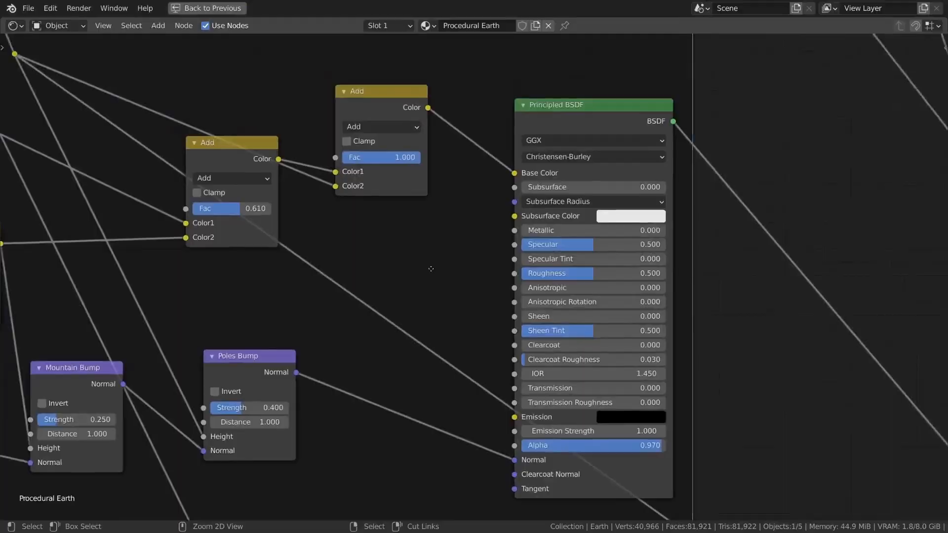
# Examine the whole Procedural Earth node tree, from the Principled BSDF outward to the surrounding land, cloud and city light groups.
pyautogui.scroll(-5, 367, 357)
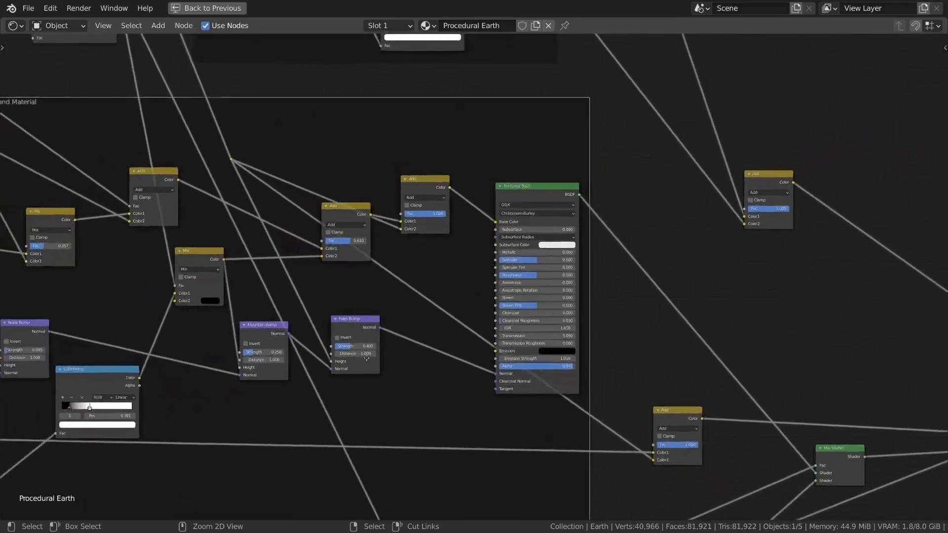
pyautogui.scroll(-6, 366, 356)
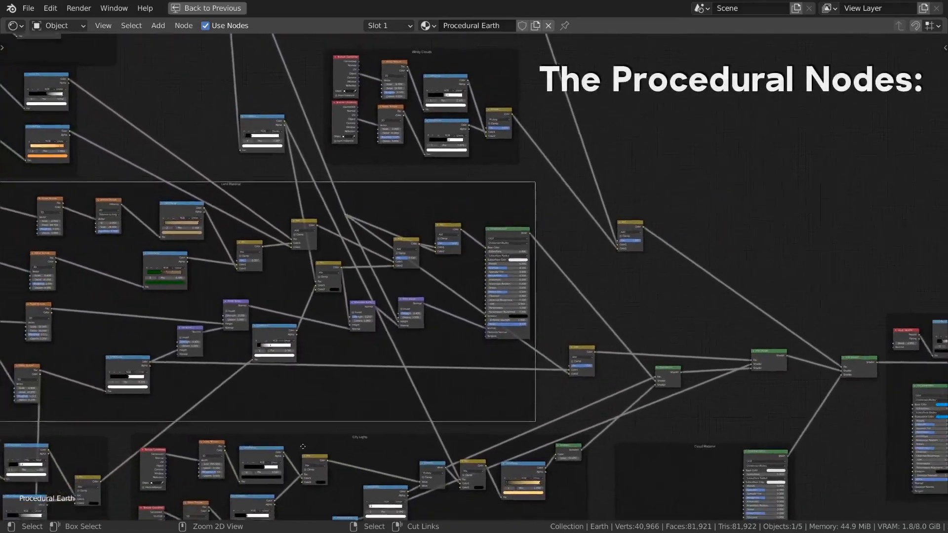
pyautogui.scroll(-4, 302, 446)
pyautogui.scroll(-3, 251, 496)
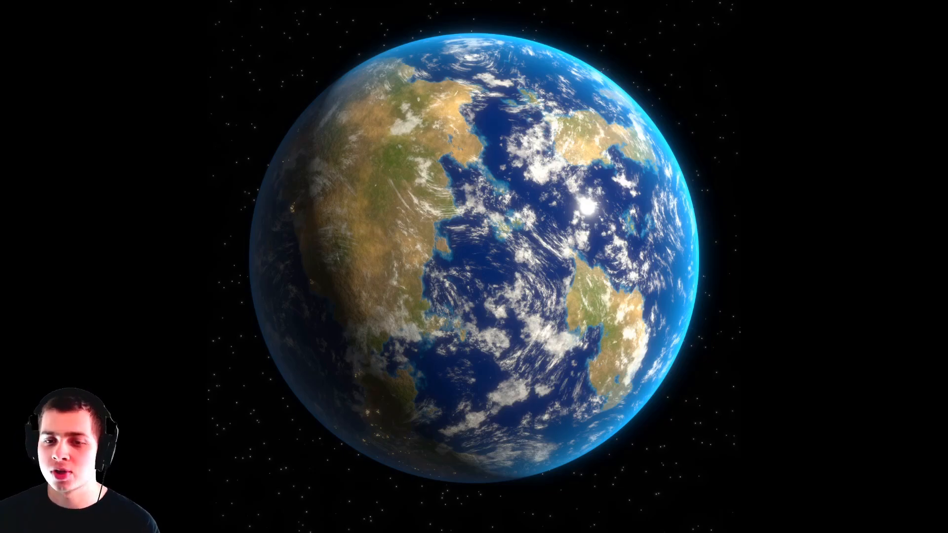
# Examine the finished Earth render up close, from the central ocean and its clouds up to the large continent's northern coast.
pyautogui.scroll(5, 499, 282)
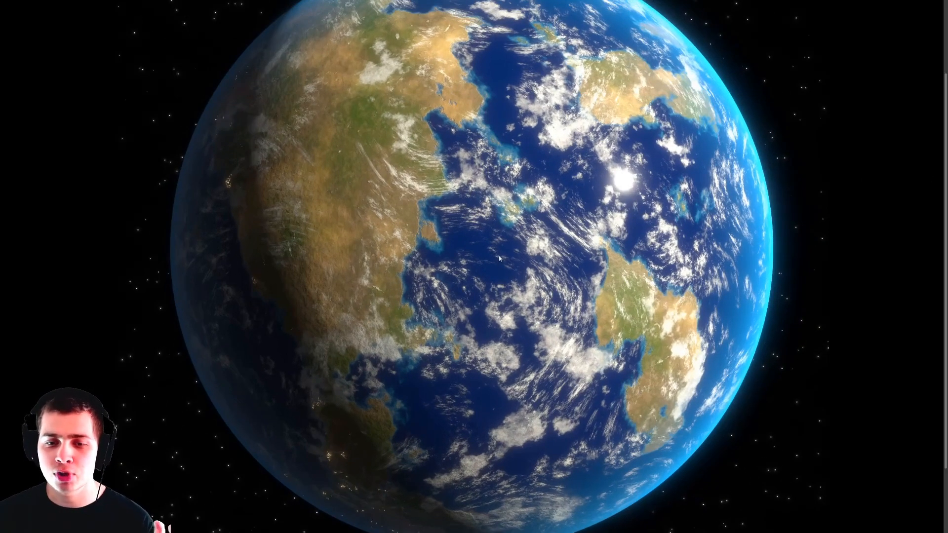
pyautogui.scroll(5, 496, 227)
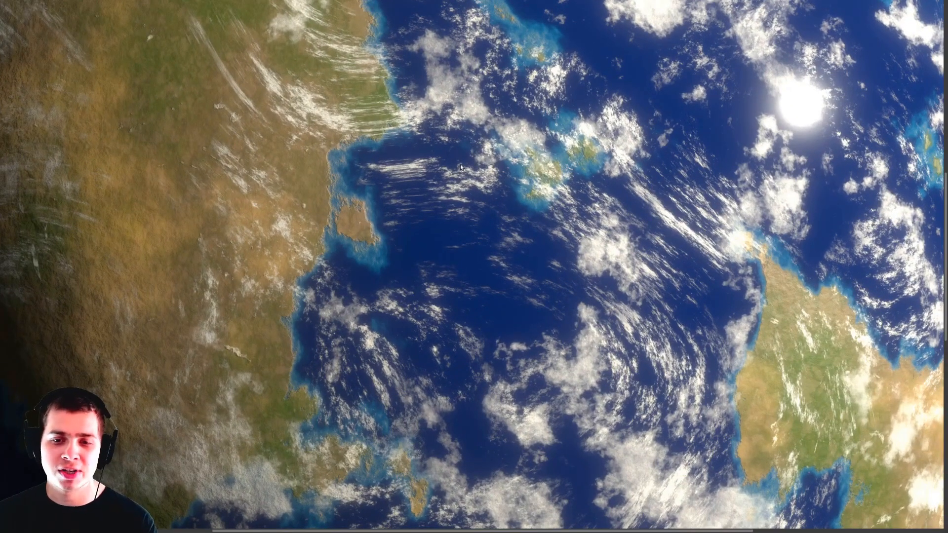
pyautogui.scroll(2, 459, 164)
pyautogui.moveTo(413, 195); pyautogui.dragTo(459, 192)
pyautogui.scroll(-2, 447, 161)
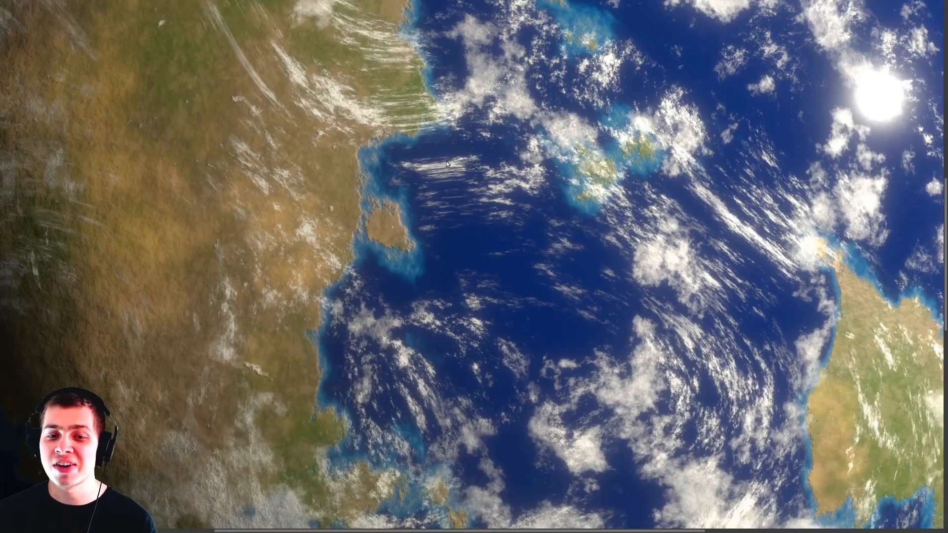
pyautogui.moveTo(356, 118); pyautogui.dragTo(450, 169)
pyautogui.scroll(1, 450, 169)
pyautogui.moveTo(385, 144); pyautogui.dragTo(449, 271)
pyautogui.scroll(1, 434, 193)
pyautogui.moveTo(466, 78); pyautogui.dragTo(580, 244)
pyautogui.moveTo(543, 127); pyautogui.dragTo(378, 301)
pyautogui.scroll(1, 591, 171)
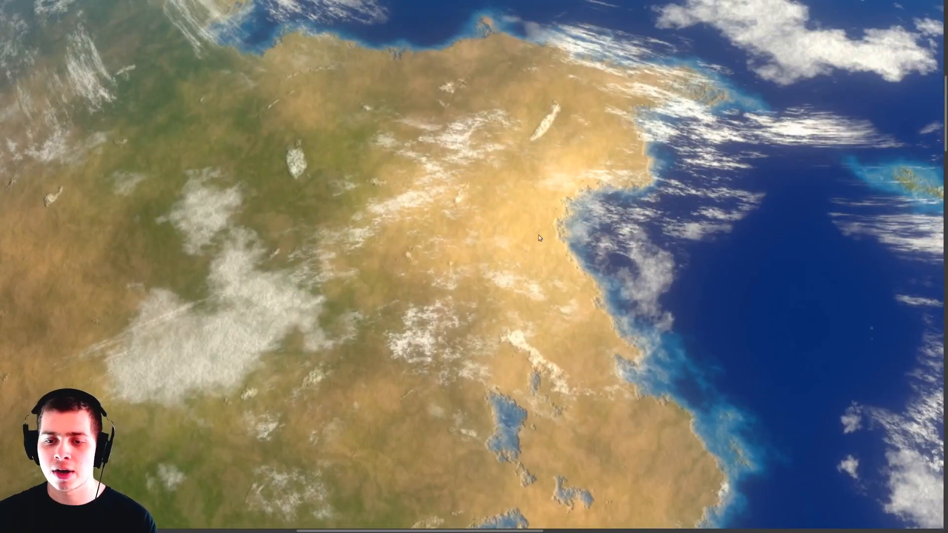
pyautogui.moveTo(537, 232); pyautogui.dragTo(547, 225)
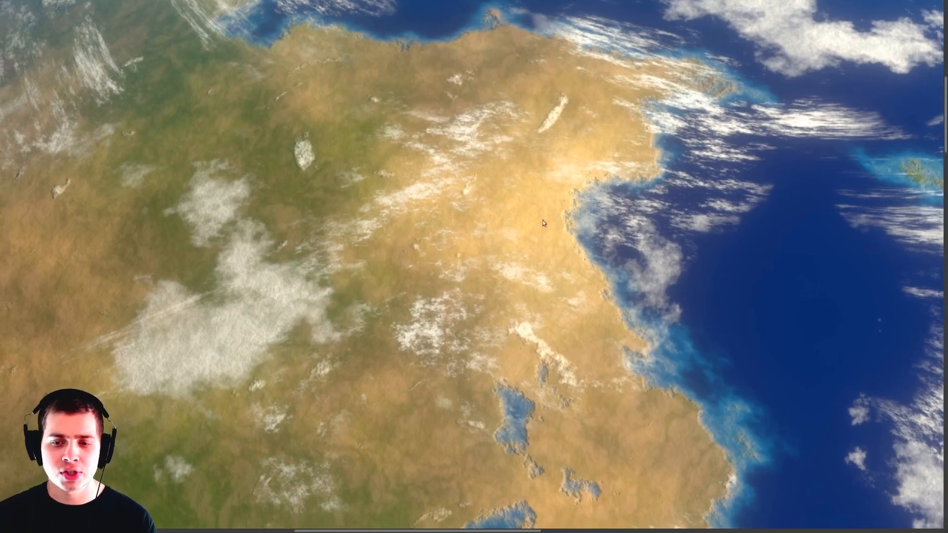
# Inspect the green and desert colour variation and the surface relief across the large continent in the render.
pyautogui.scroll(-2, 617, 181)
pyautogui.moveTo(307, 159); pyautogui.dragTo(418, 133)
pyautogui.scroll(1, 419, 133)
pyautogui.scroll(1, 419, 132)
pyautogui.moveTo(349, 110); pyautogui.dragTo(371, 135)
pyautogui.scroll(-2, 370, 138)
pyautogui.moveTo(324, 222); pyautogui.dragTo(427, 141)
pyautogui.scroll(-1, 336, 326)
pyautogui.moveTo(337, 326); pyautogui.dragTo(321, 225)
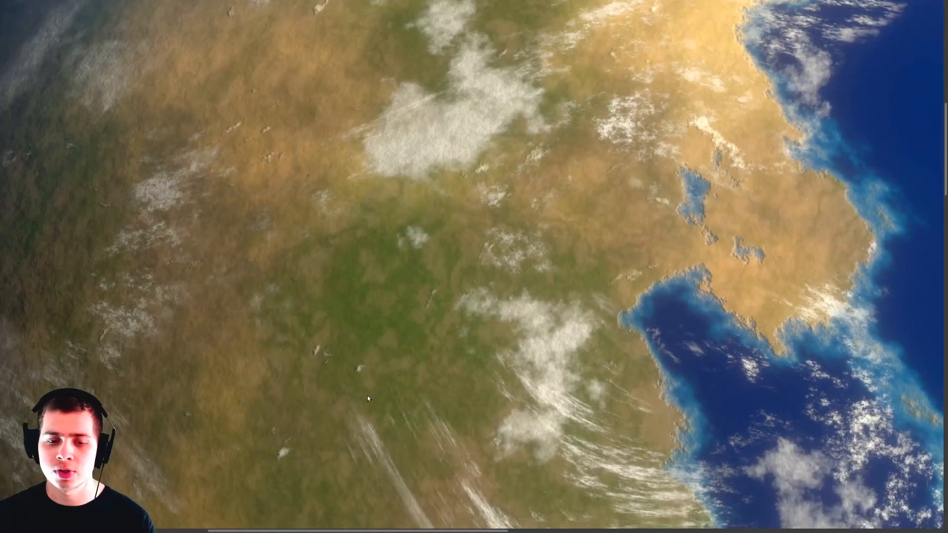
pyautogui.scroll(4, 381, 428)
pyautogui.scroll(-2, 381, 437)
pyautogui.moveTo(488, 397); pyautogui.dragTo(521, 190)
pyautogui.moveTo(676, 333); pyautogui.dragTo(447, 409)
pyautogui.scroll(-2, 610, 221)
pyautogui.moveTo(610, 221); pyautogui.dragTo(539, 250)
pyautogui.scroll(-1, 589, 64)
pyautogui.moveTo(590, 64); pyautogui.dragTo(488, 218)
pyautogui.scroll(-2, 513, 189)
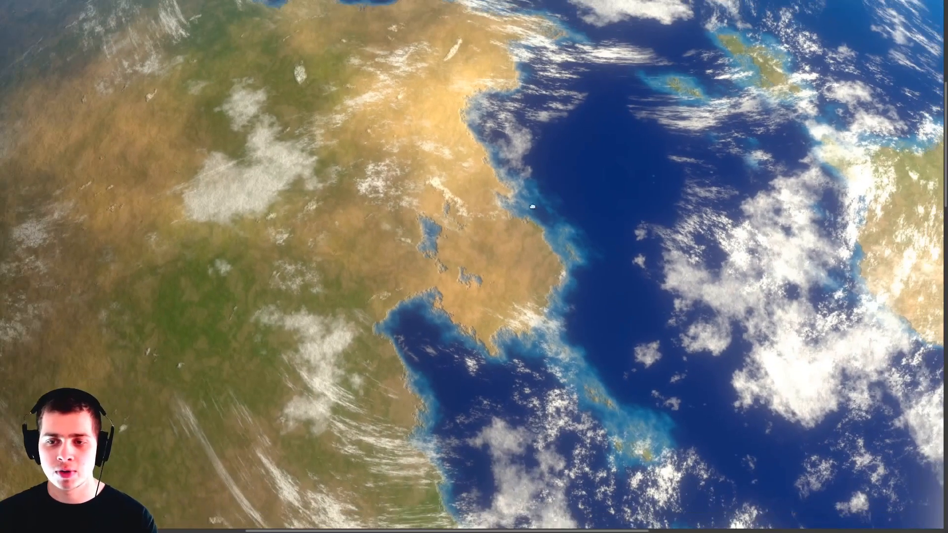
# Inspect the coastline and the light blue shallow water around the continent's eastern peninsula.
pyautogui.moveTo(546, 209); pyautogui.dragTo(487, 139)
pyautogui.scroll(-1, 520, 261)
pyautogui.moveTo(499, 282); pyautogui.dragTo(472, 286)
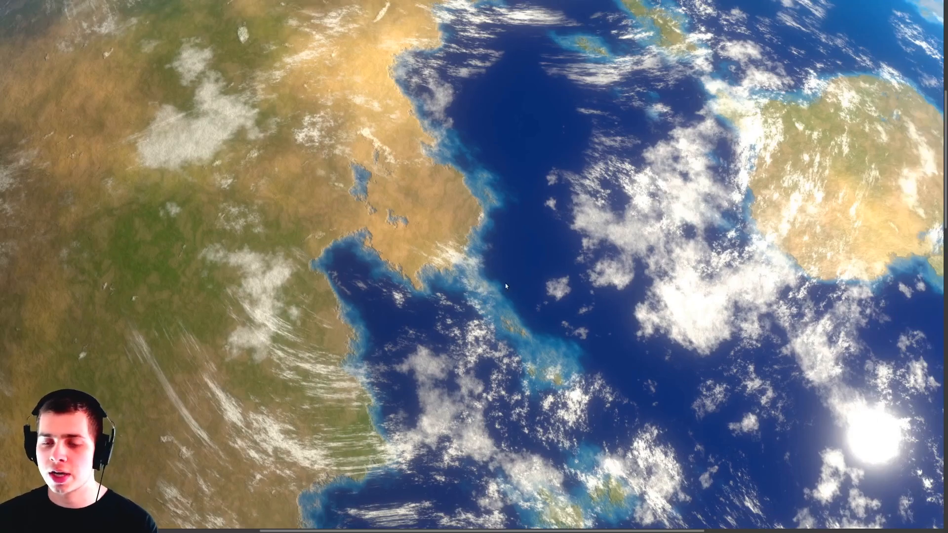
pyautogui.moveTo(505, 255); pyautogui.dragTo(485, 239)
pyautogui.scroll(1, 522, 256)
pyautogui.scroll(-3, 518, 266)
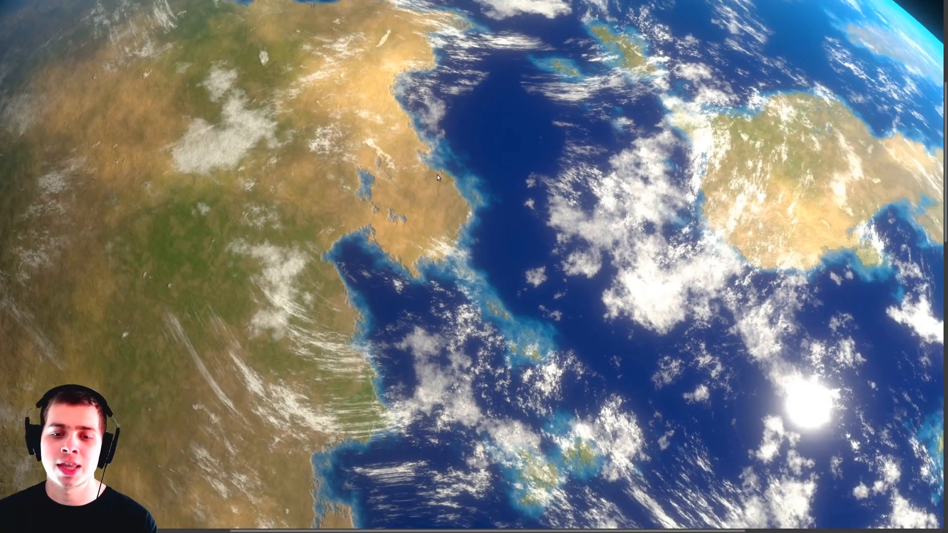
pyautogui.scroll(5, 447, 202)
pyautogui.scroll(1, 321, 326)
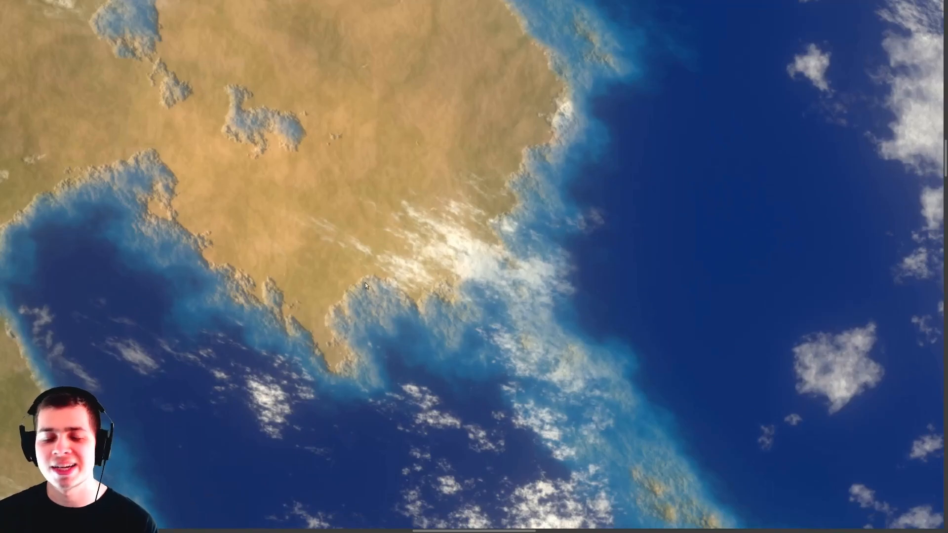
pyautogui.moveTo(448, 294); pyautogui.dragTo(430, 215)
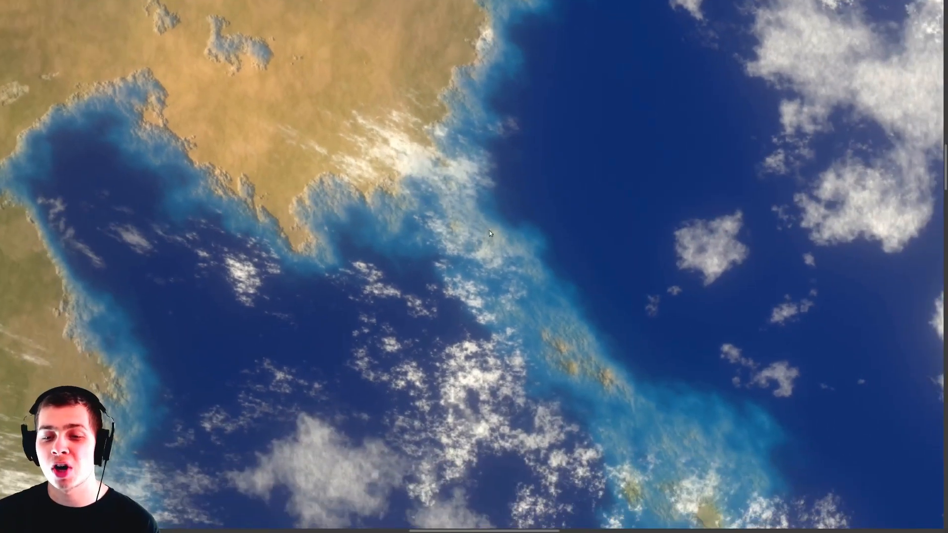
pyautogui.scroll(1, 494, 207)
pyautogui.scroll(-2, 498, 168)
pyautogui.moveTo(496, 59); pyautogui.dragTo(457, 235)
pyautogui.scroll(1, 440, 222)
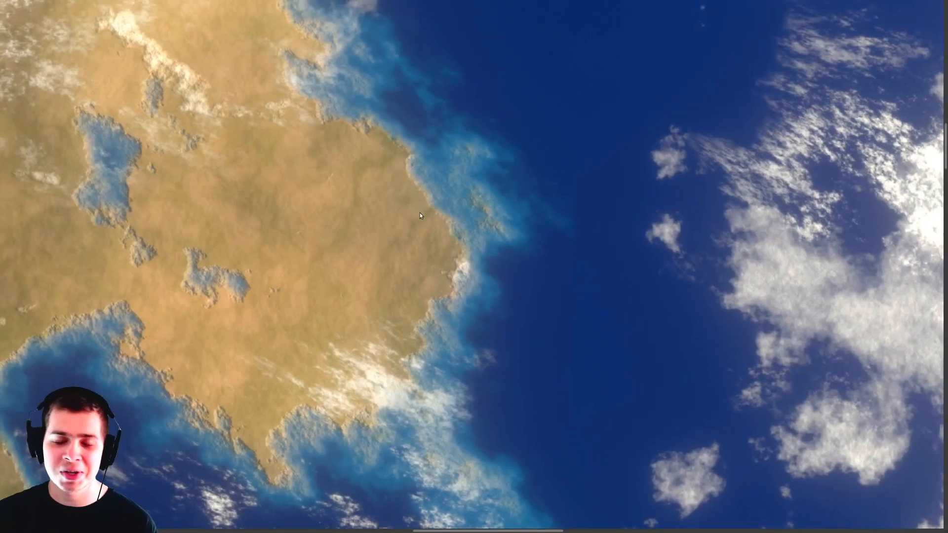
pyautogui.scroll(-1, 419, 217)
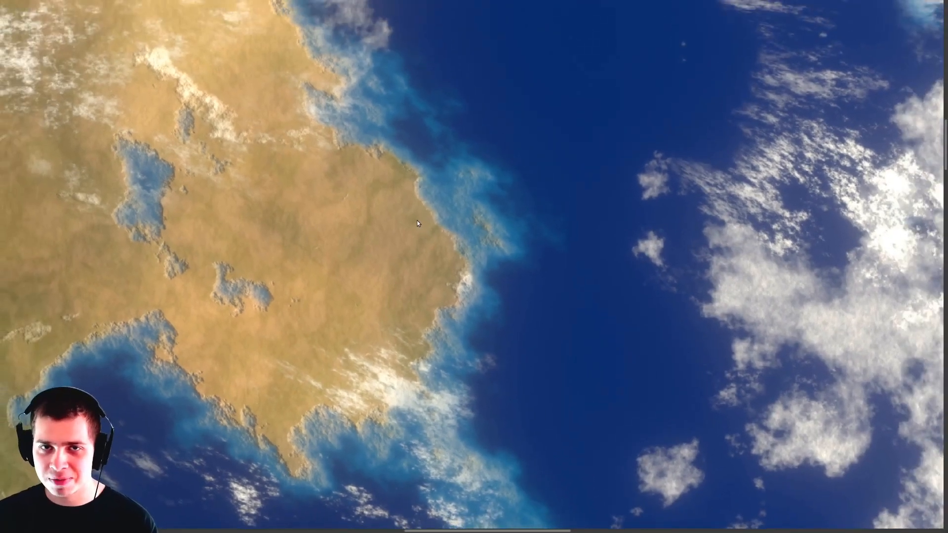
pyautogui.scroll(2, 444, 198)
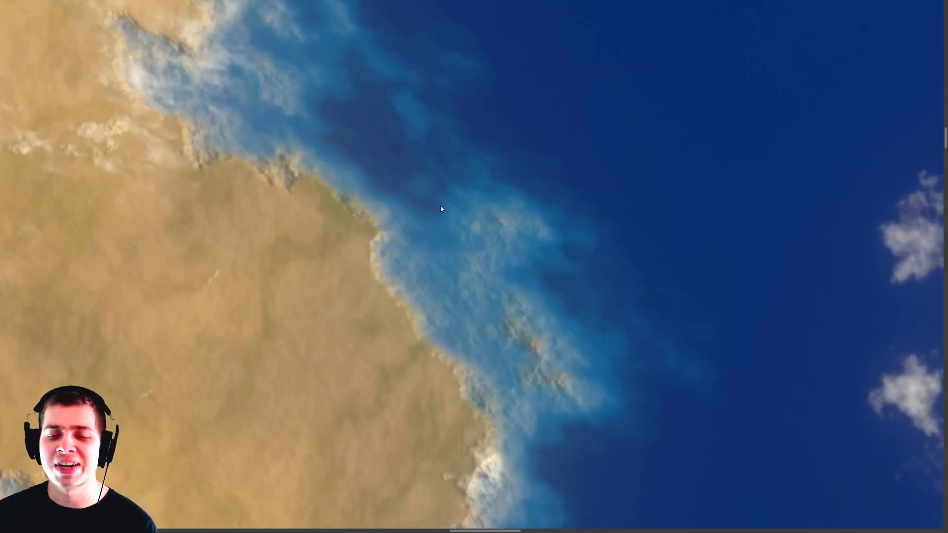
pyautogui.scroll(-3, 441, 206)
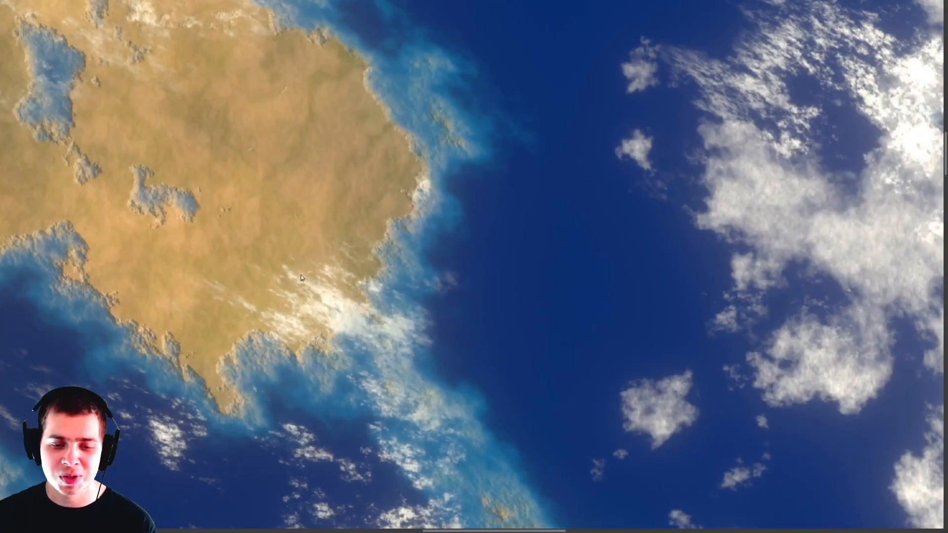
# Inspect the small mountain details and ground texture in the continent's western interior.
pyautogui.scroll(-2, 301, 274)
pyautogui.moveTo(300, 274); pyautogui.dragTo(834, 163)
pyautogui.scroll(3, 358, 226)
pyautogui.moveTo(150, 240); pyautogui.dragTo(463, 131)
pyautogui.moveTo(395, 222); pyautogui.dragTo(430, 148)
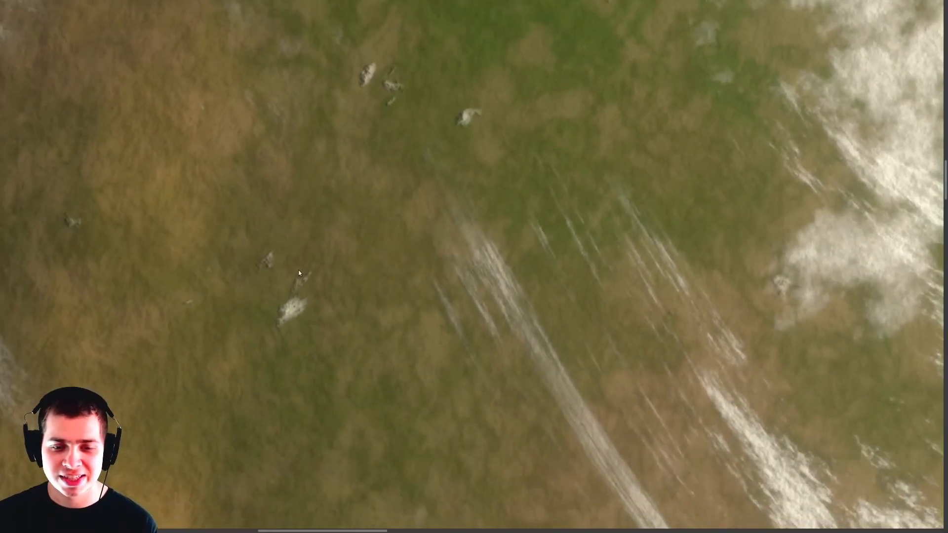
pyautogui.moveTo(281, 315); pyautogui.dragTo(362, 220)
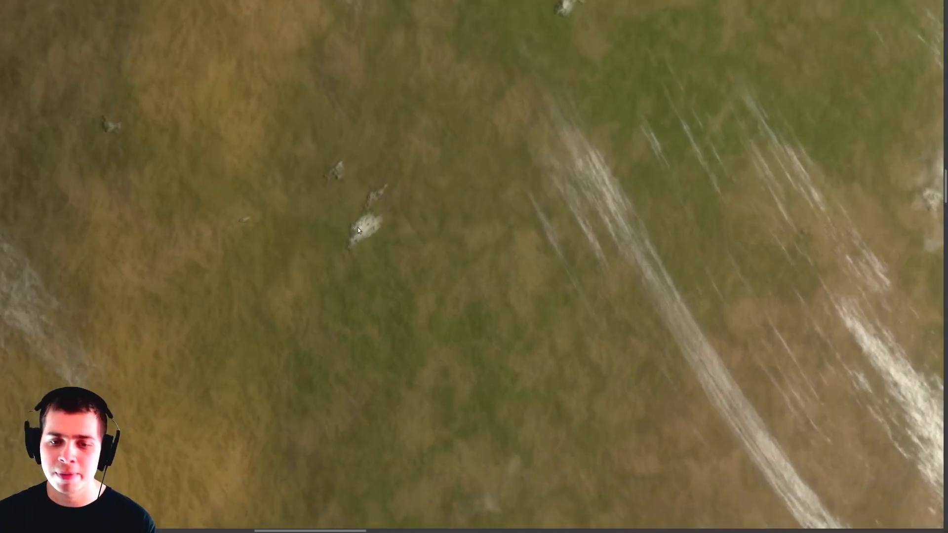
pyautogui.scroll(-5, 362, 227)
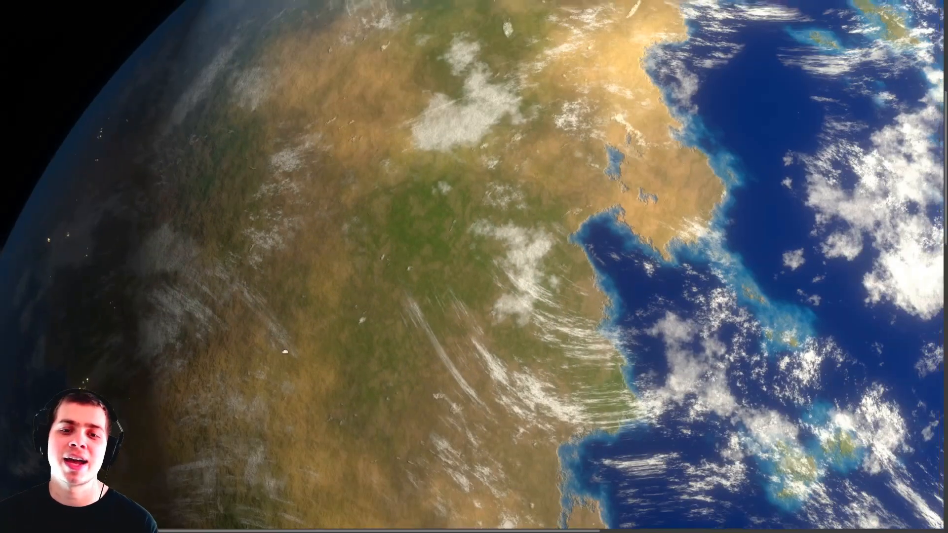
pyautogui.moveTo(285, 351); pyautogui.dragTo(274, 446)
pyautogui.moveTo(441, 274); pyautogui.dragTo(318, 156)
pyautogui.moveTo(438, 295); pyautogui.dragTo(373, 339)
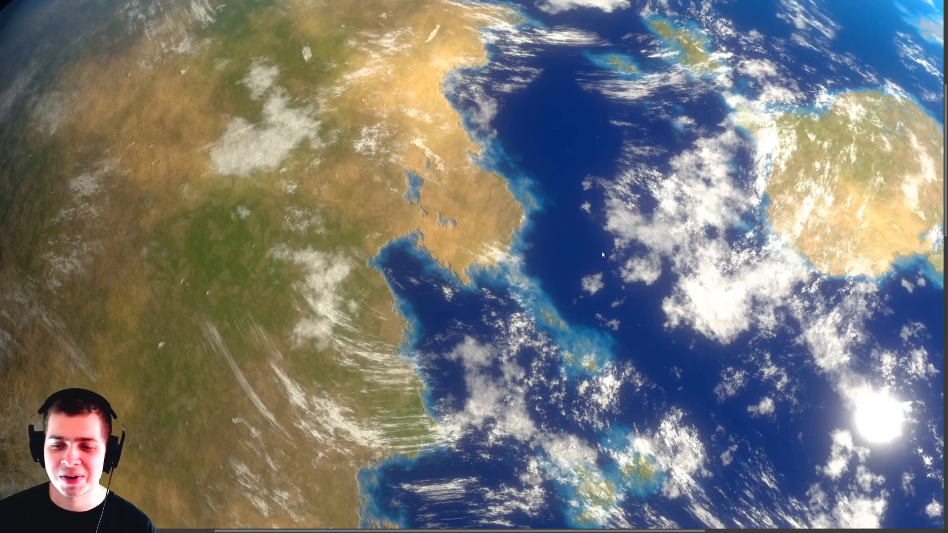
# Inspect the wispy and thick cloud patterns over the ocean and islands east of the continent.
pyautogui.moveTo(559, 262); pyautogui.dragTo(578, 203)
pyautogui.scroll(2, 638, 240)
pyautogui.scroll(2, 638, 237)
pyautogui.moveTo(638, 237); pyautogui.dragTo(501, 346)
pyautogui.scroll(2, 548, 250)
pyautogui.moveTo(401, 213); pyautogui.dragTo(418, 320)
pyautogui.moveTo(329, 97); pyautogui.dragTo(348, 179)
pyautogui.moveTo(528, 218); pyautogui.dragTo(761, 372)
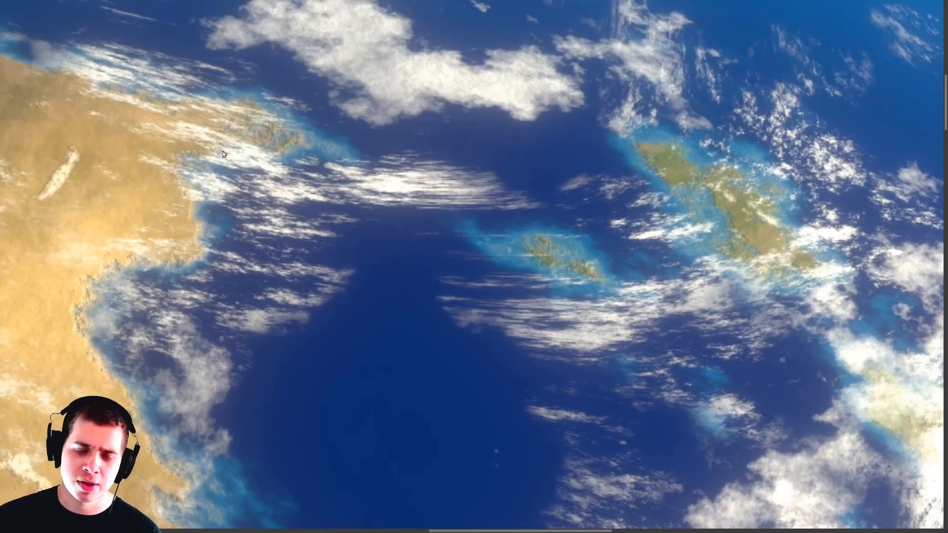
pyautogui.scroll(-1, 274, 201)
pyautogui.scroll(3, 232, 138)
pyautogui.moveTo(267, 146); pyautogui.dragTo(282, 176)
pyautogui.scroll(1, 311, 213)
pyautogui.scroll(-1, 322, 217)
pyautogui.moveTo(308, 271); pyautogui.dragTo(313, 204)
pyautogui.scroll(-3, 334, 218)
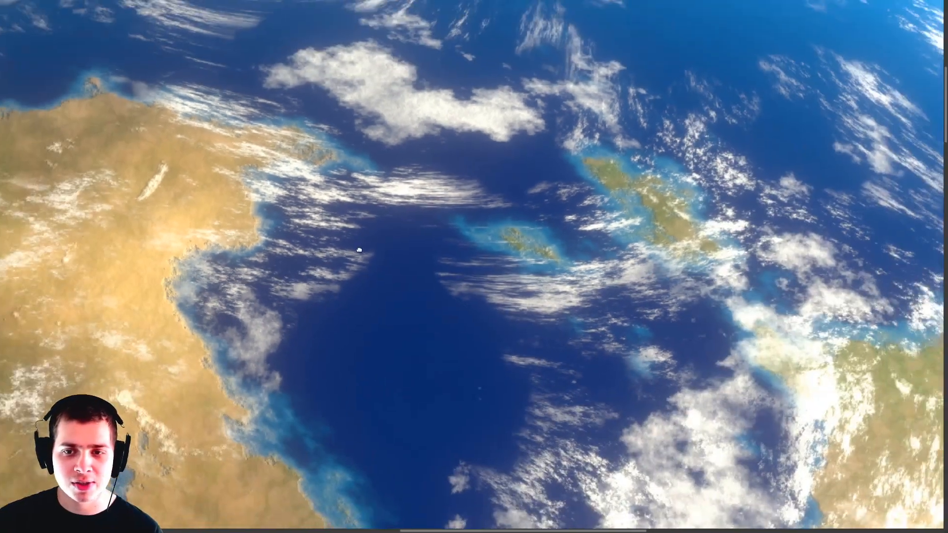
pyautogui.moveTo(359, 245); pyautogui.dragTo(321, 291)
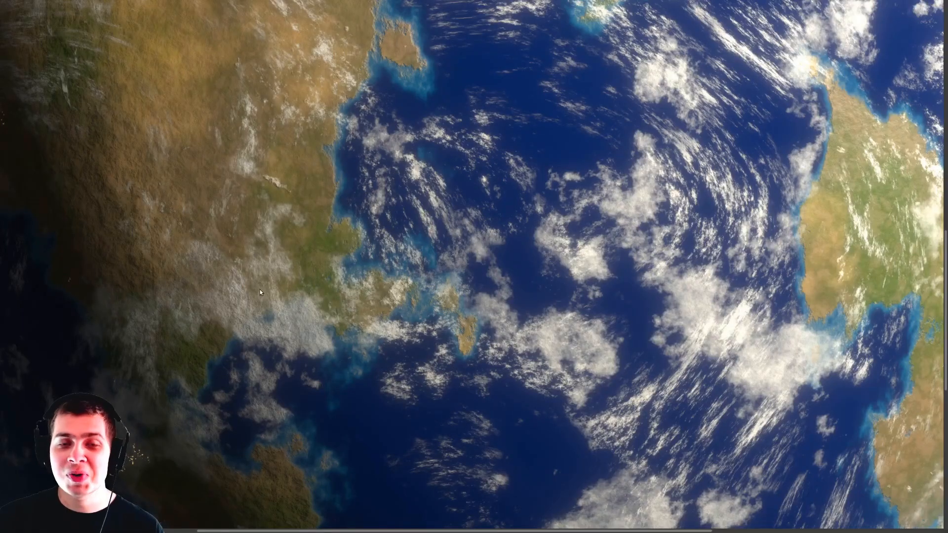
# Inspect the city lights on the dark night side of the rendered planet.
pyautogui.moveTo(259, 291); pyautogui.dragTo(367, 249)
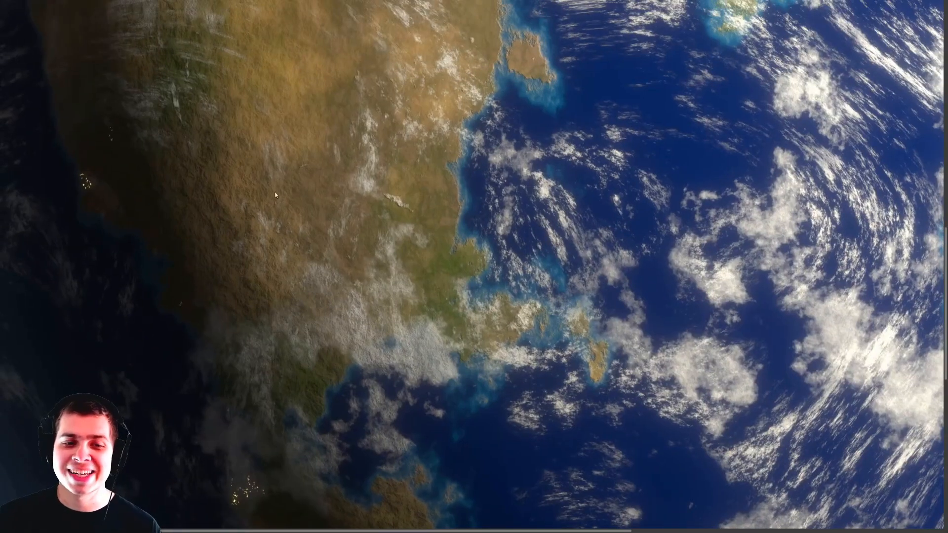
pyautogui.scroll(-3, 281, 191)
pyautogui.scroll(-5, 195, 236)
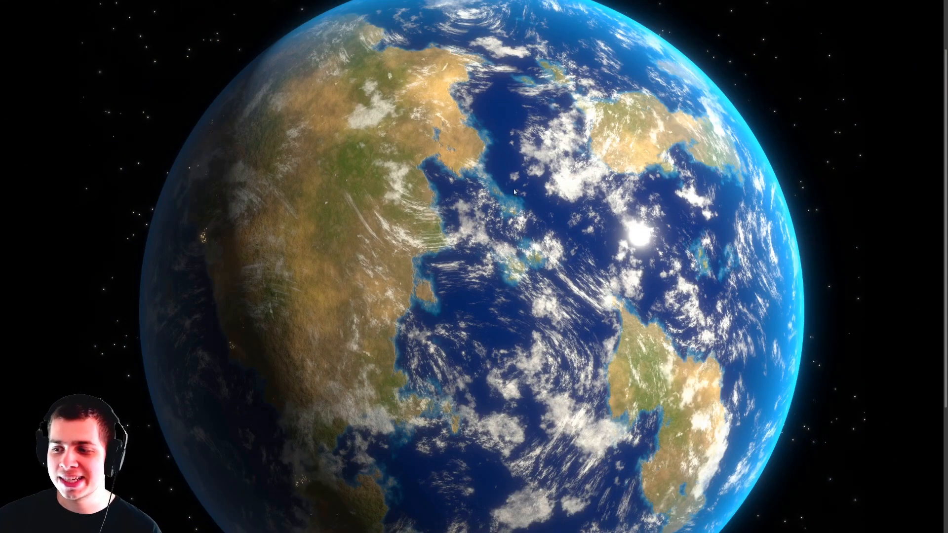
pyautogui.scroll(8, 302, 99)
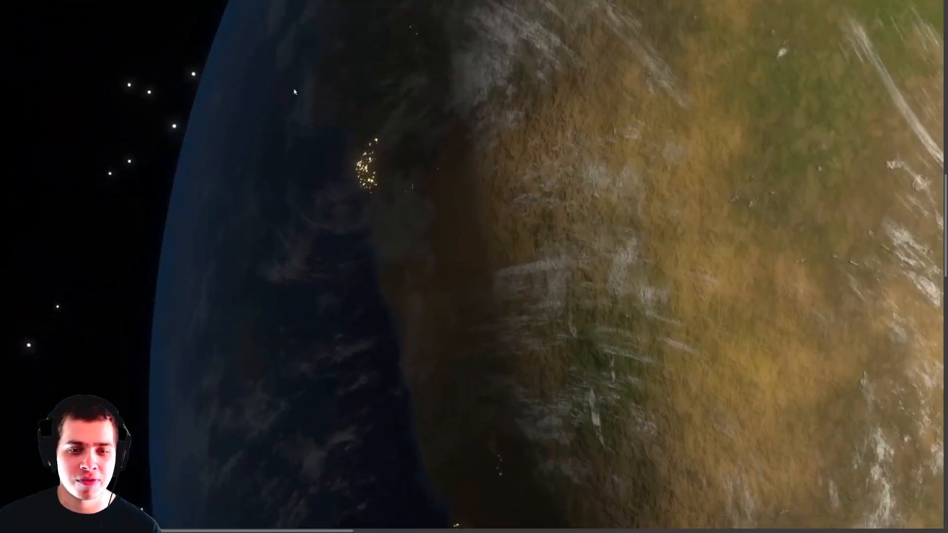
pyautogui.scroll(3, 375, 122)
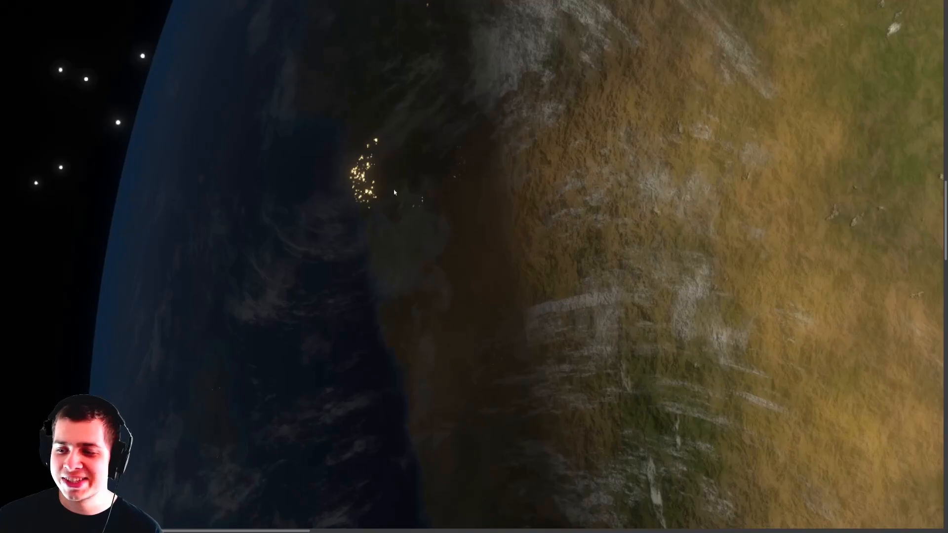
pyautogui.scroll(2, 390, 143)
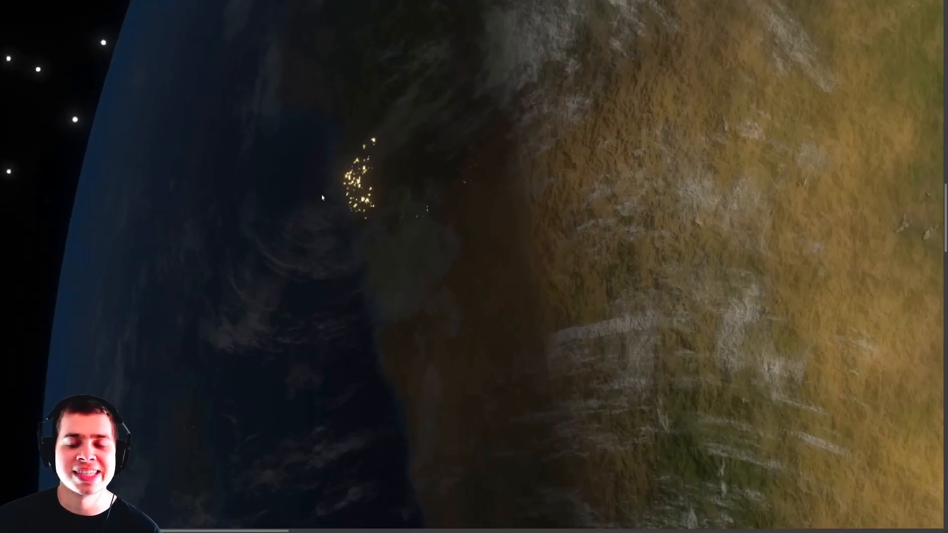
pyautogui.scroll(-4, 332, 189)
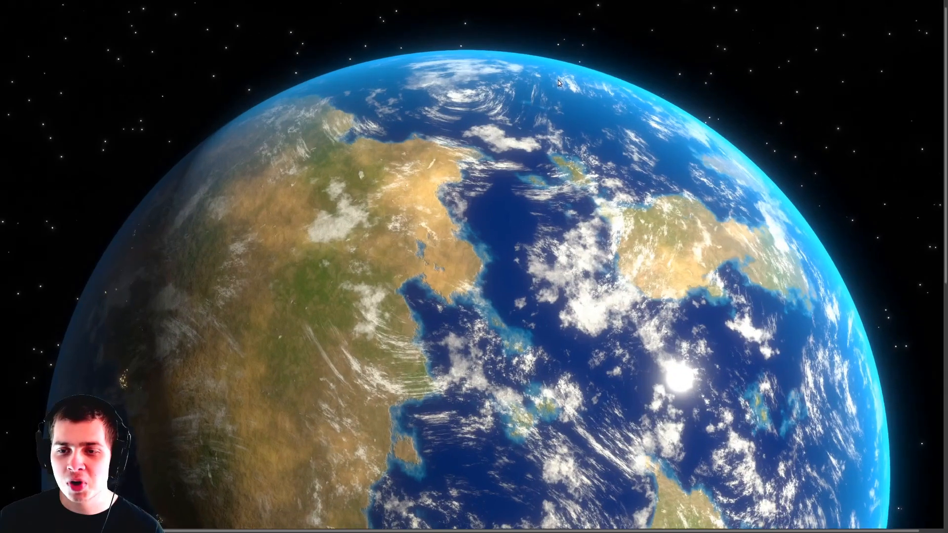
# Inspect the blue atmosphere glow along the planet's upper edge against the stars.
pyautogui.scroll(3, 503, 103)
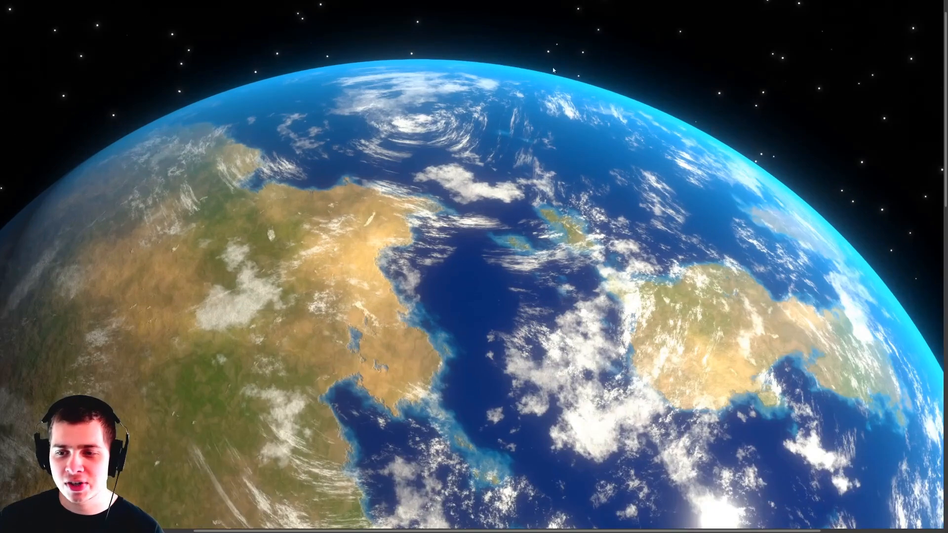
pyautogui.moveTo(540, 74); pyautogui.dragTo(373, 94)
pyautogui.scroll(4, 552, 163)
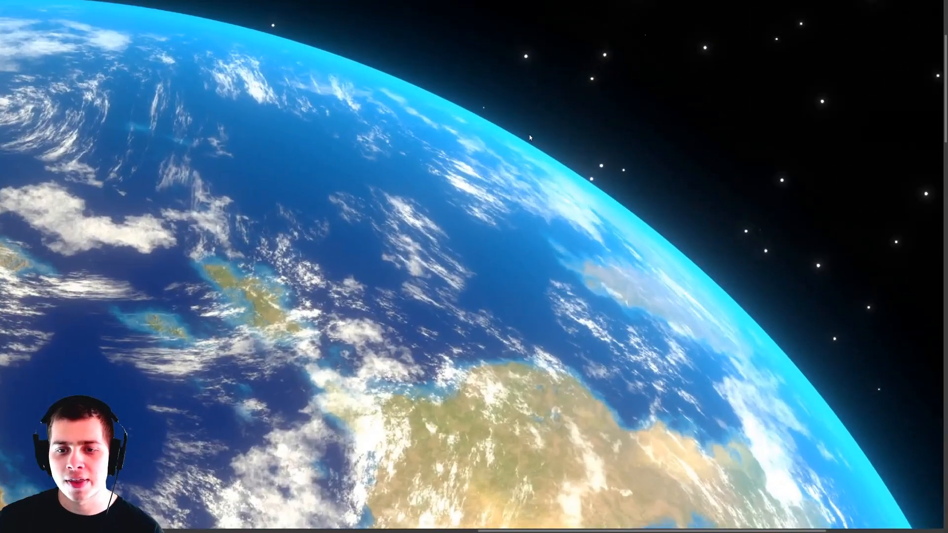
pyautogui.scroll(-2, 500, 153)
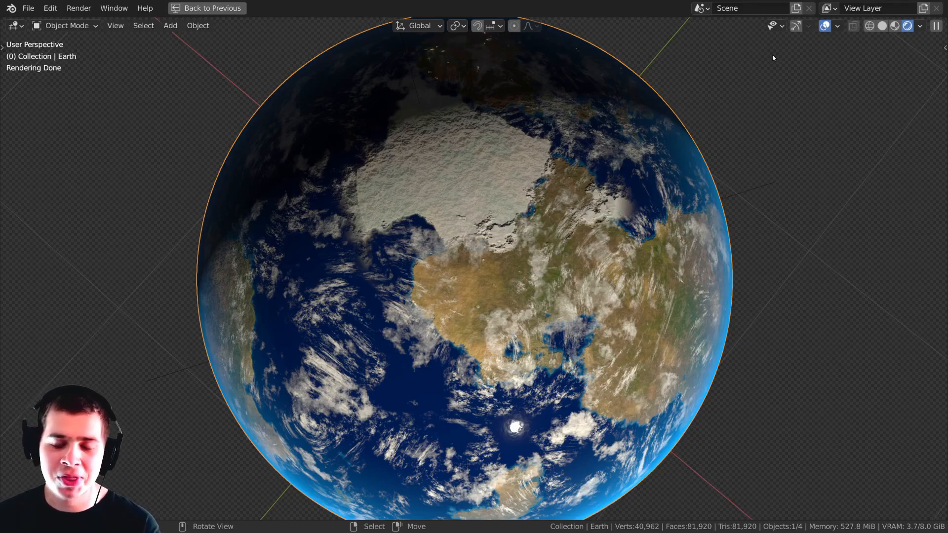
# Orbit around the Earth object in Blender's rendered viewport to view its night side with the city lights.
pyautogui.moveTo(773, 58); pyautogui.dragTo(677, 212, button='middle')
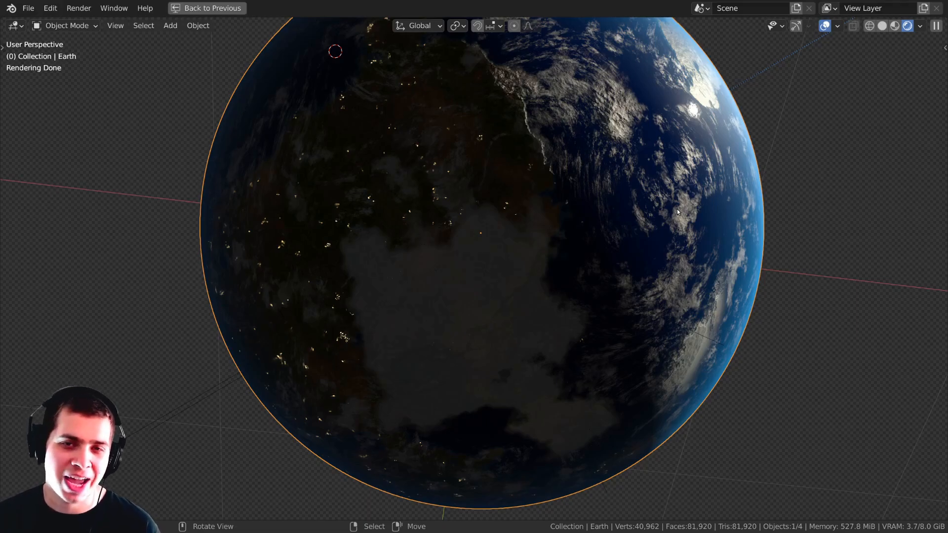
# Move the sun lamp about 1.7 m down so it lights the Earth from the lower right in the camera view.
pyautogui.hotkey('shift', 'F3')
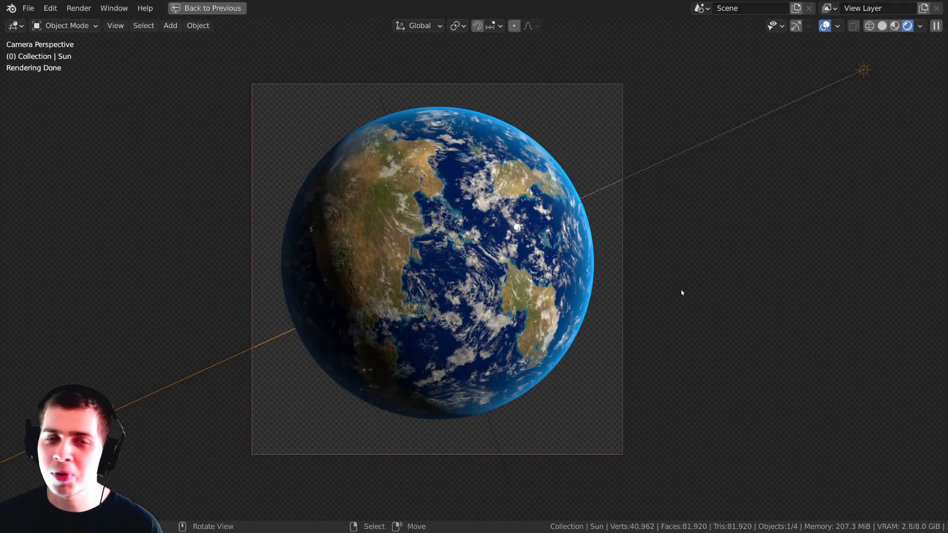
pyautogui.scroll(-1, 687, 292)
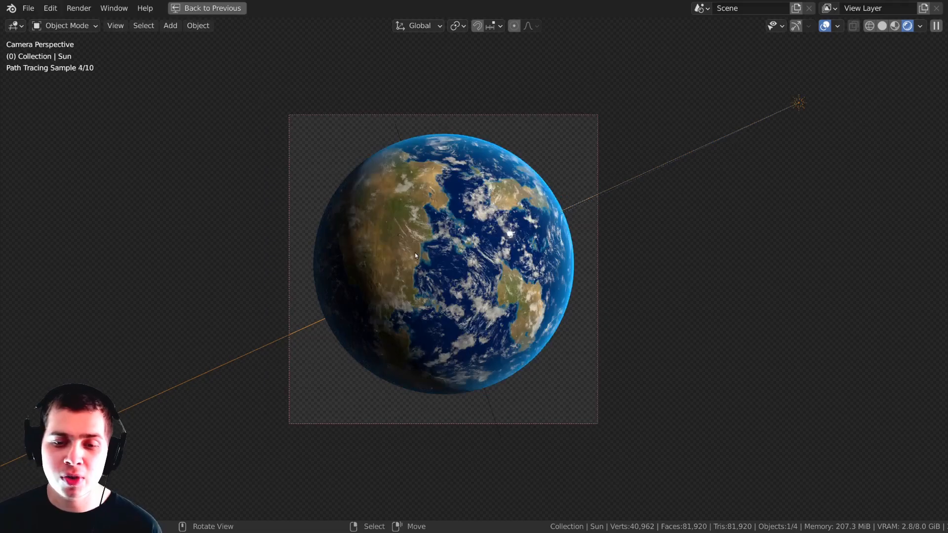
pyautogui.scroll(1, 345, 262)
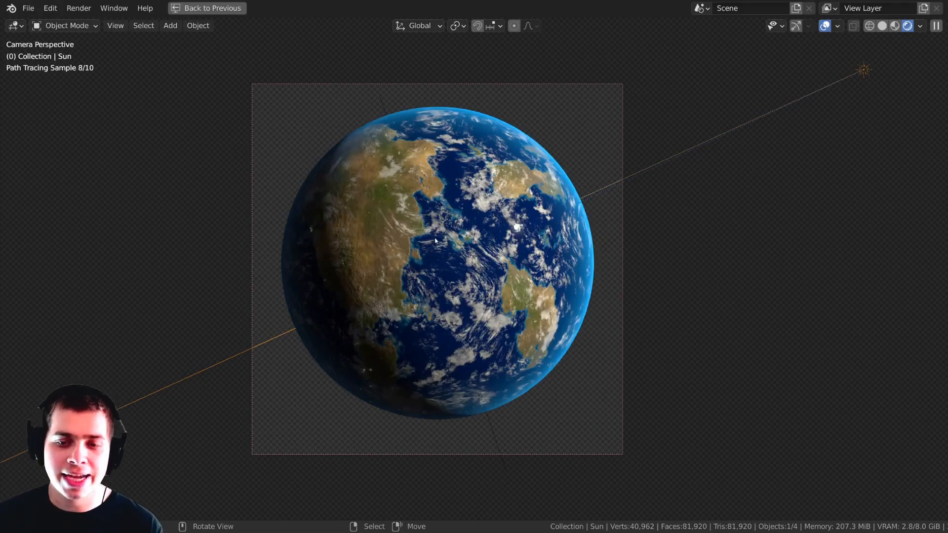
pyautogui.scroll(-1, 731, 211)
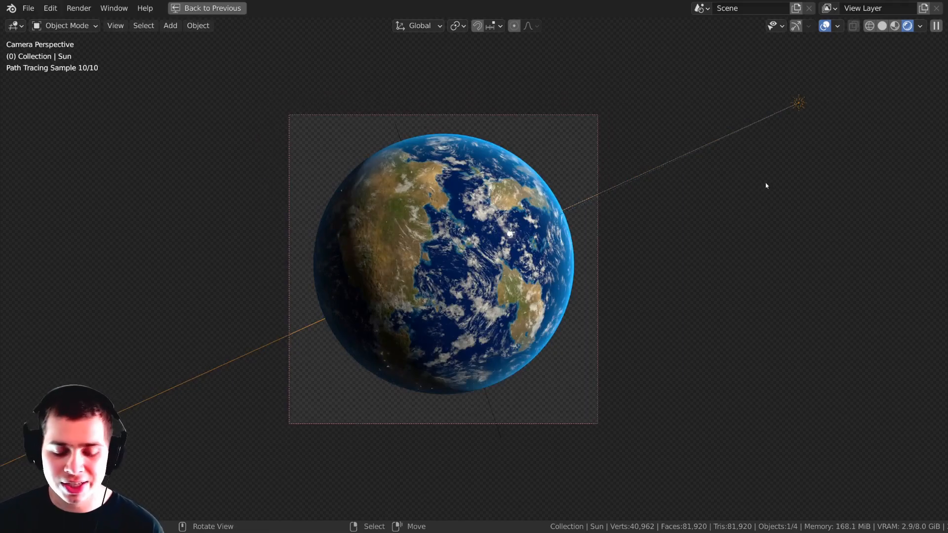
pyautogui.press('g')
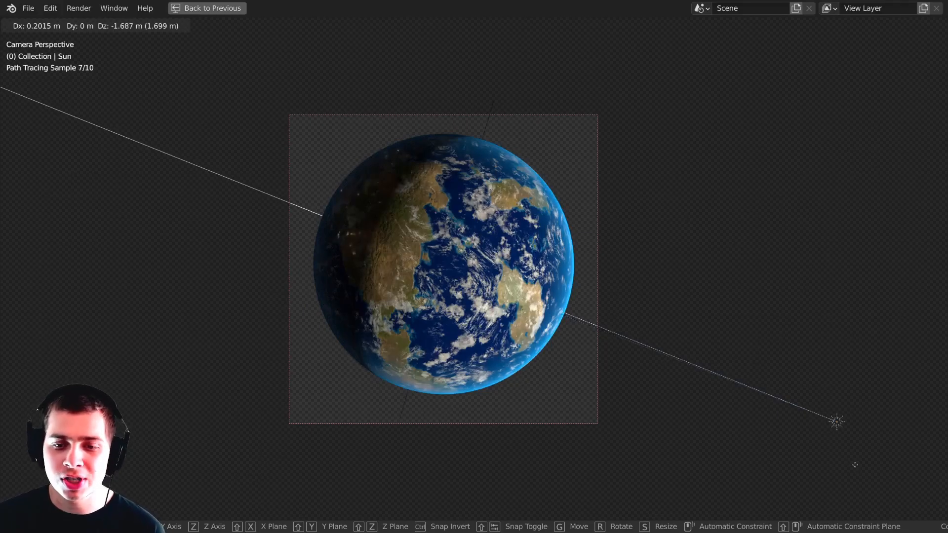
pyautogui.click(855, 465)
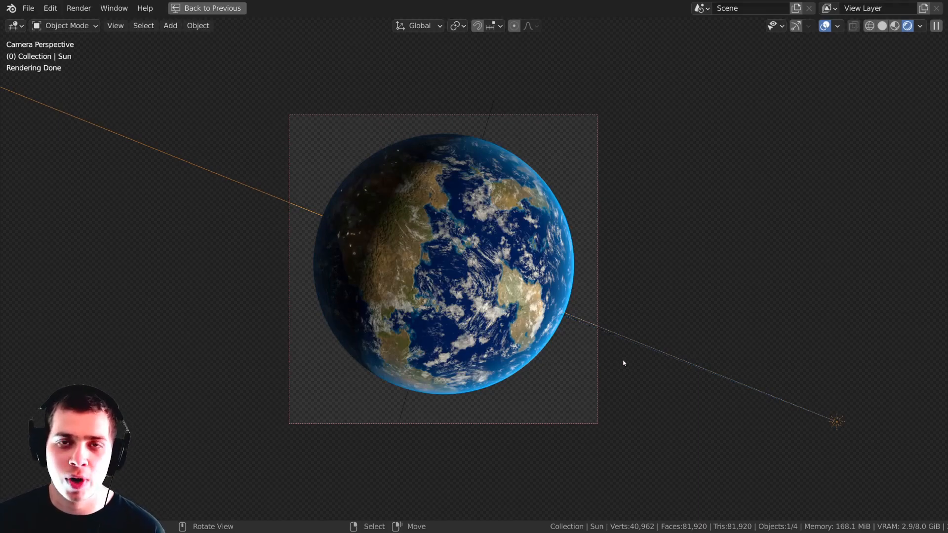
# Move the sun lamp behind the Earth from a side view and look at the backlit planet through the camera.
pyautogui.press('g')
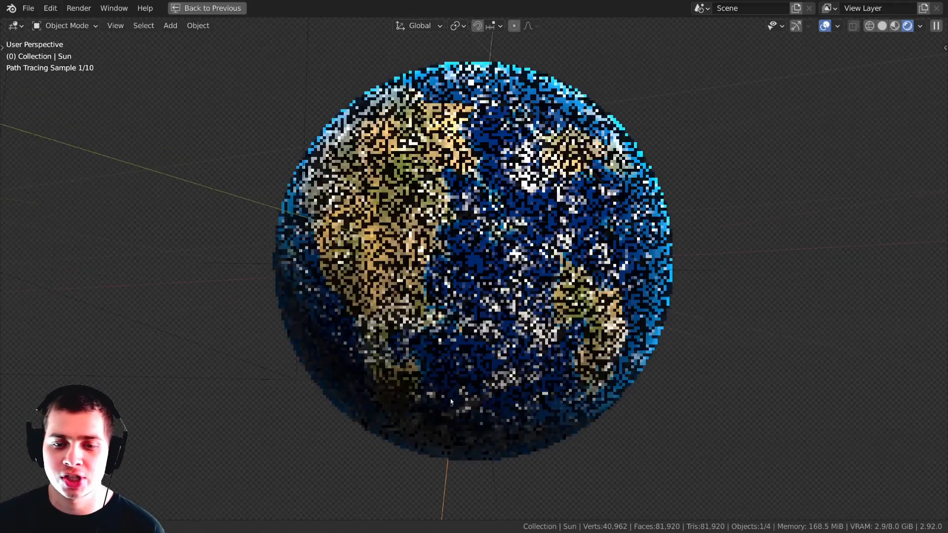
pyautogui.scroll(-5, 451, 403)
pyautogui.press('g')
pyautogui.click(786, 228)
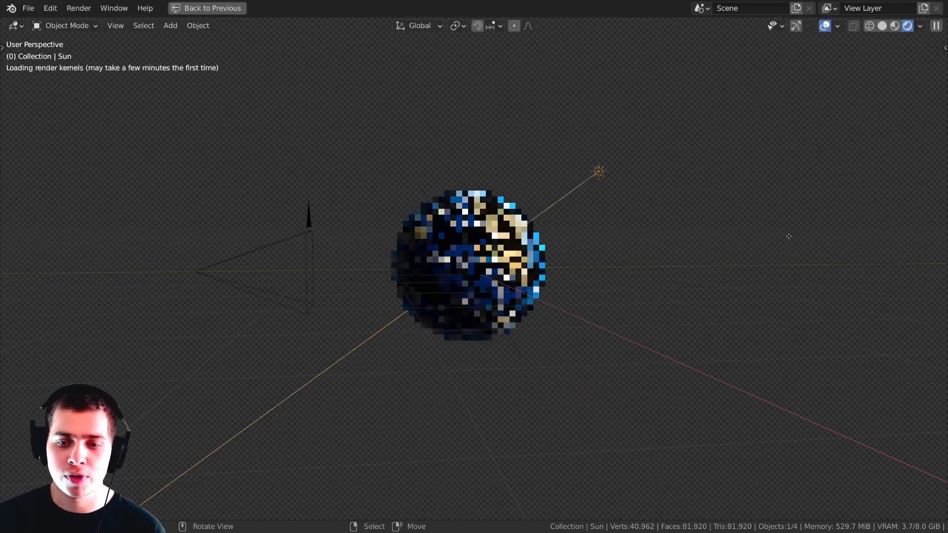
pyautogui.press('g')
pyautogui.click(628, 202)
pyautogui.press('KP_0')
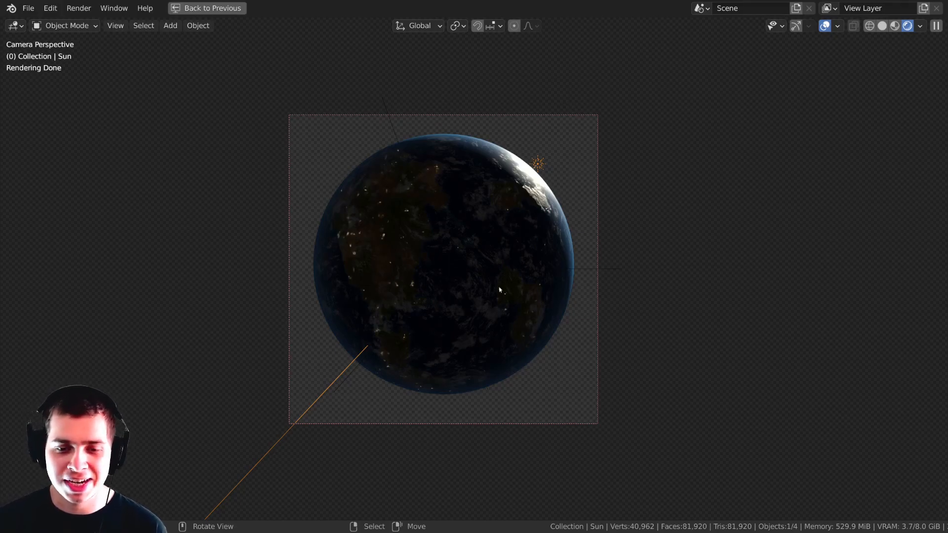
# Move the sun lamp back out to the Earth's upper right in the camera view so it lights the planet's day side.
pyautogui.press('g')
pyautogui.click(730, 192)
pyautogui.press('g')
pyautogui.click(747, 138)
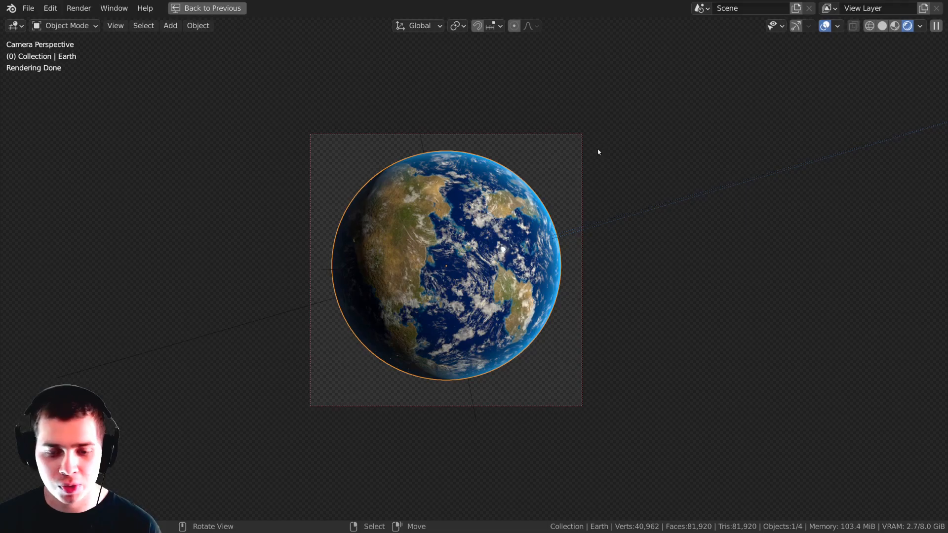
# Rotate the Earth object freely with trackball rotation.
pyautogui.press('r')
pyautogui.press('r')
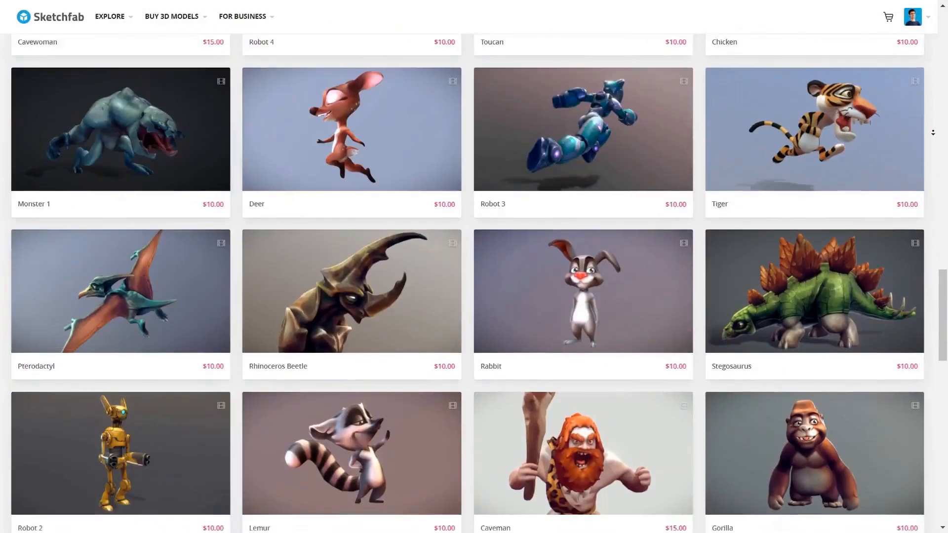
# Browse the animal and character models for sale on Sketchfab and orbit the Paint Splash Frozen in Time model.
pyautogui.scroll(-3, 932, 132)
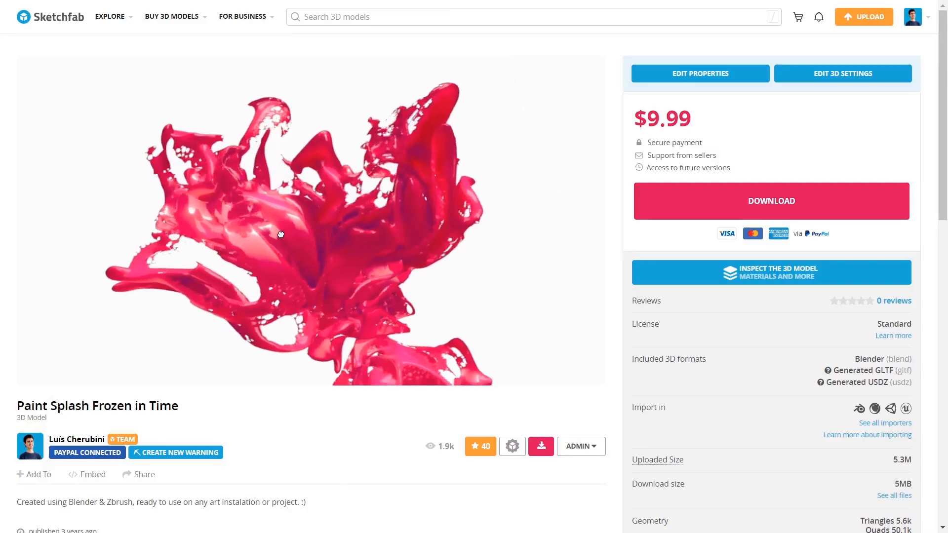
pyautogui.moveTo(280, 234); pyautogui.dragTo(369, 225)
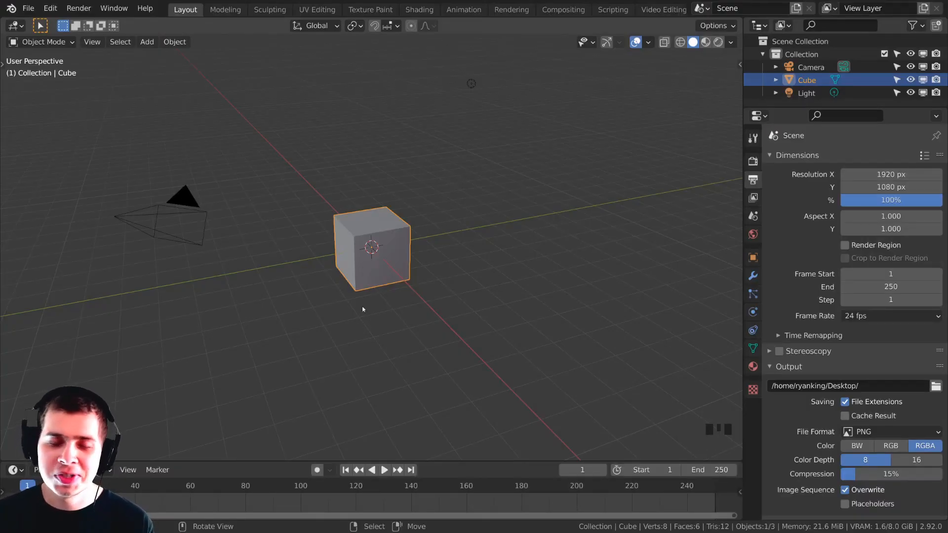
# In Blender's new default scene, delete the cube and add an ico sphere in its place.
pyautogui.moveTo(355, 212); pyautogui.dragTo(401, 237, button='middle')
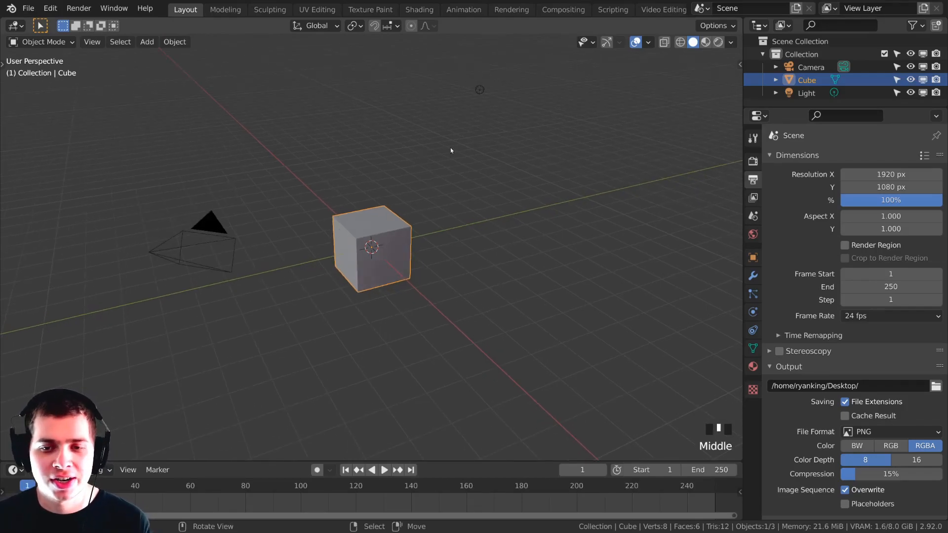
pyautogui.press('x')
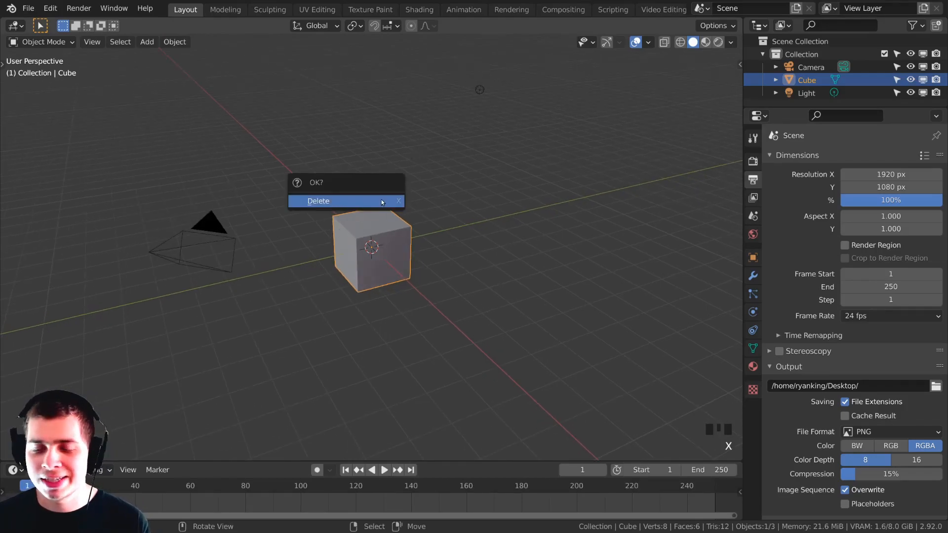
pyautogui.click(381, 199)
pyautogui.hotkey('shift', 'a')
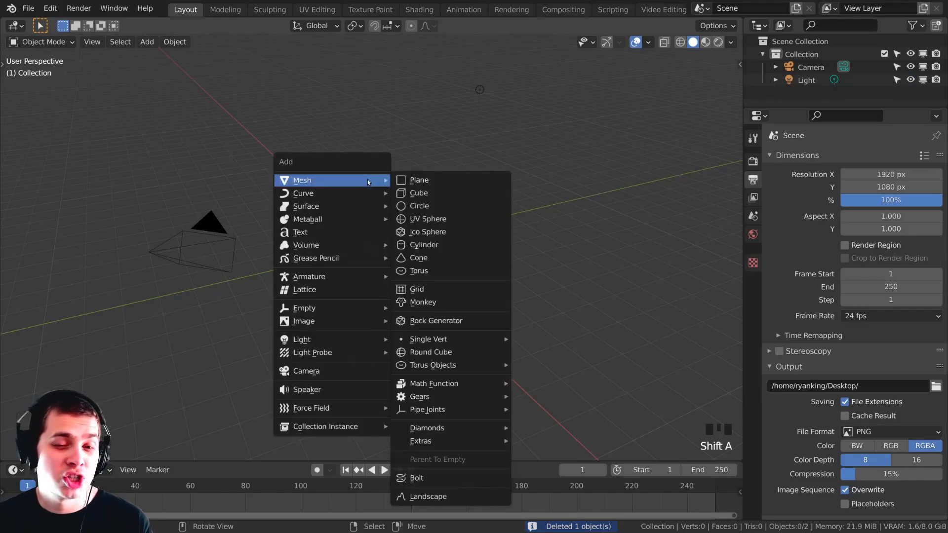
pyautogui.click(435, 234)
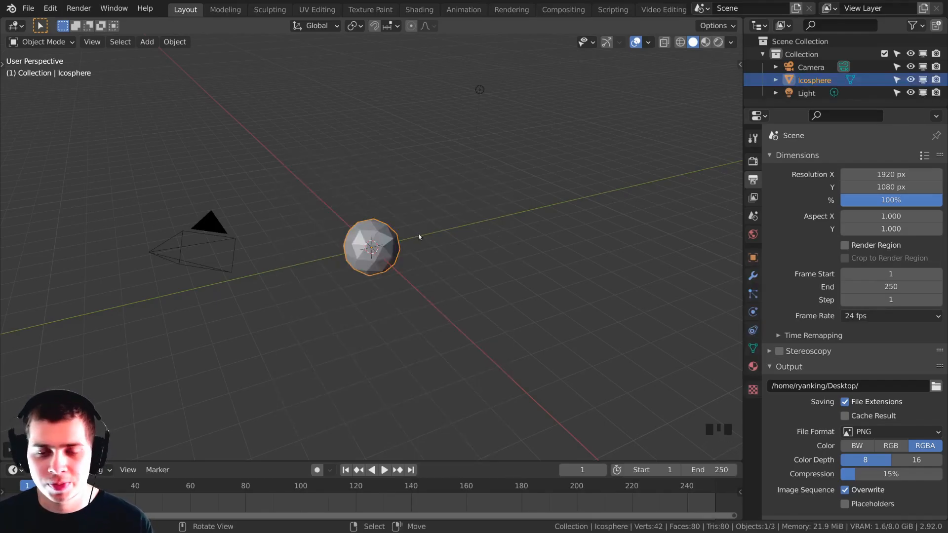
# Set the new ico sphere's subdivisions to 6.
pyautogui.scroll(4, 373, 249)
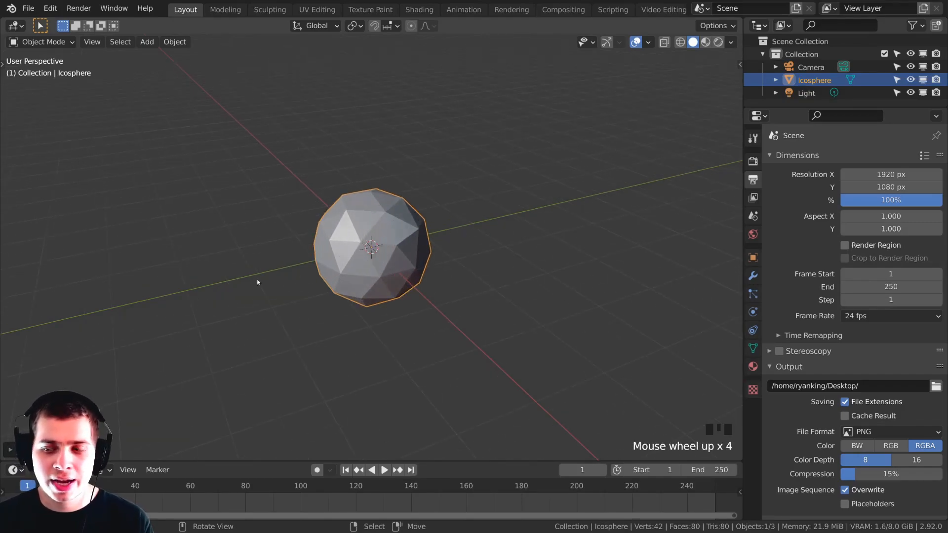
pyautogui.click(11, 449)
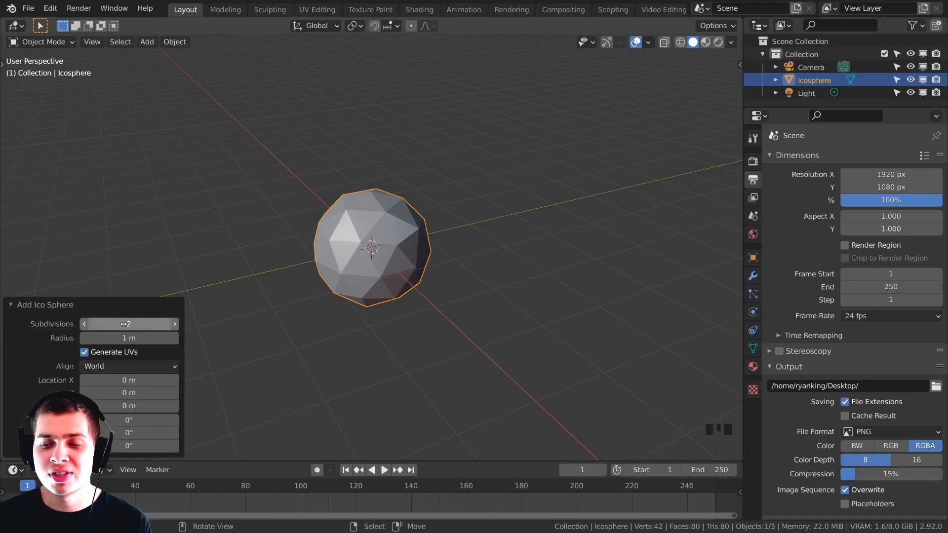
pyautogui.click(173, 324)
pyautogui.click(174, 324)
pyautogui.click(174, 324)
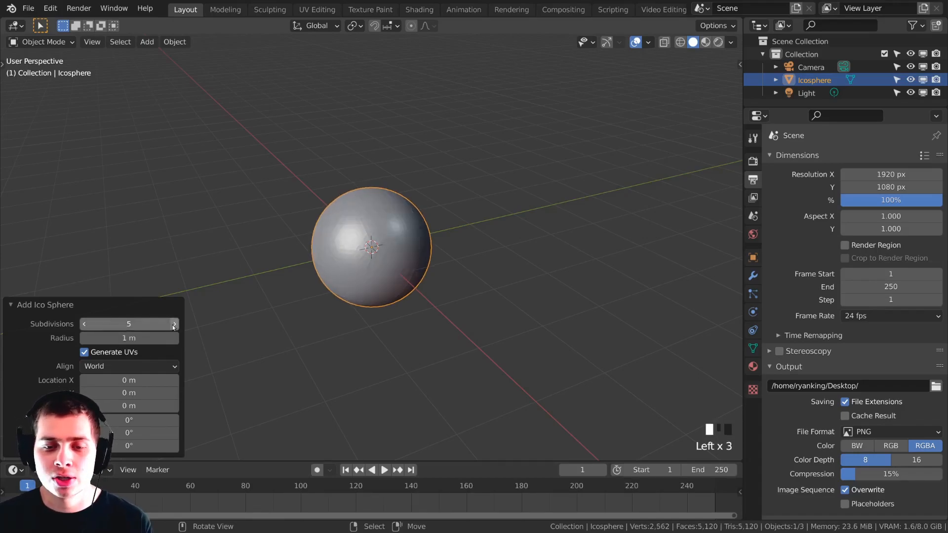
pyautogui.click(173, 324)
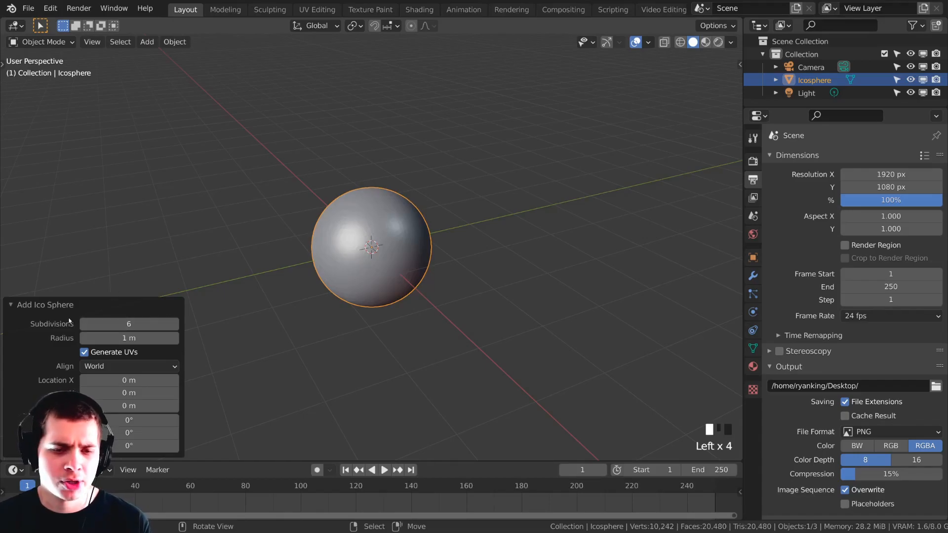
pyautogui.click(41, 308)
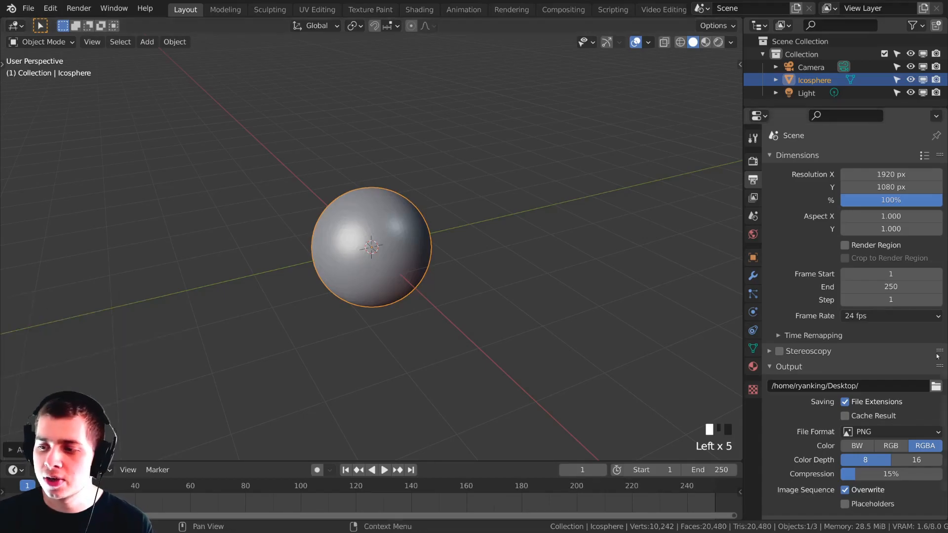
# Apply smooth shading to the ico sphere.
pyautogui.scroll(5, 450, 208)
pyautogui.rightClick(450, 209)
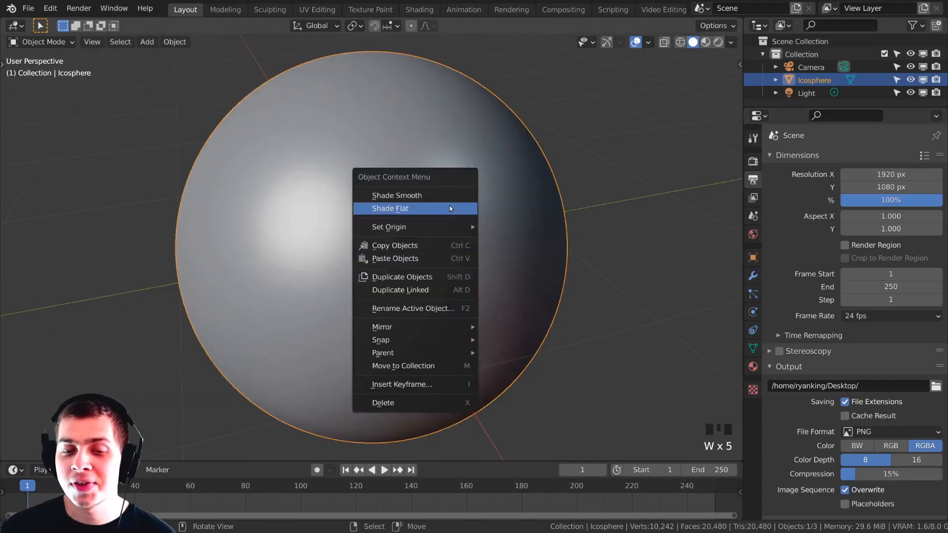
pyautogui.click(420, 196)
# Change the default point light's type to Sun.
pyautogui.scroll(-9, 360, 185)
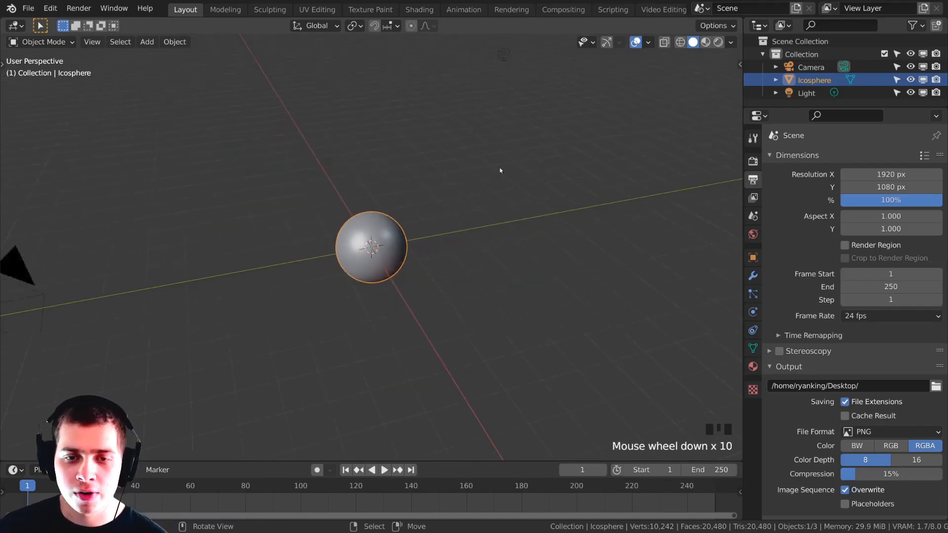
pyautogui.moveTo(502, 167); pyautogui.dragTo(475, 146, button='middle')
pyautogui.click(467, 96)
pyautogui.keyDown('shift'); pyautogui.moveTo(424, 217); pyautogui.dragTo(449, 215, button='middle'); pyautogui.keyUp('shift')
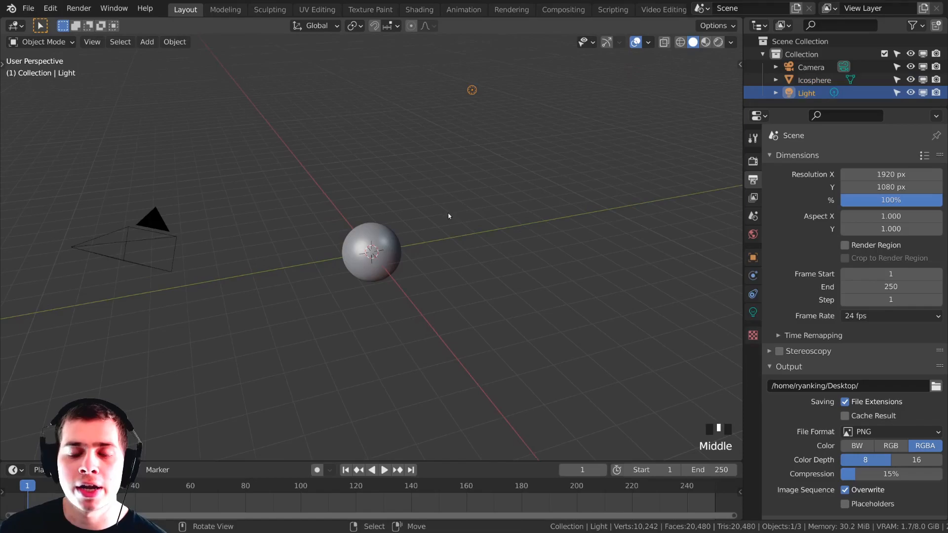
pyautogui.click(751, 312)
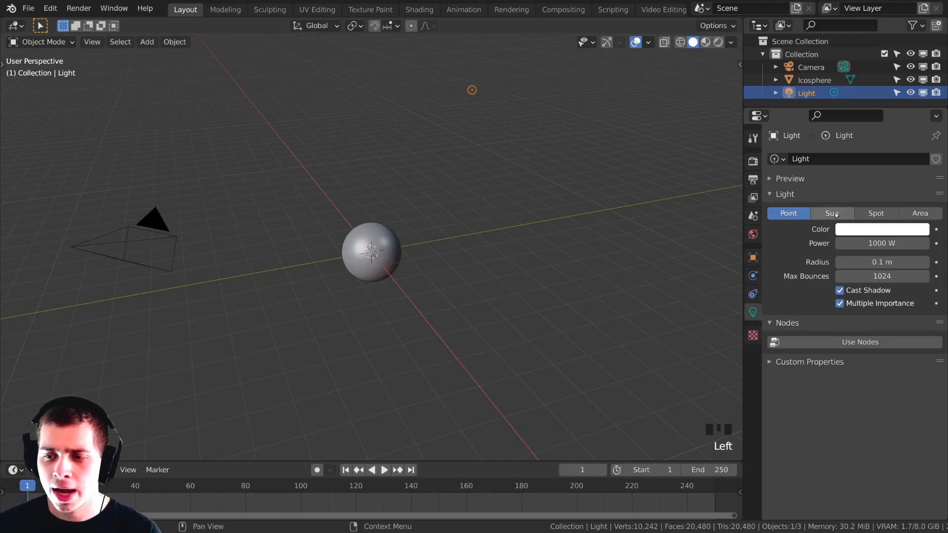
pyautogui.click(835, 214)
# Rotate and move the sun light so its beam points toward the ico sphere.
pyautogui.moveTo(494, 222); pyautogui.dragTo(297, 279, button='middle')
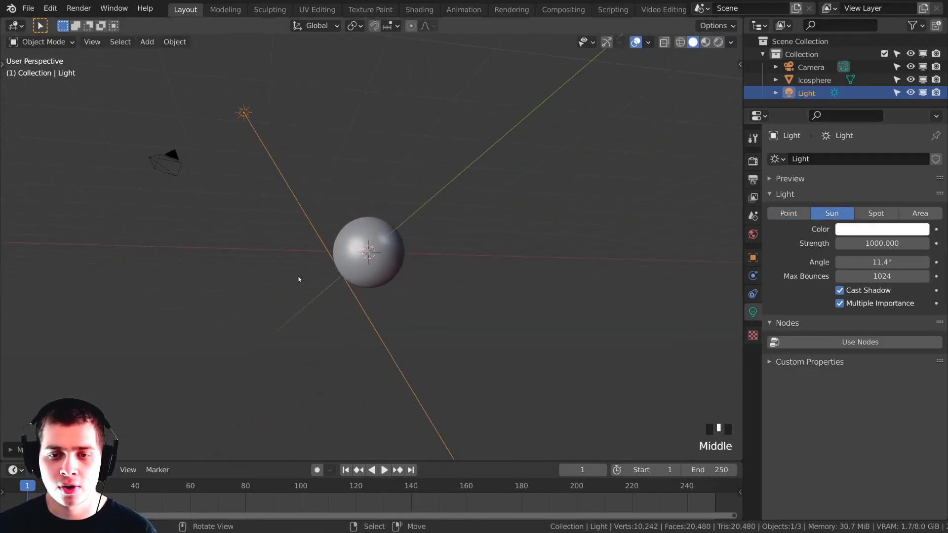
pyautogui.scroll(1, 345, 266)
pyautogui.moveTo(445, 241); pyautogui.dragTo(481, 259, button='middle')
pyautogui.press('r')
pyautogui.click(427, 309)
pyautogui.press('g')
pyautogui.click(380, 262)
# Frame the ico sphere in the centre of the view and align the camera to that view.
pyautogui.moveTo(381, 263); pyautogui.dragTo(443, 285, button='middle')
pyautogui.scroll(-3, 443, 284)
pyautogui.scroll(2, 513, 236)
pyautogui.moveTo(513, 236); pyautogui.dragTo(490, 199, button='middle')
pyautogui.scroll(2, 493, 191)
pyautogui.scroll(1, 497, 204)
pyautogui.moveTo(492, 200); pyautogui.dragTo(498, 205, button='middle')
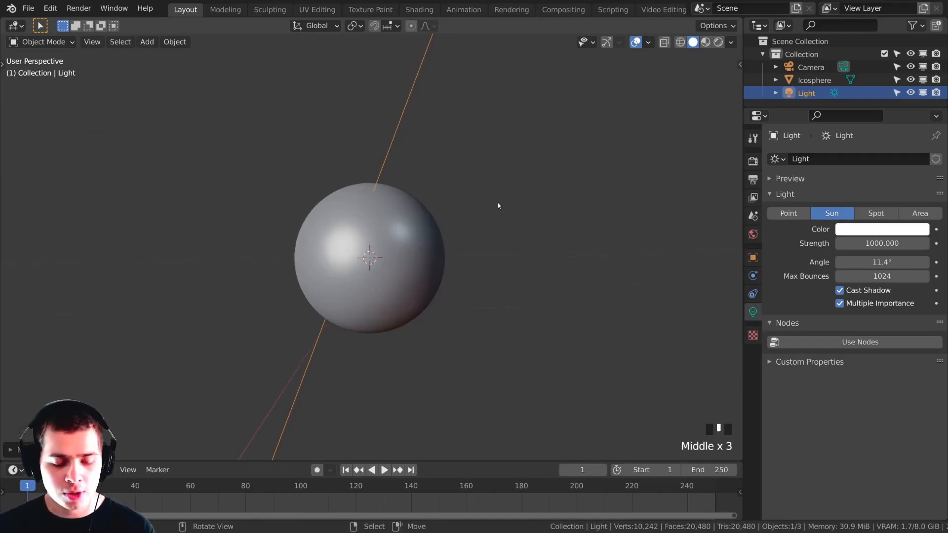
pyautogui.press('ctrl+alt+KP_0')
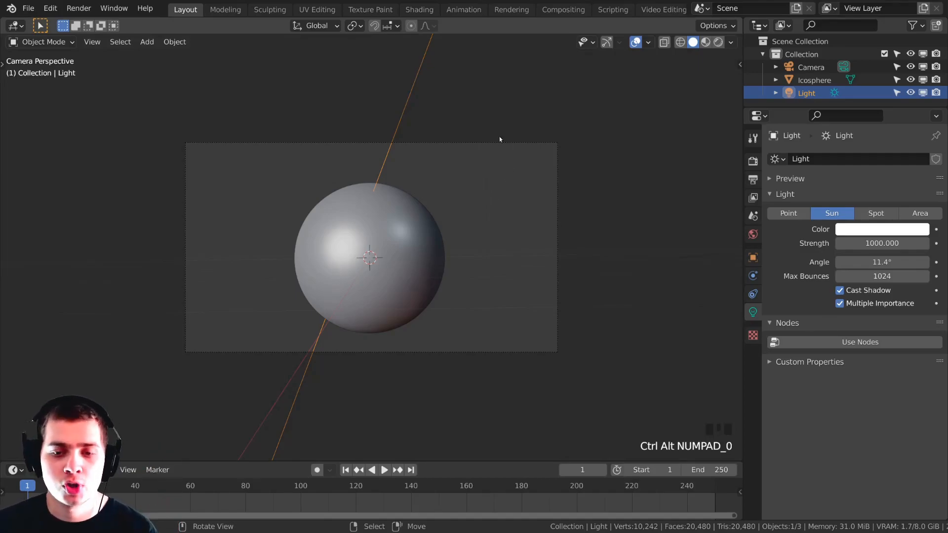
# Move the camera closer and reposition it so the ico sphere is centred and larger in the frame.
pyautogui.rightClick(404, 157)
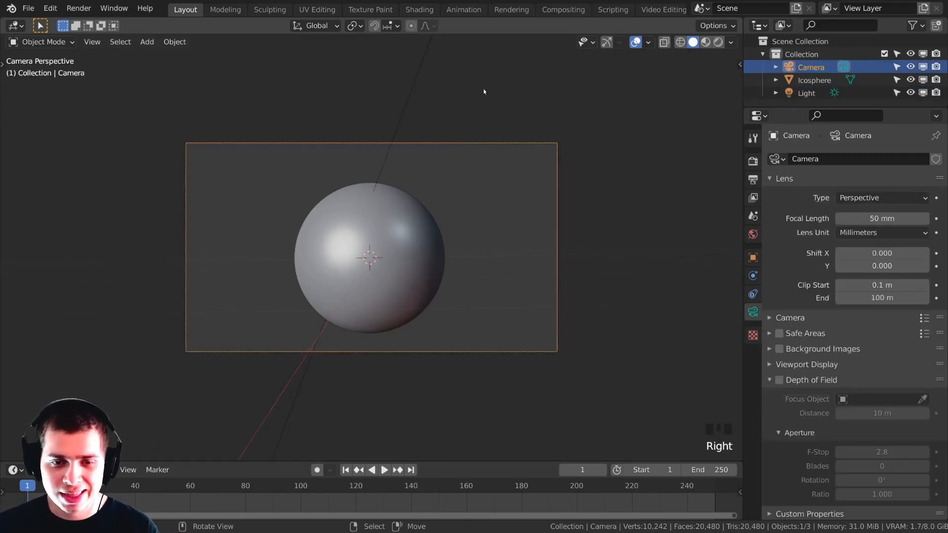
pyautogui.press('g')
pyautogui.click(512, 101)
pyautogui.press('g')
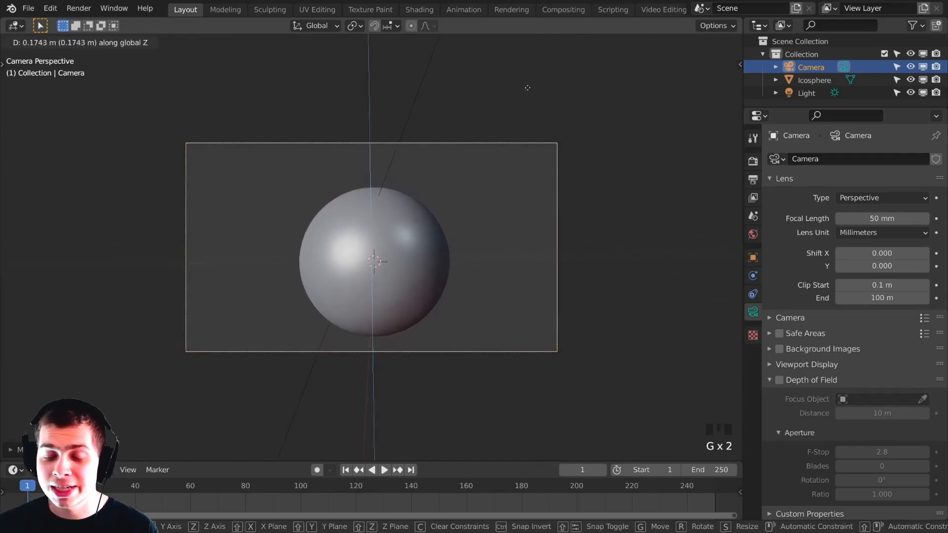
pyautogui.press('g')
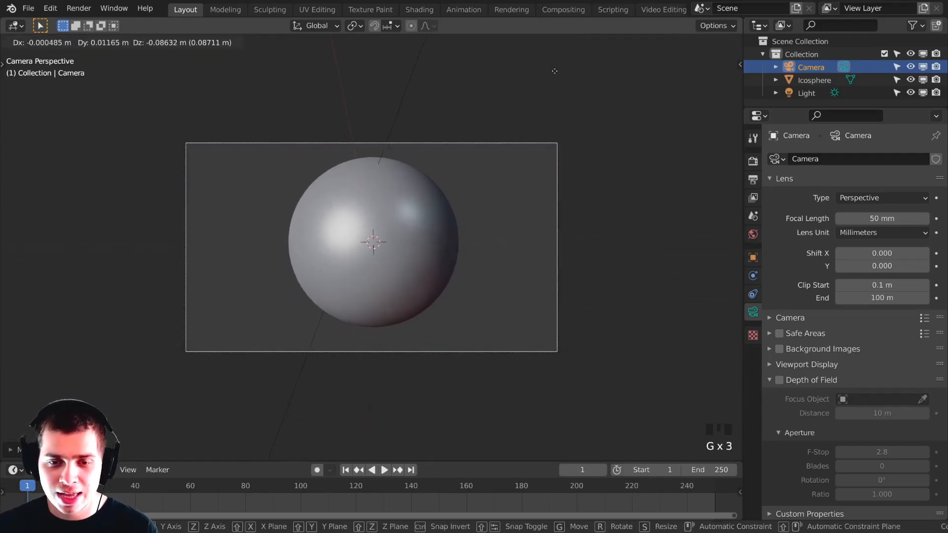
pyautogui.click(555, 67)
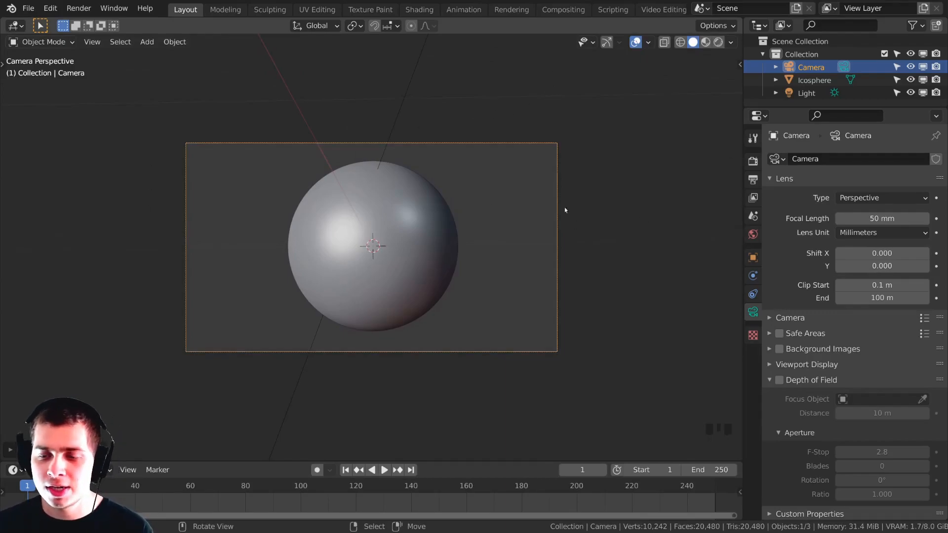
# Set the render output's vertical resolution to 1920 px for a square frame.
pyautogui.click(753, 162)
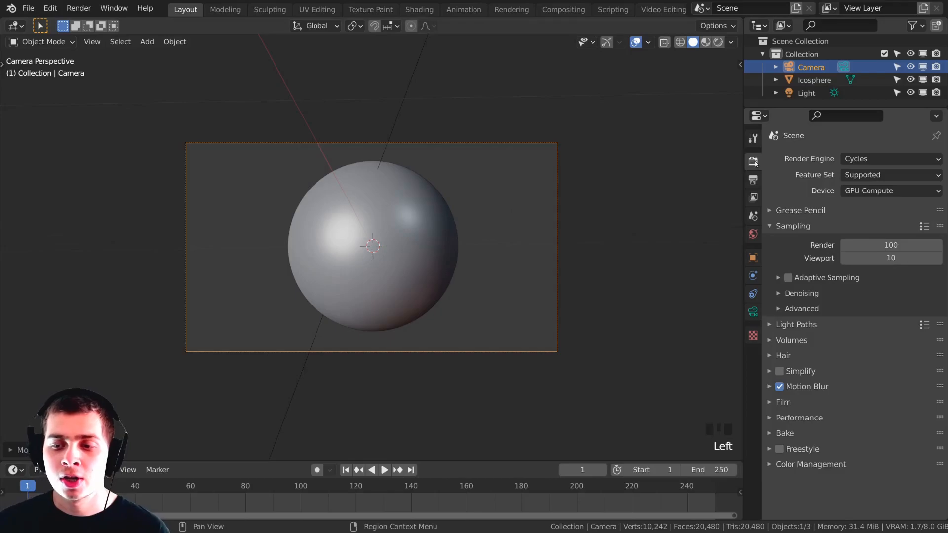
pyautogui.click(753, 179)
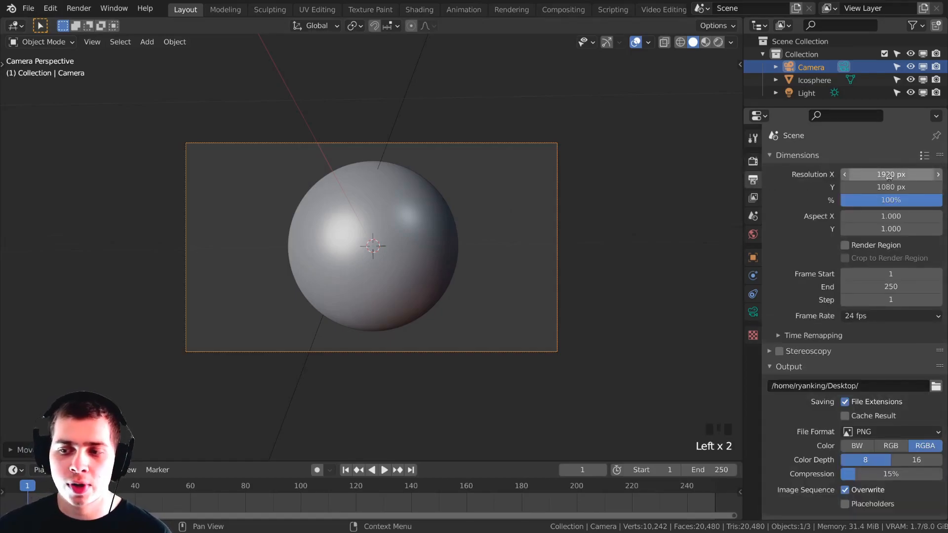
pyautogui.click(873, 189)
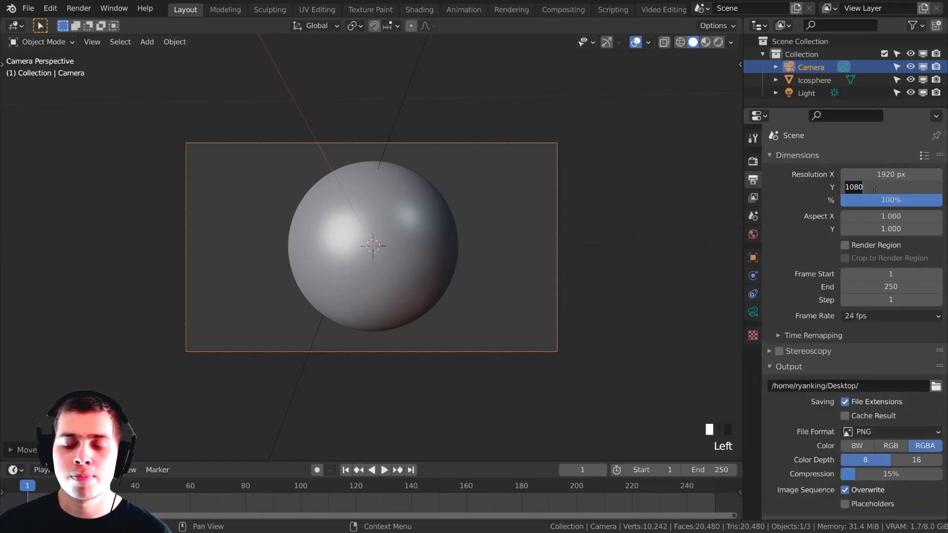
pyautogui.write('1920')
pyautogui.press('Return')
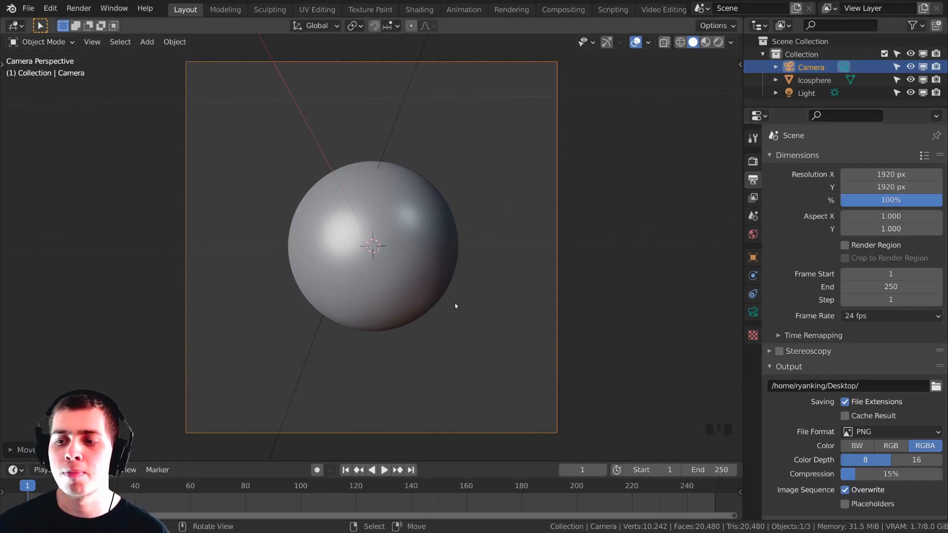
# Move the camera about 2.7 m closer along its local Z axis so the ico sphere nearly fills the square frame.
pyautogui.press('g')
pyautogui.press('z')
pyautogui.press('z')
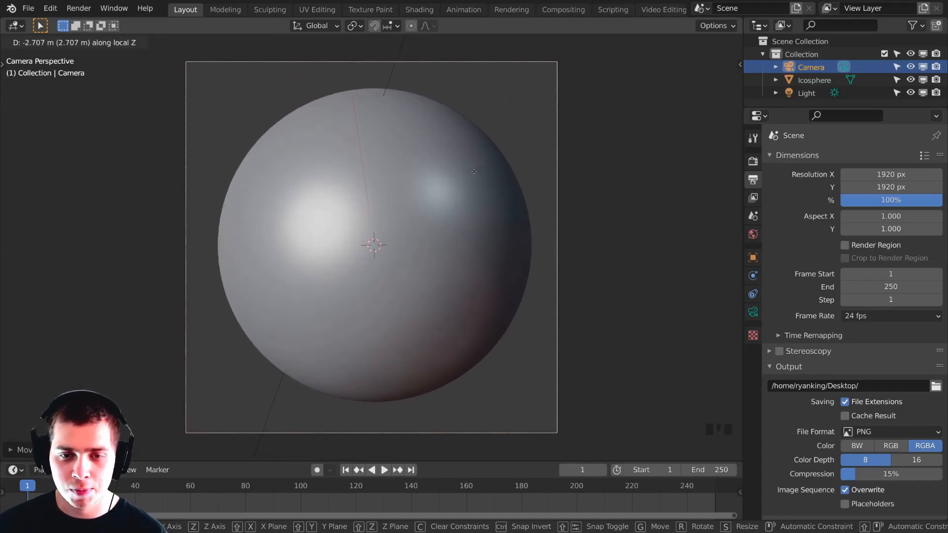
pyautogui.click(474, 169)
pyautogui.press('g')
pyautogui.click(474, 171)
# Switch the 3D viewport to Rendered shading while looking through the camera.
pyautogui.scroll(-3, 491, 309)
pyautogui.press('z')
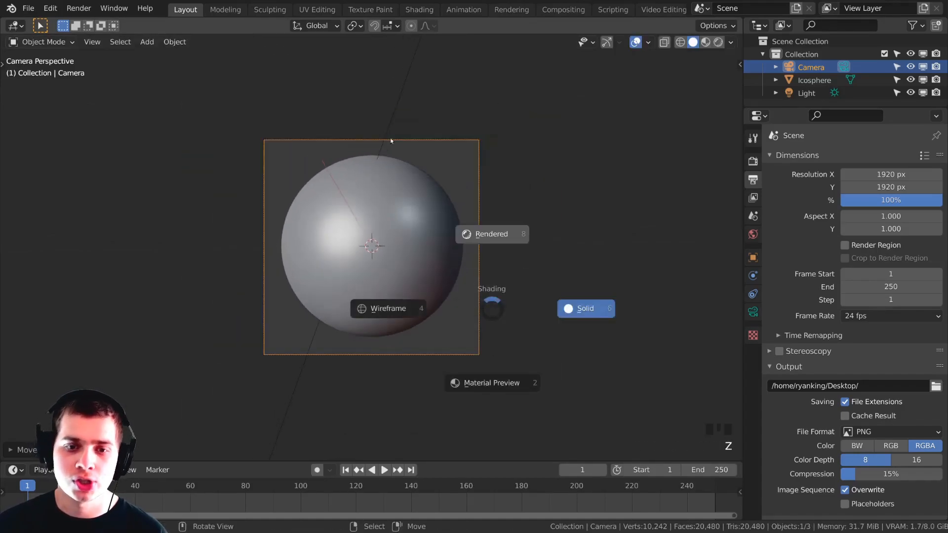
pyautogui.click(390, 141)
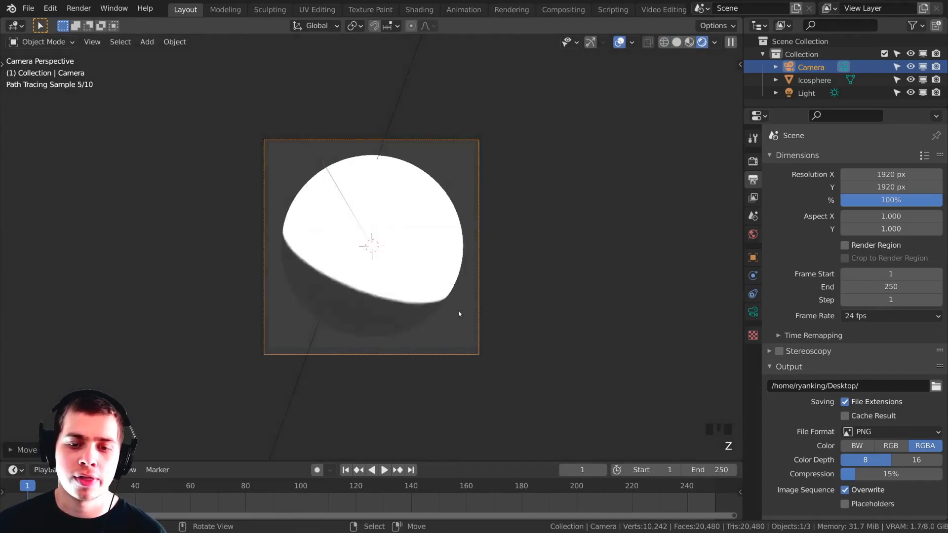
pyautogui.scroll(1, 467, 304)
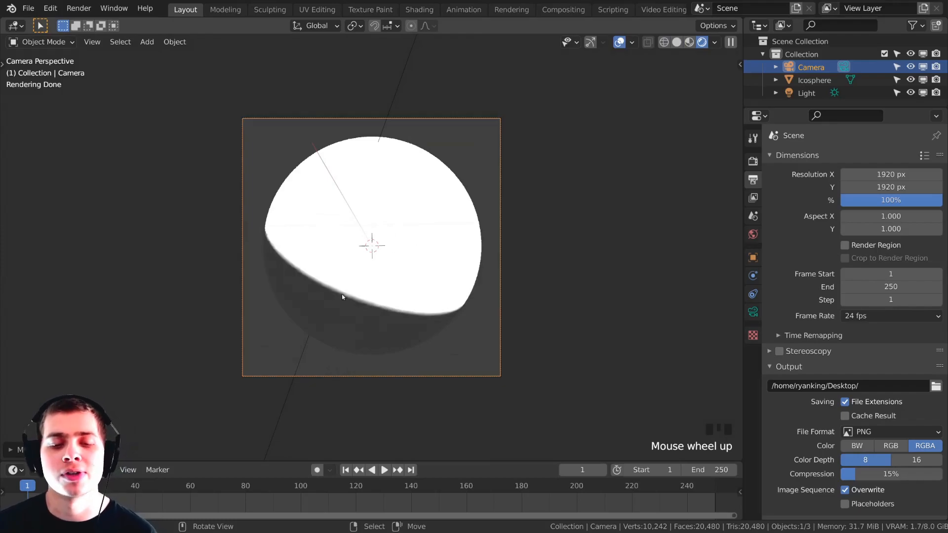
# Darken the world background colour to a near-black grey with an HSV value of 0.019.
pyautogui.click(752, 234)
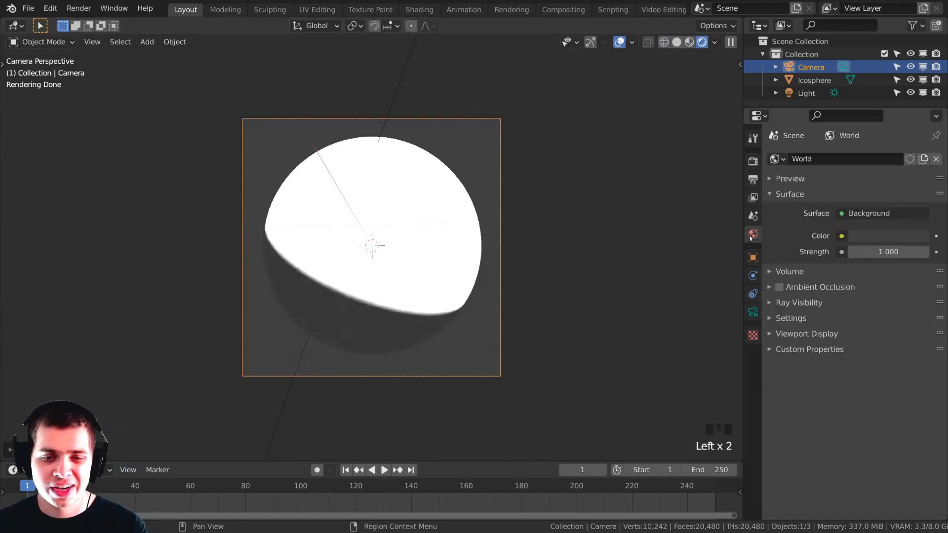
pyautogui.click(868, 236)
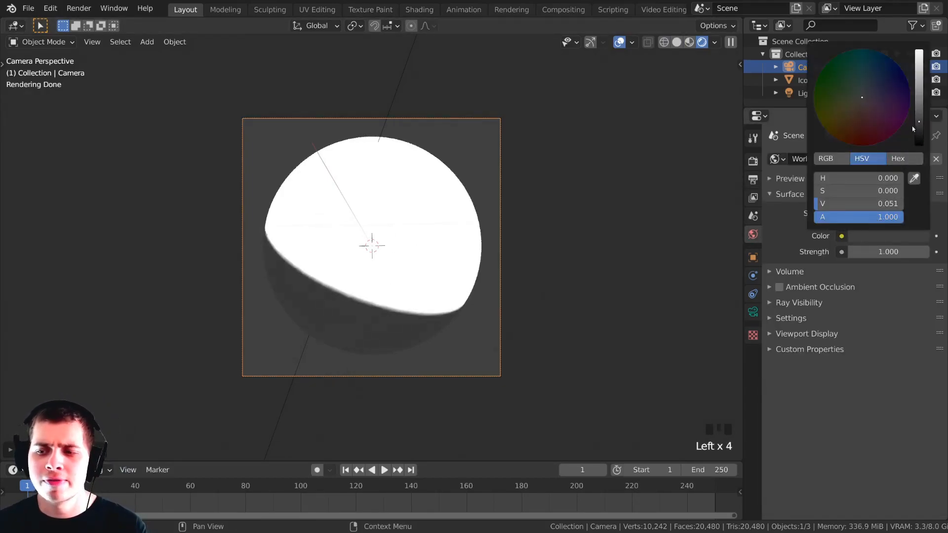
pyautogui.moveTo(912, 129); pyautogui.dragTo(919, 148)
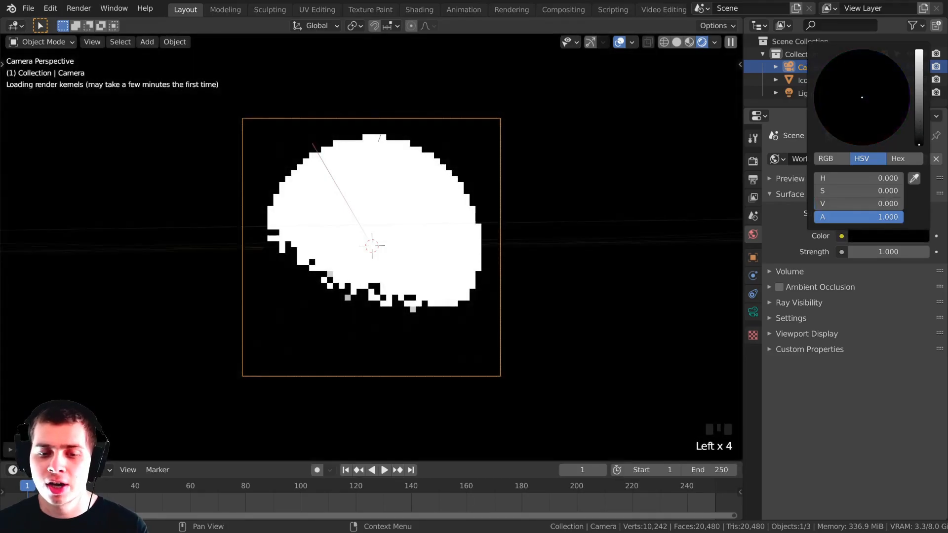
pyautogui.click(852, 235)
pyautogui.moveTo(919, 142); pyautogui.dragTo(918, 131)
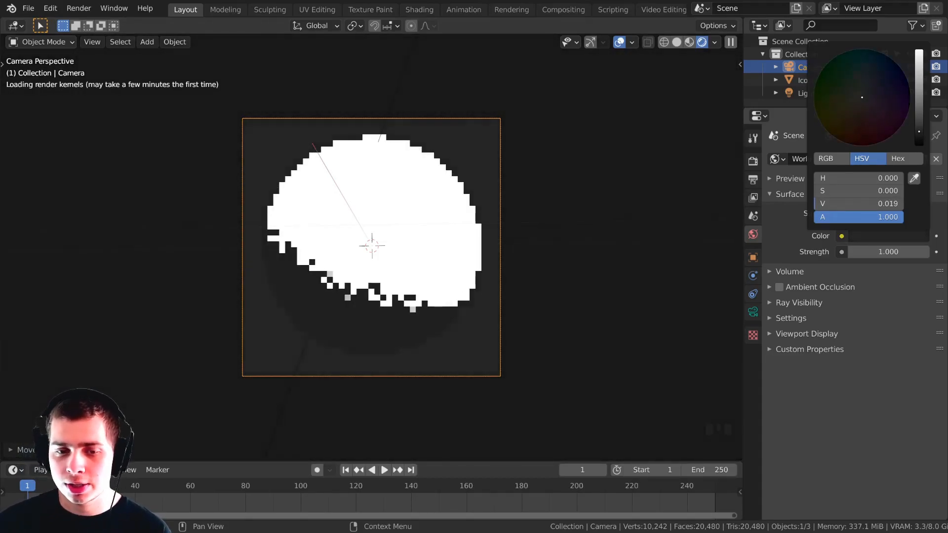
pyautogui.click(415, 13)
pyautogui.click(465, 4)
# Set the sun light's strength to 5.
pyautogui.rightClick(400, 81)
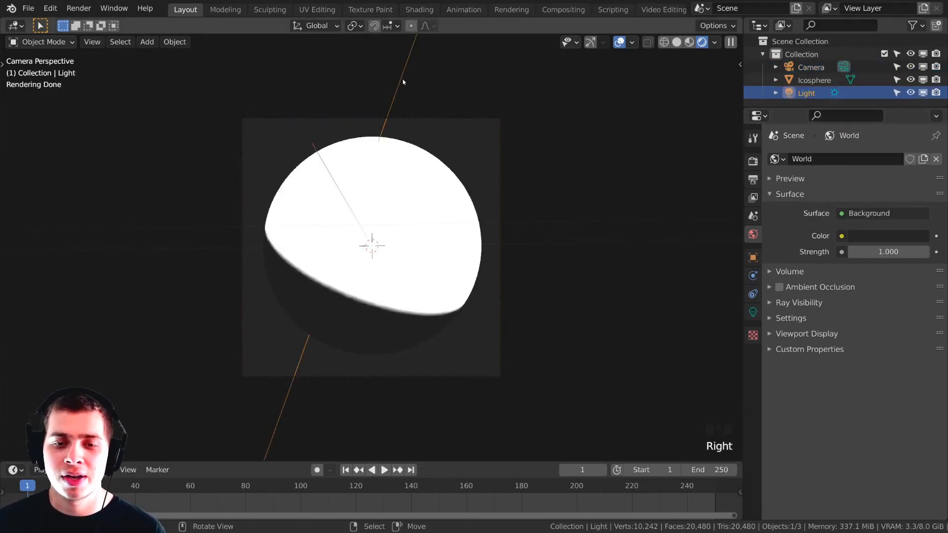
pyautogui.click(753, 314)
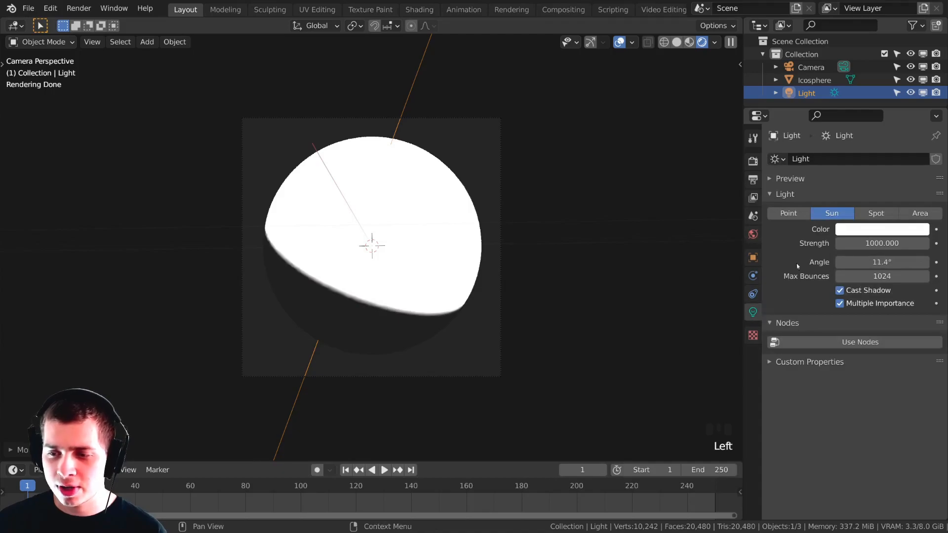
pyautogui.doubleClick(874, 244)
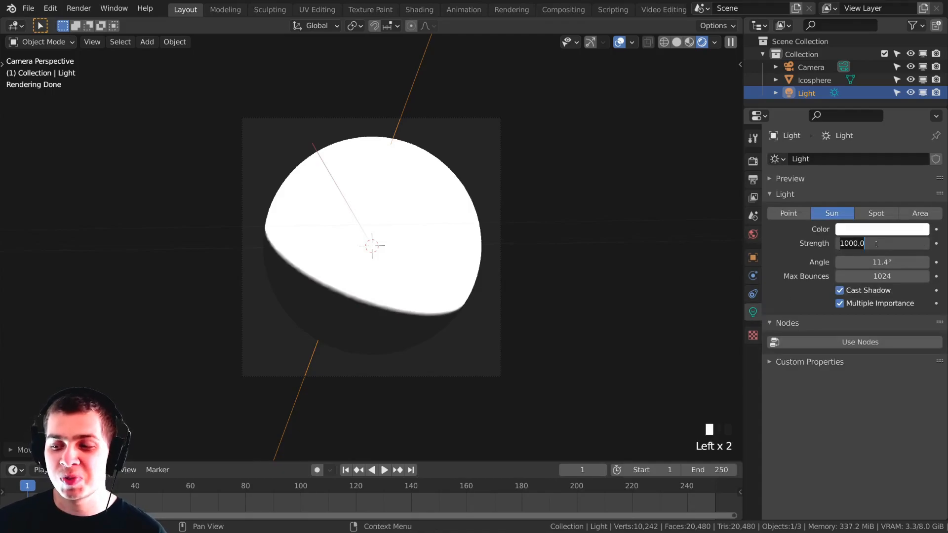
pyautogui.write('5')
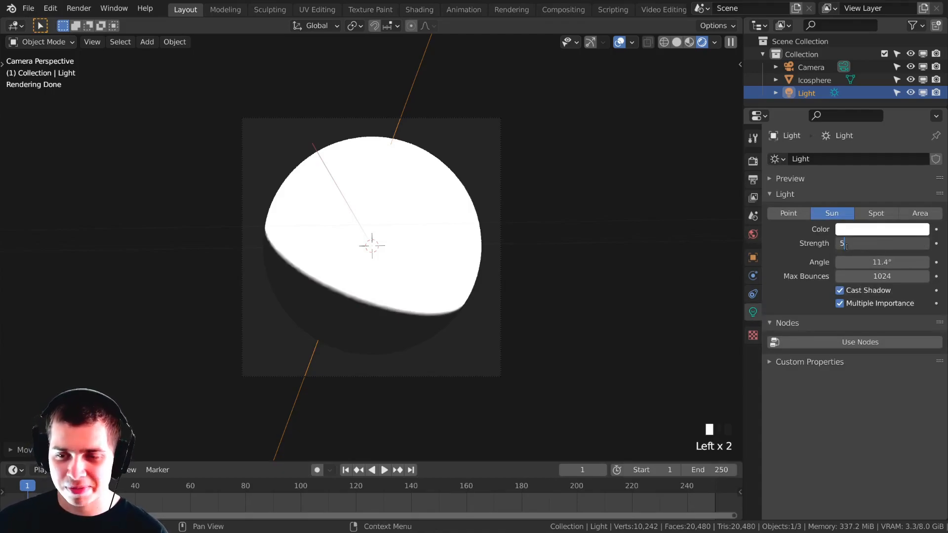
pyautogui.press('Return')
pyautogui.click(387, 328)
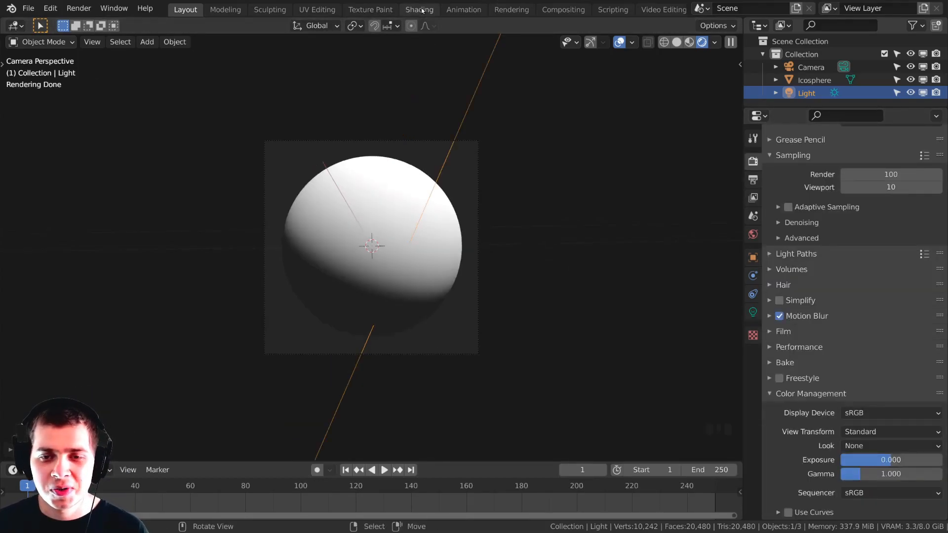
# Switch to the Shading workspace and enlarge the shader editor over the 3D view, narrowing the outliner and properties column.
pyautogui.click(420, 10)
pyautogui.moveTo(461, 147); pyautogui.dragTo(438, 137, button='middle')
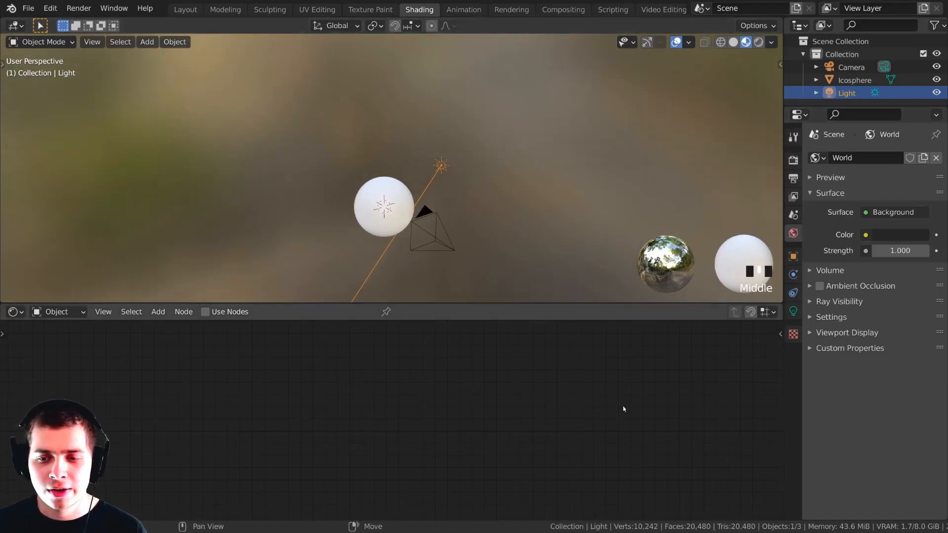
pyautogui.moveTo(781, 220); pyautogui.dragTo(847, 230)
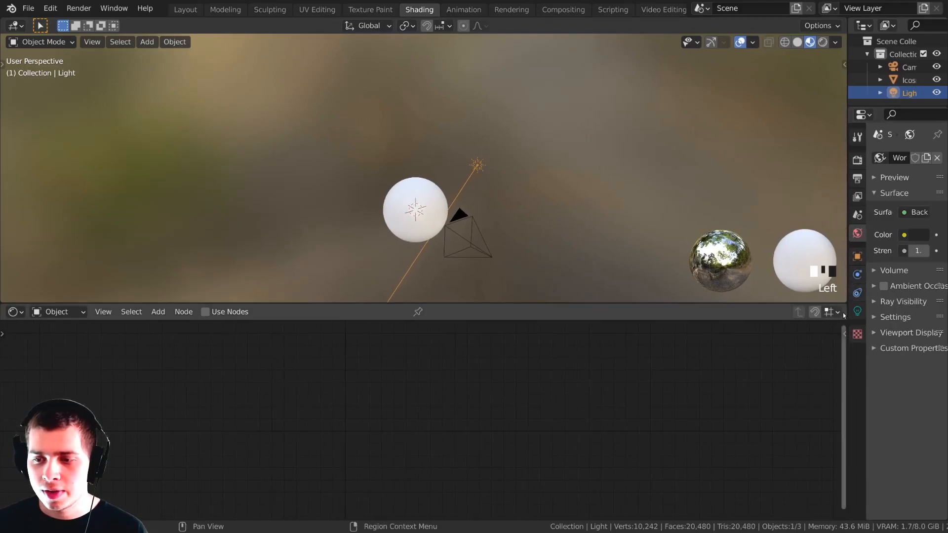
pyautogui.moveTo(843, 309); pyautogui.dragTo(657, 41)
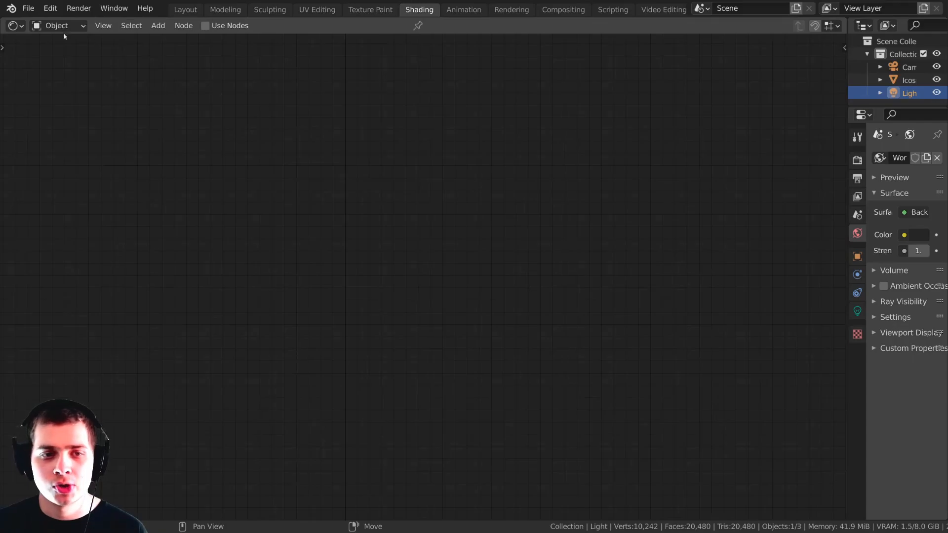
# Split a narrow area off the shader editor and make it a 3D Viewport looking through the camera.
pyautogui.moveTo(22, 26); pyautogui.dragTo(191, 47)
pyautogui.click(14, 26)
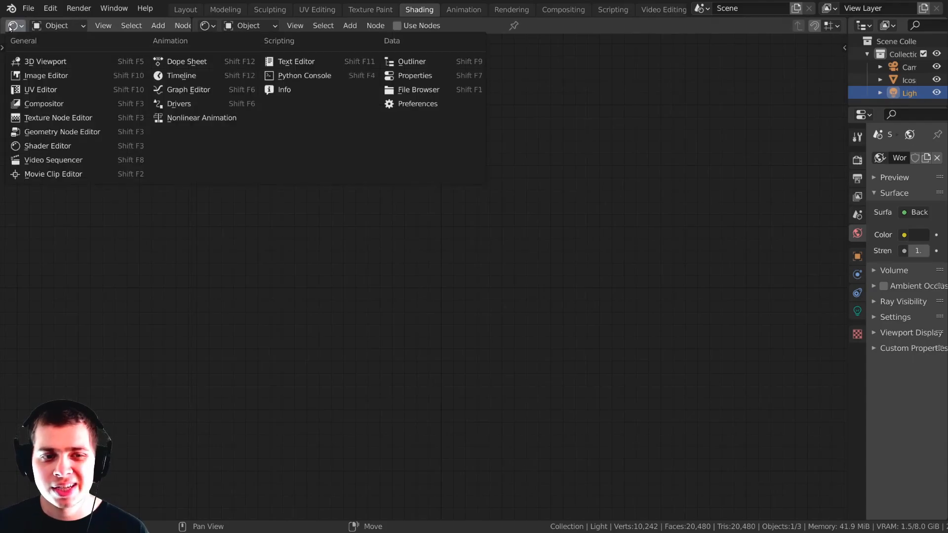
pyautogui.click(35, 63)
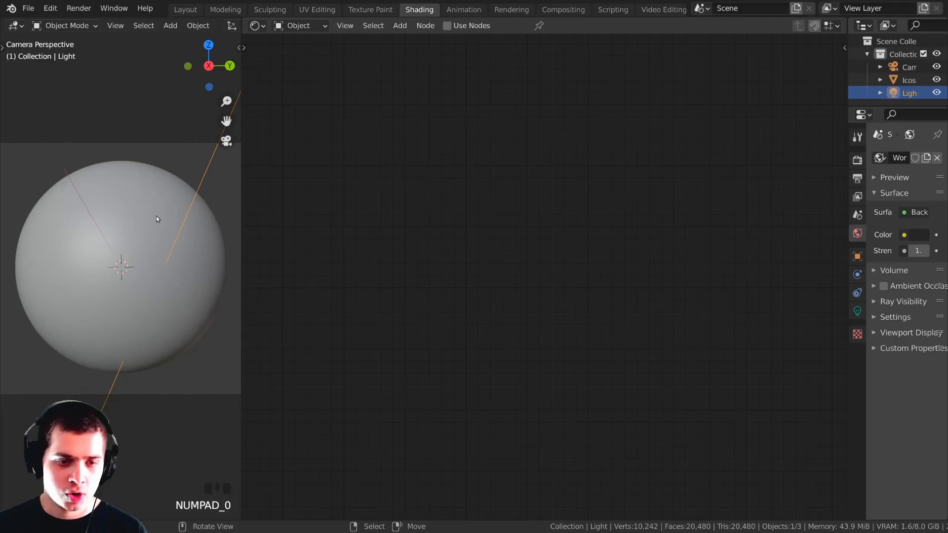
pyautogui.scroll(-2, 138, 218)
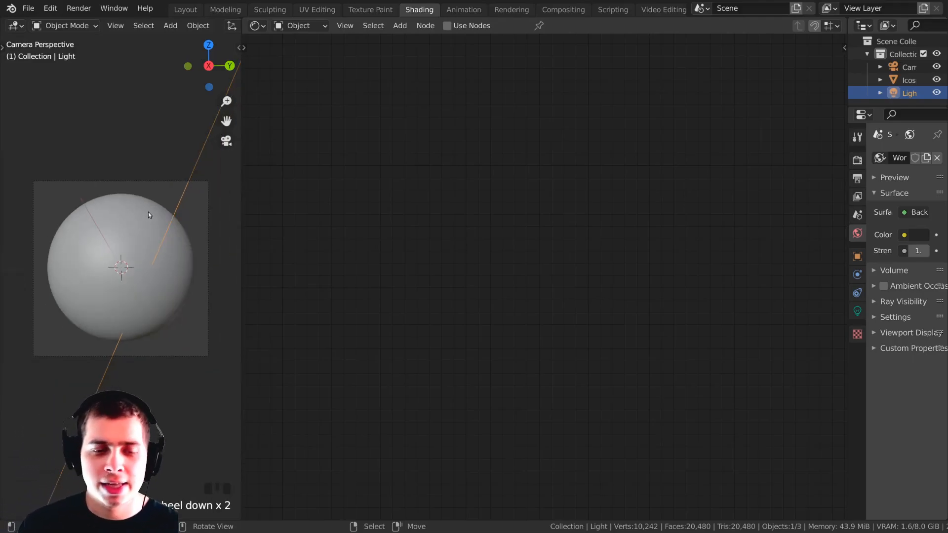
# Define a render region around the camera frame in the narrow 3D viewport.
pyautogui.moveTo(224, 157); pyautogui.dragTo(1, 408)
pyautogui.hotkey('ctrl', 'b')
pyautogui.scroll(1, 177, 206)
pyautogui.keyDown('shift'); pyautogui.moveTo(177, 206); pyautogui.dragTo(168, 207, button='middle'); pyautogui.keyUp('shift')
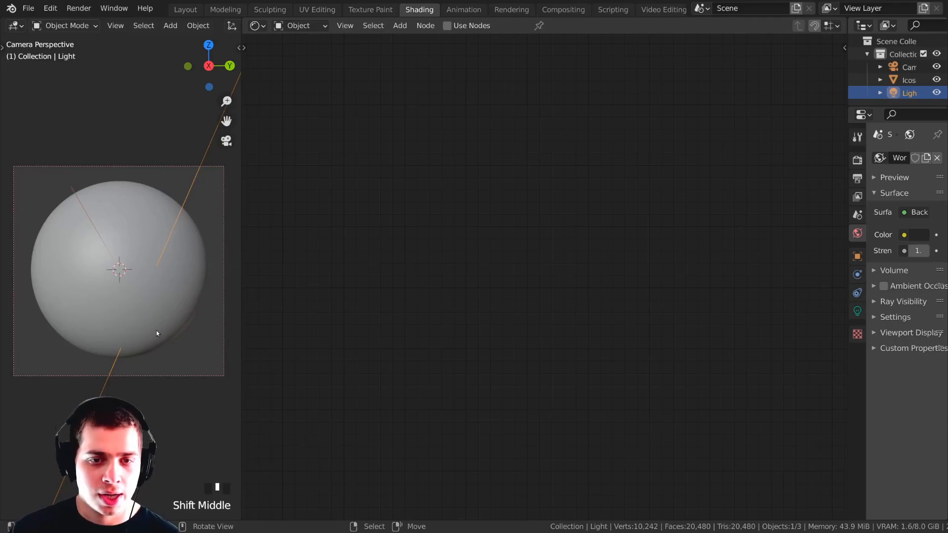
# Switch the narrow viewport to Rendered shading and hide its gizmos, with the ico sphere filling the view.
pyautogui.press('z')
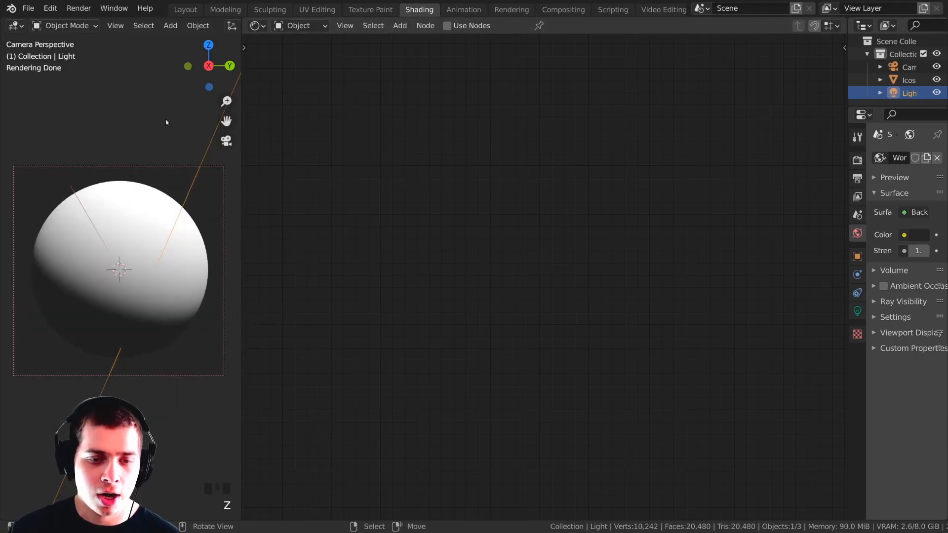
pyautogui.scroll(-19, 148, 25)
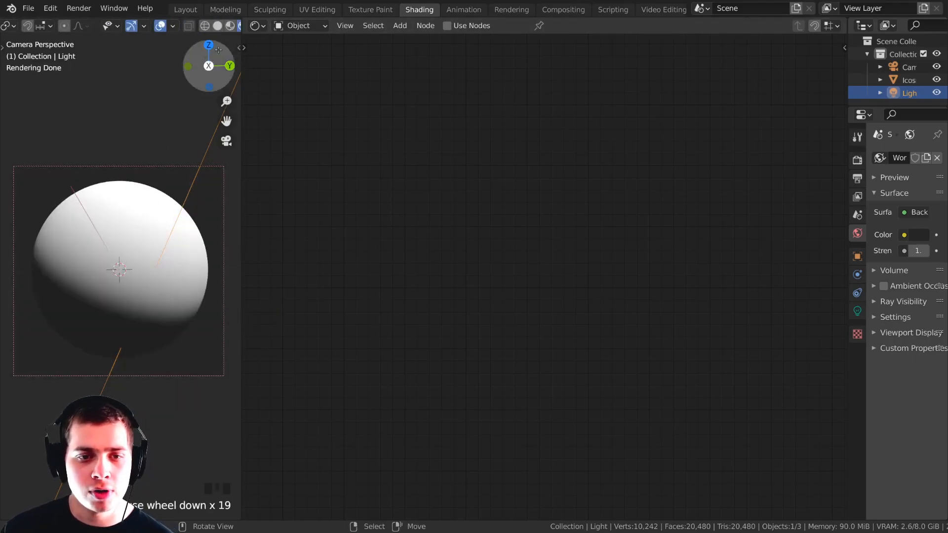
pyautogui.scroll(-2, 218, 53)
pyautogui.scroll(-1, 157, 31)
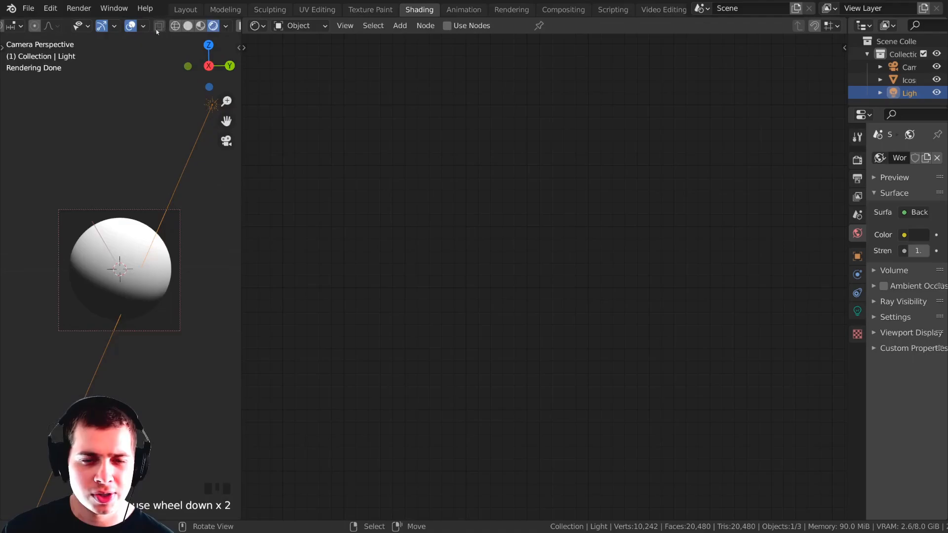
pyautogui.click(100, 27)
pyautogui.scroll(4, 200, 277)
pyautogui.keyDown('shift'); pyautogui.moveTo(199, 276); pyautogui.dragTo(248, 236, button='middle'); pyautogui.keyUp('shift')
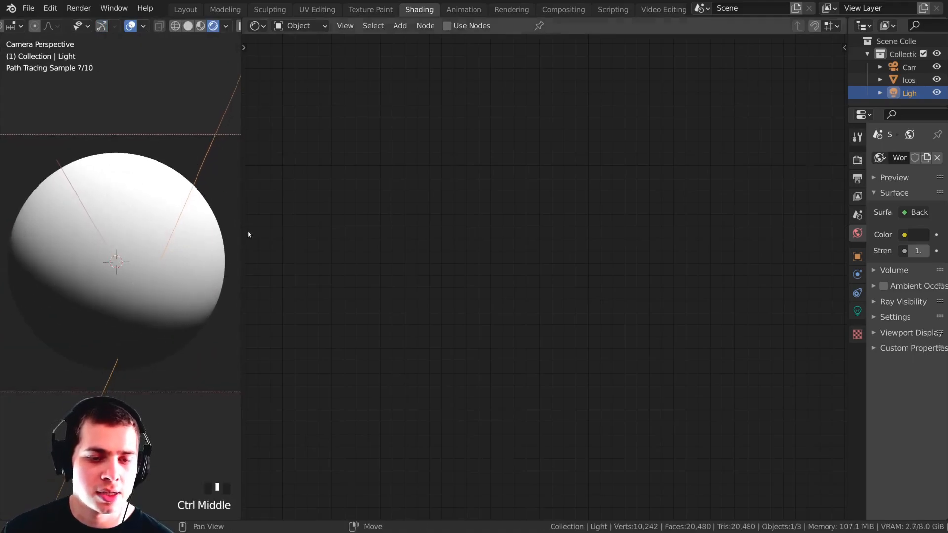
# Enable nodes for the sun light and widen the 3D viewport and the properties column.
pyautogui.moveTo(241, 235); pyautogui.dragTo(248, 235)
pyautogui.click(452, 26)
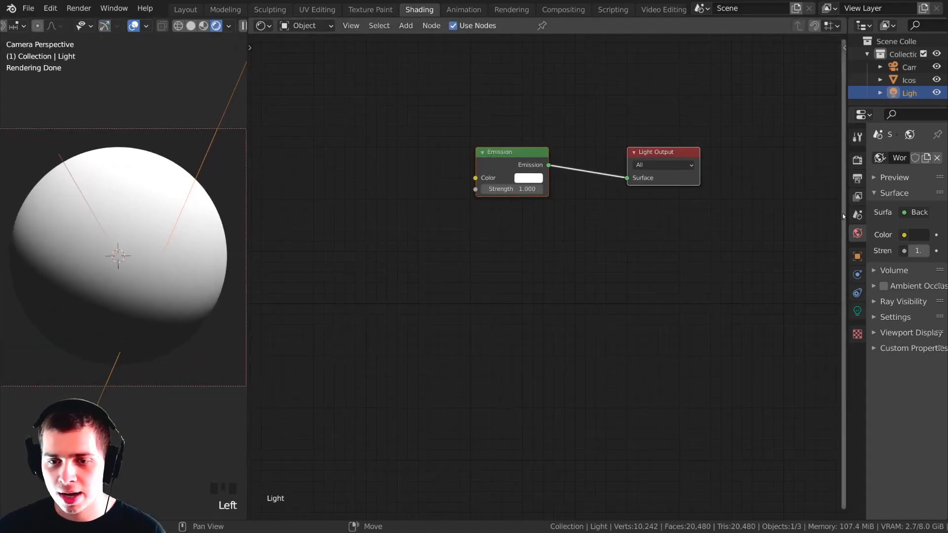
pyautogui.moveTo(846, 217); pyautogui.dragTo(788, 217)
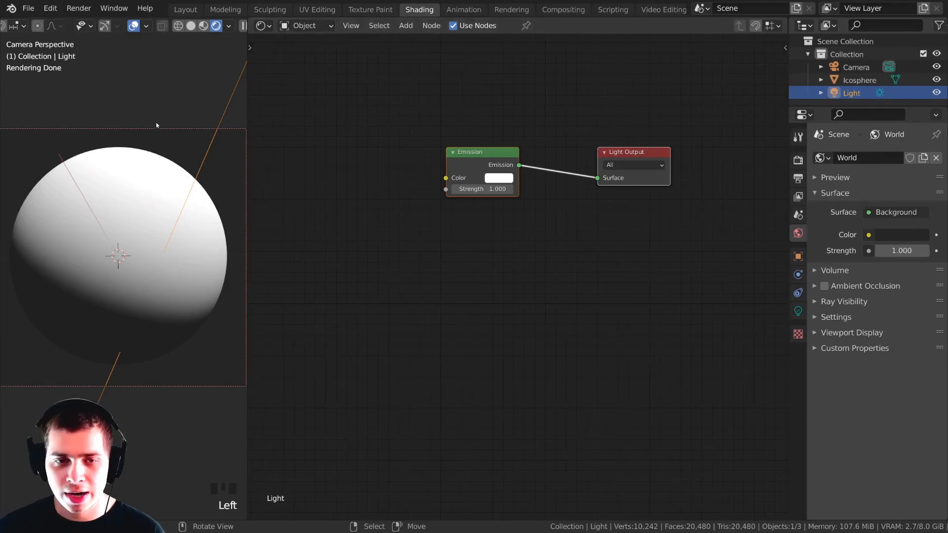
pyautogui.scroll(-4, 217, 98)
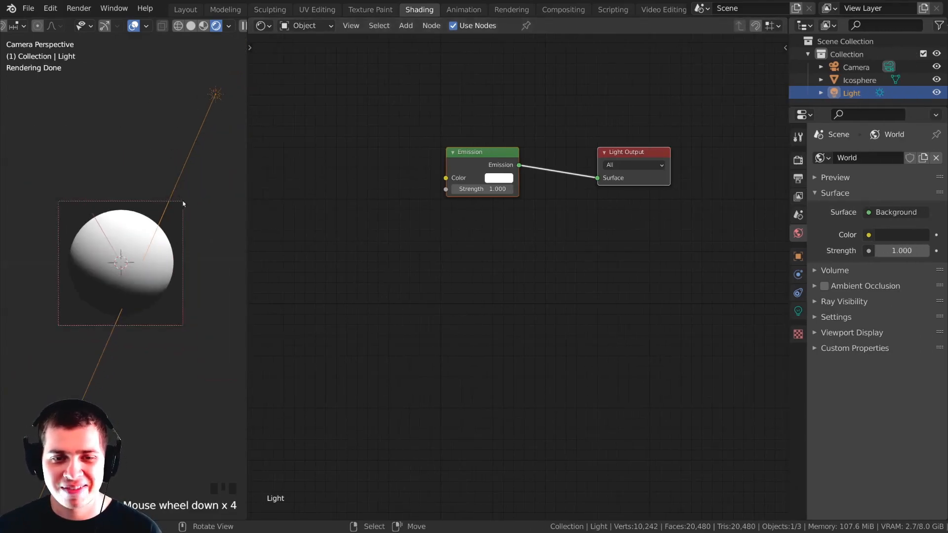
pyautogui.scroll(4, 197, 208)
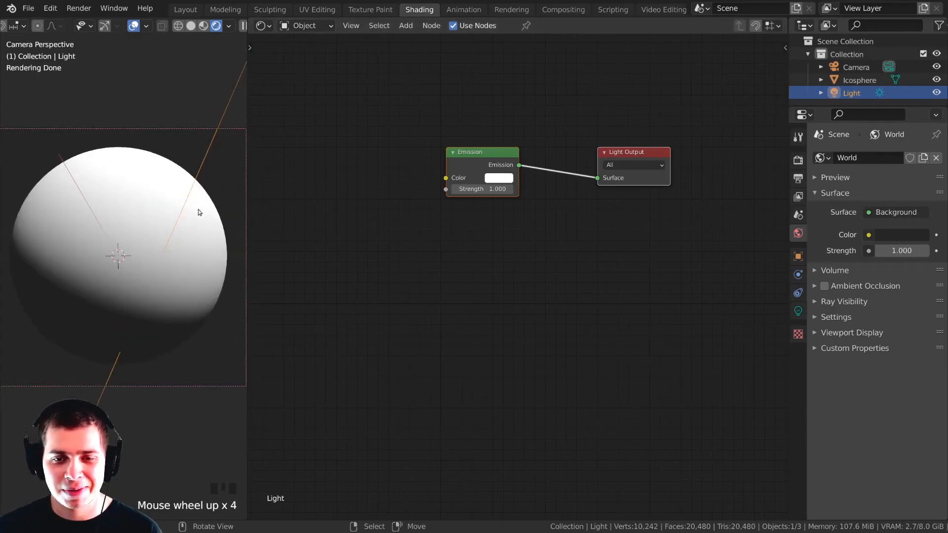
# Give the ico sphere a new material named Procedural Earth.
pyautogui.rightClick(111, 184)
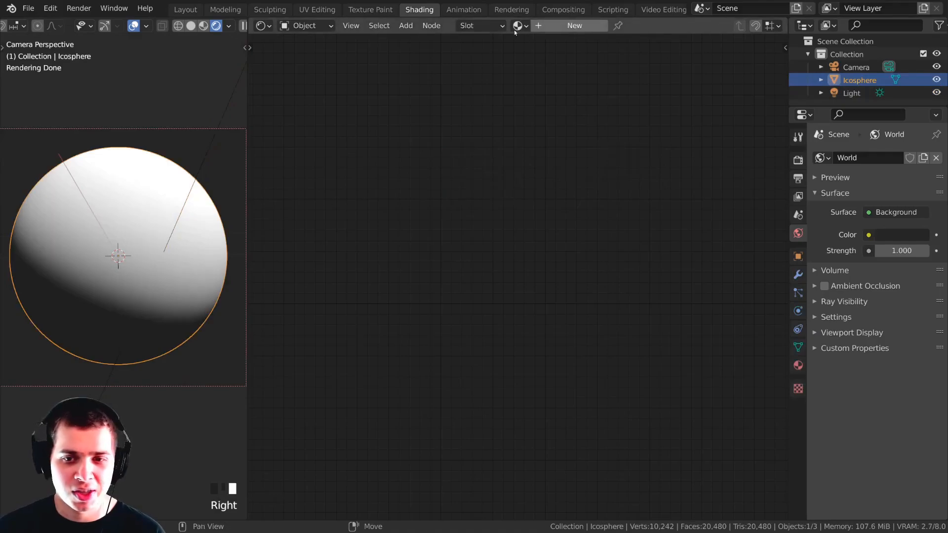
pyautogui.click(568, 26)
pyautogui.click(617, 27)
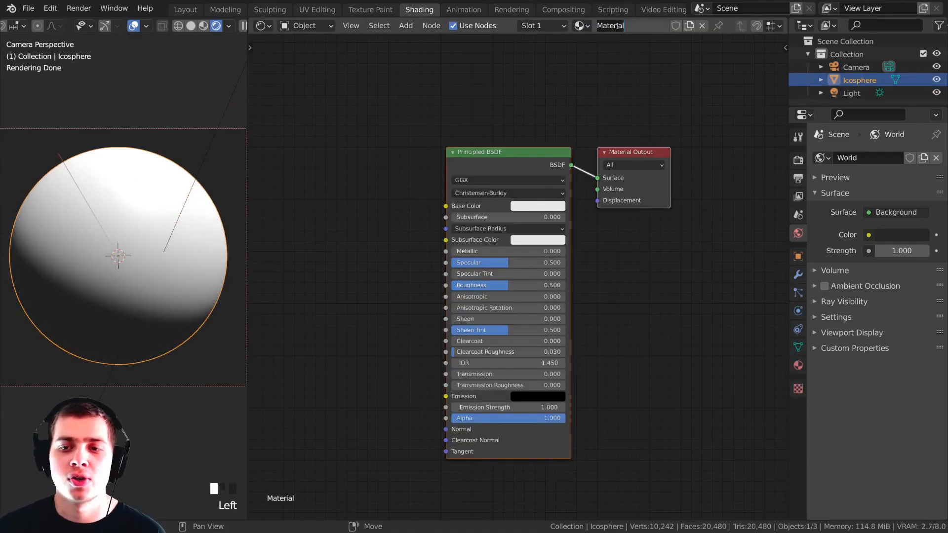
pyautogui.press('BackSpace')
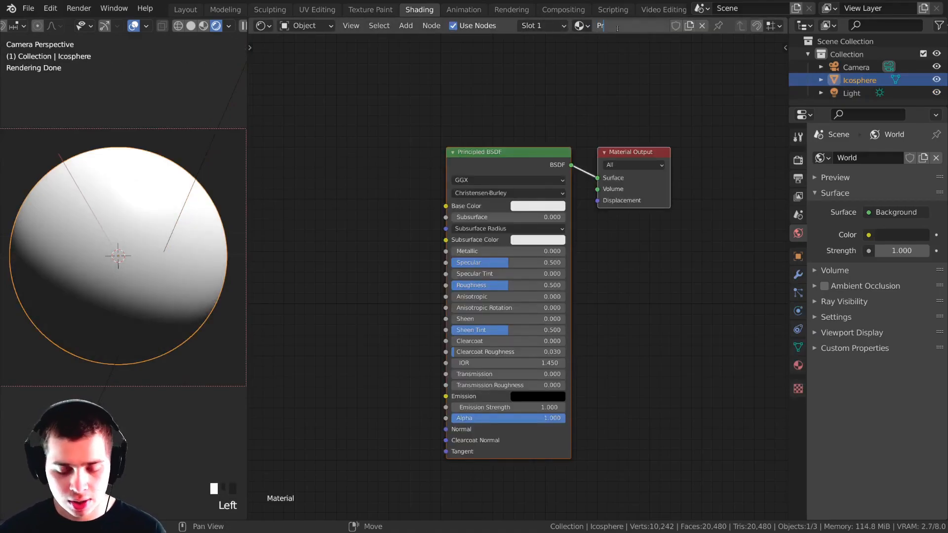
pyautogui.write('Procedural Earth')
pyautogui.press('Return')
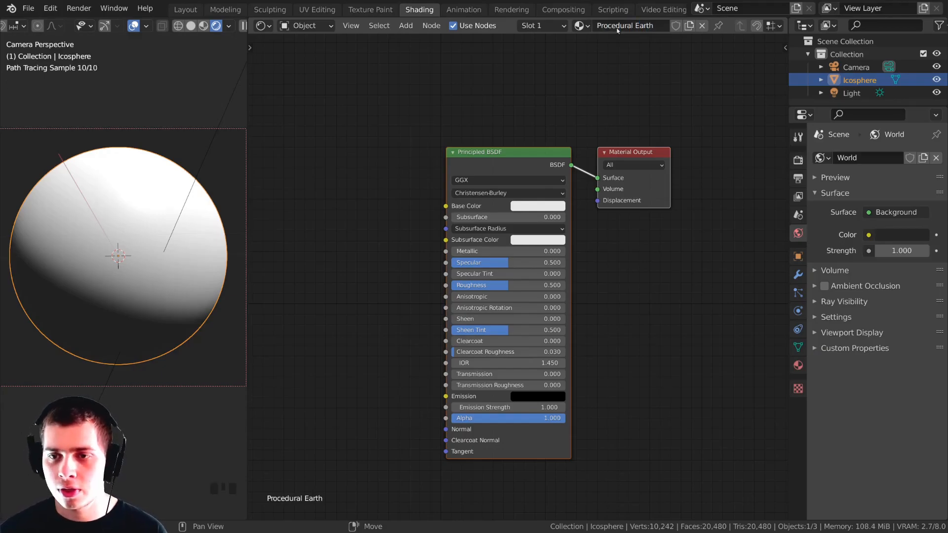
# Search the add-on preferences for "node" and check that Node Wrangler is enabled.
pyautogui.hotkey('shift', 'a')
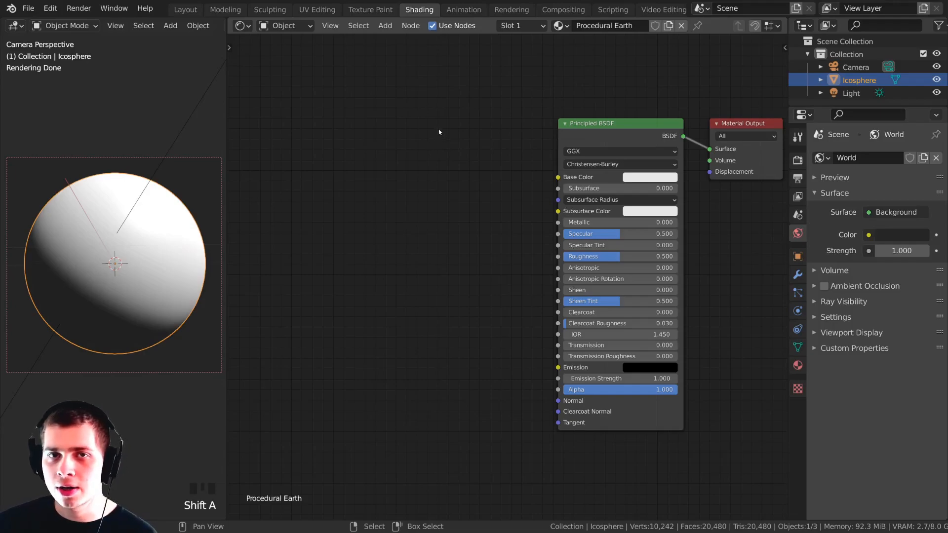
pyautogui.click(52, 9)
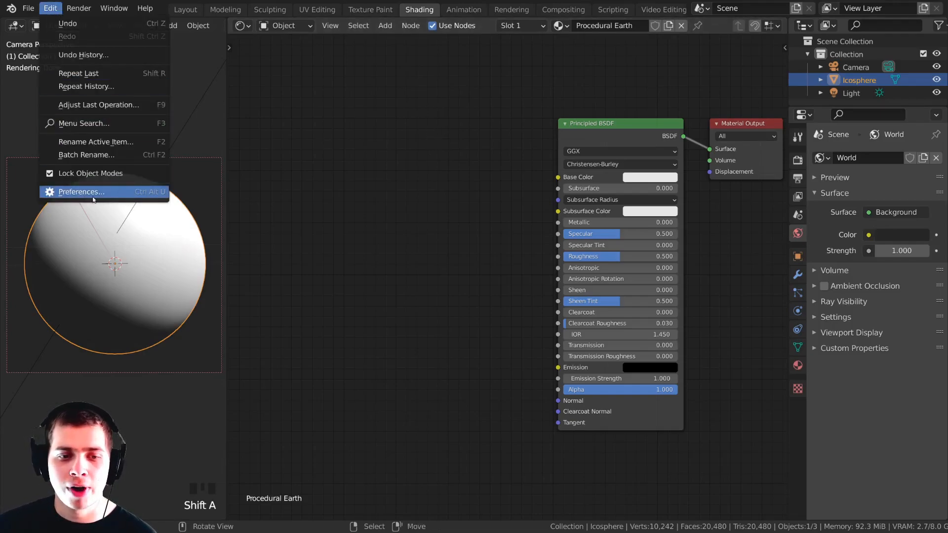
pyautogui.click(112, 193)
pyautogui.click(704, 29)
pyautogui.write('node')
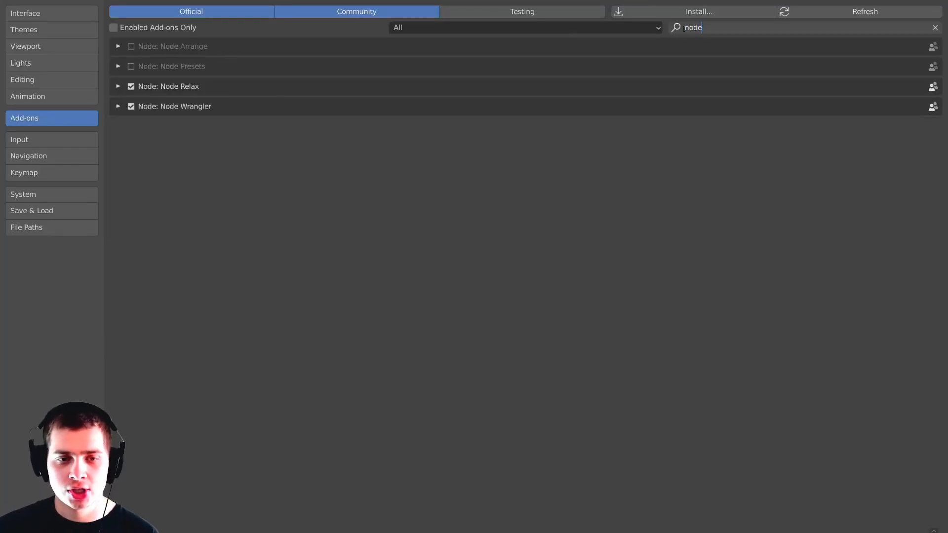
pyautogui.press('Return')
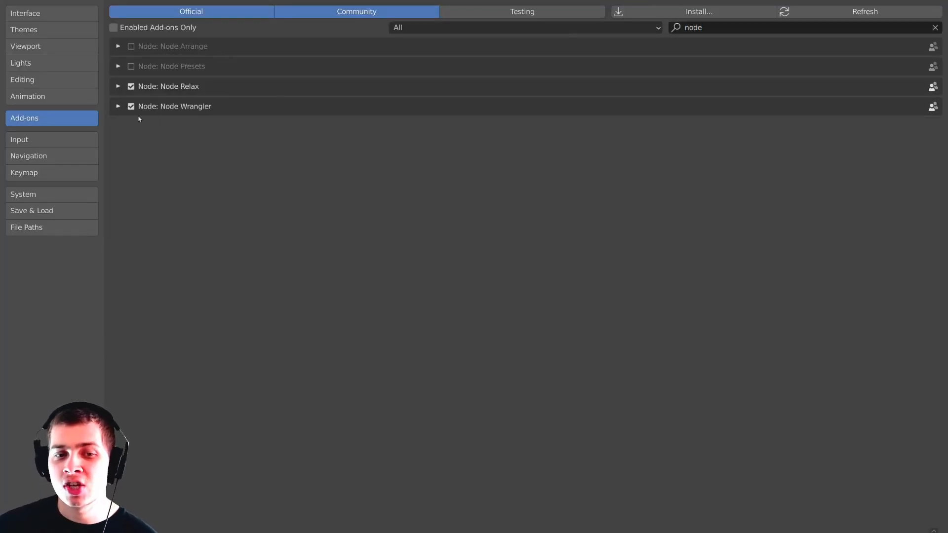
pyautogui.click(118, 106)
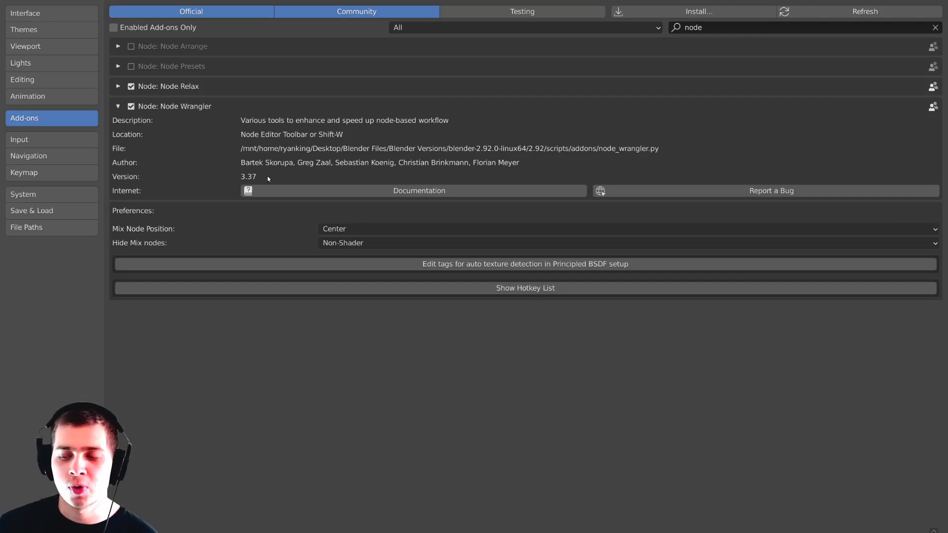
pyautogui.click(117, 107)
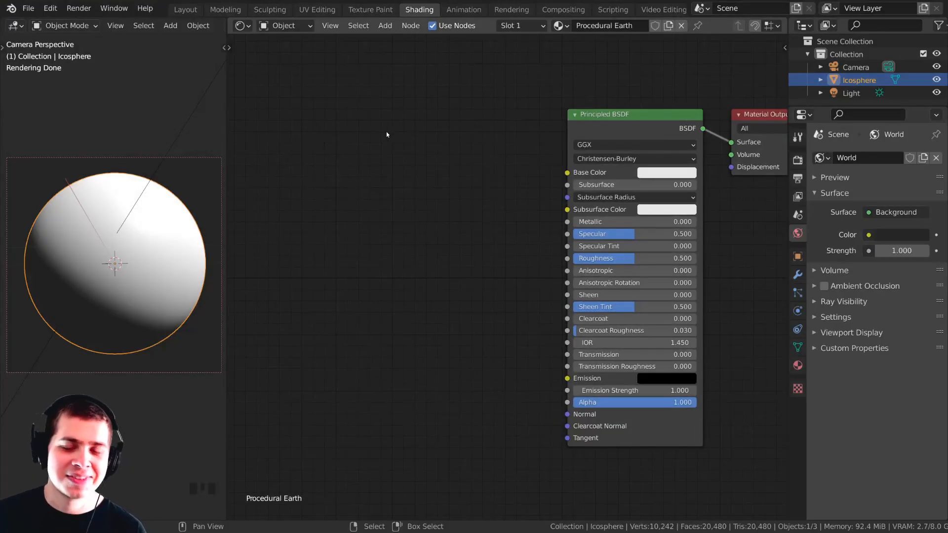
# Add a Noise Texture node and place it well ahead of the Principled BSDF, leaving room between them.
pyautogui.hotkey('shift', 'a')
pyautogui.click(394, 129)
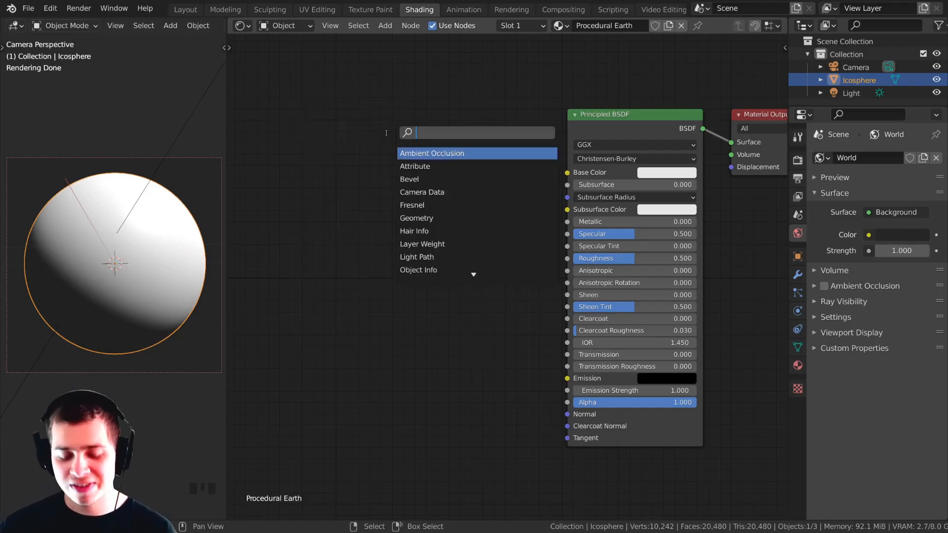
pyautogui.write('no')
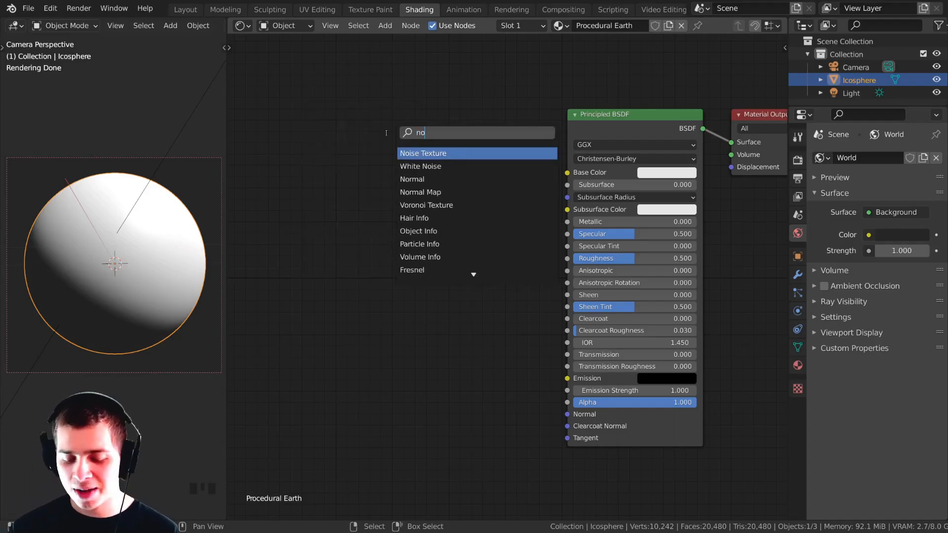
pyautogui.click(428, 153)
pyautogui.click(341, 170)
pyautogui.scroll(-3, 457, 191)
pyautogui.moveTo(450, 213); pyautogui.dragTo(436, 210)
pyautogui.moveTo(435, 209); pyautogui.dragTo(422, 201, button='middle')
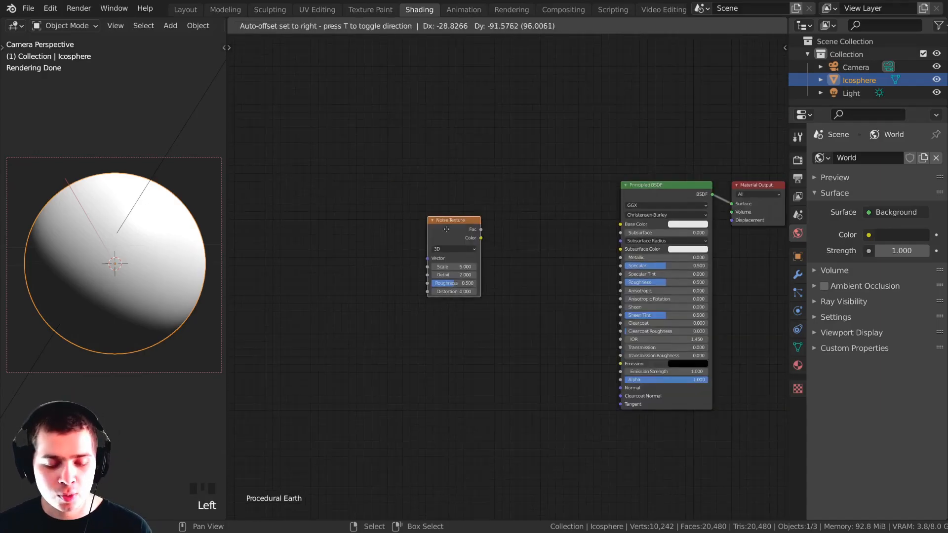
pyautogui.moveTo(452, 228); pyautogui.dragTo(453, 230)
# Add Texture Coordinate and Mapping nodes feeding the Noise Texture using Node Wrangler.
pyautogui.hotkey('ctrl', 't')
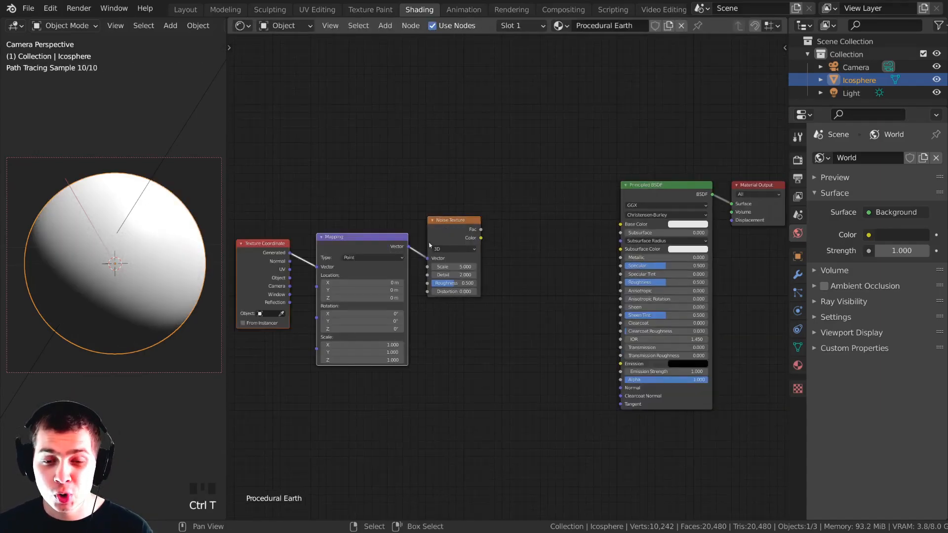
pyautogui.scroll(2, 386, 205)
pyautogui.moveTo(271, 206); pyautogui.dragTo(267, 195)
pyautogui.moveTo(463, 178); pyautogui.dragTo(444, 165)
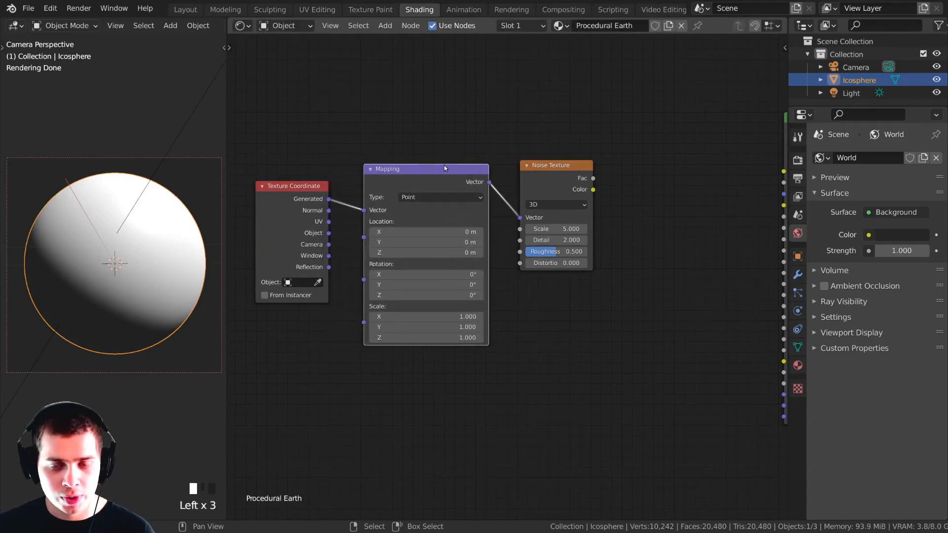
# Remove the Mapping node while keeping its link, and feed the Noise Texture's Vector from the Object coordinates.
pyautogui.hotkey('ctrl', 'x')
pyautogui.moveTo(293, 186); pyautogui.dragTo(299, 187)
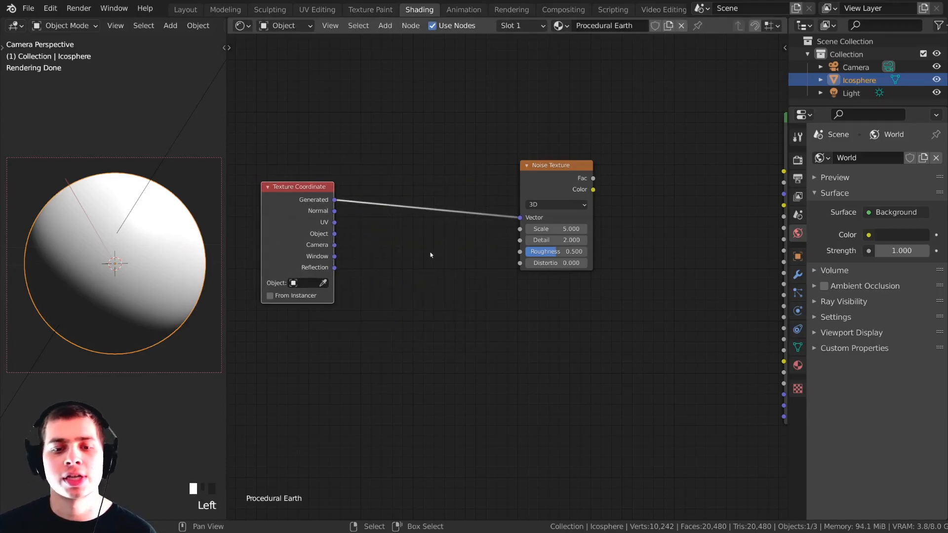
pyautogui.moveTo(334, 233); pyautogui.dragTo(520, 218)
pyautogui.moveTo(432, 210); pyautogui.dragTo(438, 195)
pyautogui.moveTo(540, 167); pyautogui.dragTo(436, 167)
# Preview the Noise Texture on the ico sphere through a Viewer node.
pyautogui.scroll(-2, 461, 188)
pyautogui.moveTo(461, 188); pyautogui.dragTo(404, 182, button='middle')
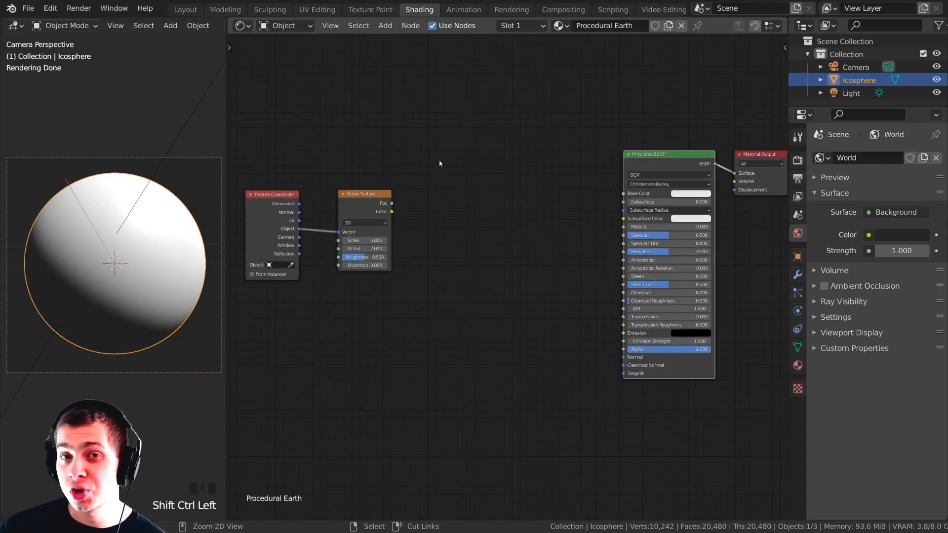
pyautogui.keyDown('ctrl'); pyautogui.keyDown('shift'); pyautogui.click(370, 200); pyautogui.keyUp('shift'); pyautogui.keyUp('ctrl')
pyautogui.scroll(1, 207, 249)
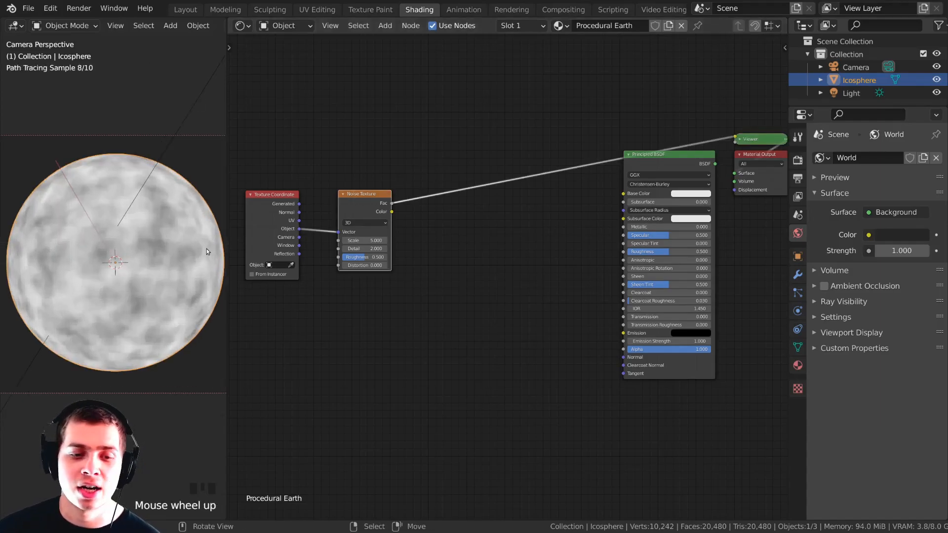
pyautogui.scroll(1, 208, 237)
pyautogui.scroll(5, 345, 241)
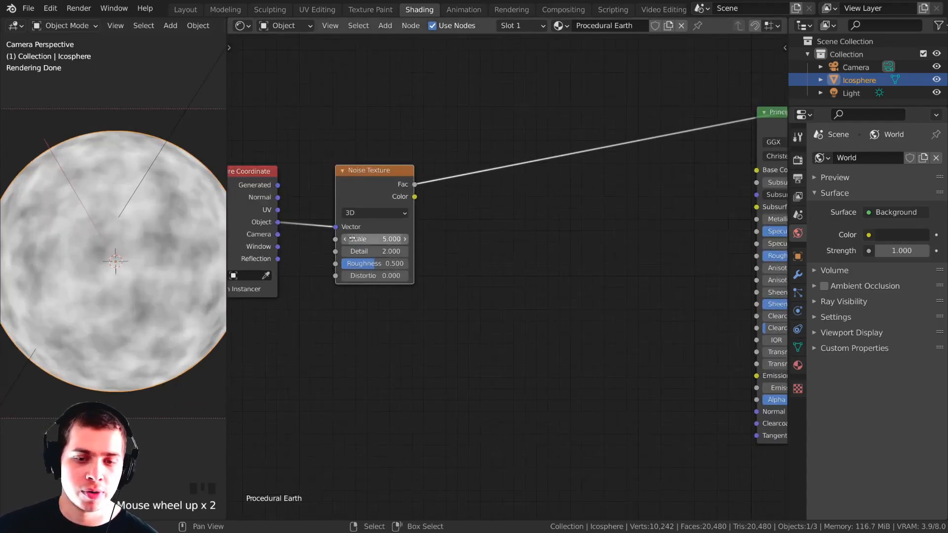
pyautogui.moveTo(303, 202); pyautogui.dragTo(349, 201, button='middle')
# Try the Generated coordinates as the Noise Texture's Vector and inspect the sphere from another angle.
pyautogui.moveTo(323, 186); pyautogui.dragTo(379, 226)
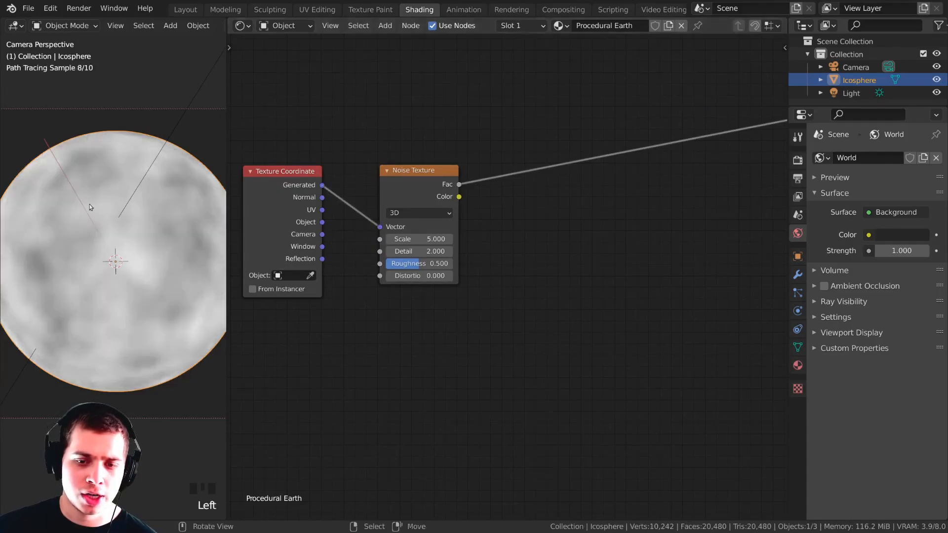
pyautogui.scroll(-1, 123, 273)
pyautogui.moveTo(122, 273); pyautogui.dragTo(163, 286, button='middle')
pyautogui.scroll(2, 155, 241)
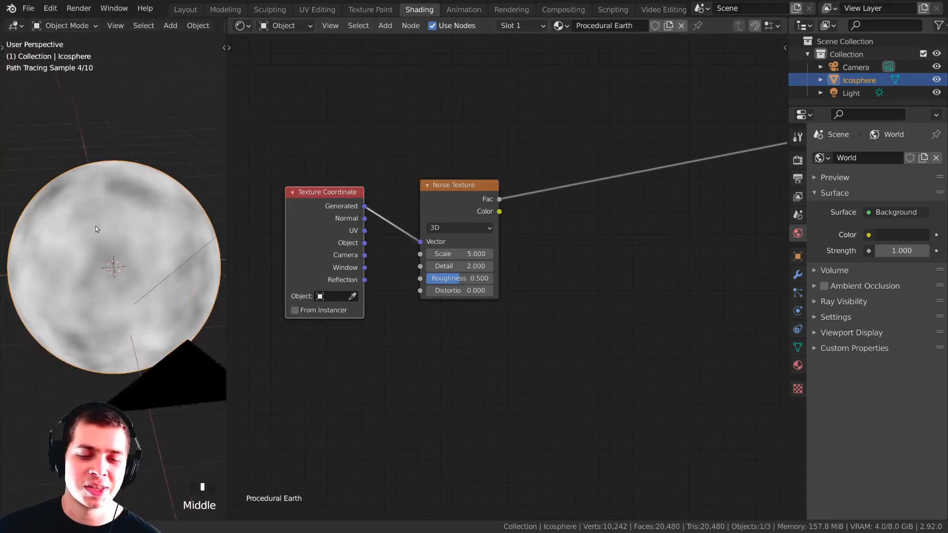
pyautogui.moveTo(96, 226); pyautogui.dragTo(64, 198, button='middle')
pyautogui.scroll(1, 334, 235)
# Reconnect the Object coordinates to the Noise Texture's Vector and return the viewport to the camera view.
pyautogui.moveTo(354, 242); pyautogui.dragTo(413, 239)
pyautogui.scroll(2, 146, 171)
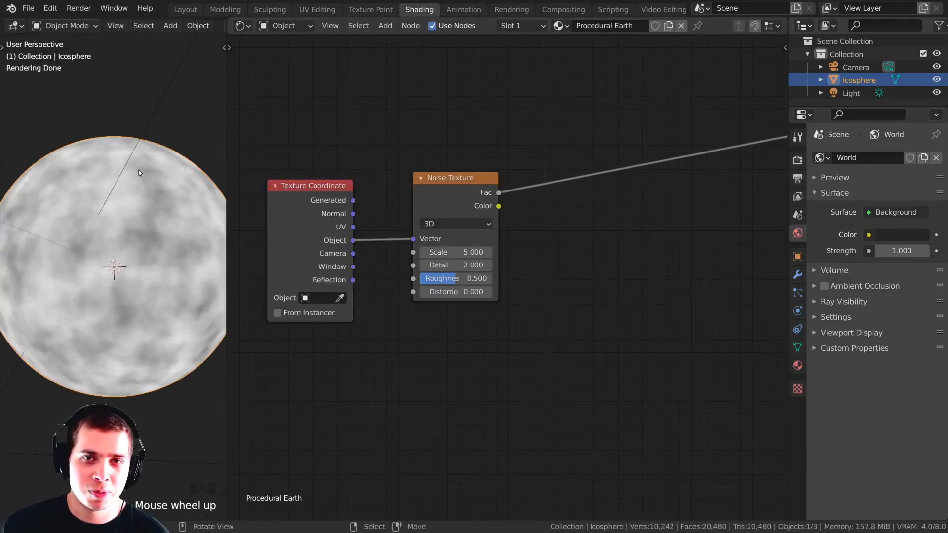
pyautogui.press('KP_0')
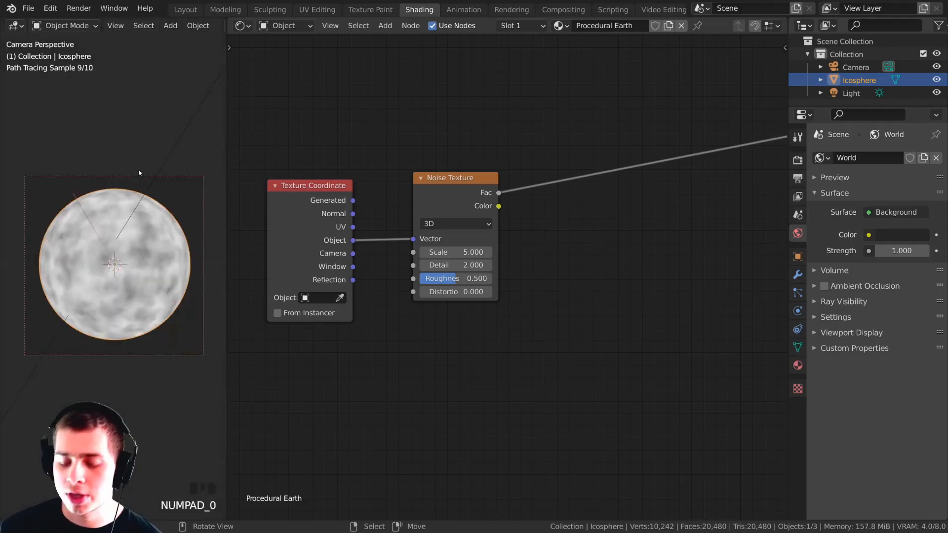
pyautogui.scroll(1, 138, 197)
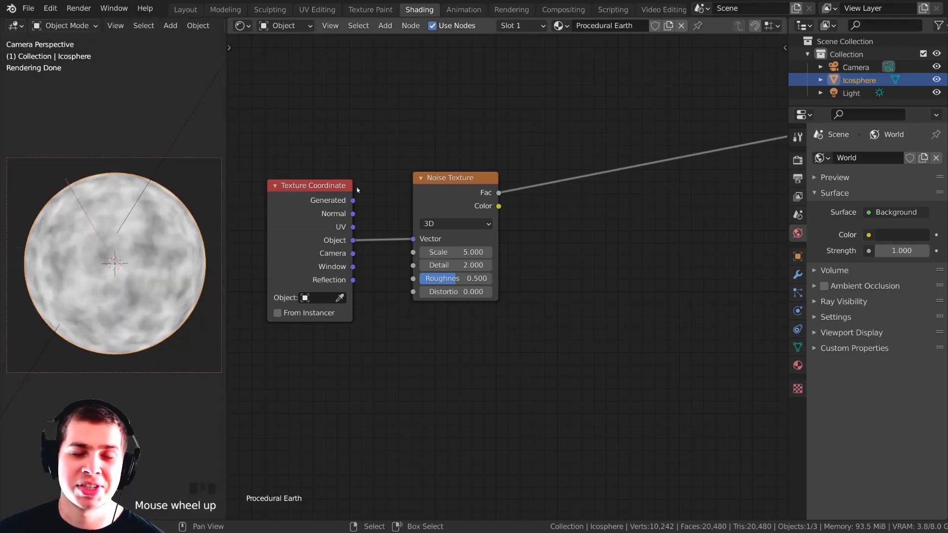
# Set the Noise Texture's scale to 4.4 and tidy the placement of the texture and coordinate nodes.
pyautogui.moveTo(310, 207); pyautogui.dragTo(317, 192)
pyautogui.moveTo(450, 172); pyautogui.dragTo(445, 167)
pyautogui.scroll(-3, 468, 190)
pyautogui.moveTo(490, 203); pyautogui.dragTo(409, 206, button='middle')
pyautogui.scroll(3, 409, 206)
pyautogui.click(423, 259)
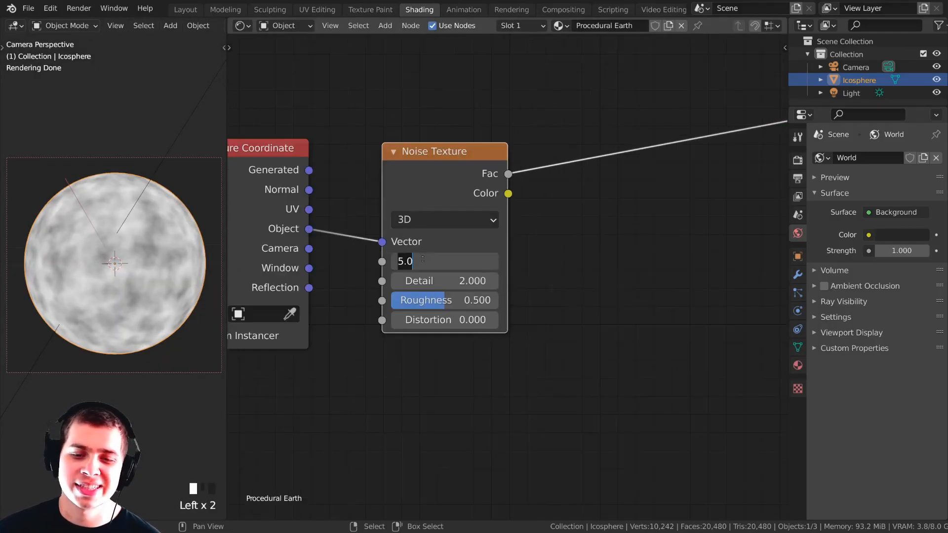
pyautogui.write('4.4')
pyautogui.press('Return')
pyautogui.moveTo(440, 256)
pyautogui.mouseDown()
pyautogui.moveTo(421, 255)
pyautogui.moveTo(440, 256)
pyautogui.mouseUp()
pyautogui.moveTo(446, 188); pyautogui.dragTo(457, 197)
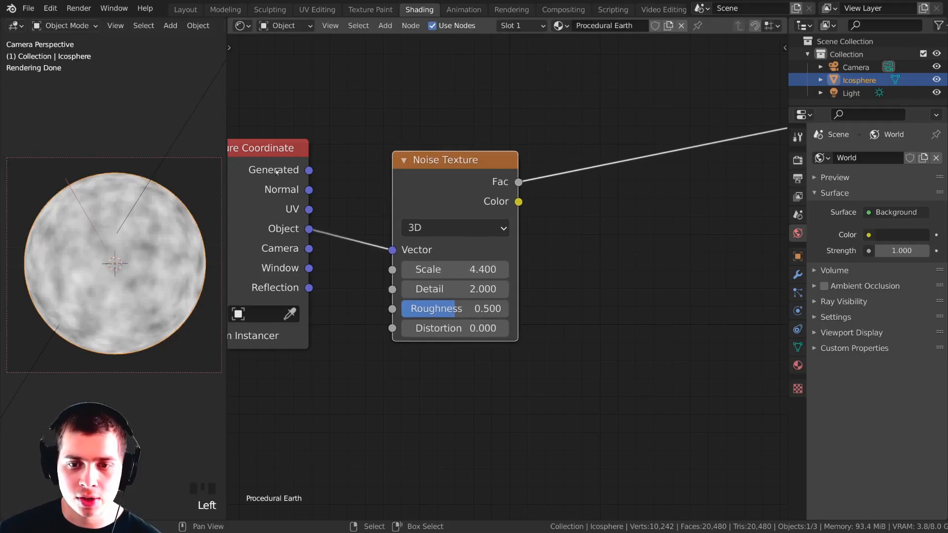
pyautogui.moveTo(294, 175); pyautogui.dragTo(290, 187)
# Set the Noise Texture's detail to 16 and its roughness to 0.6.
pyautogui.click(457, 289)
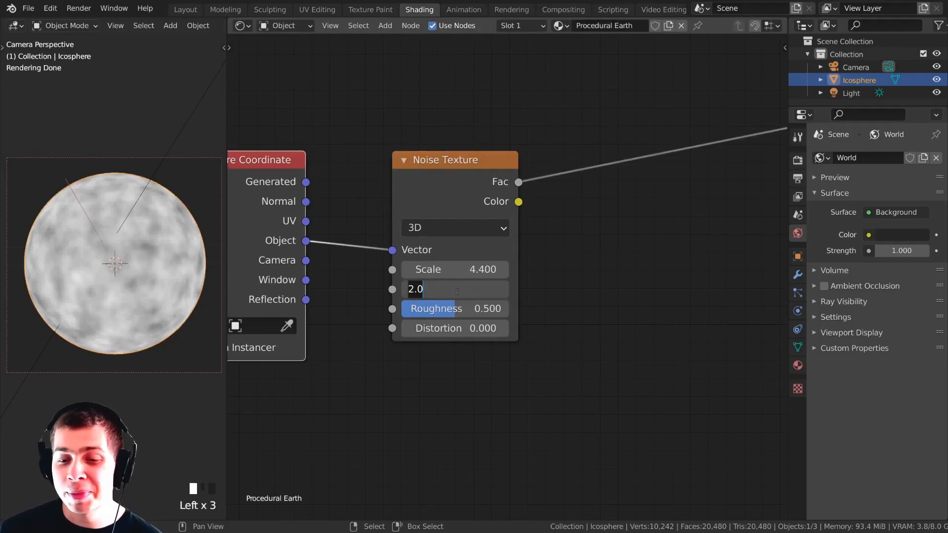
pyautogui.write('16')
pyautogui.click(457, 291)
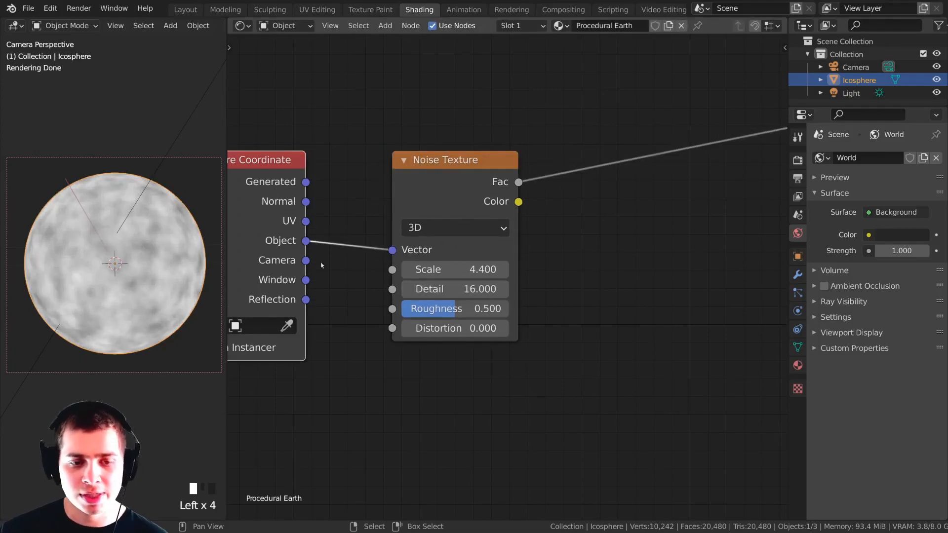
pyautogui.moveTo(443, 191); pyautogui.dragTo(458, 192)
pyautogui.click(458, 309)
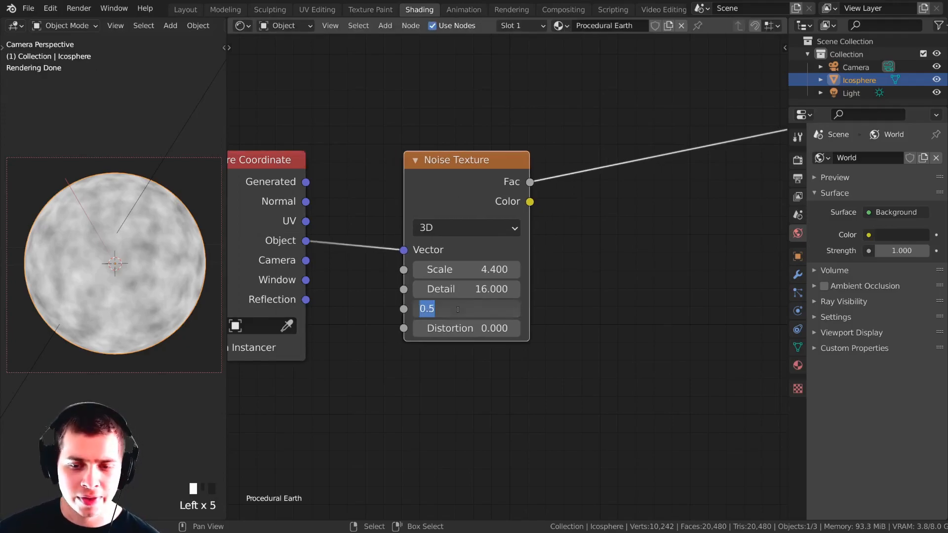
pyautogui.write('0.6')
pyautogui.click(458, 309)
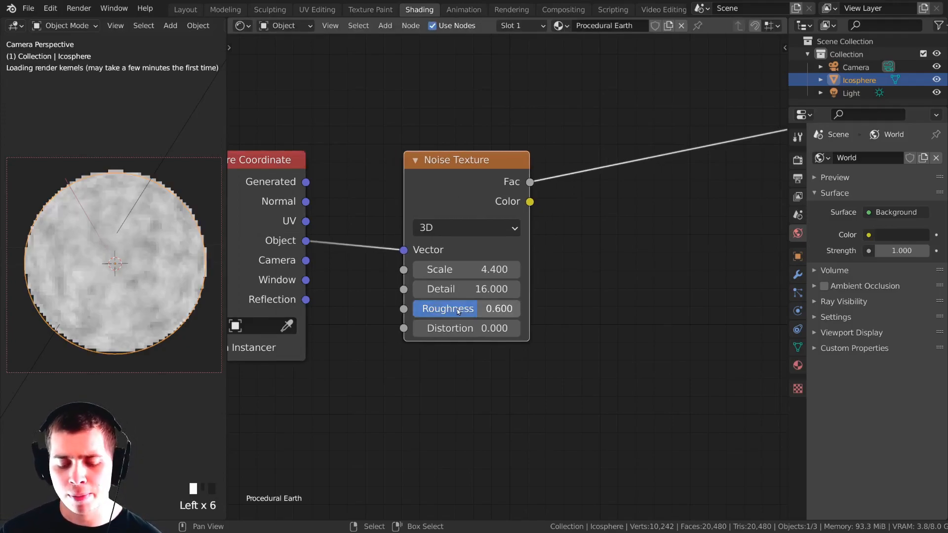
pyautogui.scroll(5, 49, 230)
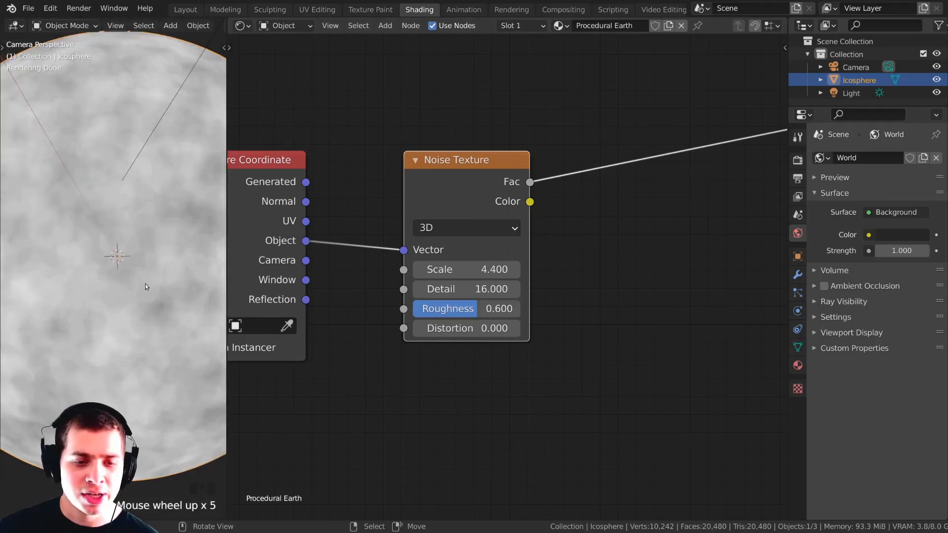
# Add a ColorRamp node on the link leaving the Noise Texture's Fac output.
pyautogui.moveTo(460, 192); pyautogui.dragTo(476, 173)
pyautogui.scroll(-2, 533, 334)
pyautogui.moveTo(113, 187)
pyautogui.mouseDown(button='middle')
pyautogui.moveTo(129, 161)
pyautogui.moveTo(124, 180)
pyautogui.mouseUp(button='middle')
pyautogui.press('KP_0')
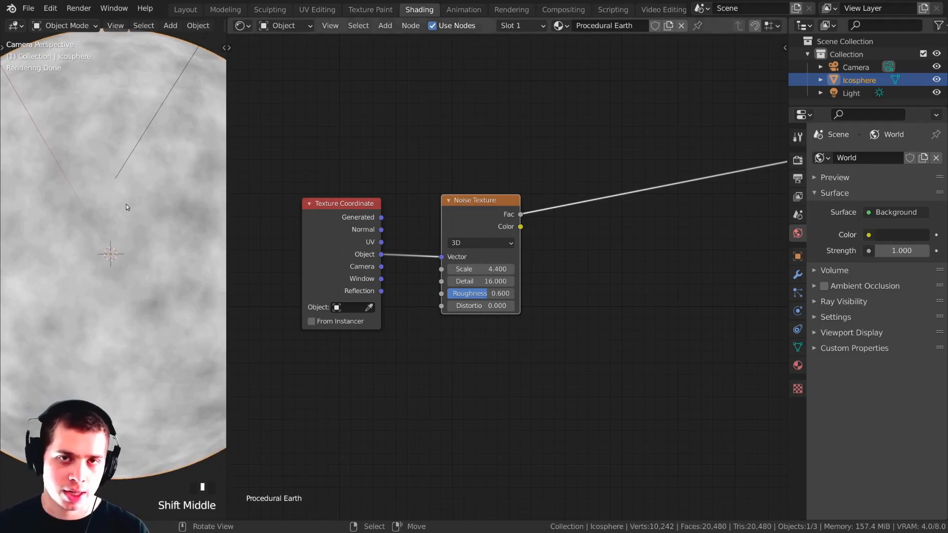
pyautogui.scroll(-1, 554, 182)
pyautogui.hotkey('shift', 'a')
pyautogui.click(476, 134)
pyautogui.write('col')
pyautogui.press('Down')
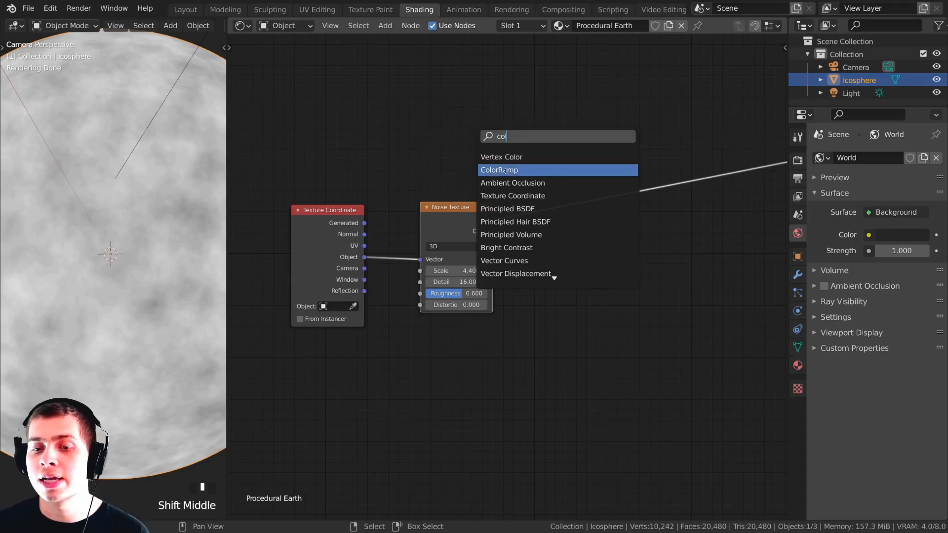
pyautogui.press('Return')
pyautogui.click(637, 215)
pyautogui.moveTo(657, 213); pyautogui.dragTo(603, 211)
# Preview the ColorRamp's Color output on the ico sphere.
pyautogui.scroll(-2, 595, 220)
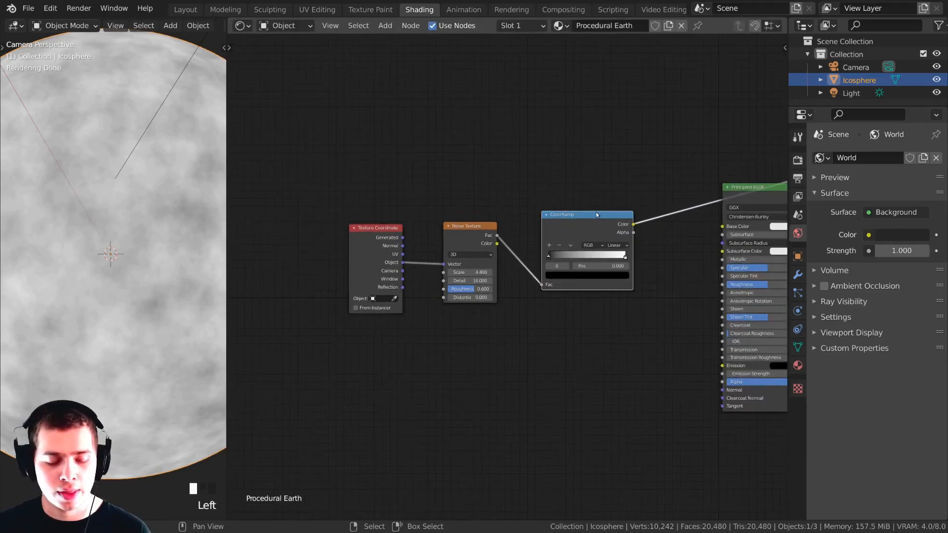
pyautogui.keyDown('ctrl'); pyautogui.keyDown('shift'); pyautogui.click(597, 226); pyautogui.keyUp('shift'); pyautogui.keyUp('ctrl')
pyautogui.keyDown('ctrl'); pyautogui.keyDown('shift'); pyautogui.click(597, 226); pyautogui.keyUp('shift'); pyautogui.keyUp('ctrl')
pyautogui.keyDown('ctrl'); pyautogui.keyDown('shift'); pyautogui.click(597, 226); pyautogui.keyUp('shift'); pyautogui.keyUp('ctrl')
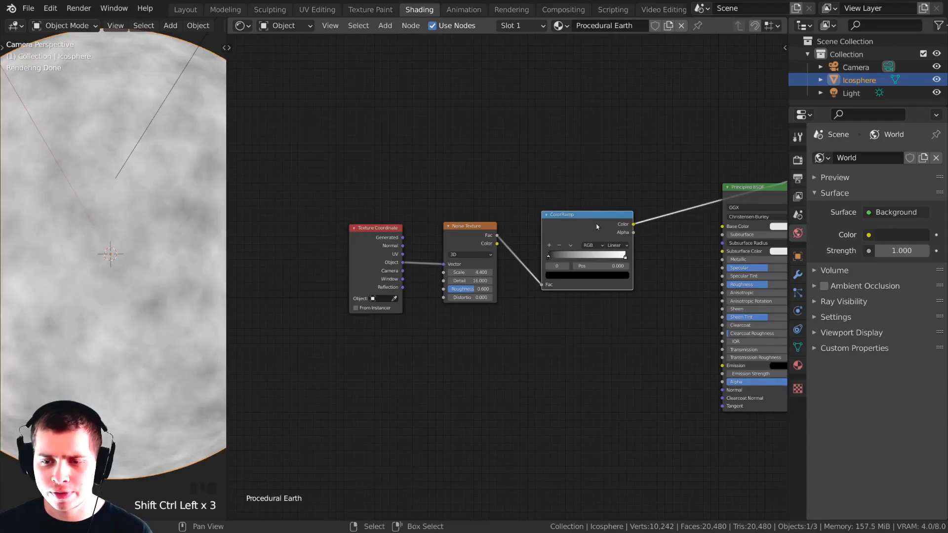
# Change the ColorRamp's black stop to a green color.
pyautogui.moveTo(597, 226); pyautogui.dragTo(585, 226, button='middle')
pyautogui.scroll(-1, 97, 233)
pyautogui.keyDown('shift'); pyautogui.moveTo(96, 232); pyautogui.dragTo(94, 251, button='middle'); pyautogui.keyUp('shift')
pyautogui.scroll(-2, 94, 251)
pyautogui.press('KP_Decimal')
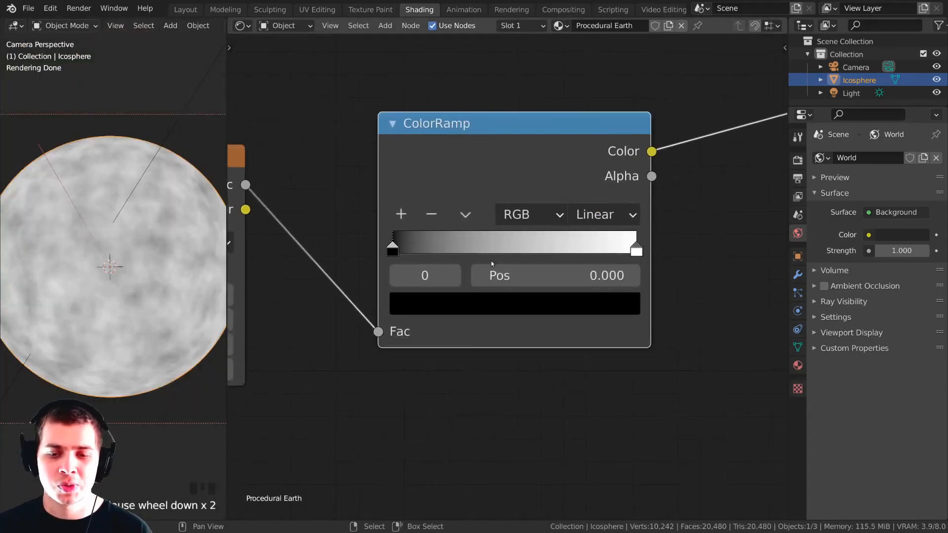
pyautogui.tripleClick(392, 249)
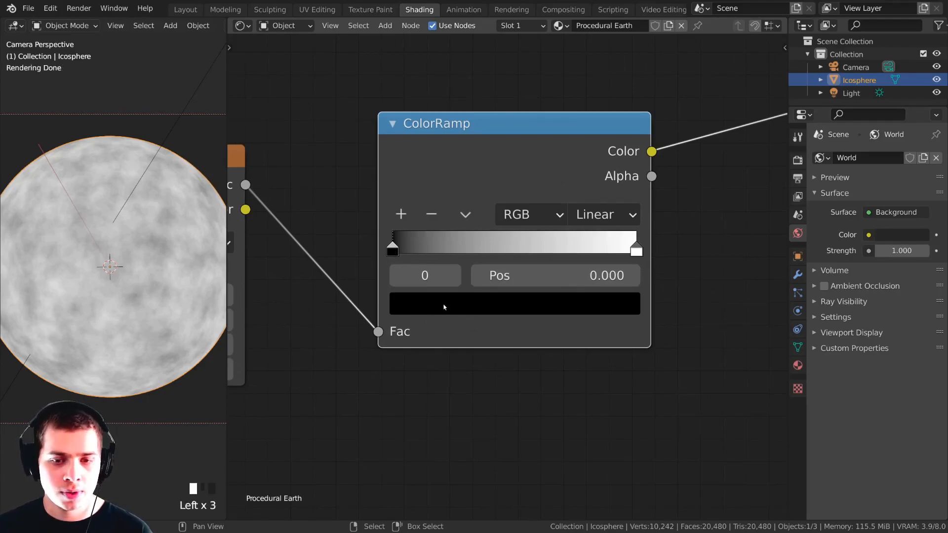
pyautogui.click(444, 307)
pyautogui.scroll(-3, 438, 348)
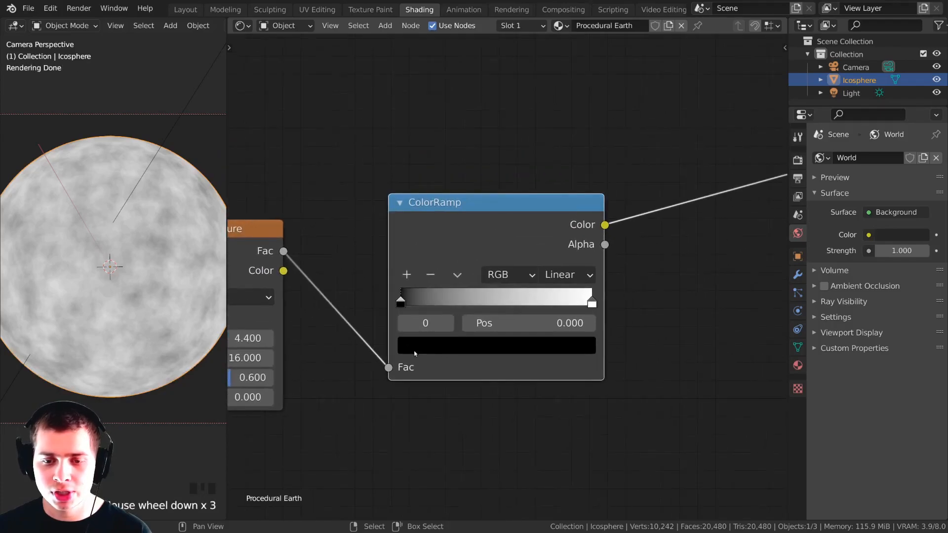
pyautogui.click(399, 299)
pyautogui.click(423, 346)
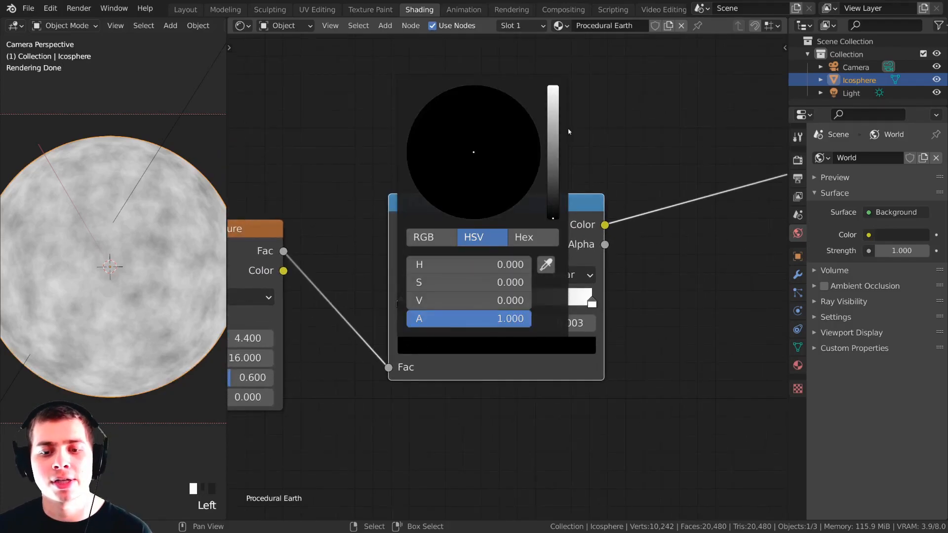
pyautogui.moveTo(552, 218); pyautogui.dragTo(553, 123)
pyautogui.moveTo(479, 145); pyautogui.dragTo(433, 141)
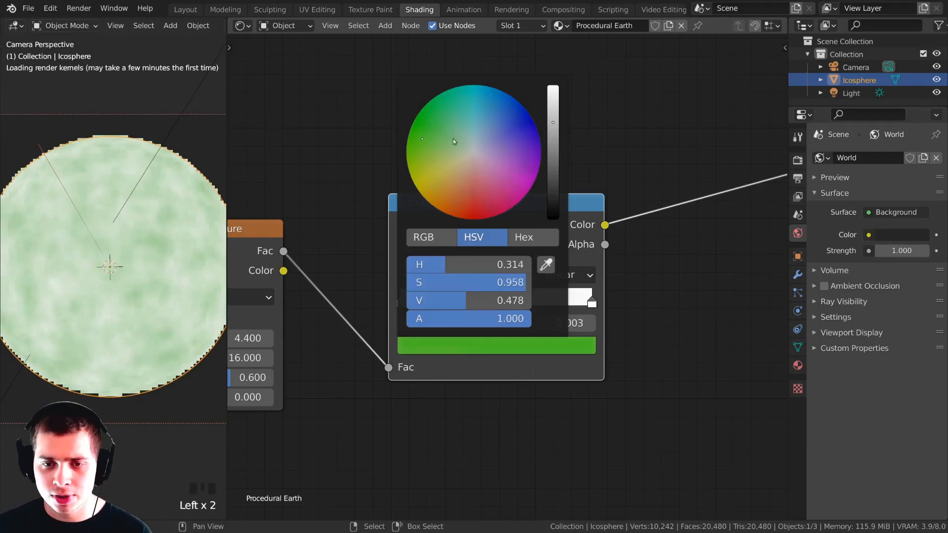
# Darken the ColorRamp's green stop and move it to position 0.352.
pyautogui.click(496, 346)
pyautogui.moveTo(552, 124); pyautogui.dragTo(553, 180)
pyautogui.moveTo(406, 299); pyautogui.dragTo(472, 310)
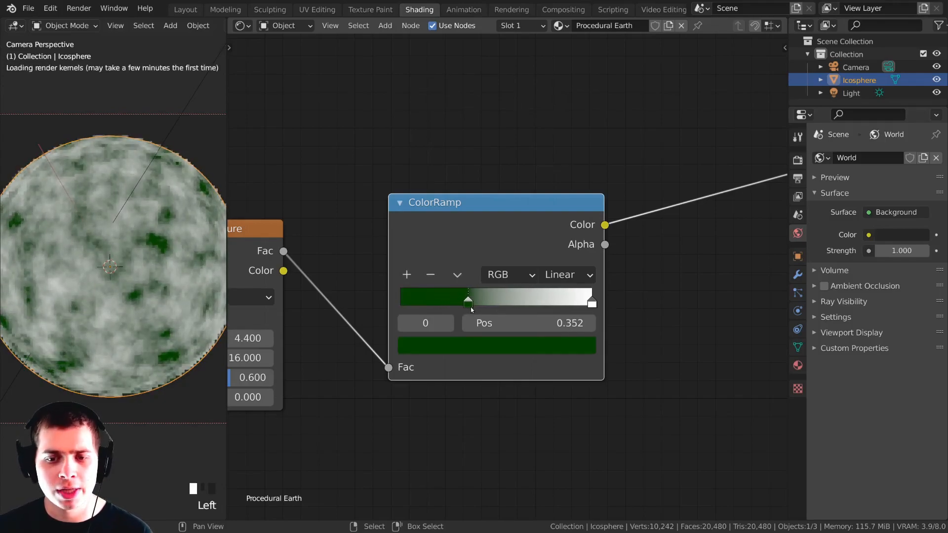
# Change the ColorRamp's white stop to a dark brown and move it to position 0.544.
pyautogui.click(591, 301)
pyautogui.click(508, 345)
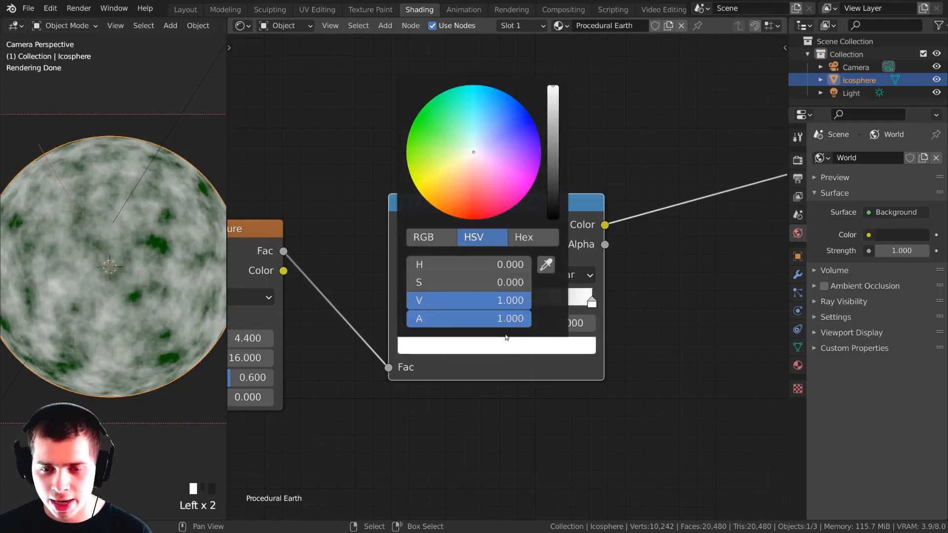
pyautogui.moveTo(469, 167); pyautogui.dragTo(461, 175)
pyautogui.moveTo(552, 116); pyautogui.dragTo(552, 173)
pyautogui.moveTo(461, 175); pyautogui.dragTo(463, 171)
pyautogui.moveTo(586, 300)
pyautogui.mouseDown()
pyautogui.moveTo(495, 301)
pyautogui.moveTo(507, 300)
pyautogui.mouseUp()
pyautogui.scroll(1, 143, 212)
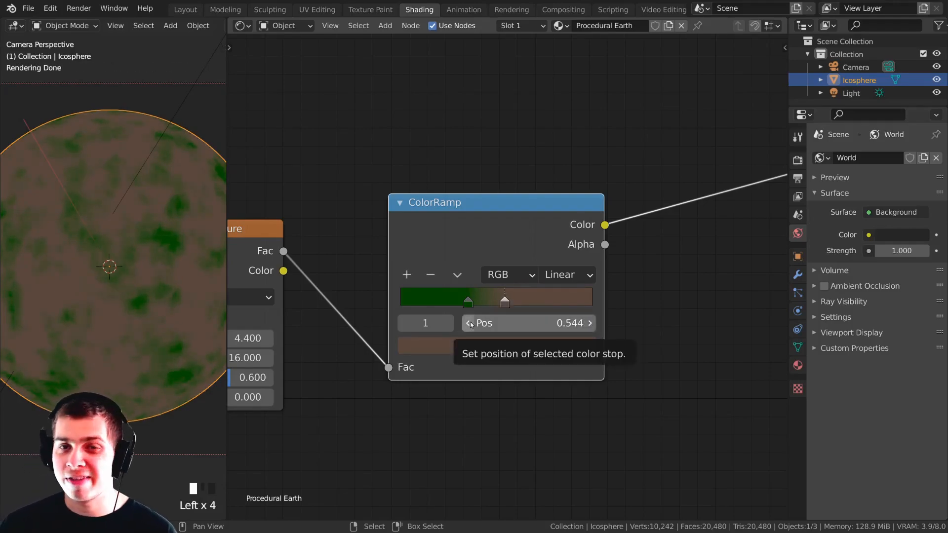
# Add a third stop to the ColorRamp, color it a lighter tan brown and place it at position 0.712.
pyautogui.click(407, 275)
pyautogui.moveTo(492, 303); pyautogui.dragTo(506, 302)
pyautogui.click(522, 348)
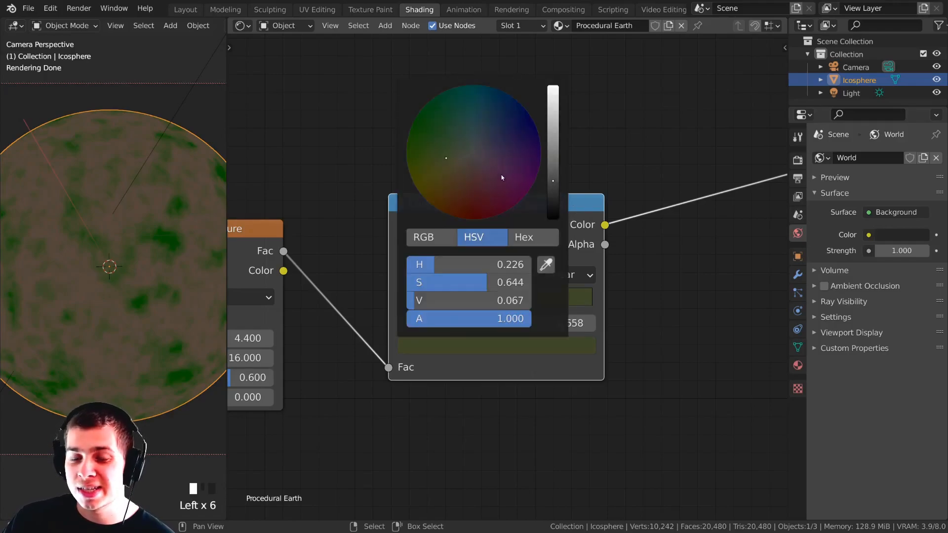
pyautogui.click(461, 179)
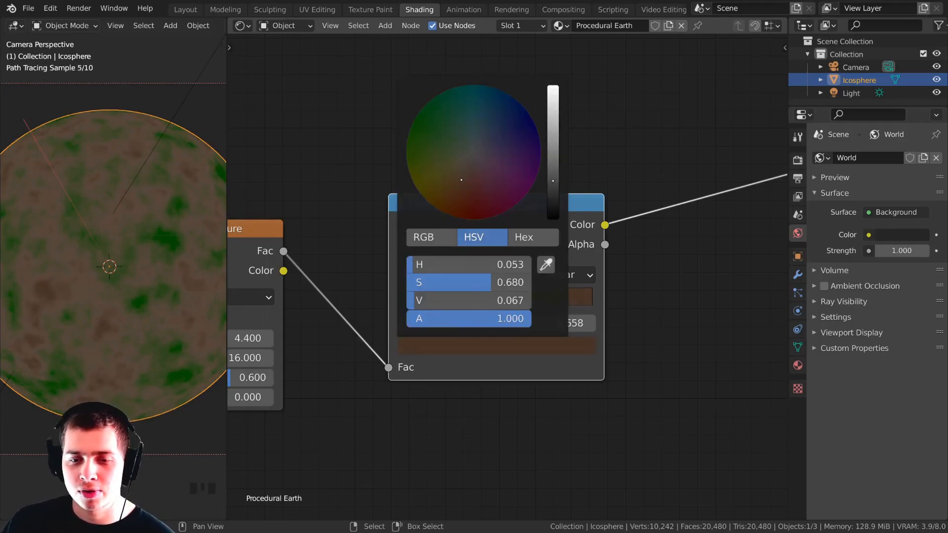
pyautogui.moveTo(553, 171); pyautogui.dragTo(552, 153)
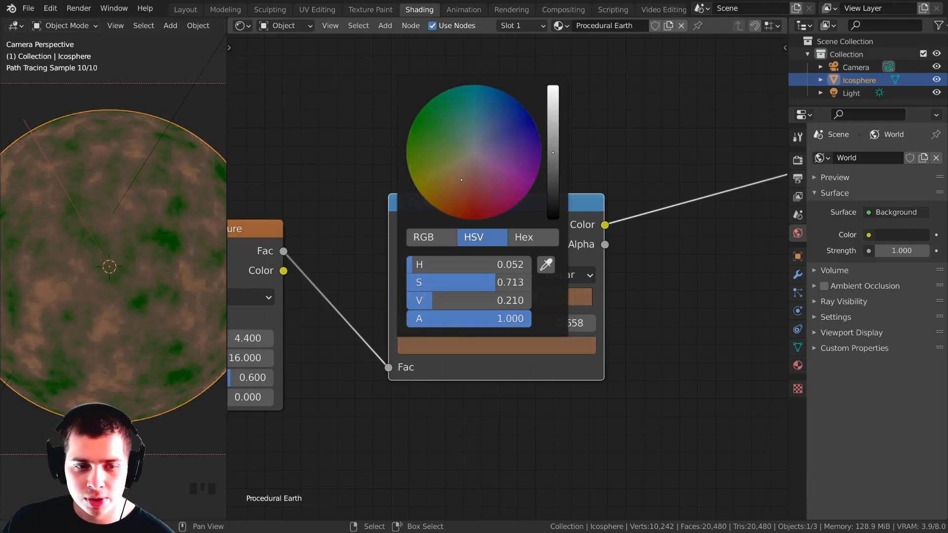
pyautogui.scroll(1, 318, 191)
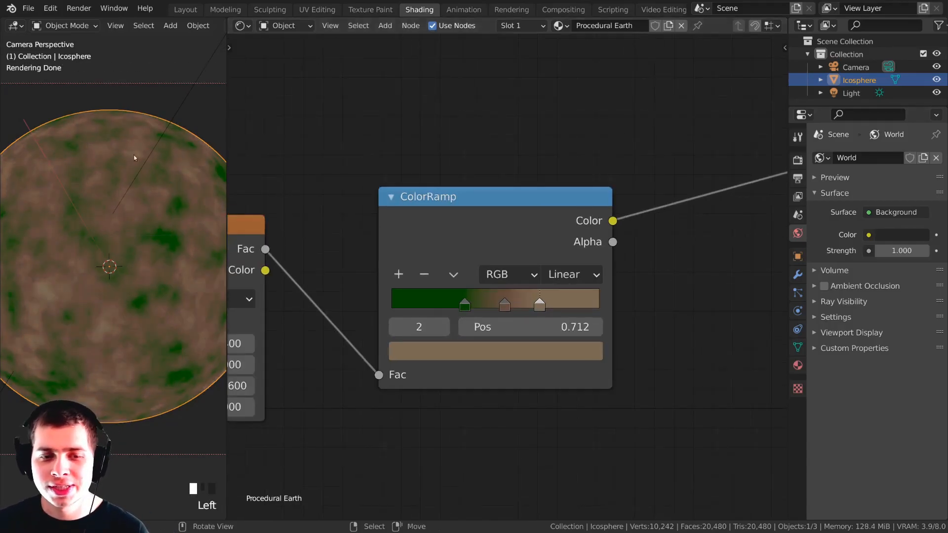
# Examine the green and brown land pattern across the ico sphere, up close and as a whole.
pyautogui.keyDown('shift'); pyautogui.moveTo(125, 151); pyautogui.dragTo(117, 143, button='middle'); pyautogui.keyUp('shift')
pyautogui.scroll(-1, 138, 260)
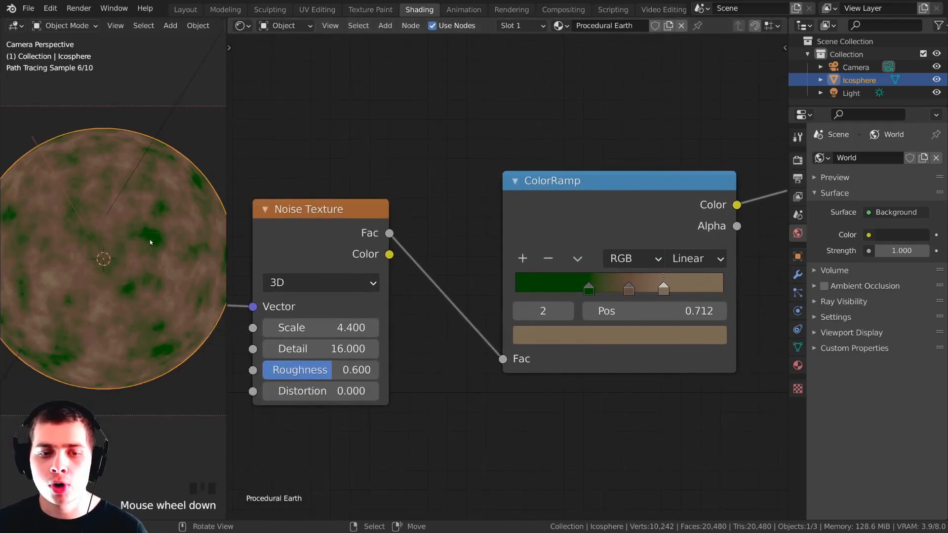
pyautogui.scroll(1, 142, 260)
pyautogui.scroll(2, 138, 263)
pyautogui.keyDown('shift'); pyautogui.moveTo(135, 284); pyautogui.dragTo(117, 318, button='middle'); pyautogui.keyUp('shift')
pyautogui.scroll(2, 186, 218)
pyautogui.keyDown('shift'); pyautogui.moveTo(187, 219); pyautogui.dragTo(123, 256, button='middle'); pyautogui.keyUp('shift')
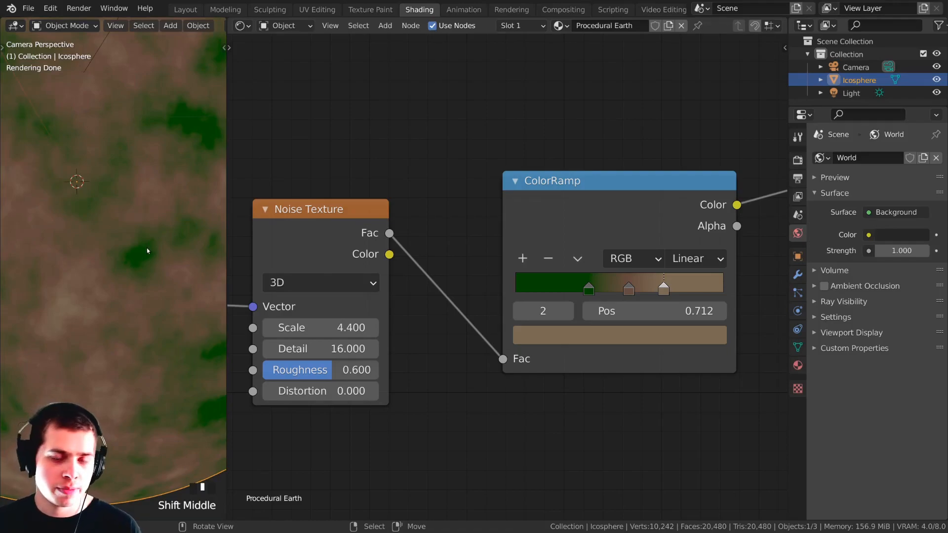
pyautogui.keyDown('shift'); pyautogui.moveTo(147, 248); pyautogui.dragTo(162, 331, button='middle'); pyautogui.keyUp('shift')
pyautogui.keyDown('shift'); pyautogui.moveTo(73, 272); pyautogui.dragTo(109, 232, button='middle'); pyautogui.keyUp('shift')
pyautogui.scroll(2, 99, 288)
pyautogui.scroll(-2, 101, 302)
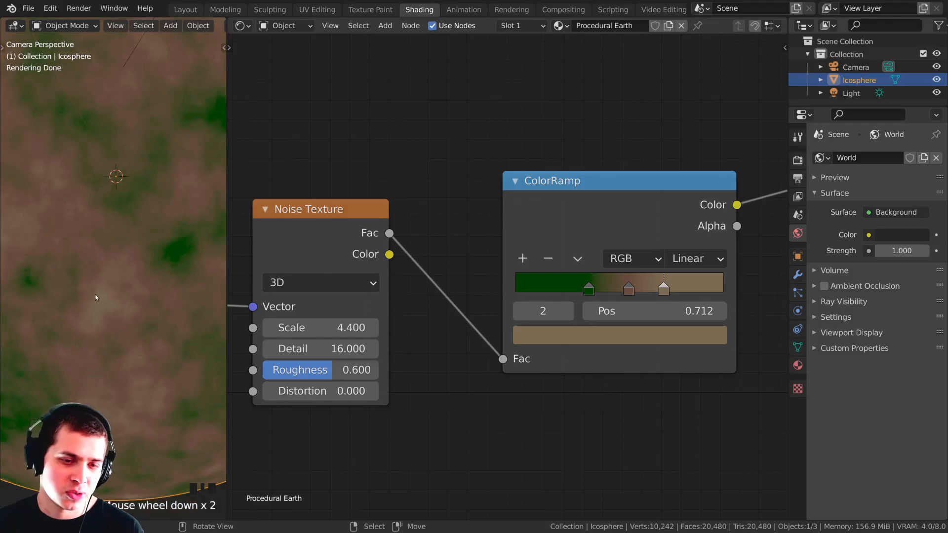
pyautogui.scroll(-1, 99, 348)
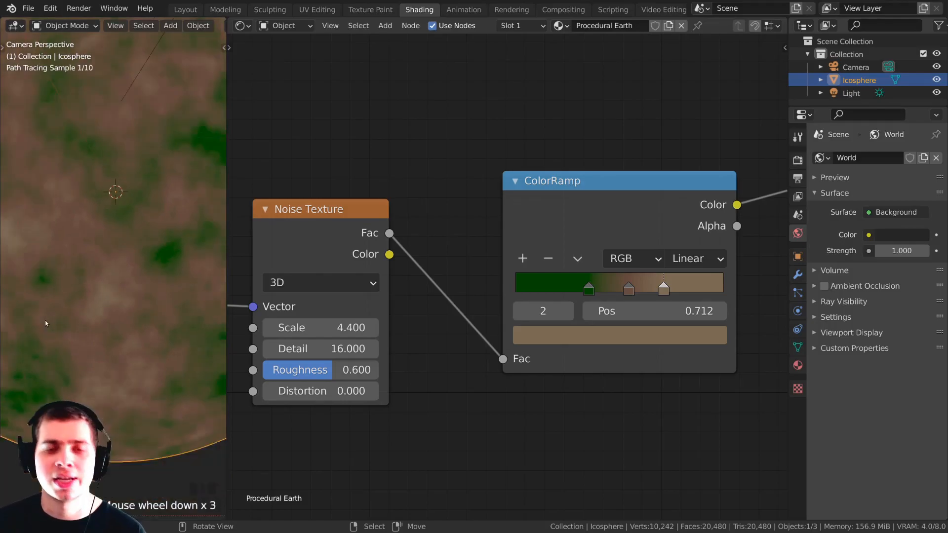
pyautogui.keyDown('shift'); pyautogui.moveTo(63, 264); pyautogui.dragTo(78, 270, button='middle'); pyautogui.keyUp('shift')
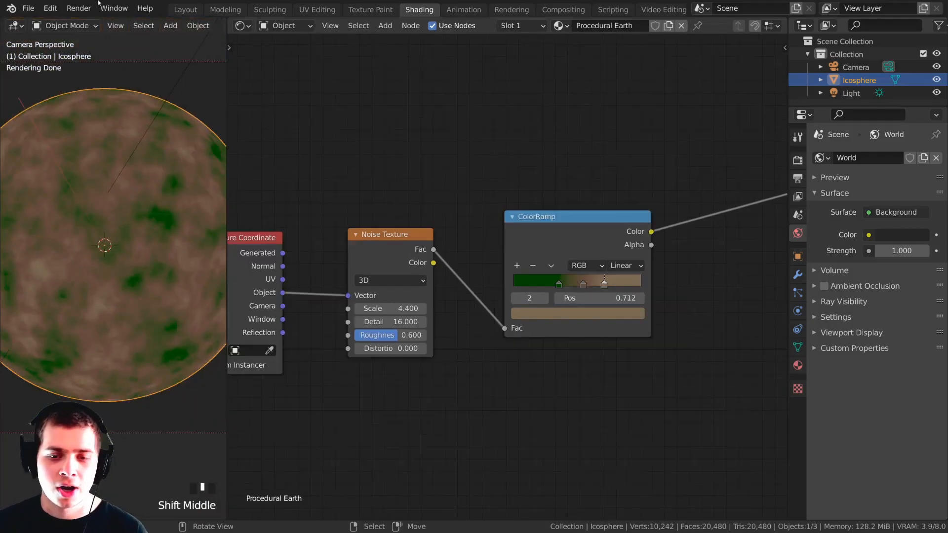
pyautogui.scroll(-1, 128, 212)
pyautogui.keyDown('shift'); pyautogui.moveTo(128, 212); pyautogui.dragTo(111, 250, button='middle'); pyautogui.keyUp('shift')
pyautogui.scroll(-1, 345, 255)
pyautogui.keyDown('shift'); pyautogui.moveTo(345, 256); pyautogui.dragTo(383, 281, button='middle'); pyautogui.keyUp('shift')
pyautogui.scroll(3, 107, 274)
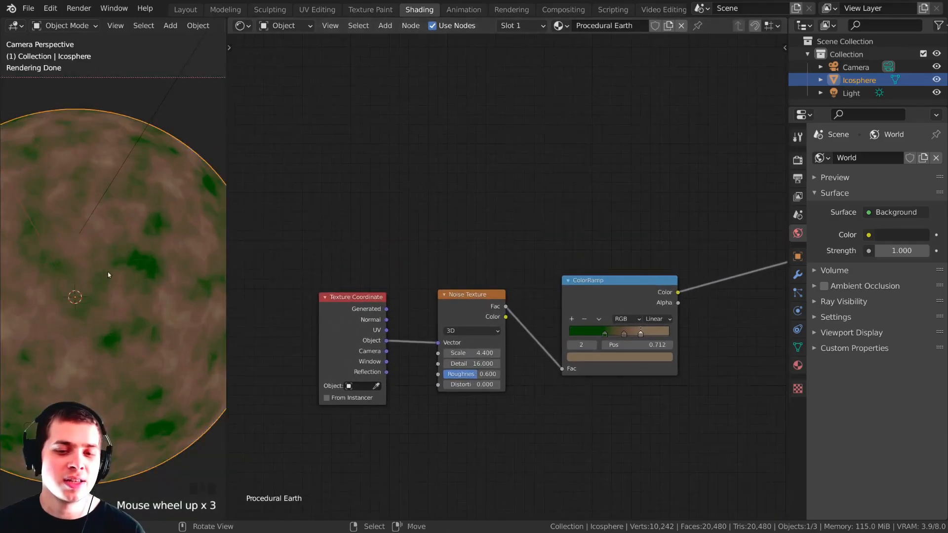
pyautogui.keyDown('shift'); pyautogui.moveTo(107, 273); pyautogui.dragTo(134, 259, button='middle'); pyautogui.keyUp('shift')
pyautogui.scroll(-1, 87, 265)
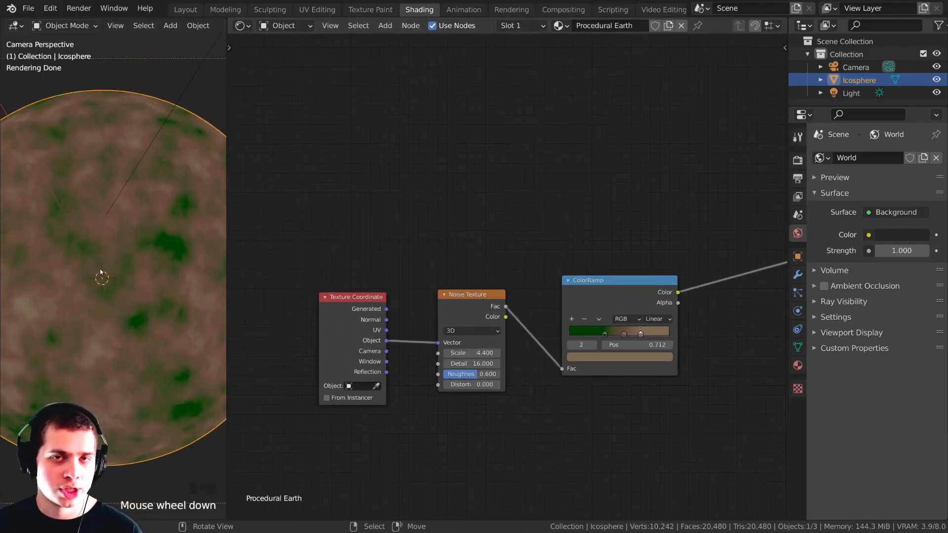
# Duplicate the Texture Coordinate and Noise Texture nodes and place the linked copies above the originals.
pyautogui.moveTo(395, 310); pyautogui.dragTo(390, 296, button='middle')
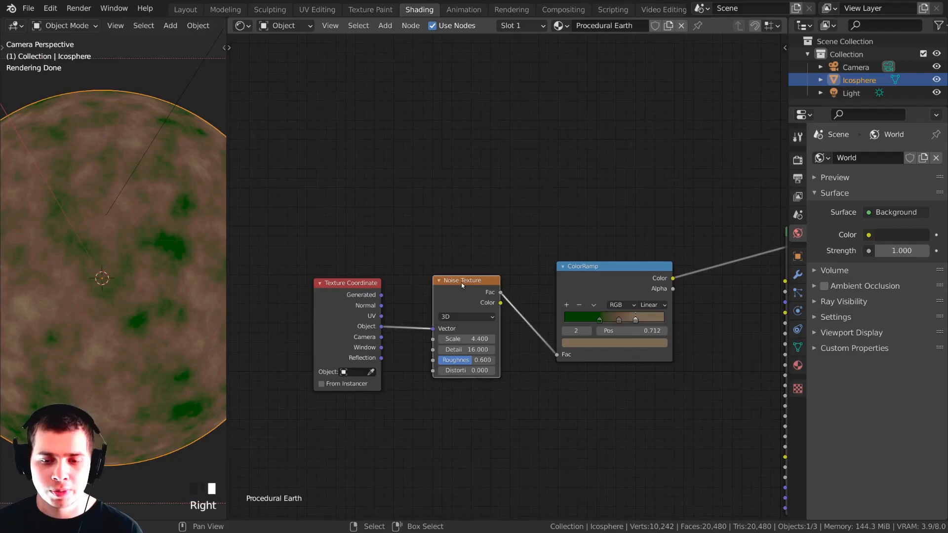
pyautogui.keyDown('shift'); pyautogui.moveTo(342, 295); pyautogui.dragTo(321, 308, button='right'); pyautogui.keyUp('shift')
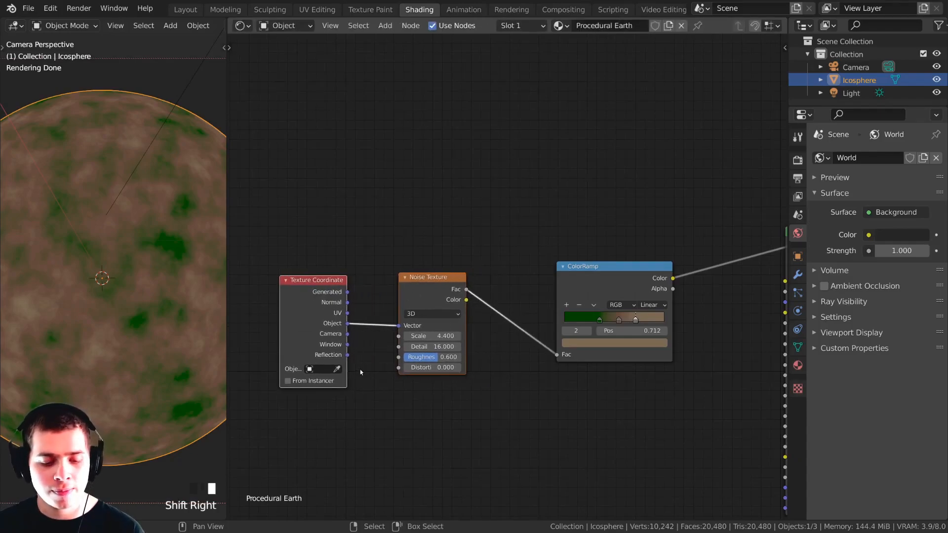
pyautogui.hotkey('shift', 'd')
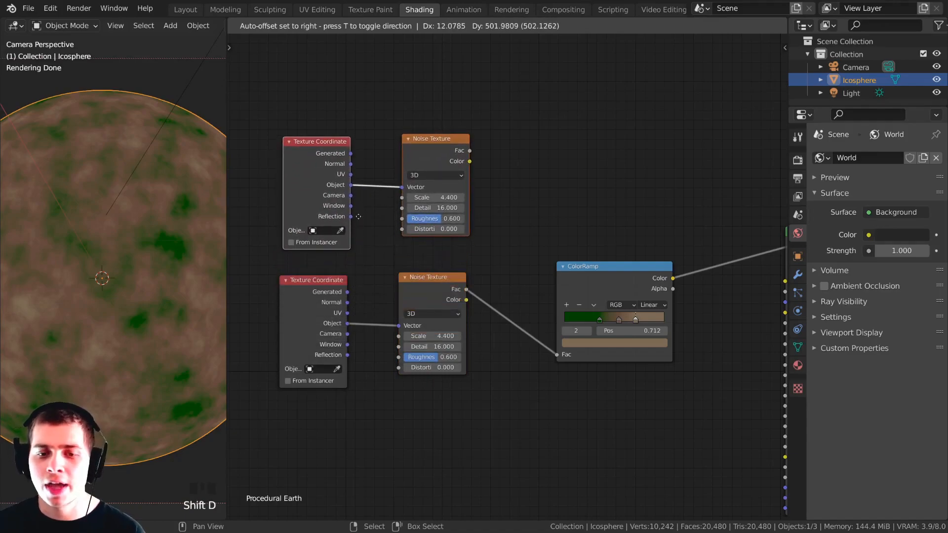
pyautogui.click(359, 216)
# Try feeding the duplicated Noise Texture from the original Texture Coordinate node's Object output.
pyautogui.moveTo(357, 186); pyautogui.dragTo(403, 187)
pyautogui.click(332, 290)
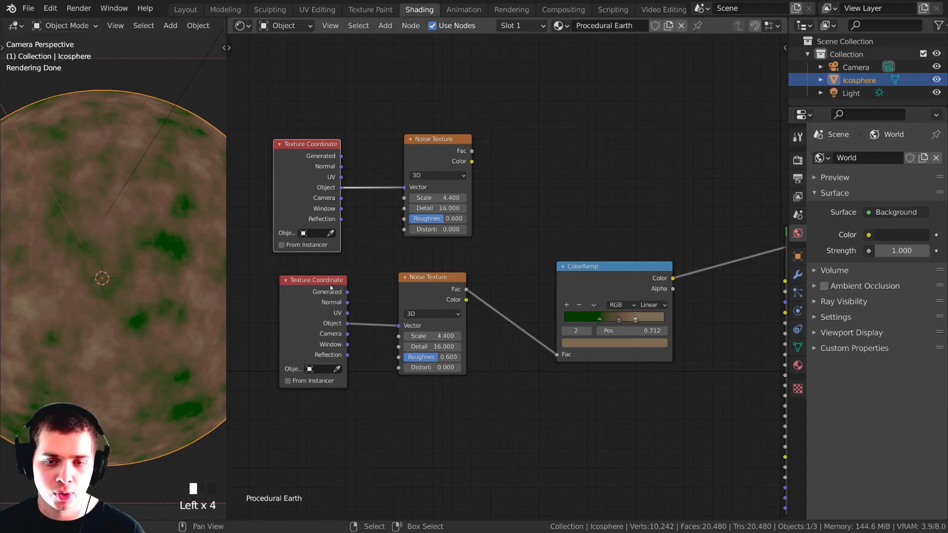
pyautogui.moveTo(310, 195); pyautogui.dragTo(216, 169)
pyautogui.moveTo(329, 316); pyautogui.dragTo(403, 187)
pyautogui.scroll(-2, 377, 293)
pyautogui.hotkey('ctrl', 'z')
pyautogui.hotkey('ctrl', 'z')
pyautogui.hotkey('ctrl', 'z')
pyautogui.moveTo(368, 295); pyautogui.dragTo(368, 312)
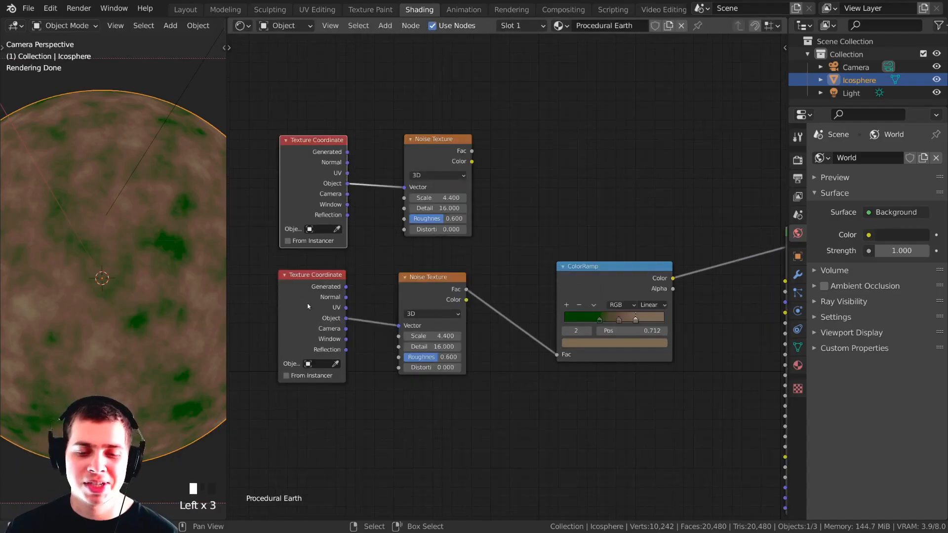
pyautogui.click(314, 313)
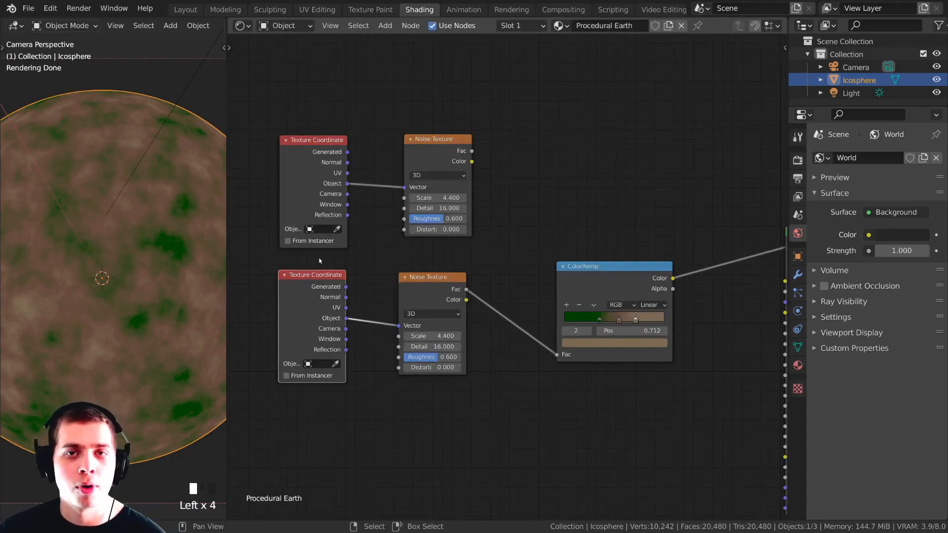
# Set the upper Noise Texture's scale to 2 and detail to 10, previewing it against the lower Noise Texture.
pyautogui.scroll(2, 416, 186)
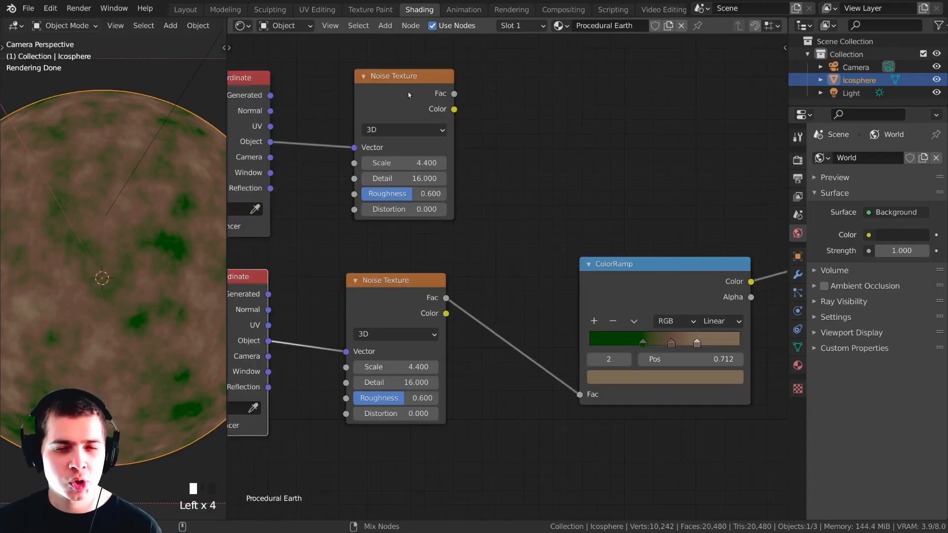
pyautogui.keyDown('ctrl'); pyautogui.keyDown('shift'); pyautogui.click(410, 94); pyautogui.keyUp('shift'); pyautogui.keyUp('ctrl')
pyautogui.scroll(2, 373, 148)
pyautogui.click(373, 148)
pyautogui.write('2')
pyautogui.click(462, 131)
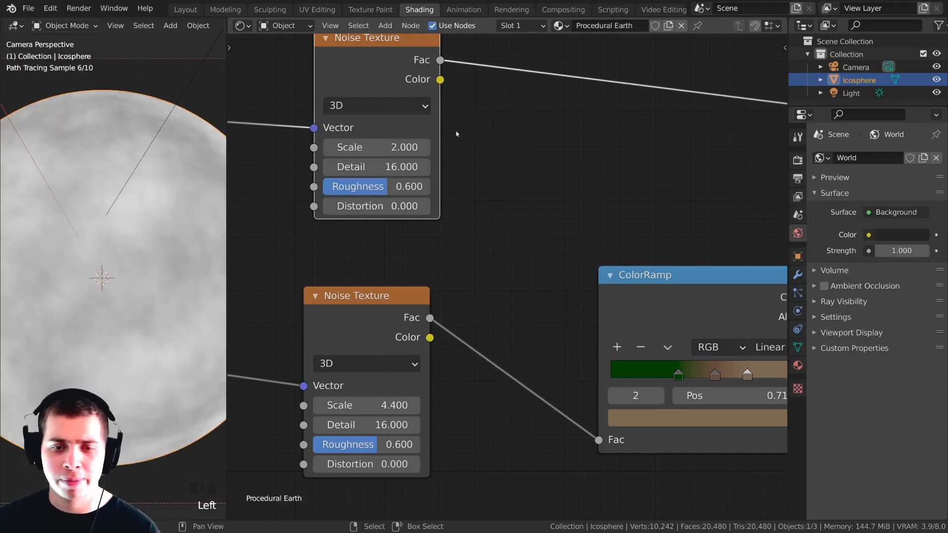
pyautogui.click(391, 168)
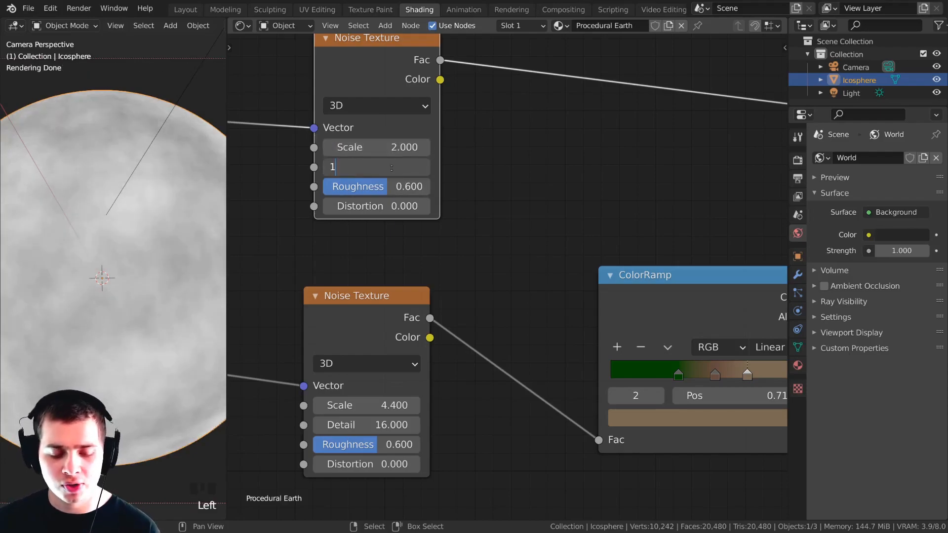
pyautogui.click(144, 247)
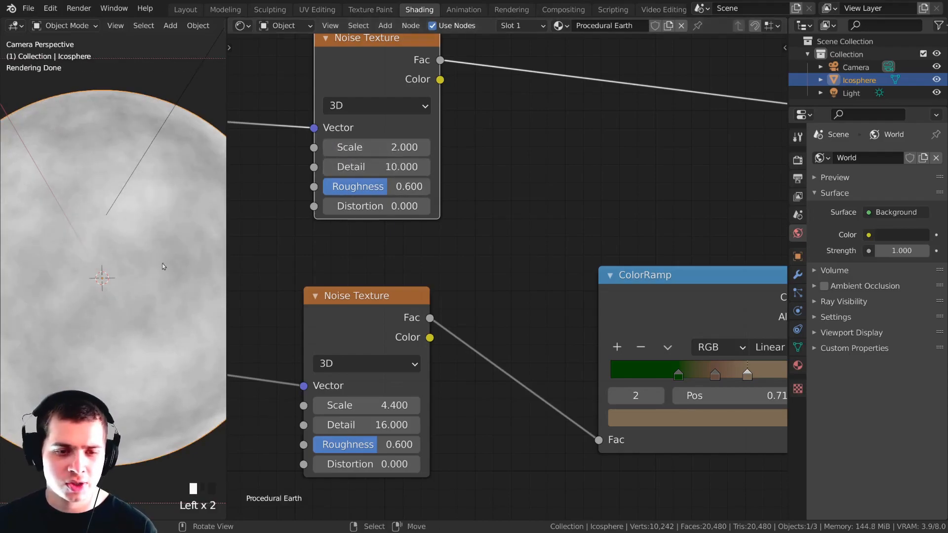
pyautogui.keyDown('ctrl'); pyautogui.keyDown('shift'); pyautogui.click(375, 133); pyautogui.keyUp('shift'); pyautogui.keyUp('ctrl')
pyautogui.keyDown('ctrl'); pyautogui.keyDown('shift'); pyautogui.click(389, 75); pyautogui.keyUp('shift'); pyautogui.keyUp('ctrl')
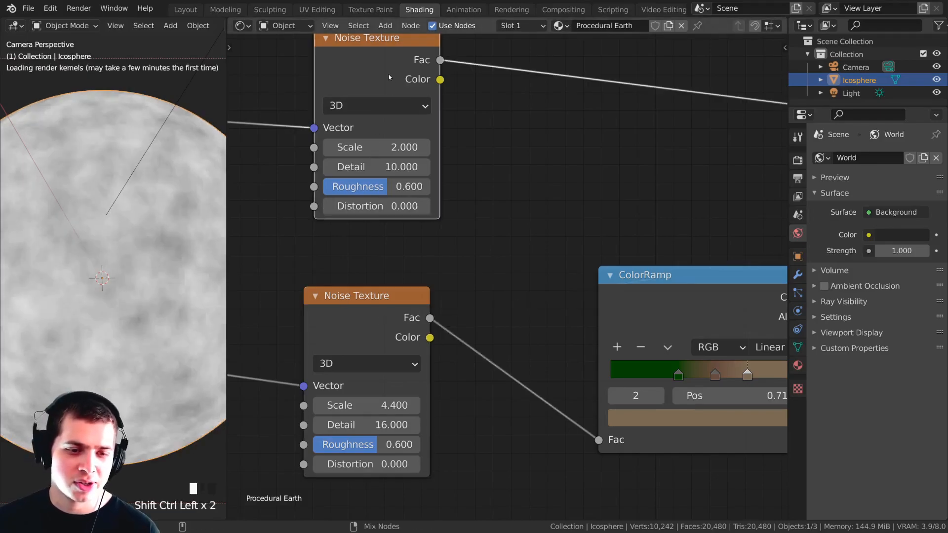
# Insert a Voronoi Texture node on the link leaving the upper Noise Texture's Fac output.
pyautogui.scroll(-3, 523, 276)
pyautogui.moveTo(585, 127); pyautogui.dragTo(516, 157, button='middle')
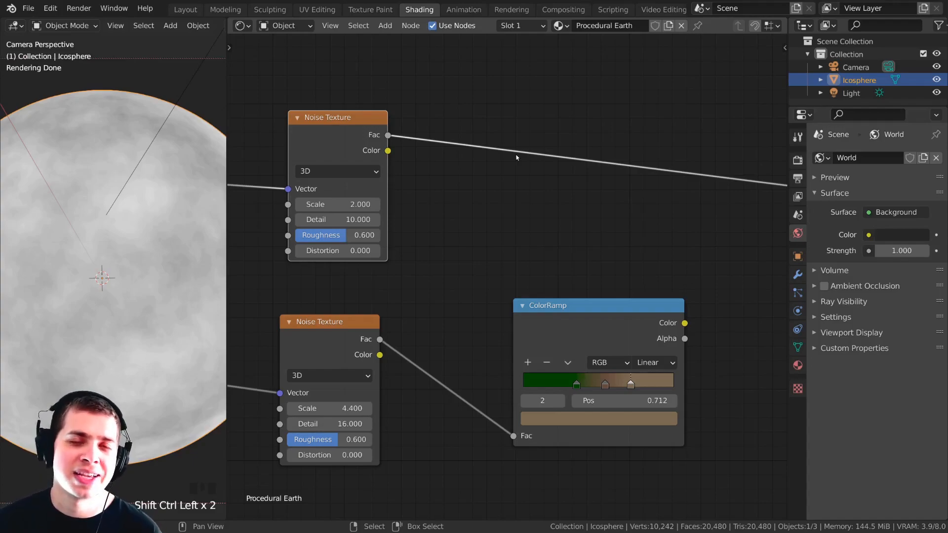
pyautogui.scroll(1, 509, 157)
pyautogui.hotkey('shift', 'a')
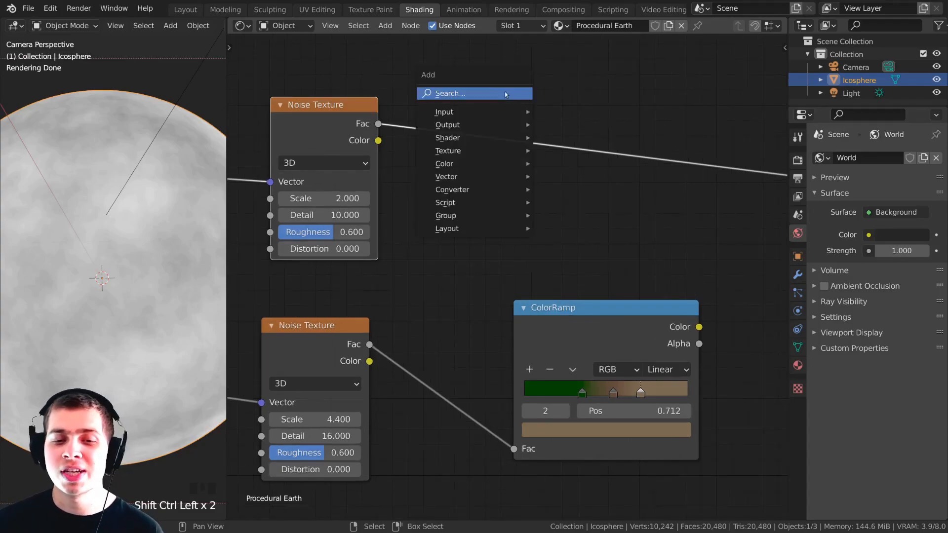
pyautogui.click(490, 92)
pyautogui.write('vor')
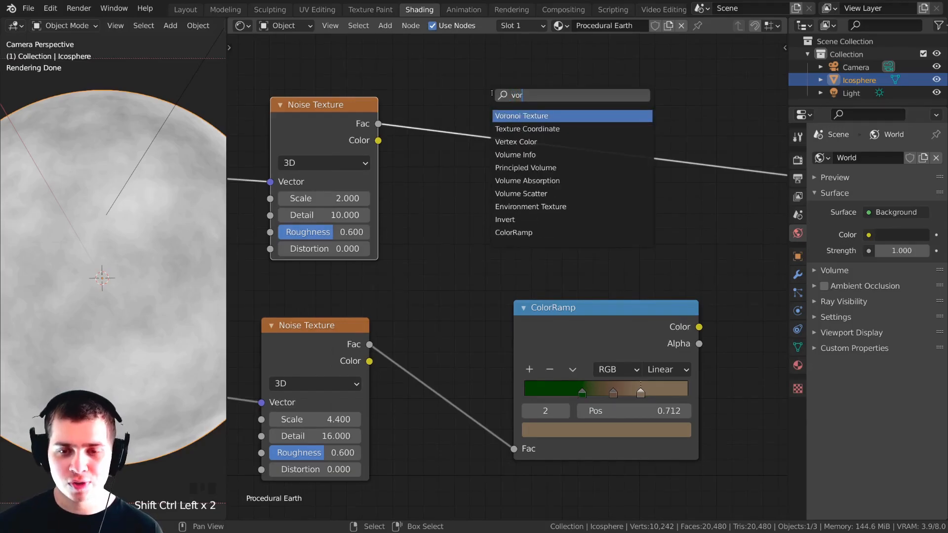
pyautogui.click(522, 115)
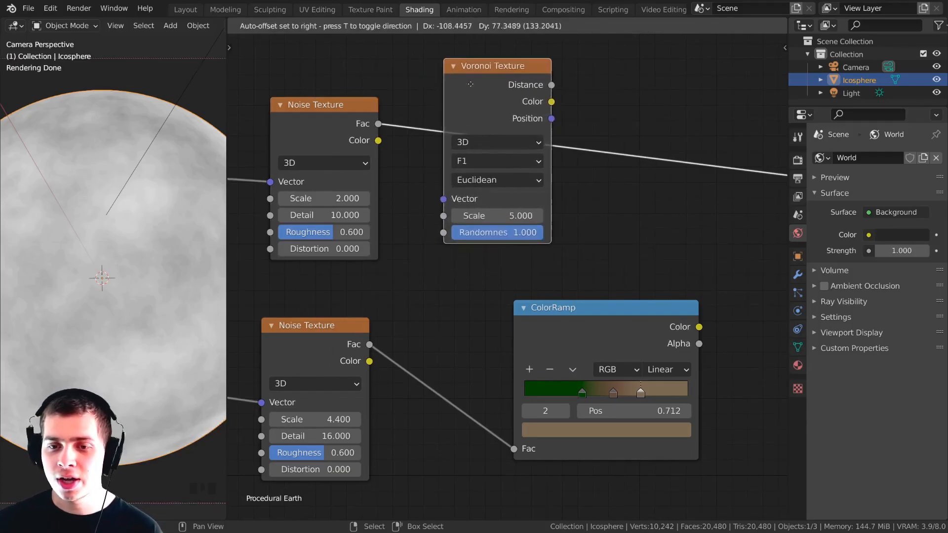
pyautogui.click(491, 88)
pyautogui.moveTo(498, 87); pyautogui.dragTo(473, 100)
pyautogui.moveTo(341, 130); pyautogui.dragTo(457, 127, button='middle')
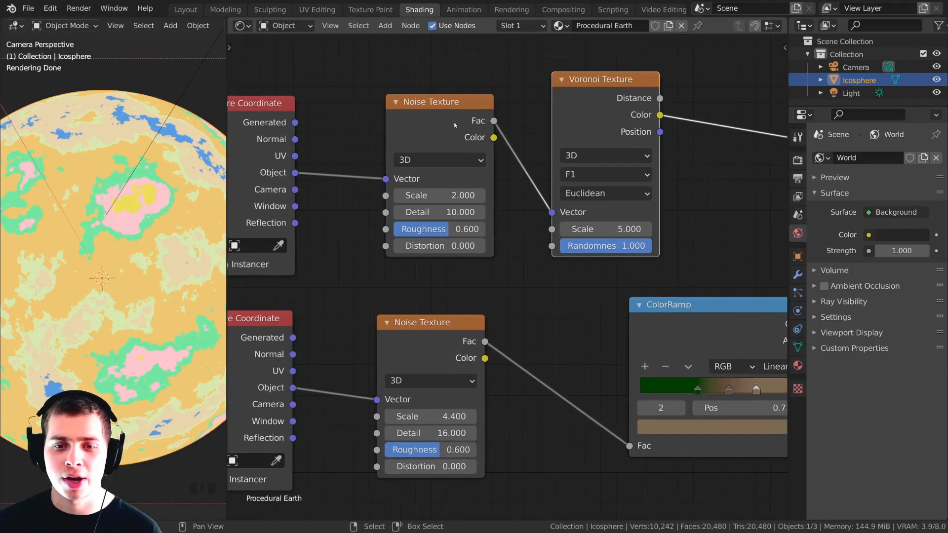
# Arrange the upper Texture Coordinate, Noise Texture and Voronoi Texture nodes in a tidy row above the lower chain.
pyautogui.moveTo(449, 127); pyautogui.dragTo(397, 119)
pyautogui.scroll(-1, 307, 131)
pyautogui.moveTo(455, 148); pyautogui.dragTo(449, 145)
pyautogui.moveTo(567, 125); pyautogui.dragTo(537, 130)
pyautogui.moveTo(404, 143); pyautogui.dragTo(417, 141)
pyautogui.moveTo(339, 195); pyautogui.dragTo(377, 186)
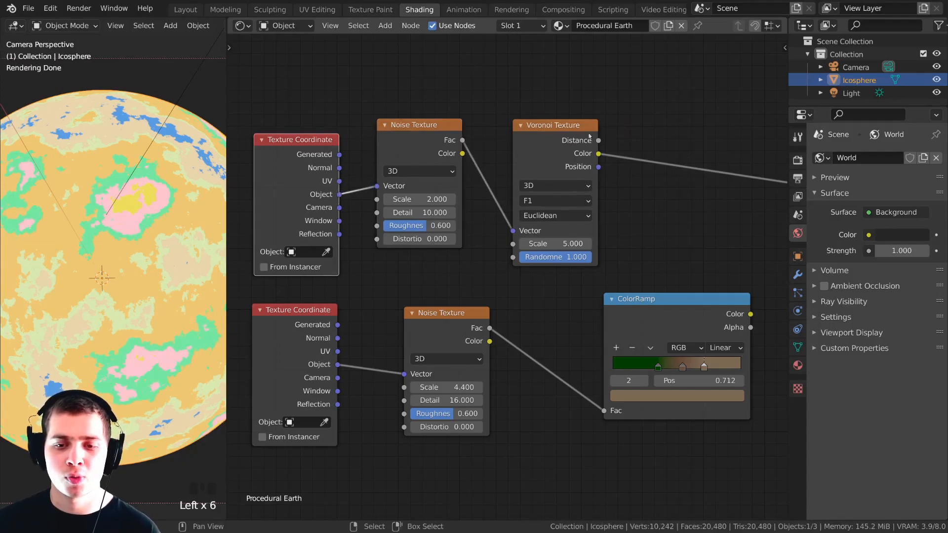
# Preview the Voronoi Texture's Distance output on the sphere instead of its Color output.
pyautogui.moveTo(589, 149); pyautogui.dragTo(575, 143)
pyautogui.scroll(2, 532, 130)
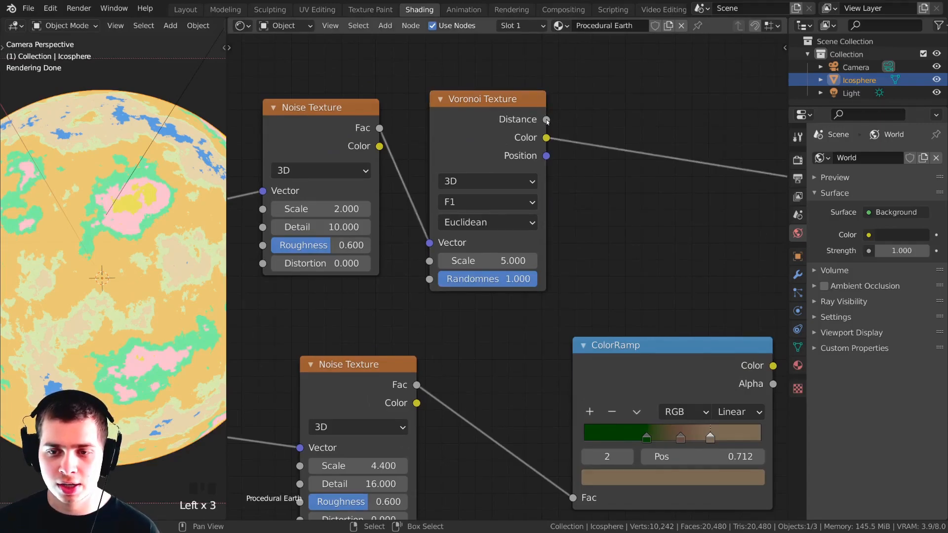
pyautogui.moveTo(488, 123); pyautogui.dragTo(492, 132)
pyautogui.keyDown('ctrl'); pyautogui.keyDown('shift'); pyautogui.click(505, 127); pyautogui.keyUp('shift'); pyautogui.keyUp('ctrl')
pyautogui.keyDown('ctrl'); pyautogui.keyDown('shift'); pyautogui.click(505, 127); pyautogui.keyUp('shift'); pyautogui.keyUp('ctrl')
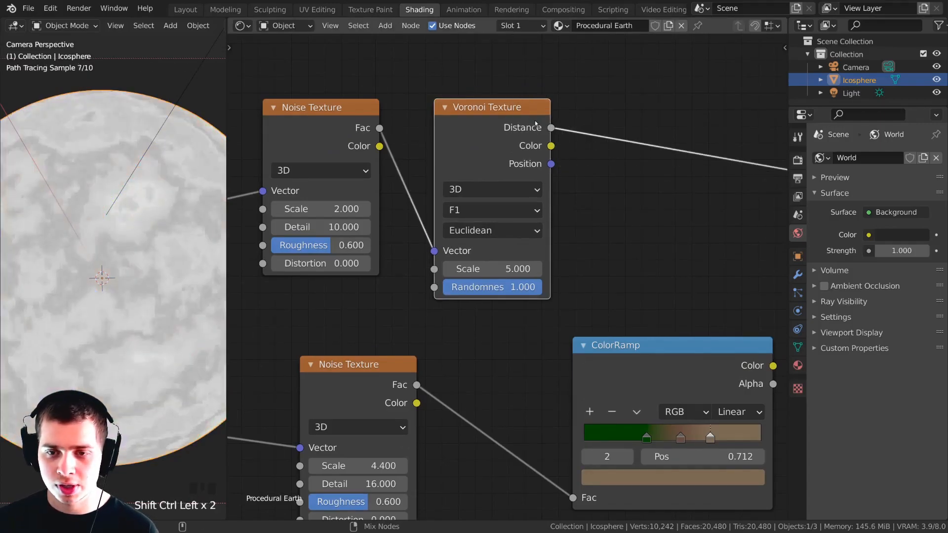
pyautogui.scroll(-2, 496, 144)
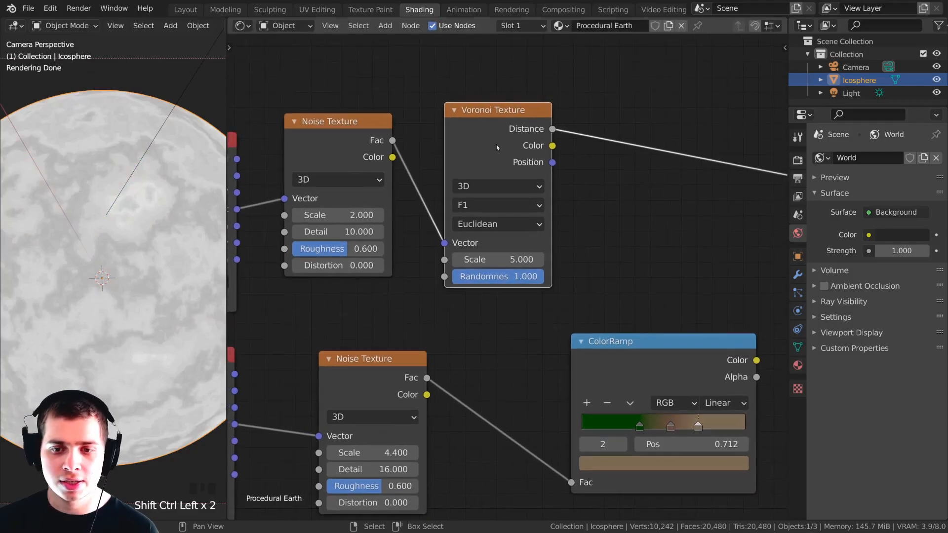
# Set the Voronoi Texture to 4D with the Distance to Edge feature output.
pyautogui.click(499, 186)
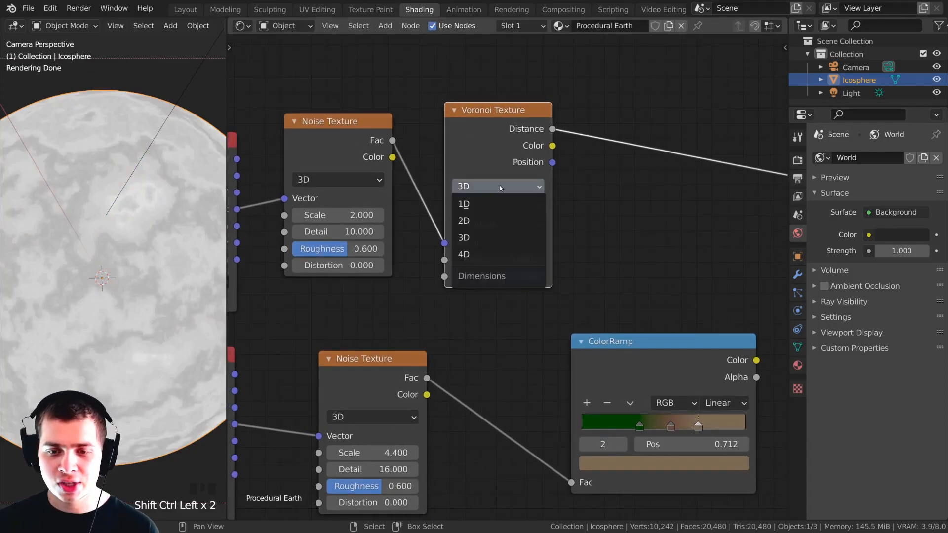
pyautogui.click(476, 255)
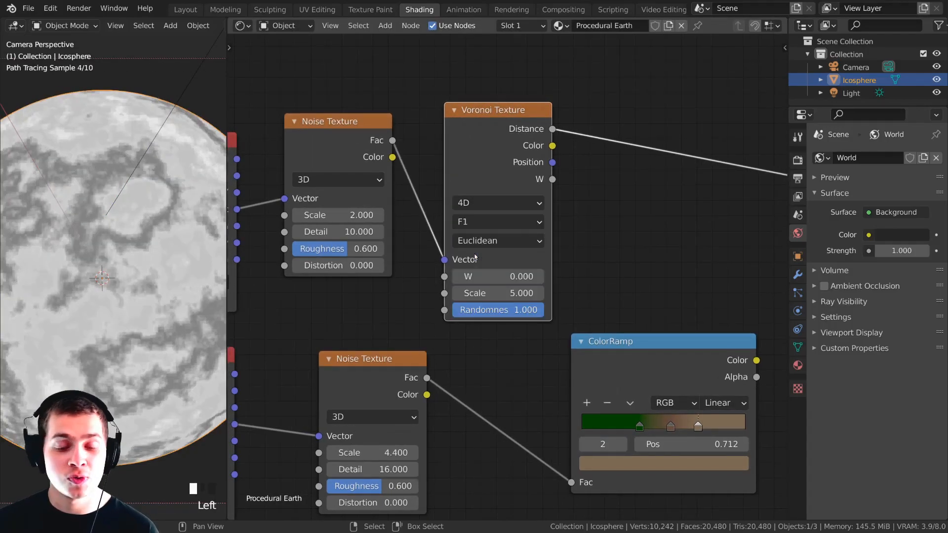
pyautogui.click(483, 223)
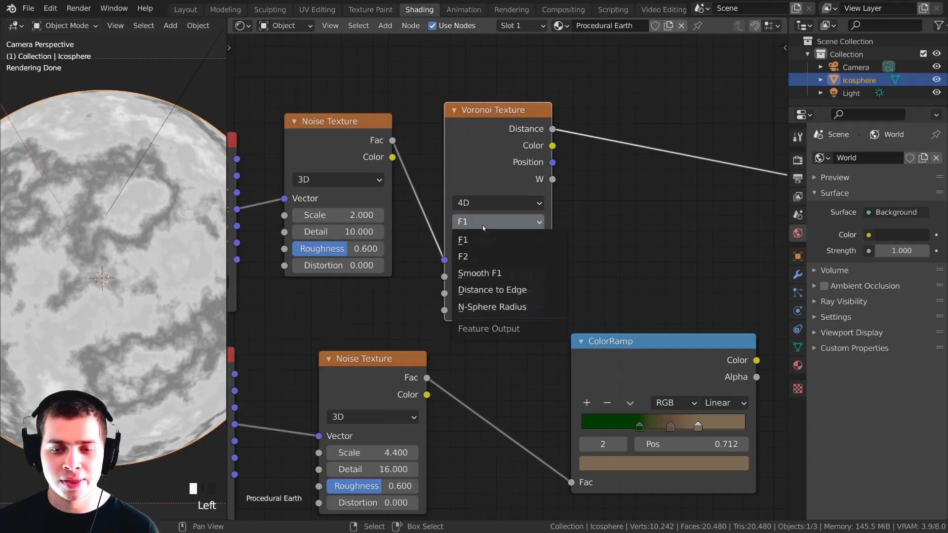
pyautogui.click(488, 289)
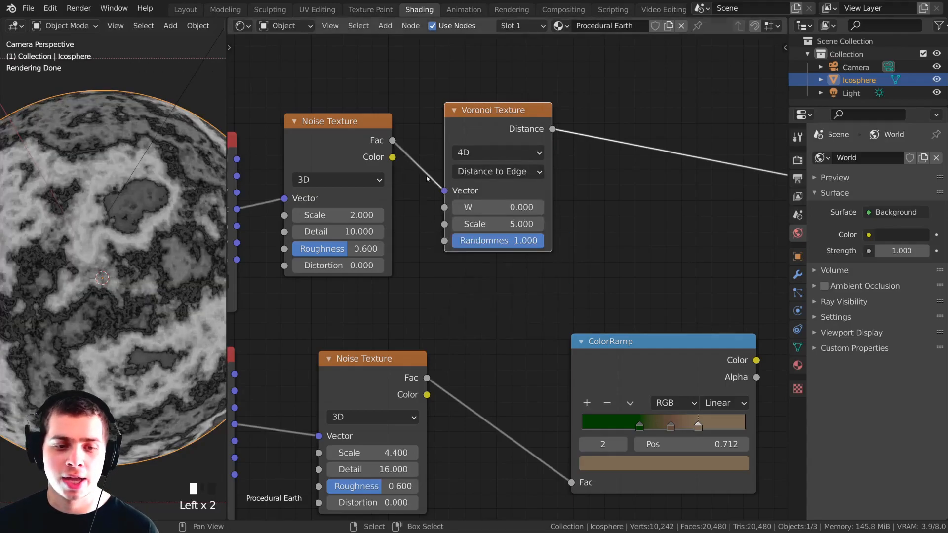
pyautogui.moveTo(472, 132); pyautogui.dragTo(464, 132)
# Mute and unmute the upper Noise Texture to compare the Voronoi pattern with and without it.
pyautogui.moveTo(458, 396); pyautogui.dragTo(489, 395, button='middle')
pyautogui.moveTo(370, 141); pyautogui.dragTo(360, 140)
pyautogui.press('m')
pyautogui.press('m')
pyautogui.press('m')
pyautogui.scroll(-2, 101, 177)
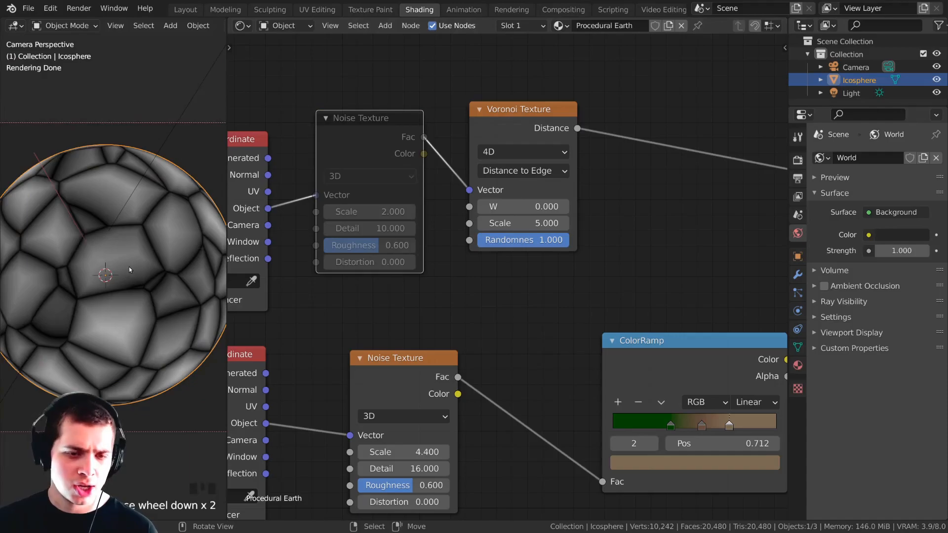
pyautogui.moveTo(393, 134); pyautogui.dragTo(397, 134)
pyautogui.press('m')
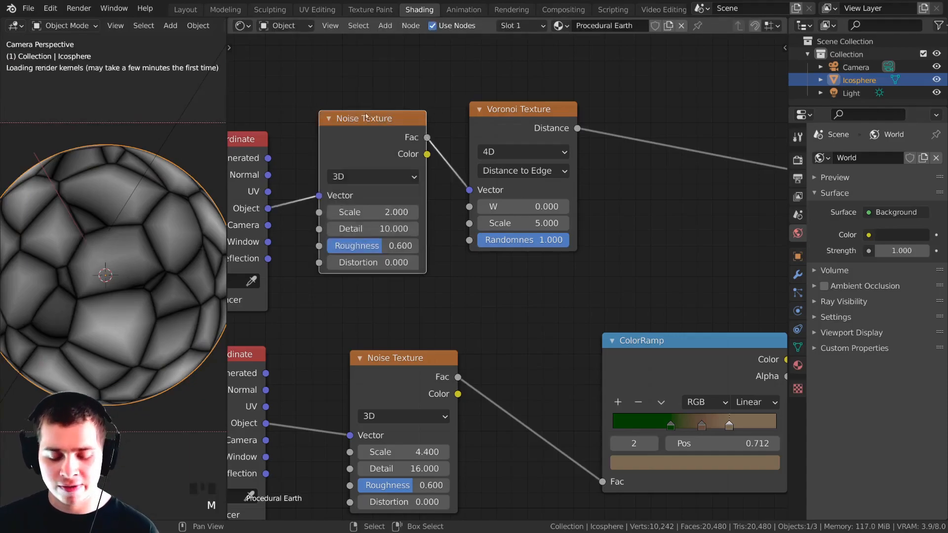
# Set the Voronoi Texture's scale to 28.
pyautogui.scroll(1, 318, 91)
pyautogui.moveTo(318, 94); pyautogui.dragTo(358, 116, button='middle')
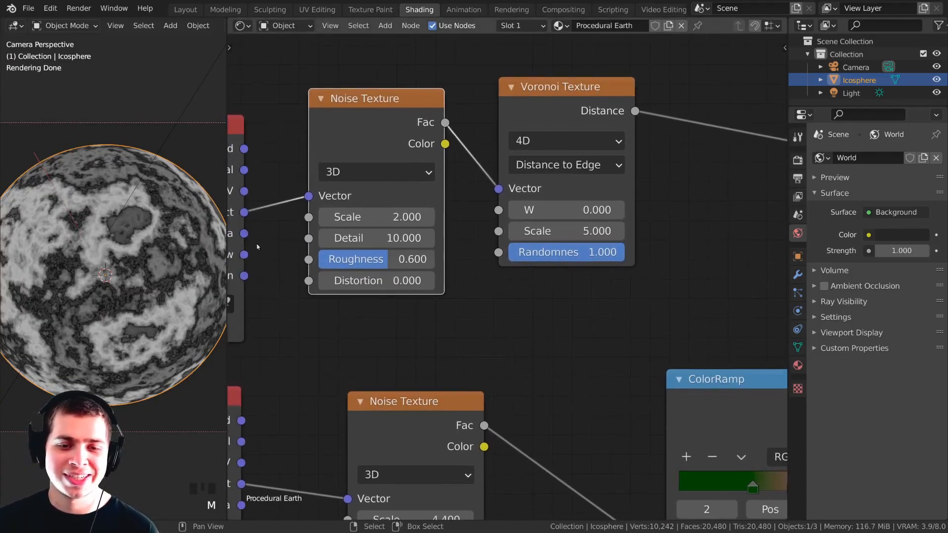
pyautogui.scroll(3, 117, 272)
pyautogui.keyDown('shift'); pyautogui.moveTo(116, 273); pyautogui.dragTo(146, 250, button='middle'); pyautogui.keyUp('shift')
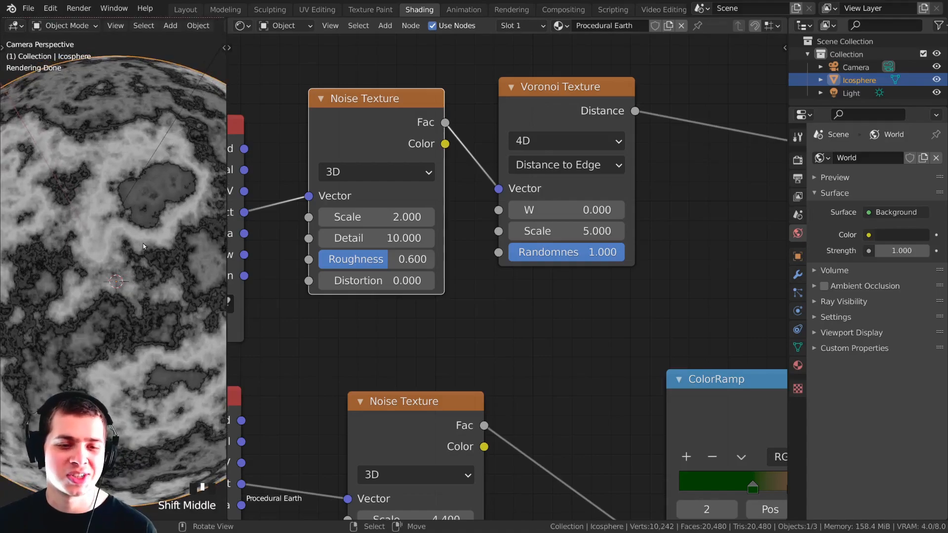
pyautogui.moveTo(550, 112); pyautogui.dragTo(563, 122)
pyautogui.click(597, 237)
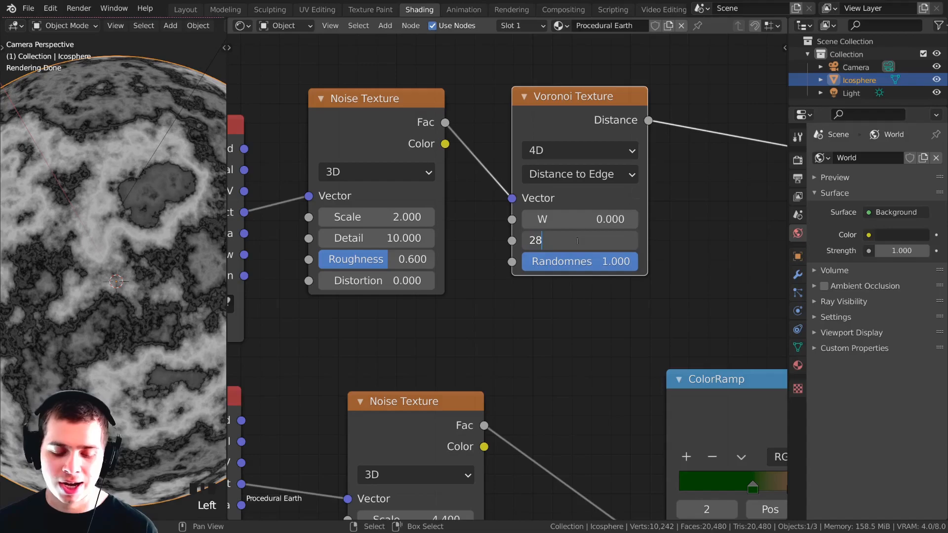
pyautogui.click(572, 220)
# Preview the upper Noise Texture's Fac output on its own, and switch the preview back to the Voronoi Texture.
pyautogui.keyDown('shift'); pyautogui.moveTo(82, 248); pyautogui.dragTo(59, 252, button='middle'); pyautogui.keyUp('shift')
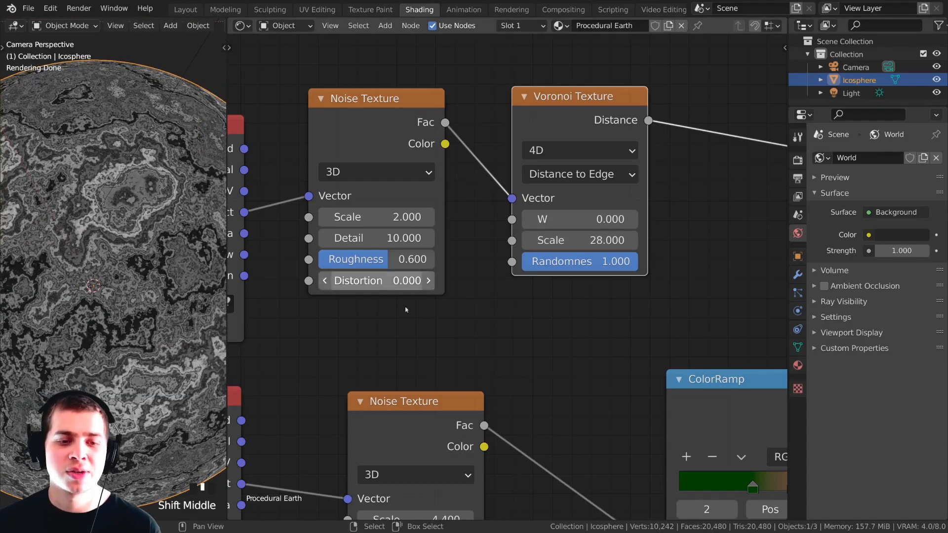
pyautogui.scroll(-1, 533, 450)
pyautogui.moveTo(533, 451)
pyautogui.keyDown('shift'); pyautogui.mouseDown(button='middle')
pyautogui.moveTo(498, 450)
pyautogui.moveTo(532, 445)
pyautogui.mouseUp(button='middle'); pyautogui.keyUp('shift')
pyautogui.moveTo(404, 122); pyautogui.dragTo(403, 125)
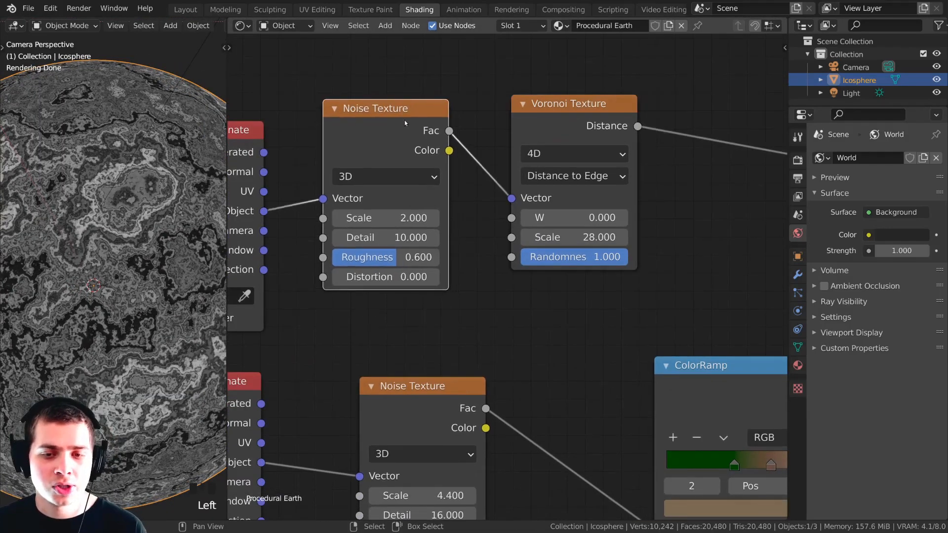
pyautogui.keyDown('ctrl'); pyautogui.keyDown('shift'); pyautogui.click(417, 129); pyautogui.keyUp('shift'); pyautogui.keyUp('ctrl')
pyautogui.moveTo(548, 112)
pyautogui.mouseDown()
pyautogui.moveTo(538, 121)
pyautogui.moveTo(546, 120)
pyautogui.mouseUp()
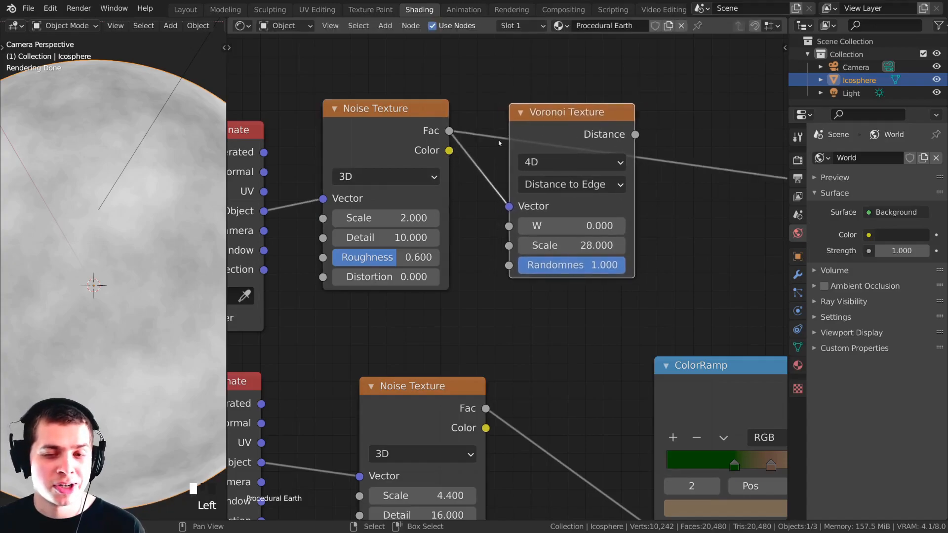
pyautogui.keyDown('ctrl'); pyautogui.keyDown('shift'); pyautogui.click(538, 120); pyautogui.keyUp('shift'); pyautogui.keyUp('ctrl')
# Feed the Voronoi Texture's Vector input from the upper Noise Texture's Color output instead of Fac.
pyautogui.scroll(-1, 142, 198)
pyautogui.scroll(1, 142, 198)
pyautogui.moveTo(450, 151); pyautogui.dragTo(466, 90)
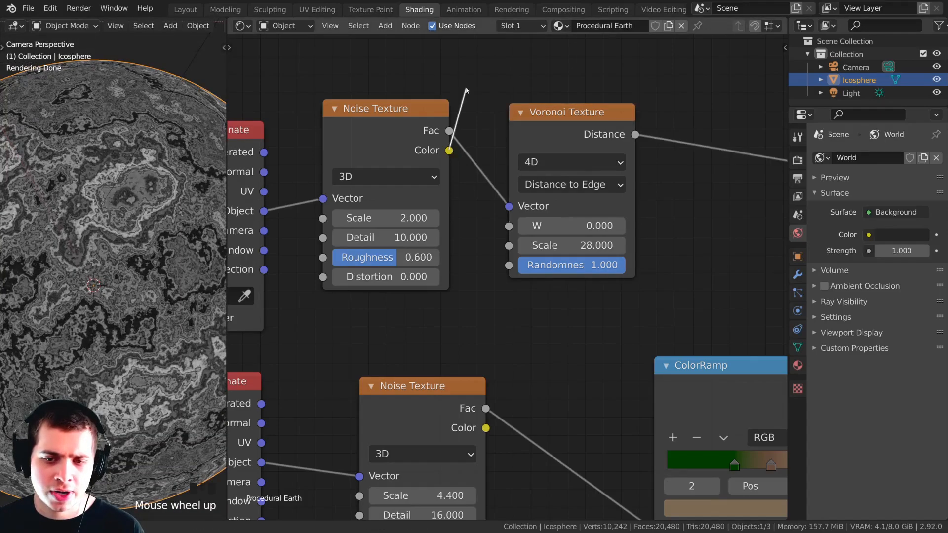
pyautogui.moveTo(511, 206); pyautogui.dragTo(509, 206)
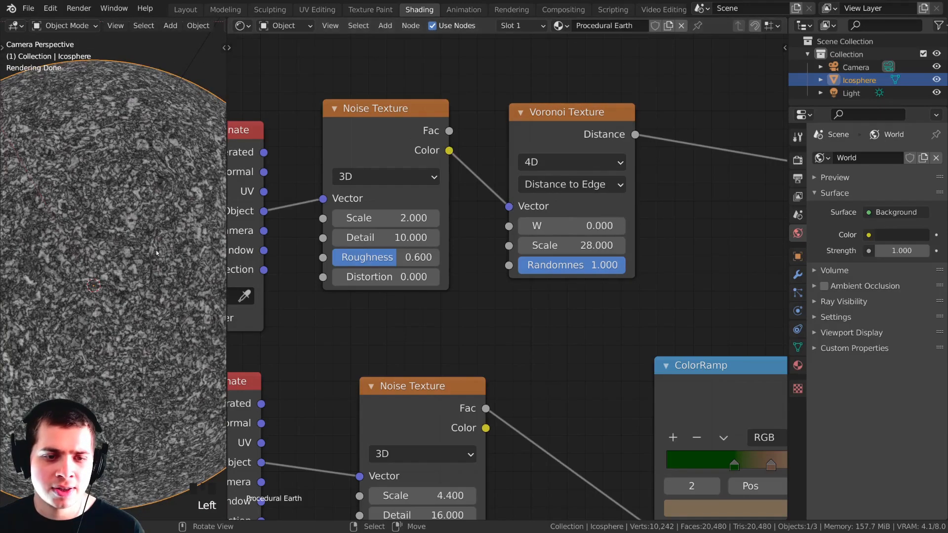
# Preview the upper Noise Texture's Fac and Color outputs, and examine the Voronoi Texture's pattern up close on the sphere.
pyautogui.keyDown('ctrl'); pyautogui.keyDown('shift'); pyautogui.click(395, 145); pyautogui.keyUp('shift'); pyautogui.keyUp('ctrl')
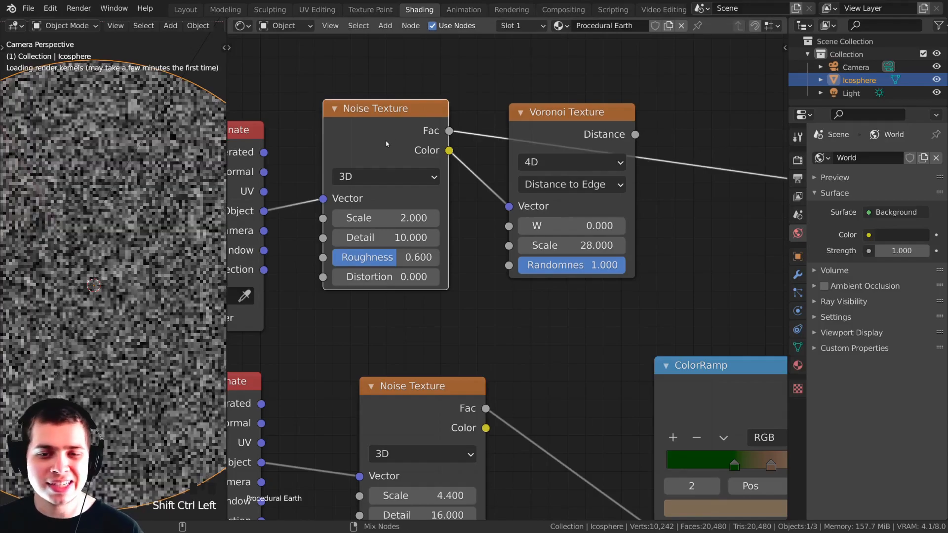
pyautogui.keyDown('ctrl'); pyautogui.keyDown('shift'); pyautogui.click(349, 148); pyautogui.keyUp('shift'); pyautogui.keyUp('ctrl')
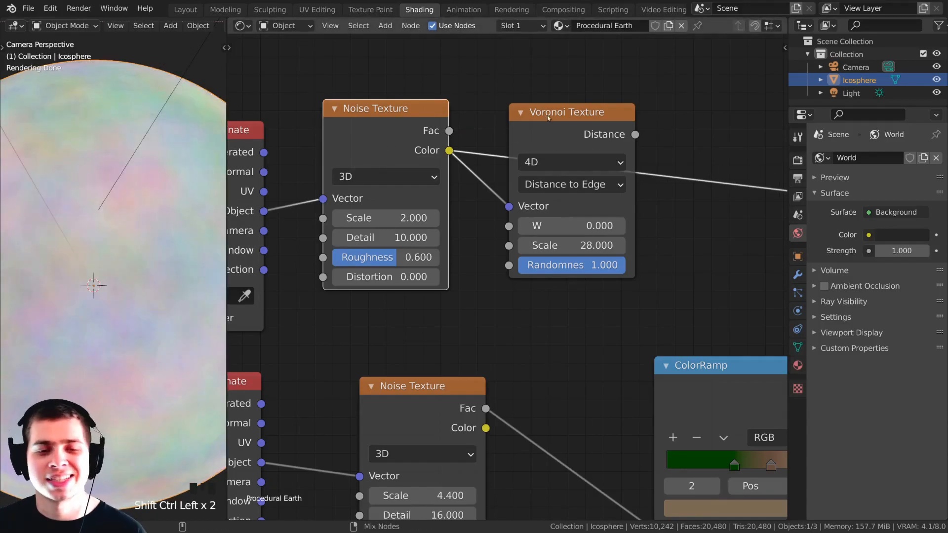
pyautogui.keyDown('ctrl'); pyautogui.keyDown('shift'); pyautogui.click(572, 148); pyautogui.keyUp('shift'); pyautogui.keyUp('ctrl')
pyautogui.scroll(4, 148, 239)
pyautogui.scroll(18, 149, 240)
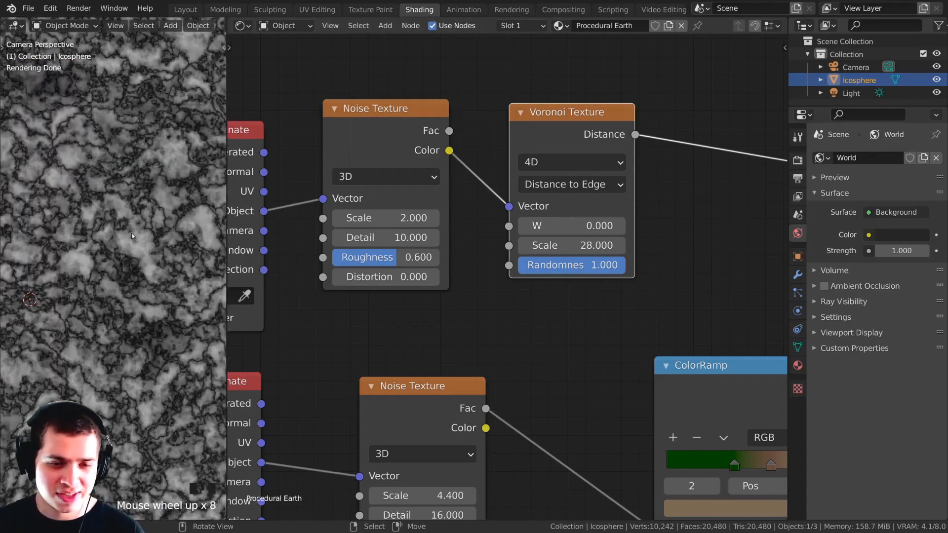
pyautogui.scroll(1, 154, 267)
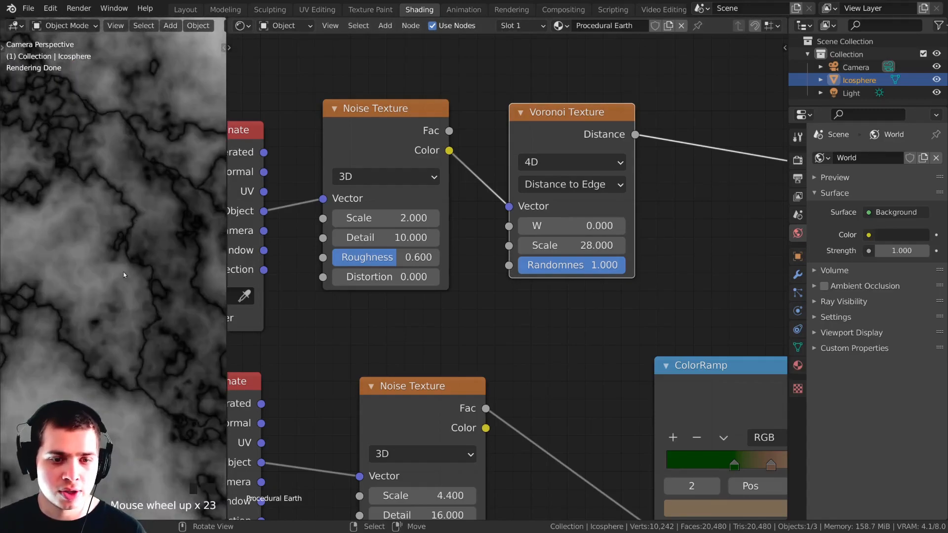
pyautogui.scroll(-12, 129, 261)
pyautogui.scroll(1, 123, 240)
pyautogui.keyDown('shift'); pyautogui.moveTo(138, 232); pyautogui.dragTo(127, 237, button='middle'); pyautogui.keyUp('shift')
pyautogui.scroll(-4, 590, 170)
# Preview the lower Noise Texture and its green-brown ColorRamp, nudging the Voronoi Texture and ColorRamp nodes into line.
pyautogui.moveTo(590, 169); pyautogui.dragTo(488, 180, button='middle')
pyautogui.moveTo(475, 175); pyautogui.dragTo(469, 168)
pyautogui.scroll(-2, 398, 350)
pyautogui.keyDown('shift'); pyautogui.moveTo(397, 350); pyautogui.dragTo(346, 316, button='middle'); pyautogui.keyUp('shift')
pyautogui.moveTo(506, 328); pyautogui.dragTo(520, 324)
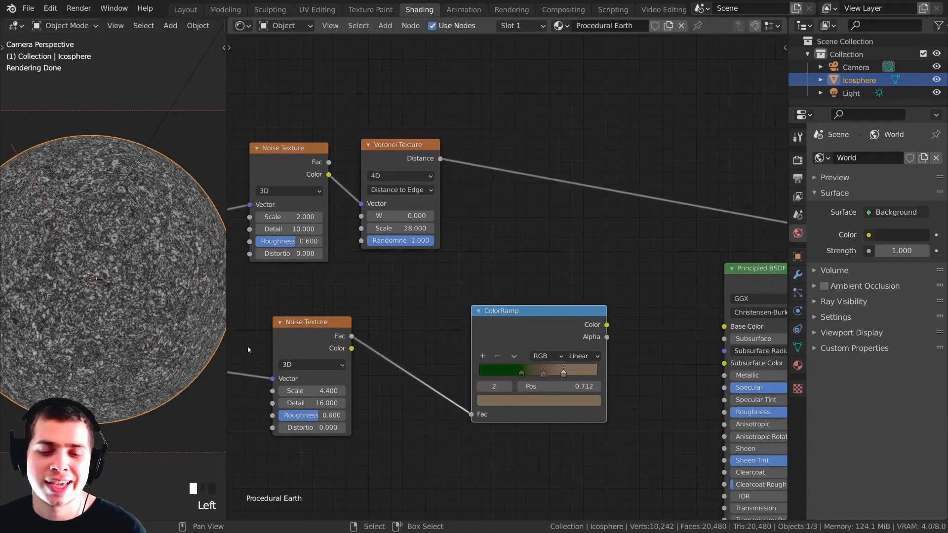
pyautogui.keyDown('ctrl'); pyautogui.keyDown('shift'); pyautogui.click(306, 338); pyautogui.keyUp('shift'); pyautogui.keyUp('ctrl')
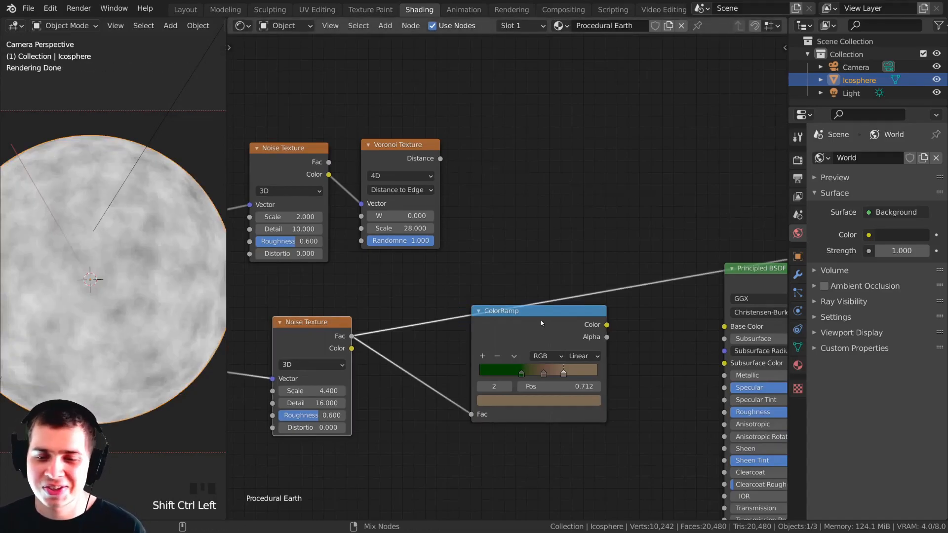
pyautogui.keyDown('ctrl'); pyautogui.keyDown('shift'); pyautogui.click(532, 329); pyautogui.keyUp('shift'); pyautogui.keyUp('ctrl')
pyautogui.moveTo(533, 327); pyautogui.dragTo(527, 326)
pyautogui.moveTo(391, 154); pyautogui.dragTo(383, 158)
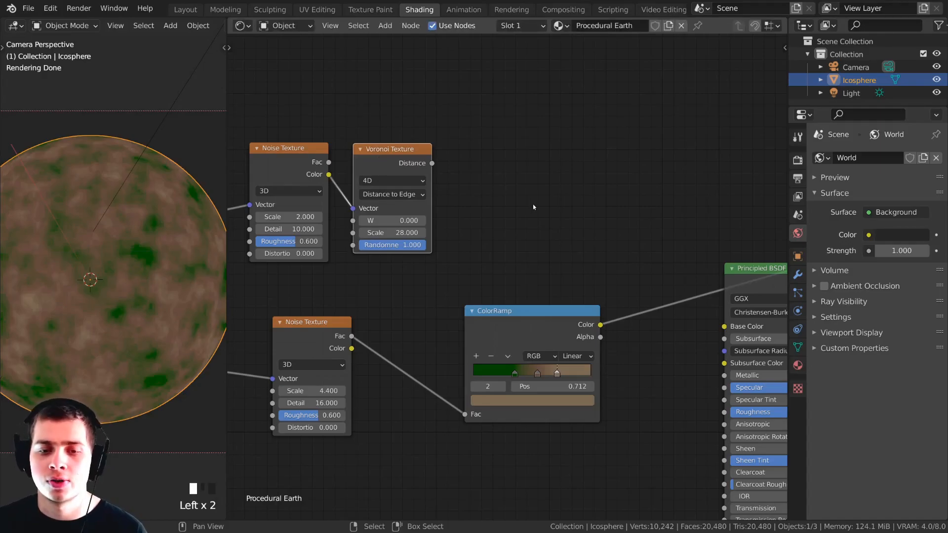
# Add a ColorRamp node beside the Voronoi Texture, above the existing ColorRamp.
pyautogui.moveTo(447, 240); pyautogui.dragTo(439, 238, button='middle')
pyautogui.hotkey('shift', 'a')
pyautogui.write('col')
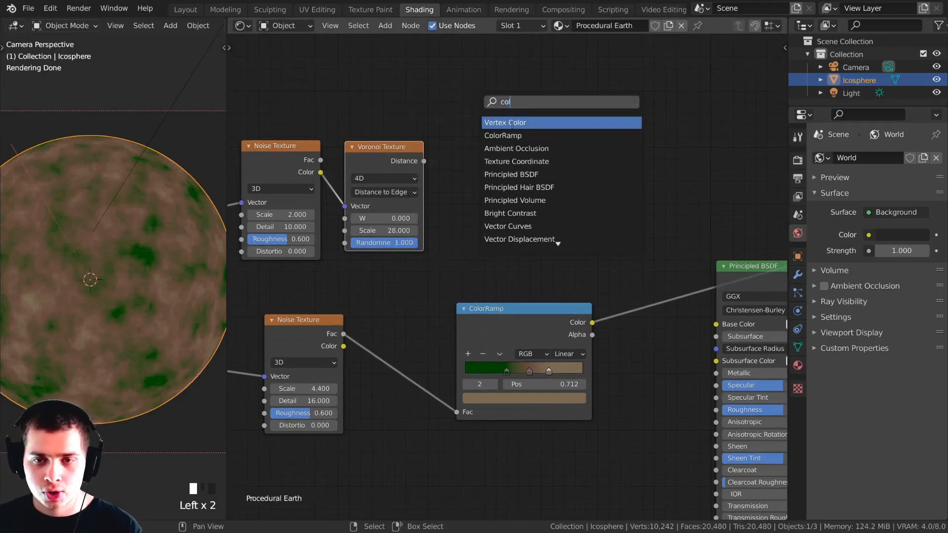
pyautogui.click(509, 135)
pyautogui.click(512, 129)
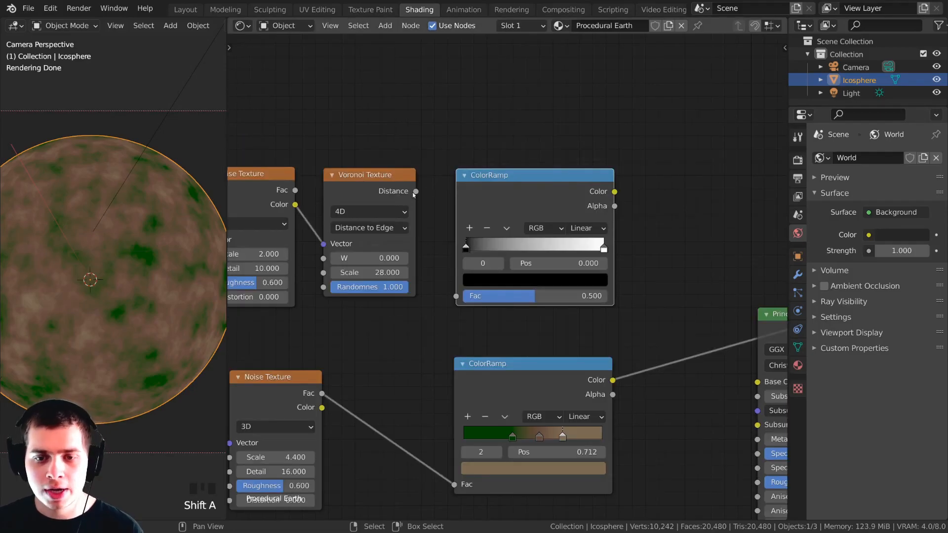
# Connect the Voronoi Texture's Distance output to the new ColorRamp's Fac input and preview the ramp on the sphere.
pyautogui.moveTo(415, 192); pyautogui.dragTo(427, 128)
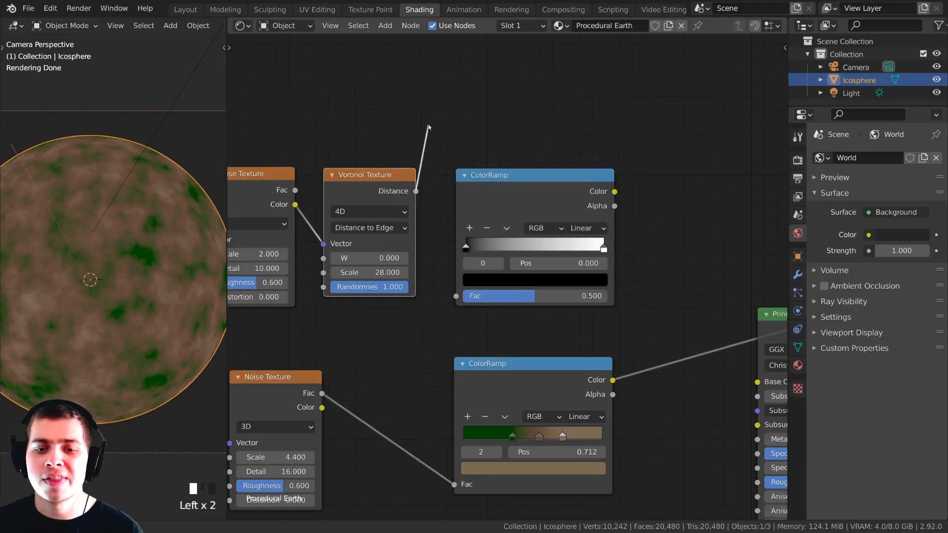
pyautogui.moveTo(436, 313); pyautogui.dragTo(455, 296)
pyautogui.moveTo(525, 173); pyautogui.dragTo(533, 172)
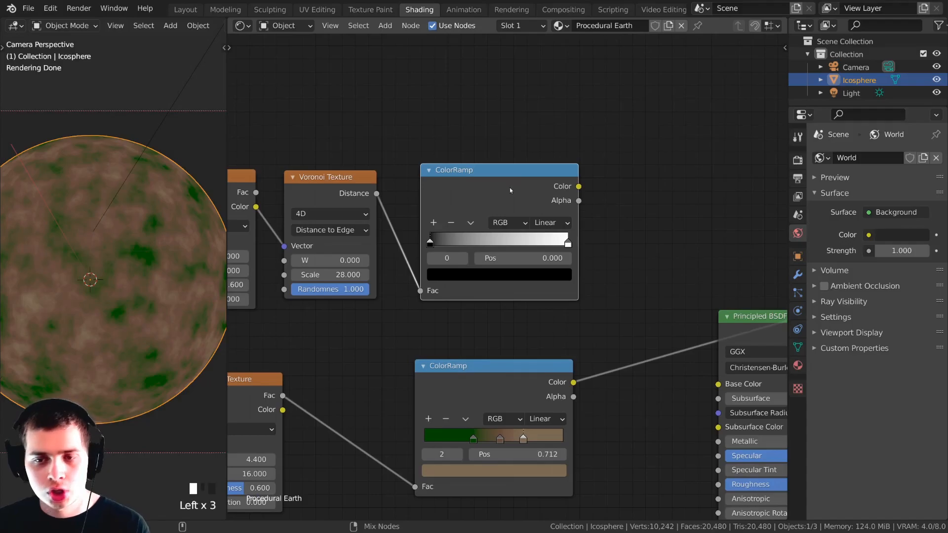
pyautogui.keyDown('ctrl'); pyautogui.keyDown('shift'); pyautogui.click(509, 190); pyautogui.keyUp('shift'); pyautogui.keyUp('ctrl')
# Change the upper ColorRamp's black stop to an olive green of R 0.141, G 0.162, B 0.016.
pyautogui.moveTo(365, 230); pyautogui.dragTo(287, 216, button='middle')
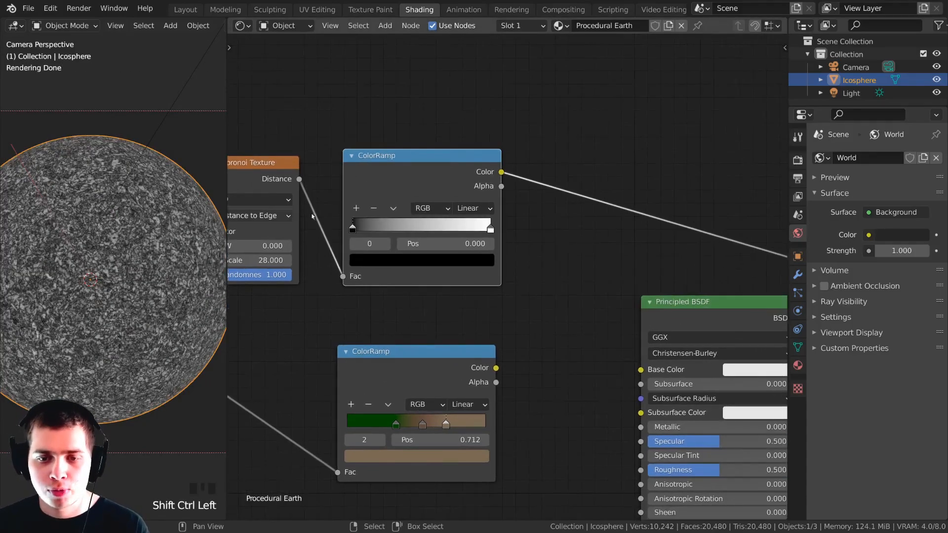
pyautogui.scroll(1, 472, 212)
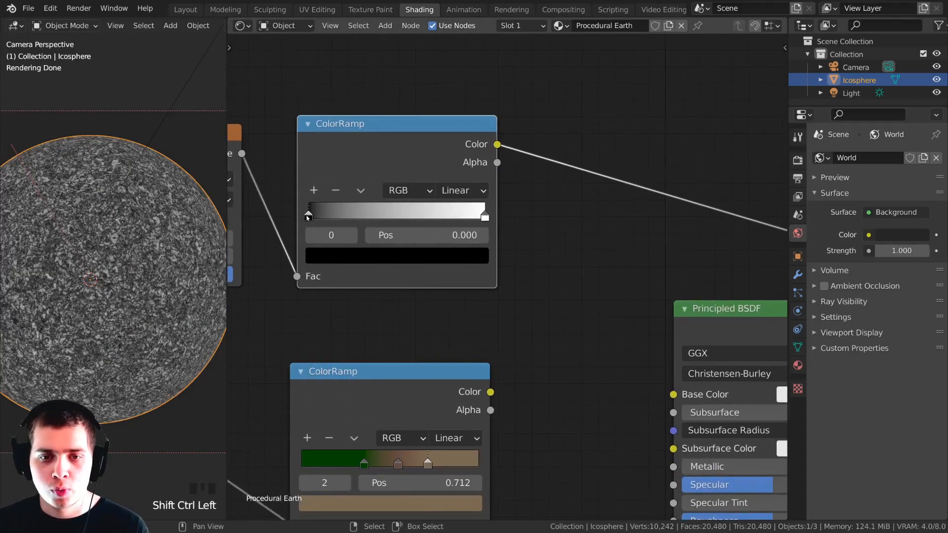
pyautogui.click(391, 262)
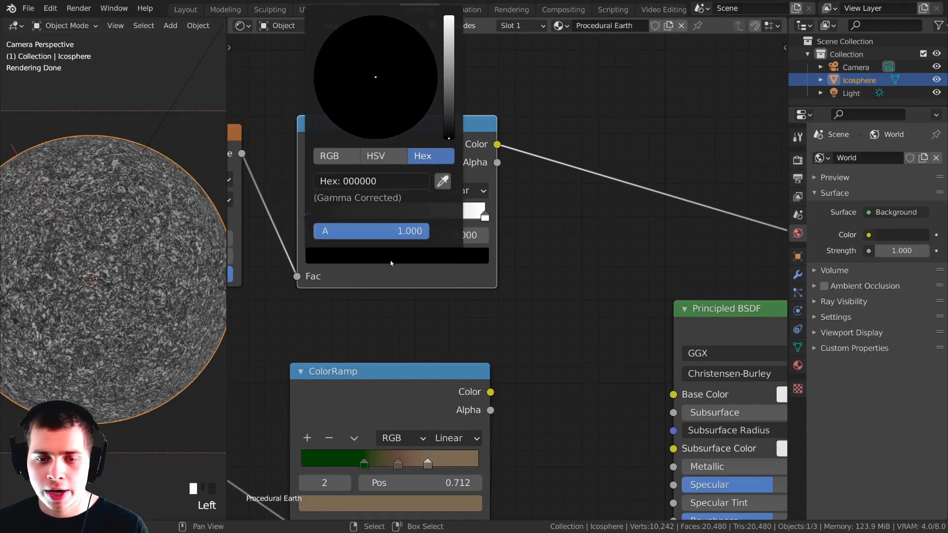
pyautogui.moveTo(448, 94); pyautogui.dragTo(448, 49)
pyautogui.moveTo(375, 66); pyautogui.dragTo(327, 67)
pyautogui.moveTo(449, 49); pyautogui.dragTo(446, 91)
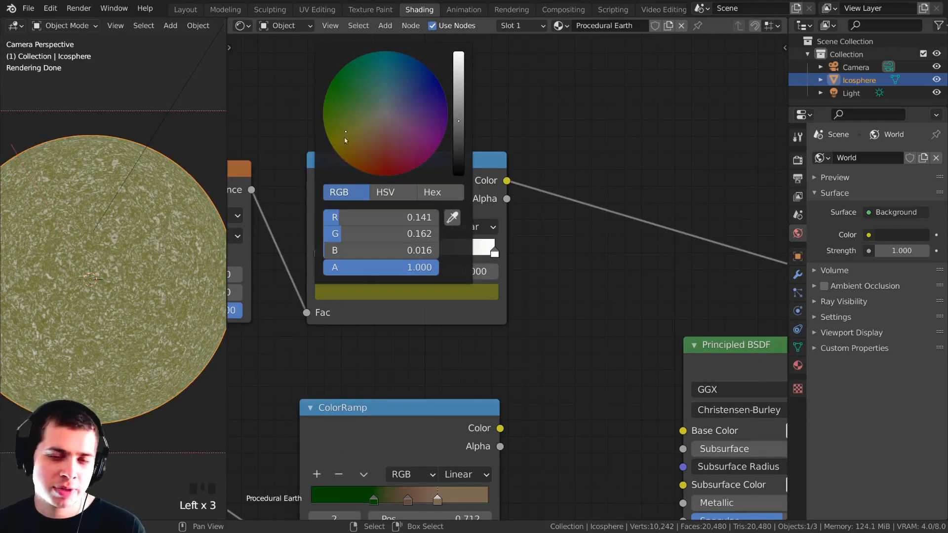
pyautogui.click(351, 299)
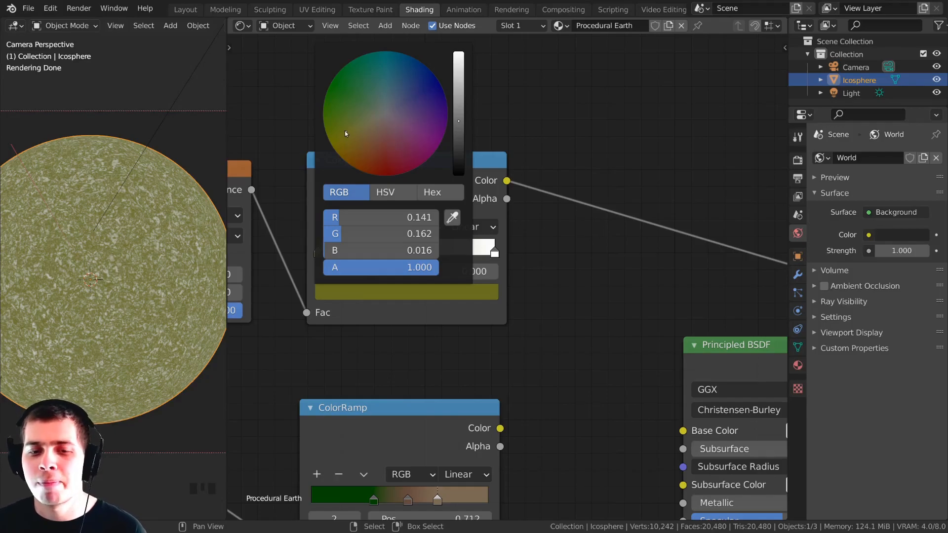
# Move the upper ColorRamp's white stop to position 0.277.
pyautogui.click(496, 254)
pyautogui.moveTo(498, 254); pyautogui.dragTo(372, 253)
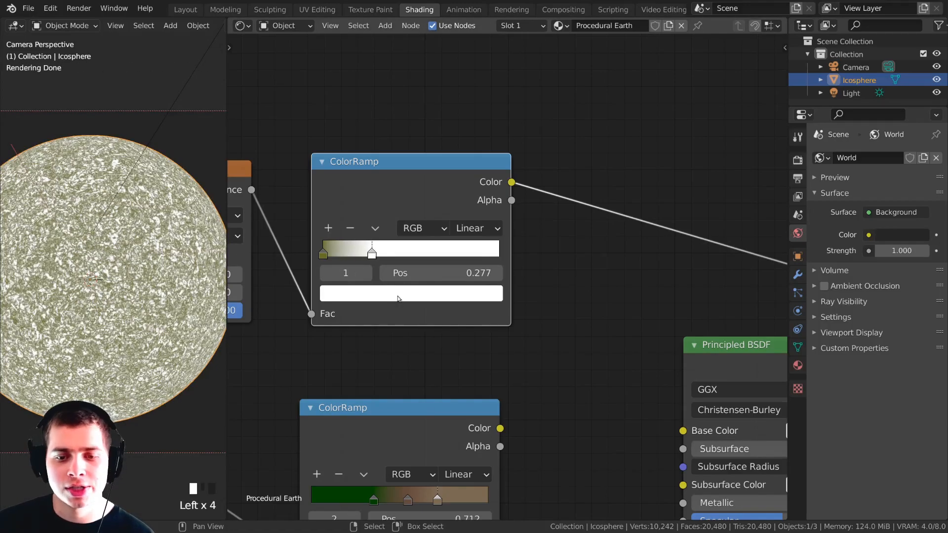
# Change the upper ColorRamp's white stop to a darkened sandy tan.
pyautogui.click(398, 295)
pyautogui.moveTo(382, 126); pyautogui.dragTo(374, 137)
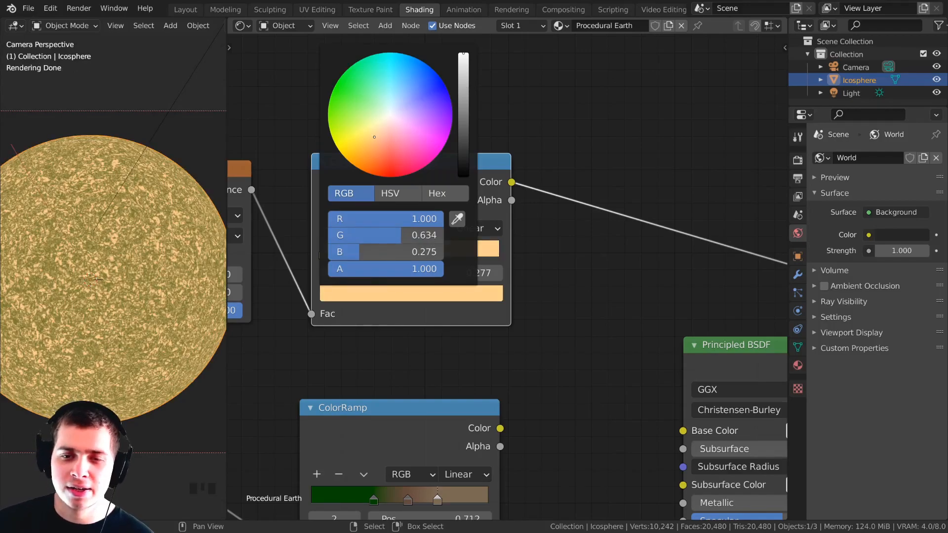
pyautogui.moveTo(463, 54); pyautogui.dragTo(464, 104)
pyautogui.click(393, 136)
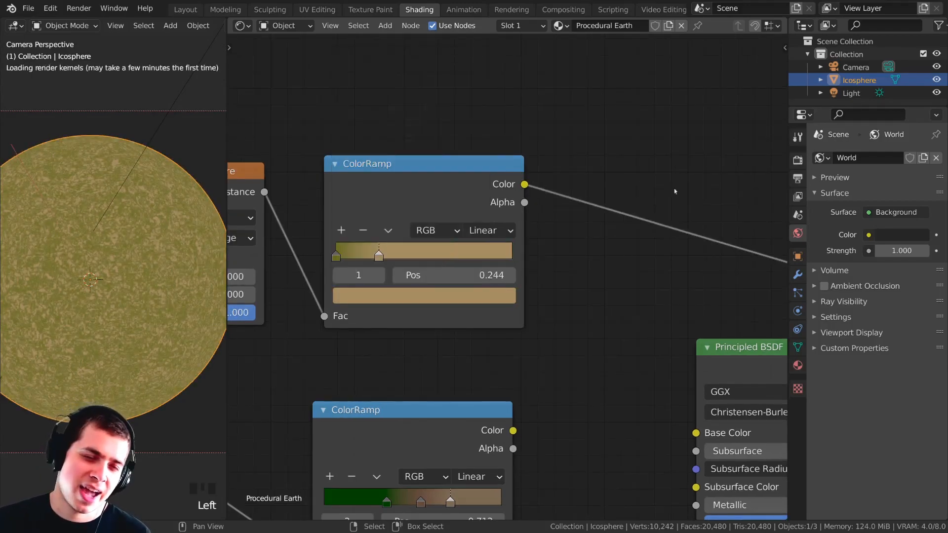
# Move the upper ColorRamp's tan stop to position 0.246 and check the pattern on the whole sphere.
pyautogui.moveTo(481, 316); pyautogui.dragTo(451, 311, button='middle')
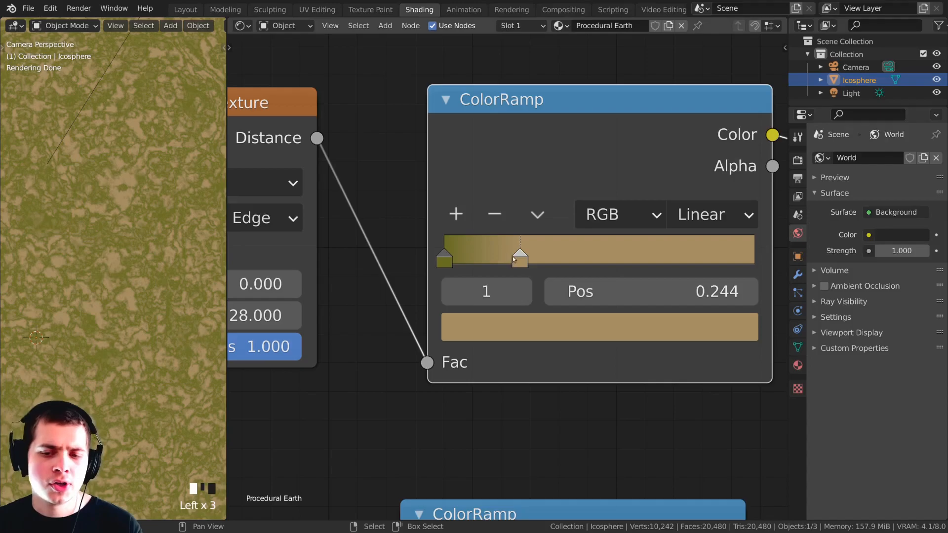
pyautogui.moveTo(513, 259)
pyautogui.mouseDown()
pyautogui.moveTo(561, 258)
pyautogui.moveTo(504, 263)
pyautogui.moveTo(520, 263)
pyautogui.mouseUp()
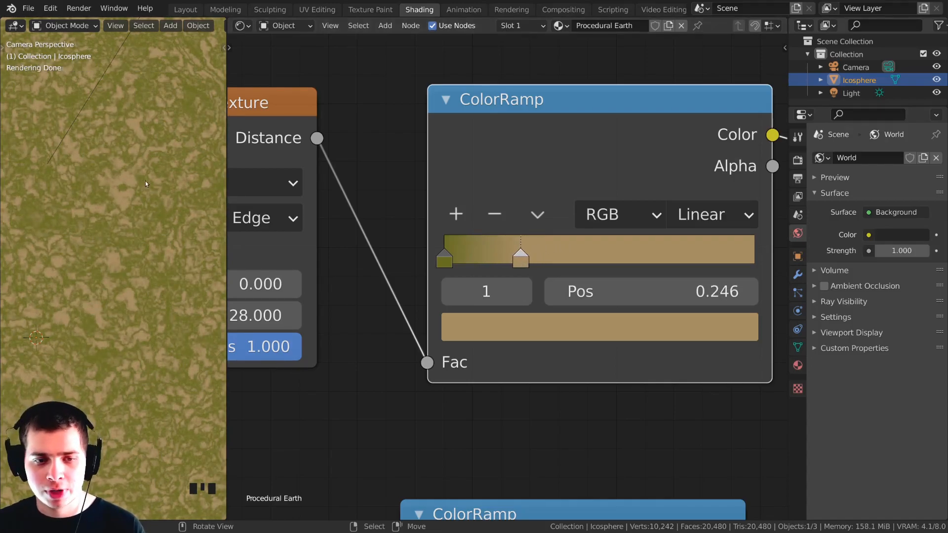
pyautogui.scroll(-6, 145, 184)
pyautogui.keyDown('shift'); pyautogui.moveTo(181, 255); pyautogui.dragTo(164, 224, button='middle'); pyautogui.keyUp('shift')
pyautogui.scroll(-3, 590, 223)
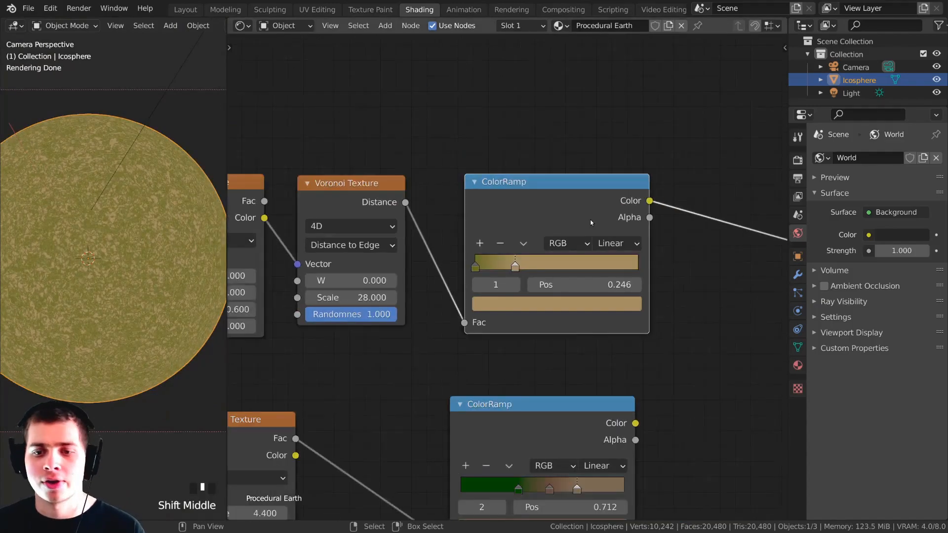
# Compare the lower and upper ColorRamp patterns by previewing each in turn on the sphere.
pyautogui.scroll(-3, 591, 222)
pyautogui.click(569, 298)
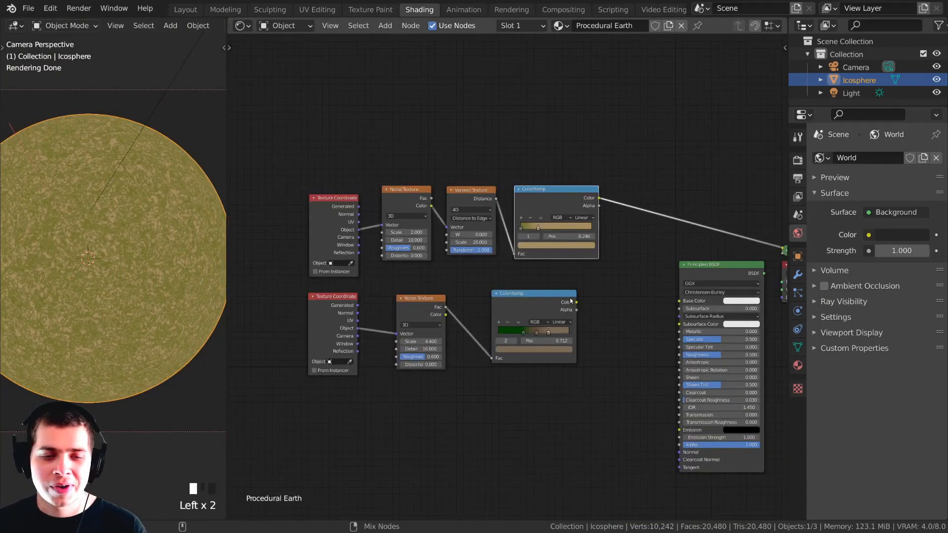
pyautogui.keyDown('ctrl'); pyautogui.keyDown('shift'); pyautogui.click(530, 306); pyautogui.keyUp('shift'); pyautogui.keyUp('ctrl')
pyautogui.keyDown('shift'); pyautogui.moveTo(83, 261); pyautogui.dragTo(88, 270, button='middle'); pyautogui.keyUp('shift')
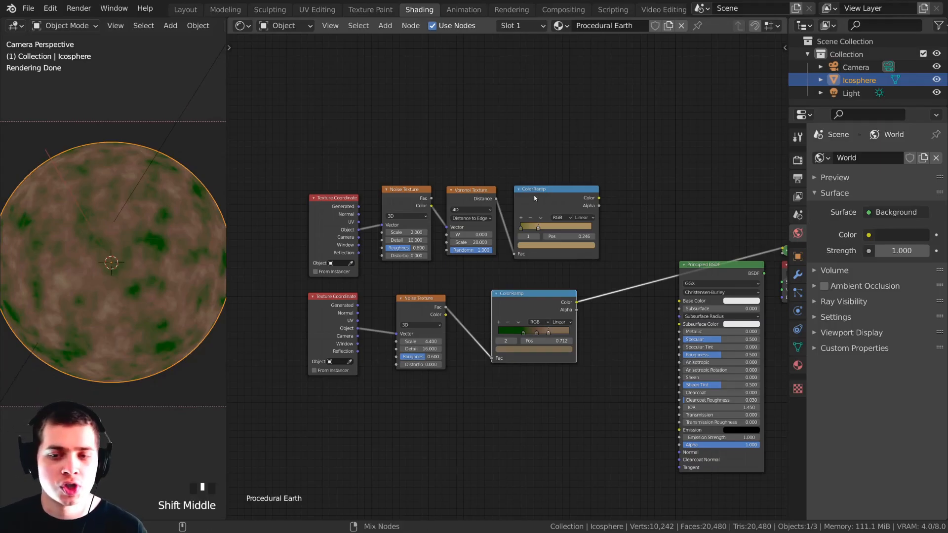
pyautogui.keyDown('ctrl'); pyautogui.keyDown('shift'); pyautogui.click(535, 198); pyautogui.keyUp('shift'); pyautogui.keyUp('ctrl')
pyautogui.click(533, 267)
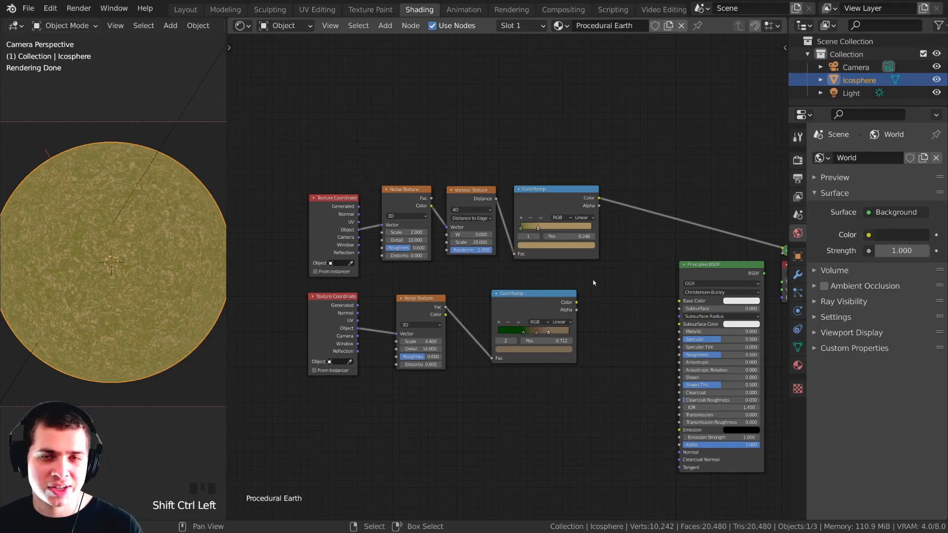
# Add a MixRGB node between the two ColorRamps and the Principled BSDF.
pyautogui.scroll(-1, 644, 280)
pyautogui.moveTo(692, 269); pyautogui.dragTo(692, 267)
pyautogui.scroll(1, 691, 267)
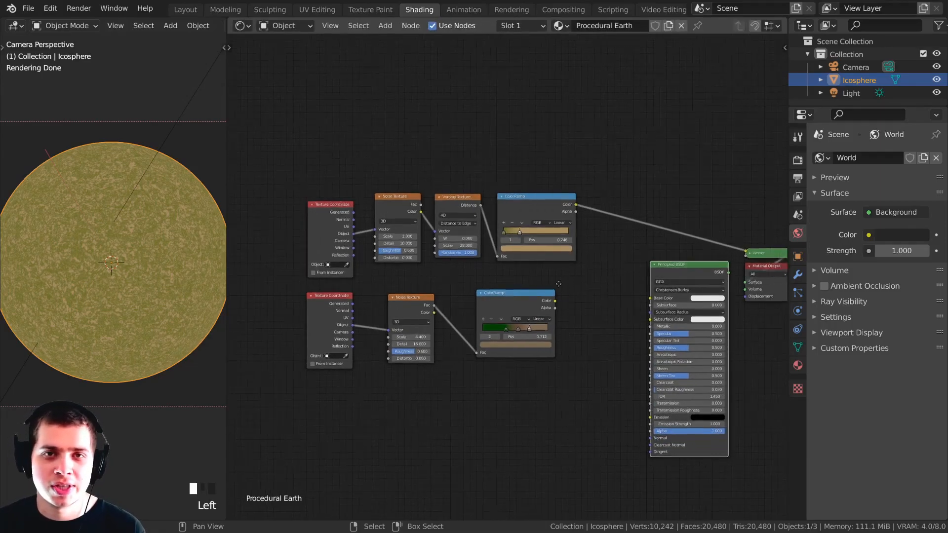
pyautogui.hotkey('shift', 'a')
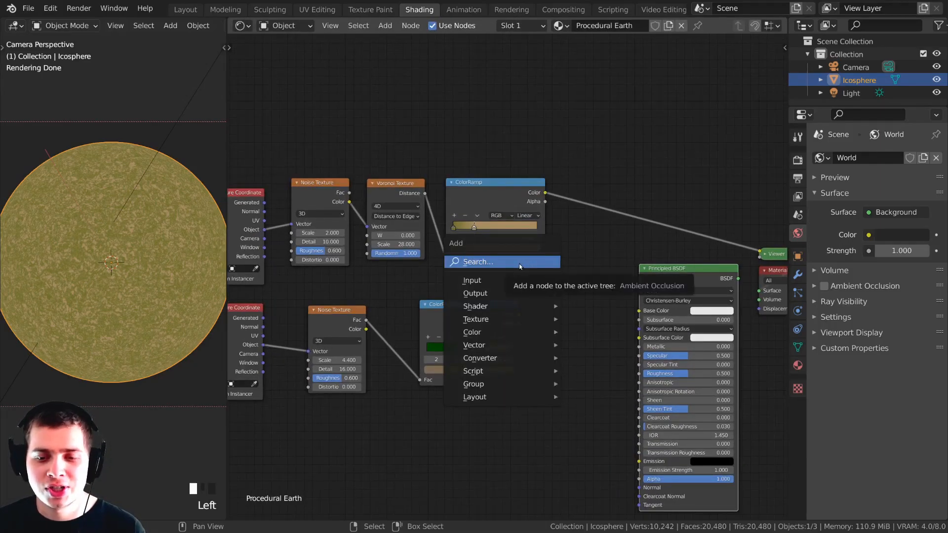
pyautogui.click(520, 262)
pyautogui.write('mix')
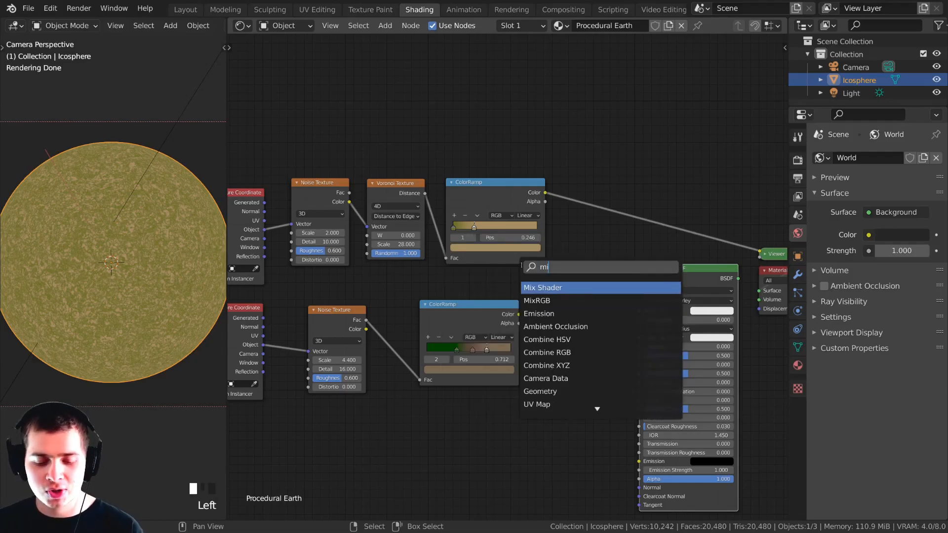
pyautogui.click(538, 302)
pyautogui.click(560, 276)
pyautogui.scroll(-2, 608, 178)
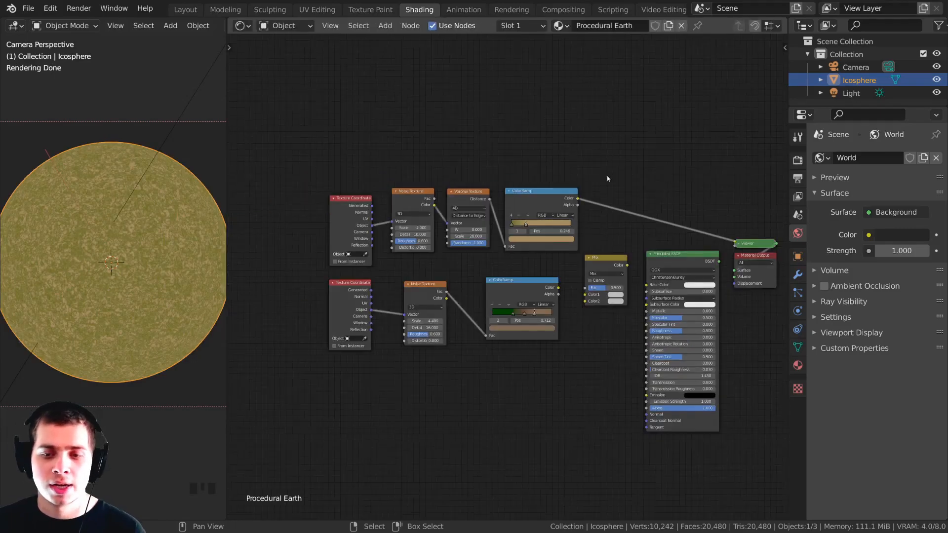
# Move both texture chains and the Mix node together, widening the gap before the Principled BSDF.
pyautogui.moveTo(615, 135); pyautogui.dragTo(279, 398)
pyautogui.press('g')
pyautogui.click(477, 299)
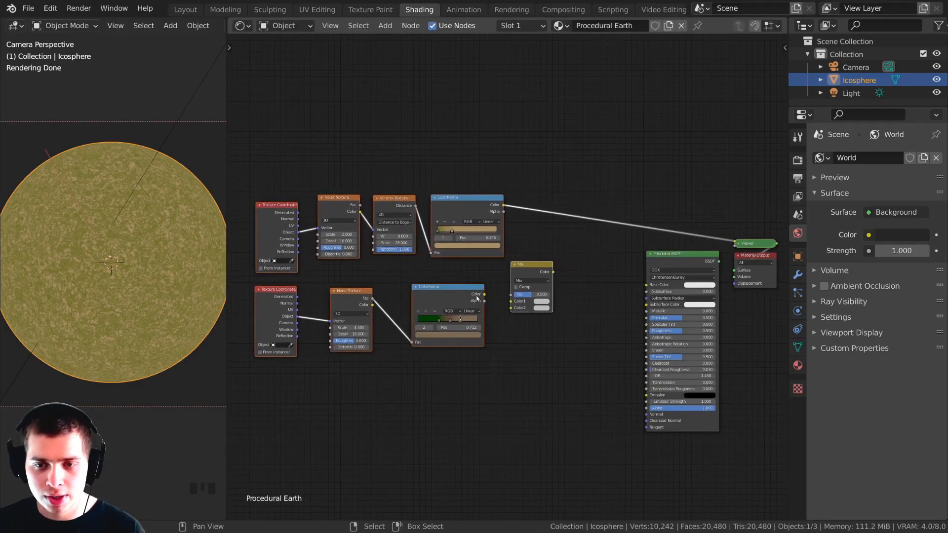
# Connect the lower ColorRamp to the Mix node's Color1 and the upper ColorRamp to Color2, and preview the mix on the sphere.
pyautogui.scroll(2, 459, 147)
pyautogui.click(459, 147)
pyautogui.moveTo(458, 151); pyautogui.dragTo(497, 329)
pyautogui.click(528, 264)
pyautogui.moveTo(527, 265); pyautogui.dragTo(537, 243)
pyautogui.moveTo(419, 310); pyautogui.dragTo(507, 297)
pyautogui.keyDown('ctrl'); pyautogui.keyDown('shift'); pyautogui.click(517, 253); pyautogui.keyUp('shift'); pyautogui.keyUp('ctrl')
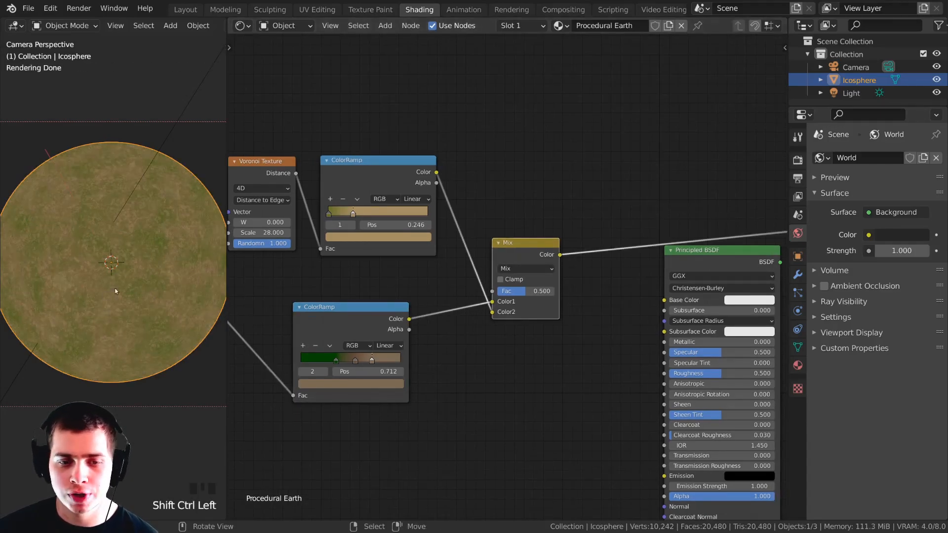
# Set the Mix node's Fac to 0.35 and inspect the blended land colours up close on the sphere.
pyautogui.scroll(6, 104, 295)
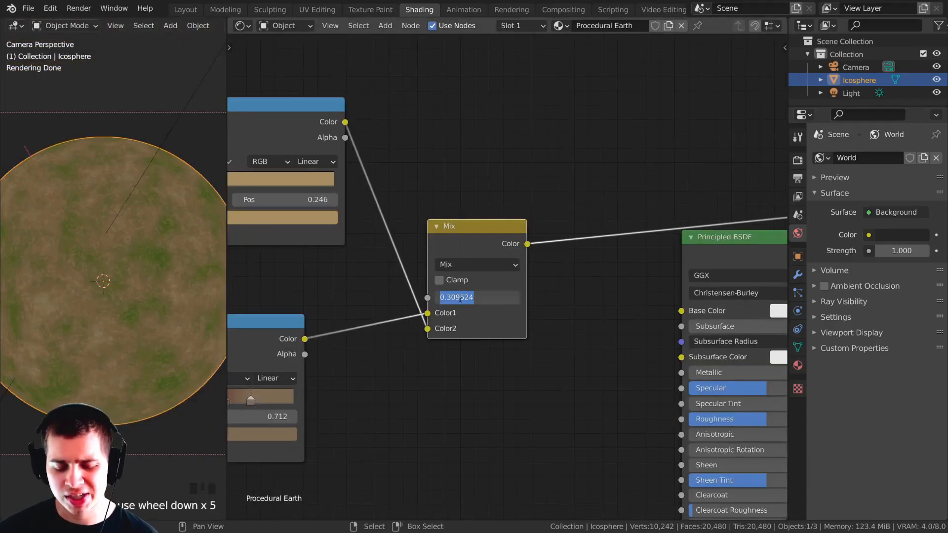
pyautogui.write('.35')
pyautogui.press('Return')
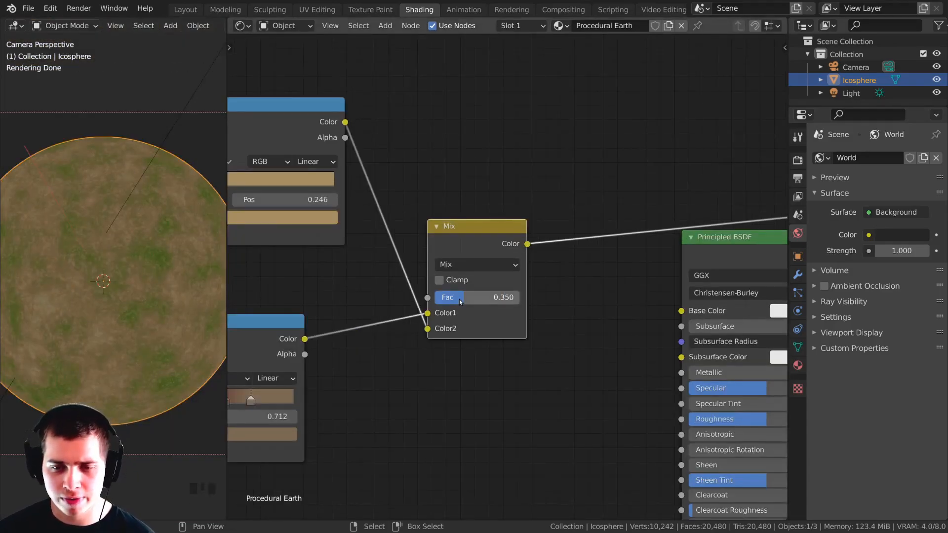
pyautogui.moveTo(494, 297); pyautogui.dragTo(506, 297)
pyautogui.rightClick(512, 297)
pyautogui.scroll(5, 271, 309)
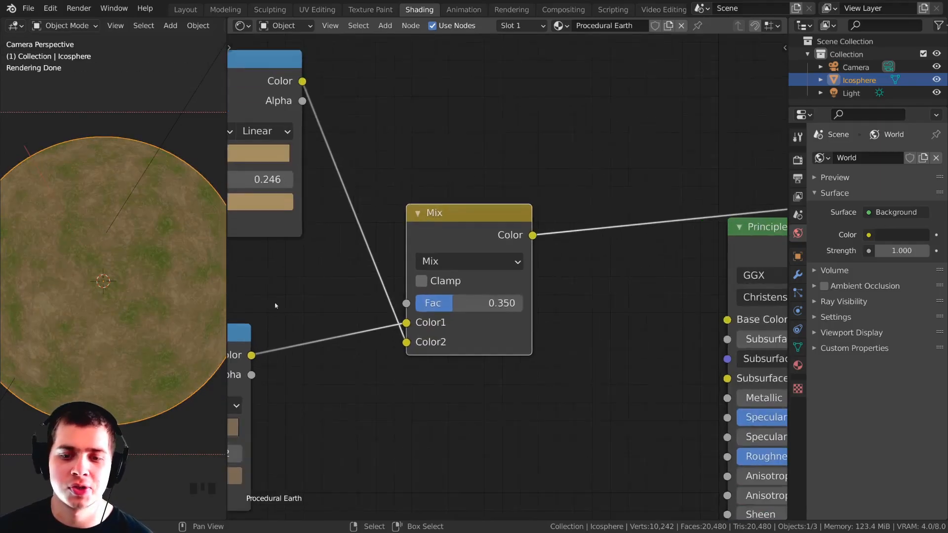
pyautogui.moveTo(360, 289); pyautogui.dragTo(367, 294, button='middle')
pyautogui.scroll(4, 83, 236)
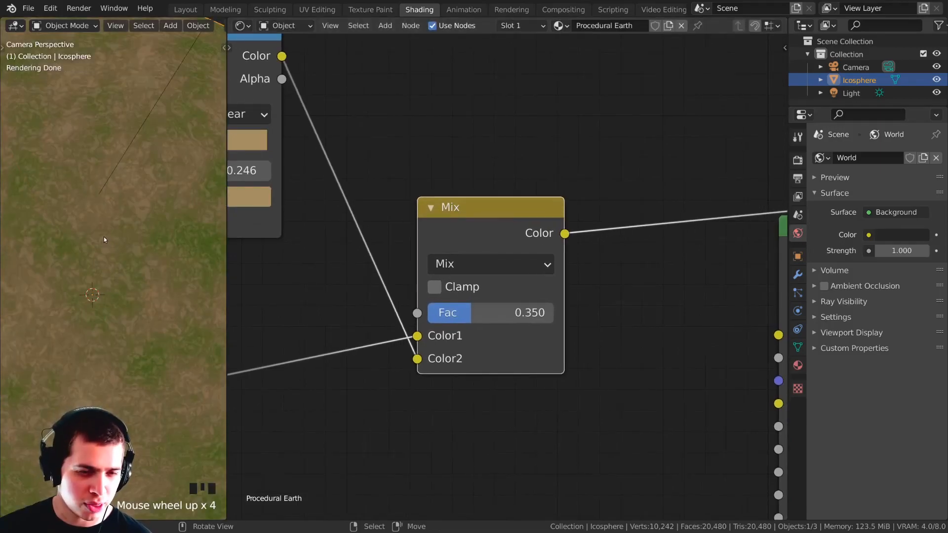
pyautogui.scroll(4, 124, 242)
pyautogui.scroll(3, 123, 249)
pyautogui.scroll(4, 118, 277)
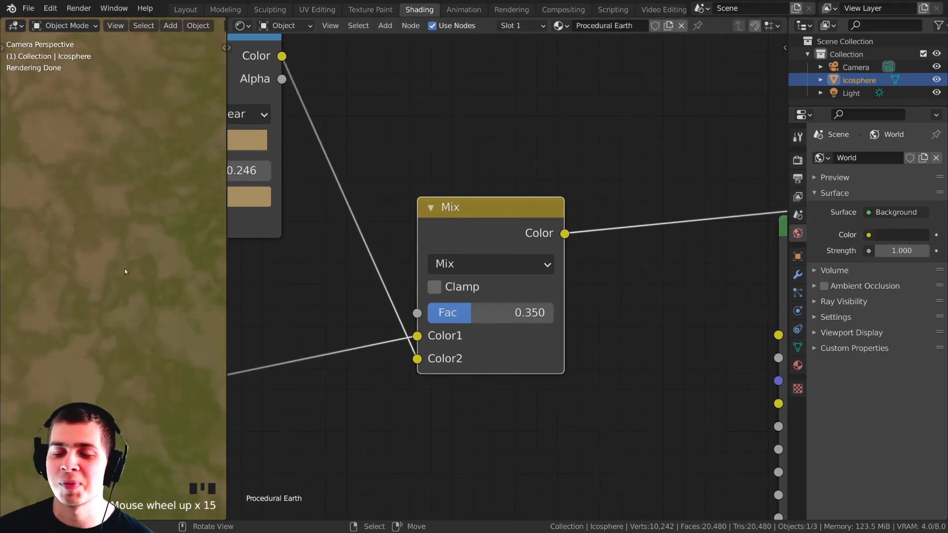
# Shift the Mix node and both texture chains lower and further away from the Principled BSDF.
pyautogui.scroll(-15, 587, 263)
pyautogui.press('b')
pyautogui.moveTo(583, 142); pyautogui.dragTo(247, 385)
pyautogui.press('g')
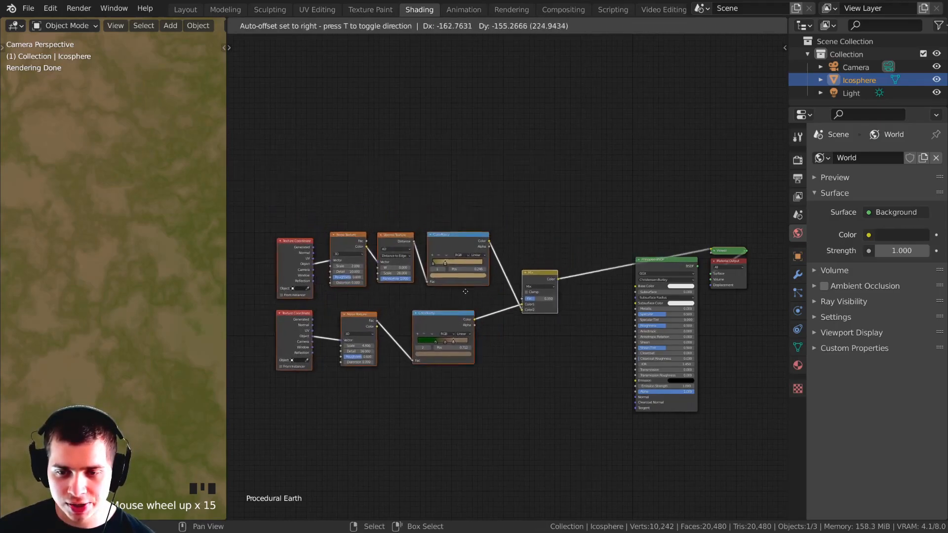
pyautogui.click(465, 311)
pyautogui.click(575, 304)
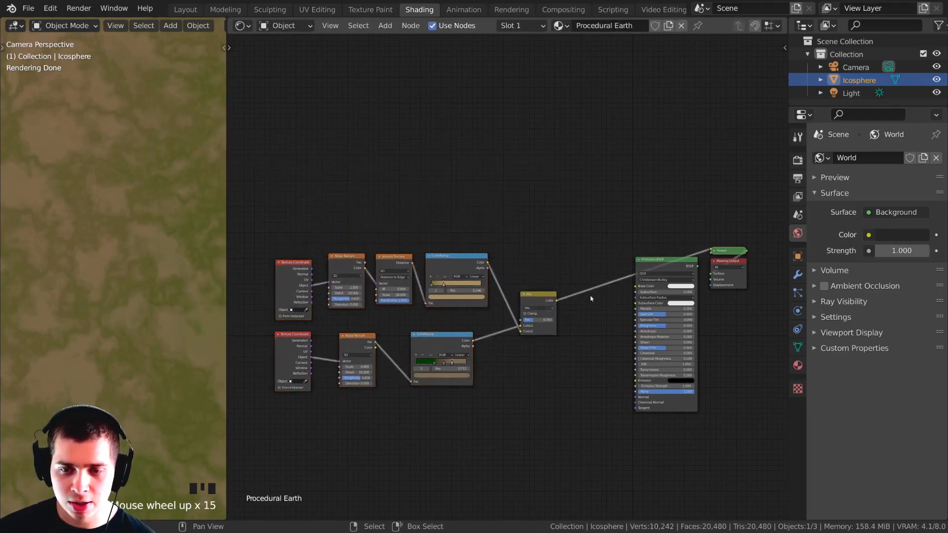
# Connect the Mix node's Color output to the Principled BSDF's Base Color and preview the shaded material on the sphere.
pyautogui.moveTo(530, 295); pyautogui.dragTo(511, 295, button='middle')
pyautogui.scroll(3, 510, 294)
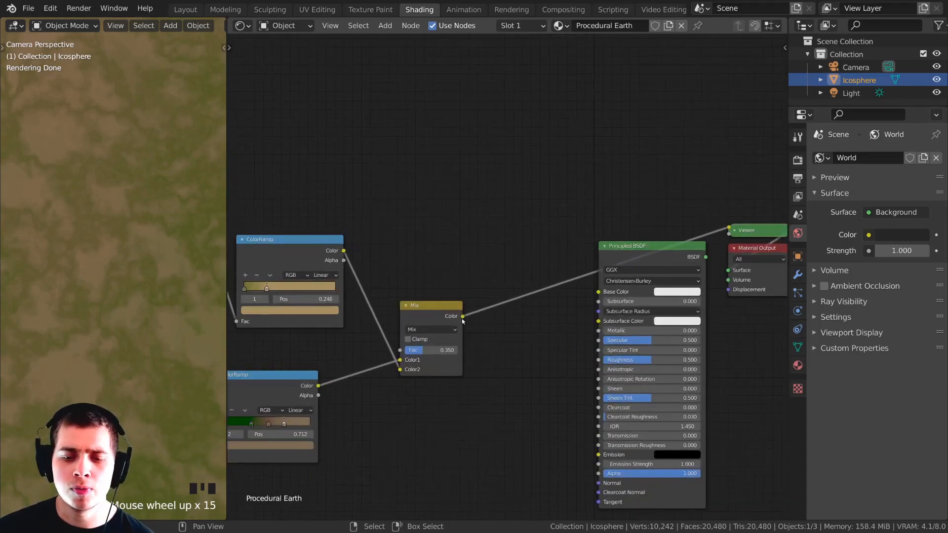
pyautogui.moveTo(462, 316); pyautogui.dragTo(599, 291)
pyautogui.keyDown('ctrl'); pyautogui.keyDown('shift'); pyautogui.click(600, 249); pyautogui.keyUp('shift'); pyautogui.keyUp('ctrl')
pyautogui.scroll(-1, 181, 185)
pyautogui.scroll(-15, 180, 185)
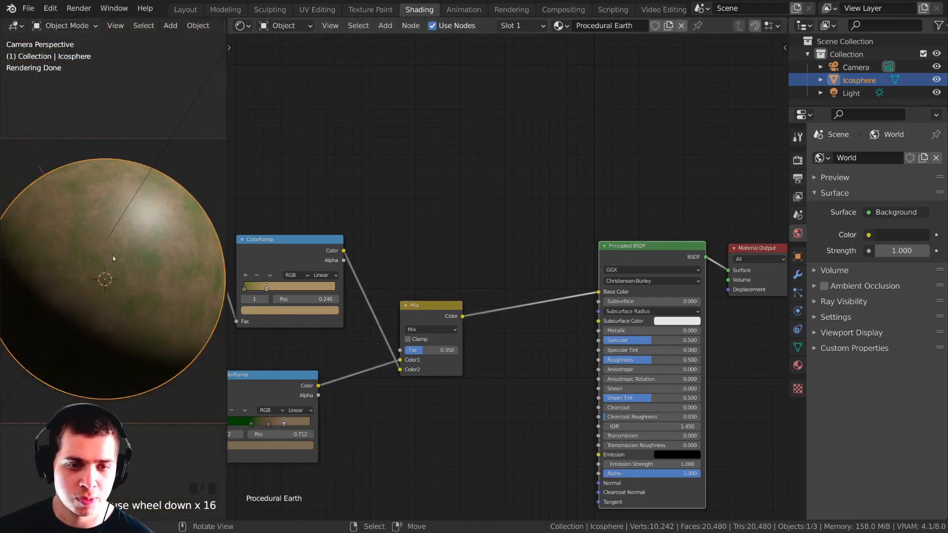
pyautogui.keyDown('shift'); pyautogui.moveTo(108, 251); pyautogui.dragTo(167, 274, button='middle'); pyautogui.keyUp('shift')
pyautogui.keyDown('shift'); pyautogui.moveTo(159, 226); pyautogui.dragTo(136, 213, button='middle'); pyautogui.keyUp('shift')
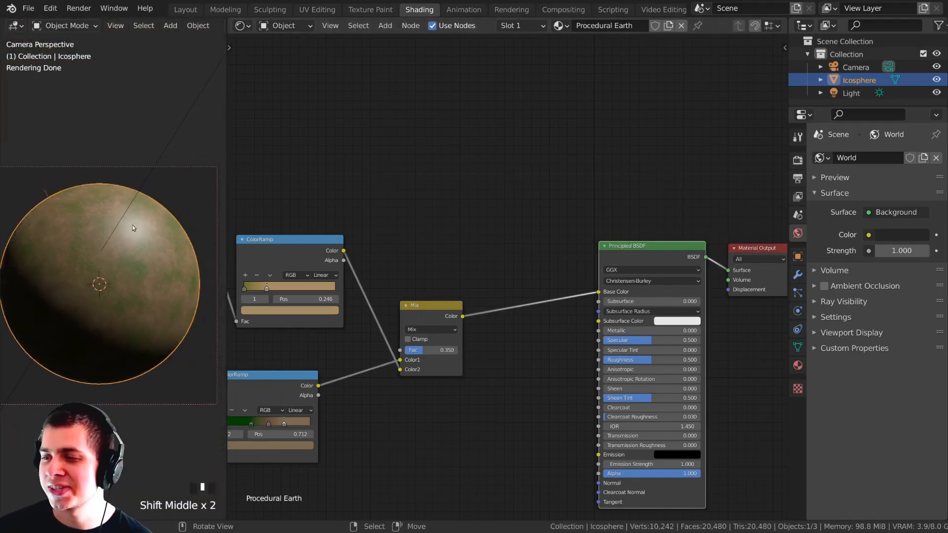
# Save the project in the tutorial folder as "Procedural Earth Tutorial.blend".
pyautogui.scroll(2, 127, 312)
pyautogui.scroll(-6, 375, 208)
pyautogui.moveTo(370, 197); pyautogui.dragTo(490, 168, button='middle')
pyautogui.click(490, 169)
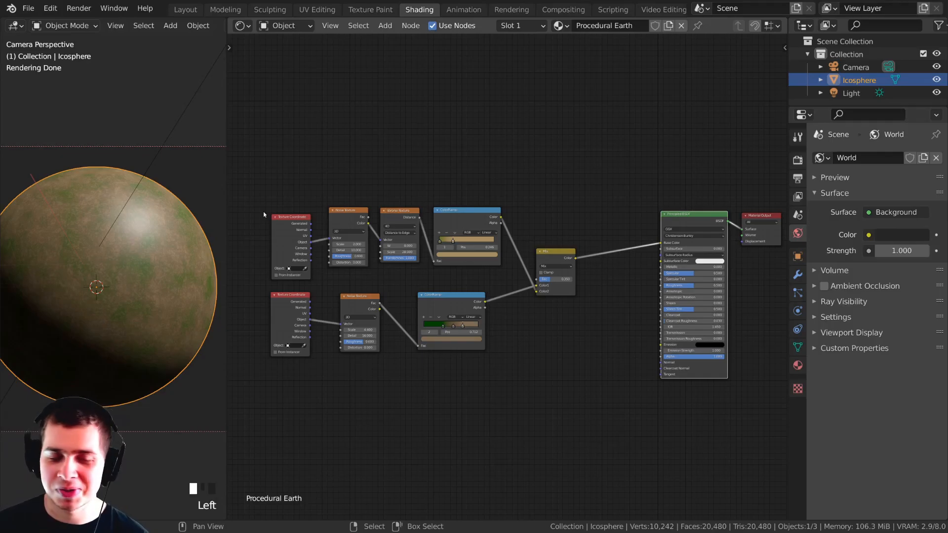
pyautogui.click(23, 12)
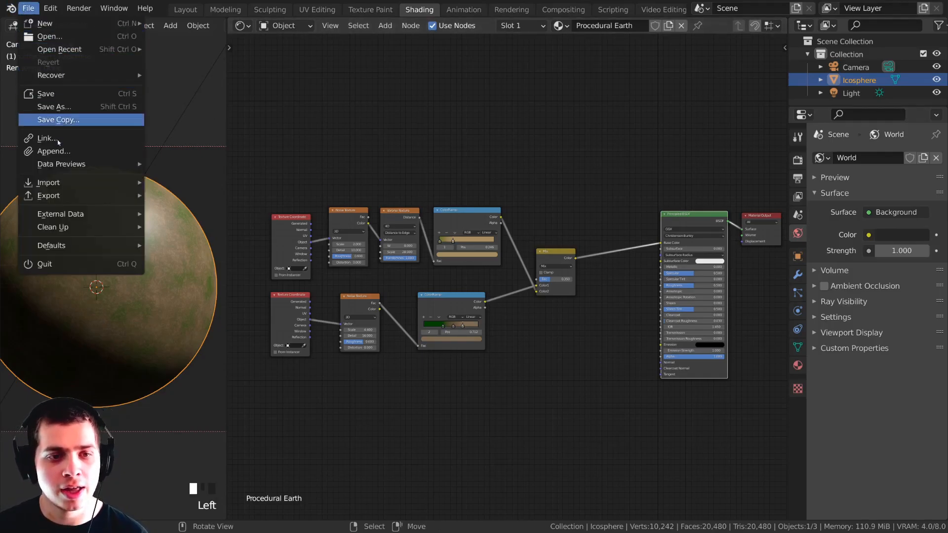
pyautogui.click(98, 109)
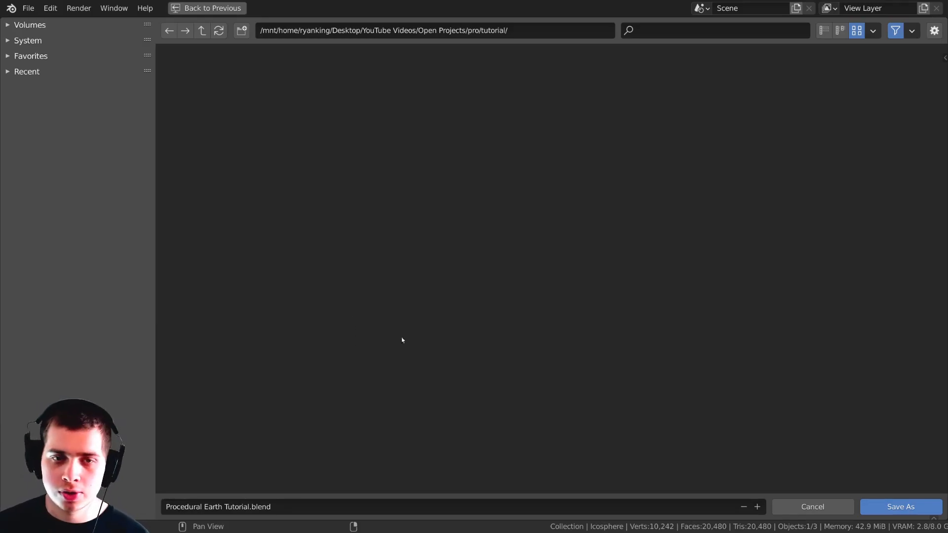
pyautogui.click(899, 506)
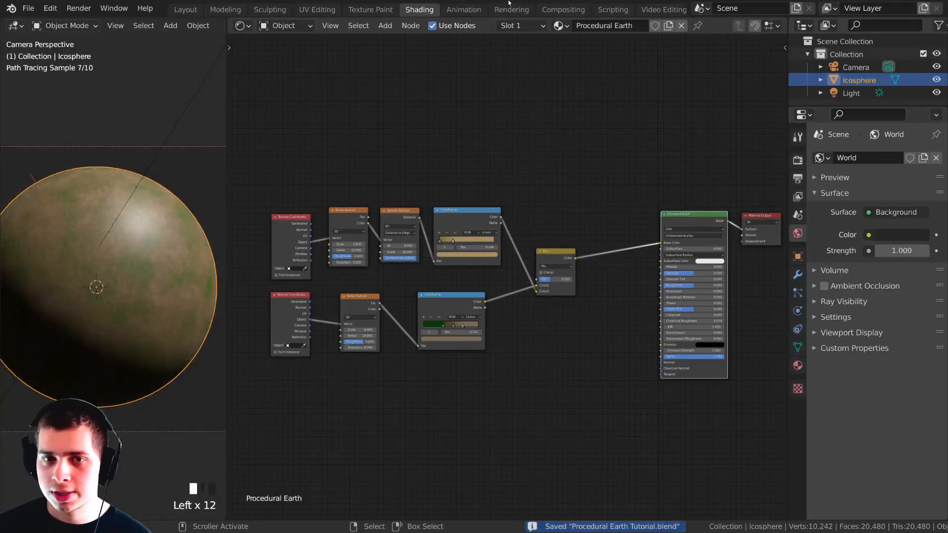
pyautogui.keyDown('shift'); pyautogui.moveTo(493, 395); pyautogui.dragTo(525, 390, button='middle'); pyautogui.keyUp('shift')
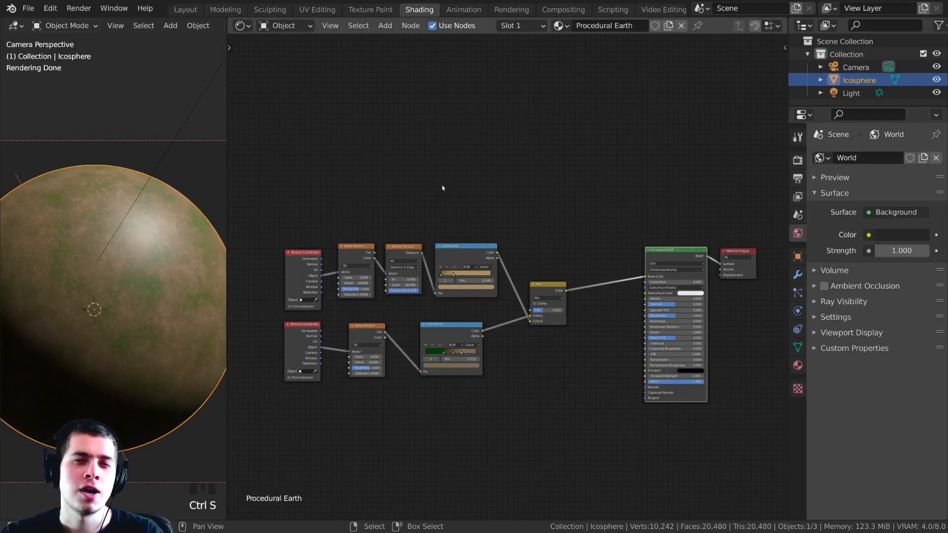
pyautogui.scroll(1, 484, 210)
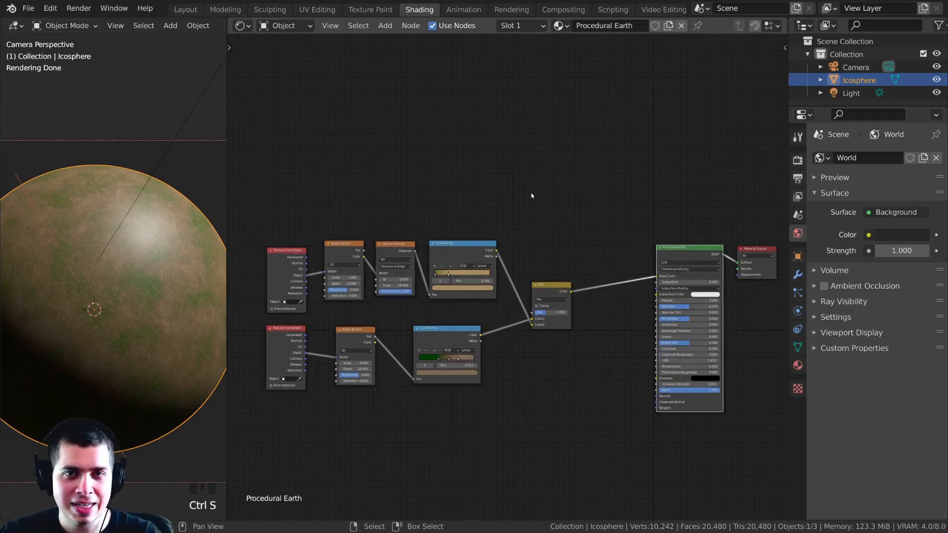
pyautogui.scroll(-6, 562, 212)
pyautogui.moveTo(498, 215); pyautogui.dragTo(512, 258, button='middle')
pyautogui.scroll(1, 518, 262)
pyautogui.scroll(3, 519, 255)
pyautogui.moveTo(522, 224); pyautogui.dragTo(453, 153, button='middle')
pyautogui.moveTo(547, 215); pyautogui.dragTo(633, 216, button='middle')
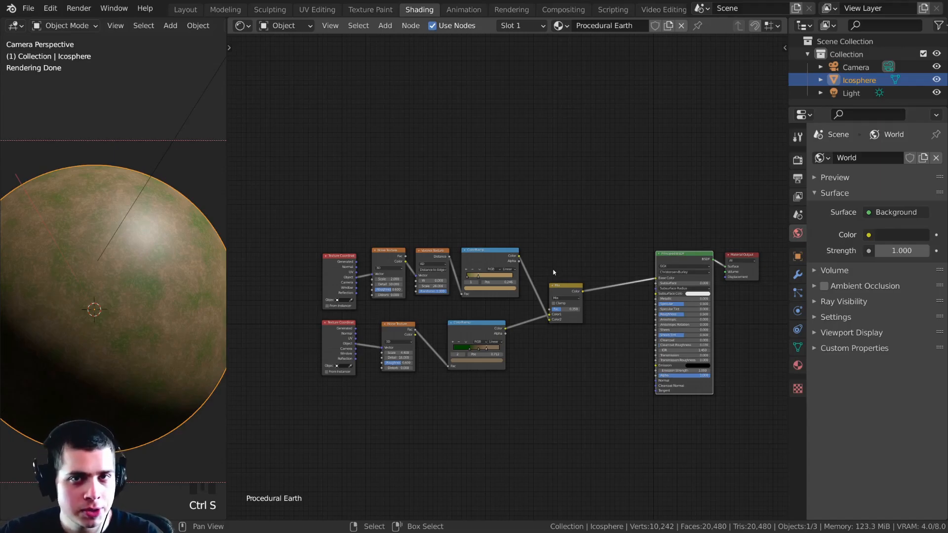
# Add a Frame node and place it in the empty space above the upper texture chain.
pyautogui.scroll(1, 540, 178)
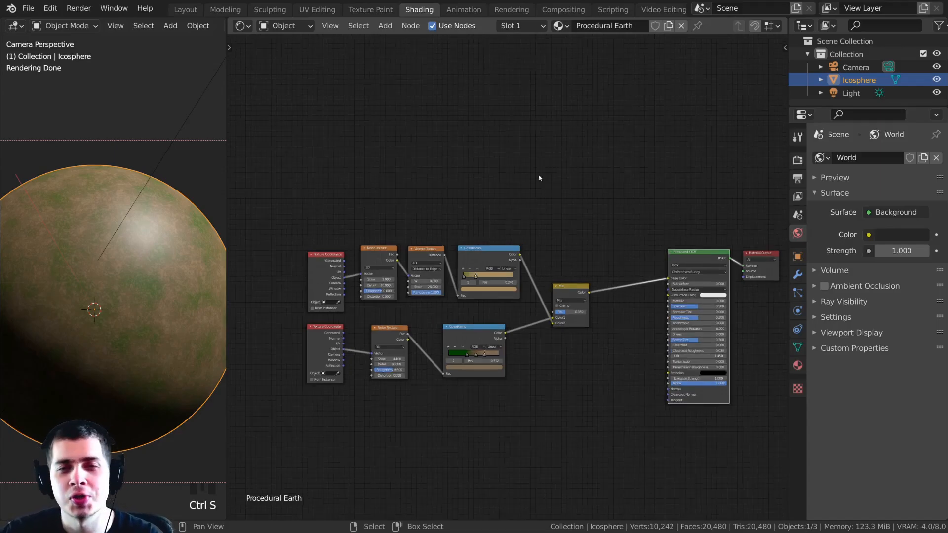
pyautogui.hotkey('shift', 'a')
pyautogui.click(476, 163)
pyautogui.write('fram')
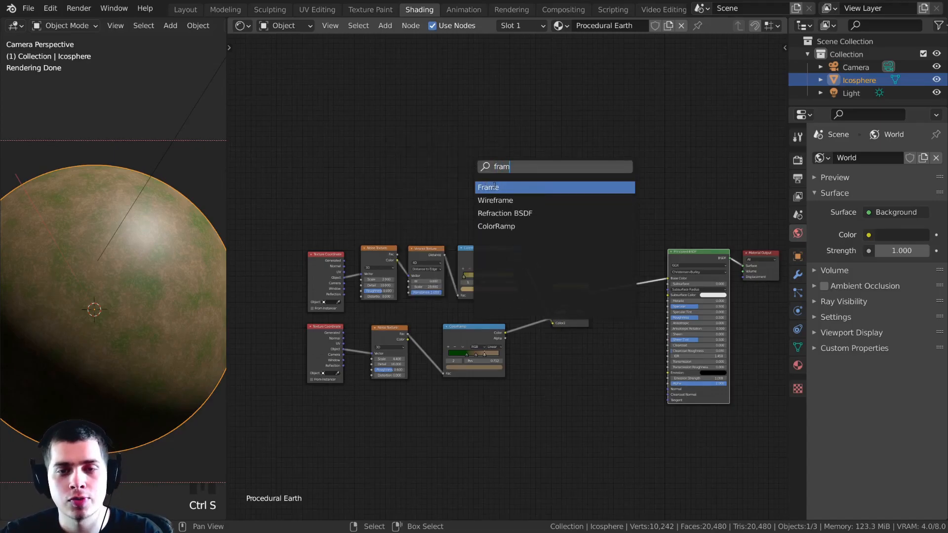
pyautogui.click(494, 186)
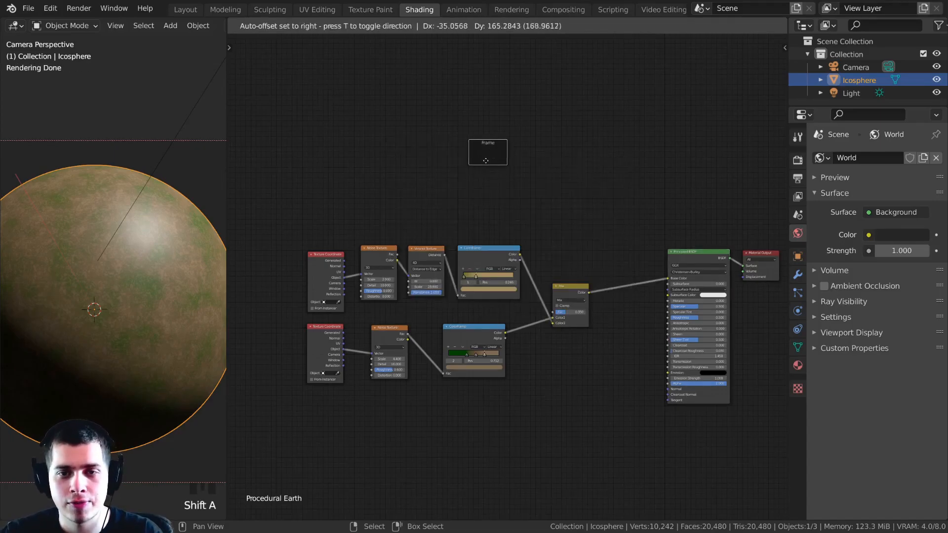
pyautogui.click(469, 211)
pyautogui.scroll(-1, 462, 251)
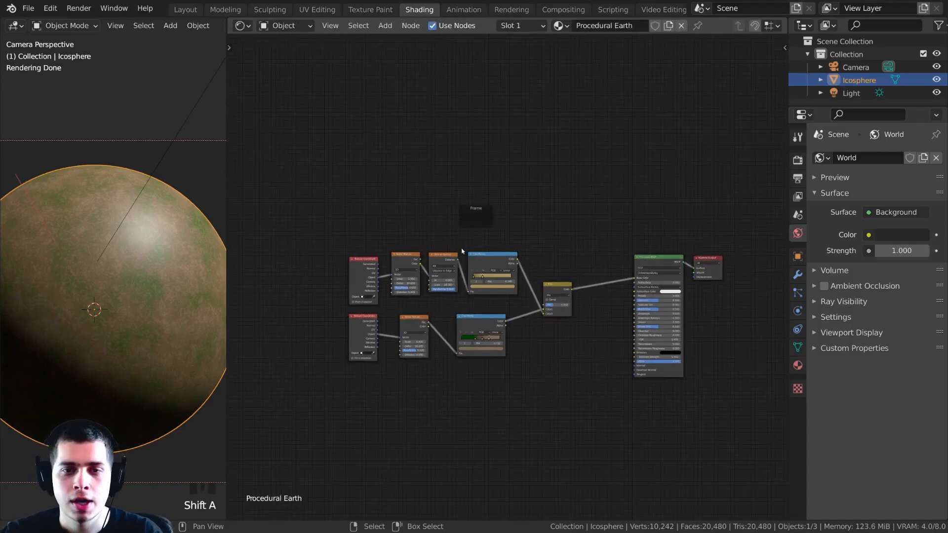
# Place both texture chains, the Mix node and the Principled BSDF inside the frame, and move the Material Output further away.
pyautogui.press('b')
pyautogui.moveTo(307, 249); pyautogui.dragTo(689, 454)
pyautogui.moveTo(483, 261); pyautogui.dragTo(457, 253)
pyautogui.moveTo(514, 243)
pyautogui.mouseDown()
pyautogui.moveTo(506, 202)
pyautogui.moveTo(510, 253)
pyautogui.mouseUp()
pyautogui.moveTo(712, 260); pyautogui.dragTo(737, 264)
pyautogui.scroll(2, 614, 253)
pyautogui.scroll(1, 613, 252)
pyautogui.moveTo(613, 253); pyautogui.dragTo(568, 261, button='middle')
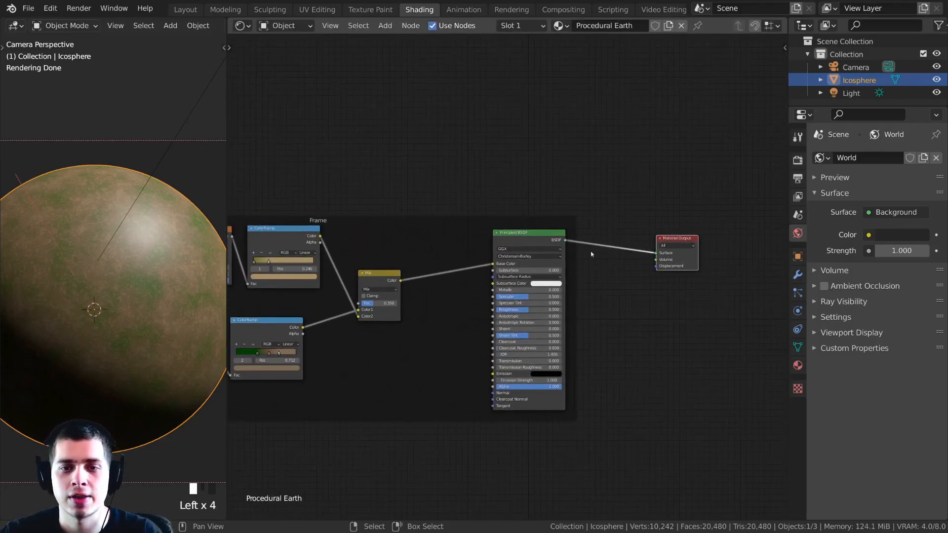
# Undo the last node moves, shift the Material Output closer to the frame, and detach it from the frame.
pyautogui.hotkey('ctrl', 'z')
pyautogui.hotkey('ctrl', 'z')
pyautogui.hotkey('ctrl', 'z')
pyautogui.moveTo(684, 240); pyautogui.dragTo(649, 235)
pyautogui.hotkey('alt', 'p')
pyautogui.moveTo(390, 244); pyautogui.dragTo(491, 263, button='middle')
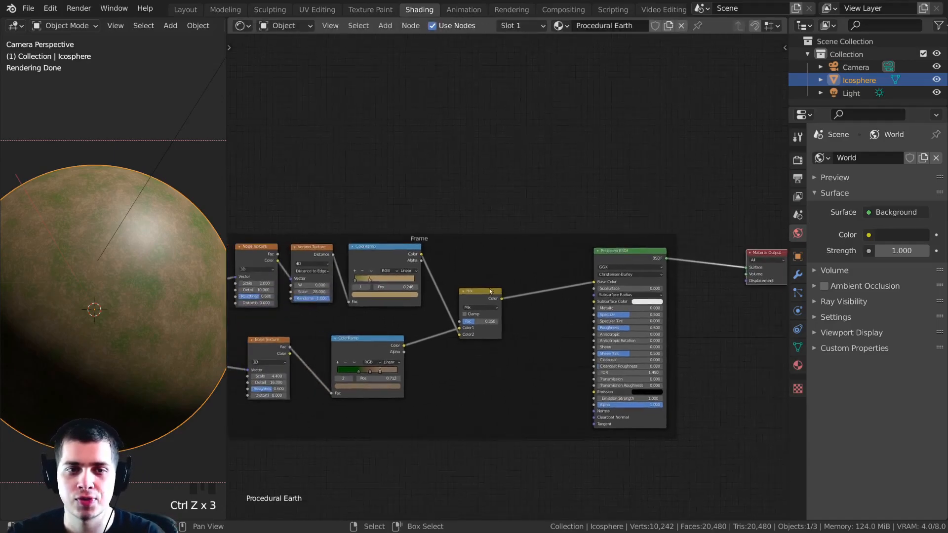
# Reposition the frame with its contained nodes slightly and adjust the Material Output node beside it.
pyautogui.scroll(-3, 491, 263)
pyautogui.moveTo(491, 262); pyautogui.dragTo(494, 251)
pyautogui.moveTo(714, 258); pyautogui.dragTo(689, 253)
pyautogui.moveTo(472, 257); pyautogui.dragTo(534, 243, button='middle')
pyautogui.scroll(8, 492, 268)
pyautogui.scroll(-3, 521, 260)
pyautogui.scroll(1, 514, 232)
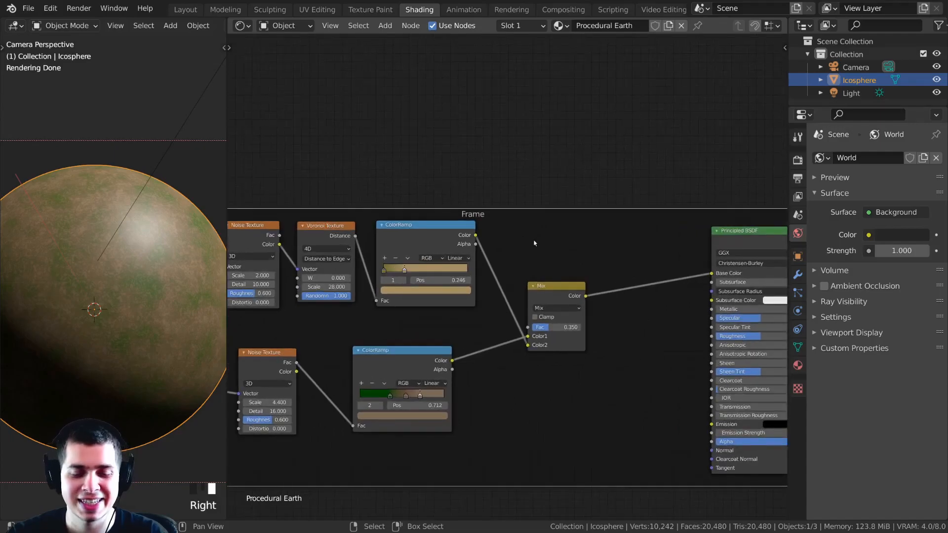
# Set both the name and the label of the selected frame to "Land Material".
pyautogui.press('n')
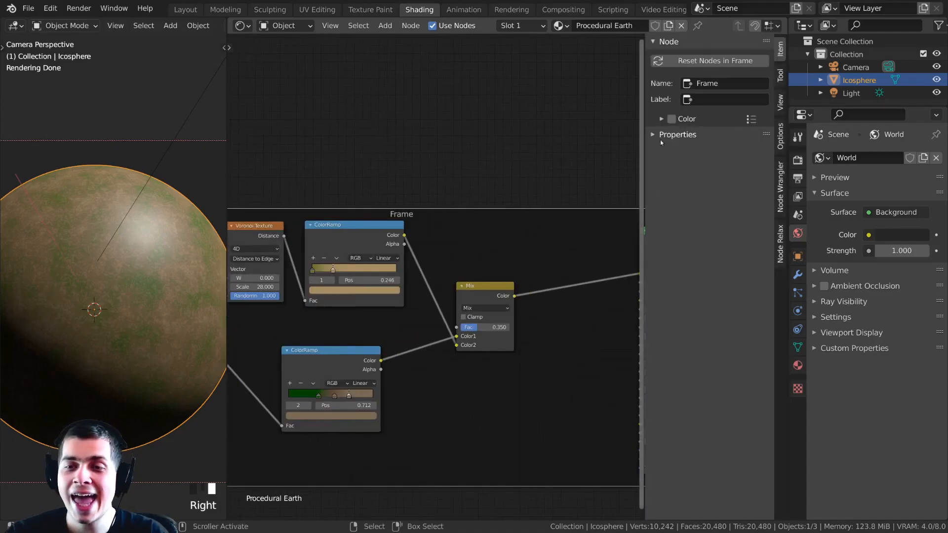
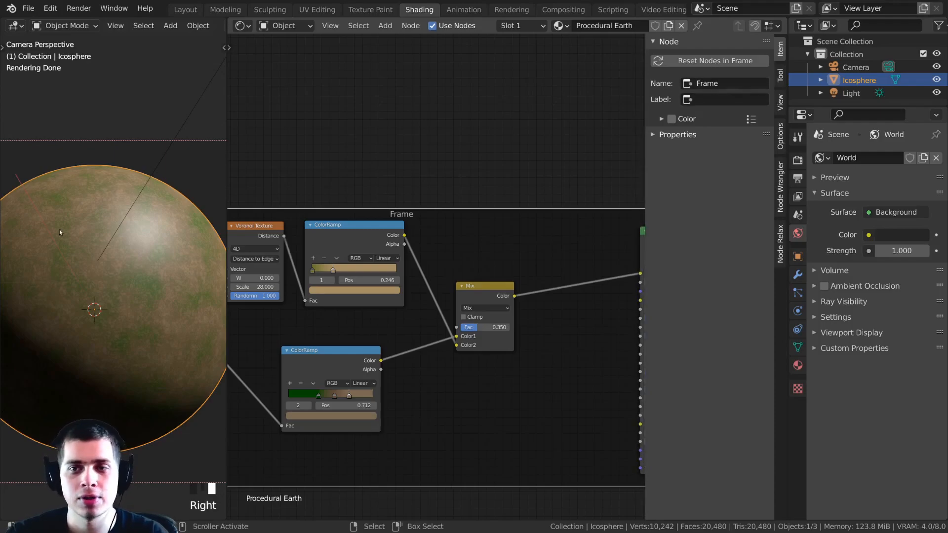
pyautogui.click(703, 84)
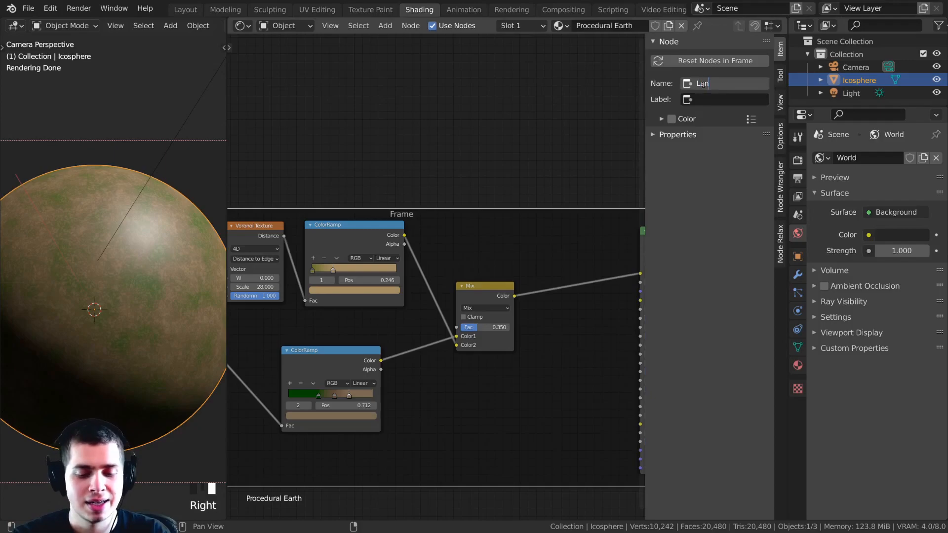
pyautogui.write('Land Material')
pyautogui.press('Return')
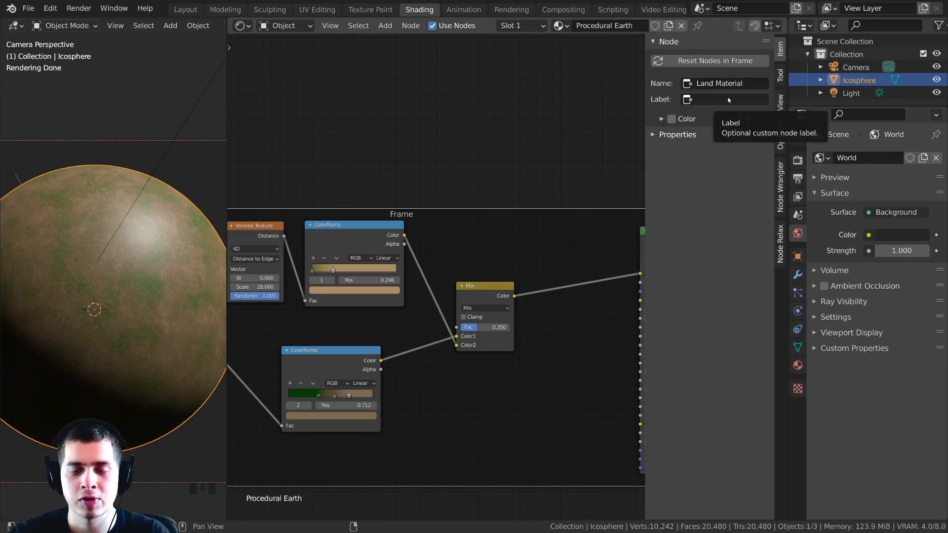
pyautogui.write('Land Material')
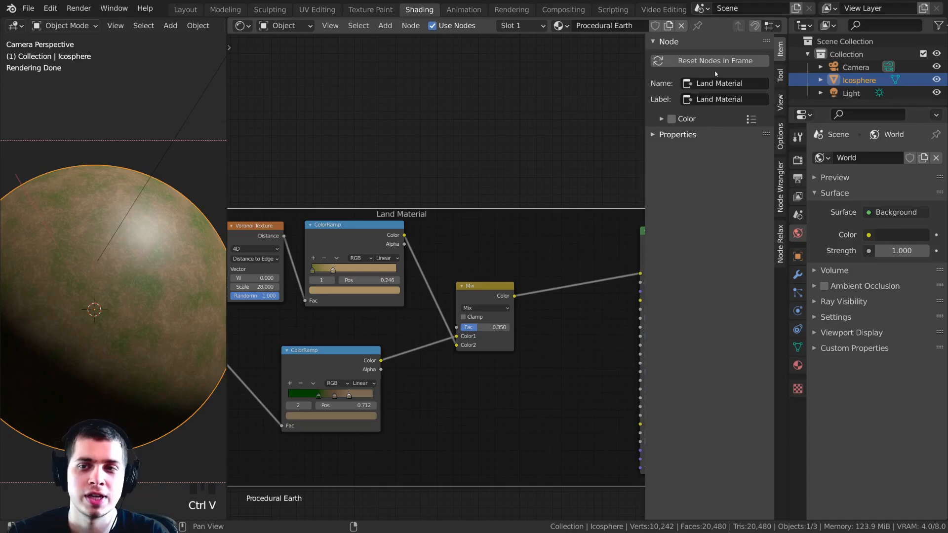
pyautogui.moveTo(419, 221); pyautogui.dragTo(421, 211, button='middle')
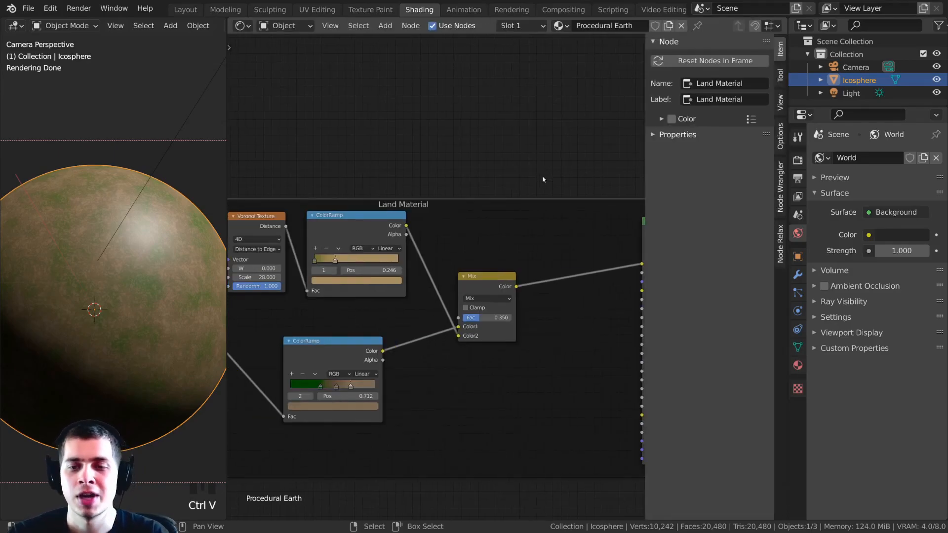
pyautogui.press('n')
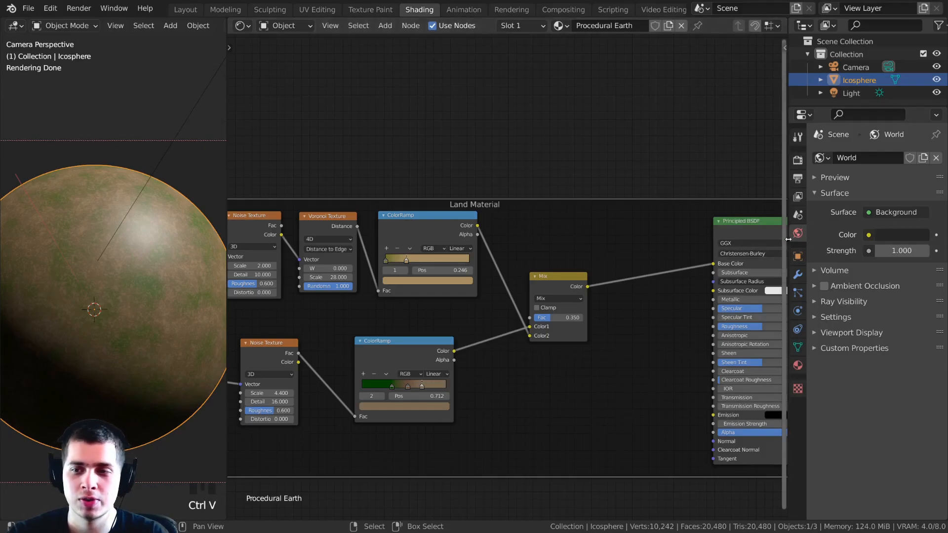
# Widen the node editor and the 3D viewport, and shift the Principled BSDF slightly away from the Mix node.
pyautogui.moveTo(787, 239); pyautogui.dragTo(814, 239)
pyautogui.scroll(-4, 518, 321)
pyautogui.keyDown('shift'); pyautogui.moveTo(108, 195); pyautogui.dragTo(124, 176, button='middle'); pyautogui.keyUp('shift')
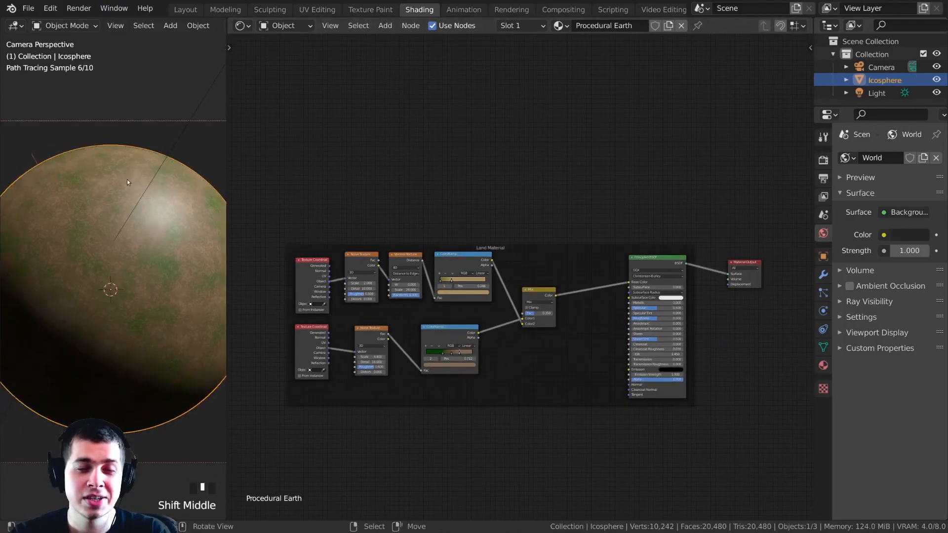
pyautogui.scroll(1, 124, 176)
pyautogui.moveTo(228, 226); pyautogui.dragTo(267, 230)
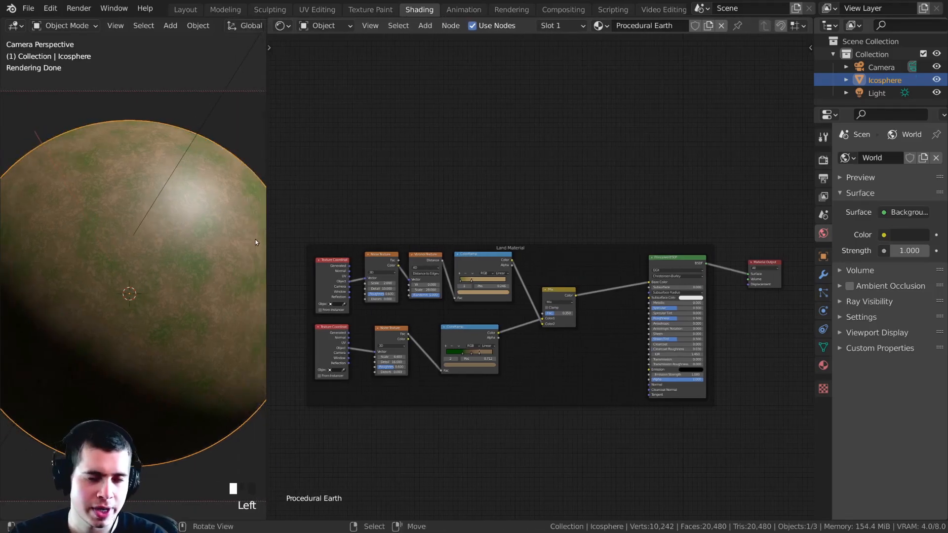
pyautogui.keyDown('shift'); pyautogui.moveTo(209, 232); pyautogui.dragTo(188, 223, button='middle'); pyautogui.keyUp('shift')
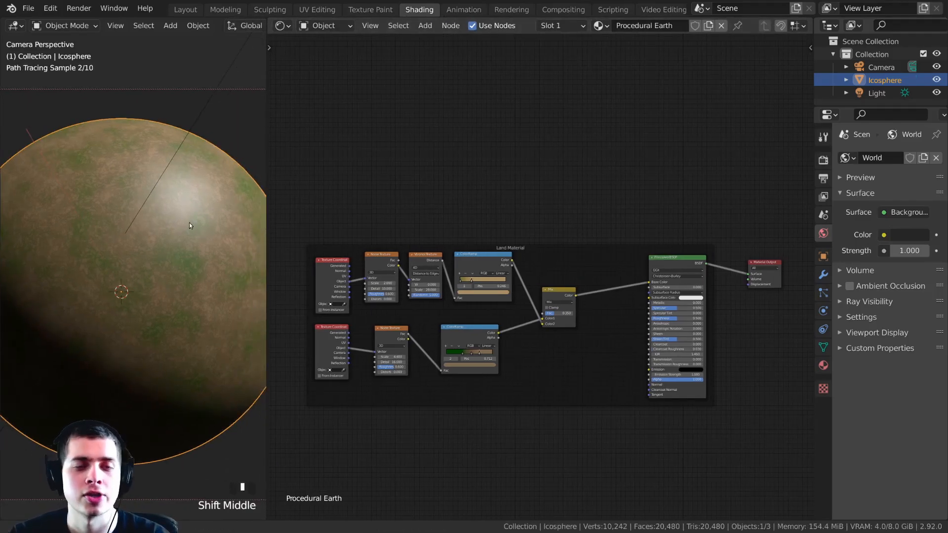
pyautogui.keyDown('shift'); pyautogui.moveTo(482, 142); pyautogui.dragTo(483, 147, button='middle'); pyautogui.keyUp('shift')
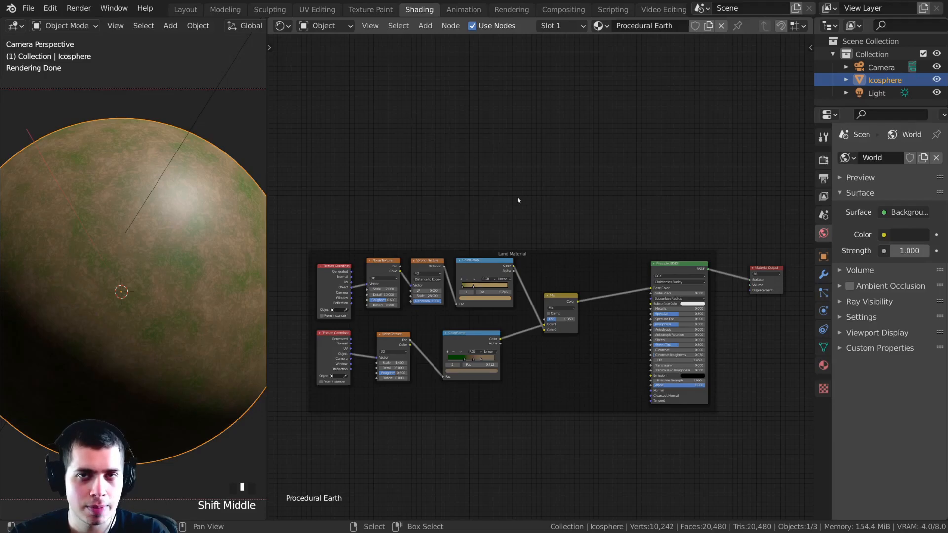
pyautogui.moveTo(657, 263); pyautogui.dragTo(669, 261)
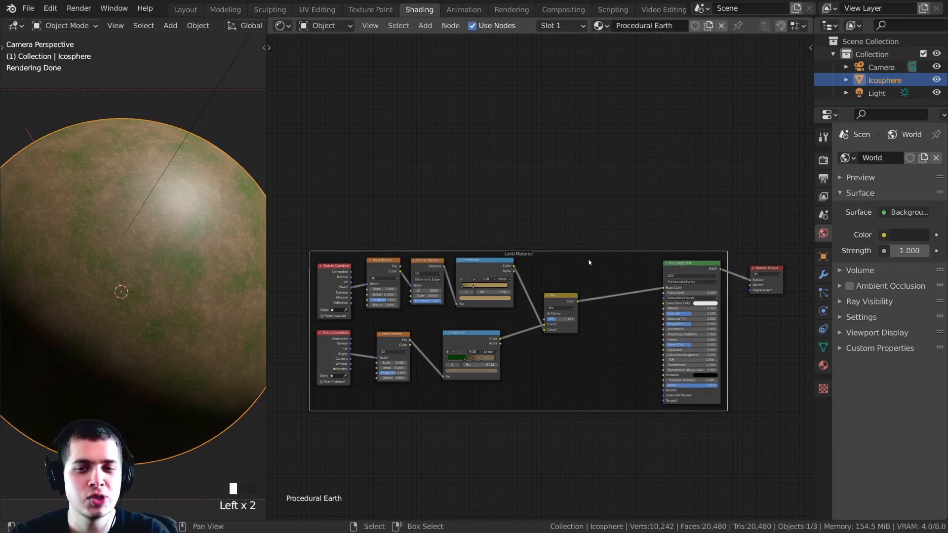
# Add a Noise Texture node in the empty space above the Land Material frame.
pyautogui.scroll(1, 524, 279)
pyautogui.hotkey('shift', 'a')
pyautogui.click(405, 143)
pyautogui.write('no')
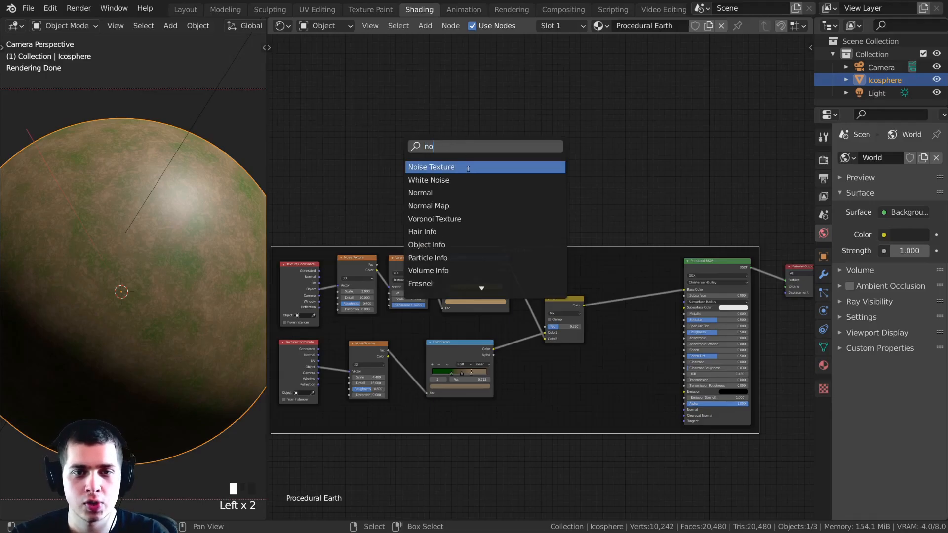
pyautogui.click(468, 169)
pyautogui.click(416, 154)
pyautogui.scroll(4, 444, 219)
pyautogui.moveTo(429, 200); pyautogui.dragTo(406, 195)
pyautogui.moveTo(406, 194); pyautogui.dragTo(525, 190, button='middle')
pyautogui.scroll(-1, 528, 200)
# Give the new Noise Texture a Texture Coordinate node, remove the Mapping node, and connect the Object output to its Vector input.
pyautogui.hotkey('ctrl', 't')
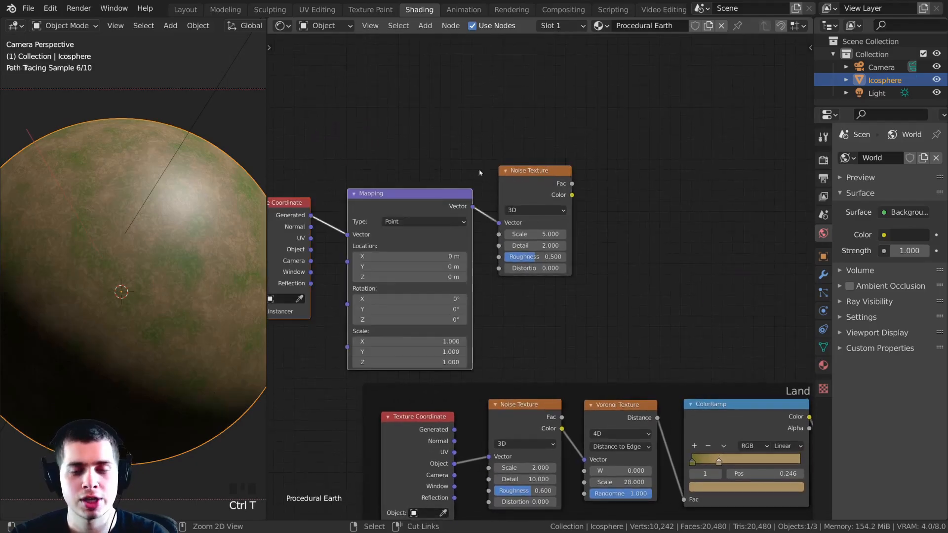
pyautogui.scroll(-5, 401, 209)
pyautogui.moveTo(402, 209); pyautogui.dragTo(413, 214, button='middle')
pyautogui.scroll(4, 437, 229)
pyautogui.moveTo(409, 212); pyautogui.dragTo(403, 200)
pyautogui.hotkey('ctrl', 'x')
pyautogui.moveTo(310, 216); pyautogui.dragTo(514, 228)
pyautogui.moveTo(414, 194); pyautogui.dragTo(444, 197)
pyautogui.moveTo(515, 185); pyautogui.dragTo(509, 179, button='middle')
pyautogui.moveTo(508, 179)
pyautogui.mouseDown()
pyautogui.moveTo(493, 183)
pyautogui.moveTo(508, 178)
pyautogui.mouseUp()
pyautogui.scroll(5, 513, 198)
pyautogui.moveTo(523, 212); pyautogui.dragTo(476, 232, button='middle')
# Set the new Noise Texture's Scale to 3.8 and preview its Fac output on the sphere.
pyautogui.click(483, 228)
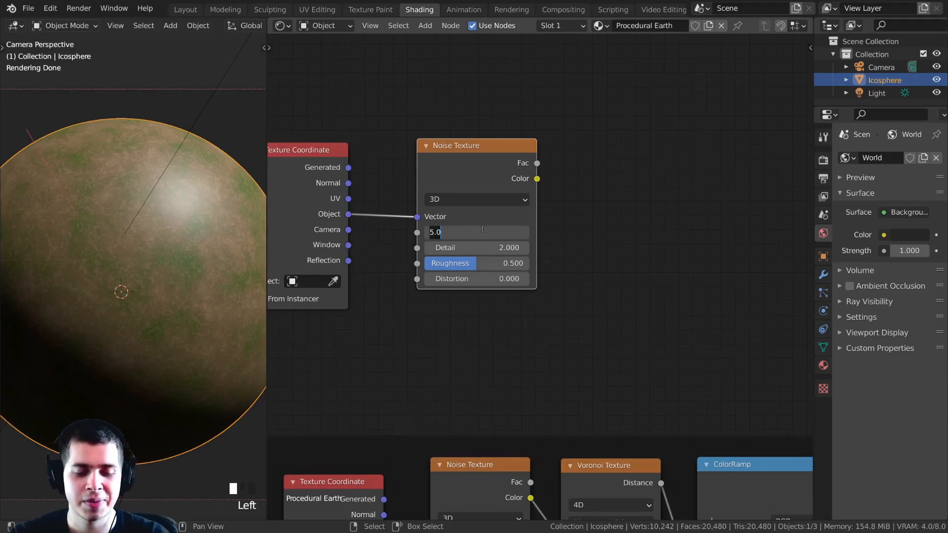
pyautogui.write('3.8')
pyautogui.press('Return')
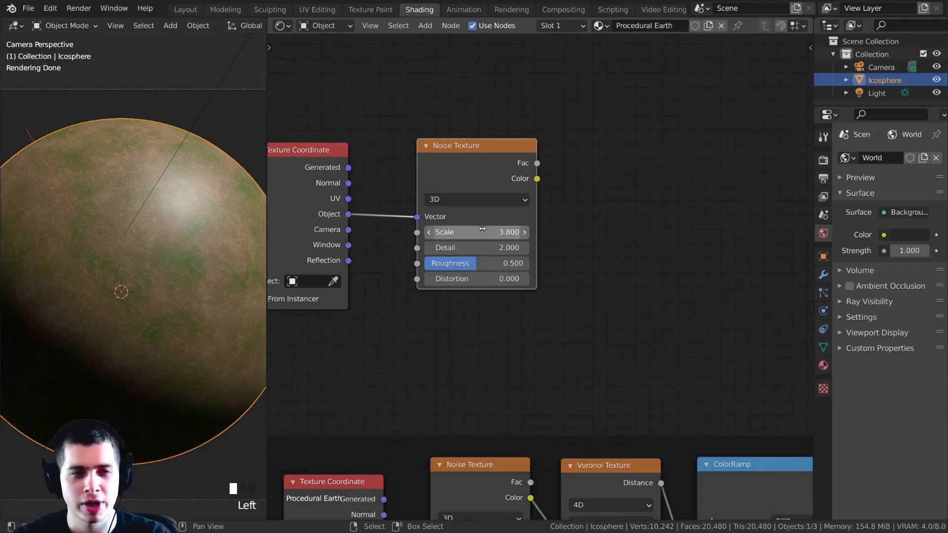
pyautogui.keyDown('ctrl'); pyautogui.keyDown('shift'); pyautogui.click(471, 167); pyautogui.keyUp('shift'); pyautogui.keyUp('ctrl')
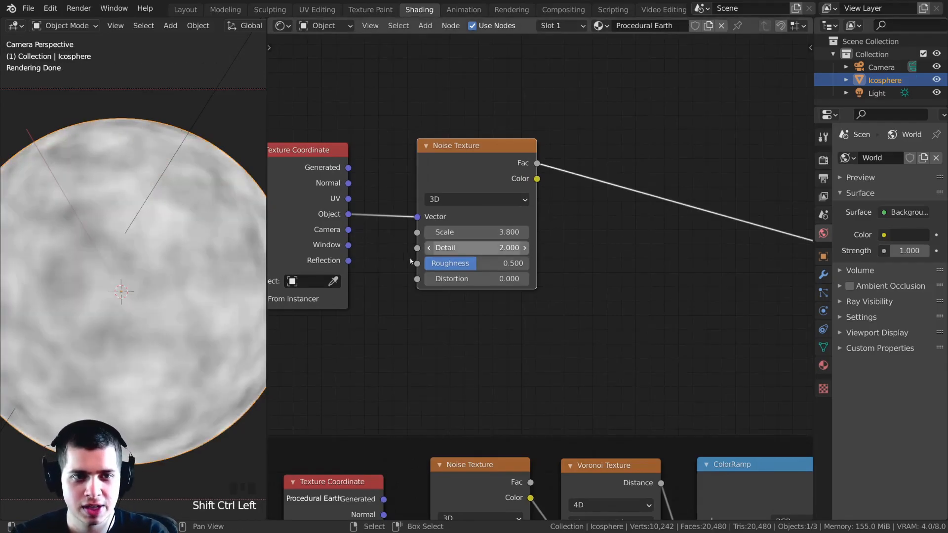
# Set the new Noise Texture's Roughness to 0.6 and its Detail to 4, and inspect the pattern up close.
pyautogui.moveTo(450, 260); pyautogui.dragTo(420, 269, button='middle')
pyautogui.click(429, 277)
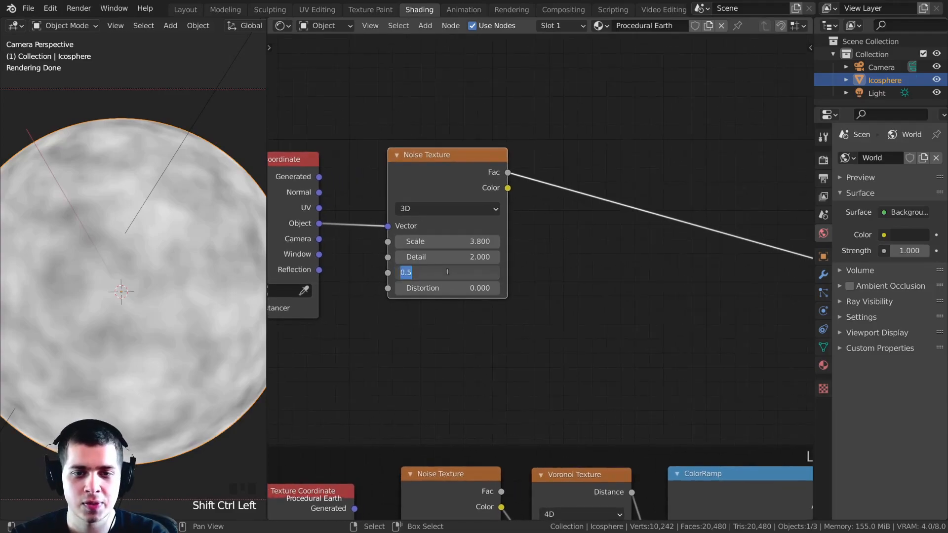
pyautogui.click(447, 272)
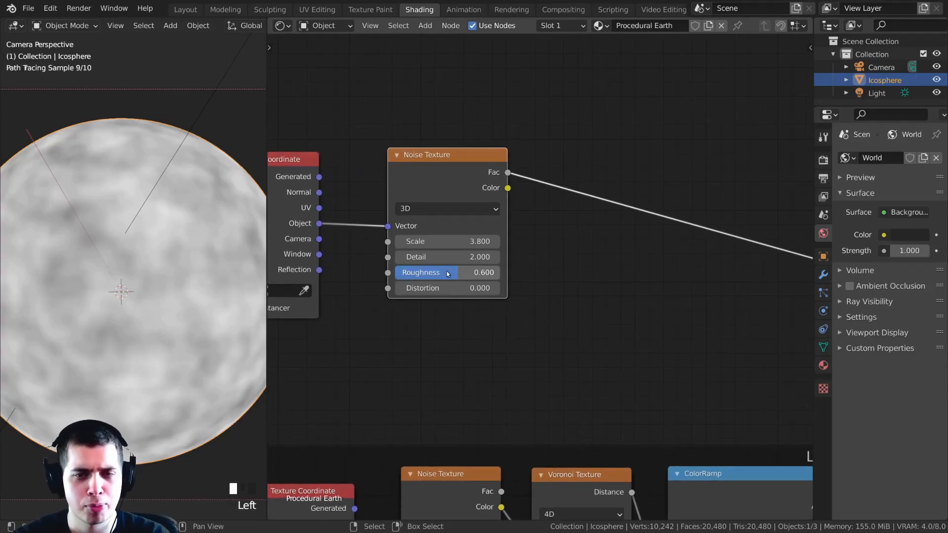
pyautogui.click(445, 258)
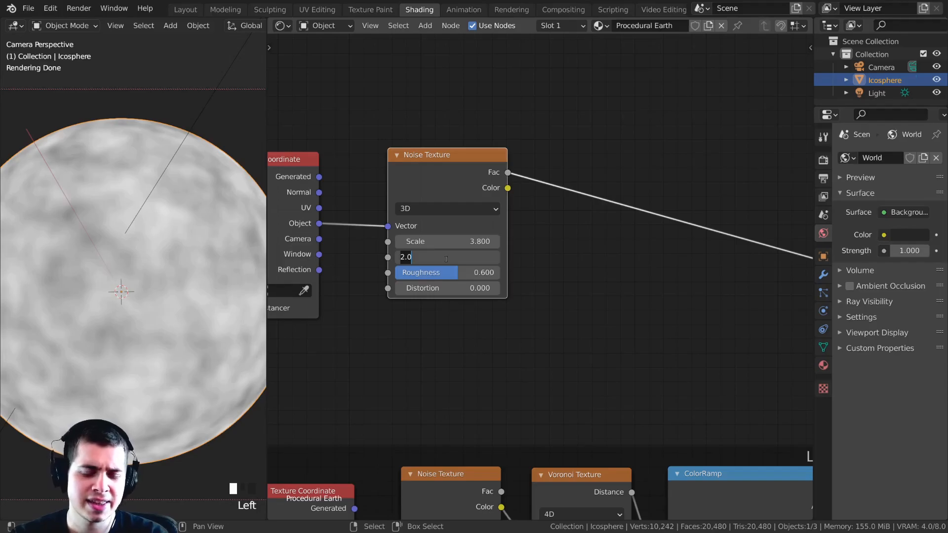
pyautogui.write('4')
pyautogui.click(445, 259)
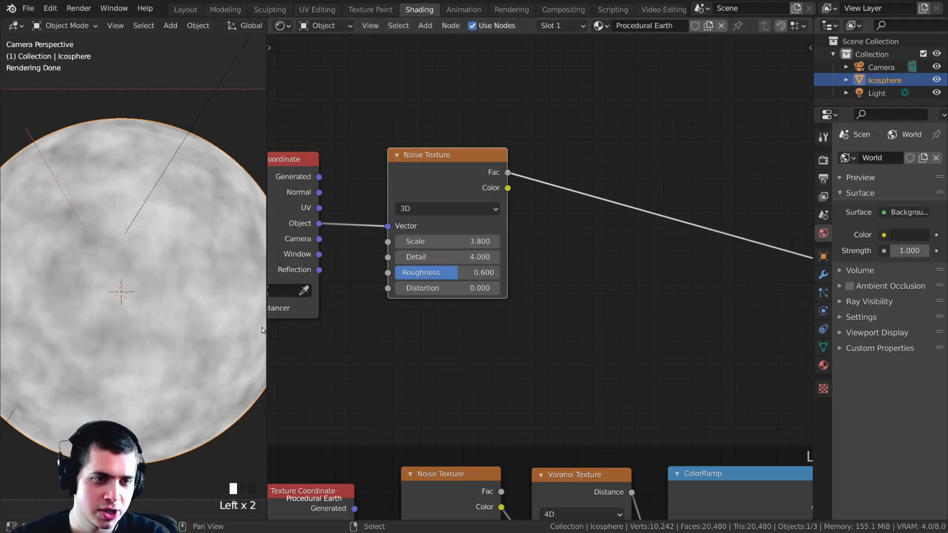
pyautogui.scroll(3, 204, 218)
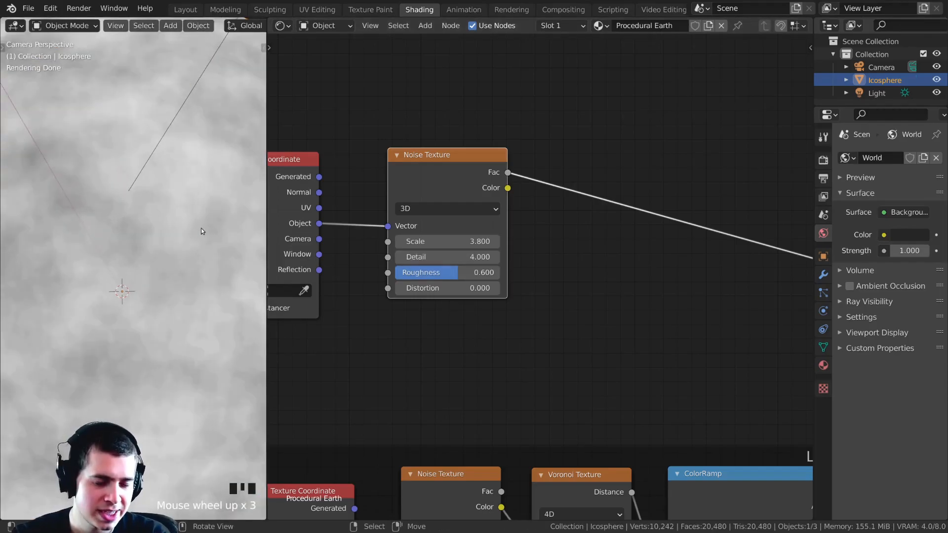
# Preview the Fac output of the Noise Texture above the Land Material frame on the sphere.
pyautogui.moveTo(427, 187); pyautogui.dragTo(426, 194)
pyautogui.moveTo(273, 189); pyautogui.dragTo(283, 191)
pyautogui.moveTo(471, 191); pyautogui.dragTo(474, 191)
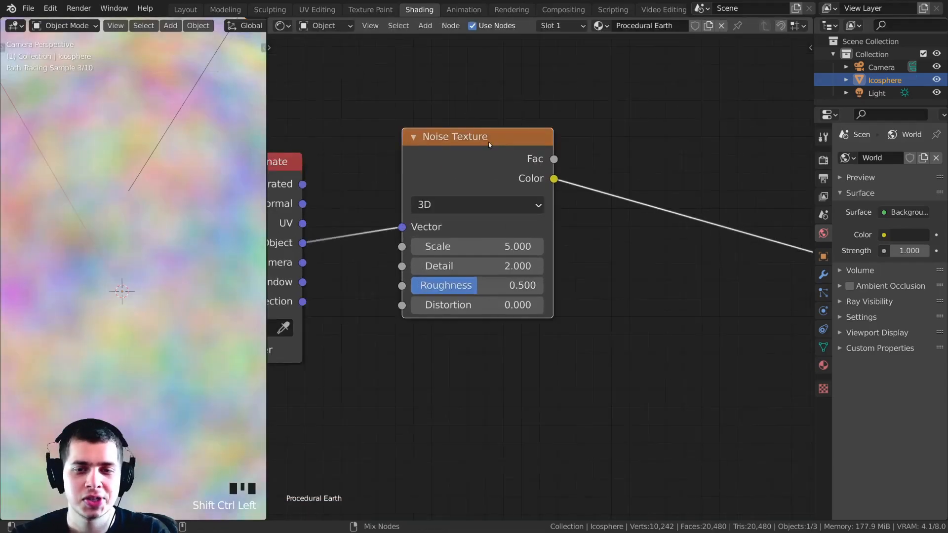
pyautogui.keyDown('ctrl'); pyautogui.keyDown('shift'); pyautogui.click(443, 247); pyautogui.keyUp('shift'); pyautogui.keyUp('ctrl')
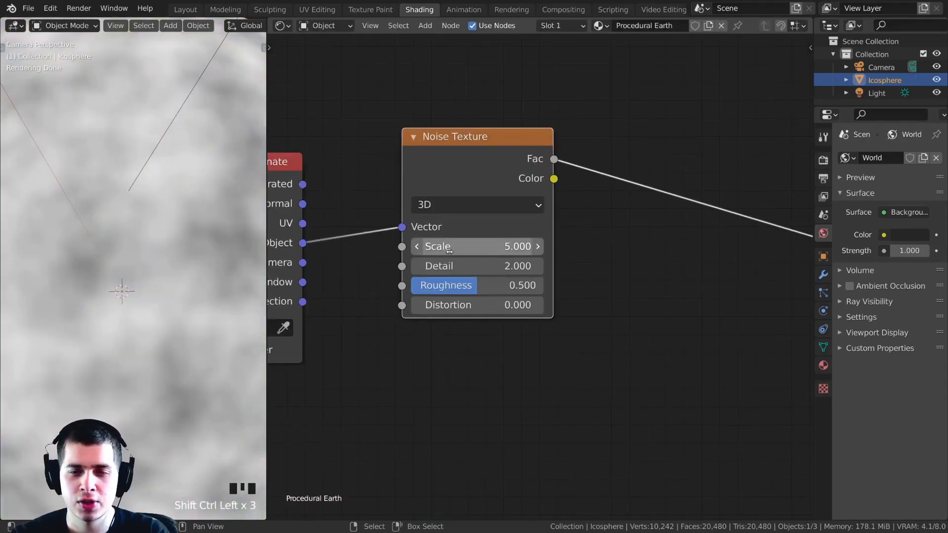
# Set the new Noise Texture's Scale to 7, Detail to 16, Roughness to 0.61 and Distortion to 0.1.
pyautogui.doubleClick(466, 247)
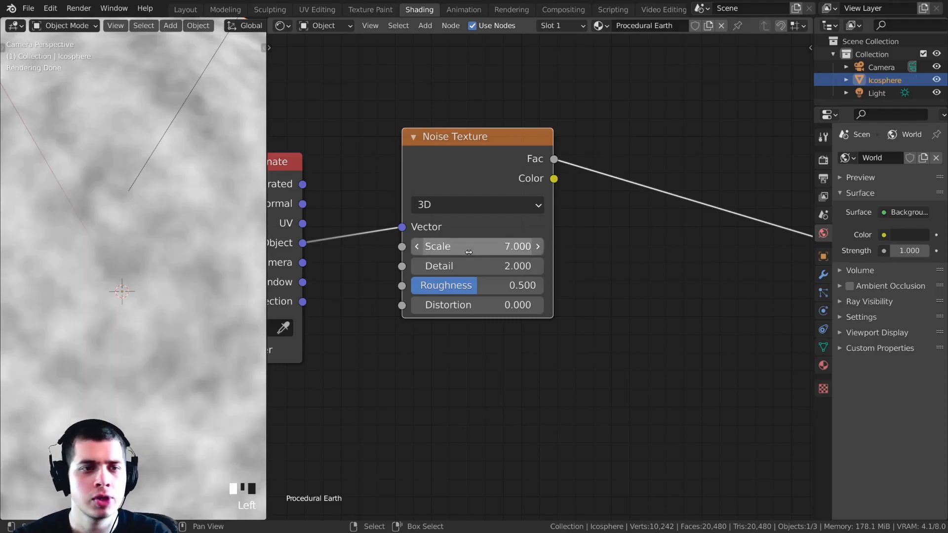
pyautogui.moveTo(474, 258); pyautogui.dragTo(513, 257)
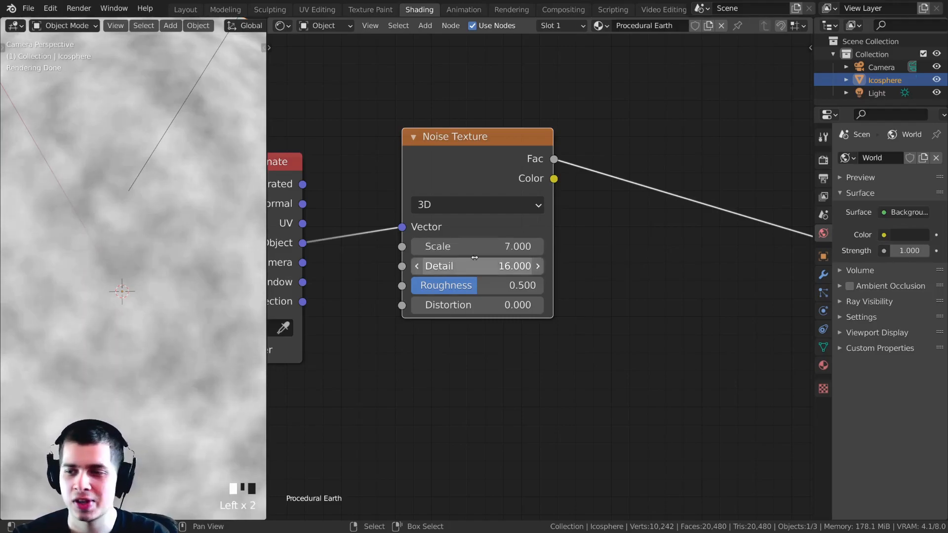
pyautogui.doubleClick(484, 288)
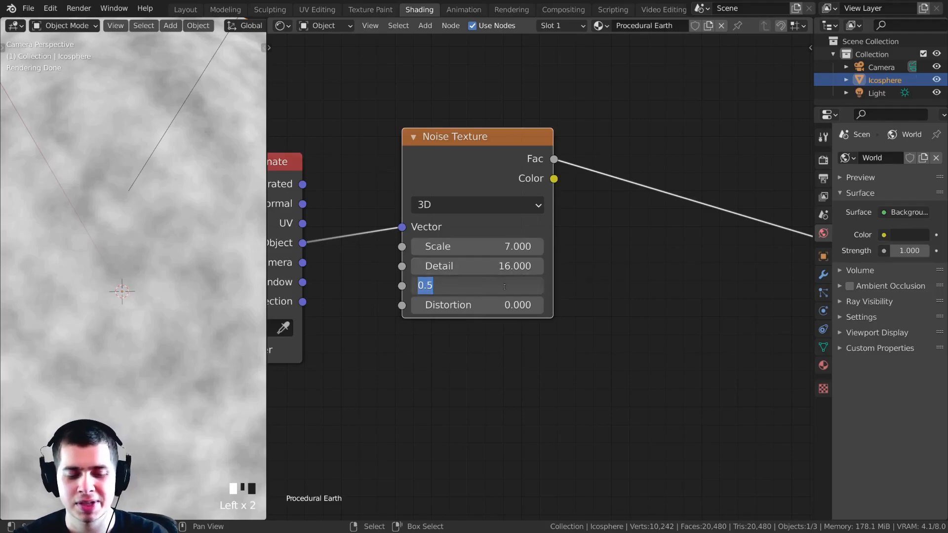
pyautogui.press('Return')
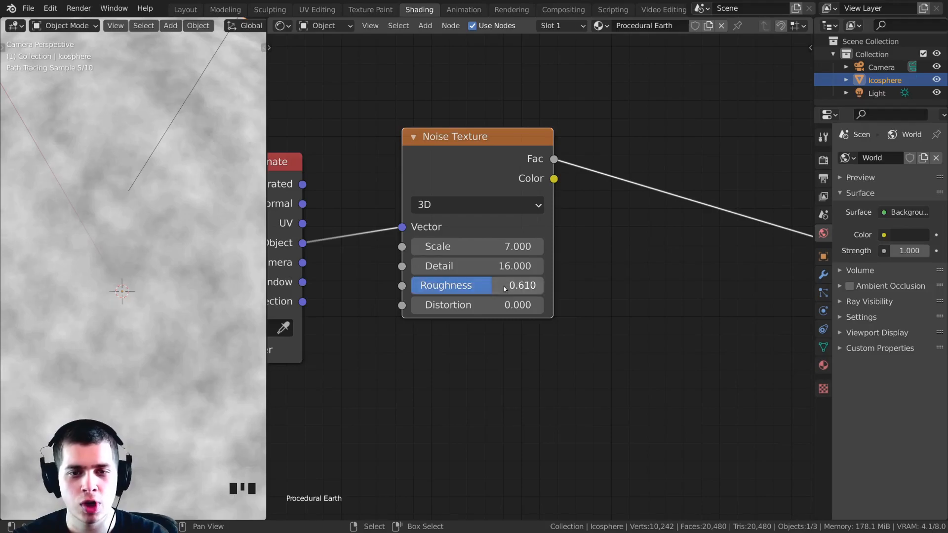
pyautogui.doubleClick(468, 306)
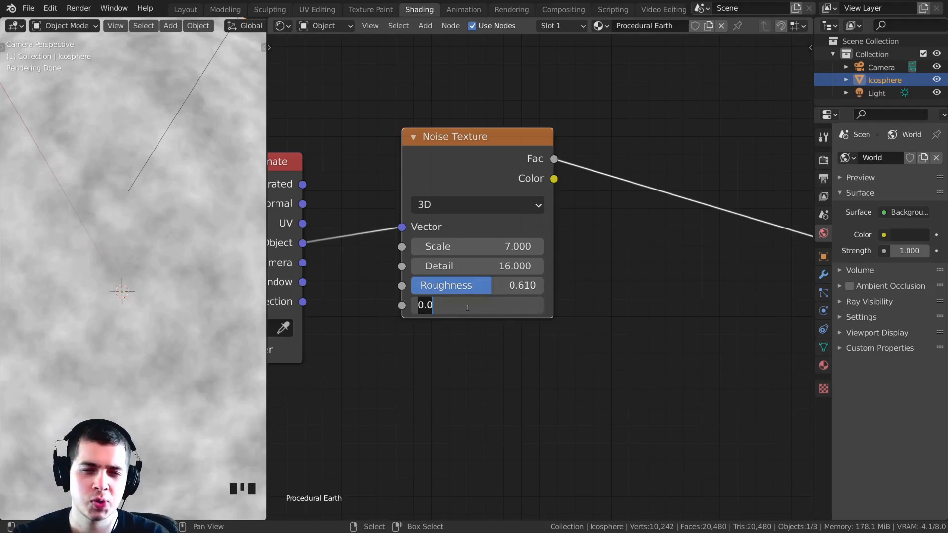
pyautogui.write('0.1')
pyautogui.click(467, 307)
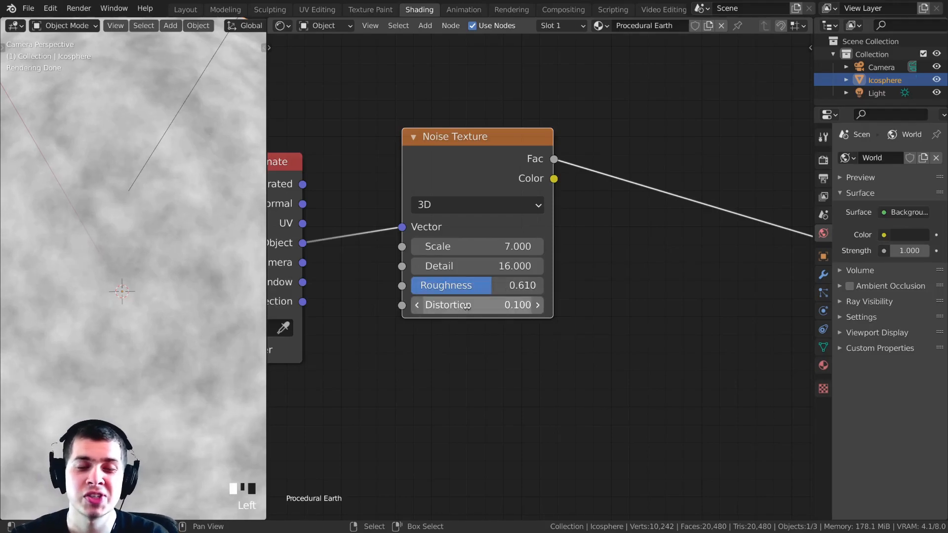
pyautogui.scroll(-2, 181, 256)
pyautogui.keyDown('shift'); pyautogui.moveTo(173, 259); pyautogui.dragTo(177, 246, button='middle'); pyautogui.keyUp('shift')
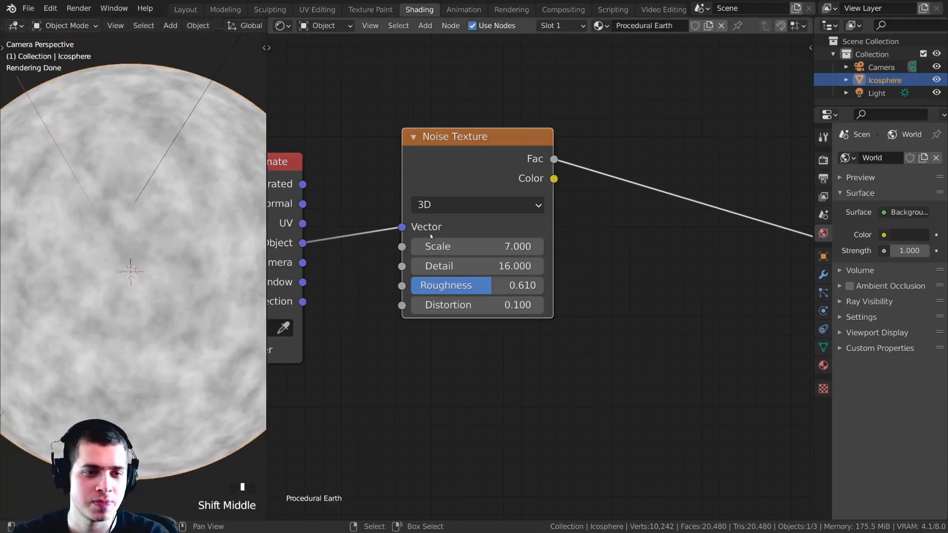
pyautogui.scroll(-2, 422, 238)
pyautogui.scroll(-2, 460, 204)
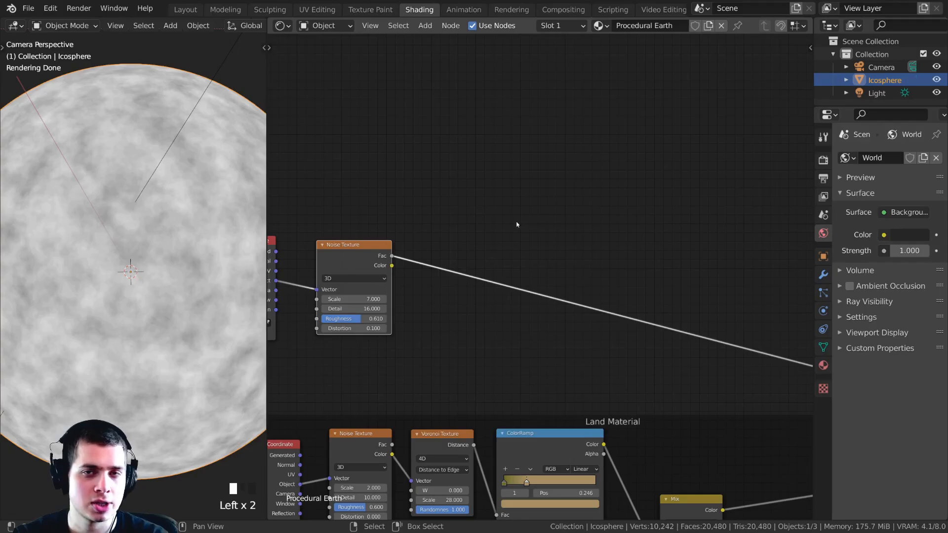
# Add a ColorRamp node on the link after the upper Noise Texture's Fac output and place it beside the texture.
pyautogui.scroll(1, 467, 181)
pyautogui.hotkey('shift', 'a')
pyautogui.click(443, 166)
pyautogui.write('col')
pyautogui.press('Down')
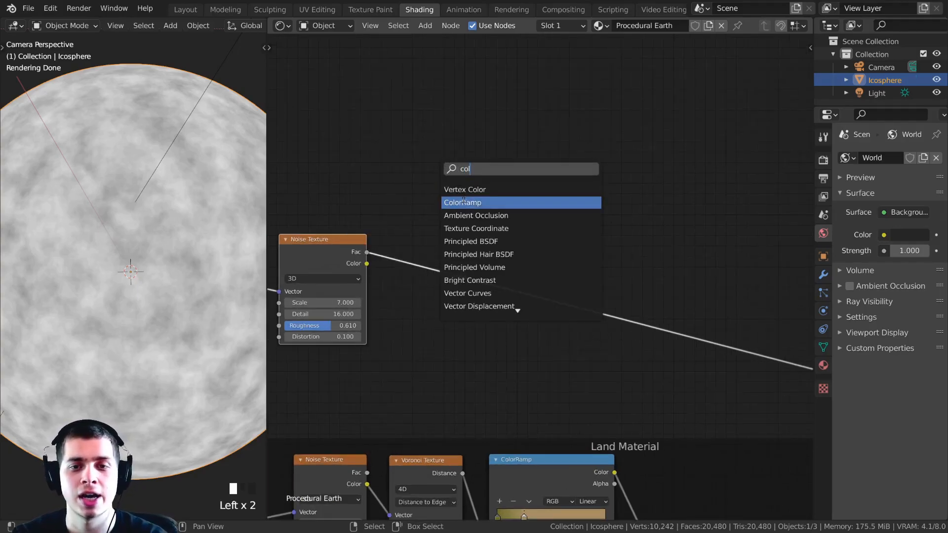
pyautogui.press('Return')
pyautogui.click(422, 285)
pyautogui.moveTo(419, 269); pyautogui.dragTo(408, 265)
# Move the new ColorRamp's black stop to 0.334 and recolour it sandy yellow (R 1.000, G 0.708, B 0.250).
pyautogui.scroll(2, 340, 293)
pyautogui.moveTo(456, 311); pyautogui.dragTo(509, 311)
pyautogui.click(517, 351)
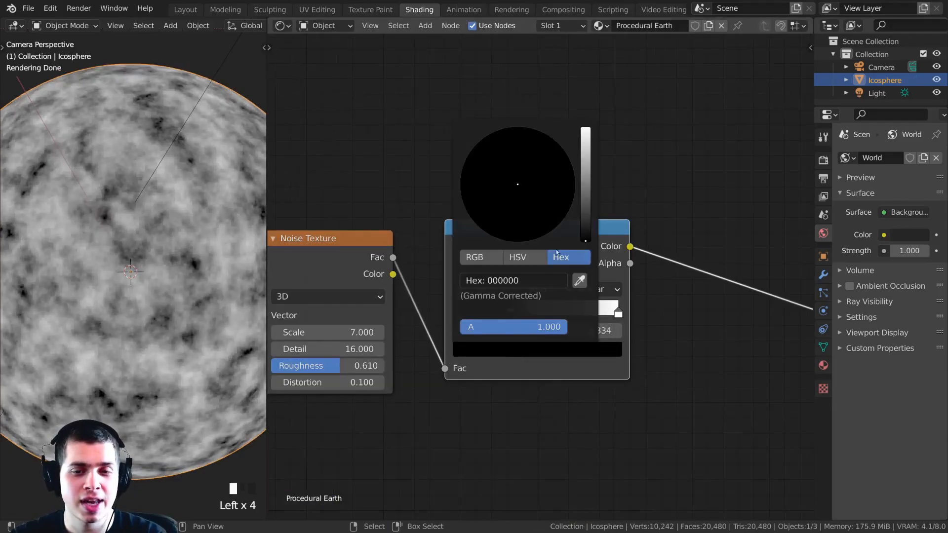
pyautogui.moveTo(584, 211); pyautogui.dragTo(585, 135)
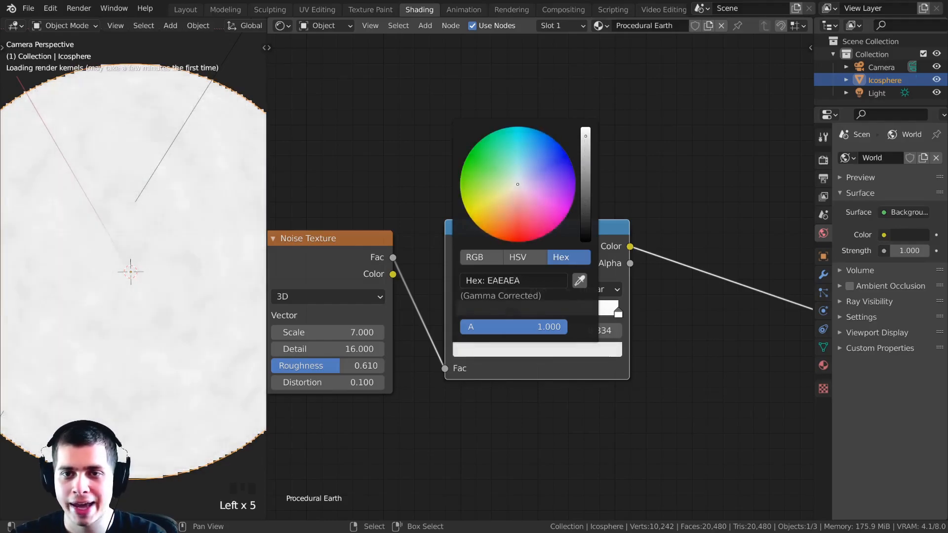
pyautogui.moveTo(514, 196); pyautogui.dragTo(503, 201)
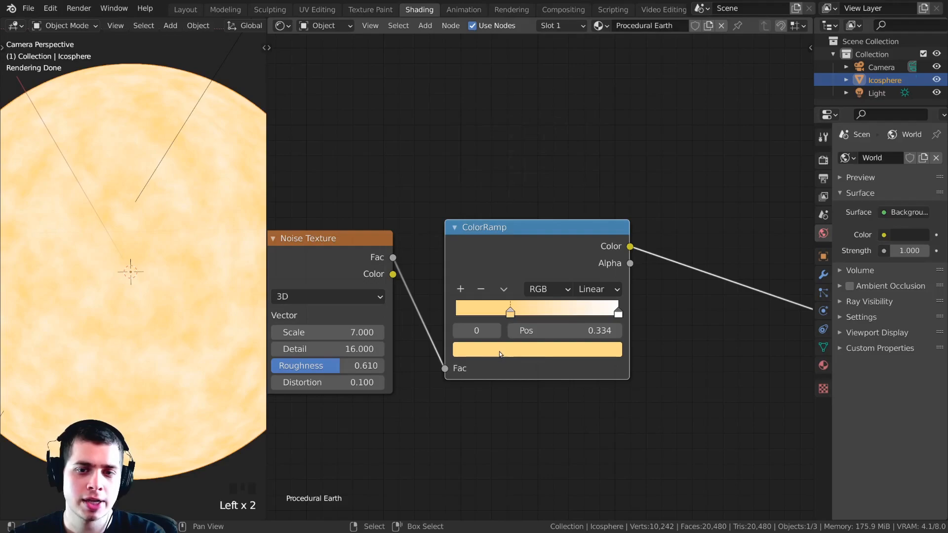
pyautogui.click(499, 351)
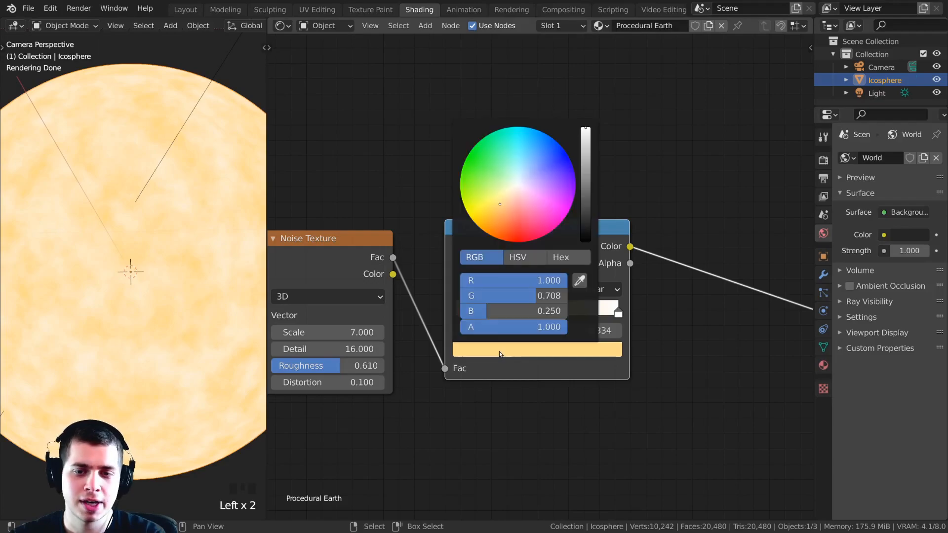
# Recolour the white ramp stop orange (R 1.000, G 0.352, B 0.056) and move it inward, with the sandy stop at 0.321.
pyautogui.click(618, 312)
pyautogui.click(554, 354)
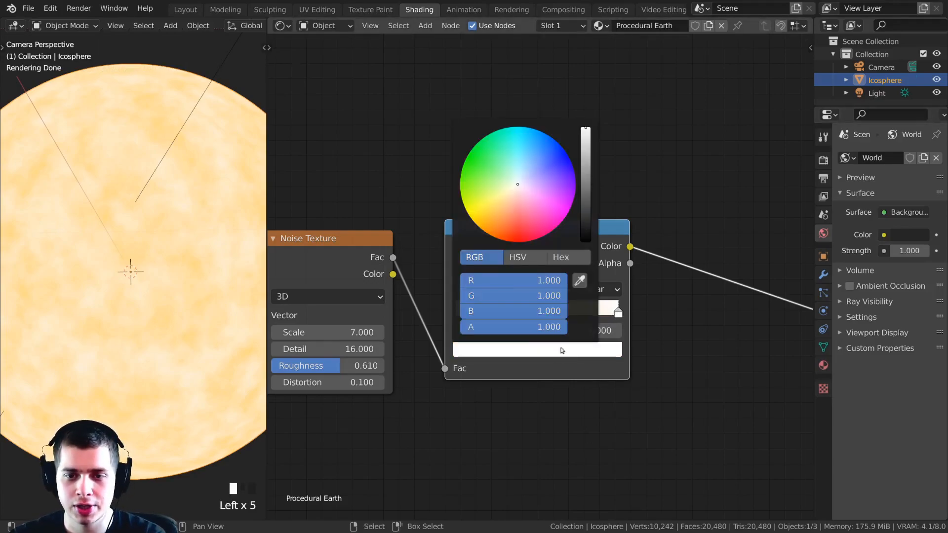
pyautogui.moveTo(510, 195); pyautogui.dragTo(493, 205)
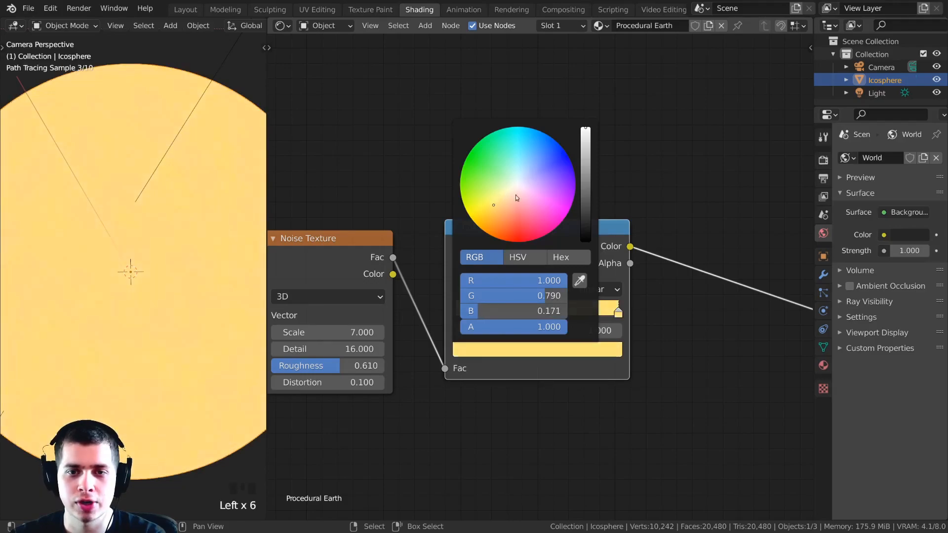
pyautogui.moveTo(586, 127); pyautogui.dragTo(585, 166)
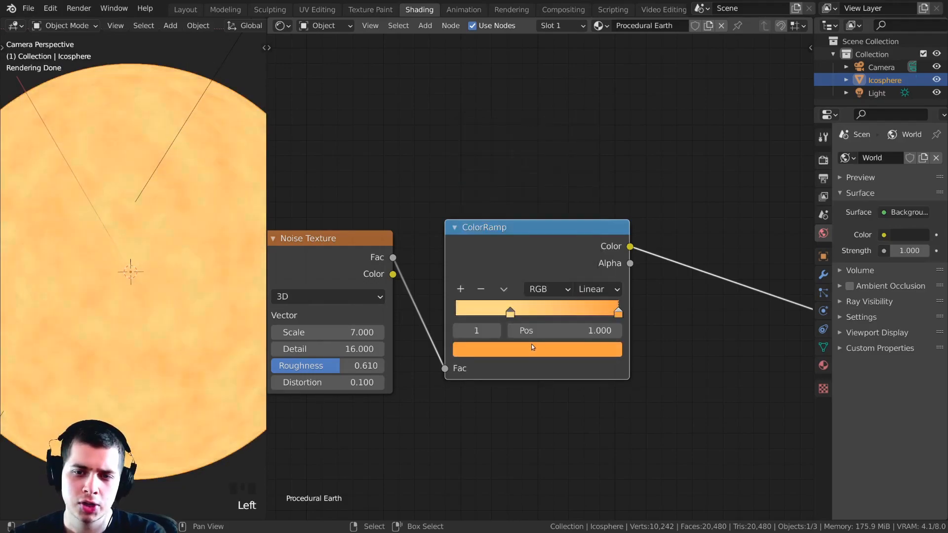
pyautogui.click(531, 347)
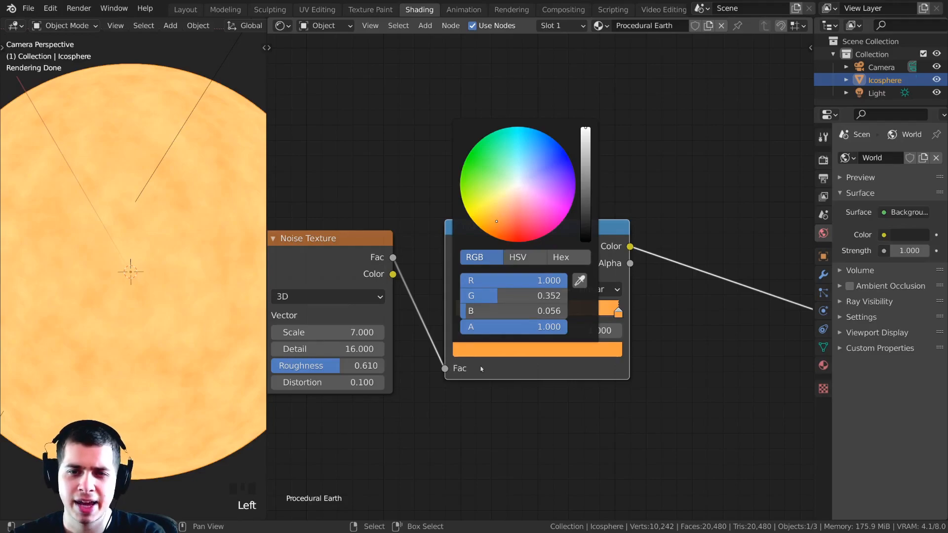
pyautogui.click(608, 318)
pyautogui.moveTo(618, 312); pyautogui.dragTo(570, 304)
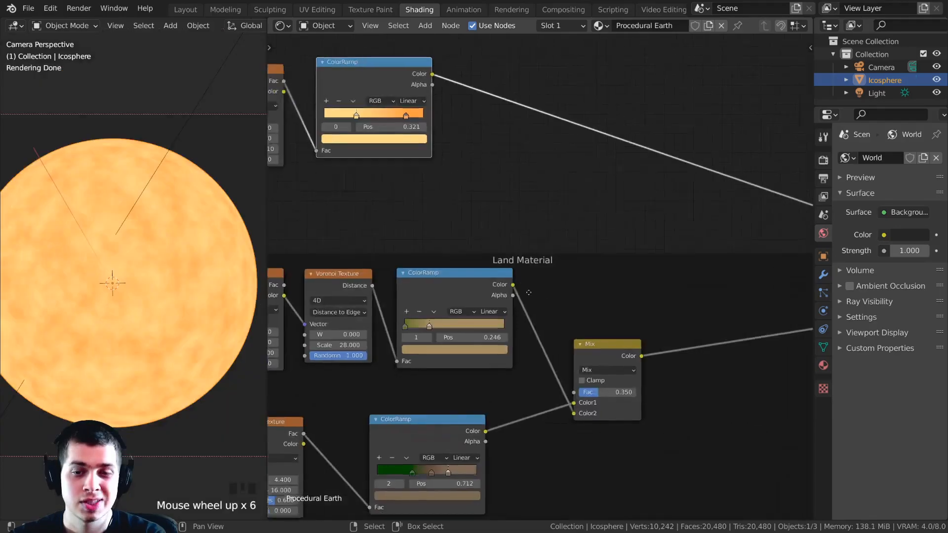
# Duplicate the Land Material's Mix node and insert the copy on the link between the original and the Principled BSDF's Base Color.
pyautogui.moveTo(602, 350); pyautogui.dragTo(527, 331, button='middle')
pyautogui.moveTo(528, 332); pyautogui.dragTo(533, 318)
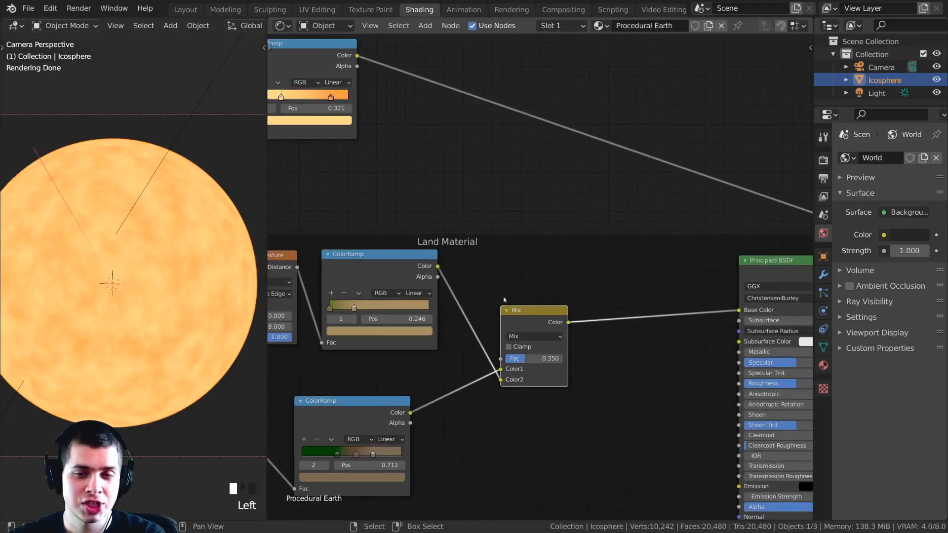
pyautogui.scroll(-3, 567, 353)
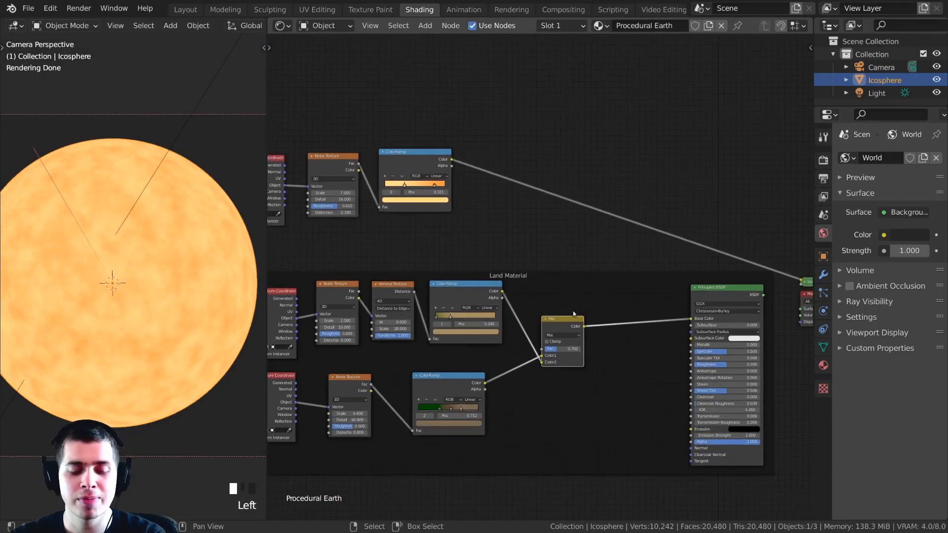
pyautogui.hotkey('shift', 'd')
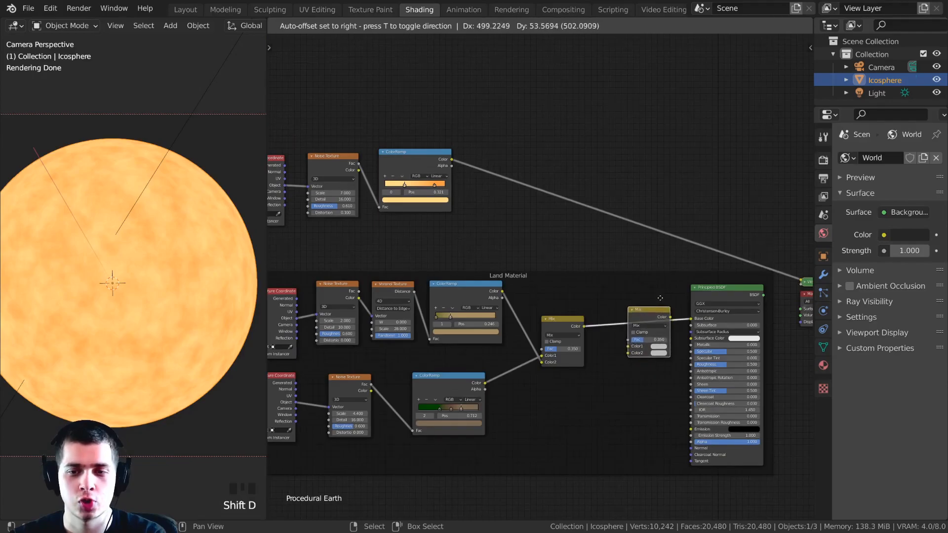
pyautogui.click(660, 298)
pyautogui.press('Home')
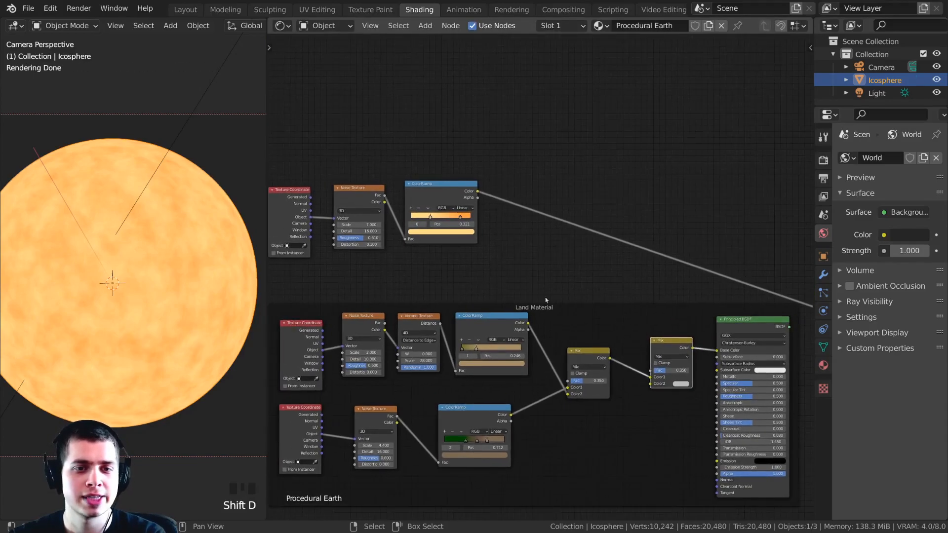
pyautogui.moveTo(664, 341); pyautogui.dragTo(648, 334)
# Add a Frame above the Land Material frame and place the upper Texture Coordinate, Noise Texture and ColorRamp nodes inside it.
pyautogui.moveTo(566, 192); pyautogui.dragTo(674, 214, button='middle')
pyautogui.hotkey('shift', 'a')
pyautogui.write('fra')
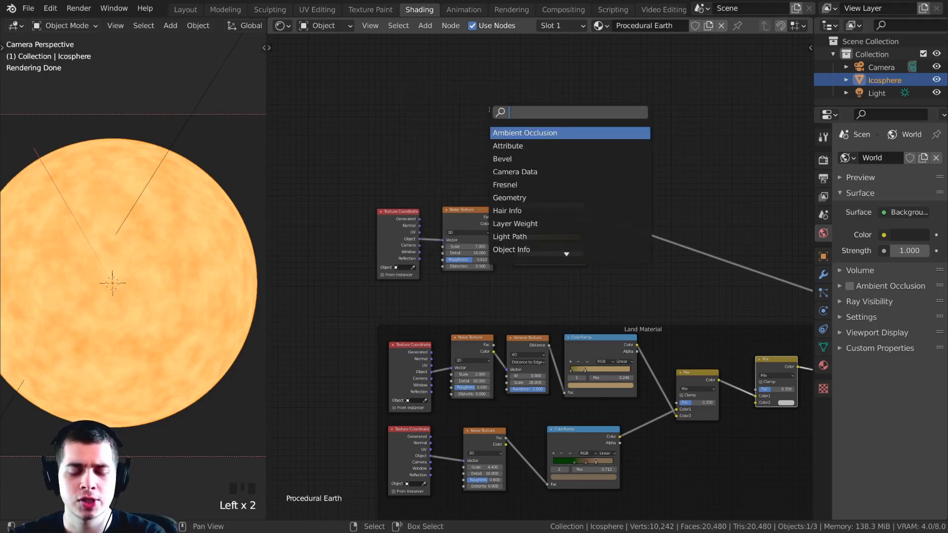
pyautogui.click(527, 134)
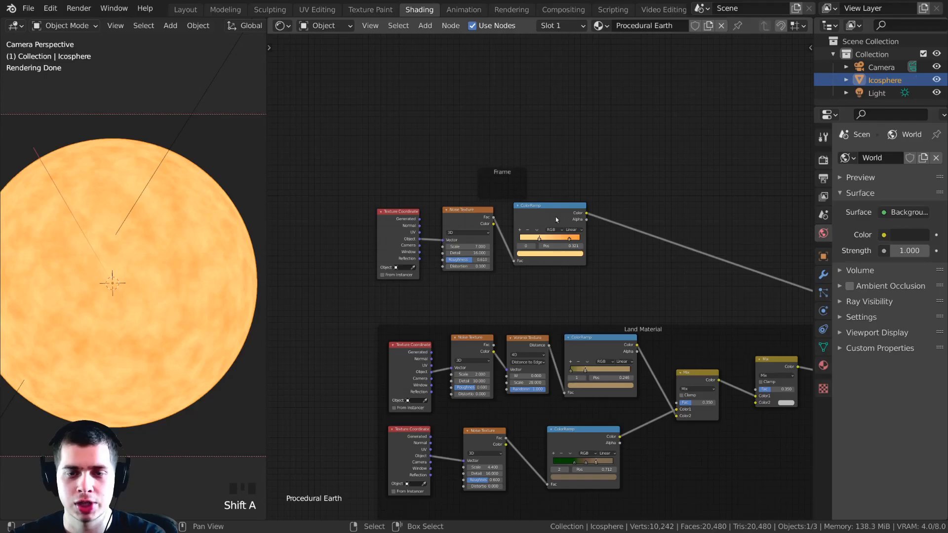
pyautogui.moveTo(618, 207); pyautogui.dragTo(377, 276)
pyautogui.press('f')
pyautogui.press('g')
pyautogui.click(484, 205)
pyautogui.moveTo(496, 189); pyautogui.dragTo(512, 186)
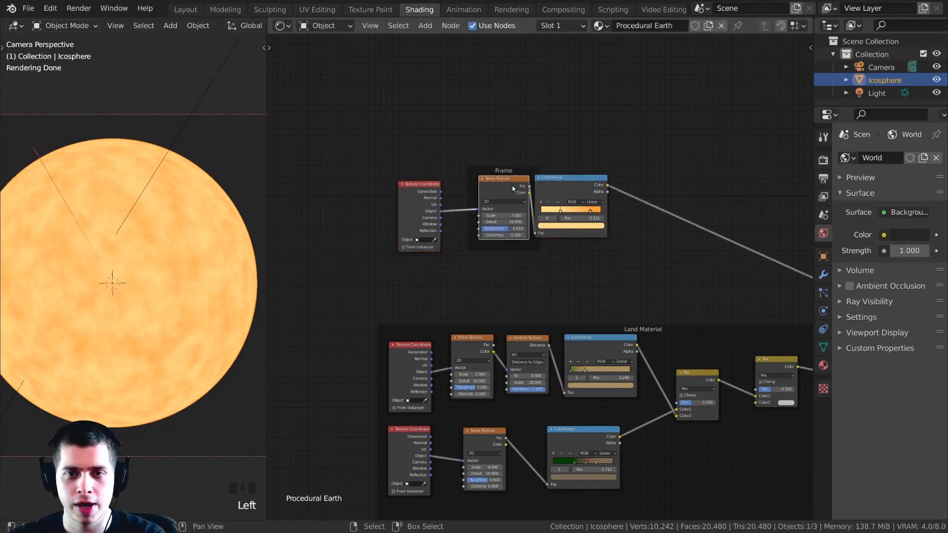
# Set both the name and the label of the new frame to "Desert".
pyautogui.click(764, 83)
pyautogui.write('Desert')
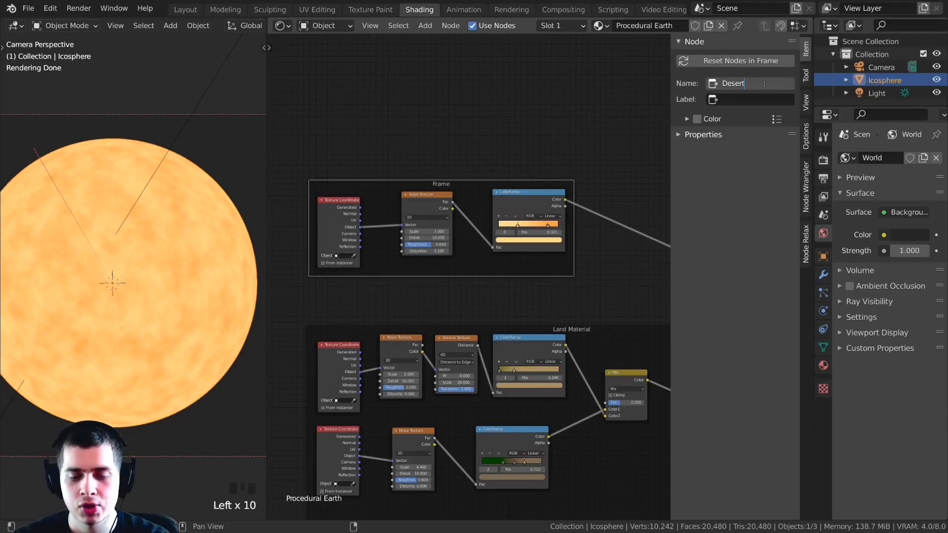
pyautogui.press('Return')
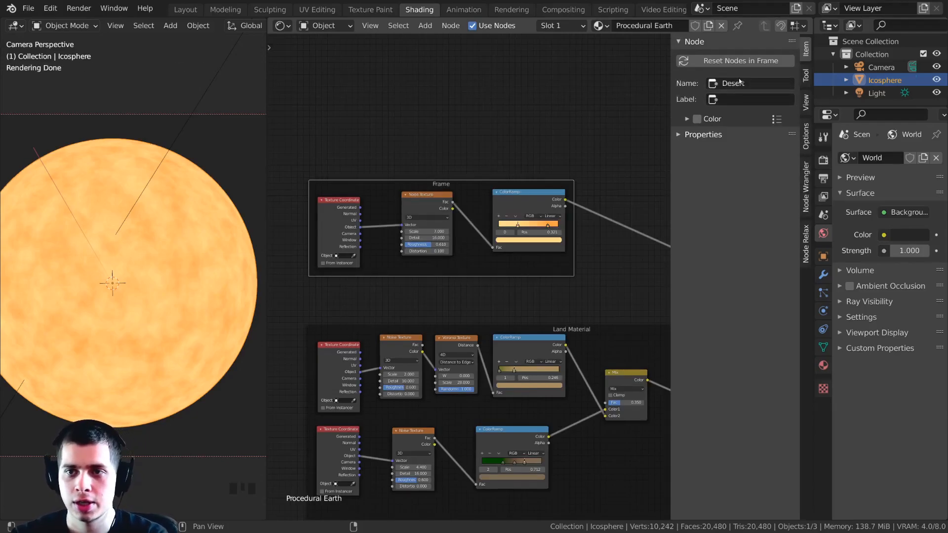
pyautogui.click(739, 83)
pyautogui.click(727, 99)
pyautogui.write('Desert')
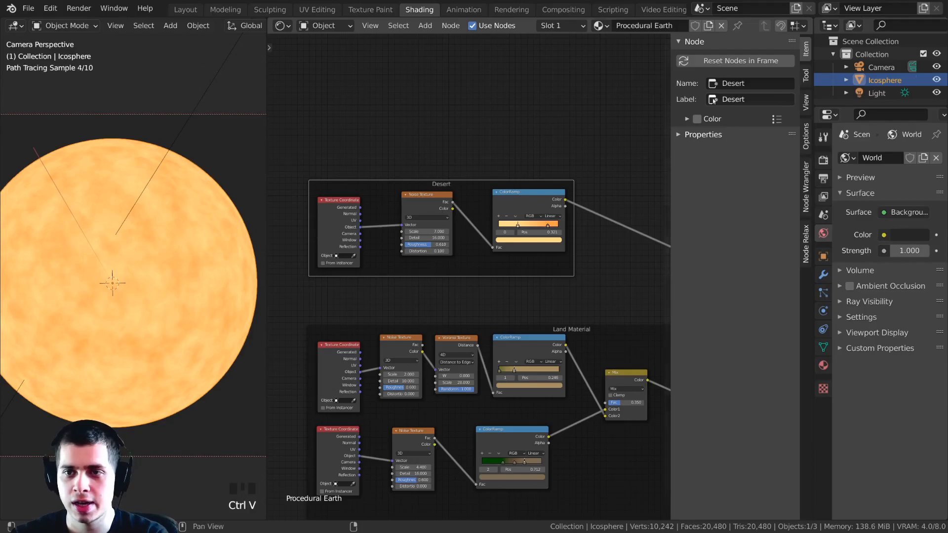
pyautogui.scroll(-4, 478, 317)
pyautogui.scroll(4, 477, 317)
pyautogui.press('n')
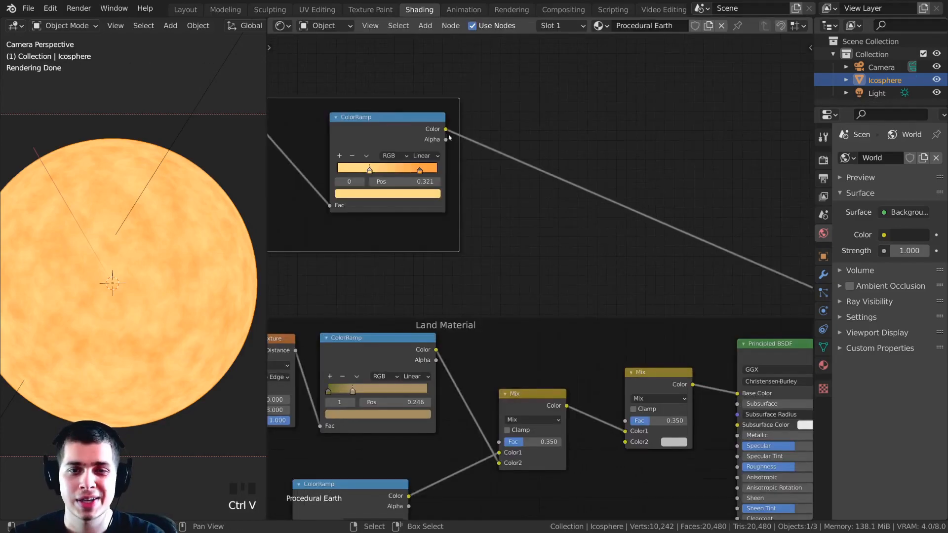
# Connect the Desert ColorRamp's Color to the second Mix node's Color2 and preview the mixed result on the sphere.
pyautogui.moveTo(445, 129); pyautogui.dragTo(624, 444)
pyautogui.moveTo(642, 390); pyautogui.dragTo(655, 282, button='middle')
pyautogui.keyDown('ctrl'); pyautogui.keyDown('shift'); pyautogui.click(660, 284); pyautogui.keyUp('shift'); pyautogui.keyUp('ctrl')
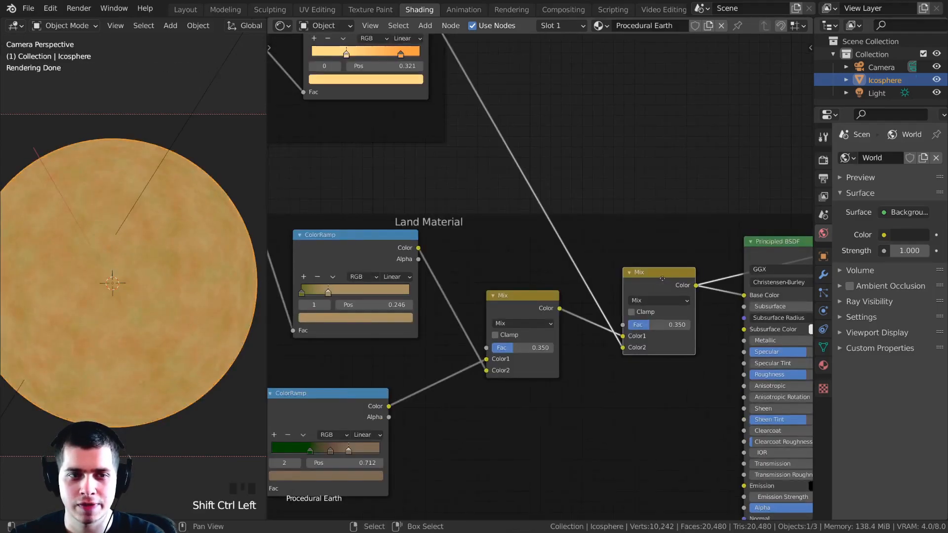
# Change the second Mix node's blending mode to Add and set its Fac to 0.507.
pyautogui.moveTo(646, 311)
pyautogui.mouseDown()
pyautogui.moveTo(661, 311)
pyautogui.moveTo(635, 311)
pyautogui.moveTo(660, 311)
pyautogui.mouseUp()
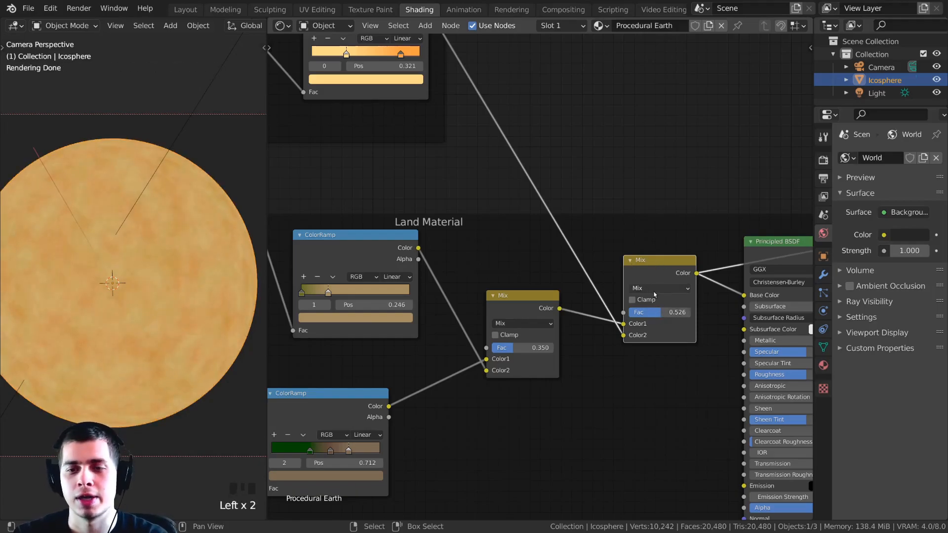
pyautogui.click(656, 289)
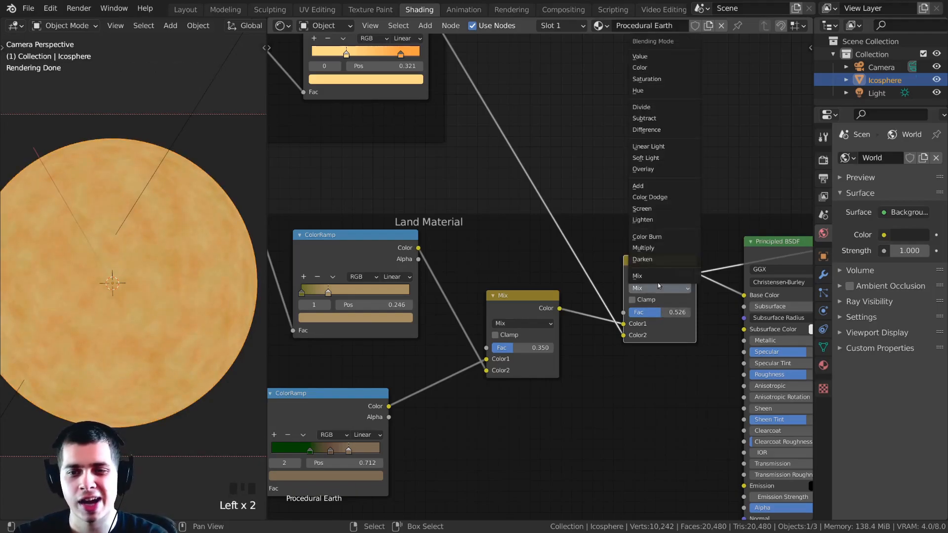
pyautogui.click(652, 188)
pyautogui.moveTo(650, 267); pyautogui.dragTo(658, 251)
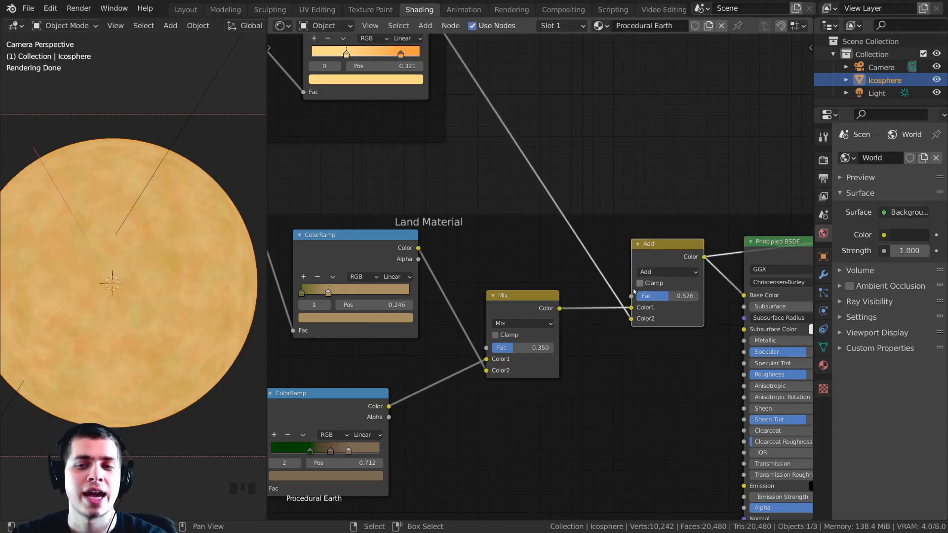
pyautogui.moveTo(631, 297); pyautogui.dragTo(595, 142)
pyautogui.moveTo(693, 295); pyautogui.dragTo(668, 297)
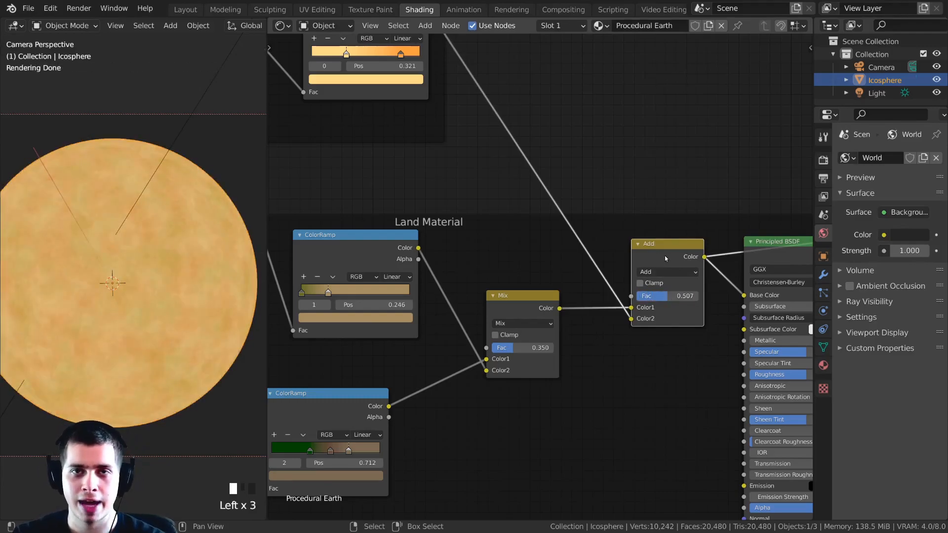
pyautogui.moveTo(660, 252); pyautogui.dragTo(653, 252)
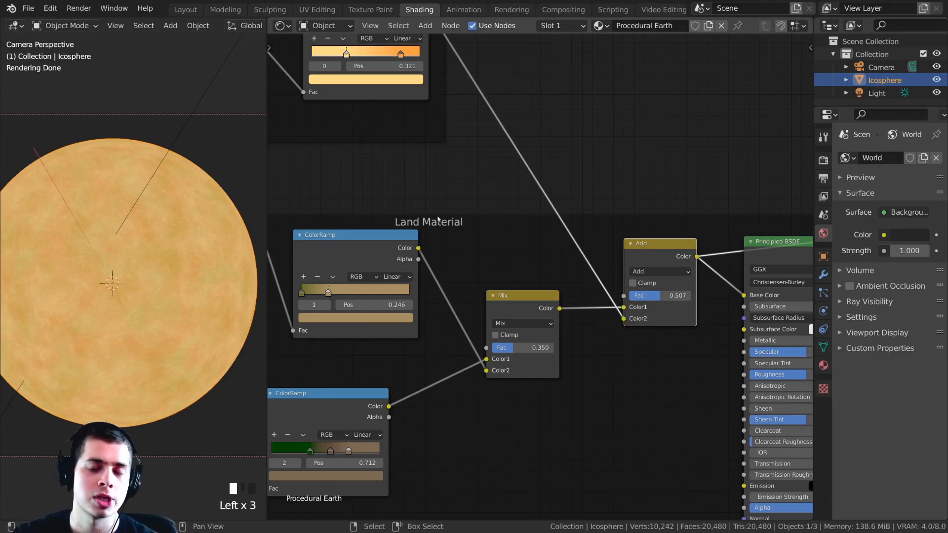
# Duplicate the Desert frame's Texture Coordinate and Noise Texture nodes and place the copies above the originals inside the frame.
pyautogui.scroll(-5, 535, 258)
pyautogui.moveTo(449, 193); pyautogui.dragTo(502, 275, button='middle')
pyautogui.moveTo(398, 153); pyautogui.dragTo(404, 175)
pyautogui.moveTo(403, 175); pyautogui.dragTo(453, 192, button='middle')
pyautogui.scroll(3, 453, 192)
pyautogui.moveTo(373, 193); pyautogui.dragTo(489, 232, button='middle')
pyautogui.click(490, 241)
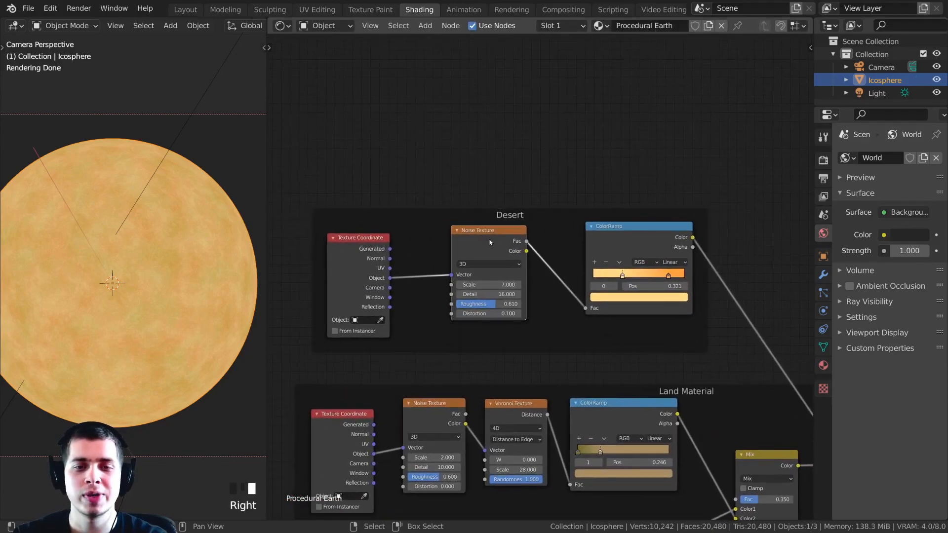
pyautogui.keyDown('shift'); pyautogui.rightClick(357, 245); pyautogui.keyUp('shift')
pyautogui.scroll(-3, 424, 247)
pyautogui.moveTo(436, 247); pyautogui.dragTo(418, 281, button='middle')
pyautogui.scroll(3, 419, 281)
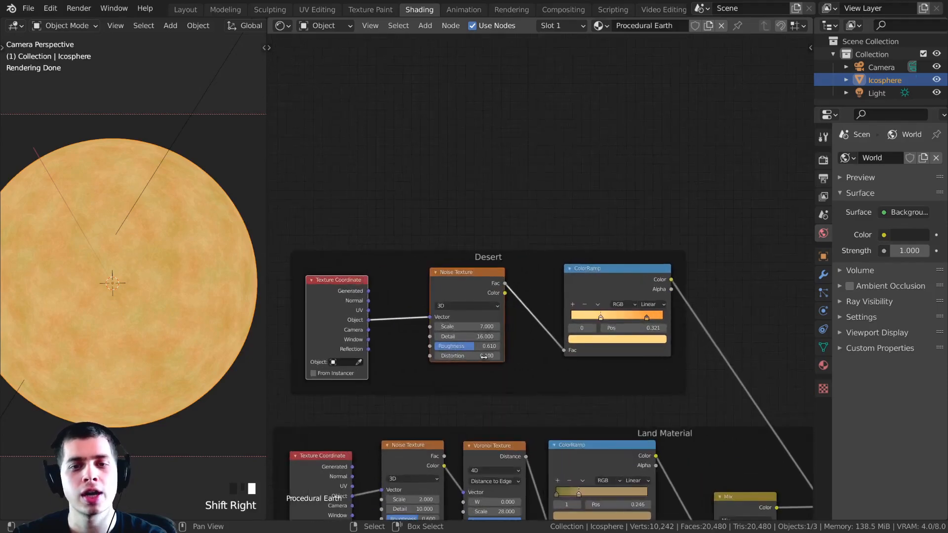
pyautogui.hotkey('shift', 'd')
pyautogui.click(479, 220)
pyautogui.moveTo(578, 140); pyautogui.dragTo(521, 155)
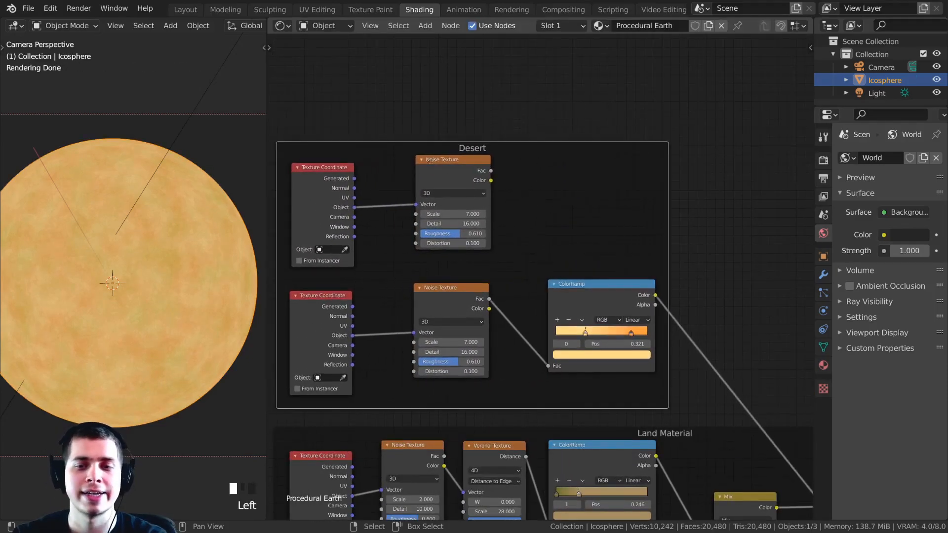
pyautogui.moveTo(437, 168); pyautogui.dragTo(407, 149, button='middle')
pyautogui.moveTo(429, 171); pyautogui.dragTo(429, 176)
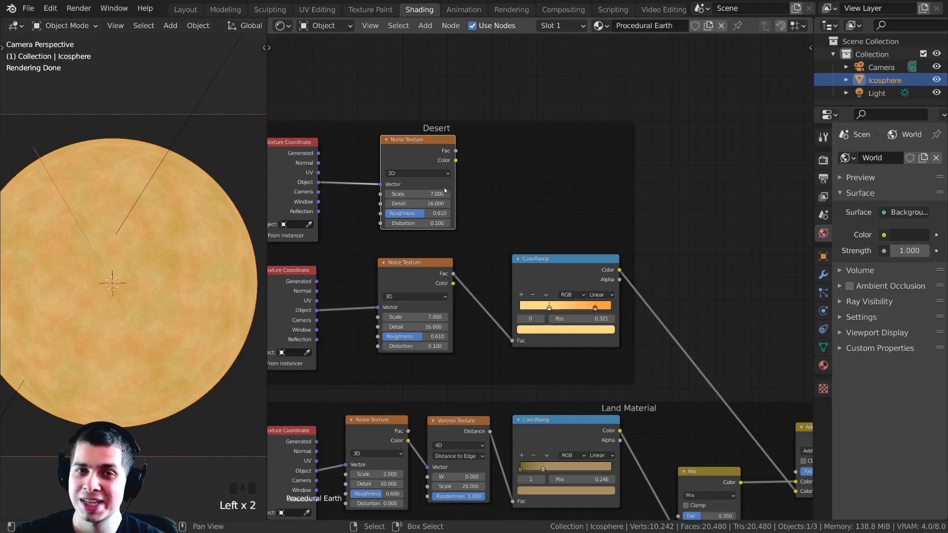
# Preview the duplicated Noise Texture's Fac output on the sphere and set its Scale to 3.8.
pyautogui.scroll(1, 471, 175)
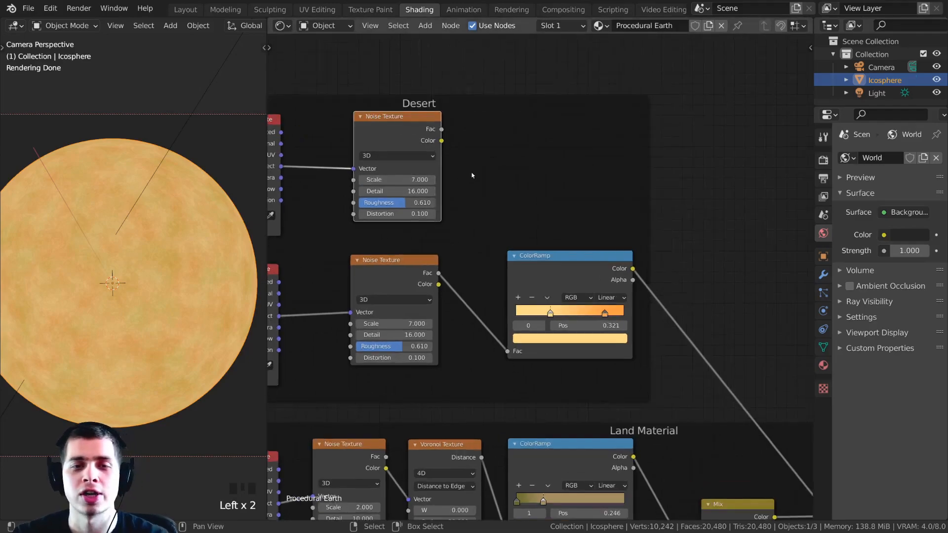
pyautogui.keyDown('ctrl'); pyautogui.keyDown('shift'); pyautogui.click(484, 171); pyautogui.keyUp('shift'); pyautogui.keyUp('ctrl')
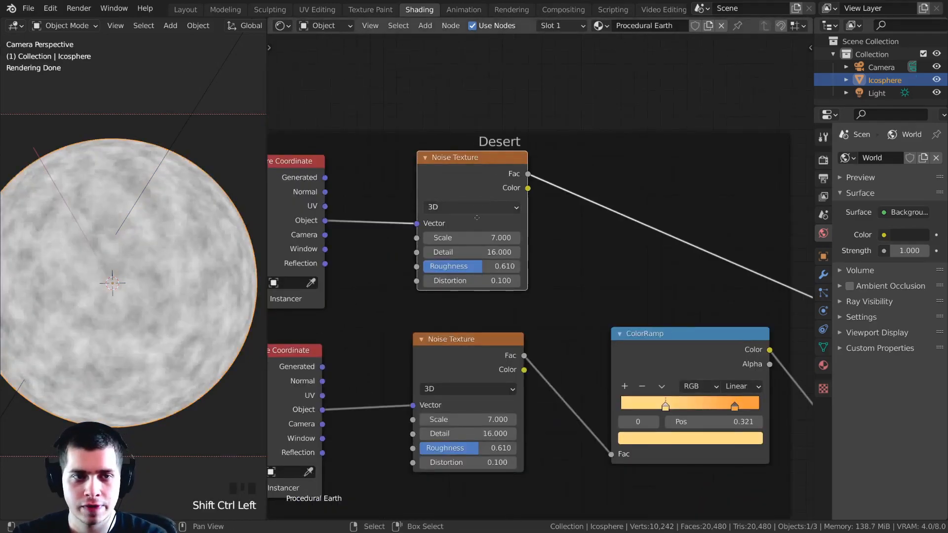
pyautogui.scroll(3, 474, 207)
pyautogui.scroll(1, 419, 217)
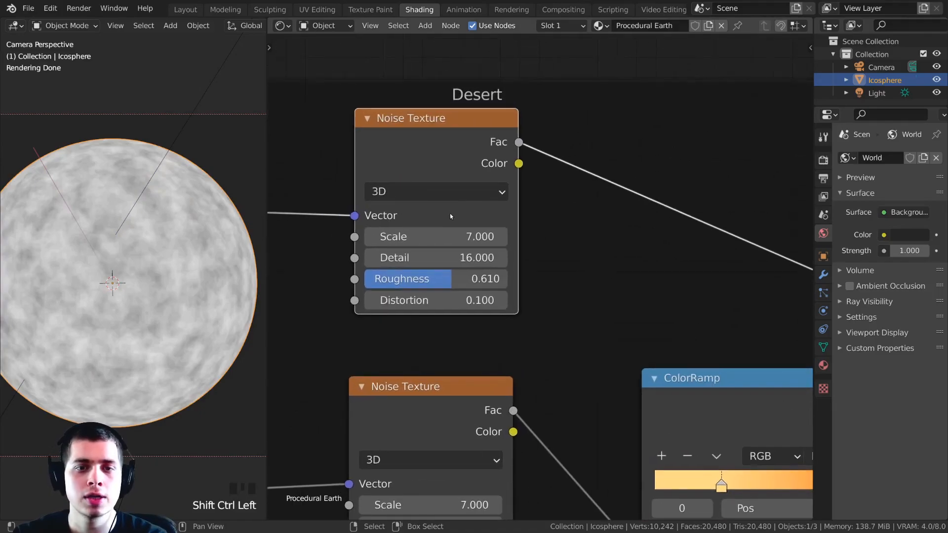
pyautogui.click(456, 237)
pyautogui.write('3.8')
pyautogui.click(434, 248)
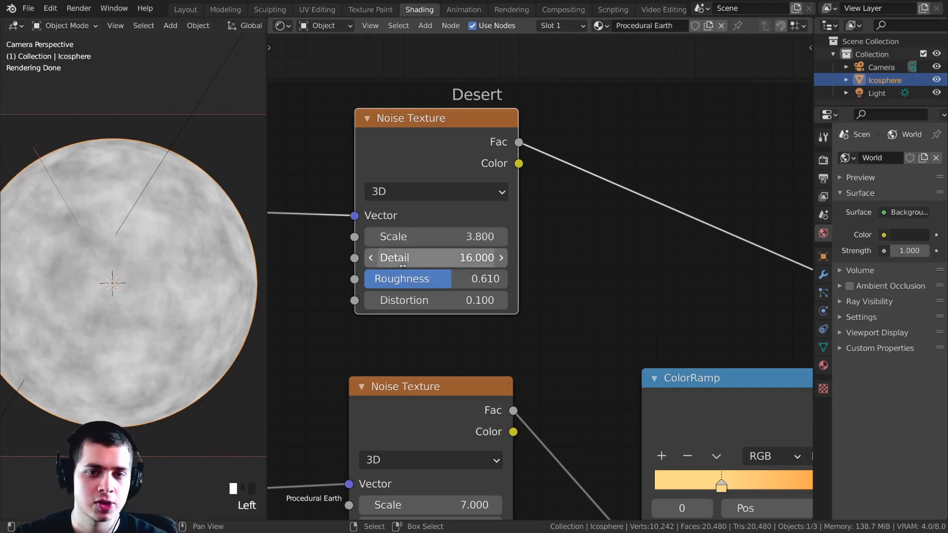
# Set the Detail of the duplicated Desert Noise Texture to 4.
pyautogui.click(471, 257)
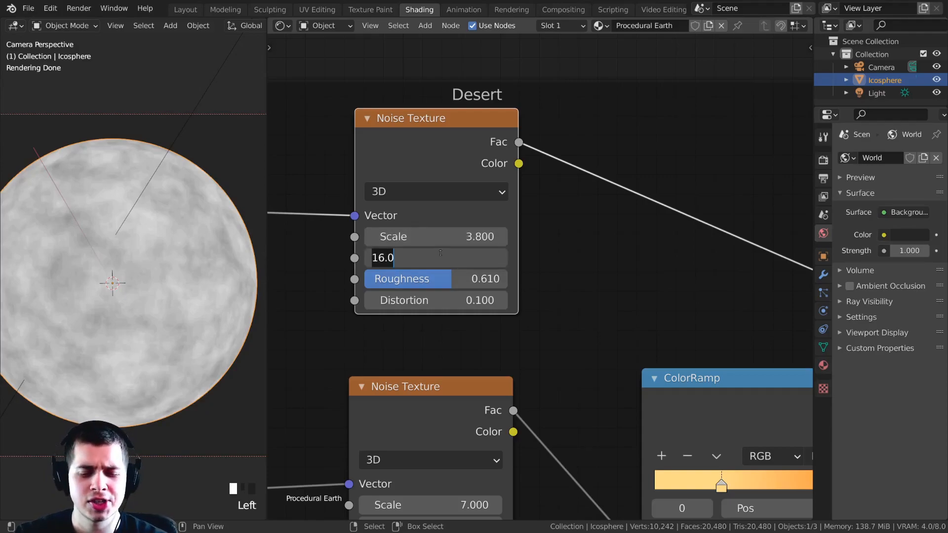
pyautogui.write('4')
pyautogui.click(440, 253)
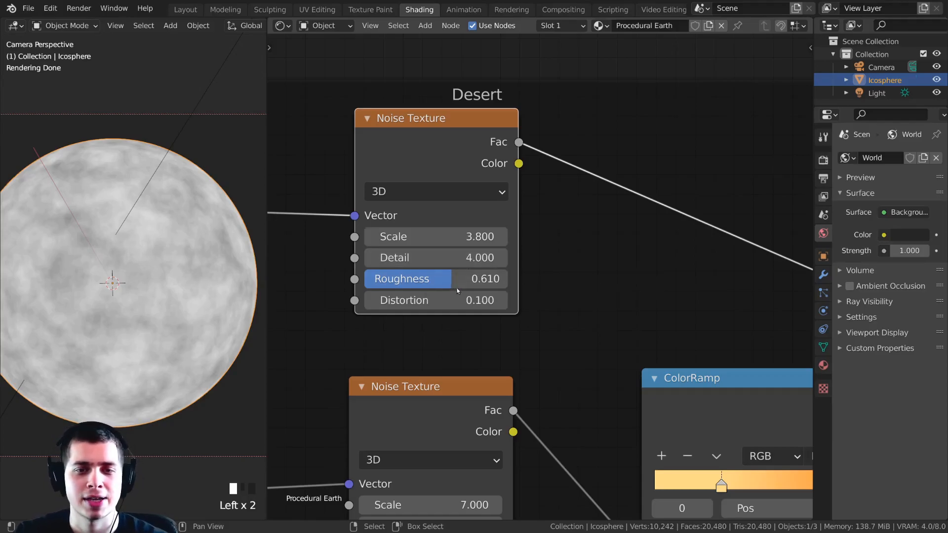
# Add a ColorRamp after the upper Desert Noise Texture, feed it the noise's Fac, and preview its Color on the sphere.
pyautogui.scroll(-3, 457, 288)
pyautogui.hotkey('shift', 'a')
pyautogui.click(473, 159)
pyautogui.write('col')
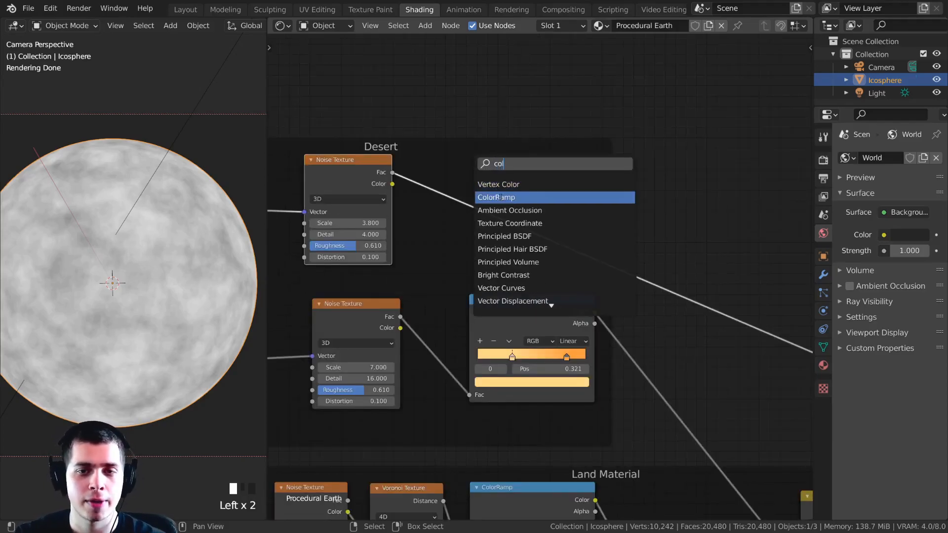
pyautogui.click(500, 197)
pyautogui.click(493, 185)
pyautogui.scroll(1, 503, 172)
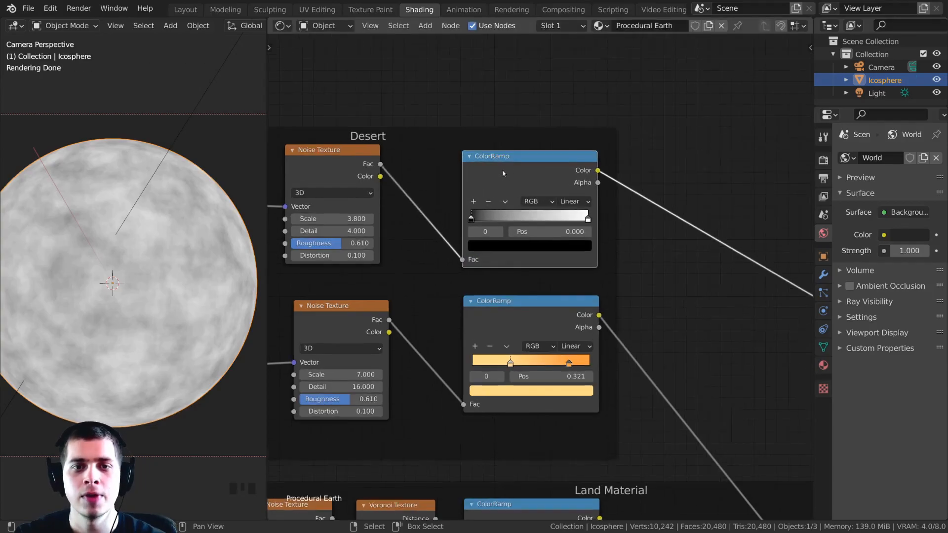
pyautogui.keyDown('ctrl'); pyautogui.keyDown('shift'); pyautogui.click(531, 164); pyautogui.keyUp('shift'); pyautogui.keyUp('ctrl')
pyautogui.keyDown('ctrl'); pyautogui.keyDown('shift'); pyautogui.click(531, 165); pyautogui.keyUp('shift'); pyautogui.keyUp('ctrl')
pyautogui.keyDown('ctrl'); pyautogui.keyDown('shift'); pyautogui.click(531, 164); pyautogui.keyUp('shift'); pyautogui.keyUp('ctrl')
# Sharpen the Desert mask by moving the upper ColorRamp's black stop slightly past the middle and its white stop to position 1.000.
pyautogui.scroll(3, 476, 221)
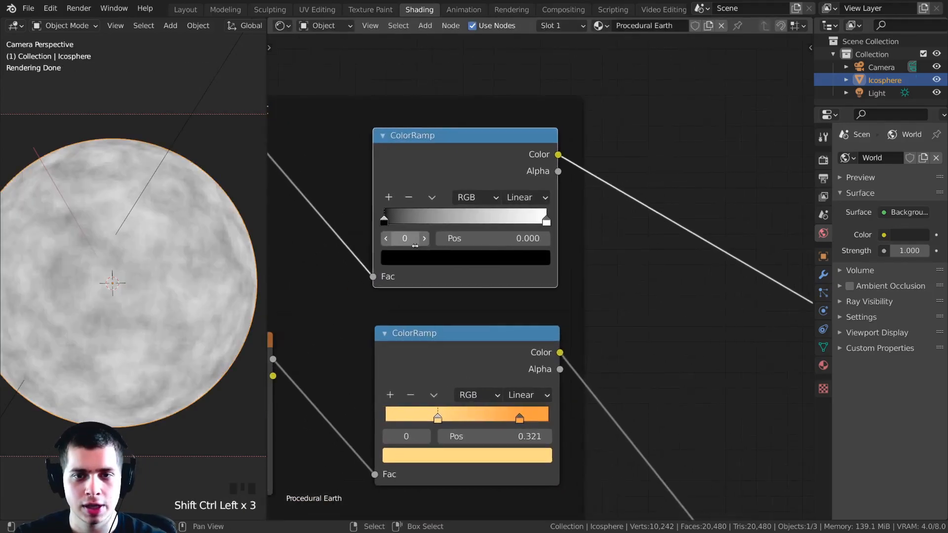
pyautogui.moveTo(355, 214); pyautogui.dragTo(431, 219)
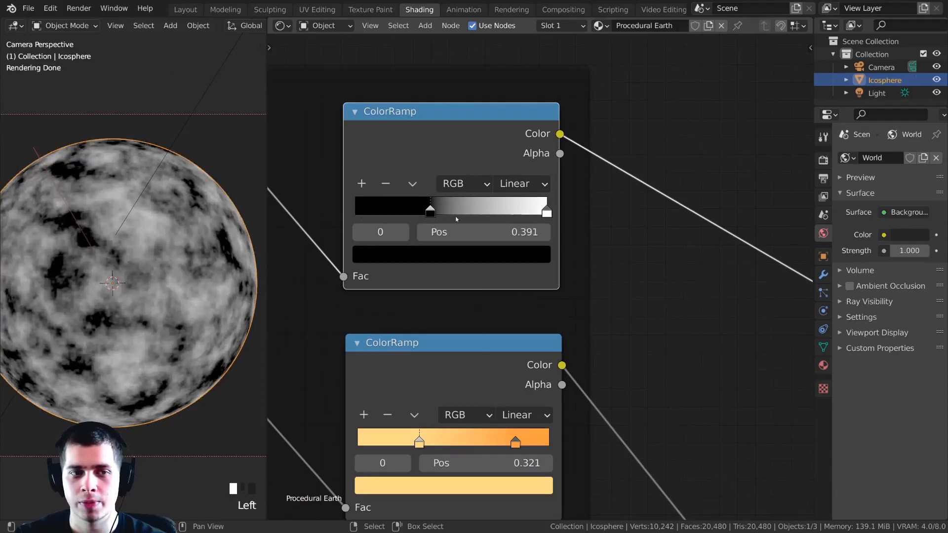
pyautogui.moveTo(545, 213); pyautogui.dragTo(447, 215)
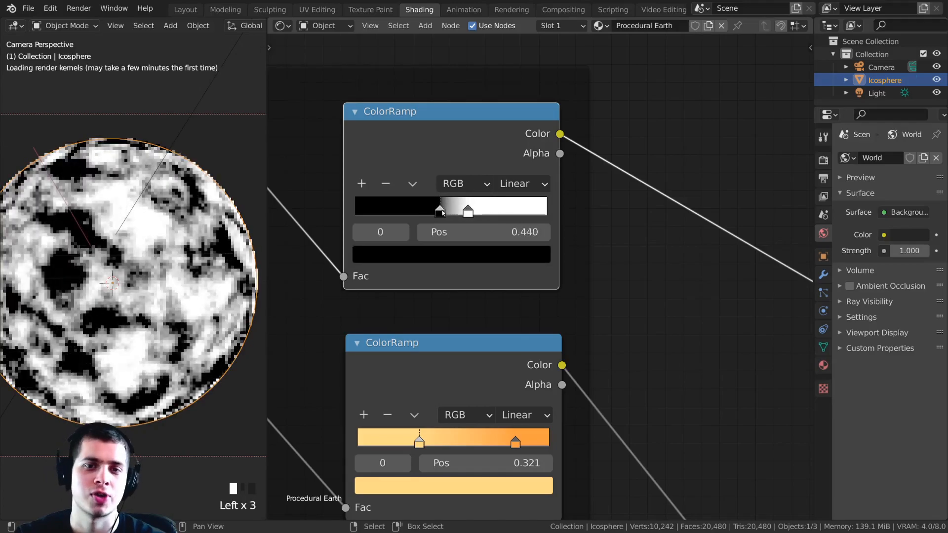
pyautogui.scroll(2, 479, 215)
pyautogui.click(496, 228)
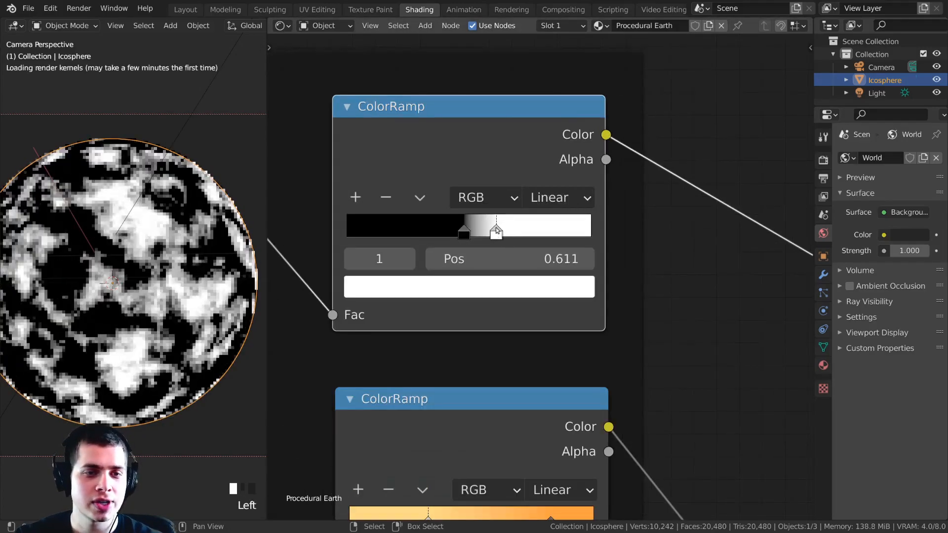
pyautogui.moveTo(495, 227); pyautogui.dragTo(505, 230)
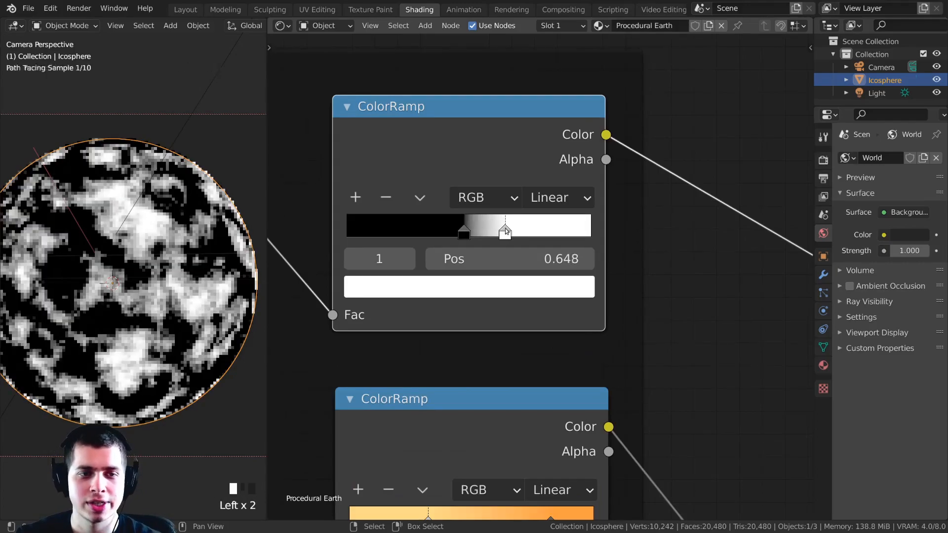
pyautogui.click(466, 228)
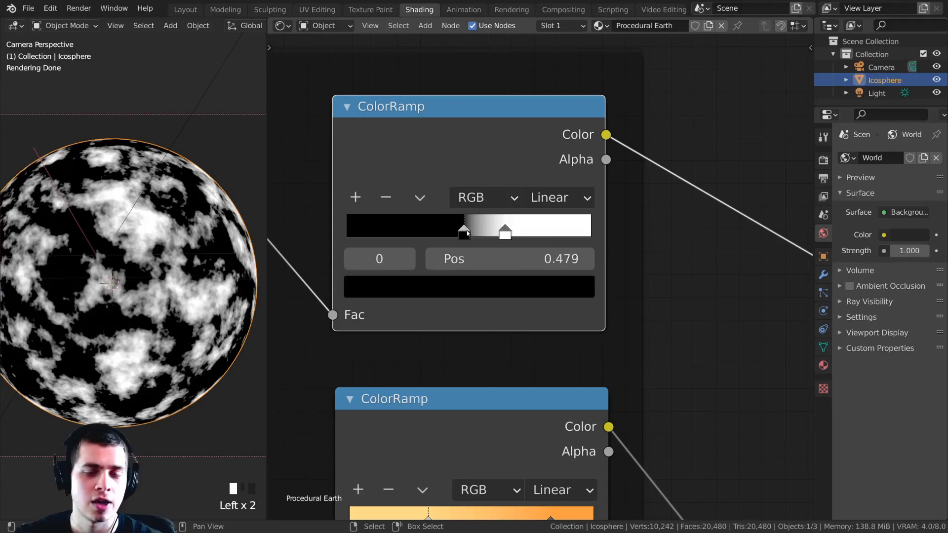
pyautogui.moveTo(505, 229); pyautogui.dragTo(589, 247)
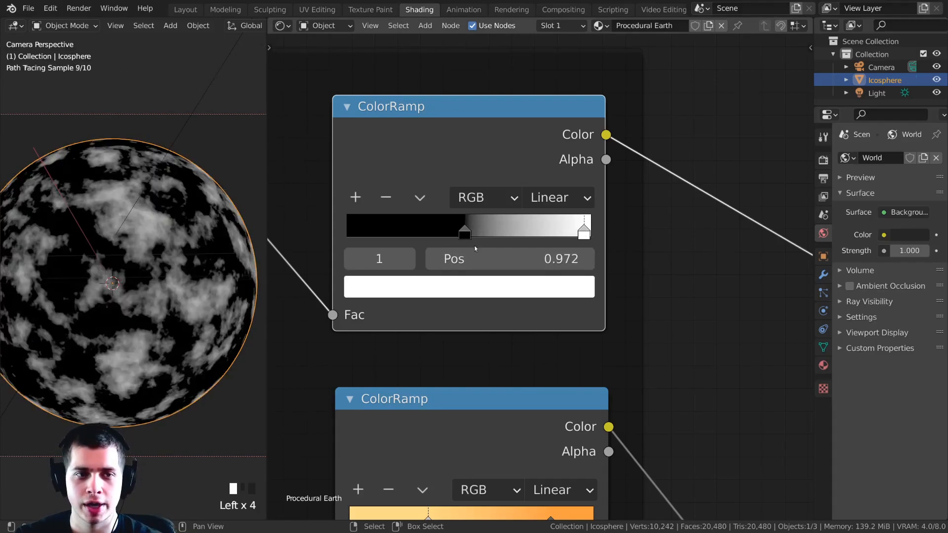
pyautogui.moveTo(465, 233); pyautogui.dragTo(484, 236)
pyautogui.moveTo(583, 232); pyautogui.dragTo(592, 231)
# Connect the upper Desert ColorRamp's Color to the Fac input of the Add mix node.
pyautogui.scroll(-3, 526, 381)
pyautogui.click(495, 354)
pyautogui.moveTo(538, 121); pyautogui.dragTo(536, 92)
pyautogui.scroll(-5, 538, 256)
pyautogui.moveTo(537, 247); pyautogui.dragTo(516, 153, button='middle')
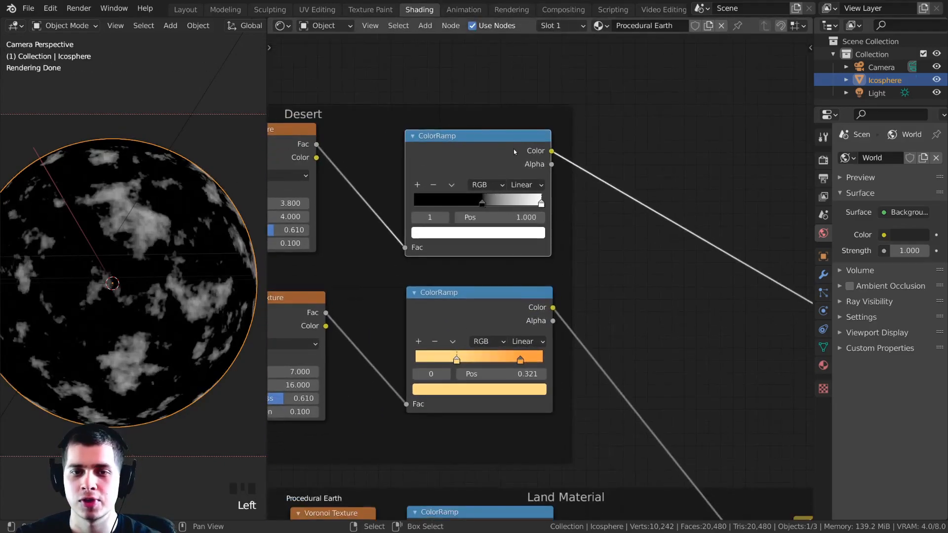
pyautogui.scroll(-3, 527, 292)
pyautogui.moveTo(527, 292); pyautogui.dragTo(444, 183, button='middle')
pyautogui.moveTo(463, 71); pyautogui.dragTo(486, 69)
pyautogui.moveTo(556, 63); pyautogui.dragTo(655, 411)
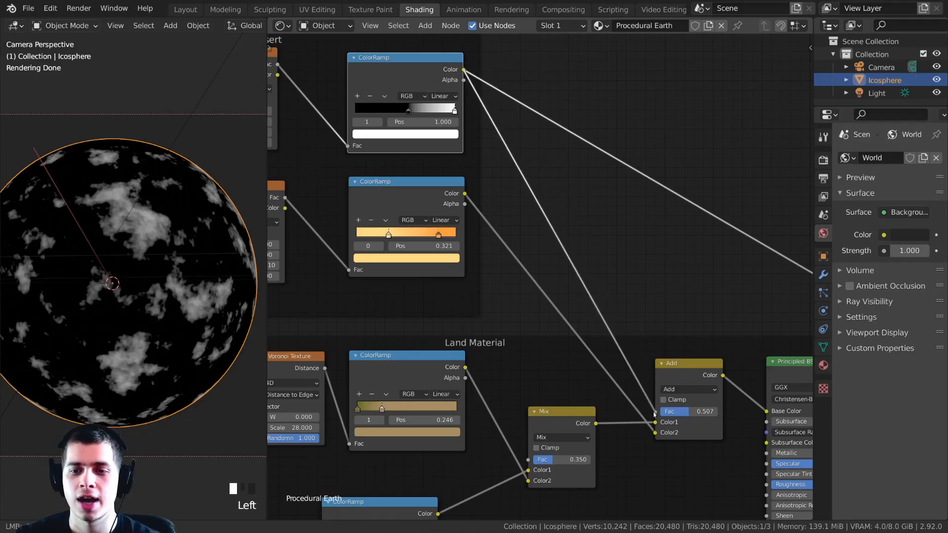
# Preview the masked Add node result on the sphere and nudge the node slightly up and left, keeping its Add blending mode.
pyautogui.keyDown('ctrl'); pyautogui.keyDown('shift'); pyautogui.click(671, 376); pyautogui.keyUp('shift'); pyautogui.keyUp('ctrl')
pyautogui.scroll(-2, 572, 237)
pyautogui.moveTo(572, 237); pyautogui.dragTo(577, 233, button='middle')
pyautogui.click(706, 332)
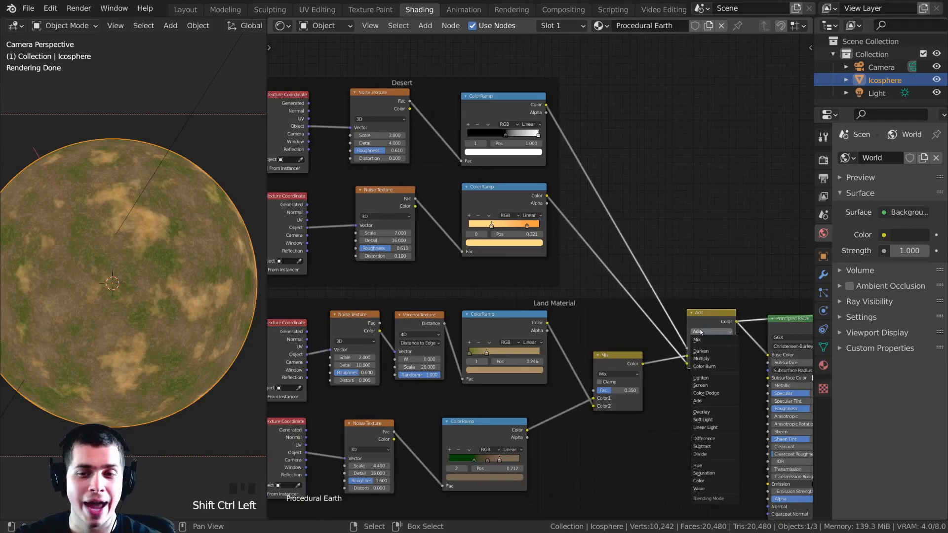
pyautogui.moveTo(707, 311); pyautogui.dragTo(700, 308)
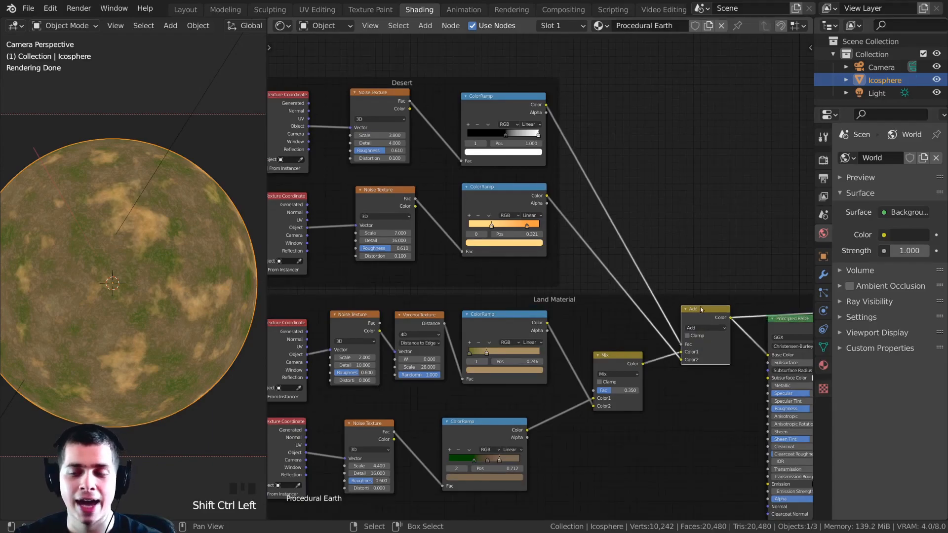
# Preview the Desert color ramp, the Land Material Mix node and the combined Add node in turn to compare their colours.
pyautogui.moveTo(548, 296); pyautogui.dragTo(550, 287, button='middle')
pyautogui.scroll(3, 472, 277)
pyautogui.scroll(-3, 476, 261)
pyautogui.moveTo(479, 233); pyautogui.dragTo(504, 229, button='middle')
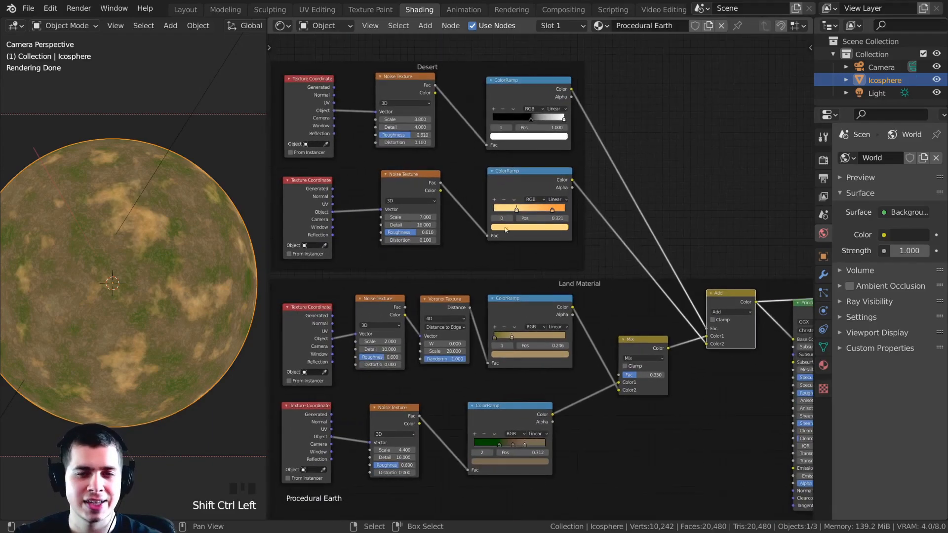
pyautogui.keyDown('ctrl'); pyautogui.keyDown('shift'); pyautogui.click(508, 181); pyautogui.keyUp('shift'); pyautogui.keyUp('ctrl')
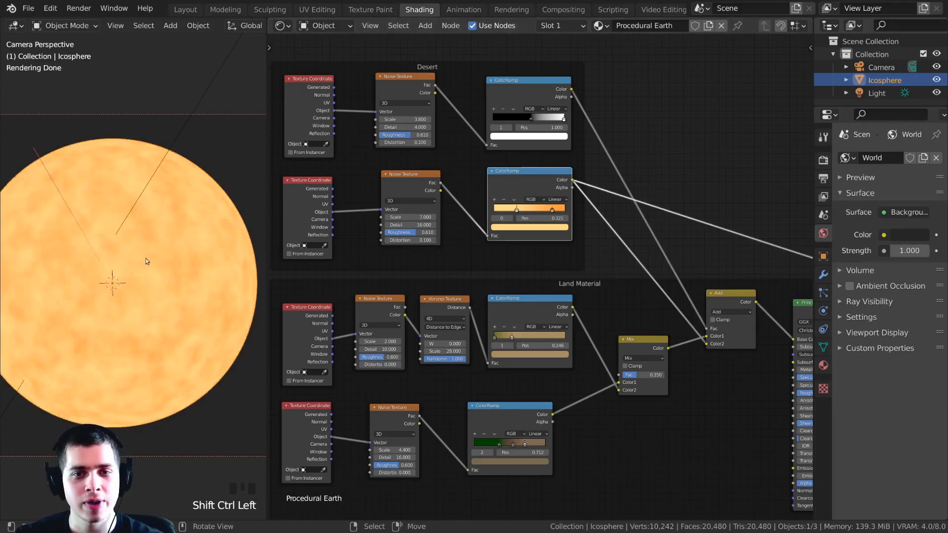
pyautogui.scroll(1, 363, 321)
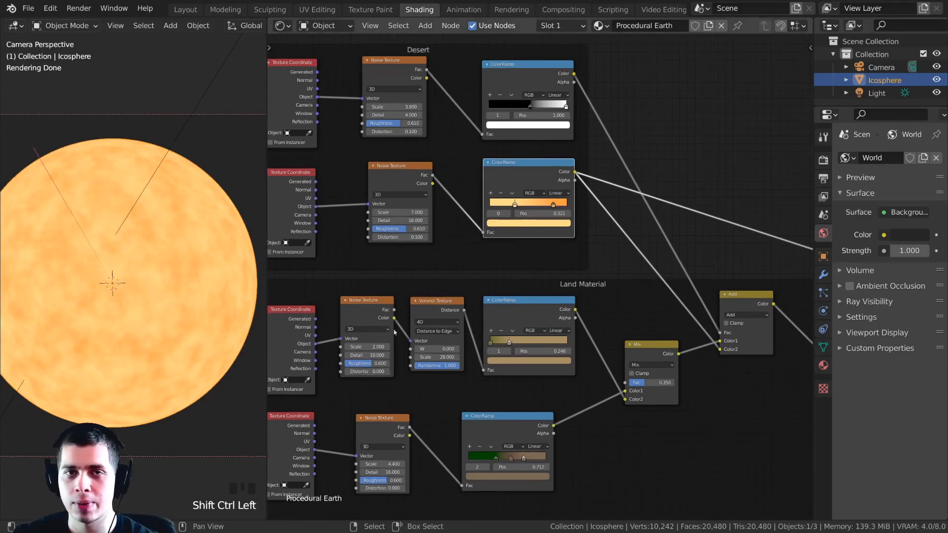
pyautogui.keyDown('ctrl'); pyautogui.keyDown('shift'); pyautogui.click(643, 343); pyautogui.keyUp('shift'); pyautogui.keyUp('ctrl')
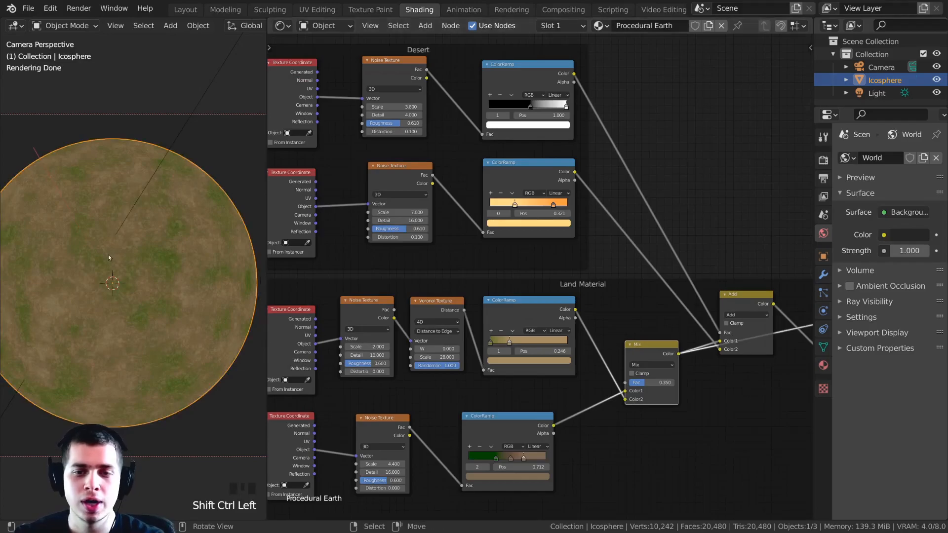
pyautogui.scroll(1, 161, 199)
pyautogui.scroll(2, 524, 264)
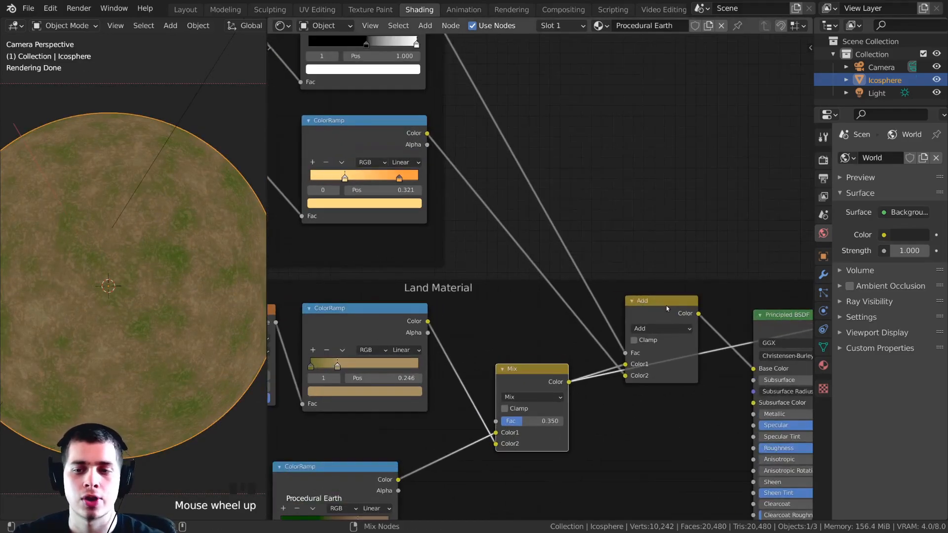
pyautogui.keyDown('ctrl'); pyautogui.keyDown('shift'); pyautogui.click(614, 349); pyautogui.keyUp('shift'); pyautogui.keyUp('ctrl')
pyautogui.scroll(-2, 620, 344)
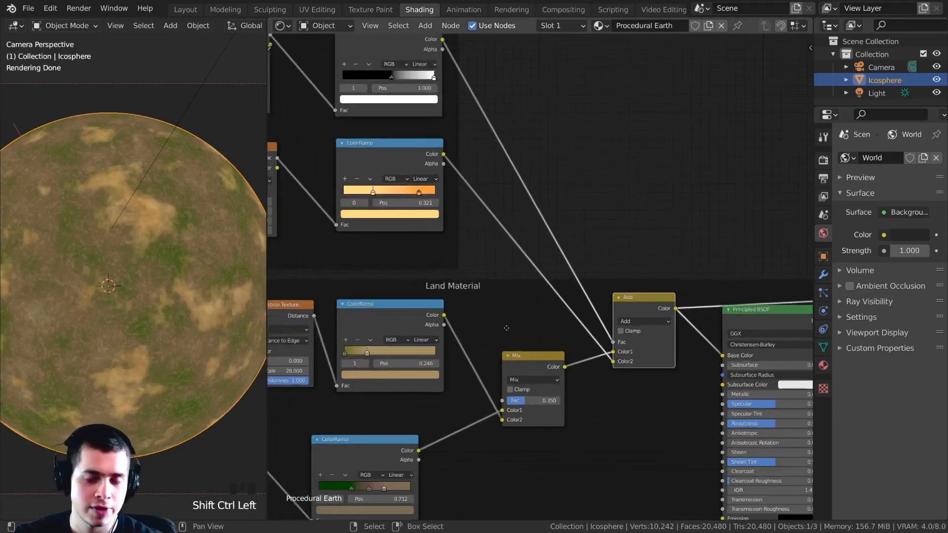
# Compare the black-and-white Desert mask with the combined Add node result on the sphere.
pyautogui.moveTo(408, 99); pyautogui.dragTo(418, 84)
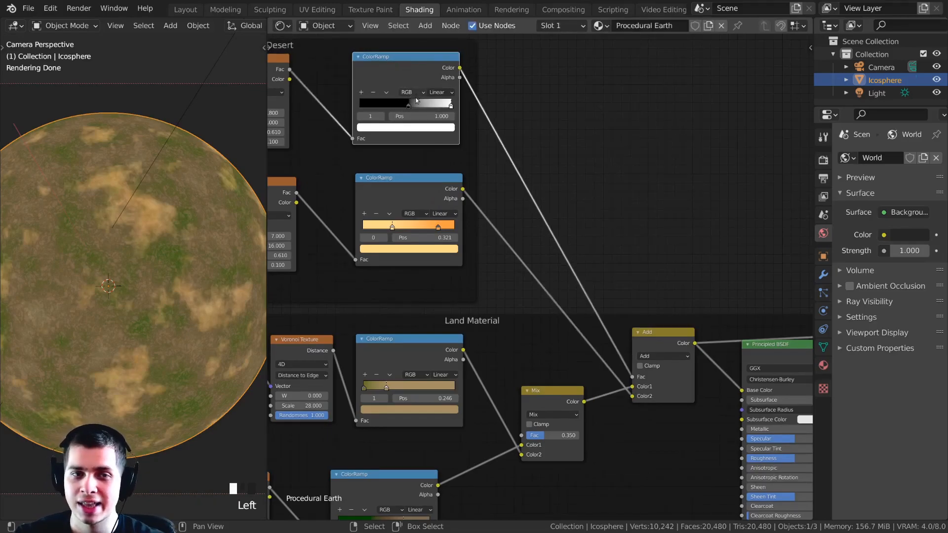
pyautogui.keyDown('ctrl'); pyautogui.keyDown('shift'); pyautogui.click(414, 71); pyautogui.keyUp('shift'); pyautogui.keyUp('ctrl')
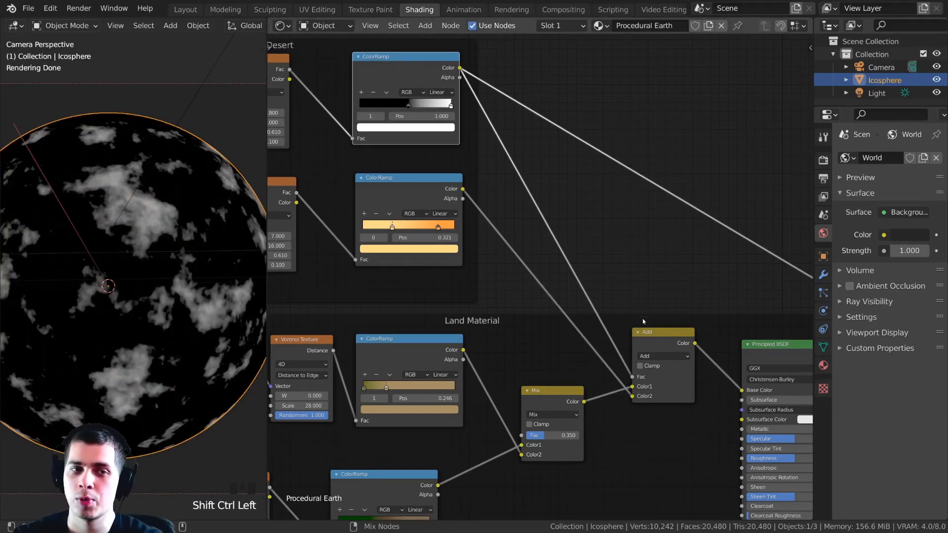
pyautogui.keyDown('ctrl'); pyautogui.keyDown('shift'); pyautogui.click(652, 333); pyautogui.keyUp('shift'); pyautogui.keyUp('ctrl')
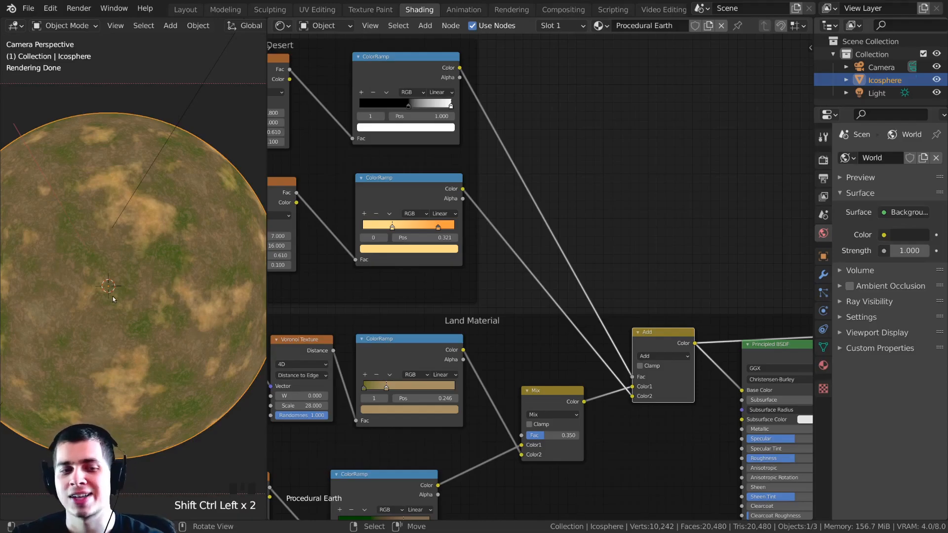
# Output the Principled BSDF to the material surface, shift its node slightly right, and inspect the shaded sphere up close and whole.
pyautogui.moveTo(467, 389); pyautogui.dragTo(331, 370, button='middle')
pyautogui.scroll(1, 331, 370)
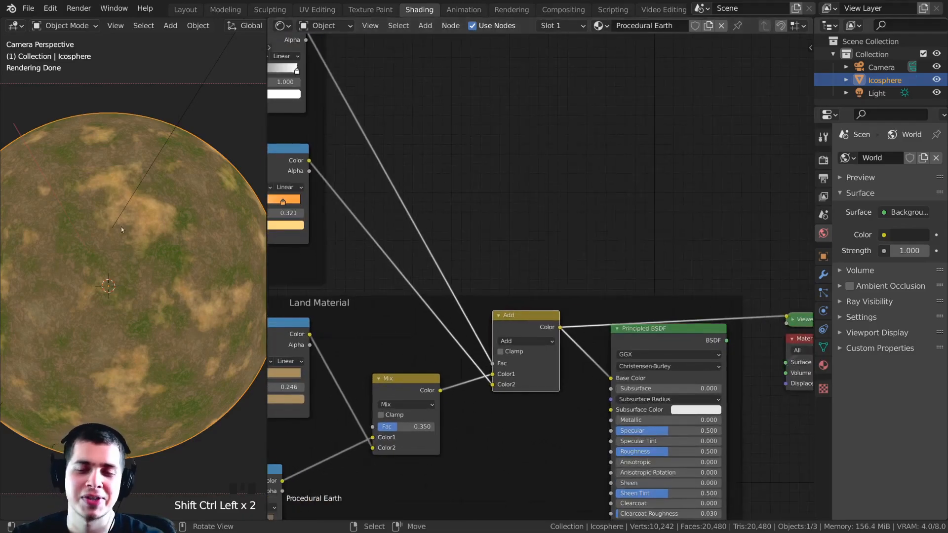
pyautogui.keyDown('shift'); pyautogui.moveTo(146, 230); pyautogui.dragTo(148, 274, button='middle'); pyautogui.keyUp('shift')
pyautogui.scroll(1, 148, 274)
pyautogui.scroll(2, 148, 271)
pyautogui.keyDown('shift'); pyautogui.moveTo(660, 336); pyautogui.dragTo(660, 310, button='middle'); pyautogui.keyUp('shift')
pyautogui.keyDown('ctrl'); pyautogui.keyDown('shift'); pyautogui.click(658, 309); pyautogui.keyUp('shift'); pyautogui.keyUp('ctrl')
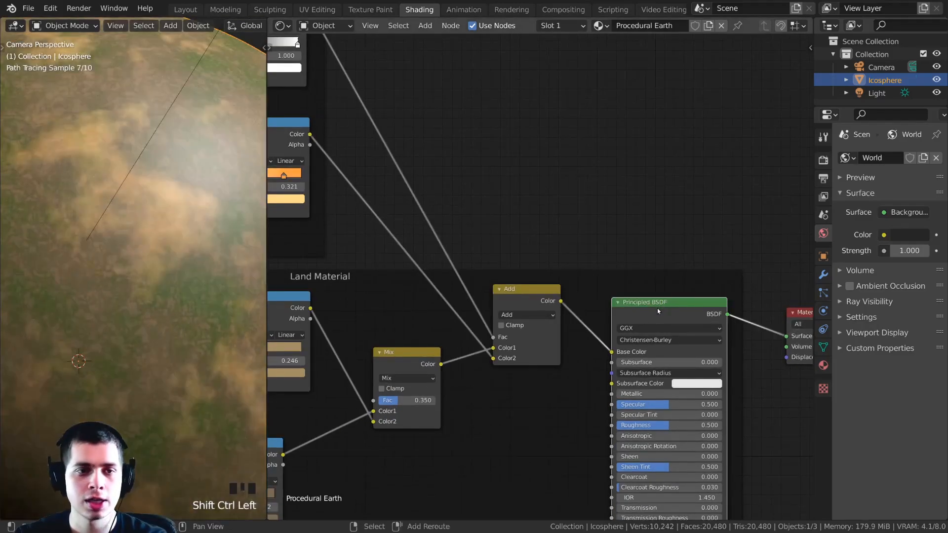
pyautogui.moveTo(656, 308); pyautogui.dragTo(665, 303)
pyautogui.scroll(-5, 155, 138)
pyautogui.keyDown('shift'); pyautogui.moveTo(133, 180); pyautogui.dragTo(139, 152, button='middle'); pyautogui.keyUp('shift')
pyautogui.keyDown('shift'); pyautogui.scroll(1, 192, 201); pyautogui.keyUp('shift')
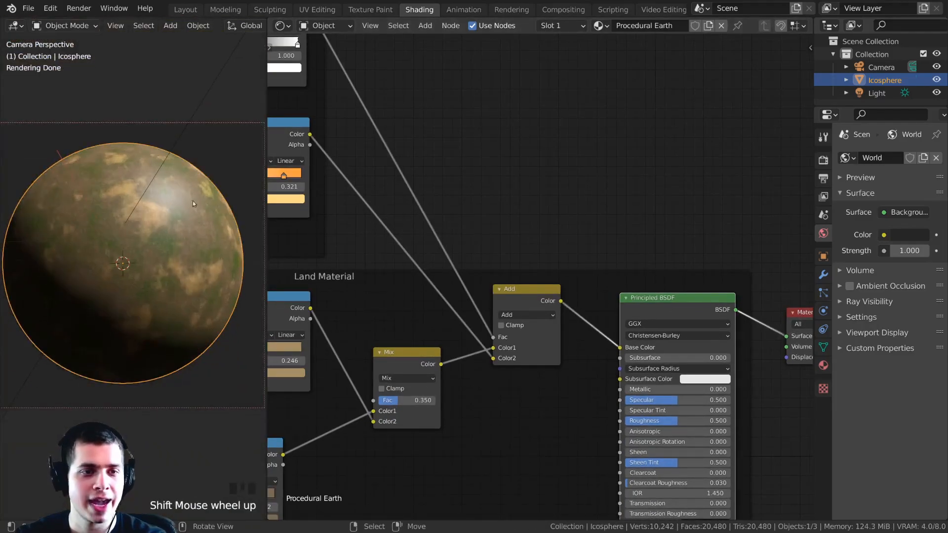
# Save the procedural Earth project file.
pyautogui.keyDown('shift'); pyautogui.moveTo(192, 169); pyautogui.dragTo(192, 179, button='middle'); pyautogui.keyUp('shift')
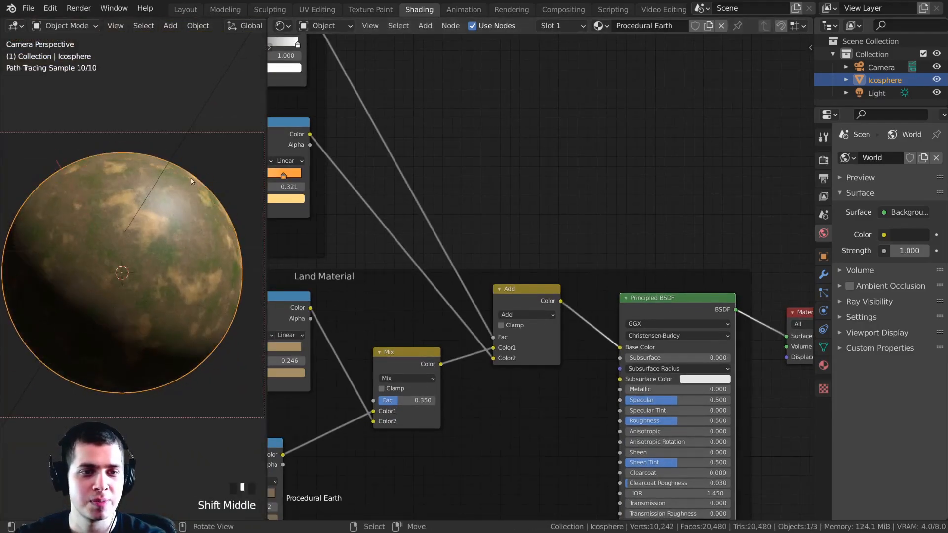
pyautogui.scroll(1, 192, 179)
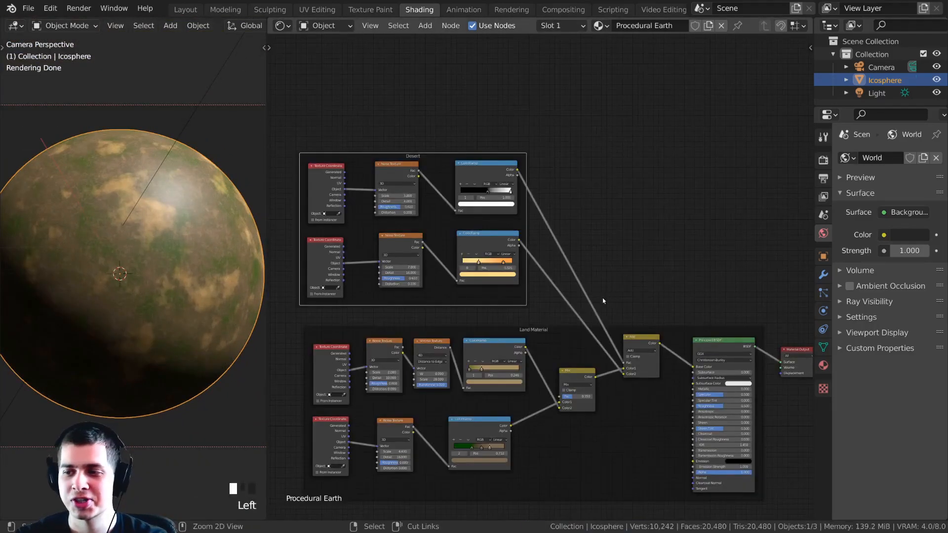
pyautogui.hotkey('ctrl', 's')
pyautogui.hotkey('ctrl', 's')
# Examine the planet's land surface up close alongside the nodes of the Land Material frame.
pyautogui.moveTo(620, 303); pyautogui.dragTo(700, 101, button='middle')
pyautogui.scroll(1, 538, 269)
pyautogui.scroll(3, 461, 317)
pyautogui.moveTo(461, 317); pyautogui.dragTo(537, 308, button='middle')
pyautogui.scroll(1, 477, 317)
pyautogui.keyDown('shift'); pyautogui.moveTo(187, 199); pyautogui.dragTo(180, 214, button='middle'); pyautogui.keyUp('shift')
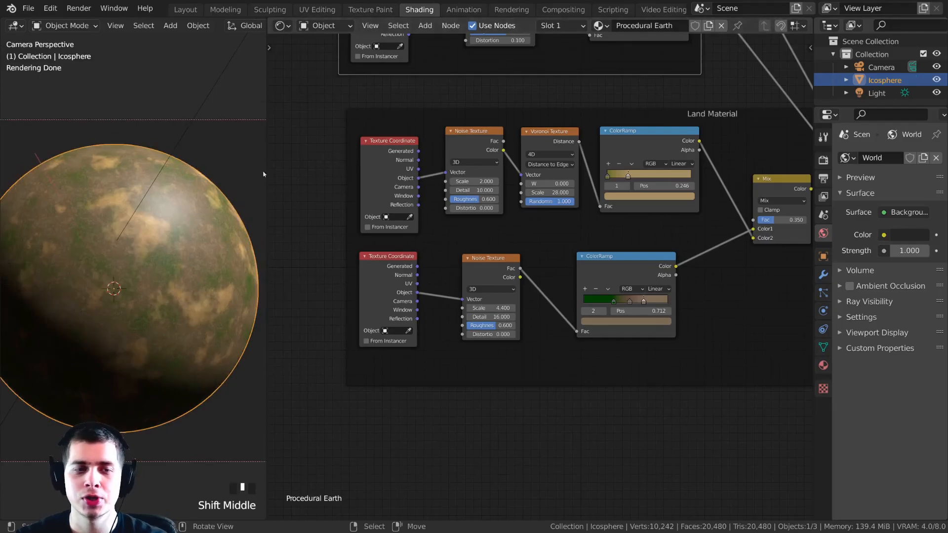
pyautogui.scroll(4, 206, 185)
pyautogui.keyDown('shift'); pyautogui.moveTo(191, 200); pyautogui.dragTo(179, 298, button='middle'); pyautogui.keyUp('shift')
pyautogui.scroll(-5, 217, 200)
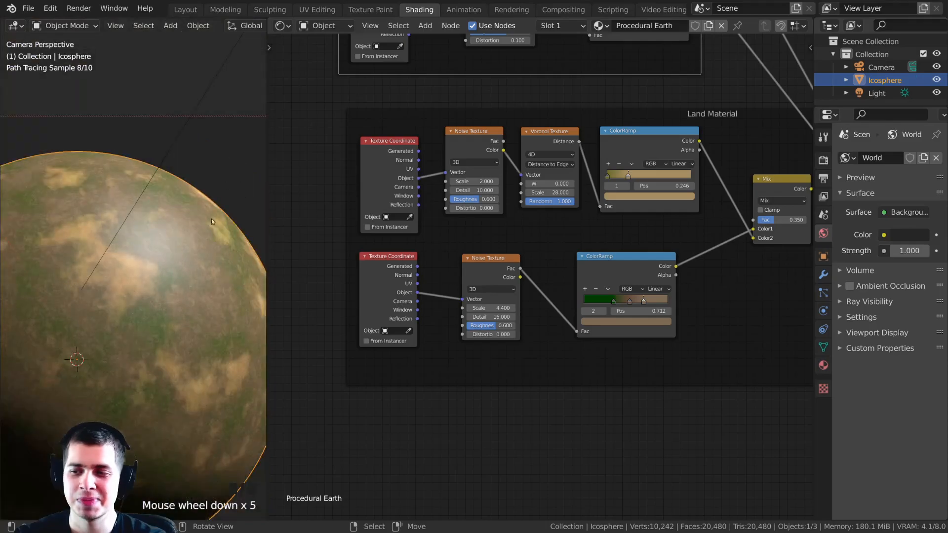
pyautogui.keyDown('shift'); pyautogui.moveTo(100, 242); pyautogui.dragTo(141, 311, button='middle'); pyautogui.keyUp('shift')
pyautogui.scroll(1, 140, 314)
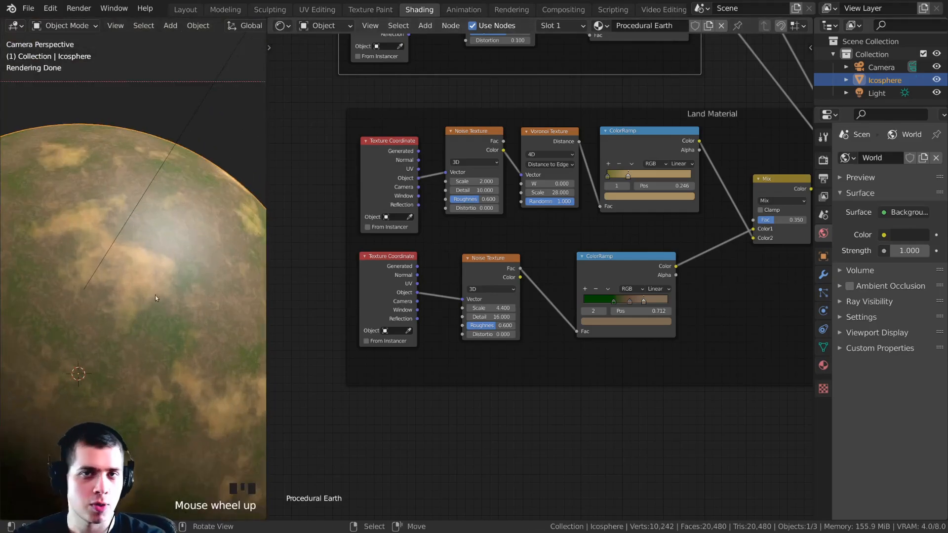
pyautogui.scroll(1, 179, 277)
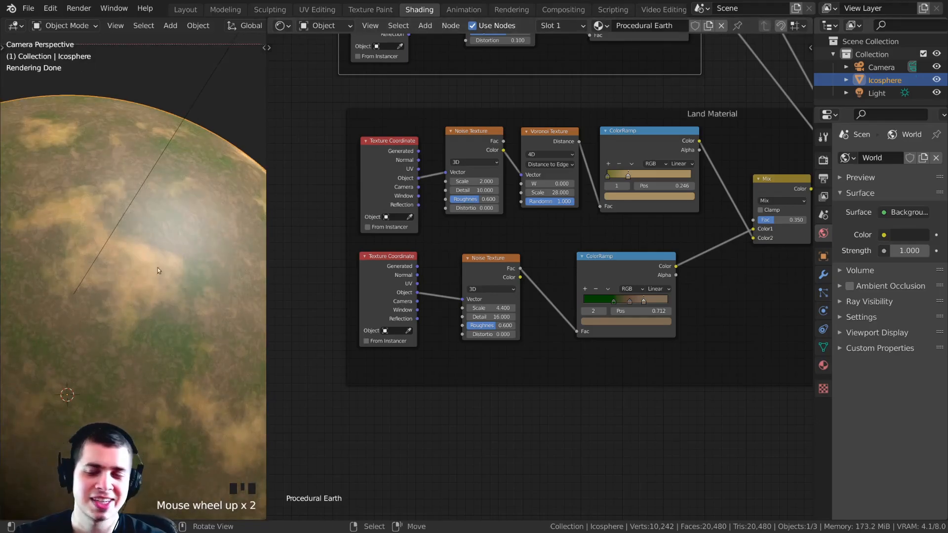
pyautogui.scroll(1, 173, 271)
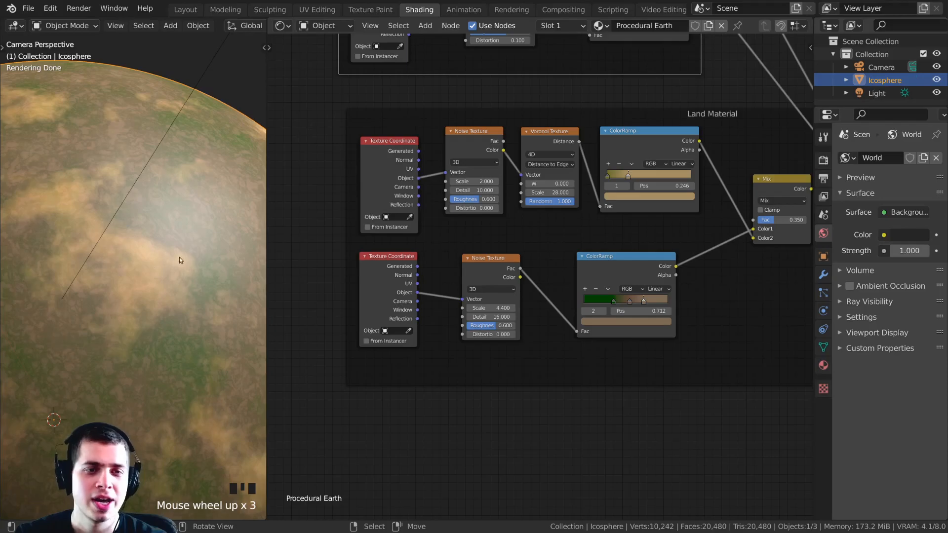
pyautogui.scroll(-4, 558, 311)
# Duplicate the lower Texture Coordinate and Noise Texture pair in the Land Material frame and place the copies below the originals.
pyautogui.moveTo(558, 311); pyautogui.dragTo(563, 284, button='middle')
pyautogui.scroll(5, 561, 268)
pyautogui.rightClick(485, 221)
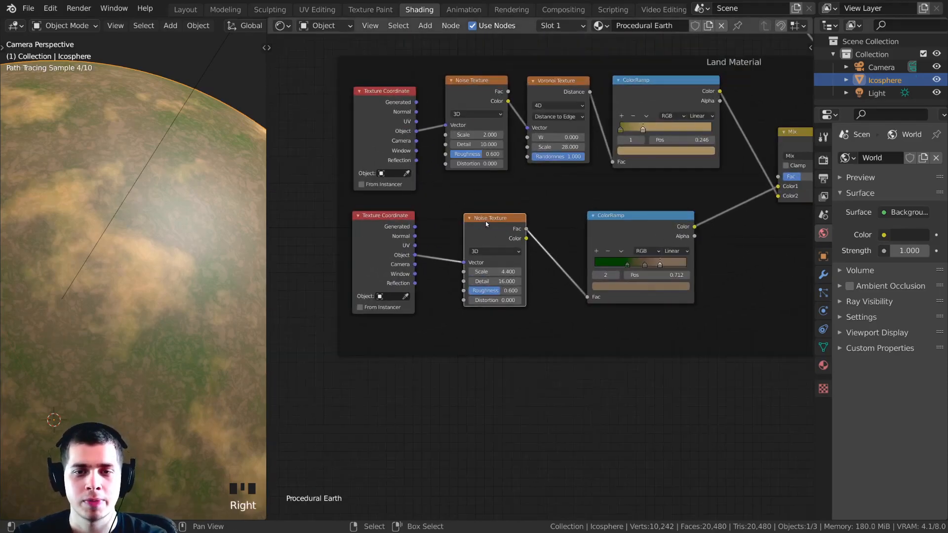
pyautogui.keyDown('shift'); pyautogui.rightClick(370, 226); pyautogui.keyUp('shift')
pyautogui.scroll(3, 442, 192)
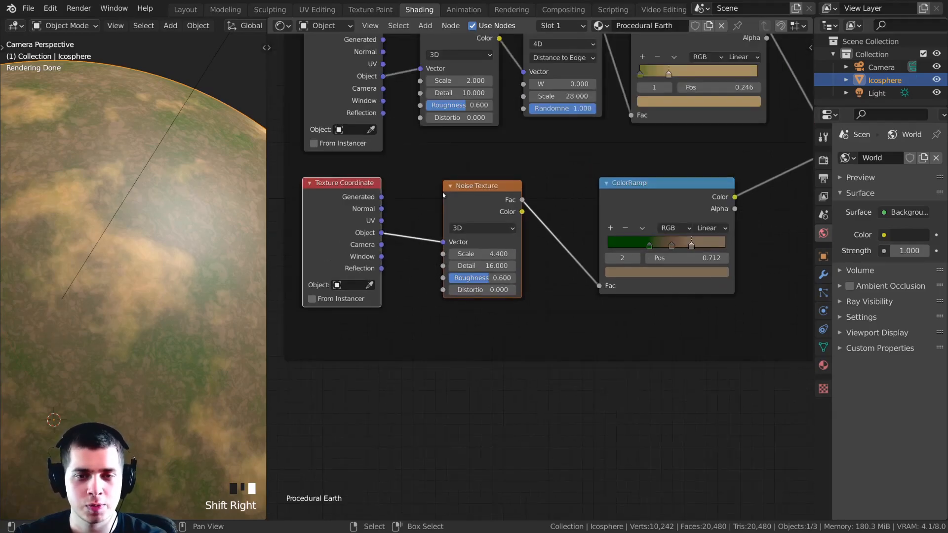
pyautogui.hotkey('shift', 'd')
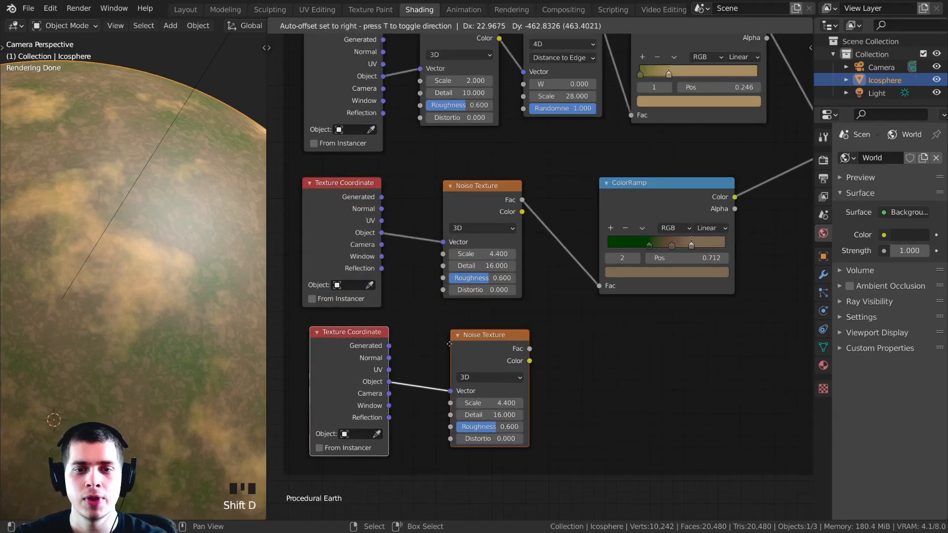
pyautogui.click(448, 346)
pyautogui.scroll(-3, 448, 346)
pyautogui.click(435, 341)
# Set the duplicated Noise Texture's scale to 50 and preview that texture on the planet.
pyautogui.scroll(3, 433, 336)
pyautogui.click(433, 328)
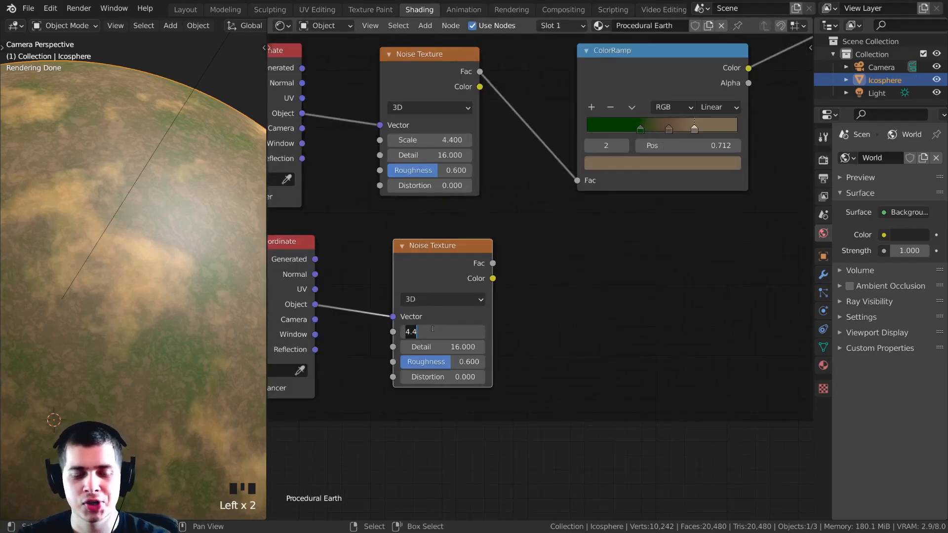
pyautogui.write('50')
pyautogui.click(440, 293)
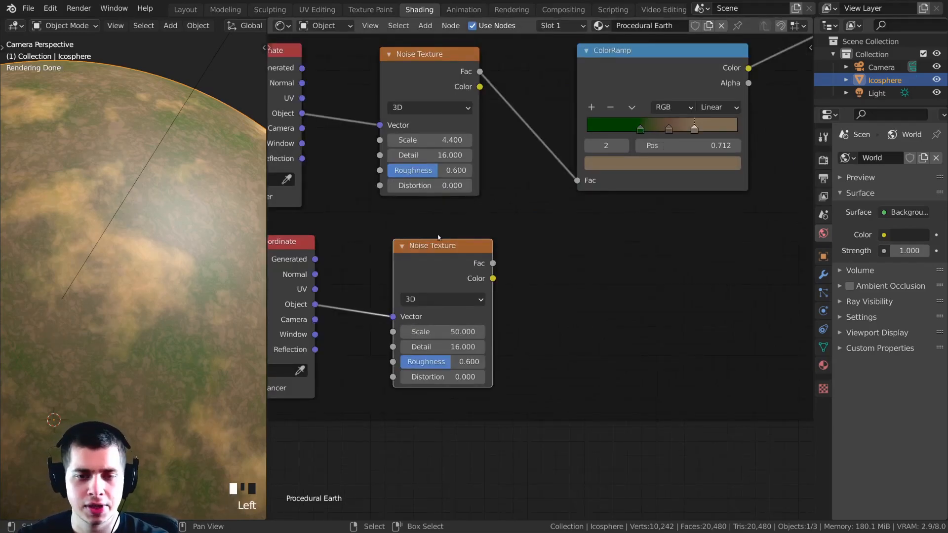
pyautogui.keyDown('ctrl'); pyautogui.keyDown('shift'); pyautogui.click(439, 250); pyautogui.keyUp('shift'); pyautogui.keyUp('ctrl')
pyautogui.scroll(1, 545, 328)
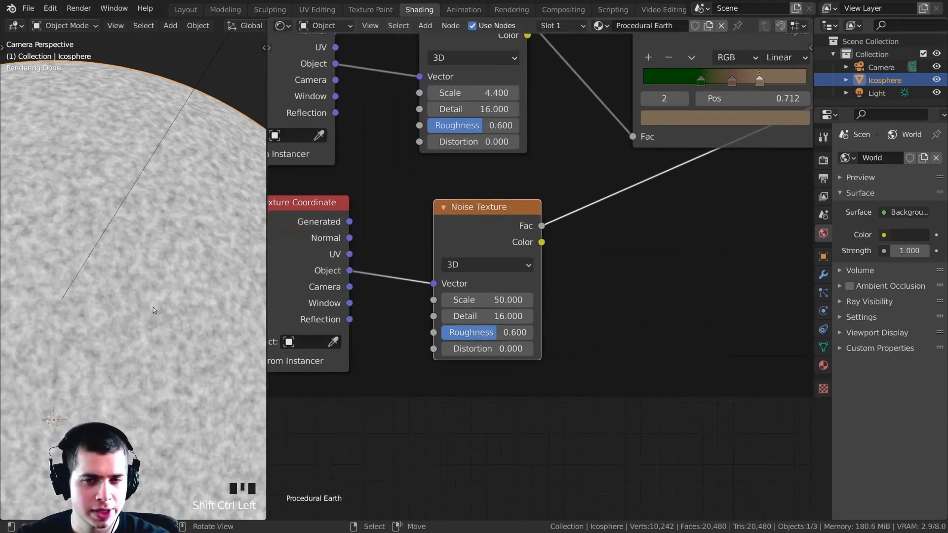
pyautogui.keyDown('shift'); pyautogui.moveTo(152, 292); pyautogui.dragTo(178, 232, button='middle'); pyautogui.keyUp('shift')
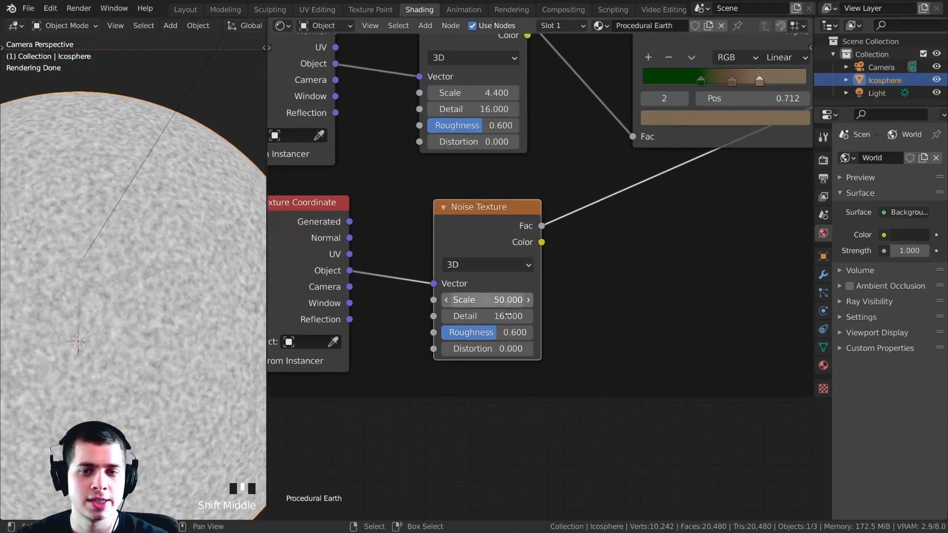
# Set the duplicated Noise Texture's roughness to 0.57 and its distortion to 0.2.
pyautogui.click(501, 333)
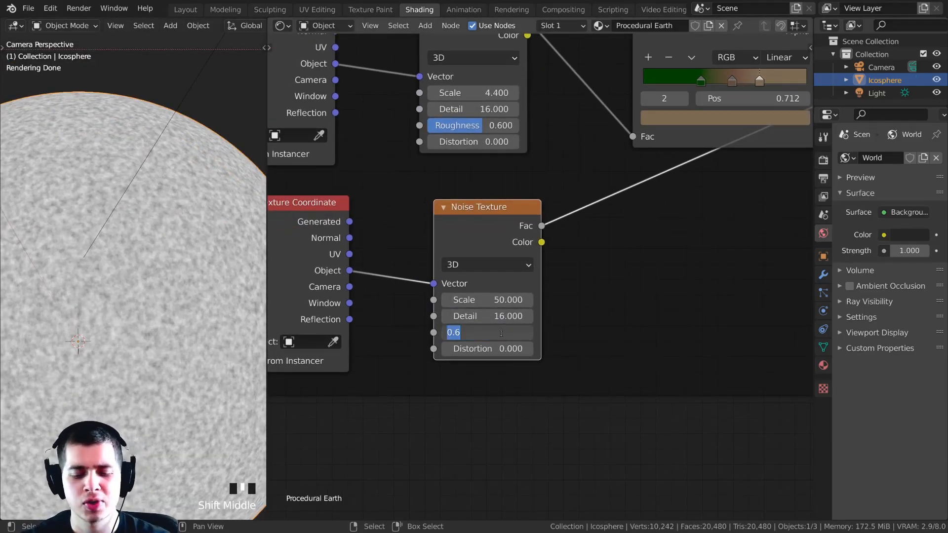
pyautogui.write('.57')
pyautogui.press('Return')
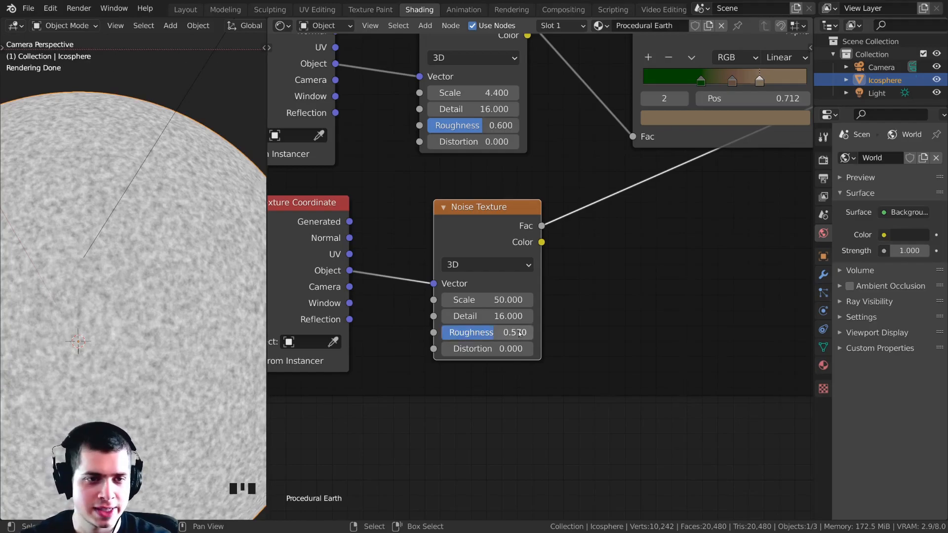
pyautogui.click(484, 349)
pyautogui.write('.2')
pyautogui.press('Return')
pyautogui.scroll(5, 132, 309)
pyautogui.scroll(-5, 152, 333)
# Connect the duplicated Noise Texture's Fac output to the Normal input of the Principled BSDF.
pyautogui.scroll(-5, 309, 225)
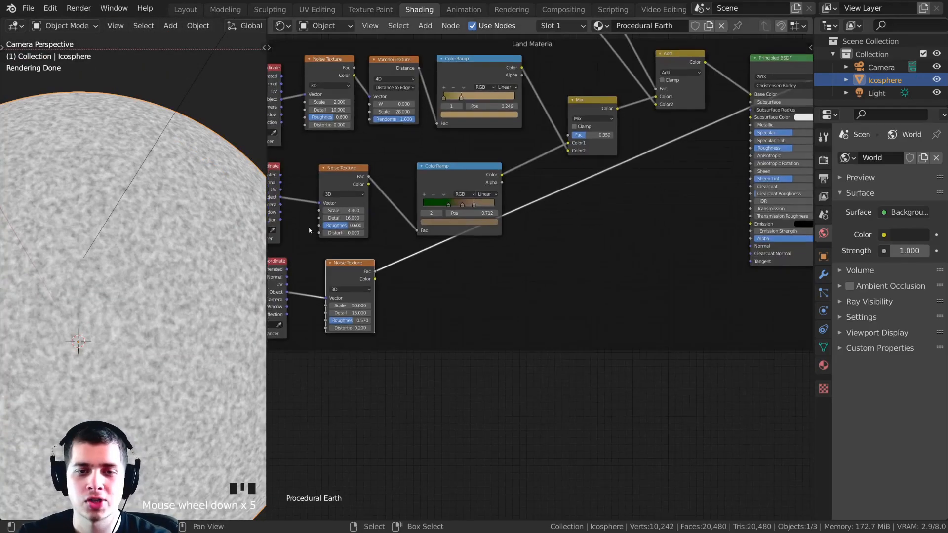
pyautogui.moveTo(487, 278); pyautogui.dragTo(453, 309, button='middle')
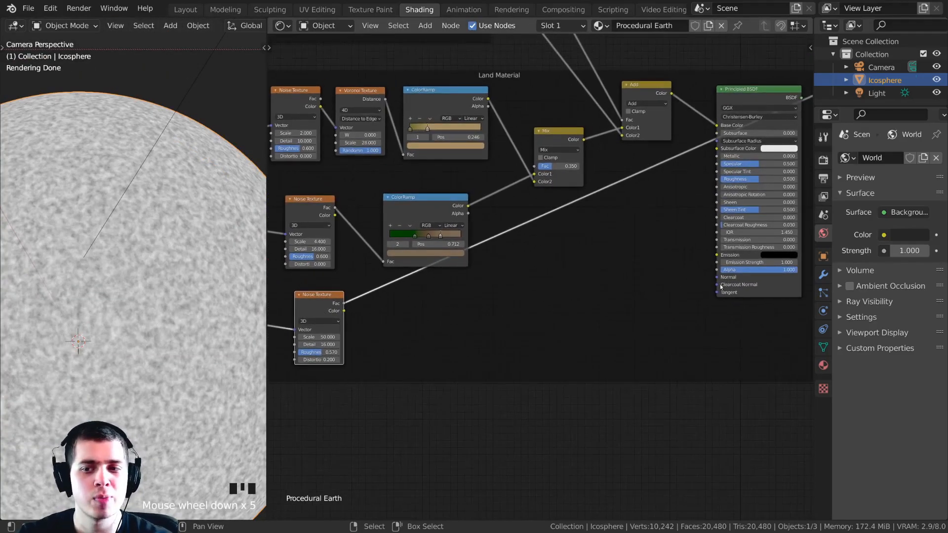
pyautogui.moveTo(717, 278); pyautogui.dragTo(686, 238)
pyautogui.moveTo(667, 284); pyautogui.dragTo(714, 278)
pyautogui.moveTo(580, 264); pyautogui.dragTo(516, 275, button='middle')
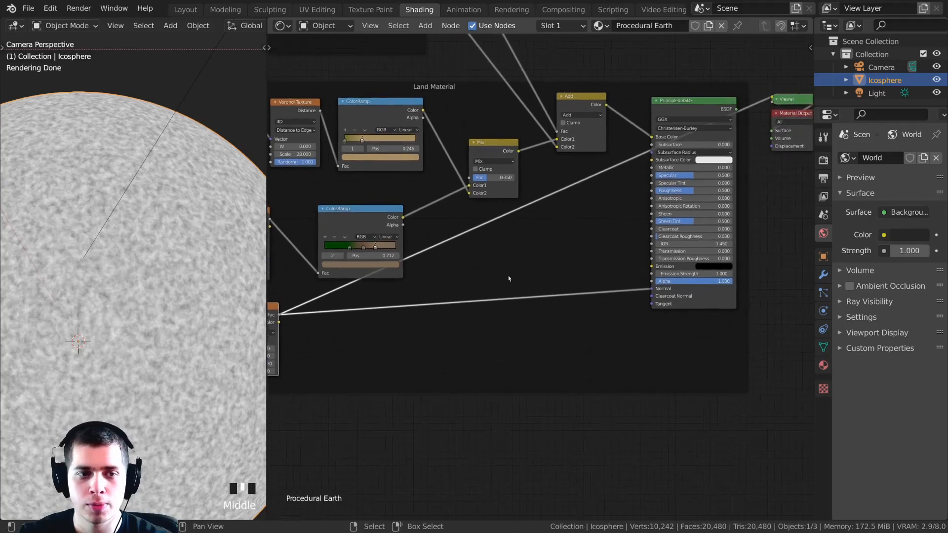
pyautogui.moveTo(630, 300); pyautogui.dragTo(653, 298, button='middle')
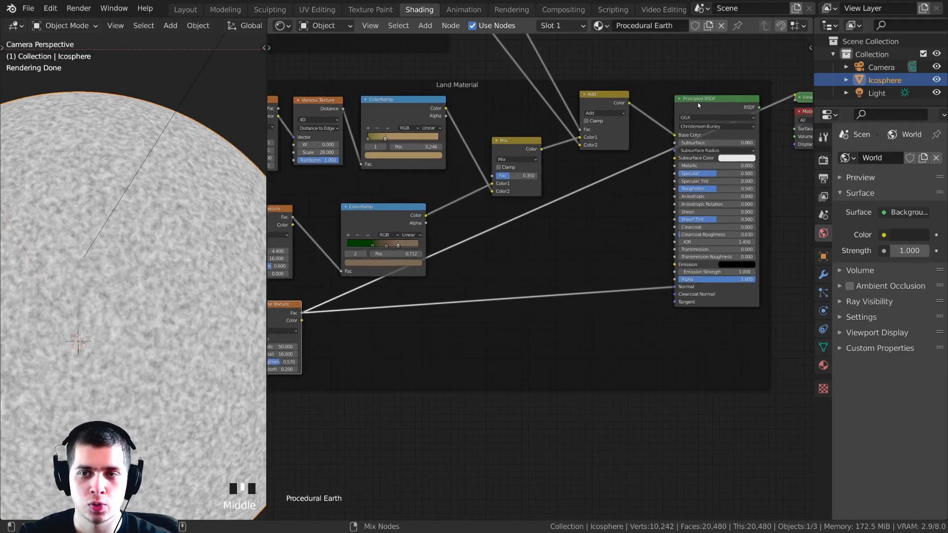
# Preview the full Principled BSDF material on the planet and inspect the surface closely.
pyautogui.keyDown('ctrl'); pyautogui.keyDown('shift'); pyautogui.click(697, 102); pyautogui.keyUp('shift'); pyautogui.keyUp('ctrl')
pyautogui.scroll(2, 132, 290)
pyautogui.scroll(1, 132, 290)
pyautogui.keyDown('shift'); pyautogui.moveTo(132, 290); pyautogui.dragTo(129, 274, button='middle'); pyautogui.keyUp('shift')
pyautogui.scroll(-2, 365, 302)
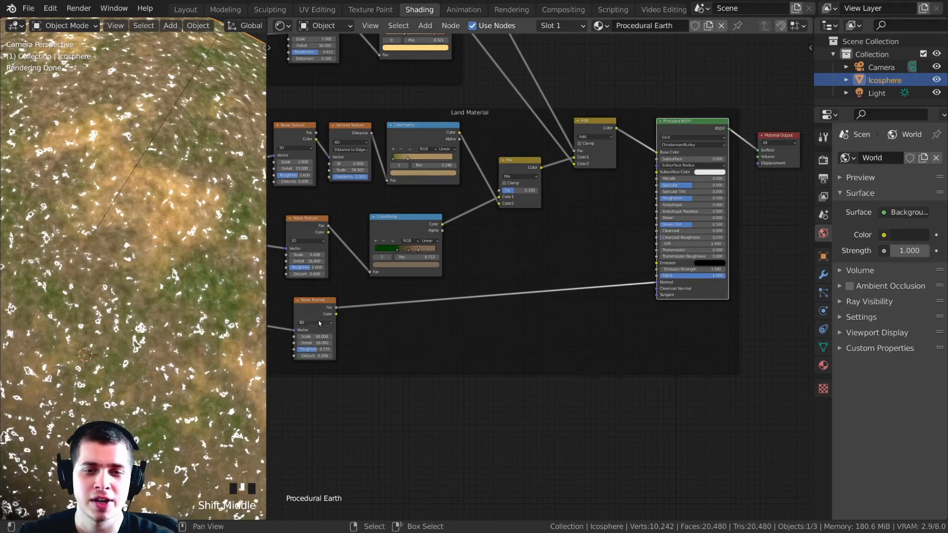
# Preview the duplicated Noise Texture on its own and follow its link to the shader's Normal input.
pyautogui.scroll(2, 320, 323)
pyautogui.keyDown('ctrl'); pyautogui.keyDown('shift'); pyautogui.click(342, 310); pyautogui.keyUp('shift'); pyautogui.keyUp('ctrl')
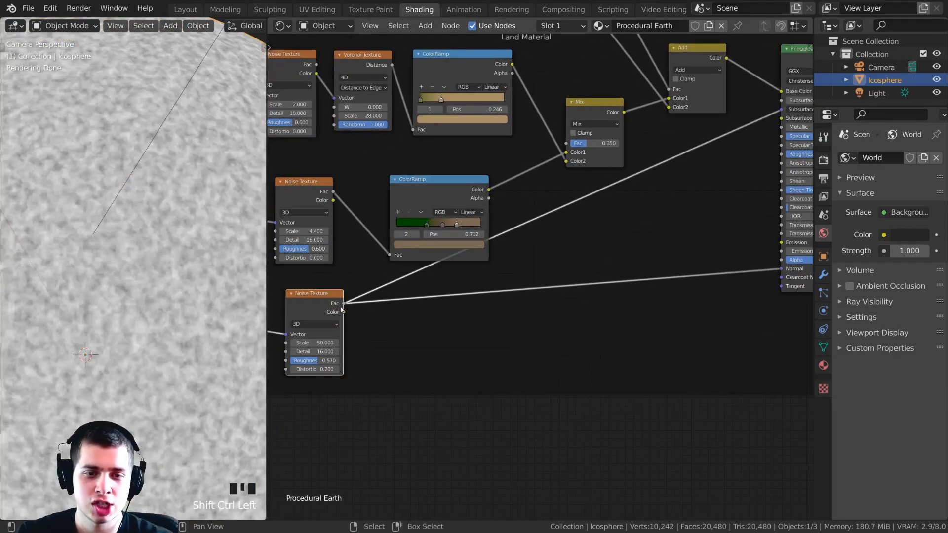
pyautogui.scroll(4, 346, 306)
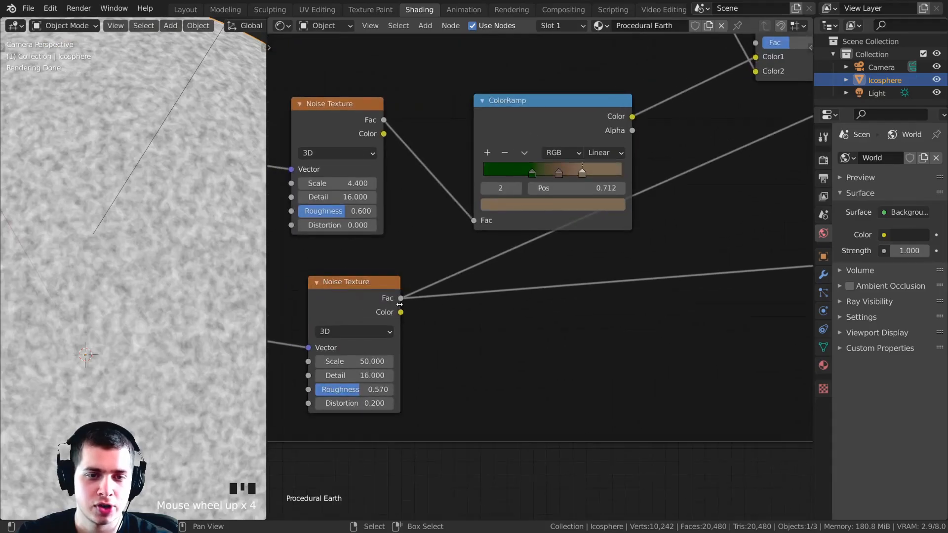
pyautogui.moveTo(383, 312); pyautogui.dragTo(70, 347, button='middle')
pyautogui.scroll(5, 538, 278)
pyautogui.moveTo(532, 322)
pyautogui.mouseDown()
pyautogui.moveTo(524, 318)
pyautogui.moveTo(532, 321)
pyautogui.mouseUp()
pyautogui.scroll(-3, 494, 256)
pyautogui.scroll(1, 460, 258)
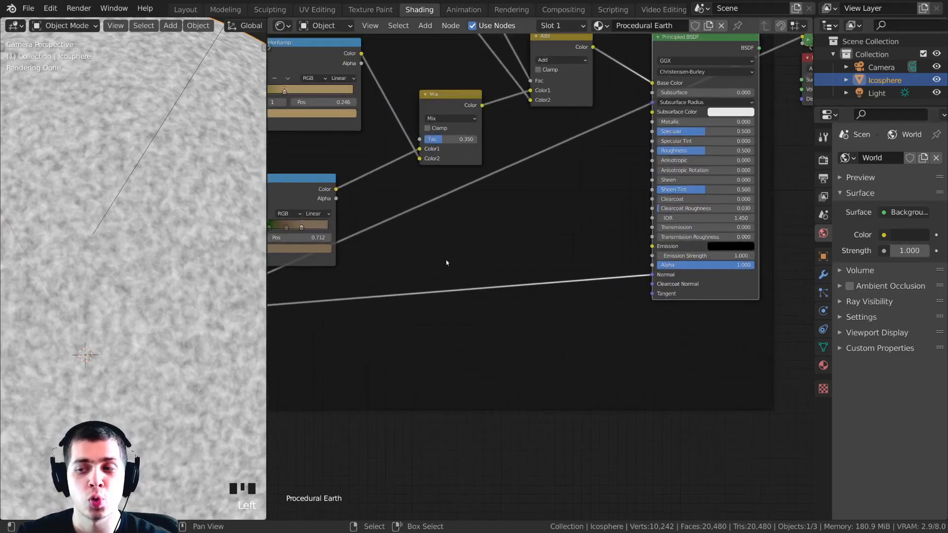
# Add a Bump node on the link between the duplicated Noise Texture and the Principled BSDF's Normal input.
pyautogui.scroll(-4, 537, 251)
pyautogui.hotkey('shift', 'a')
pyautogui.press('Escape')
pyautogui.hotkey('shift', 'a')
pyautogui.click(491, 271)
pyautogui.write('bum')
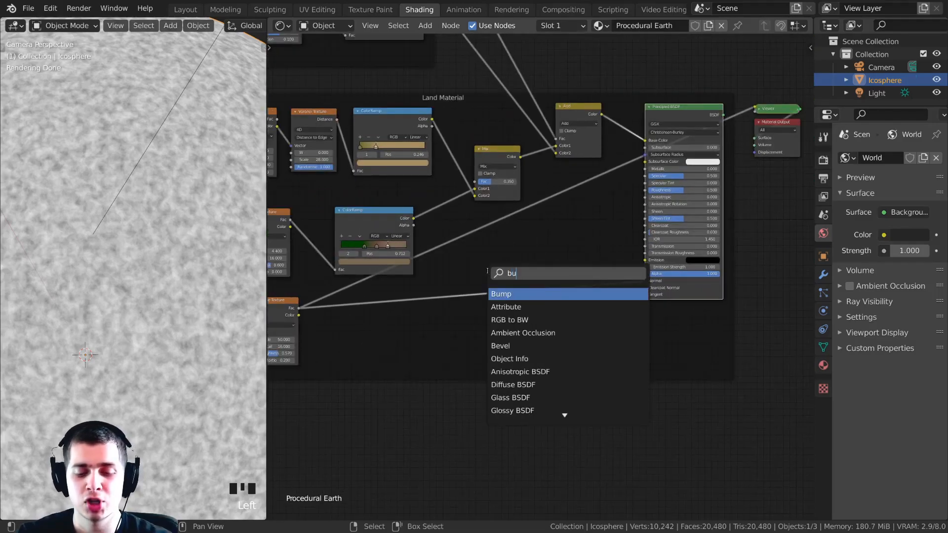
pyautogui.click(508, 295)
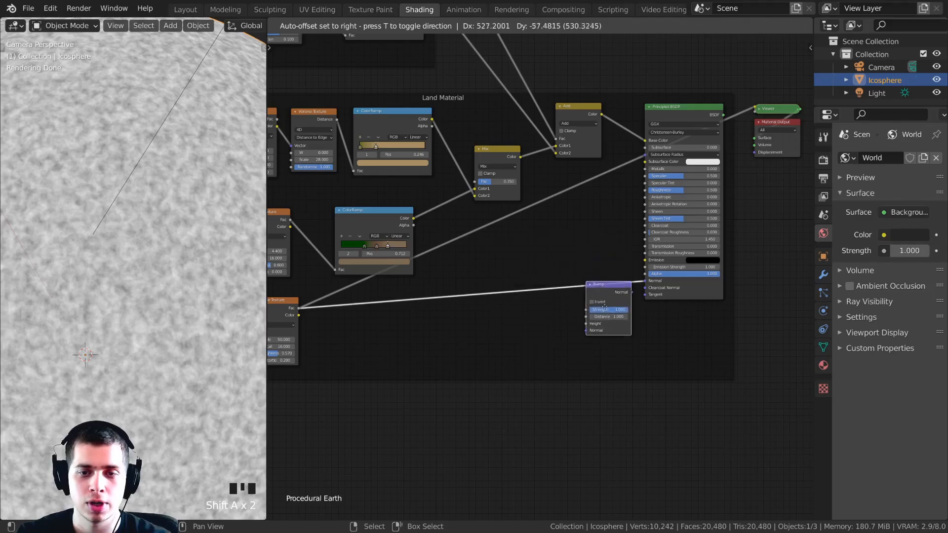
pyautogui.click(564, 282)
pyautogui.scroll(4, 539, 279)
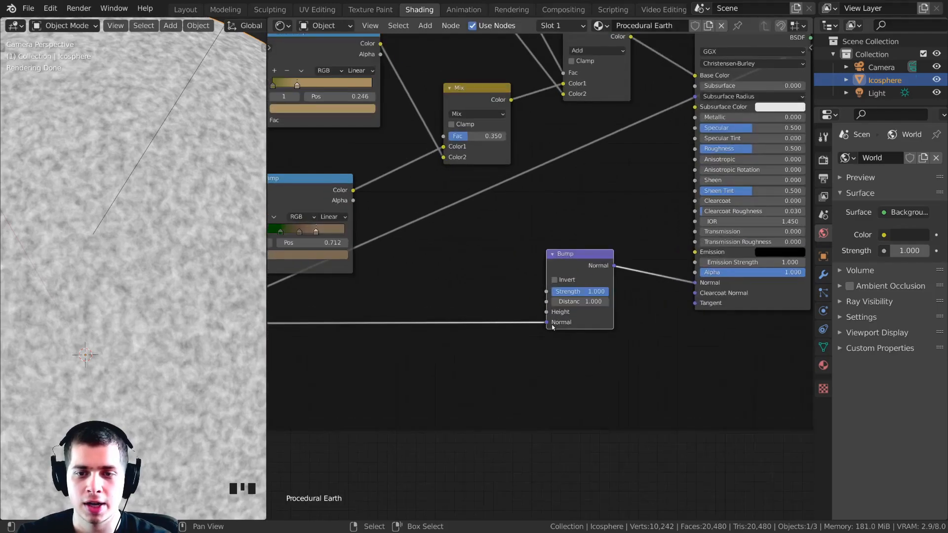
# Move the noise link from the Bump node's Normal input to its Height input.
pyautogui.moveTo(545, 347); pyautogui.dragTo(548, 329)
pyautogui.scroll(-2, 402, 326)
pyautogui.scroll(-2, 402, 325)
pyautogui.scroll(3, 553, 271)
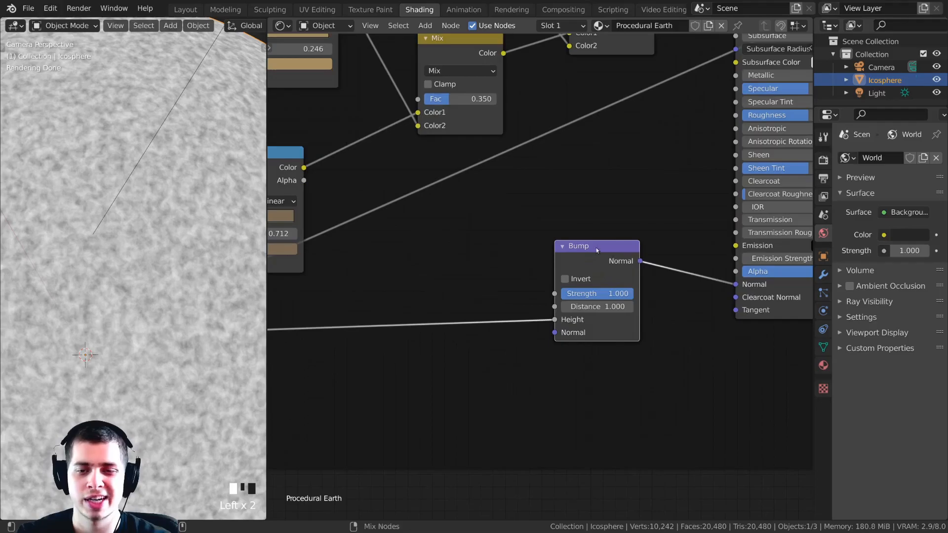
# Preview the Bump node's output on the planet, and switch the material output back to the Principled BSDF.
pyautogui.keyDown('ctrl'); pyautogui.keyDown('shift'); pyautogui.click(588, 248); pyautogui.keyUp('shift'); pyautogui.keyUp('ctrl')
pyautogui.scroll(-3, 144, 230)
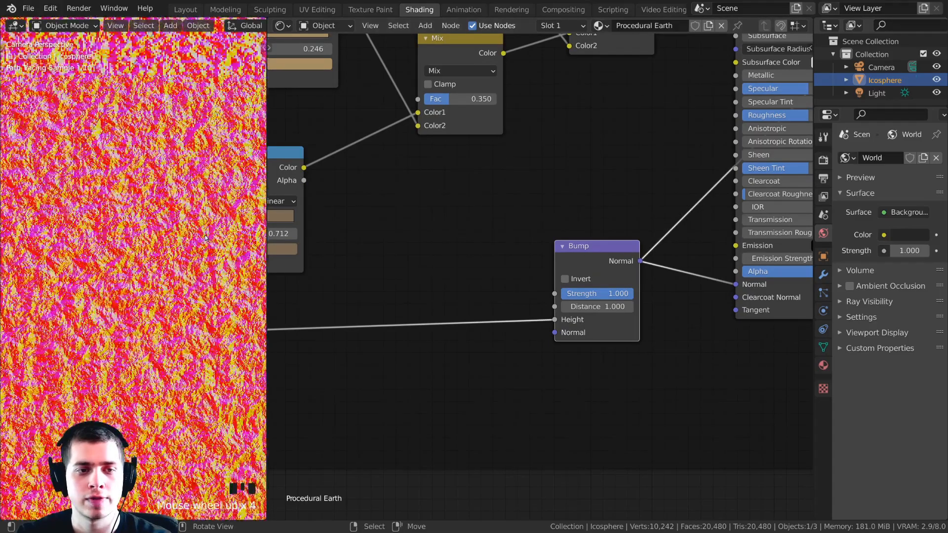
pyautogui.scroll(-4, 145, 229)
pyautogui.scroll(-2, 644, 209)
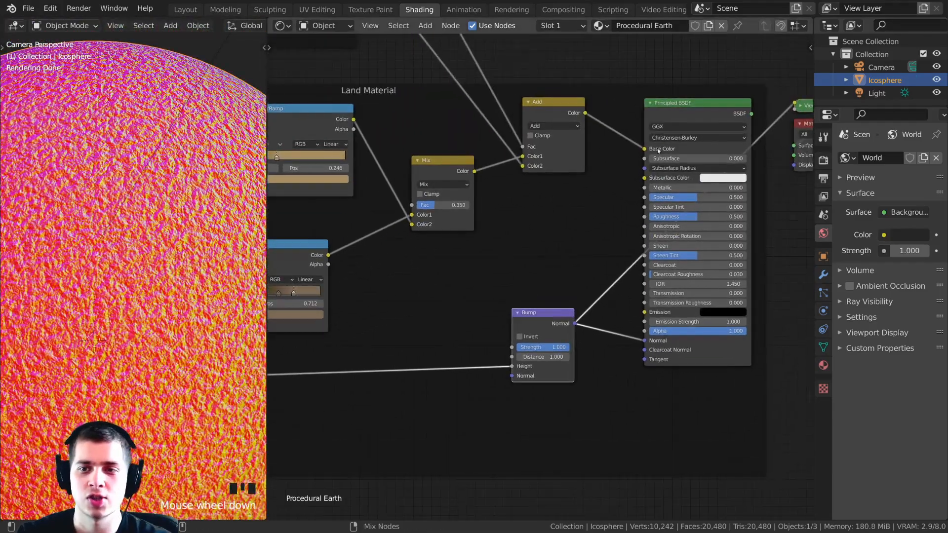
pyautogui.keyDown('ctrl'); pyautogui.keyDown('shift'); pyautogui.click(677, 109); pyautogui.keyUp('shift'); pyautogui.keyUp('ctrl')
pyautogui.scroll(2, 167, 230)
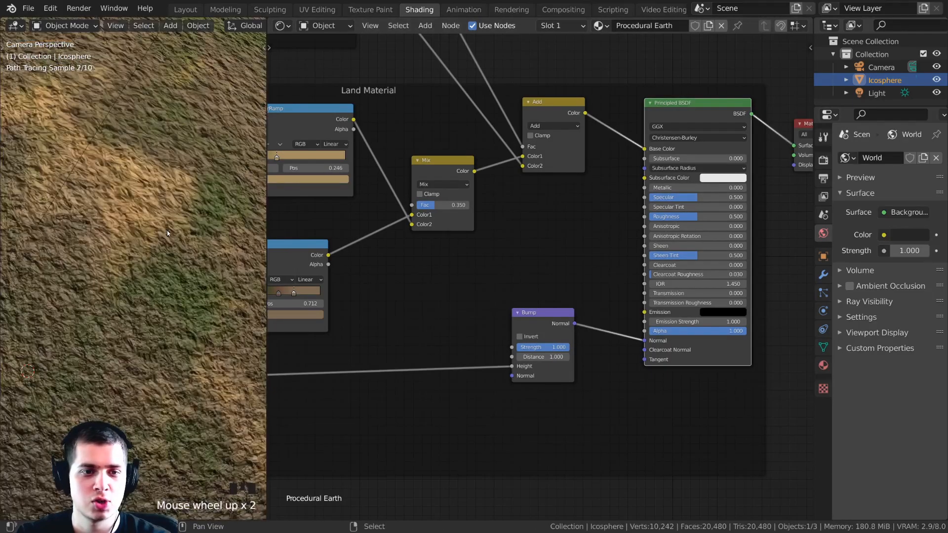
# Set the Bump node's strength to 0.095 and check the relief on the planet's surface.
pyautogui.click(527, 312)
pyautogui.scroll(6, 546, 327)
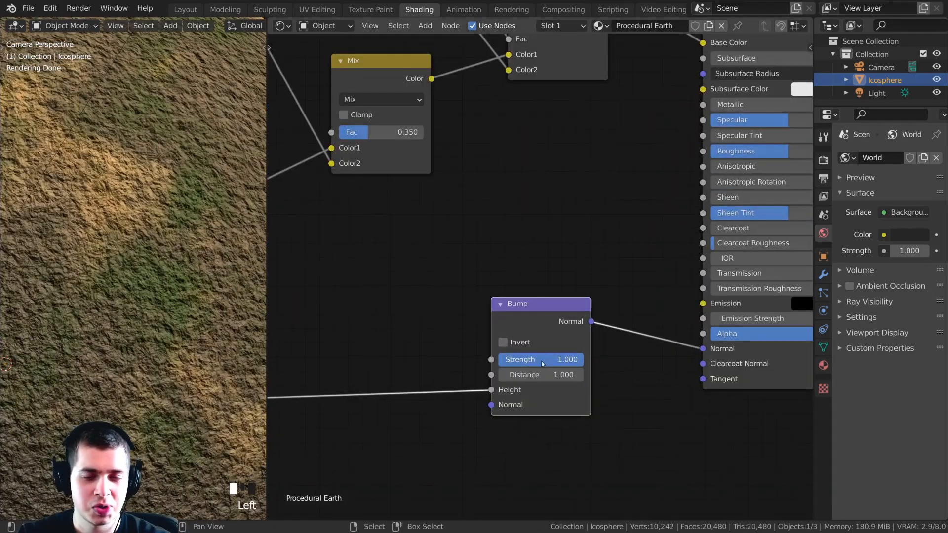
pyautogui.click(533, 359)
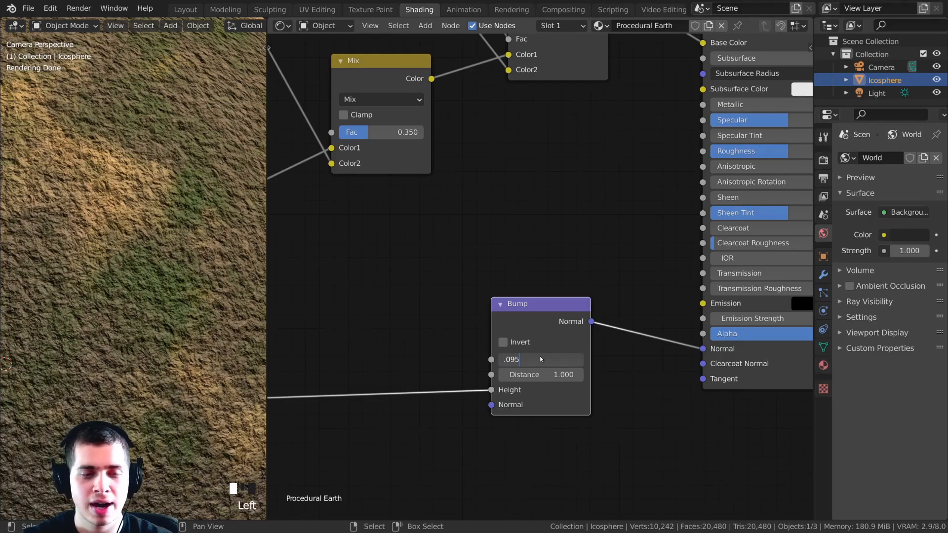
pyautogui.press('Return')
pyautogui.scroll(-2, 195, 145)
pyautogui.scroll(2, 184, 179)
pyautogui.keyDown('shift'); pyautogui.moveTo(183, 180); pyautogui.dragTo(175, 190, button='middle'); pyautogui.keyUp('shift')
pyautogui.scroll(2, 176, 190)
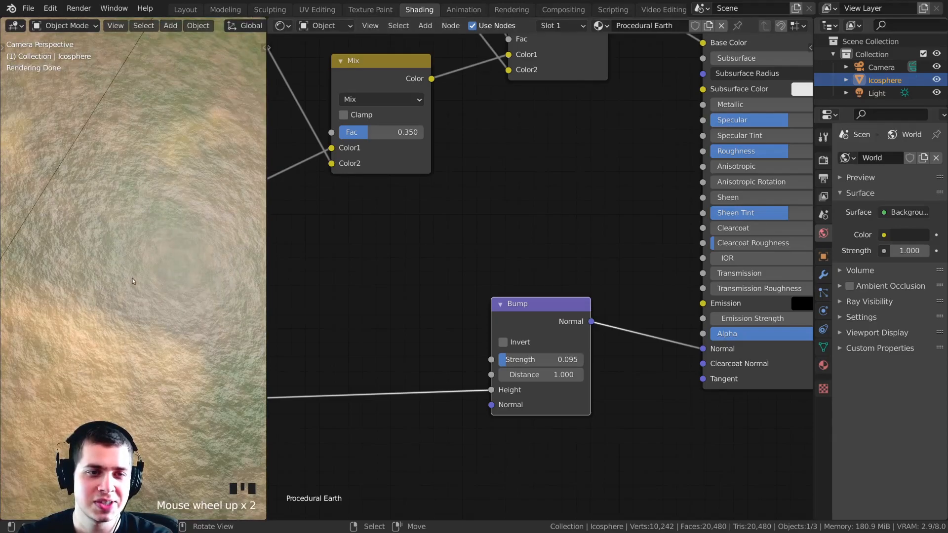
pyautogui.scroll(-5, 130, 280)
pyautogui.keyDown('shift'); pyautogui.moveTo(140, 259); pyautogui.dragTo(143, 222, button='middle'); pyautogui.keyUp('shift')
pyautogui.scroll(1, 185, 191)
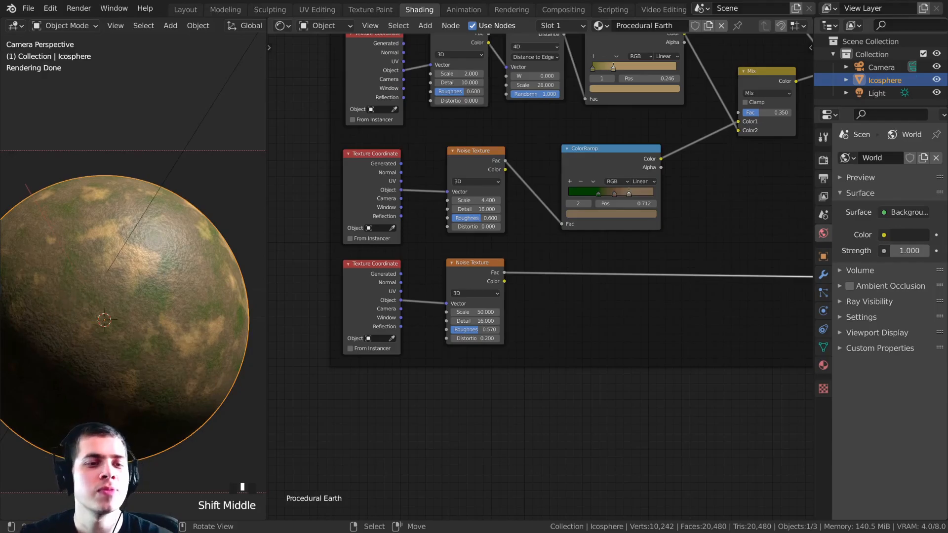
# Duplicate the lowest Texture Coordinate and Noise Texture pair and place the copy below the originals in the Land Material frame.
pyautogui.keyDown('shift'); pyautogui.moveTo(200, 331); pyautogui.dragTo(205, 338, button='middle'); pyautogui.keyUp('shift')
pyautogui.moveTo(444, 375); pyautogui.dragTo(523, 276, button='middle')
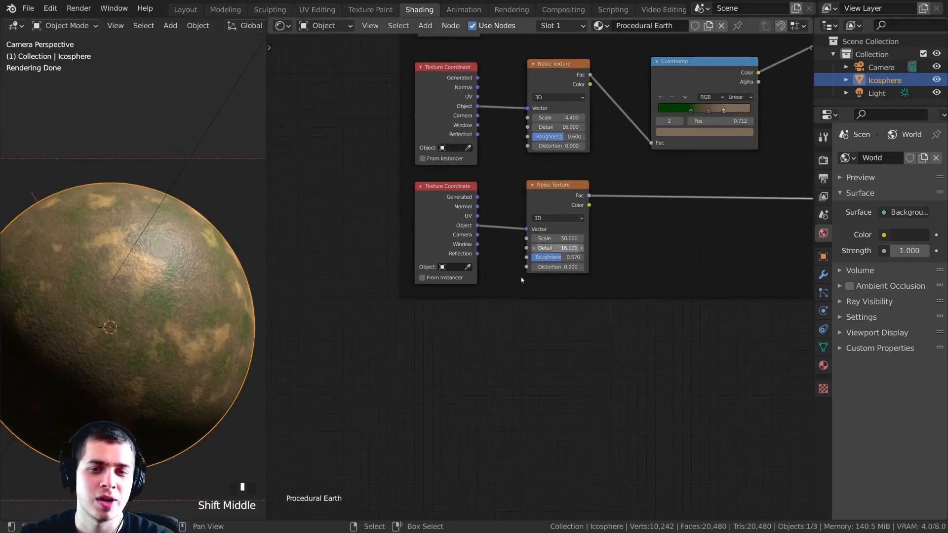
pyautogui.scroll(1, 530, 274)
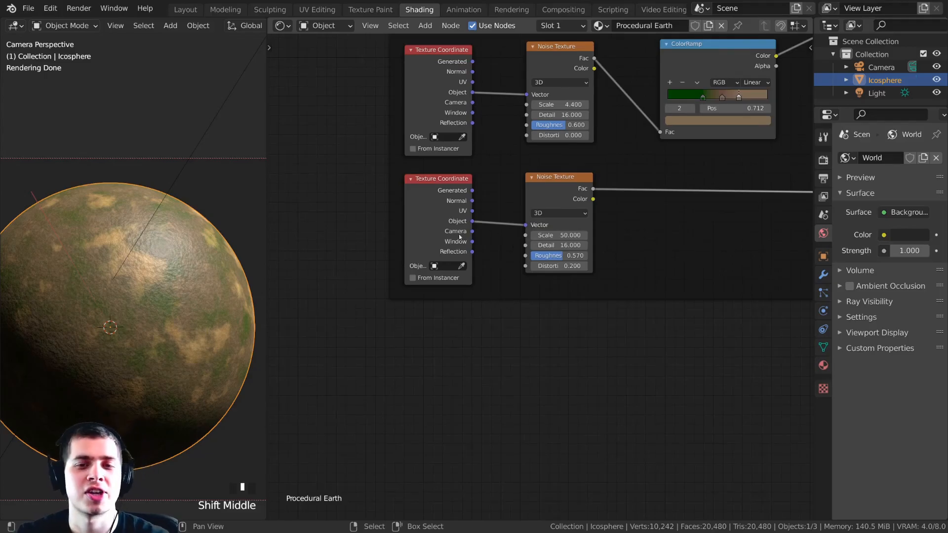
pyautogui.rightClick(419, 193)
pyautogui.keyDown('shift'); pyautogui.rightClick(546, 182); pyautogui.keyUp('shift')
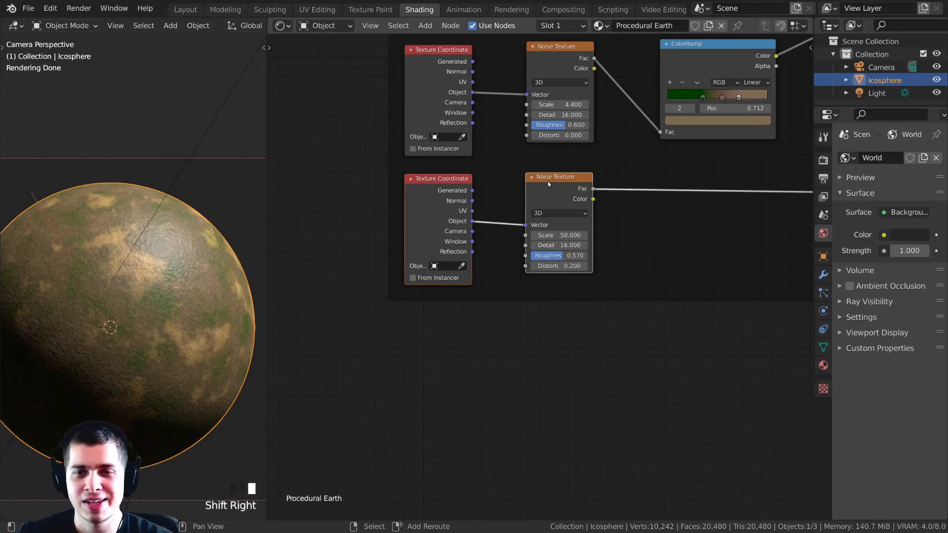
pyautogui.hotkey('shift', 'd')
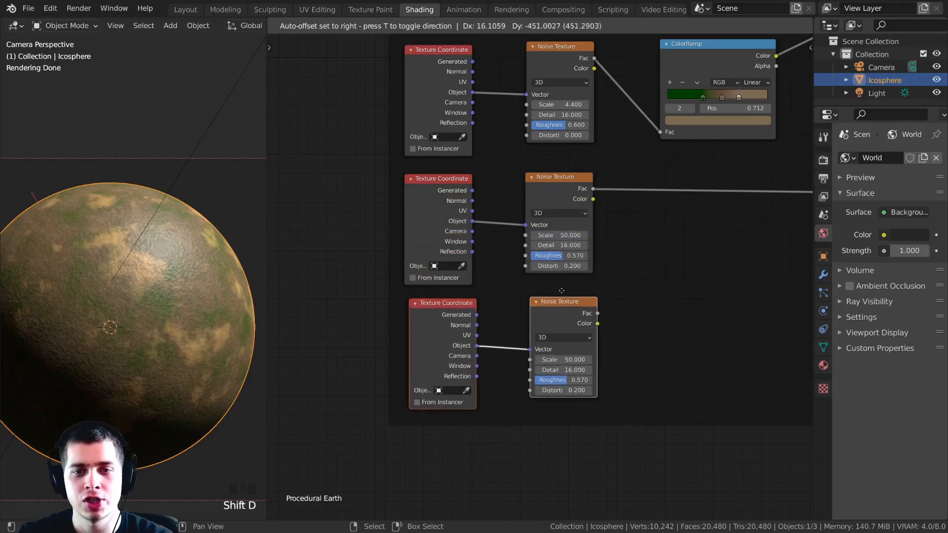
pyautogui.click(555, 307)
pyautogui.scroll(-2, 465, 262)
pyautogui.scroll(-1, 464, 261)
pyautogui.moveTo(465, 262); pyautogui.dragTo(468, 301, button='middle')
pyautogui.click(467, 122)
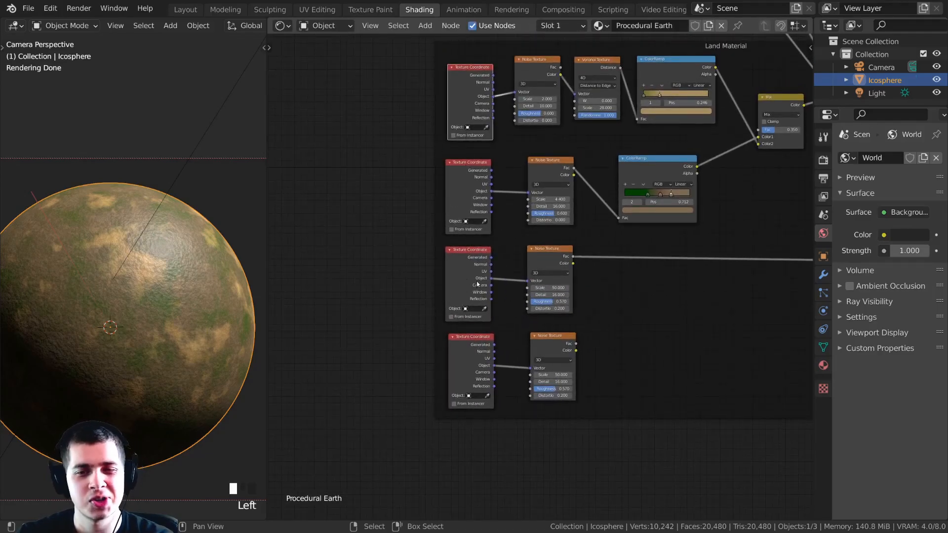
pyautogui.moveTo(492, 192); pyautogui.dragTo(516, 268)
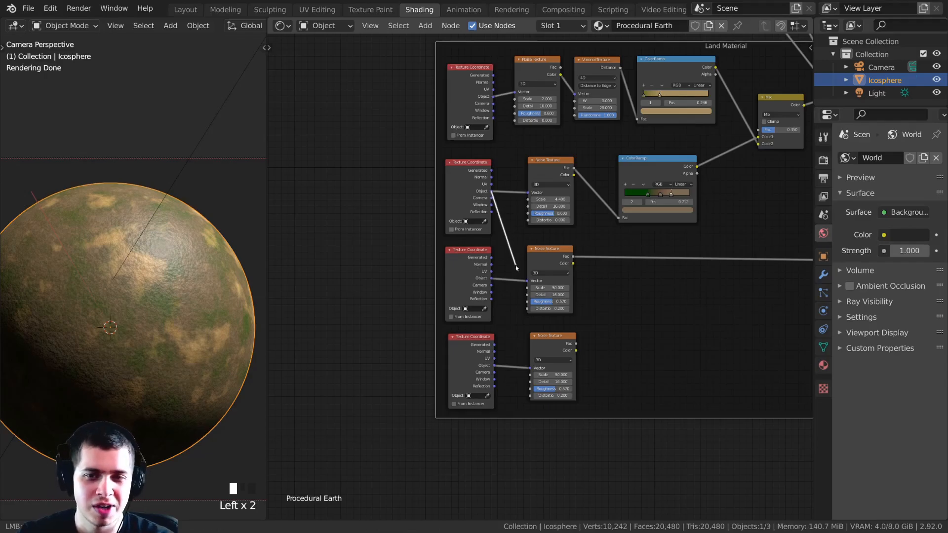
pyautogui.moveTo(508, 227); pyautogui.dragTo(460, 198)
pyautogui.moveTo(519, 257); pyautogui.dragTo(497, 169, button='middle')
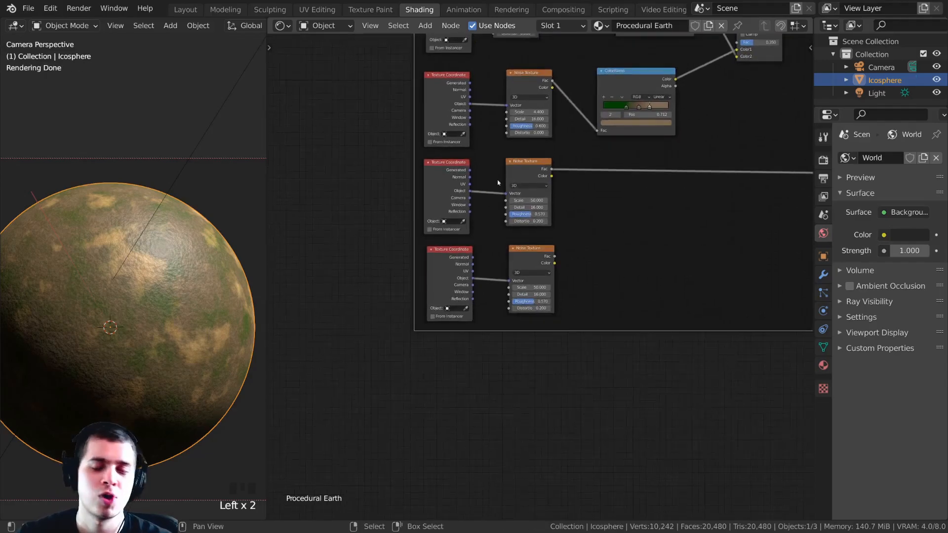
# Set the scale of the newly duplicated Noise Texture to 0.9.
pyautogui.scroll(3, 497, 170)
pyautogui.click(405, 292)
pyautogui.click(529, 247)
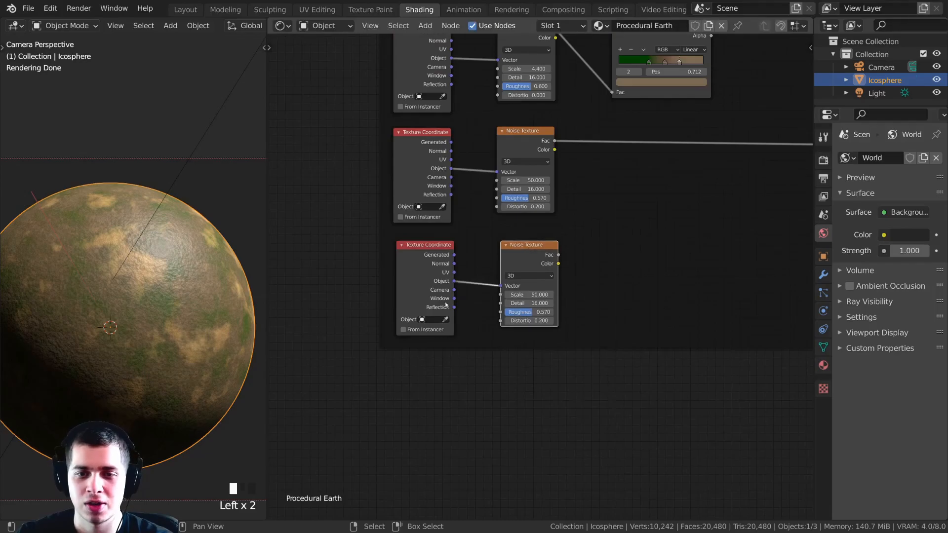
pyautogui.scroll(2, 479, 279)
pyautogui.moveTo(404, 285); pyautogui.dragTo(484, 293)
pyautogui.click(517, 230)
pyautogui.scroll(2, 437, 245)
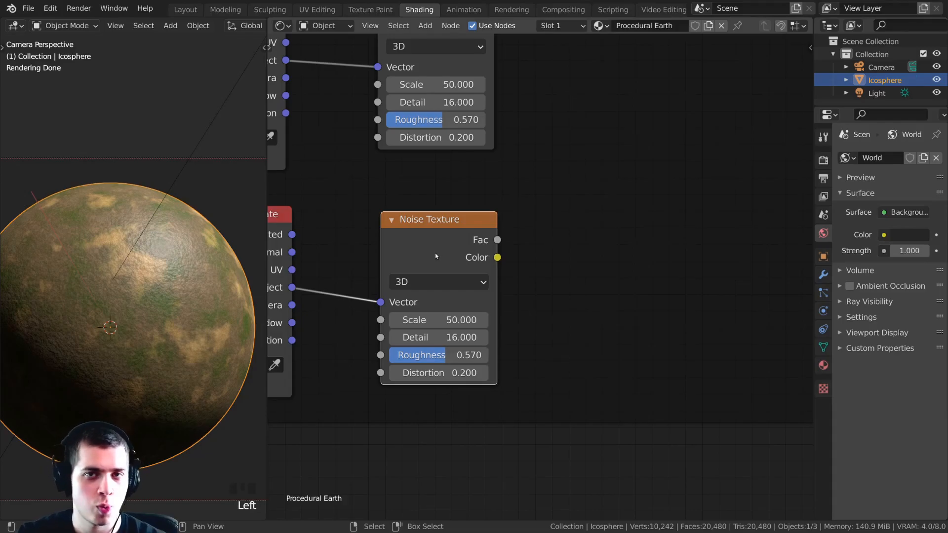
pyautogui.scroll(3, 466, 302)
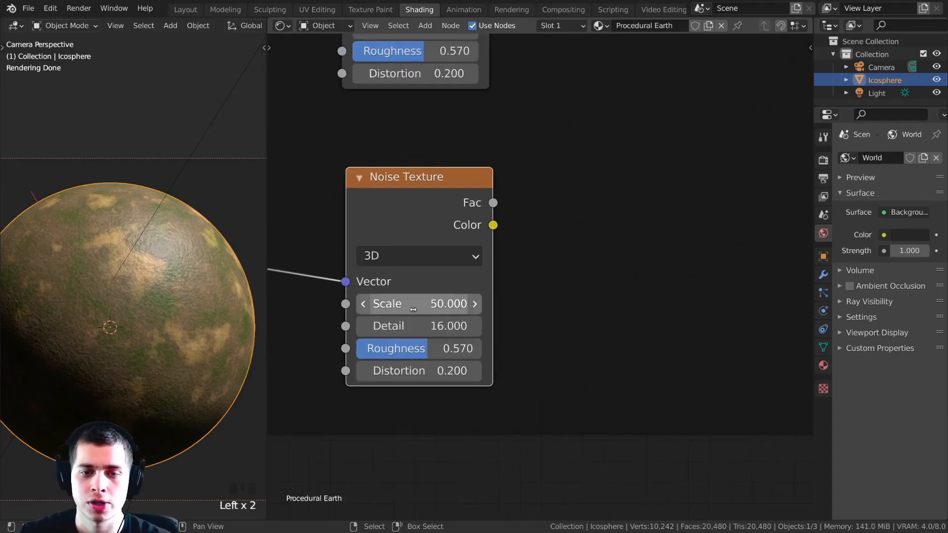
pyautogui.click(412, 309)
pyautogui.write('.9')
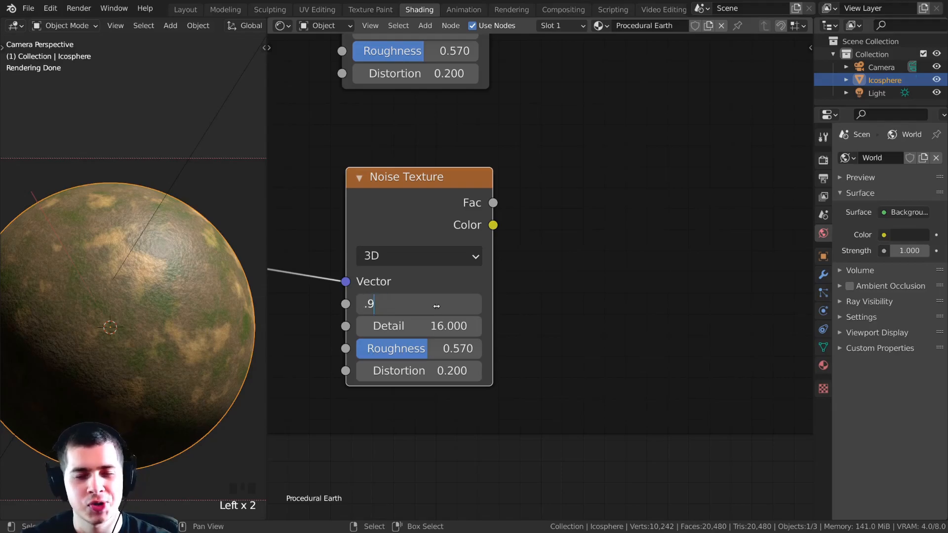
pyautogui.press('Return')
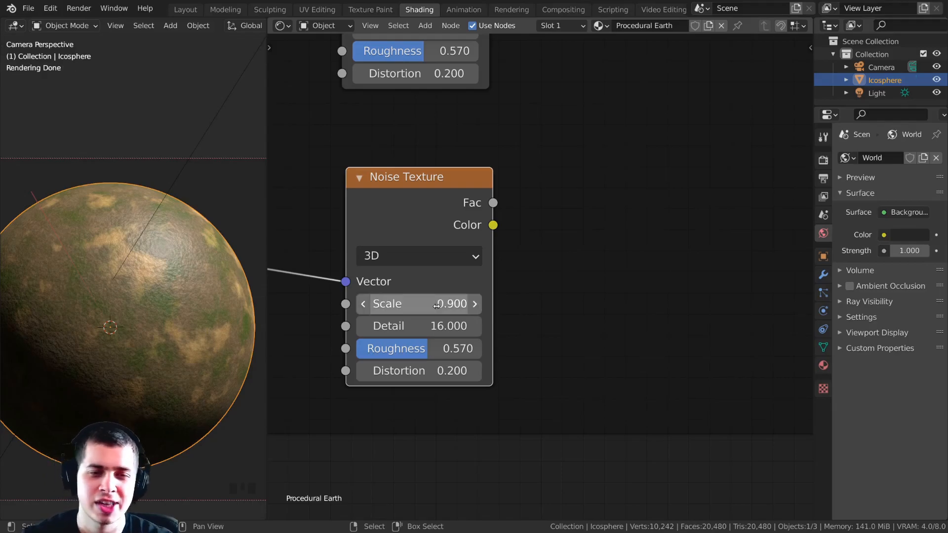
# Preview the duplicated Noise Texture's output on the planet and examine its pattern up close.
pyautogui.keyDown('ctrl'); pyautogui.keyDown('shift'); pyautogui.click(445, 182); pyautogui.keyUp('shift'); pyautogui.keyUp('ctrl')
pyautogui.keyDown('shift'); pyautogui.moveTo(73, 323); pyautogui.dragTo(227, 232, button='middle'); pyautogui.keyUp('shift')
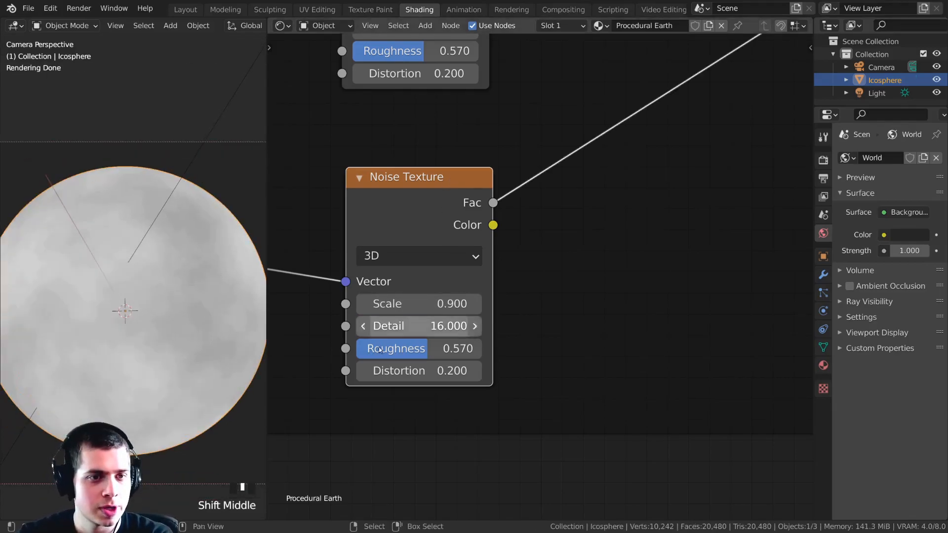
pyautogui.scroll(-3, 407, 327)
pyautogui.scroll(2, 174, 248)
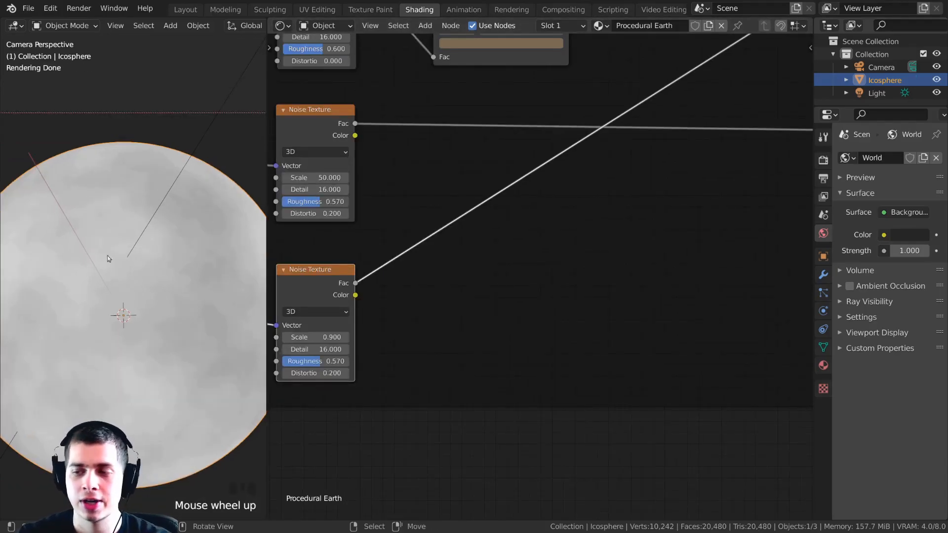
pyautogui.scroll(2, 206, 261)
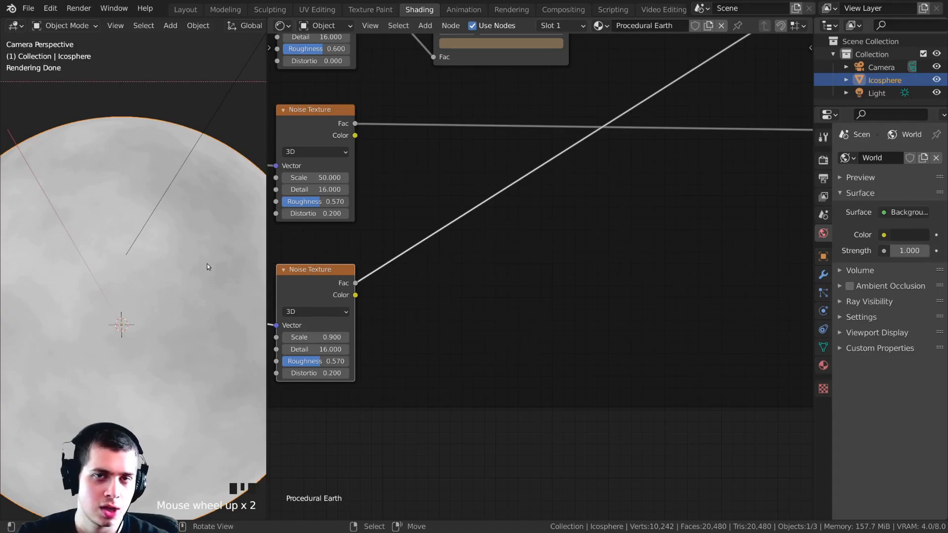
pyautogui.moveTo(444, 269); pyautogui.dragTo(469, 275, button='middle')
# Add a ColorRamp node on the link leaving the previewed Noise Texture's Fac output.
pyautogui.hotkey('shift', 'a')
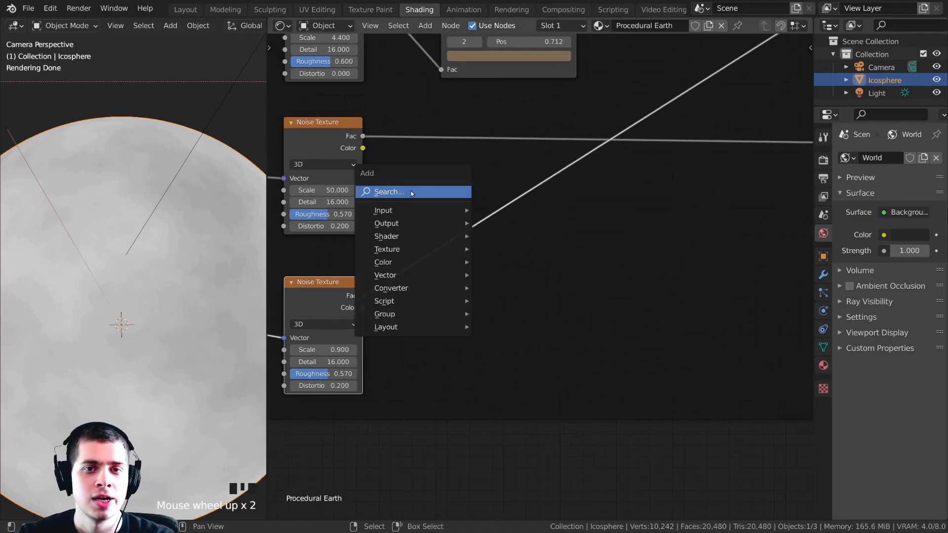
pyautogui.click(412, 193)
pyautogui.write('col')
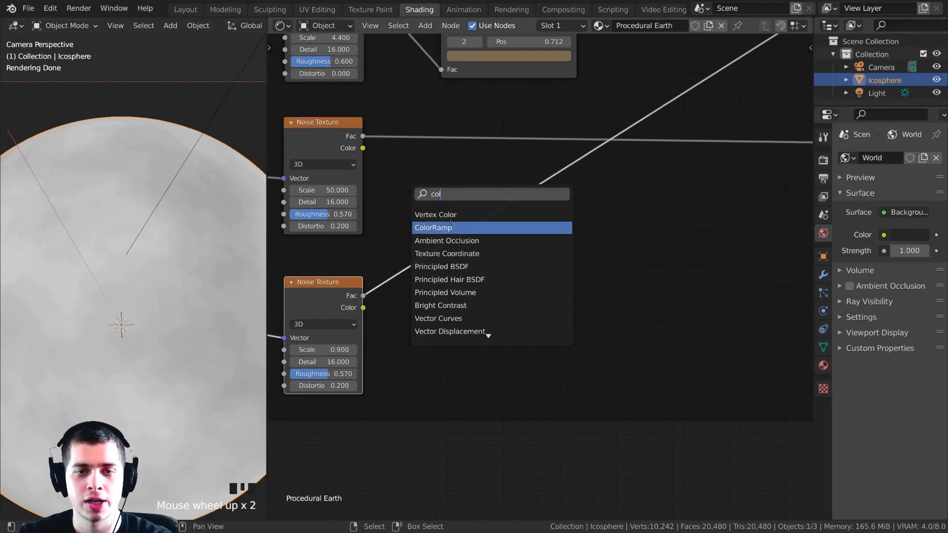
pyautogui.click(451, 224)
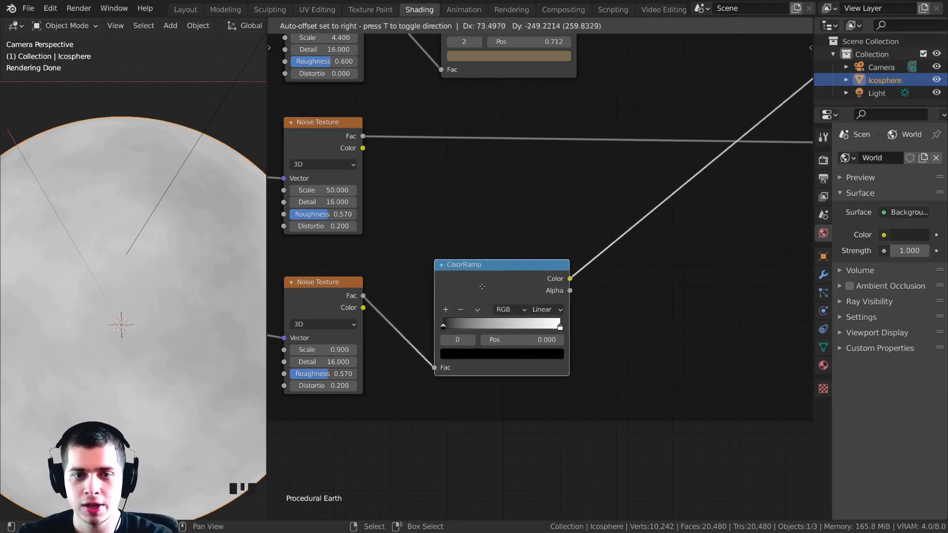
pyautogui.click(481, 286)
# Bring the ColorRamp's two stops close together for a hard-edged black-and-white mask, with the black stop at 0.477.
pyautogui.scroll(2, 409, 289)
pyautogui.moveTo(392, 288); pyautogui.dragTo(466, 288)
pyautogui.moveTo(544, 288); pyautogui.dragTo(467, 310)
pyautogui.click(469, 288)
pyautogui.scroll(3, 441, 306)
pyautogui.moveTo(478, 309)
pyautogui.mouseDown()
pyautogui.moveTo(470, 297)
pyautogui.moveTo(478, 316)
pyautogui.mouseUp()
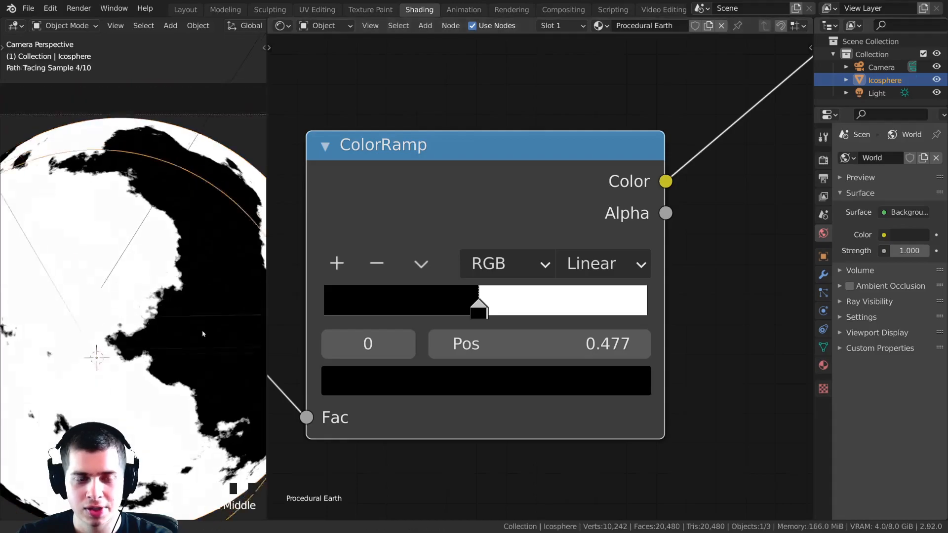
# Rotate the planet freely to check the black-and-white mask from other sides.
pyautogui.scroll(-5, 201, 188)
pyautogui.keyDown('shift'); pyautogui.moveTo(201, 189); pyautogui.dragTo(224, 243, button='middle'); pyautogui.keyUp('shift')
pyautogui.press('r')
pyautogui.press('r')
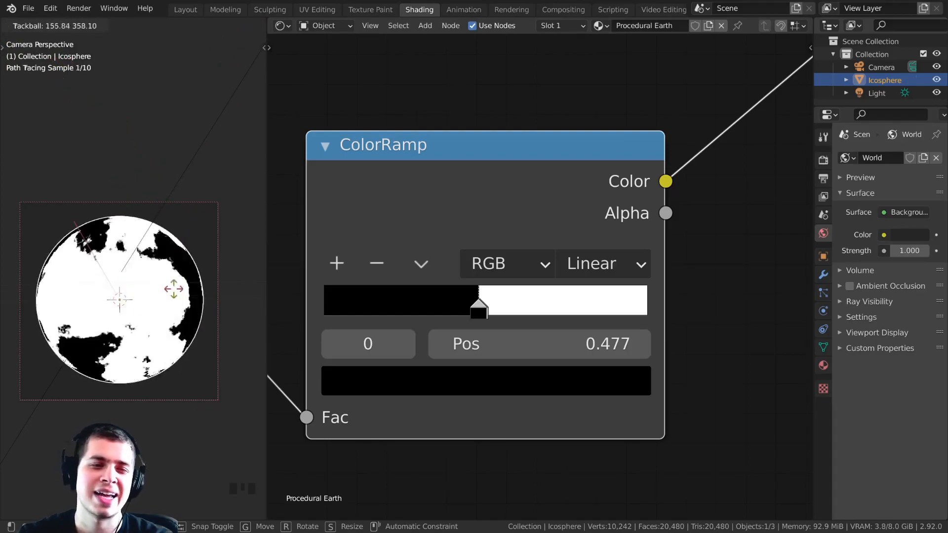
pyautogui.click(166, 286)
# Invert the ColorRamp by moving its stops past each other, with the white stop at 0.402, and rotate the planet again.
pyautogui.moveTo(471, 309); pyautogui.dragTo(403, 303)
pyautogui.moveTo(482, 300); pyautogui.dragTo(458, 312)
pyautogui.press('r')
pyautogui.press('r')
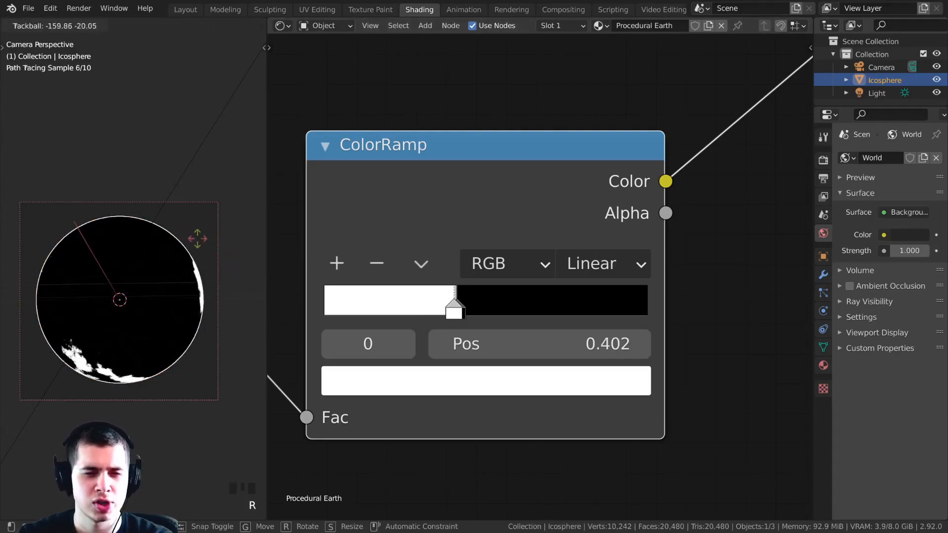
pyautogui.click(390, 317)
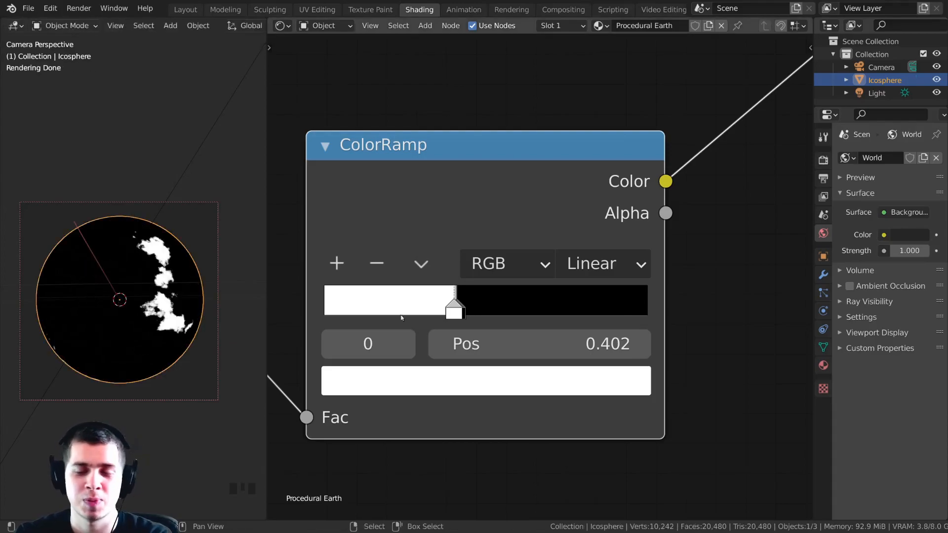
# Move the ColorRamp's white stop to 0.570 and inspect the mask's shapes around the planet.
pyautogui.moveTo(460, 310); pyautogui.dragTo(506, 312)
pyautogui.moveTo(515, 312); pyautogui.dragTo(507, 312)
pyautogui.moveTo(89, 331); pyautogui.dragTo(185, 301, button='middle')
pyautogui.scroll(-4, 103, 380)
pyautogui.scroll(4, 130, 368)
pyautogui.scroll(2, 164, 240)
pyautogui.scroll(3, 183, 225)
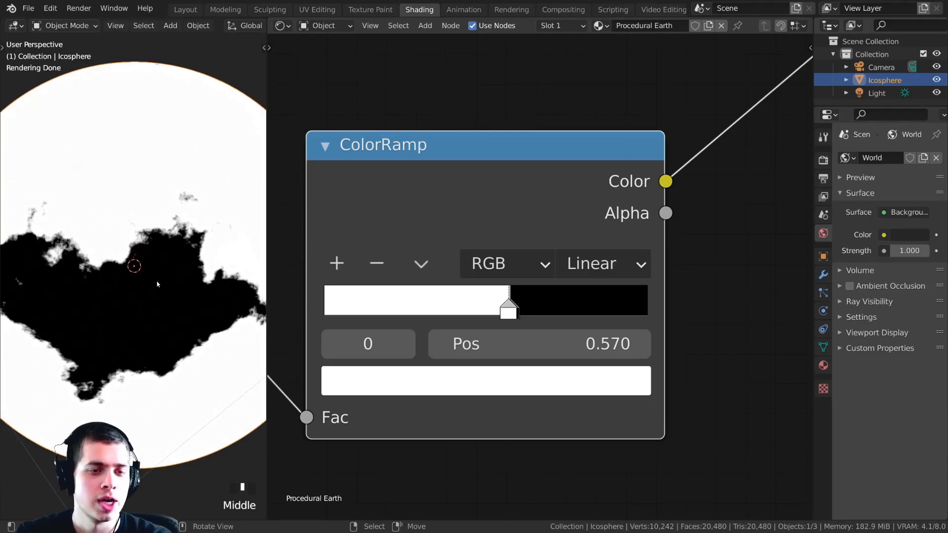
pyautogui.scroll(-2, 137, 327)
pyautogui.moveTo(137, 327); pyautogui.dragTo(178, 276, button='middle')
pyautogui.scroll(2, 489, 318)
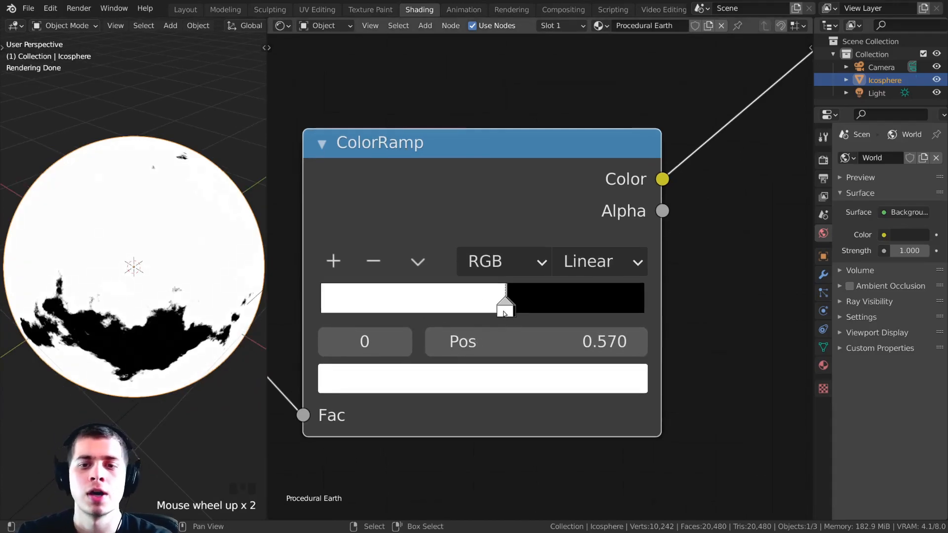
# Reorder the ColorRamp's stops with black at 0.526 and white just after it, and check the continent shapes on the planet.
pyautogui.click(501, 306)
pyautogui.moveTo(502, 306); pyautogui.dragTo(490, 303)
pyautogui.click(505, 310)
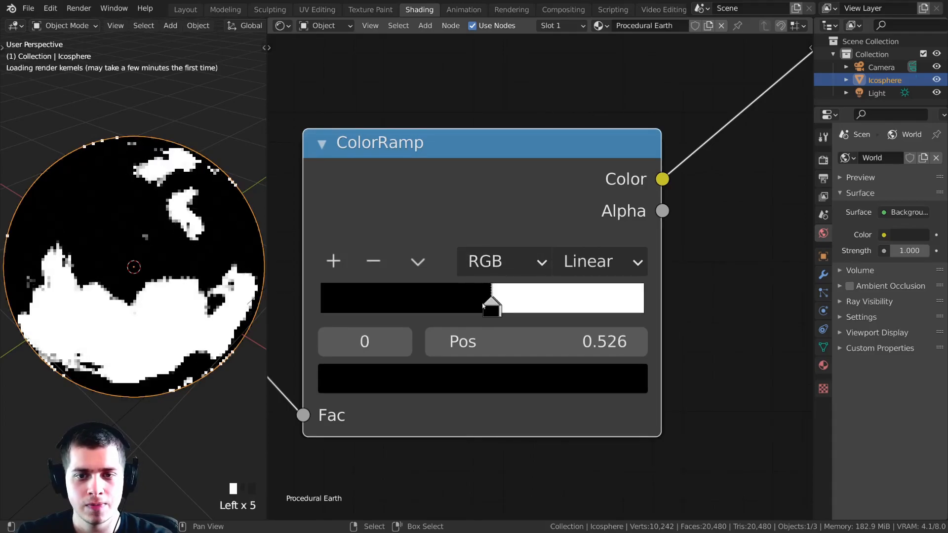
pyautogui.scroll(-3, 109, 342)
pyautogui.moveTo(110, 342); pyautogui.dragTo(150, 341, button='middle')
pyautogui.scroll(2, 198, 346)
pyautogui.scroll(-2, 416, 309)
pyautogui.scroll(4, 416, 310)
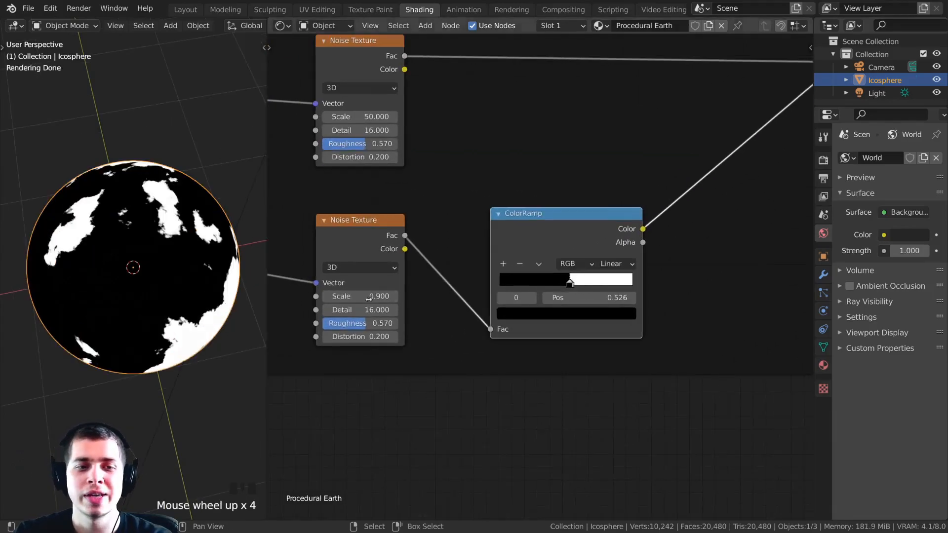
# Try a scale of 2.7 on the Noise Texture feeding the ColorRamp and inspect the planet.
pyautogui.moveTo(416, 309); pyautogui.dragTo(541, 310, button='middle')
pyautogui.moveTo(469, 310); pyautogui.dragTo(518, 310)
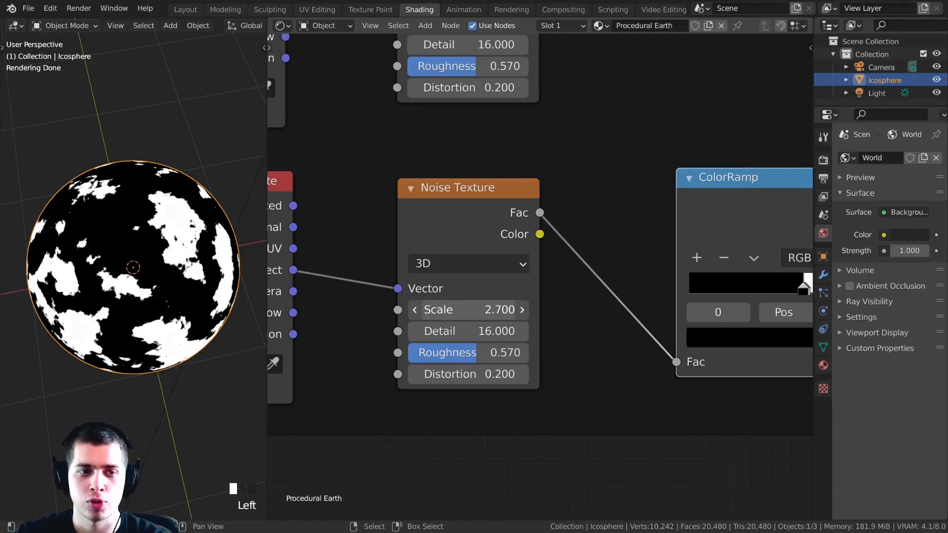
pyautogui.moveTo(197, 316); pyautogui.dragTo(140, 249, button='middle')
pyautogui.scroll(-3, 141, 249)
pyautogui.scroll(4, 141, 250)
# Try a scale of 0.5 on the mask's Noise Texture and view the larger landmasses around the planet.
pyautogui.moveTo(469, 310); pyautogui.dragTo(411, 310)
pyautogui.scroll(-3, 76, 274)
pyautogui.moveTo(76, 274); pyautogui.dragTo(212, 270, button='middle')
pyautogui.scroll(-2, 117, 311)
pyautogui.scroll(3, 99, 291)
pyautogui.scroll(-3, 99, 291)
pyautogui.scroll(2, 86, 274)
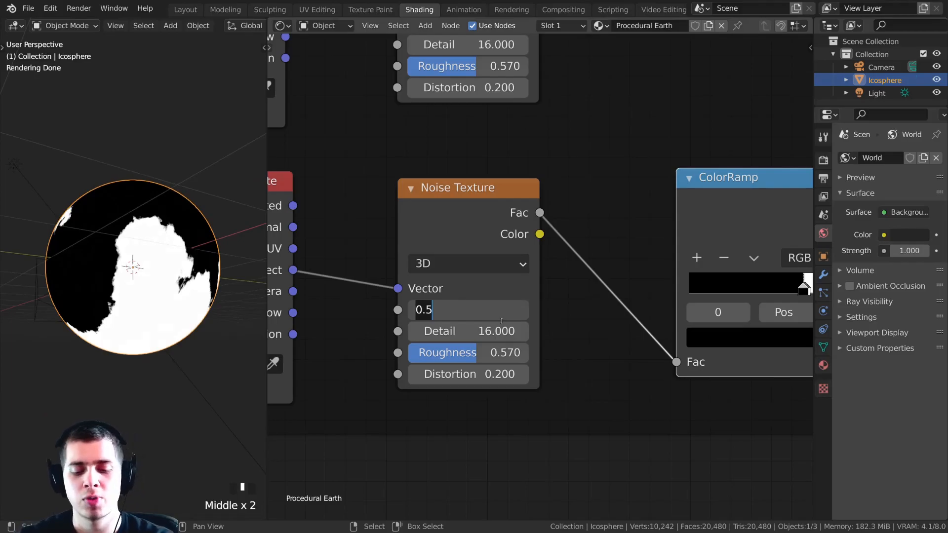
# Set the mask's Noise Texture scale to 0.9 and inspect the continents around the planet.
pyautogui.scroll(-2, 192, 320)
pyautogui.moveTo(193, 321); pyautogui.dragTo(163, 301, button='middle')
pyautogui.scroll(1, 163, 301)
pyautogui.moveTo(469, 216); pyautogui.dragTo(476, 216)
pyautogui.moveTo(405, 258); pyautogui.dragTo(463, 259, button='middle')
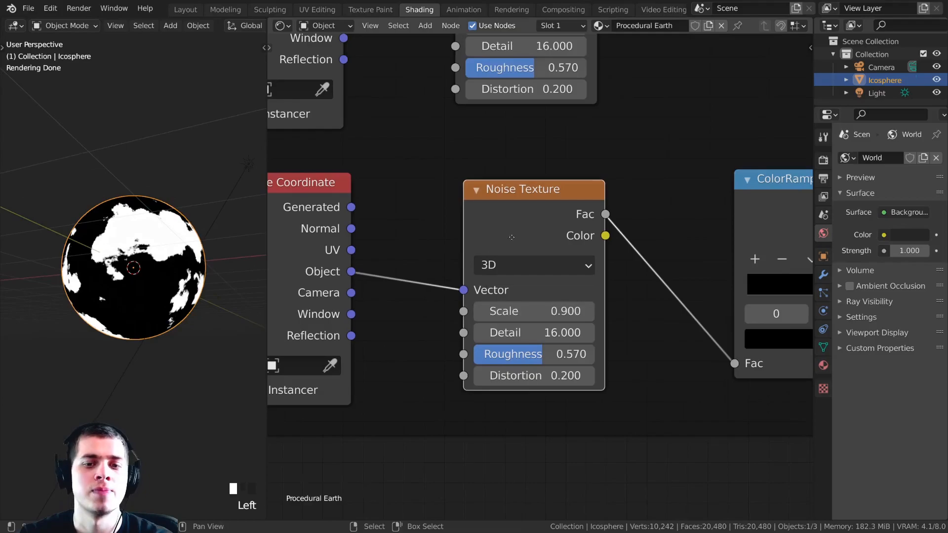
pyautogui.moveTo(506, 237); pyautogui.dragTo(545, 235, button='middle')
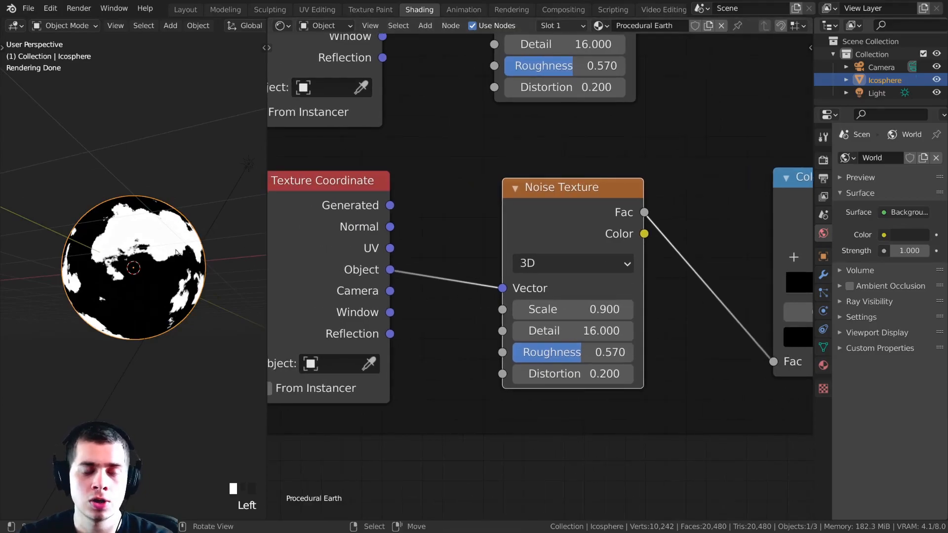
pyautogui.scroll(1, 340, 260)
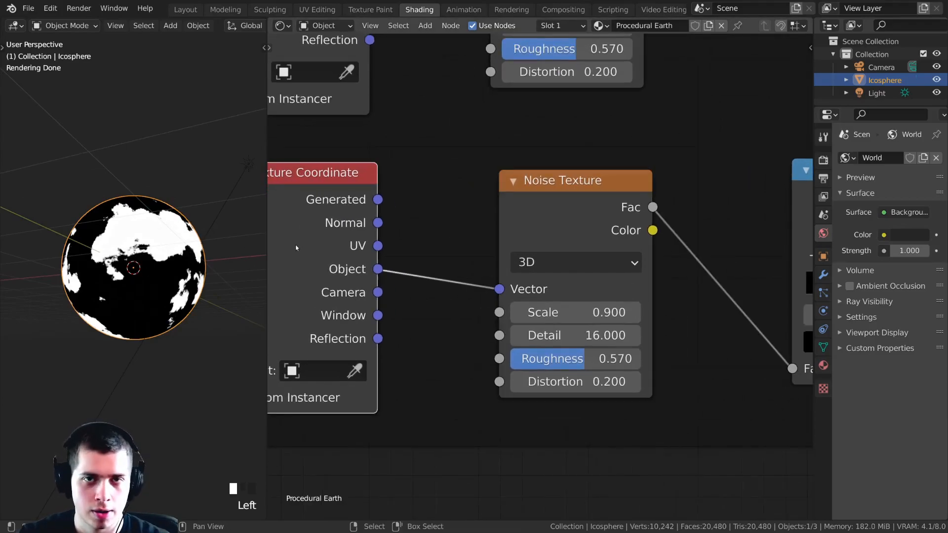
pyautogui.moveTo(151, 235); pyautogui.dragTo(192, 276, button='middle')
pyautogui.scroll(2, 163, 278)
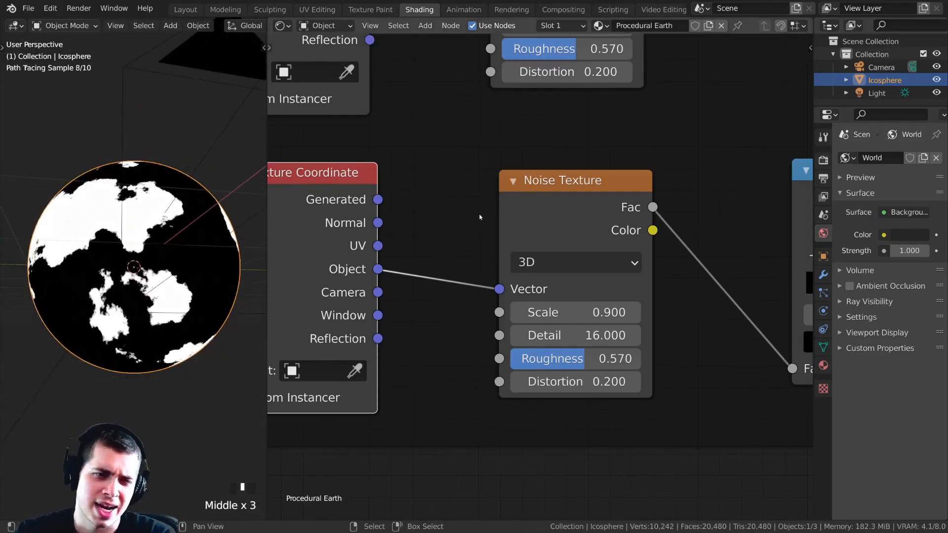
# Add a Mapping node on the link between the mask's Texture Coordinate and Noise Texture.
pyautogui.hotkey('shift', 'a')
pyautogui.click(448, 163)
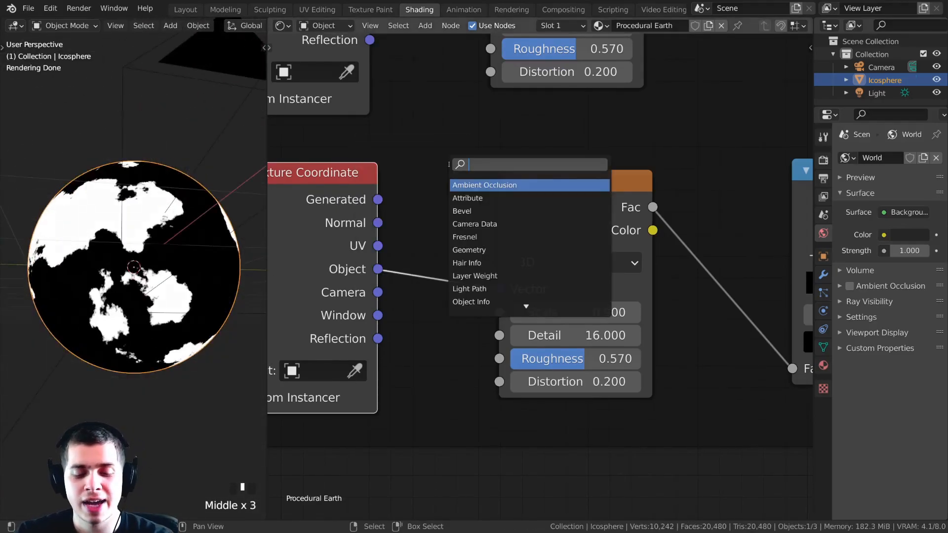
pyautogui.write('mapp')
pyautogui.click(463, 185)
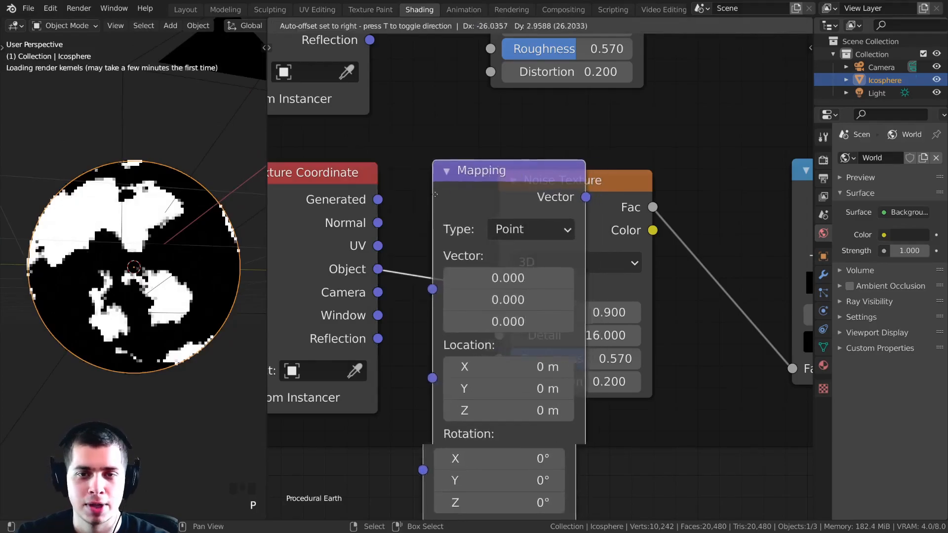
pyautogui.click(510, 194)
pyautogui.scroll(-2, 194, 389)
pyautogui.moveTo(195, 390); pyautogui.dragTo(200, 410, button='middle')
pyautogui.moveTo(476, 382); pyautogui.dragTo(470, 286, button='middle')
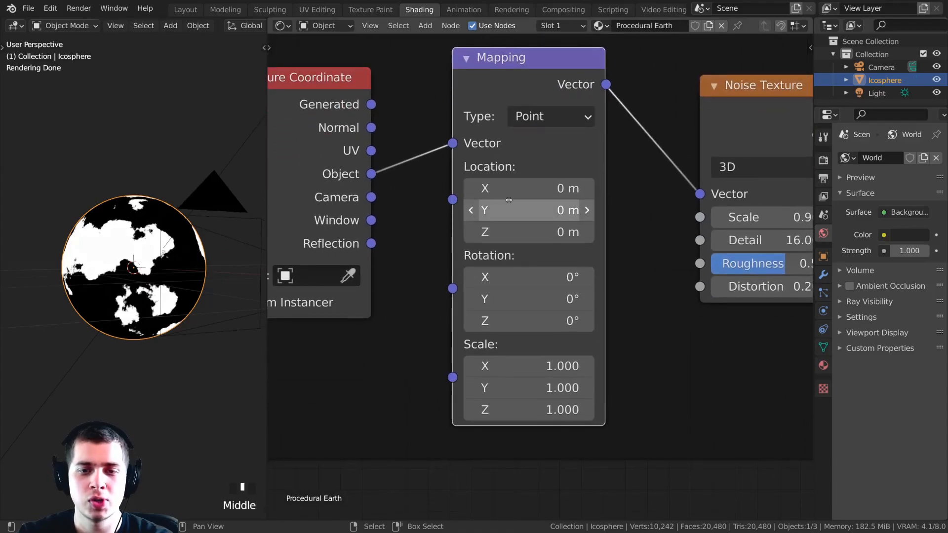
# Arrange the Mapping node beside the mask's Noise Texture and view the planet from above.
pyautogui.moveTo(524, 232); pyautogui.dragTo(560, 188)
pyautogui.moveTo(642, 173)
pyautogui.mouseDown()
pyautogui.moveTo(621, 160)
pyautogui.moveTo(621, 147)
pyautogui.moveTo(629, 163)
pyautogui.mouseUp()
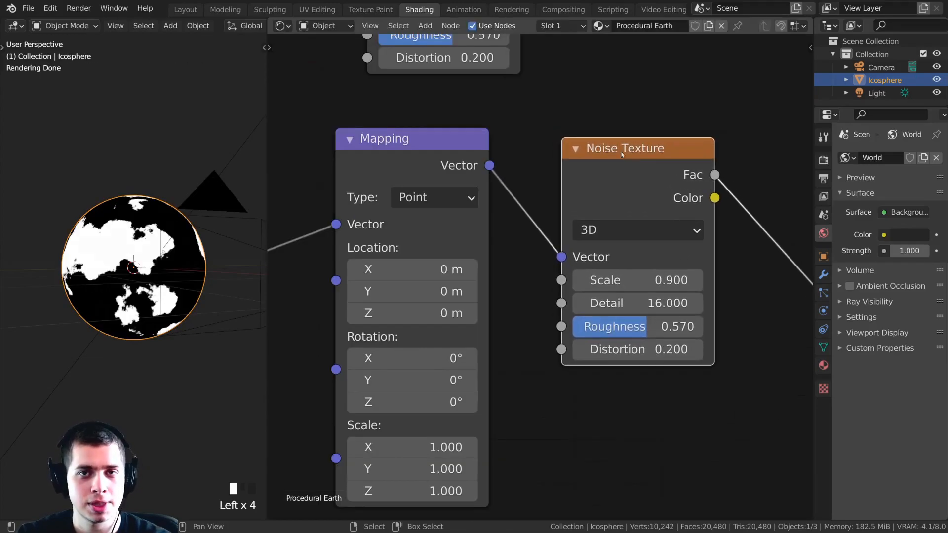
pyautogui.moveTo(419, 339); pyautogui.dragTo(565, 299, button='middle')
pyautogui.scroll(1, 114, 332)
pyautogui.moveTo(114, 331); pyautogui.dragTo(113, 380, button='middle')
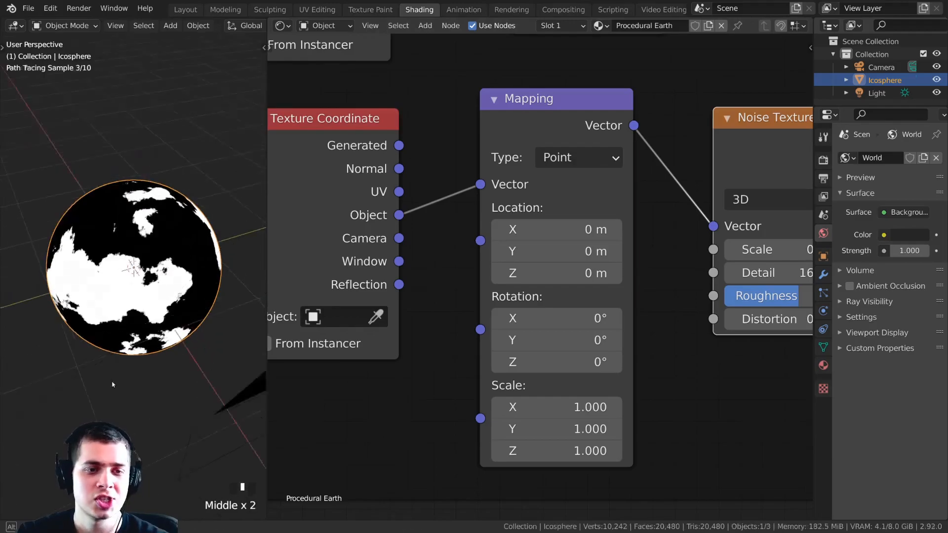
# Offset the Mapping node's location to about 32.2 m in X, 37.8 m in Y and 35.1 m in Z while inspecting the landmasses.
pyautogui.rightClick(524, 340)
pyautogui.moveTo(524, 252); pyautogui.dragTo(594, 252)
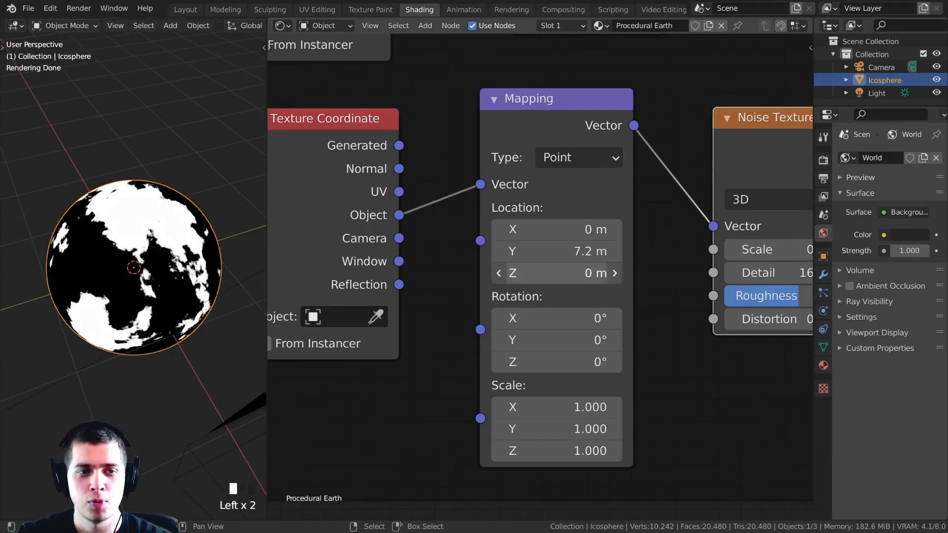
pyautogui.moveTo(543, 273); pyautogui.dragTo(587, 273)
pyautogui.moveTo(543, 230); pyautogui.dragTo(559, 230)
pyautogui.moveTo(542, 230); pyautogui.dragTo(675, 273)
pyautogui.moveTo(162, 297); pyautogui.dragTo(163, 163, button='middle')
pyautogui.moveTo(517, 230); pyautogui.dragTo(613, 272)
pyautogui.moveTo(114, 234); pyautogui.dragTo(249, 197, button='middle')
pyautogui.moveTo(576, 228); pyautogui.dragTo(613, 273)
pyautogui.moveTo(165, 234); pyautogui.dragTo(33, 201, button='middle')
# Move the mask ColorRamp's black stop to position 0.541 and inspect the planet.
pyautogui.scroll(-4, 142, 161)
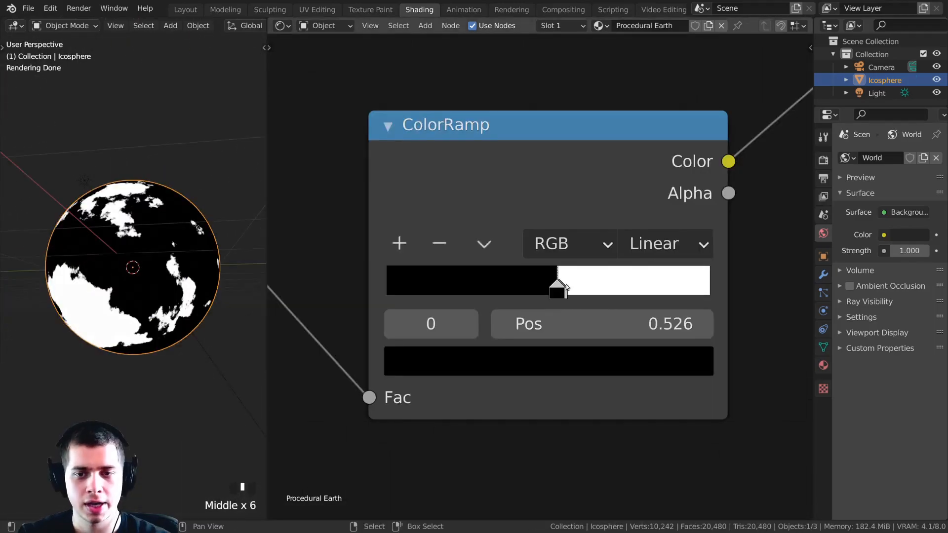
pyautogui.click(562, 286)
pyautogui.moveTo(568, 287); pyautogui.dragTo(563, 286)
pyautogui.click(557, 287)
pyautogui.click(563, 286)
pyautogui.moveTo(134, 305); pyautogui.dragTo(99, 321, button='middle')
pyautogui.moveTo(99, 321); pyautogui.dragTo(135, 304, button='middle')
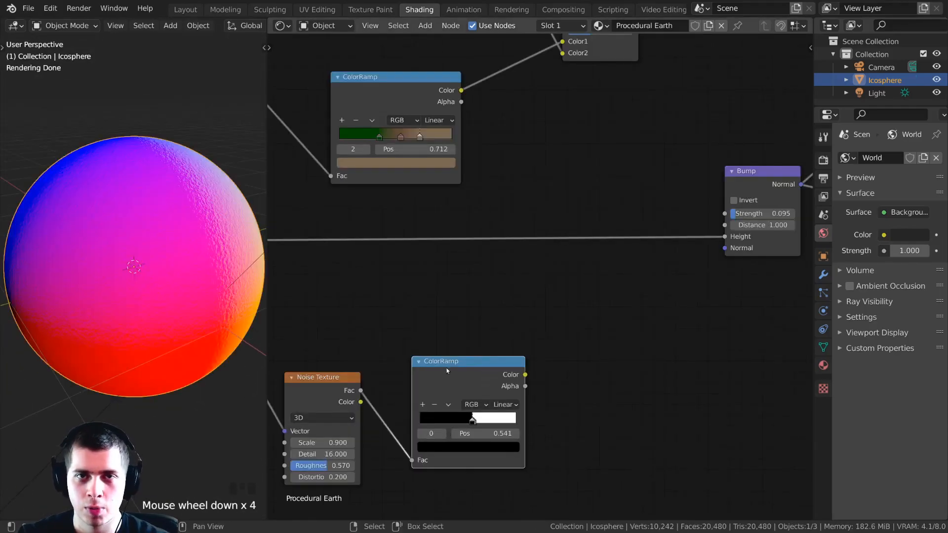
# Duplicate the Bump node and insert the copy on the link between the land's Noise Texture and the original Bump.
pyautogui.moveTo(466, 365); pyautogui.dragTo(463, 361)
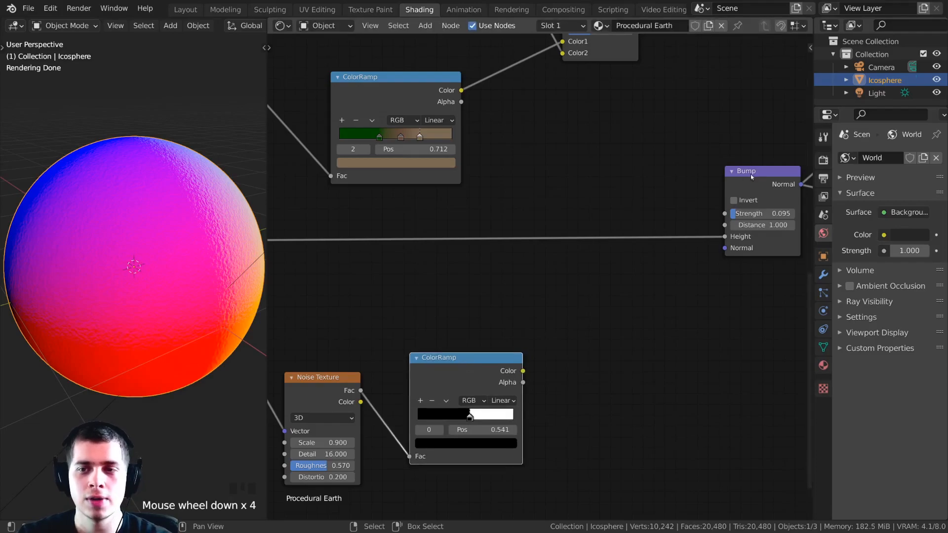
pyautogui.moveTo(752, 176); pyautogui.dragTo(745, 176)
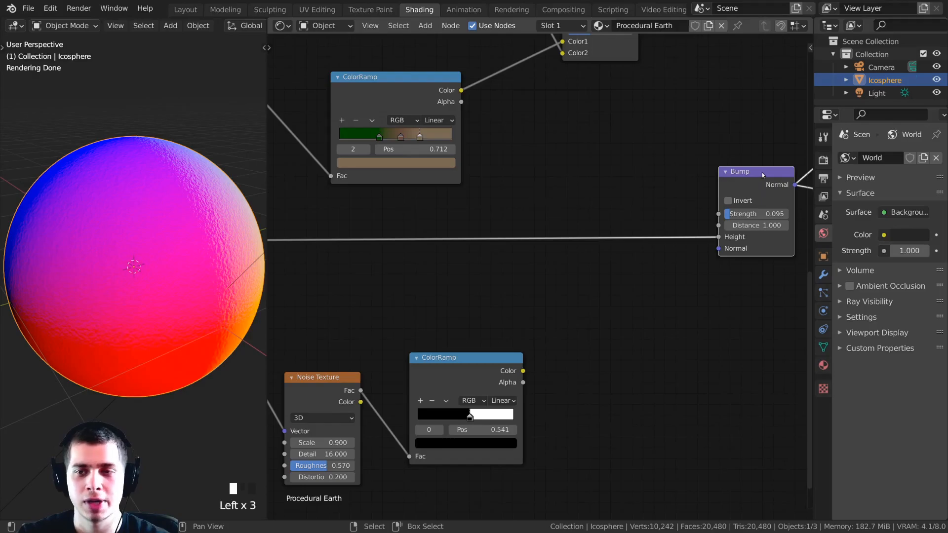
pyautogui.hotkey('shift', 'd')
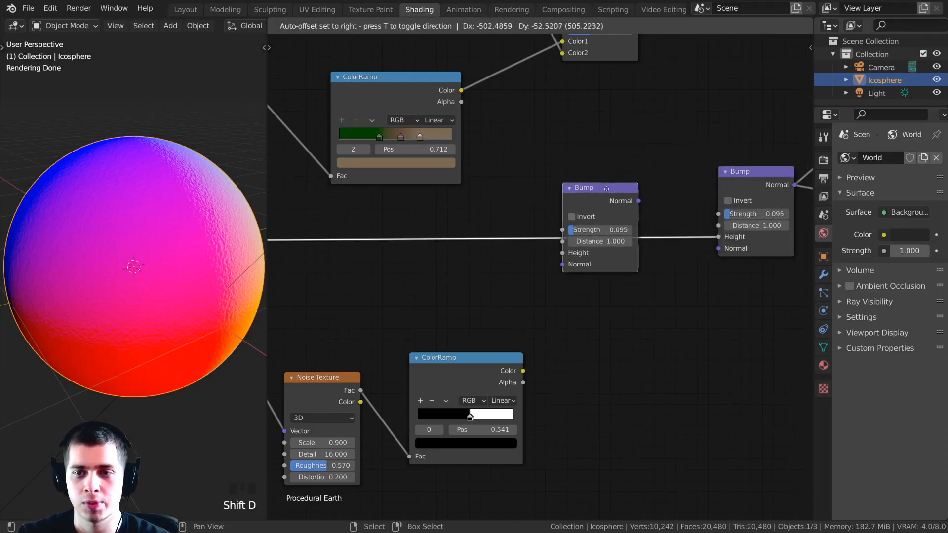
pyautogui.click(606, 190)
pyautogui.moveTo(570, 218); pyautogui.dragTo(563, 240, button='middle')
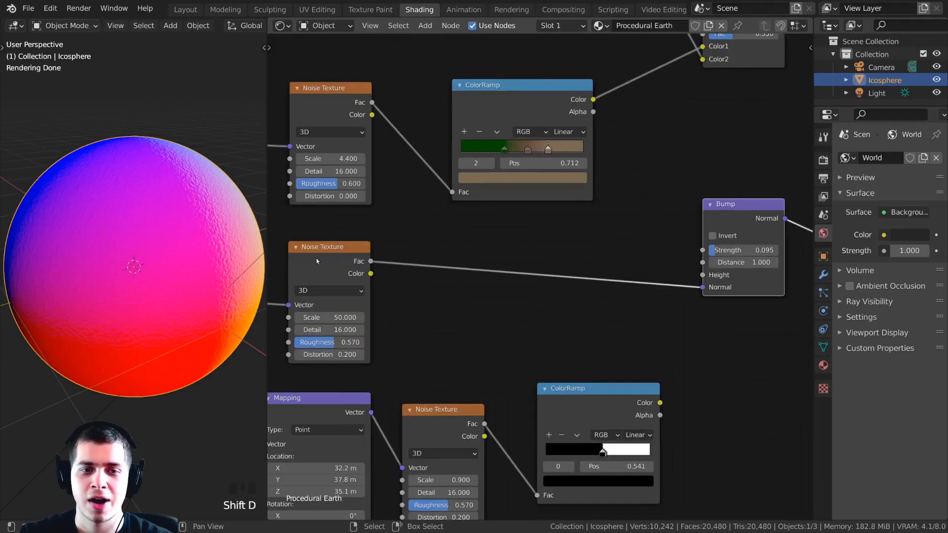
# Connect the scale 50 Noise Texture's Fac output to the duplicated Bump's Height input and preview that Bump on the planet.
pyautogui.moveTo(317, 261); pyautogui.dragTo(321, 258)
pyautogui.moveTo(702, 286); pyautogui.dragTo(657, 288, button='middle')
pyautogui.moveTo(657, 287)
pyautogui.mouseDown()
pyautogui.moveTo(634, 274)
pyautogui.moveTo(656, 272)
pyautogui.mouseUp()
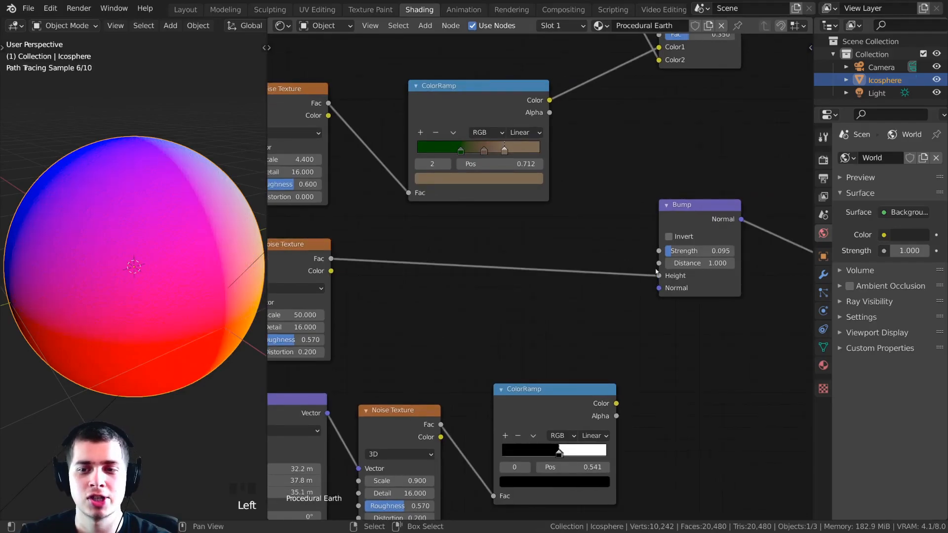
pyautogui.keyDown('ctrl'); pyautogui.keyDown('shift'); pyautogui.click(685, 218); pyautogui.keyUp('shift'); pyautogui.keyUp('ctrl')
pyautogui.scroll(2, 206, 243)
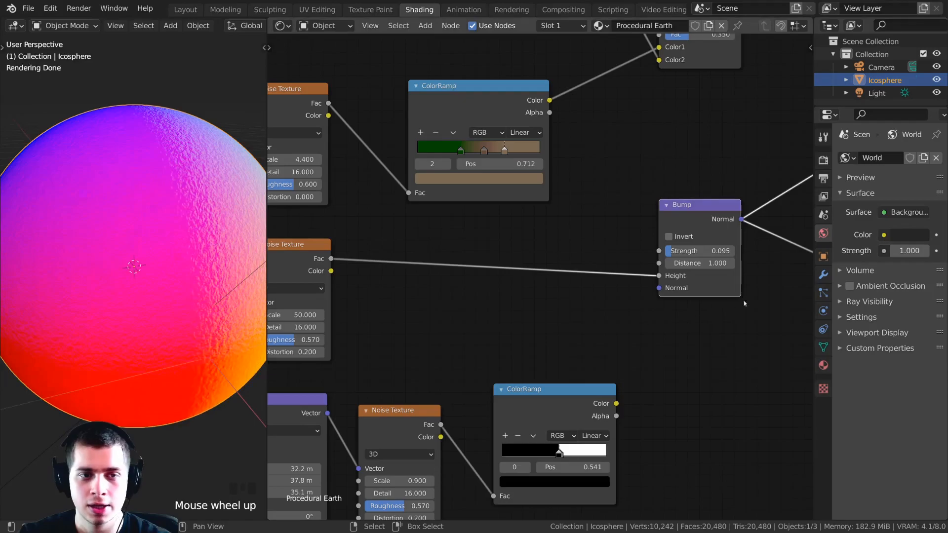
# Connect the first Bump's Normal output to the second Bump's Normal input instead of its Height.
pyautogui.moveTo(732, 308); pyautogui.dragTo(569, 295, button='middle')
pyautogui.moveTo(538, 202); pyautogui.dragTo(537, 206)
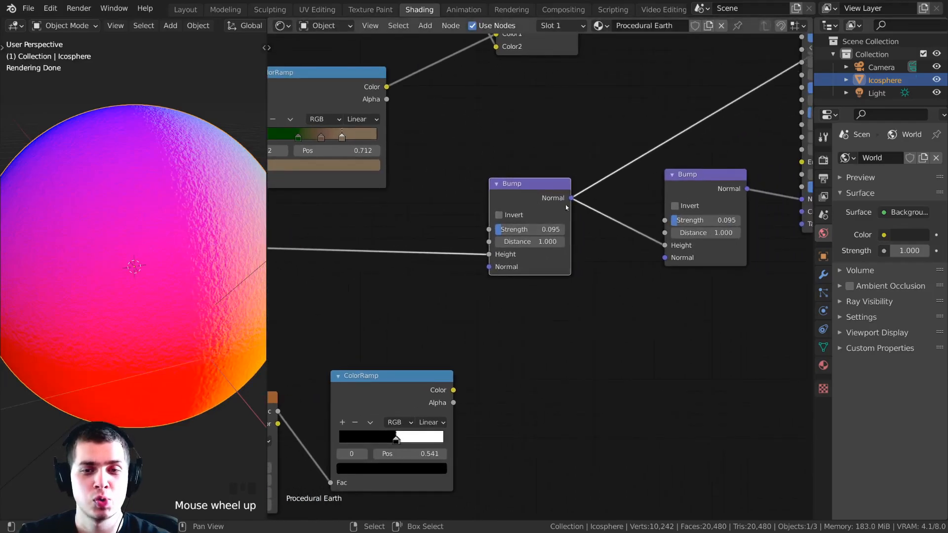
pyautogui.moveTo(659, 261); pyautogui.dragTo(641, 189)
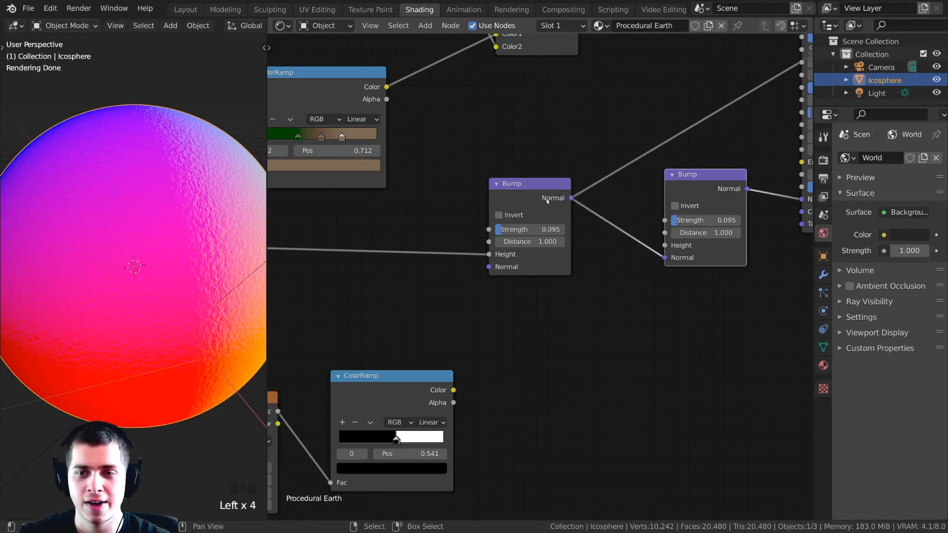
# Connect the black-and-white ColorRamp's Color output to the second Bump's Height input.
pyautogui.moveTo(380, 400); pyautogui.dragTo(406, 380)
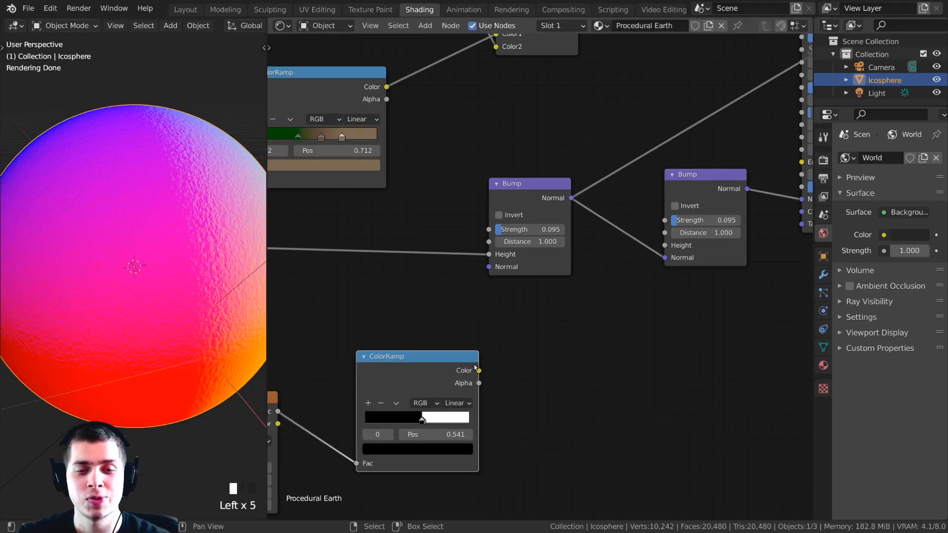
pyautogui.moveTo(478, 371); pyautogui.dragTo(489, 222)
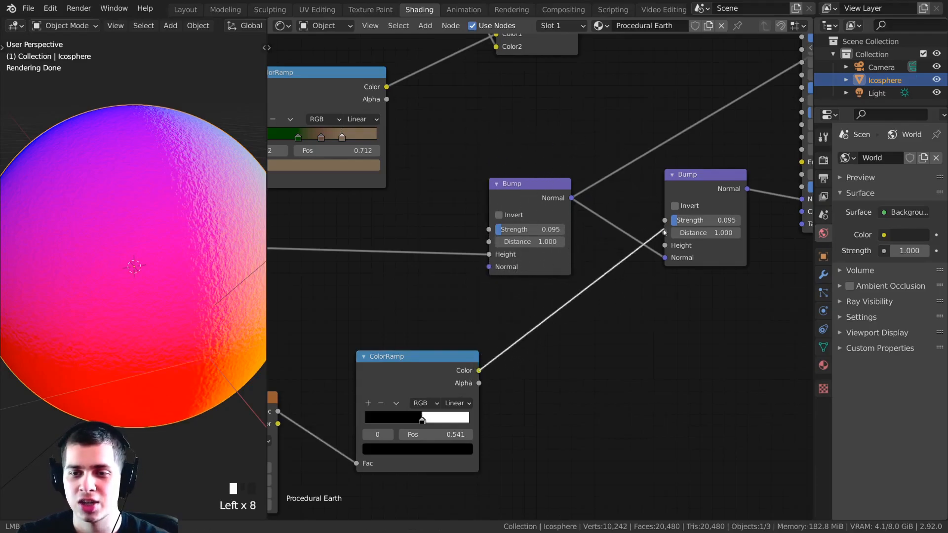
pyautogui.moveTo(666, 242); pyautogui.dragTo(665, 246)
pyautogui.scroll(2, 679, 232)
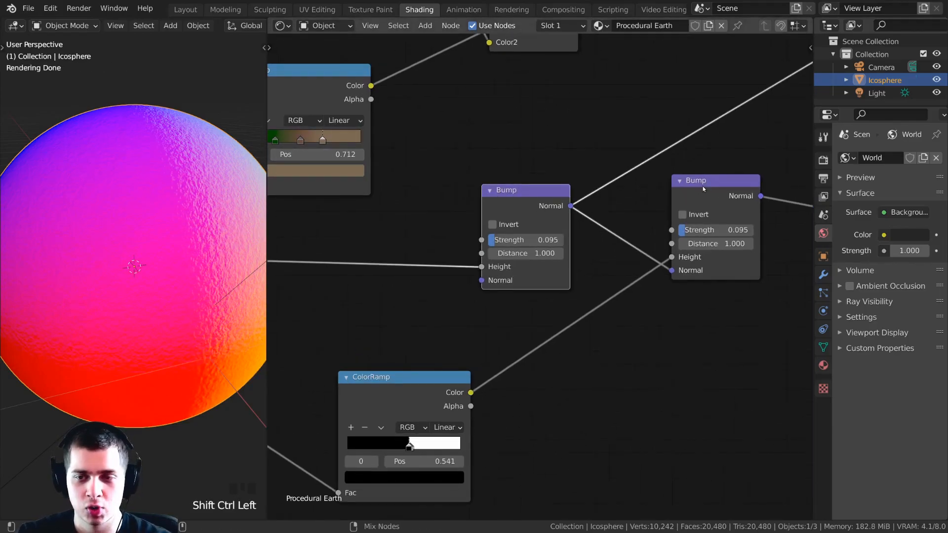
# Preview the second Bump, try a strength of about 0.428 and inspect the relief up close.
pyautogui.keyDown('ctrl'); pyautogui.keyDown('shift'); pyautogui.click(707, 218); pyautogui.keyUp('shift'); pyautogui.keyUp('ctrl')
pyautogui.moveTo(701, 230); pyautogui.dragTo(725, 230)
pyautogui.moveTo(187, 217); pyautogui.dragTo(175, 237, button='middle')
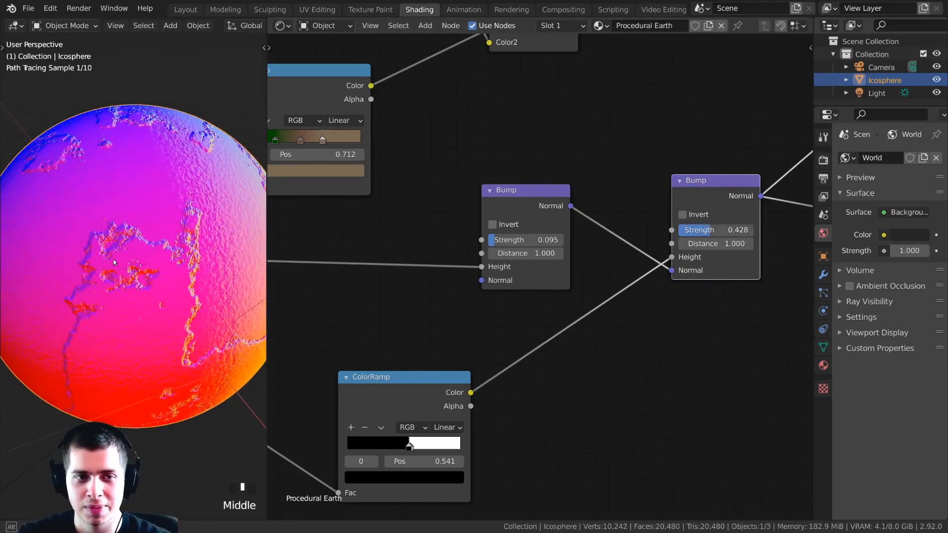
pyautogui.scroll(3, 175, 236)
pyautogui.scroll(-1, 455, 262)
# Relink the first Bump's Normal output to the second Bump's Normal input and preview the second Bump again.
pyautogui.click(487, 269)
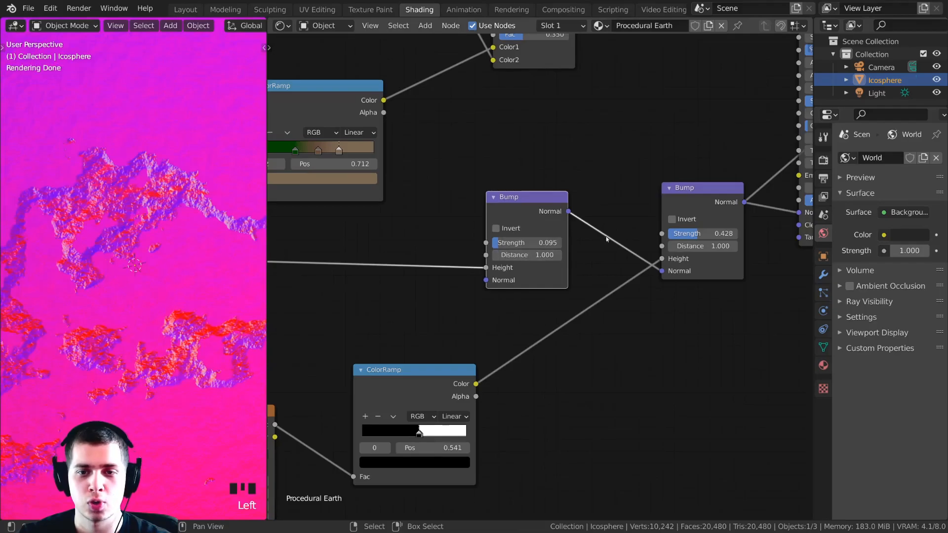
pyautogui.moveTo(566, 213); pyautogui.dragTo(573, 147)
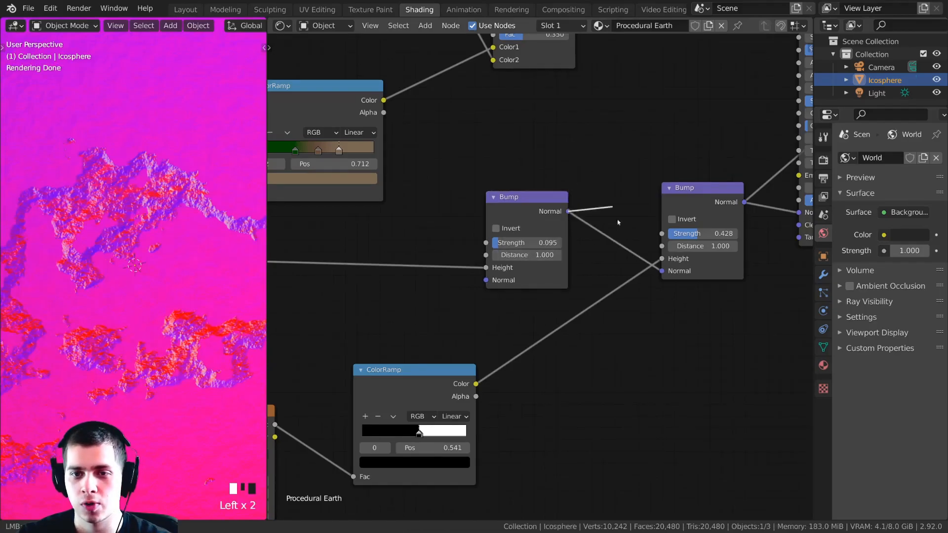
pyautogui.moveTo(663, 276); pyautogui.dragTo(662, 271)
pyautogui.keyDown('ctrl'); pyautogui.keyDown('shift'); pyautogui.click(687, 197); pyautogui.keyUp('shift'); pyautogui.keyUp('ctrl')
# Send the Principled BSDF to the Material Output and inspect the shaded land surface.
pyautogui.scroll(-2, 635, 277)
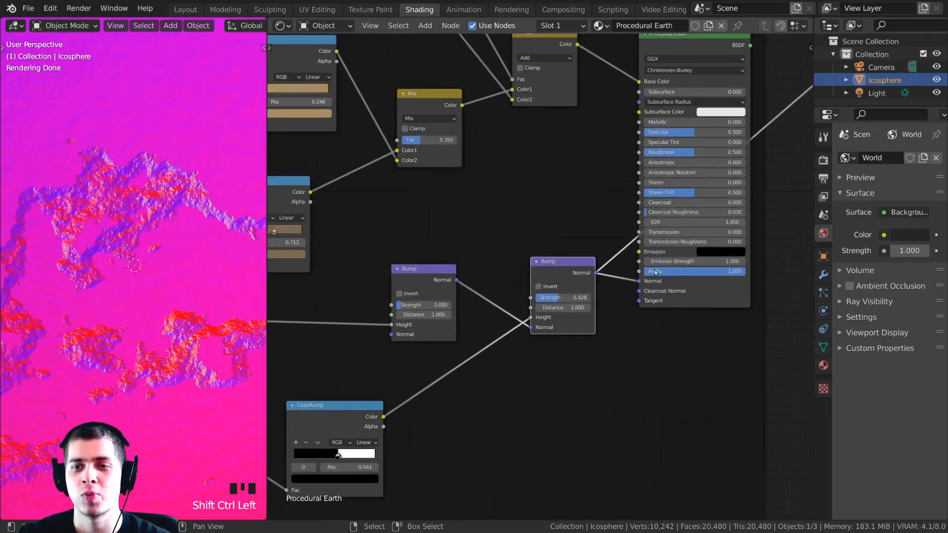
pyautogui.keyDown('ctrl'); pyautogui.keyDown('shift'); pyautogui.click(671, 36); pyautogui.keyUp('shift'); pyautogui.keyUp('ctrl')
pyautogui.scroll(-4, 148, 208)
pyautogui.moveTo(113, 183); pyautogui.dragTo(135, 222, button='middle')
pyautogui.scroll(2, 140, 203)
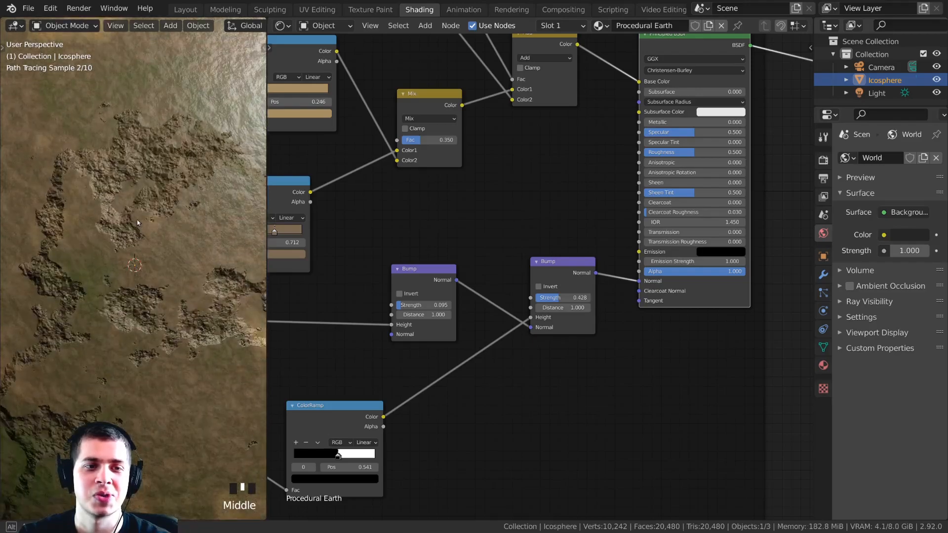
# Set the second Bump's strength to 0.4.
pyautogui.scroll(2, 493, 283)
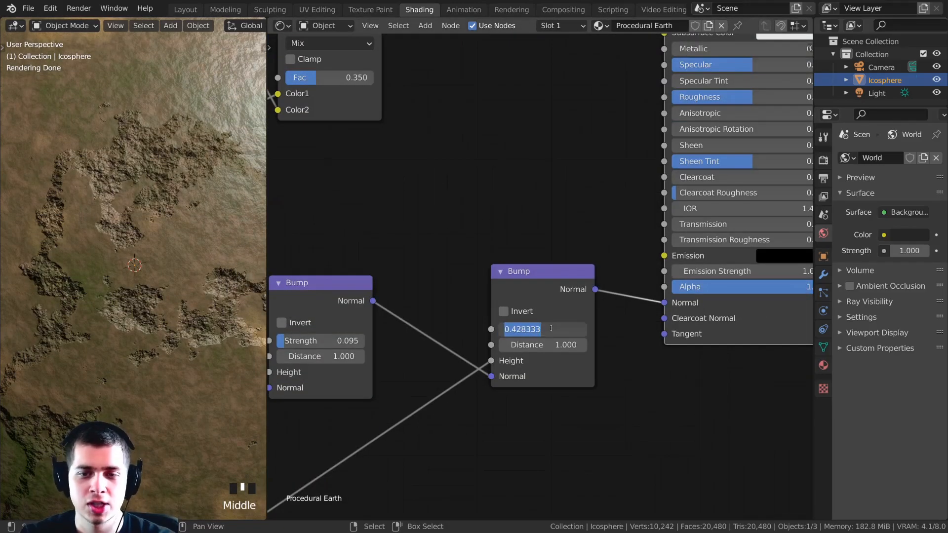
pyautogui.write('0.4')
pyautogui.click(551, 330)
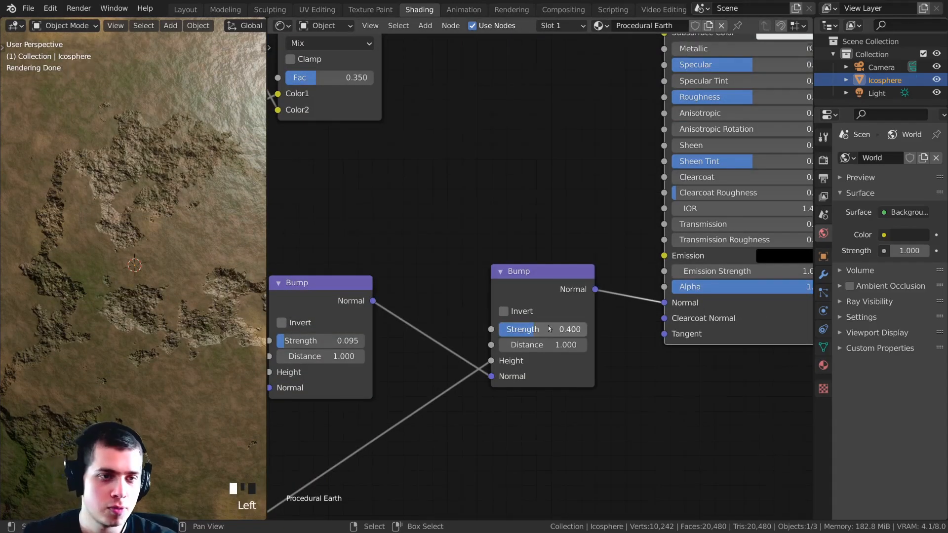
# Compare previews of the first and second Bump nodes, and return to the full Principled BSDF material.
pyautogui.scroll(-2, 540, 287)
pyautogui.keyDown('ctrl'); pyautogui.keyDown('shift'); pyautogui.click(438, 260); pyautogui.keyUp('shift'); pyautogui.keyUp('ctrl')
pyautogui.keyDown('ctrl'); pyautogui.keyDown('shift'); pyautogui.click(594, 254); pyautogui.keyUp('shift'); pyautogui.keyUp('ctrl')
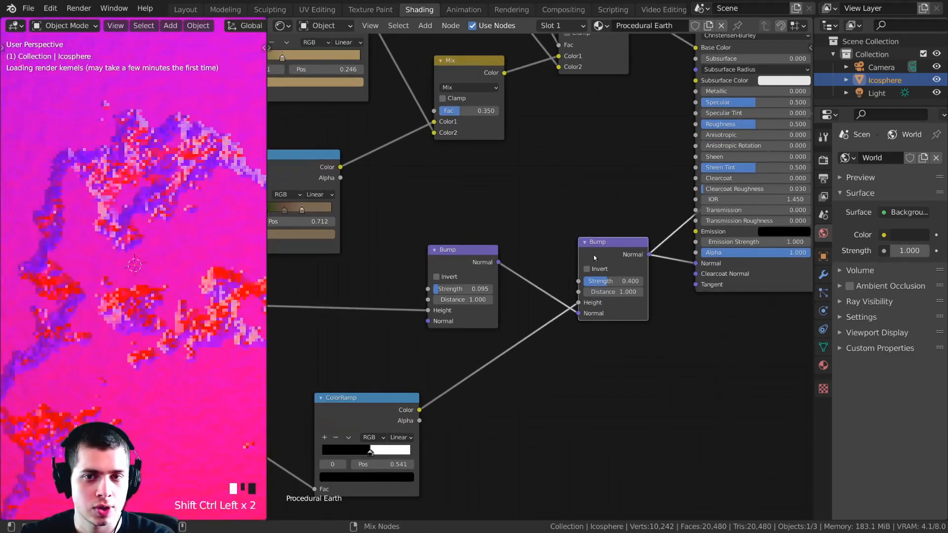
pyautogui.scroll(-2, 593, 255)
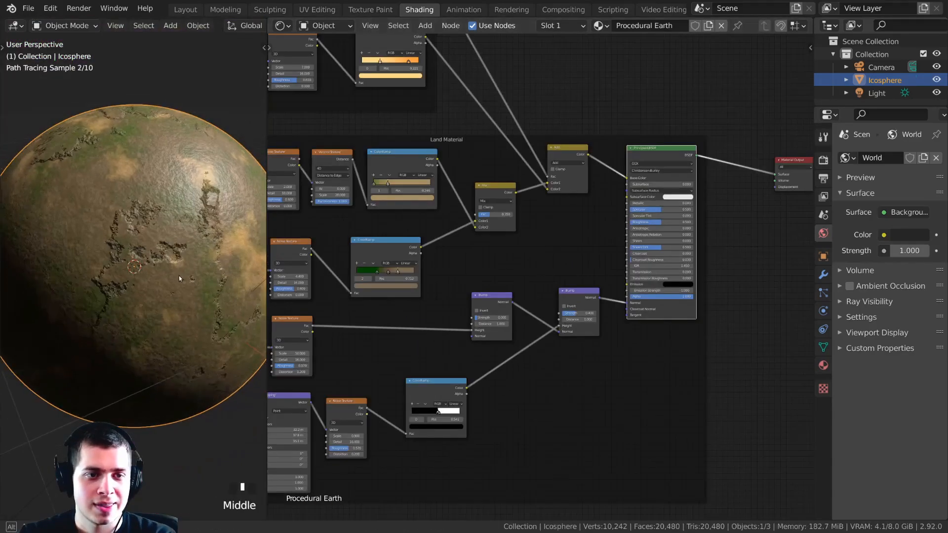
# Examine the raised rocky ridges across the planet's land surface from several distances.
pyautogui.keyDown('shift'); pyautogui.moveTo(179, 275); pyautogui.dragTo(154, 303, button='middle'); pyautogui.keyUp('shift')
pyautogui.scroll(4, 170, 286)
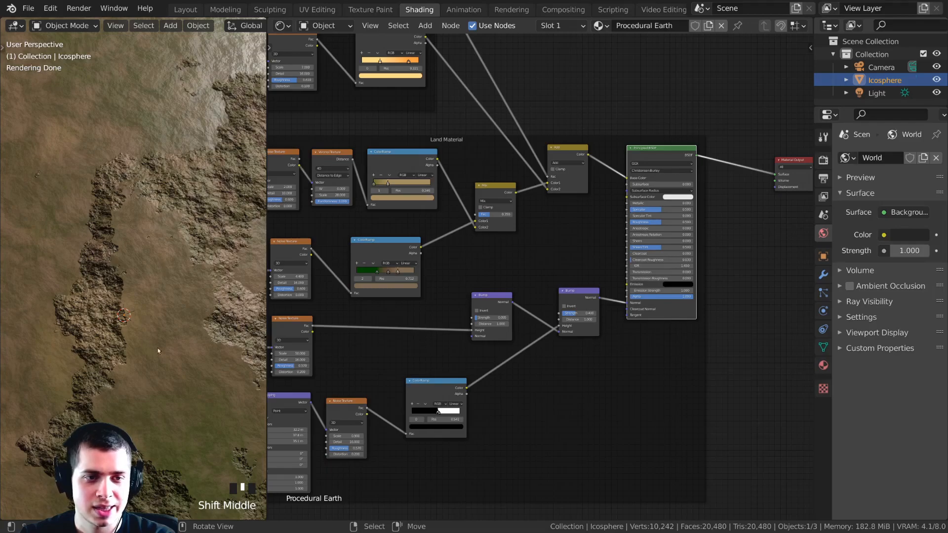
pyautogui.scroll(-2, 161, 359)
pyautogui.keyDown('shift'); pyautogui.moveTo(161, 359); pyautogui.dragTo(164, 310, button='middle'); pyautogui.keyUp('shift')
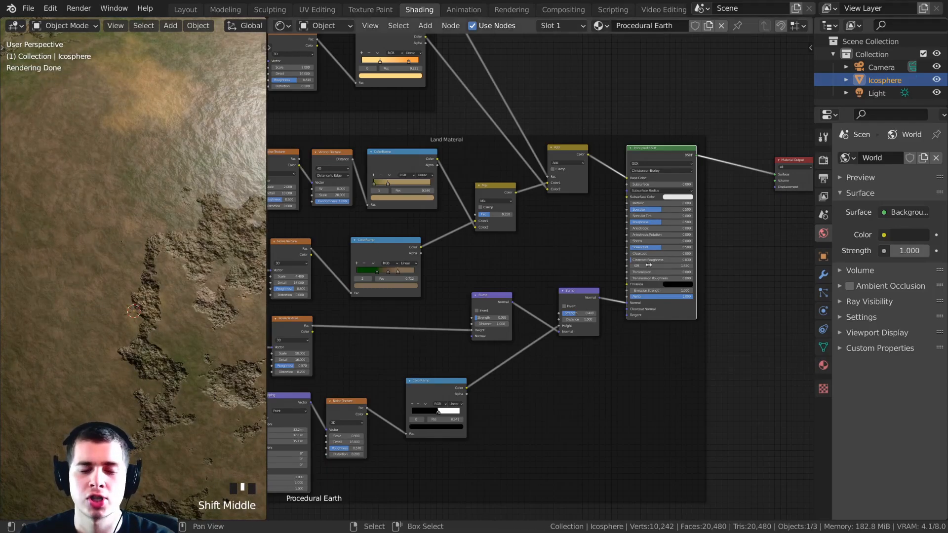
pyautogui.keyDown('shift'); pyautogui.moveTo(634, 244); pyautogui.dragTo(607, 262, button='middle'); pyautogui.keyUp('shift')
pyautogui.scroll(3, 167, 271)
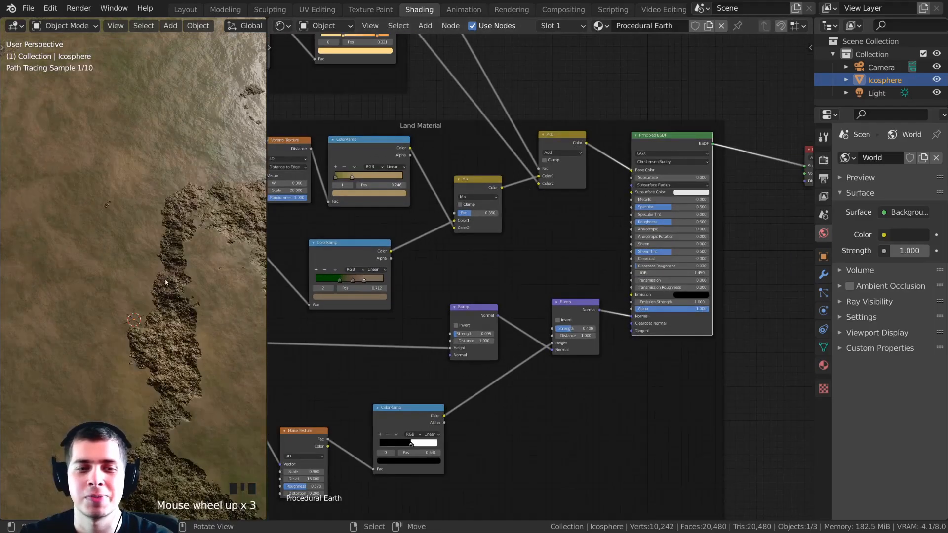
# Look through the camera and examine the mountain ridges up close.
pyautogui.moveTo(528, 294); pyautogui.dragTo(632, 163, button='middle')
pyautogui.scroll(2, 161, 276)
pyautogui.moveTo(242, 232); pyautogui.dragTo(148, 281, button='middle')
pyautogui.press('KP_0')
pyautogui.scroll(5, 231, 222)
pyautogui.scroll(5, 100, 328)
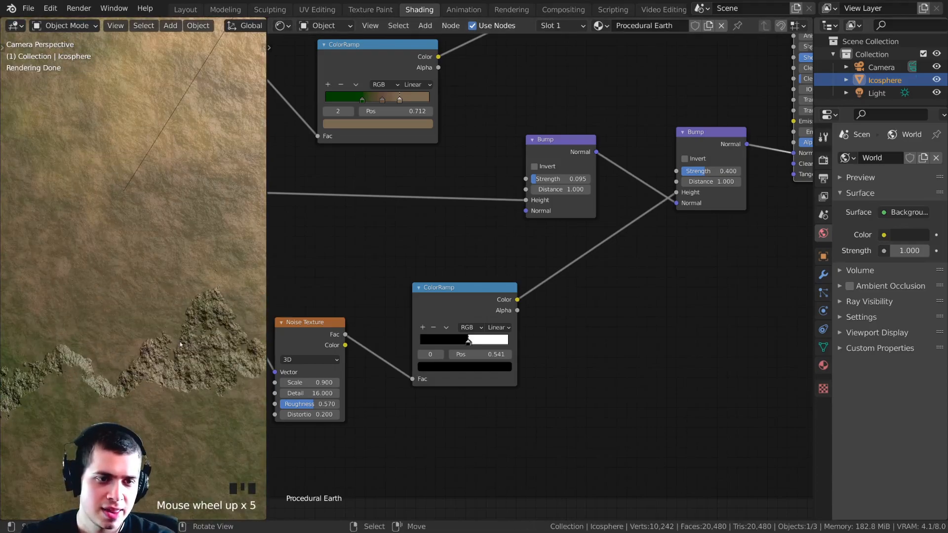
pyautogui.scroll(1, 177, 348)
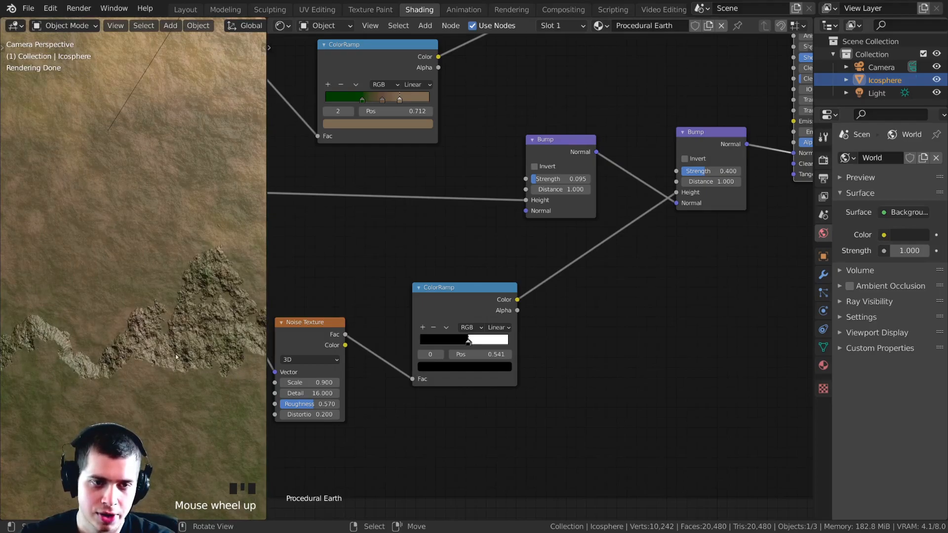
pyautogui.scroll(1, 655, 230)
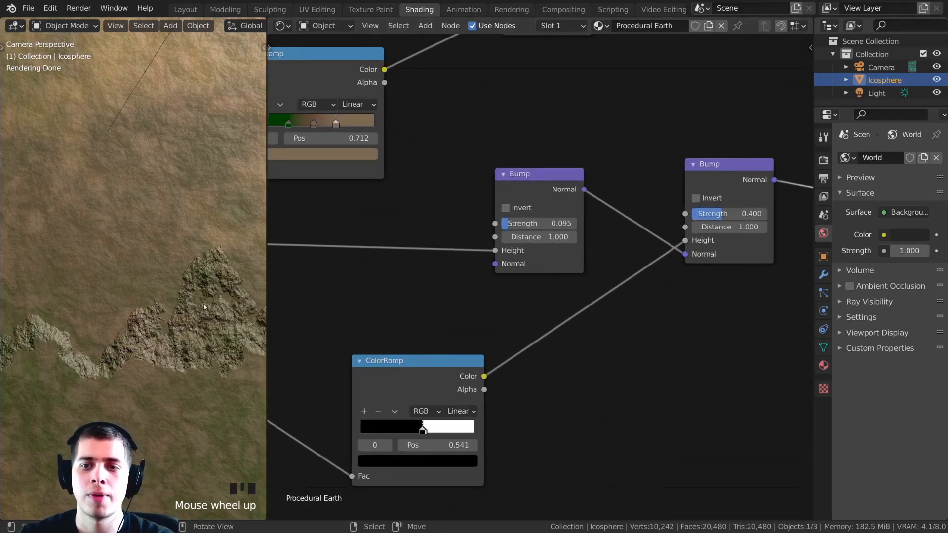
# Move the mask ColorRamp's white stop to position 0.545 and inspect the mountain ridges across the land.
pyautogui.moveTo(595, 265); pyautogui.dragTo(682, 160, button='middle')
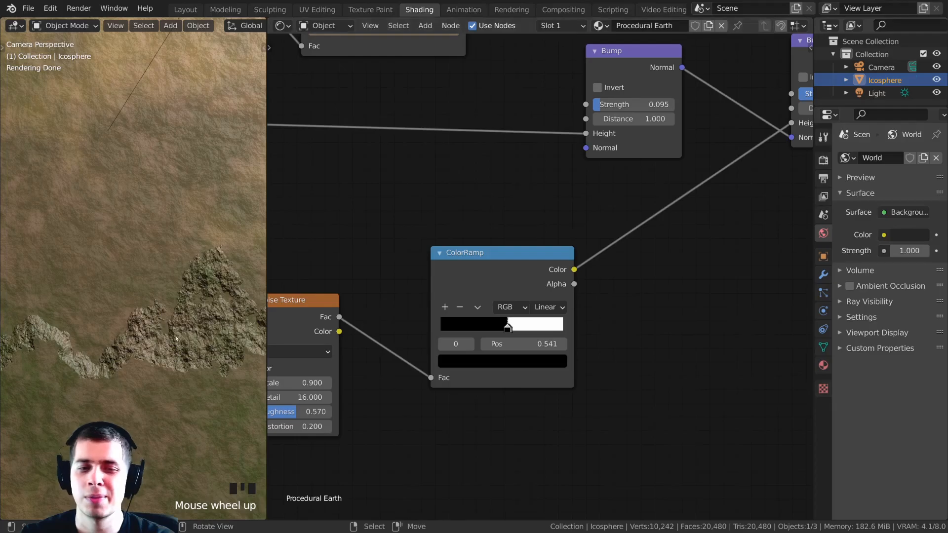
pyautogui.scroll(1, 522, 334)
pyautogui.scroll(3, 522, 334)
pyautogui.moveTo(486, 312); pyautogui.dragTo(483, 312)
pyautogui.click(481, 311)
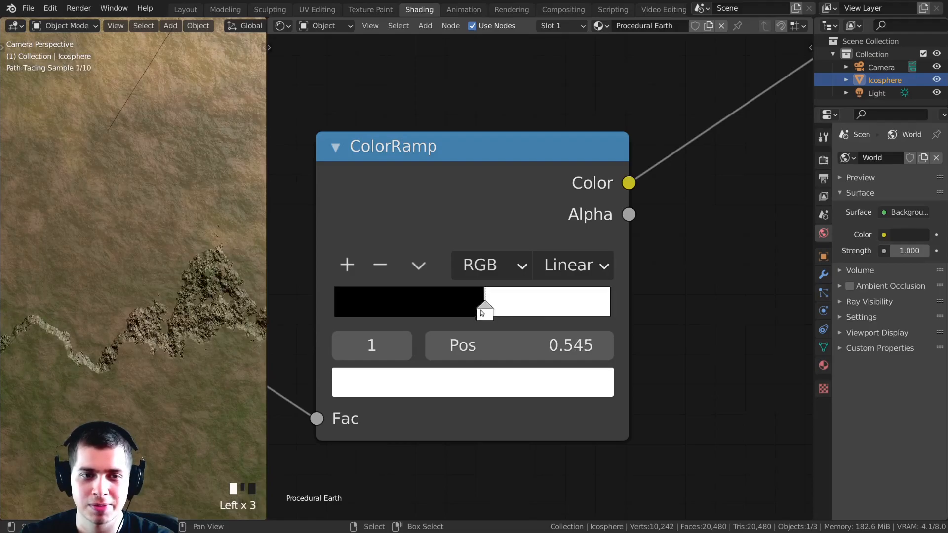
pyautogui.keyDown('shift'); pyautogui.moveTo(167, 312); pyautogui.dragTo(107, 224, button='middle'); pyautogui.keyUp('shift')
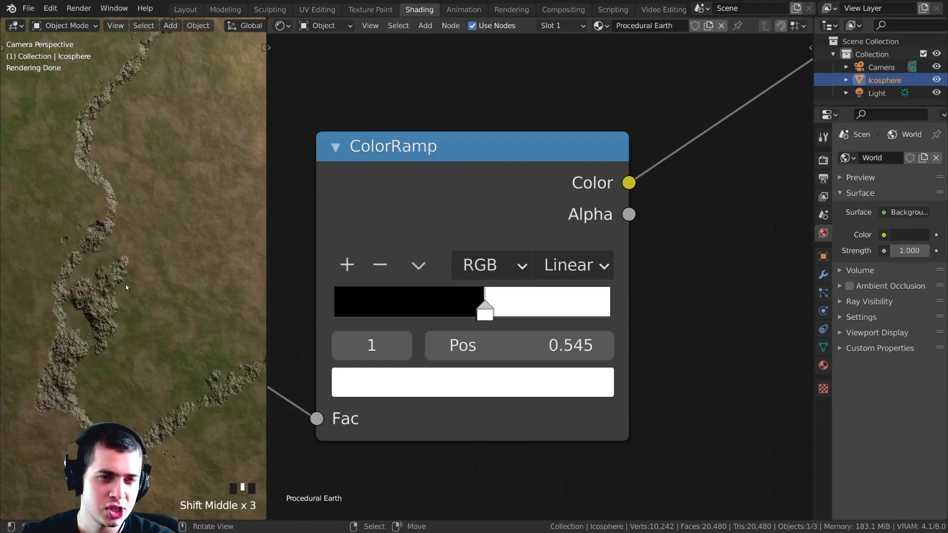
pyautogui.keyDown('shift'); pyautogui.moveTo(88, 174); pyautogui.dragTo(159, 265, button='middle'); pyautogui.keyUp('shift')
pyautogui.scroll(-7, 159, 264)
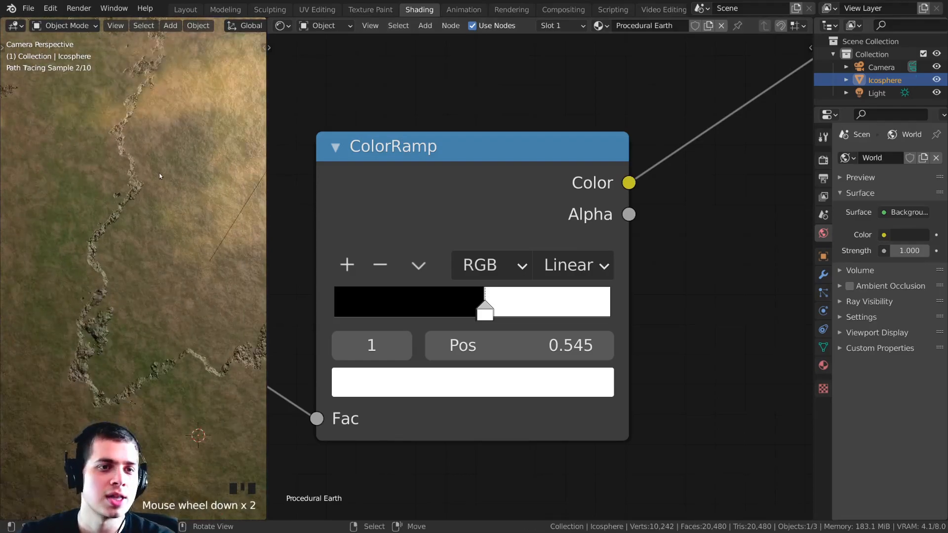
# Rotate the icosphere freely in trackball mode several times and inspect the mountain ridges on its different sides.
pyautogui.keyDown('shift'); pyautogui.moveTo(227, 298); pyautogui.dragTo(217, 291, button='middle'); pyautogui.keyUp('shift')
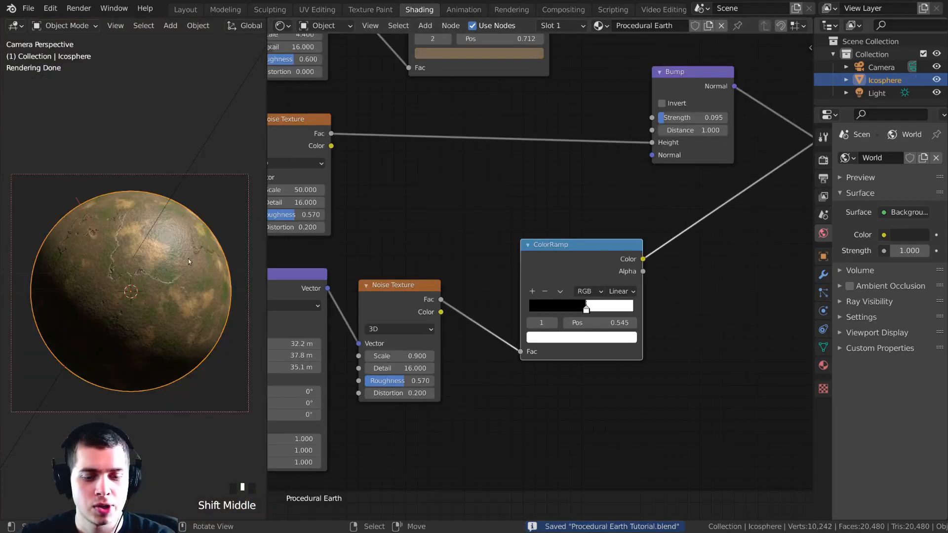
pyautogui.press('r')
pyautogui.press('r')
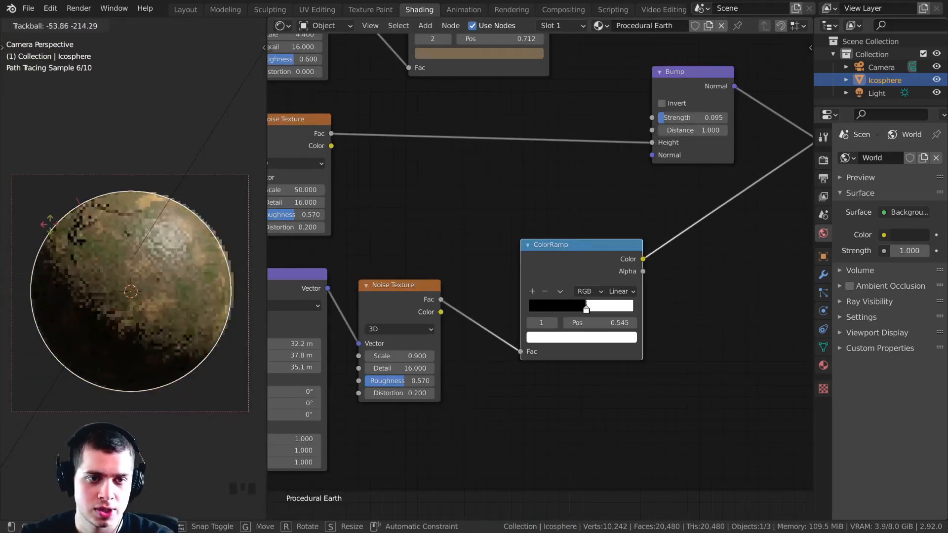
pyautogui.click(136, 310)
pyautogui.press('r')
pyautogui.press('r')
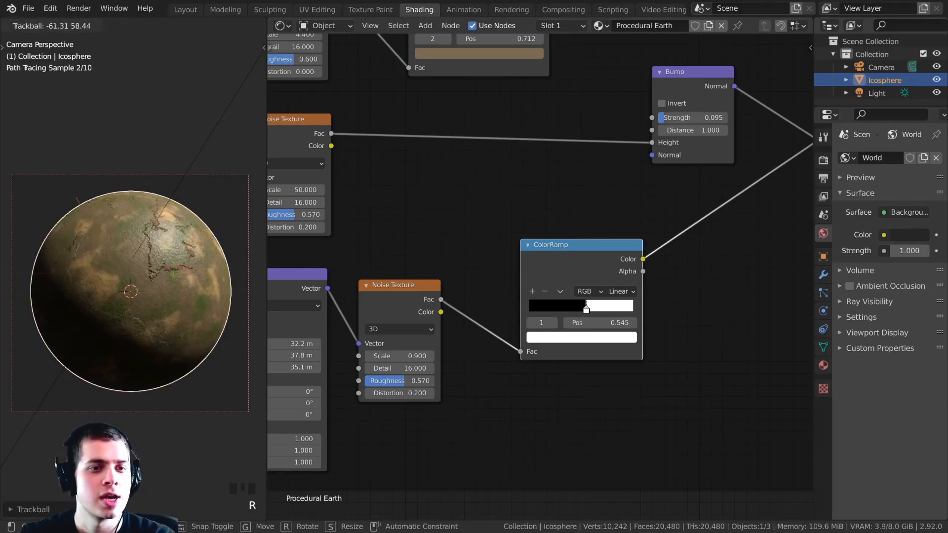
pyautogui.press('r')
pyautogui.click(220, 240)
pyautogui.press('r')
pyautogui.press('r')
pyautogui.click(217, 241)
pyautogui.scroll(4, 155, 233)
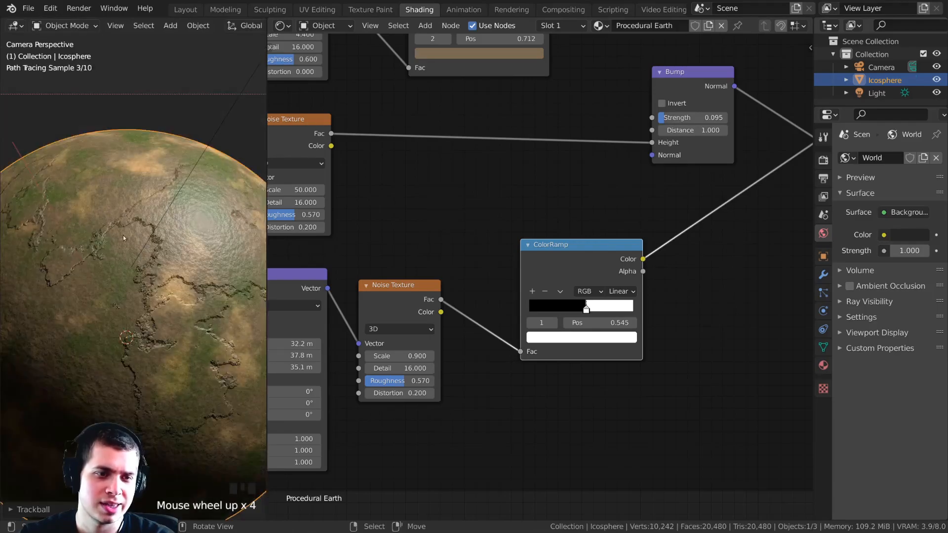
pyautogui.scroll(-3, 166, 270)
pyautogui.scroll(3, 526, 310)
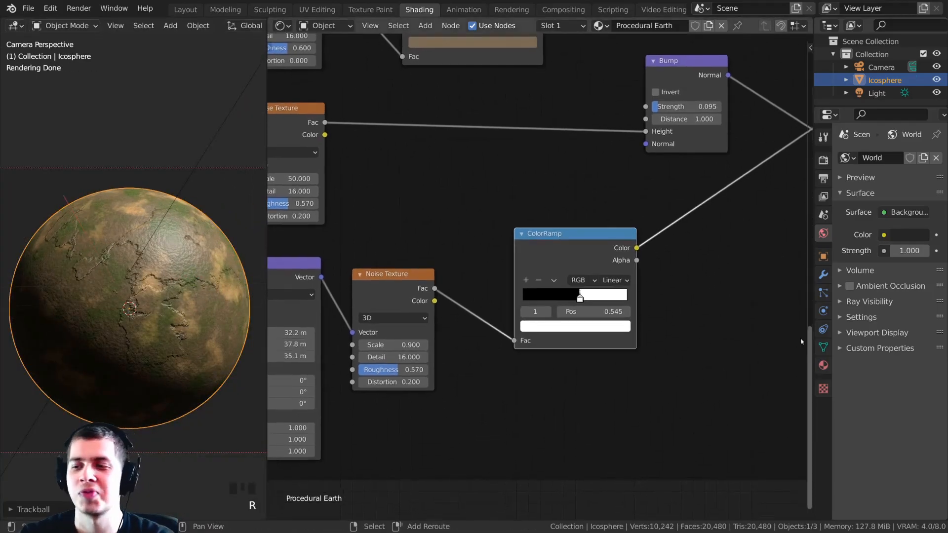
# Add a Frame node in the empty space below the Land Material frame.
pyautogui.keyDown('shift'); pyautogui.moveTo(207, 354); pyautogui.dragTo(200, 361, button='middle'); pyautogui.keyUp('shift')
pyautogui.scroll(-7, 540, 294)
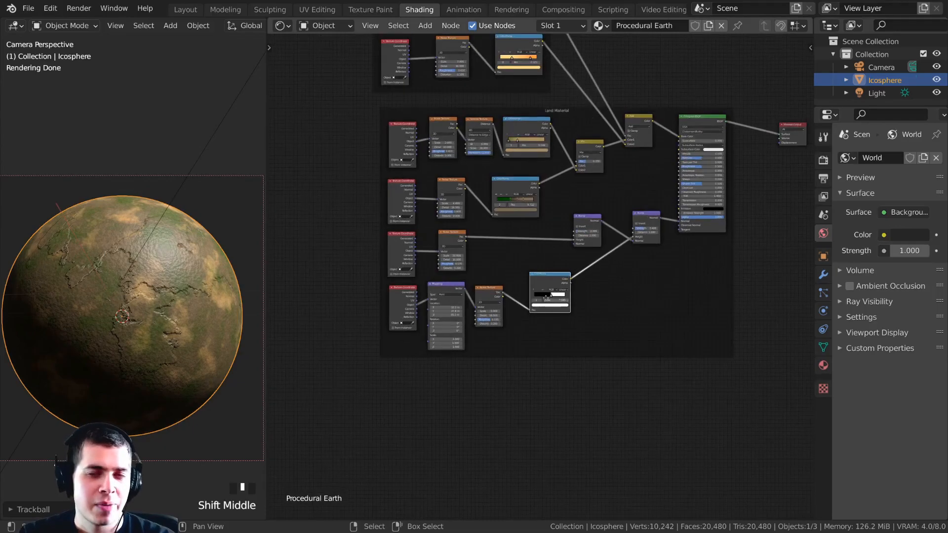
pyautogui.keyDown('shift'); pyautogui.moveTo(546, 298); pyautogui.dragTo(551, 277, button='middle'); pyautogui.keyUp('shift')
pyautogui.scroll(3, 550, 277)
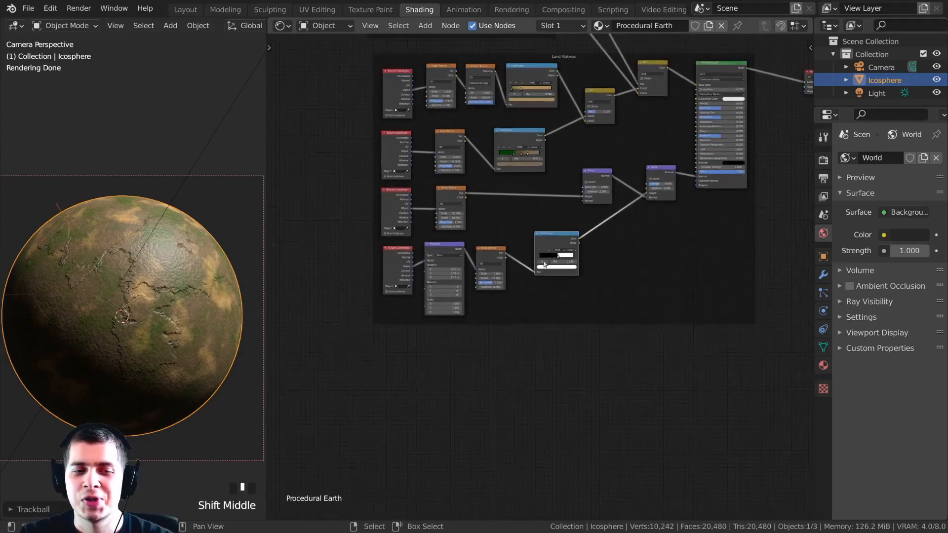
pyautogui.scroll(-4, 550, 276)
pyautogui.keyDown('shift'); pyautogui.moveTo(571, 347); pyautogui.dragTo(574, 324, button='middle'); pyautogui.keyUp('shift')
pyautogui.keyDown('shift'); pyautogui.moveTo(524, 303); pyautogui.dragTo(532, 282, button='middle'); pyautogui.keyUp('shift')
pyautogui.hotkey('shift', 'a')
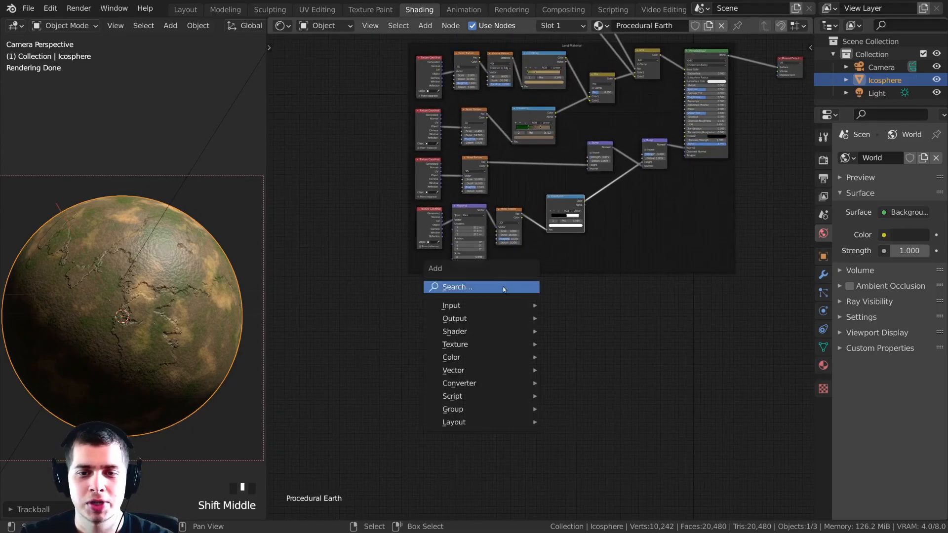
pyautogui.click(502, 284)
pyautogui.write('fra')
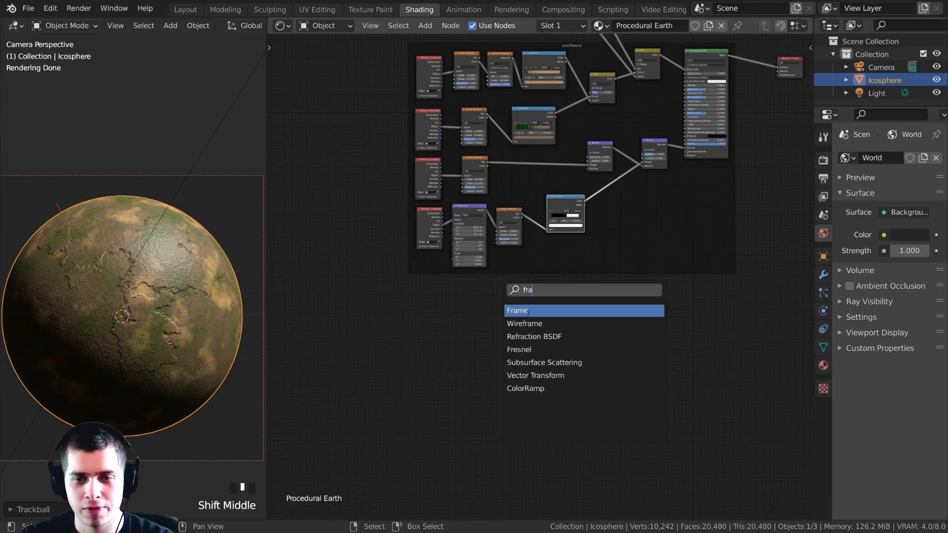
pyautogui.press('Return')
pyautogui.click(536, 341)
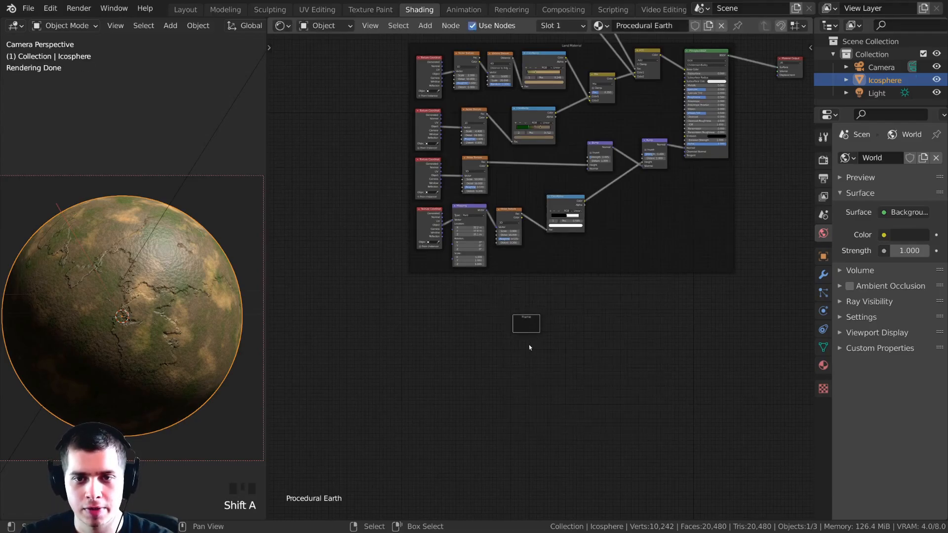
# Add a Noise Texture node inside the new empty frame.
pyautogui.scroll(2, 535, 340)
pyautogui.scroll(3, 504, 326)
pyautogui.scroll(1, 486, 270)
pyautogui.moveTo(487, 270); pyautogui.dragTo(479, 241, button='middle')
pyautogui.hotkey('shift', 'a')
pyautogui.click(421, 239)
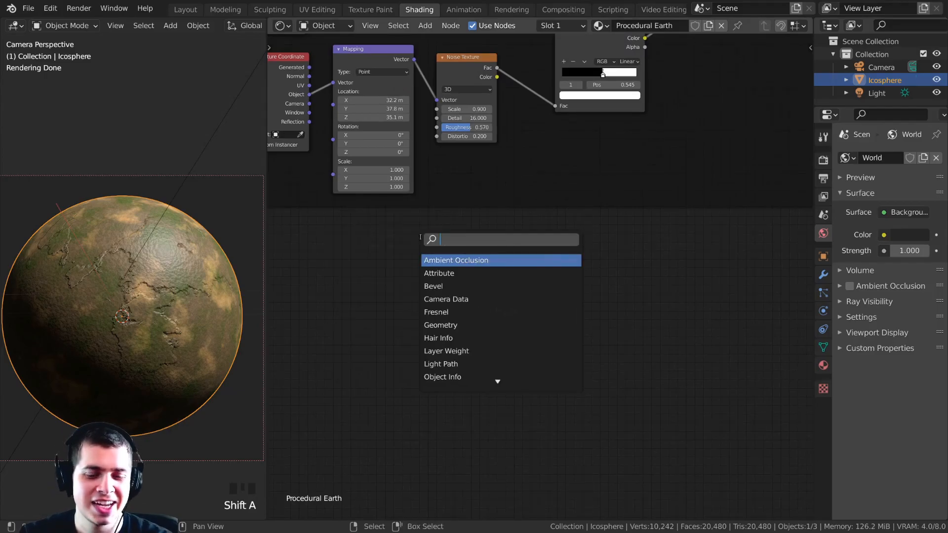
pyautogui.write('no')
pyautogui.click(433, 259)
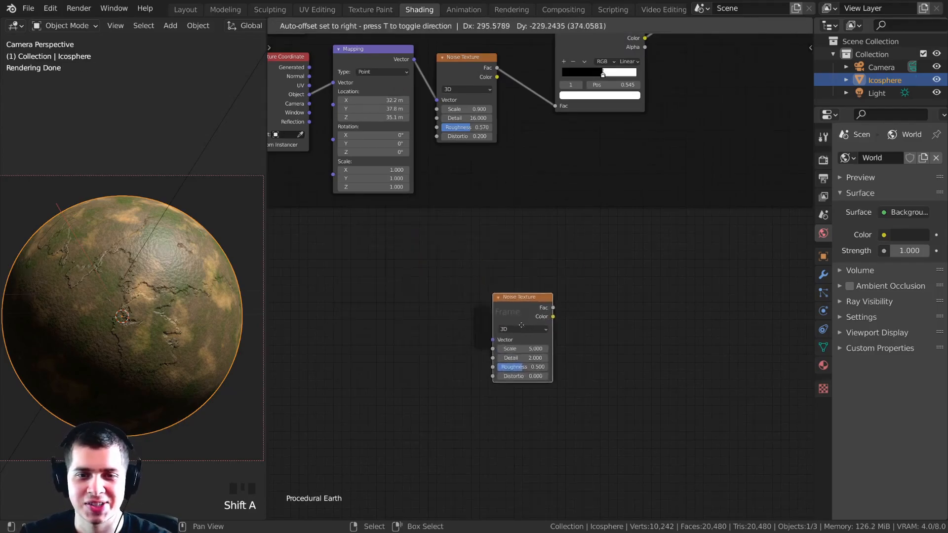
pyautogui.click(517, 322)
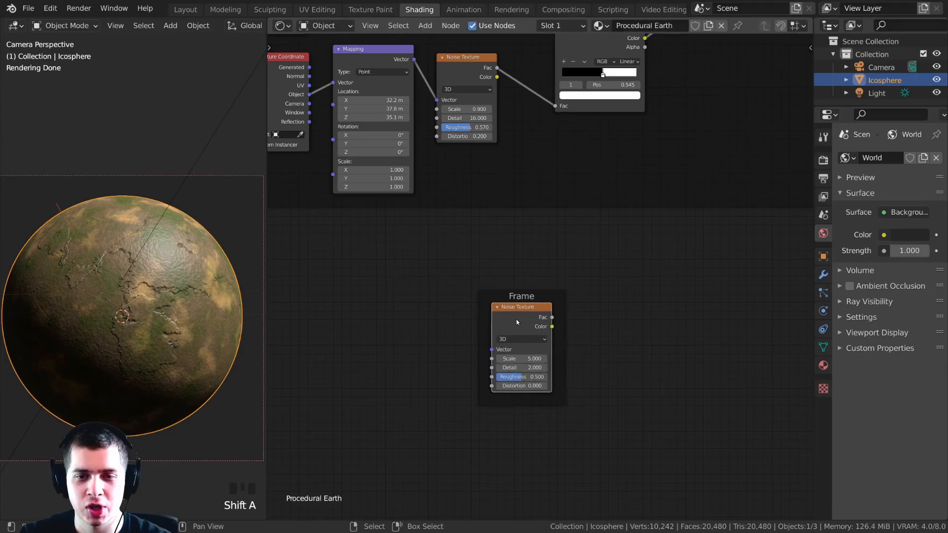
# Add a Texture Coordinate node before the framed Noise Texture and connect its Object output to the Vector input.
pyautogui.hotkey('shift', 'a')
pyautogui.click(489, 282)
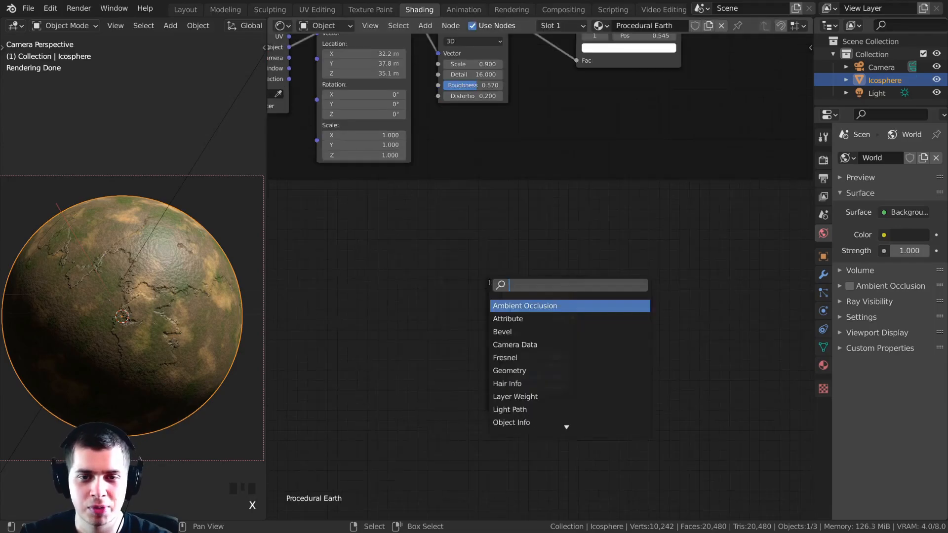
pyautogui.write('tr')
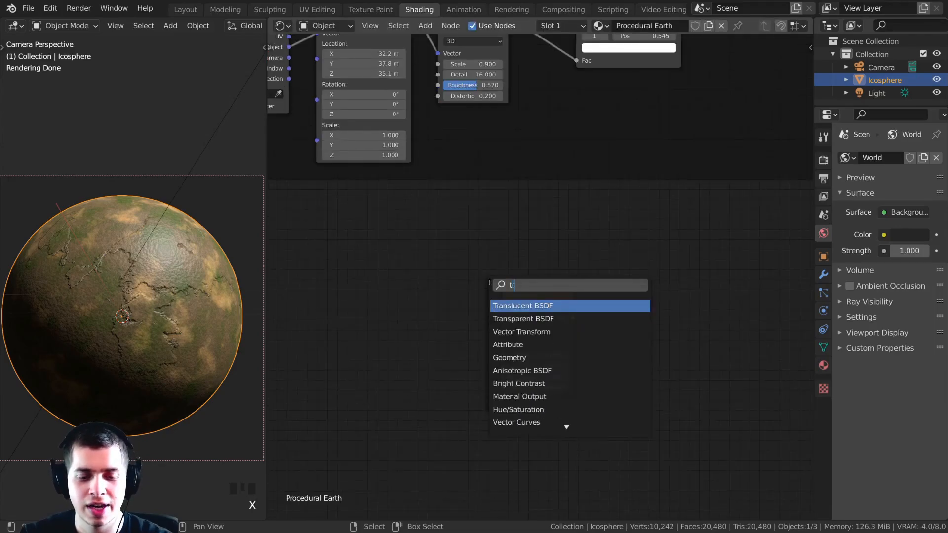
pyautogui.press('BackSpace')
pyautogui.write('ex')
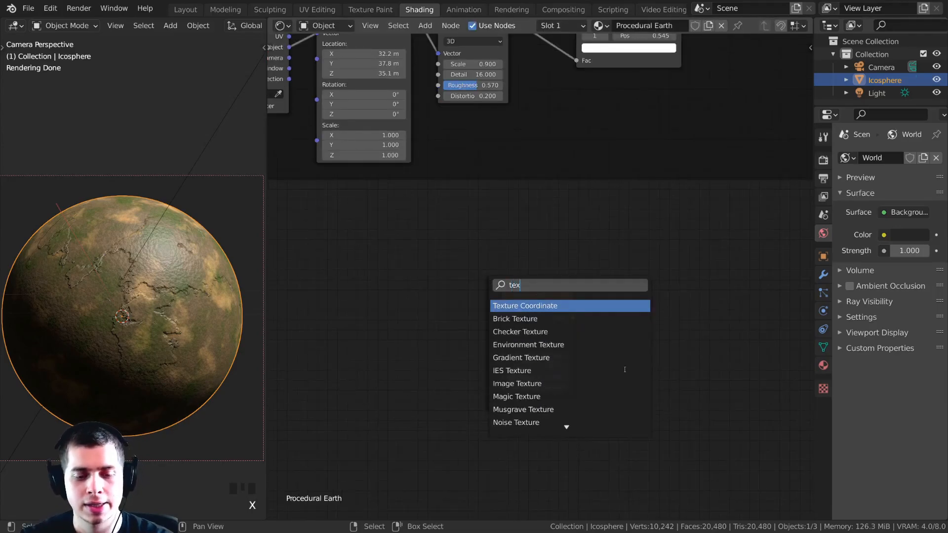
pyautogui.click(531, 306)
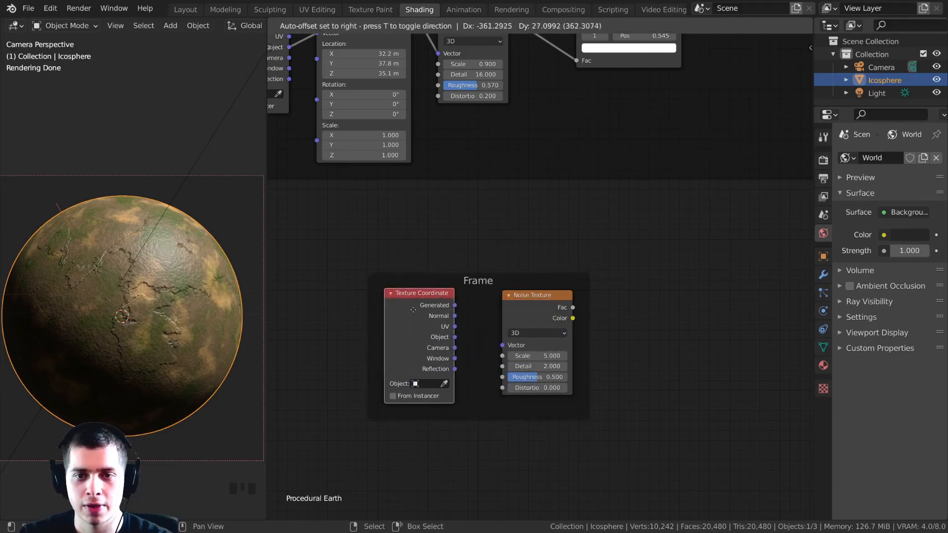
pyautogui.click(414, 309)
pyautogui.scroll(1, 414, 310)
pyautogui.moveTo(438, 347); pyautogui.dragTo(487, 362)
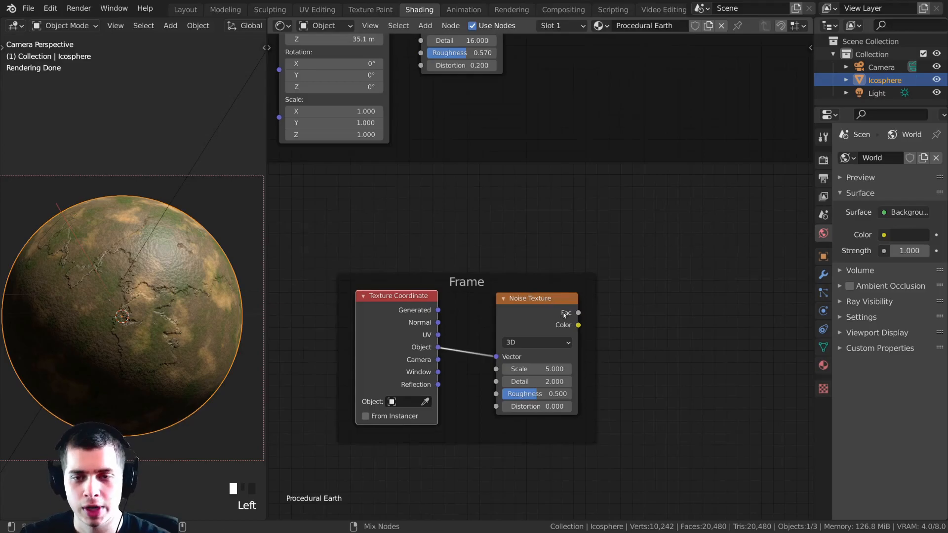
# Preview the new Noise Texture on the sphere and set its Scale to 70 and Detail to 15.
pyautogui.keyDown('ctrl'); pyautogui.keyDown('shift'); pyautogui.click(536, 331); pyautogui.keyUp('shift'); pyautogui.keyUp('ctrl')
pyautogui.moveTo(405, 287); pyautogui.dragTo(417, 275, button='middle')
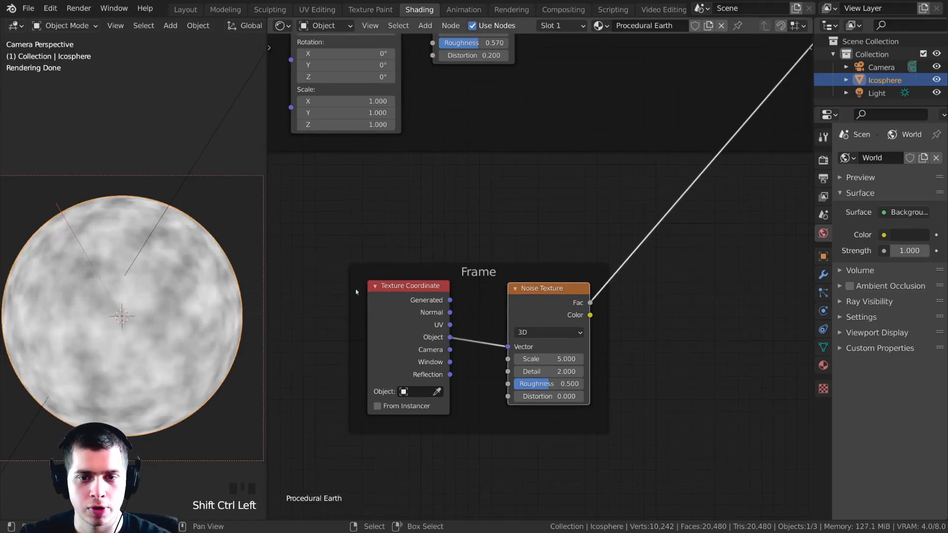
pyautogui.scroll(4, 564, 365)
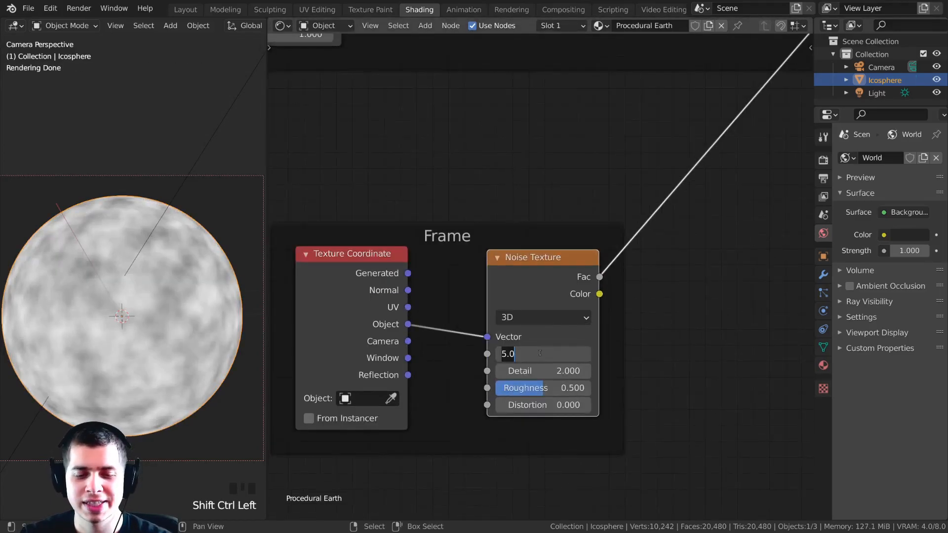
pyautogui.click(540, 354)
pyautogui.write('70')
pyautogui.press('Return')
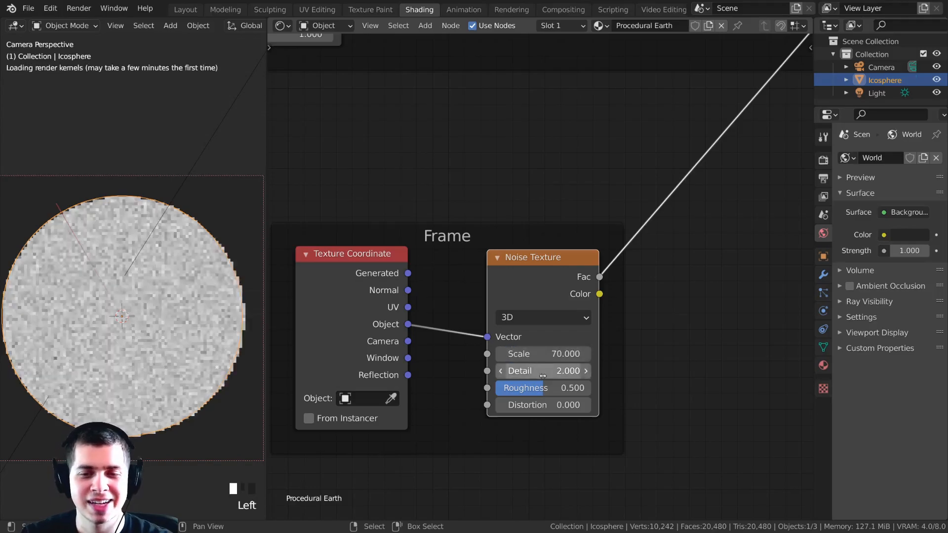
pyautogui.moveTo(520, 391); pyautogui.dragTo(524, 380, button='middle')
pyautogui.click(557, 361)
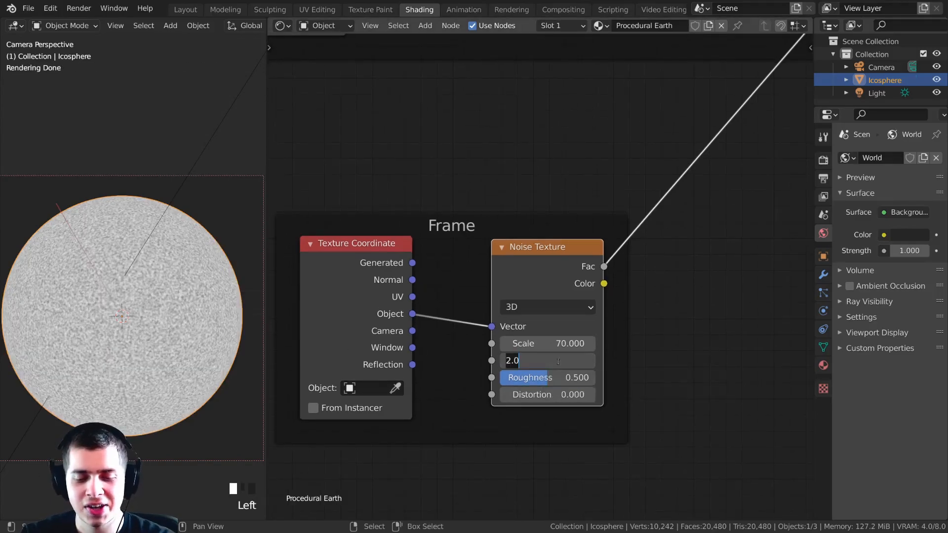
pyautogui.press('Return')
# Examine the fine noise pattern on the sphere from several distances.
pyautogui.moveTo(531, 313); pyautogui.dragTo(545, 284, button='middle')
pyautogui.scroll(6, 546, 284)
pyautogui.scroll(3, 147, 301)
pyautogui.scroll(-4, 147, 304)
pyautogui.keyDown('shift'); pyautogui.moveTo(157, 306); pyautogui.dragTo(161, 315, button='middle'); pyautogui.keyUp('shift')
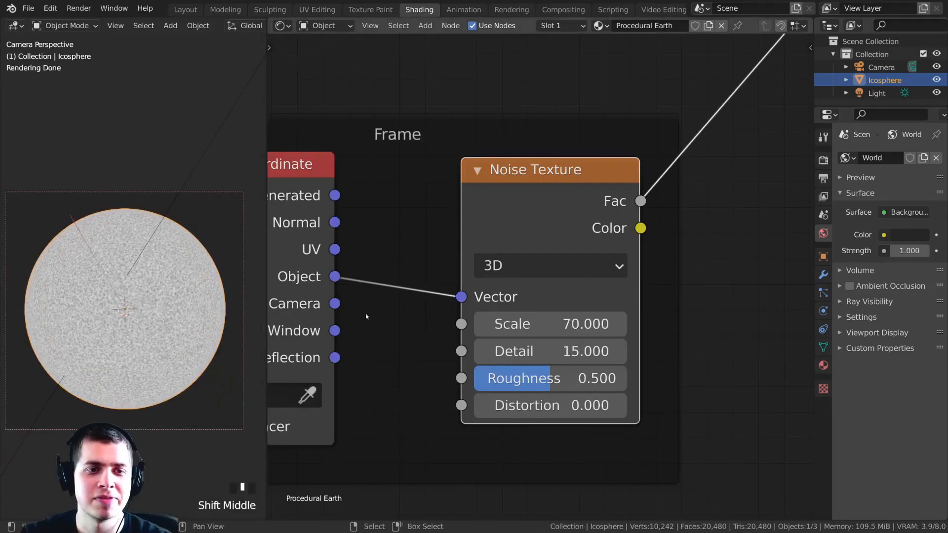
pyautogui.scroll(-10, 520, 252)
pyautogui.moveTo(476, 217); pyautogui.dragTo(458, 234)
pyautogui.scroll(3, 172, 148)
pyautogui.keyDown('shift'); pyautogui.moveTo(148, 296); pyautogui.dragTo(149, 317, button='middle'); pyautogui.keyUp('shift')
pyautogui.keyDown('shift'); pyautogui.moveTo(145, 370); pyautogui.dragTo(152, 325, button='middle'); pyautogui.keyUp('shift')
pyautogui.keyDown('shift'); pyautogui.moveTo(163, 287); pyautogui.dragTo(176, 261, button='middle'); pyautogui.keyUp('shift')
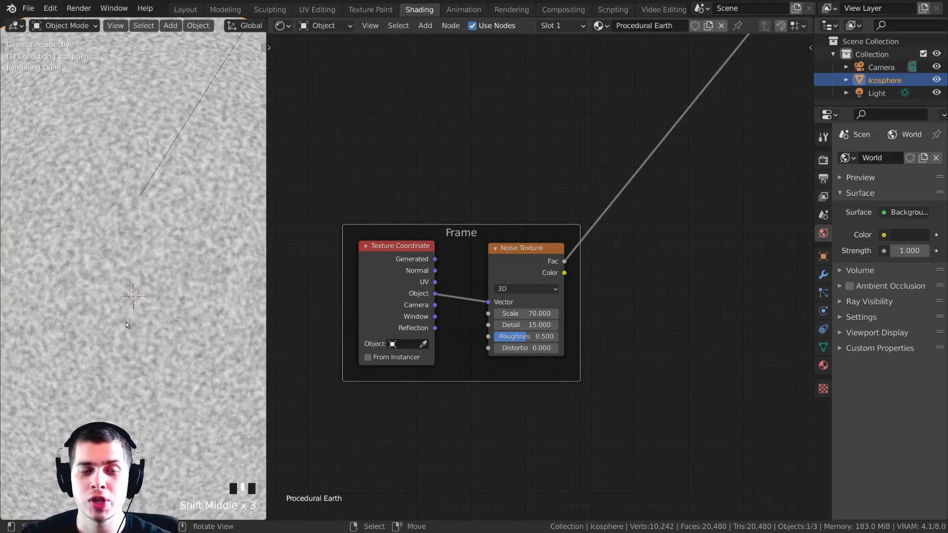
pyautogui.scroll(11, 125, 321)
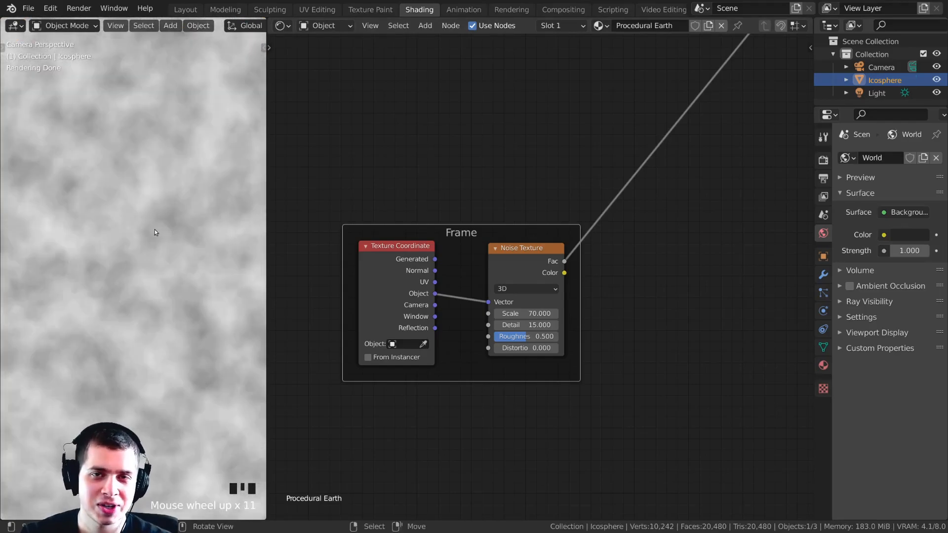
pyautogui.scroll(-5, 154, 232)
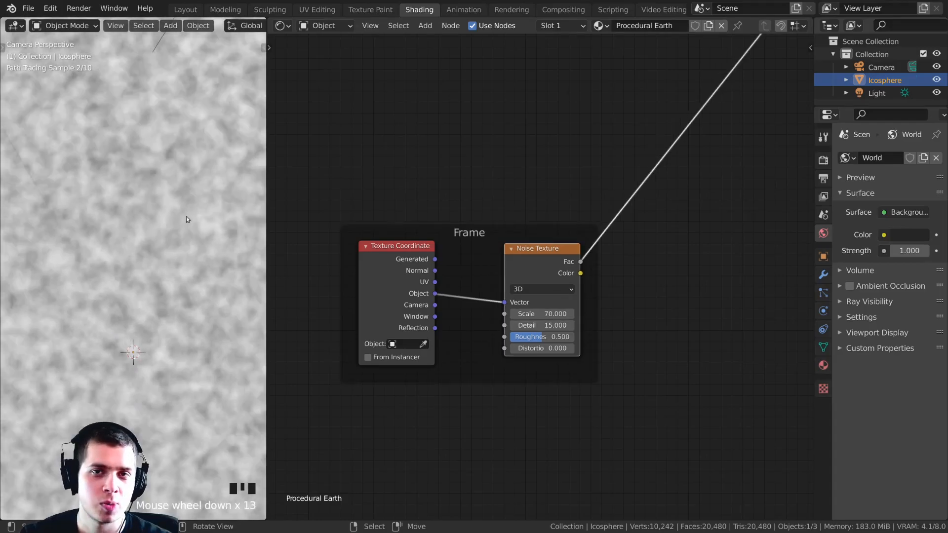
pyautogui.scroll(-2, 185, 216)
pyautogui.keyDown('shift'); pyautogui.moveTo(191, 208); pyautogui.dragTo(180, 204, button='middle'); pyautogui.keyUp('shift')
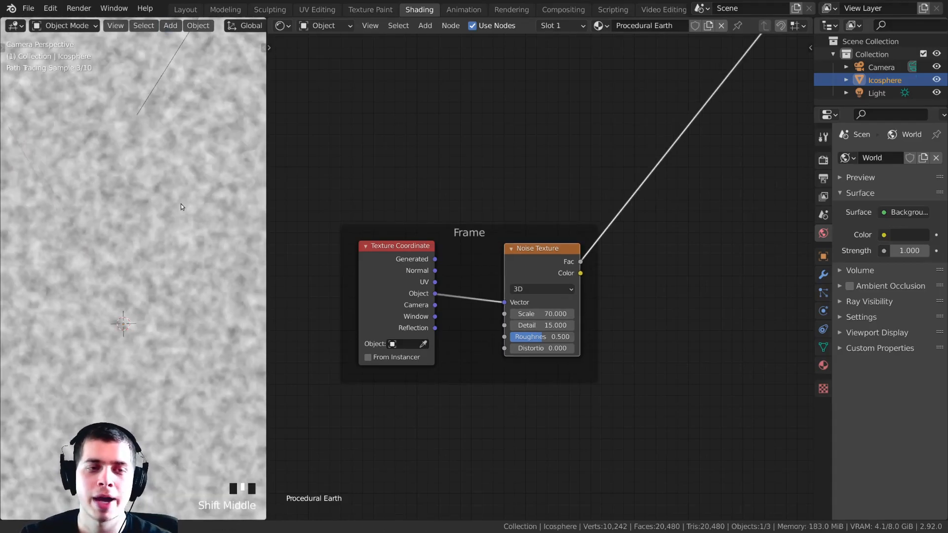
# Add a Principled BSDF node to the new frame, well past the Noise Texture.
pyautogui.moveTo(491, 271); pyautogui.dragTo(464, 292, button='middle')
pyautogui.scroll(-8, 468, 277)
pyautogui.scroll(2, 491, 229)
pyautogui.moveTo(482, 237); pyautogui.dragTo(452, 219, button='middle')
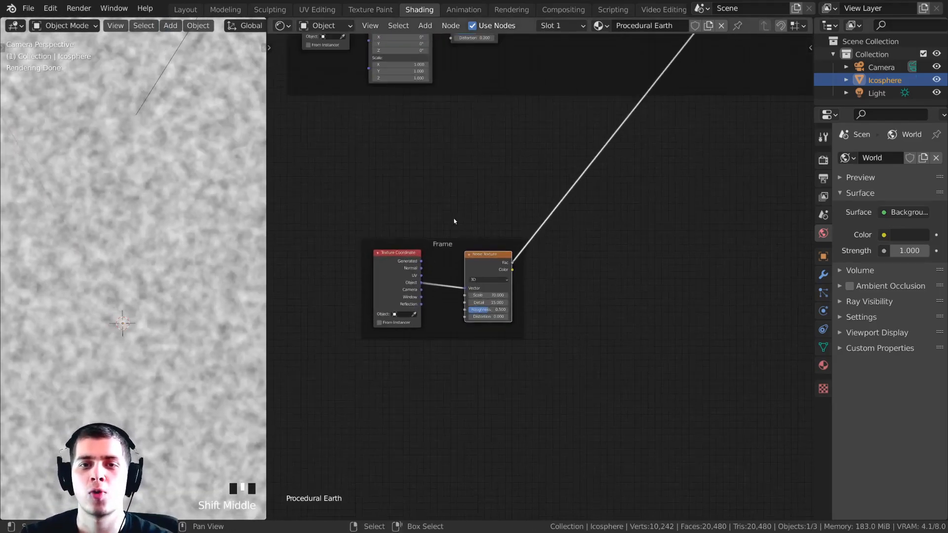
pyautogui.scroll(1, 452, 220)
pyautogui.hotkey('shift', 'a')
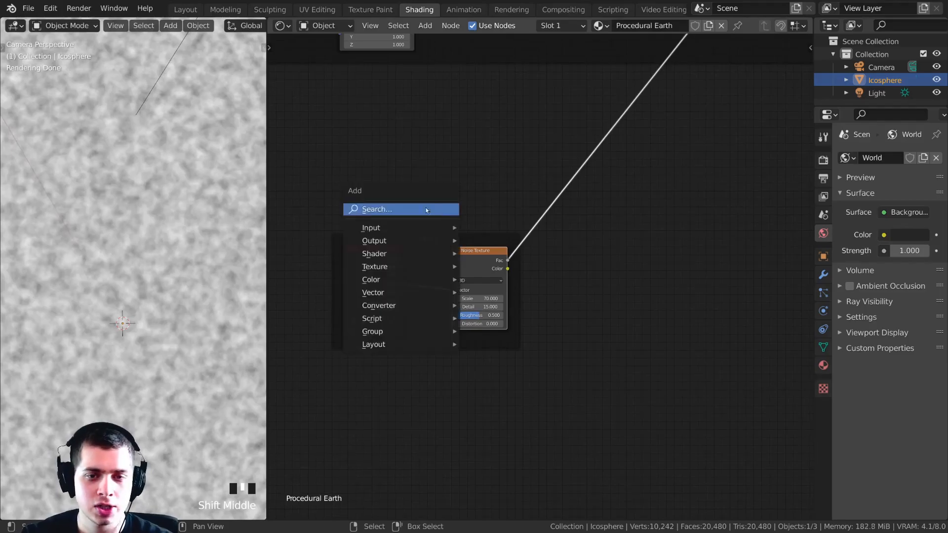
pyautogui.click(400, 204)
pyautogui.write('pri')
pyautogui.click(433, 227)
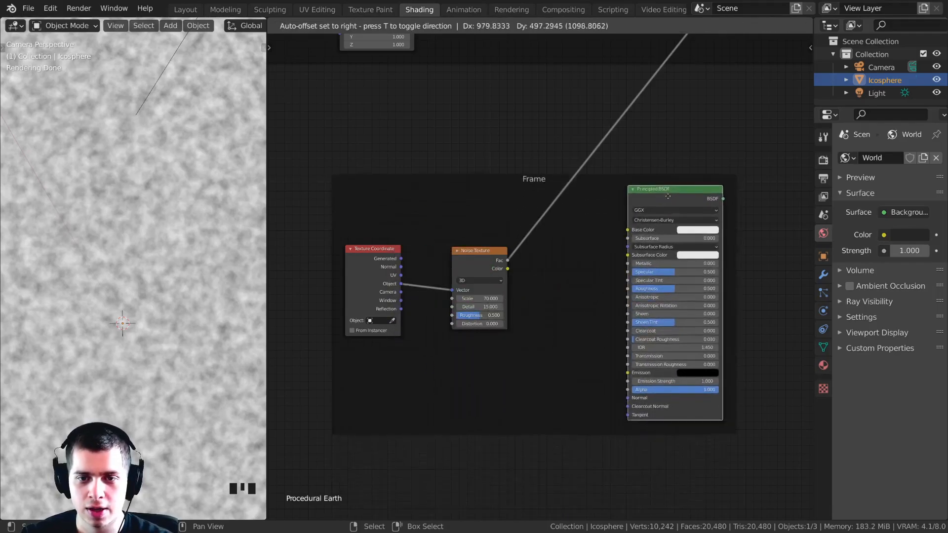
pyautogui.click(703, 141)
# Connect the framed Noise Texture's Fac output to the Normal input of the new Principled BSDF.
pyautogui.scroll(2, 593, 308)
pyautogui.moveTo(467, 237); pyautogui.dragTo(485, 88)
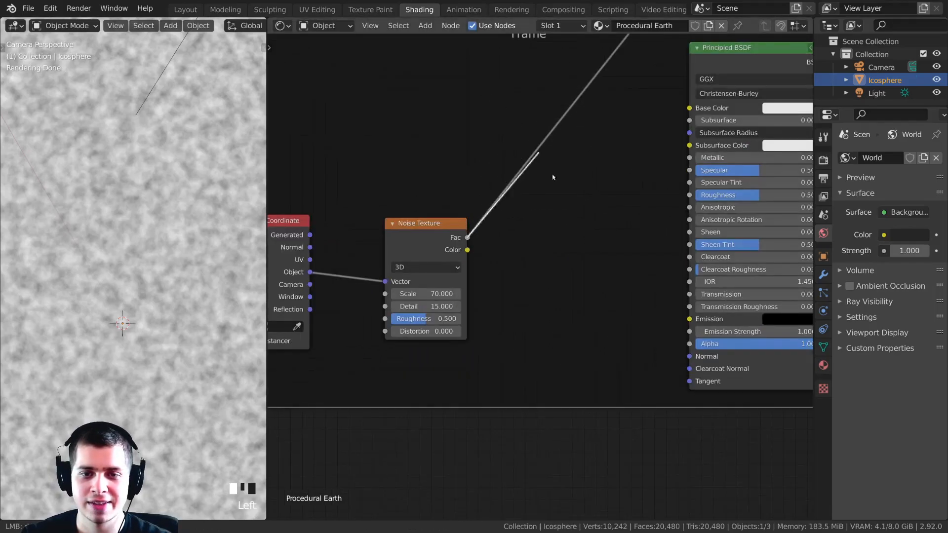
pyautogui.moveTo(690, 359); pyautogui.dragTo(690, 357)
pyautogui.scroll(-2, 550, 242)
pyautogui.moveTo(550, 241); pyautogui.dragTo(550, 309, button='middle')
pyautogui.moveTo(692, 185); pyautogui.dragTo(710, 179)
# Set both the name and the label of the new frame to Ocean Material.
pyautogui.doubleClick(542, 160)
pyautogui.press('n')
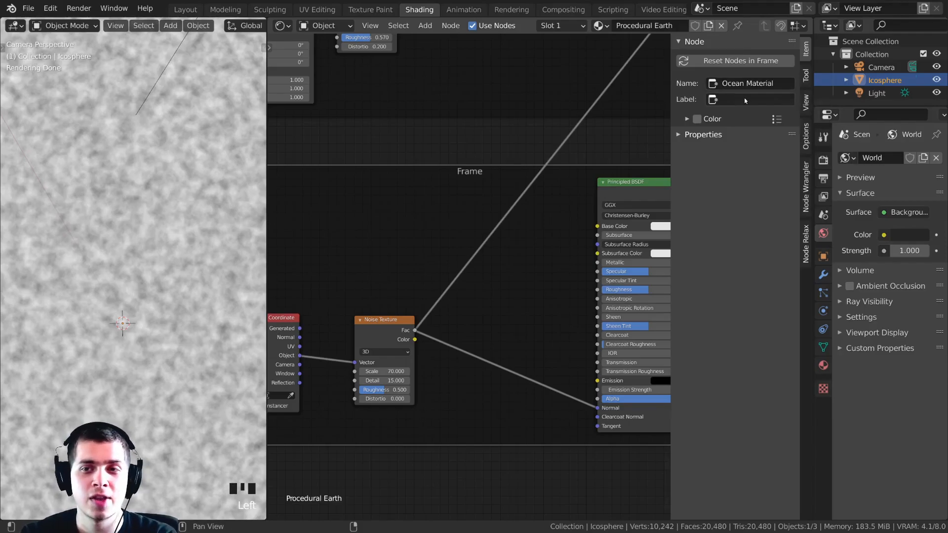
pyautogui.write('Ocean Material')
pyautogui.scroll(-1, 503, 176)
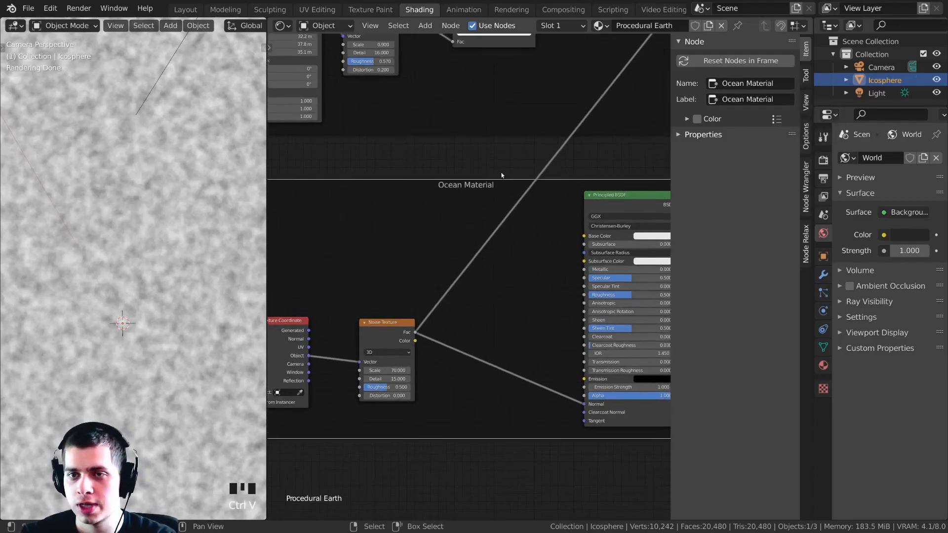
pyautogui.press('g')
pyautogui.click(457, 213)
pyautogui.scroll(-2, 465, 206)
pyautogui.scroll(2, 428, 303)
# Preview the Principled BSDF of the Ocean Material frame on the sphere.
pyautogui.moveTo(420, 321); pyautogui.dragTo(419, 325)
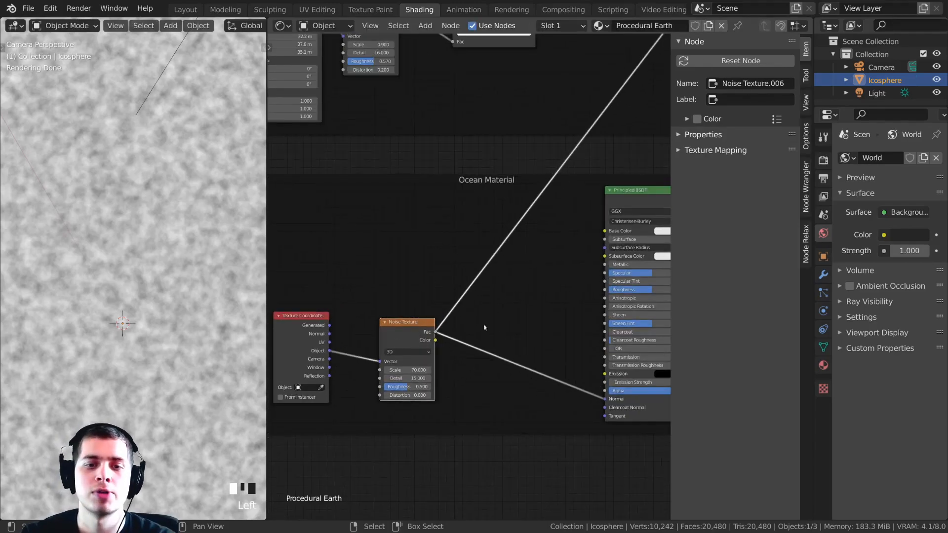
pyautogui.moveTo(471, 332); pyautogui.dragTo(446, 326, button='middle')
pyautogui.click(620, 186)
pyautogui.moveTo(620, 187); pyautogui.dragTo(567, 162, button='middle')
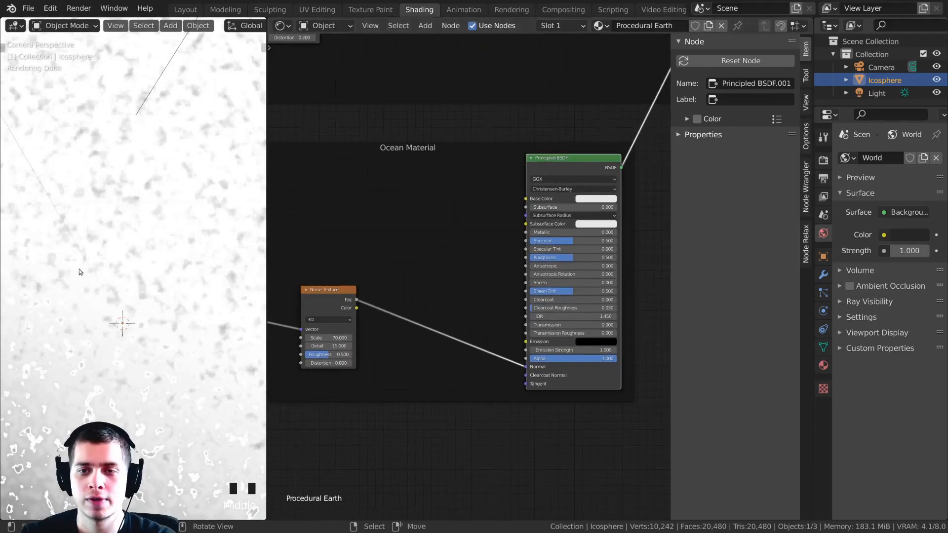
# Insert a Bump node on the link between the ocean Noise Texture and the Principled BSDF's Normal input.
pyautogui.scroll(-5, 151, 294)
pyautogui.keyDown('shift'); pyautogui.scroll(2, 151, 294); pyautogui.keyUp('shift')
pyautogui.keyDown('shift'); pyautogui.moveTo(150, 295); pyautogui.dragTo(149, 251, button='middle'); pyautogui.keyUp('shift')
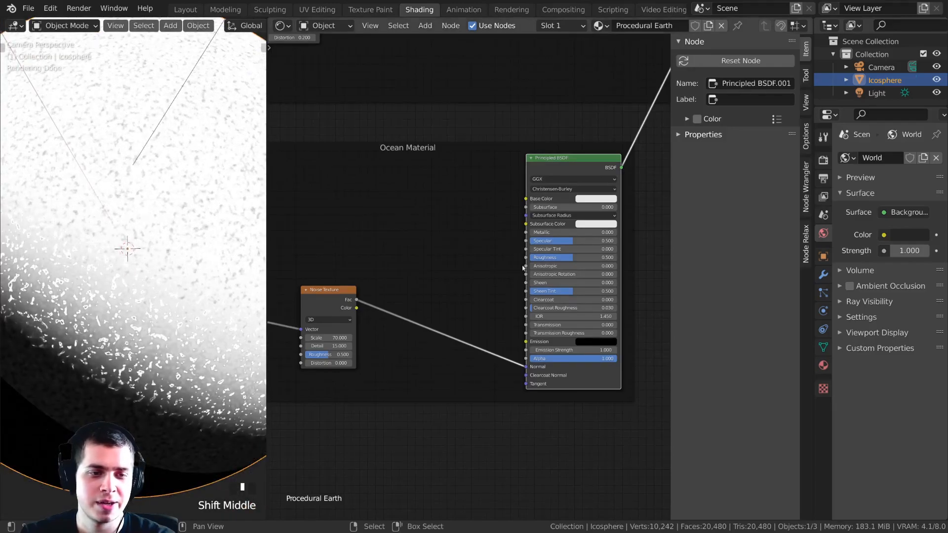
pyautogui.moveTo(409, 245); pyautogui.dragTo(429, 231, button='middle')
pyautogui.scroll(3, 430, 230)
pyautogui.hotkey('shift', 'a')
pyautogui.click(335, 174)
pyautogui.write('bu')
pyautogui.click(351, 196)
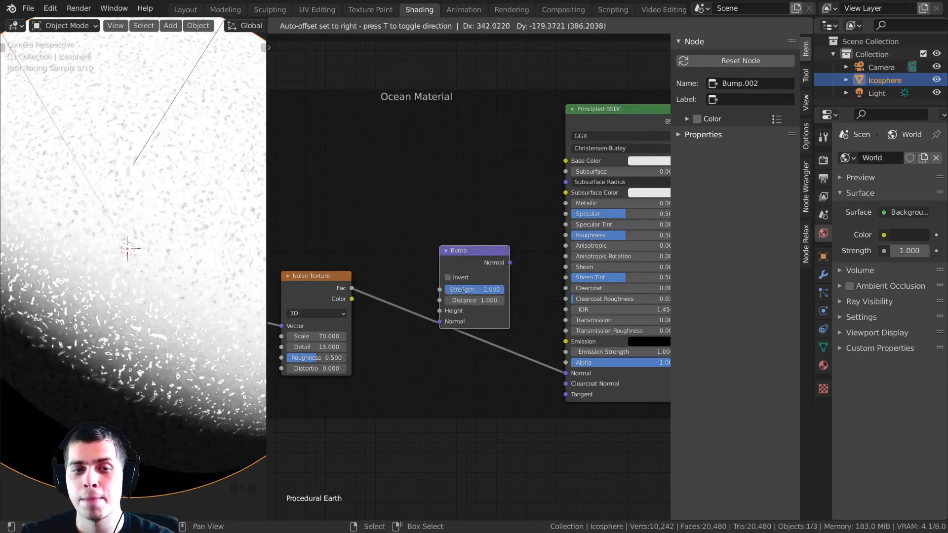
pyautogui.click(460, 376)
pyautogui.scroll(2, 424, 345)
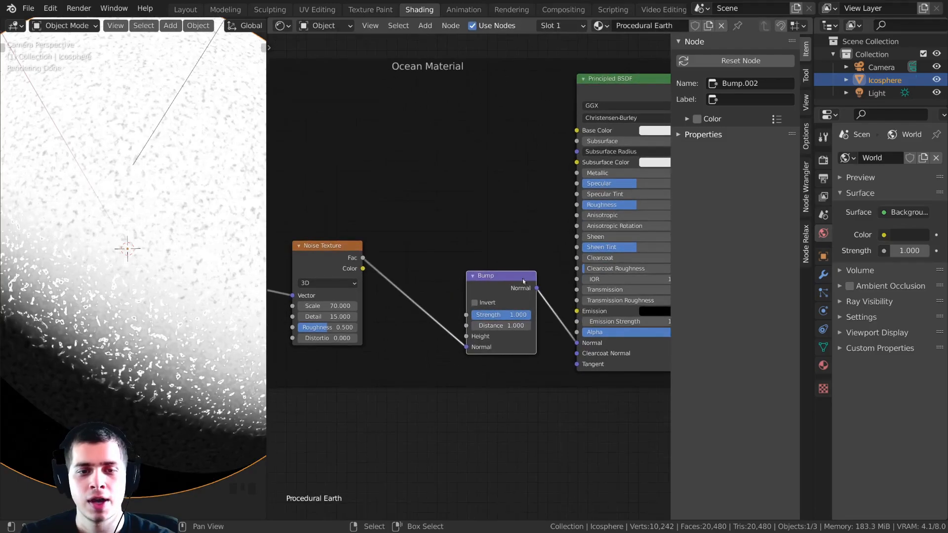
# Reconnect the ocean Noise Texture's Fac output to the Height input of the new Bump node instead of Normal.
pyautogui.moveTo(462, 362); pyautogui.dragTo(464, 359)
pyautogui.scroll(-5, 462, 346)
pyautogui.moveTo(457, 341); pyautogui.dragTo(547, 378, button='middle')
pyautogui.moveTo(429, 305); pyautogui.dragTo(438, 324)
pyautogui.moveTo(320, 308); pyautogui.dragTo(322, 343)
pyautogui.moveTo(452, 316); pyautogui.dragTo(454, 328)
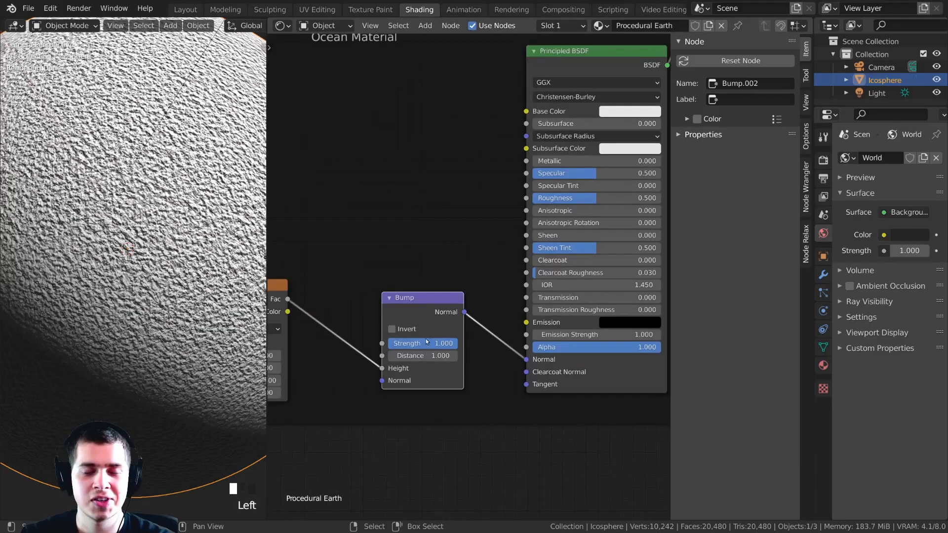
pyautogui.scroll(4, 428, 341)
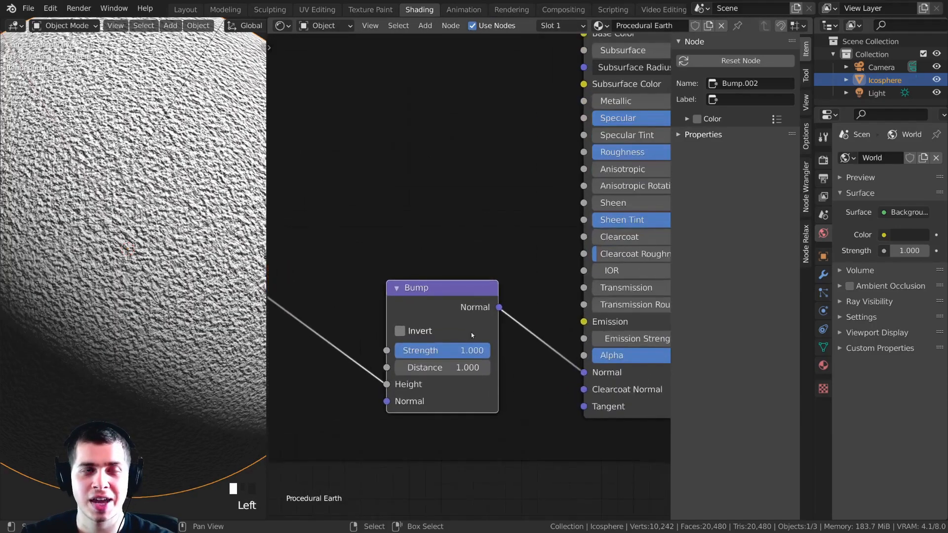
# Set the ocean Bump node's strength to 0.01 and check the surface of the sphere up close.
pyautogui.click(447, 348)
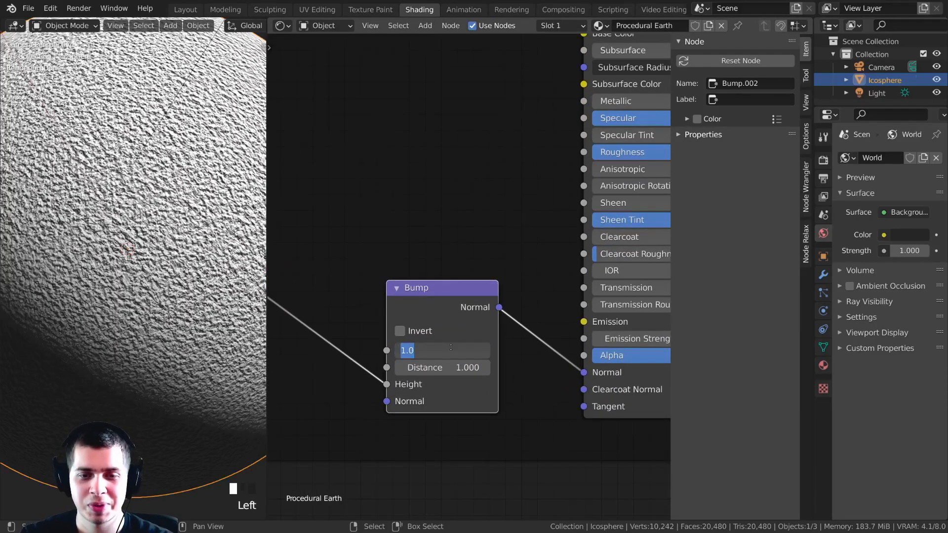
pyautogui.write('.01')
pyautogui.press('Return')
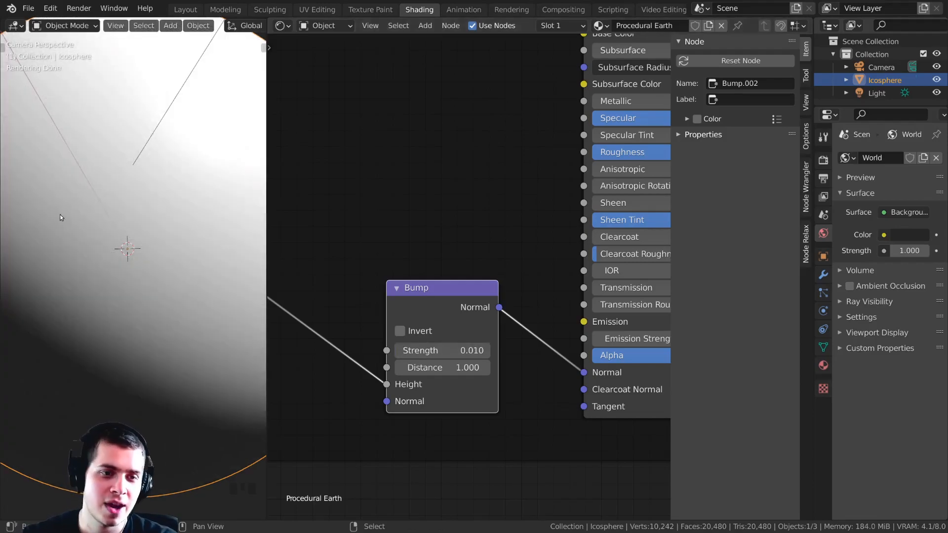
pyautogui.scroll(3, 124, 188)
pyautogui.scroll(2, 124, 188)
pyautogui.keyDown('shift'); pyautogui.moveTo(123, 190); pyautogui.dragTo(85, 199, button='middle'); pyautogui.keyUp('shift')
pyautogui.scroll(5, 122, 201)
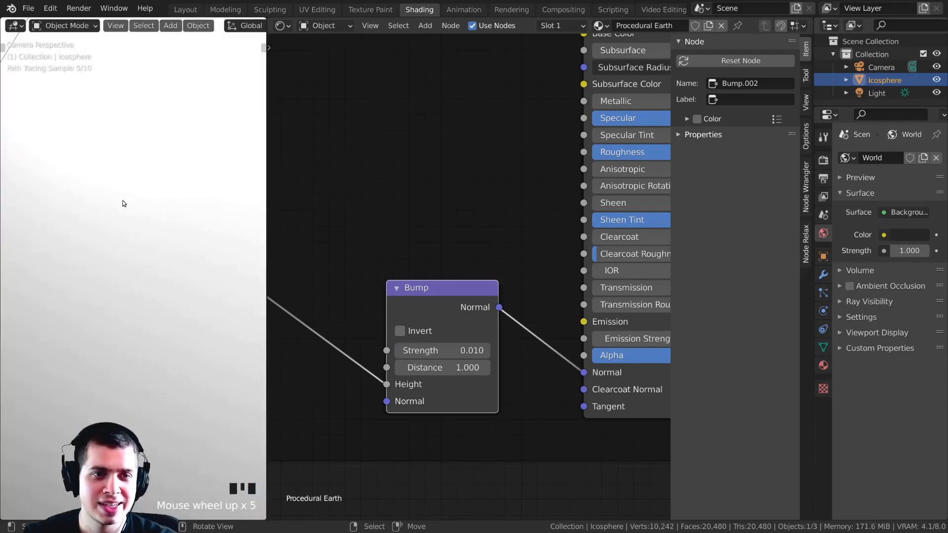
pyautogui.scroll(-6, 117, 262)
pyautogui.scroll(-1, 117, 262)
pyautogui.keyDown('shift'); pyautogui.moveTo(118, 275); pyautogui.dragTo(170, 283, button='middle'); pyautogui.keyUp('shift')
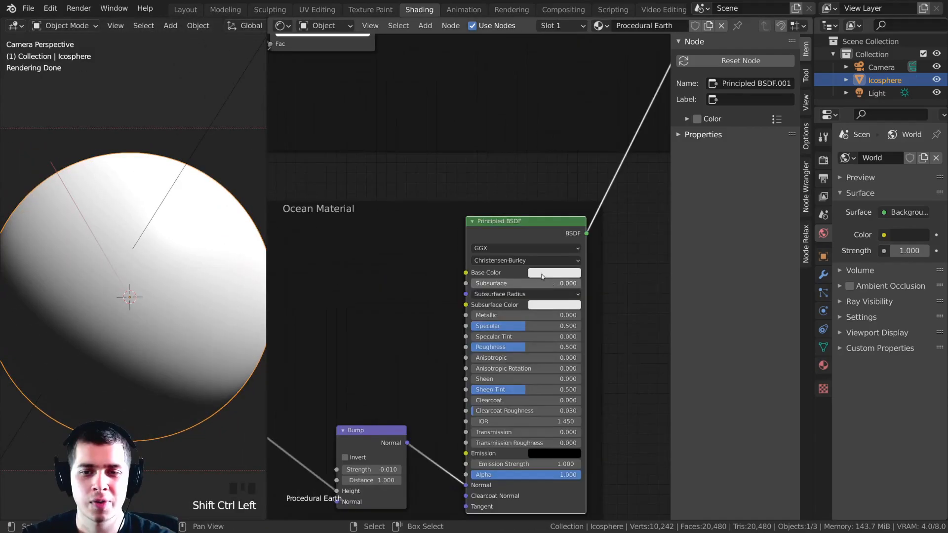
# Set the ocean Principled BSDF's base color to a saturated blue with RGB 0.005, 0.068, 0.800.
pyautogui.click(543, 259)
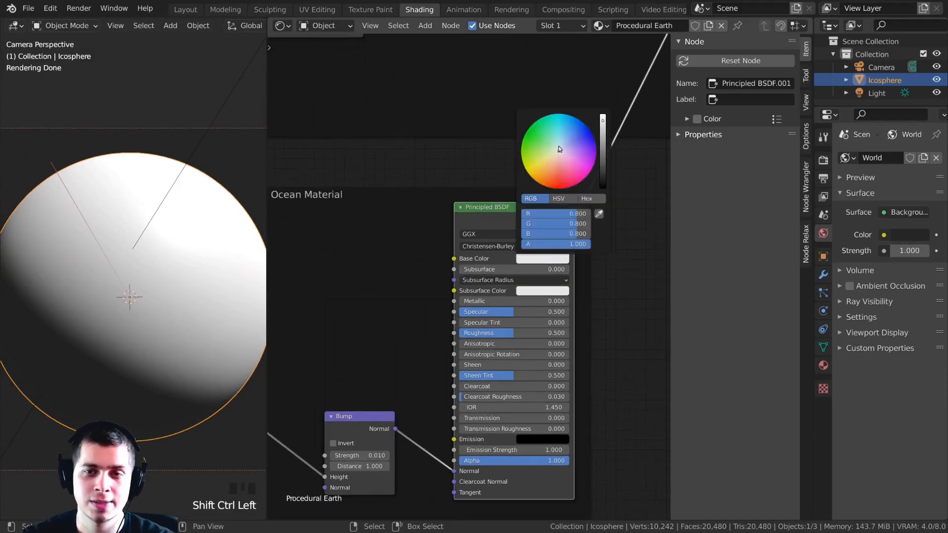
pyautogui.moveTo(559, 150); pyautogui.dragTo(582, 125)
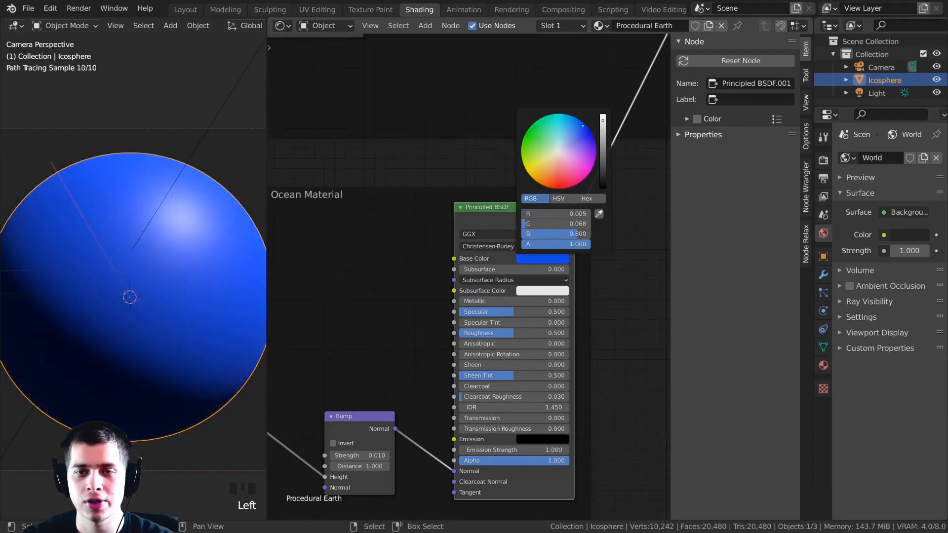
pyautogui.scroll(-3, 408, 271)
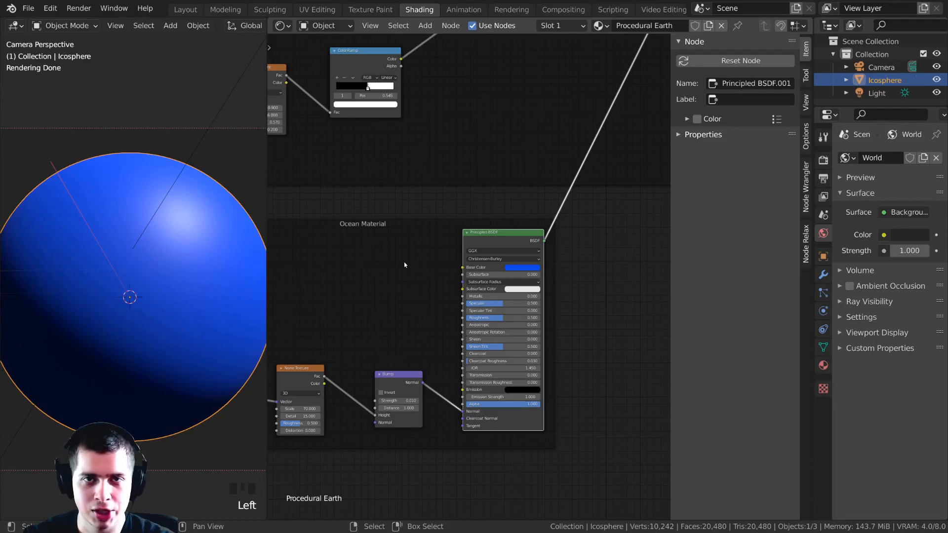
# Preview the black-and-white ColorRamp at the bottom of the land material on the sphere and examine the coastlines.
pyautogui.scroll(-2, 454, 262)
pyautogui.moveTo(448, 262); pyautogui.dragTo(460, 279, button='middle')
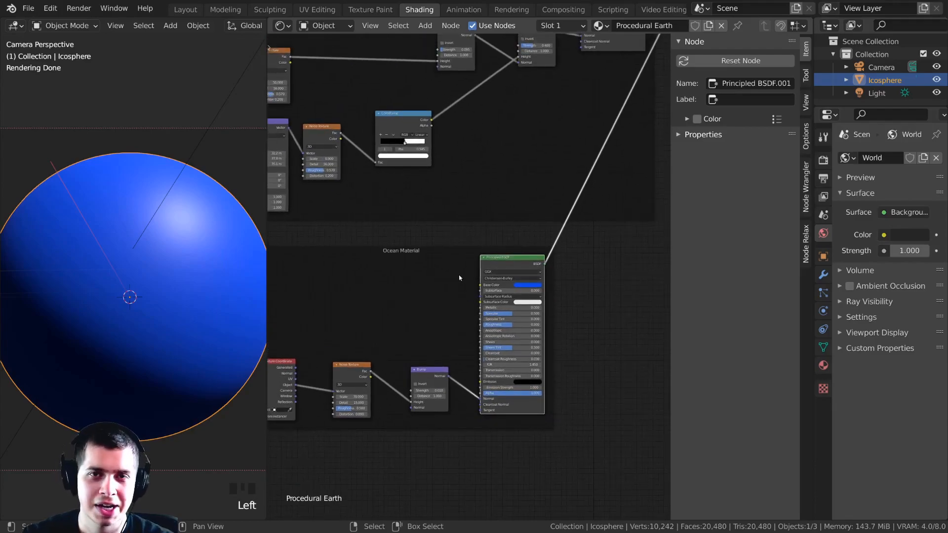
pyautogui.scroll(1, 464, 297)
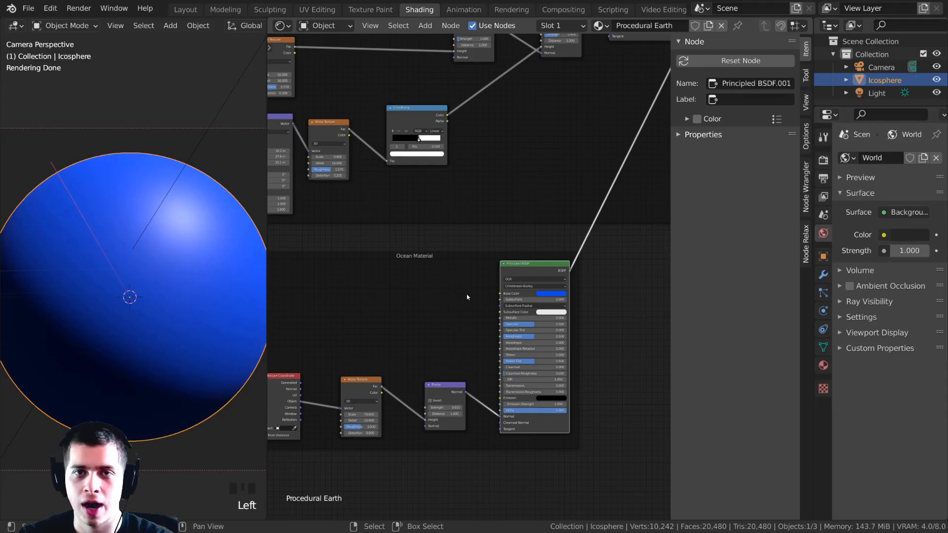
pyautogui.scroll(-2, 476, 296)
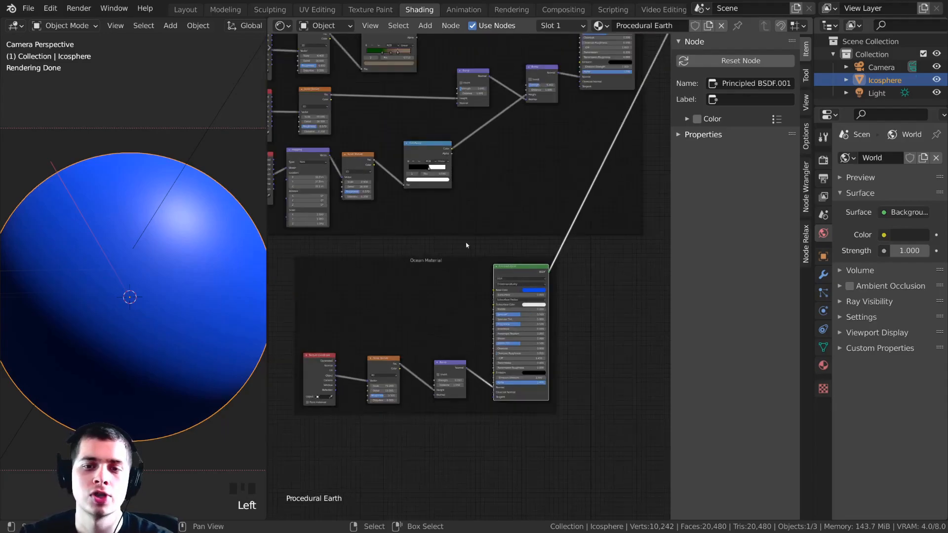
pyautogui.scroll(1, 451, 274)
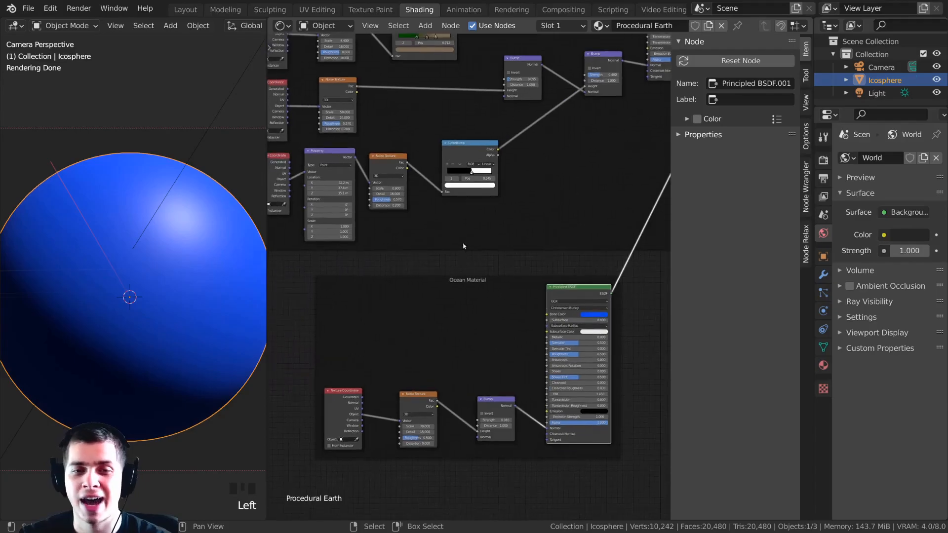
pyautogui.keyDown('ctrl'); pyautogui.keyDown('shift'); pyautogui.click(444, 147); pyautogui.keyUp('shift'); pyautogui.keyUp('ctrl')
pyautogui.keyDown('shift'); pyautogui.scroll(2, 133, 247); pyautogui.keyUp('shift')
pyautogui.keyDown('shift'); pyautogui.moveTo(133, 247); pyautogui.dragTo(142, 224, button='middle'); pyautogui.keyUp('shift')
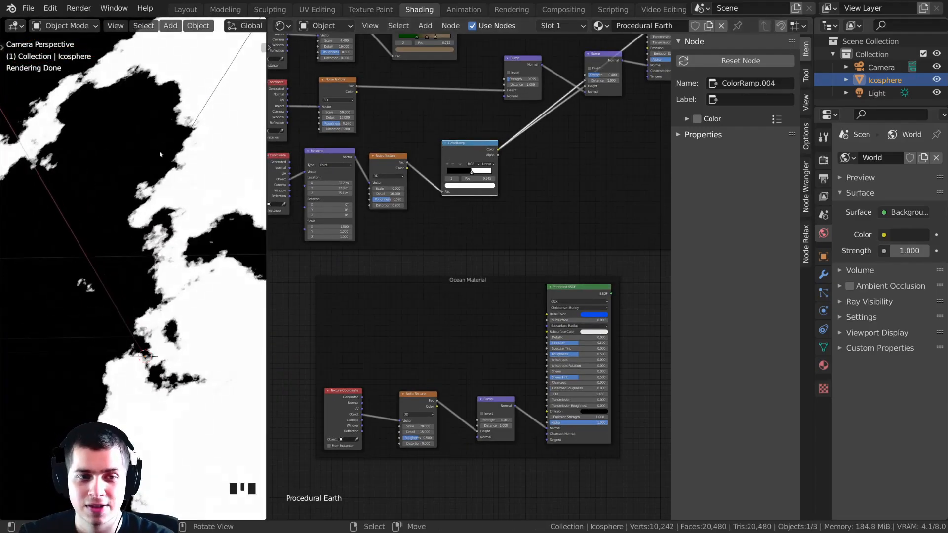
# Preview the Noise Texture feeding the land's black-and-white ColorRamp and connect its Fac output to the ocean Principled BSDF's Base Color.
pyautogui.scroll(-2, 156, 168)
pyautogui.moveTo(429, 218); pyautogui.dragTo(448, 209, button='middle')
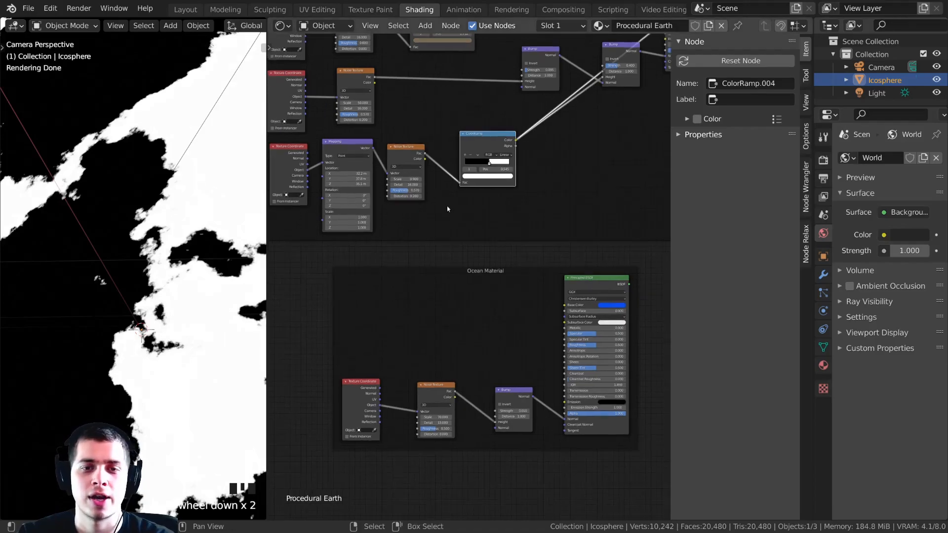
pyautogui.scroll(1, 447, 209)
pyautogui.keyDown('ctrl'); pyautogui.keyDown('shift'); pyautogui.click(398, 140); pyautogui.keyUp('shift'); pyautogui.keyUp('ctrl')
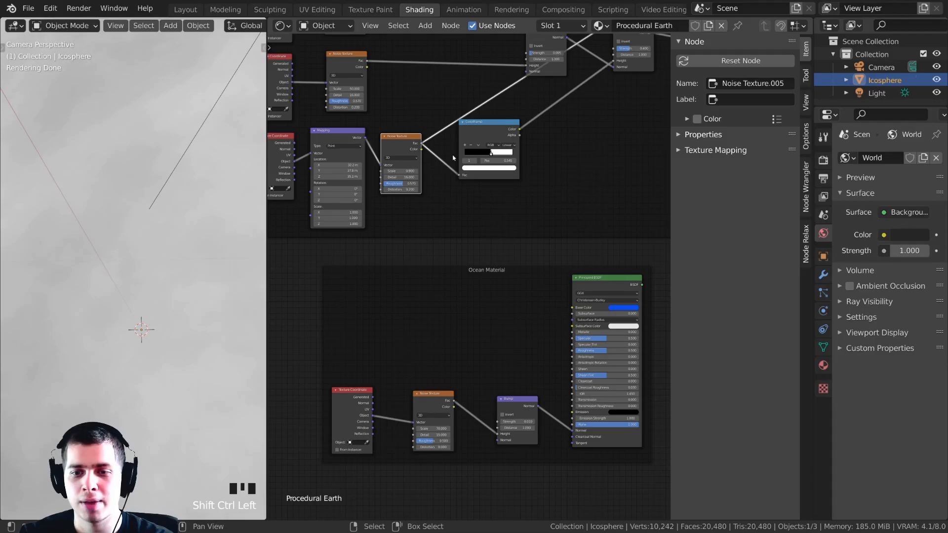
pyautogui.scroll(1, 414, 125)
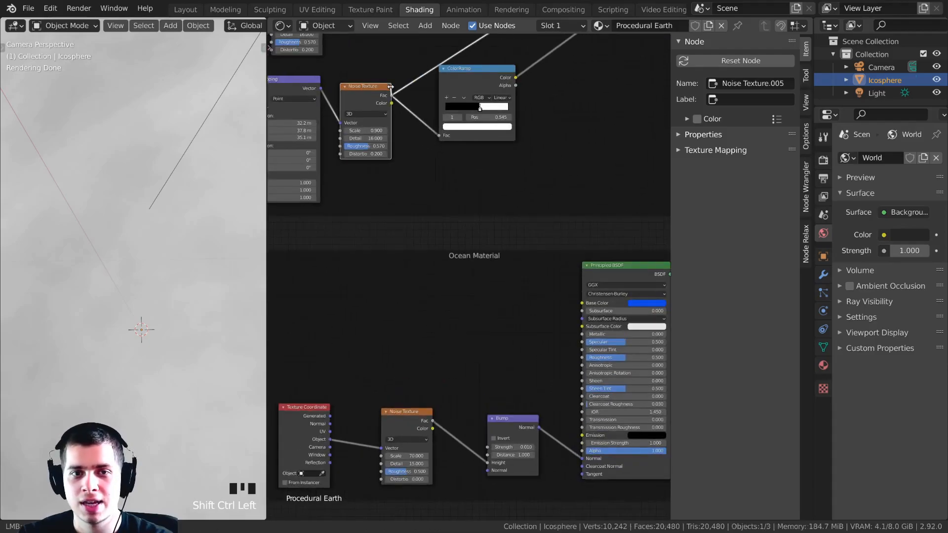
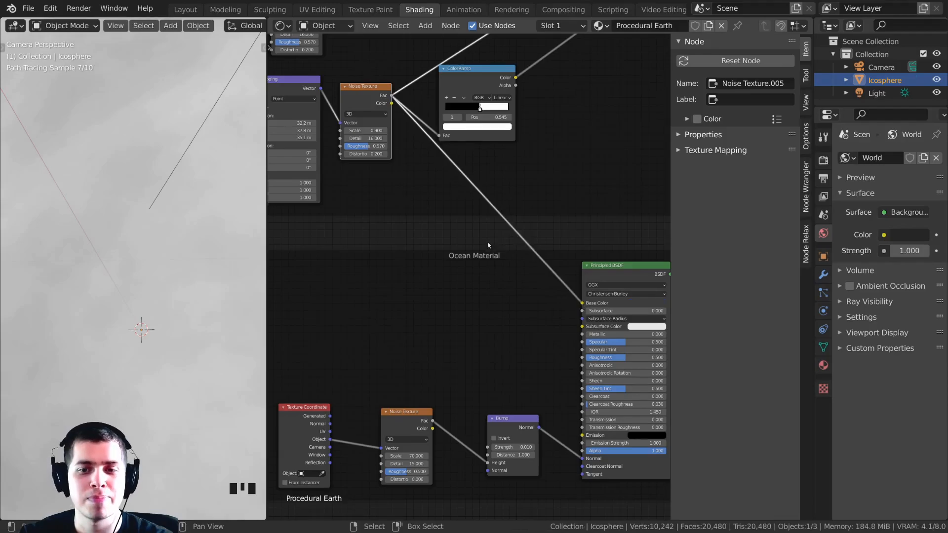
pyautogui.scroll(-6, 636, 140)
pyautogui.scroll(4, 515, 262)
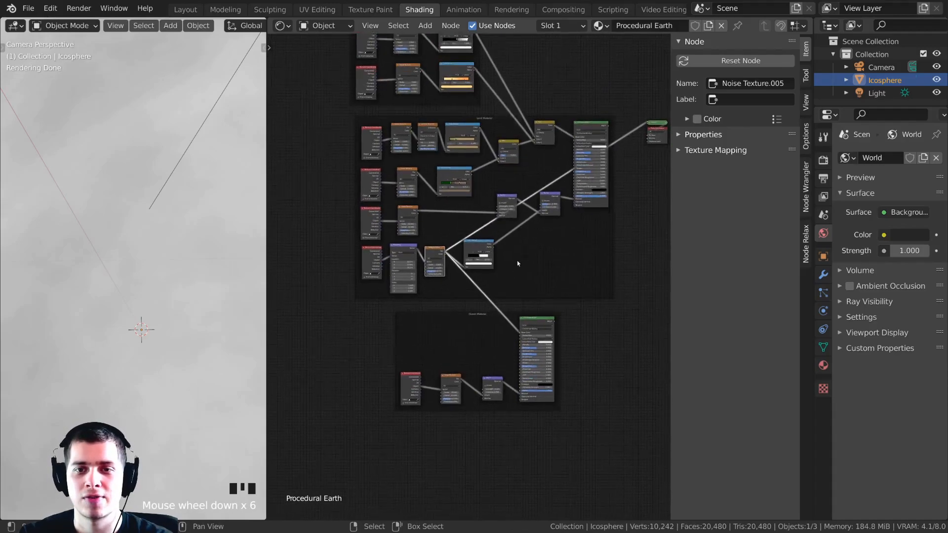
pyautogui.click(461, 275)
pyautogui.scroll(1, 474, 267)
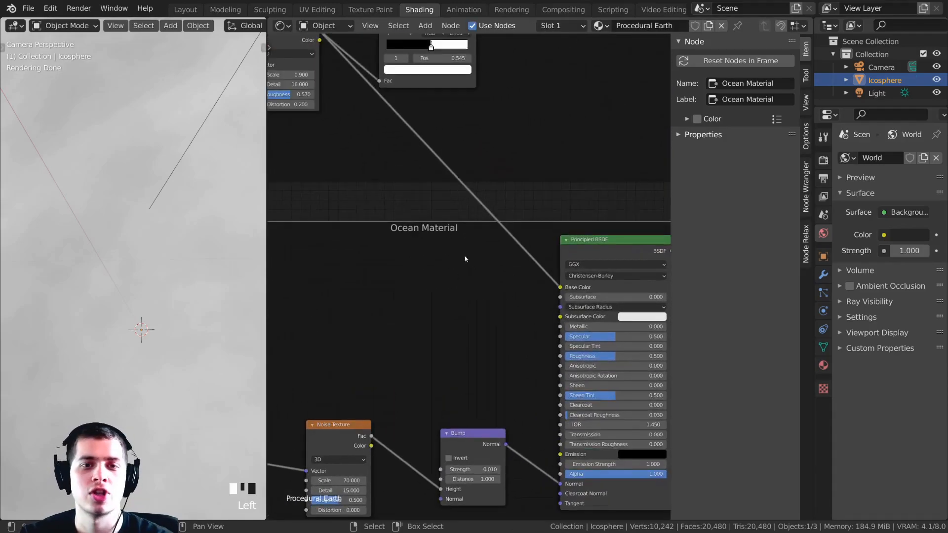
# Preview the ocean Principled BSDF and insert a ColorRamp on the link into its Base Color.
pyautogui.keyDown('ctrl'); pyautogui.keyDown('shift'); pyautogui.click(591, 247); pyautogui.keyUp('shift'); pyautogui.keyUp('ctrl')
pyautogui.scroll(-3, 217, 277)
pyautogui.keyDown('shift'); pyautogui.moveTo(387, 239); pyautogui.dragTo(485, 238, button='middle'); pyautogui.keyUp('shift')
pyautogui.hotkey('shift', 'a')
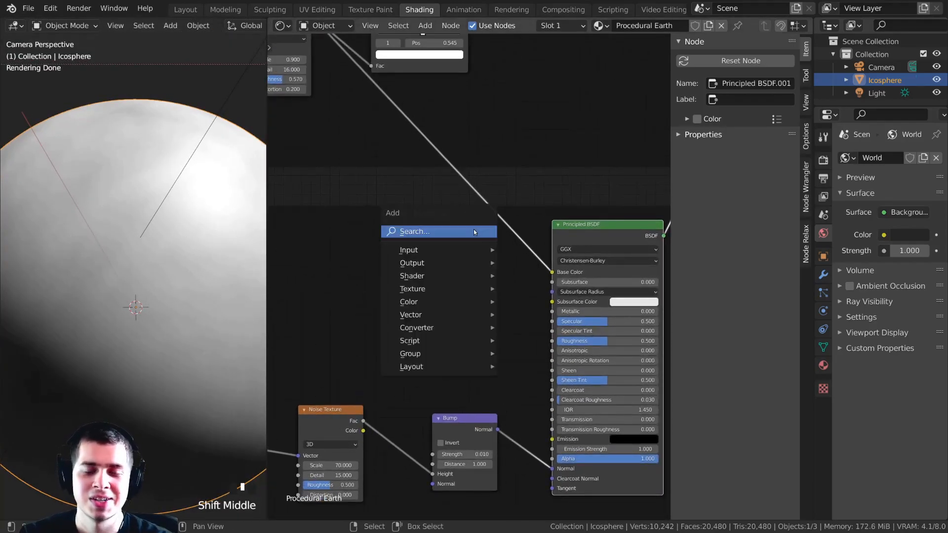
pyautogui.click(473, 229)
pyautogui.write('col')
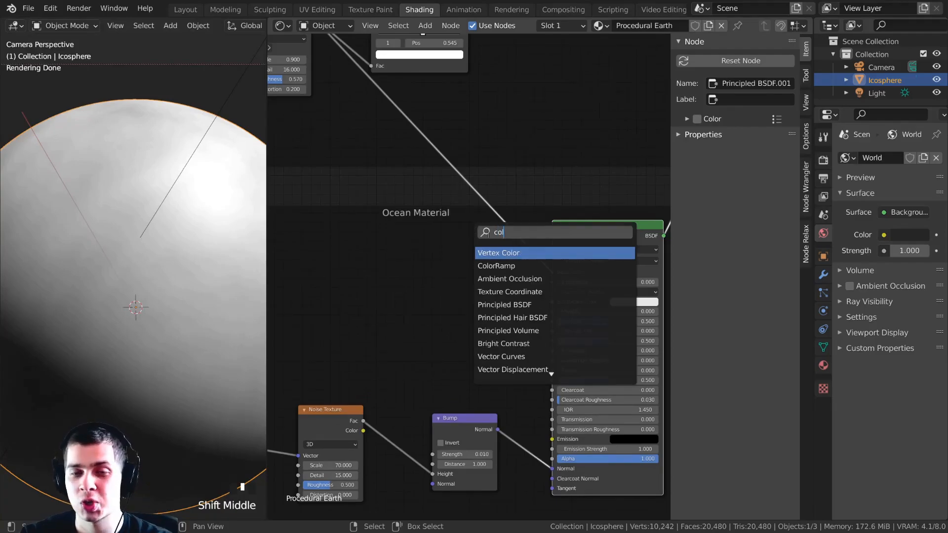
pyautogui.click(507, 266)
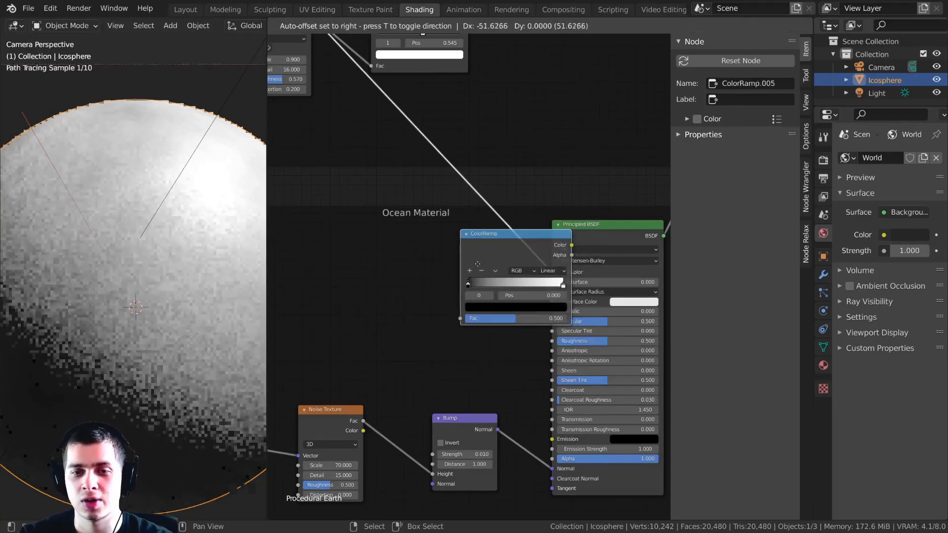
pyautogui.click(537, 263)
pyautogui.click(436, 261)
pyautogui.moveTo(436, 260); pyautogui.dragTo(448, 264)
pyautogui.scroll(-1, 448, 264)
pyautogui.moveTo(448, 264); pyautogui.dragTo(461, 344, button='middle')
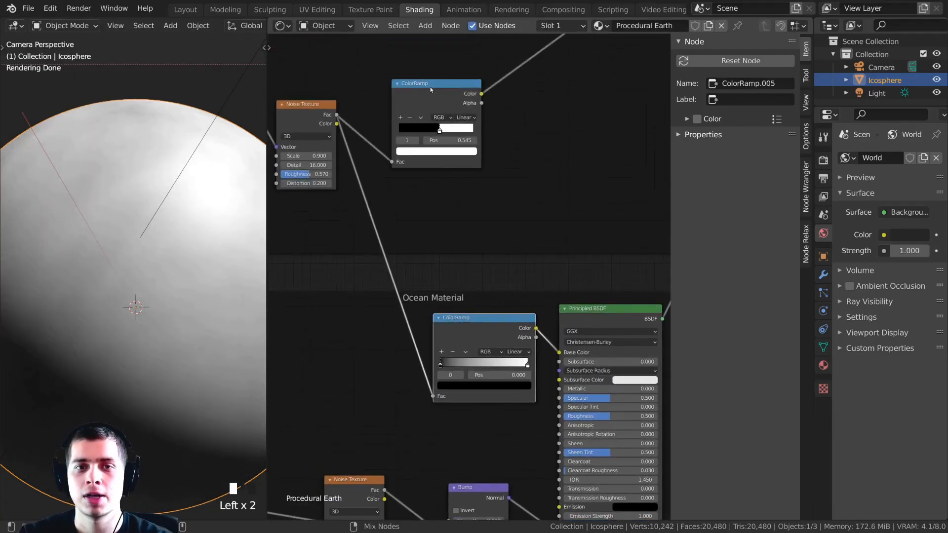
# Preview the land's black-and-white ColorRamp again and inspect the coastline shapes on the sphere.
pyautogui.keyDown('ctrl'); pyautogui.keyDown('shift'); pyautogui.click(434, 86); pyautogui.keyUp('shift'); pyautogui.keyUp('ctrl')
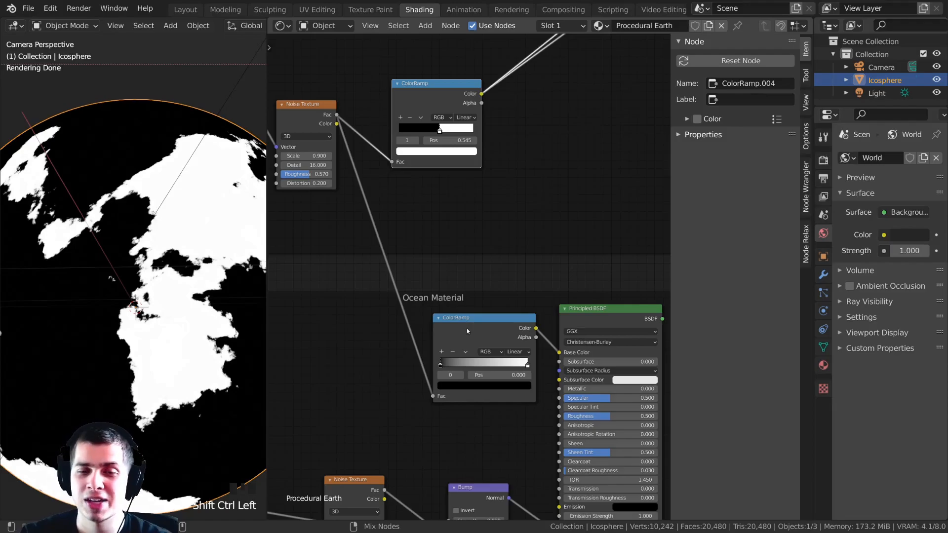
pyautogui.scroll(3, 192, 268)
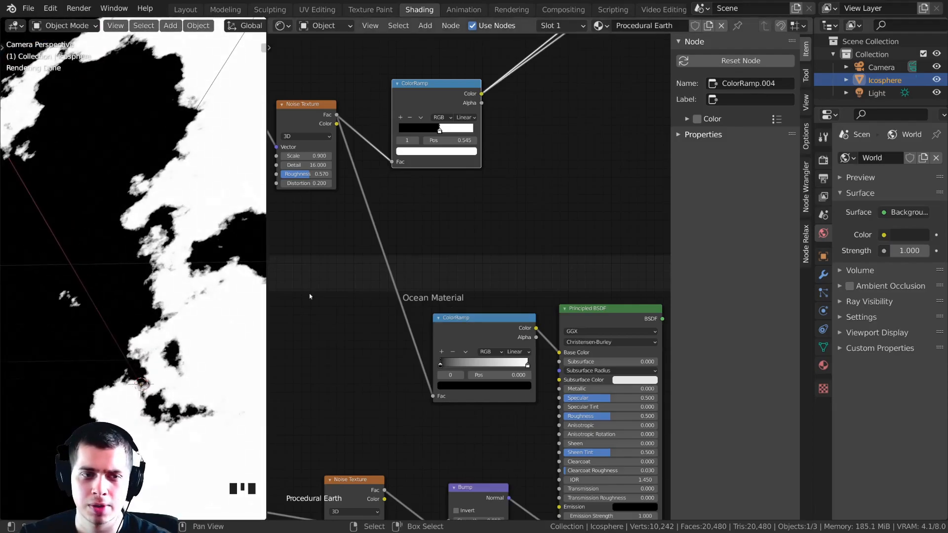
pyautogui.keyDown('shift'); pyautogui.moveTo(192, 268); pyautogui.dragTo(182, 253, button='middle'); pyautogui.keyUp('shift')
pyautogui.scroll(2, 446, 336)
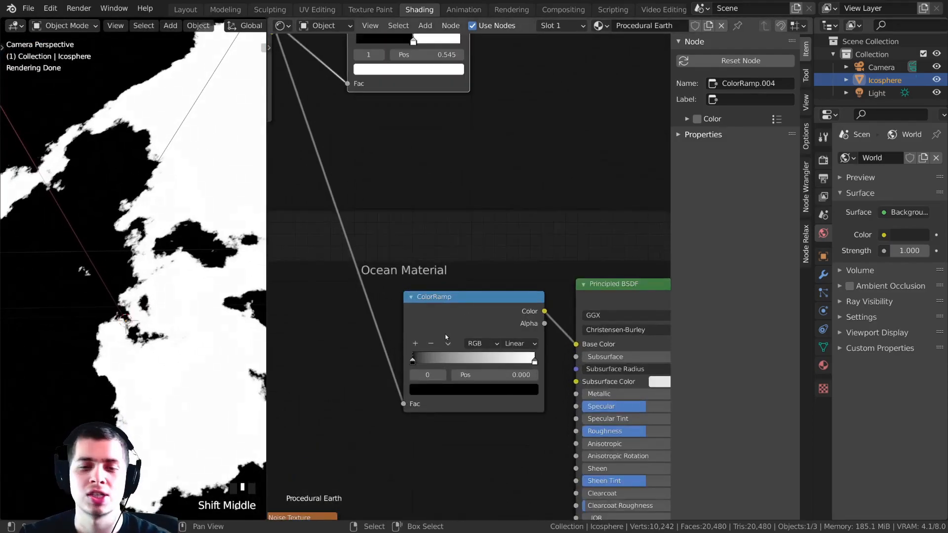
# Preview the ocean ColorRamp and narrow its gradient, with the black stop at 0.482 and the white stop just beyond it.
pyautogui.keyDown('ctrl'); pyautogui.keyDown('shift'); pyautogui.click(482, 319); pyautogui.keyUp('shift'); pyautogui.keyUp('ctrl')
pyautogui.moveTo(412, 361); pyautogui.dragTo(466, 361)
pyautogui.moveTo(533, 361); pyautogui.dragTo(472, 371)
pyautogui.scroll(3, 468, 363)
pyautogui.scroll(-4, 451, 220)
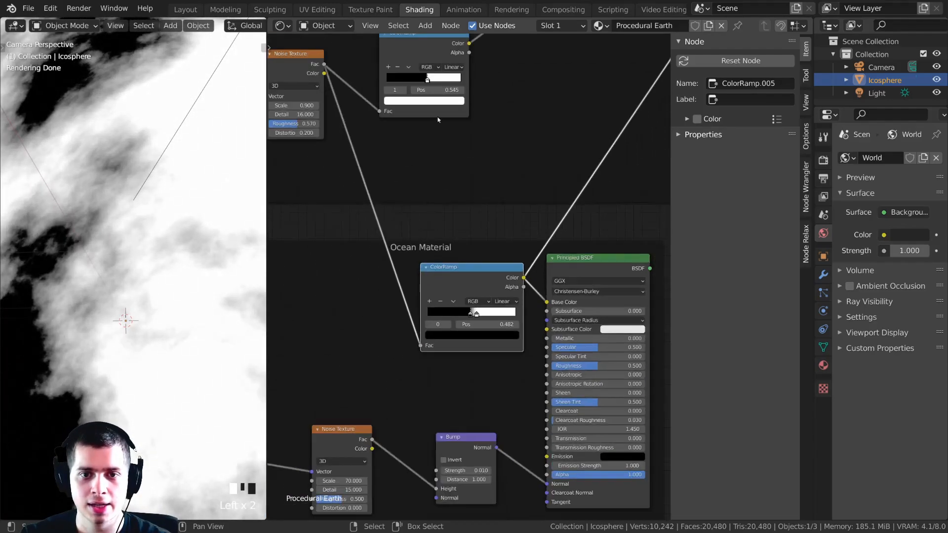
# Duplicate the land's black-and-white ColorRamp and insert the copy between the land Noise Texture and the ocean ColorRamp.
pyautogui.scroll(-1, 437, 122)
pyautogui.hotkey('shift', 'd')
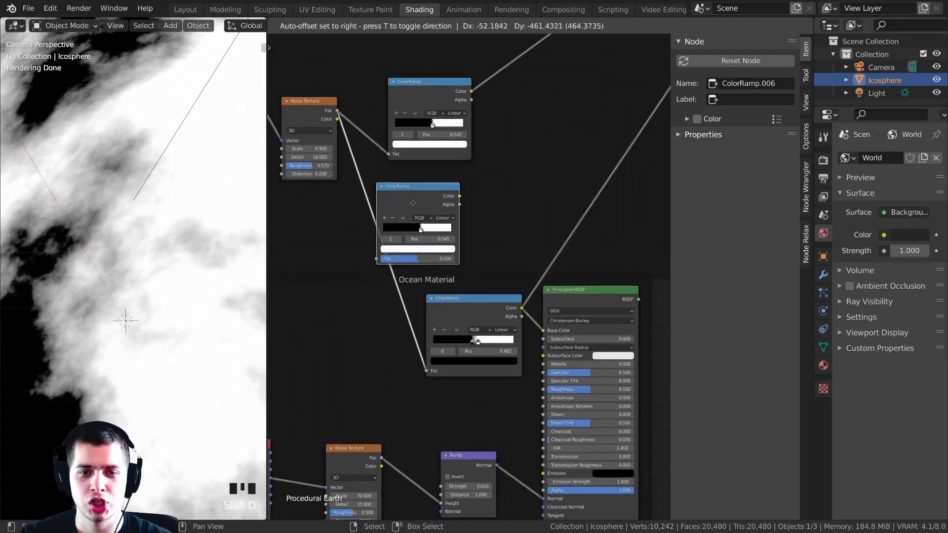
pyautogui.click(543, 110)
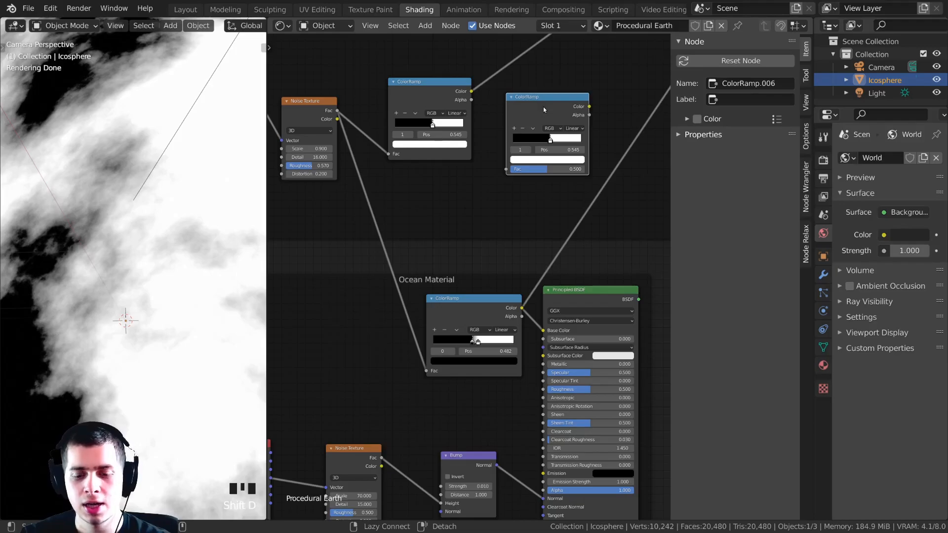
pyautogui.press('g')
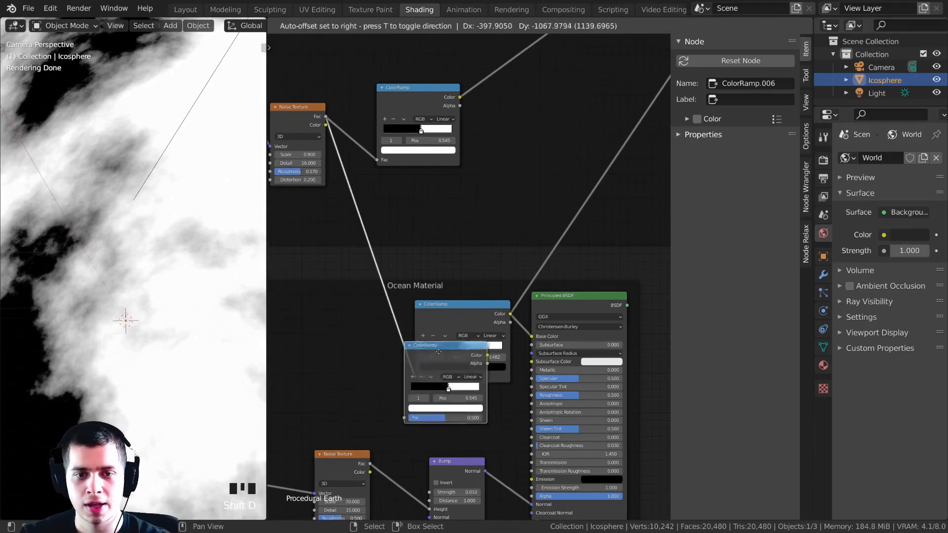
pyautogui.click(439, 354)
pyautogui.moveTo(440, 354); pyautogui.dragTo(398, 342, button='middle')
pyautogui.moveTo(501, 301); pyautogui.dragTo(497, 309, button='right')
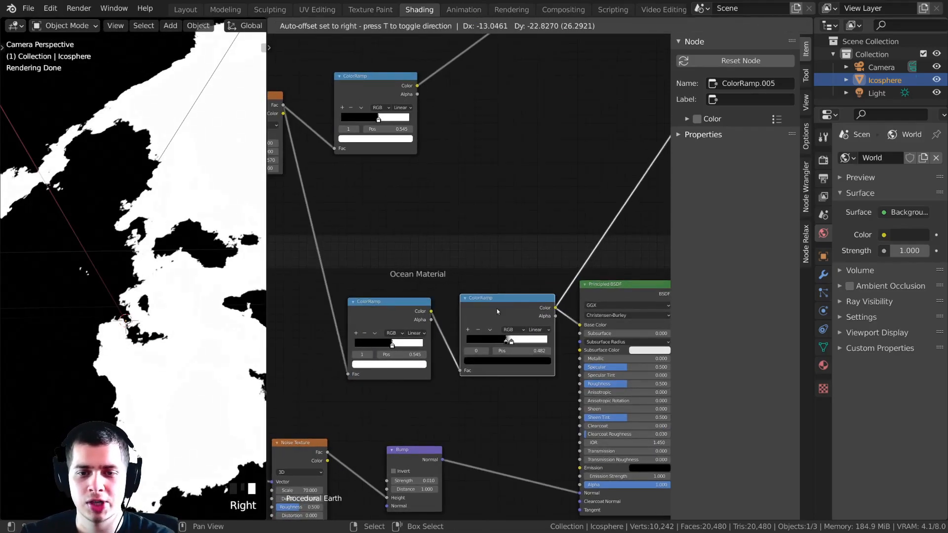
# Delete the ocean's original ColorRamp and connect the duplicated ColorRamp's Color output to the ocean Principled BSDF's Base Color.
pyautogui.click(497, 309)
pyautogui.press('x')
pyautogui.moveTo(430, 314); pyautogui.dragTo(600, 337)
pyautogui.scroll(2, 455, 306)
# Widen the remaining ocean ColorRamp's gradient with the white stop at 0.576 and preview its Color output.
pyautogui.moveTo(402, 318); pyautogui.dragTo(464, 293)
pyautogui.scroll(4, 461, 291)
pyautogui.scroll(-3, 484, 262)
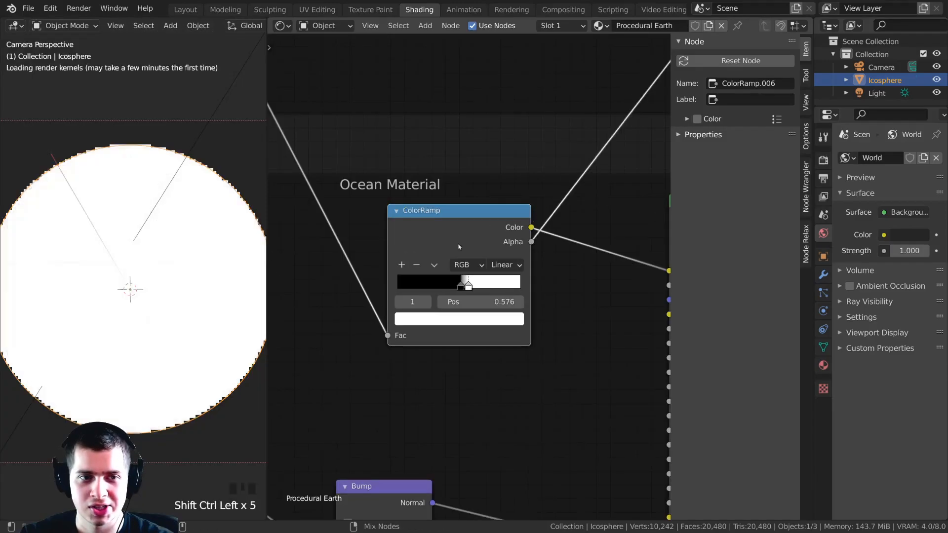
pyautogui.moveTo(468, 239); pyautogui.dragTo(473, 229, button='middle')
pyautogui.keyDown('ctrl'); pyautogui.keyDown('shift'); pyautogui.click(473, 230); pyautogui.keyUp('shift'); pyautogui.keyUp('ctrl')
pyautogui.scroll(6, 468, 321)
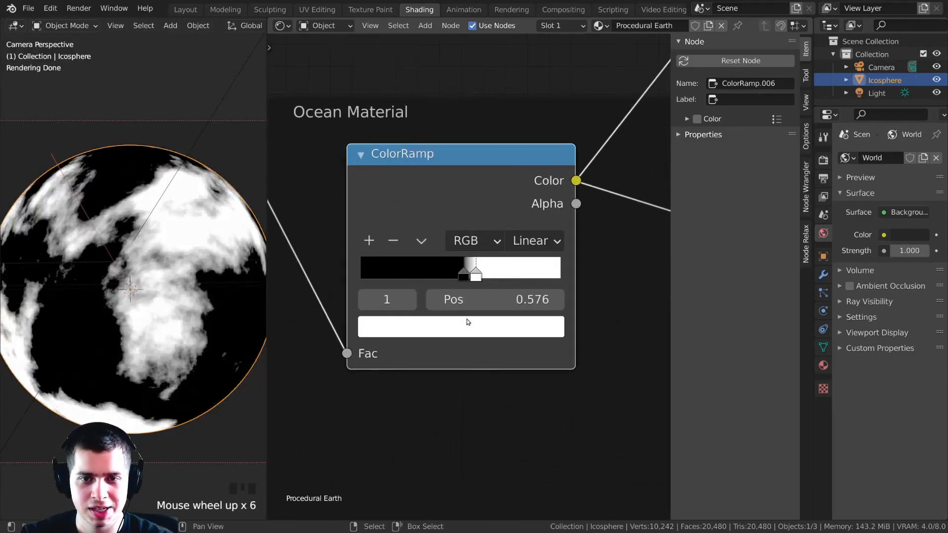
# Set the ocean ColorRamp's black stop to a deep blue, R 0.000, G 0.011, B 0.093.
pyautogui.scroll(2, 470, 277)
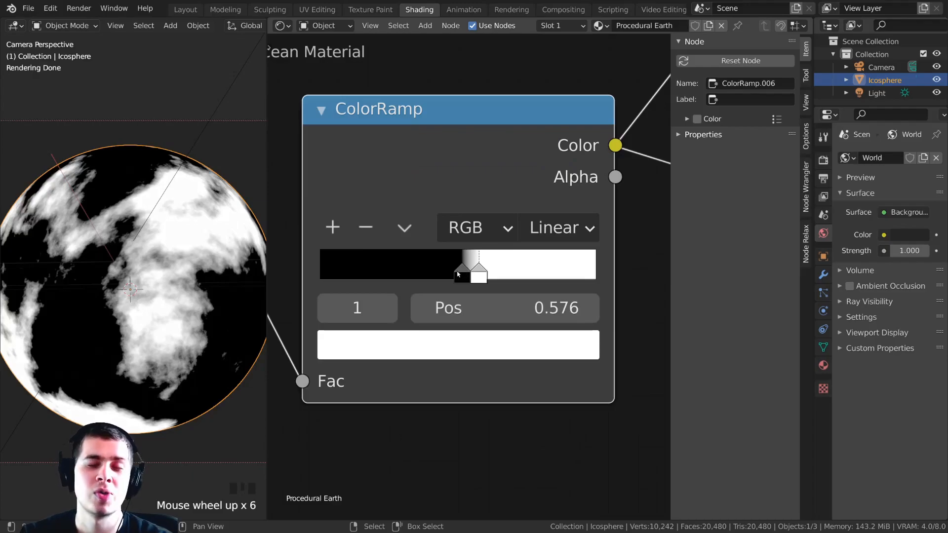
pyautogui.click(458, 275)
pyautogui.click(420, 352)
pyautogui.scroll(-1, 444, 375)
pyautogui.click(469, 393)
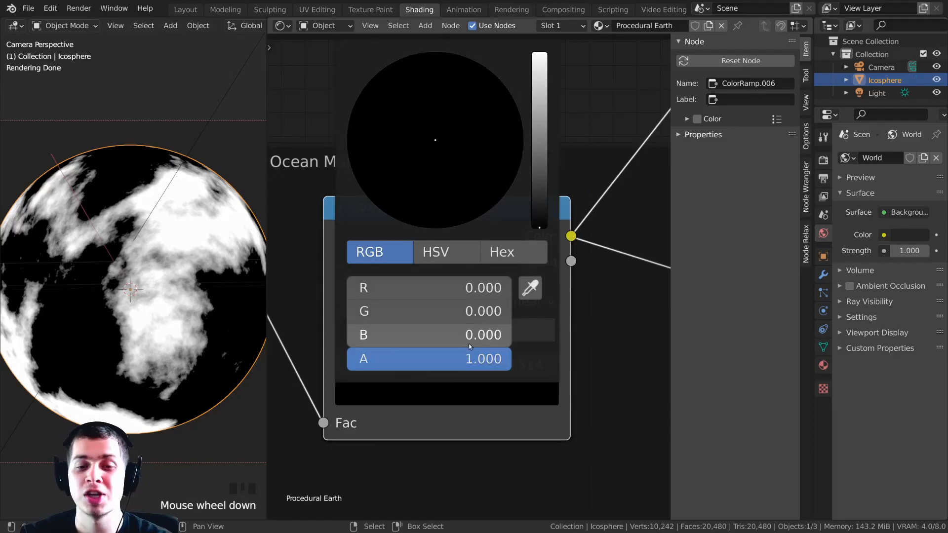
pyautogui.click(538, 158)
pyautogui.moveTo(457, 151); pyautogui.dragTo(507, 88)
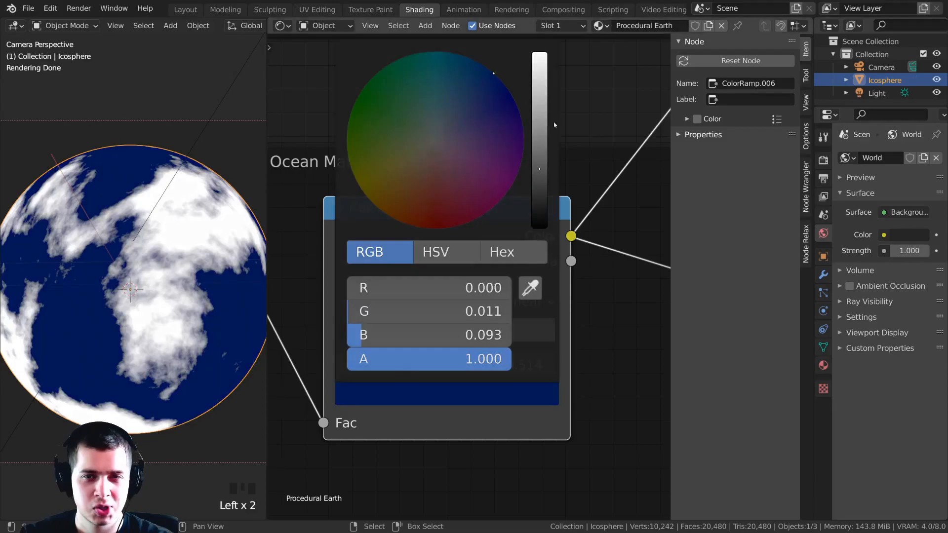
pyautogui.click(561, 102)
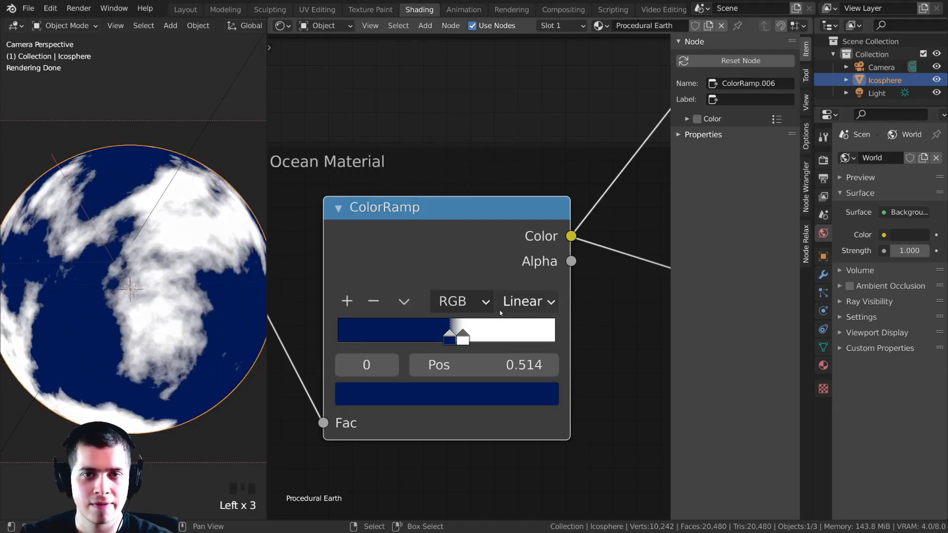
# Set the ocean ColorRamp's white stop to a bright, saturated sky blue for the shallow water.
pyautogui.moveTo(486, 340); pyautogui.dragTo(503, 296, button='middle')
pyautogui.scroll(2, 504, 296)
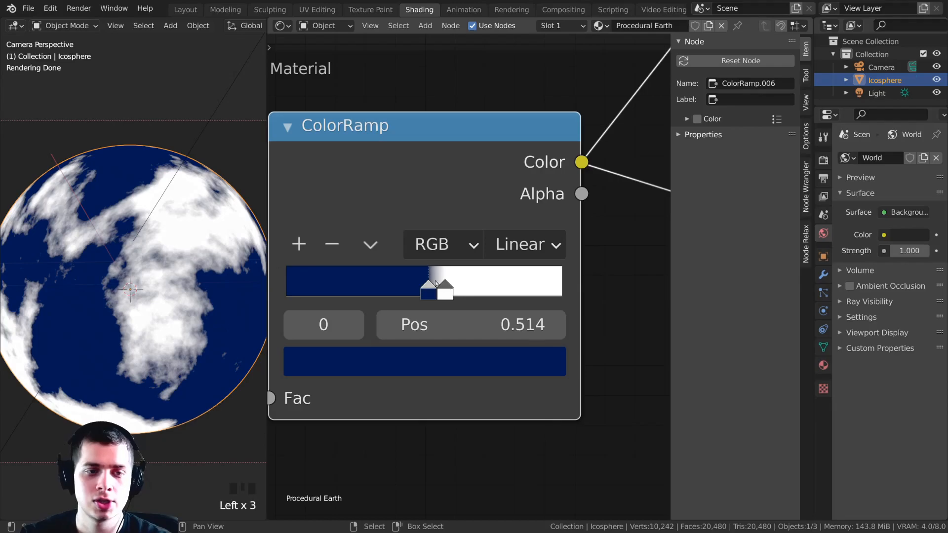
pyautogui.click(445, 292)
pyautogui.click(454, 361)
pyautogui.scroll(-3, 471, 415)
pyautogui.click(472, 415)
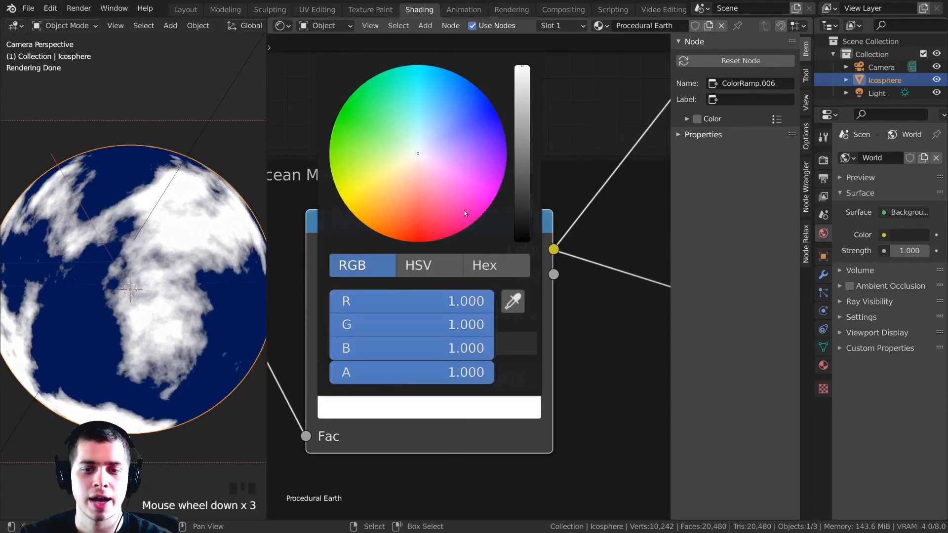
pyautogui.moveTo(430, 116); pyautogui.dragTo(431, 65)
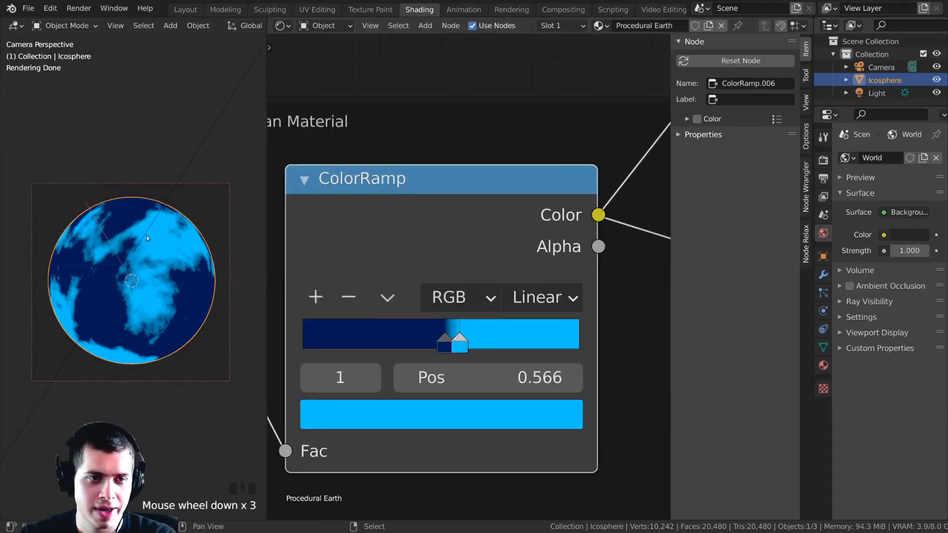
# Tighten the ocean ColorRamp's gradient, with the dark blue stop at 0.517 and the light blue stop at 0.548.
pyautogui.scroll(4, 146, 235)
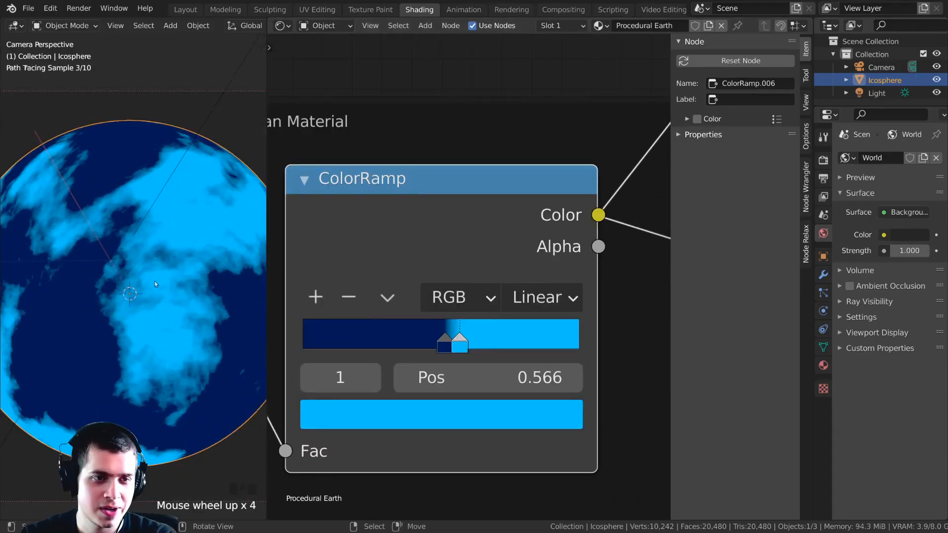
pyautogui.keyDown('shift'); pyautogui.moveTo(155, 272); pyautogui.dragTo(155, 255, button='middle'); pyautogui.keyUp('shift')
pyautogui.moveTo(465, 347); pyautogui.dragTo(459, 343)
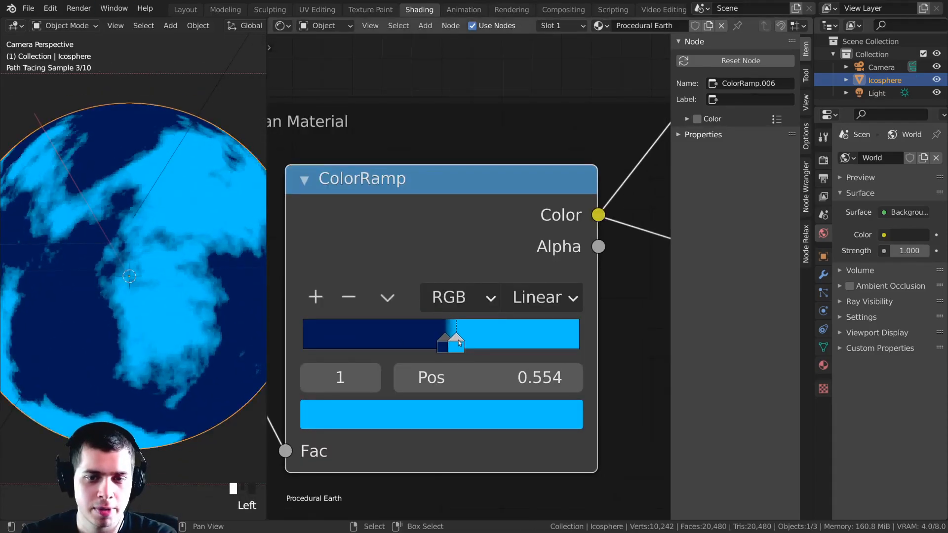
pyautogui.click(445, 340)
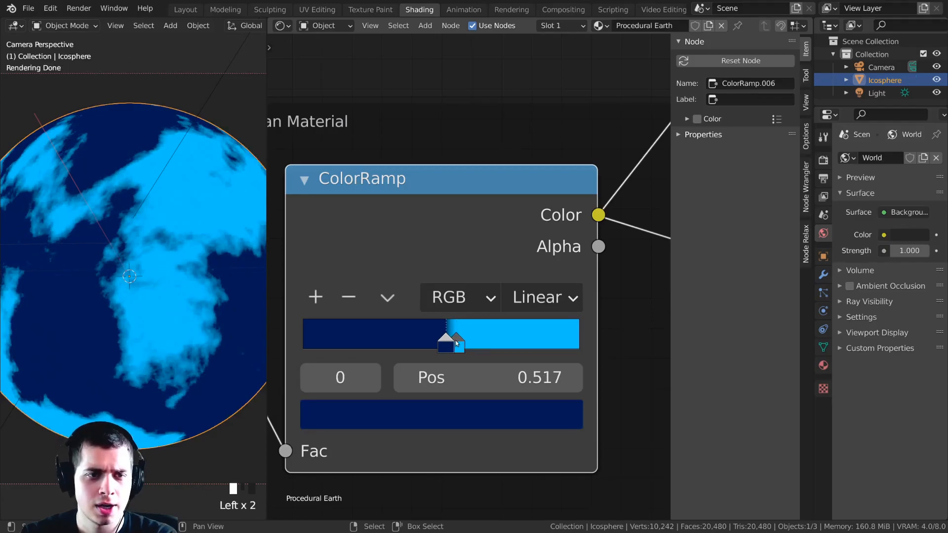
pyautogui.click(456, 343)
pyautogui.moveTo(82, 287)
pyautogui.keyDown('shift'); pyautogui.mouseDown(button='middle')
pyautogui.moveTo(100, 281)
pyautogui.moveTo(82, 269)
pyautogui.mouseUp(button='middle'); pyautogui.keyUp('shift')
pyautogui.scroll(-2, 469, 277)
pyautogui.scroll(-4, 149, 332)
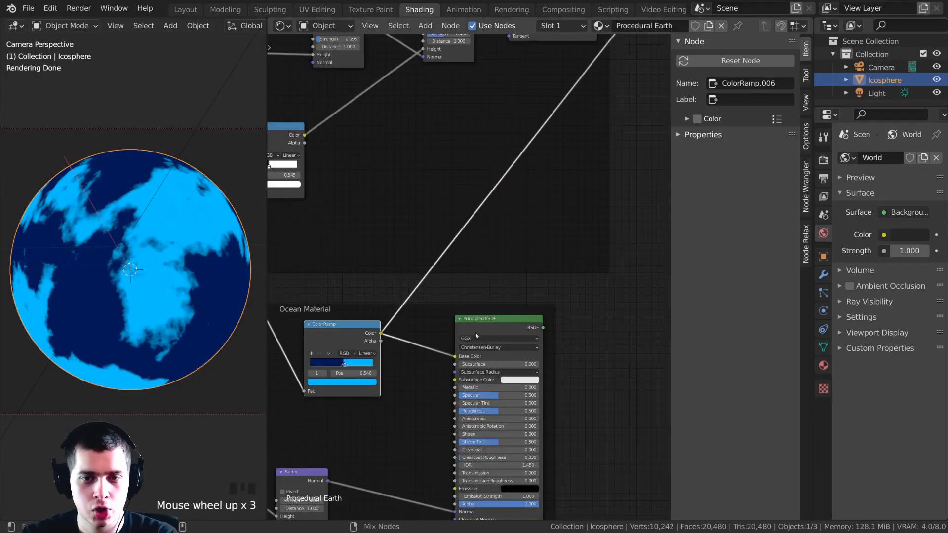
# Preview the ocean Principled BSDF and inspect its shading on the sphere.
pyautogui.keyDown('ctrl'); pyautogui.keyDown('shift'); pyautogui.click(500, 330); pyautogui.keyUp('shift'); pyautogui.keyUp('ctrl')
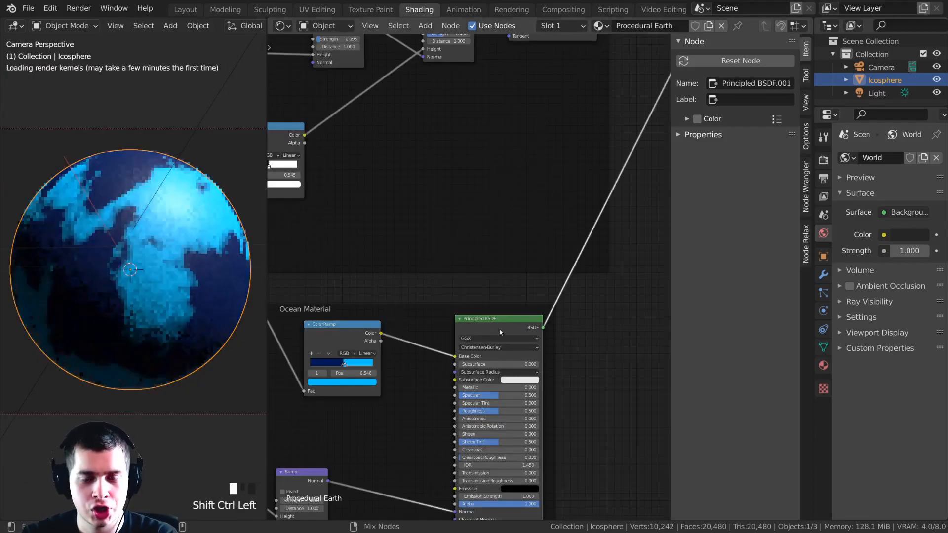
pyautogui.scroll(1, 126, 235)
pyautogui.scroll(1, 127, 236)
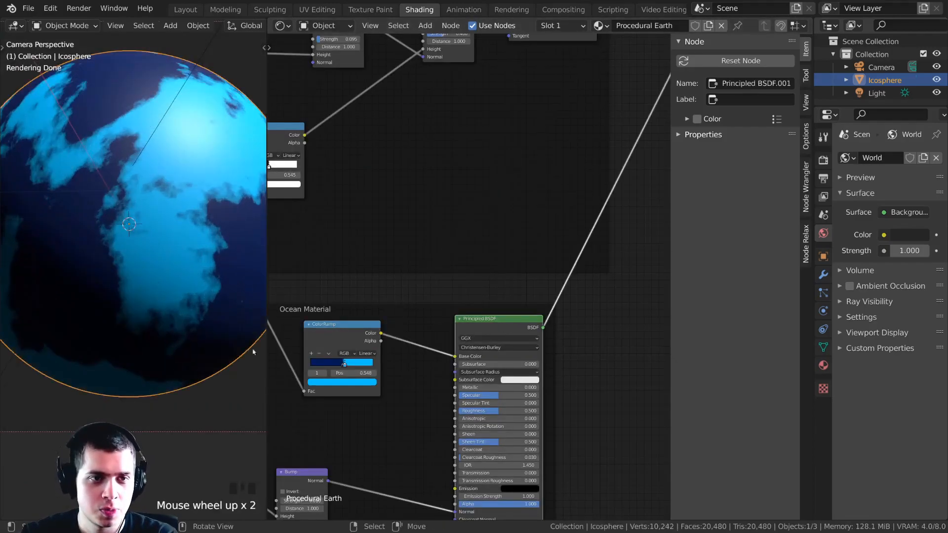
pyautogui.keyDown('shift'); pyautogui.moveTo(126, 236); pyautogui.dragTo(252, 324, button='middle'); pyautogui.keyUp('shift')
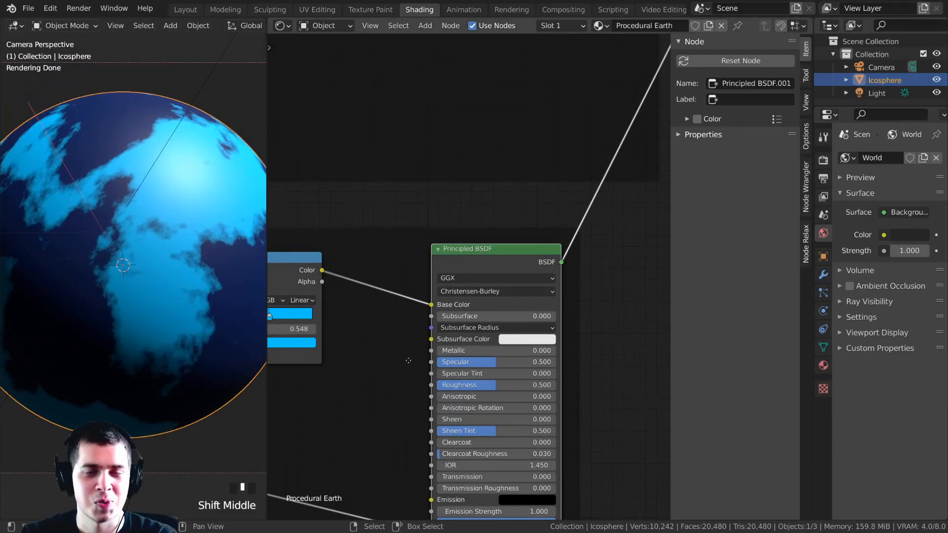
pyautogui.scroll(2, 408, 360)
pyautogui.moveTo(408, 359); pyautogui.dragTo(424, 314, button='middle')
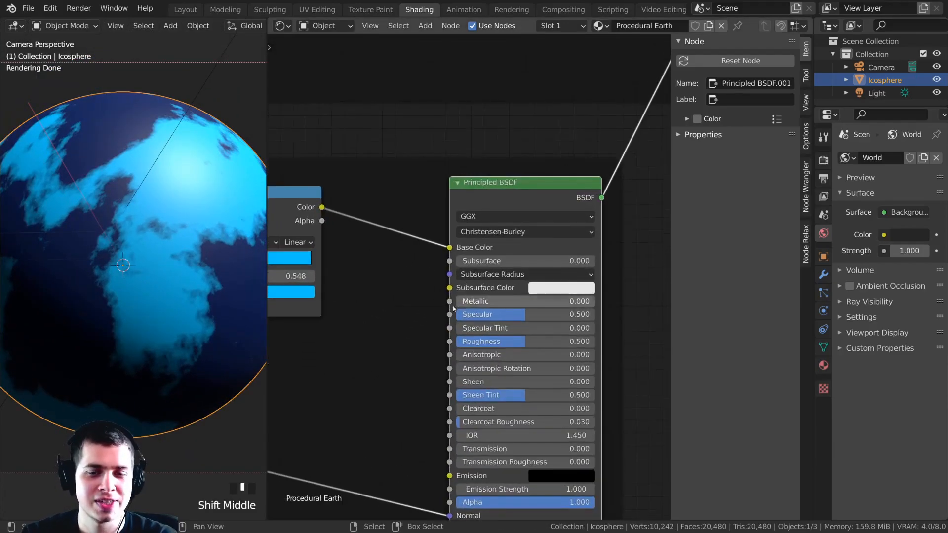
# Set the ocean Principled BSDF's Roughness to 0.04 and check the sharper reflection on the sphere.
pyautogui.moveTo(522, 349); pyautogui.dragTo(466, 341)
pyautogui.click(480, 341)
pyautogui.press('BackSpace')
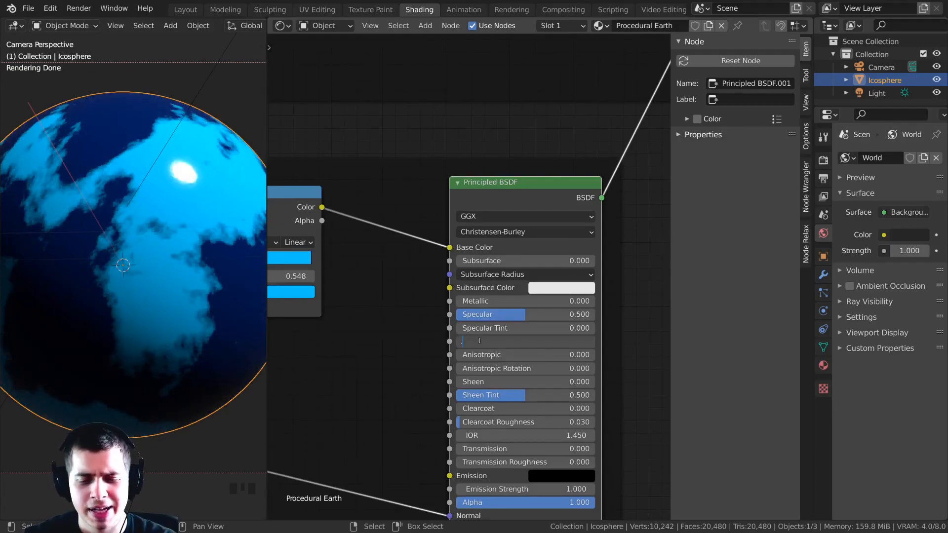
pyautogui.write('.04')
pyautogui.press('Return')
pyautogui.keyDown('shift'); pyautogui.moveTo(138, 196); pyautogui.dragTo(190, 162, button='middle'); pyautogui.keyUp('shift')
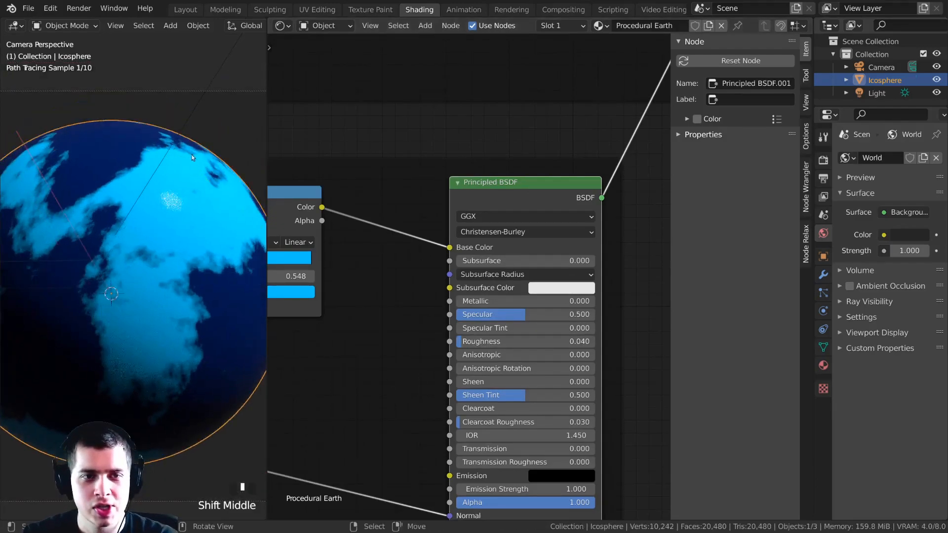
pyautogui.keyDown('shift'); pyautogui.scroll(2, 131, 223); pyautogui.keyUp('shift')
pyautogui.keyDown('shift'); pyautogui.moveTo(131, 223); pyautogui.dragTo(178, 209, button='middle'); pyautogui.keyUp('shift')
pyautogui.scroll(-10, 192, 247)
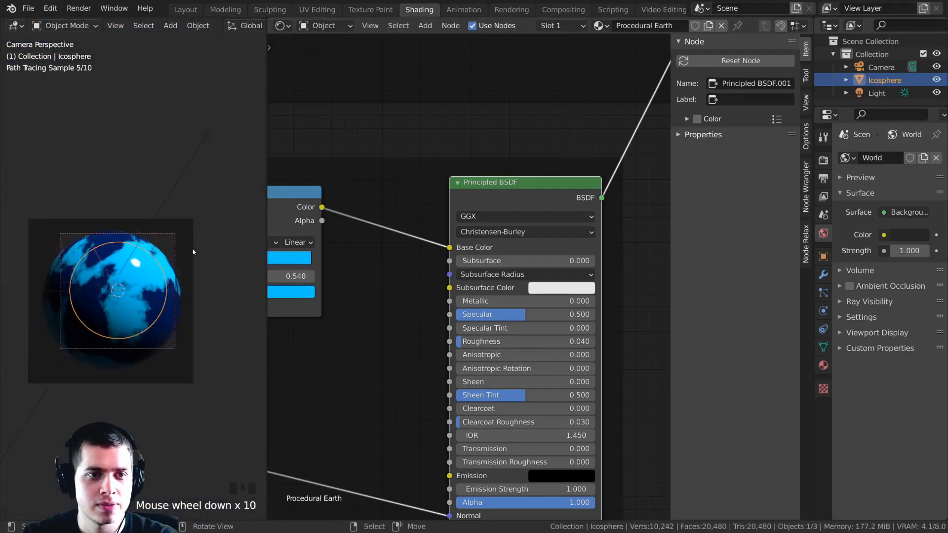
pyautogui.scroll(5, 192, 248)
# Add a Mix Shader node and place it in front of the Material Output.
pyautogui.press('Home')
pyautogui.moveTo(503, 97); pyautogui.dragTo(499, 139)
pyautogui.hotkey('shift', 'a')
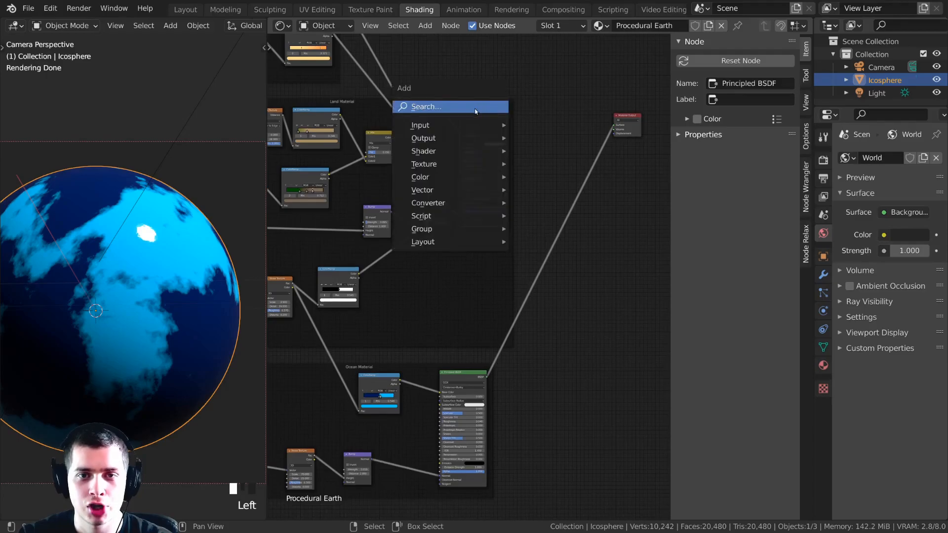
pyautogui.click(474, 107)
pyautogui.write('mi')
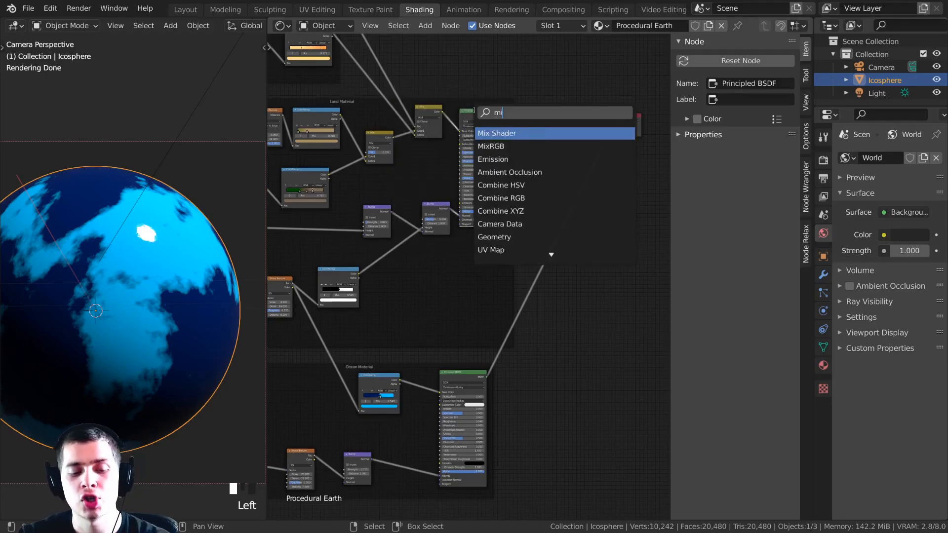
pyautogui.write('x')
pyautogui.click(495, 133)
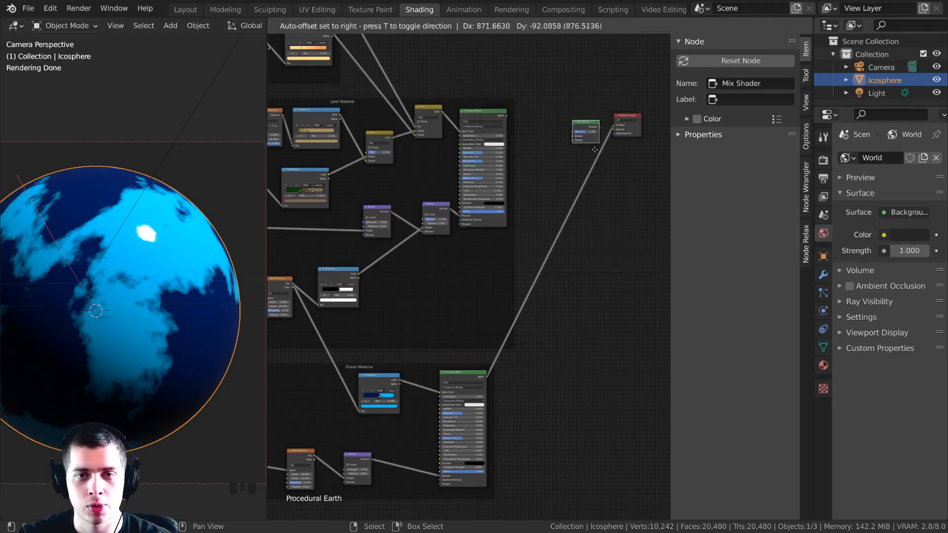
pyautogui.click(480, 154)
# Preview the land Principled BSDF and the ocean Principled BSDF in turn to compare both materials.
pyautogui.scroll(2, 514, 250)
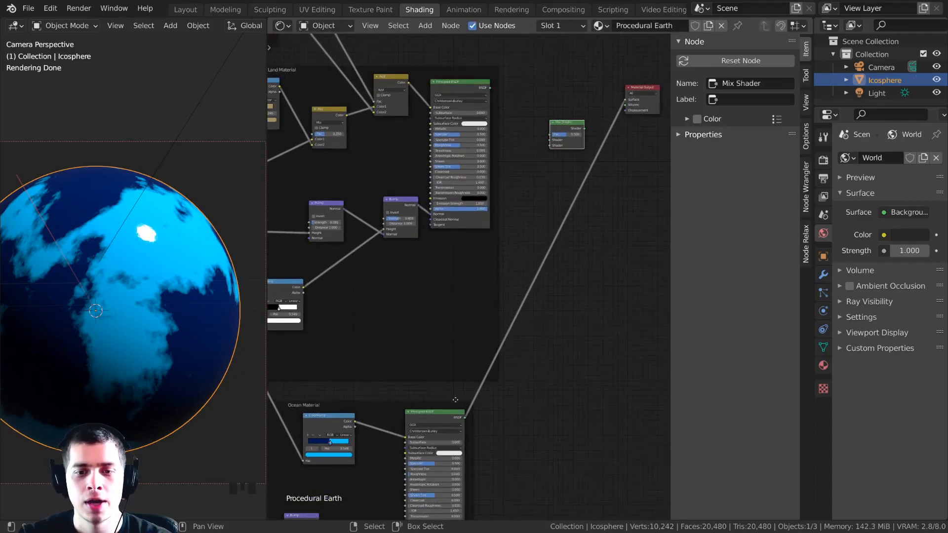
pyautogui.moveTo(440, 422); pyautogui.dragTo(452, 421)
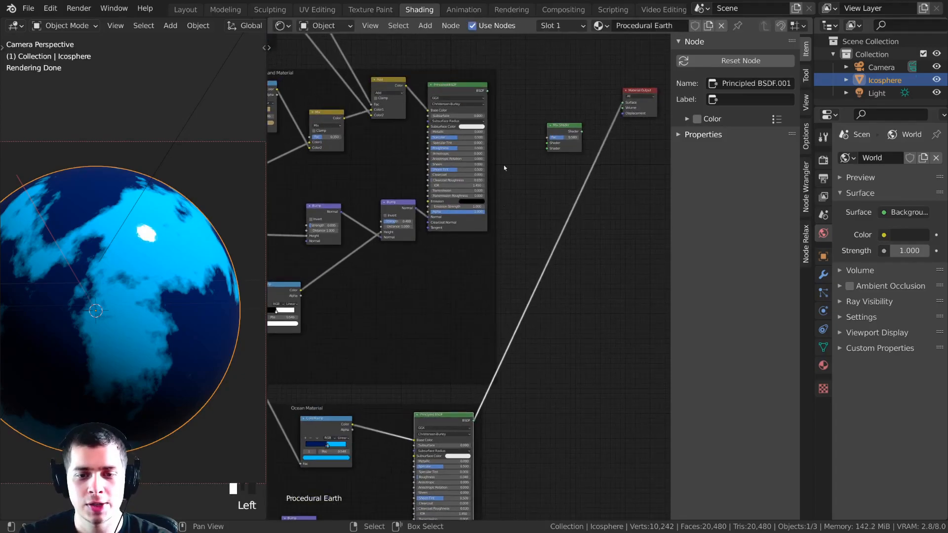
pyautogui.moveTo(463, 88); pyautogui.dragTo(459, 88)
pyautogui.keyDown('ctrl'); pyautogui.keyDown('shift'); pyautogui.click(459, 88); pyautogui.keyUp('shift'); pyautogui.keyUp('ctrl')
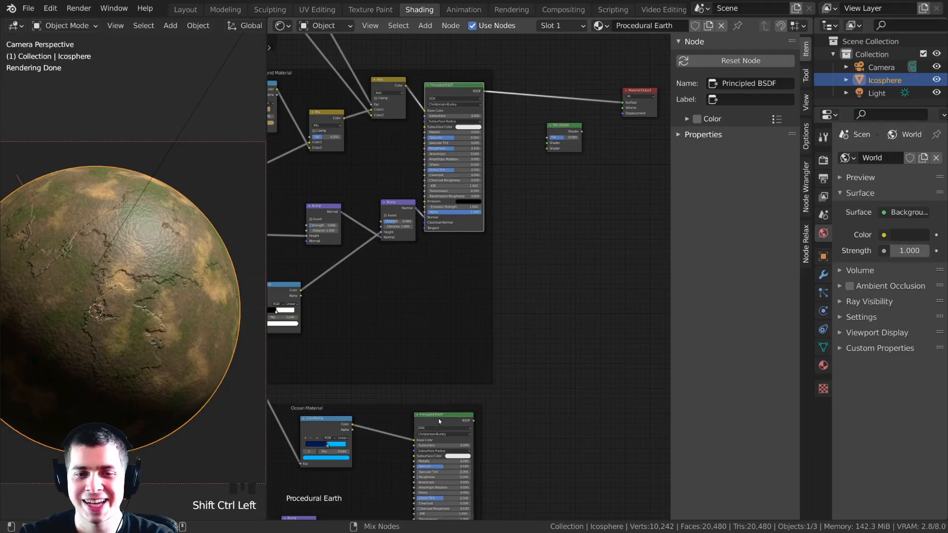
pyautogui.keyDown('ctrl'); pyautogui.keyDown('shift'); pyautogui.click(438, 418); pyautogui.keyUp('shift'); pyautogui.keyUp('ctrl')
# Reposition the Mix Shader and connect the ocean Principled BSDF to its second Shader input.
pyautogui.moveTo(558, 132); pyautogui.dragTo(564, 139)
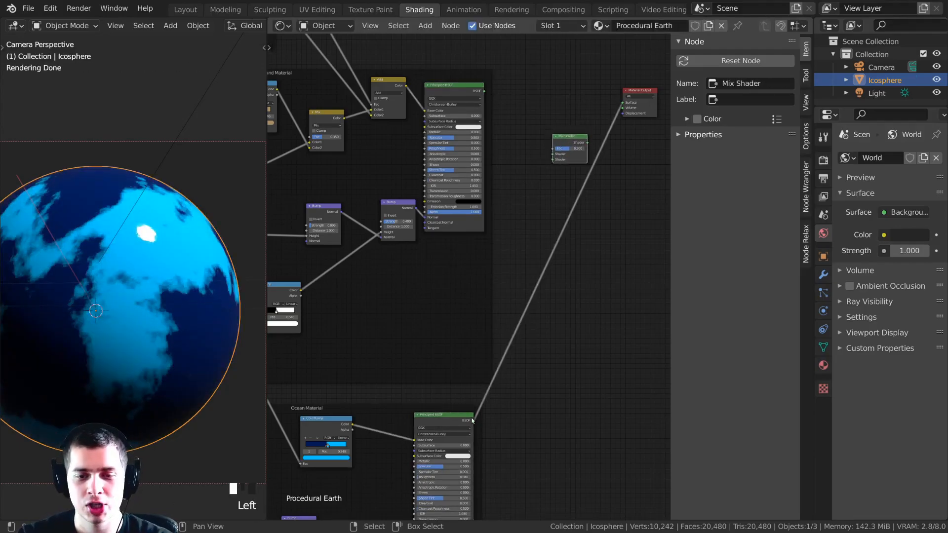
pyautogui.moveTo(474, 422); pyautogui.dragTo(558, 176)
pyautogui.moveTo(580, 281); pyautogui.dragTo(585, 295, button='middle')
pyautogui.press('n')
pyautogui.moveTo(518, 343); pyautogui.dragTo(500, 327, button='middle')
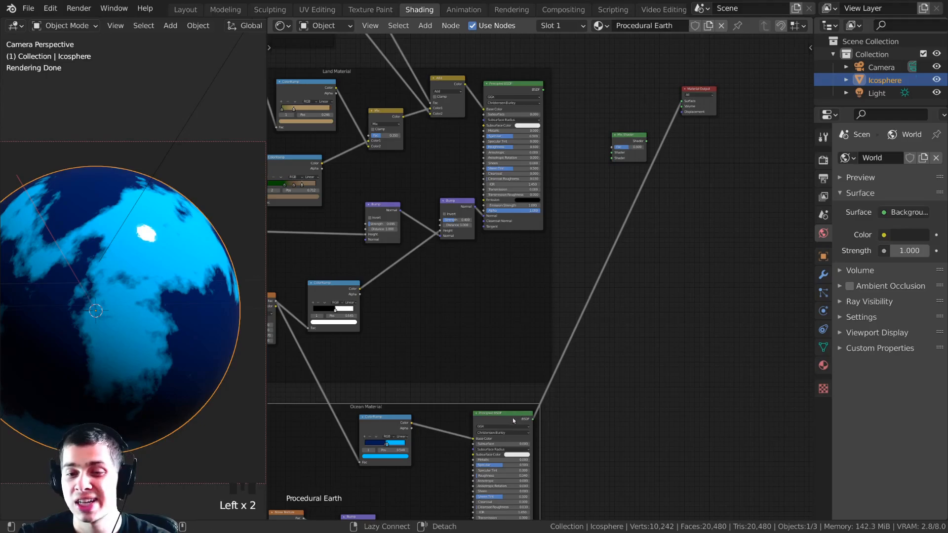
pyautogui.moveTo(672, 390); pyautogui.dragTo(625, 152)
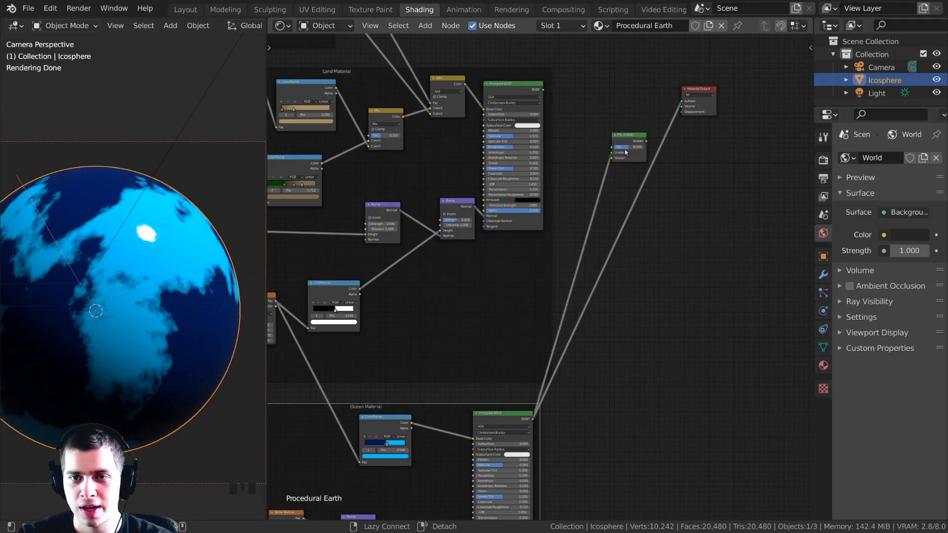
# Connect the land Principled BSDF to the Mix Shader's first Shader input and route the Mix Shader into the Material Output.
pyautogui.rightClick(513, 91)
pyautogui.moveTo(513, 91); pyautogui.dragTo(492, 205, button='middle')
pyautogui.scroll(9, 491, 204)
pyautogui.moveTo(503, 130); pyautogui.dragTo(598, 172)
pyautogui.moveTo(626, 269)
pyautogui.mouseDown()
pyautogui.moveTo(639, 257)
pyautogui.moveTo(640, 271)
pyautogui.mouseUp()
pyautogui.click(639, 261)
pyautogui.keyDown('ctrl'); pyautogui.keyDown('shift'); pyautogui.moveTo(674, 225); pyautogui.dragTo(664, 218); pyautogui.keyUp('shift'); pyautogui.keyUp('ctrl')
# Examine how the land and ocean materials blend on the sphere, briefly trying a lower Mix Shader Fac.
pyautogui.moveTo(151, 368)
pyautogui.keyDown('shift'); pyautogui.mouseDown(button='middle')
pyautogui.moveTo(155, 379)
pyautogui.moveTo(164, 365)
pyautogui.mouseUp(button='middle'); pyautogui.keyUp('shift')
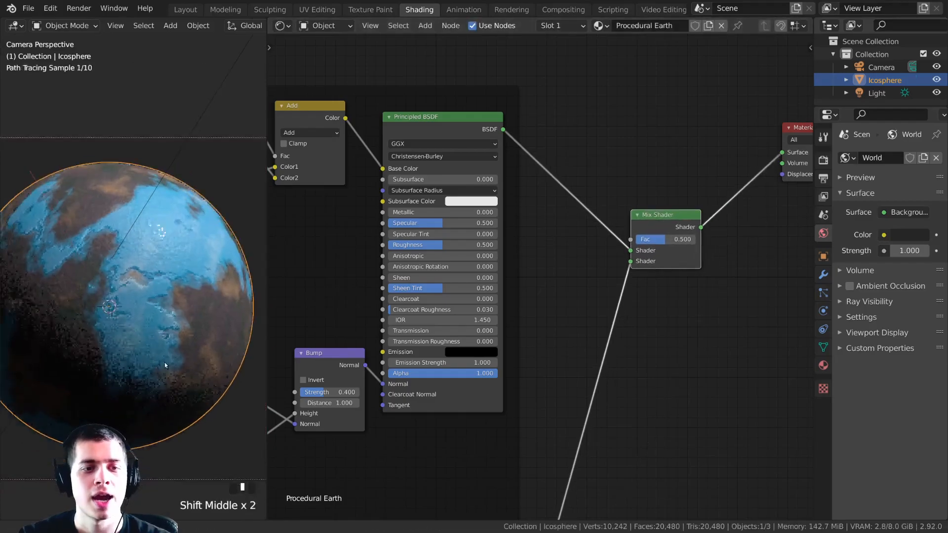
pyautogui.scroll(3, 165, 364)
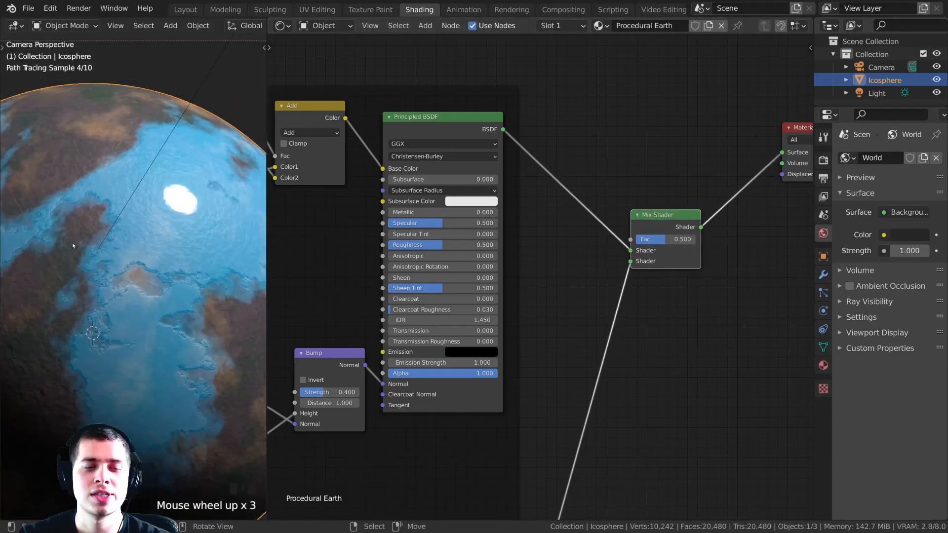
pyautogui.moveTo(649, 240)
pyautogui.mouseDown()
pyautogui.moveTo(666, 240)
pyautogui.moveTo(626, 240)
pyautogui.moveTo(662, 240)
pyautogui.moveTo(636, 240)
pyautogui.mouseUp()
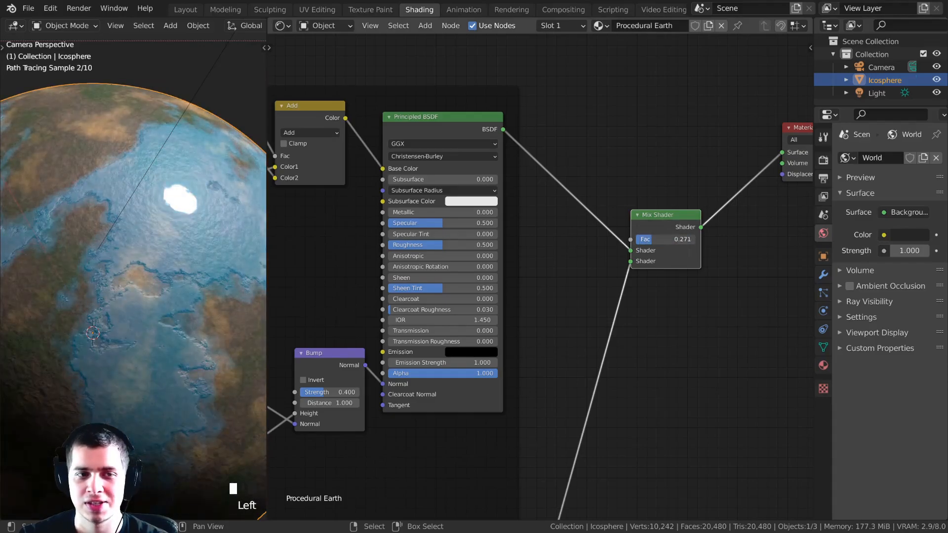
pyautogui.rightClick(650, 239)
pyautogui.keyDown('shift'); pyautogui.moveTo(174, 218); pyautogui.dragTo(263, 165, button='middle'); pyautogui.keyUp('shift')
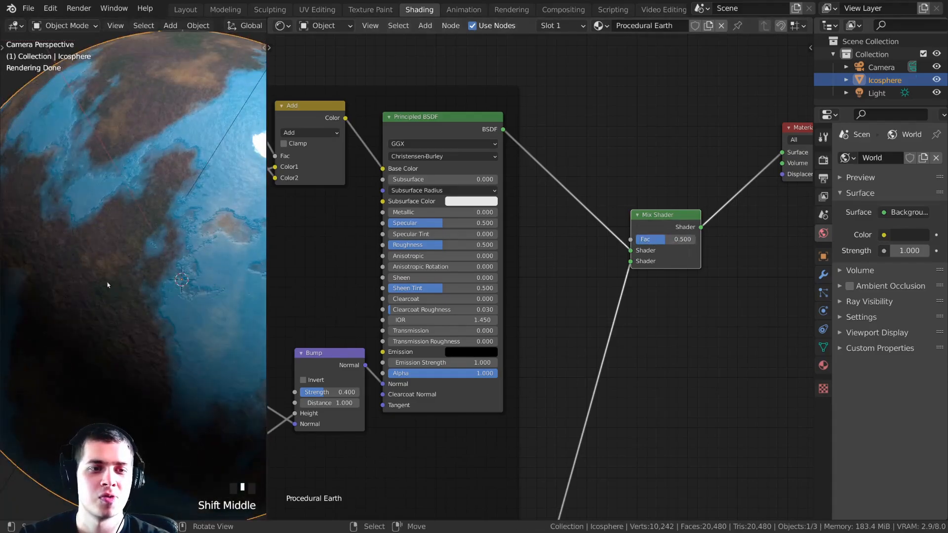
pyautogui.keyDown('shift'); pyautogui.moveTo(78, 287); pyautogui.dragTo(9, 280, button='middle'); pyautogui.keyUp('shift')
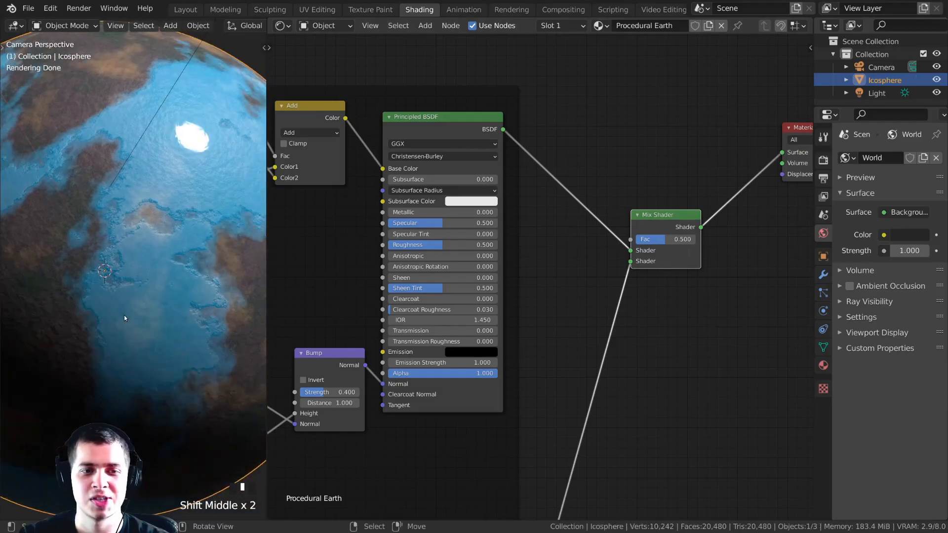
pyautogui.scroll(-2, 126, 315)
pyautogui.scroll(-6, 569, 319)
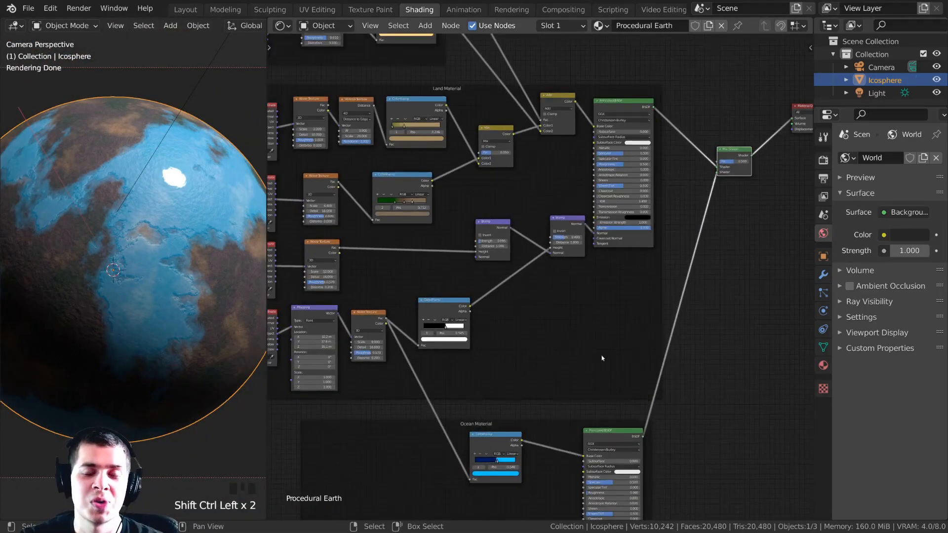
# Connect the black-and-white ColorRamp's Color output to the Mix Shader's Fac and preview the mixed material.
pyautogui.scroll(2, 509, 310)
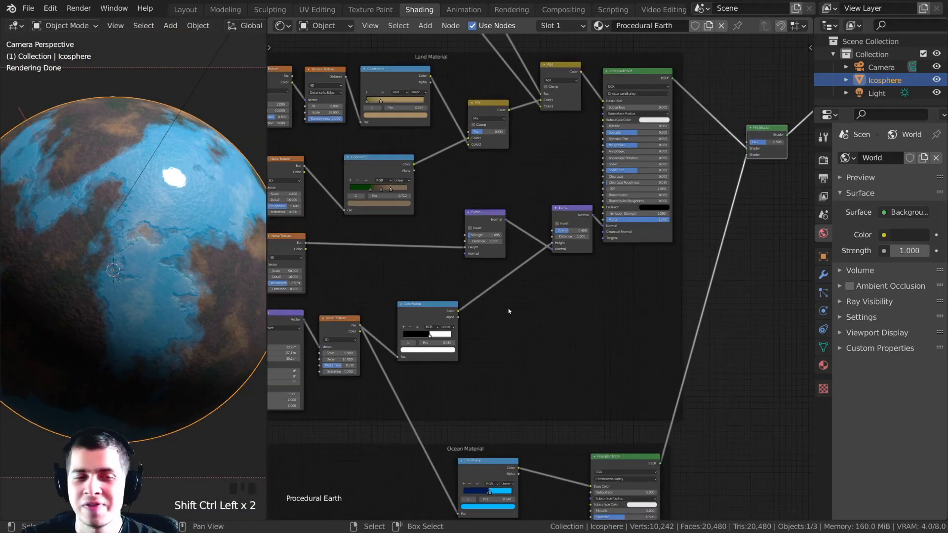
pyautogui.moveTo(488, 302); pyautogui.dragTo(420, 317, button='middle')
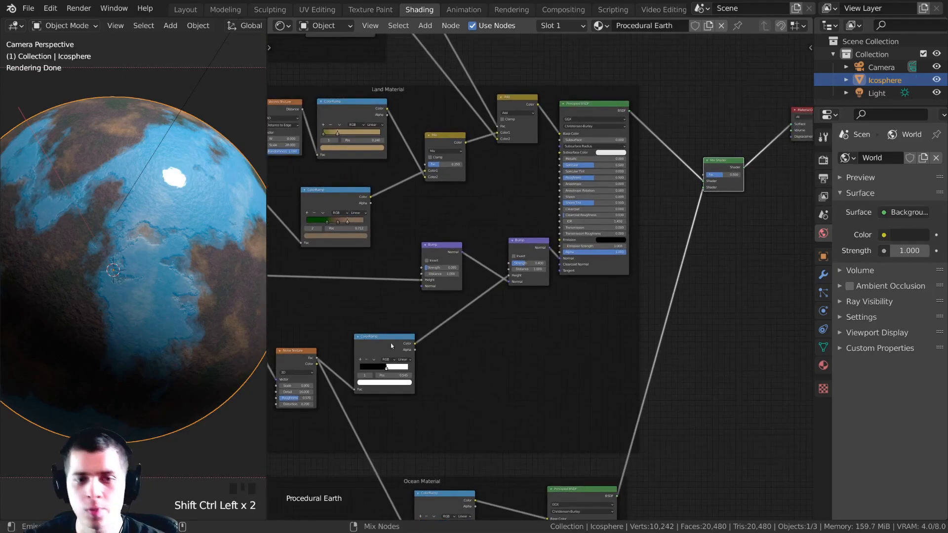
pyautogui.moveTo(374, 351)
pyautogui.mouseDown(button='middle')
pyautogui.moveTo(384, 344)
pyautogui.moveTo(374, 353)
pyautogui.mouseUp(button='middle')
pyautogui.scroll(1, 384, 344)
pyautogui.moveTo(366, 355); pyautogui.dragTo(697, 157)
pyautogui.keyDown('ctrl'); pyautogui.keyDown('shift'); pyautogui.click(702, 162); pyautogui.keyUp('shift'); pyautogui.keyUp('ctrl')
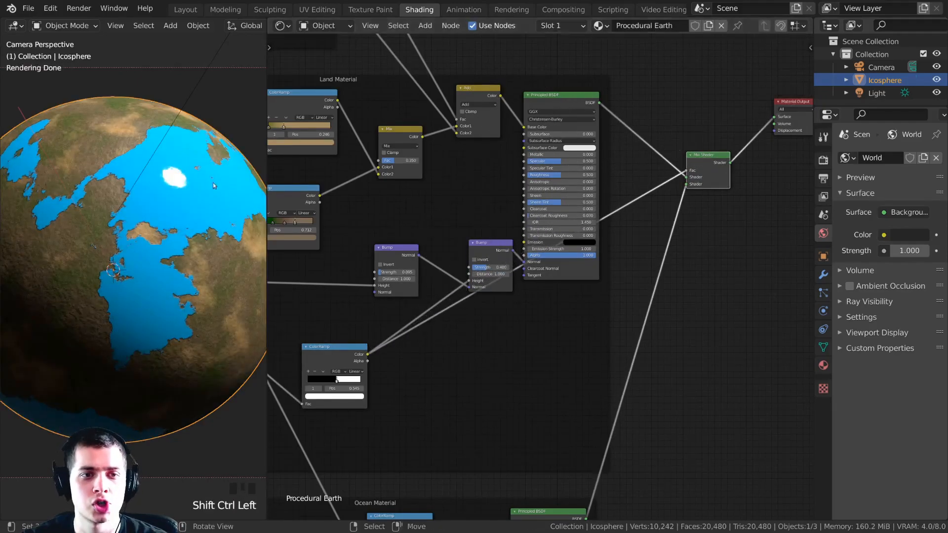
# Swap the Mix Shader's inputs so the ocean shader feeds the first and the land shader the second.
pyautogui.moveTo(702, 191); pyautogui.dragTo(680, 211, button='middle')
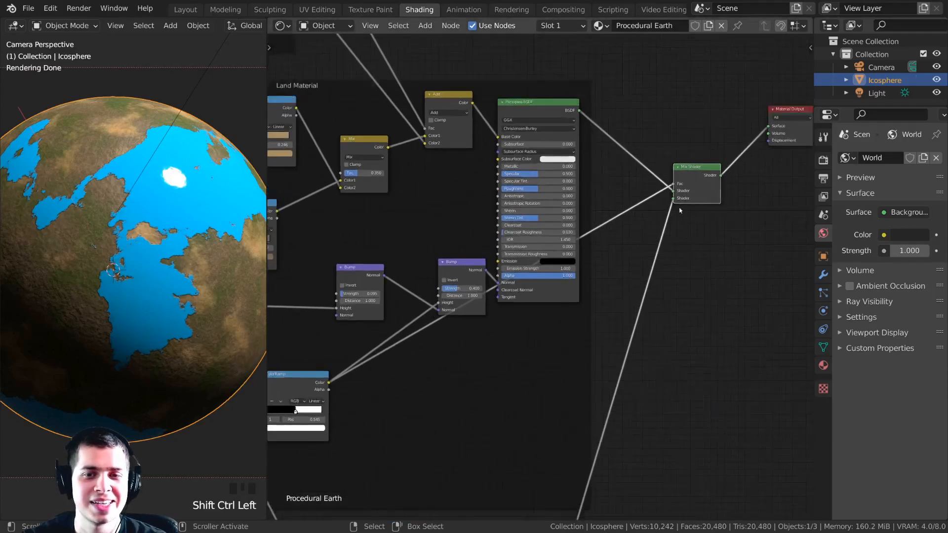
pyautogui.scroll(3, 680, 212)
pyautogui.moveTo(652, 182); pyautogui.dragTo(536, 274, button='middle')
pyautogui.moveTo(664, 198); pyautogui.dragTo(677, 227)
pyautogui.scroll(5, 459, 355)
pyautogui.moveTo(471, 324); pyautogui.dragTo(475, 336)
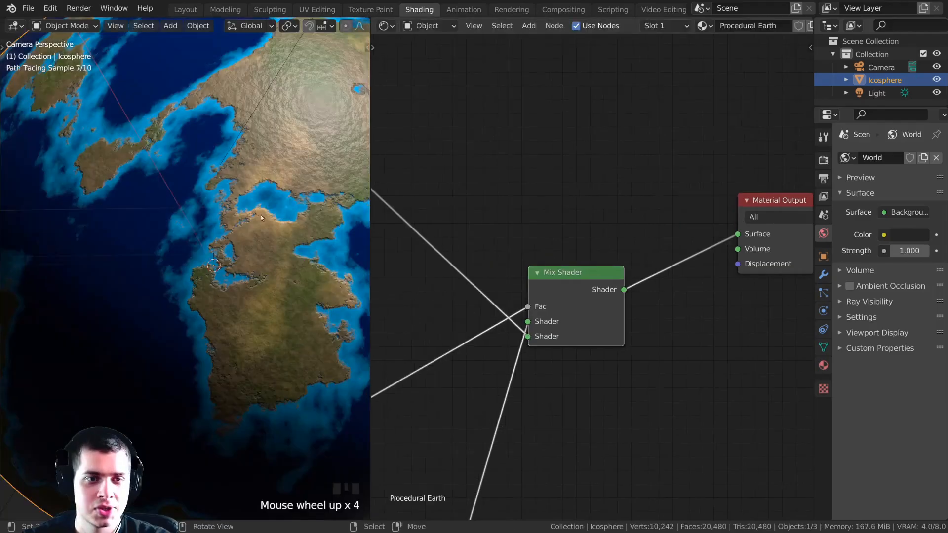
# Narrow the light blue coastal water by moving the ocean ColorRamp's light blue stop to 0.554 and the dark blue stop just before it.
pyautogui.keyDown('shift'); pyautogui.moveTo(261, 217); pyautogui.dragTo(315, 212, button='middle'); pyautogui.keyUp('shift')
pyautogui.scroll(2, 234, 203)
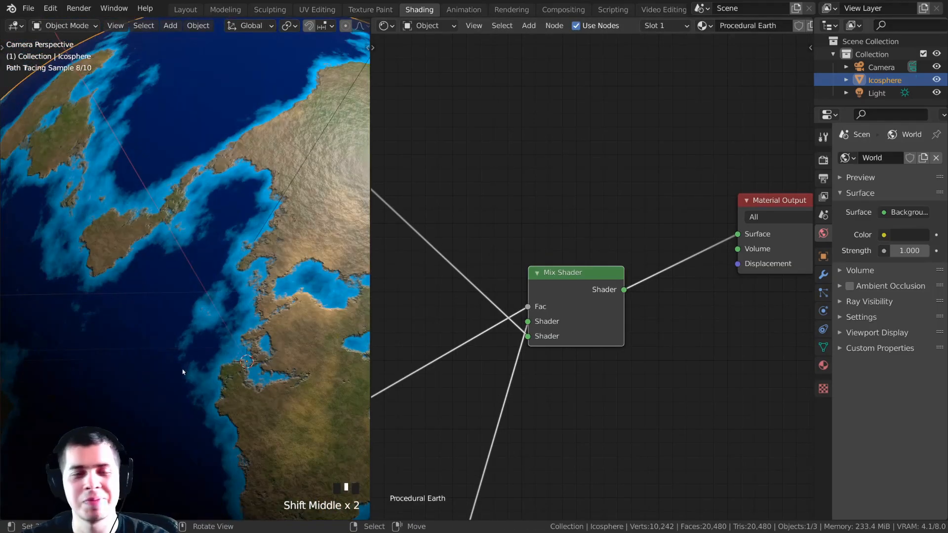
pyautogui.keyDown('shift'); pyautogui.moveTo(184, 372); pyautogui.dragTo(248, 322, button='middle'); pyautogui.keyUp('shift')
pyautogui.scroll(2, 248, 322)
pyautogui.keyDown('shift'); pyautogui.moveTo(212, 119); pyautogui.dragTo(225, 155, button='middle'); pyautogui.keyUp('shift')
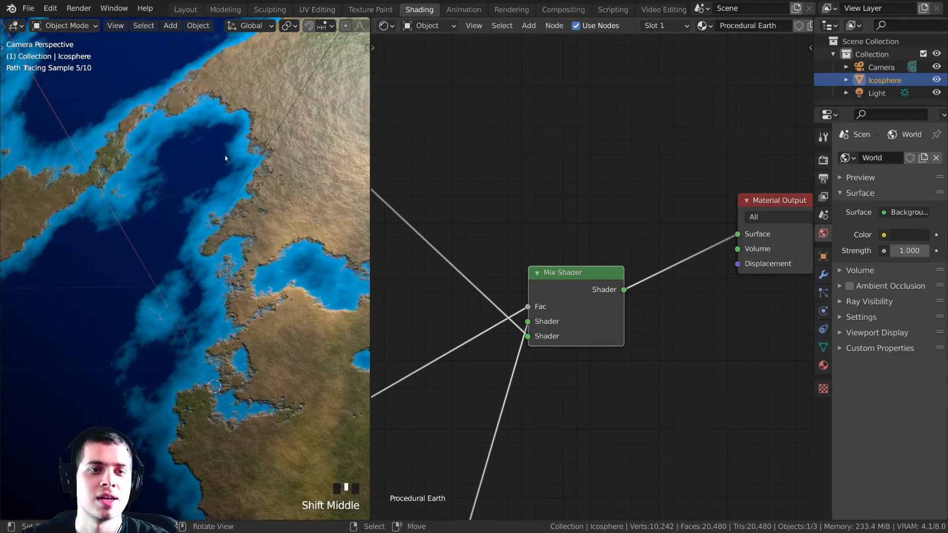
pyautogui.scroll(1, 225, 155)
pyautogui.scroll(-9, 614, 276)
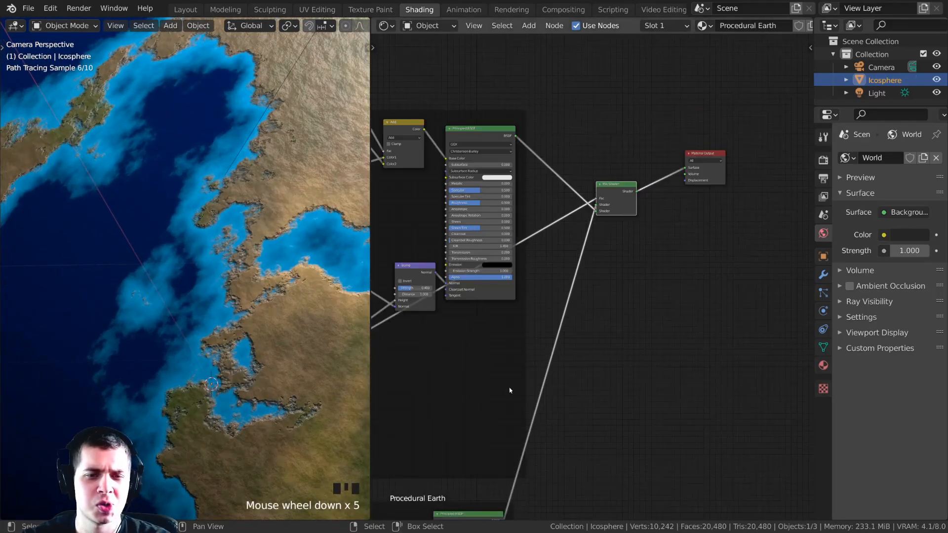
pyautogui.scroll(9, 615, 276)
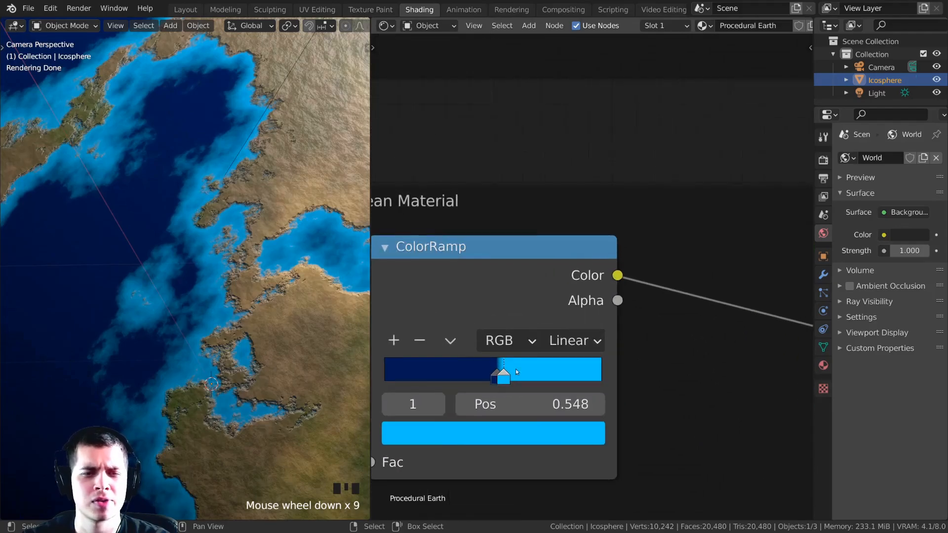
pyautogui.moveTo(539, 348); pyautogui.dragTo(550, 340)
pyautogui.click(536, 343)
pyautogui.click(549, 341)
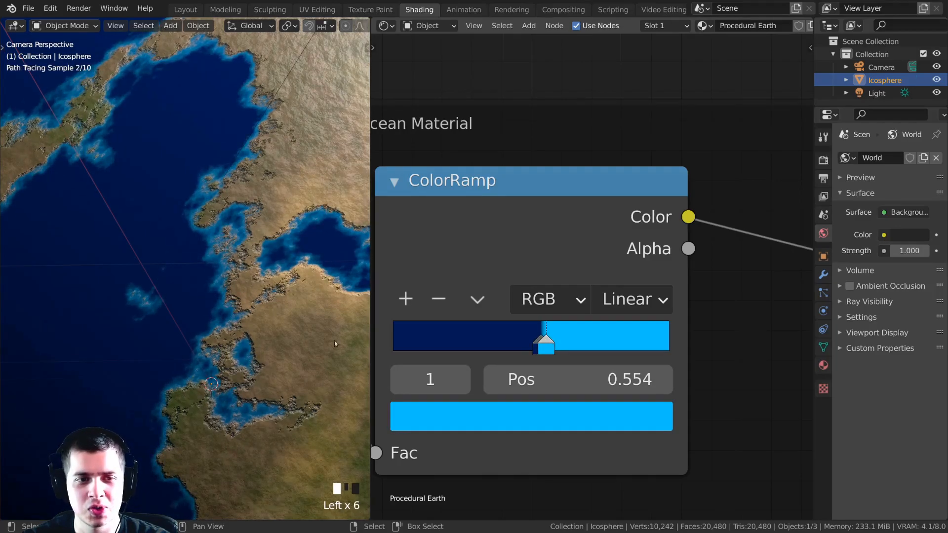
# Examine the land and ocean across the whole globe and review the complete node layout.
pyautogui.scroll(-6, 176, 245)
pyautogui.scroll(2, 214, 300)
pyautogui.keyDown('shift'); pyautogui.scroll(-2, 214, 301); pyautogui.keyUp('shift')
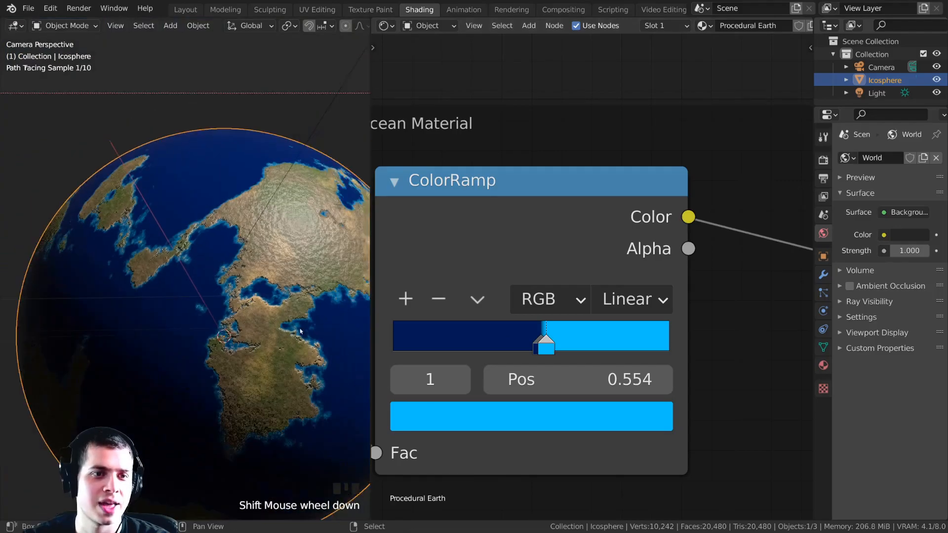
pyautogui.keyDown('shift'); pyautogui.moveTo(214, 300); pyautogui.dragTo(187, 296, button='middle'); pyautogui.keyUp('shift')
pyautogui.press('Home')
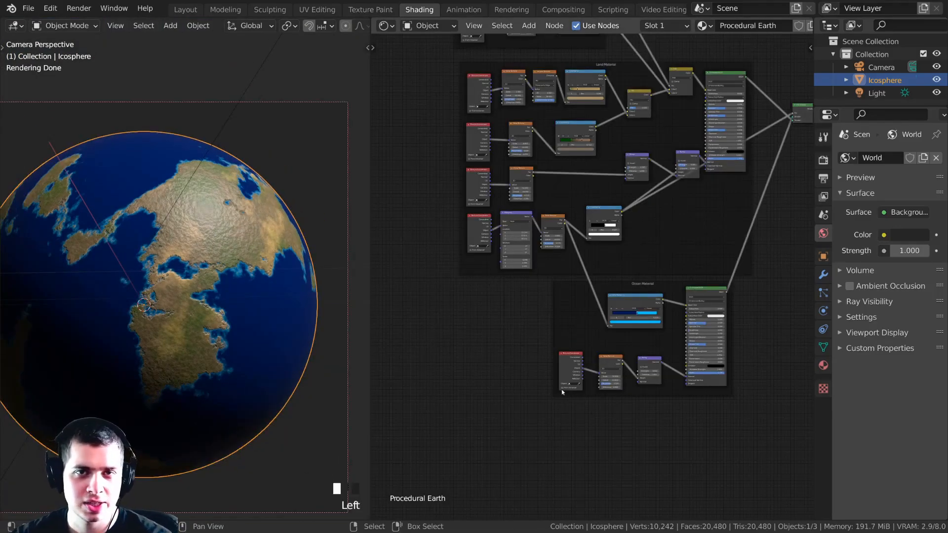
pyautogui.scroll(1, 563, 392)
pyautogui.scroll(-1, 567, 346)
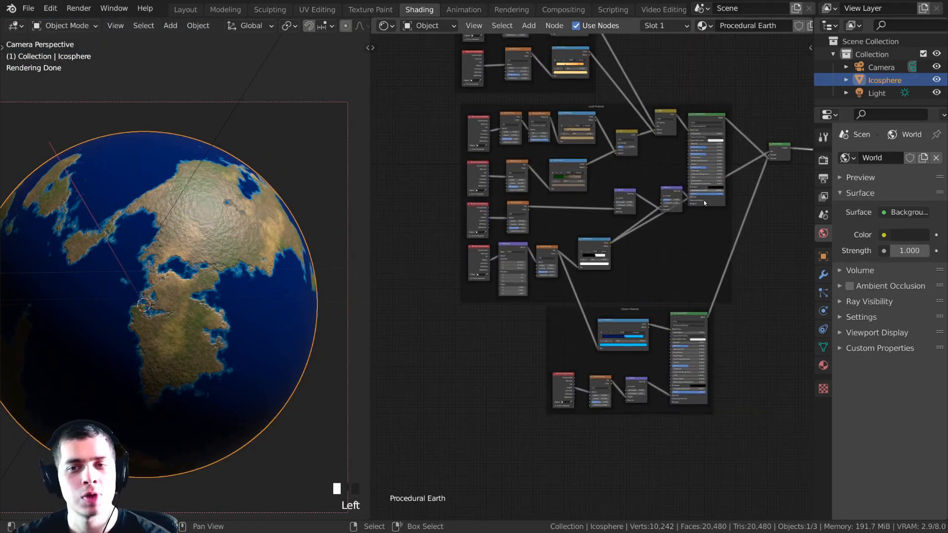
# Add a Frame node in the empty area below the Land Material frame, beside the Ocean Material frame.
pyautogui.scroll(2, 557, 303)
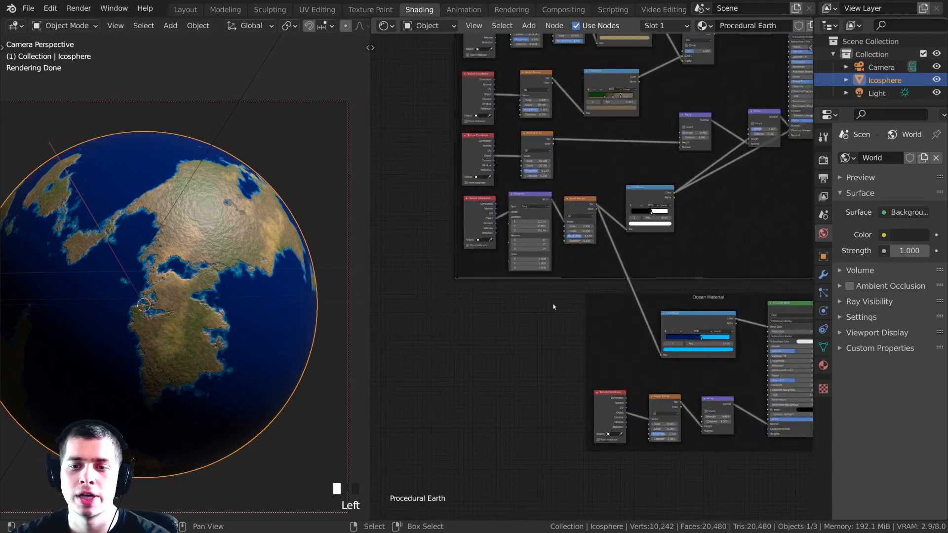
pyautogui.hotkey('shift', 'a')
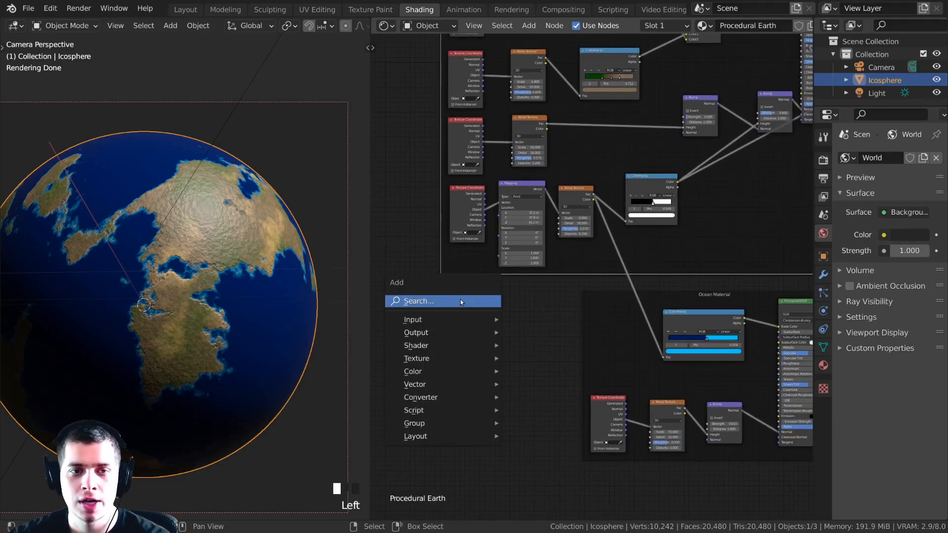
pyautogui.click(460, 300)
pyautogui.write('fram')
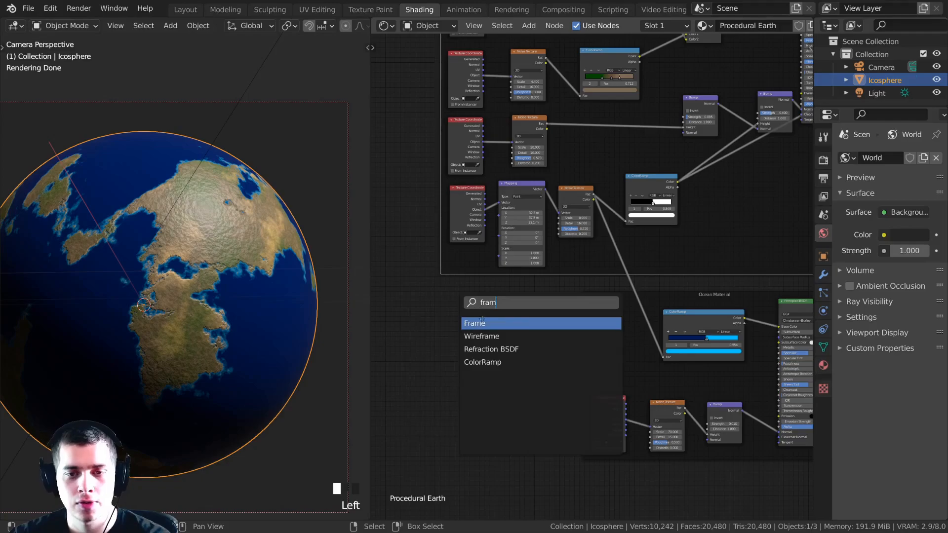
pyautogui.click(482, 321)
pyautogui.click(492, 317)
pyautogui.moveTo(493, 318); pyautogui.dragTo(536, 290, button='middle')
pyautogui.moveTo(637, 308); pyautogui.dragTo(646, 309)
pyautogui.moveTo(520, 290); pyautogui.dragTo(523, 294)
pyautogui.scroll(1, 557, 286)
pyautogui.scroll(1, 561, 284)
# Set both the name and the label of the new frame to Mountains.
pyautogui.press('n')
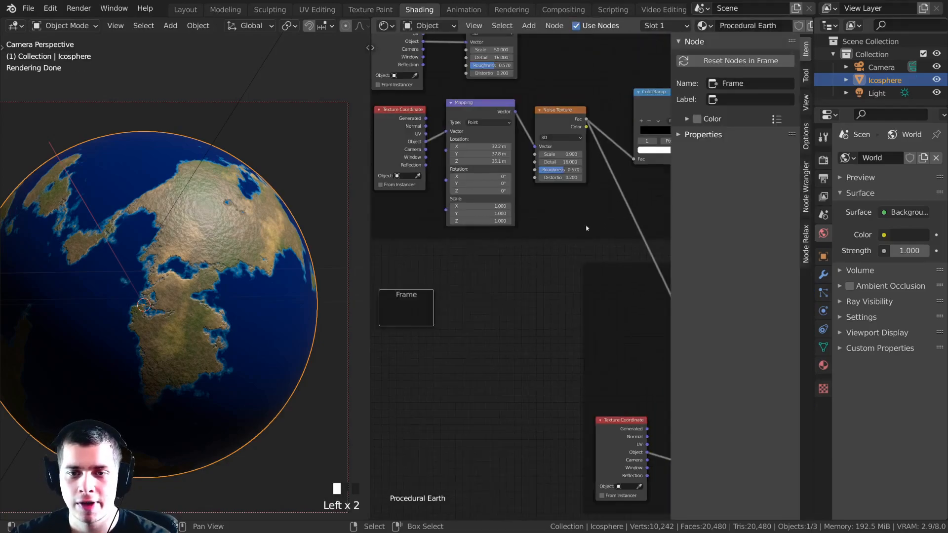
pyautogui.click(739, 84)
pyautogui.write('Mountains')
pyautogui.hotkey('ctrl', 'c')
pyautogui.click(744, 99)
pyautogui.click(744, 99)
pyautogui.hotkey('ctrl', 'v')
pyautogui.click(765, 120)
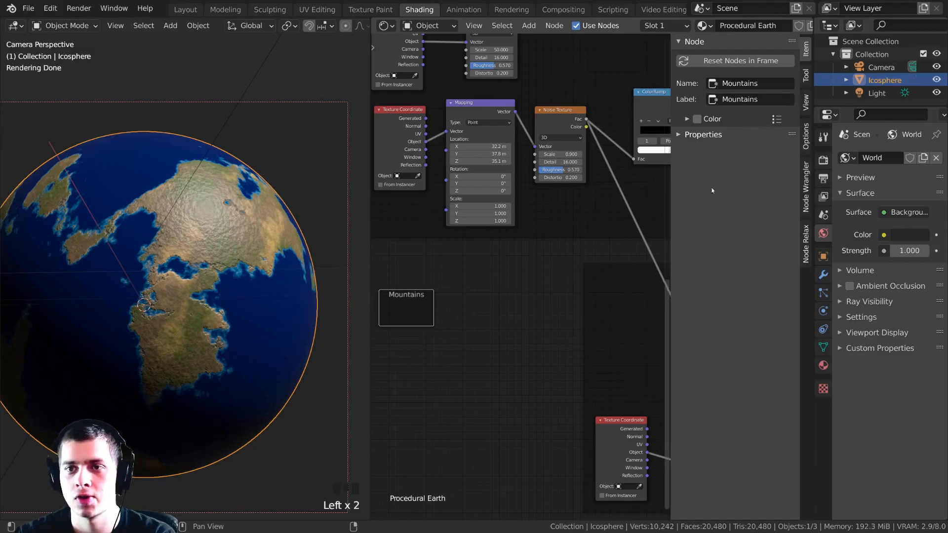
# Add a Noise Texture node and place it inside the Mountains frame.
pyautogui.moveTo(460, 335); pyautogui.dragTo(529, 299, button='middle')
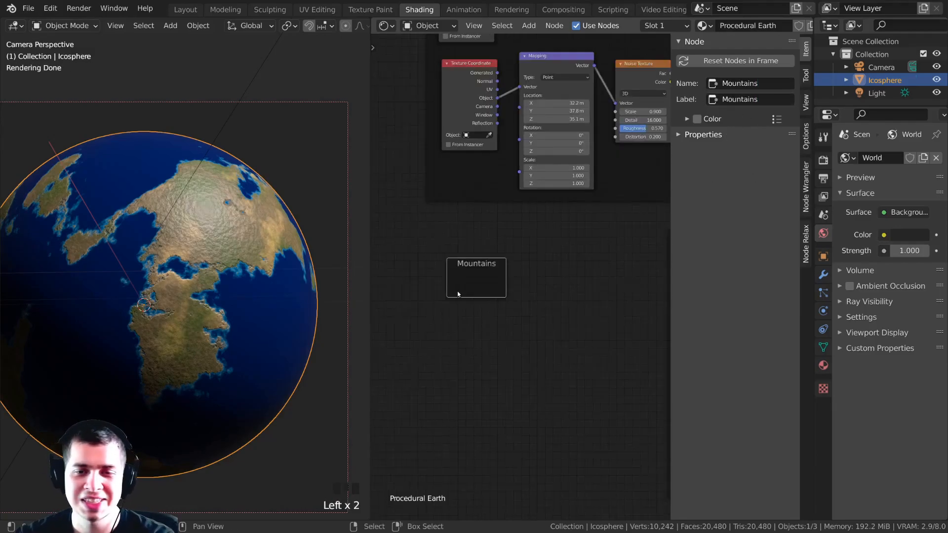
pyautogui.hotkey('shift', 'a')
pyautogui.click(457, 291)
pyautogui.write('no')
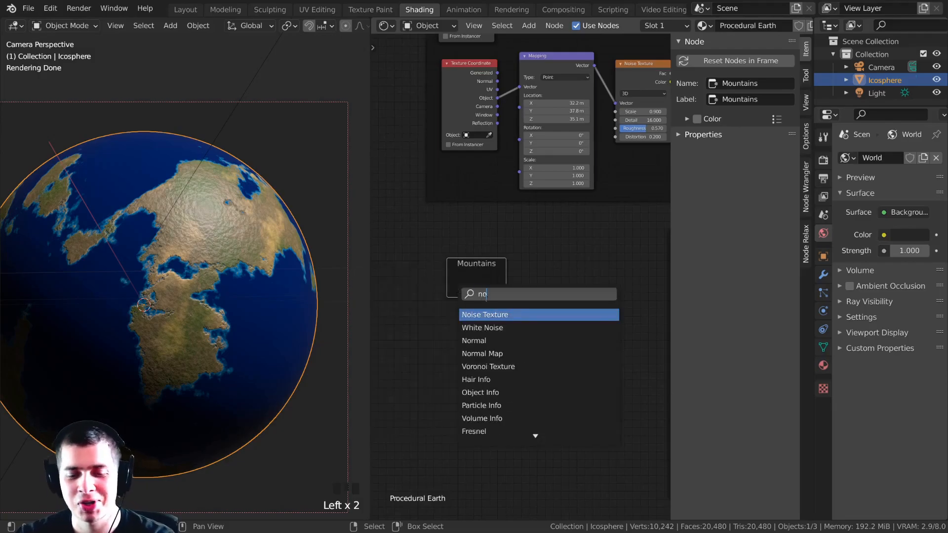
pyautogui.click(486, 314)
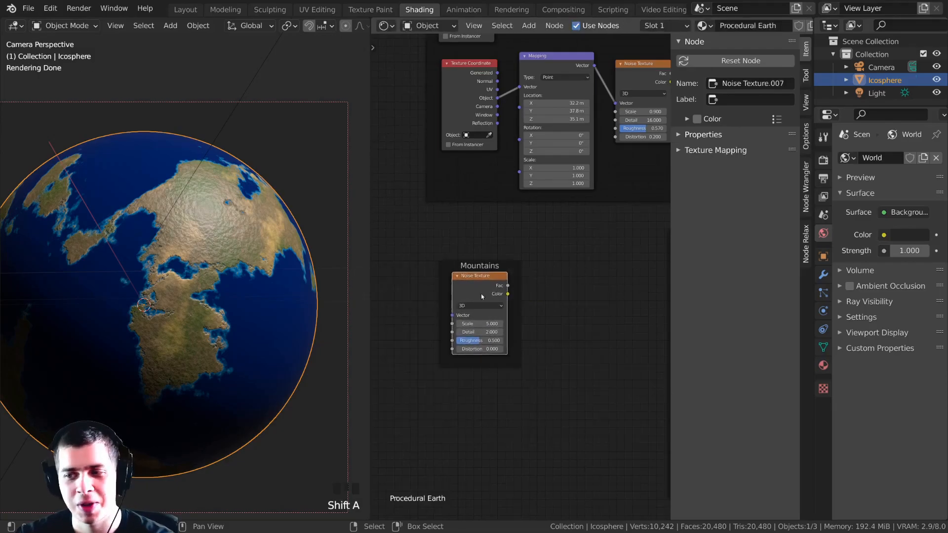
pyautogui.click(501, 287)
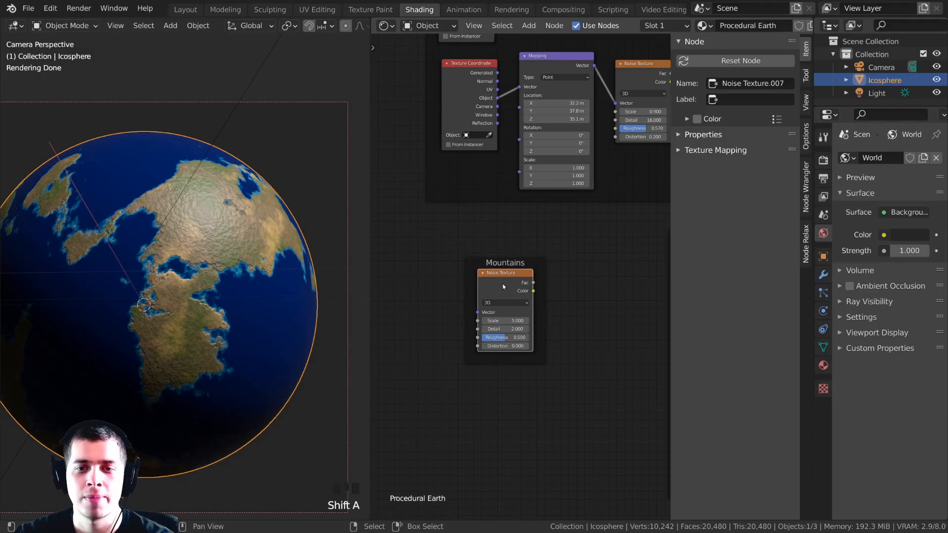
pyautogui.hotkey('ctrl', 'z')
# Add a Texture Coordinate node to the Mountains frame and connect its Object output to the Noise Texture's Vector.
pyautogui.hotkey('shift', 'a')
pyautogui.click(508, 282)
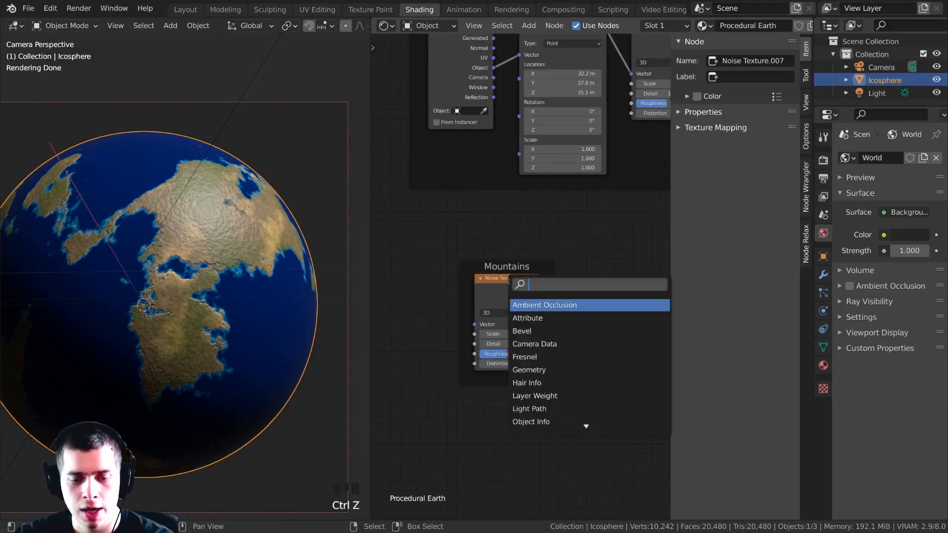
pyautogui.write('tex')
pyautogui.press('Return')
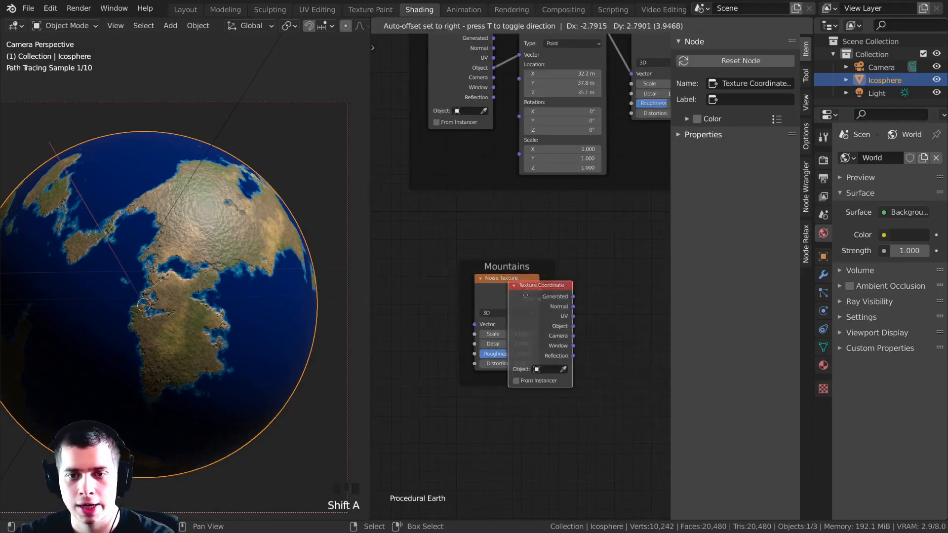
pyautogui.click(421, 297)
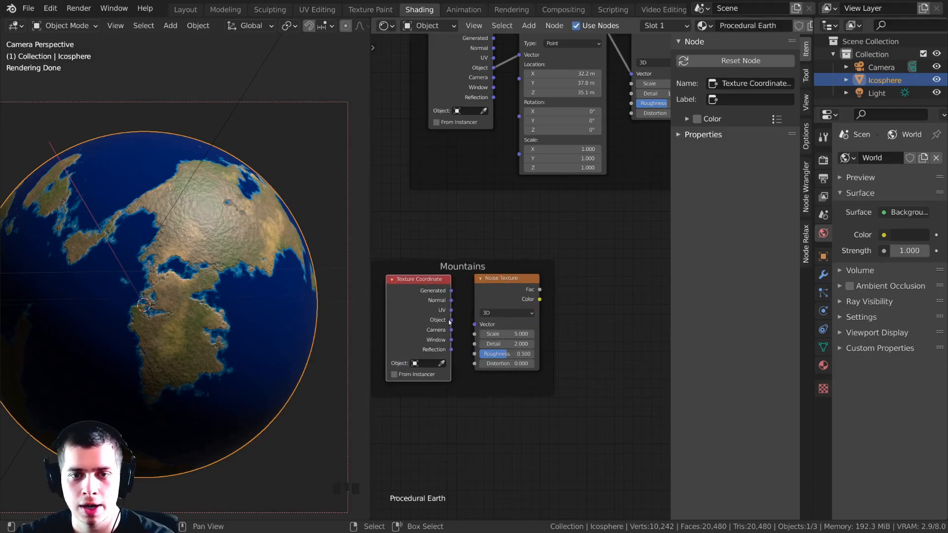
pyautogui.moveTo(451, 321); pyautogui.dragTo(486, 268)
pyautogui.moveTo(479, 323); pyautogui.dragTo(476, 324)
# Preview the Mountains Noise Texture's Fac output on the sphere.
pyautogui.scroll(-4, 495, 271)
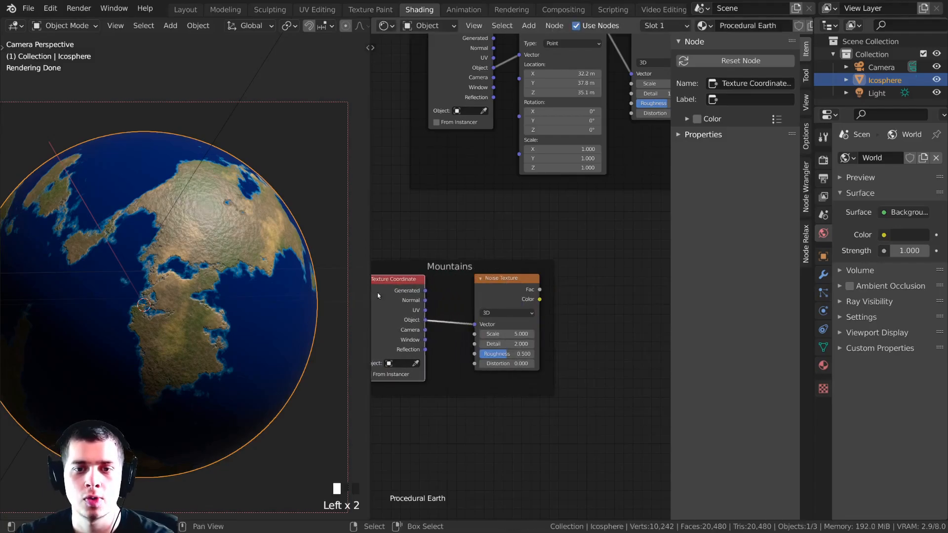
pyautogui.scroll(4, 496, 271)
pyautogui.keyDown('ctrl'); pyautogui.keyDown('shift'); pyautogui.click(537, 256); pyautogui.keyUp('shift'); pyautogui.keyUp('ctrl')
pyautogui.keyDown('ctrl'); pyautogui.keyDown('shift'); pyautogui.click(537, 256); pyautogui.keyUp('shift'); pyautogui.keyUp('ctrl')
pyautogui.keyDown('ctrl'); pyautogui.keyDown('shift'); pyautogui.click(537, 255); pyautogui.keyUp('shift'); pyautogui.keyUp('ctrl')
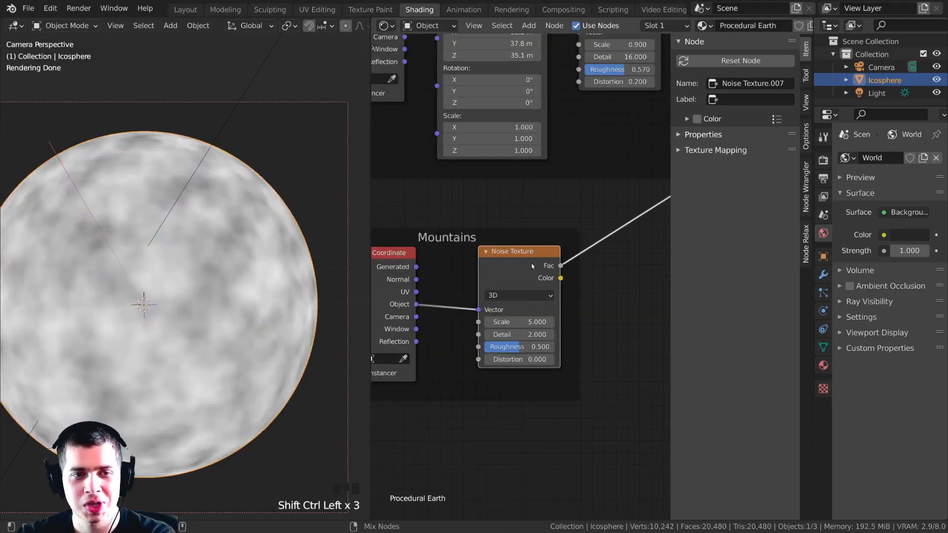
# Set the Mountains Noise Texture's Scale to 6 and Detail to 16.
pyautogui.moveTo(543, 251); pyautogui.dragTo(456, 244, button='middle')
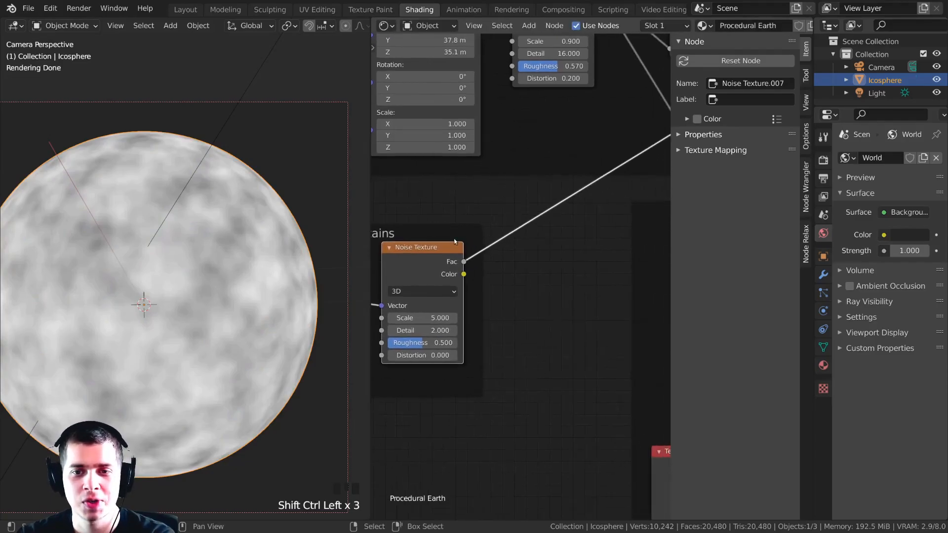
pyautogui.scroll(2, 514, 293)
pyautogui.click(507, 295)
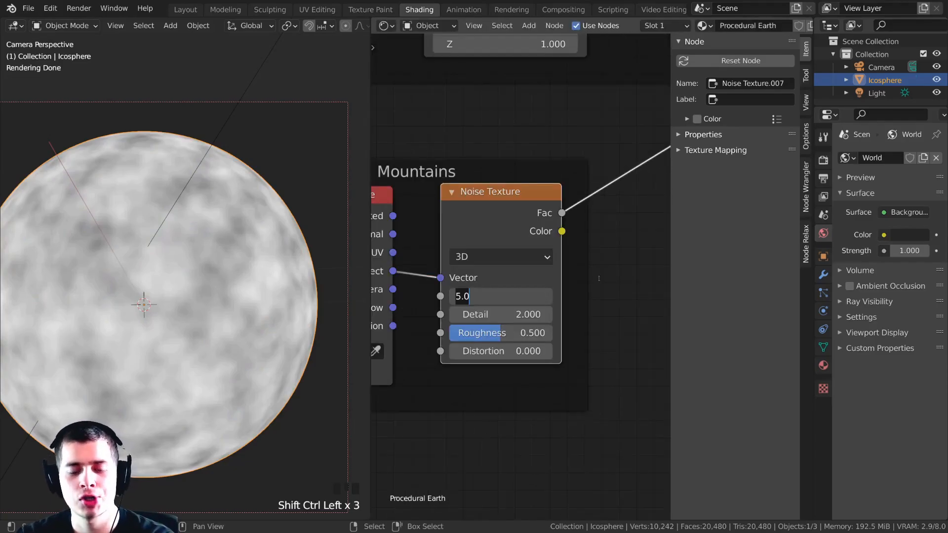
pyautogui.click(589, 259)
pyautogui.moveTo(498, 314); pyautogui.dragTo(543, 314)
pyautogui.moveTo(490, 323); pyautogui.dragTo(474, 315, button='middle')
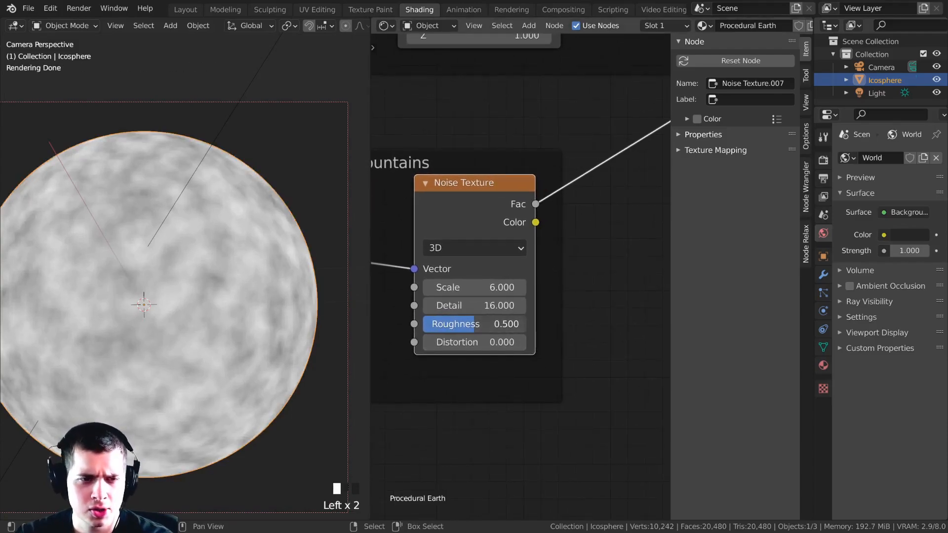
# Set the Mountains Noise Texture's Roughness to 0.462 and Distortion to 5.9, and inspect the swirled pattern up close.
pyautogui.moveTo(470, 325); pyautogui.dragTo(453, 324)
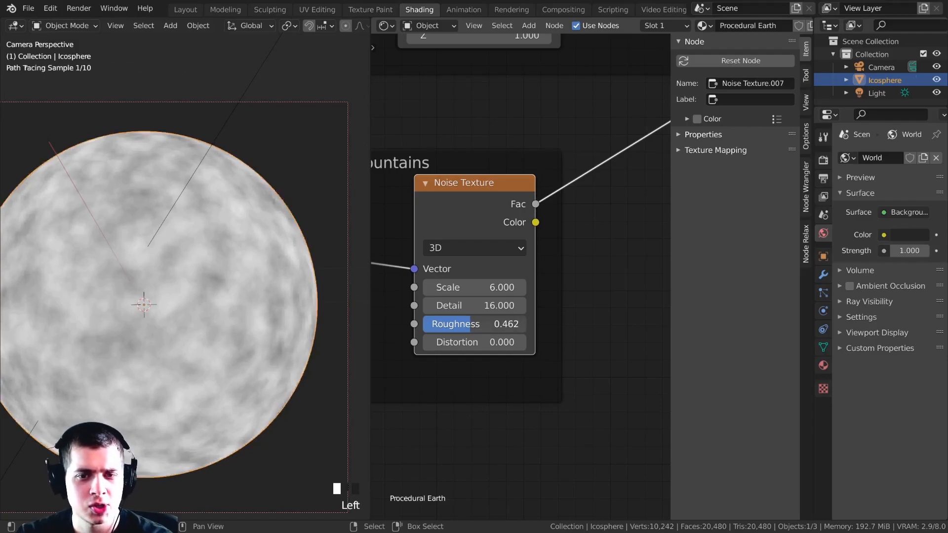
pyautogui.moveTo(468, 342)
pyautogui.mouseDown()
pyautogui.moveTo(498, 342)
pyautogui.moveTo(456, 341)
pyautogui.mouseUp()
pyautogui.click(458, 342)
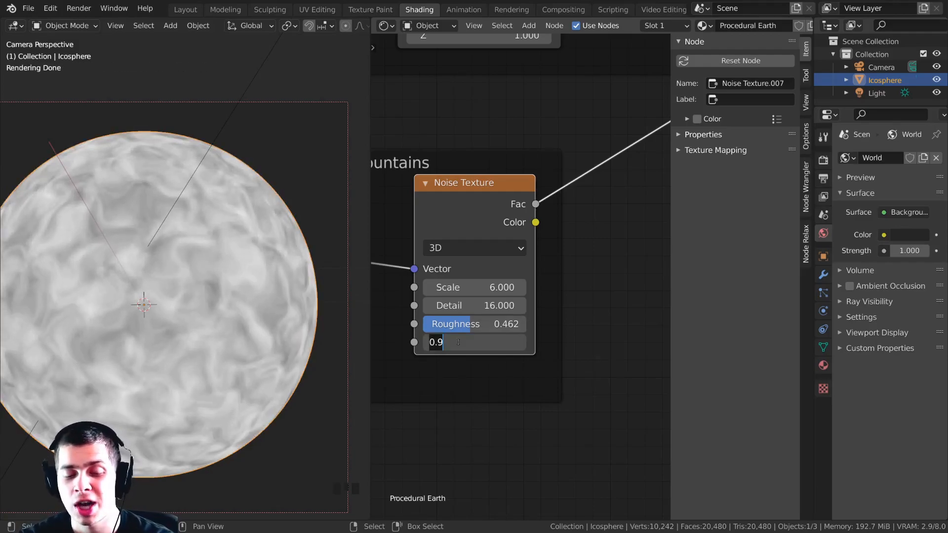
pyautogui.write('5.9')
pyautogui.press('Return')
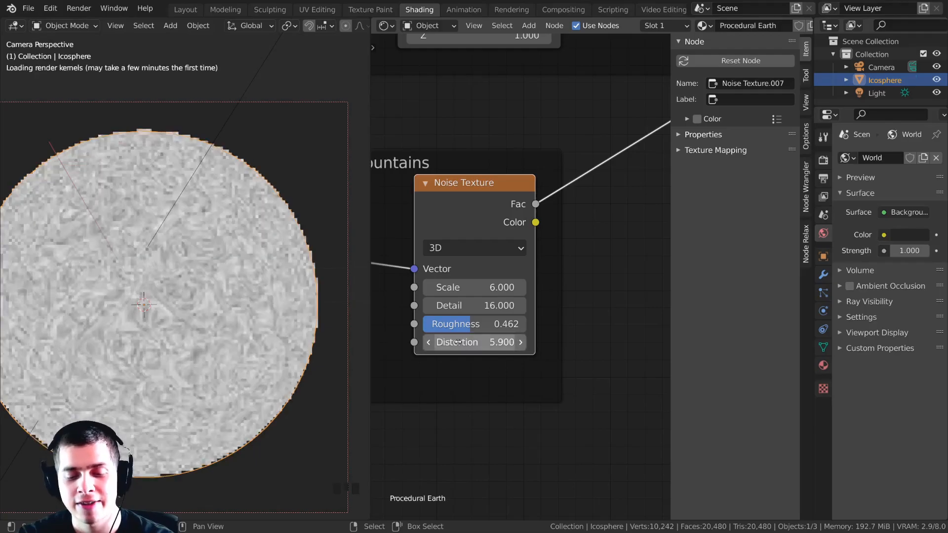
pyautogui.scroll(3, 200, 305)
pyautogui.keyDown('shift'); pyautogui.scroll(1, 201, 305); pyautogui.keyUp('shift')
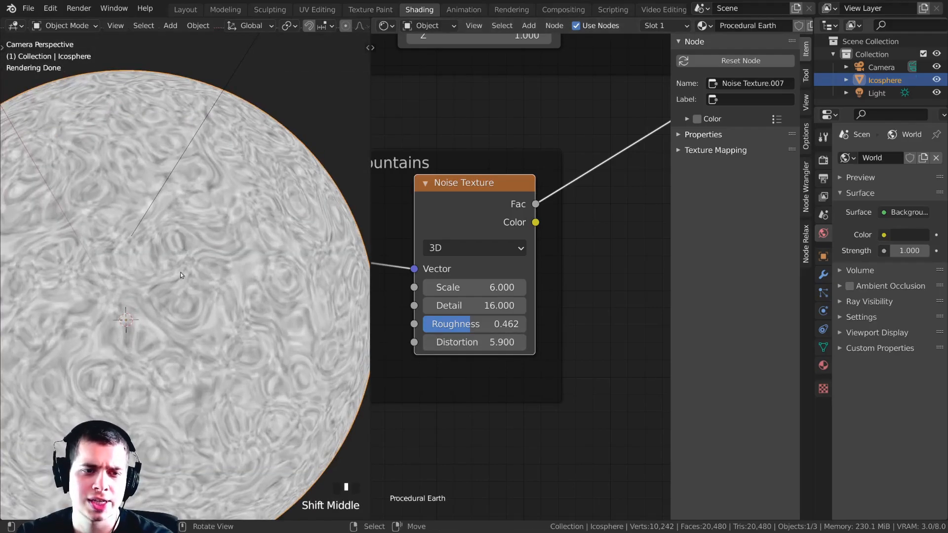
pyautogui.scroll(2, 170, 273)
pyautogui.keyDown('shift'); pyautogui.moveTo(170, 274); pyautogui.dragTo(252, 223, button='middle'); pyautogui.keyUp('shift')
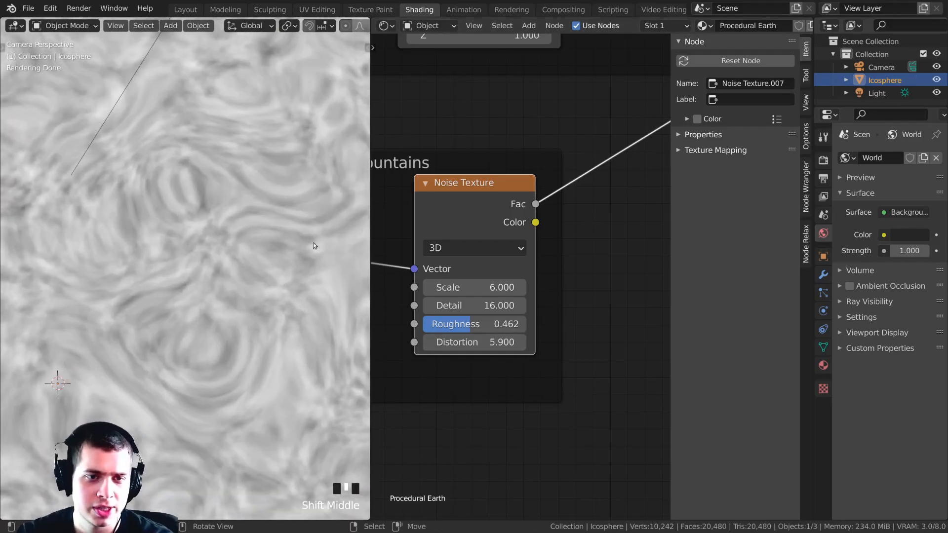
# Inspect the swirled noise pattern across the sphere from a wider view.
pyautogui.scroll(-4, 170, 277)
pyautogui.keyDown('shift'); pyautogui.moveTo(185, 254); pyautogui.dragTo(153, 266, button='middle'); pyautogui.keyUp('shift')
pyautogui.scroll(3, 150, 267)
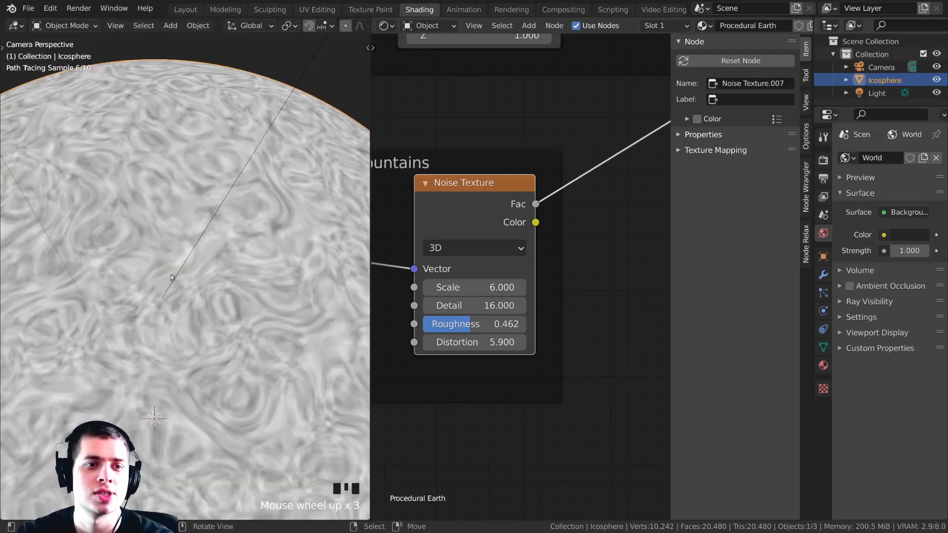
pyautogui.keyDown('shift'); pyautogui.moveTo(191, 429); pyautogui.dragTo(234, 387, button='middle'); pyautogui.keyUp('shift')
pyautogui.scroll(-1, 234, 386)
pyautogui.keyDown('shift'); pyautogui.moveTo(354, 324); pyautogui.dragTo(285, 277, button='middle'); pyautogui.keyUp('shift')
# Add a ColorRamp node inside the Mountains frame.
pyautogui.scroll(-5, 520, 277)
pyautogui.keyDown('ctrl'); pyautogui.moveTo(527, 255); pyautogui.dragTo(523, 274, button='middle'); pyautogui.keyUp('ctrl')
pyautogui.moveTo(523, 266); pyautogui.dragTo(478, 271, button='middle')
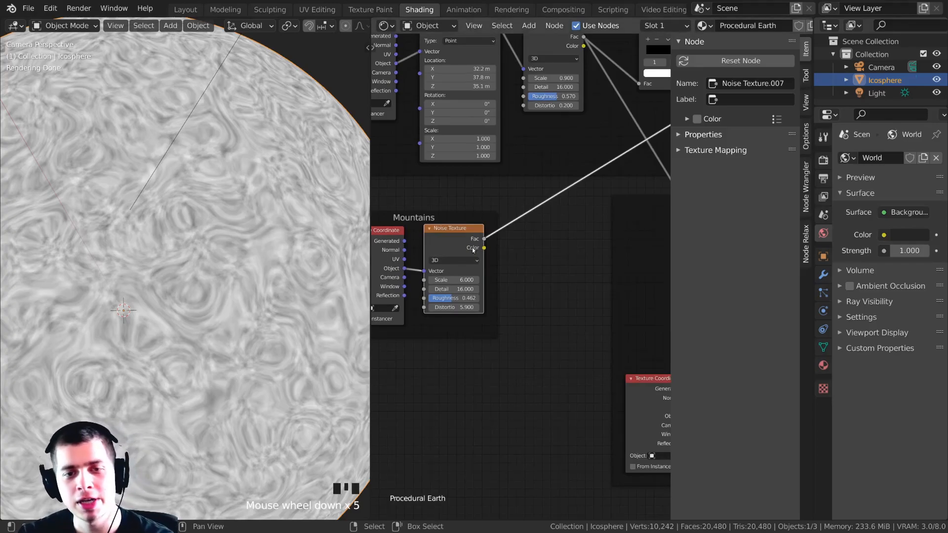
pyautogui.hotkey('shift', 'a')
pyautogui.click(460, 216)
pyautogui.write('c')
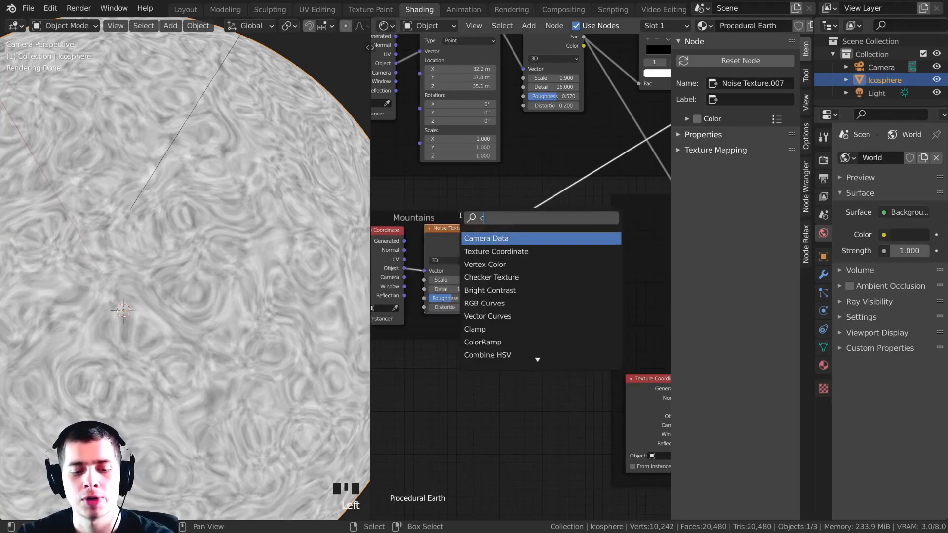
pyautogui.write('ol')
pyautogui.click(493, 252)
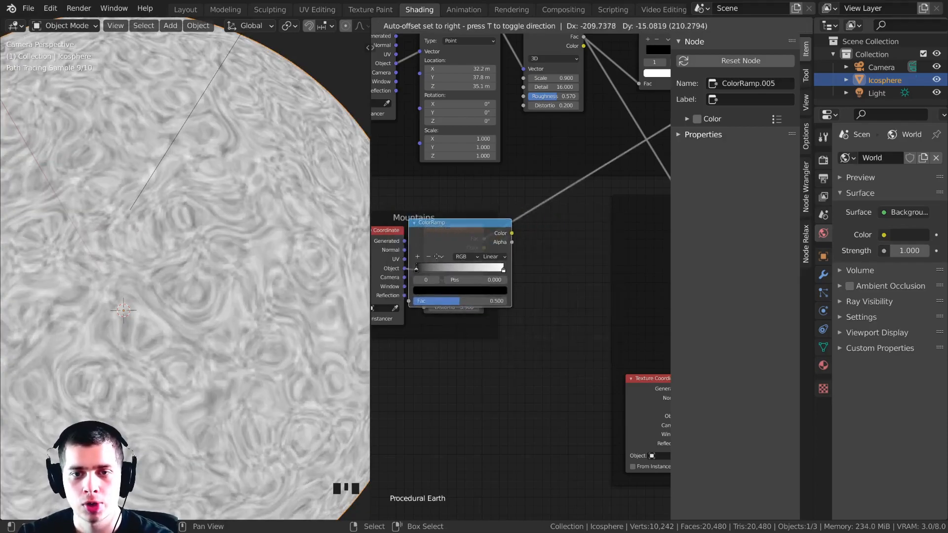
pyautogui.click(440, 245)
# Undo the misplaced insertion and place the ColorRamp after the Mountains Noise Texture, fed by its Fac output.
pyautogui.hotkey('ctrl', 'z')
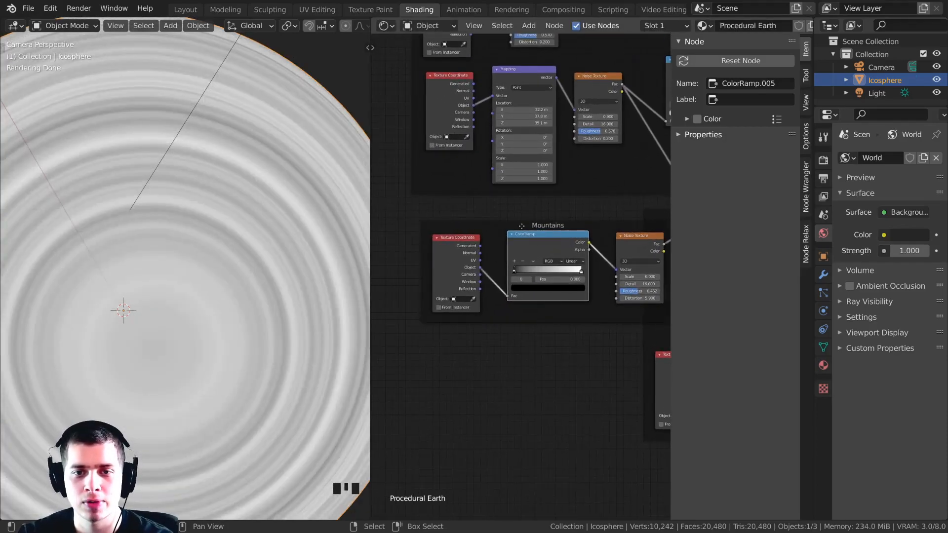
pyautogui.hotkey('ctrl', 'z')
pyautogui.hotkey('ctrl', 'z')
pyautogui.moveTo(555, 240); pyautogui.dragTo(519, 241)
pyautogui.click(545, 239)
pyautogui.scroll(1, 518, 241)
pyautogui.press('n')
pyautogui.scroll(-1, 545, 248)
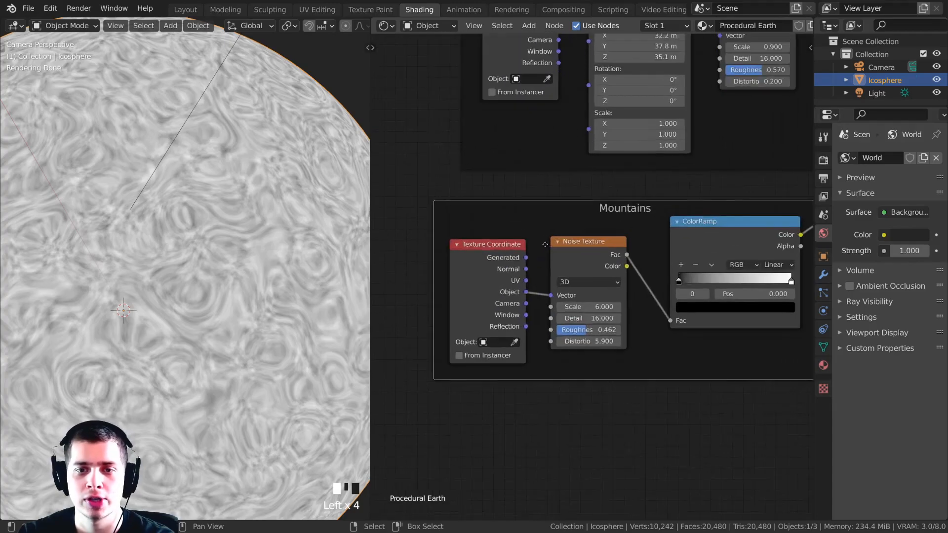
pyautogui.moveTo(546, 248); pyautogui.dragTo(534, 251, button='middle')
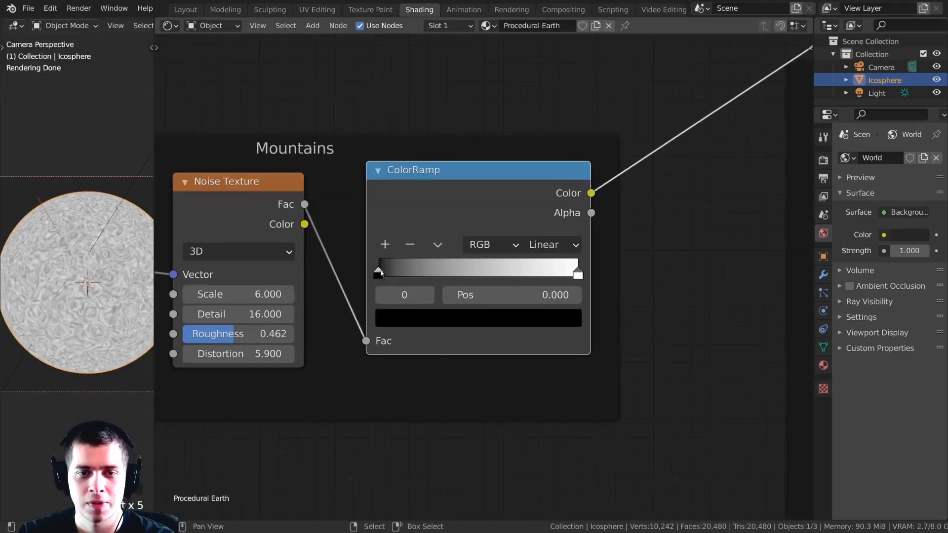
# Increase the Mountains ColorRamp's contrast by moving the black stop inward and the white stop to 0.355.
pyautogui.moveTo(385, 274); pyautogui.dragTo(420, 275)
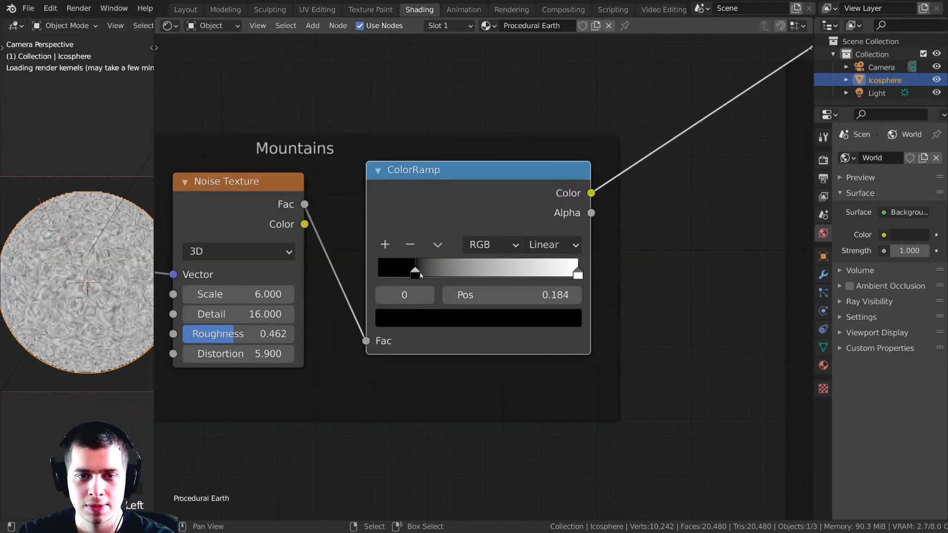
pyautogui.moveTo(576, 274); pyautogui.dragTo(425, 275)
pyautogui.scroll(1, 450, 262)
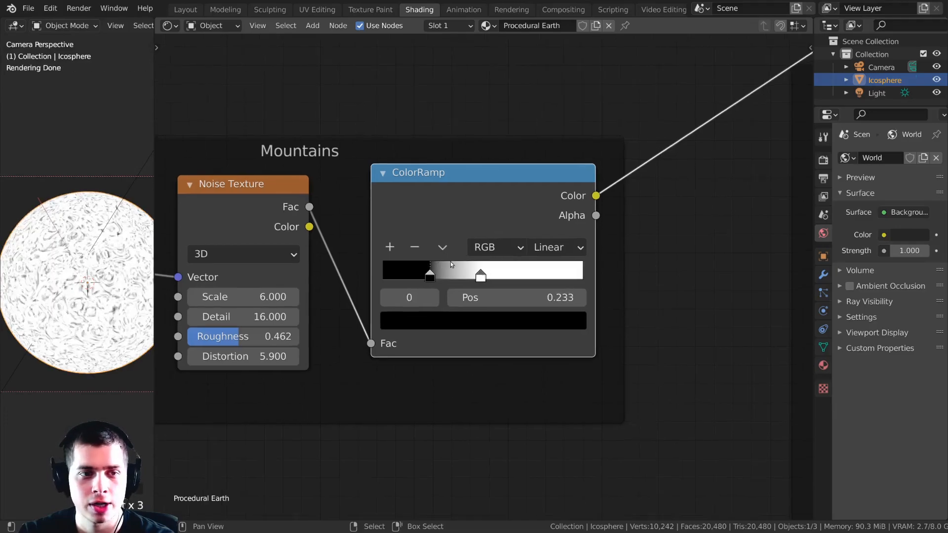
pyautogui.scroll(1, 526, 269)
pyautogui.moveTo(526, 269); pyautogui.dragTo(437, 270)
pyautogui.scroll(2, 57, 324)
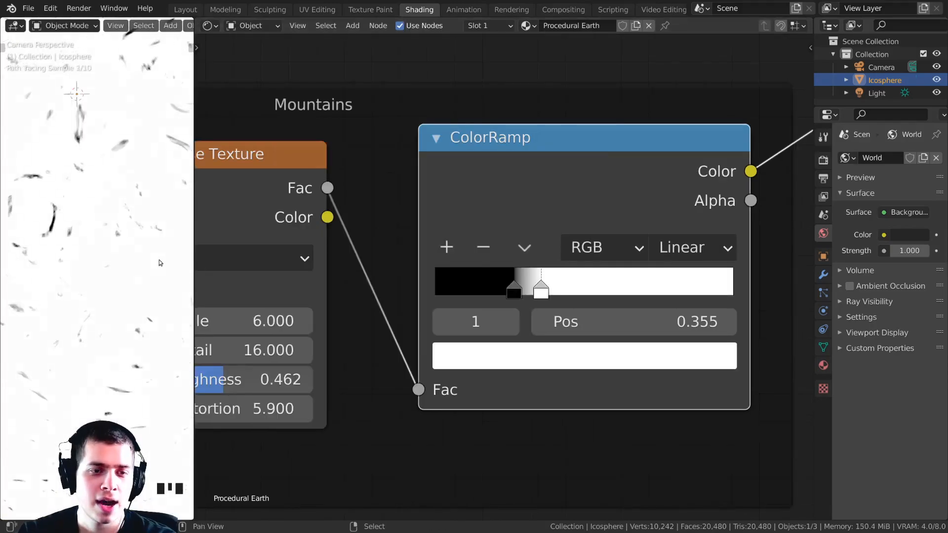
# Examine the dark streaks on the sphere and set the Mountains ColorRamp's white stop to position 0.363.
pyautogui.scroll(3, 90, 274)
pyautogui.keyDown('shift'); pyautogui.moveTo(126, 235); pyautogui.dragTo(138, 412, button='middle'); pyautogui.keyUp('shift')
pyautogui.scroll(2, 88, 249)
pyautogui.scroll(-2, 93, 271)
pyautogui.scroll(-5, 127, 229)
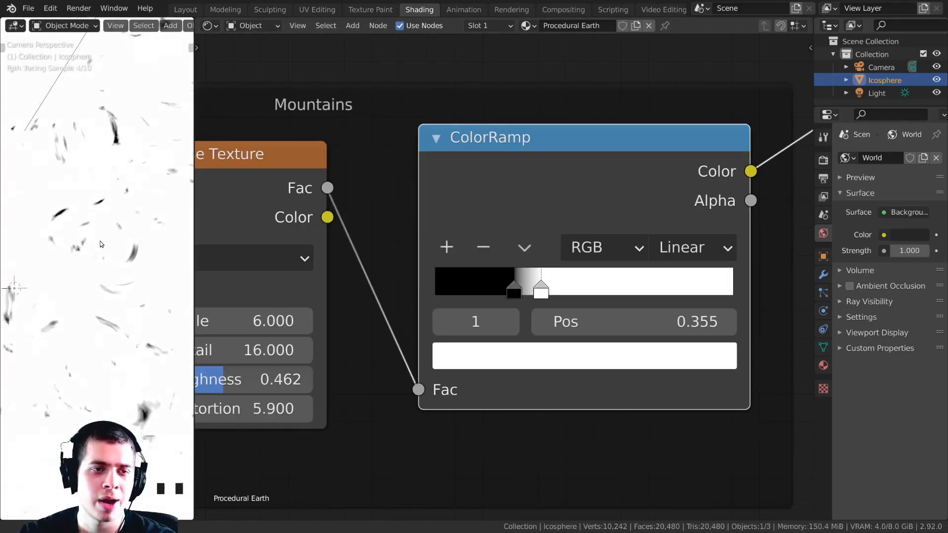
pyautogui.moveTo(547, 250); pyautogui.dragTo(547, 245)
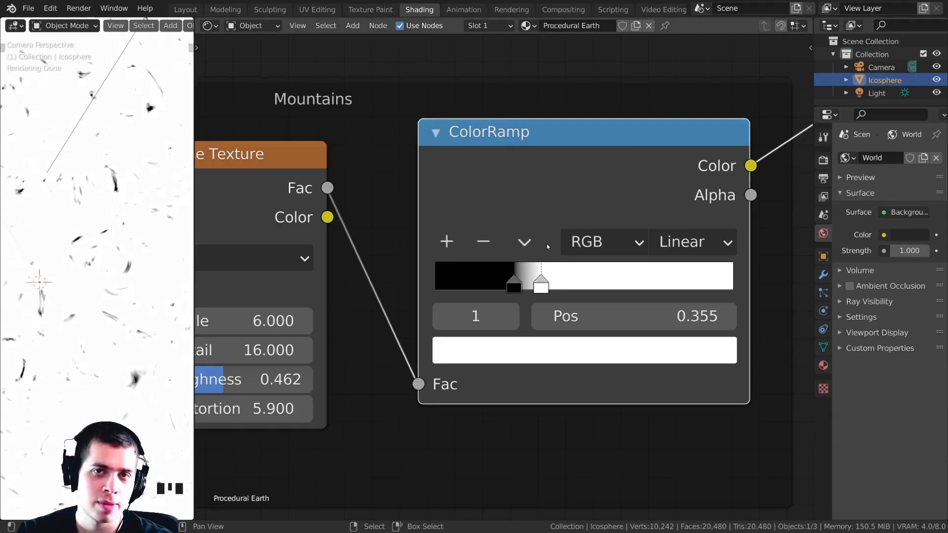
pyautogui.moveTo(540, 282); pyautogui.dragTo(541, 283)
# Duplicate the Mountains Texture Coordinate and Noise Texture nodes and place the copies directly below the originals.
pyautogui.scroll(-4, 541, 276)
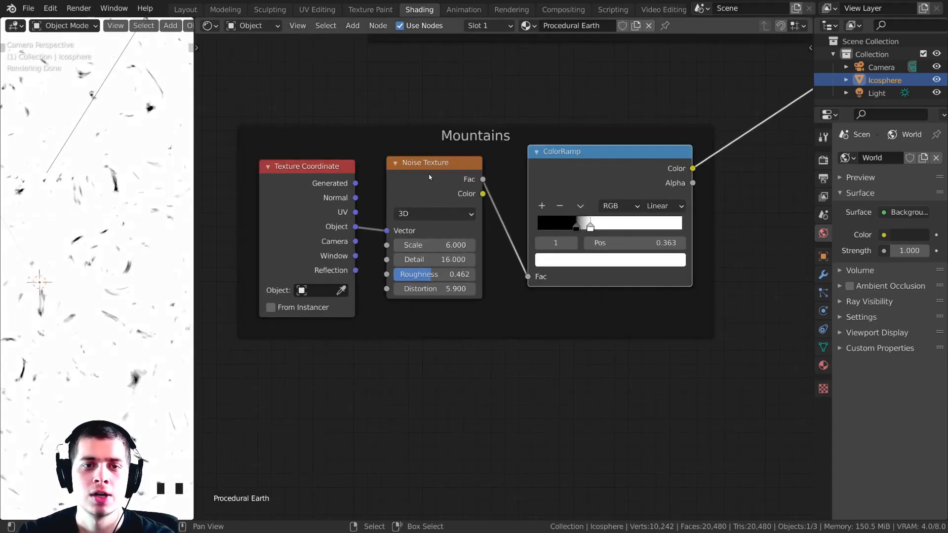
pyautogui.keyDown('shift'); pyautogui.click(306, 188); pyautogui.keyUp('shift')
pyautogui.scroll(-4, 385, 222)
pyautogui.moveTo(391, 212); pyautogui.dragTo(405, 175, button='middle')
pyautogui.scroll(2, 400, 161)
pyautogui.hotkey('shift', 'd')
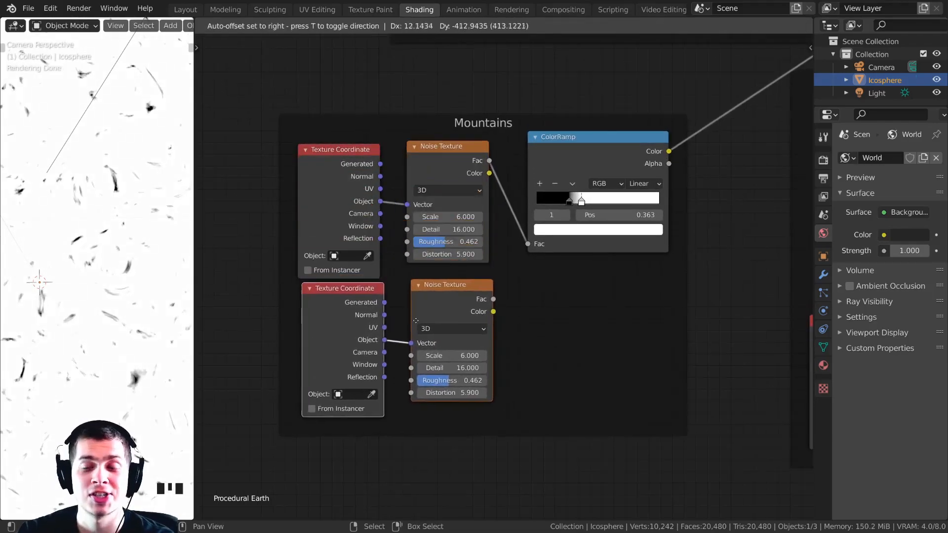
pyautogui.click(423, 342)
pyautogui.scroll(1, 422, 341)
pyautogui.moveTo(421, 336); pyautogui.dragTo(401, 254, button='middle')
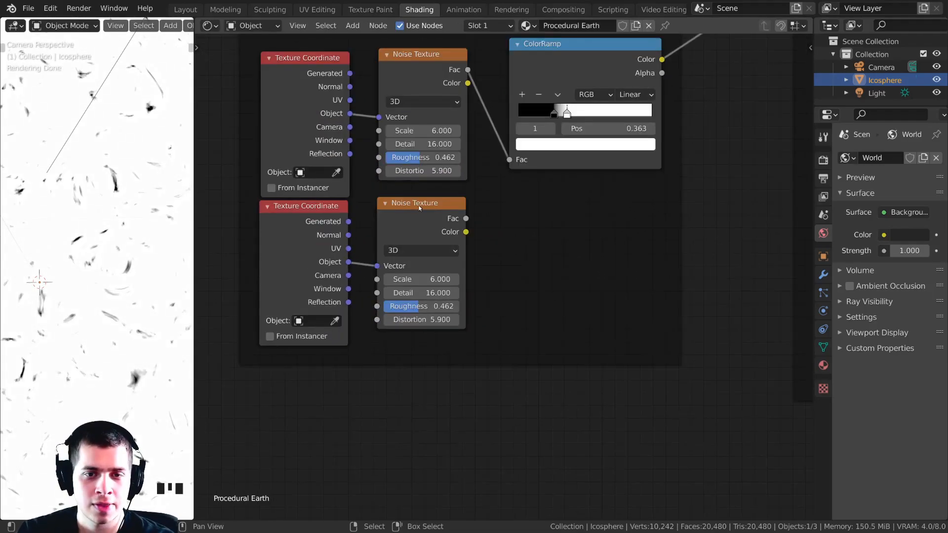
# Preview the duplicated Noise Texture on the sphere and set its Scale to 122 and Distortion to 0.1.
pyautogui.keyDown('ctrl'); pyautogui.keyDown('shift'); pyautogui.click(424, 224); pyautogui.keyUp('shift'); pyautogui.keyUp('ctrl')
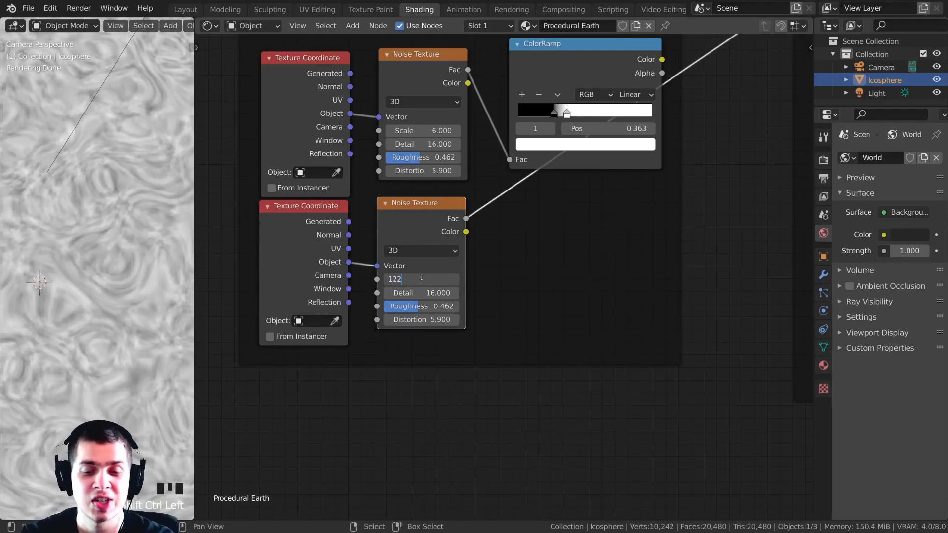
pyautogui.press('Return')
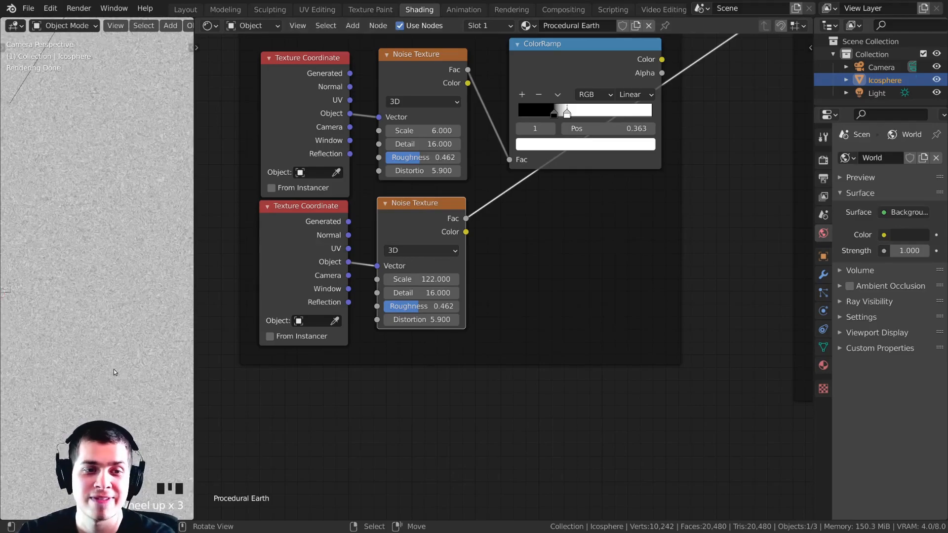
pyautogui.scroll(-1, 444, 336)
pyautogui.click(459, 323)
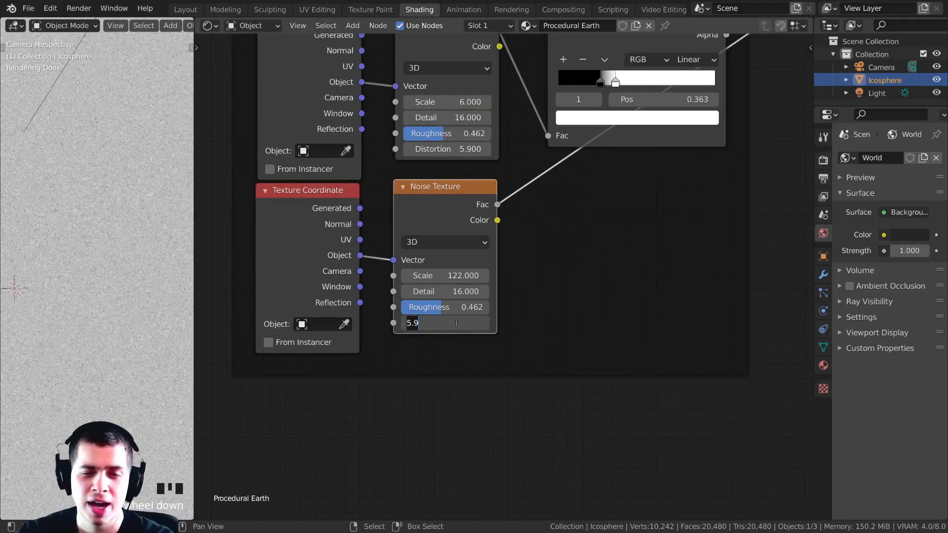
pyautogui.press('Return')
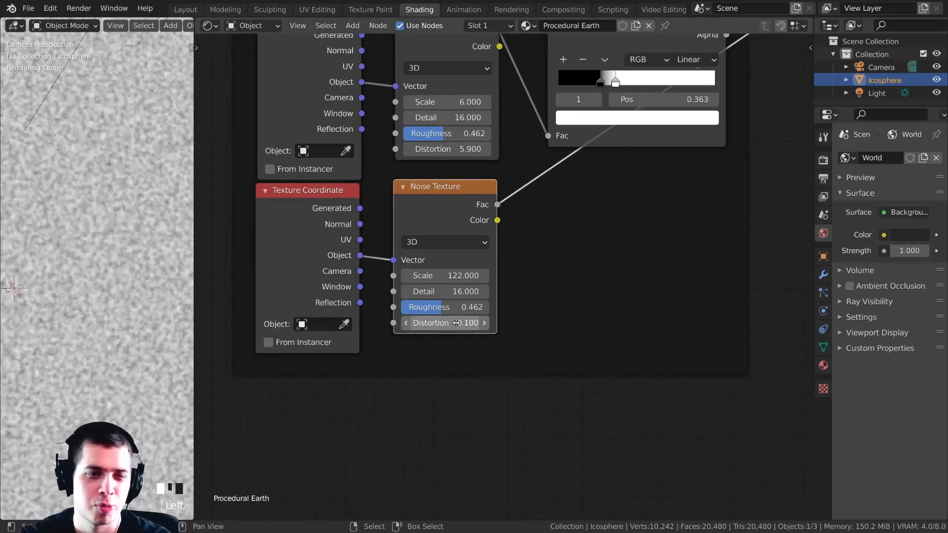
# Set the duplicated Noise Texture's Roughness to 0.6 and adjust the node's position.
pyautogui.moveTo(456, 250); pyautogui.dragTo(440, 280, button='middle')
pyautogui.moveTo(426, 259); pyautogui.dragTo(417, 264)
pyautogui.moveTo(436, 350); pyautogui.dragTo(442, 350)
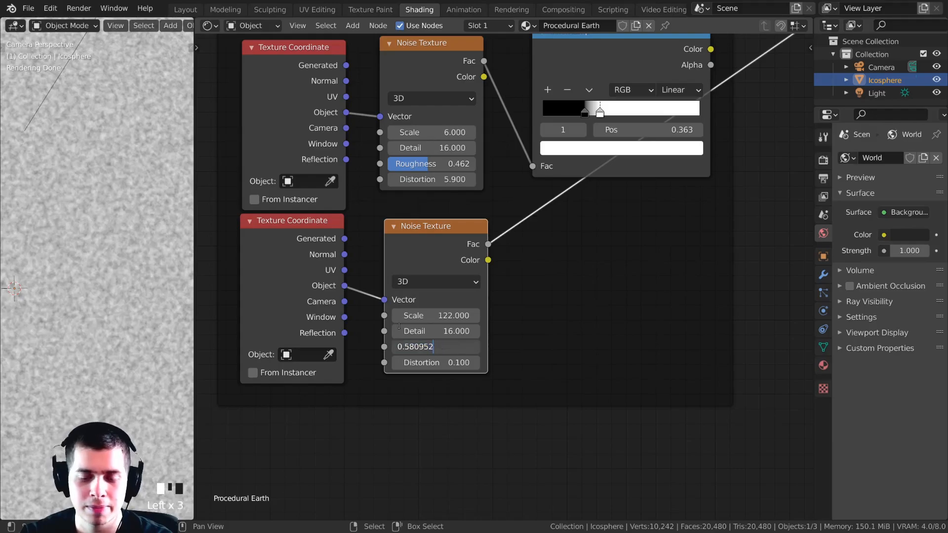
pyautogui.press('Return')
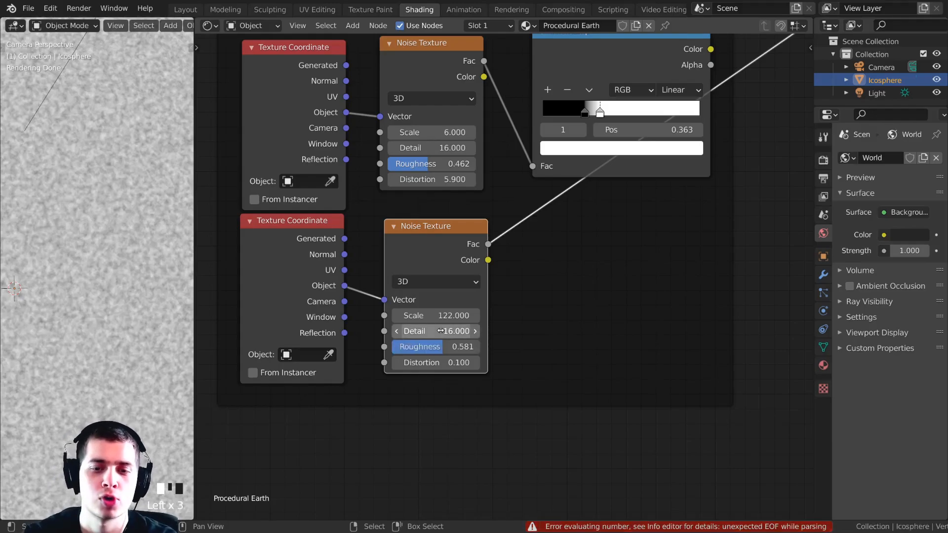
pyautogui.click(412, 343)
pyautogui.write('.6')
pyautogui.press('Return')
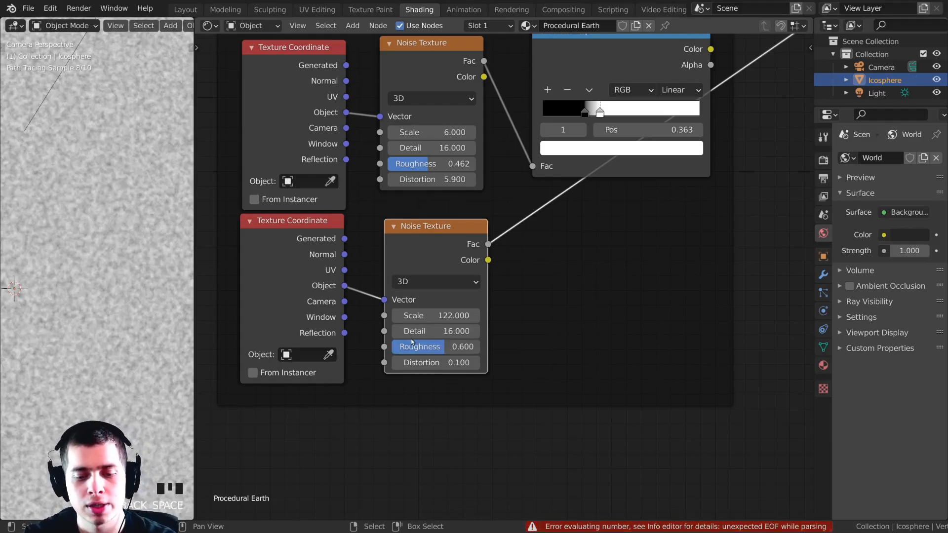
# Add a second ColorRamp after the lower Mountains Noise Texture, driven by its Fac output.
pyautogui.scroll(-6, 425, 344)
pyautogui.moveTo(426, 344); pyautogui.dragTo(370, 363, button='middle')
pyautogui.scroll(3, 396, 278)
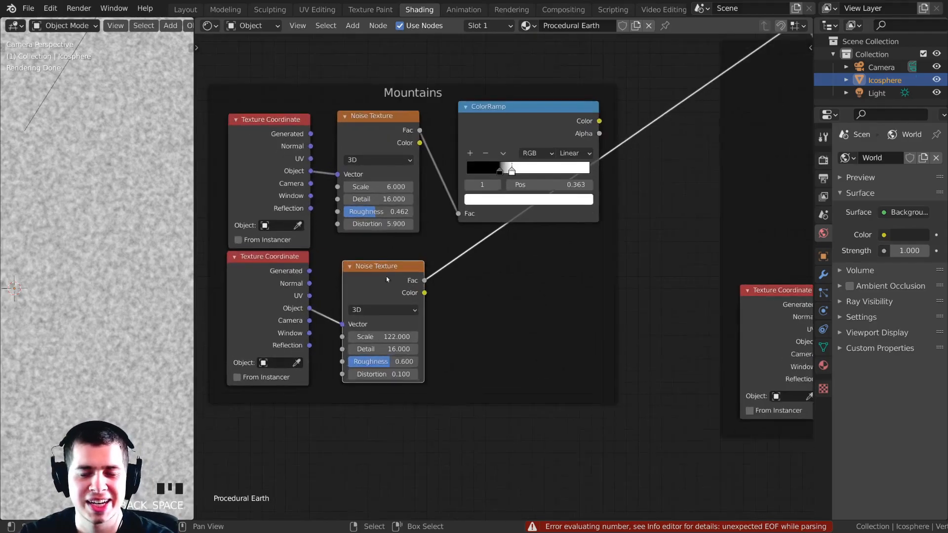
pyautogui.hotkey('shift', 'a')
pyautogui.click(447, 239)
pyautogui.write('col')
pyautogui.press('Return')
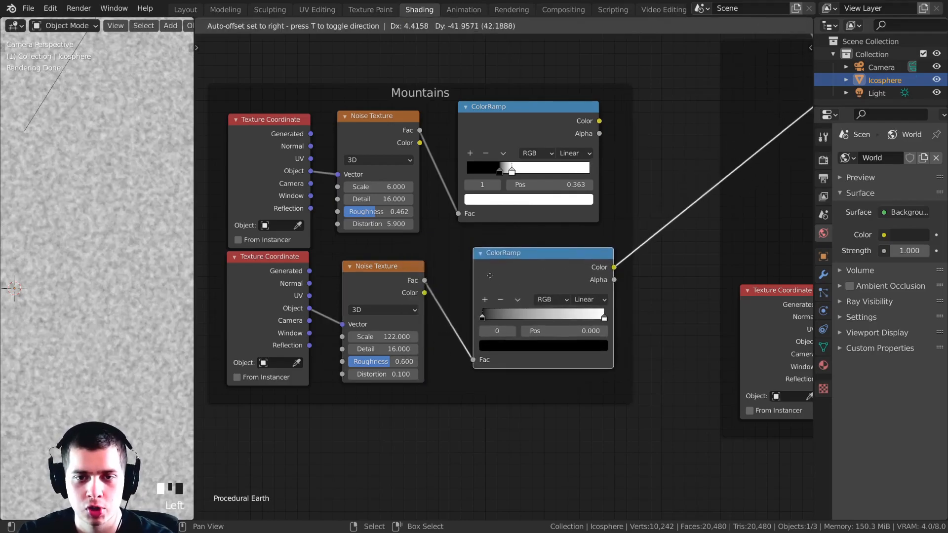
pyautogui.click(490, 277)
# Move the lower ColorRamp's black stop to 0.329 and check the speckled pattern on the sphere.
pyautogui.moveTo(483, 317)
pyautogui.mouseDown()
pyautogui.moveTo(548, 319)
pyautogui.moveTo(493, 323)
pyautogui.mouseUp()
pyautogui.scroll(2, 632, 294)
pyautogui.keyDown('shift'); pyautogui.moveTo(85, 274); pyautogui.dragTo(110, 255, button='middle'); pyautogui.keyUp('shift')
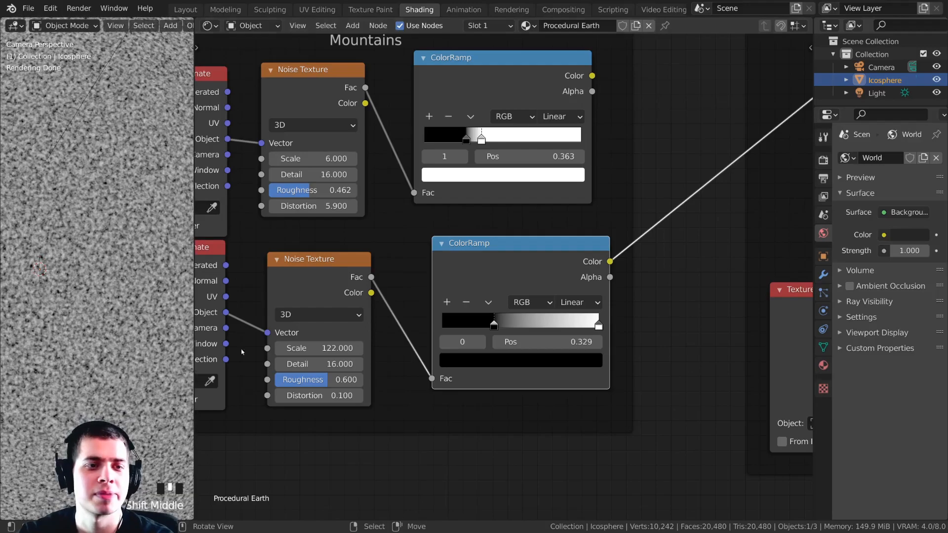
# Reposition the whole Mountains frame below the land nodes, clear of the Ocean Material frame.
pyautogui.scroll(-10, 523, 322)
pyautogui.moveTo(522, 279); pyautogui.dragTo(469, 259)
pyautogui.moveTo(466, 223); pyautogui.dragTo(424, 251, button='middle')
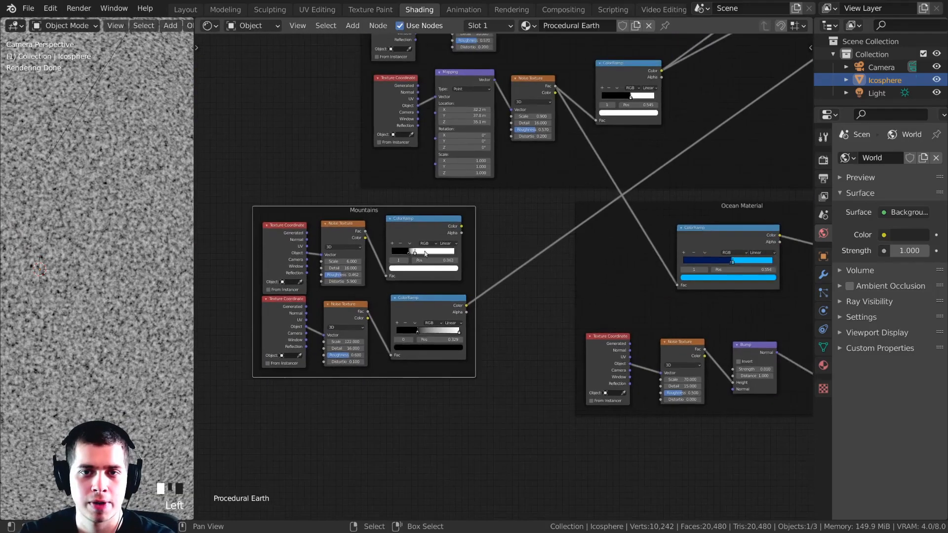
pyautogui.scroll(-1, 584, 278)
pyautogui.moveTo(584, 278); pyautogui.dragTo(511, 281, button='middle')
pyautogui.moveTo(532, 281); pyautogui.dragTo(542, 275)
pyautogui.moveTo(491, 291); pyautogui.dragTo(572, 305, button='middle')
pyautogui.moveTo(387, 246); pyautogui.dragTo(394, 244)
pyautogui.moveTo(410, 252); pyautogui.dragTo(410, 278, button='middle')
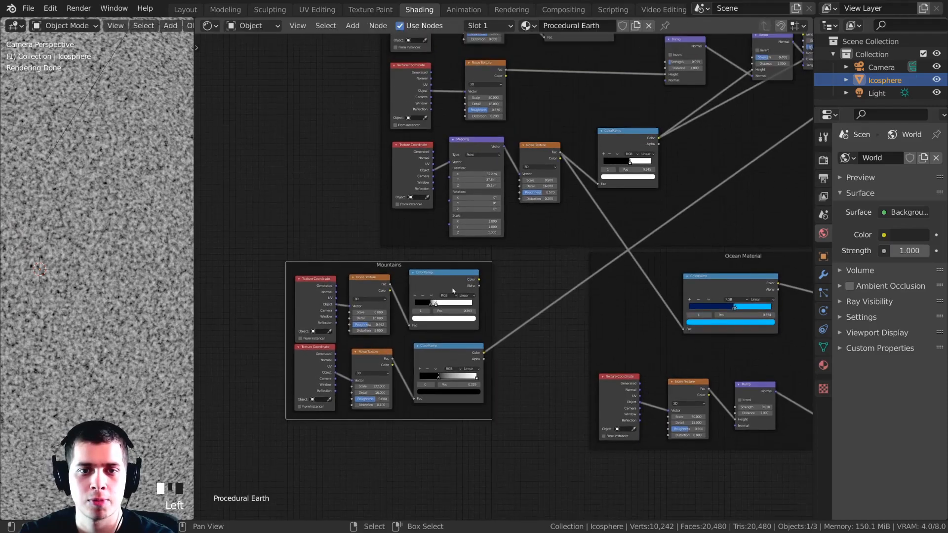
# Preview the upper and the lower Mountains ColorRamp on the sphere in turn to compare their patterns.
pyautogui.scroll(1, 461, 296)
pyautogui.scroll(4, 461, 296)
pyautogui.moveTo(461, 295); pyautogui.dragTo(403, 310, button='middle')
pyautogui.scroll(1, 417, 253)
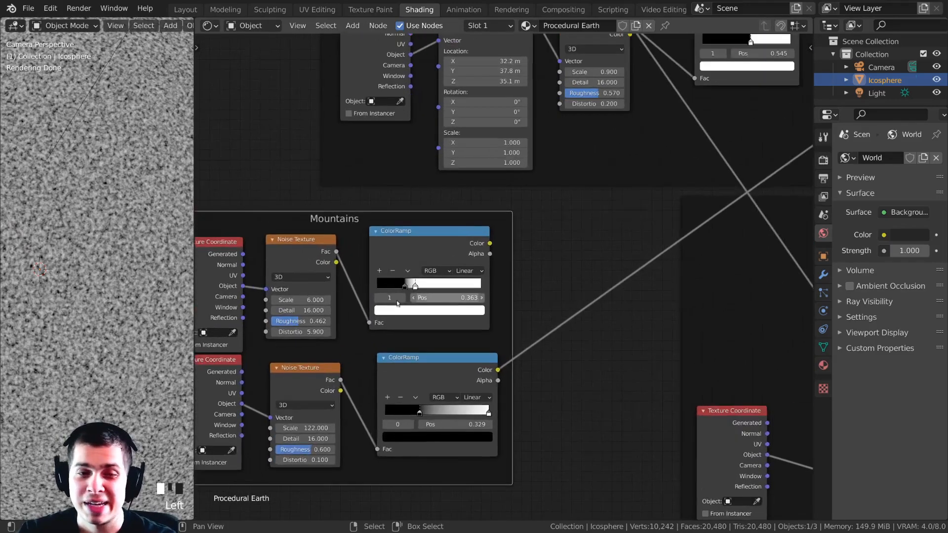
pyautogui.keyDown('ctrl'); pyautogui.keyDown('shift'); pyautogui.click(451, 230); pyautogui.keyUp('shift'); pyautogui.keyUp('ctrl')
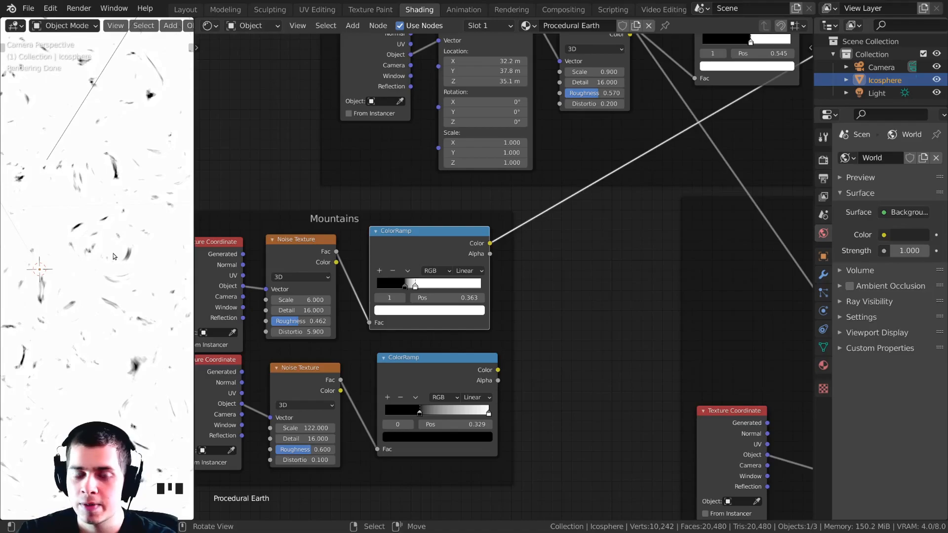
pyautogui.keyDown('ctrl'); pyautogui.keyDown('shift'); pyautogui.click(439, 374); pyautogui.keyUp('shift'); pyautogui.keyUp('ctrl')
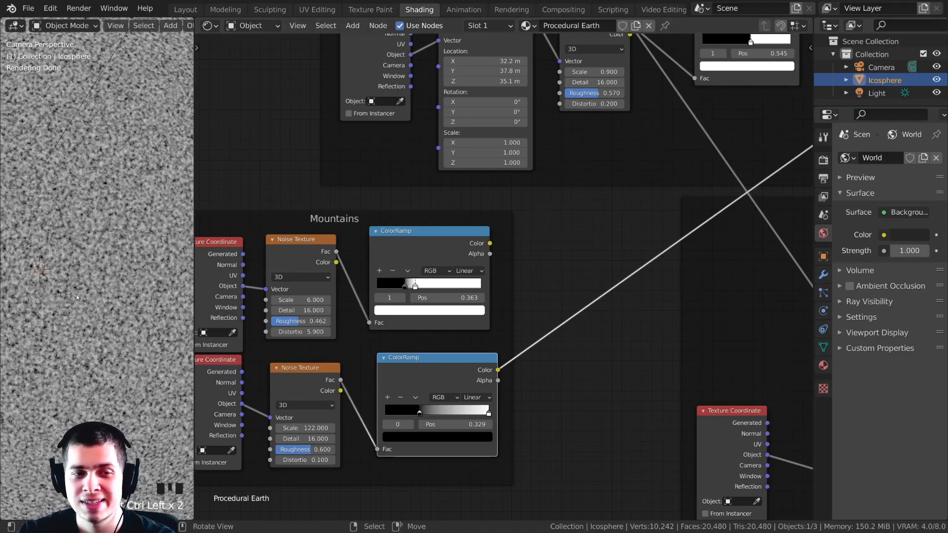
# Add a MixRGB node after the two Mountains ColorRamps, with the lower ramp's Color feeding Color1.
pyautogui.moveTo(435, 324); pyautogui.dragTo(441, 324)
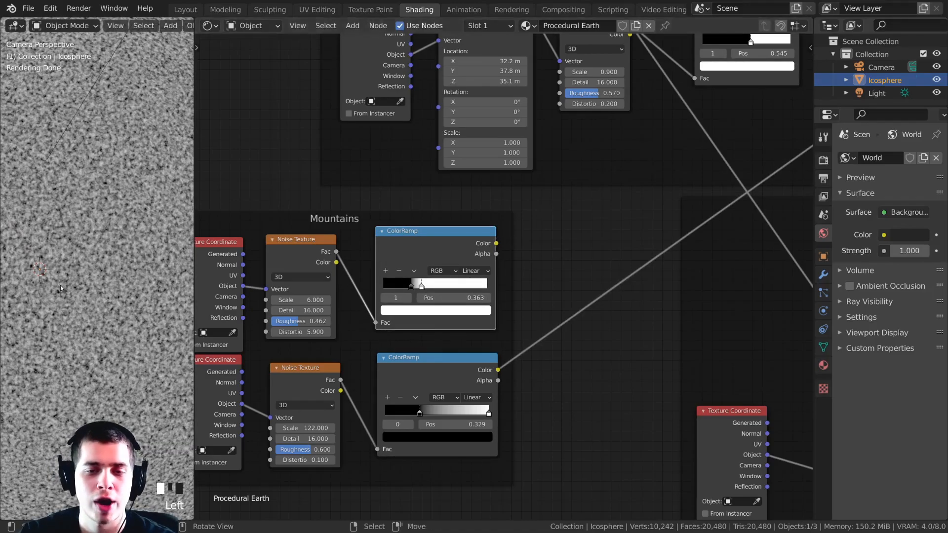
pyautogui.hotkey('shift', 'a')
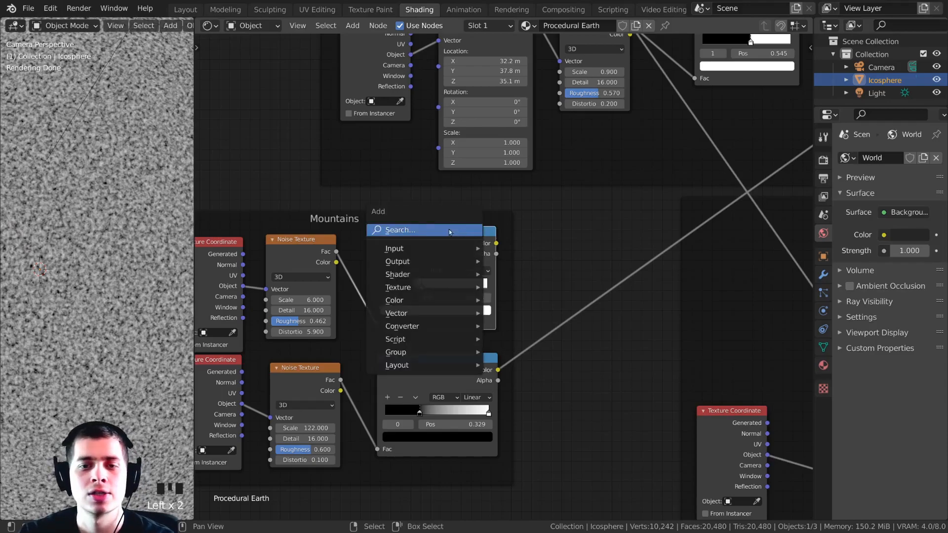
pyautogui.click(459, 240)
pyautogui.write('mi')
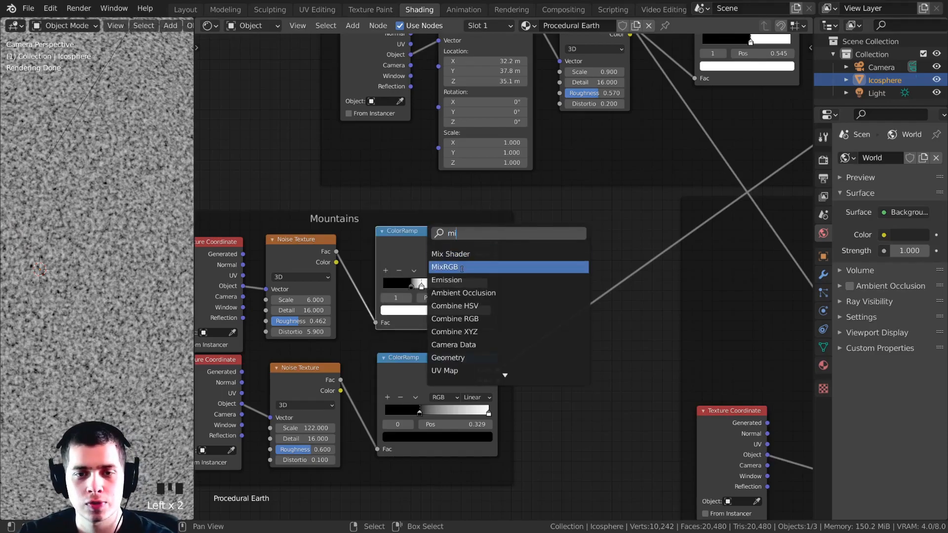
pyautogui.click(457, 267)
pyautogui.click(462, 233)
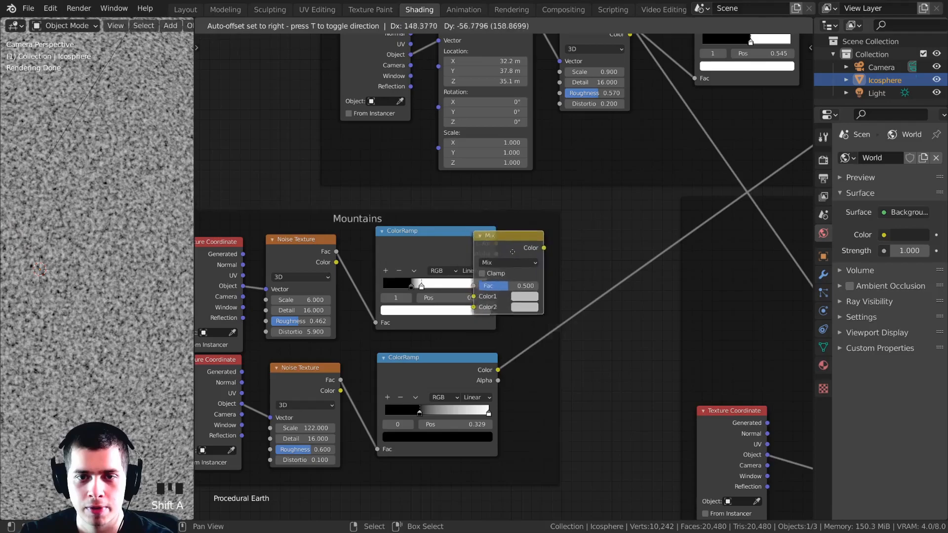
pyautogui.click(587, 291)
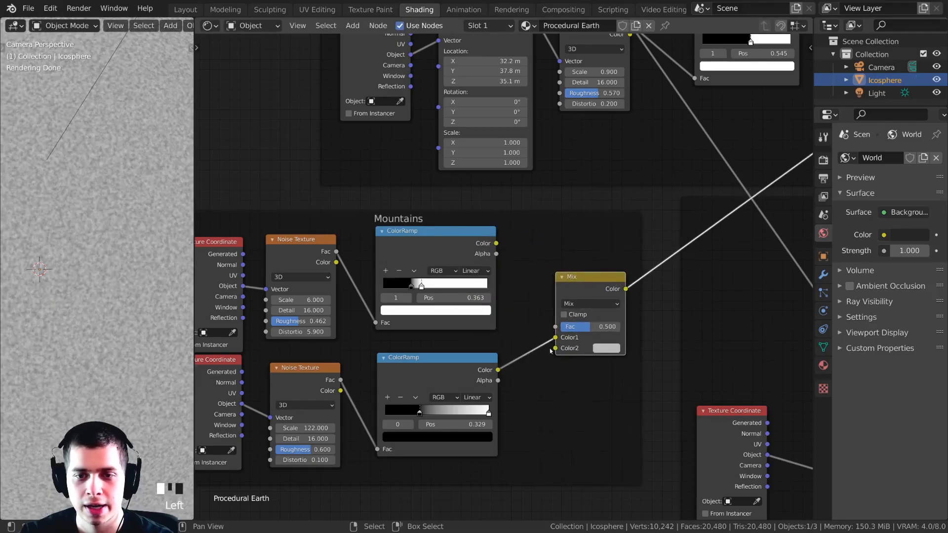
# Connect the upper Mountains ColorRamp's Color to the Mix node's Color2 and shift the Mix node slightly upward.
pyautogui.moveTo(494, 244); pyautogui.dragTo(504, 223)
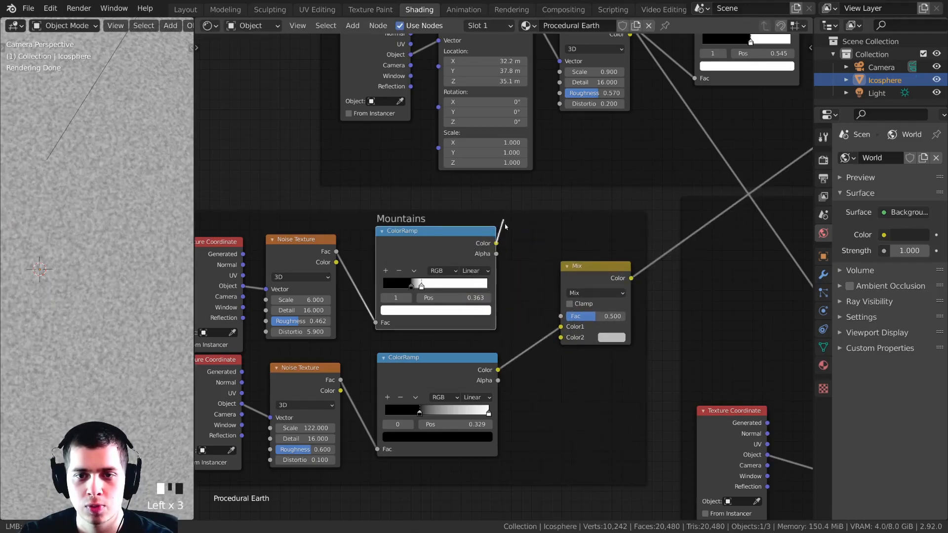
pyautogui.moveTo(557, 339); pyautogui.dragTo(561, 337)
pyautogui.moveTo(575, 258); pyautogui.dragTo(570, 249)
pyautogui.moveTo(573, 257); pyautogui.dragTo(570, 252)
pyautogui.scroll(6, 588, 350)
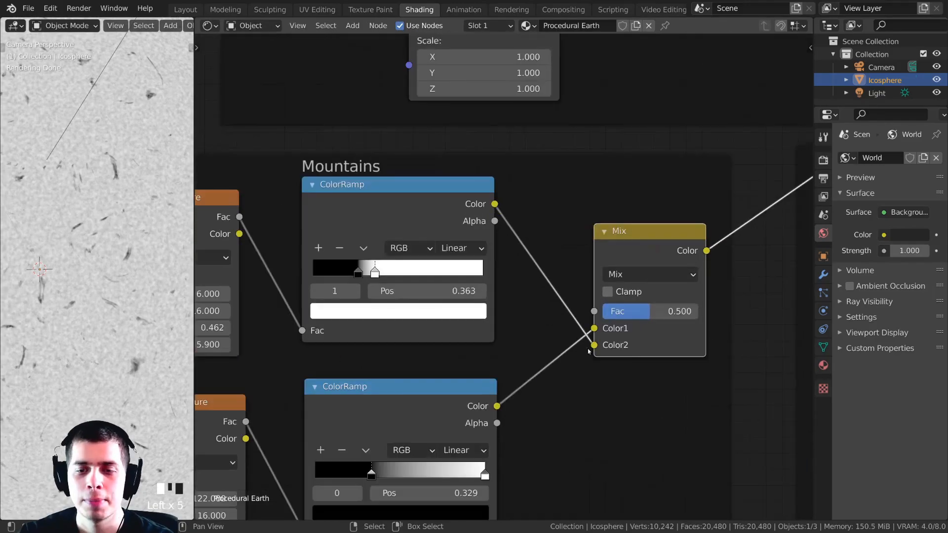
# Preview the upper Mountains ColorRamp on the sphere and move its link from the Mix node's Color2 to Fac.
pyautogui.keyDown('ctrl'); pyautogui.keyDown('shift'); pyautogui.click(397, 211); pyautogui.keyUp('shift'); pyautogui.keyUp('ctrl')
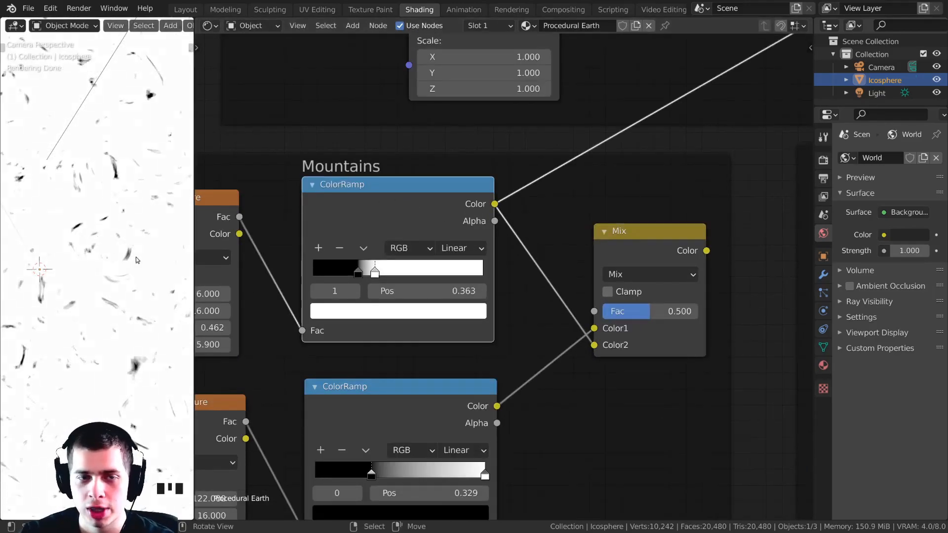
pyautogui.moveTo(593, 347); pyautogui.dragTo(594, 348)
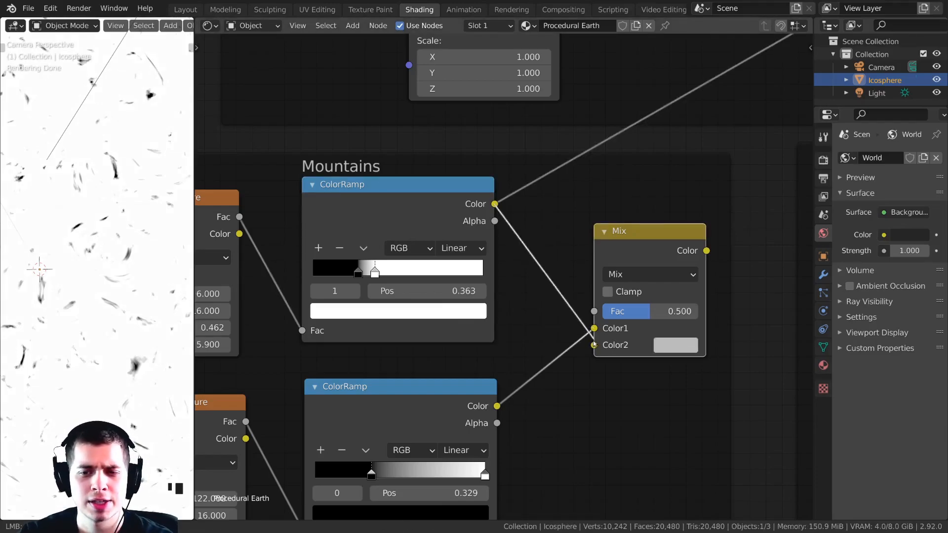
pyautogui.moveTo(595, 311); pyautogui.dragTo(595, 312)
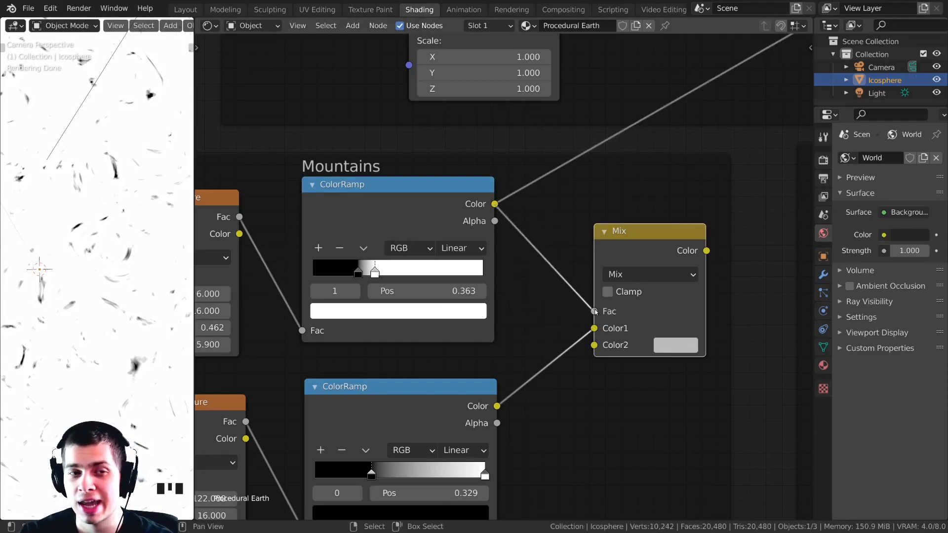
pyautogui.keyDown('ctrl'); pyautogui.hscroll(5, 590, 316); pyautogui.keyUp('ctrl')
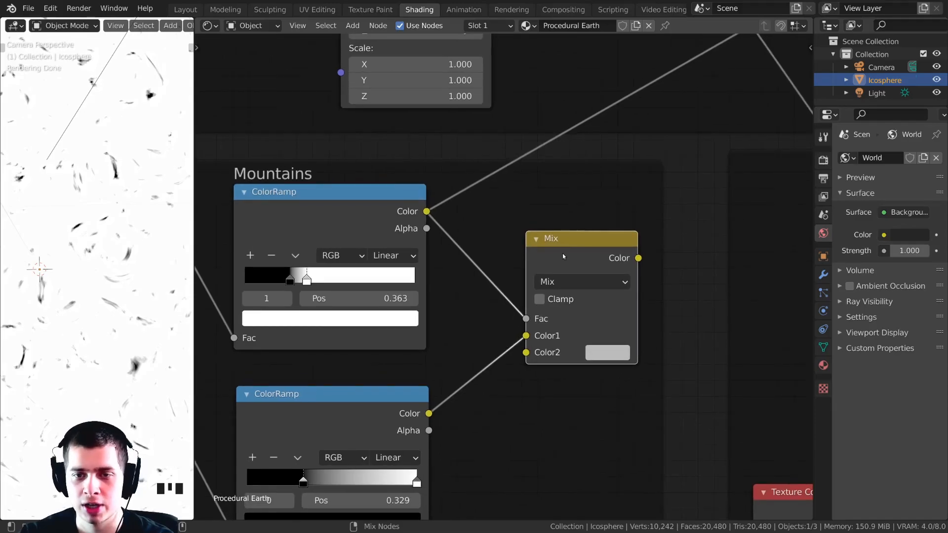
# Preview the Mountains Mix node on the sphere and set its Color2 to black (hex 000000).
pyautogui.keyDown('ctrl'); pyautogui.keyDown('shift'); pyautogui.click(561, 255); pyautogui.keyUp('shift'); pyautogui.keyUp('ctrl')
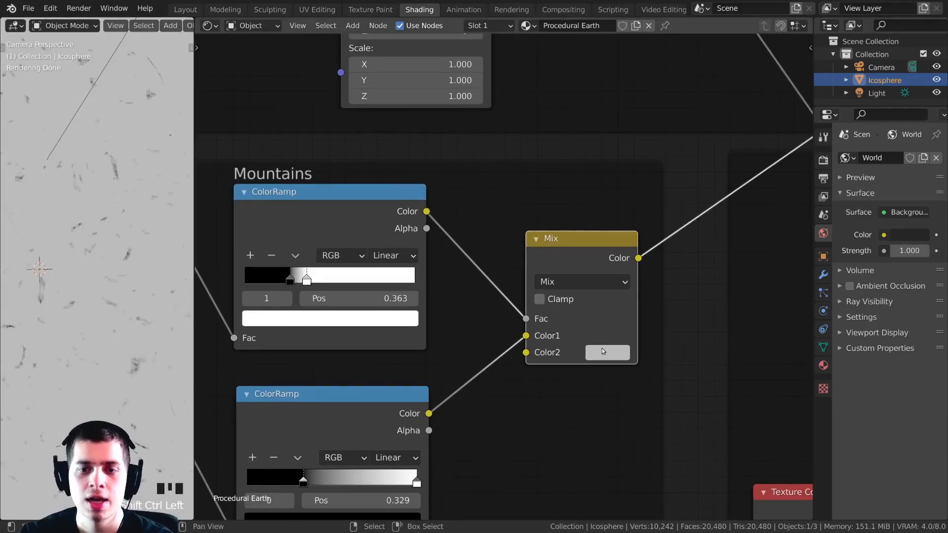
pyautogui.click(602, 351)
pyautogui.moveTo(726, 172); pyautogui.dragTo(723, 239)
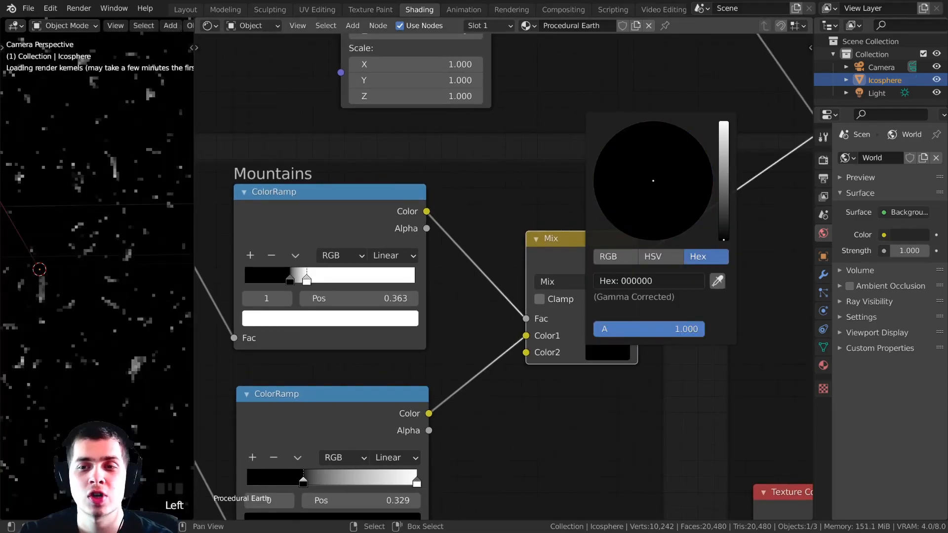
# Preview the lower Mountains ColorRamp and the Mix node in turn, examining the masked speckle pattern up close on the sphere.
pyautogui.scroll(2, 360, 381)
pyautogui.keyDown('ctrl'); pyautogui.click(376, 379); pyautogui.keyUp('ctrl')
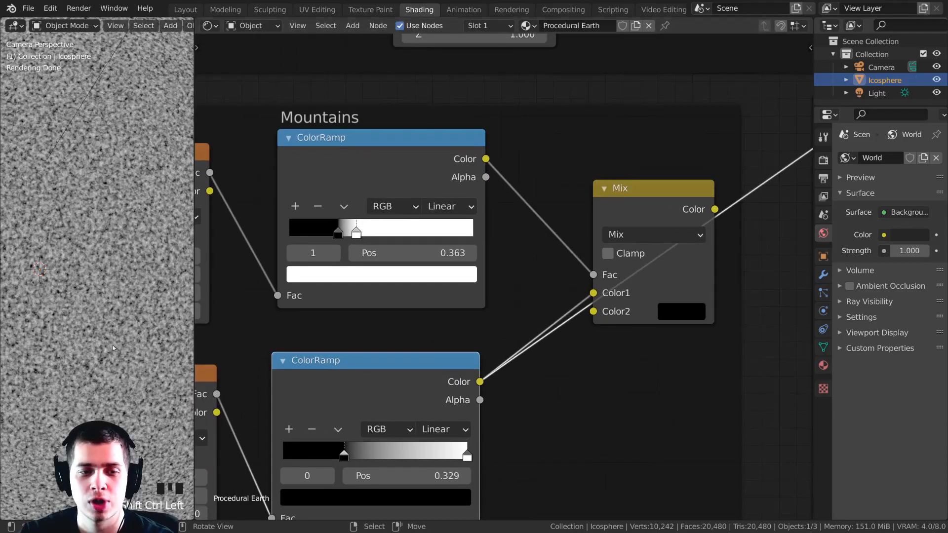
pyautogui.keyDown('ctrl'); pyautogui.click(654, 189); pyautogui.keyUp('ctrl')
pyautogui.keyDown('shift'); pyautogui.moveTo(148, 365); pyautogui.dragTo(1, 178, button='middle'); pyautogui.keyUp('shift')
pyautogui.moveTo(117, 289); pyautogui.dragTo(109, 282, button='middle')
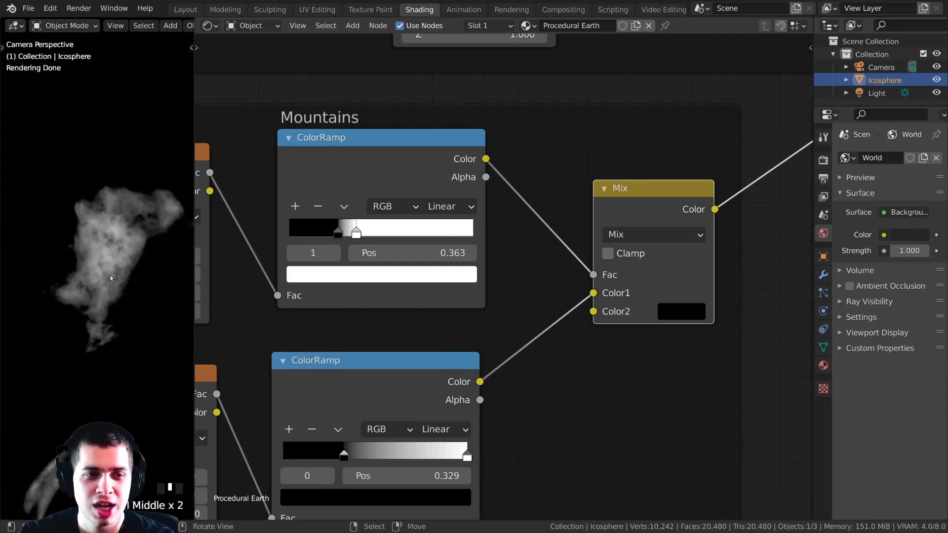
pyautogui.moveTo(133, 249); pyautogui.dragTo(123, 234, button='middle')
pyautogui.scroll(2, 112, 219)
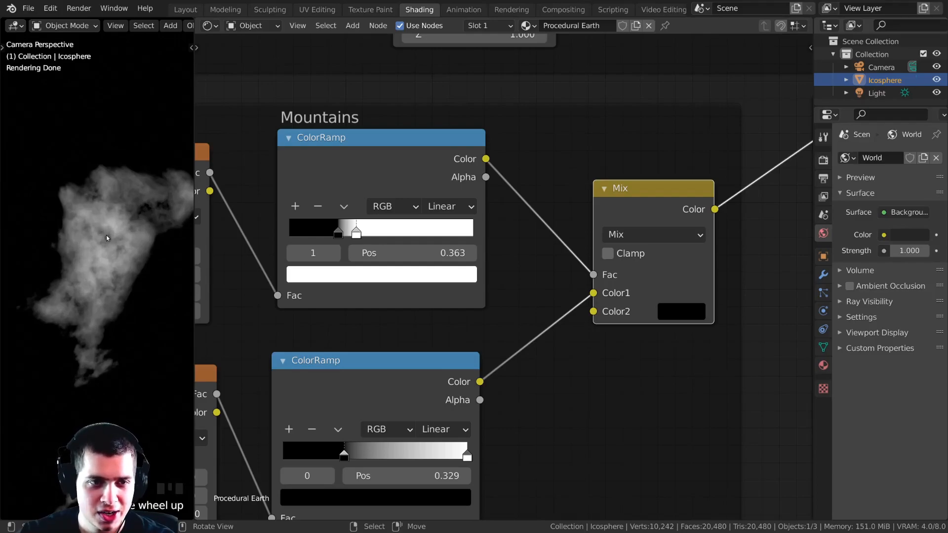
pyautogui.scroll(-5, 68, 193)
pyautogui.keyDown('shift'); pyautogui.moveTo(67, 194); pyautogui.dragTo(94, 255, button='middle'); pyautogui.keyUp('shift')
pyautogui.scroll(-3, 94, 256)
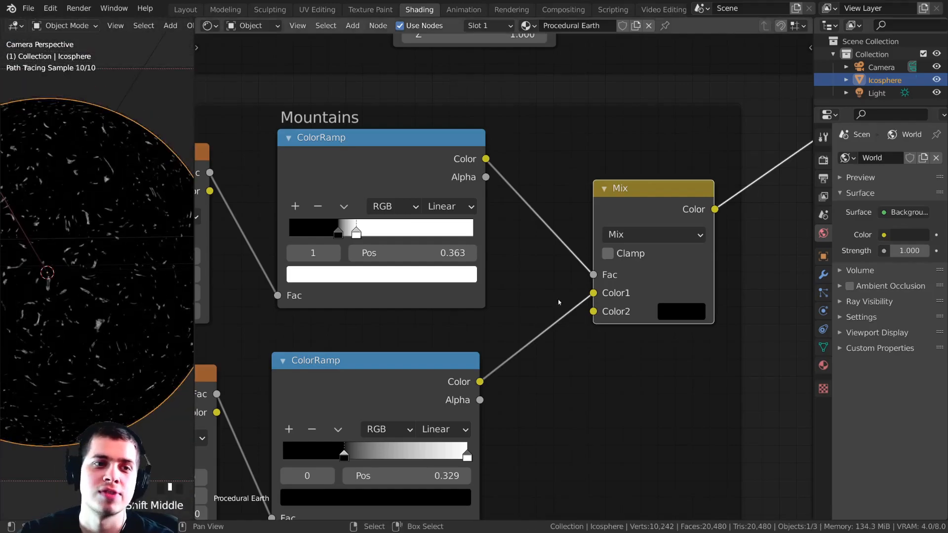
# Look over the whole node tree and examine the mountain streaks on the sphere.
pyautogui.keyDown('shift'); pyautogui.moveTo(327, 226); pyautogui.dragTo(324, 249, button='middle'); pyautogui.keyUp('shift')
pyautogui.scroll(-5, 523, 265)
pyautogui.moveTo(570, 238); pyautogui.dragTo(538, 273, button='middle')
pyautogui.scroll(-2, 565, 220)
pyautogui.scroll(1, 567, 227)
pyautogui.moveTo(565, 220); pyautogui.dragTo(546, 211, button='middle')
pyautogui.scroll(1, 560, 215)
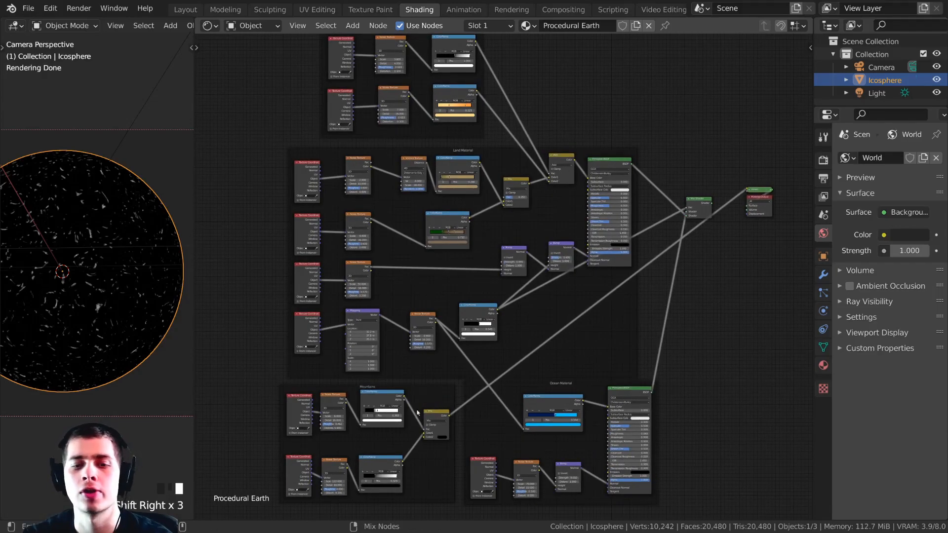
pyautogui.scroll(4, 186, 318)
pyautogui.keyDown('shift'); pyautogui.moveTo(186, 318); pyautogui.dragTo(95, 192, button='middle'); pyautogui.keyUp('shift')
pyautogui.scroll(5, 95, 192)
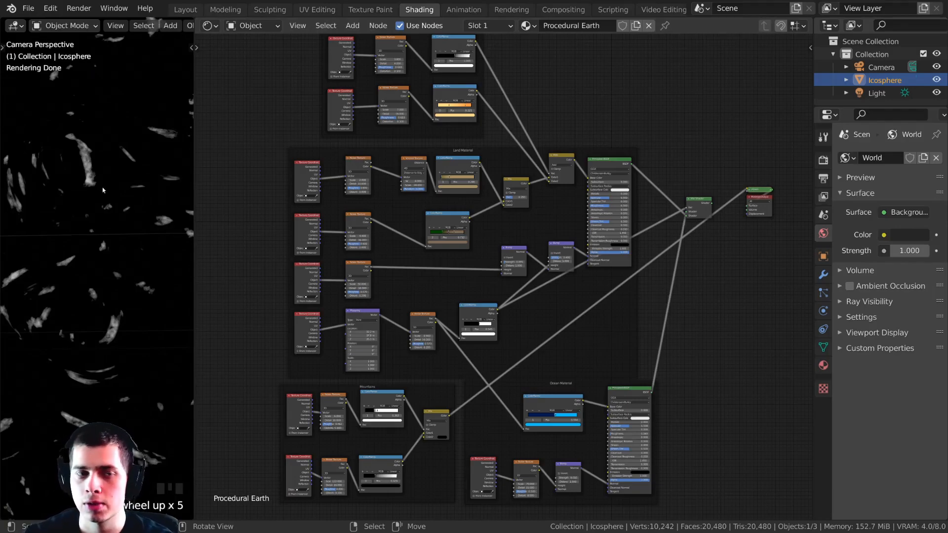
# Preview the Land Material's Principled BSDF, the Ocean Material's, and the land one again to compare them on the sphere.
pyautogui.moveTo(454, 180); pyautogui.dragTo(445, 186, button='middle')
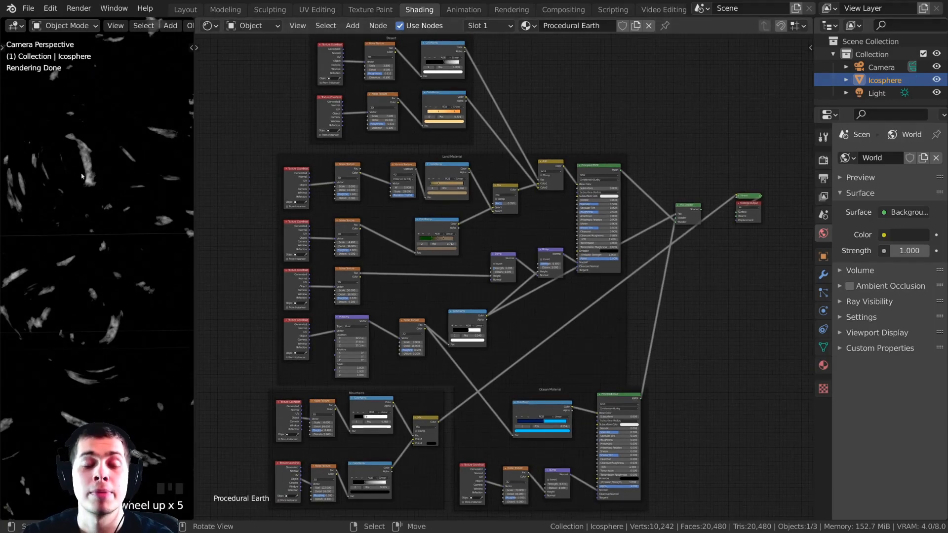
pyautogui.scroll(3, 649, 261)
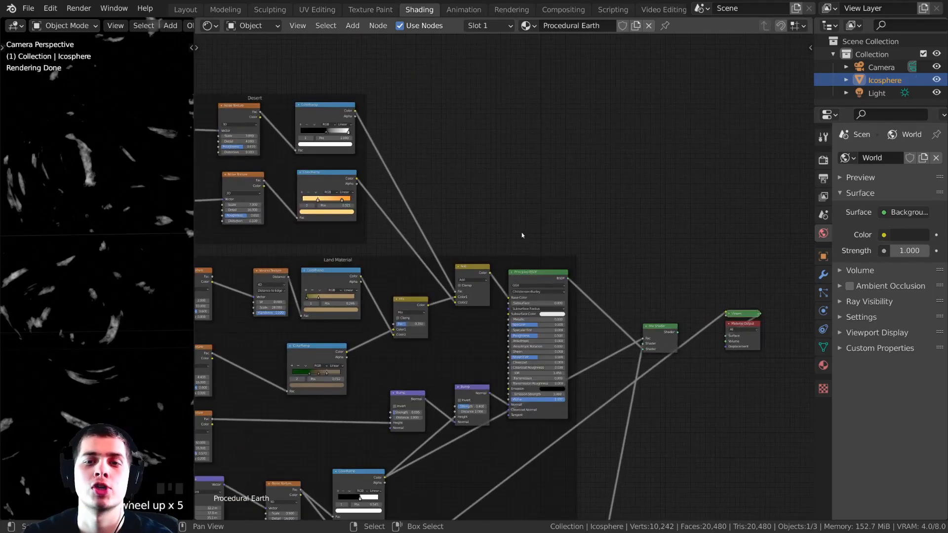
pyautogui.keyDown('ctrl'); pyautogui.keyDown('shift'); pyautogui.click(564, 276); pyautogui.keyUp('shift'); pyautogui.keyUp('ctrl')
pyautogui.scroll(-8, 82, 224)
pyautogui.scroll(3, 88, 231)
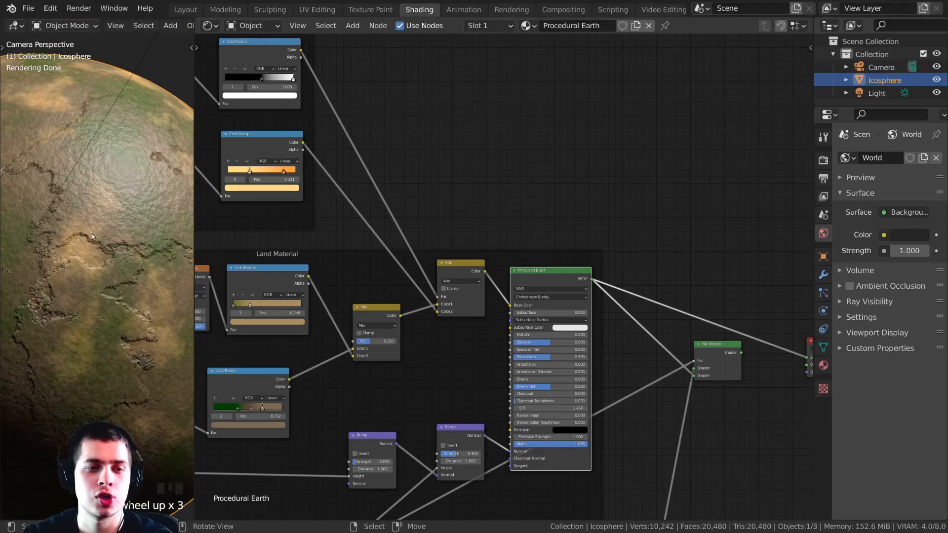
pyautogui.scroll(-4, 501, 170)
pyautogui.moveTo(502, 171); pyautogui.dragTo(503, 141, button='middle')
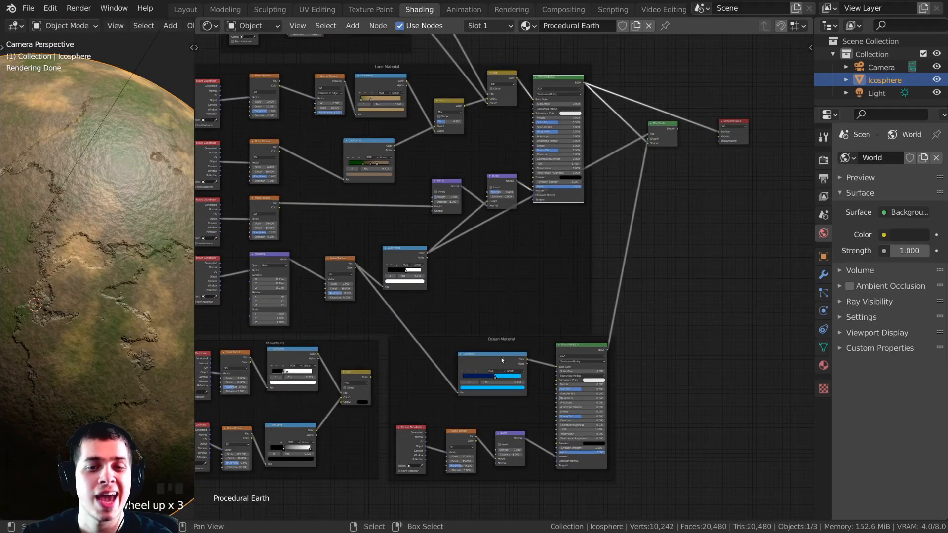
pyautogui.keyDown('ctrl'); pyautogui.keyDown('shift'); pyautogui.click(577, 350); pyautogui.keyUp('shift'); pyautogui.keyUp('ctrl')
pyautogui.moveTo(486, 224); pyautogui.dragTo(441, 295, button='middle')
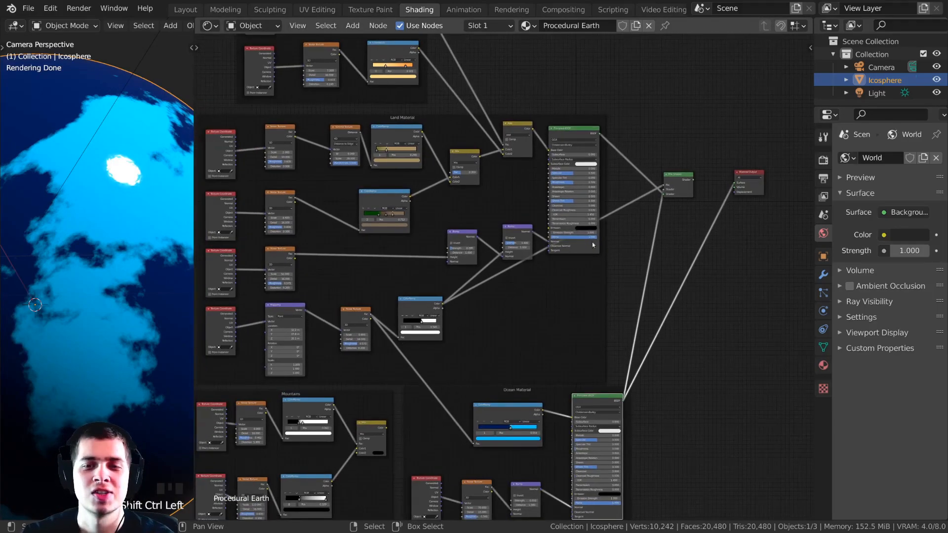
pyautogui.keyDown('ctrl'); pyautogui.keyDown('shift'); pyautogui.click(573, 131); pyautogui.keyUp('shift'); pyautogui.keyUp('ctrl')
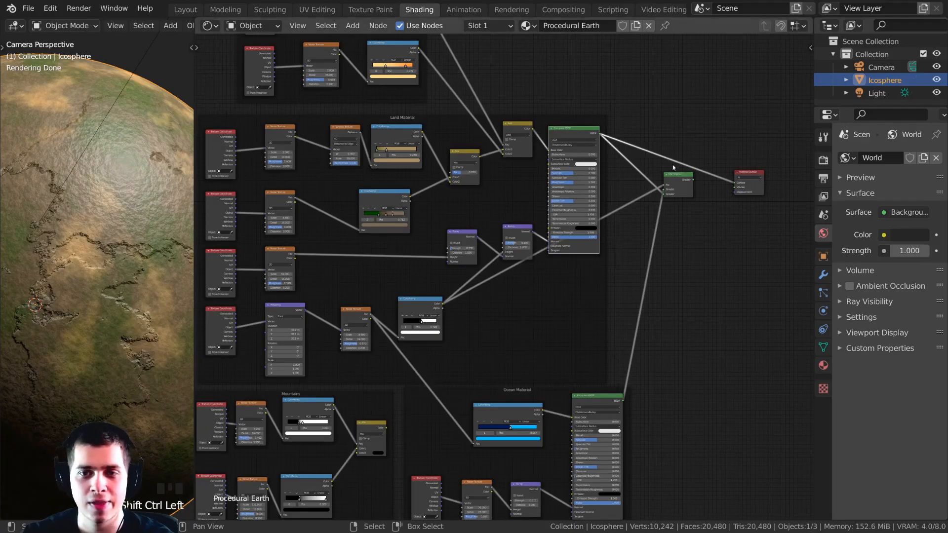
# Insert a MixRGB node between the Land Material's Add node and the Principled BSDF's Base Color, linked through Color1.
pyautogui.scroll(3, 513, 194)
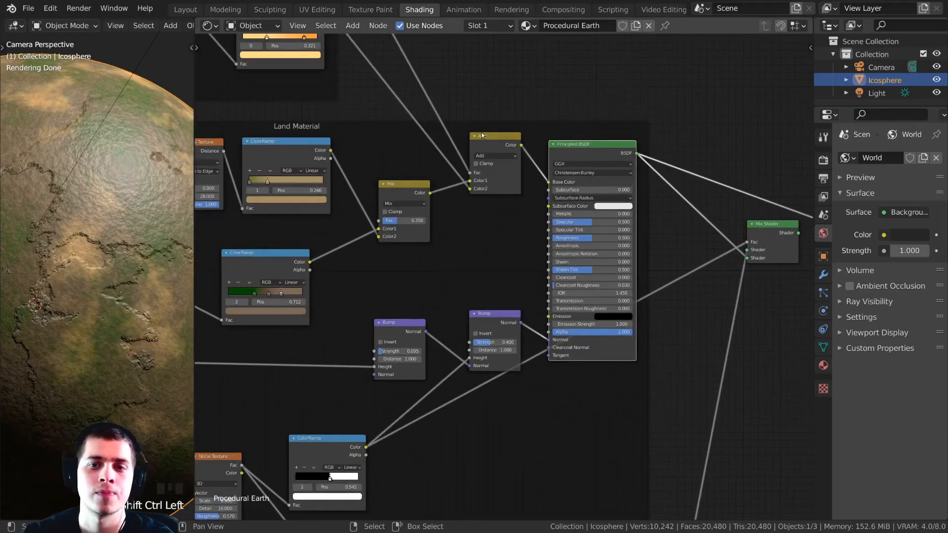
pyautogui.scroll(2, 482, 134)
pyautogui.hotkey('shift', 'a')
pyautogui.click(486, 125)
pyautogui.write('mi')
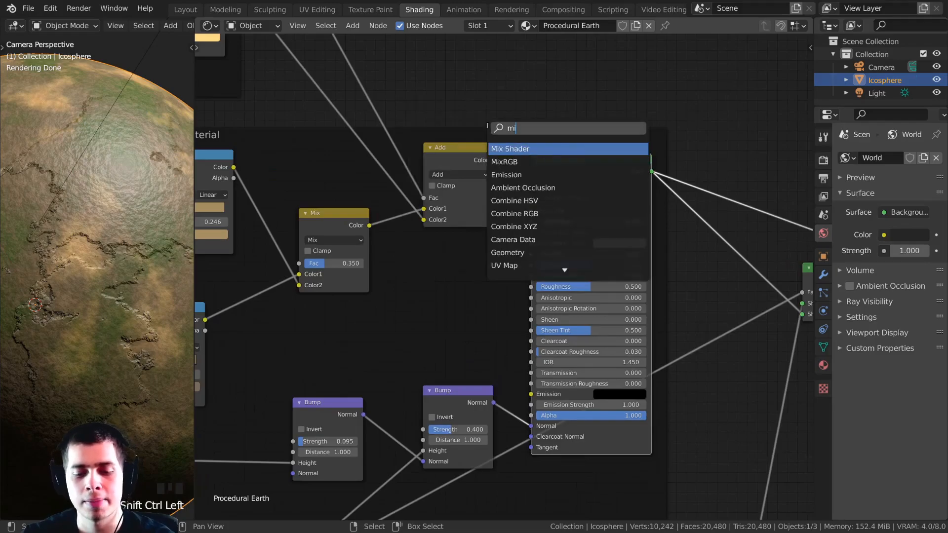
pyautogui.click(506, 162)
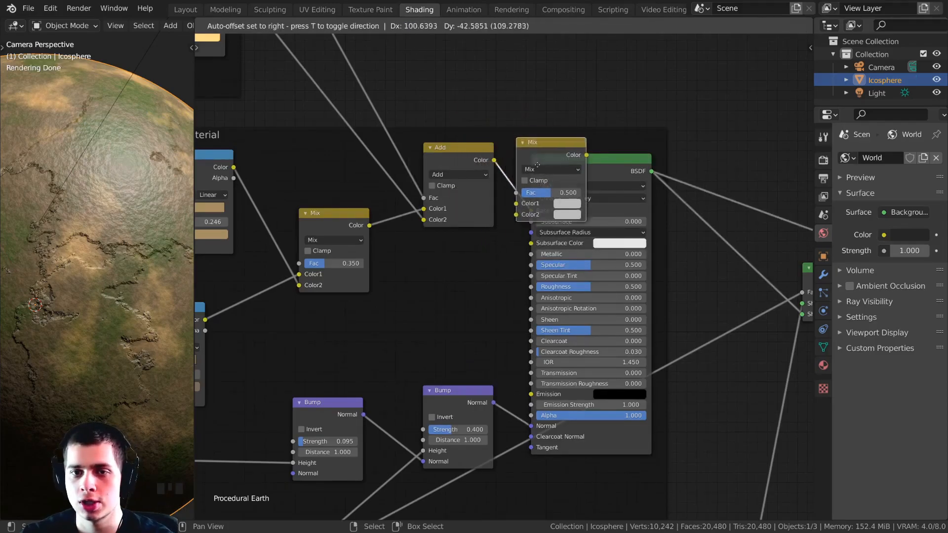
pyautogui.click(526, 187)
# Set the new MixRGB node's blending mode to Add.
pyautogui.moveTo(534, 167); pyautogui.dragTo(497, 181, button='middle')
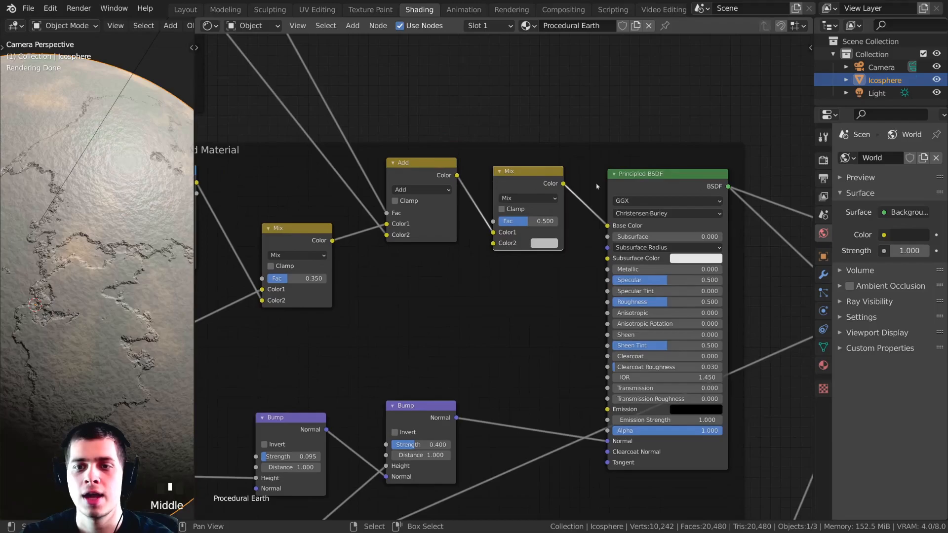
pyautogui.scroll(1, 528, 195)
pyautogui.click(528, 194)
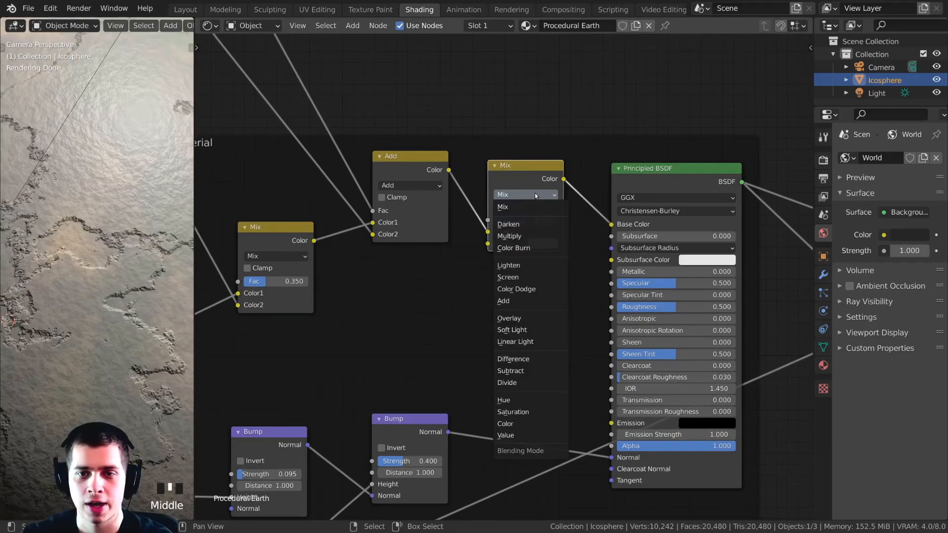
pyautogui.click(513, 301)
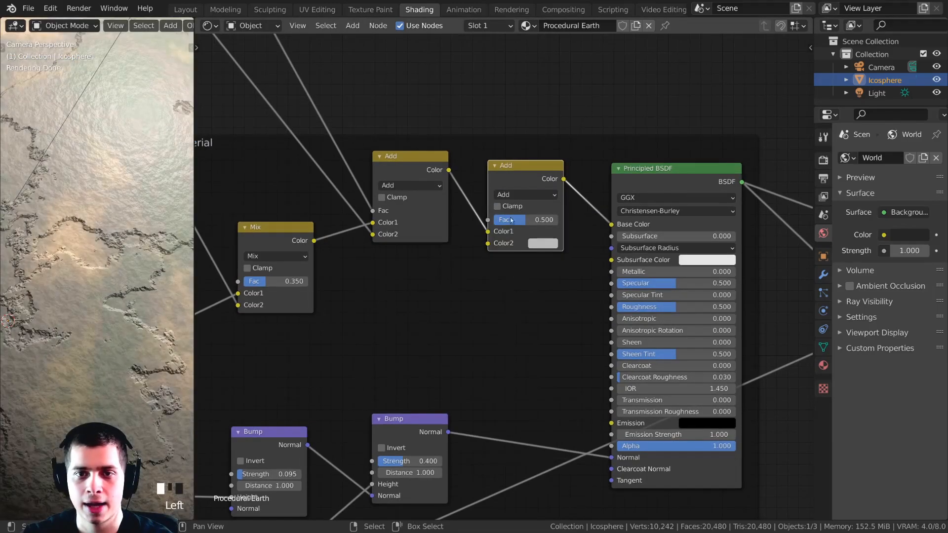
# Preview the first and the second Add node of the Land Material in turn on the sphere.
pyautogui.scroll(-1, 440, 184)
pyautogui.keyDown('ctrl'); pyautogui.keyDown('shift'); pyautogui.click(423, 181); pyautogui.keyUp('shift'); pyautogui.keyUp('ctrl')
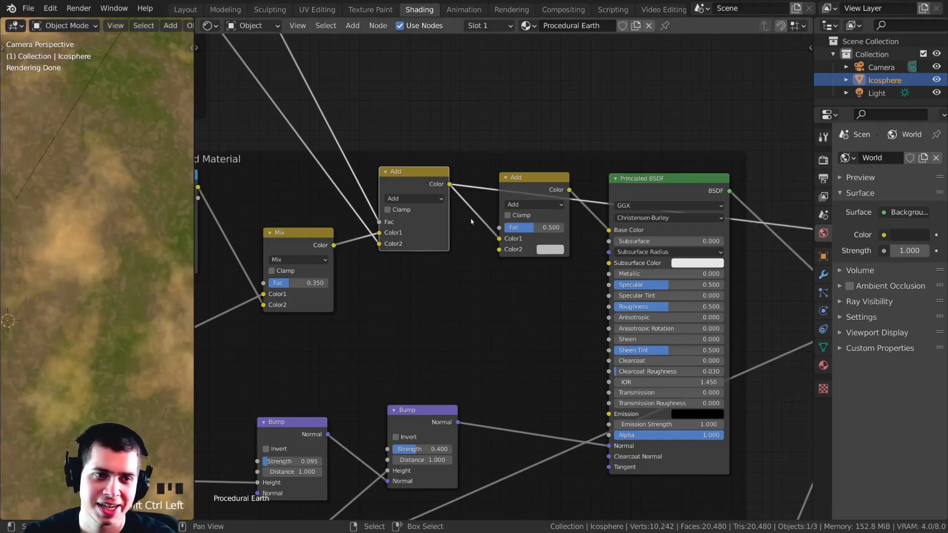
pyautogui.keyDown('ctrl'); pyautogui.keyDown('shift'); pyautogui.click(532, 185); pyautogui.keyUp('shift'); pyautogui.keyUp('ctrl')
# Preview the Mix node in the Mountains frame on the sphere.
pyautogui.scroll(-2, 376, 360)
pyautogui.moveTo(326, 401); pyautogui.dragTo(473, 289, button='middle')
pyautogui.scroll(-1, 446, 360)
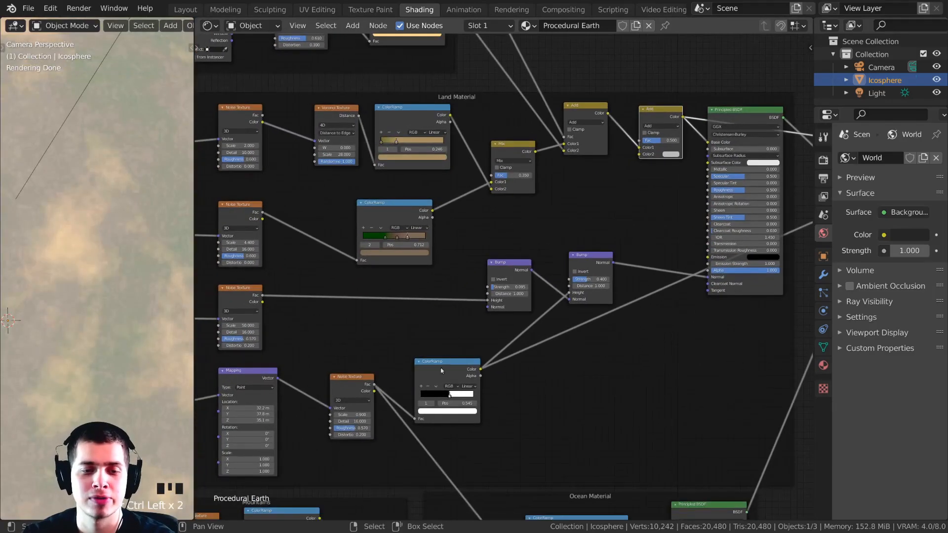
pyautogui.moveTo(446, 360); pyautogui.dragTo(471, 286, button='middle')
pyautogui.scroll(-1, 398, 450)
pyautogui.moveTo(398, 450); pyautogui.dragTo(400, 416, button='middle')
pyautogui.keyDown('ctrl'); pyautogui.keyDown('shift'); pyautogui.click(420, 388); pyautogui.keyUp('shift'); pyautogui.keyUp('ctrl')
pyautogui.scroll(-1, 420, 389)
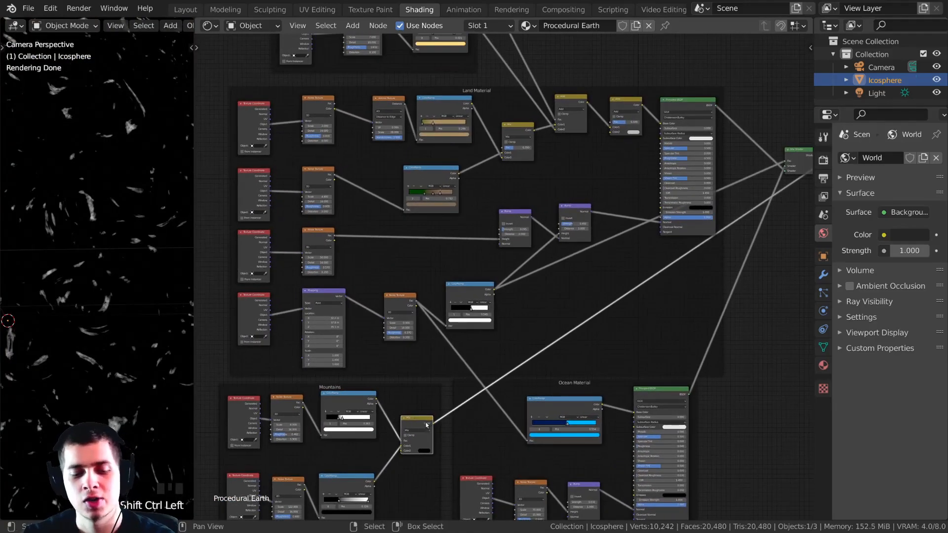
# Connect the Mountains Mix node's Color to Color2 of the second Add node in the Land Material.
pyautogui.keyDown('alt'); pyautogui.moveTo(489, 289); pyautogui.dragTo(597, 145, button='right'); pyautogui.keyUp('alt')
pyautogui.keyDown('alt'); pyautogui.moveTo(626, 107); pyautogui.dragTo(591, 86, button='right'); pyautogui.keyUp('alt')
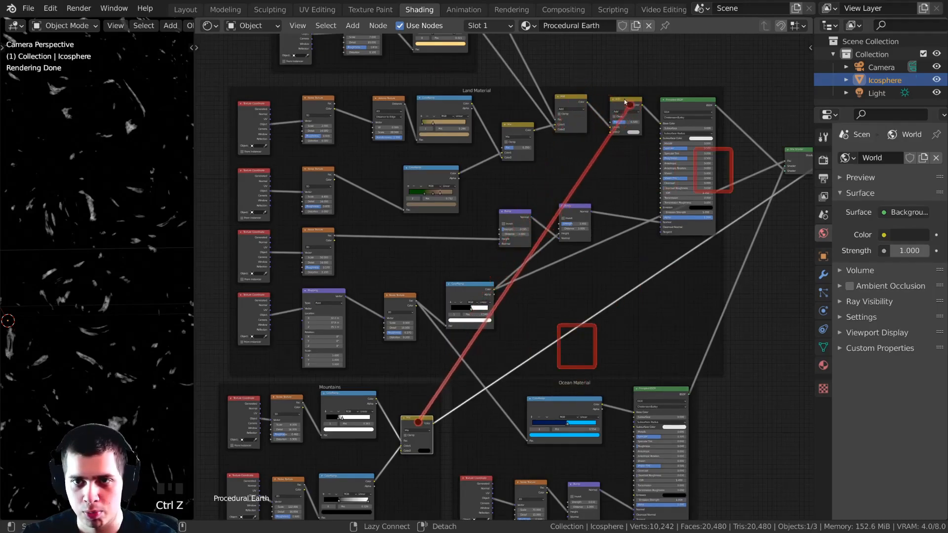
pyautogui.moveTo(625, 103)
pyautogui.keyDown('alt'); pyautogui.mouseDown(button='right')
pyautogui.moveTo(566, 44)
pyautogui.moveTo(640, 39)
pyautogui.moveTo(637, 217)
pyautogui.moveTo(548, 331)
pyautogui.moveTo(631, 222)
pyautogui.moveTo(606, 101)
pyautogui.moveTo(630, 108)
pyautogui.mouseUp(button='right'); pyautogui.keyUp('alt')
# Preview the second Add node on the sphere and move the node slightly lower, in front of the Principled BSDF.
pyautogui.moveTo(545, 310); pyautogui.dragTo(543, 313, button='middle')
pyautogui.scroll(4, 543, 313)
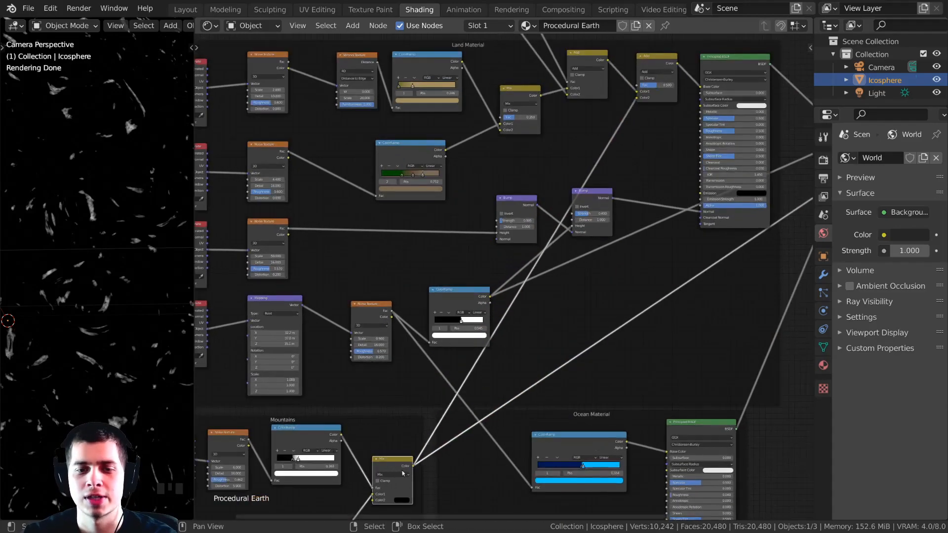
pyautogui.moveTo(398, 475); pyautogui.dragTo(354, 486, button='middle')
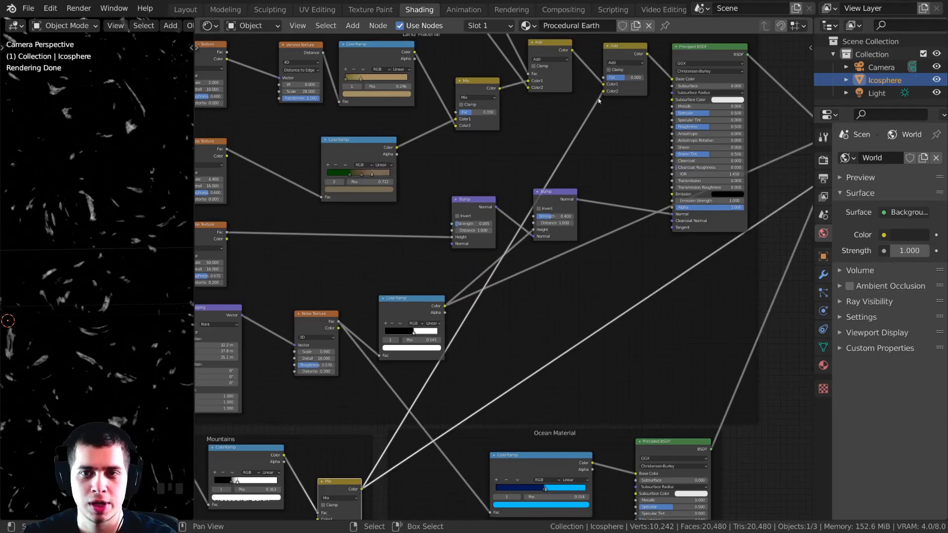
pyautogui.moveTo(598, 102); pyautogui.dragTo(521, 308, button='middle')
pyautogui.scroll(3, 552, 251)
pyautogui.keyDown('ctrl'); pyautogui.keyDown('shift'); pyautogui.click(570, 272); pyautogui.keyUp('shift'); pyautogui.keyUp('ctrl')
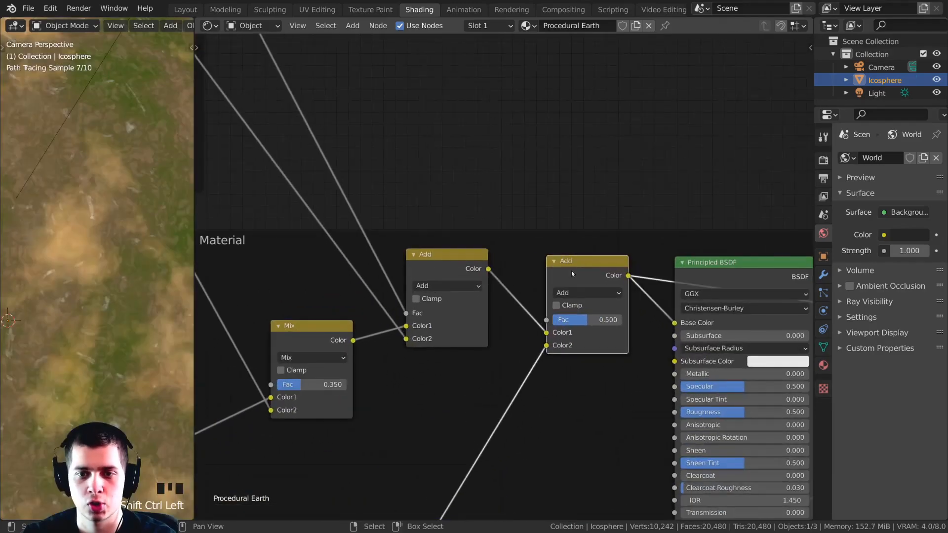
pyautogui.moveTo(570, 273); pyautogui.dragTo(565, 288)
# Examine up close how the mountain streaks blend with the land colours on the sphere.
pyautogui.keyDown('shift'); pyautogui.moveTo(134, 201); pyautogui.dragTo(134, 221, button='middle'); pyautogui.keyUp('shift')
pyautogui.scroll(4, 112, 209)
pyautogui.keyDown('shift'); pyautogui.scroll(2, 99, 186); pyautogui.keyUp('shift')
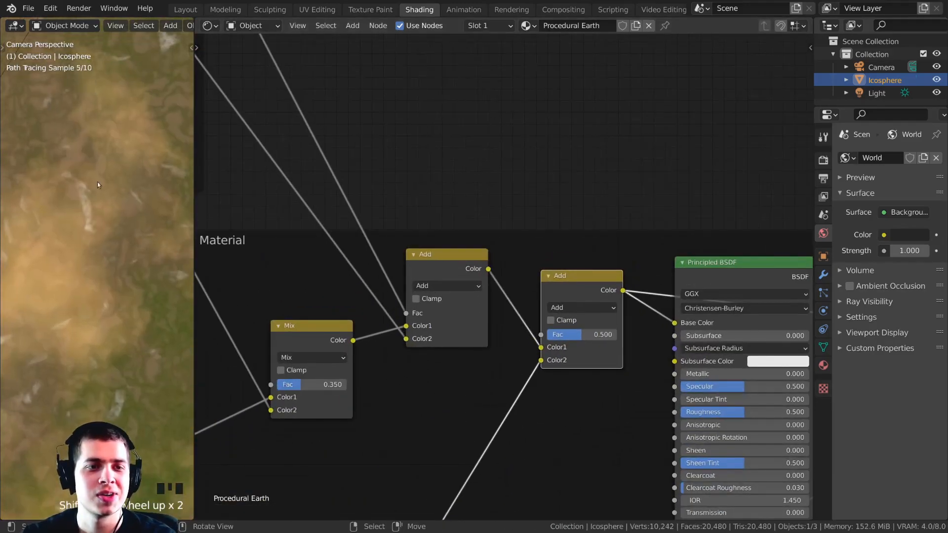
pyautogui.scroll(3, 87, 185)
pyautogui.keyDown('shift'); pyautogui.moveTo(52, 248); pyautogui.dragTo(52, 289, button='middle'); pyautogui.keyUp('shift')
pyautogui.scroll(-2, 98, 289)
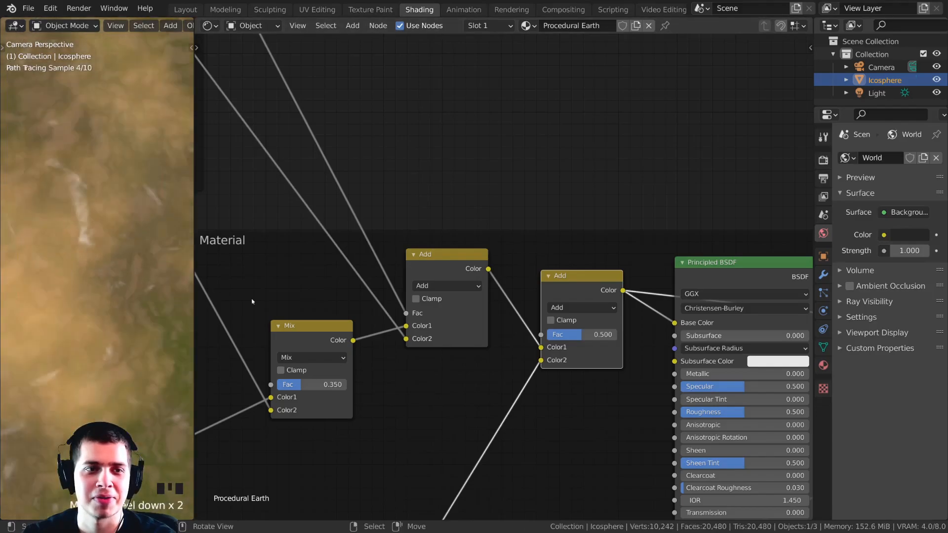
# Compare the mountain streaks with the second Add node's Fac at 0 and at 1, and reset the value.
pyautogui.moveTo(572, 182); pyautogui.dragTo(571, 197)
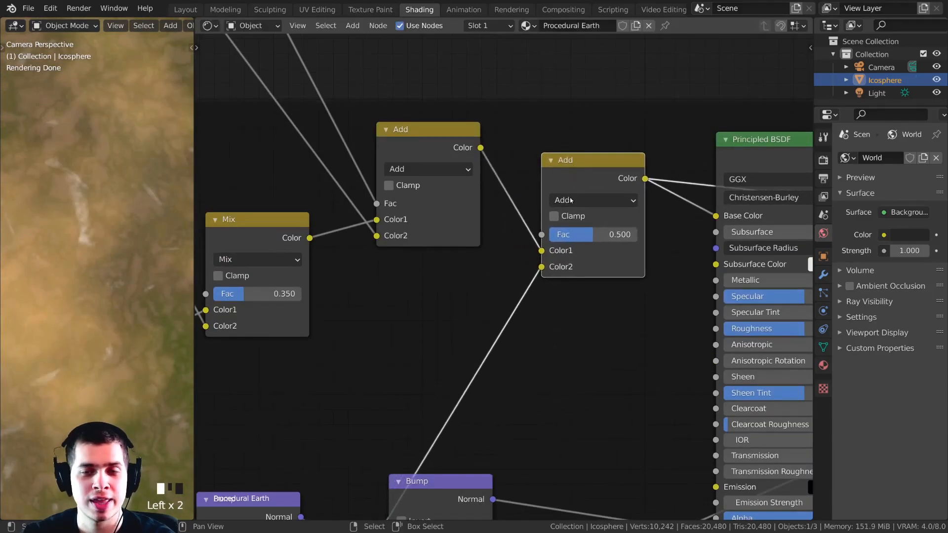
pyautogui.click(587, 199)
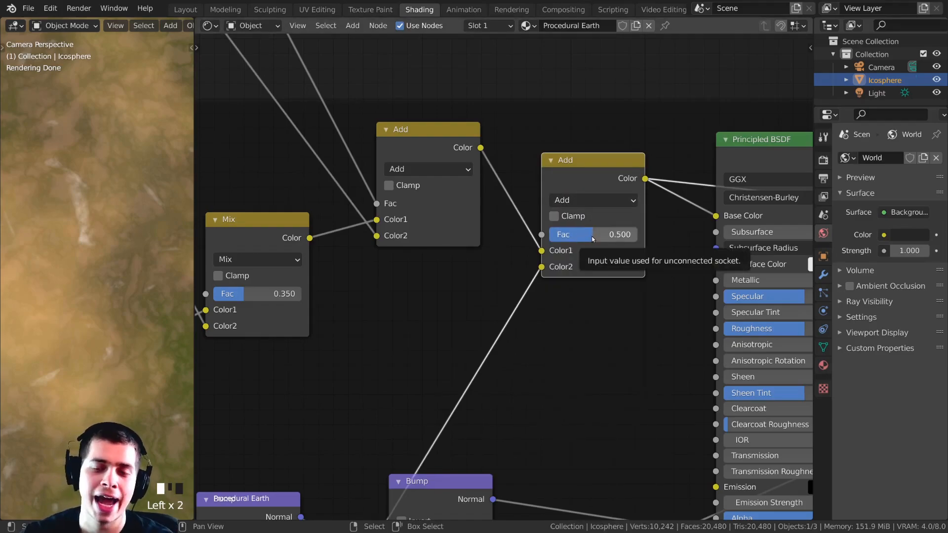
pyautogui.moveTo(592, 239); pyautogui.dragTo(586, 240)
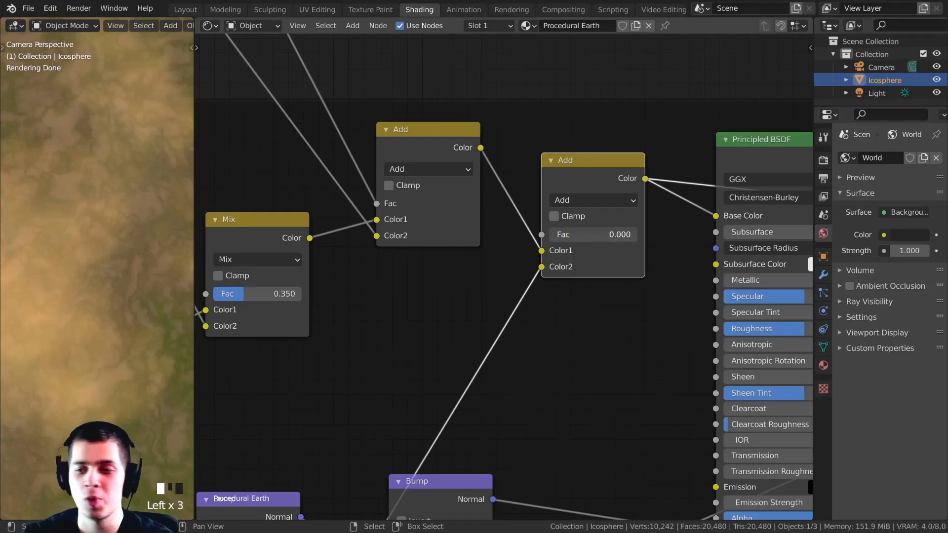
pyautogui.moveTo(550, 235); pyautogui.dragTo(636, 234)
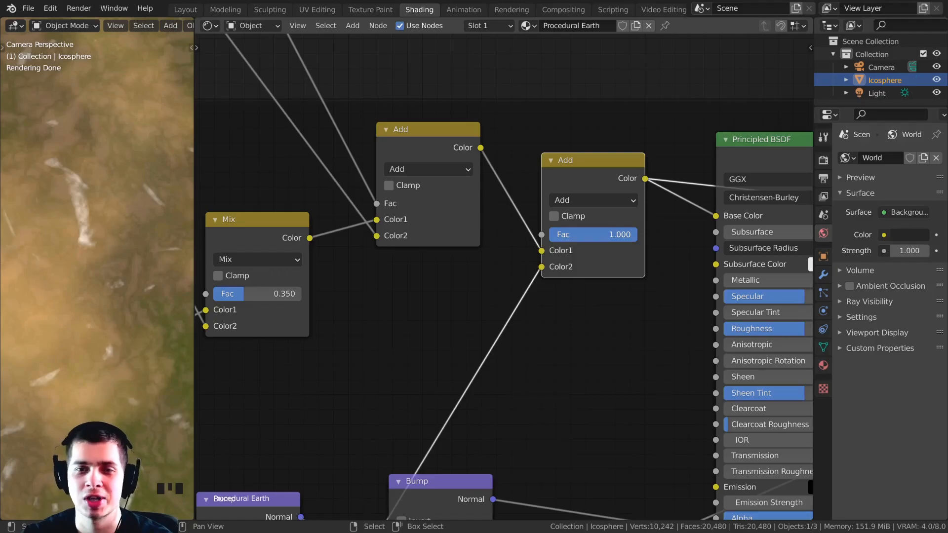
pyautogui.press('BackSpace')
# Set the second Add node's Fac to 0.61 and check the mountain streaks on the sphere.
pyautogui.scroll(3, 626, 163)
pyautogui.click(570, 252)
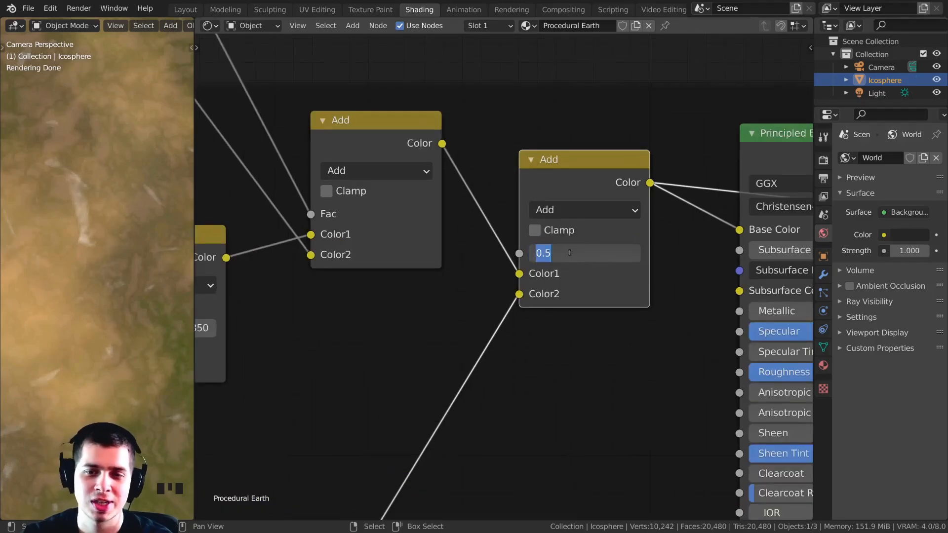
pyautogui.write('.6')
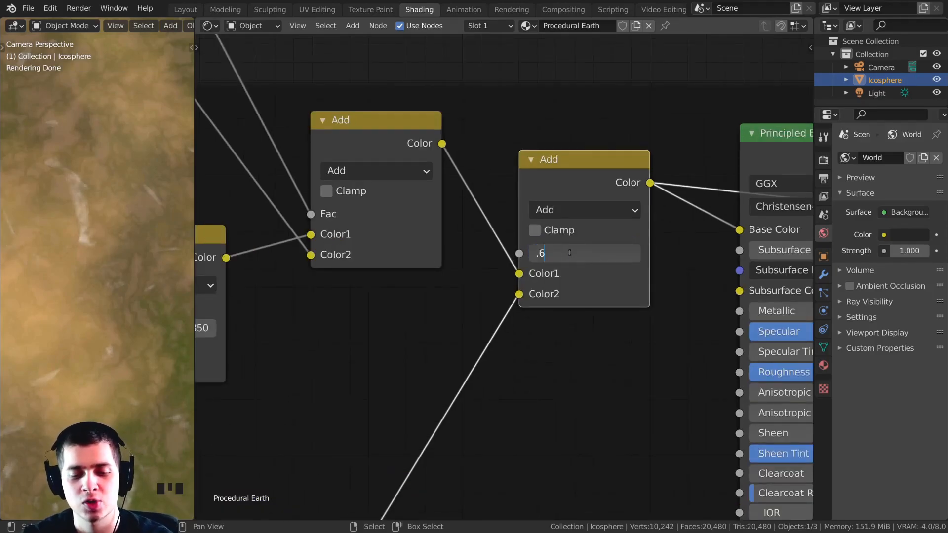
pyautogui.write('1')
pyautogui.press('Return')
pyautogui.scroll(2, 110, 214)
pyautogui.keyDown('shift'); pyautogui.moveTo(19, 370); pyautogui.dragTo(64, 281, button='middle'); pyautogui.keyUp('shift')
pyautogui.scroll(2, 64, 281)
pyautogui.moveTo(596, 253)
pyautogui.mouseDown()
pyautogui.moveTo(640, 253)
pyautogui.moveTo(596, 253)
pyautogui.mouseUp()
pyautogui.scroll(-2, 491, 291)
# Move the first Add node in the Land Material slightly aside and save the file.
pyautogui.moveTo(569, 193); pyautogui.dragTo(556, 189)
pyautogui.scroll(-1, 557, 190)
pyautogui.scroll(-3, 481, 398)
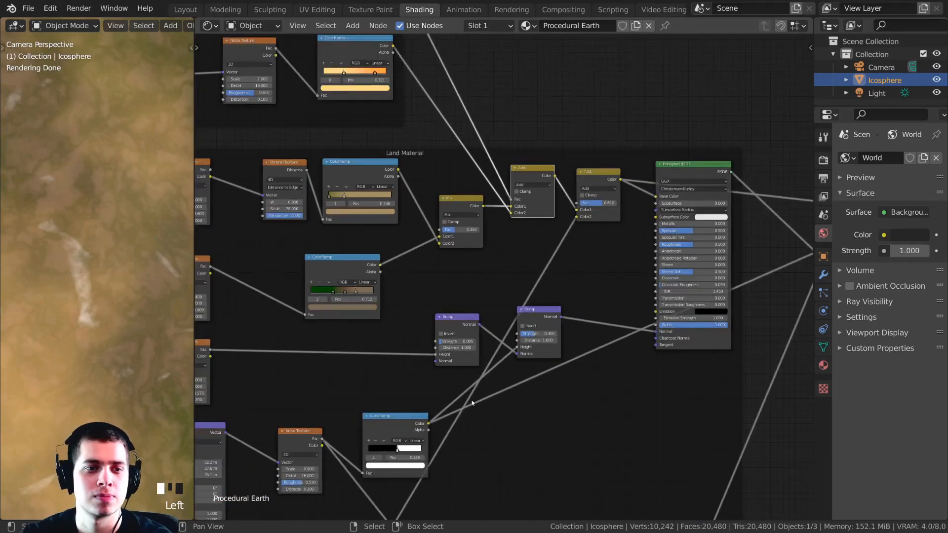
pyautogui.scroll(-2, 481, 397)
pyautogui.hotkey('ctrl', 's')
# Preview the full Mix Shader material on the sphere and examine the land colours up close and from afar.
pyautogui.keyDown('shift'); pyautogui.moveTo(79, 444); pyautogui.dragTo(90, 317, button='middle'); pyautogui.keyUp('shift')
pyautogui.scroll(2, 107, 295)
pyautogui.scroll(2, 107, 295)
pyautogui.scroll(-6, 122, 253)
pyautogui.keyDown('shift'); pyautogui.moveTo(122, 253); pyautogui.dragTo(104, 283, button='middle'); pyautogui.keyUp('shift')
pyautogui.scroll(-4, 112, 336)
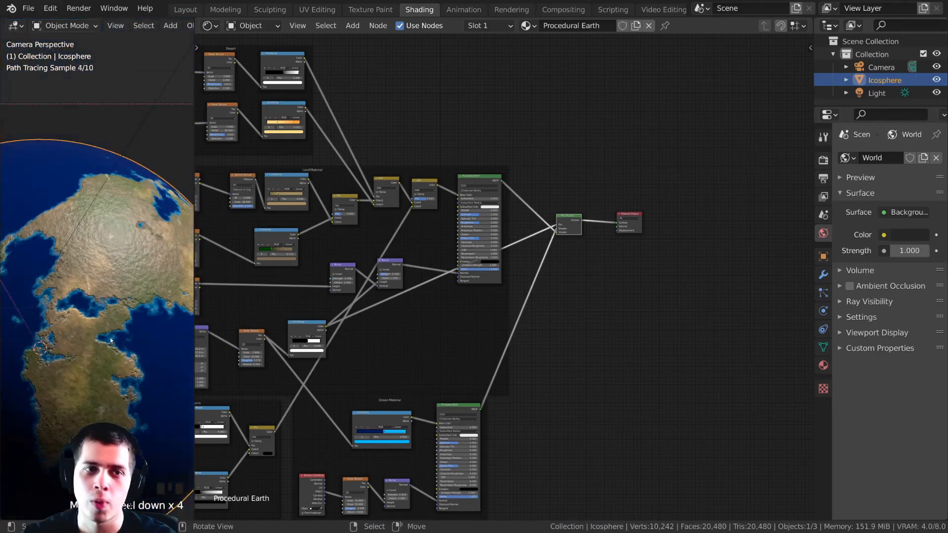
pyautogui.scroll(4, 111, 336)
pyautogui.keyDown('shift'); pyautogui.moveTo(112, 336); pyautogui.dragTo(99, 273, button='middle'); pyautogui.keyUp('shift')
pyautogui.scroll(4, 120, 342)
pyautogui.scroll(3, 111, 288)
pyautogui.scroll(-2, 526, 232)
# Duplicate the second Bump node and insert the copy between it and the land Principled BSDF's Normal.
pyautogui.keyDown('shift'); pyautogui.moveTo(526, 233); pyautogui.dragTo(589, 219, button='middle'); pyautogui.keyUp('shift')
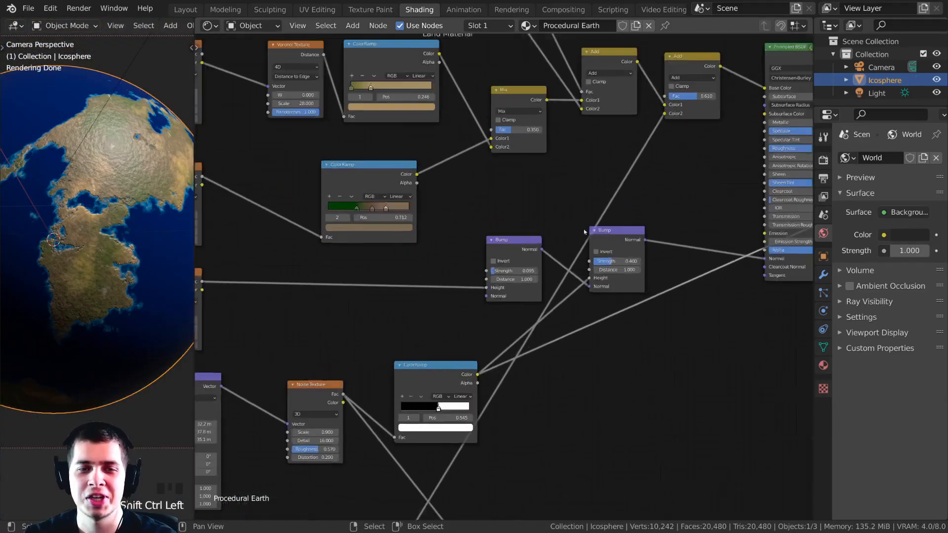
pyautogui.moveTo(620, 237)
pyautogui.mouseDown()
pyautogui.moveTo(621, 210)
pyautogui.moveTo(604, 231)
pyautogui.mouseUp()
pyautogui.scroll(2, 604, 231)
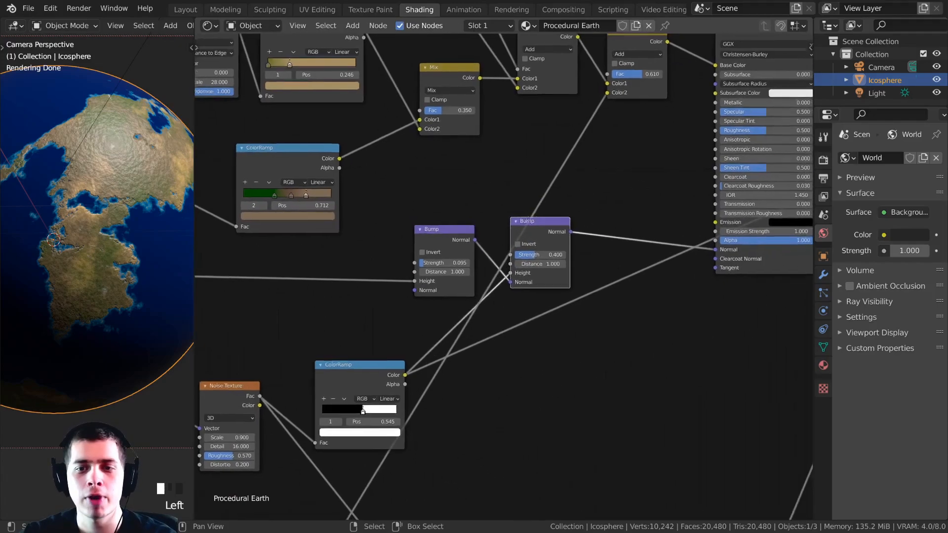
pyautogui.hotkey('shift', 'd')
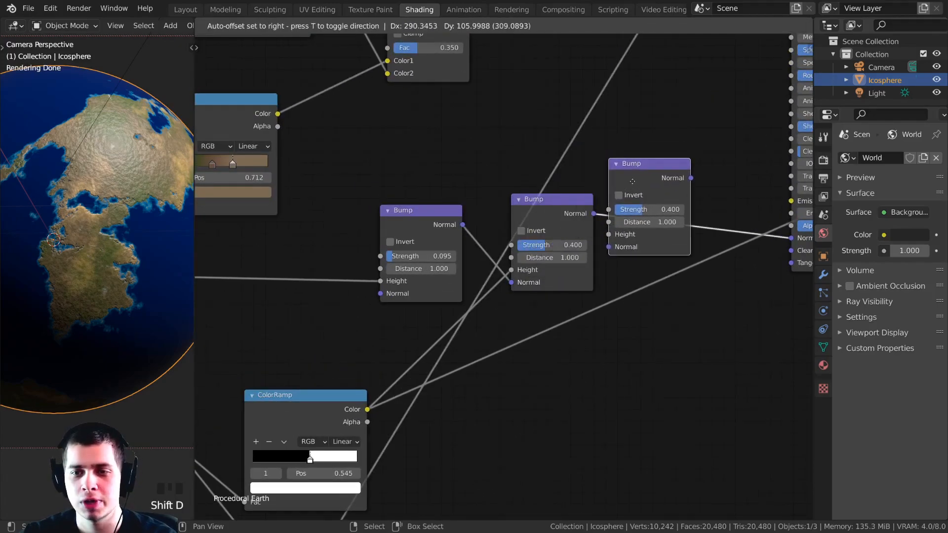
pyautogui.click(635, 178)
pyautogui.moveTo(647, 174); pyautogui.dragTo(642, 196)
# Preview the Mix node in the Mountains frame on the sphere.
pyautogui.scroll(-7, 416, 398)
pyautogui.moveTo(354, 462); pyautogui.dragTo(413, 289, button='middle')
pyautogui.scroll(-1, 387, 419)
pyautogui.scroll(2, 349, 380)
pyautogui.keyDown('ctrl'); pyautogui.keyDown('shift'); pyautogui.click(350, 377); pyautogui.keyUp('shift'); pyautogui.keyUp('ctrl')
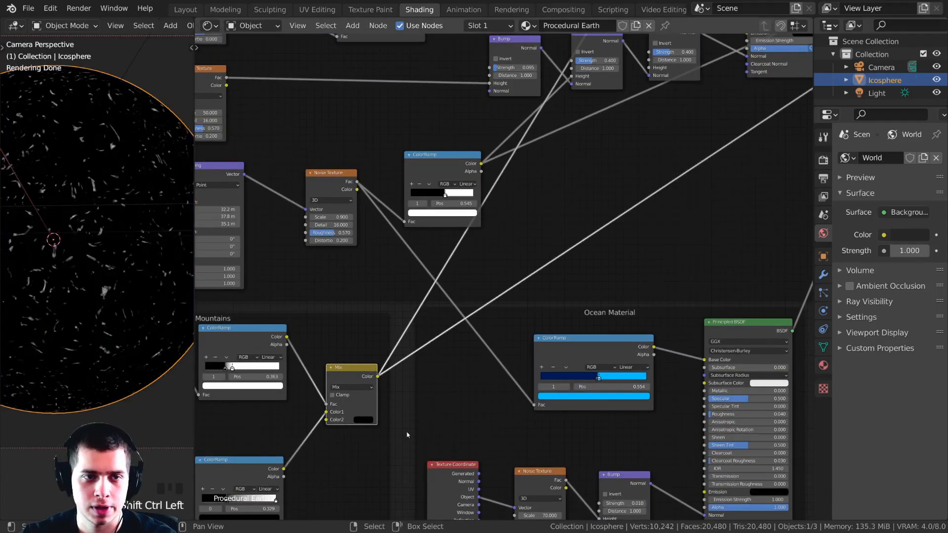
# Connect the Mountains Mix node's Color to the Height of the third Bump node.
pyautogui.scroll(-1, 340, 405)
pyautogui.moveTo(319, 418); pyautogui.dragTo(333, 428, button='middle')
pyautogui.scroll(-1, 377, 404)
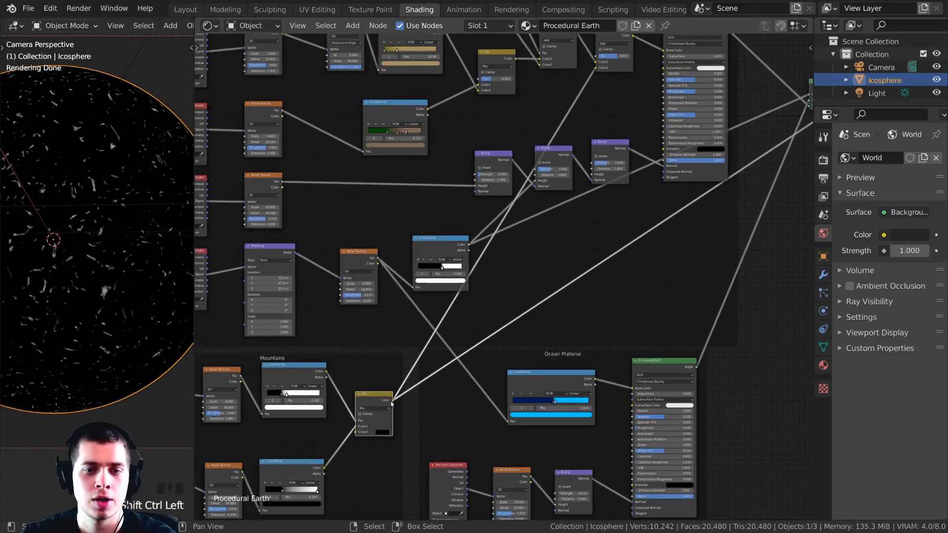
pyautogui.moveTo(393, 403); pyautogui.dragTo(396, 183)
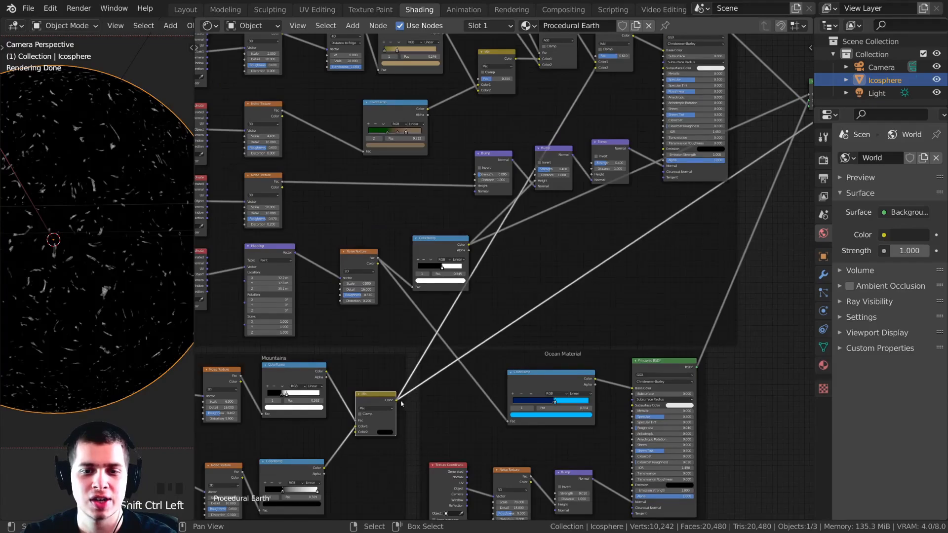
pyautogui.moveTo(397, 401); pyautogui.dragTo(401, 185)
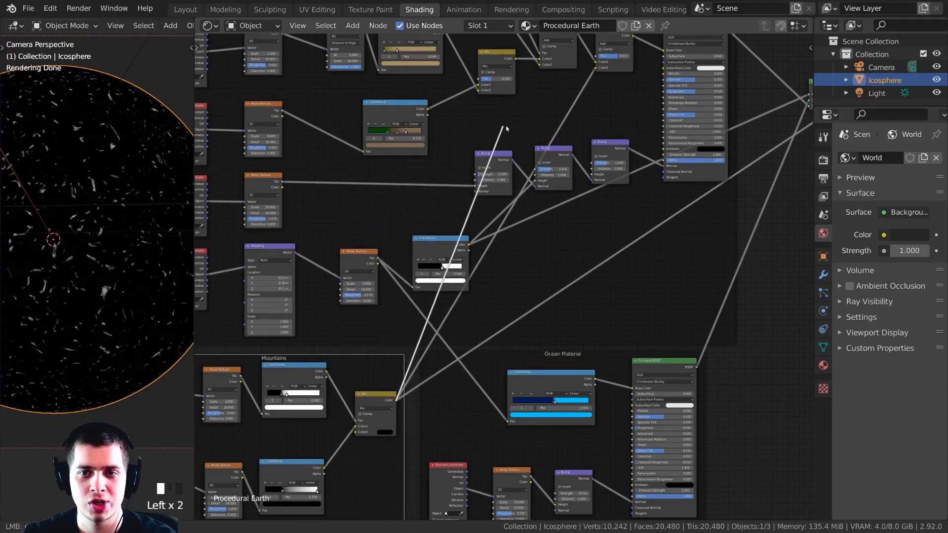
pyautogui.moveTo(549, 137); pyautogui.dragTo(592, 175)
# Preview the third Bump node on the sphere and examine the mountain relief up close.
pyautogui.scroll(3, 557, 197)
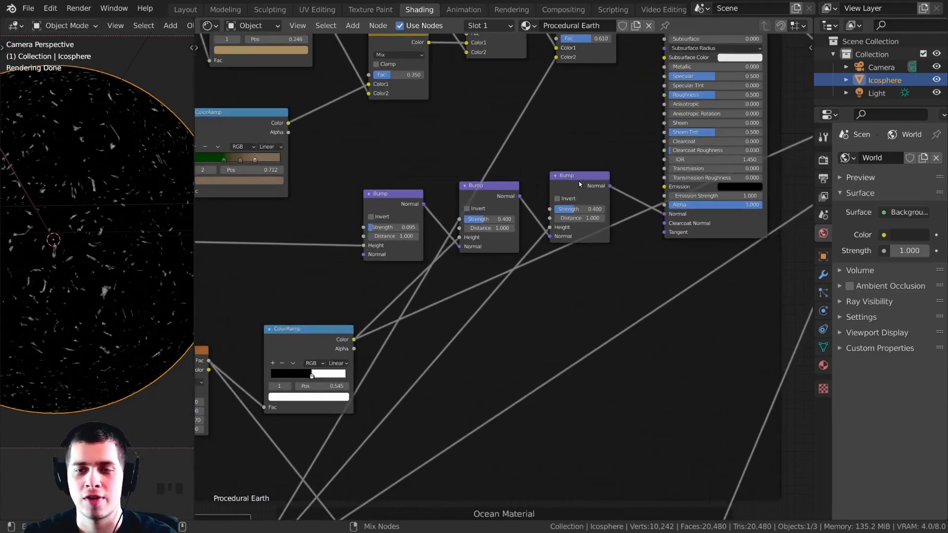
pyautogui.keyDown('ctrl'); pyautogui.keyDown('shift'); pyautogui.click(579, 183); pyautogui.keyUp('shift'); pyautogui.keyUp('ctrl')
pyautogui.scroll(3, 539, 226)
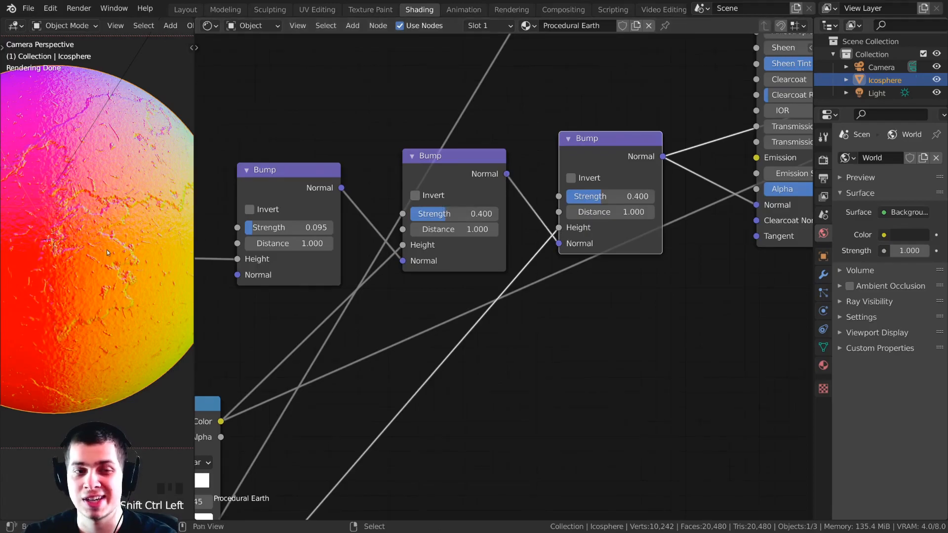
pyautogui.scroll(4, 543, 251)
pyautogui.keyDown('shift'); pyautogui.moveTo(117, 200); pyautogui.dragTo(72, 270, button='middle'); pyautogui.keyUp('shift')
pyautogui.scroll(5, 109, 265)
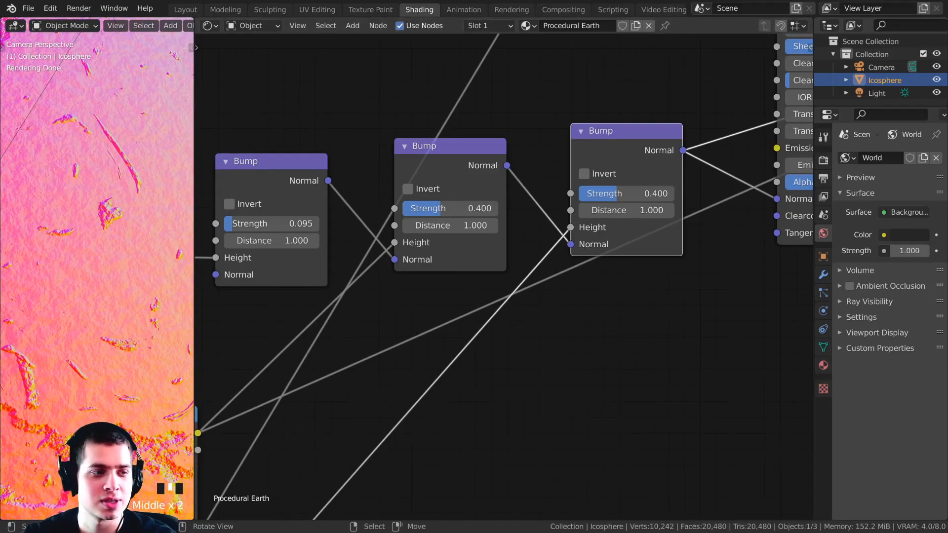
# Set the third Bump node's Strength to 0.25 and save the file.
pyautogui.scroll(2, 543, 200)
pyautogui.keyDown('shift'); pyautogui.moveTo(543, 200); pyautogui.dragTo(515, 223, button='middle'); pyautogui.keyUp('shift')
pyautogui.keyDown('shift'); pyautogui.moveTo(604, 211); pyautogui.dragTo(542, 224, button='middle'); pyautogui.keyUp('shift')
pyautogui.click(544, 223)
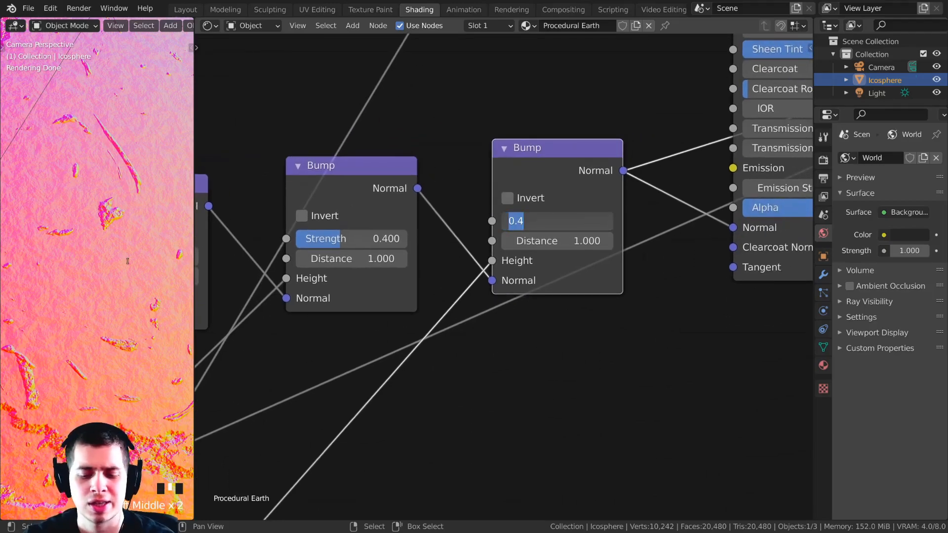
pyautogui.write('.25')
pyautogui.press('Return')
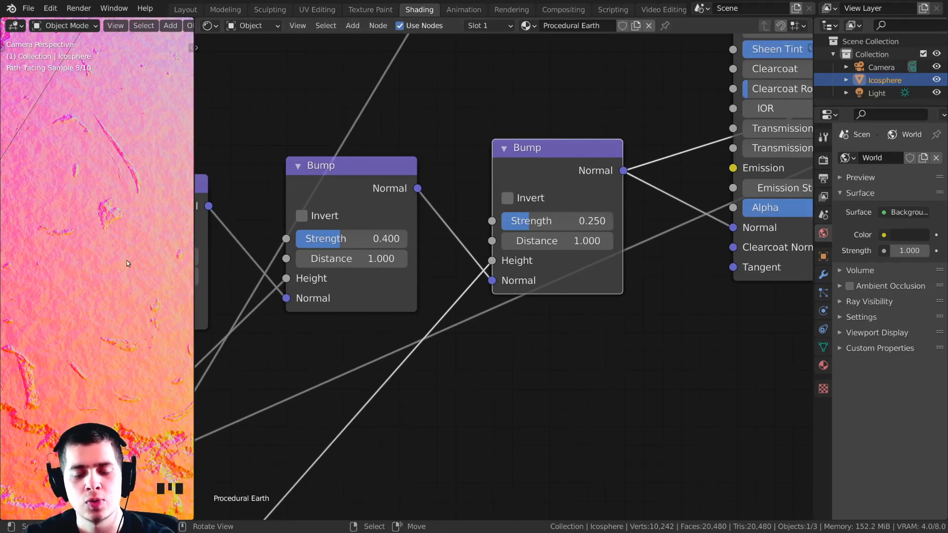
pyautogui.scroll(-2, 451, 198)
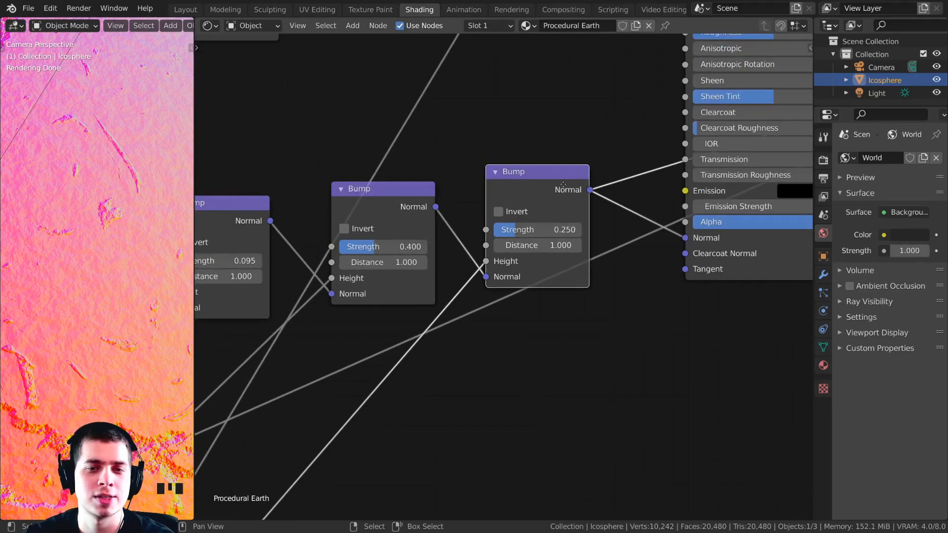
pyautogui.hotkey('ctrl', 's')
# Preview the full Mix Shader material on the sphere again and inspect the bumped mountains on the land.
pyautogui.press('Home')
pyautogui.press('n')
pyautogui.keyDown('ctrl'); pyautogui.keyDown('shift'); pyautogui.click(541, 223); pyautogui.keyUp('shift'); pyautogui.keyUp('ctrl')
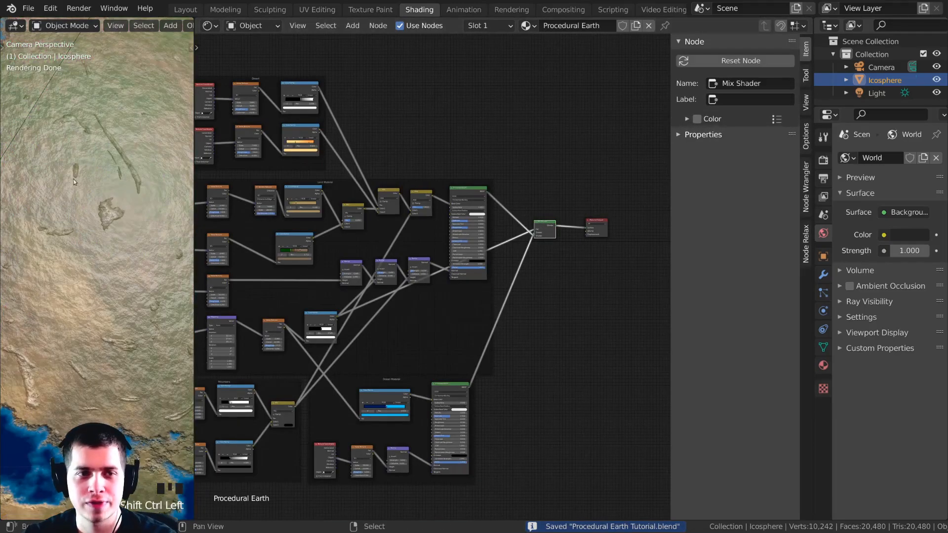
pyautogui.scroll(4, 93, 200)
pyautogui.scroll(-3, 104, 274)
pyautogui.keyDown('shift'); pyautogui.moveTo(112, 346); pyautogui.dragTo(112, 192, button='middle'); pyautogui.keyUp('shift')
pyautogui.scroll(-1, 112, 193)
pyautogui.keyDown('shift'); pyautogui.moveTo(88, 406); pyautogui.dragTo(79, 323, button='middle'); pyautogui.keyUp('shift')
pyautogui.scroll(1, 79, 323)
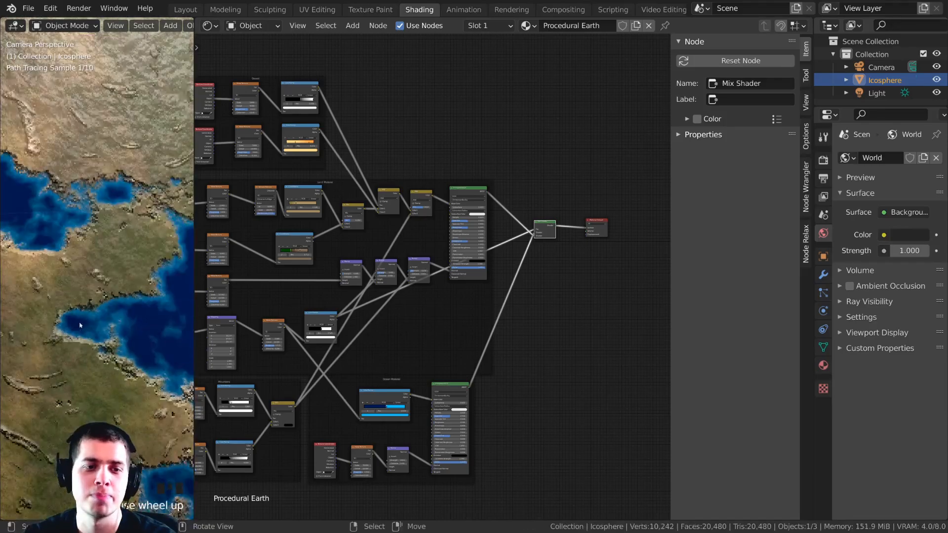
# Widen the 3D viewport and inspect the land's mountain bump detail up close.
pyautogui.keyDown('shift'); pyautogui.moveTo(40, 375); pyautogui.dragTo(80, 309, button='middle'); pyautogui.keyUp('shift')
pyautogui.scroll(3, 127, 350)
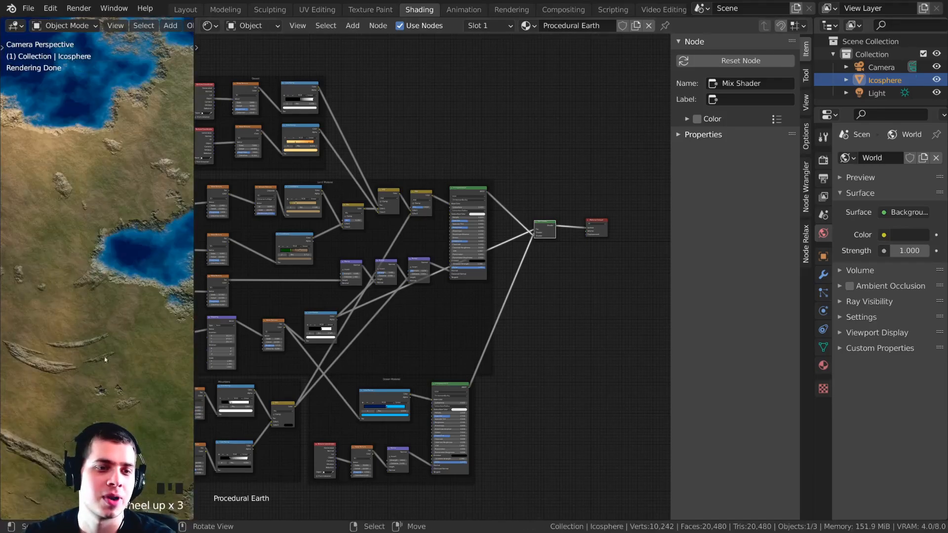
pyautogui.keyDown('shift'); pyautogui.moveTo(128, 349); pyautogui.dragTo(140, 344, button='middle'); pyautogui.keyUp('shift')
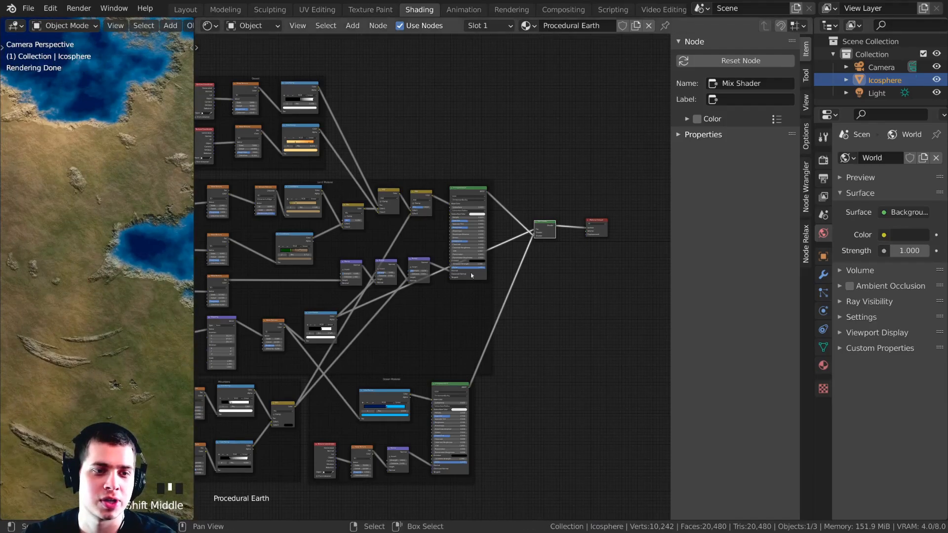
pyautogui.scroll(5, 471, 273)
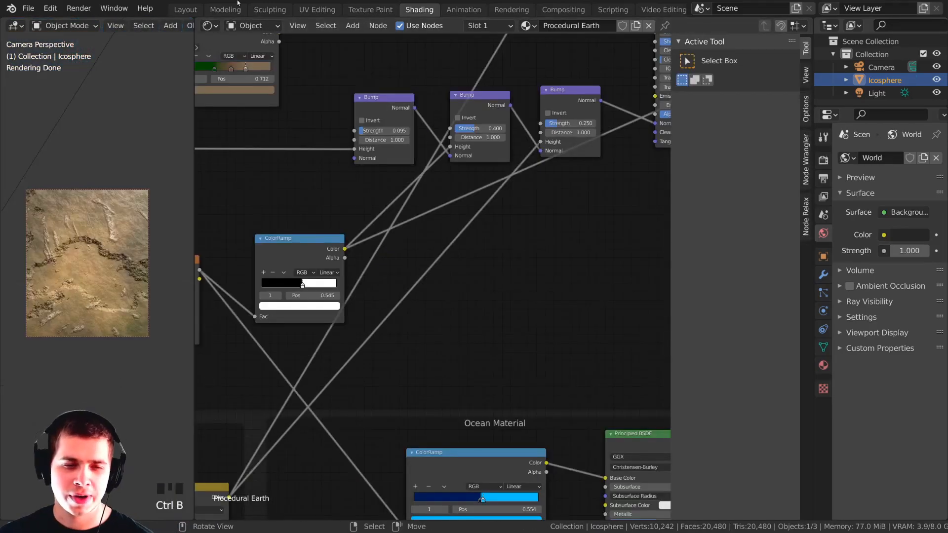
pyautogui.scroll(2, 108, 213)
pyautogui.keyDown('shift'); pyautogui.moveTo(108, 213); pyautogui.dragTo(165, 233, button='middle'); pyautogui.keyUp('shift')
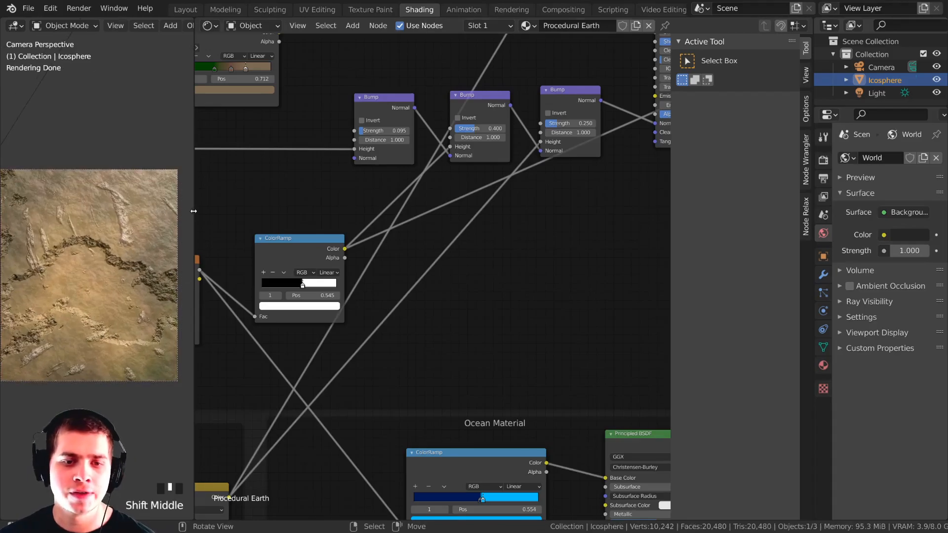
pyautogui.moveTo(194, 209); pyautogui.dragTo(256, 233)
pyautogui.scroll(3, 121, 229)
pyautogui.keyDown('shift'); pyautogui.moveTo(121, 229); pyautogui.dragTo(148, 212, button='middle'); pyautogui.keyUp('shift')
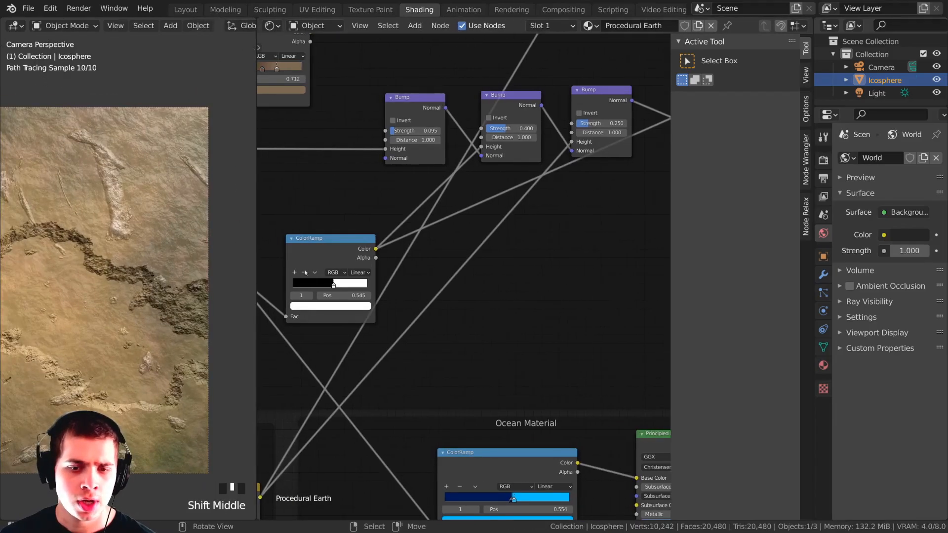
# Insert a ColorRamp on the link between the mountain Mix node and the third Bump node's Height.
pyautogui.scroll(-2, 494, 259)
pyautogui.hotkey('shift', 'a')
pyautogui.click(511, 261)
pyautogui.write('col')
pyautogui.click(533, 297)
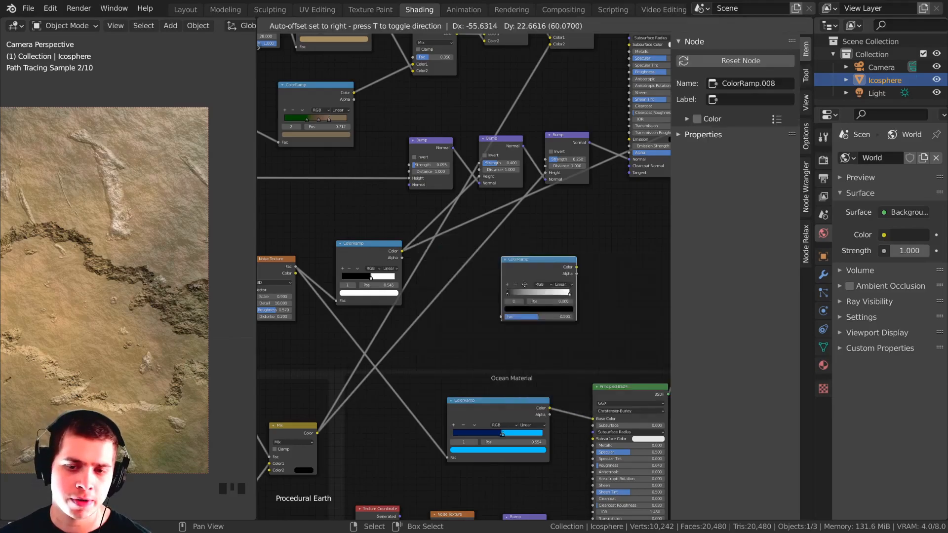
pyautogui.click(473, 265)
pyautogui.scroll(1, 114, 257)
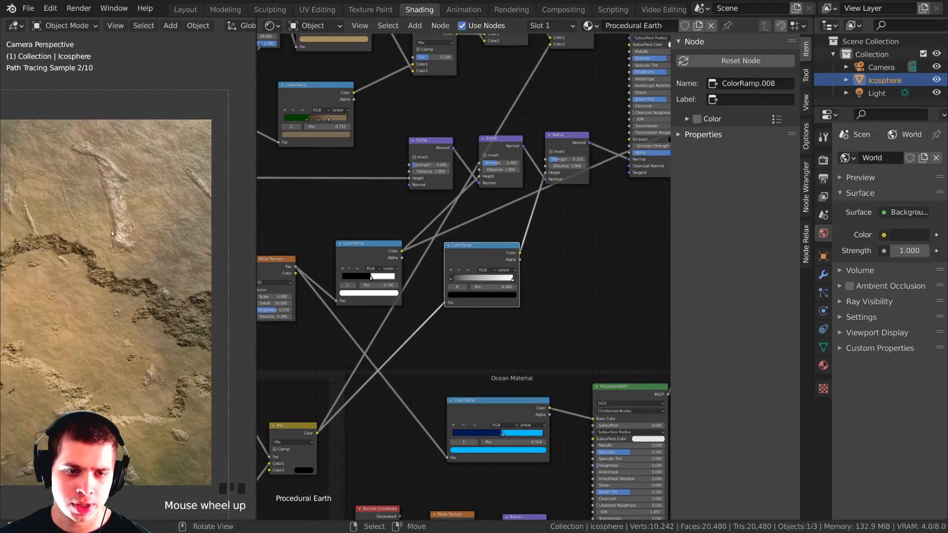
pyautogui.scroll(4, 451, 286)
pyautogui.scroll(-3, 437, 295)
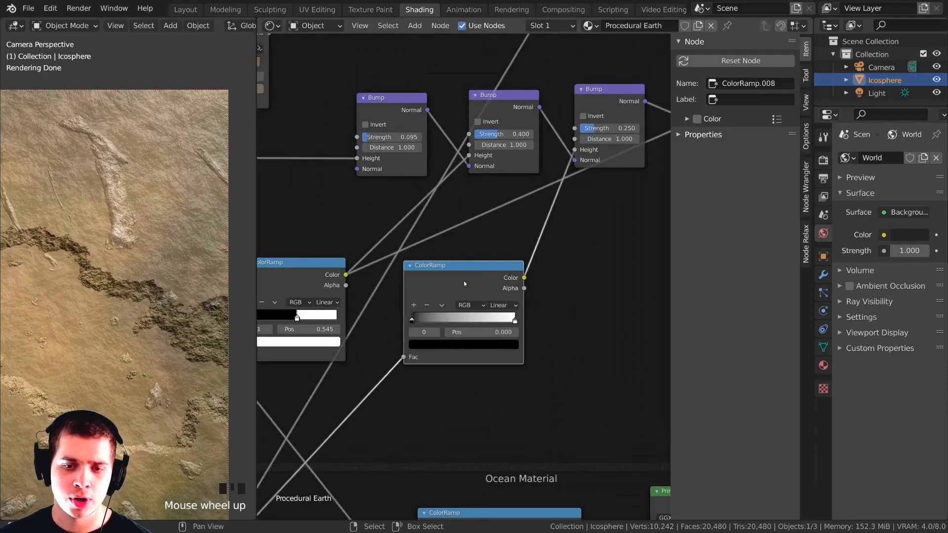
# Try the new ColorRamp with its black stop at about 0.10 and white stop at about 0.24.
pyautogui.moveTo(290, 398); pyautogui.dragTo(292, 394)
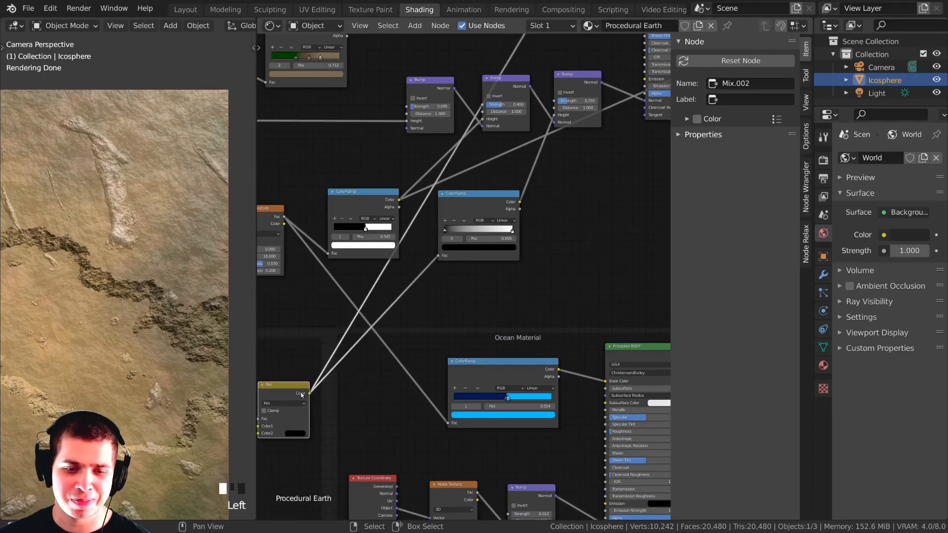
pyautogui.moveTo(458, 225); pyautogui.dragTo(468, 270, button='middle')
pyautogui.moveTo(582, 123); pyautogui.dragTo(597, 128)
pyautogui.scroll(8, 469, 241)
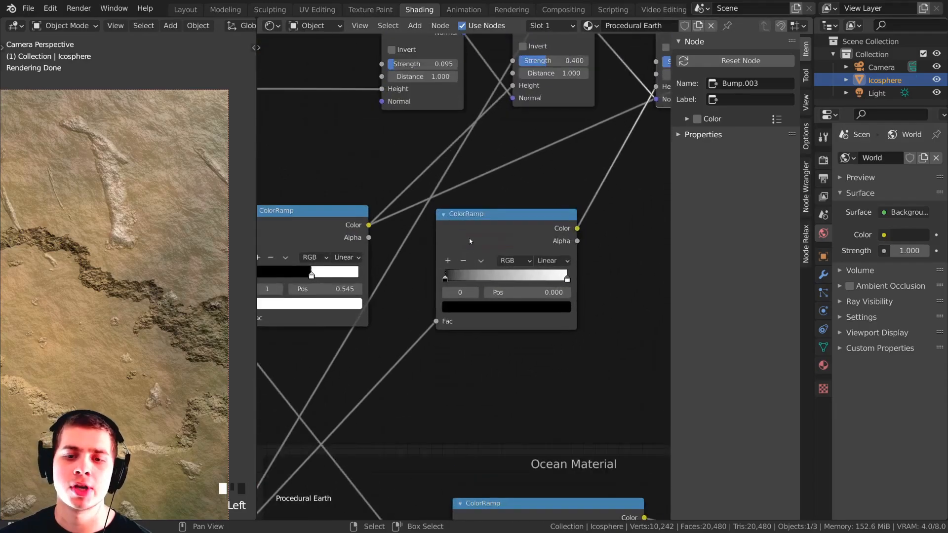
pyautogui.moveTo(469, 241); pyautogui.dragTo(452, 245, button='middle')
pyautogui.scroll(2, 461, 303)
pyautogui.moveTo(421, 285); pyautogui.dragTo(458, 292)
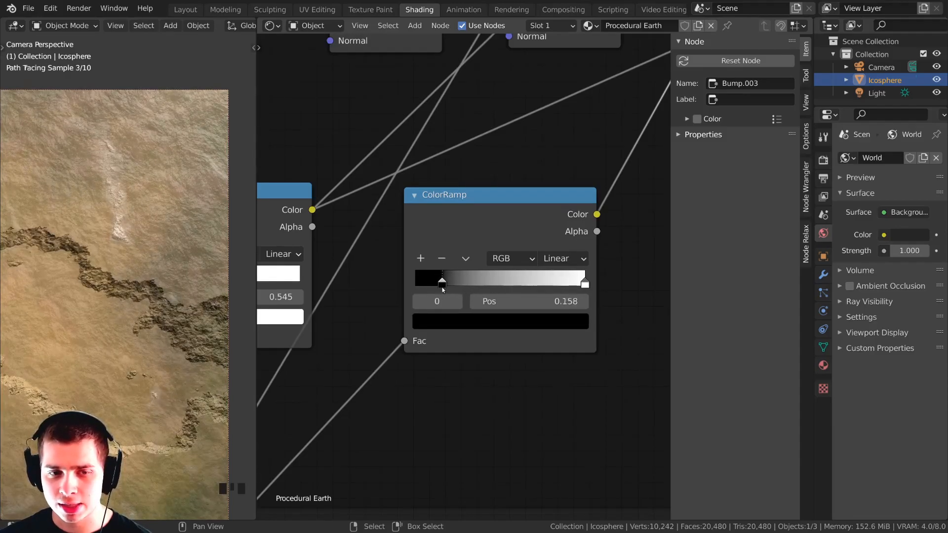
pyautogui.moveTo(433, 287); pyautogui.dragTo(436, 290)
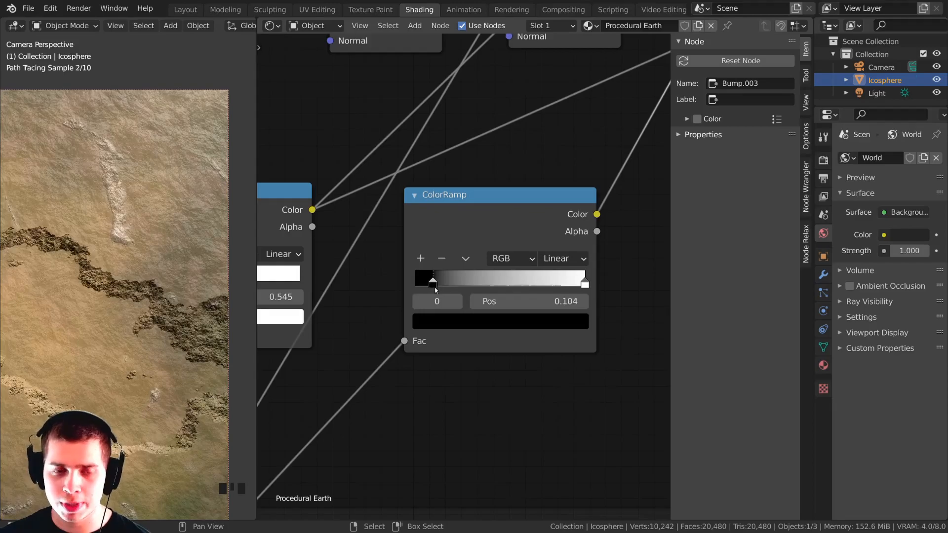
pyautogui.moveTo(570, 278); pyautogui.dragTo(447, 286)
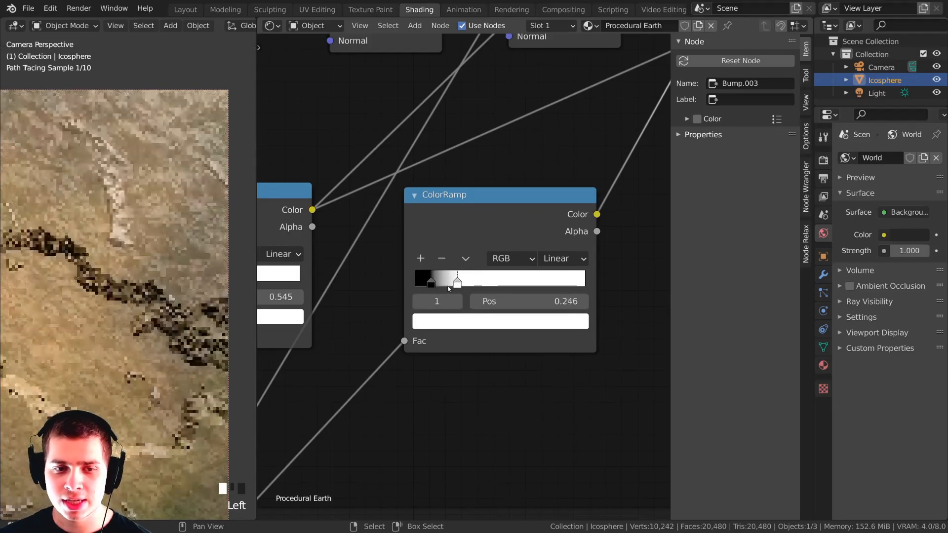
pyautogui.keyDown('shift'); pyautogui.moveTo(86, 275); pyautogui.dragTo(88, 217, button='middle'); pyautogui.keyUp('shift')
pyautogui.scroll(3, 89, 217)
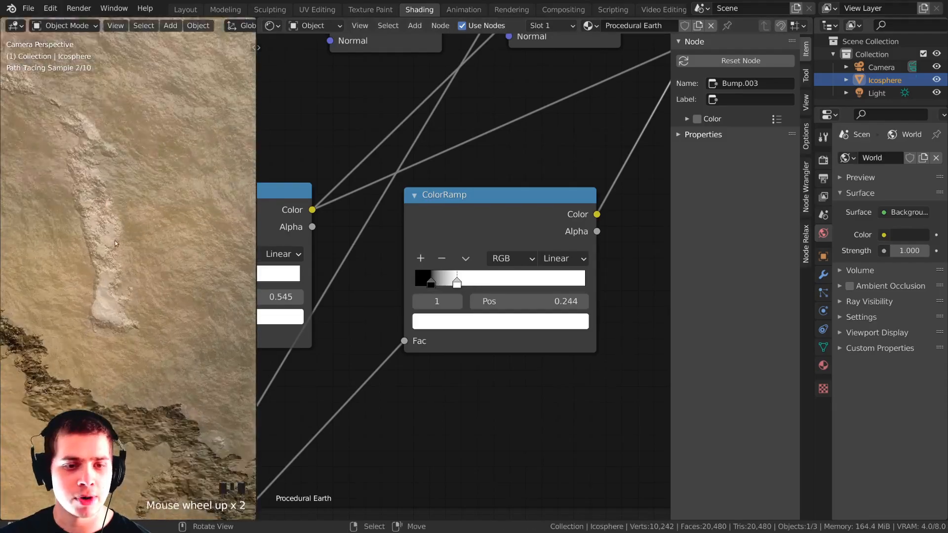
# Place the new ColorRamp's black stop close to the start and its white stop at 1.000.
pyautogui.moveTo(421, 287); pyautogui.dragTo(480, 286)
pyautogui.moveTo(417, 286)
pyautogui.mouseDown()
pyautogui.moveTo(436, 285)
pyautogui.moveTo(409, 285)
pyautogui.mouseUp()
pyautogui.moveTo(476, 287); pyautogui.dragTo(529, 288)
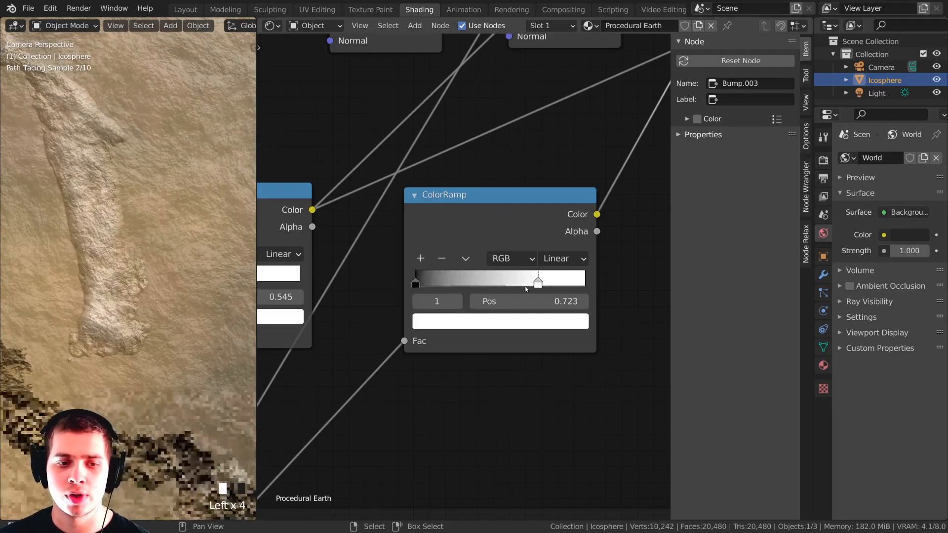
pyautogui.moveTo(415, 284); pyautogui.dragTo(424, 284)
pyautogui.moveTo(491, 285); pyautogui.dragTo(597, 289)
pyautogui.scroll(-5, 497, 256)
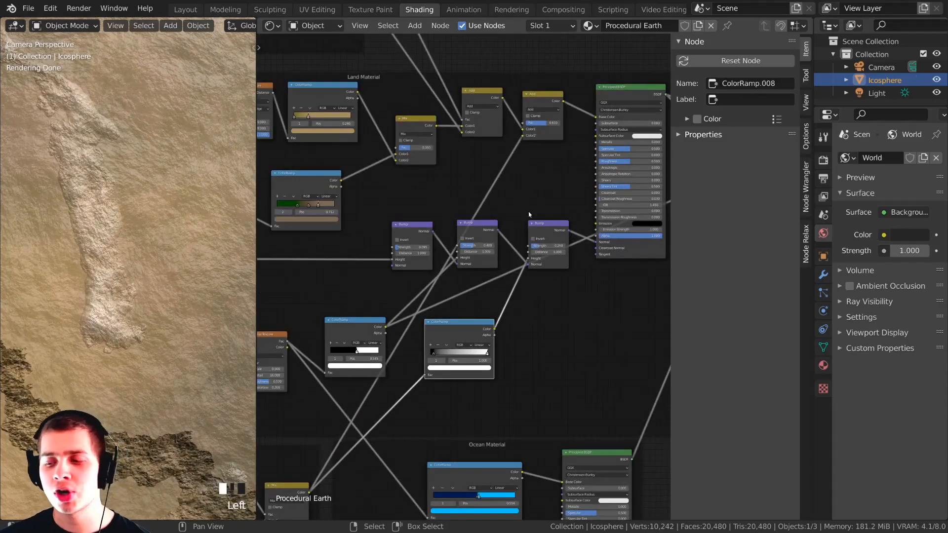
# Raise the second Add node's Fac to 1.000 and shift that node slightly toward the Principled BSDF.
pyautogui.scroll(4, 532, 123)
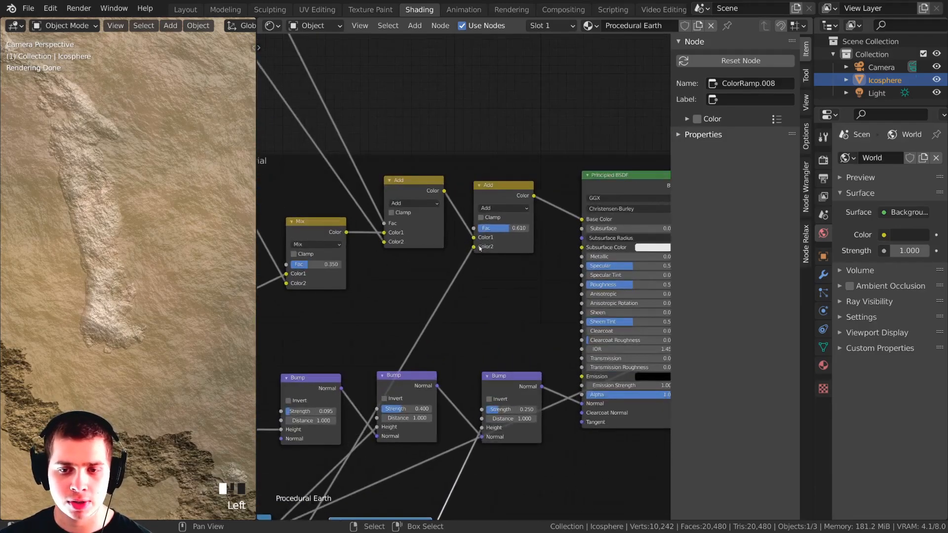
pyautogui.moveTo(529, 204); pyautogui.dragTo(561, 206)
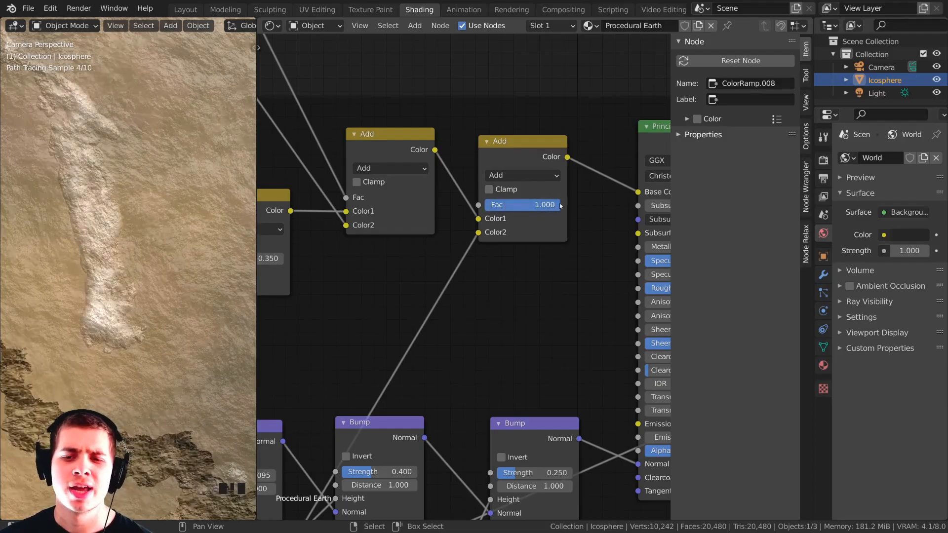
pyautogui.moveTo(529, 156); pyautogui.dragTo(538, 158)
pyautogui.scroll(-6, 127, 180)
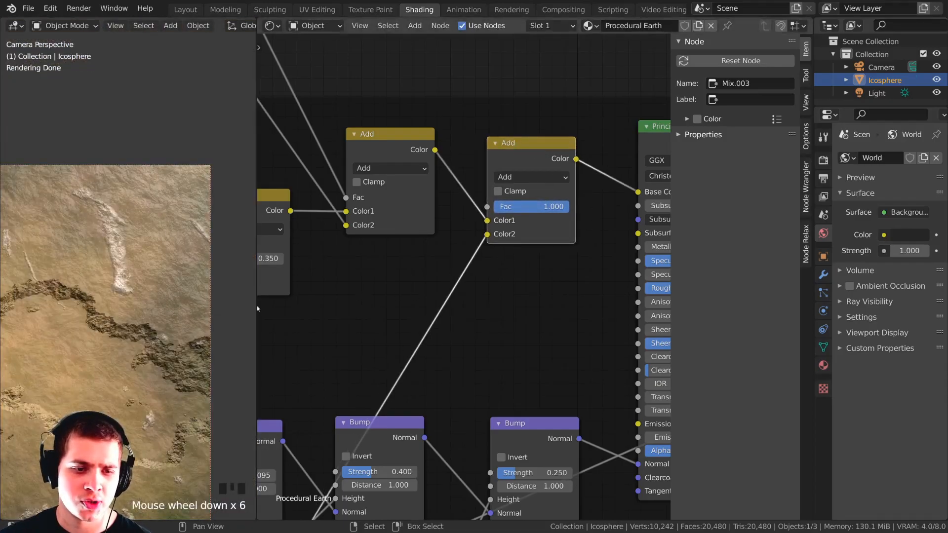
pyautogui.scroll(3, 143, 324)
pyautogui.scroll(-4, 372, 260)
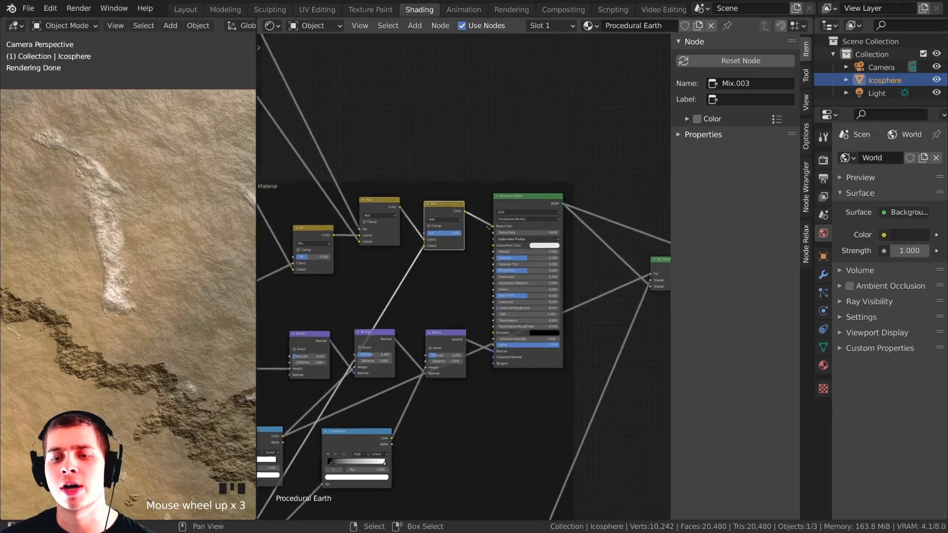
# Preview the Mix Shader combining land and ocean, and frame the whole planet in the camera view.
pyautogui.click(498, 231)
pyautogui.scroll(-2, 586, 237)
pyautogui.keyDown('ctrl'); pyautogui.keyDown('shift'); pyautogui.click(558, 243); pyautogui.keyUp('shift'); pyautogui.keyUp('ctrl')
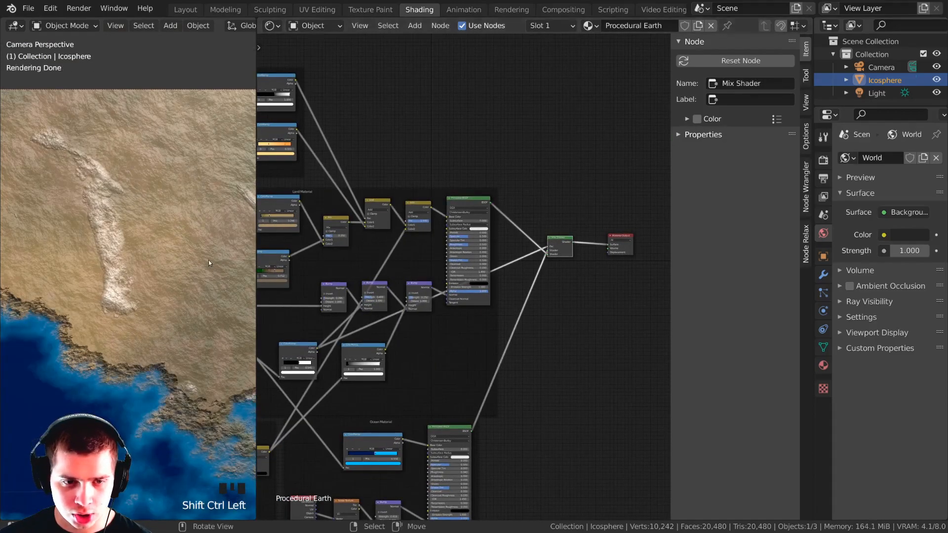
pyautogui.scroll(-19, 208, 261)
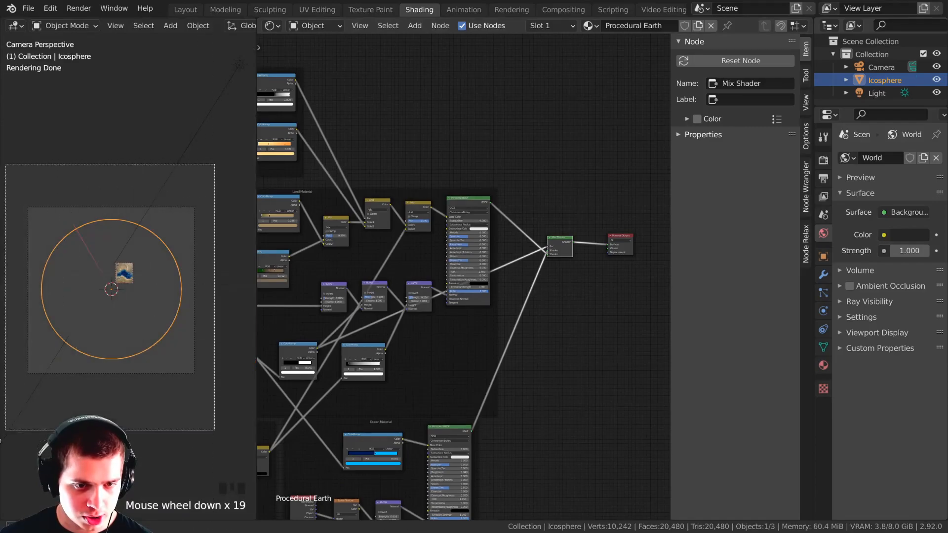
pyautogui.keyDown('shift'); pyautogui.moveTo(54, 380); pyautogui.dragTo(43, 391, button='middle'); pyautogui.keyUp('shift')
pyautogui.scroll(5, 100, 348)
pyautogui.keyDown('shift'); pyautogui.moveTo(96, 370); pyautogui.dragTo(115, 363, button='middle'); pyautogui.keyUp('shift')
pyautogui.scroll(-2, 487, 358)
# Hide the node editor's sidebar and bring the whole node tree into view.
pyautogui.keyDown('shift'); pyautogui.moveTo(487, 359); pyautogui.dragTo(561, 322, button='middle'); pyautogui.keyUp('shift')
pyautogui.scroll(-1, 484, 335)
pyautogui.scroll(1, 521, 293)
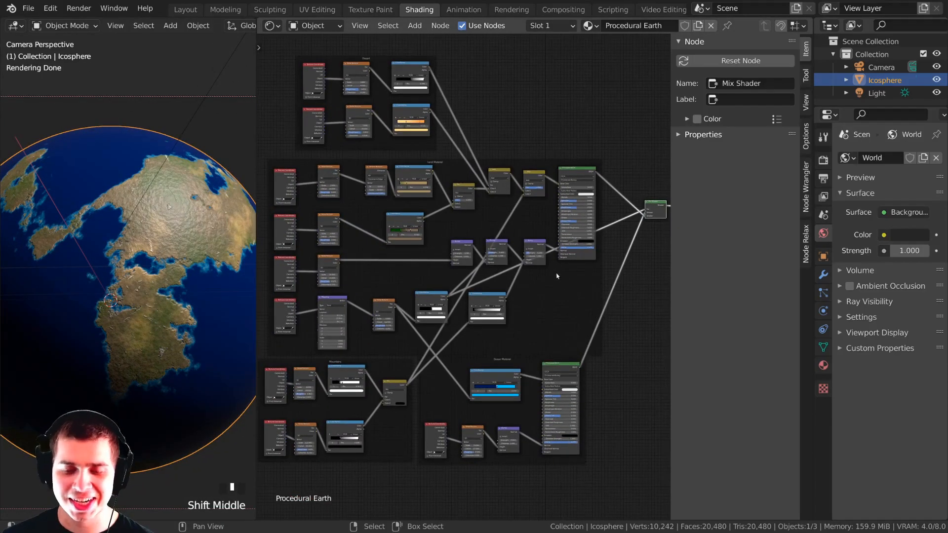
pyautogui.press('m')
pyautogui.press('m')
pyautogui.press('n')
pyautogui.moveTo(591, 290); pyautogui.dragTo(557, 291, button='middle')
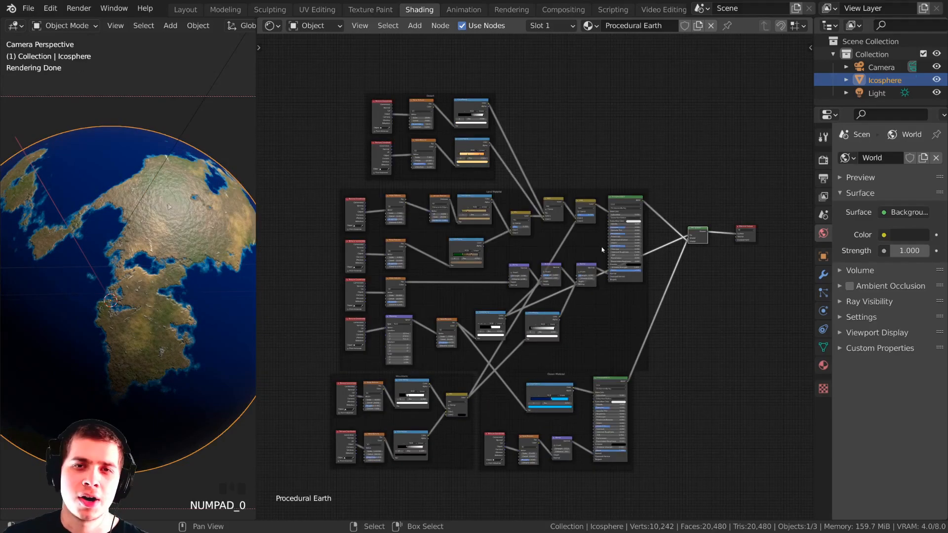
pyautogui.moveTo(563, 215); pyautogui.dragTo(557, 239, button='middle')
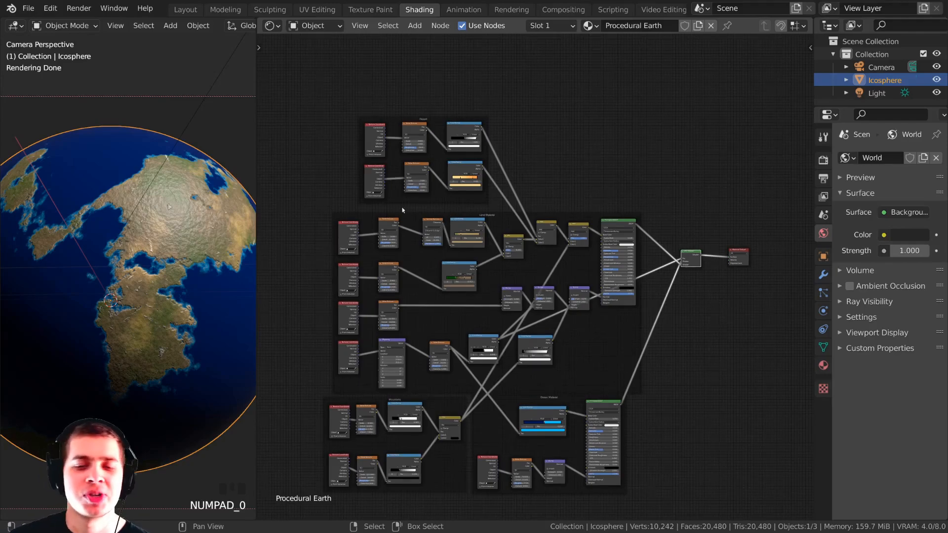
# Add a Gradient Texture node in the empty area above the Desert frame.
pyautogui.moveTo(394, 191); pyautogui.dragTo(410, 275, button='middle')
pyautogui.scroll(5, 411, 275)
pyautogui.moveTo(423, 181); pyautogui.dragTo(474, 237, button='middle')
pyautogui.hotkey('shift', 'a')
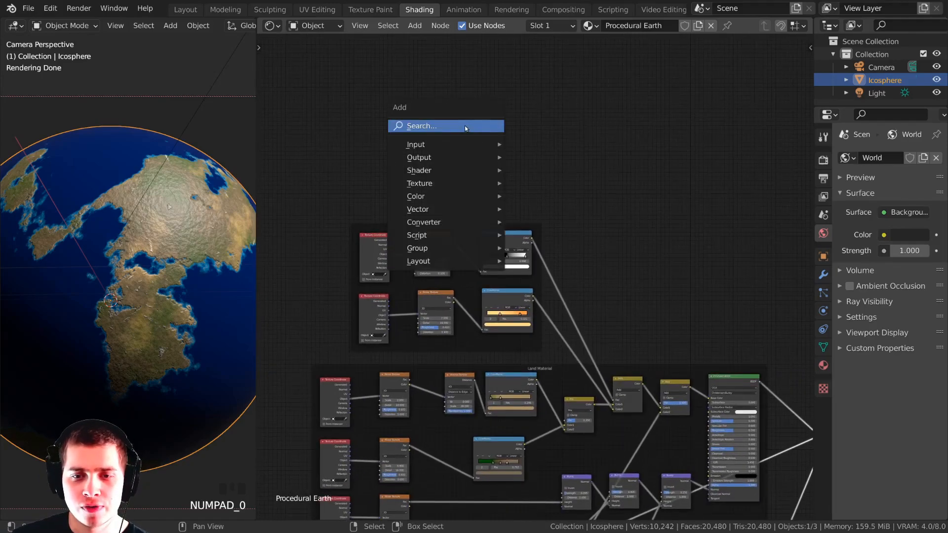
pyautogui.click(465, 127)
pyautogui.write('gr')
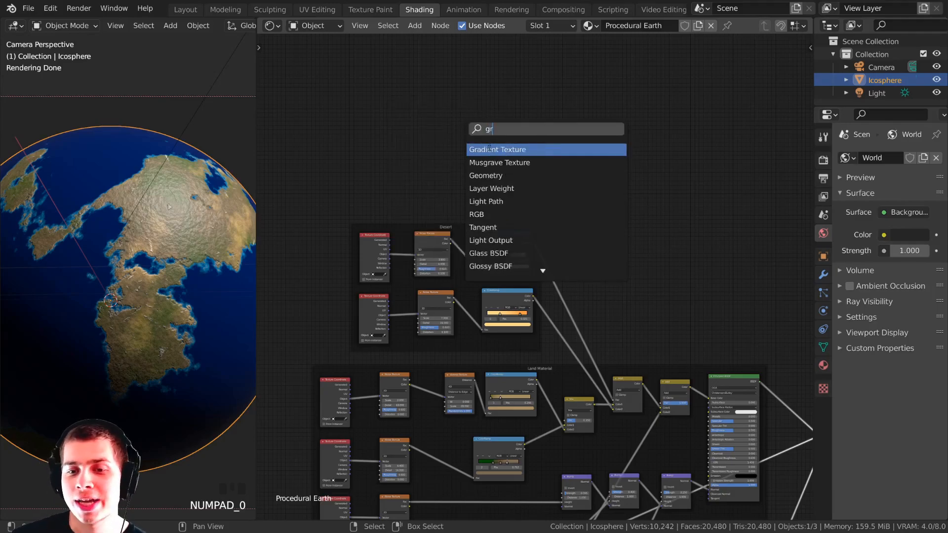
pyautogui.click(489, 148)
pyautogui.click(465, 162)
# Examine the planet from several angles and return to the camera view.
pyautogui.moveTo(472, 175); pyautogui.dragTo(539, 262, button='middle')
pyautogui.scroll(3, 540, 262)
pyautogui.scroll(-2, 96, 251)
pyautogui.moveTo(96, 251); pyautogui.dragTo(130, 239, button='middle')
pyautogui.scroll(1, 130, 239)
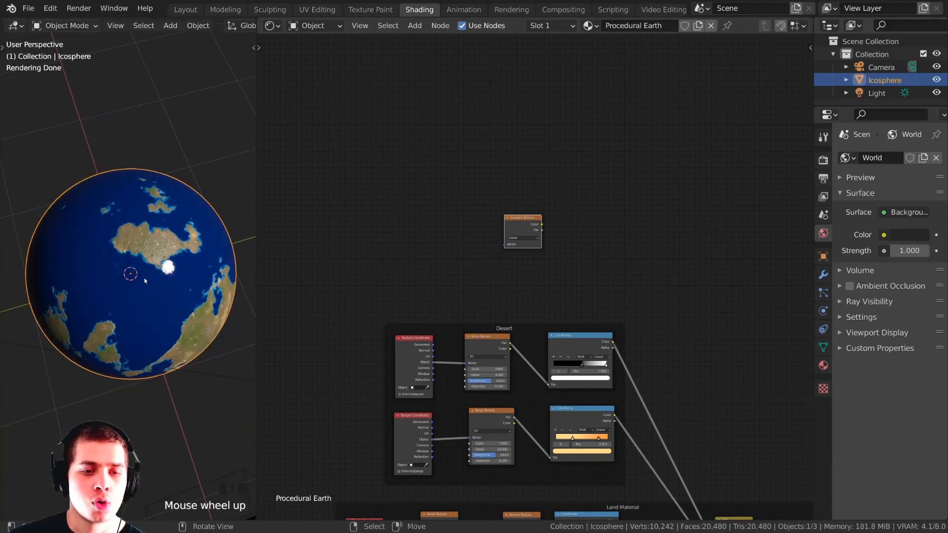
pyautogui.moveTo(135, 299); pyautogui.dragTo(72, 319, button='middle')
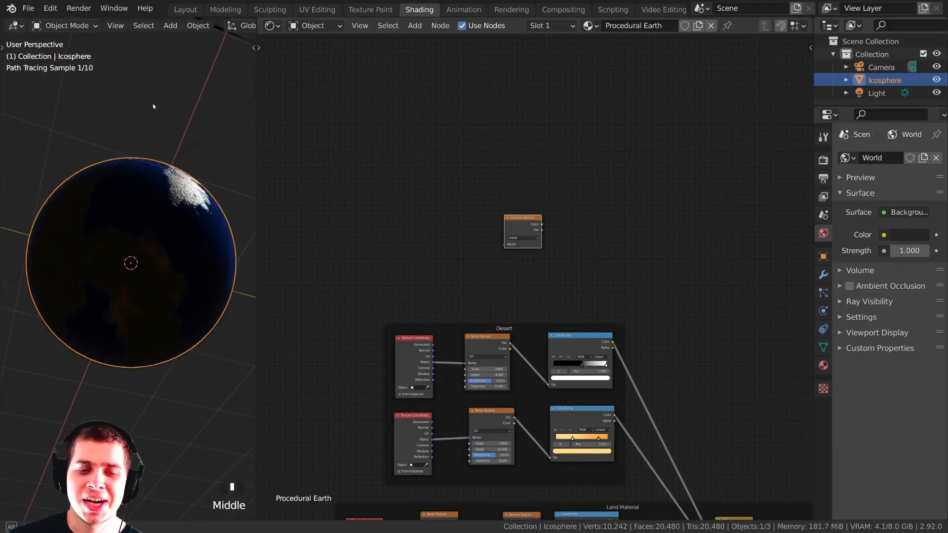
pyautogui.moveTo(145, 280)
pyautogui.mouseDown(button='middle')
pyautogui.moveTo(142, 296)
pyautogui.moveTo(137, 288)
pyautogui.mouseUp(button='middle')
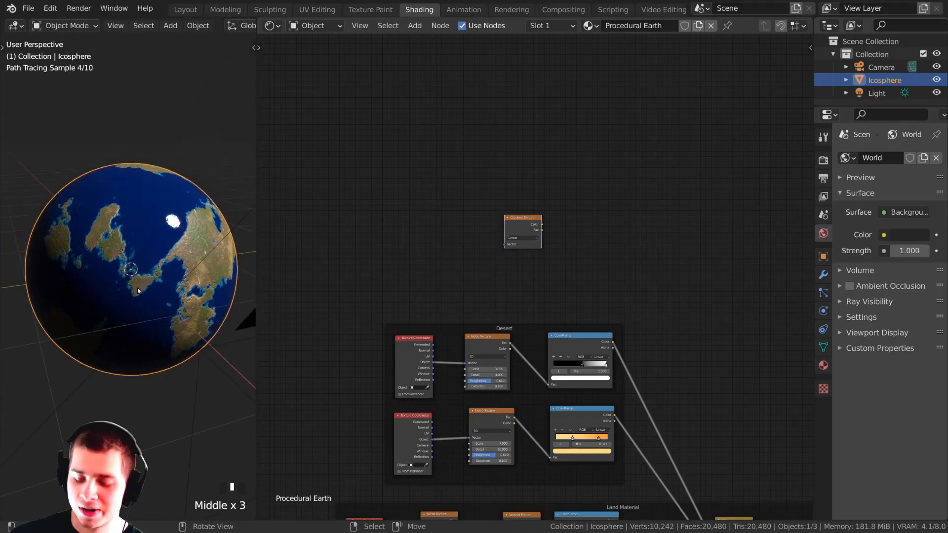
pyautogui.press('KP_0')
pyautogui.scroll(3, 510, 176)
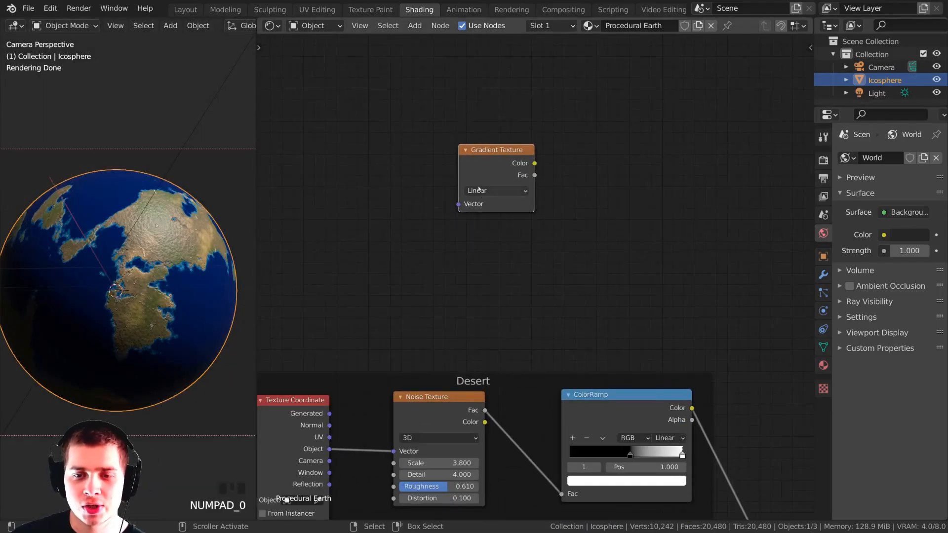
# Add a Texture Coordinate node ahead of the Gradient Texture.
pyautogui.hotkey('shift', 'a')
pyautogui.click(482, 150)
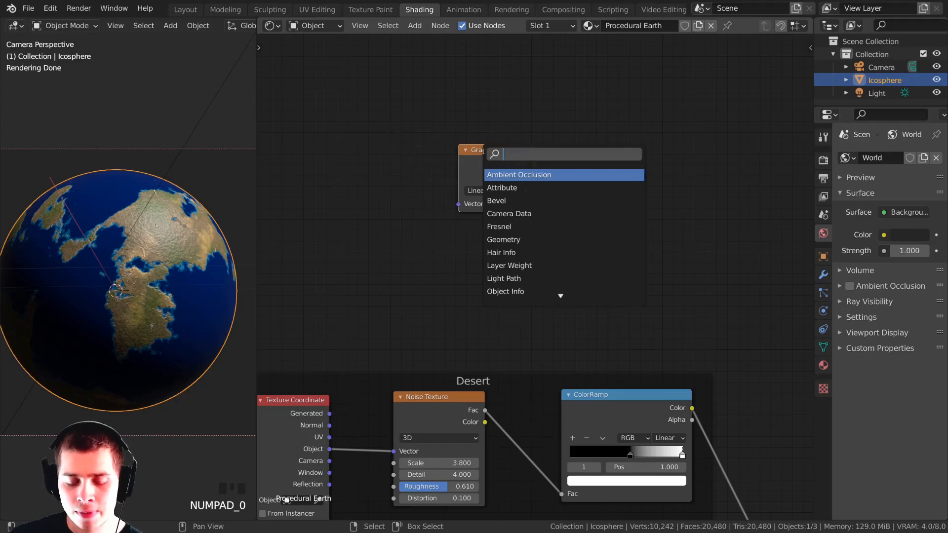
pyautogui.write('te')
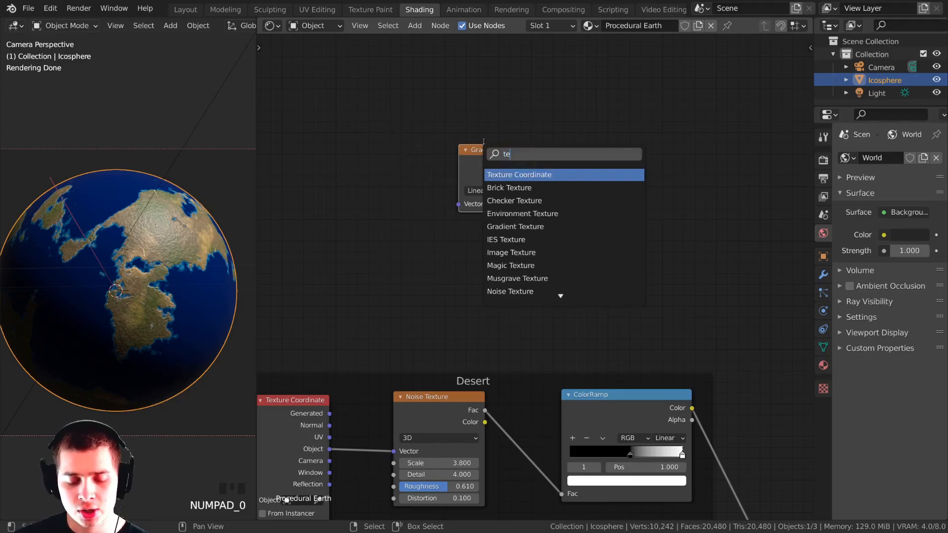
pyautogui.write('x')
pyautogui.click(517, 170)
pyautogui.click(349, 193)
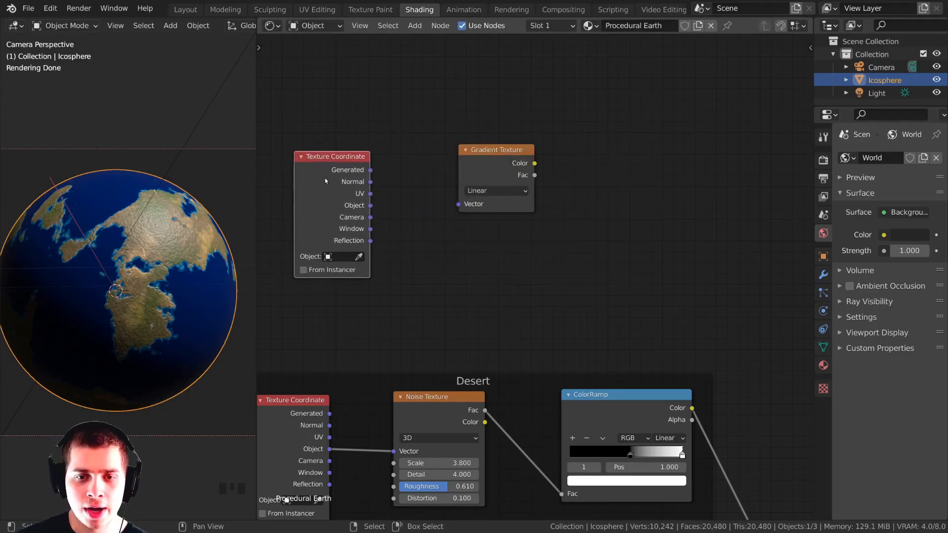
# Connect the Texture Coordinate's Object output to the Gradient Texture's Vector and move the two nodes closer together.
pyautogui.moveTo(370, 198); pyautogui.dragTo(407, 128)
pyautogui.moveTo(459, 207); pyautogui.dragTo(459, 204)
pyautogui.moveTo(496, 148); pyautogui.dragTo(457, 151)
pyautogui.scroll(-2, 456, 155)
pyautogui.moveTo(455, 157); pyautogui.dragTo(451, 183, button='middle')
# Add a Frame node and place the new Texture Coordinate and Gradient Texture nodes inside it.
pyautogui.click(462, 113)
pyautogui.hotkey('shift', 'a')
pyautogui.click(463, 113)
pyautogui.write('fr')
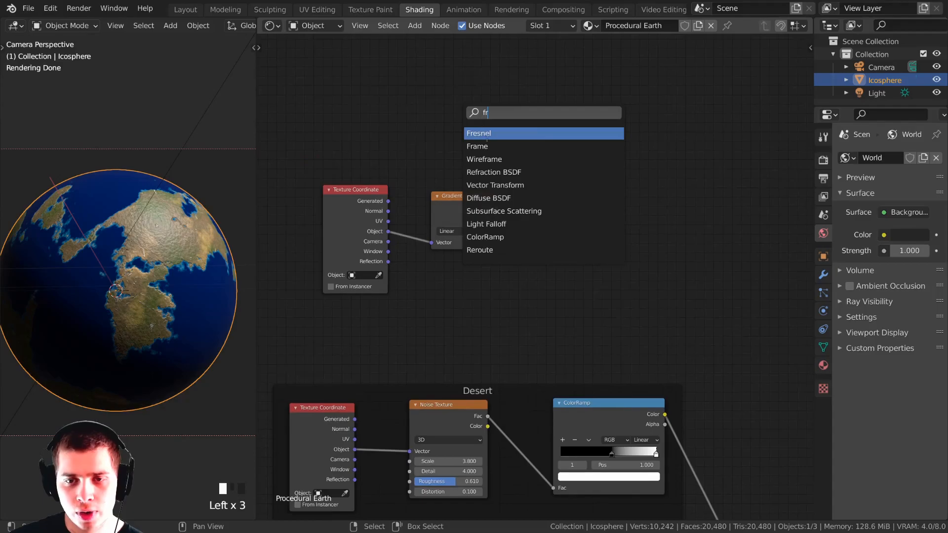
pyautogui.click(487, 146)
pyautogui.click(481, 189)
pyautogui.moveTo(468, 199); pyautogui.dragTo(501, 169)
pyautogui.moveTo(362, 204); pyautogui.dragTo(461, 190)
pyautogui.moveTo(461, 189); pyautogui.dragTo(374, 189)
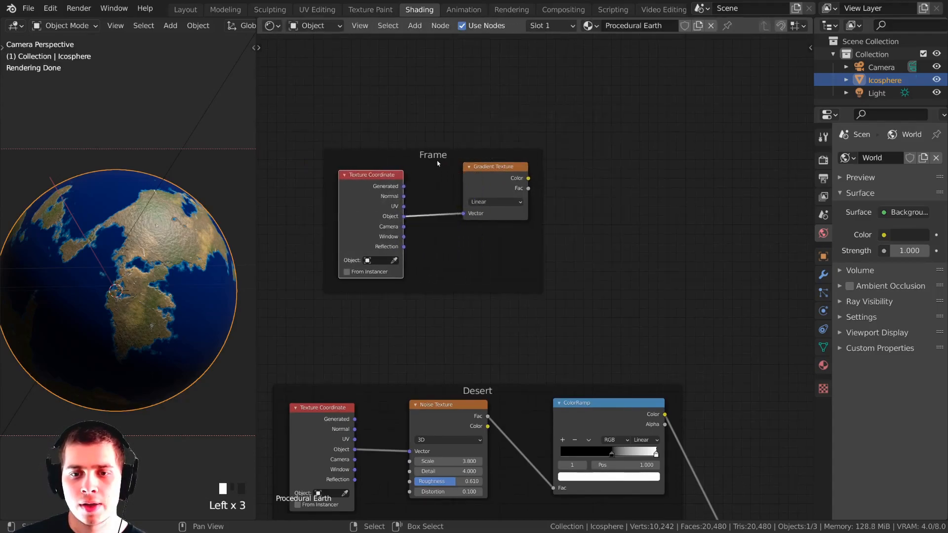
# Name and label the new frame "North And South Poles" and position it above the Desert frame.
pyautogui.moveTo(431, 163); pyautogui.dragTo(426, 162, button='middle')
pyautogui.press('n')
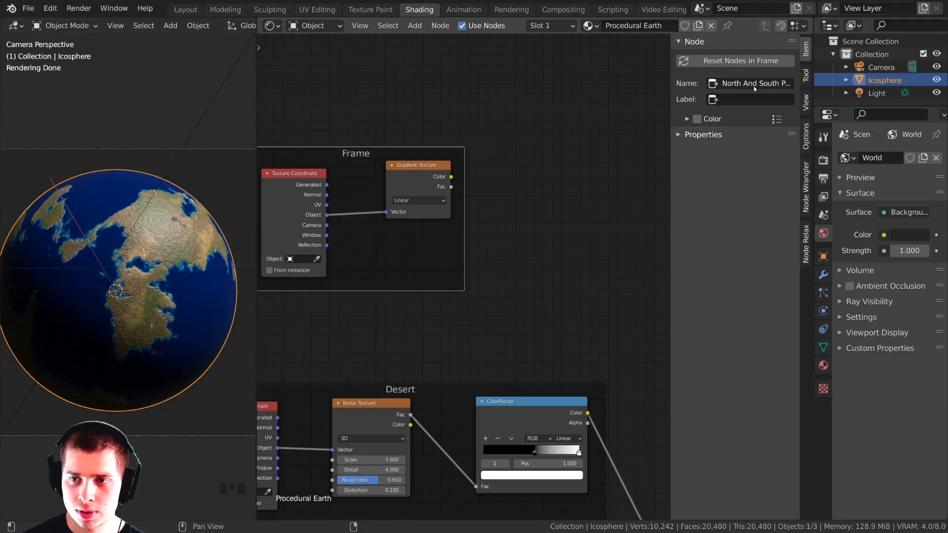
pyautogui.write('North And South Poles')
pyautogui.press('Return')
pyautogui.moveTo(380, 153); pyautogui.dragTo(489, 153, button='middle')
pyautogui.moveTo(490, 158); pyautogui.dragTo(463, 151)
pyautogui.scroll(-3, 472, 167)
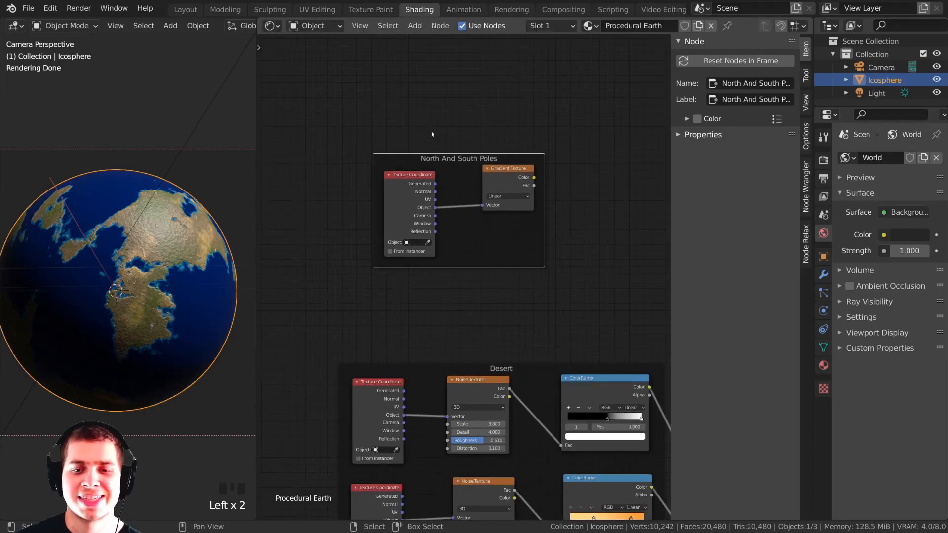
# Preview the Gradient Texture directly on the planet and check it outside the camera view.
pyautogui.scroll(2, 474, 163)
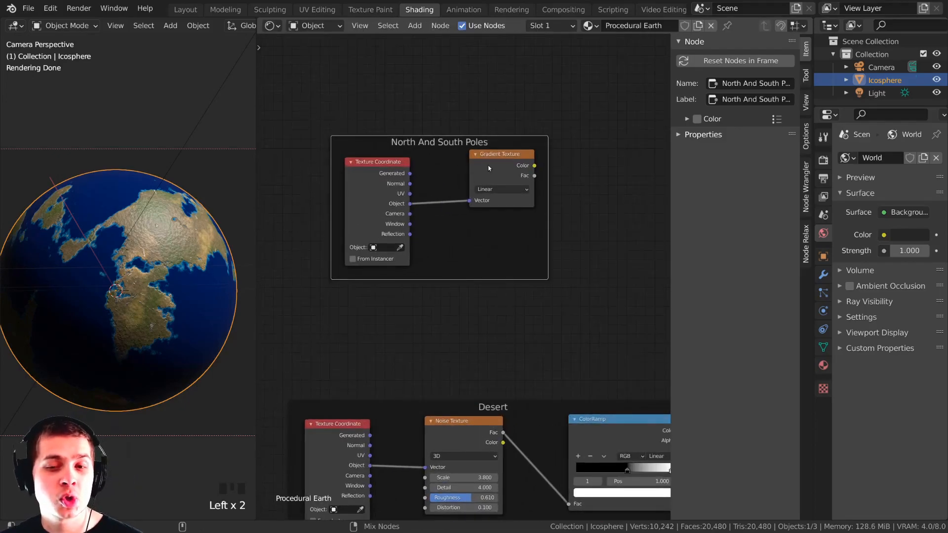
pyautogui.keyDown('ctrl'); pyautogui.keyDown('shift'); pyautogui.click(494, 167); pyautogui.keyUp('shift'); pyautogui.keyUp('ctrl')
pyautogui.scroll(-2, 117, 229)
pyautogui.moveTo(117, 230); pyautogui.dragTo(90, 164, button='middle')
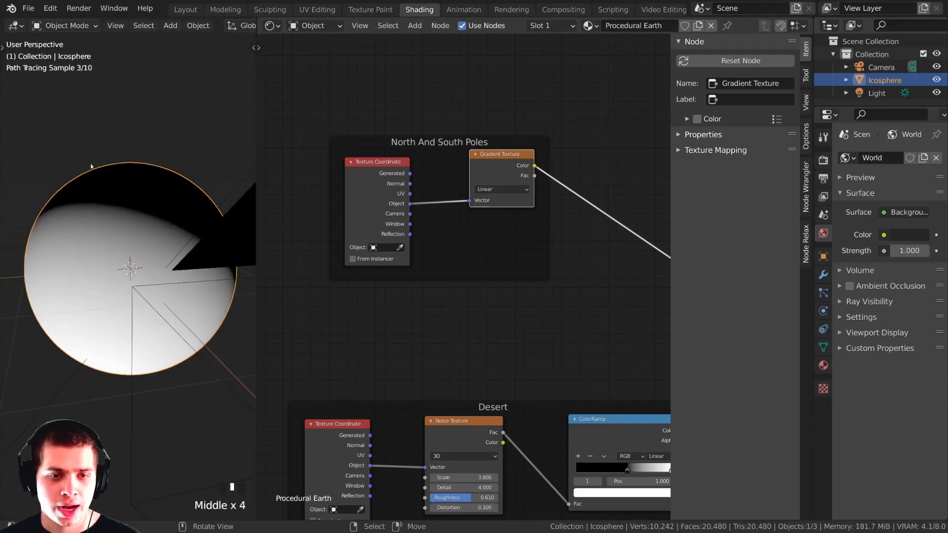
pyautogui.moveTo(141, 252); pyautogui.dragTo(143, 252, button='middle')
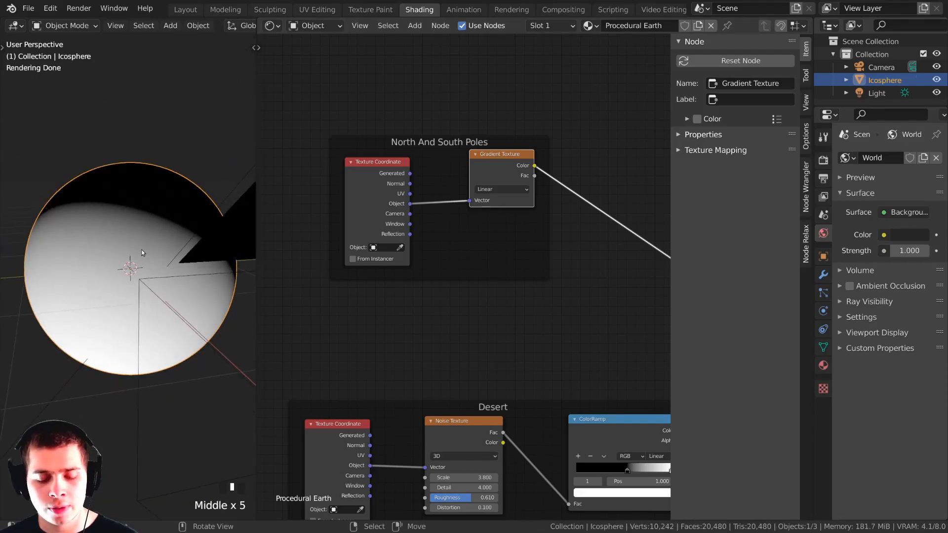
# Clear the planet's rotation and check how the gradient runs across it.
pyautogui.hotkey('alt', 'r')
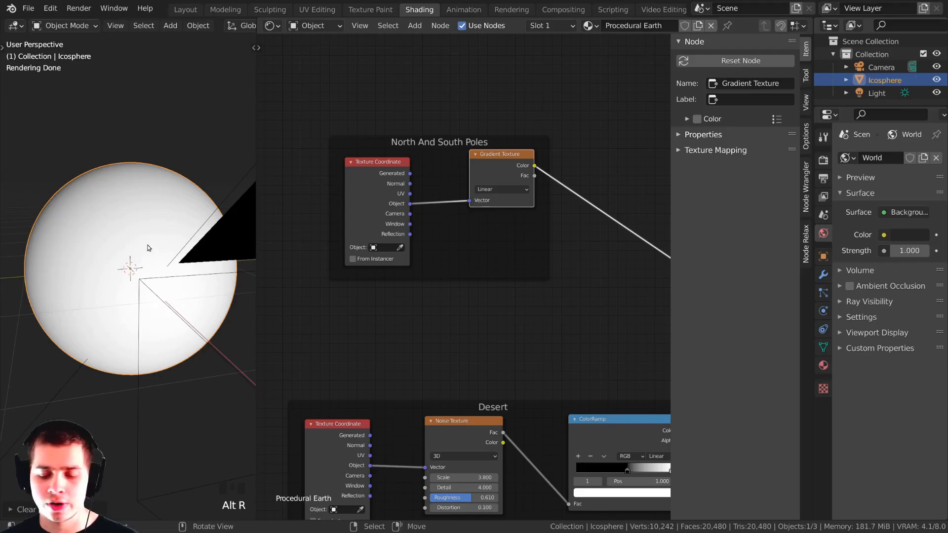
pyautogui.press('KP_0')
pyautogui.scroll(-1, 84, 287)
pyautogui.moveTo(84, 286); pyautogui.dragTo(136, 184, button='middle')
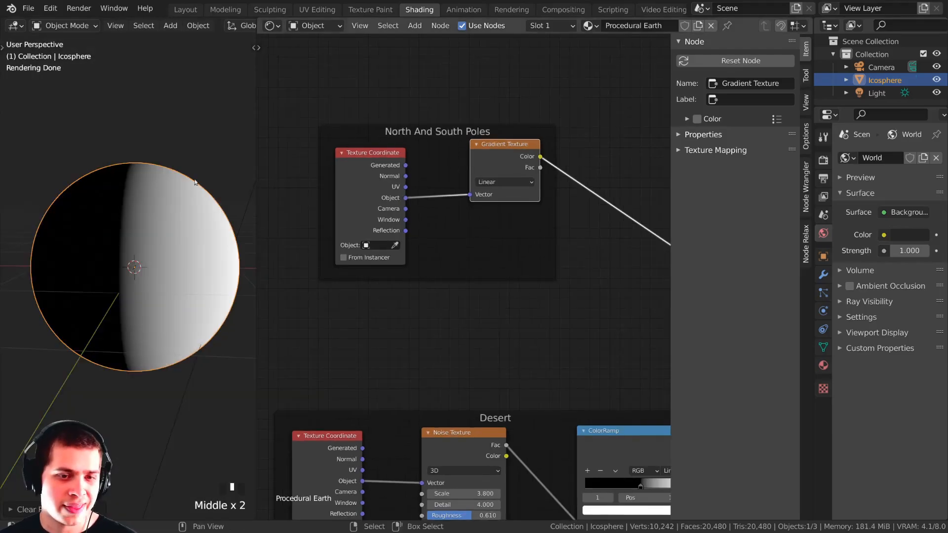
# Connect the Texture Coordinate's Generated output to the Gradient Texture's Vector in place of the Object output.
pyautogui.scroll(2, 305, 206)
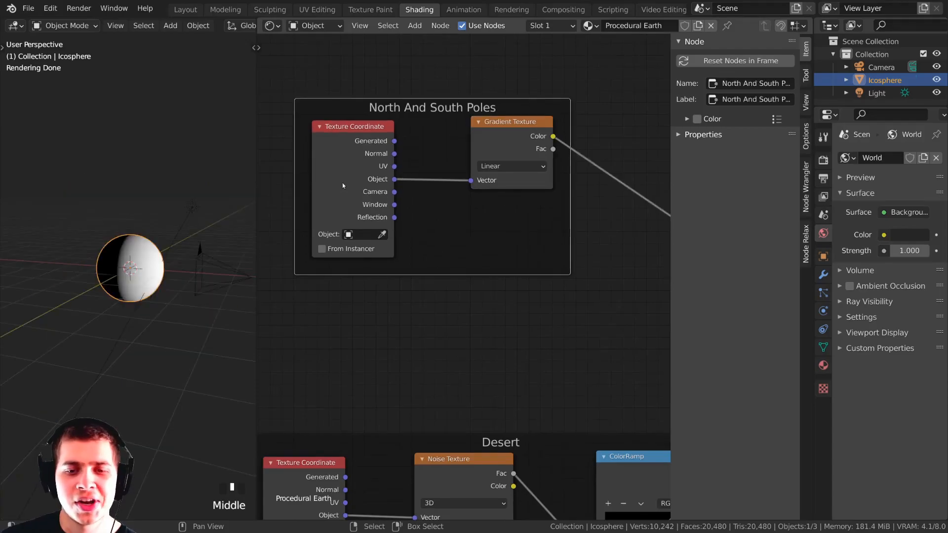
pyautogui.scroll(1, 342, 183)
pyautogui.moveTo(361, 156); pyautogui.dragTo(371, 184, button='middle')
pyautogui.click(397, 144)
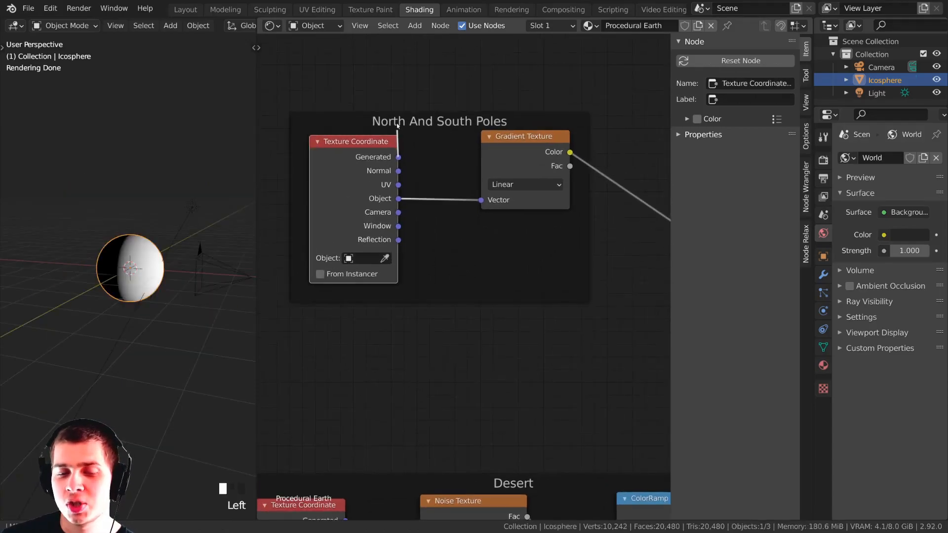
pyautogui.moveTo(483, 202); pyautogui.dragTo(481, 200)
pyautogui.moveTo(106, 225); pyautogui.dragTo(83, 231, button='middle')
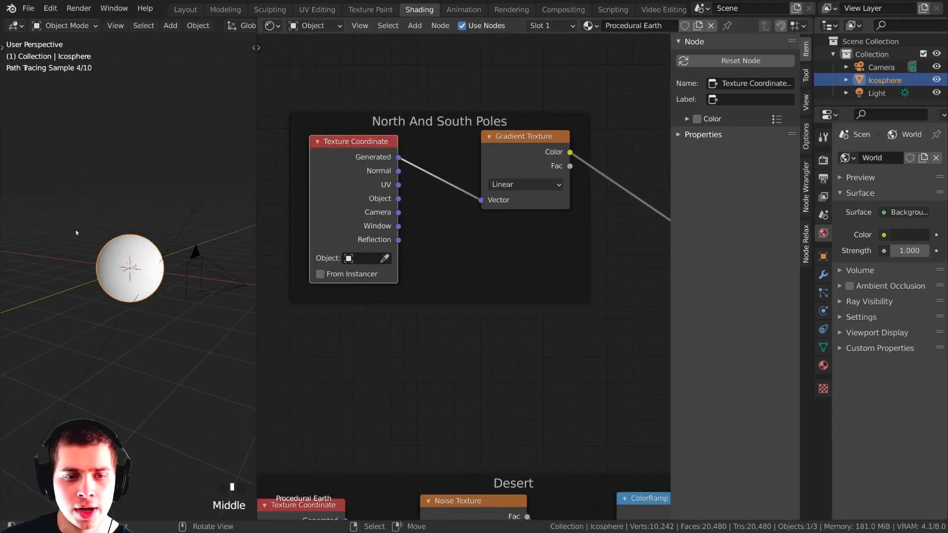
pyautogui.moveTo(83, 230); pyautogui.dragTo(93, 235, button='middle')
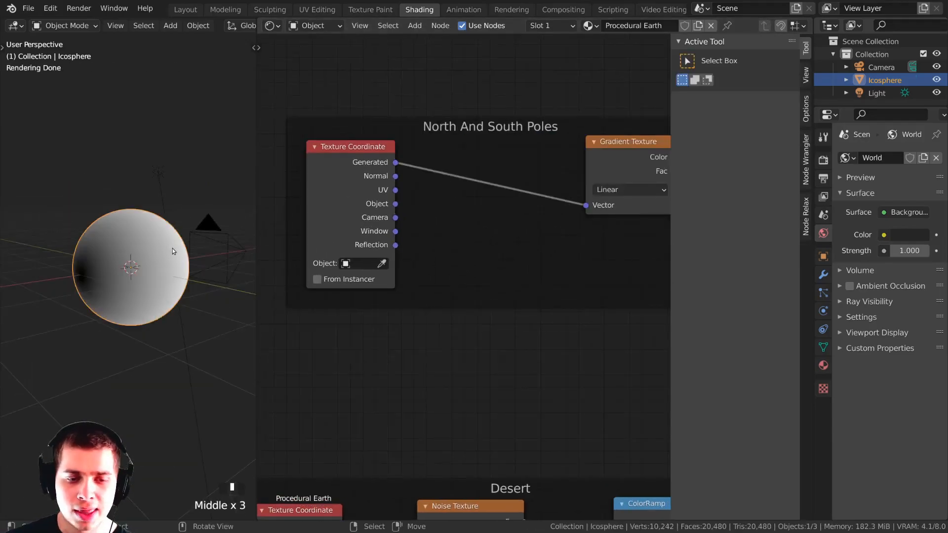
# Rotate the planet so that the dark end of the gradient points straight up.
pyautogui.moveTo(173, 248); pyautogui.dragTo(175, 271, button='middle')
pyautogui.scroll(3, 108, 258)
pyautogui.scroll(-2, 123, 239)
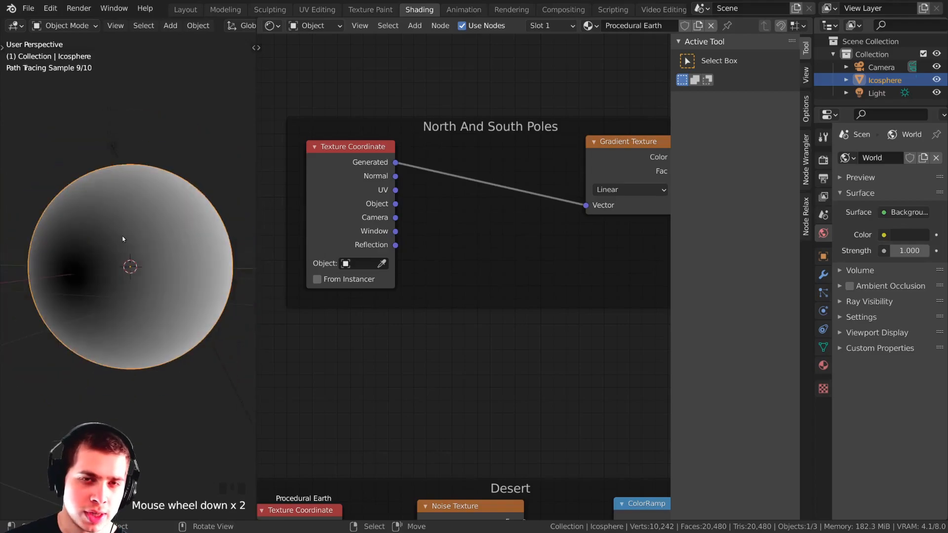
pyautogui.moveTo(145, 243); pyautogui.dragTo(205, 153, button='middle')
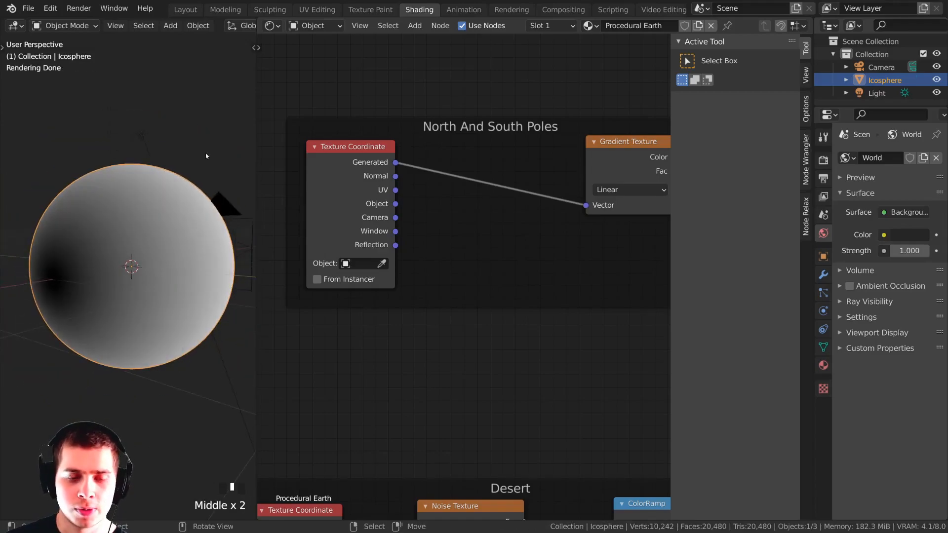
pyautogui.press('r')
pyautogui.press('x')
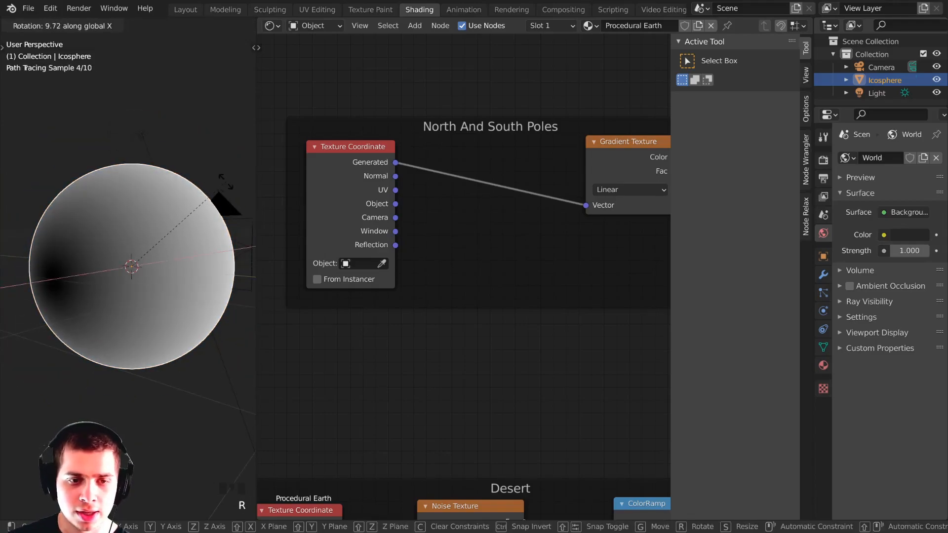
pyautogui.click(203, 209)
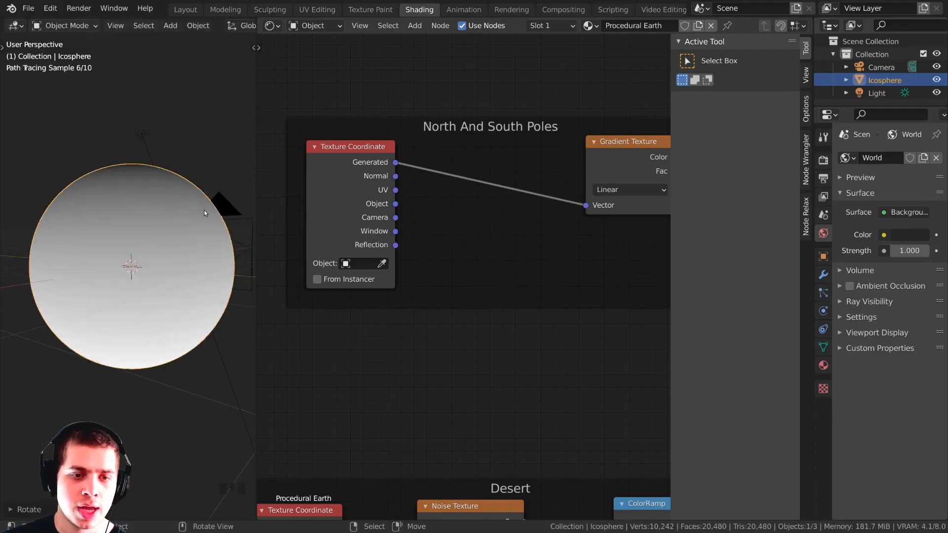
# Examine the gradient on the rotated planet from above and from the side.
pyautogui.moveTo(203, 209); pyautogui.dragTo(134, 346, button='middle')
pyautogui.moveTo(146, 307); pyautogui.dragTo(131, 267, button='middle')
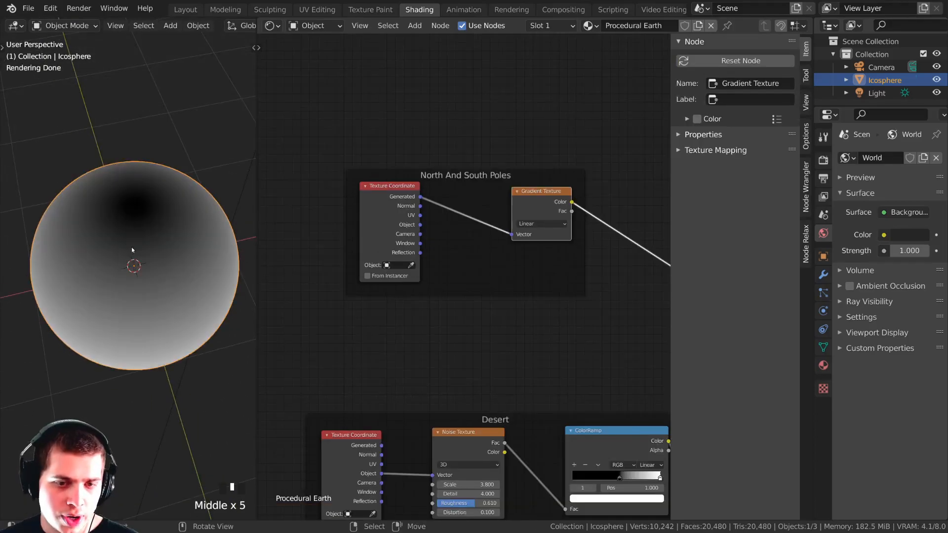
pyautogui.moveTo(131, 247)
pyautogui.mouseDown(button='middle')
pyautogui.moveTo(133, 257)
pyautogui.moveTo(129, 207)
pyautogui.moveTo(141, 208)
pyautogui.moveTo(144, 139)
pyautogui.mouseUp(button='middle')
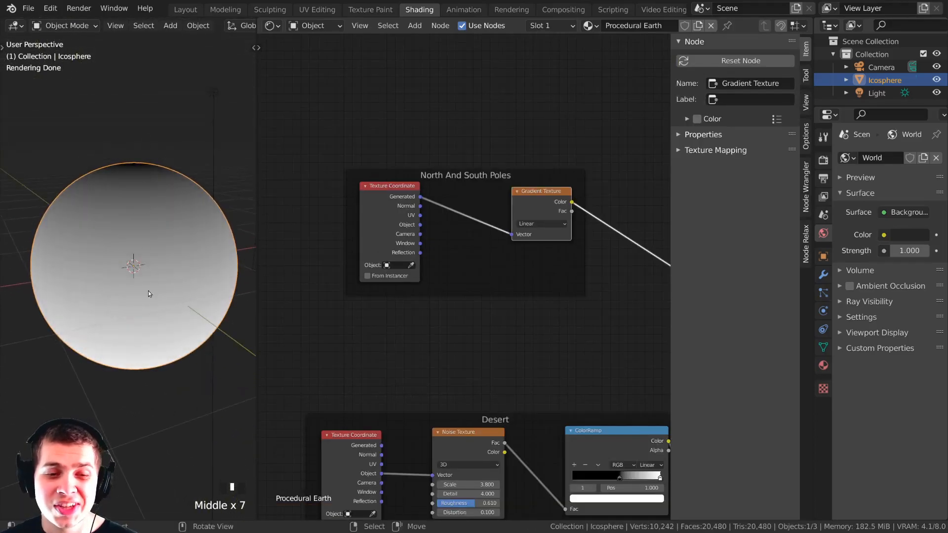
pyautogui.scroll(-1, 148, 291)
pyautogui.moveTo(148, 291); pyautogui.dragTo(307, 320, button='middle')
pyautogui.moveTo(440, 277); pyautogui.dragTo(412, 278, button='middle')
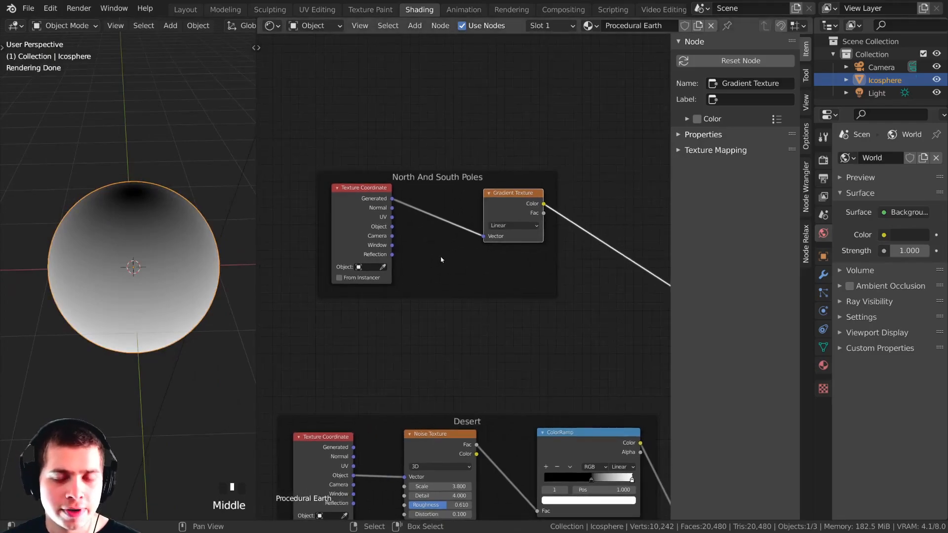
pyautogui.scroll(1, 122, 151)
pyautogui.moveTo(122, 151); pyautogui.dragTo(127, 200, button='middle')
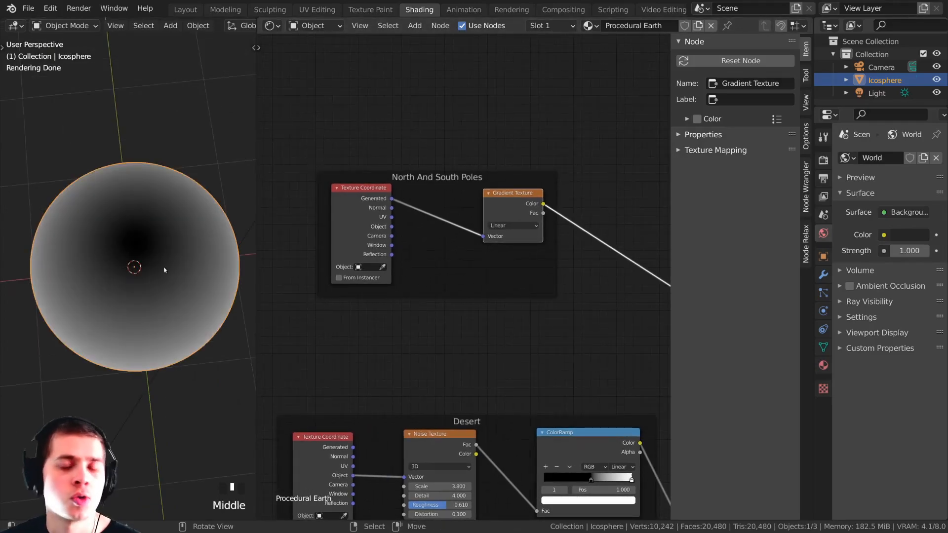
# Insert a ColorRamp node after the Gradient Texture in the North And South Poles frame.
pyautogui.moveTo(513, 230); pyautogui.dragTo(502, 228, button='middle')
pyautogui.hotkey('shift', 'a')
pyautogui.click(503, 228)
pyautogui.write('col')
pyautogui.click(537, 265)
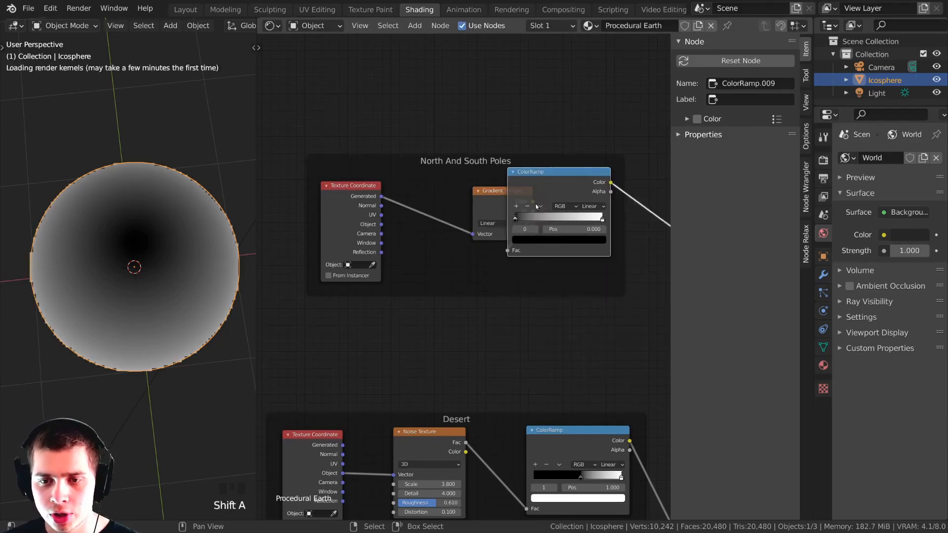
pyautogui.click(579, 229)
pyautogui.moveTo(578, 228); pyautogui.dragTo(424, 267, button='middle')
# Put the ColorRamp's black stop at the start and its white stop at 0.060 to confine the dark area to the pole.
pyautogui.moveTo(425, 266)
pyautogui.mouseDown()
pyautogui.moveTo(444, 261)
pyautogui.moveTo(434, 260)
pyautogui.mouseUp()
pyautogui.moveTo(501, 266); pyautogui.dragTo(426, 254)
pyautogui.scroll(5, 446, 267)
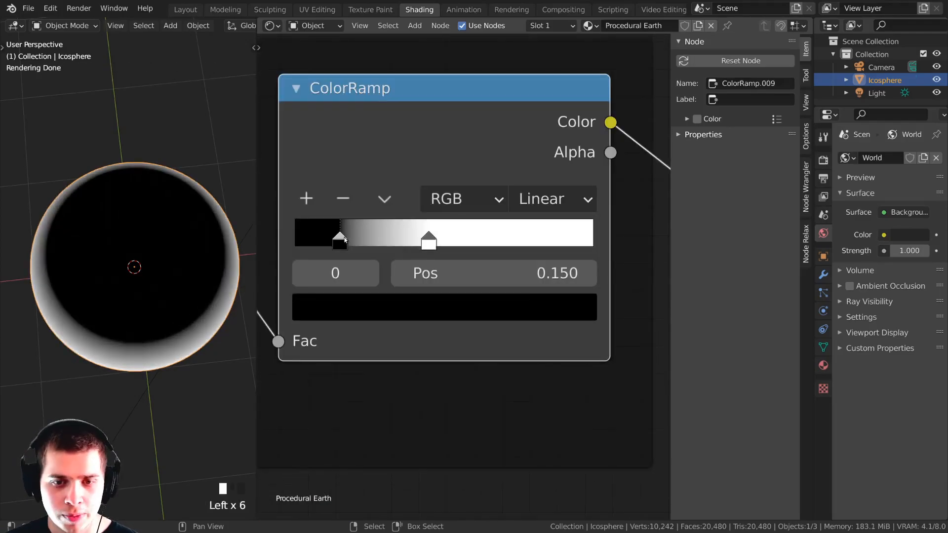
pyautogui.moveTo(341, 241); pyautogui.dragTo(294, 240)
pyautogui.moveTo(428, 241); pyautogui.dragTo(313, 249)
pyautogui.moveTo(188, 241); pyautogui.dragTo(162, 243, button='middle')
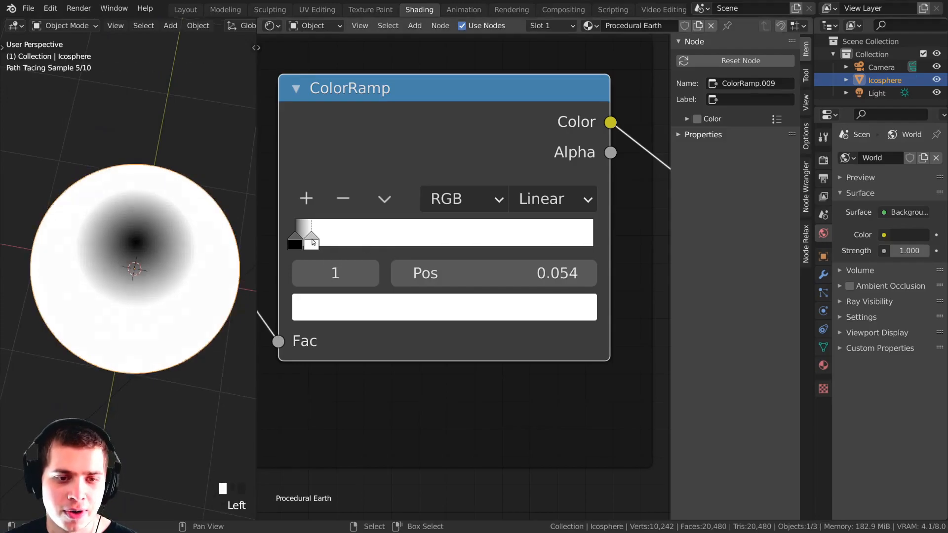
pyautogui.scroll(5, 314, 242)
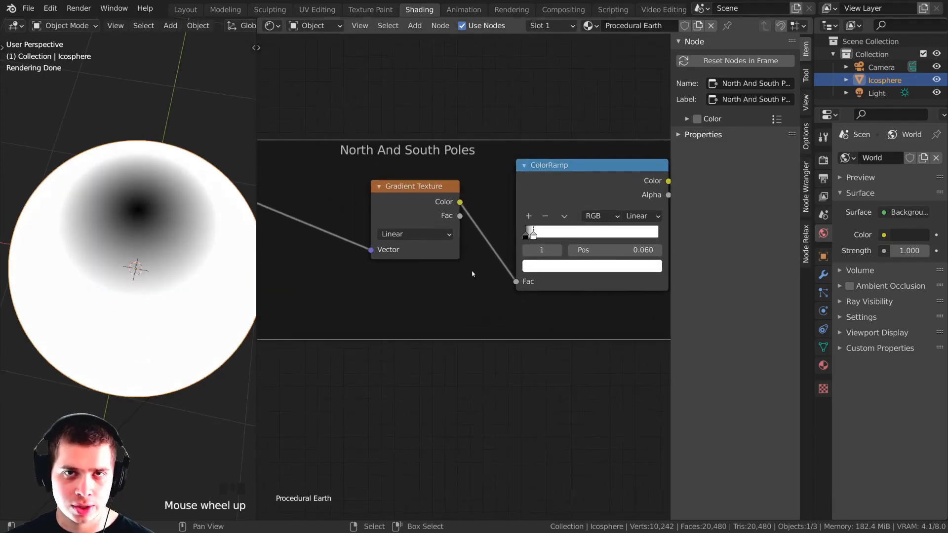
# Add a Noise Texture node below the Gradient Texture inside the North And South Poles frame.
pyautogui.moveTo(481, 266); pyautogui.dragTo(506, 285, button='middle')
pyautogui.moveTo(388, 282); pyautogui.dragTo(500, 300, button='middle')
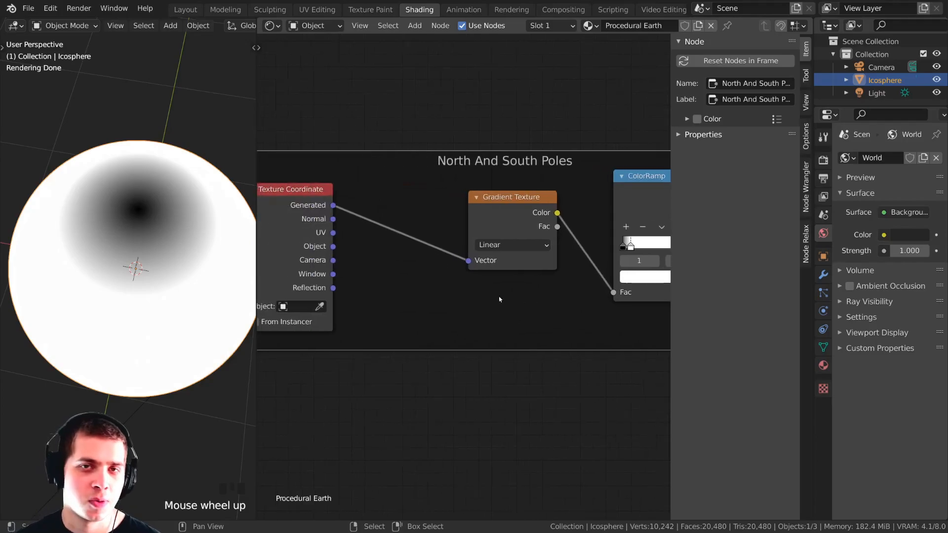
pyautogui.scroll(2, 424, 262)
pyautogui.hotkey('shift', 'a')
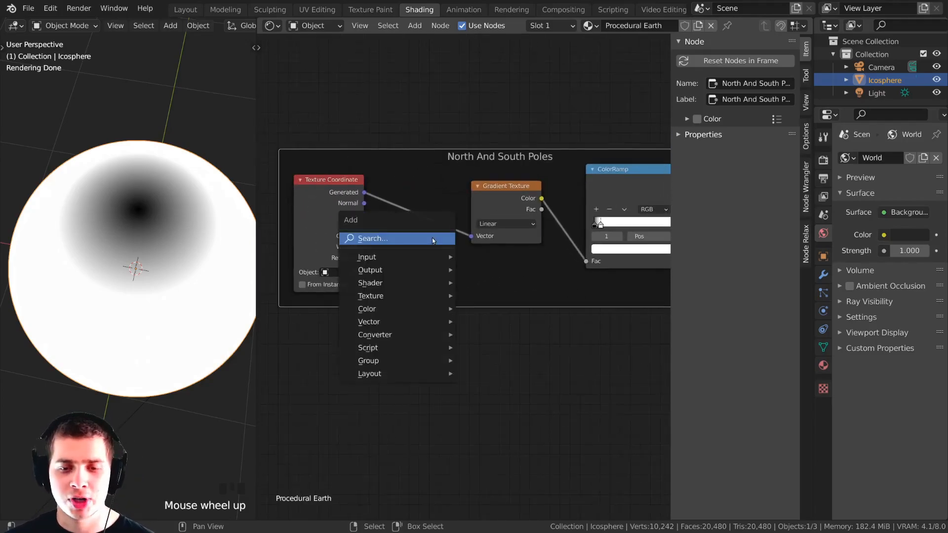
pyautogui.click(432, 238)
pyautogui.write('no')
pyautogui.click(467, 262)
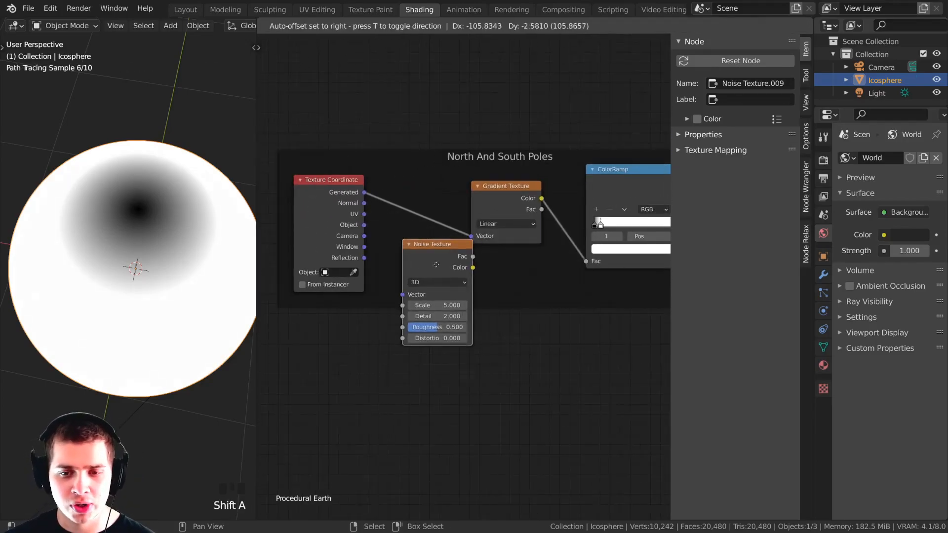
pyautogui.click(472, 286)
pyautogui.moveTo(474, 285); pyautogui.dragTo(515, 307)
# Duplicate the Texture Coordinate below the original and connect its Object output to the Noise Texture's Vector.
pyautogui.rightClick(311, 211)
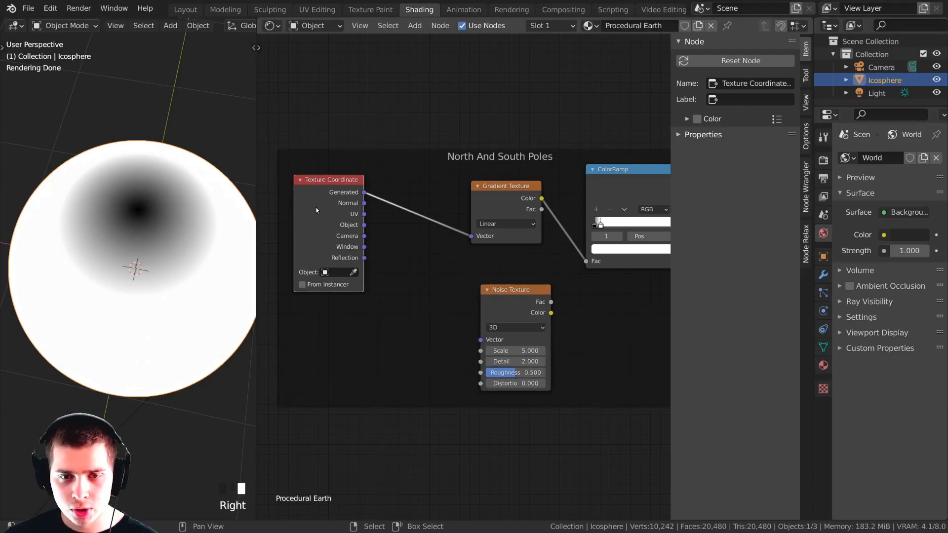
pyautogui.hotkey('shift', 'd')
pyautogui.click(332, 338)
pyautogui.moveTo(362, 348); pyautogui.dragTo(416, 222)
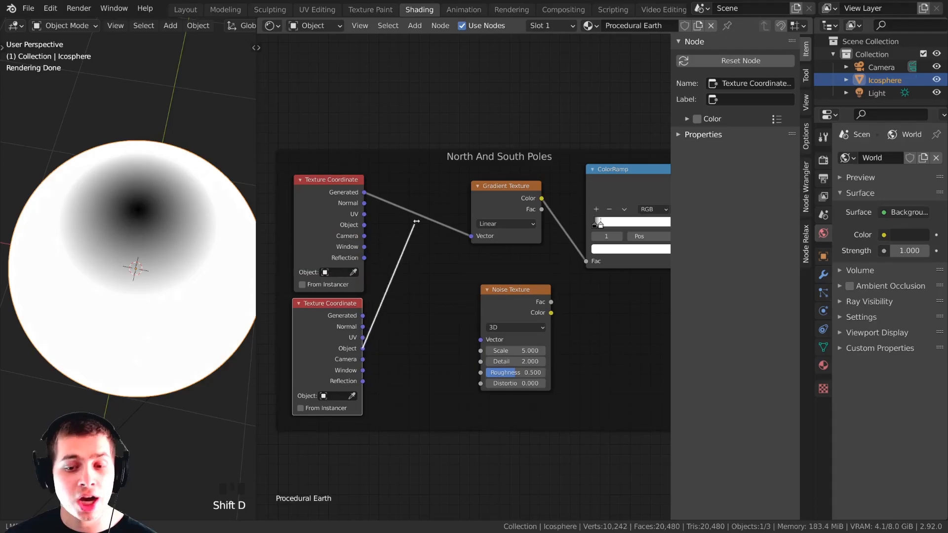
pyautogui.click(512, 294)
pyautogui.moveTo(511, 294); pyautogui.dragTo(484, 306)
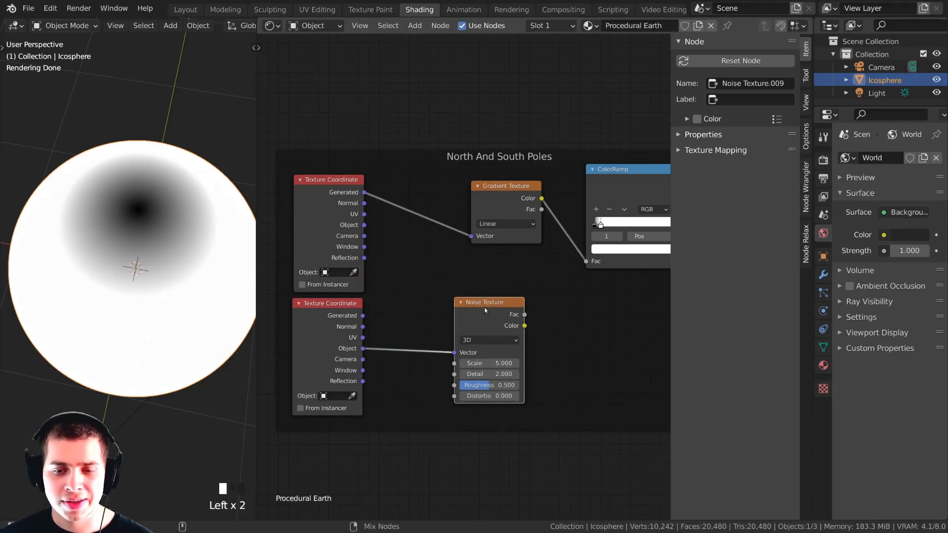
# Preview the new Noise Texture on the planet and set its Scale to 1.6.
pyautogui.keyDown('ctrl'); pyautogui.keyDown('shift'); pyautogui.click(489, 311); pyautogui.keyUp('shift'); pyautogui.keyUp('ctrl')
pyautogui.moveTo(153, 277)
pyautogui.mouseDown(button='middle')
pyautogui.moveTo(151, 259)
pyautogui.moveTo(144, 269)
pyautogui.mouseUp(button='middle')
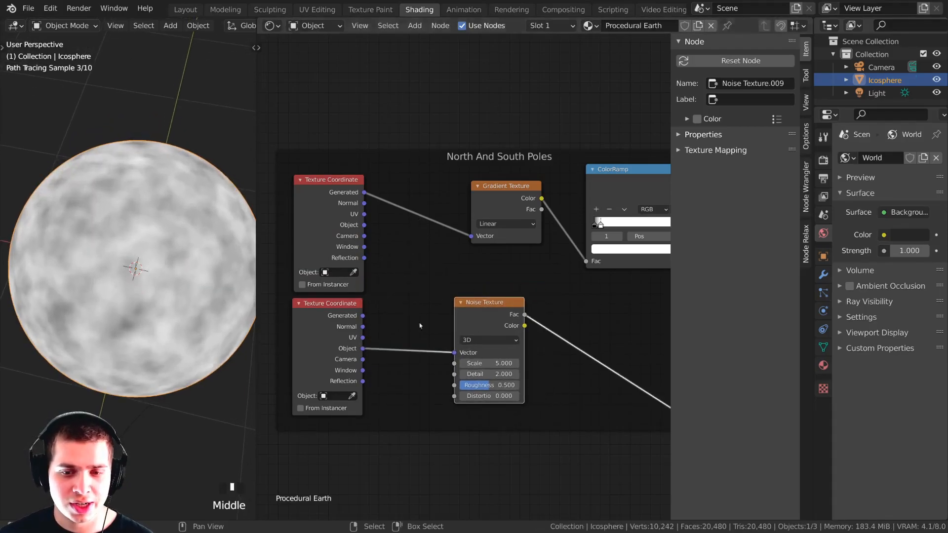
pyautogui.moveTo(482, 325); pyautogui.dragTo(459, 267, button='middle')
pyautogui.scroll(3, 459, 267)
pyautogui.moveTo(459, 267); pyautogui.dragTo(447, 263)
pyautogui.scroll(2, 281, 313)
pyautogui.doubleClick(427, 307)
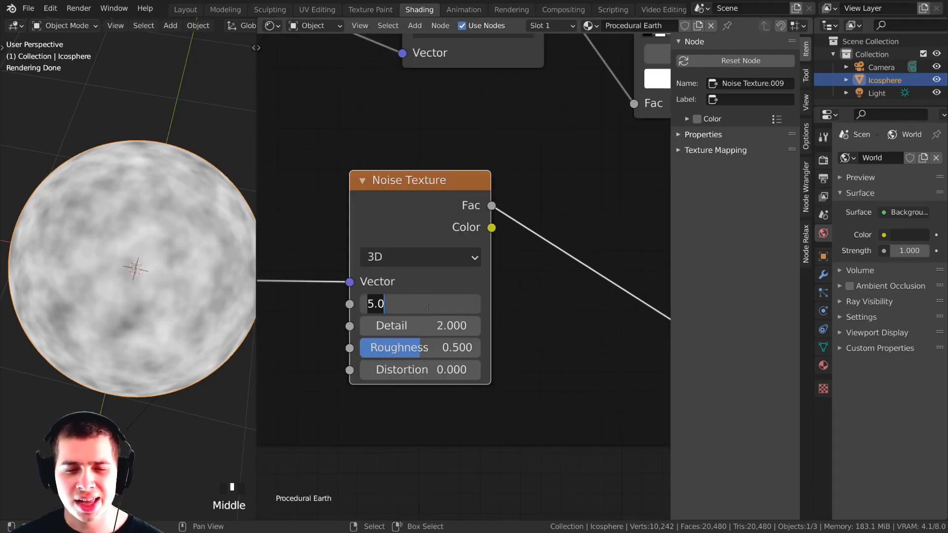
pyautogui.write('1.6')
pyautogui.press('Return')
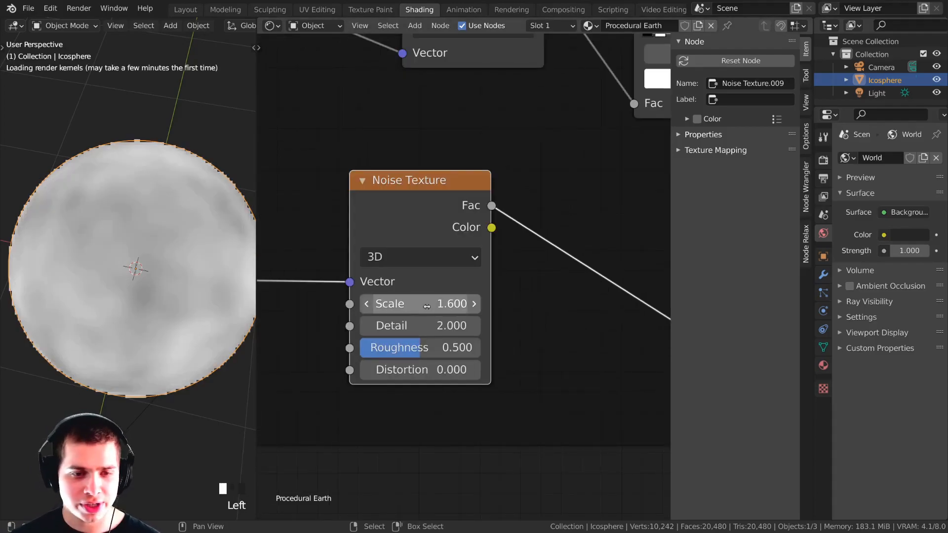
# Set the new Noise Texture's Detail to 16, Distortion to 0.1 and Roughness to 0.55.
pyautogui.scroll(-3, 426, 306)
pyautogui.moveTo(396, 291); pyautogui.dragTo(430, 291)
pyautogui.moveTo(349, 278); pyautogui.dragTo(350, 256, button='middle')
pyautogui.moveTo(373, 149); pyautogui.dragTo(378, 159)
pyautogui.moveTo(378, 209); pyautogui.dragTo(374, 176, button='middle')
pyautogui.click(425, 298)
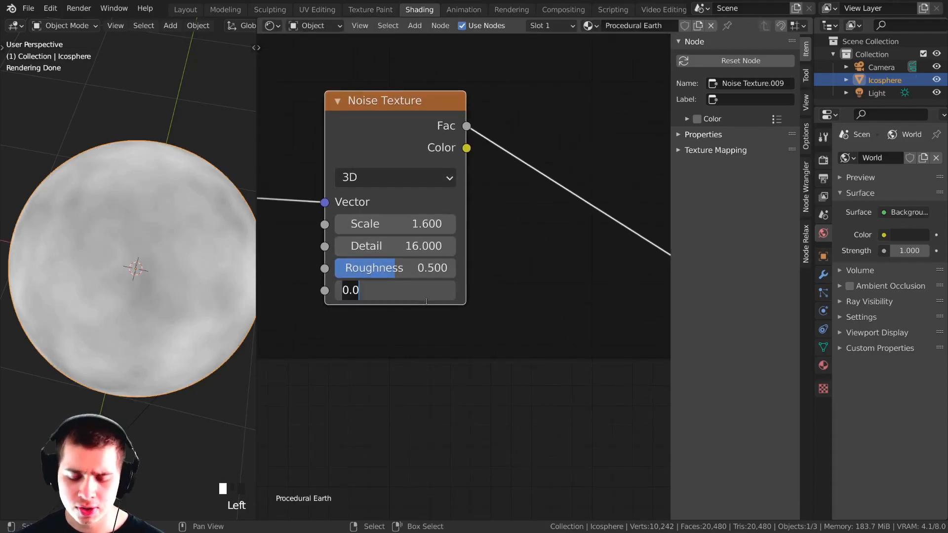
pyautogui.write('0.1')
pyautogui.press('Return')
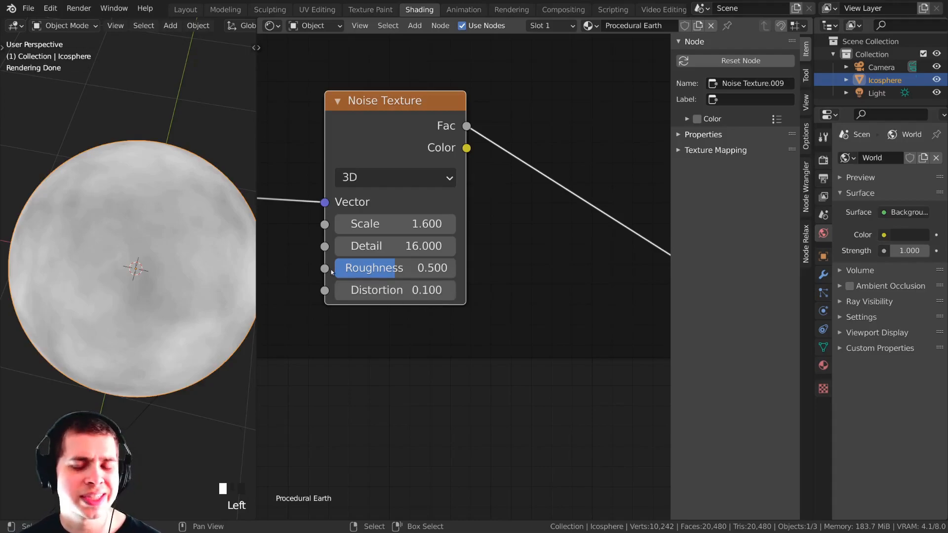
pyautogui.click(403, 271)
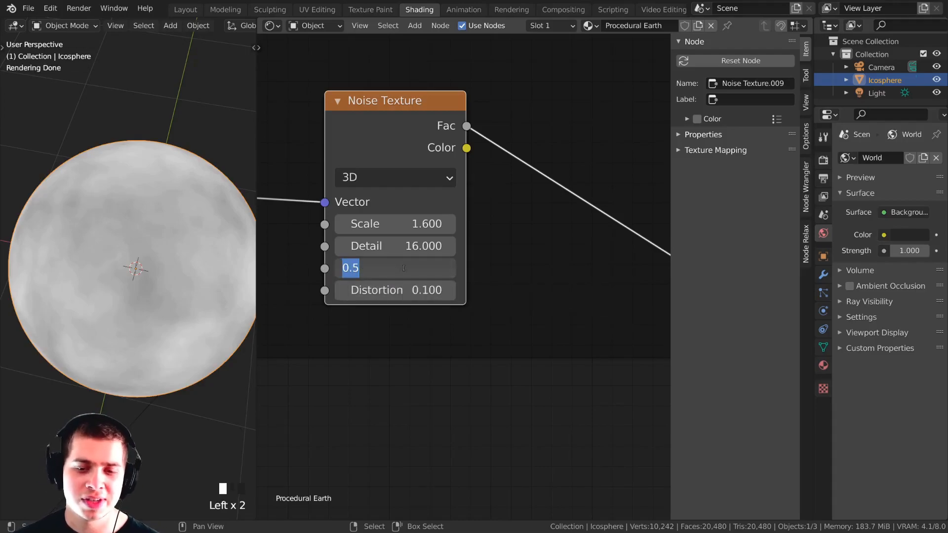
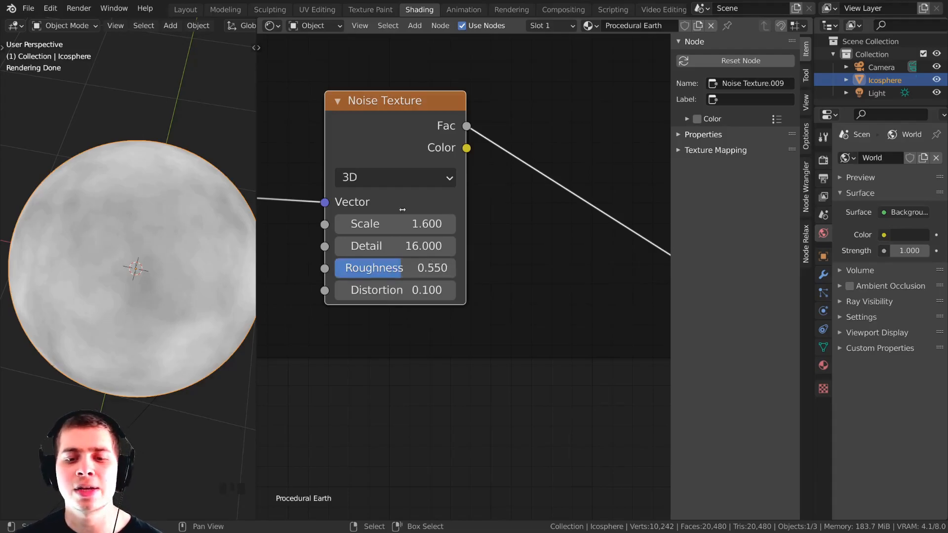
# Add a ColorRamp on the link leaving the Noise Texture's Fac output in the North And South Poles frame.
pyautogui.scroll(-4, 387, 146)
pyautogui.hotkey('shift', 'a')
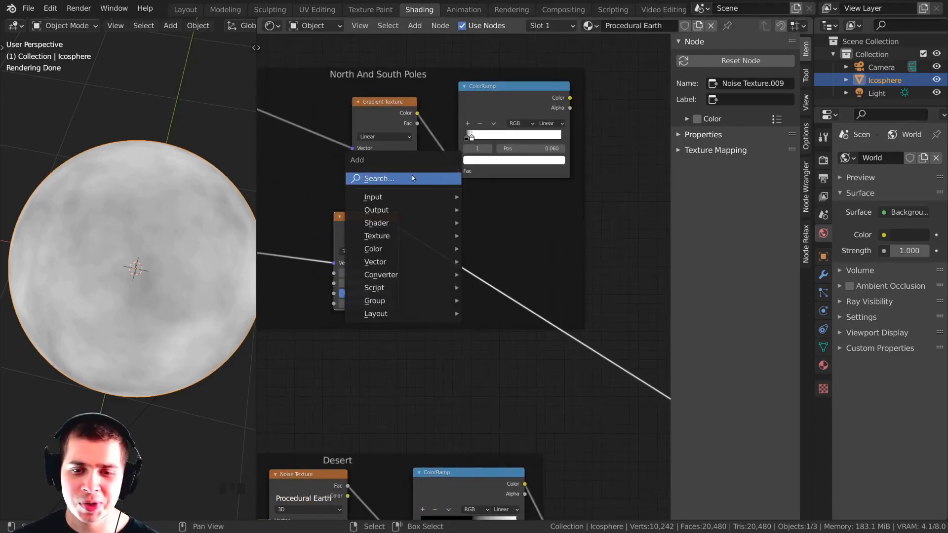
pyautogui.click(413, 175)
pyautogui.write('col')
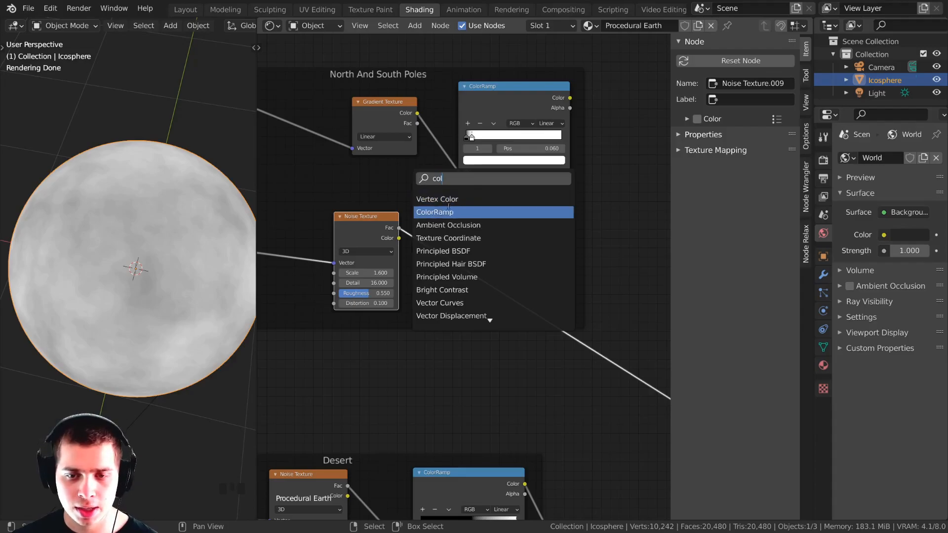
pyautogui.click(448, 212)
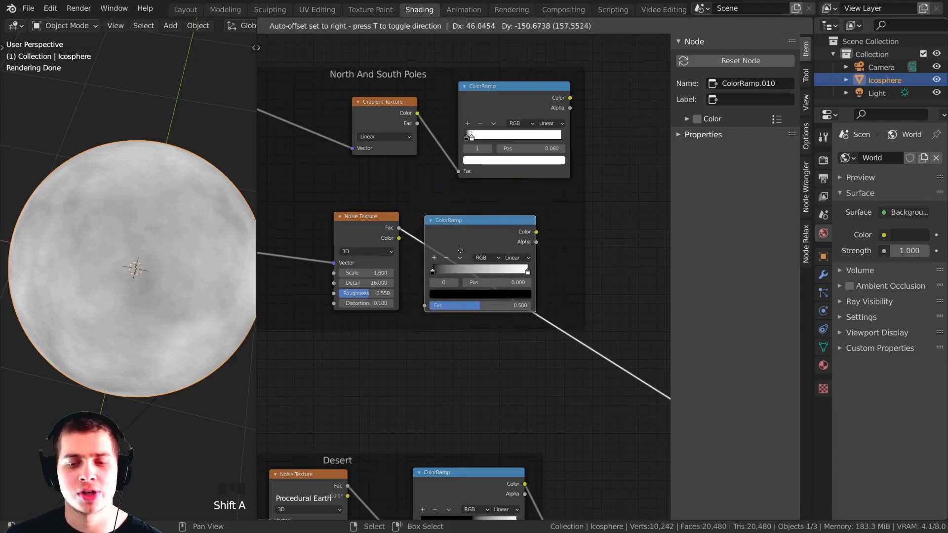
pyautogui.click(472, 253)
# Move the noise ColorRamp's black and white stops close together, with the white stop at 0.448, for sharp-edged patches.
pyautogui.scroll(3, 399, 277)
pyautogui.moveTo(398, 278); pyautogui.dragTo(471, 277)
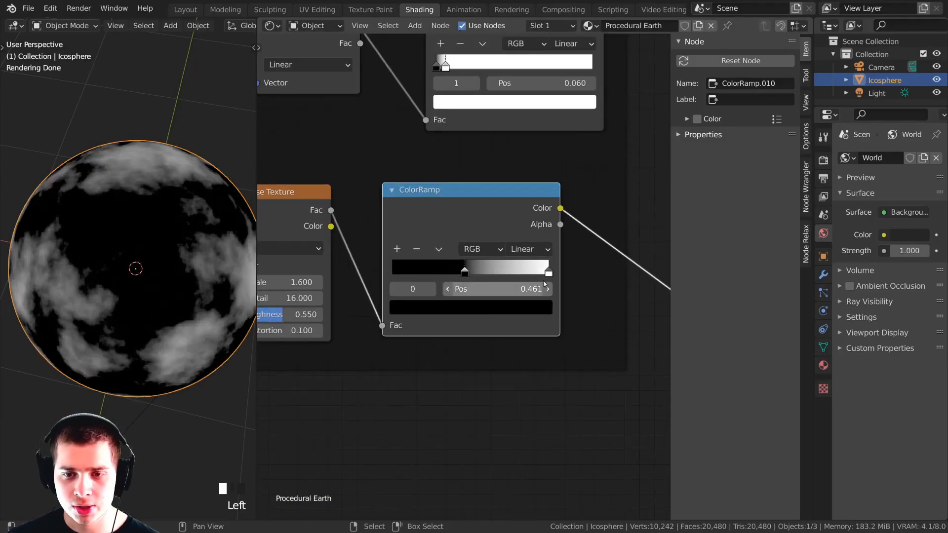
pyautogui.moveTo(548, 273); pyautogui.dragTo(486, 273)
pyautogui.scroll(1, 464, 275)
pyautogui.click(462, 272)
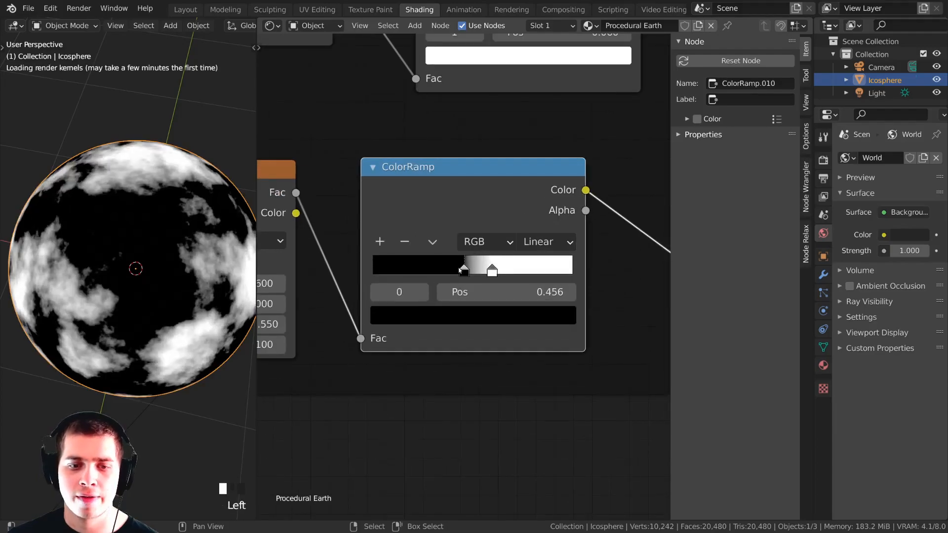
pyautogui.moveTo(487, 271); pyautogui.dragTo(462, 271)
pyautogui.click(454, 270)
pyautogui.moveTo(148, 237)
pyautogui.mouseDown(button='middle')
pyautogui.moveTo(124, 236)
pyautogui.moveTo(148, 232)
pyautogui.mouseUp(button='middle')
pyautogui.scroll(1, 123, 236)
pyautogui.scroll(-3, 444, 222)
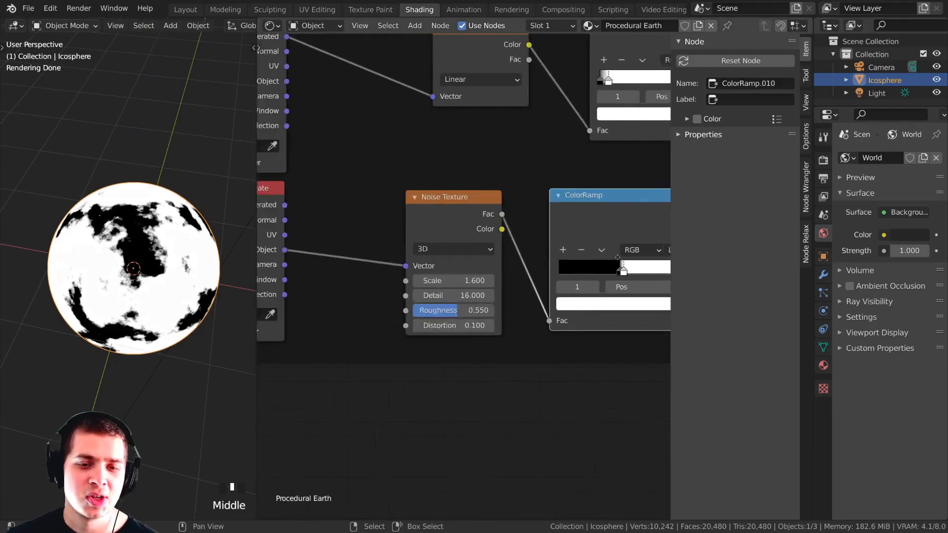
# Insert a Mapping node between the lower Texture Coordinate and the Noise Texture.
pyautogui.moveTo(444, 222); pyautogui.dragTo(474, 256, button='middle')
pyautogui.scroll(1, 428, 184)
pyautogui.hotkey('shift', 'a')
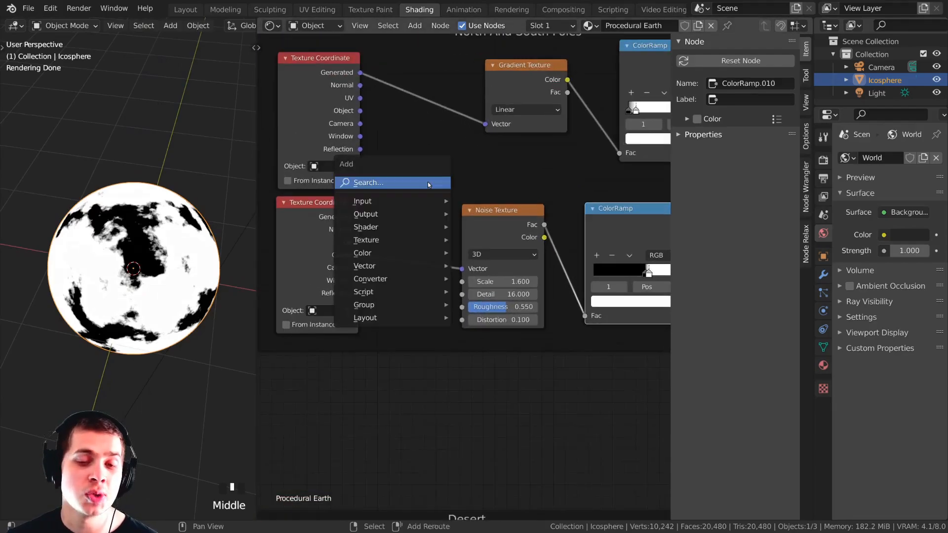
pyautogui.click(429, 182)
pyautogui.write('map')
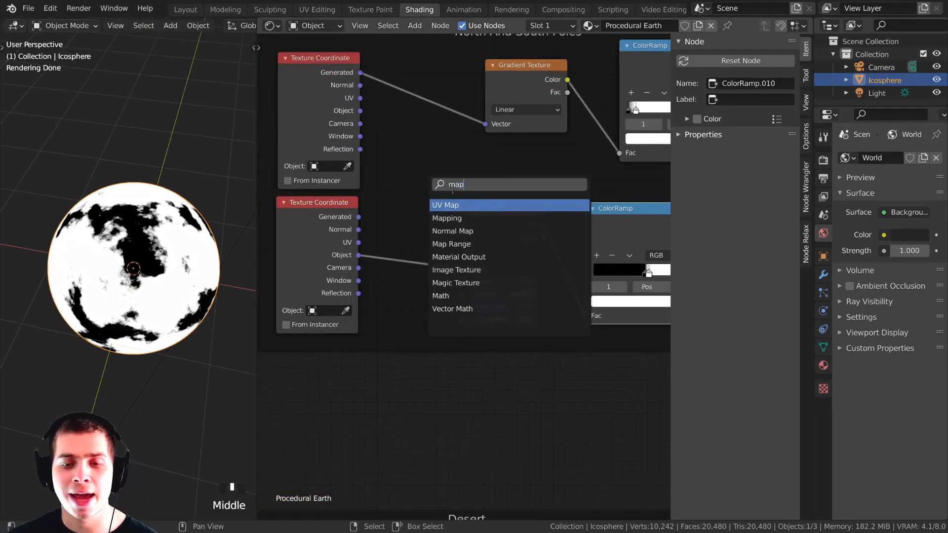
pyautogui.click(460, 218)
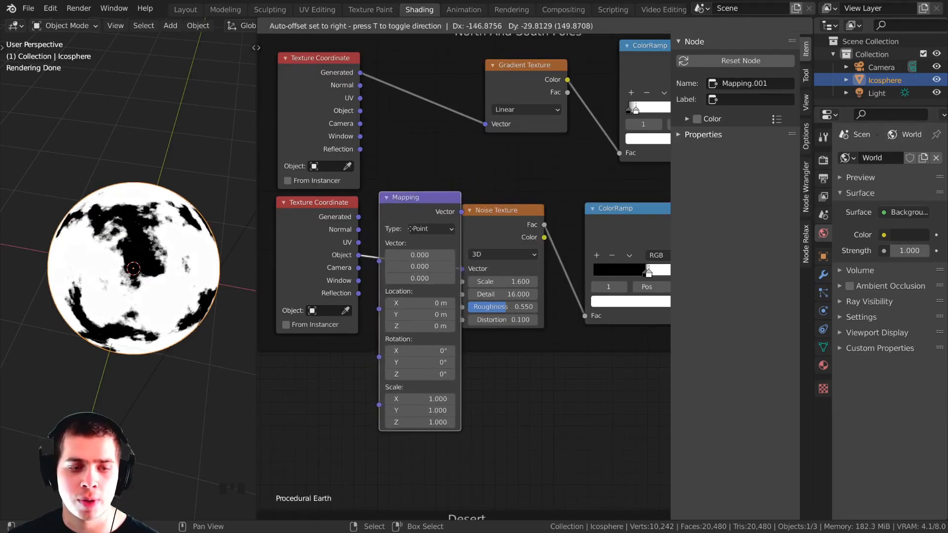
pyautogui.click(421, 220)
pyautogui.scroll(4, 494, 237)
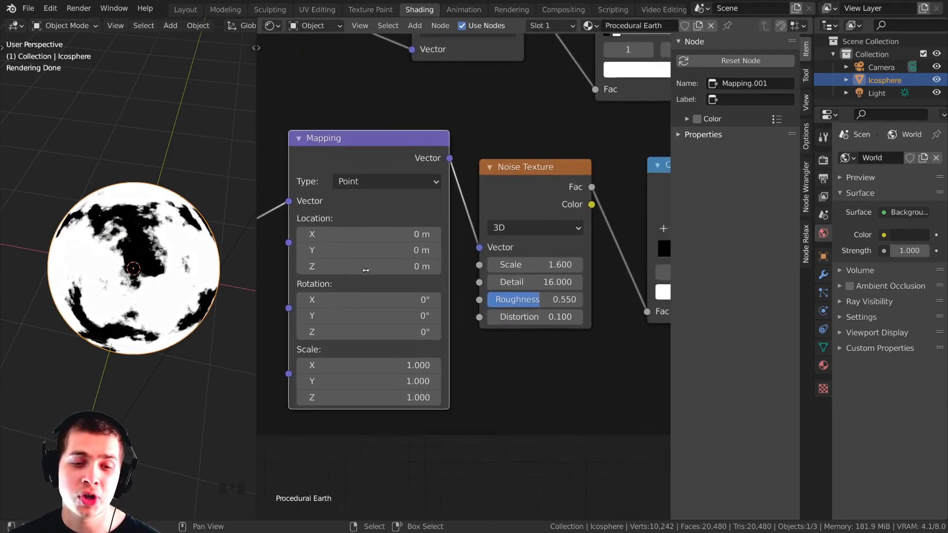
# Set the Mapping Location to X 0.09 m, Y 8.48 m and Z 1.72 m, placing a large dark patch over the pole.
pyautogui.moveTo(370, 250); pyautogui.dragTo(439, 250)
pyautogui.scroll(-3, 424, 198)
pyautogui.moveTo(423, 198); pyautogui.dragTo(424, 148, button='middle')
pyautogui.scroll(4, 424, 128)
pyautogui.keyDown('ctrl'); pyautogui.keyDown('shift'); pyautogui.click(424, 128); pyautogui.keyUp('shift'); pyautogui.keyUp('ctrl')
pyautogui.scroll(4, 138, 266)
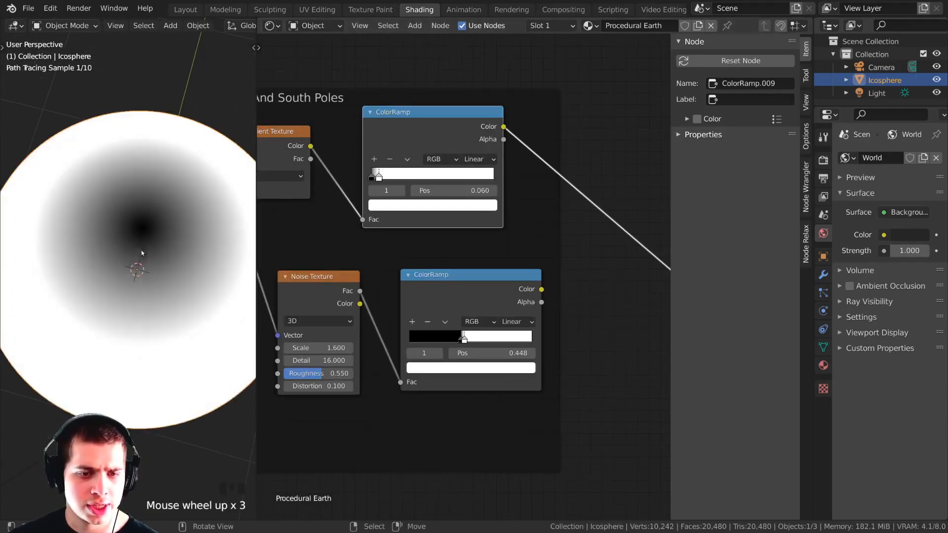
pyautogui.keyDown('ctrl'); pyautogui.keyDown('shift'); pyautogui.click(457, 293); pyautogui.keyUp('shift'); pyautogui.keyUp('ctrl')
pyautogui.keyDown('ctrl'); pyautogui.hscroll(-5, 457, 294); pyautogui.keyUp('ctrl')
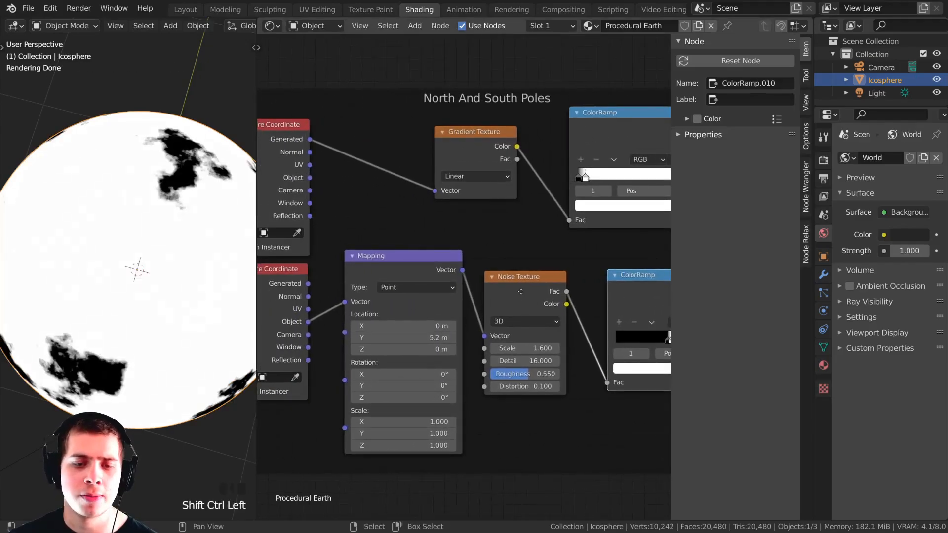
pyautogui.moveTo(405, 310)
pyautogui.mouseDown()
pyautogui.moveTo(430, 313)
pyautogui.moveTo(434, 326)
pyautogui.moveTo(387, 313)
pyautogui.mouseUp()
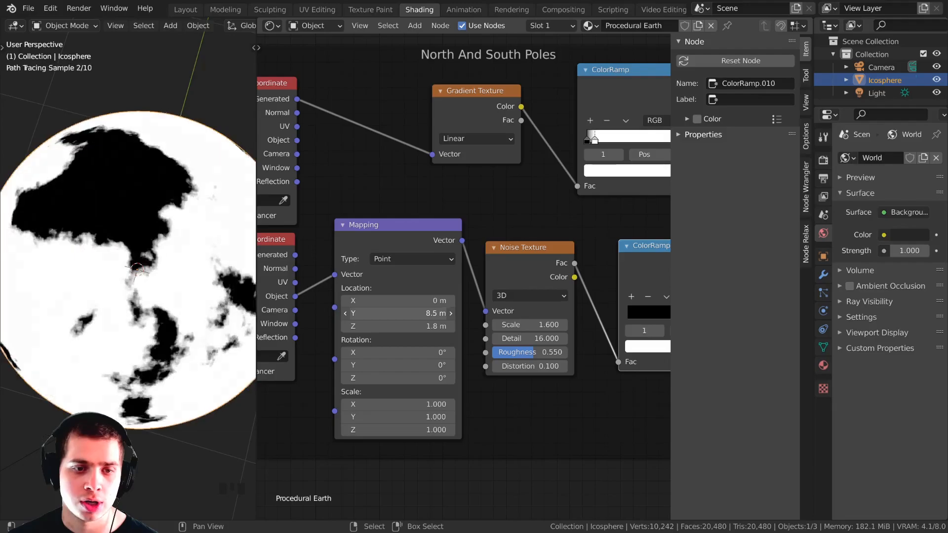
pyautogui.moveTo(397, 313)
pyautogui.keyDown('shift'); pyautogui.mouseDown()
pyautogui.moveTo(400, 301)
pyautogui.moveTo(394, 325)
pyautogui.mouseUp(); pyautogui.keyUp('shift')
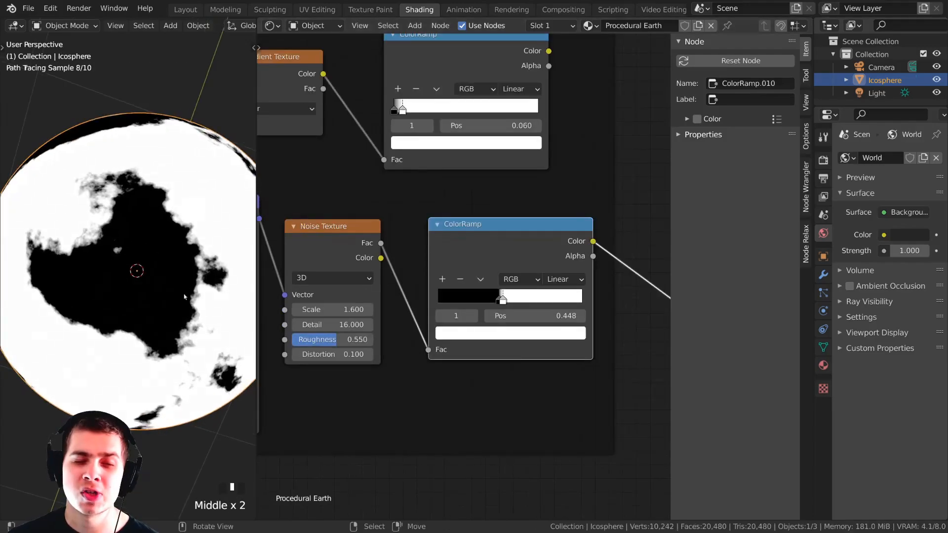
# Shift the noise ColorRamp's stops slightly darkward of their current spot to shrink the black patches, with the white stop at 0.422.
pyautogui.scroll(8, 496, 291)
pyautogui.moveTo(510, 275); pyautogui.dragTo(498, 273)
pyautogui.click(508, 275)
pyautogui.scroll(-1, 197, 271)
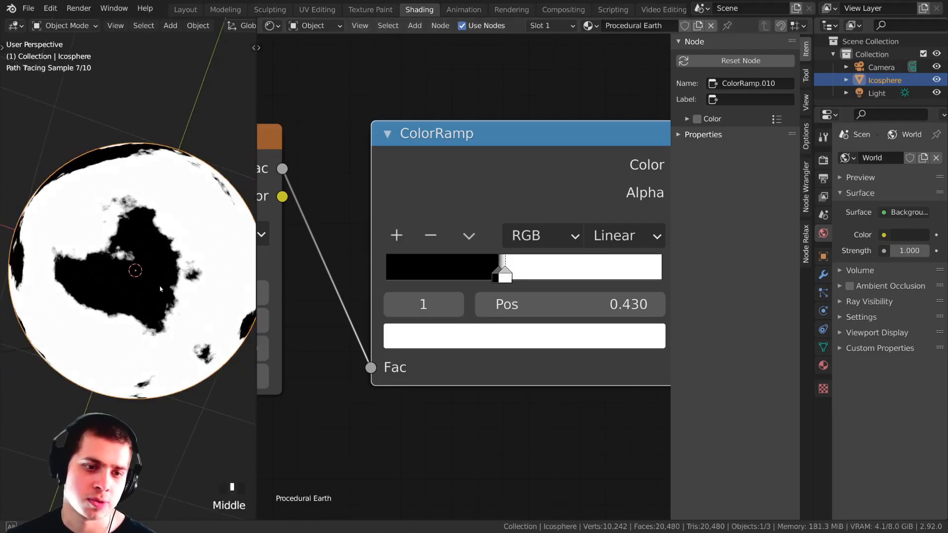
pyautogui.scroll(2, 492, 291)
pyautogui.moveTo(514, 269); pyautogui.dragTo(509, 270)
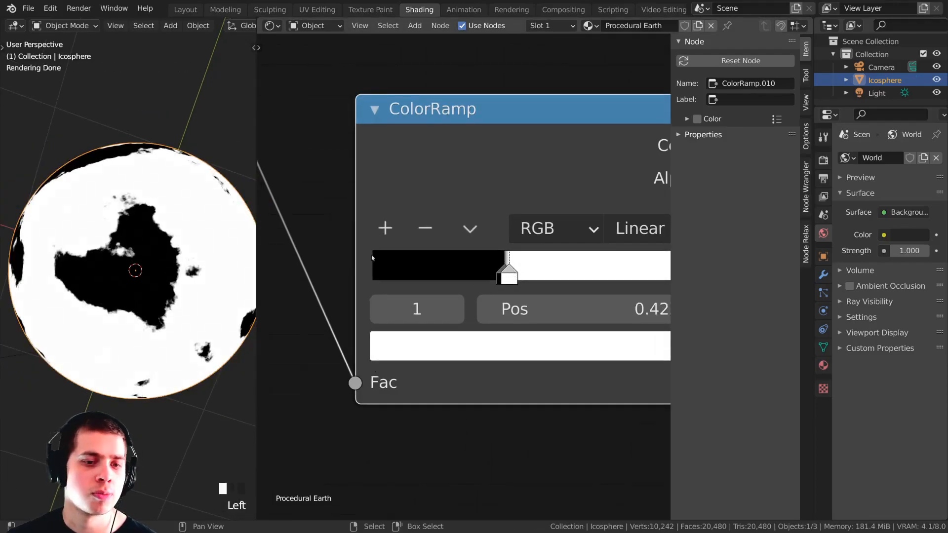
pyautogui.scroll(-3, 557, 253)
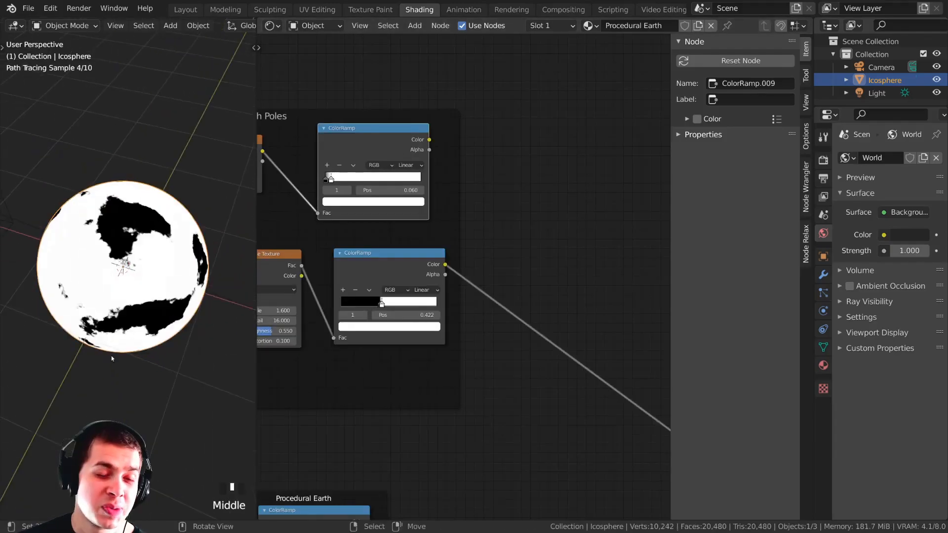
# Examine the noise patches around the planet and compare them with the gradient mask by previewing the two ColorRamps in turn.
pyautogui.moveTo(346, 252); pyautogui.dragTo(544, 250, button='middle')
pyautogui.moveTo(74, 232); pyautogui.dragTo(61, 262, button='middle')
pyautogui.scroll(3, 74, 261)
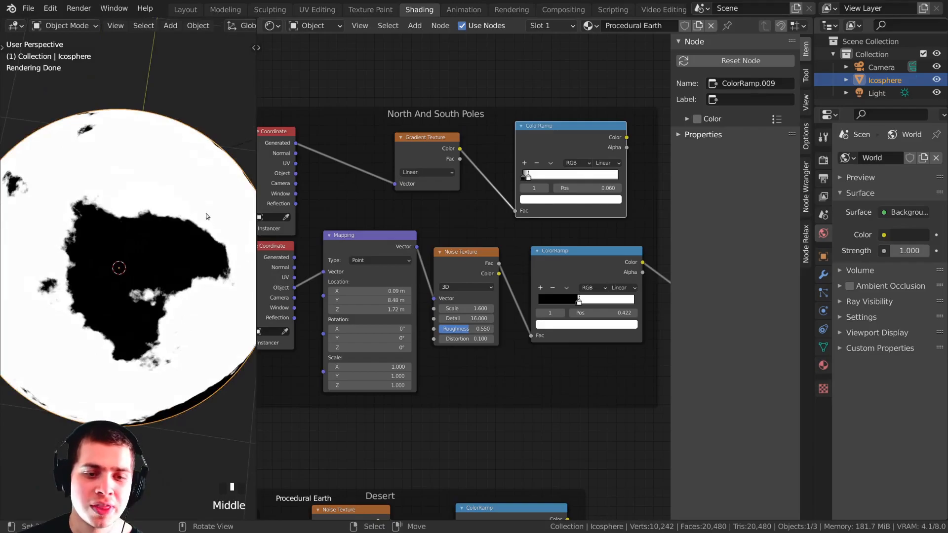
pyautogui.scroll(-3, 120, 296)
pyautogui.moveTo(110, 271)
pyautogui.mouseDown(button='middle')
pyautogui.moveTo(133, 340)
pyautogui.moveTo(125, 380)
pyautogui.mouseUp(button='middle')
pyautogui.scroll(2, 132, 340)
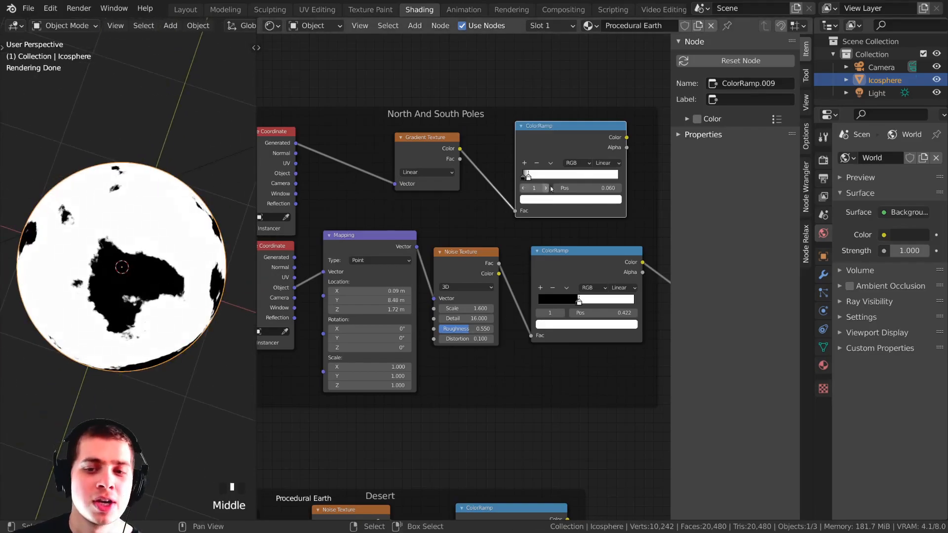
pyautogui.keyDown('ctrl'); pyautogui.keyDown('shift'); pyautogui.click(558, 141); pyautogui.keyUp('shift'); pyautogui.keyUp('ctrl')
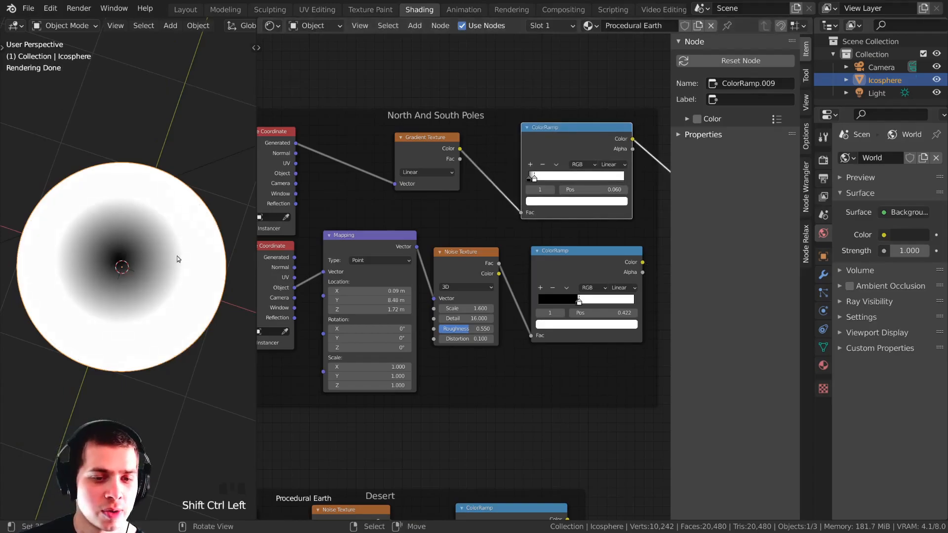
pyautogui.moveTo(575, 241); pyautogui.dragTo(414, 229, button='middle')
pyautogui.scroll(1, 414, 228)
pyautogui.scroll(-3, 414, 228)
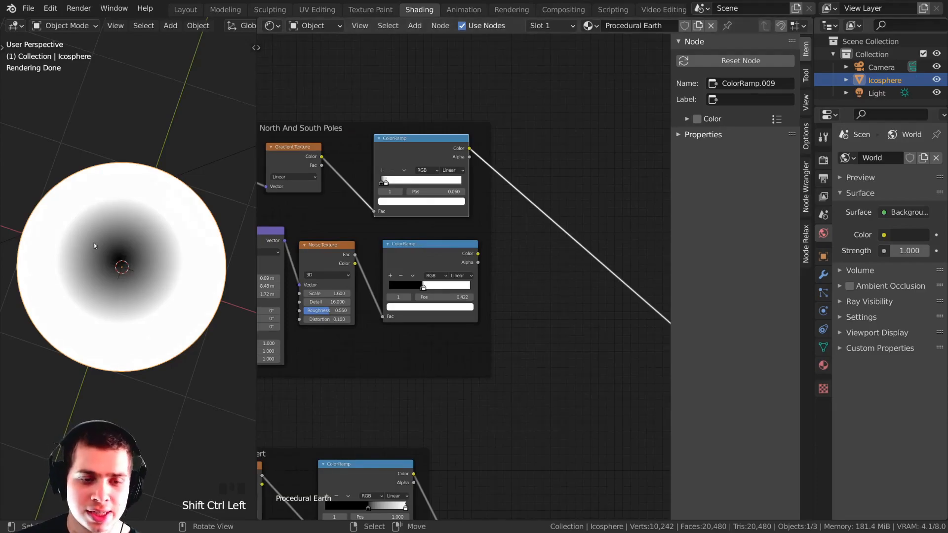
pyautogui.scroll(2, 87, 227)
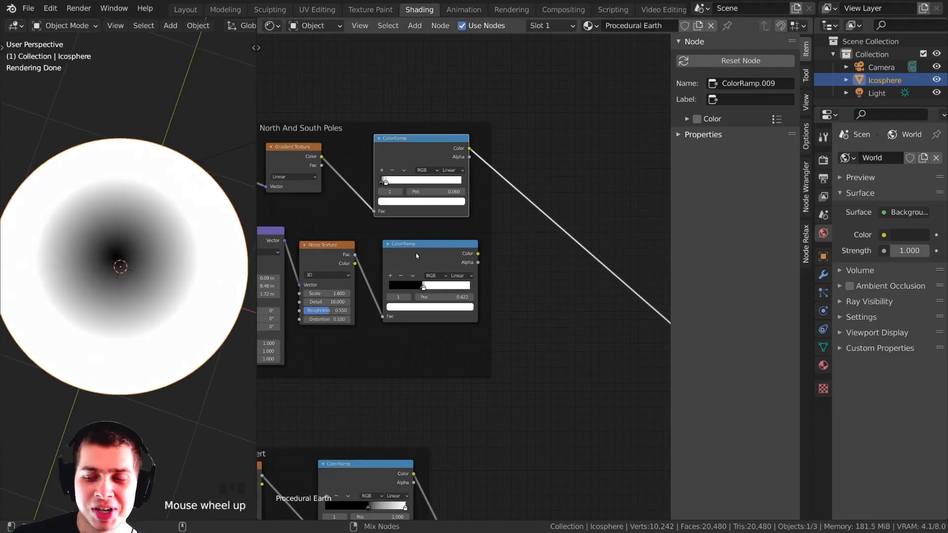
pyautogui.keyDown('ctrl'); pyautogui.keyDown('shift'); pyautogui.click(415, 253); pyautogui.keyUp('shift'); pyautogui.keyUp('ctrl')
pyautogui.keyDown('ctrl'); pyautogui.keyDown('shift'); pyautogui.click(417, 152); pyautogui.keyUp('shift'); pyautogui.keyUp('ctrl')
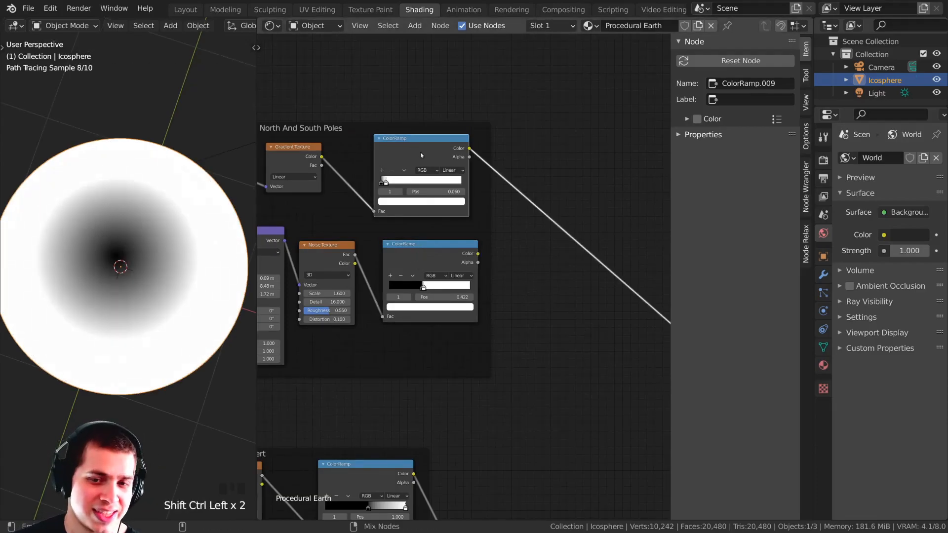
# Add a MixRGB node on the gradient ColorRamp's output link and set its blending mode to Darken.
pyautogui.hotkey('shift', 'a')
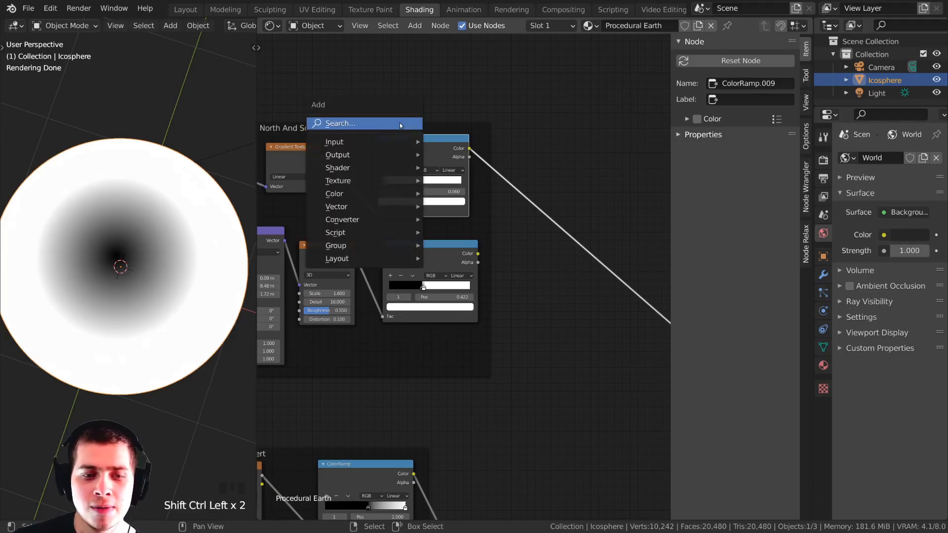
pyautogui.click(398, 123)
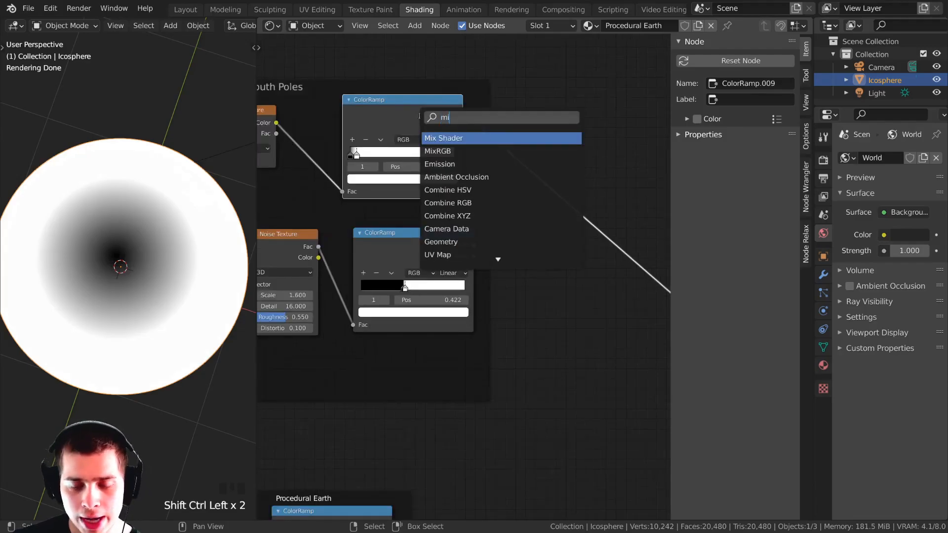
pyautogui.click(437, 151)
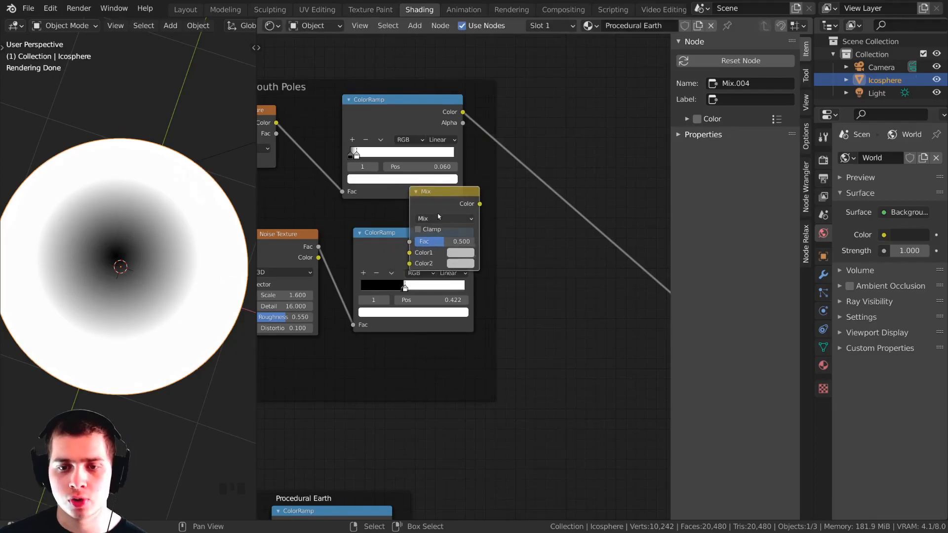
pyautogui.click(533, 212)
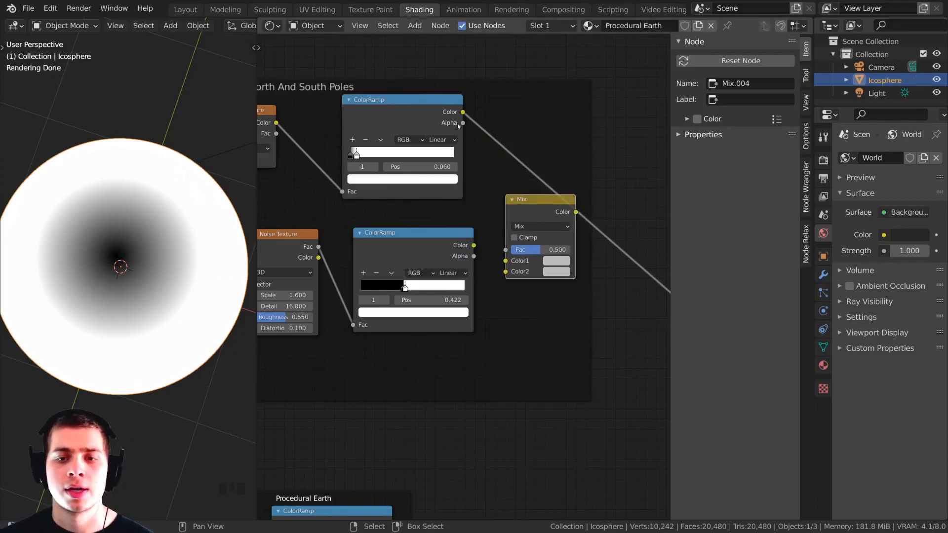
pyautogui.click(532, 203)
pyautogui.click(533, 226)
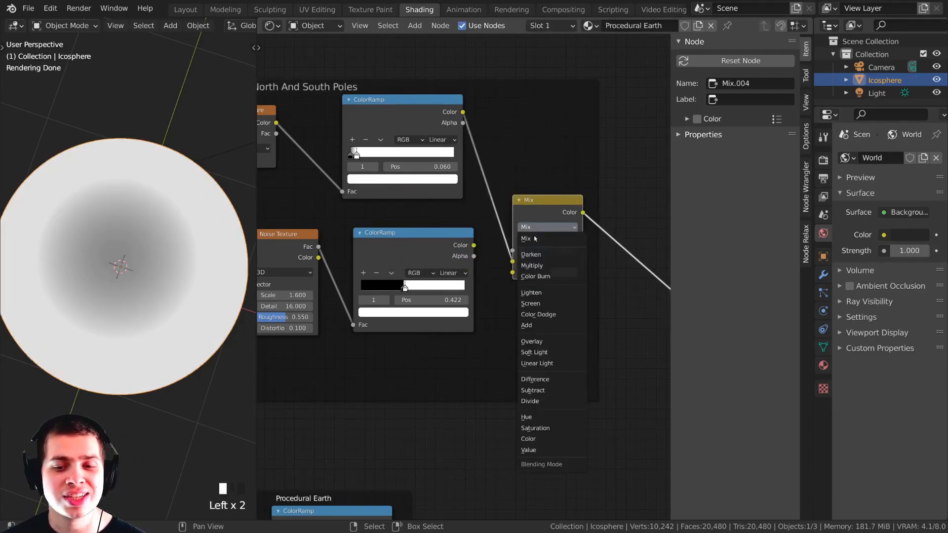
pyautogui.click(532, 255)
pyautogui.moveTo(527, 199); pyautogui.dragTo(542, 177)
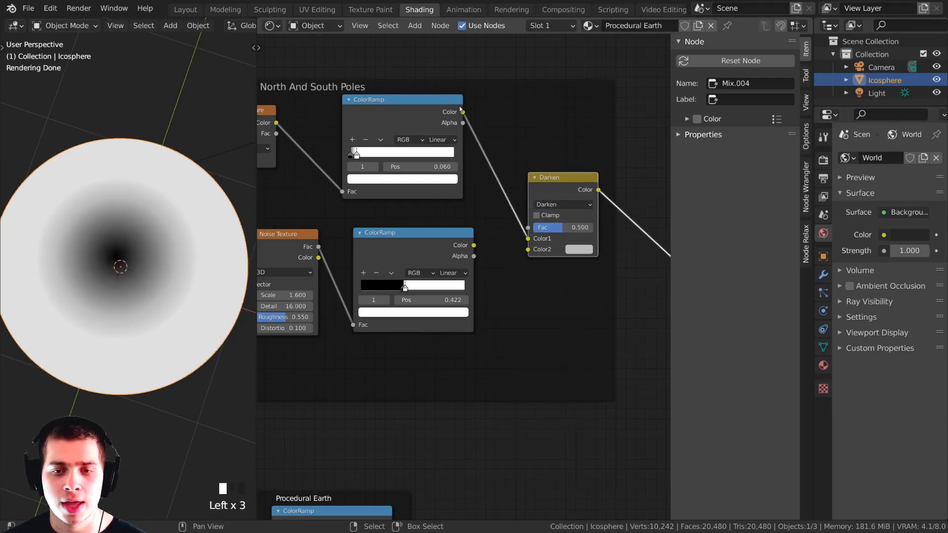
# Connect the gradient ColorRamp's Color to the Darken node's Fac, free its Color1 input, and preview the gradient ColorRamp.
pyautogui.keyDown('ctrl'); pyautogui.moveTo(464, 114); pyautogui.dragTo(528, 227); pyautogui.keyUp('ctrl')
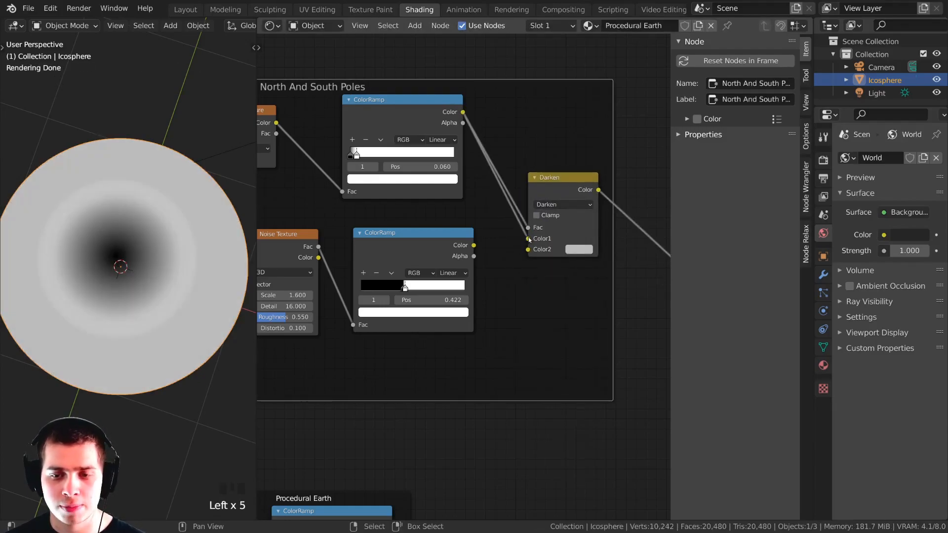
pyautogui.moveTo(405, 107); pyautogui.dragTo(409, 111)
pyautogui.keyDown('ctrl'); pyautogui.keyDown('shift'); pyautogui.click(408, 111); pyautogui.keyUp('shift'); pyautogui.keyUp('ctrl')
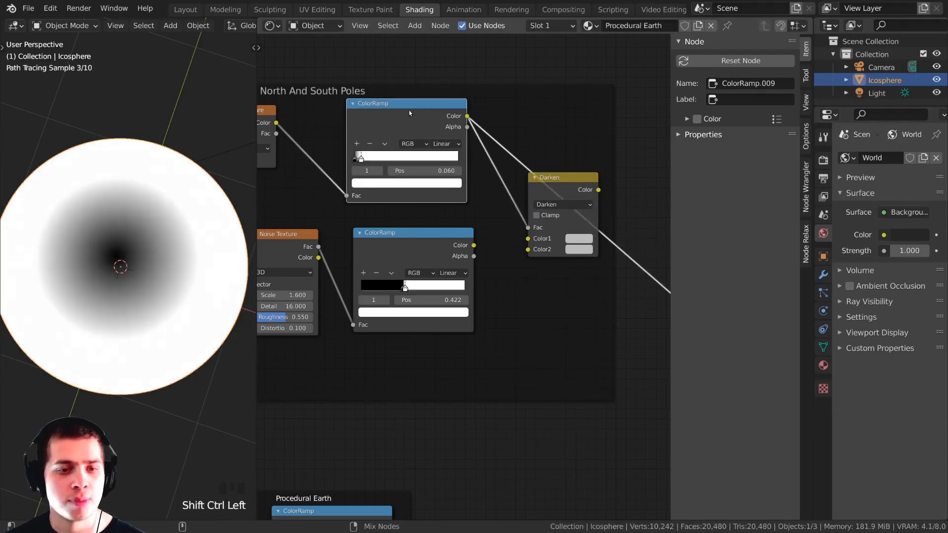
# Preview the Darken node and the noise ColorRamp in turn, and connect the noise ColorRamp's Color to the Darken node's Color1.
pyautogui.keyDown('ctrl'); pyautogui.keyDown('shift'); pyautogui.click(553, 182); pyautogui.keyUp('shift'); pyautogui.keyUp('ctrl')
pyautogui.scroll(4, 378, 298)
pyautogui.moveTo(422, 235); pyautogui.dragTo(442, 238, button='middle')
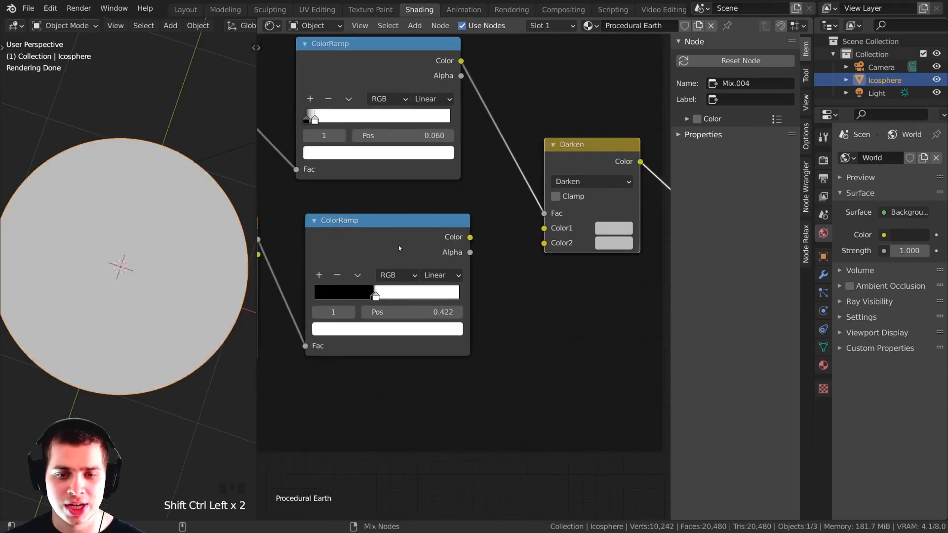
pyautogui.keyDown('ctrl'); pyautogui.keyDown('shift'); pyautogui.click(399, 247); pyautogui.keyUp('shift'); pyautogui.keyUp('ctrl')
pyautogui.moveTo(174, 268); pyautogui.dragTo(167, 269, button='middle')
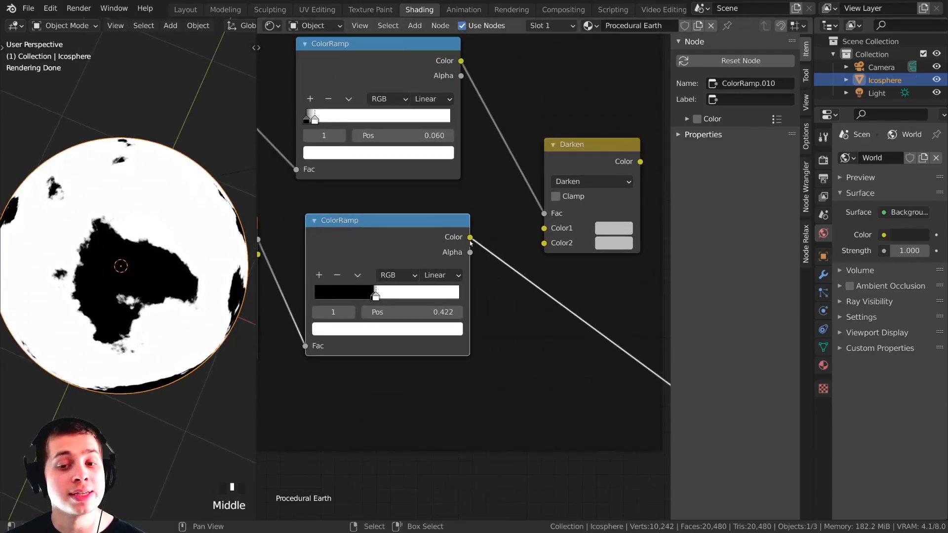
pyautogui.moveTo(470, 237); pyautogui.dragTo(479, 184)
pyautogui.moveTo(552, 228); pyautogui.dragTo(544, 228)
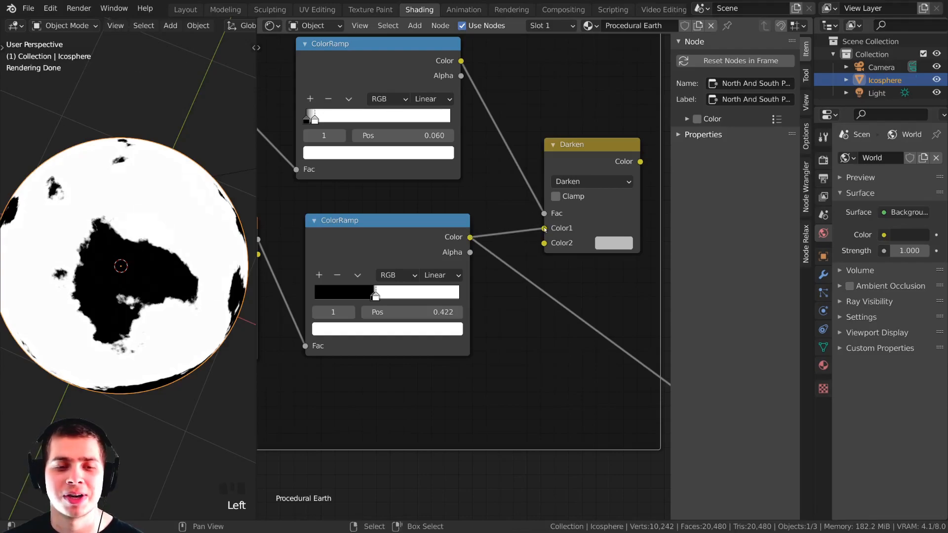
# Set the Darken node's Color2 to black and preview the Darken node on the planet.
pyautogui.moveTo(616, 240); pyautogui.dragTo(585, 242, button='middle')
pyautogui.click(584, 246)
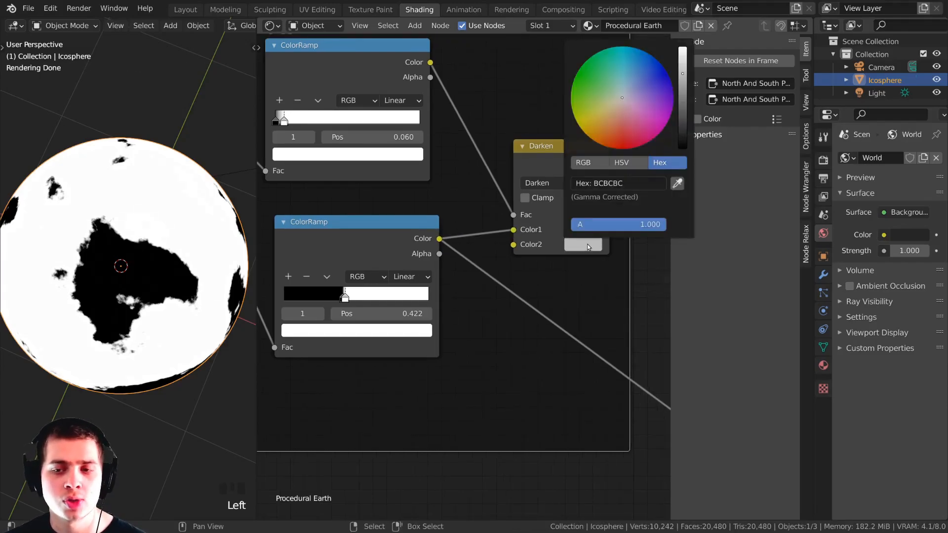
pyautogui.moveTo(682, 75); pyautogui.dragTo(682, 148)
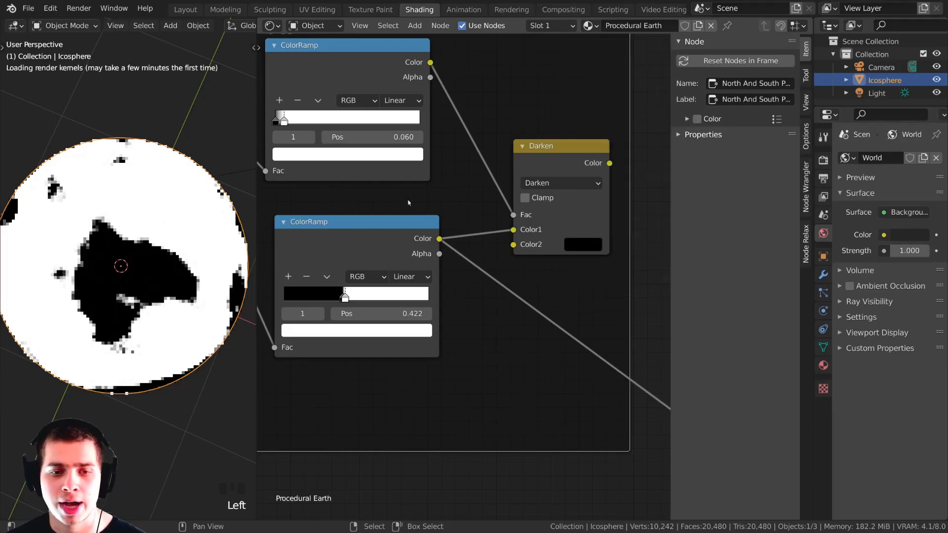
pyautogui.keyDown('ctrl'); pyautogui.keyDown('shift'); pyautogui.click(549, 143); pyautogui.keyUp('shift'); pyautogui.keyUp('ctrl')
# Examine the masked noise around the pole and compare it with the noise ColorRamp that feeds the Darken node.
pyautogui.moveTo(148, 218); pyautogui.dragTo(181, 209, button='middle')
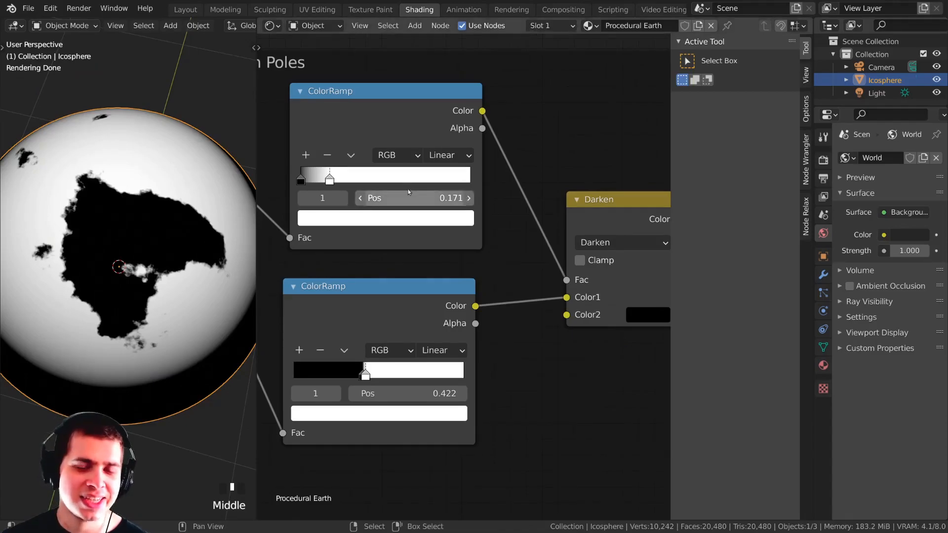
pyautogui.scroll(-1, 409, 207)
pyautogui.moveTo(419, 233); pyautogui.dragTo(449, 203, button='middle')
pyautogui.click(440, 257)
pyautogui.moveTo(440, 244); pyautogui.dragTo(447, 217, button='middle')
pyautogui.scroll(3, 432, 313)
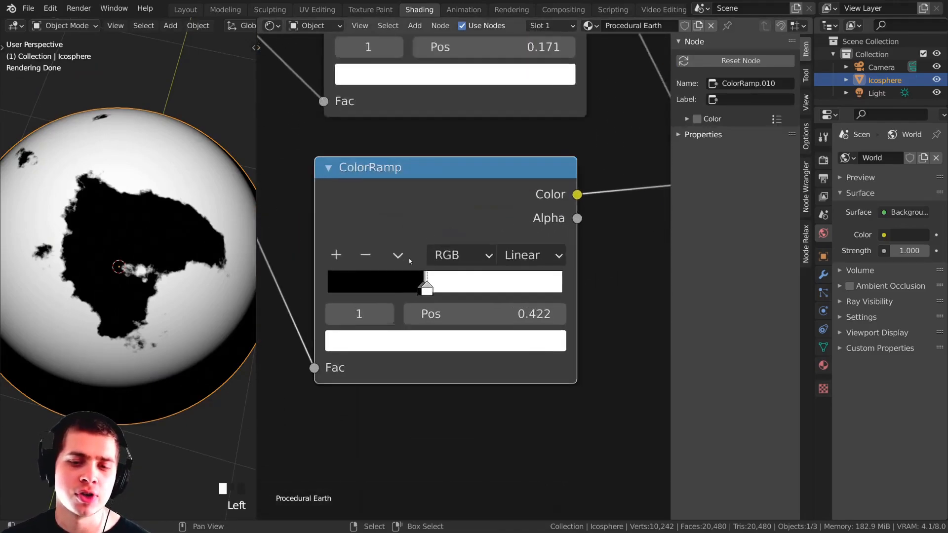
pyautogui.scroll(-5, 421, 285)
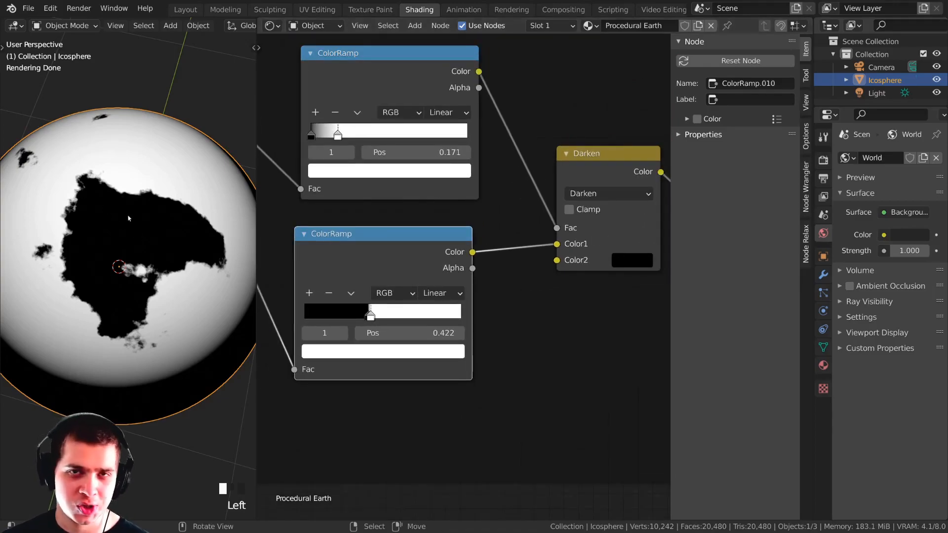
# Add an Invert node on the link between the noise ColorRamp and the Darken node's Color1, and check the pole.
pyautogui.hotkey('shift', 'a')
pyautogui.click(407, 208)
pyautogui.write('c')
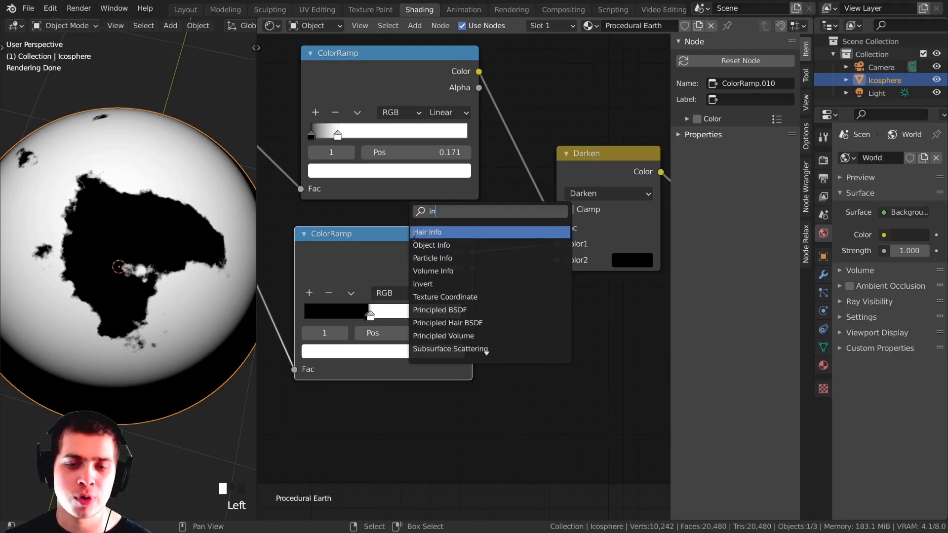
pyautogui.click(419, 283)
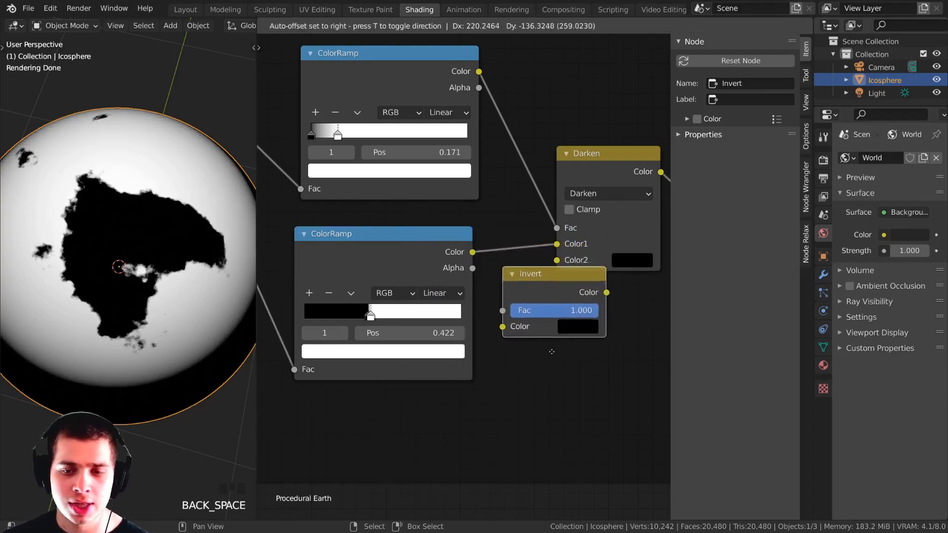
pyautogui.click(539, 321)
pyautogui.moveTo(552, 256); pyautogui.dragTo(542, 249)
pyautogui.scroll(-2, 148, 277)
pyautogui.moveTo(148, 291); pyautogui.dragTo(175, 247, button='middle')
pyautogui.scroll(1, 159, 244)
pyautogui.moveTo(158, 168); pyautogui.dragTo(190, 245, button='middle')
pyautogui.moveTo(576, 249); pyautogui.dragTo(557, 241)
pyautogui.scroll(-1, 281, 262)
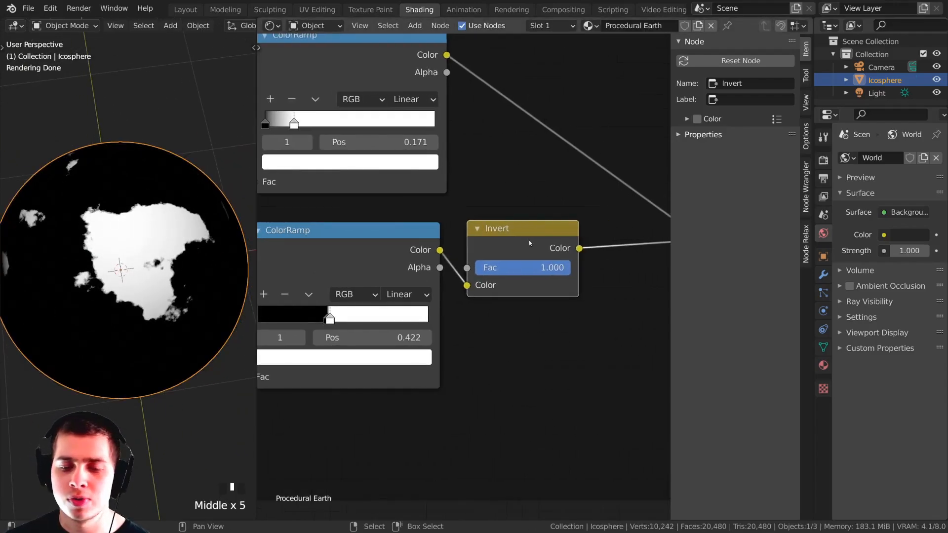
# Remove the Invert node while keeping its link to compare the pole without it, and undo the removal.
pyautogui.moveTo(648, 174); pyautogui.dragTo(583, 176)
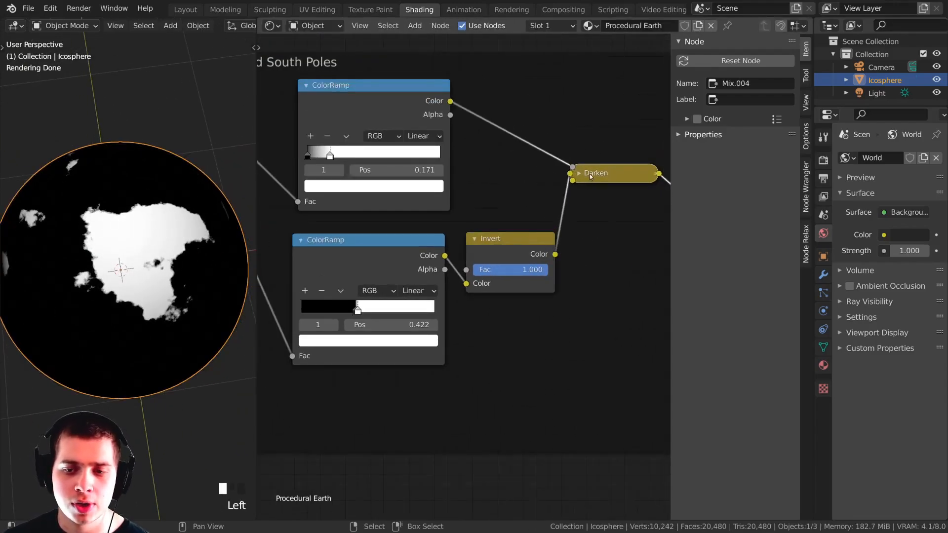
pyautogui.click(581, 172)
pyautogui.moveTo(524, 247); pyautogui.dragTo(511, 242)
pyautogui.hotkey('ctrl', 'x')
pyautogui.moveTo(153, 257); pyautogui.dragTo(166, 266, button='middle')
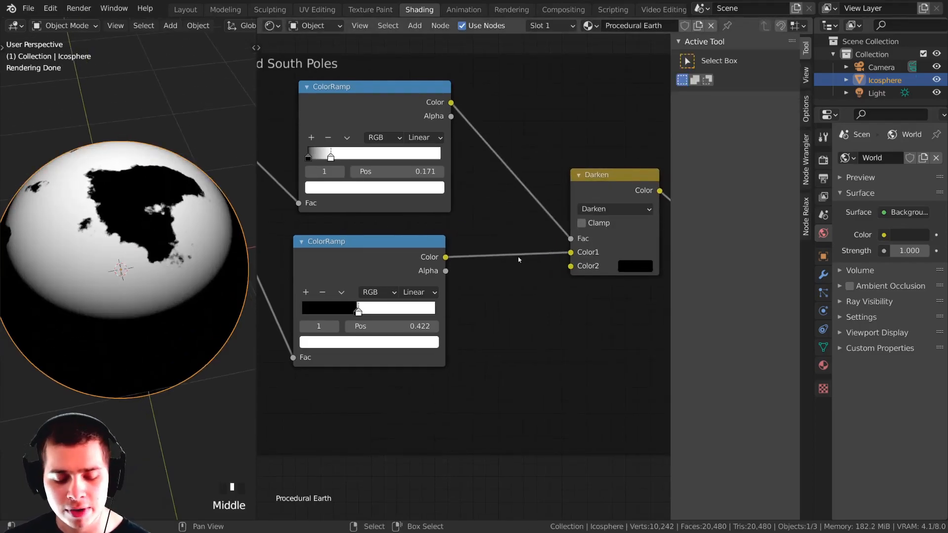
pyautogui.hotkey('ctrl', 'z')
# Shift the gradient ColorRamp's white stop to position 0.060 to extend the mask around the pole.
pyautogui.scroll(1, 426, 188)
pyautogui.moveTo(172, 207); pyautogui.dragTo(165, 246, button='middle')
pyautogui.scroll(1, 335, 193)
pyautogui.moveTo(334, 186); pyautogui.dragTo(392, 229, button='middle')
pyautogui.scroll(2, 413, 208)
pyautogui.moveTo(359, 190); pyautogui.dragTo(410, 185)
pyautogui.moveTo(407, 185); pyautogui.dragTo(492, 191, button='middle')
pyautogui.moveTo(457, 190); pyautogui.dragTo(438, 190)
pyautogui.moveTo(495, 191); pyautogui.dragTo(446, 192)
pyautogui.moveTo(132, 264); pyautogui.dragTo(119, 232, button='middle')
pyautogui.moveTo(451, 192); pyautogui.dragTo(450, 192)
pyautogui.moveTo(172, 247); pyautogui.dragTo(163, 221, button='middle')
pyautogui.moveTo(346, 222); pyautogui.dragTo(348, 217, button='middle')
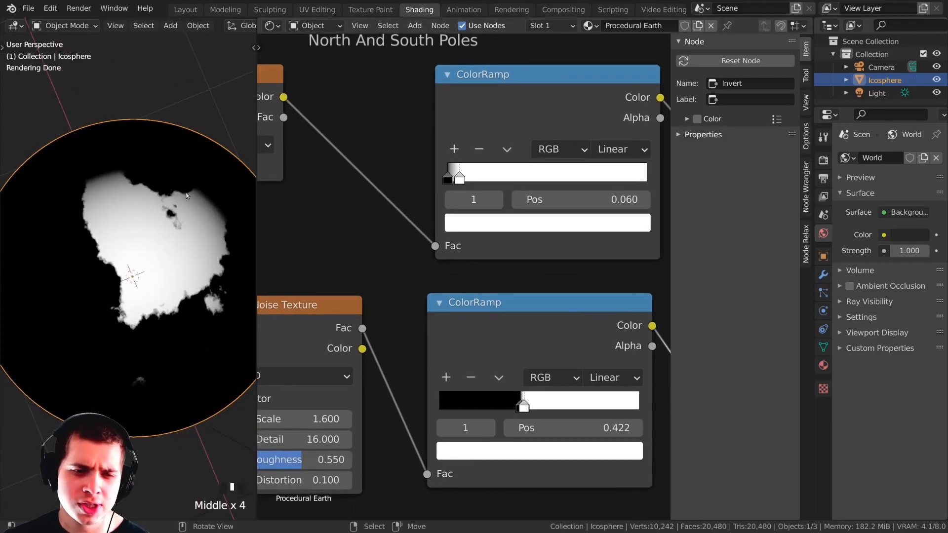
pyautogui.moveTo(175, 220); pyautogui.dragTo(182, 217, button='middle')
# Set the noise Mapping node's Location to Y 8.63 m and Z 1.55 m to reshape the polar patch.
pyautogui.scroll(-5, 340, 306)
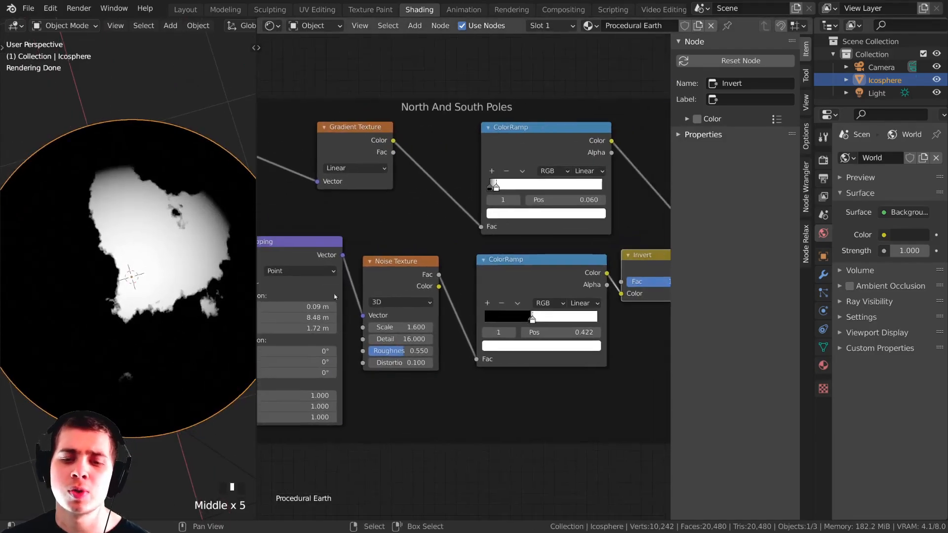
pyautogui.moveTo(343, 256); pyautogui.dragTo(420, 252, button='middle')
pyautogui.scroll(1, 420, 252)
pyautogui.moveTo(343, 243); pyautogui.dragTo(338, 251)
pyautogui.moveTo(167, 259); pyautogui.dragTo(170, 265, button='middle')
pyautogui.moveTo(390, 279); pyautogui.dragTo(427, 242, button='middle')
pyautogui.scroll(2, 493, 248)
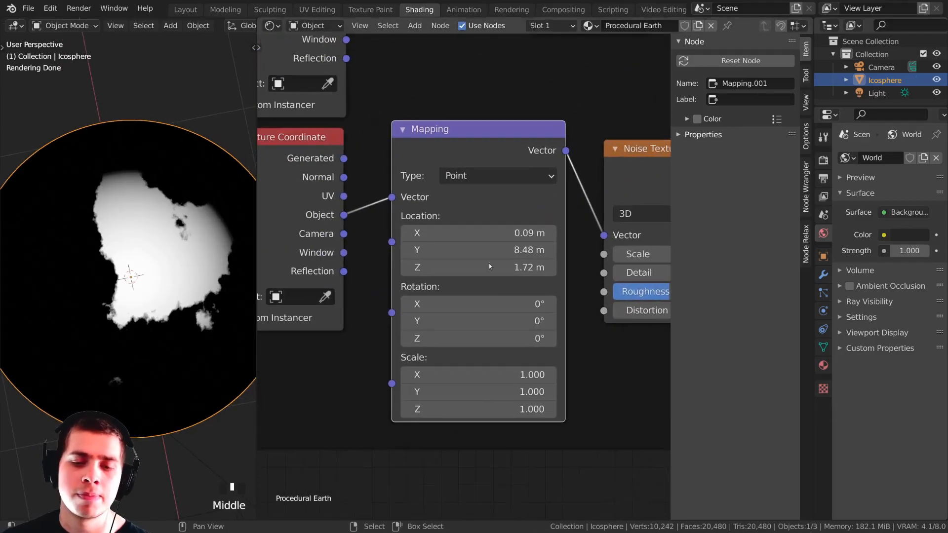
pyautogui.keyDown('shift'); pyautogui.moveTo(485, 271); pyautogui.dragTo(494, 250); pyautogui.keyUp('shift')
pyautogui.scroll(-3, 118, 296)
pyautogui.moveTo(119, 297); pyautogui.dragTo(199, 338, button='middle')
pyautogui.scroll(3, 171, 282)
pyautogui.scroll(-2, 171, 282)
# Shift the noise ColorRamp's stops darkward, with the white stop at 0.407, to shrink the white polar patch.
pyautogui.moveTo(546, 268); pyautogui.dragTo(442, 257, button='middle')
pyautogui.scroll(-1, 543, 266)
pyautogui.scroll(5, 442, 252)
pyautogui.moveTo(513, 247); pyautogui.dragTo(461, 261, button='middle')
pyautogui.scroll(4, 461, 262)
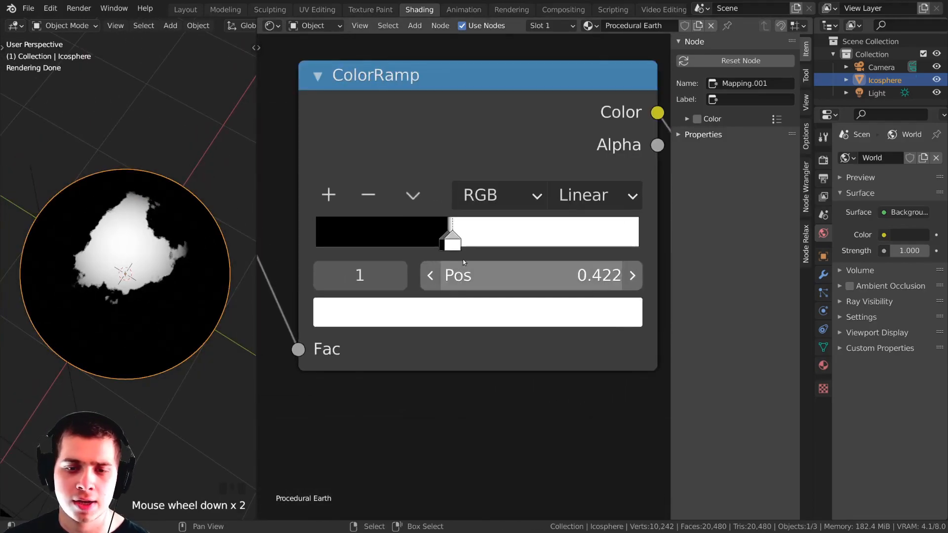
pyautogui.moveTo(454, 242)
pyautogui.mouseDown()
pyautogui.moveTo(436, 240)
pyautogui.moveTo(452, 242)
pyautogui.mouseUp()
pyautogui.click(454, 239)
pyautogui.click(440, 240)
pyautogui.moveTo(158, 270); pyautogui.dragTo(156, 292, button='middle')
# Preview the Darken node, reposition it beside the Invert node, check the pole on the planet, and save the file.
pyautogui.scroll(-8, 512, 237)
pyautogui.moveTo(627, 178); pyautogui.dragTo(512, 220, button='middle')
pyautogui.scroll(-2, 512, 220)
pyautogui.moveTo(596, 182); pyautogui.dragTo(489, 233, button='middle')
pyautogui.keyDown('ctrl'); pyautogui.keyDown('shift'); pyautogui.click(489, 232); pyautogui.keyUp('shift'); pyautogui.keyUp('ctrl')
pyautogui.moveTo(526, 212); pyautogui.dragTo(527, 196)
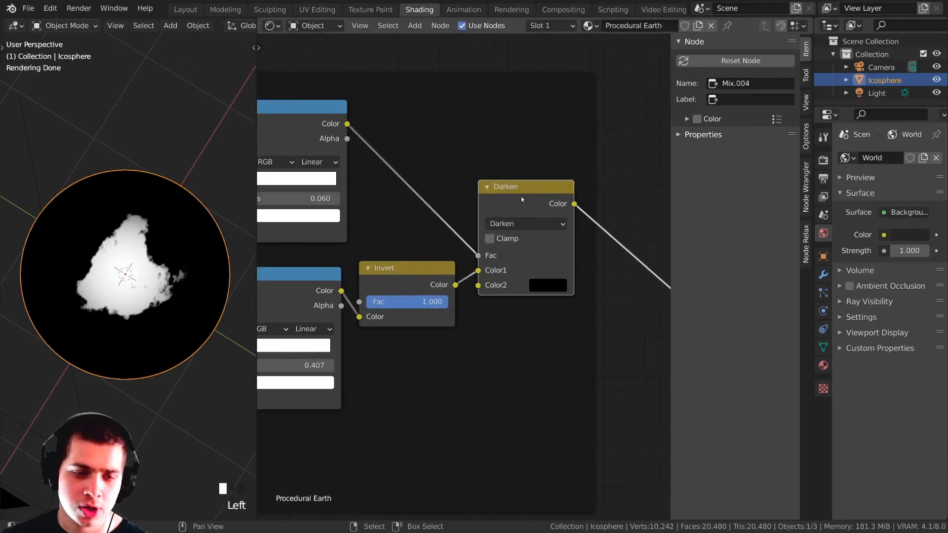
pyautogui.moveTo(47, 325); pyautogui.dragTo(42, 277, button='middle')
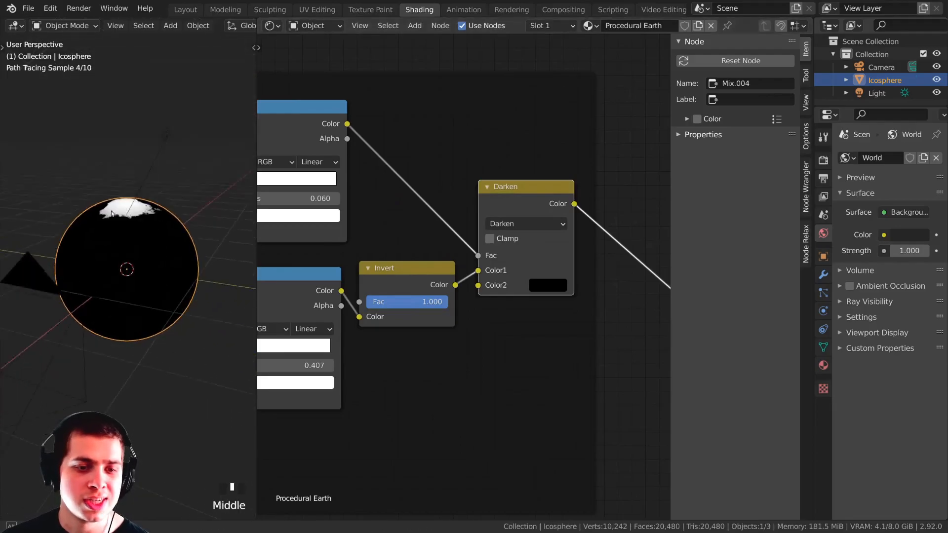
pyautogui.click(451, 294)
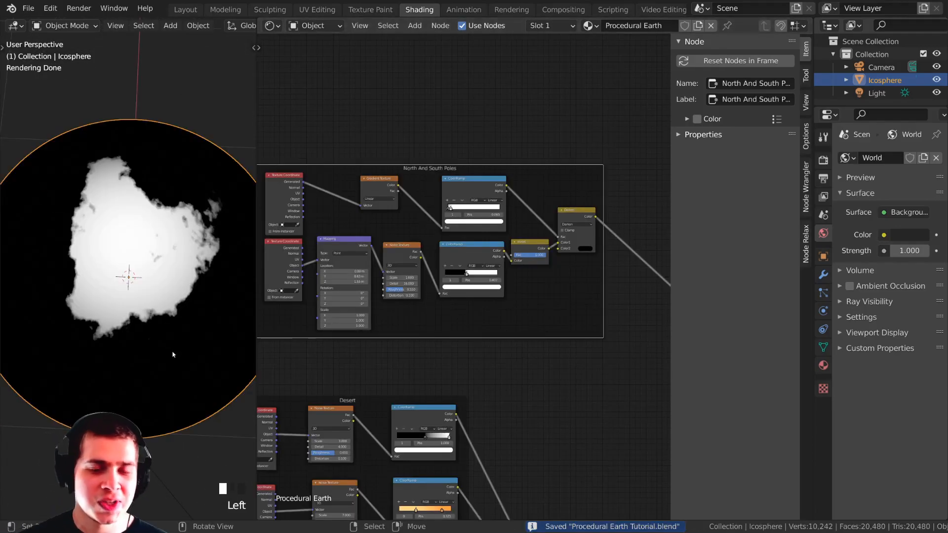
# Change both the name and the label of the North And South Poles frame to North Pole.
pyautogui.moveTo(172, 354); pyautogui.dragTo(122, 307, button='middle')
pyautogui.scroll(-2, 163, 340)
pyautogui.scroll(-1, 156, 342)
pyautogui.moveTo(164, 207); pyautogui.dragTo(123, 239, button='middle')
pyautogui.scroll(1, 123, 254)
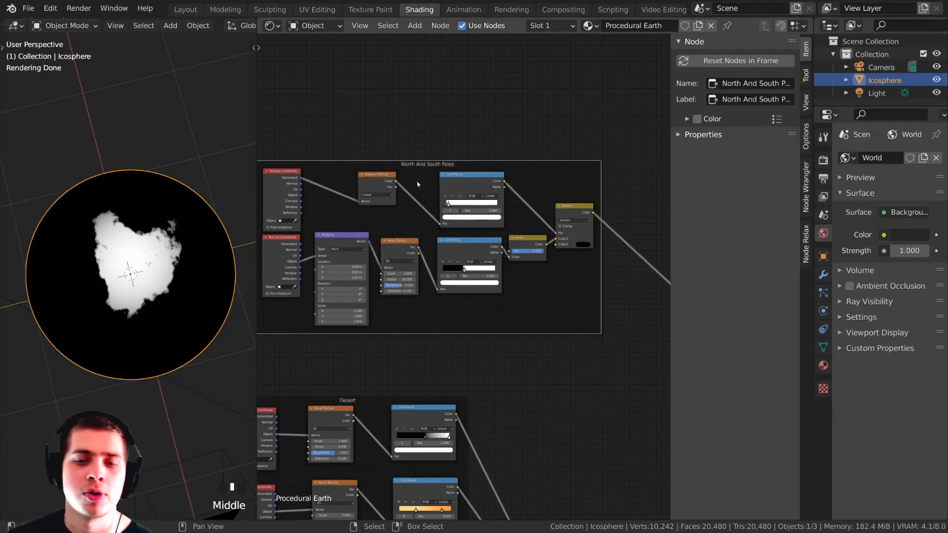
pyautogui.moveTo(427, 181); pyautogui.dragTo(462, 186, button='middle')
pyautogui.moveTo(462, 186); pyautogui.dragTo(461, 167)
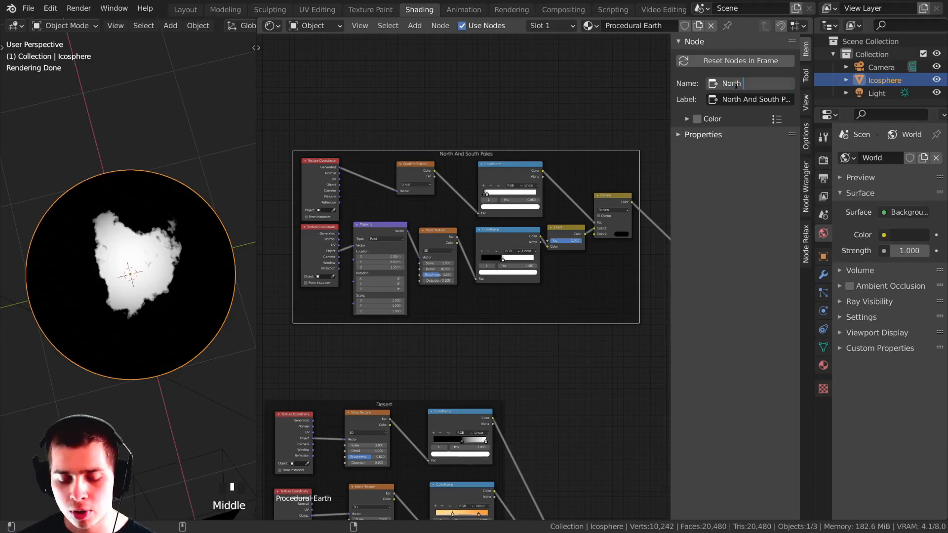
pyautogui.moveTo(446, 164); pyautogui.dragTo(448, 152)
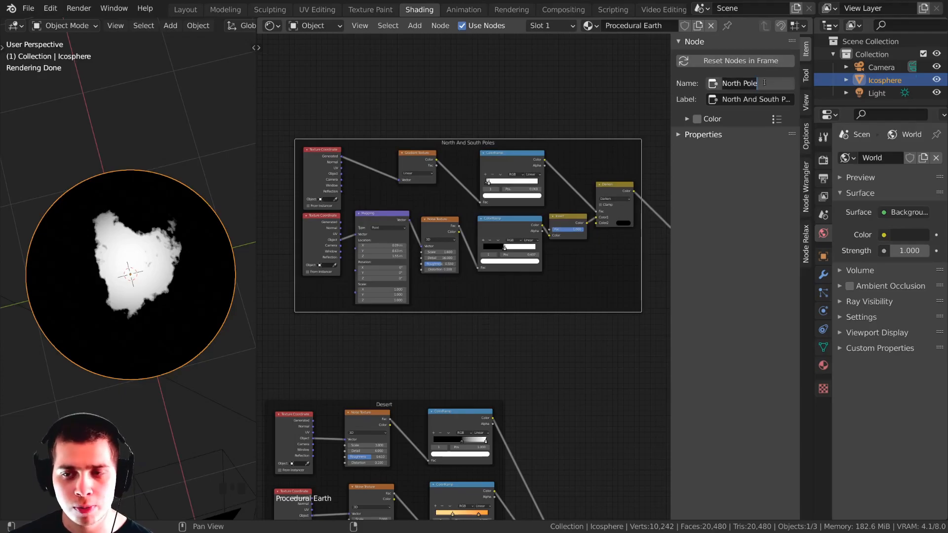
pyautogui.doubleClick(755, 61)
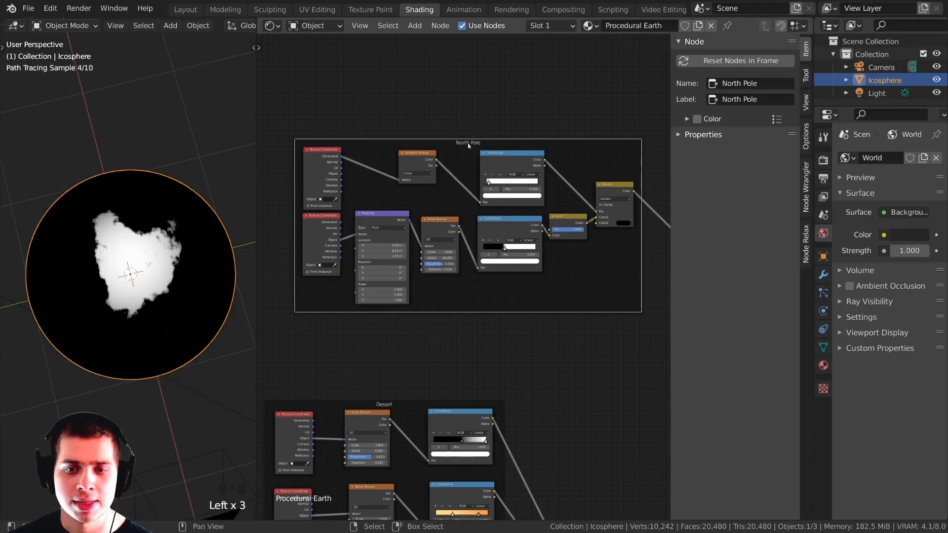
# Reposition the Desert and North Pole frames, leaving a frame-sized gap between them.
pyautogui.scroll(-3, 467, 145)
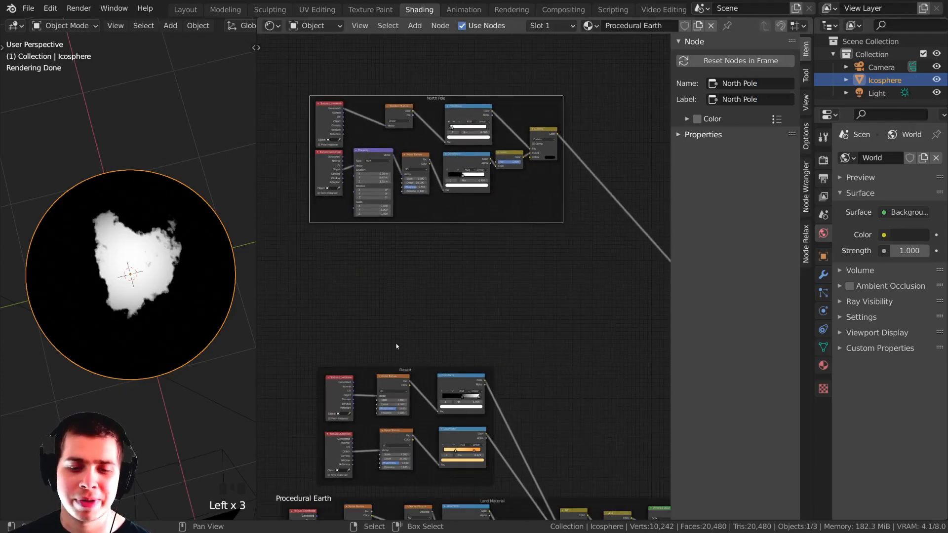
pyautogui.doubleClick(418, 376)
pyautogui.moveTo(439, 105); pyautogui.dragTo(443, 132)
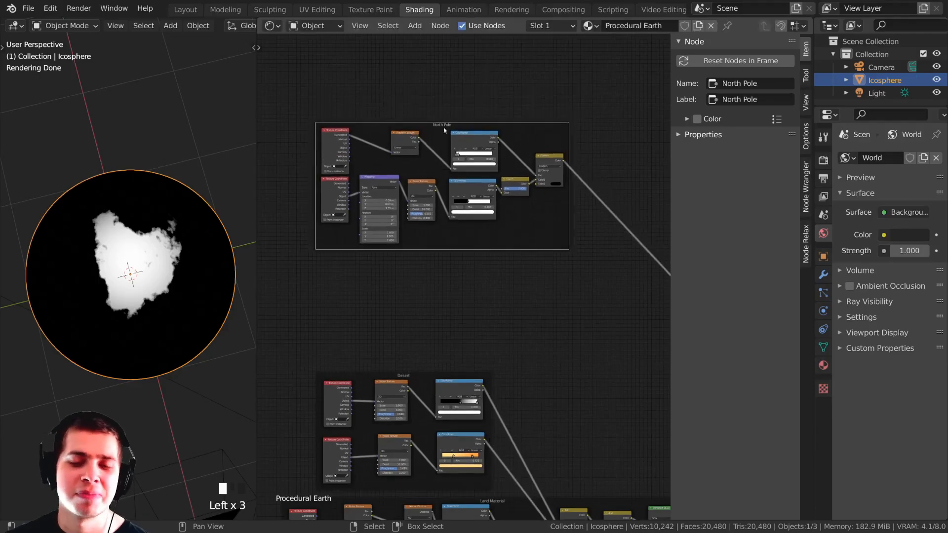
pyautogui.click(510, 111)
# Duplicate the North Pole frame with all its nodes and place the copy between the North Pole and Desert frames.
pyautogui.scroll(-1, 474, 218)
pyautogui.moveTo(488, 230)
pyautogui.mouseDown(button='middle')
pyautogui.moveTo(498, 214)
pyautogui.moveTo(477, 236)
pyautogui.mouseUp(button='middle')
pyautogui.scroll(1, 477, 236)
pyautogui.press('b')
pyautogui.moveTo(571, 79); pyautogui.dragTo(286, 270)
pyautogui.moveTo(436, 141); pyautogui.dragTo(428, 80, button='middle')
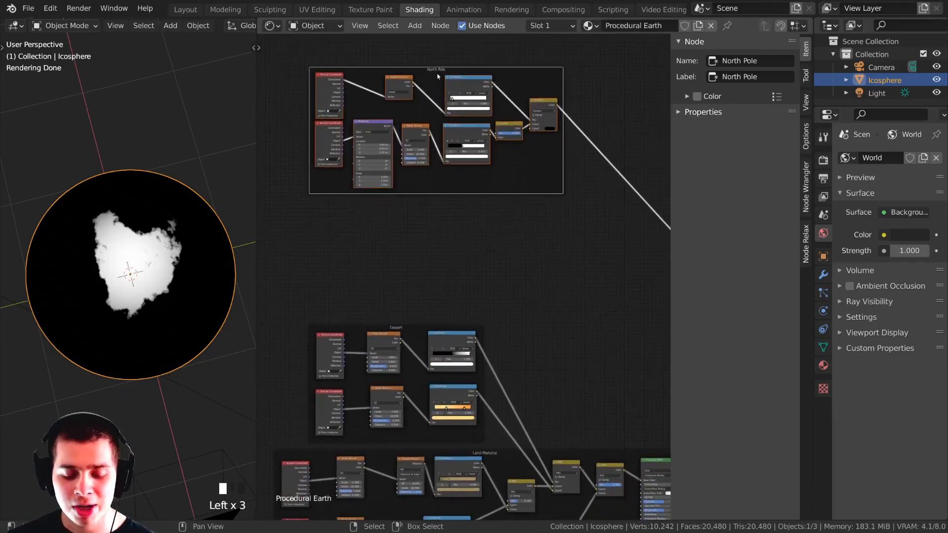
pyautogui.hotkey('shift', 'd')
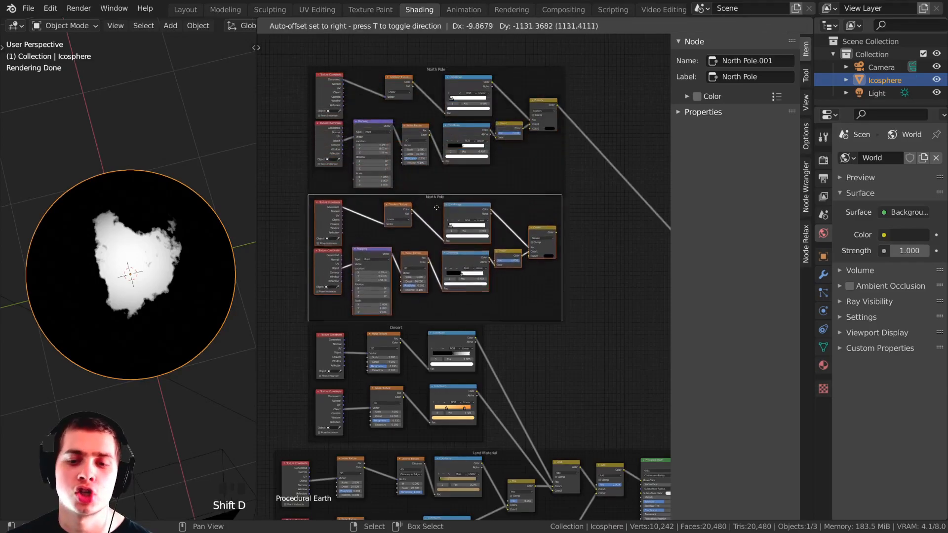
pyautogui.click(413, 315)
# Nudge the Desert, North Pole and duplicated frames so they are stacked with small gaps between them.
pyautogui.moveTo(412, 337); pyautogui.dragTo(413, 333)
pyautogui.click(430, 208)
pyautogui.moveTo(432, 73); pyautogui.dragTo(432, 69)
pyautogui.moveTo(425, 213); pyautogui.dragTo(429, 208)
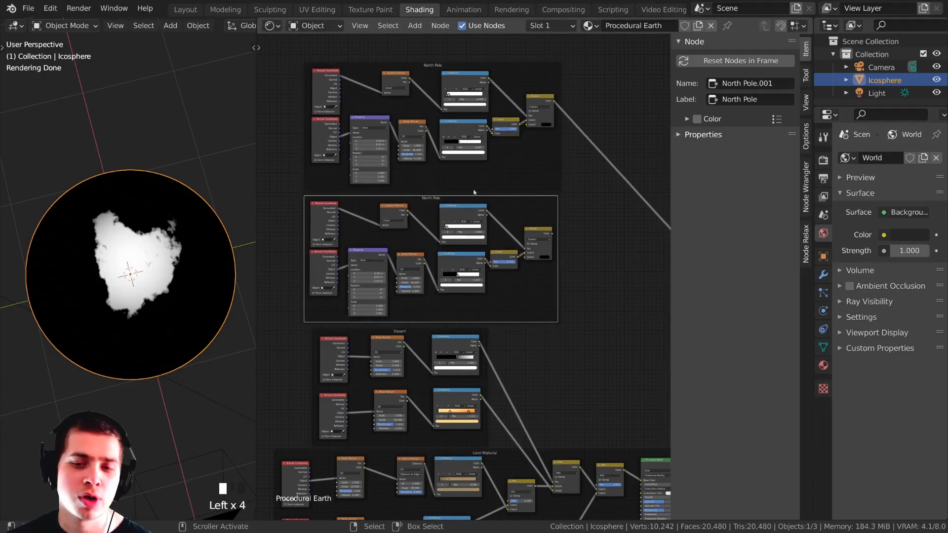
# Set the duplicated frame's name and label to South Pole and adjust its place beneath the North Pole frame.
pyautogui.scroll(1, 450, 167)
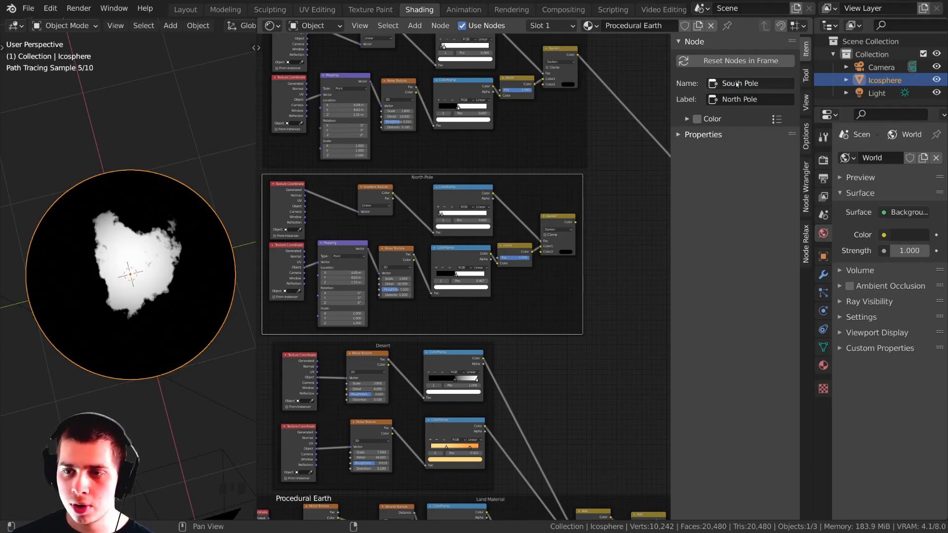
pyautogui.hotkey('ctrl', 'v')
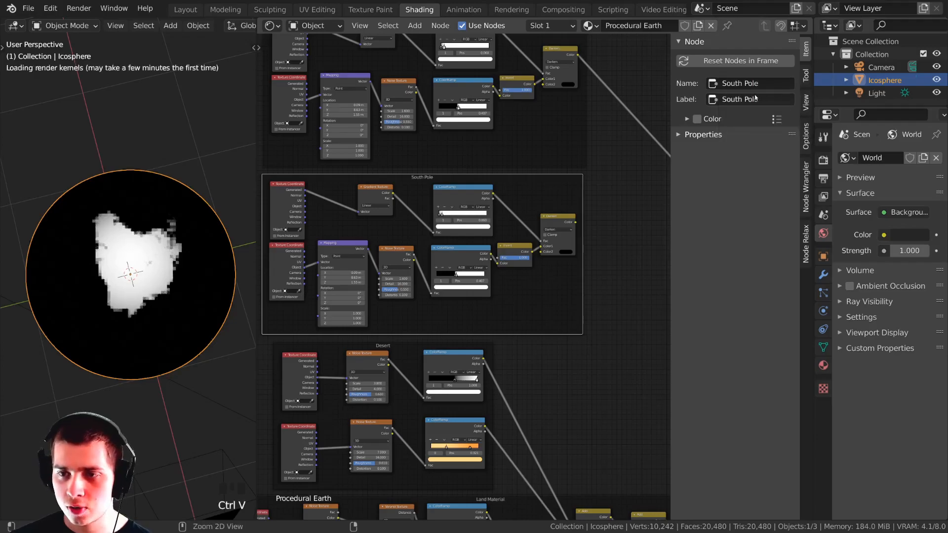
pyautogui.press('g')
pyautogui.click(399, 178)
pyautogui.moveTo(422, 154); pyautogui.dragTo(401, 232, button='middle')
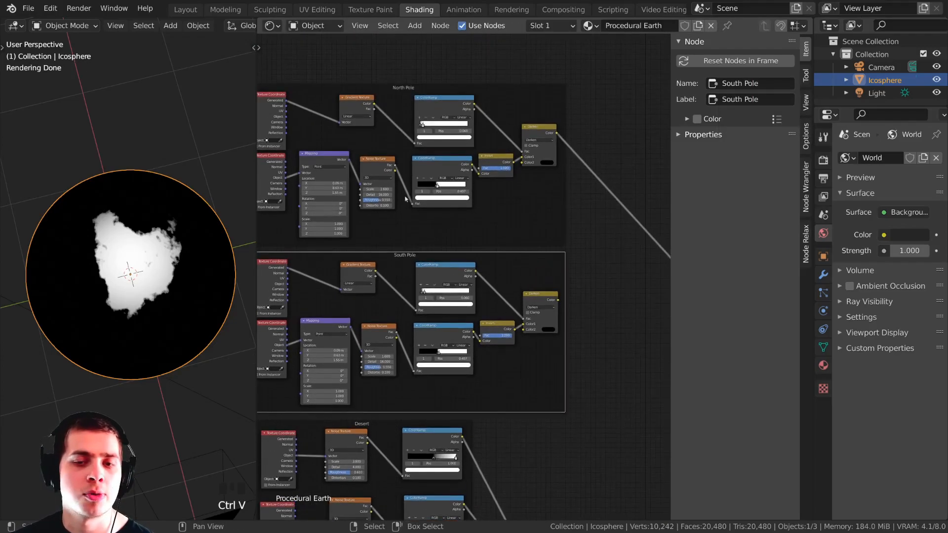
pyautogui.click(389, 256)
# Preview the South Pole frame's Darken node and check its white patch on the planet.
pyautogui.scroll(2, 390, 256)
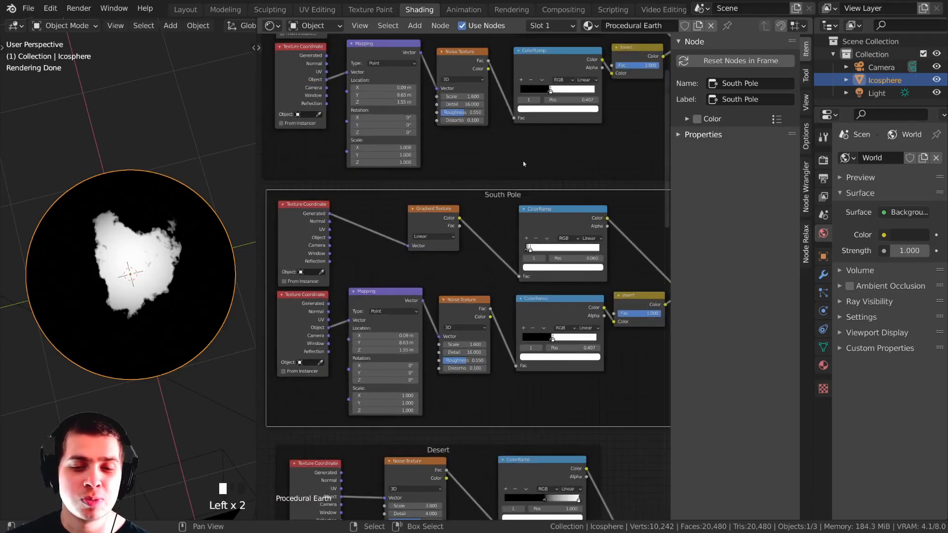
pyautogui.moveTo(477, 203); pyautogui.dragTo(447, 196, button='middle')
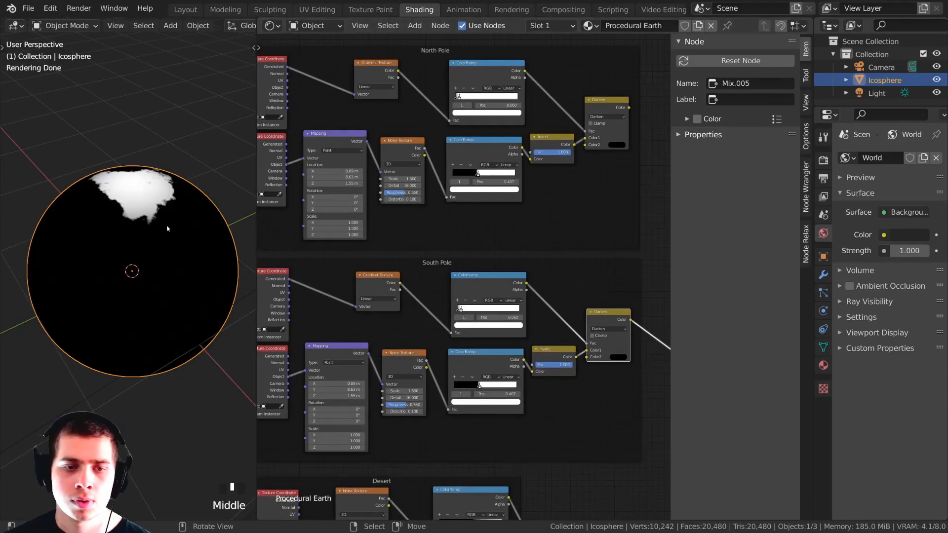
pyautogui.moveTo(188, 262); pyautogui.dragTo(194, 267, button='middle')
pyautogui.scroll(3, 438, 288)
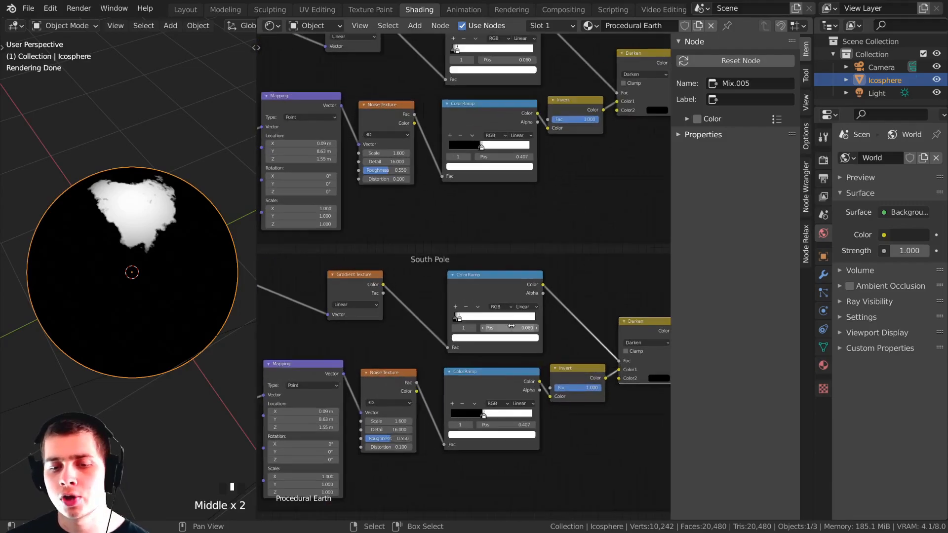
# Preview the South Pole's gradient ColorRamp on the planet and reverse its gradient by moving the black stop to position 1.000.
pyautogui.keyDown('ctrl'); pyautogui.keyDown('shift'); pyautogui.click(488, 284); pyautogui.keyUp('shift'); pyautogui.keyUp('ctrl')
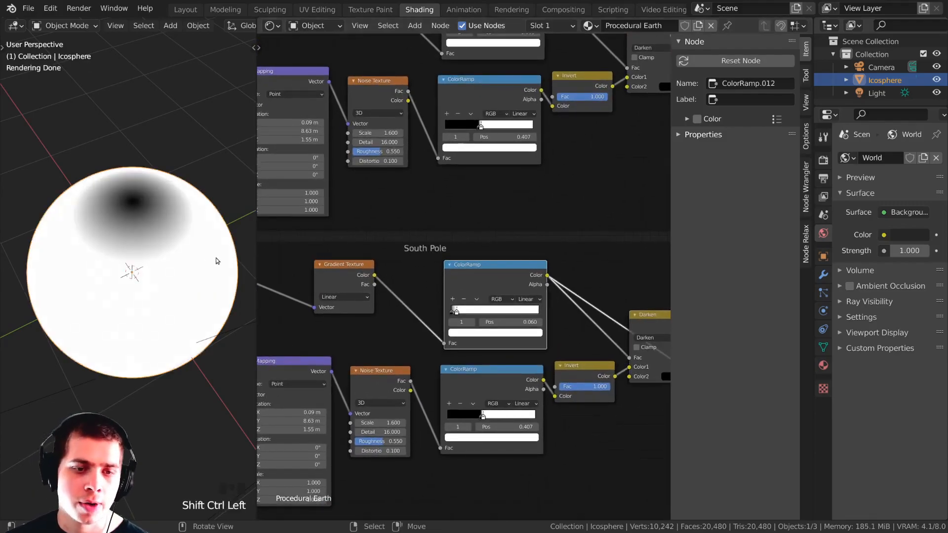
pyautogui.moveTo(202, 274); pyautogui.dragTo(166, 280, button='middle')
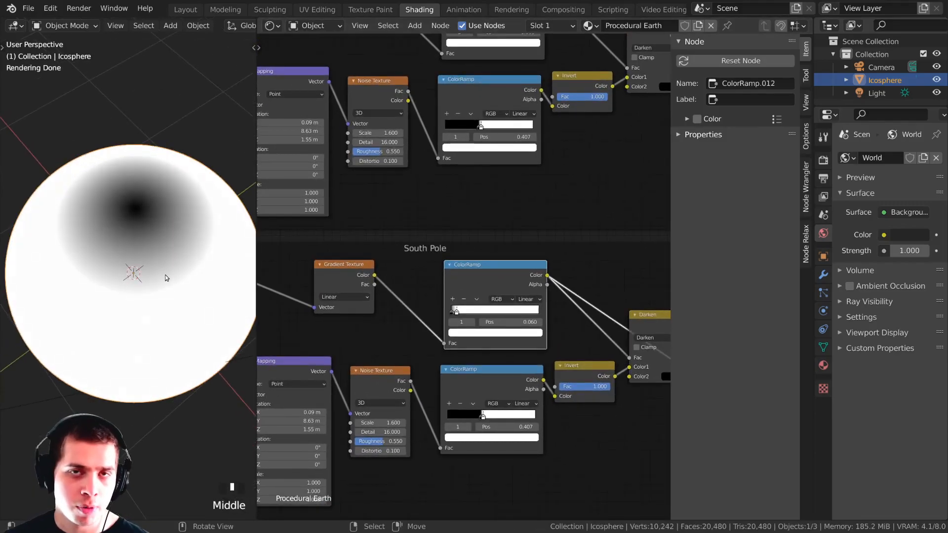
pyautogui.scroll(3, 487, 215)
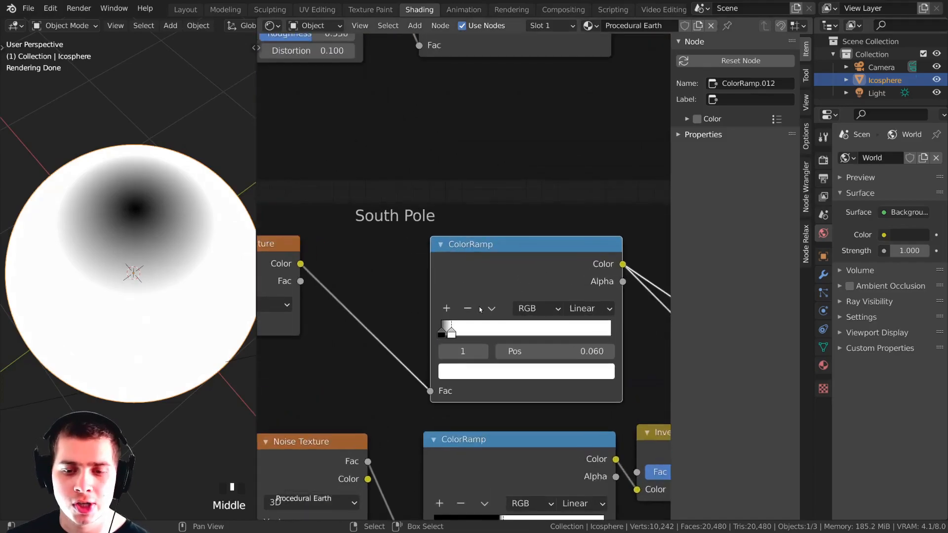
pyautogui.moveTo(489, 219); pyautogui.dragTo(472, 209)
pyautogui.click(422, 267)
pyautogui.moveTo(422, 267); pyautogui.dragTo(486, 271)
pyautogui.moveTo(166, 318); pyautogui.dragTo(157, 220, button='middle')
pyautogui.scroll(-3, 158, 245)
pyautogui.scroll(1, 461, 279)
pyautogui.moveTo(481, 268); pyautogui.dragTo(620, 287)
pyautogui.moveTo(150, 315); pyautogui.dragTo(157, 293, button='middle')
pyautogui.moveTo(159, 339); pyautogui.dragTo(167, 172, button='middle')
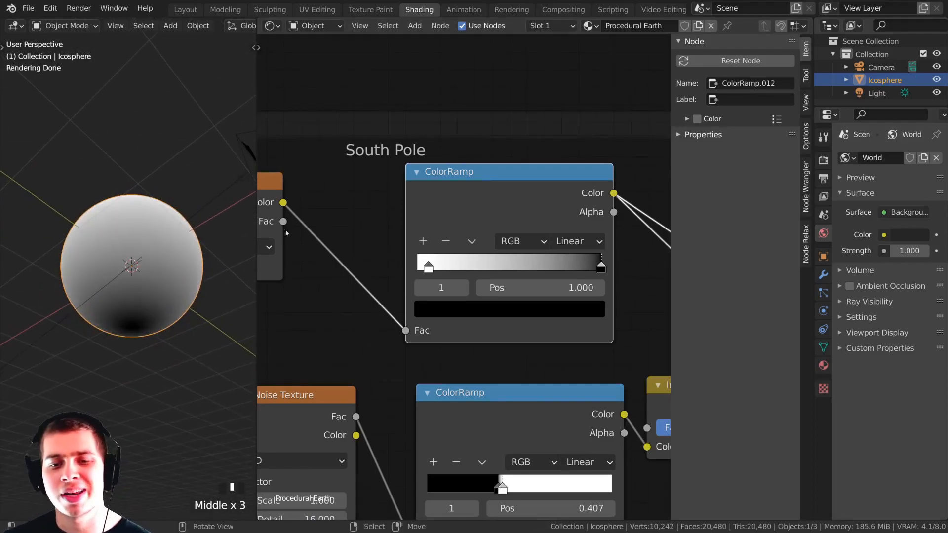
# Set the white stop of the South Pole's gradient ColorRamp to position 0.909.
pyautogui.moveTo(428, 268); pyautogui.dragTo(600, 268)
pyautogui.middleClick(571, 265)
pyautogui.scroll(2, 592, 261)
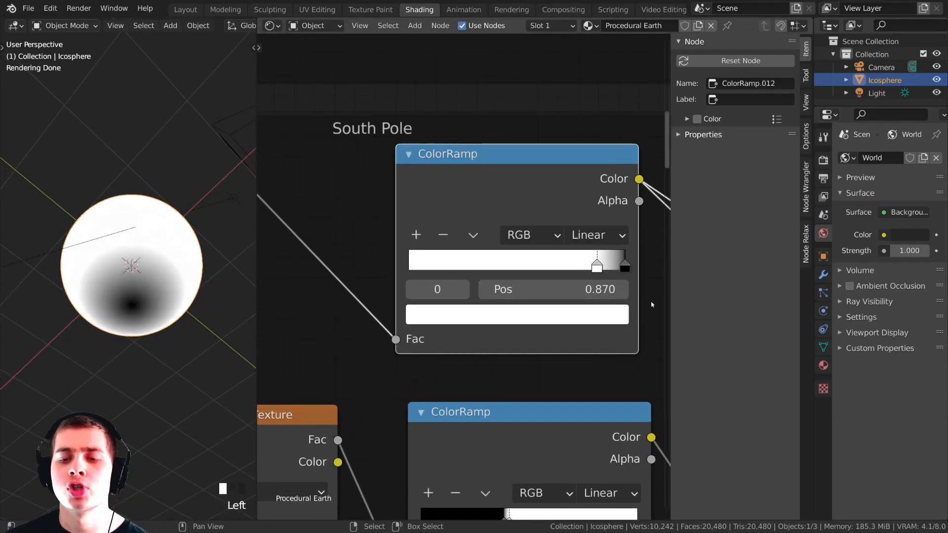
pyautogui.scroll(1, 615, 269)
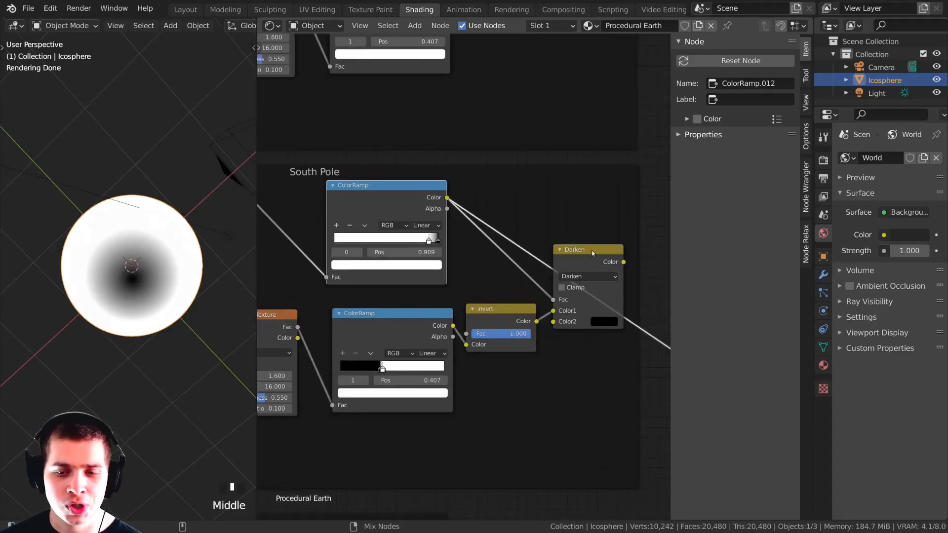
# Preview the South Pole's Darken node and check its mask on the planet's underside.
pyautogui.keyDown('ctrl'); pyautogui.keyDown('shift'); pyautogui.click(592, 252); pyautogui.keyUp('shift'); pyautogui.keyUp('ctrl')
pyautogui.moveTo(183, 246); pyautogui.dragTo(193, 250, button='middle')
pyautogui.scroll(-3, 382, 239)
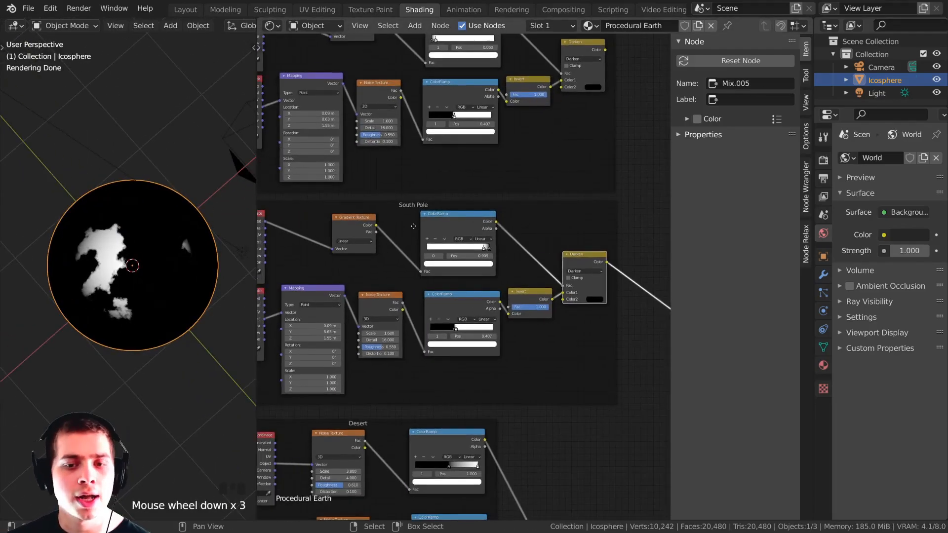
# Save the file and hide the node editor's sidebar to expose the whole South Pole frame.
pyautogui.moveTo(409, 226); pyautogui.dragTo(436, 224, button='middle')
pyautogui.hotkey('ctrl', 's')
pyautogui.moveTo(547, 207); pyautogui.dragTo(568, 202, button='middle')
pyautogui.press('n')
pyautogui.moveTo(490, 221); pyautogui.dragTo(538, 179, button='middle')
pyautogui.scroll(3, 538, 179)
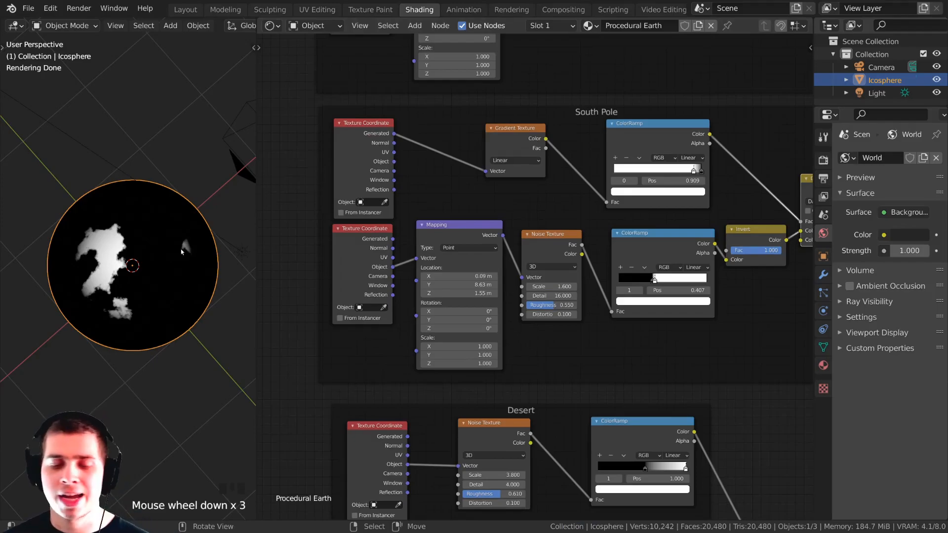
pyautogui.moveTo(212, 233); pyautogui.dragTo(203, 259, button='middle')
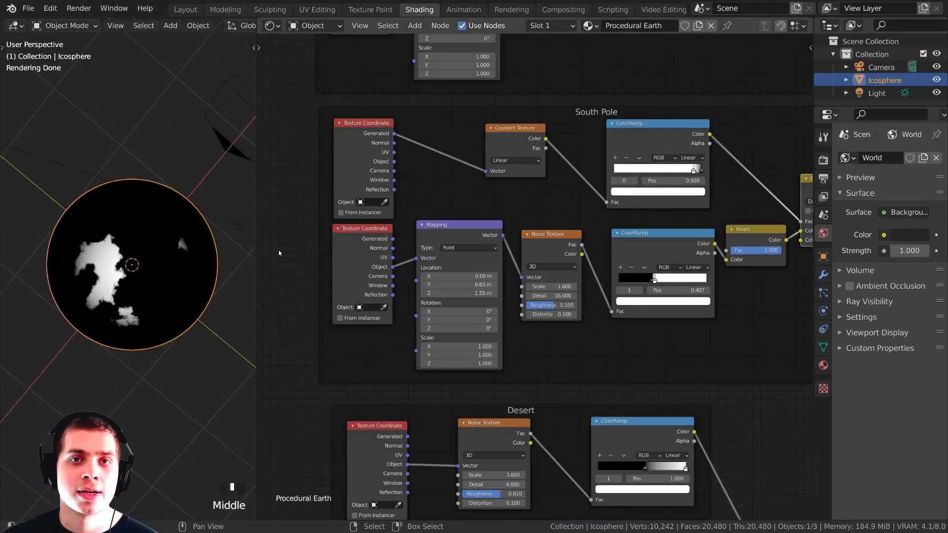
# Set the South Pole Mapping node's location to X -3.51 m, Y 5.33 m and Z -0.95 m.
pyautogui.moveTo(437, 268); pyautogui.dragTo(571, 292, button='middle')
pyautogui.scroll(8, 571, 292)
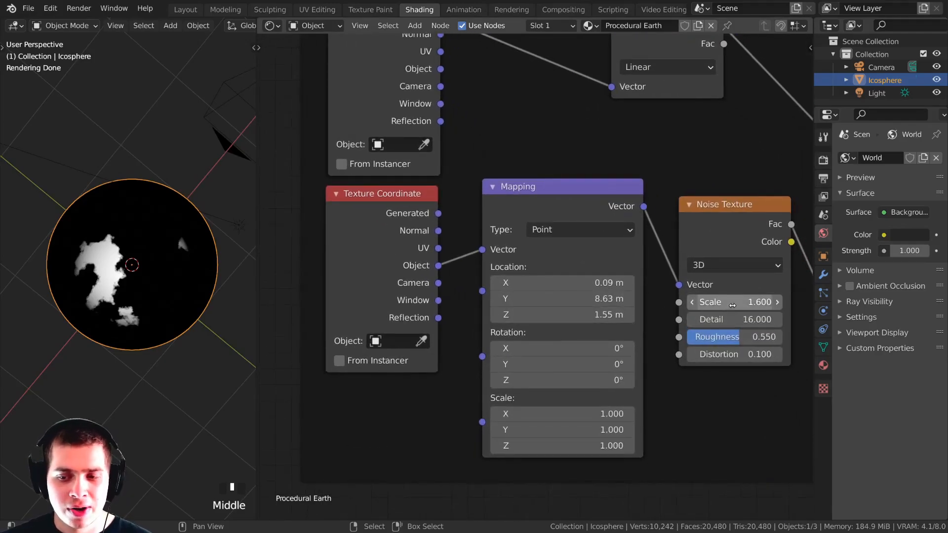
pyautogui.moveTo(731, 302); pyautogui.dragTo(751, 302)
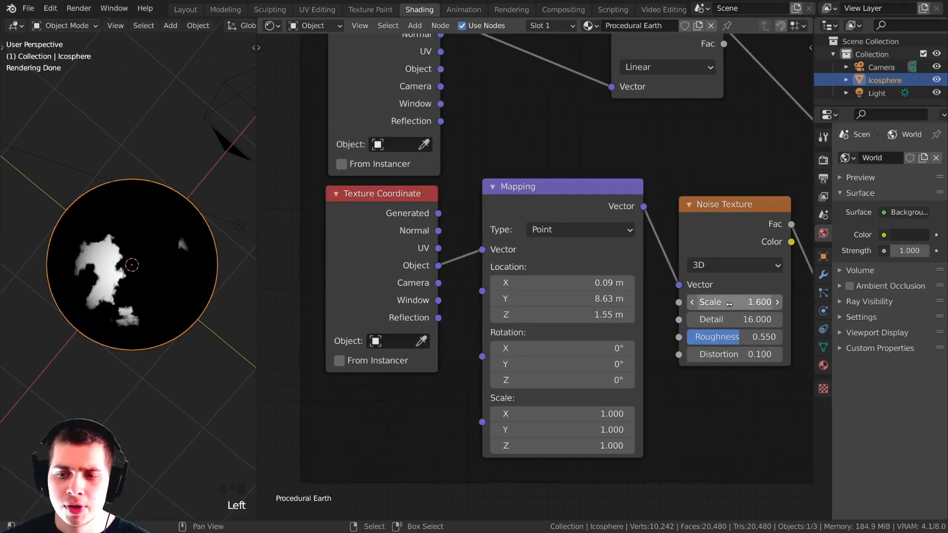
pyautogui.moveTo(580, 301)
pyautogui.mouseDown()
pyautogui.moveTo(625, 301)
pyautogui.moveTo(417, 301)
pyautogui.moveTo(580, 300)
pyautogui.mouseUp()
pyautogui.click(495, 282)
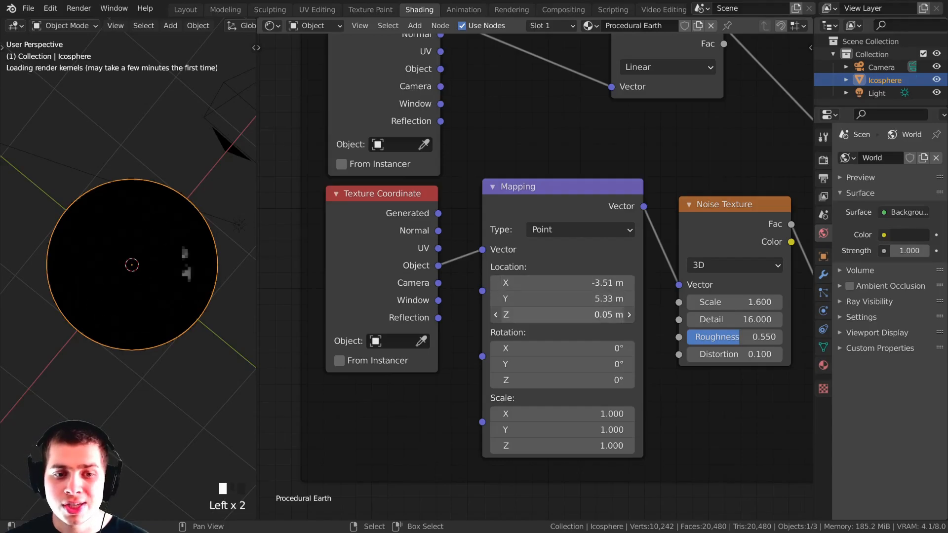
pyautogui.click(629, 298)
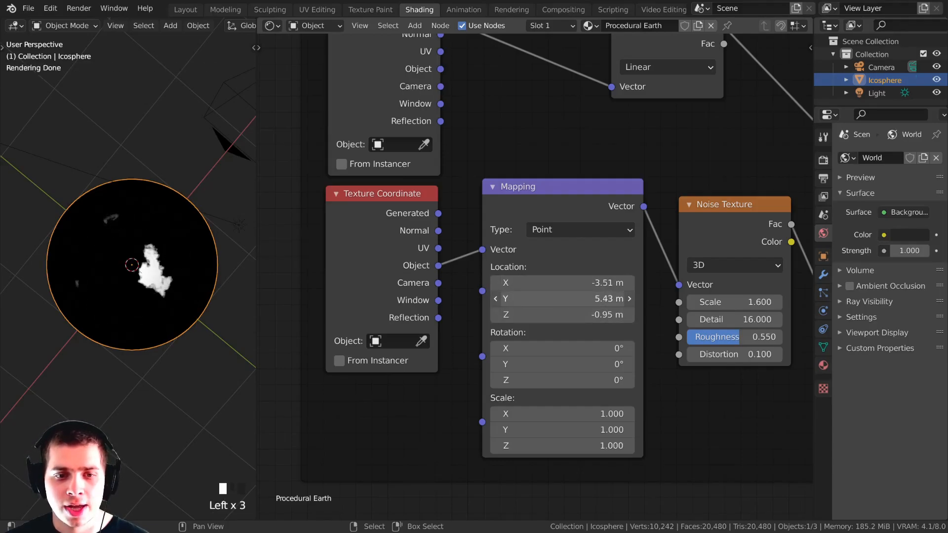
pyautogui.hotkey('ctrl', 'z')
# Fine-tune the South Pole Mapping node's location to Y 5.62 m and Z -0.91 m.
pyautogui.scroll(-3, 570, 299)
pyautogui.moveTo(571, 298); pyautogui.dragTo(492, 310, button='middle')
pyautogui.moveTo(740, 230); pyautogui.dragTo(747, 230)
pyautogui.scroll(6, 510, 286)
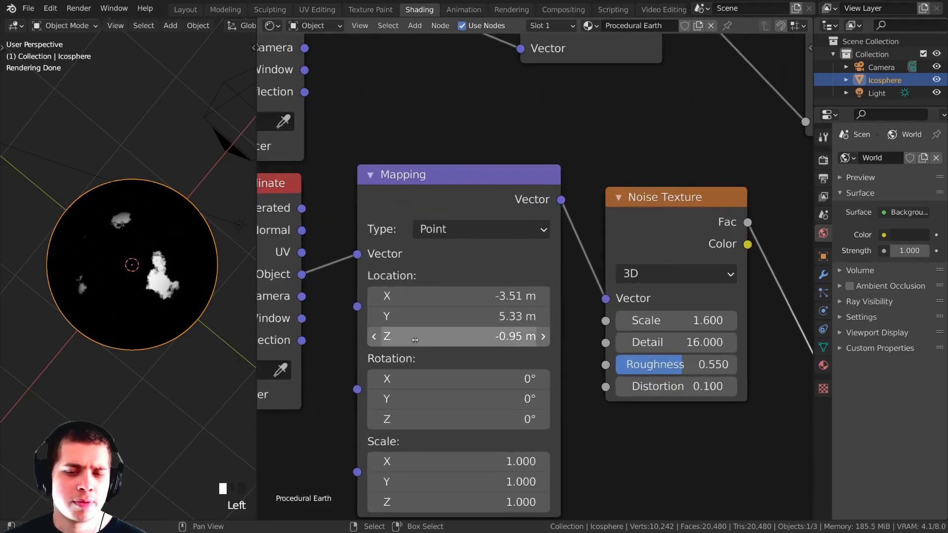
pyautogui.moveTo(482, 336); pyautogui.dragTo(510, 325, button='middle')
pyautogui.keyDown('shift'); pyautogui.moveTo(509, 304); pyautogui.dragTo(525, 304); pyautogui.keyUp('shift')
pyautogui.keyDown('shift'); pyautogui.moveTo(492, 289); pyautogui.dragTo(480, 289); pyautogui.keyUp('shift')
pyautogui.rightClick(492, 289)
pyautogui.keyDown('shift'); pyautogui.moveTo(489, 323); pyautogui.dragTo(482, 323); pyautogui.keyUp('shift')
# Enlarge the white patch with the South Pole's noise ColorRamp by setting the white stop to 0.479 with the black stop just before it.
pyautogui.scroll(-4, 685, 354)
pyautogui.moveTo(685, 355); pyautogui.dragTo(565, 377, button='middle')
pyautogui.moveTo(768, 371); pyautogui.dragTo(501, 355, button='middle')
pyautogui.scroll(8, 502, 355)
pyautogui.moveTo(409, 306); pyautogui.dragTo(520, 308, button='middle')
pyautogui.scroll(1, 521, 308)
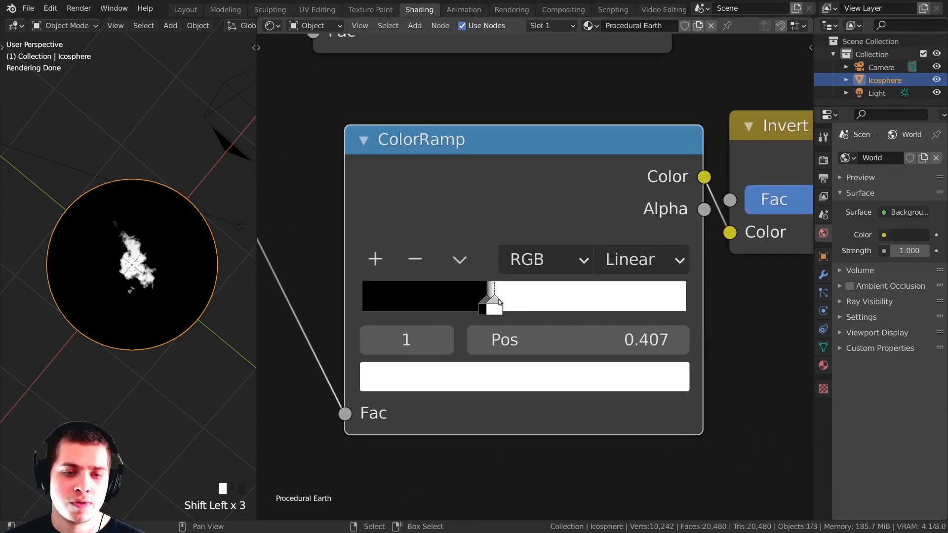
pyautogui.moveTo(497, 306); pyautogui.dragTo(545, 307)
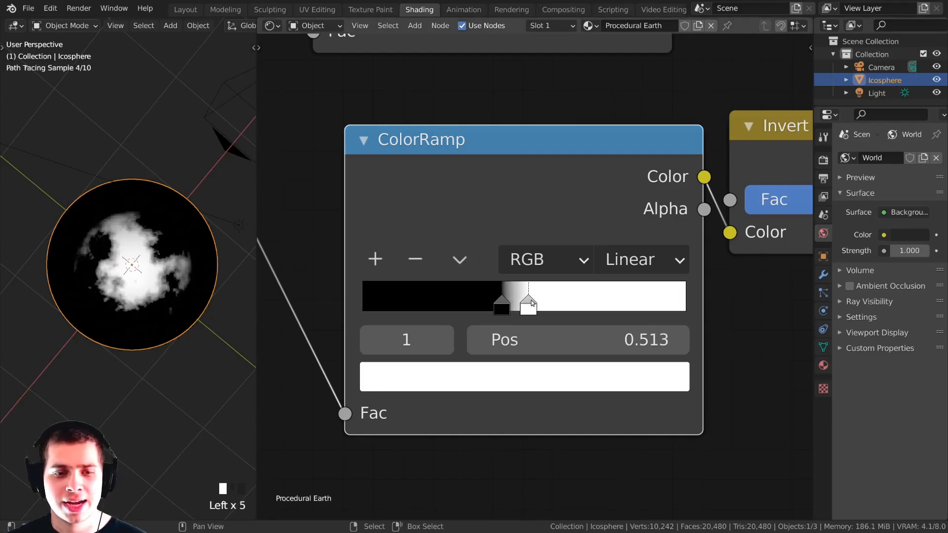
pyautogui.click(501, 300)
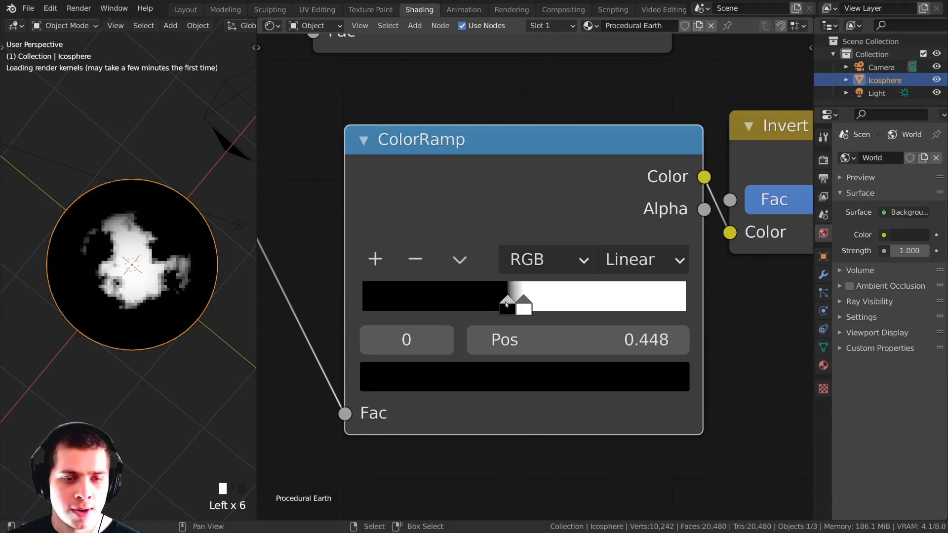
pyautogui.moveTo(524, 306); pyautogui.dragTo(534, 305)
pyautogui.click(507, 304)
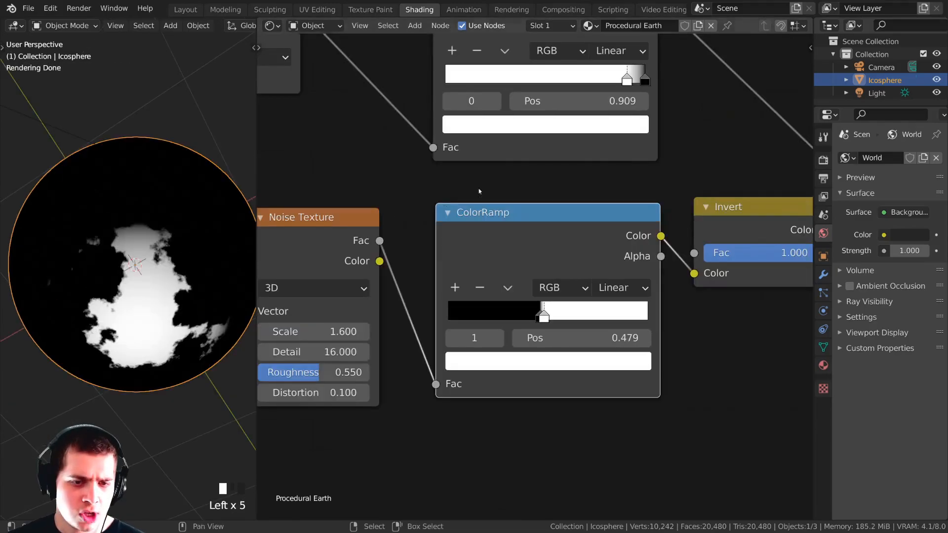
# Set the South Pole's gradient ColorRamp stops to 0.904 for white and 0.977 for black.
pyautogui.scroll(4, 606, 207)
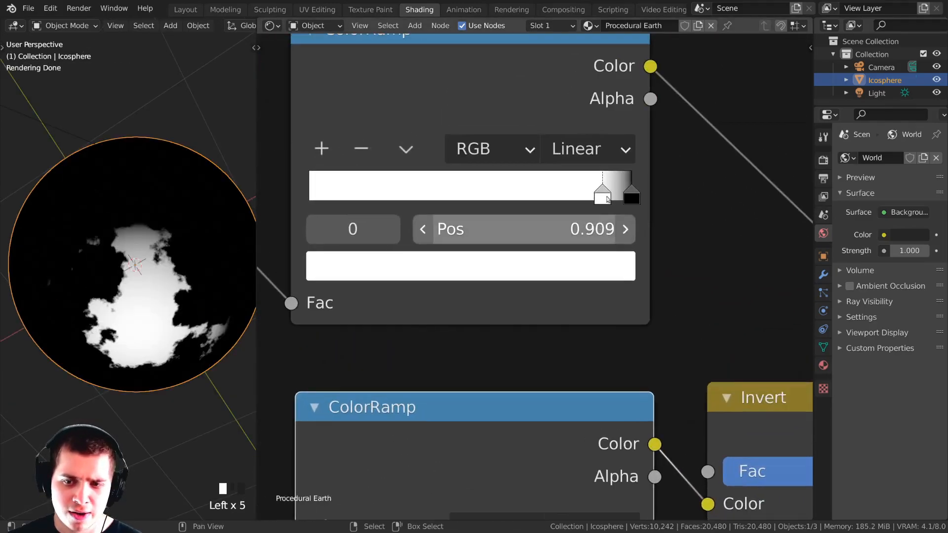
pyautogui.moveTo(602, 191)
pyautogui.mouseDown()
pyautogui.moveTo(625, 193)
pyautogui.moveTo(600, 196)
pyautogui.mouseUp()
pyautogui.click(632, 192)
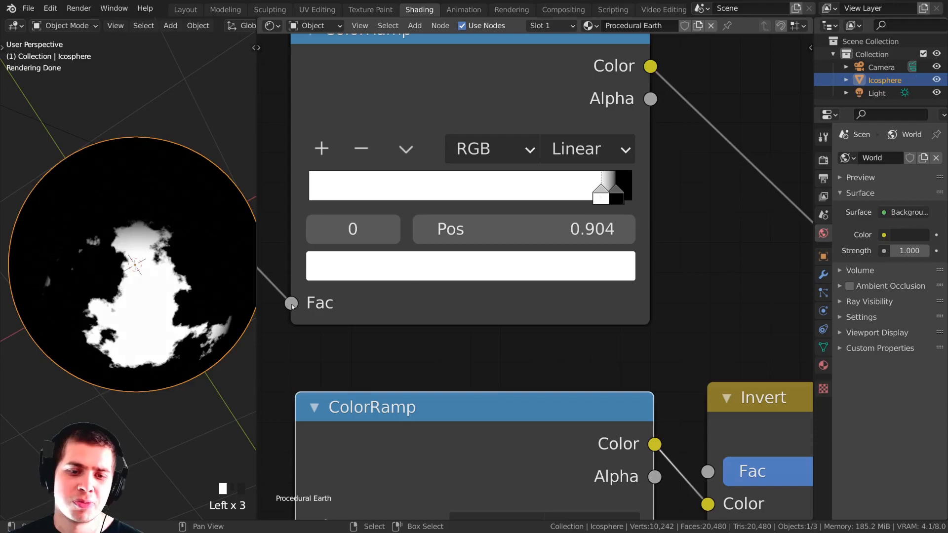
pyautogui.moveTo(119, 232); pyautogui.dragTo(92, 237, button='middle')
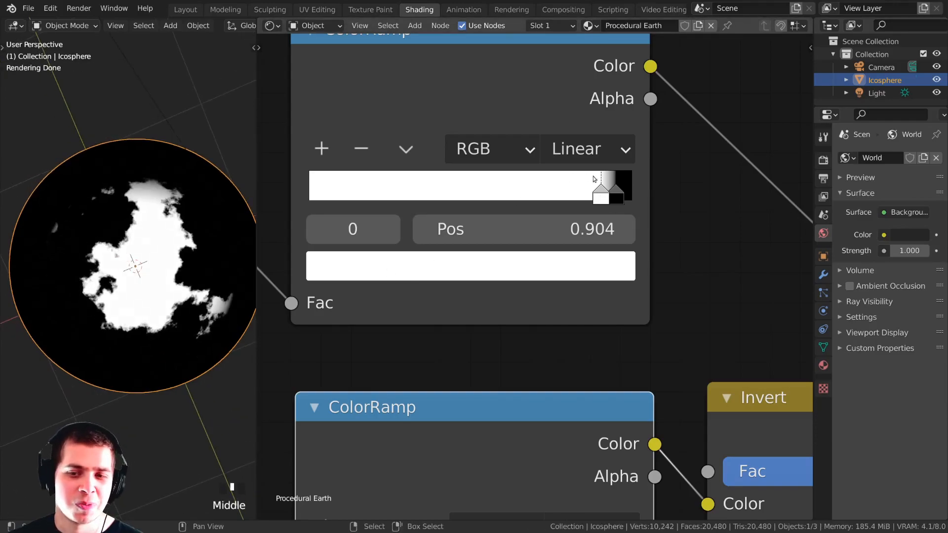
pyautogui.moveTo(617, 194)
pyautogui.mouseDown()
pyautogui.moveTo(633, 197)
pyautogui.moveTo(598, 195)
pyautogui.moveTo(629, 195)
pyautogui.mouseUp()
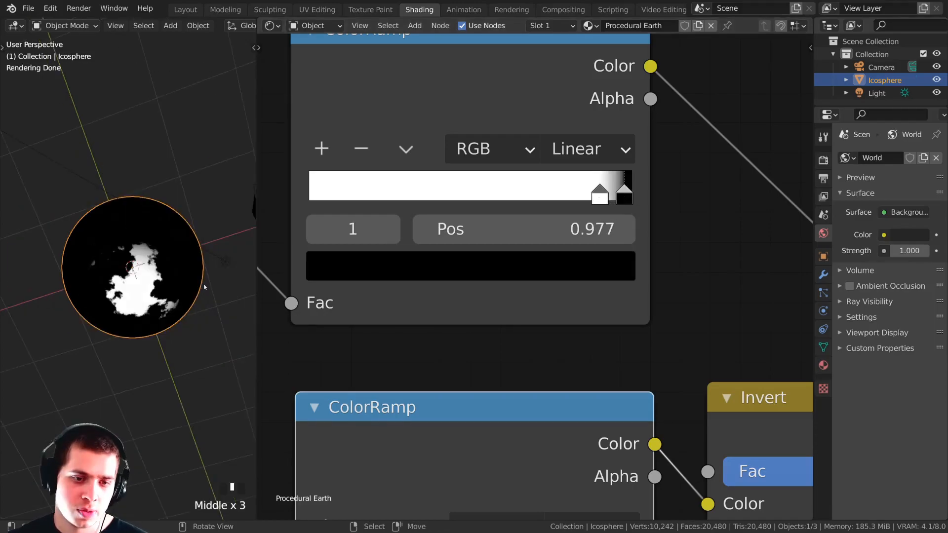
# Preview the South Pole's Darken node again and check the planet from another angle.
pyautogui.scroll(-10, 672, 282)
pyautogui.moveTo(672, 281); pyautogui.dragTo(532, 287, button='middle')
pyautogui.scroll(-1, 532, 288)
pyautogui.keyDown('ctrl'); pyautogui.keyDown('shift'); pyautogui.click(642, 256); pyautogui.keyUp('shift'); pyautogui.keyUp('ctrl')
pyautogui.moveTo(127, 190); pyautogui.dragTo(129, 173, button='middle')
pyautogui.moveTo(128, 173); pyautogui.dragTo(134, 116, button='middle')
pyautogui.scroll(-7, 561, 160)
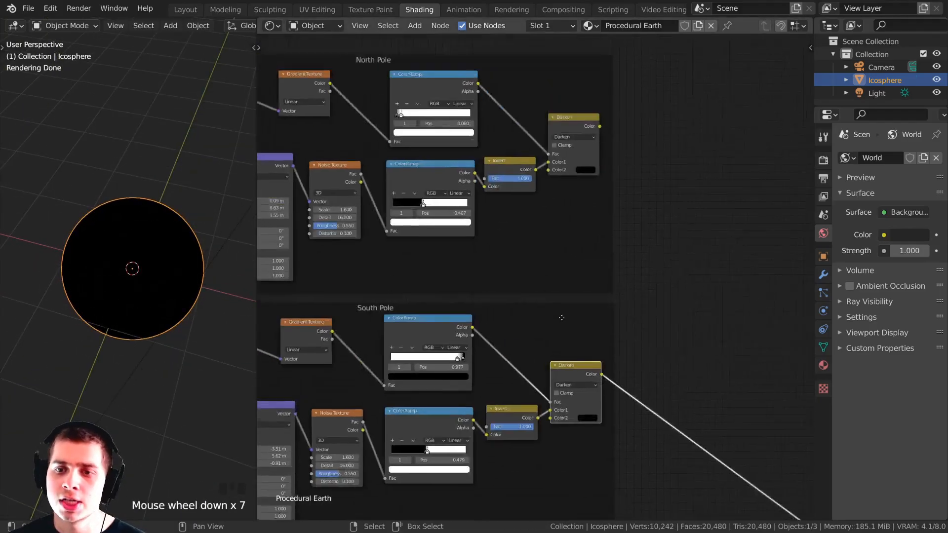
# Preview the North Pole's Darken node and inspect its mask on the planet.
pyautogui.keyDown('ctrl'); pyautogui.keyDown('shift'); pyautogui.click(562, 156); pyautogui.keyUp('shift'); pyautogui.keyUp('ctrl')
pyautogui.moveTo(136, 227); pyautogui.dragTo(141, 219, button='middle')
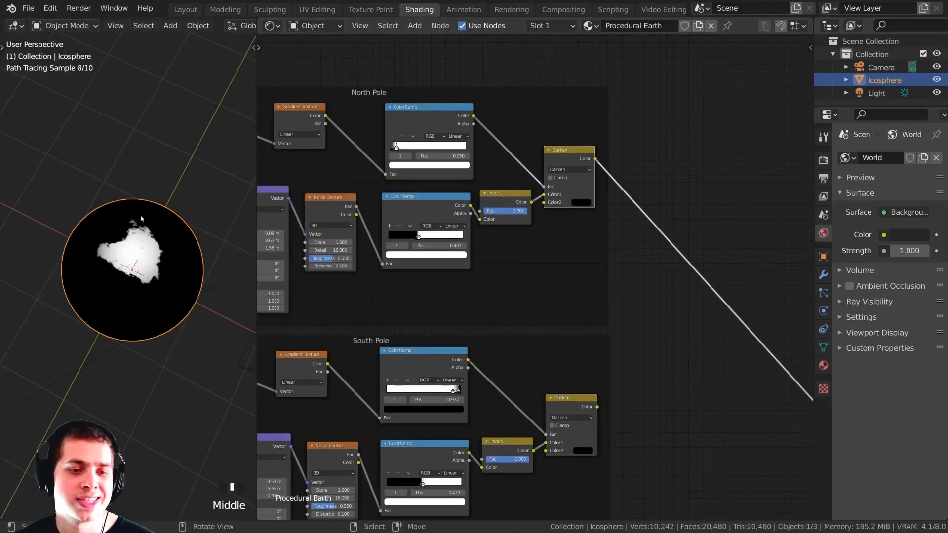
pyautogui.moveTo(385, 294); pyautogui.dragTo(433, 270, button='middle')
pyautogui.click(433, 270)
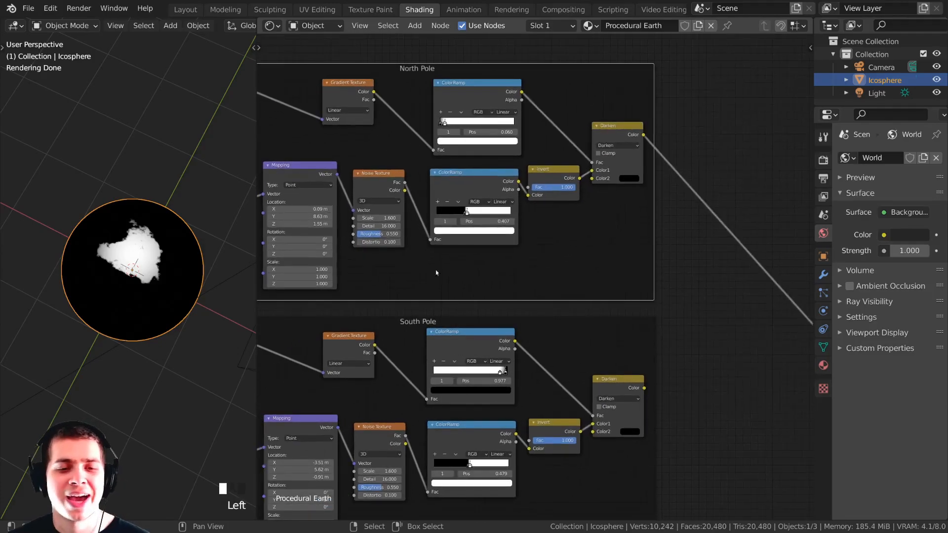
pyautogui.scroll(-5, 494, 285)
pyautogui.moveTo(664, 318); pyautogui.dragTo(603, 224, button='middle')
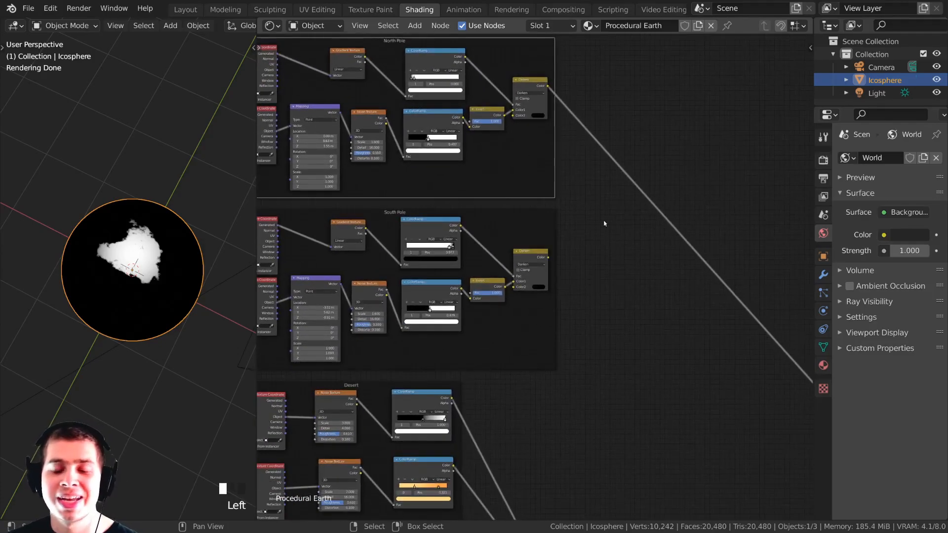
pyautogui.moveTo(156, 364); pyautogui.dragTo(159, 362, button='middle')
pyautogui.moveTo(159, 361); pyautogui.dragTo(185, 320, button='middle')
pyautogui.scroll(2, 173, 368)
pyautogui.scroll(2, 633, 333)
# Add a MixRGB node beside the North Pole and South Pole frames and set its blending mode to Add.
pyautogui.moveTo(616, 195); pyautogui.dragTo(547, 269, button='middle')
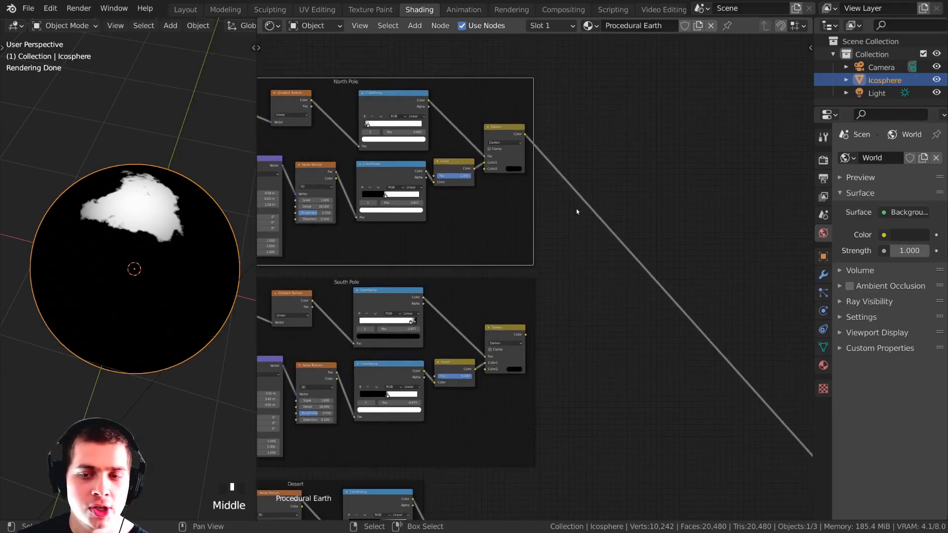
pyautogui.hotkey('shift', 'a')
pyautogui.write('mix')
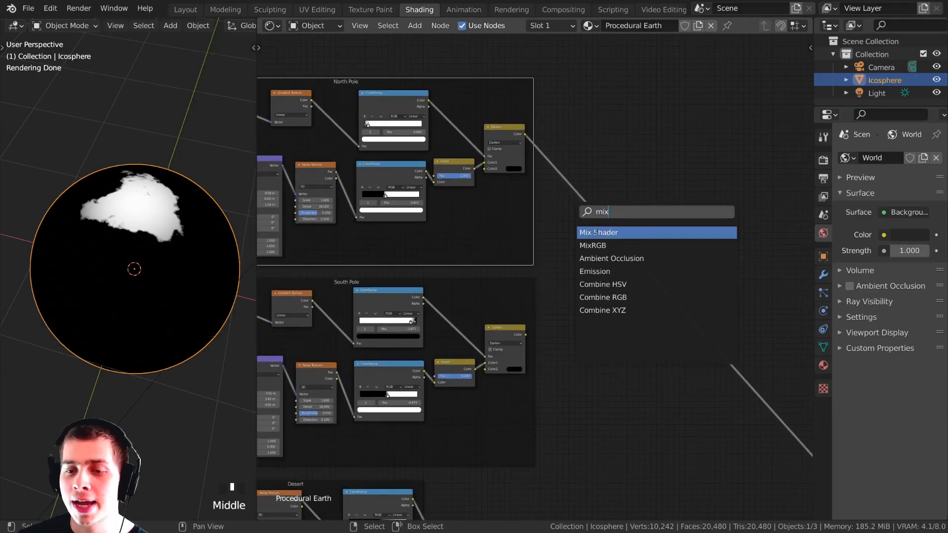
pyautogui.click(592, 245)
pyautogui.scroll(3, 612, 262)
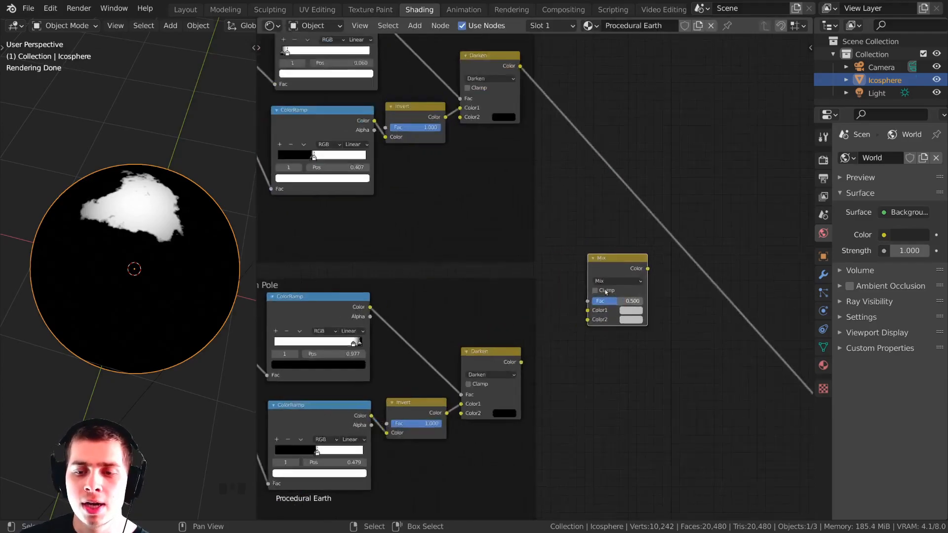
pyautogui.click(629, 260)
pyautogui.scroll(-3, 629, 276)
pyautogui.scroll(1, 628, 291)
pyautogui.click(627, 297)
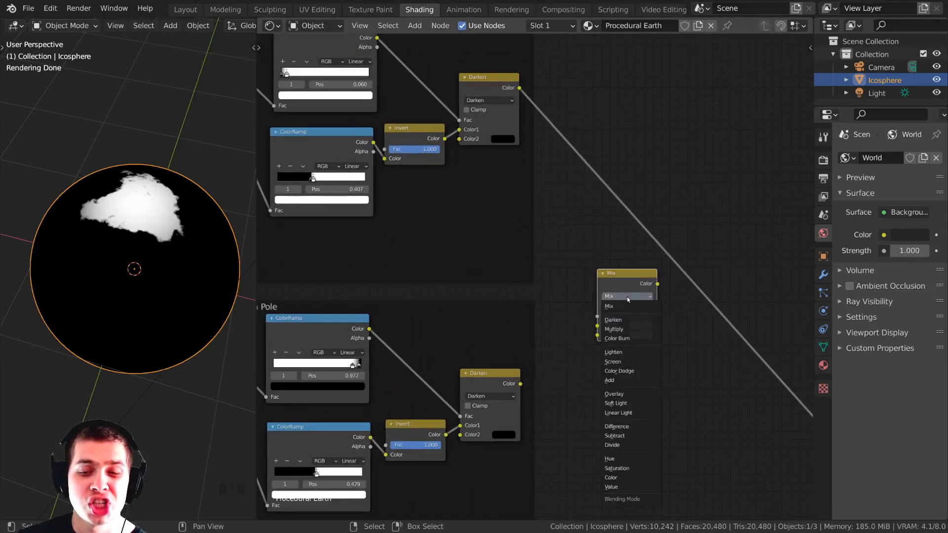
pyautogui.click(617, 381)
# Connect the North Pole's Darken output to the Add node's Color1 and the South Pole's Darken output to Color2.
pyautogui.scroll(2, 169, 260)
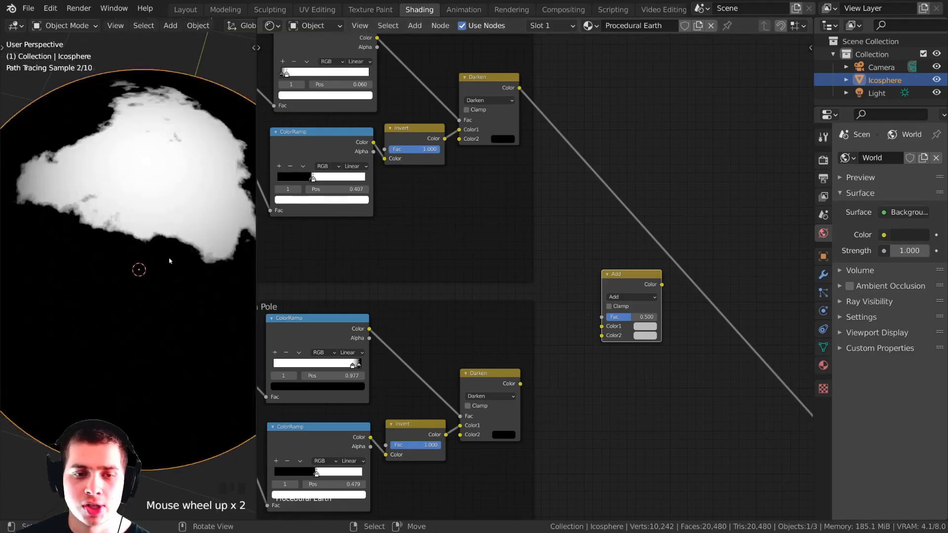
pyautogui.scroll(1, 175, 277)
pyautogui.scroll(-3, 190, 287)
pyautogui.moveTo(196, 266); pyautogui.dragTo(212, 268, button='middle')
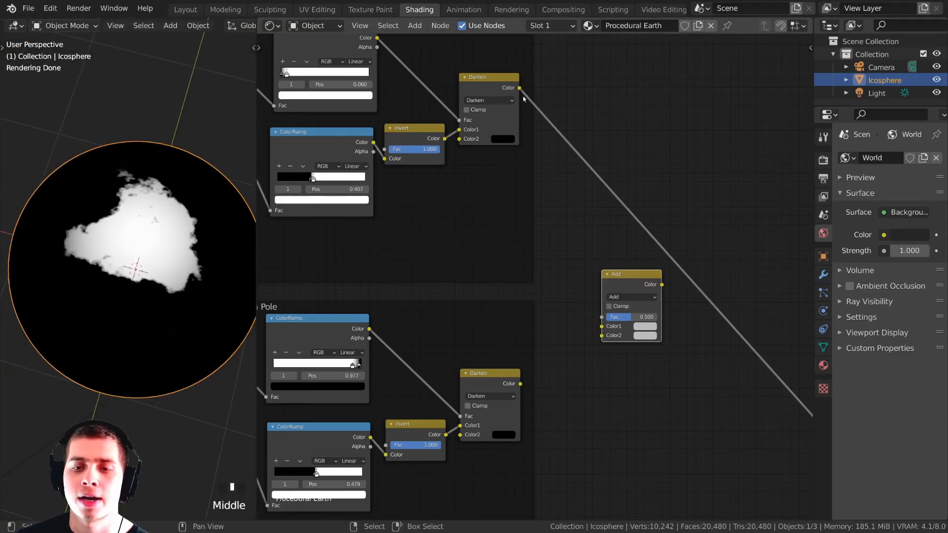
pyautogui.moveTo(519, 89); pyautogui.dragTo(574, 207)
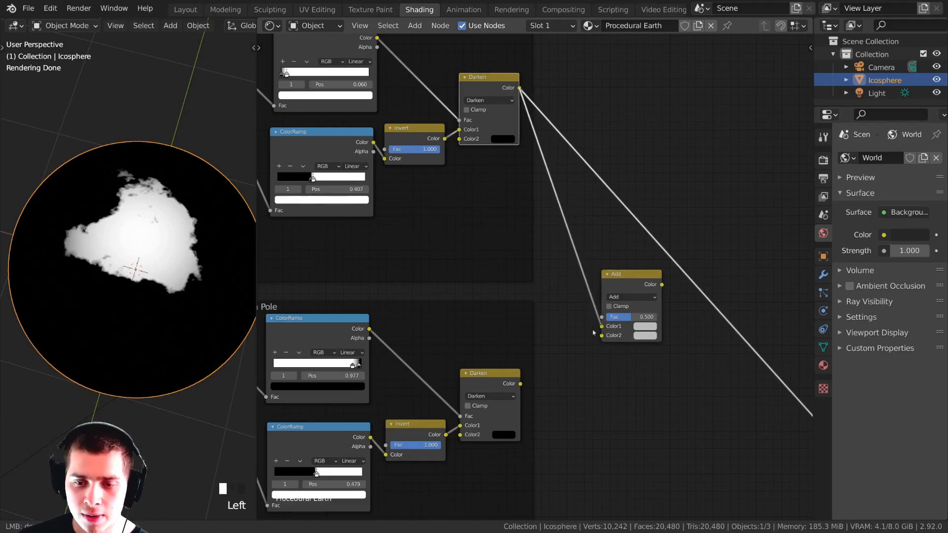
pyautogui.moveTo(597, 328); pyautogui.dragTo(601, 326)
pyautogui.moveTo(520, 384); pyautogui.dragTo(552, 258)
pyautogui.moveTo(599, 330); pyautogui.dragTo(600, 335)
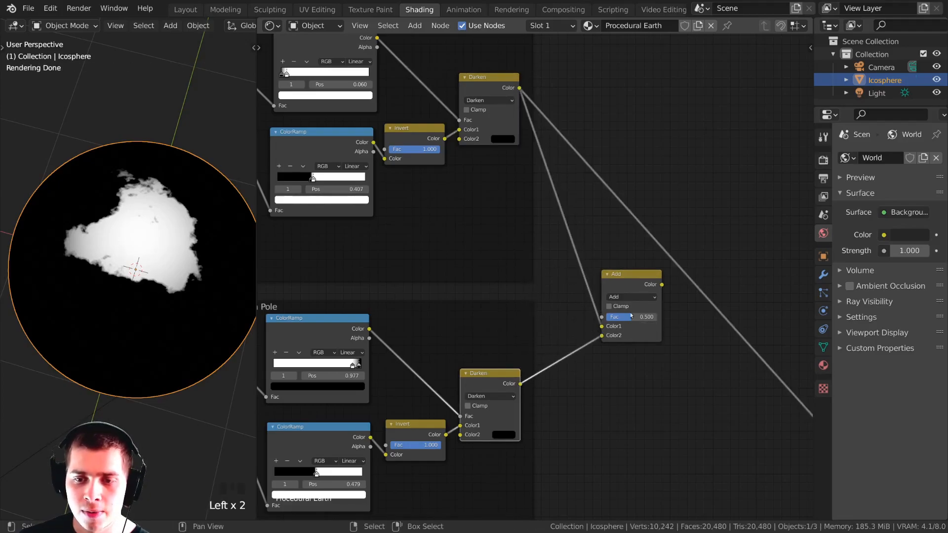
# Preview the Add node and orbit the planet to check both poles' combined masks.
pyautogui.keyDown('ctrl'); pyautogui.keyDown('shift'); pyautogui.click(626, 281); pyautogui.keyUp('shift'); pyautogui.keyUp('ctrl')
pyautogui.moveTo(186, 360); pyautogui.dragTo(142, 241, button='middle')
pyautogui.moveTo(205, 320); pyautogui.dragTo(161, 230, button='middle')
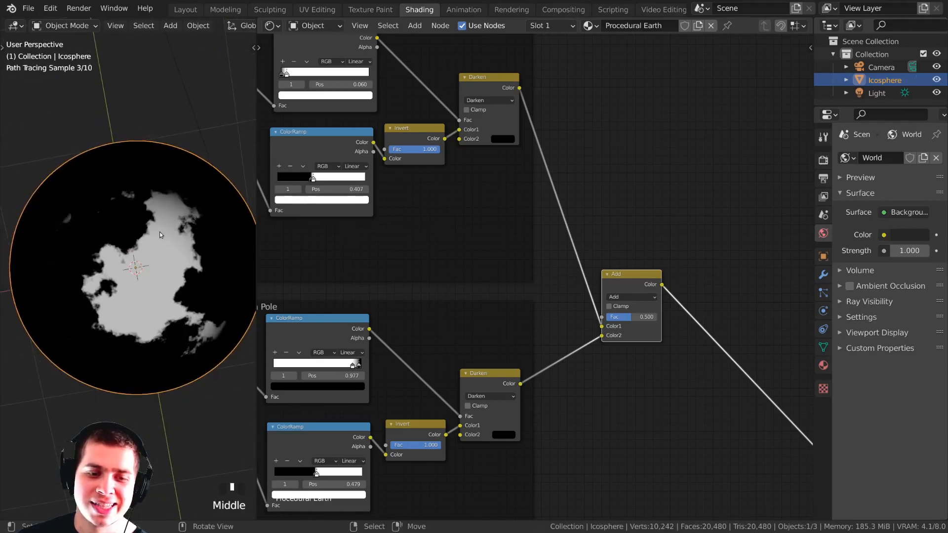
# Set the Fac of the Add node that combines the two pole masks to 1.000.
pyautogui.scroll(2, 163, 217)
pyautogui.scroll(3, 568, 306)
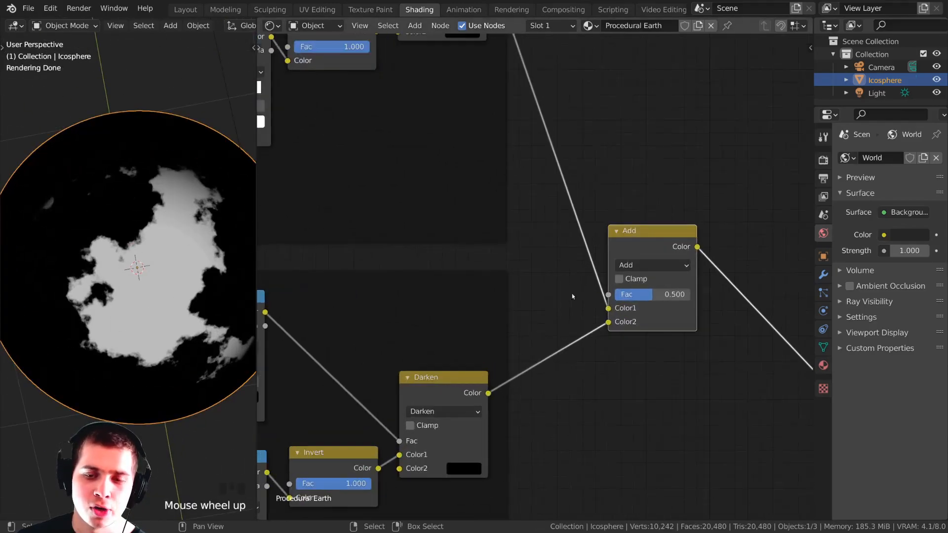
pyautogui.moveTo(683, 299); pyautogui.dragTo(730, 299)
pyautogui.scroll(-4, 101, 278)
pyautogui.moveTo(101, 277); pyautogui.dragTo(197, 336, button='middle')
pyautogui.scroll(4, 173, 334)
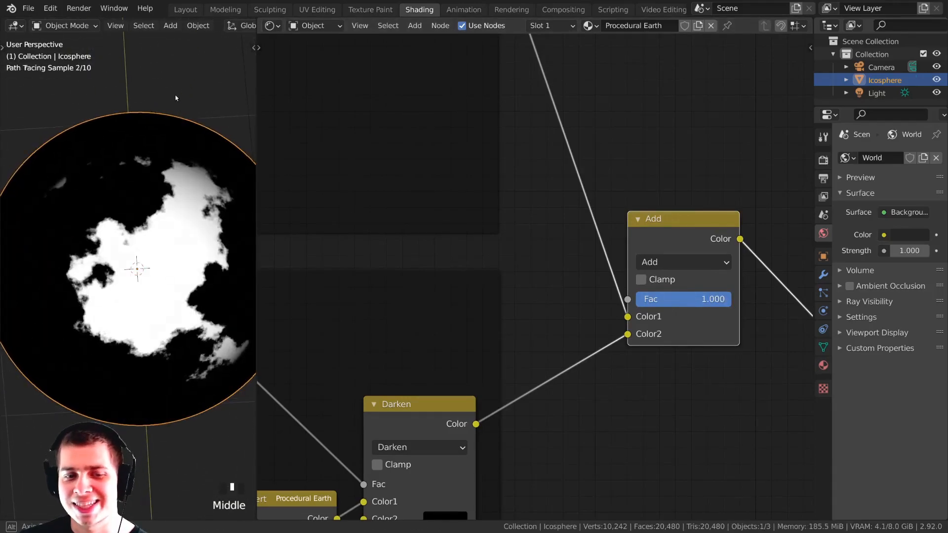
pyautogui.moveTo(684, 295); pyautogui.dragTo(731, 299)
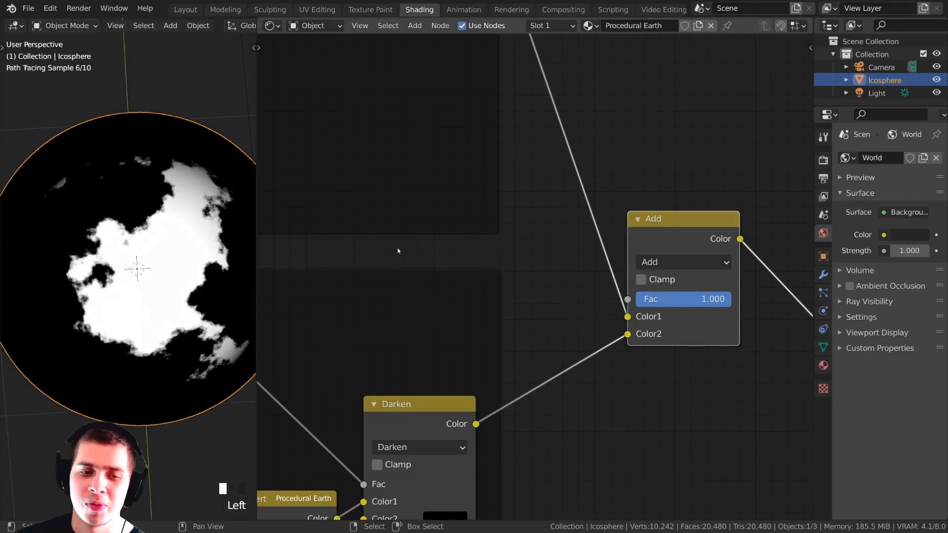
# Shift the Add node slightly upward and inspect the full-strength pole masks around the planet.
pyautogui.scroll(-3, 133, 269)
pyautogui.moveTo(133, 269); pyautogui.dragTo(141, 421, button='middle')
pyautogui.moveTo(688, 234); pyautogui.dragTo(681, 214)
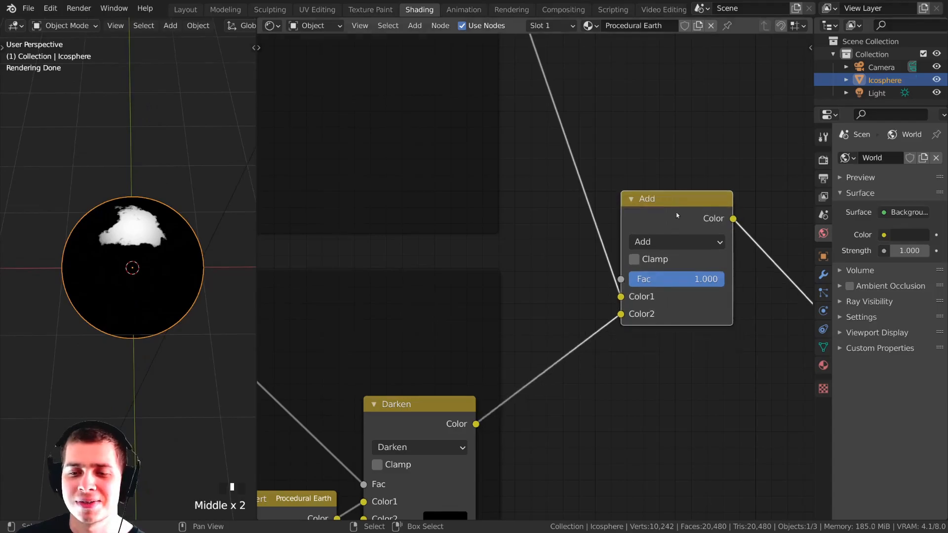
pyautogui.scroll(3, 123, 268)
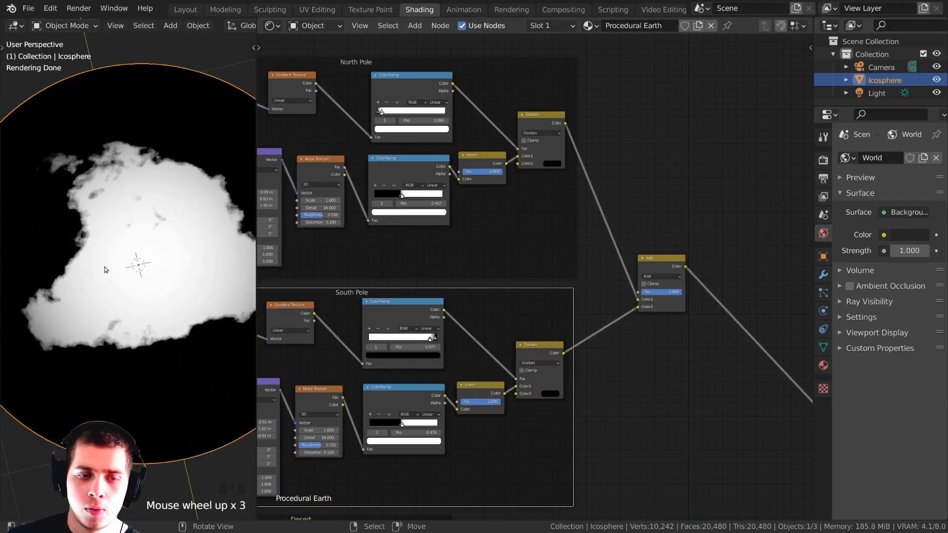
pyautogui.moveTo(104, 269); pyautogui.dragTo(113, 260, button='middle')
pyautogui.scroll(1, 108, 257)
pyautogui.scroll(-1, 117, 259)
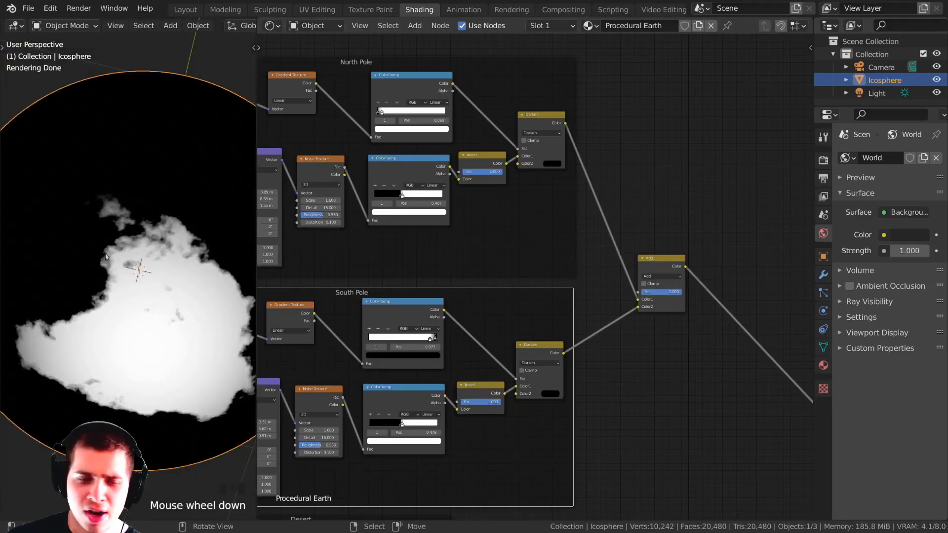
# Insert a ColorRamp node on the output link of the Add node that combines the poles.
pyautogui.scroll(2, 642, 197)
pyautogui.hotkey('shift', 'a')
pyautogui.click(645, 188)
pyautogui.write('col')
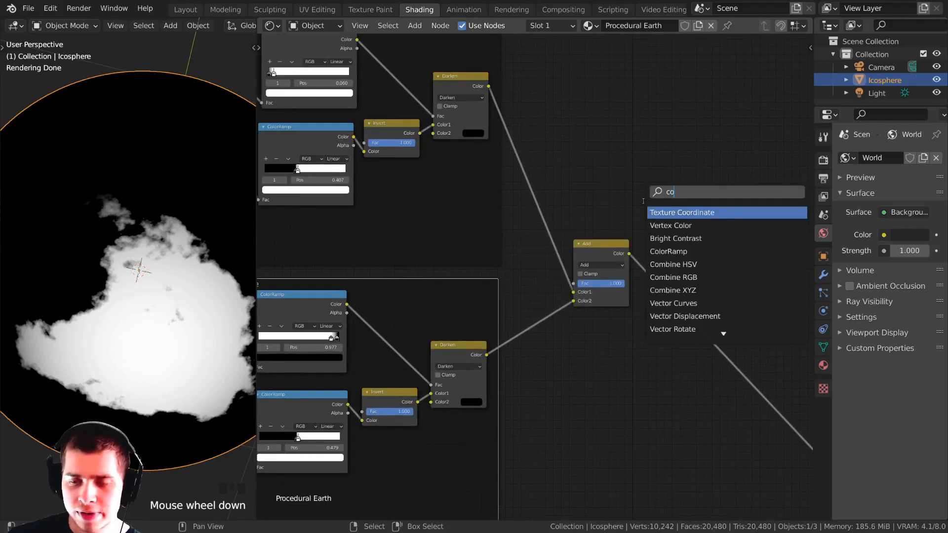
pyautogui.click(671, 225)
pyautogui.click(668, 298)
# Arrange the Add node and its ColorRamp side by side next to the pole frames.
pyautogui.moveTo(666, 278); pyautogui.dragTo(623, 274, button='middle')
pyautogui.scroll(1, 623, 274)
pyautogui.moveTo(622, 274); pyautogui.dragTo(616, 270)
pyautogui.scroll(3, 616, 270)
pyautogui.moveTo(616, 270); pyautogui.dragTo(547, 240, button='middle')
pyautogui.moveTo(484, 209); pyautogui.dragTo(482, 214)
pyautogui.moveTo(596, 243); pyautogui.dragTo(588, 237)
# Sharpen the combined pole mask by setting the ColorRamp's black stop to 0.093 and bringing the white stop close to it.
pyautogui.moveTo(544, 270); pyautogui.dragTo(548, 270)
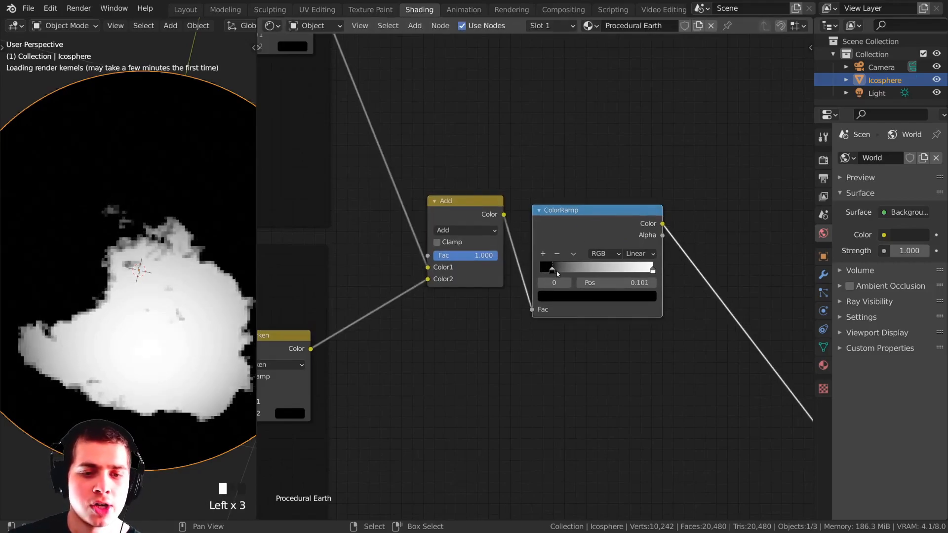
pyautogui.moveTo(652, 271); pyautogui.dragTo(553, 271)
pyautogui.click(551, 270)
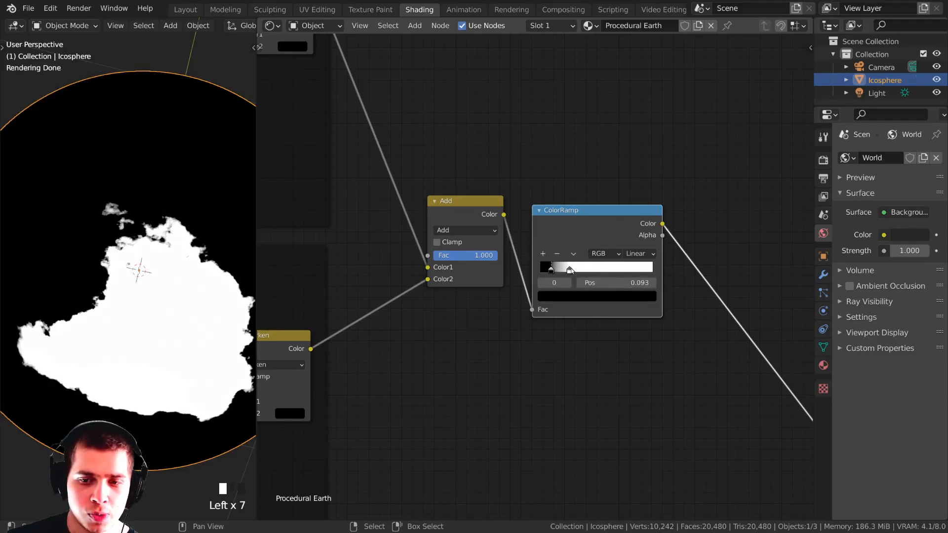
pyautogui.click(569, 270)
pyautogui.scroll(2, 123, 296)
pyautogui.scroll(-4, 123, 296)
pyautogui.moveTo(124, 297); pyautogui.dragTo(138, 424, button='middle')
pyautogui.scroll(3, 125, 313)
pyautogui.scroll(-3, 125, 313)
pyautogui.scroll(1, 147, 285)
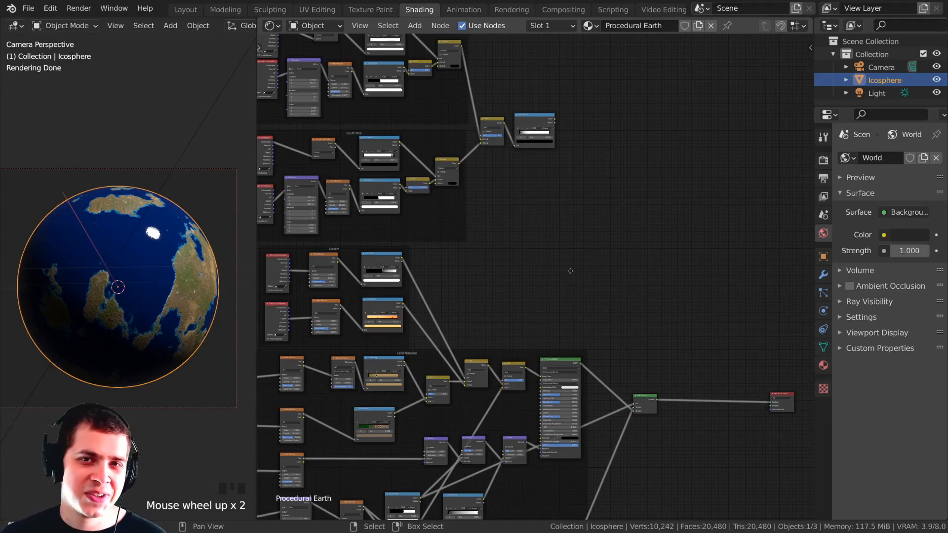
# Nudge the last Bump node in the Land Material frame and move the Material Output closer to the Mix Shader.
pyautogui.moveTo(570, 271); pyautogui.dragTo(570, 294, button='middle')
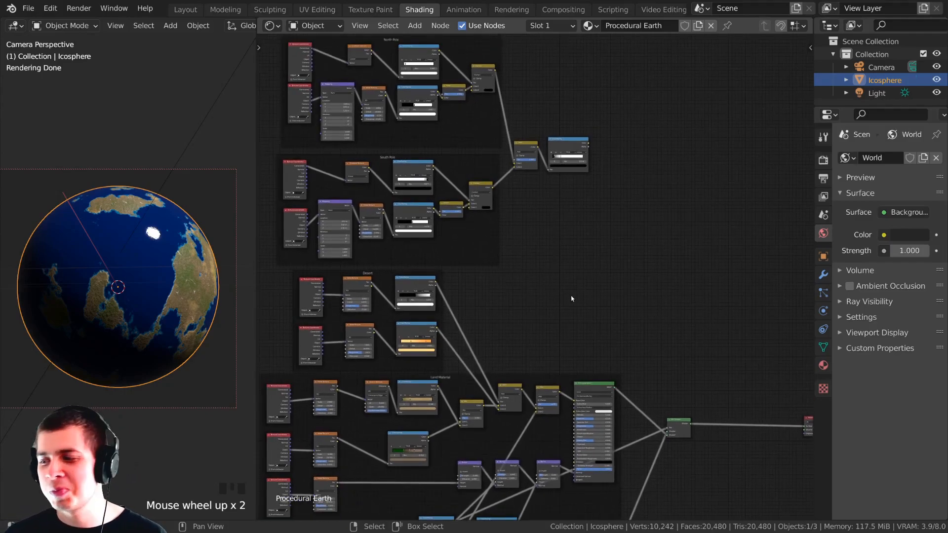
pyautogui.scroll(2, 571, 296)
pyautogui.moveTo(610, 407); pyautogui.dragTo(570, 239, button='middle')
pyautogui.scroll(2, 591, 295)
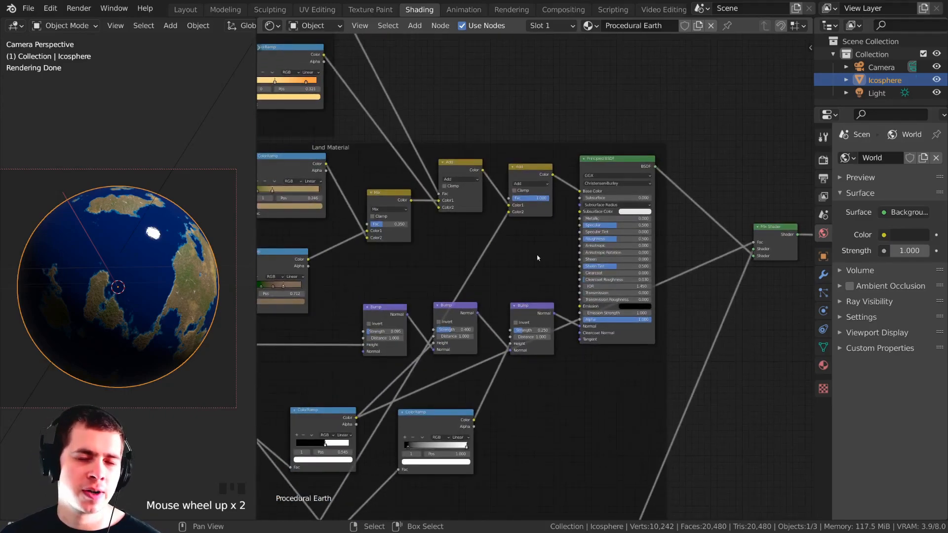
pyautogui.scroll(2, 533, 276)
pyautogui.moveTo(518, 319); pyautogui.dragTo(528, 318)
pyautogui.scroll(-6, 527, 294)
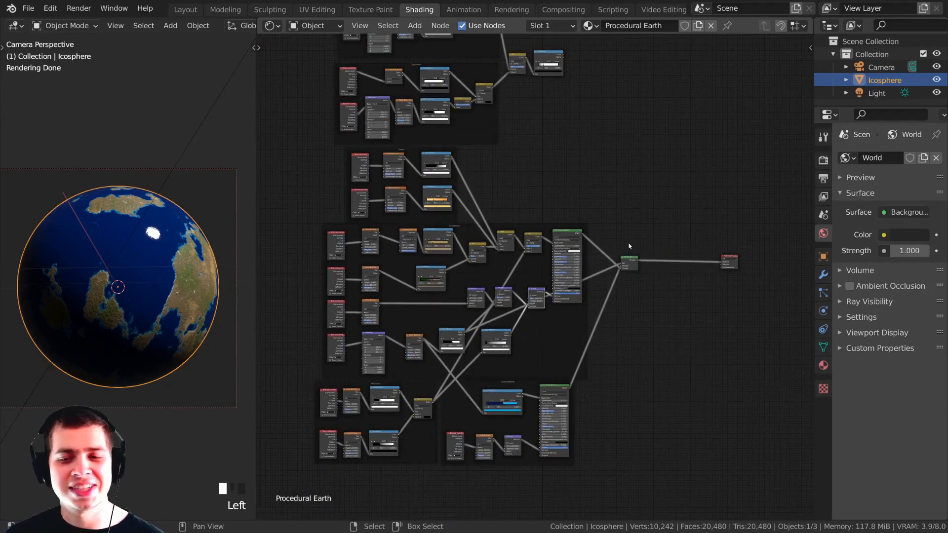
pyautogui.moveTo(726, 259); pyautogui.dragTo(700, 258)
pyautogui.scroll(2, 561, 207)
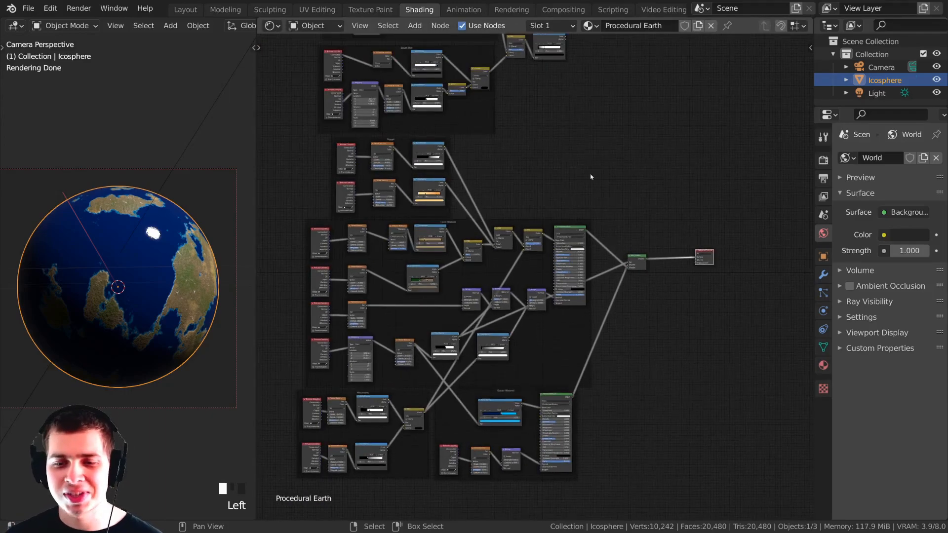
# Move the North Pole and South Pole frames with their Add and ColorRamp nodes further left, away from the output.
pyautogui.moveTo(561, 206); pyautogui.dragTo(568, 241, button='middle')
pyautogui.scroll(-1, 508, 186)
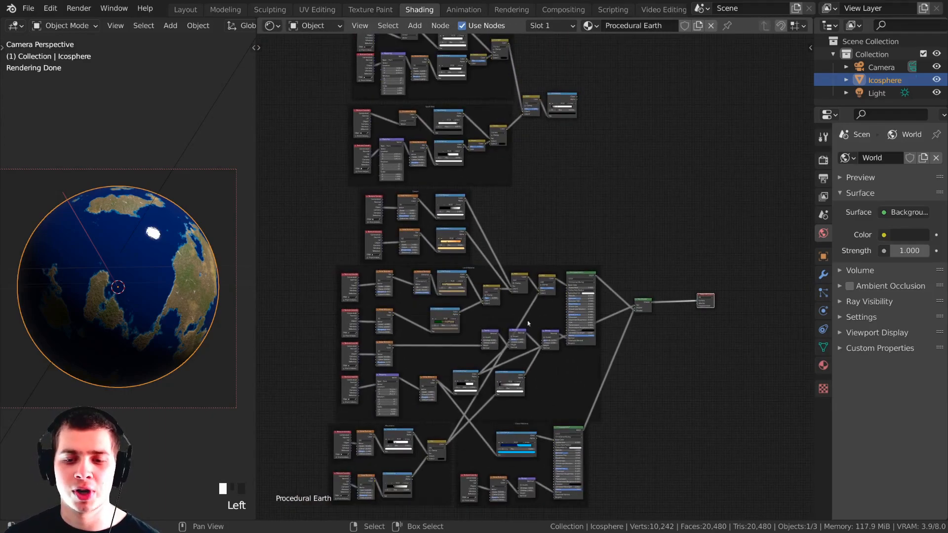
pyautogui.scroll(1, 534, 238)
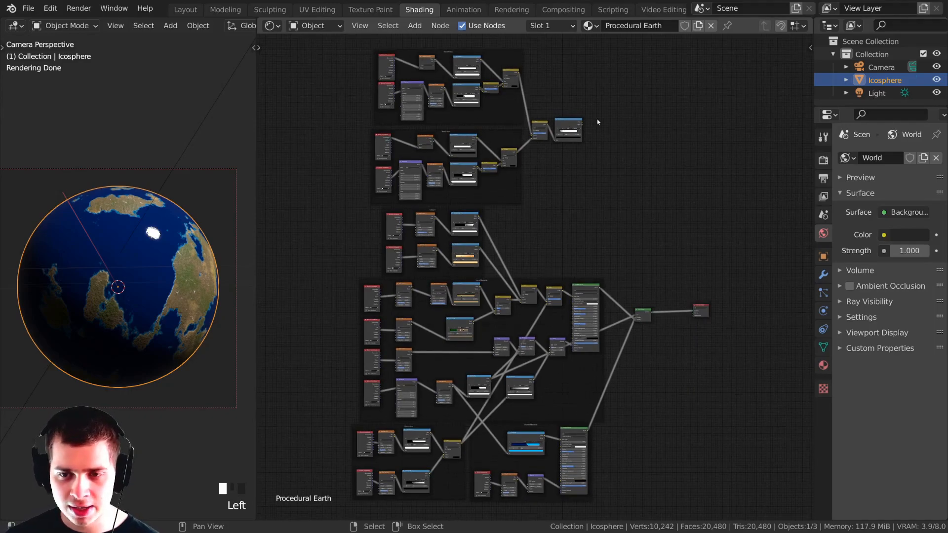
pyautogui.moveTo(672, 49); pyautogui.dragTo(404, 192)
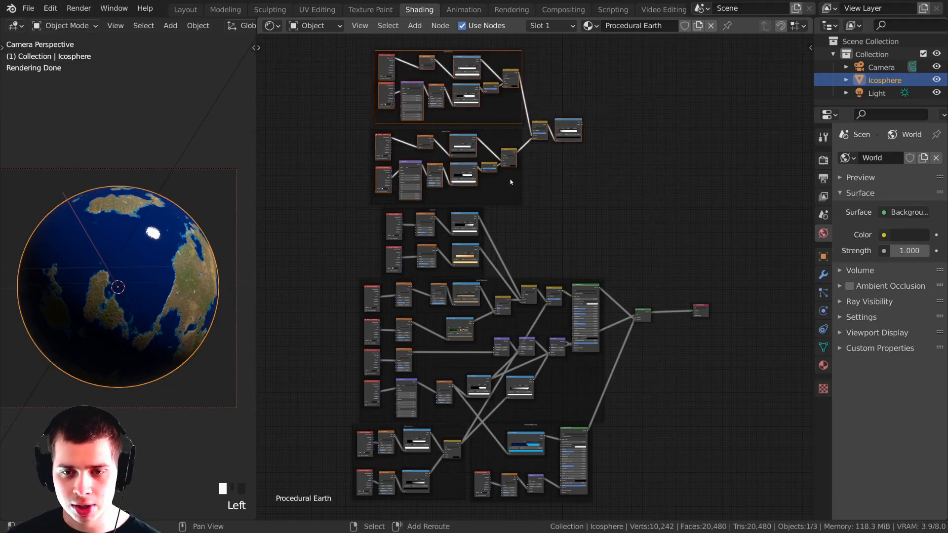
pyautogui.press('g')
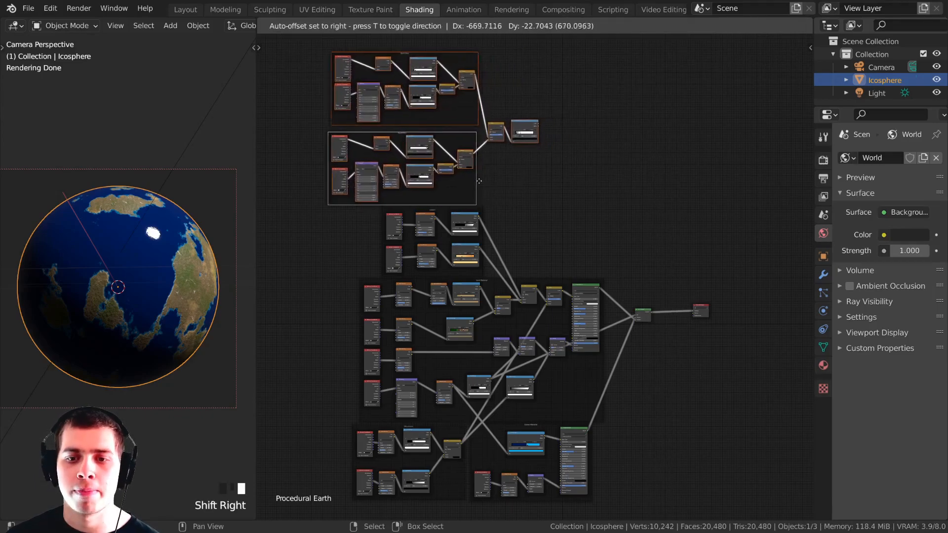
pyautogui.click(477, 179)
pyautogui.click(529, 122)
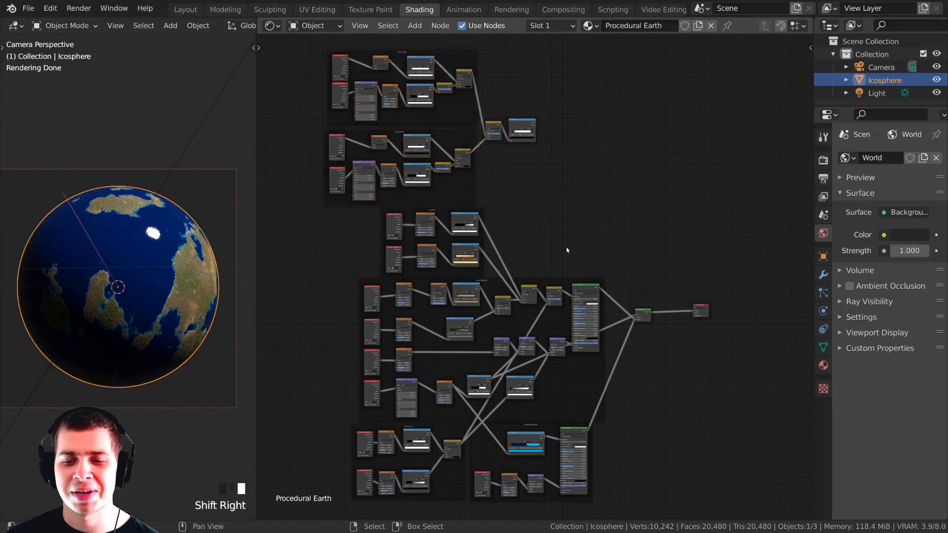
# Shift the Land Material's Mix and two Add nodes left to make room before the Principled BSDF.
pyautogui.scroll(4, 583, 269)
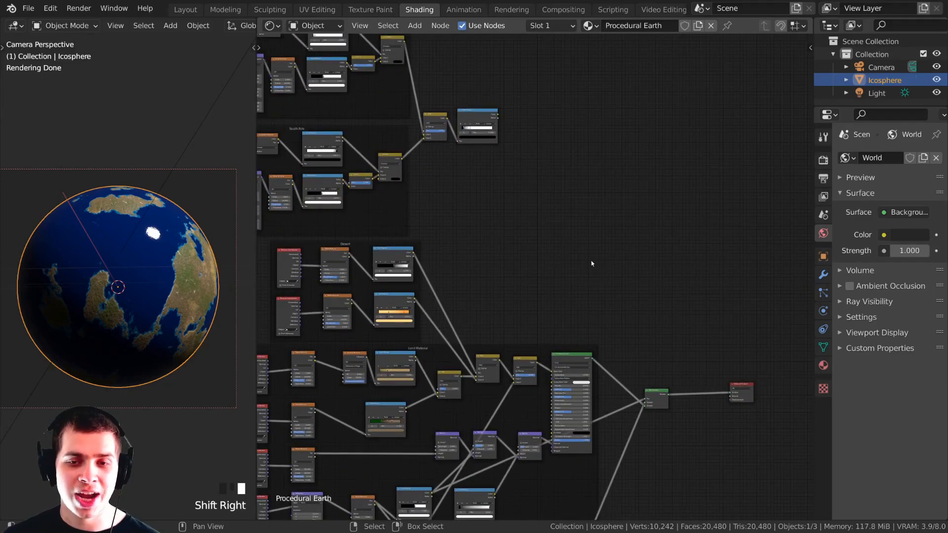
pyautogui.scroll(3, 538, 345)
pyautogui.click(437, 330)
pyautogui.moveTo(366, 348); pyautogui.dragTo(352, 343)
pyautogui.moveTo(430, 333); pyautogui.dragTo(420, 335)
pyautogui.moveTo(510, 332); pyautogui.dragTo(494, 330)
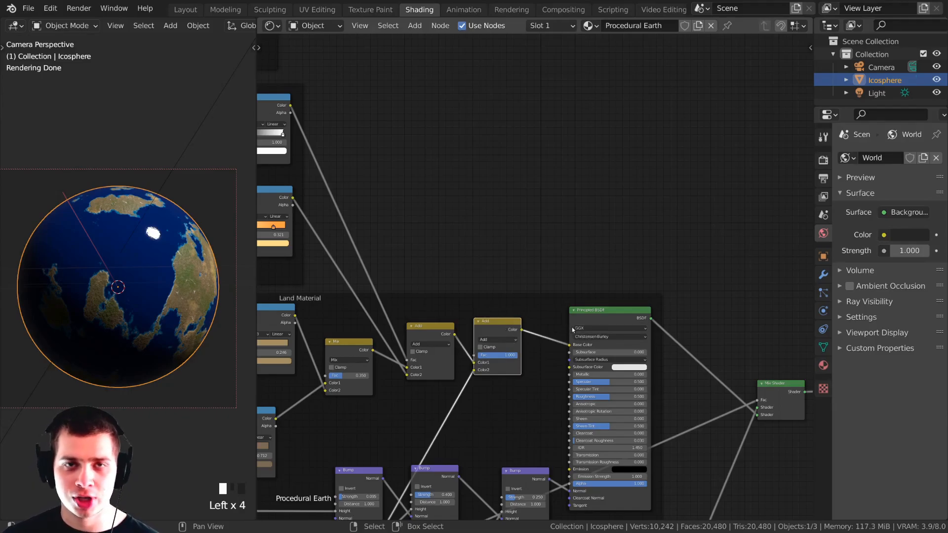
# Insert a MixRGB node between the last Add node and the Principled BSDF's Base Color in Land Material.
pyautogui.hotkey('shift', 'a')
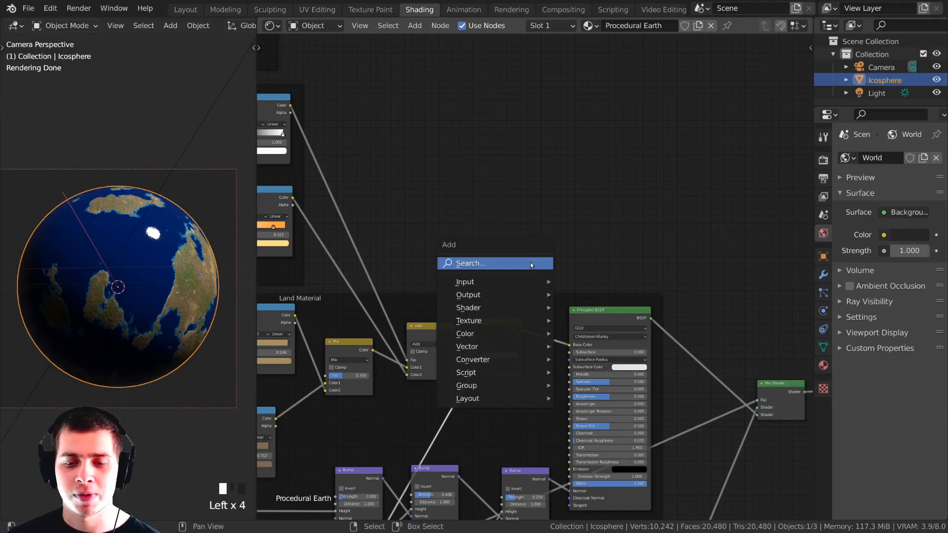
pyautogui.click(530, 262)
pyautogui.write('mix')
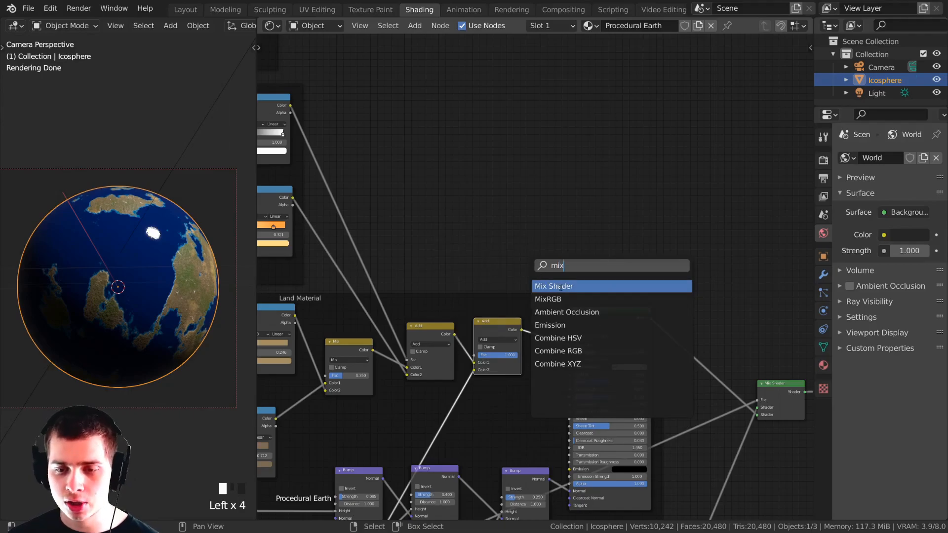
pyautogui.click(551, 299)
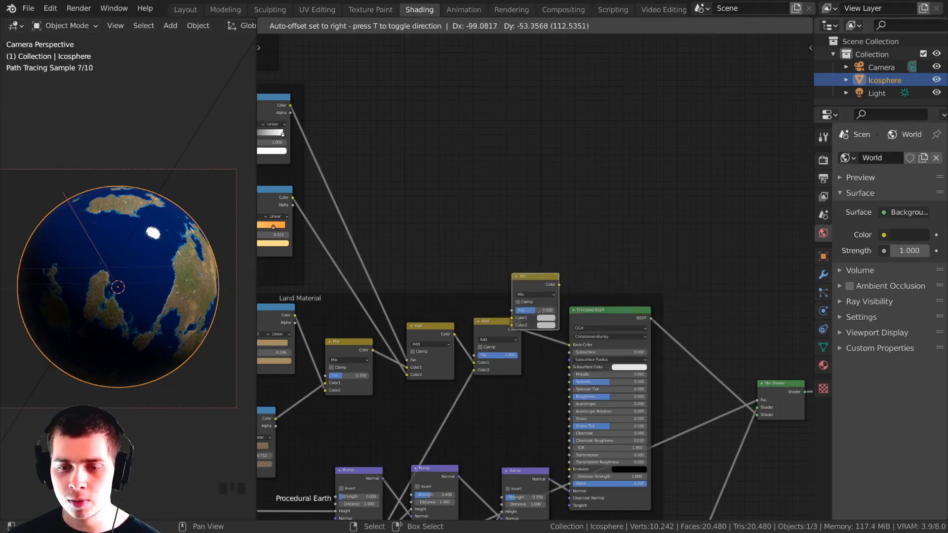
pyautogui.click(586, 323)
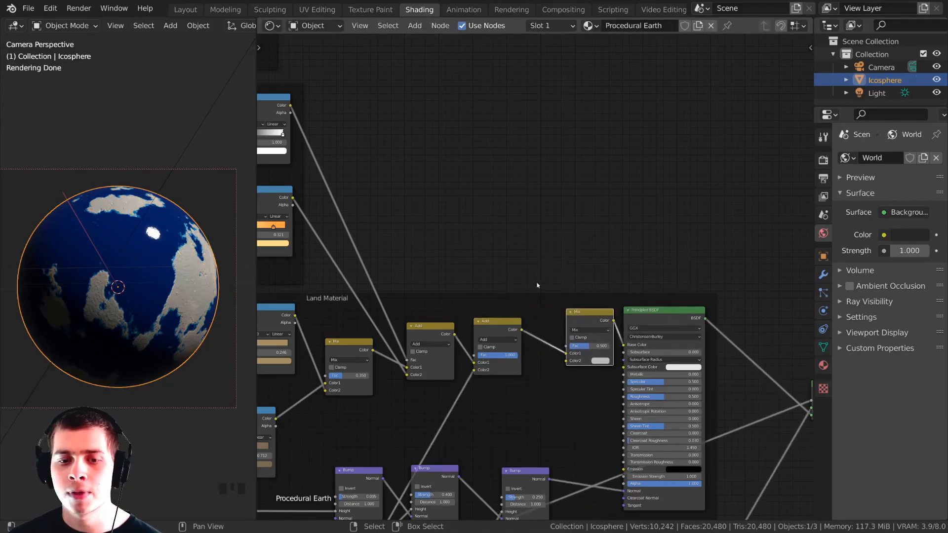
# Connect the pole ColorRamp's Color output to the new Mix node's Color2 and nudge the Mix node left.
pyautogui.scroll(-3, 498, 143)
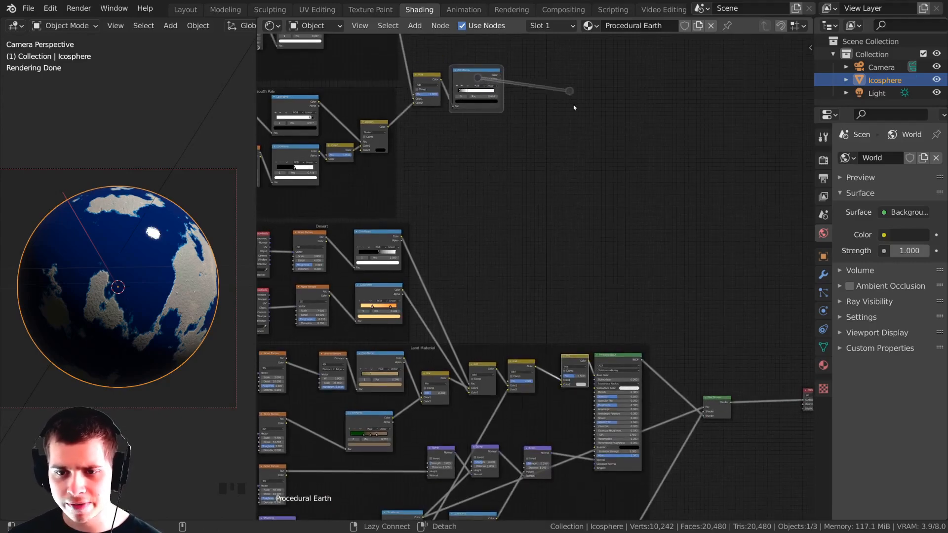
pyautogui.moveTo(568, 368)
pyautogui.keyDown('alt'); pyautogui.mouseDown(button='right')
pyautogui.moveTo(607, 289)
pyautogui.moveTo(472, 366)
pyautogui.moveTo(584, 363)
pyautogui.mouseUp(button='right'); pyautogui.keyUp('alt')
pyautogui.scroll(10, 548, 296)
pyautogui.moveTo(617, 420); pyautogui.dragTo(607, 317, button='middle')
pyautogui.moveTo(620, 312); pyautogui.dragTo(601, 310)
# Set the blending mode of the Mix node before the Principled BSDF to Add.
pyautogui.moveTo(599, 373); pyautogui.dragTo(526, 301, button='middle')
pyautogui.scroll(3, 527, 300)
pyautogui.click(522, 269)
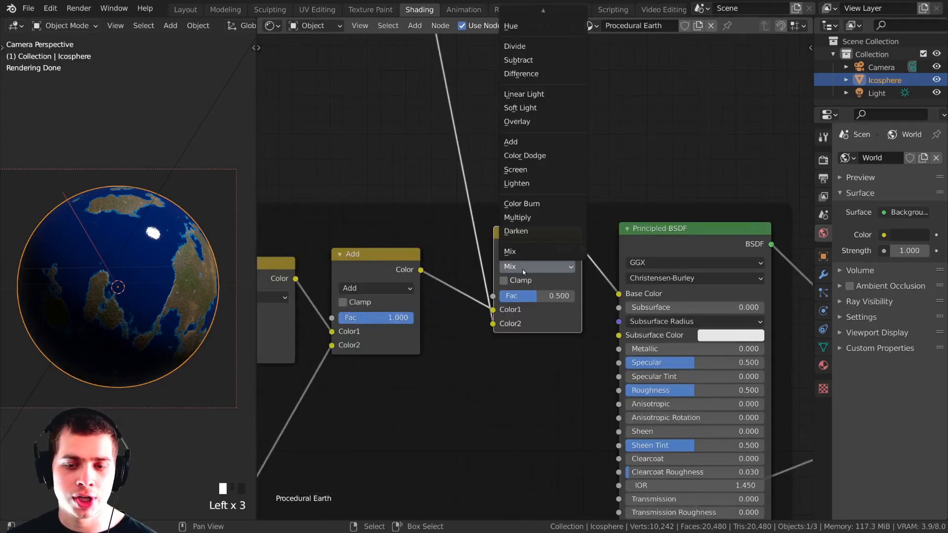
pyautogui.moveTo(524, 347); pyautogui.dragTo(529, 404, button='middle')
pyautogui.click(519, 327)
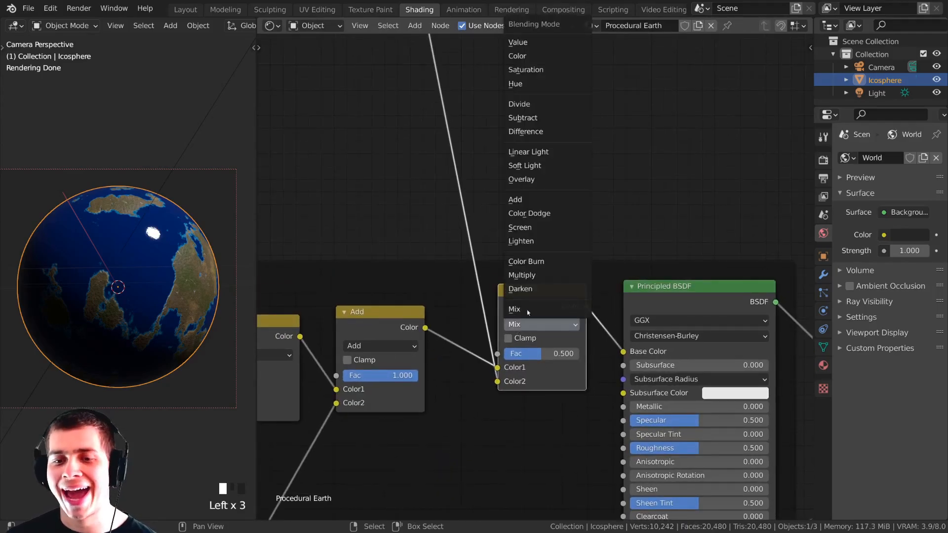
pyautogui.click(520, 201)
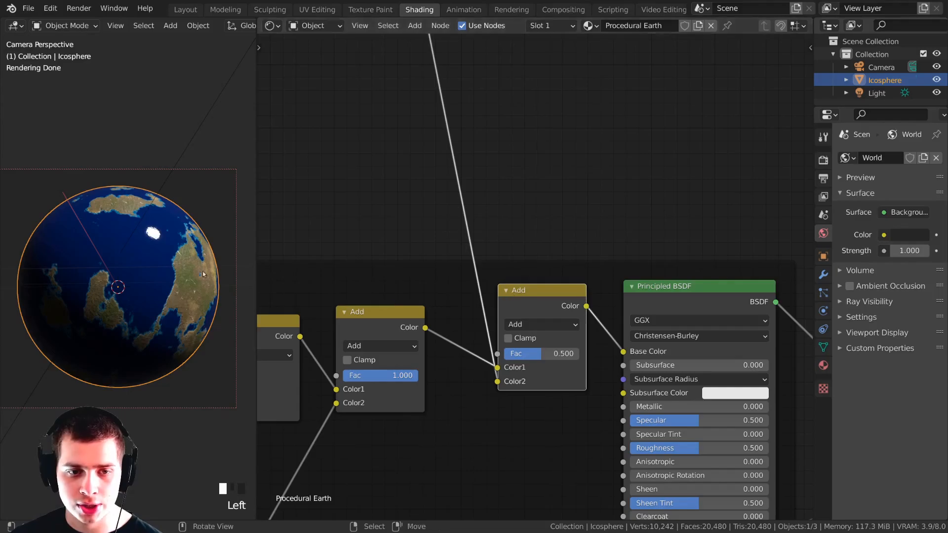
# Preview the Add node feeding the Principled BSDF and inspect the ice cap over the land colors.
pyautogui.moveTo(165, 271); pyautogui.dragTo(164, 333, button='middle')
pyautogui.scroll(6, 164, 297)
pyautogui.scroll(-4, 164, 298)
pyautogui.moveTo(463, 305); pyautogui.dragTo(474, 302, button='middle')
pyautogui.keyDown('ctrl'); pyautogui.keyDown('shift'); pyautogui.click(559, 300); pyautogui.keyUp('shift'); pyautogui.keyUp('ctrl')
pyautogui.moveTo(212, 257); pyautogui.dragTo(212, 293, button='middle')
pyautogui.moveTo(554, 320); pyautogui.dragTo(560, 318, button='middle')
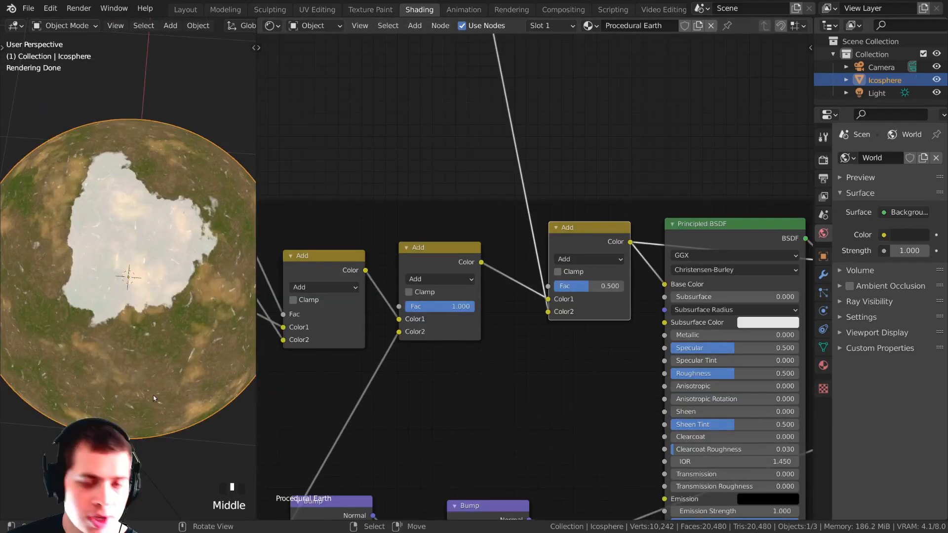
pyautogui.moveTo(116, 359); pyautogui.dragTo(145, 356, button='middle')
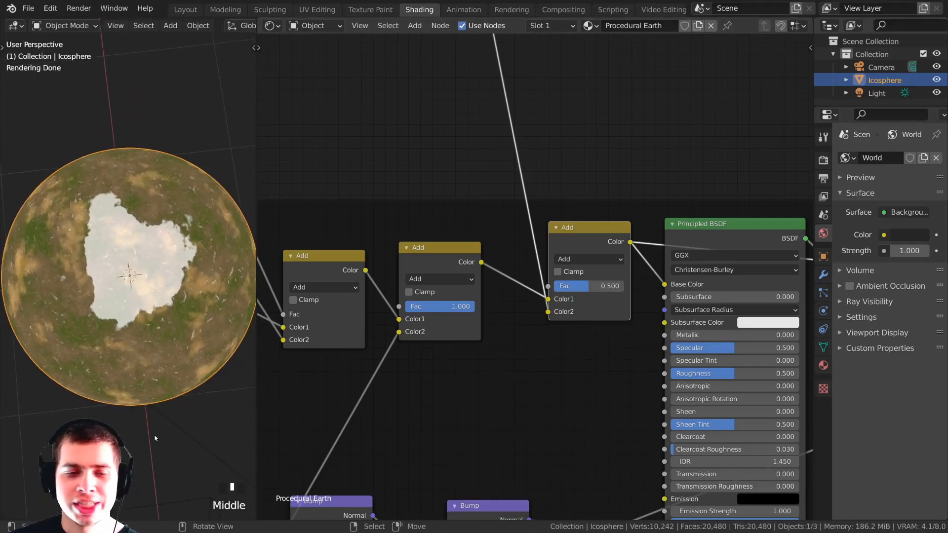
# Set the Fac of the Add node feeding the Principled BSDF to 1.000.
pyautogui.moveTo(152, 440); pyautogui.dragTo(142, 359, button='middle')
pyautogui.scroll(2, 153, 380)
pyautogui.scroll(3, 512, 309)
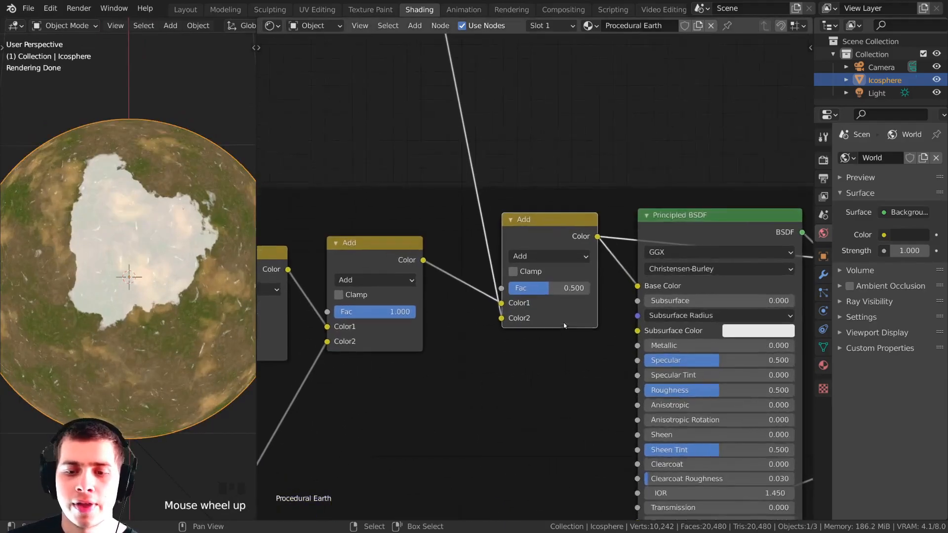
pyautogui.scroll(1, 436, 372)
pyautogui.moveTo(207, 326); pyautogui.dragTo(196, 303, button='middle')
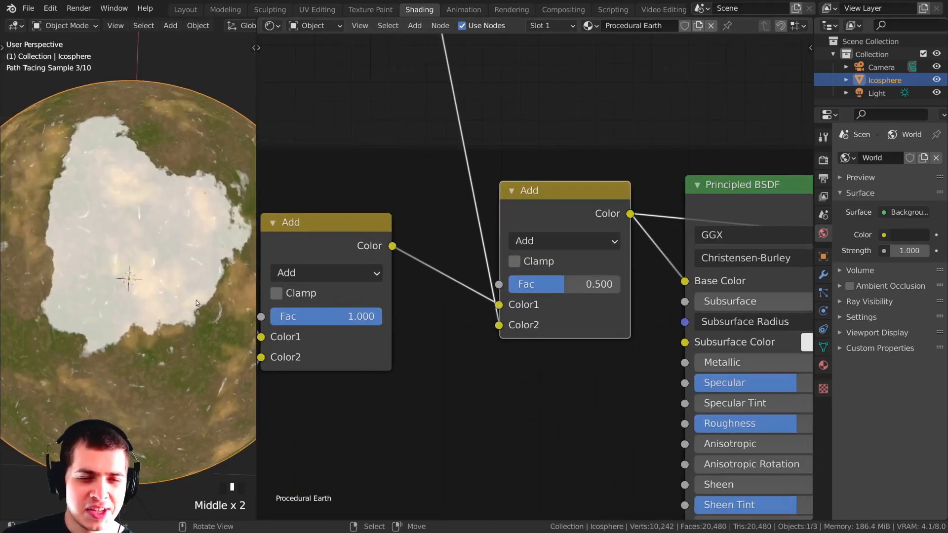
pyautogui.scroll(2, 168, 262)
pyautogui.scroll(-2, 173, 269)
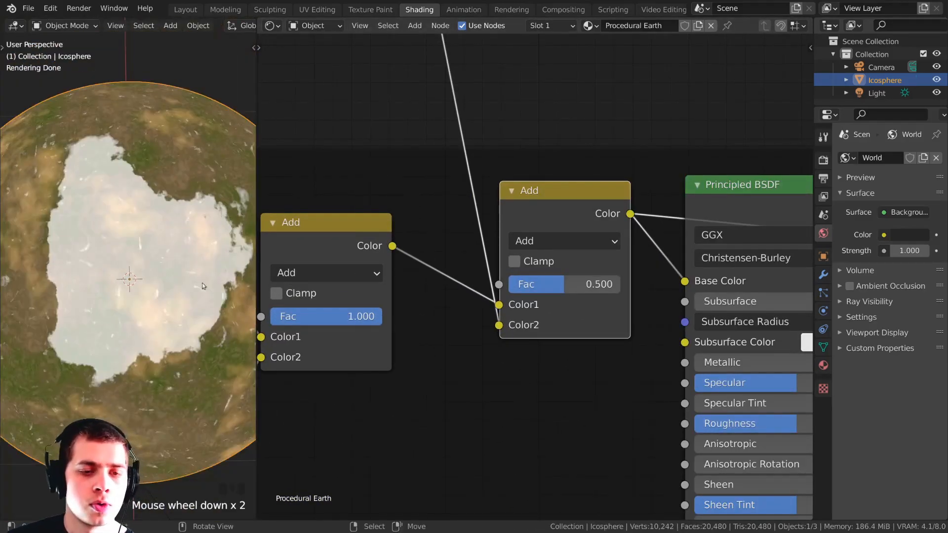
pyautogui.moveTo(456, 307); pyautogui.dragTo(433, 301, button='middle')
pyautogui.moveTo(523, 281); pyautogui.dragTo(592, 280)
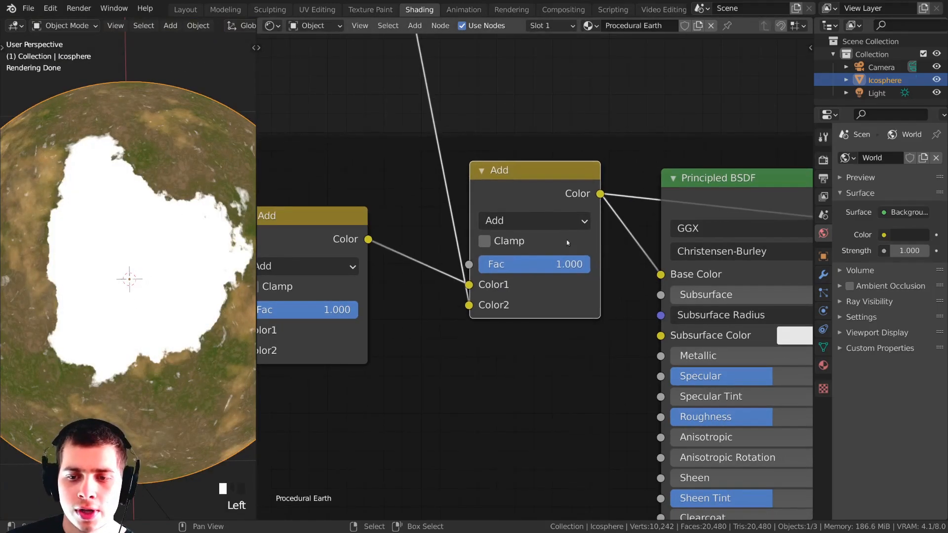
# Preview the Mix Shader and inspect the polar ice on the combined land and ocean planet.
pyautogui.scroll(-5, 557, 230)
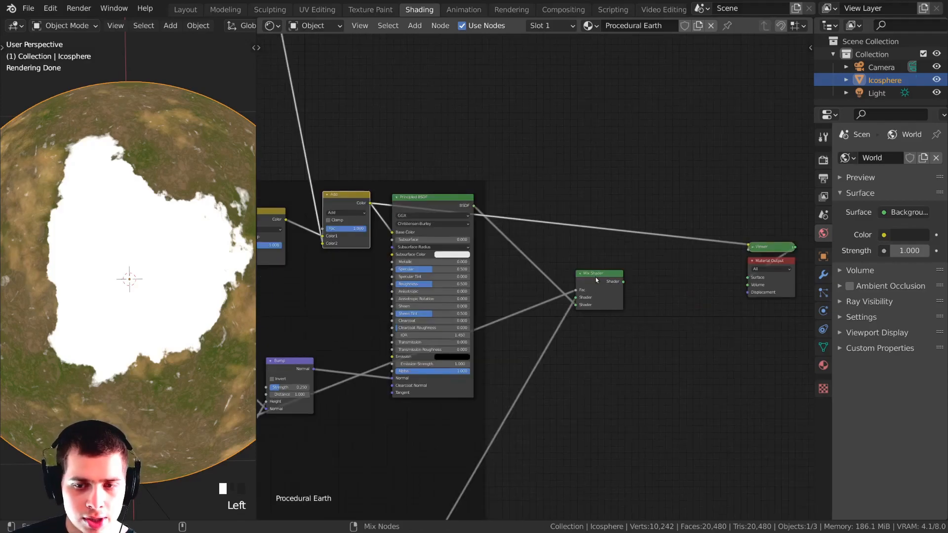
pyautogui.keyDown('ctrl'); pyautogui.keyDown('shift'); pyautogui.click(596, 281); pyautogui.keyUp('shift'); pyautogui.keyUp('ctrl')
pyautogui.moveTo(138, 269); pyautogui.dragTo(165, 211, button='middle')
pyautogui.scroll(2, 165, 212)
pyautogui.moveTo(188, 246)
pyautogui.mouseDown(button='middle')
pyautogui.moveTo(169, 269)
pyautogui.moveTo(176, 244)
pyautogui.mouseUp(button='middle')
pyautogui.scroll(2, 400, 196)
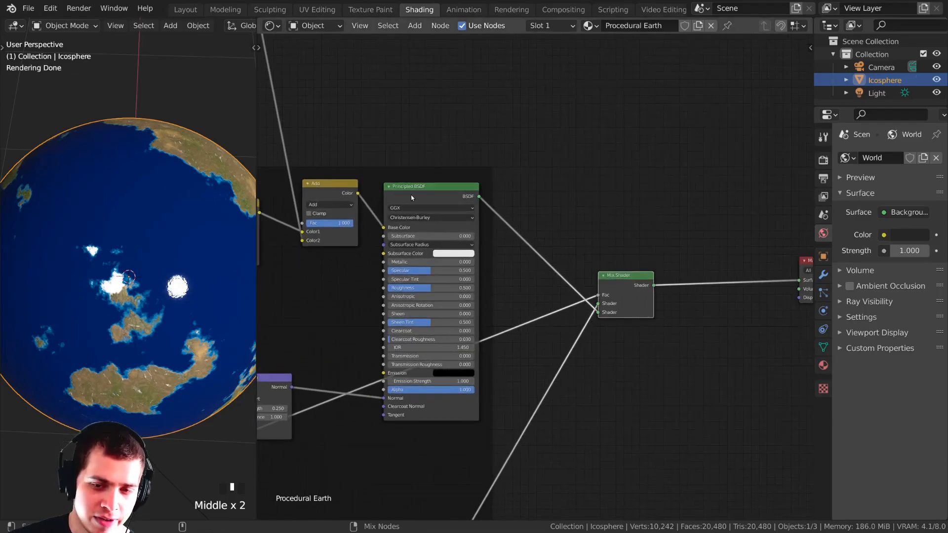
# Compare the previews of the land Principled BSDF, the ocean Principled BSDF and the Mix Shader around the pole.
pyautogui.keyDown('ctrl'); pyautogui.keyDown('shift'); pyautogui.click(411, 197); pyautogui.keyUp('shift'); pyautogui.keyUp('ctrl')
pyautogui.moveTo(121, 257); pyautogui.dragTo(125, 262, button='middle')
pyautogui.scroll(4, 167, 304)
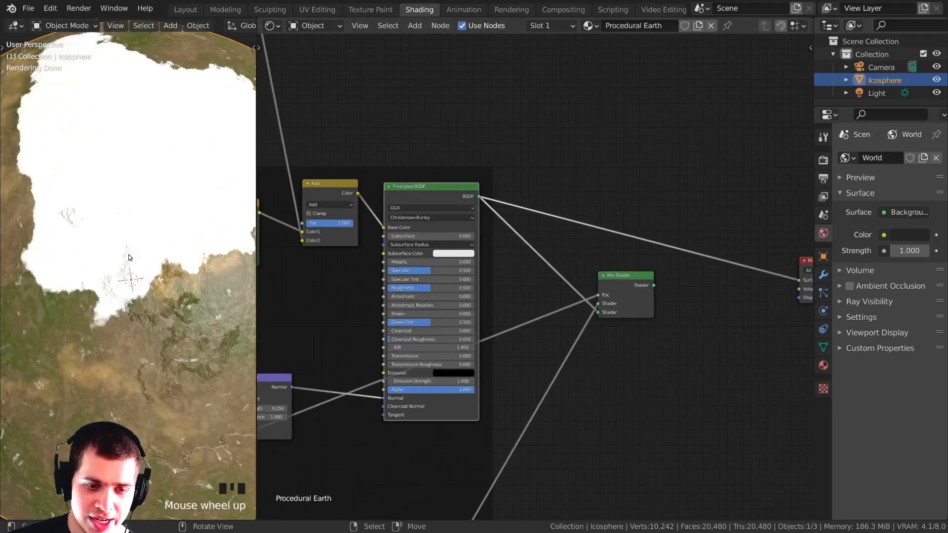
pyautogui.keyDown('ctrl'); pyautogui.keyDown('shift'); pyautogui.click(611, 279); pyautogui.keyUp('shift'); pyautogui.keyUp('ctrl')
pyautogui.scroll(-3, 612, 279)
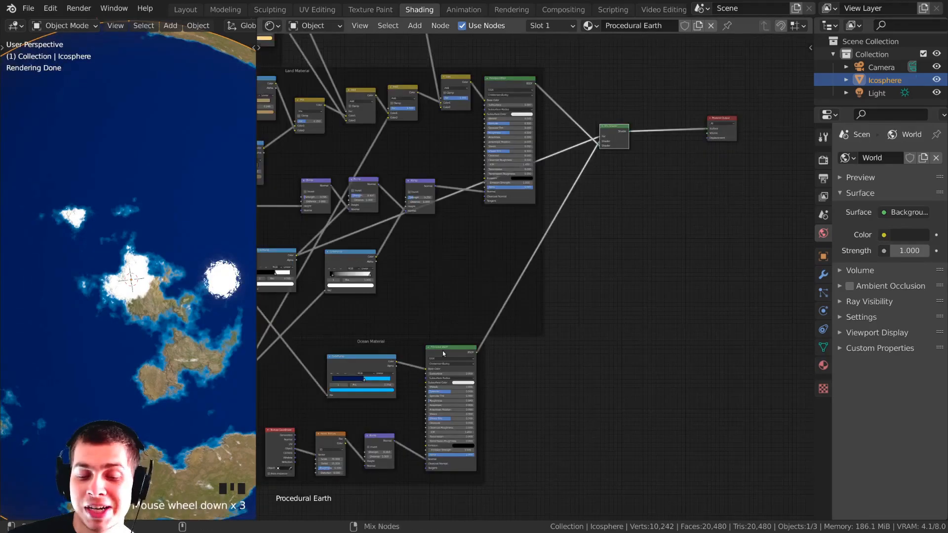
pyautogui.keyDown('ctrl'); pyautogui.keyDown('shift'); pyautogui.click(442, 353); pyautogui.keyUp('shift'); pyautogui.keyUp('ctrl')
pyautogui.moveTo(535, 56); pyautogui.dragTo(541, 105, button='middle')
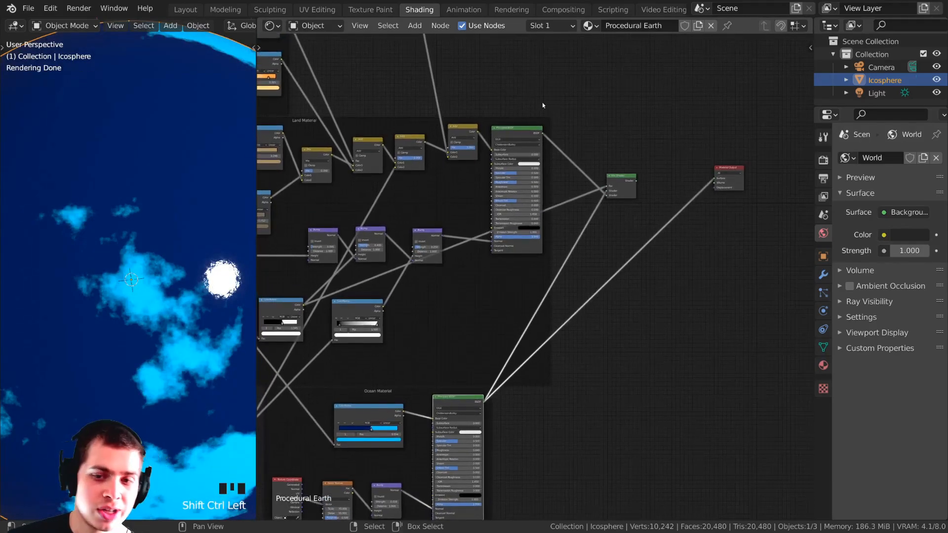
pyautogui.keyDown('ctrl'); pyautogui.keyDown('shift'); pyautogui.click(520, 172); pyautogui.keyUp('shift'); pyautogui.keyUp('ctrl')
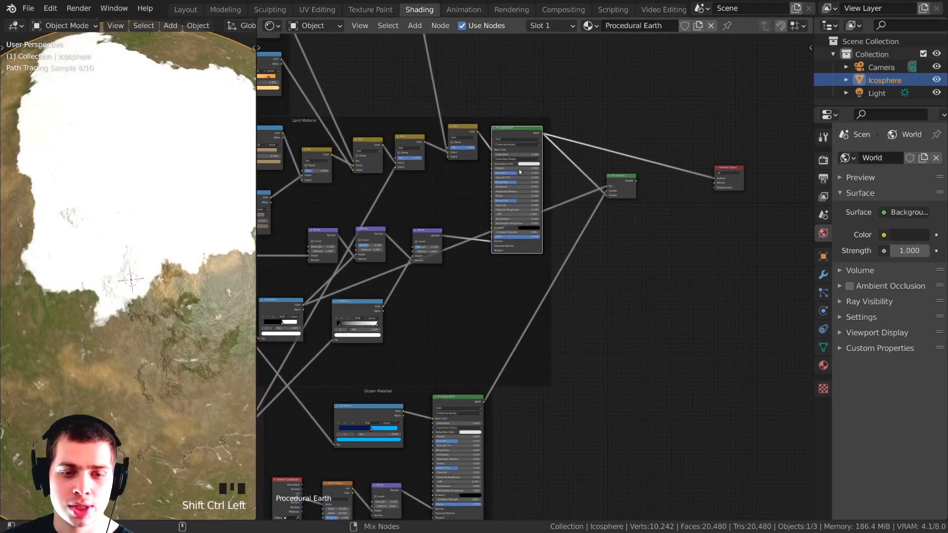
pyautogui.keyDown('ctrl'); pyautogui.keyDown('shift'); pyautogui.click(625, 180); pyautogui.keyUp('shift'); pyautogui.keyUp('ctrl')
pyautogui.scroll(-2, 184, 216)
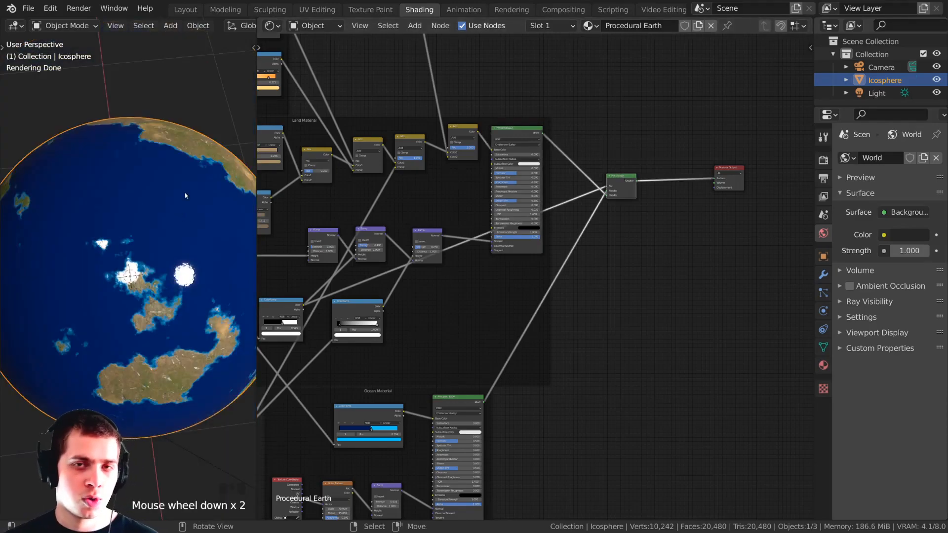
pyautogui.scroll(-1, 107, 195)
pyautogui.scroll(1, 123, 234)
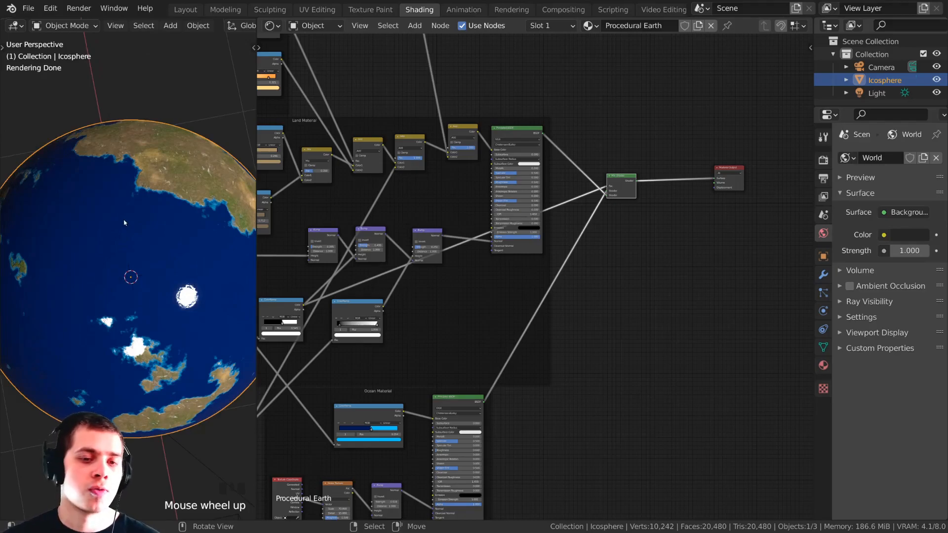
# Preview the pole ColorRamp mask to examine the ice shape, and return the preview to the Mix Shader.
pyautogui.scroll(-3, 627, 455)
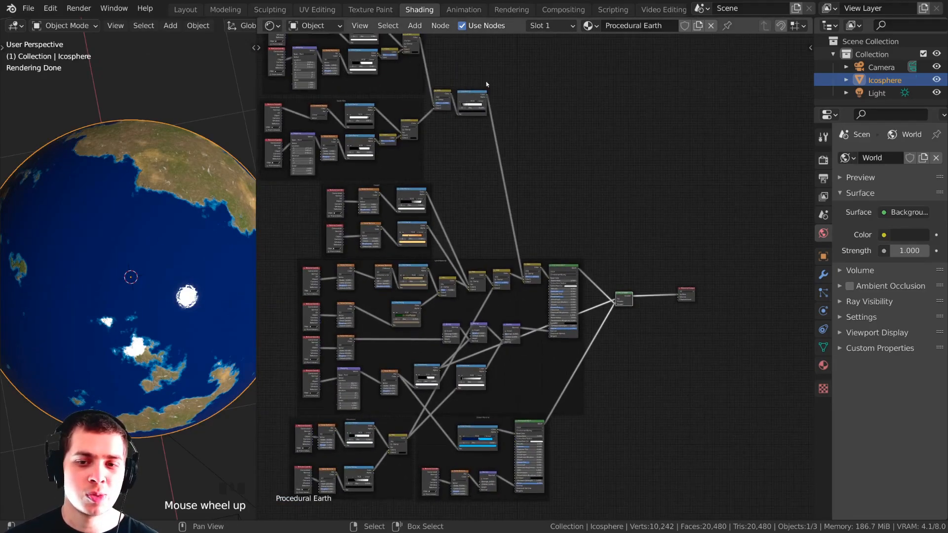
pyautogui.keyDown('ctrl'); pyautogui.keyDown('shift'); pyautogui.click(463, 97); pyautogui.keyUp('shift'); pyautogui.keyUp('ctrl')
pyautogui.scroll(2, 196, 229)
pyautogui.scroll(-1, 196, 230)
pyautogui.scroll(3, 633, 300)
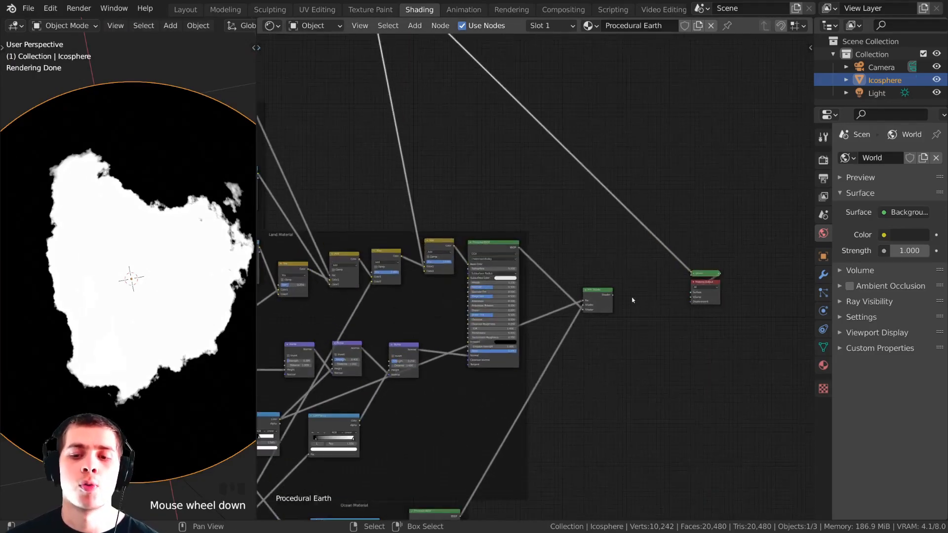
pyautogui.keyDown('ctrl'); pyautogui.keyDown('shift'); pyautogui.click(603, 295); pyautogui.keyUp('shift'); pyautogui.keyUp('ctrl')
# Add a MixRGB node and place it just below the Mix Shader.
pyautogui.scroll(3, 533, 248)
pyautogui.hotkey('shift', 'a')
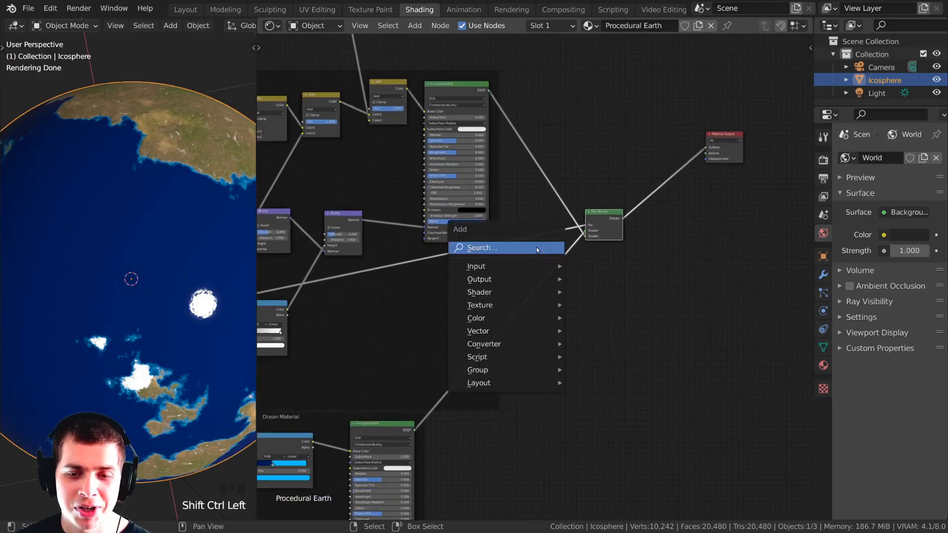
pyautogui.click(532, 247)
pyautogui.write('m')
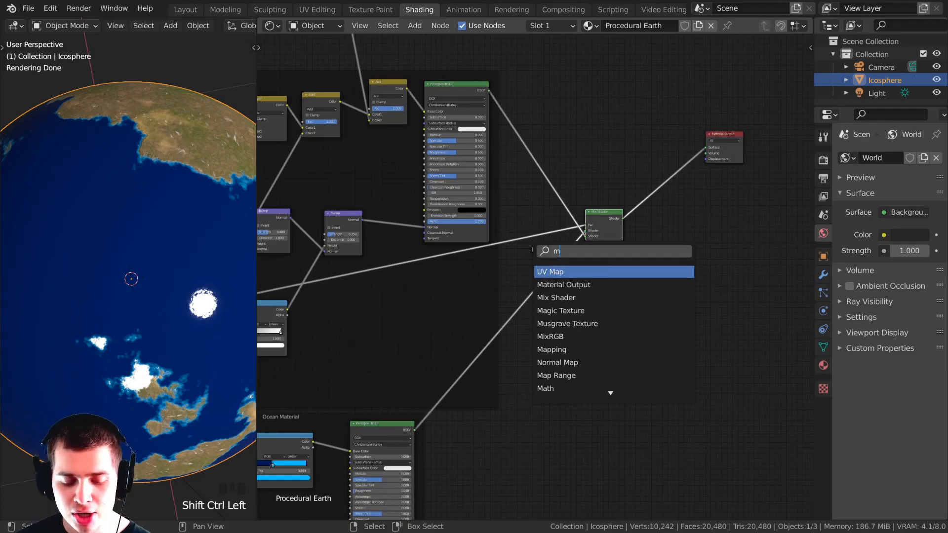
pyautogui.write('ix')
pyautogui.click(558, 285)
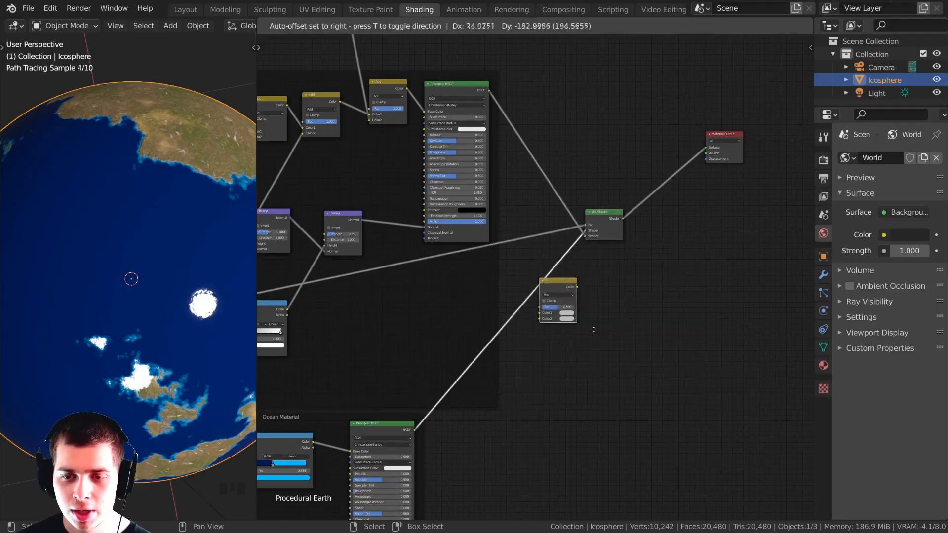
pyautogui.click(617, 296)
# Set the blending mode of the MixRGB node below the Mix Shader to Add.
pyautogui.scroll(2, 618, 298)
pyautogui.scroll(2, 620, 301)
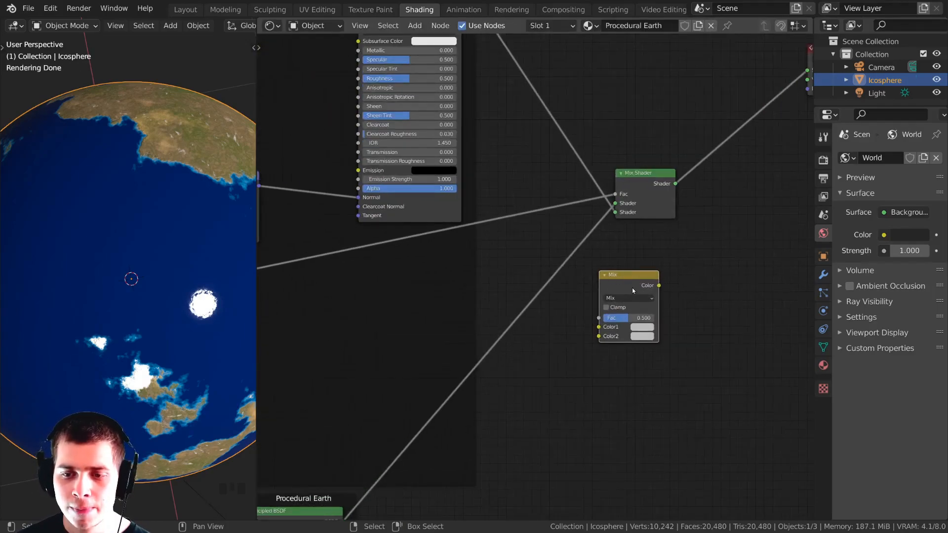
pyautogui.click(527, 282)
pyautogui.moveTo(527, 282); pyautogui.dragTo(532, 340, button='middle')
pyautogui.click(526, 335)
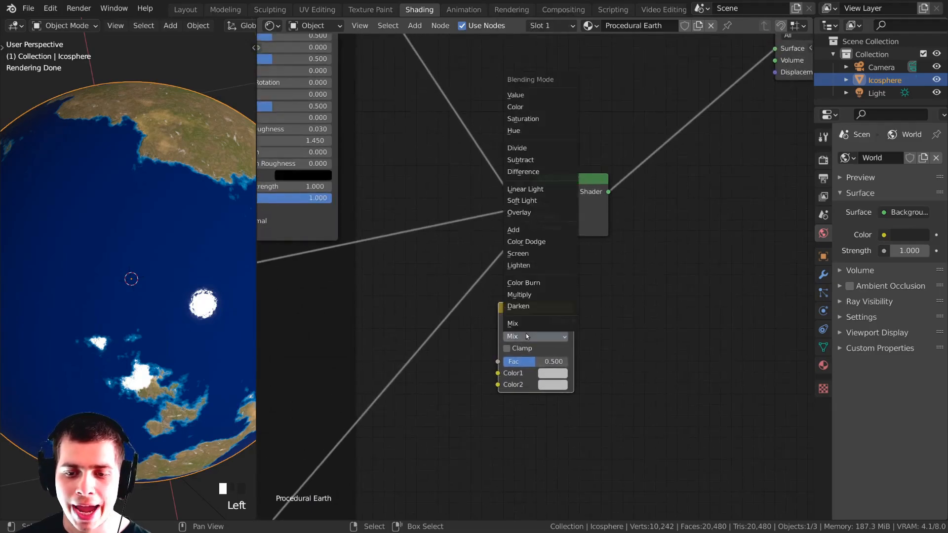
pyautogui.click(560, 230)
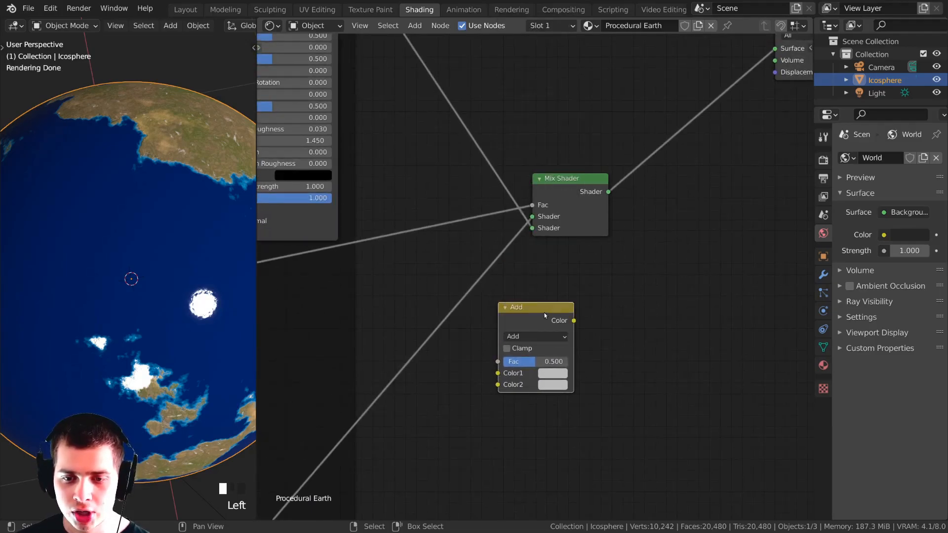
# Compare the land mask ColorRamp in the Land Material frame with the pole ColorRamp mask on the planet.
pyautogui.scroll(-2, 482, 310)
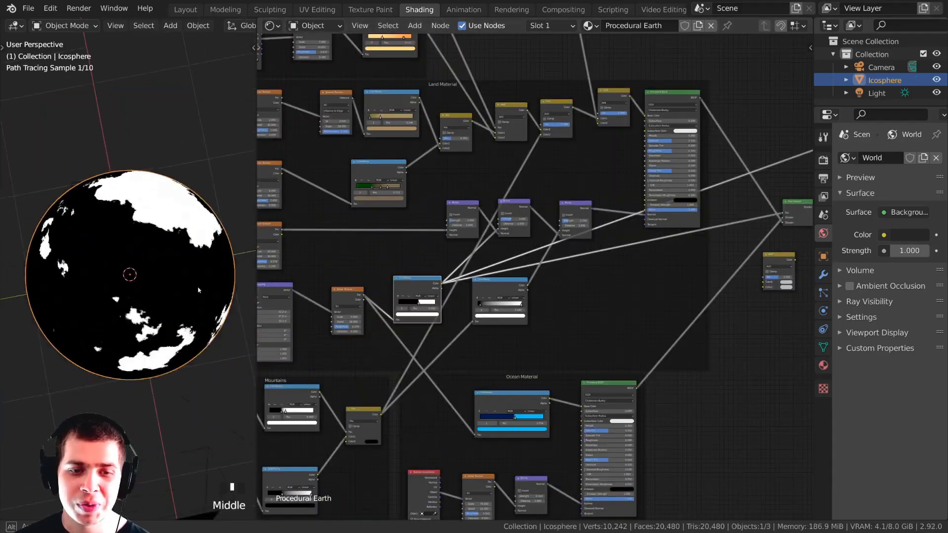
pyautogui.moveTo(148, 277); pyautogui.dragTo(159, 283, button='middle')
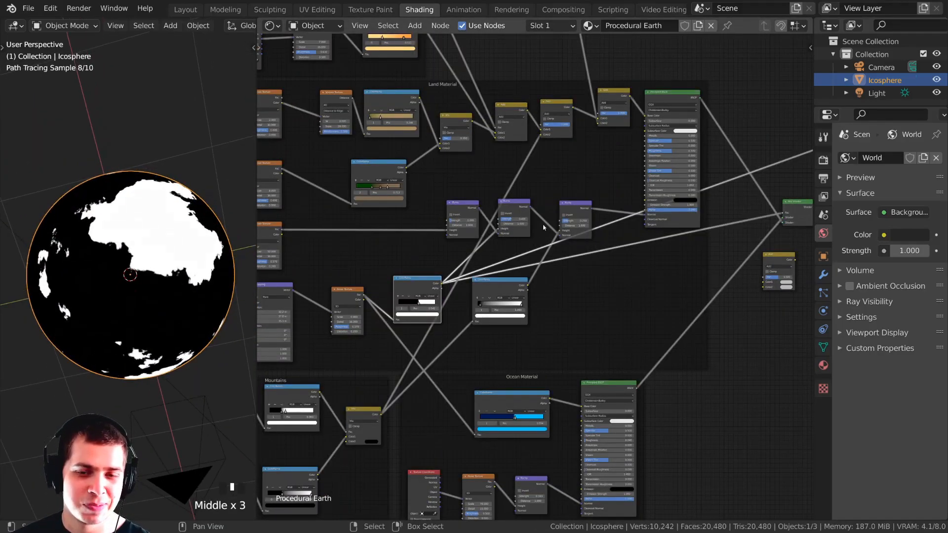
pyautogui.scroll(-4, 543, 224)
pyautogui.moveTo(543, 190); pyautogui.dragTo(540, 252, button='middle')
pyautogui.moveTo(531, 118); pyautogui.dragTo(503, 230, button='middle')
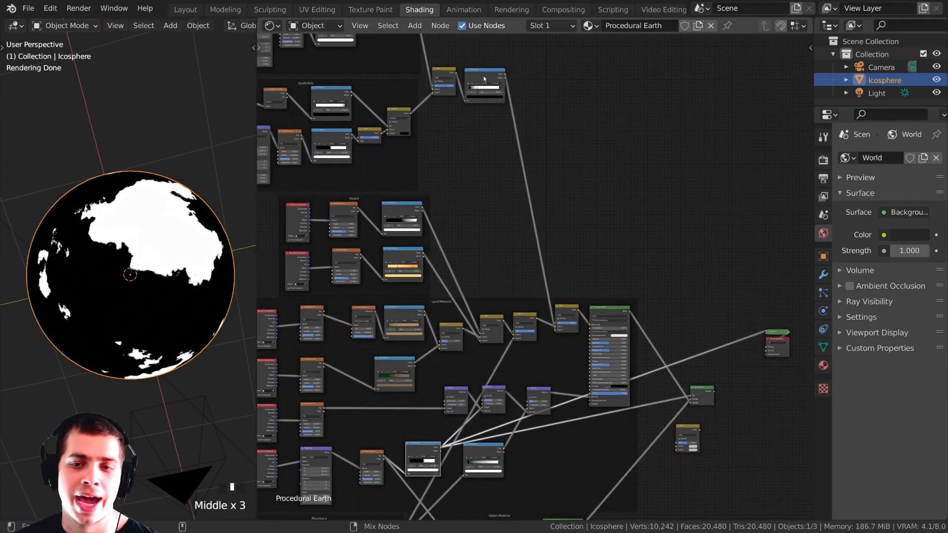
pyautogui.keyDown('ctrl'); pyautogui.keyDown('shift'); pyautogui.click(483, 78); pyautogui.keyUp('shift'); pyautogui.keyUp('ctrl')
pyautogui.keyDown('shift'); pyautogui.scroll(-3, 424, 398); pyautogui.keyUp('shift')
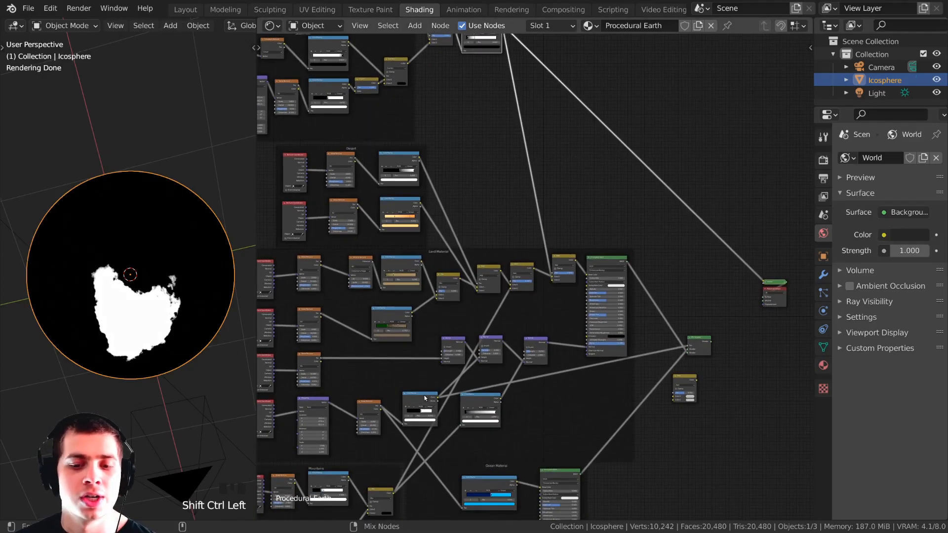
pyautogui.keyDown('ctrl'); pyautogui.keyDown('shift'); pyautogui.click(425, 398); pyautogui.keyUp('shift'); pyautogui.keyUp('ctrl')
# Connect the land mask ColorRamp's Color output to Color2 of the Add node below the Mix Shader.
pyautogui.moveTo(421, 374); pyautogui.dragTo(421, 283, button='middle')
pyautogui.scroll(4, 415, 306)
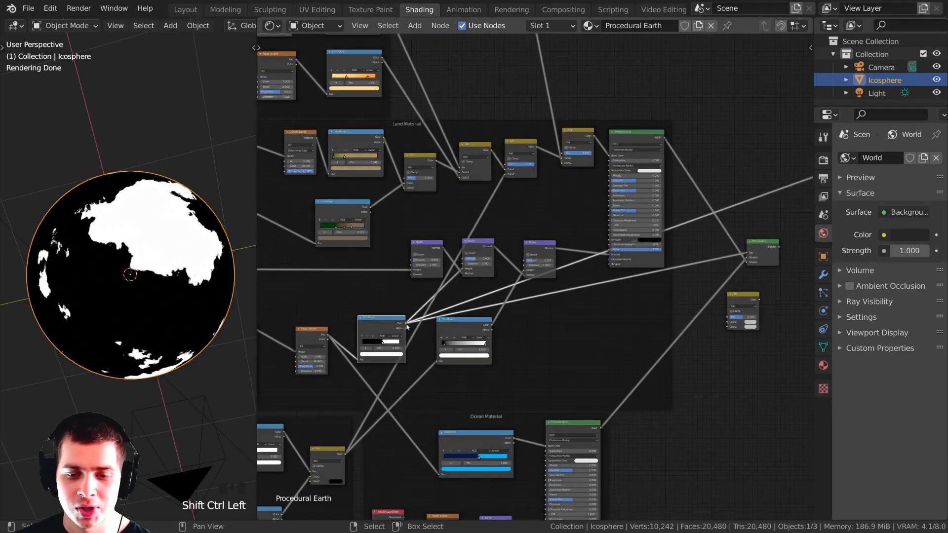
pyautogui.moveTo(405, 323); pyautogui.dragTo(691, 290)
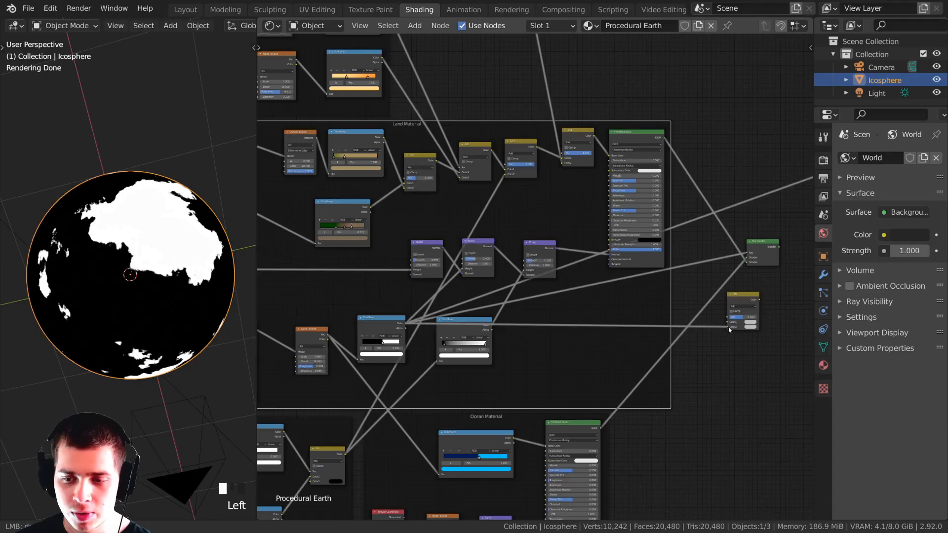
pyautogui.moveTo(729, 330); pyautogui.dragTo(729, 328)
# Connect the pole ColorRamp's Color output to Color1 of the Add node below the Mix Shader.
pyautogui.scroll(-4, 498, 78)
pyautogui.keyDown('ctrl'); pyautogui.keyDown('shift'); pyautogui.click(488, 59); pyautogui.keyUp('shift'); pyautogui.keyUp('ctrl')
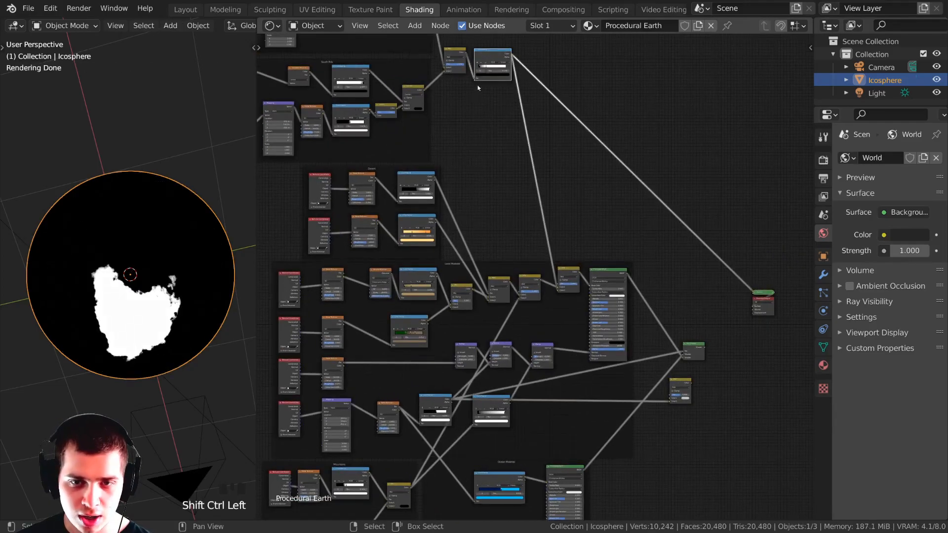
pyautogui.moveTo(510, 56); pyautogui.dragTo(672, 398)
pyautogui.moveTo(672, 400); pyautogui.dragTo(546, 269, button='middle')
pyautogui.scroll(3, 547, 265)
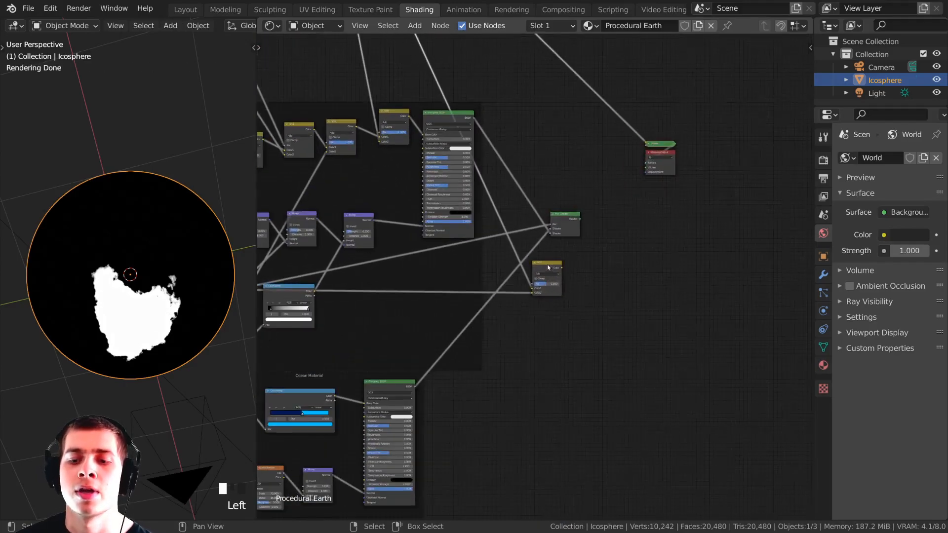
# Preview the new Add node, set its Fac to 1.000 and reposition it closer beside the Mix Shader.
pyautogui.keyDown('ctrl'); pyautogui.keyDown('shift'); pyautogui.click(559, 262); pyautogui.keyUp('shift'); pyautogui.keyUp('ctrl')
pyautogui.scroll(2, 540, 280)
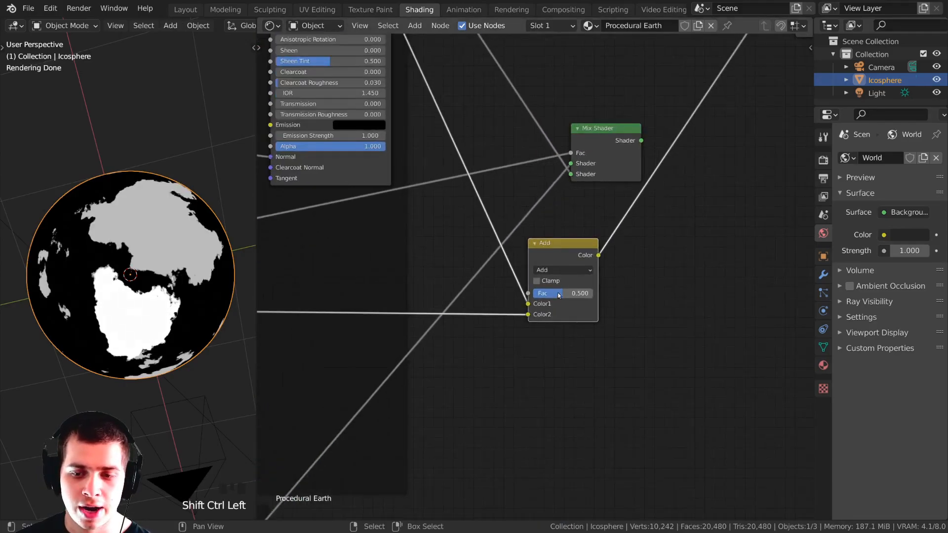
pyautogui.moveTo(563, 295); pyautogui.dragTo(594, 295)
pyautogui.moveTo(563, 256); pyautogui.dragTo(568, 239)
pyautogui.moveTo(191, 229); pyautogui.dragTo(156, 309, button='middle')
pyautogui.scroll(-2, 605, 202)
pyautogui.scroll(-3, 601, 177)
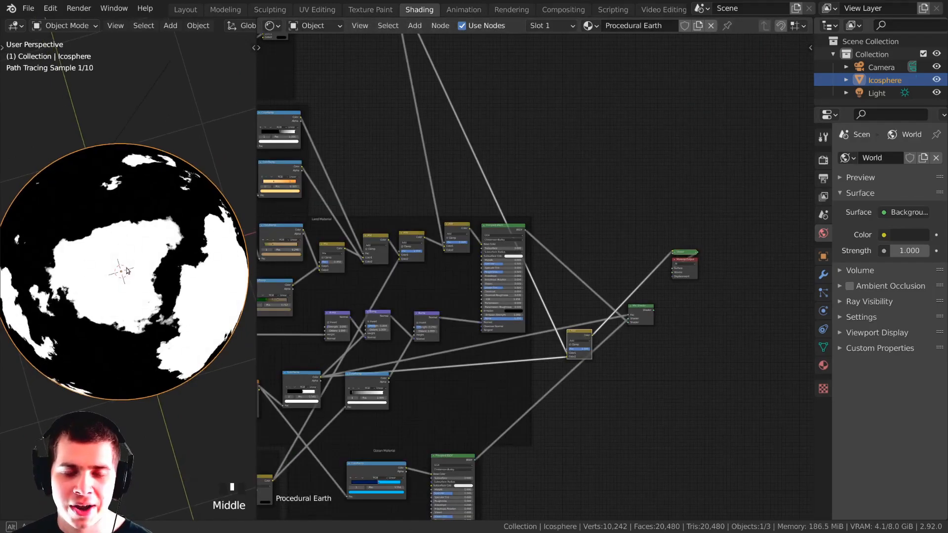
# Move the pole ColorRamp slightly away from the Add node feeding it and preview its mask.
pyautogui.scroll(-1, 441, 147)
pyautogui.moveTo(441, 148); pyautogui.dragTo(468, 205, button='middle')
pyautogui.scroll(7, 455, 152)
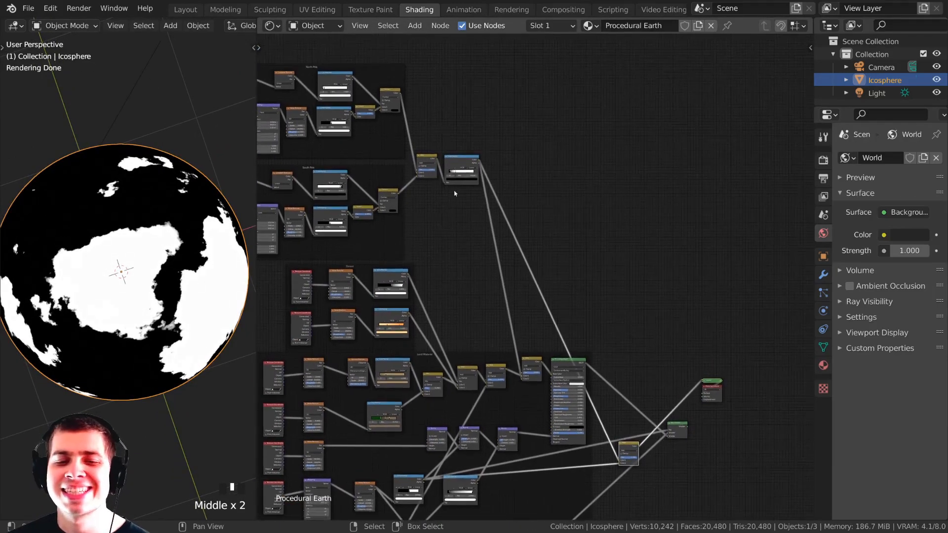
pyautogui.scroll(2, 479, 259)
pyautogui.moveTo(426, 184); pyautogui.dragTo(452, 234, button='middle')
pyautogui.moveTo(452, 190); pyautogui.dragTo(472, 188)
pyautogui.keyDown('ctrl'); pyautogui.keyDown('shift'); pyautogui.click(469, 190); pyautogui.keyUp('shift'); pyautogui.keyUp('ctrl')
pyautogui.scroll(-5, 427, 217)
pyautogui.moveTo(389, 185); pyautogui.dragTo(540, 212, button='middle')
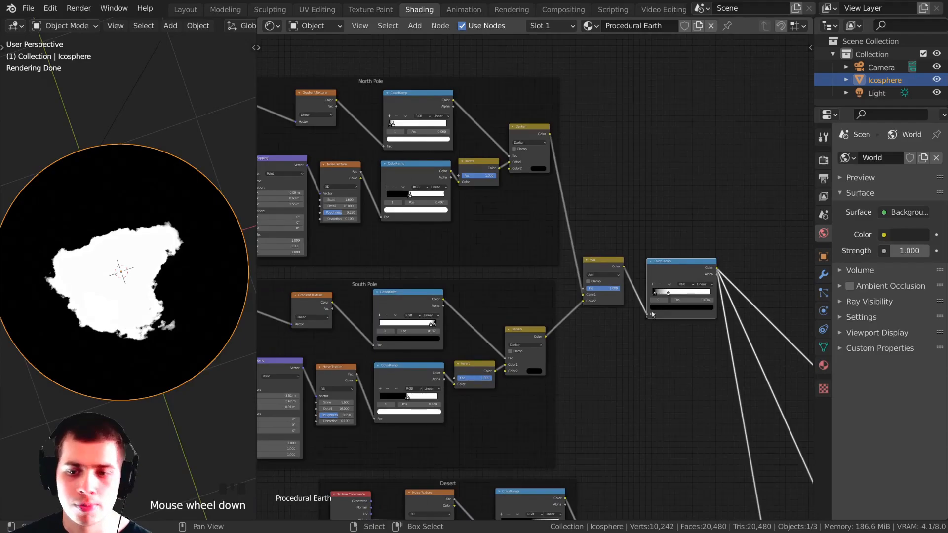
# Change the pole ColorRamp's white stop at position 0.264 to a very pale blue.
pyautogui.moveTo(639, 312); pyautogui.dragTo(471, 304, button='middle')
pyautogui.scroll(13, 471, 304)
pyautogui.click(434, 298)
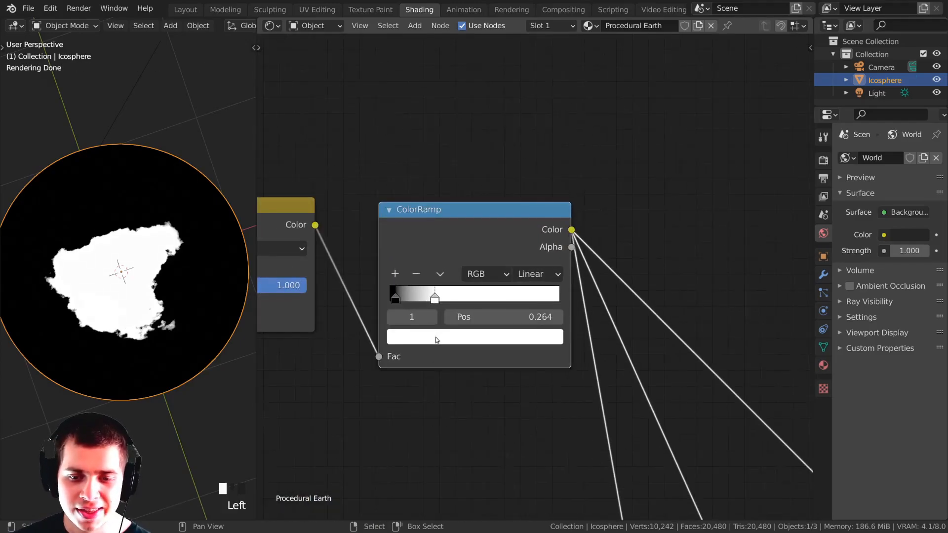
pyautogui.click(437, 338)
pyautogui.click(458, 159)
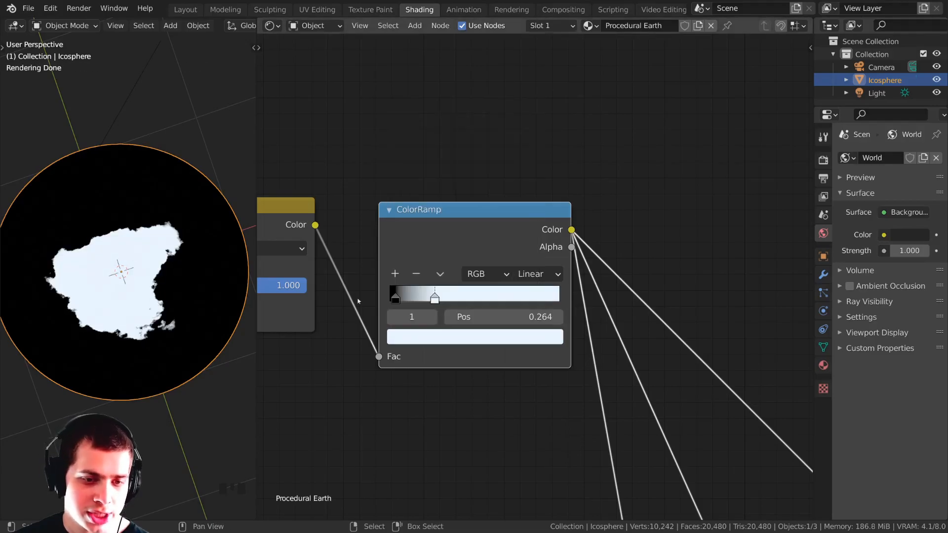
# Preview the Add node combining land and pole masks and inspect the tinted ice against the continents.
pyautogui.scroll(2, 405, 321)
pyautogui.scroll(-8, 291, 332)
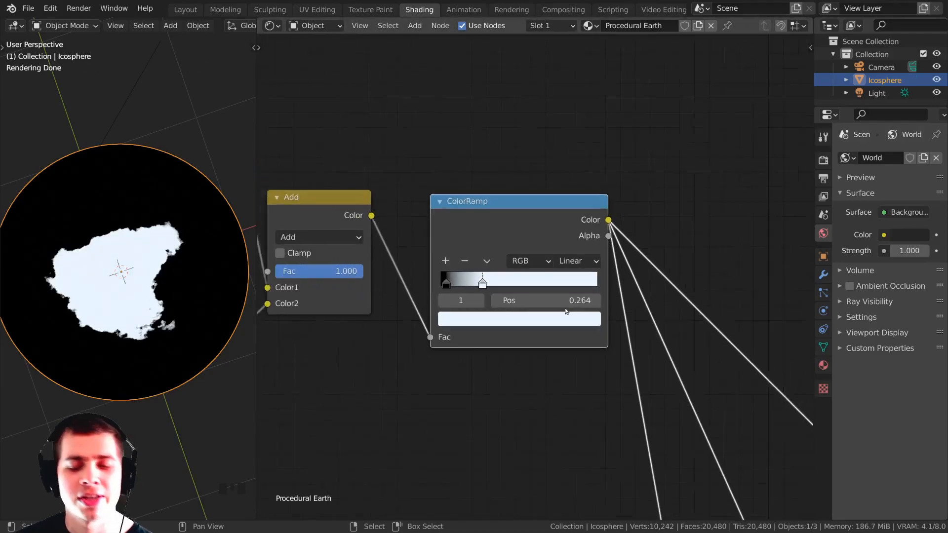
pyautogui.scroll(1, 534, 328)
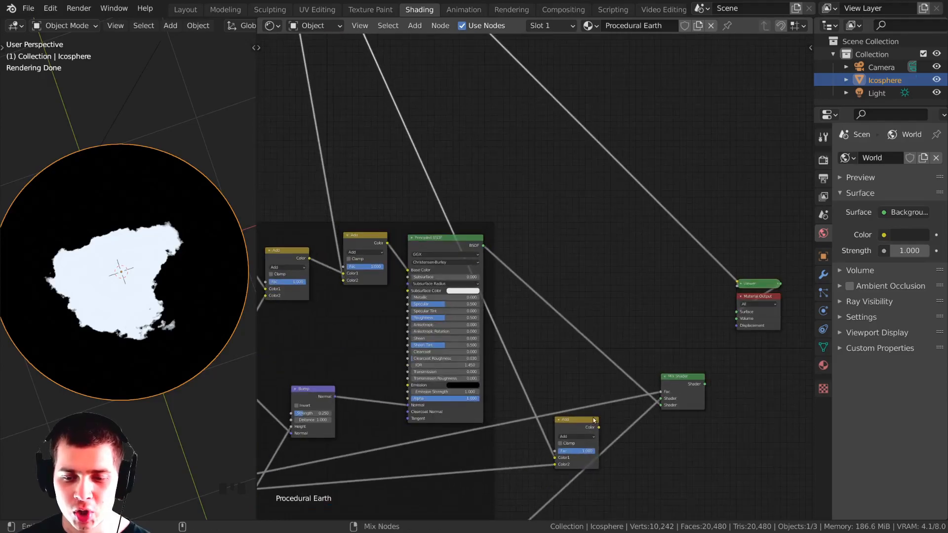
pyautogui.keyDown('ctrl'); pyautogui.keyDown('shift'); pyautogui.click(570, 425); pyautogui.keyUp('shift'); pyautogui.keyUp('ctrl')
pyautogui.moveTo(146, 236); pyautogui.dragTo(196, 311, button='middle')
pyautogui.scroll(2, 168, 278)
pyautogui.moveTo(153, 278); pyautogui.dragTo(170, 226, button='middle')
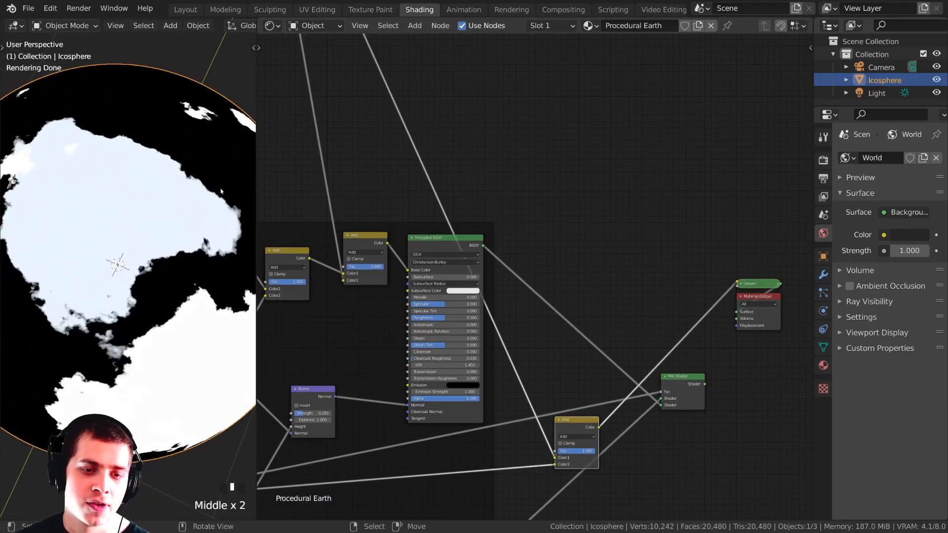
# Return the preview to the Mix Shader to view the full planet material.
pyautogui.moveTo(564, 386); pyautogui.dragTo(497, 391, button='middle')
pyautogui.scroll(1, 496, 391)
pyautogui.moveTo(620, 306); pyautogui.dragTo(554, 256, button='middle')
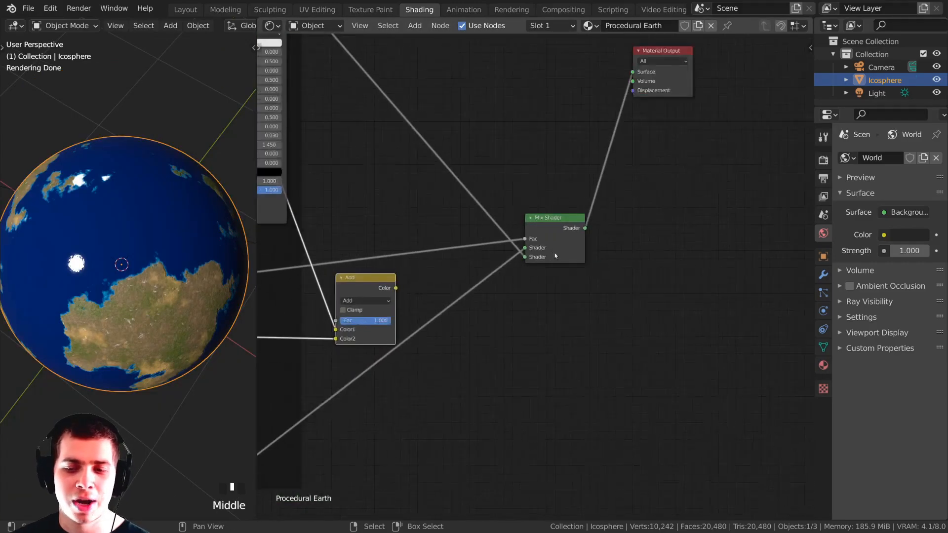
pyautogui.scroll(1, 553, 258)
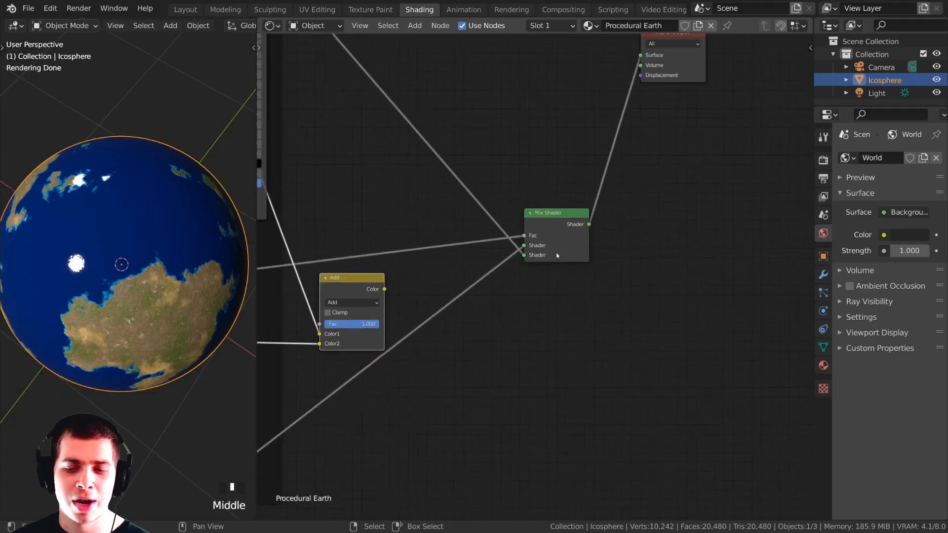
# Preview the ColorRamp that masks the land, after shifting the Mix Shader slightly.
pyautogui.moveTo(559, 217); pyautogui.dragTo(556, 206)
pyautogui.scroll(-4, 435, 242)
pyautogui.moveTo(300, 300); pyautogui.dragTo(538, 285, button='middle')
pyautogui.scroll(-2, 656, 269)
pyautogui.scroll(1, 700, 247)
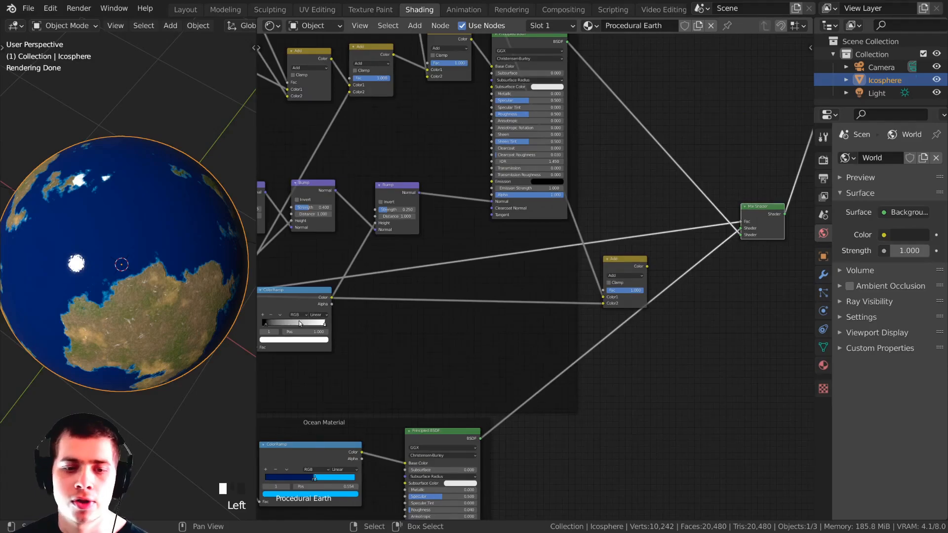
pyautogui.moveTo(300, 323); pyautogui.dragTo(391, 320, button='middle')
pyautogui.keyDown('ctrl'); pyautogui.keyDown('shift'); pyautogui.click(346, 305); pyautogui.keyUp('shift'); pyautogui.keyUp('ctrl')
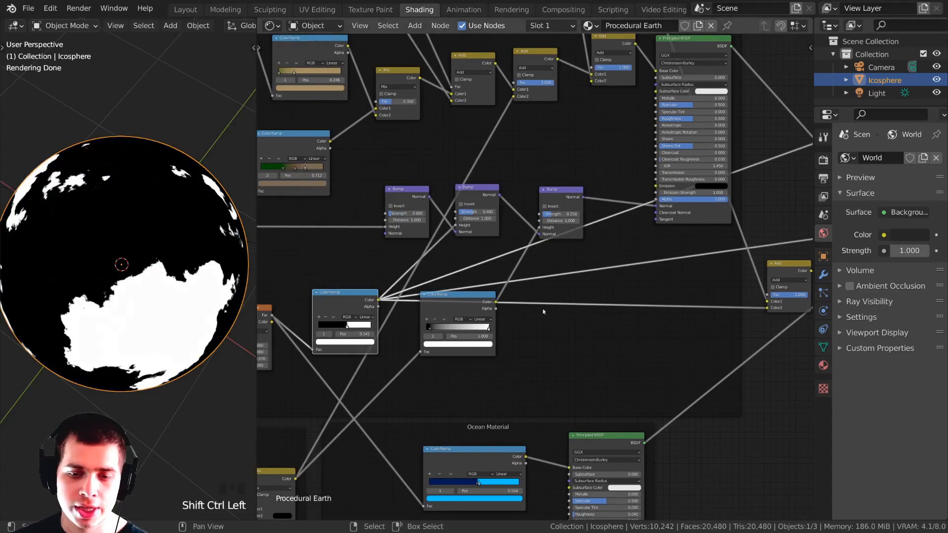
# Preview the Add node combining the land and pole masks and inspect the pole area on the sphere.
pyautogui.scroll(-1, 525, 311)
pyautogui.moveTo(614, 291); pyautogui.dragTo(401, 270, button='middle')
pyautogui.scroll(3, 543, 264)
pyautogui.moveTo(568, 256); pyautogui.dragTo(572, 250)
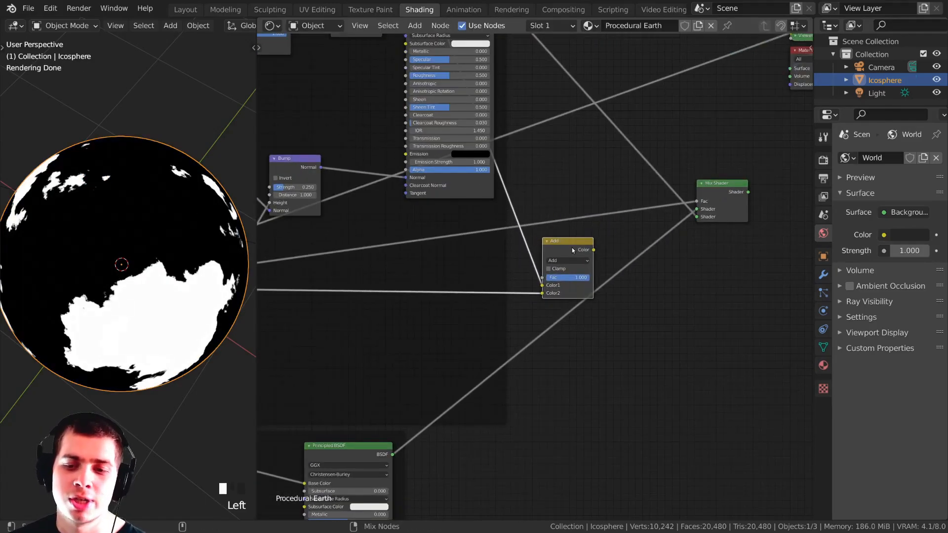
pyautogui.keyDown('ctrl'); pyautogui.keyDown('shift'); pyautogui.click(572, 250); pyautogui.keyUp('shift'); pyautogui.keyUp('ctrl')
pyautogui.moveTo(197, 323); pyautogui.dragTo(44, 243, button='middle')
pyautogui.scroll(2, 148, 296)
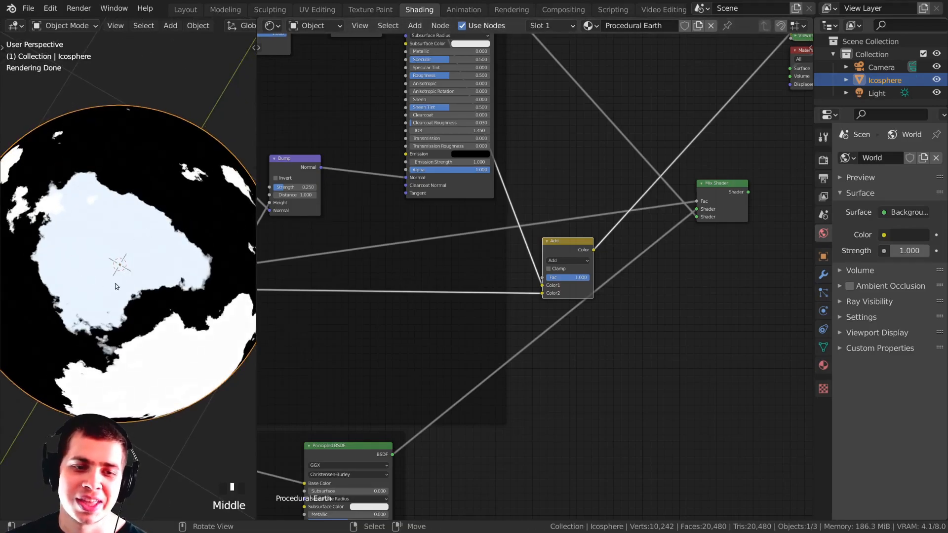
# Connect the combined mask Add node's Color output to the Mix Shader's Fac input and preview the Mix Shader.
pyautogui.moveTo(435, 247); pyautogui.dragTo(400, 256, button='middle')
pyautogui.scroll(2, 553, 267)
pyautogui.moveTo(563, 258); pyautogui.dragTo(638, 131)
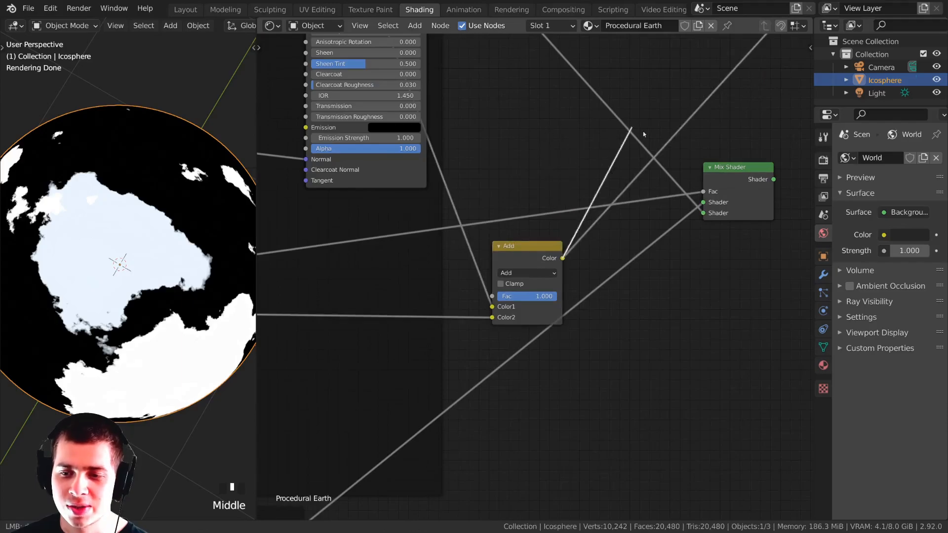
pyautogui.moveTo(704, 196); pyautogui.dragTo(703, 191)
pyautogui.keyDown('ctrl'); pyautogui.keyDown('shift'); pyautogui.click(738, 197); pyautogui.keyUp('shift'); pyautogui.keyUp('ctrl')
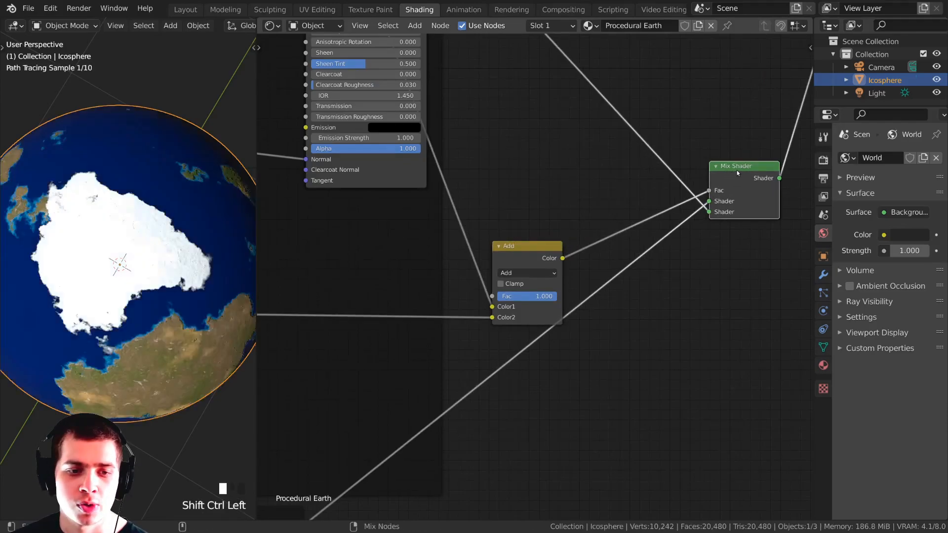
# Examine the pole ice and surrounding continents on the planet from several angles and up close.
pyautogui.scroll(-2, 135, 339)
pyautogui.moveTo(135, 339); pyautogui.dragTo(127, 250, button='middle')
pyautogui.scroll(3, 188, 344)
pyautogui.scroll(2, 121, 340)
pyautogui.scroll(-2, 125, 333)
pyautogui.scroll(2, 128, 276)
pyautogui.moveTo(136, 411); pyautogui.dragTo(122, 279, button='middle')
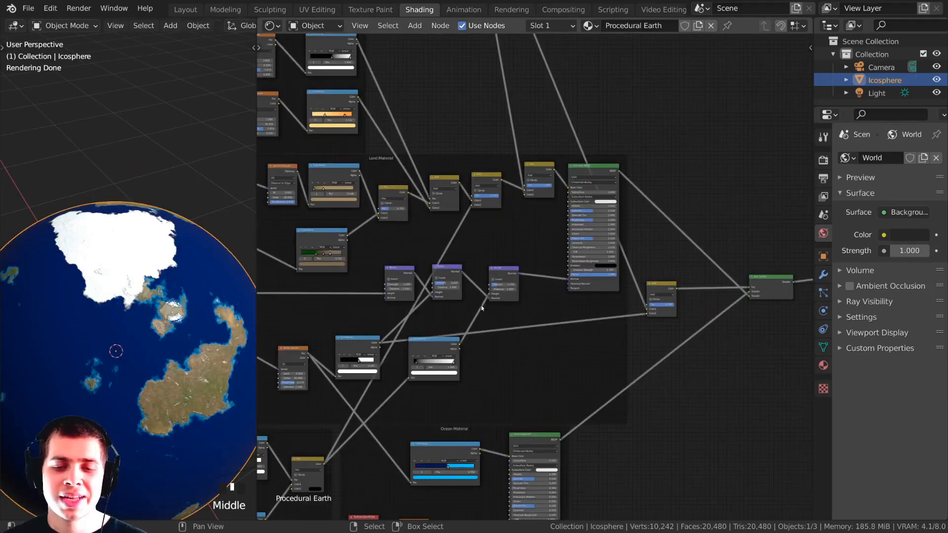
pyautogui.moveTo(128, 316); pyautogui.dragTo(180, 327, button='middle')
pyautogui.scroll(2, 124, 301)
pyautogui.scroll(2, 105, 328)
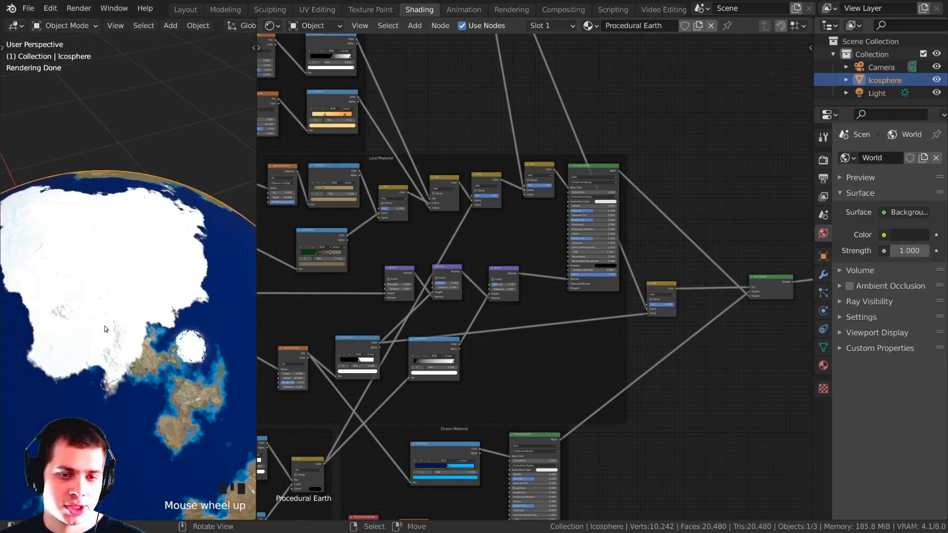
pyautogui.scroll(2, 490, 267)
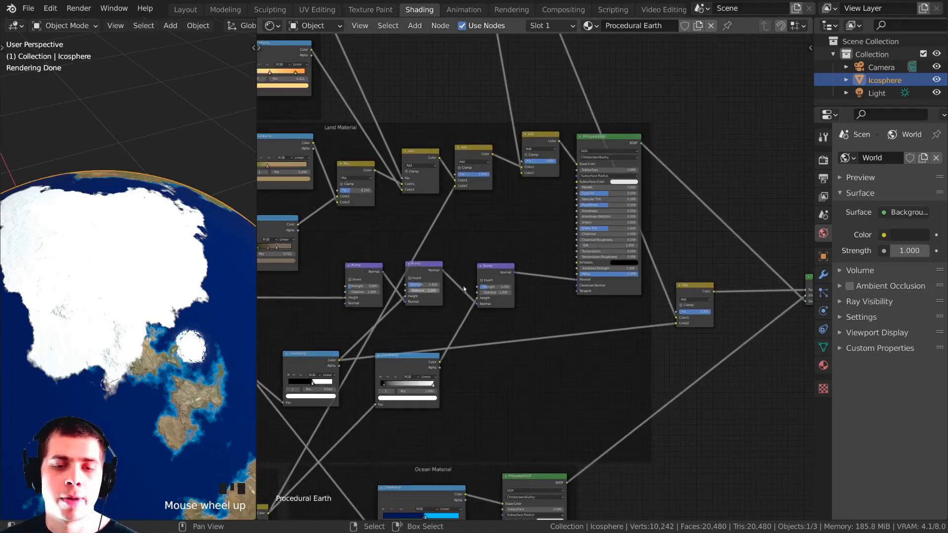
# Duplicate the last land Bump node and insert the copy between it and the Principled BSDF's Normal input.
pyautogui.scroll(3, 510, 252)
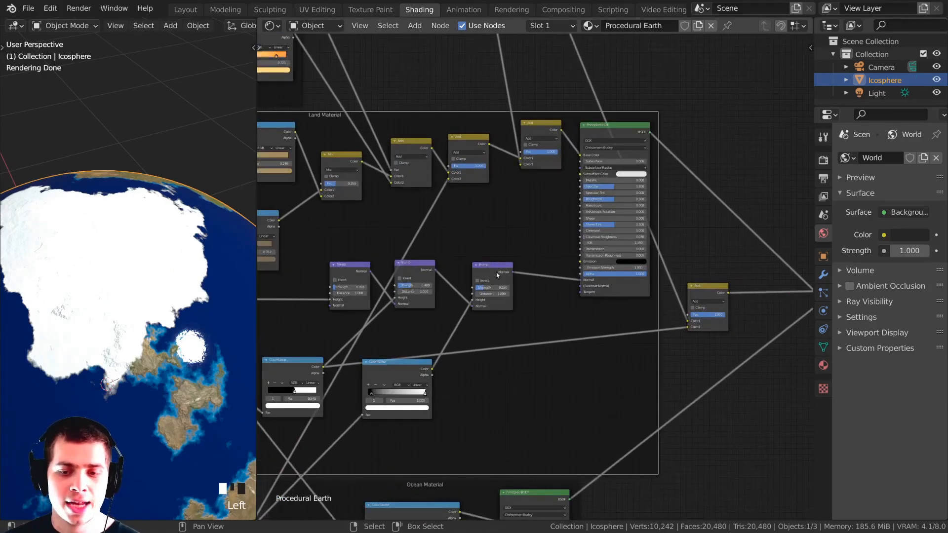
pyautogui.moveTo(490, 267); pyautogui.dragTo(482, 258)
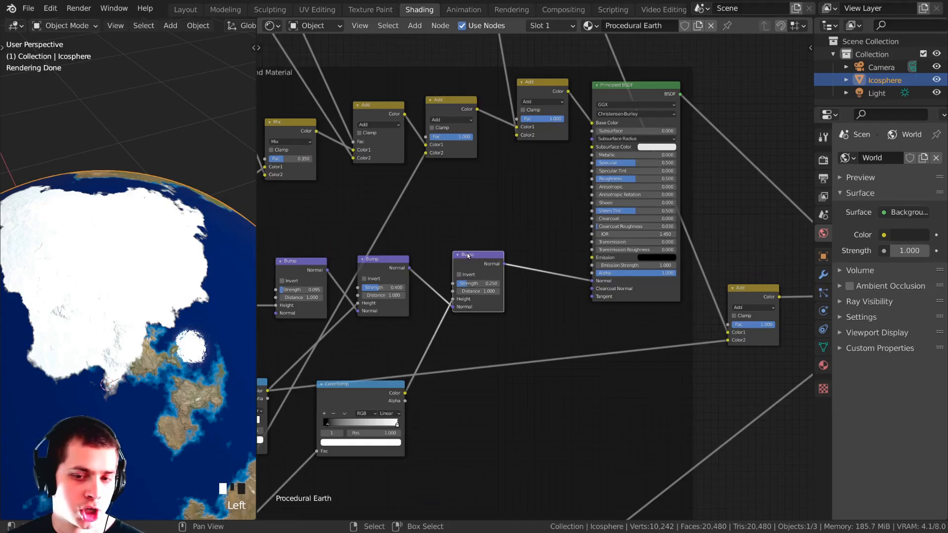
pyautogui.hotkey('shift', 'd')
pyautogui.click(546, 252)
pyautogui.scroll(-2, 508, 198)
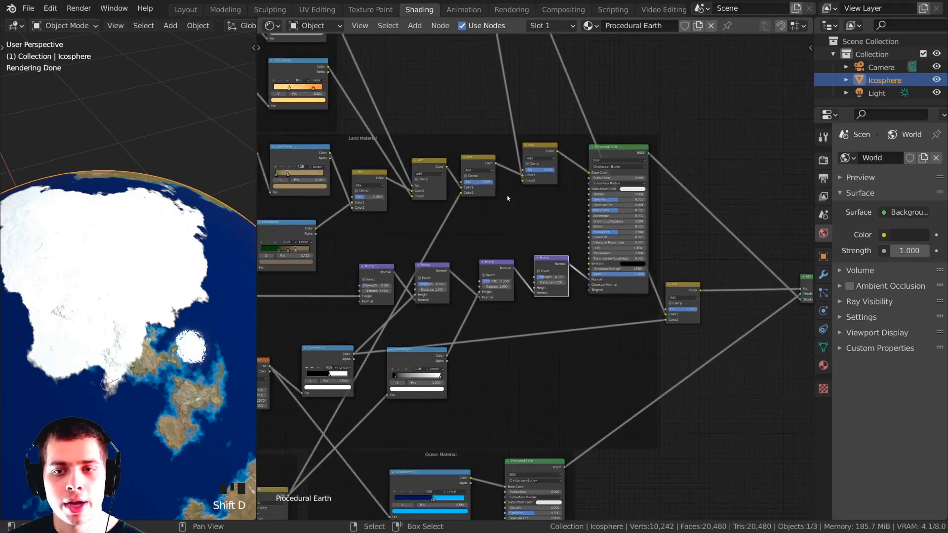
# Preview the pole ColorRamp and connect its Color output to the Height input of the duplicated Bump node.
pyautogui.scroll(-3, 508, 207)
pyautogui.keyDown('ctrl'); pyautogui.keyDown('shift'); pyautogui.click(471, 49); pyautogui.keyUp('shift'); pyautogui.keyUp('ctrl')
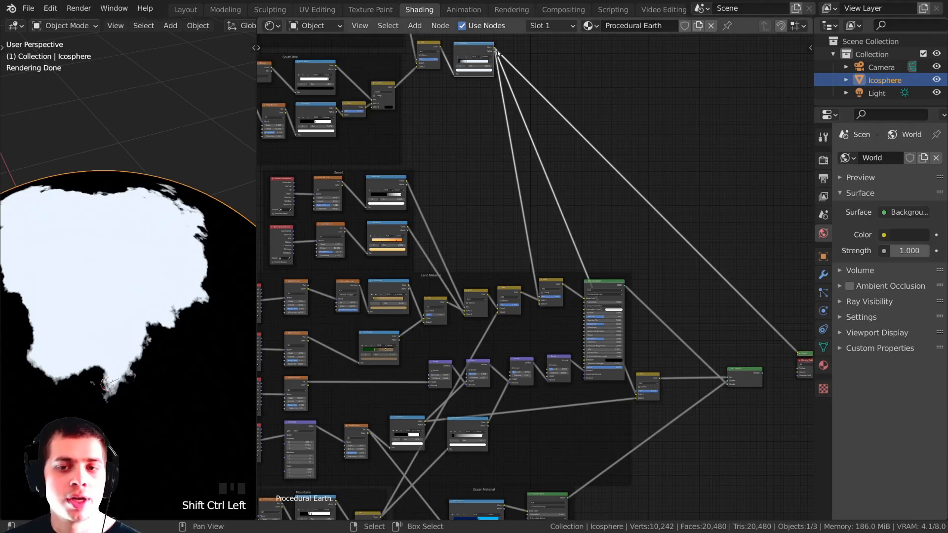
pyautogui.moveTo(494, 49); pyautogui.dragTo(560, 55)
pyautogui.moveTo(565, 151); pyautogui.dragTo(444, 103)
pyautogui.moveTo(514, 144); pyautogui.dragTo(547, 378)
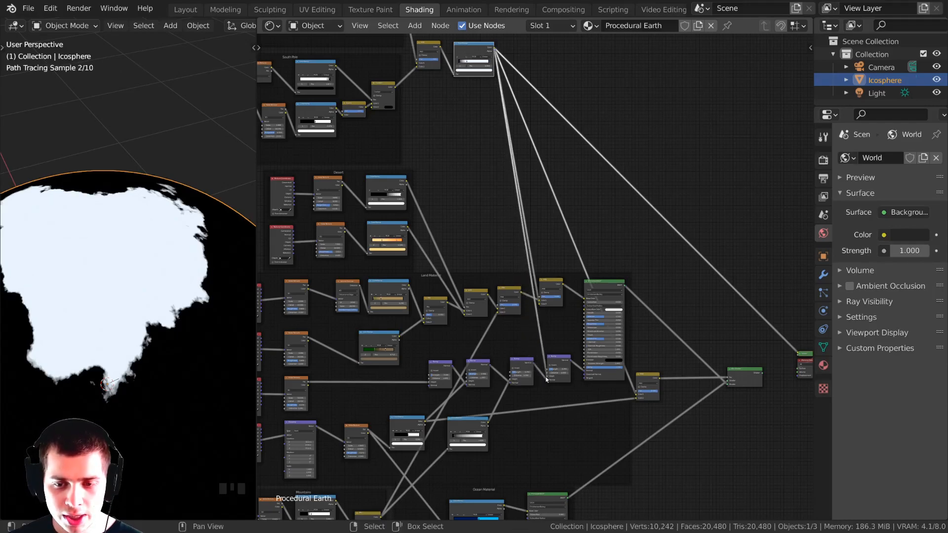
pyautogui.keyDown('alt'); pyautogui.moveTo(470, 54); pyautogui.dragTo(603, 97, button='right'); pyautogui.keyUp('alt')
# Preview the duplicated Bump node's normals and inspect the relief around the pole.
pyautogui.moveTo(582, 267); pyautogui.dragTo(578, 207, button='middle')
pyautogui.scroll(8, 561, 316)
pyautogui.moveTo(567, 263); pyautogui.dragTo(578, 246)
pyautogui.scroll(6, 562, 286)
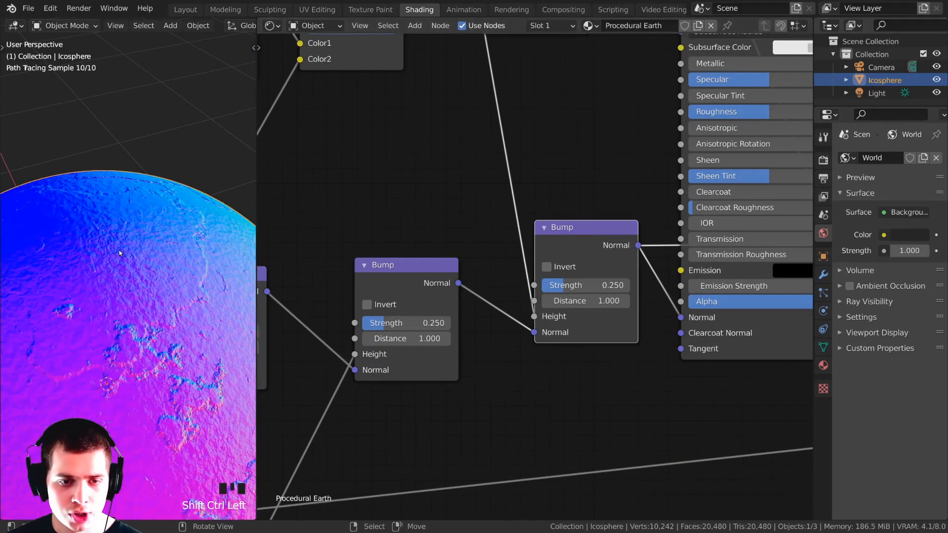
pyautogui.scroll(-1, 427, 257)
pyautogui.scroll(-5, 427, 256)
# Space out the last two land Bump nodes so their connections are easier to read.
pyautogui.click(441, 280)
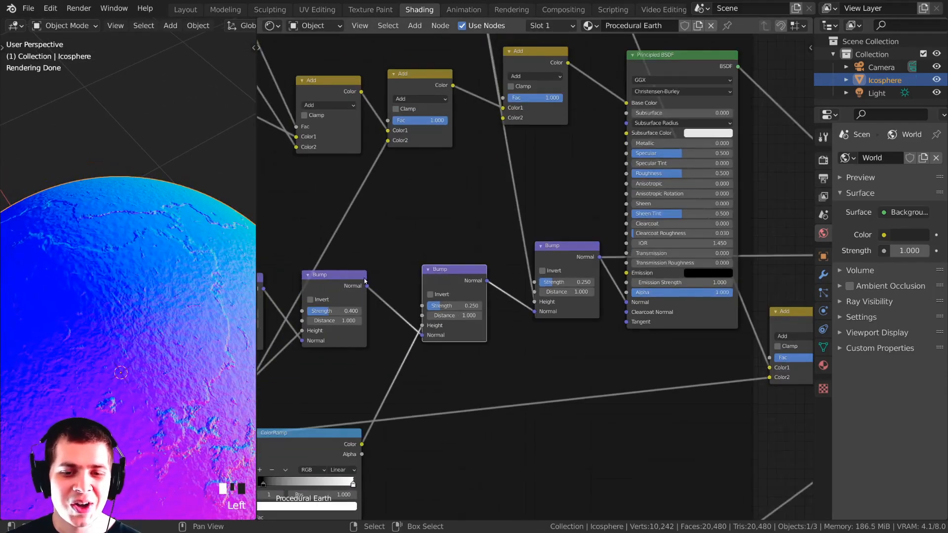
pyautogui.moveTo(410, 303); pyautogui.dragTo(487, 294, button='middle')
pyautogui.scroll(-1, 487, 295)
pyautogui.moveTo(522, 270)
pyautogui.mouseDown()
pyautogui.moveTo(489, 272)
pyautogui.moveTo(513, 271)
pyautogui.mouseUp()
pyautogui.moveTo(637, 251); pyautogui.dragTo(630, 263)
pyautogui.moveTo(629, 263); pyautogui.dragTo(601, 256, button='middle')
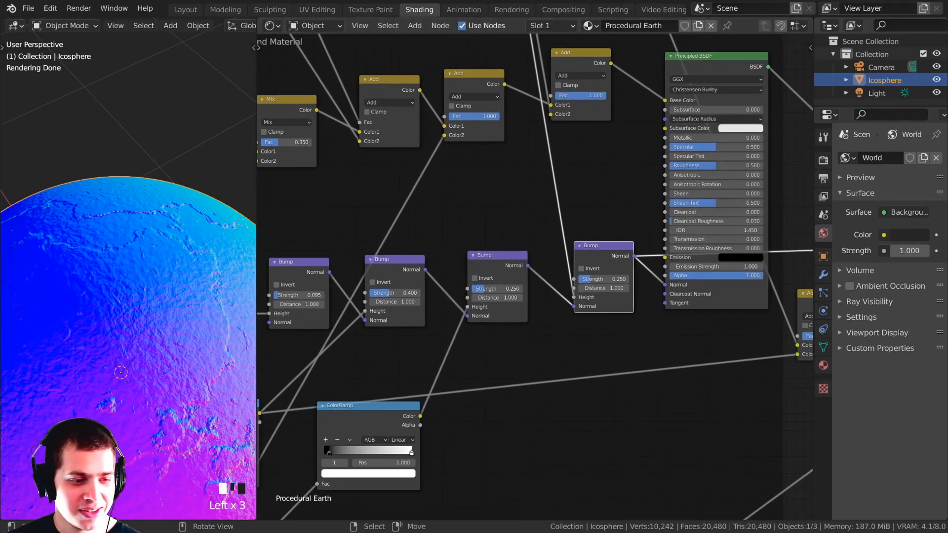
# Set the Strength of the pole Bump node to 0.4.
pyautogui.click(594, 290)
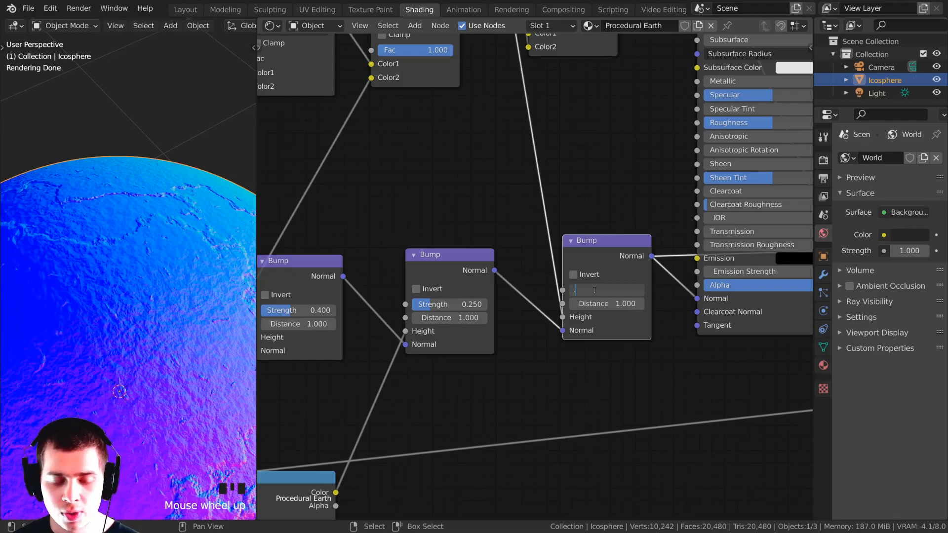
pyautogui.write('.4')
pyautogui.press('Return')
# Preview the land Principled BSDF and inspect the raised ice edge against the land up close.
pyautogui.moveTo(148, 292); pyautogui.dragTo(159, 293, button='middle')
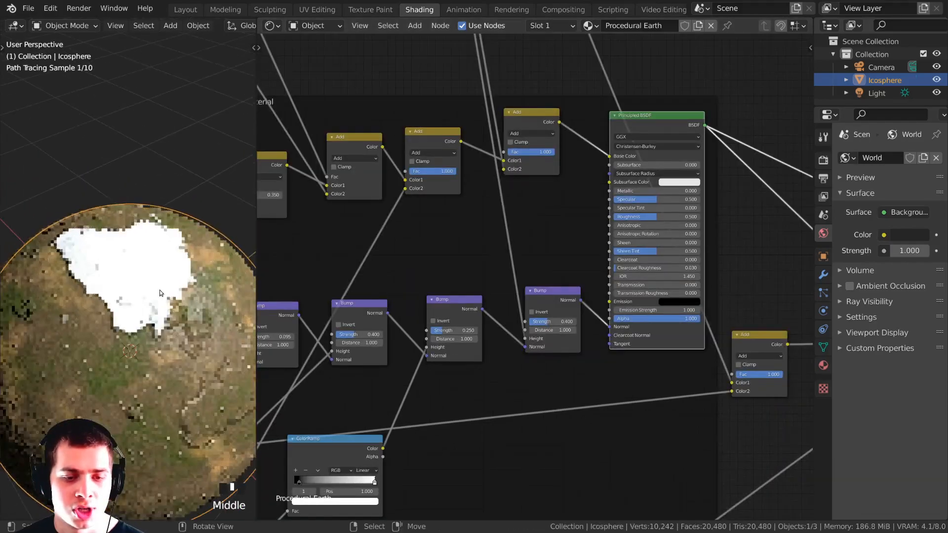
pyautogui.moveTo(160, 293); pyautogui.dragTo(164, 291, button='middle')
pyautogui.scroll(2, 160, 202)
pyautogui.moveTo(651, 125); pyautogui.dragTo(646, 124)
pyautogui.moveTo(344, 130); pyautogui.dragTo(441, 132, button='middle')
pyautogui.scroll(2, 128, 326)
pyautogui.moveTo(126, 320); pyautogui.dragTo(128, 332, button='middle')
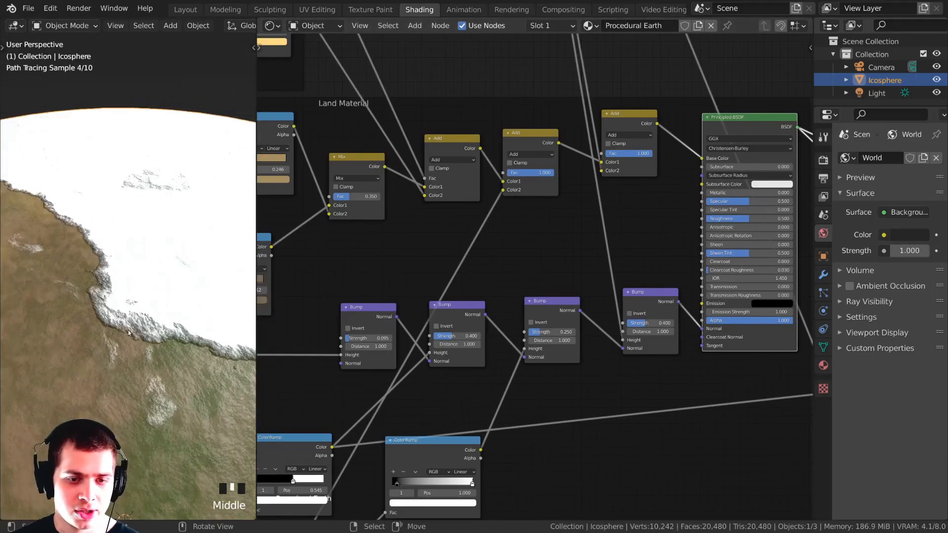
# Return the preview to the Mix Shader and inspect the bumped ice on the complete planet.
pyautogui.scroll(-3, 129, 332)
pyautogui.scroll(-3, 700, 252)
pyautogui.moveTo(713, 255); pyautogui.dragTo(538, 252, button='middle')
pyautogui.keyDown('ctrl'); pyautogui.keyDown('shift'); pyautogui.click(573, 279); pyautogui.keyUp('shift'); pyautogui.keyUp('ctrl')
pyautogui.moveTo(654, 263); pyautogui.dragTo(640, 270)
pyautogui.scroll(1, 148, 346)
pyautogui.moveTo(148, 346); pyautogui.dragTo(228, 345, button='middle')
pyautogui.scroll(3, 152, 375)
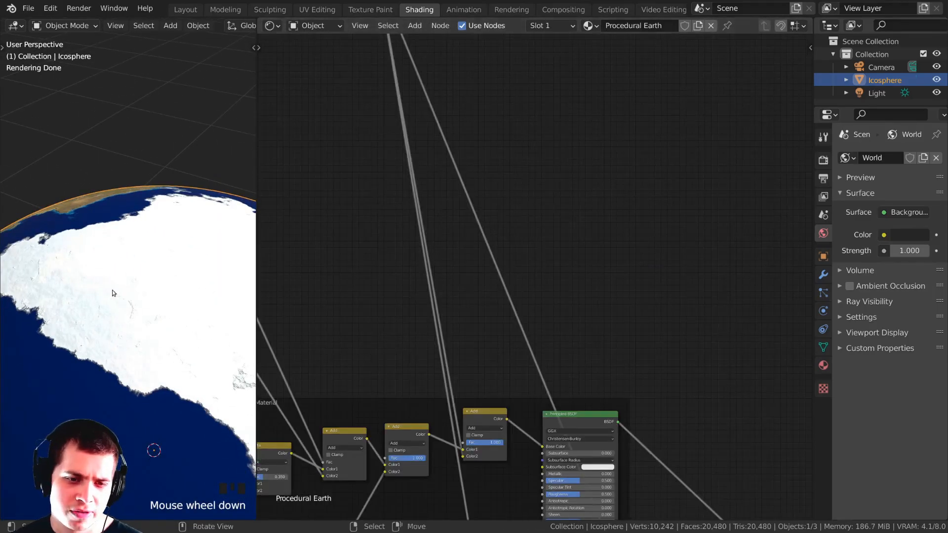
# Darken the pole ColorRamp's pale-blue stop at position 0.264 slightly and check the ice on the planet.
pyautogui.scroll(-1, 112, 290)
pyautogui.moveTo(402, 267); pyautogui.dragTo(525, 311, button='middle')
pyautogui.scroll(-3, 525, 310)
pyautogui.moveTo(537, 264); pyautogui.dragTo(558, 338, button='middle')
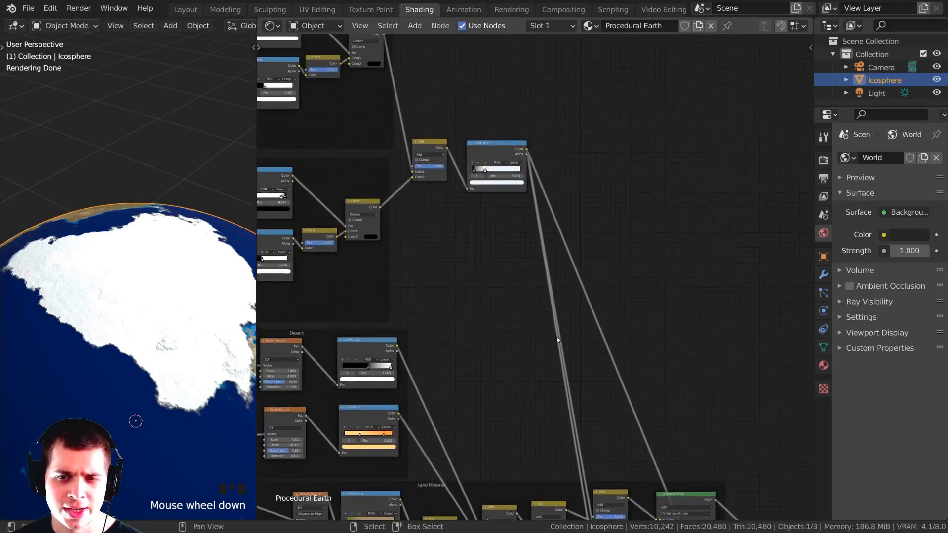
pyautogui.scroll(5, 494, 266)
pyautogui.moveTo(486, 264); pyautogui.dragTo(491, 334, button='middle')
pyautogui.scroll(7, 454, 212)
pyautogui.moveTo(439, 203); pyautogui.dragTo(474, 300, button='middle')
pyautogui.scroll(2, 434, 275)
pyautogui.moveTo(182, 273); pyautogui.dragTo(165, 275, button='middle')
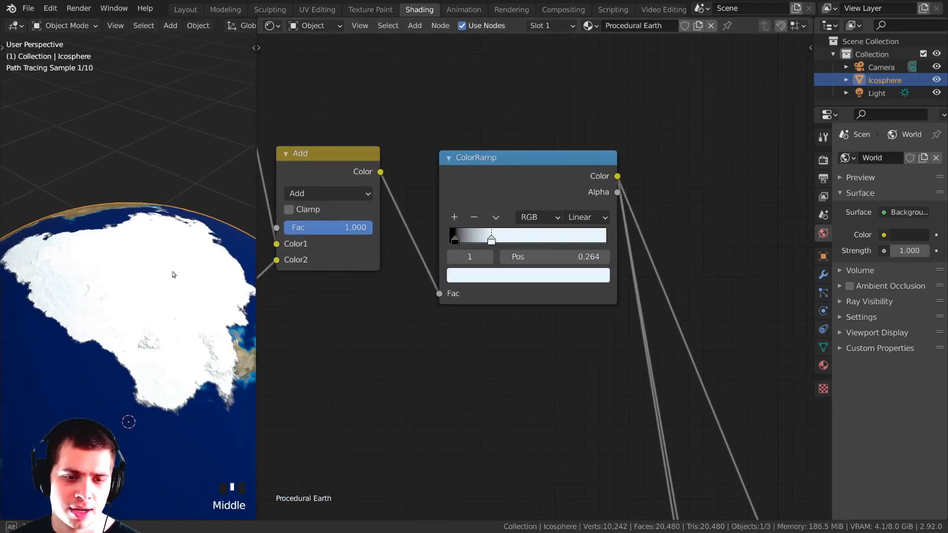
pyautogui.click(491, 279)
pyautogui.moveTo(571, 75); pyautogui.dragTo(575, 69)
pyautogui.moveTo(207, 247); pyautogui.dragTo(185, 289, button='middle')
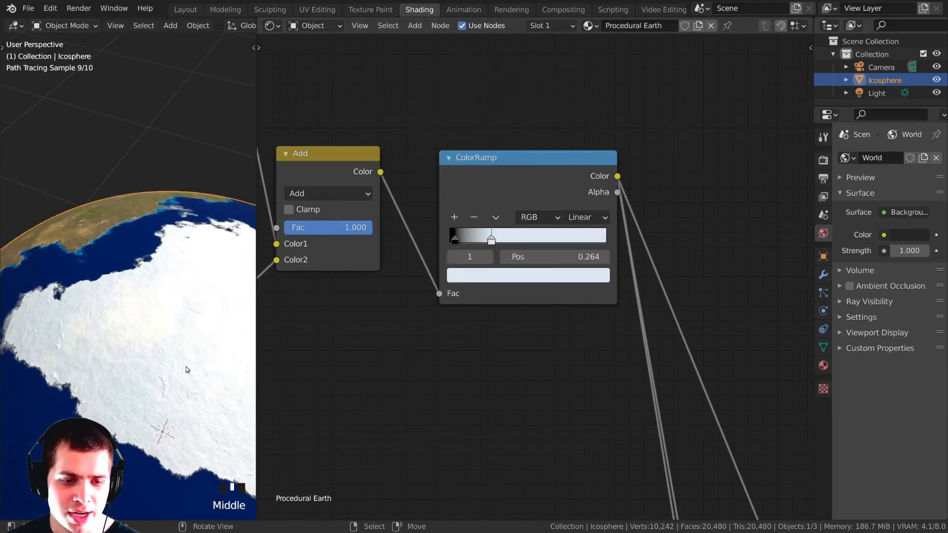
# Fine-tune the pale-blue stop's color on the pole ColorRamp and inspect the ice surface up close.
pyautogui.click(533, 281)
pyautogui.moveTo(574, 66); pyautogui.dragTo(574, 67)
pyautogui.scroll(-4, 179, 293)
pyautogui.moveTo(179, 293); pyautogui.dragTo(118, 309, button='middle')
pyautogui.keyDown('shift'); pyautogui.moveTo(118, 308); pyautogui.dragTo(148, 333, button='middle'); pyautogui.keyUp('shift')
pyautogui.scroll(4, 157, 315)
# Preview the Mix node in the Mountains frame to inspect the mountain mask.
pyautogui.scroll(-8, 382, 222)
pyautogui.moveTo(390, 277); pyautogui.dragTo(385, 148, button='middle')
pyautogui.scroll(2, 382, 360)
pyautogui.moveTo(383, 360); pyautogui.dragTo(543, 230, button='middle')
pyautogui.scroll(3, 544, 231)
pyautogui.moveTo(487, 251); pyautogui.dragTo(485, 255)
pyautogui.scroll(2, 168, 302)
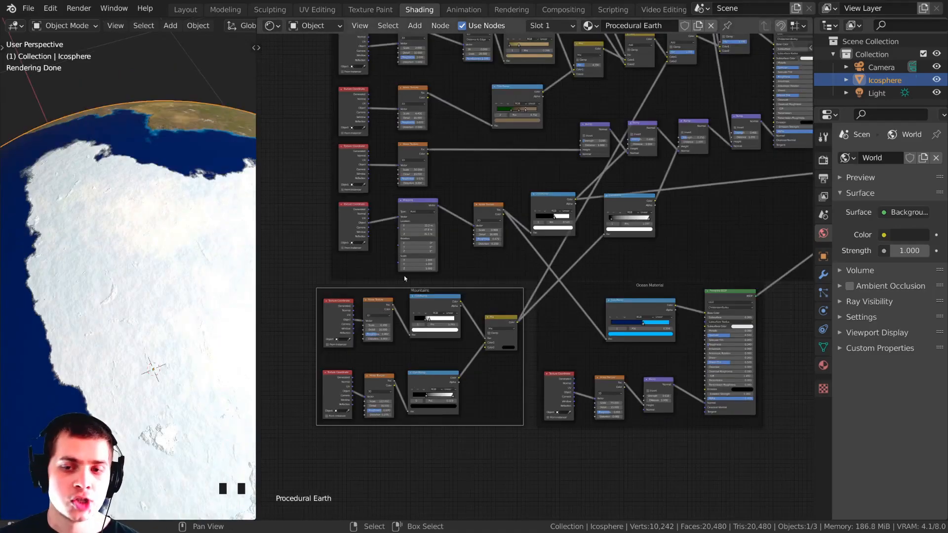
pyautogui.moveTo(468, 368); pyautogui.dragTo(428, 415, button='middle')
pyautogui.scroll(1, 452, 392)
pyautogui.click(453, 369)
pyautogui.moveTo(453, 369); pyautogui.dragTo(437, 371)
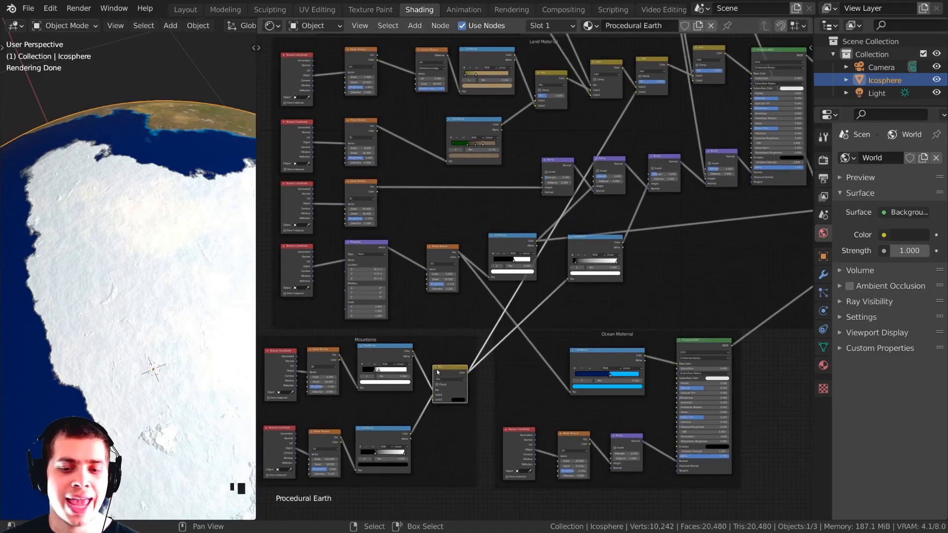
pyautogui.keyDown('ctrl'); pyautogui.keyDown('shift'); pyautogui.click(449, 373); pyautogui.keyUp('shift'); pyautogui.keyUp('ctrl')
pyautogui.scroll(2, 469, 319)
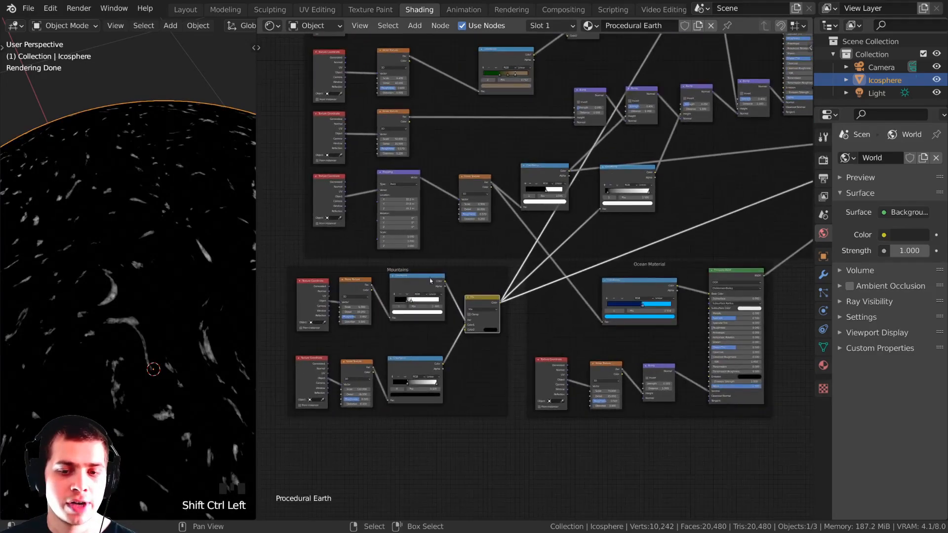
pyautogui.scroll(-3, 491, 246)
pyautogui.moveTo(483, 313); pyautogui.dragTo(442, 417, button='middle')
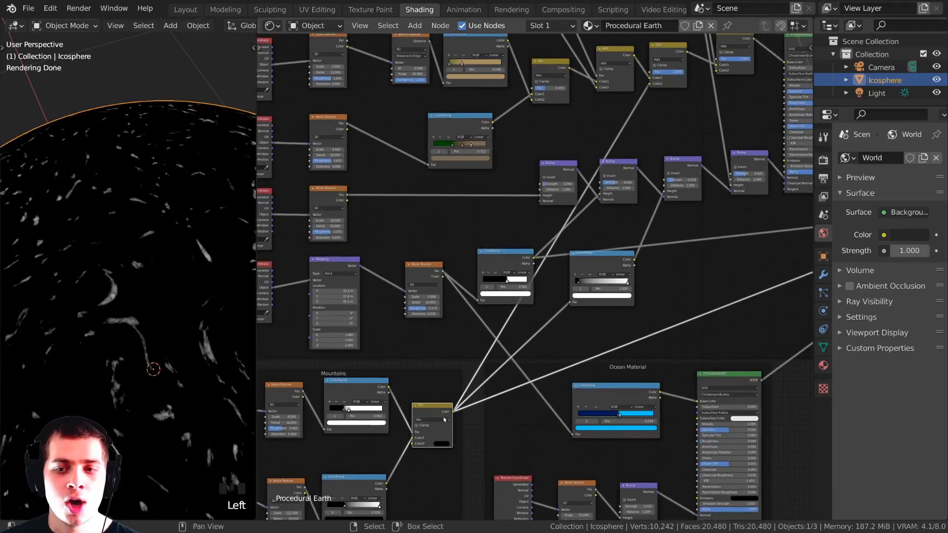
# Preview the Add node that adds the mountains to the land color and inspect the whole sphere.
pyautogui.moveTo(680, 64); pyautogui.dragTo(653, 114, button='middle')
pyautogui.keyDown('ctrl'); pyautogui.keyDown('shift'); pyautogui.click(643, 98); pyautogui.keyUp('shift'); pyautogui.keyUp('ctrl')
pyautogui.scroll(-2, 146, 309)
pyautogui.moveTo(147, 306); pyautogui.dragTo(171, 269, button='middle')
pyautogui.scroll(-2, 171, 269)
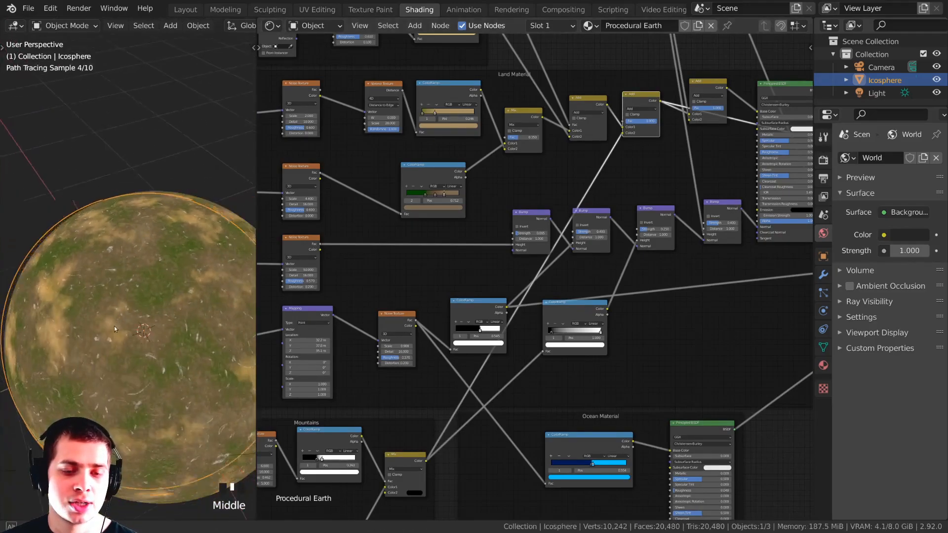
# Review how the pole and mountain nodes feed the land material, keeping the mountain Add node as the preview.
pyautogui.moveTo(773, 138); pyautogui.dragTo(607, 266, button='middle')
pyautogui.scroll(-4, 586, 225)
pyautogui.moveTo(520, 152); pyautogui.dragTo(527, 262, button='middle')
pyautogui.moveTo(496, 50); pyautogui.dragTo(500, 53)
pyautogui.moveTo(527, 367); pyautogui.dragTo(555, 207, button='middle')
pyautogui.scroll(7, 555, 207)
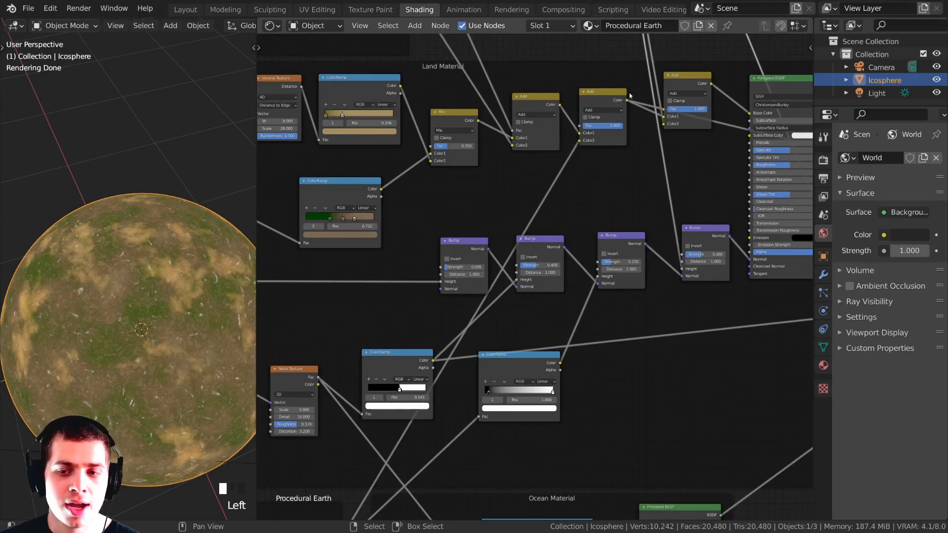
pyautogui.keyDown('ctrl'); pyautogui.keyDown('shift'); pyautogui.click(604, 93); pyautogui.keyUp('shift'); pyautogui.keyUp('ctrl')
pyautogui.scroll(4, 506, 286)
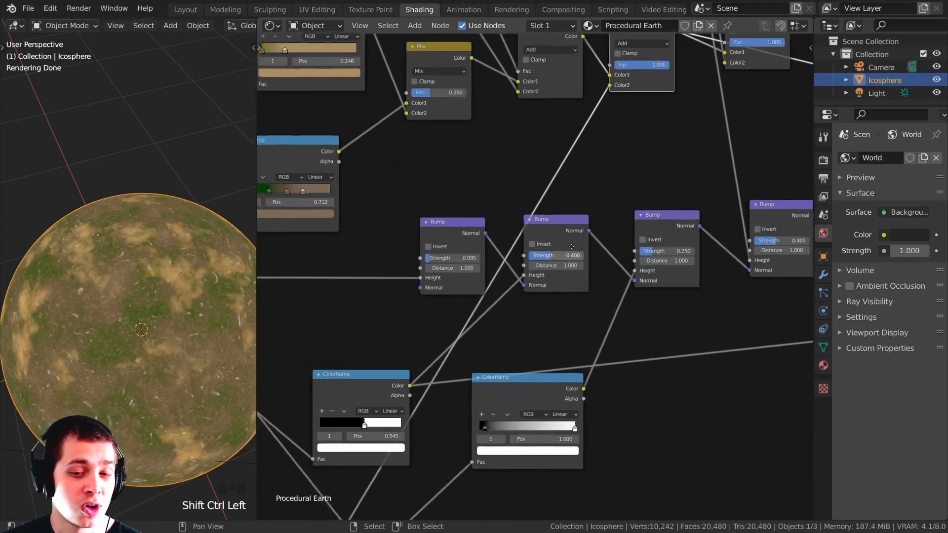
# Preview the chained land Bump nodes one after another to compare the relief each one contributes.
pyautogui.scroll(-4, 505, 286)
pyautogui.moveTo(486, 311); pyautogui.dragTo(572, 192, button='middle')
pyautogui.scroll(-1, 567, 197)
pyautogui.keyDown('ctrl'); pyautogui.keyDown('shift'); pyautogui.click(623, 125); pyautogui.keyUp('shift'); pyautogui.keyUp('ctrl')
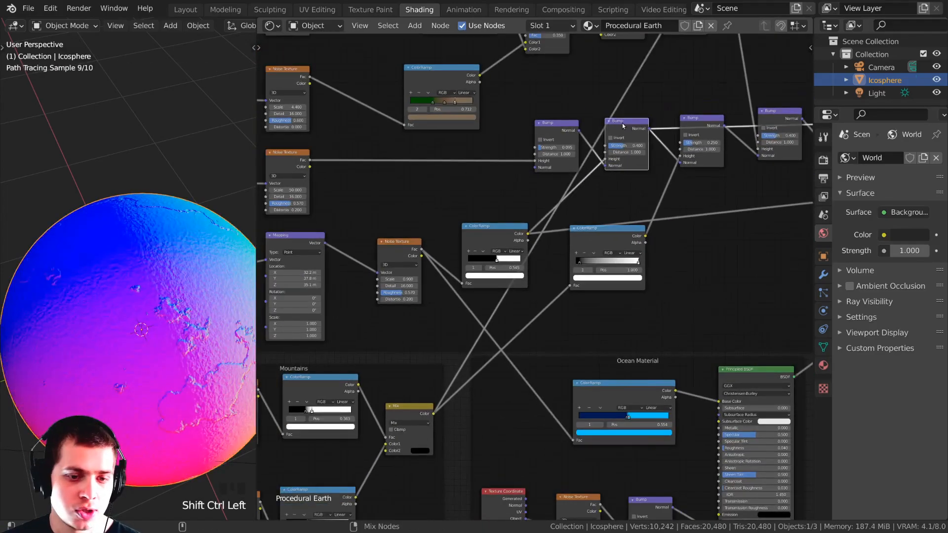
pyautogui.keyDown('ctrl'); pyautogui.keyDown('shift'); pyautogui.click(558, 125); pyautogui.keyUp('shift'); pyautogui.keyUp('ctrl')
pyautogui.keyDown('ctrl'); pyautogui.keyDown('shift'); pyautogui.click(529, 176); pyautogui.keyUp('shift'); pyautogui.keyUp('ctrl')
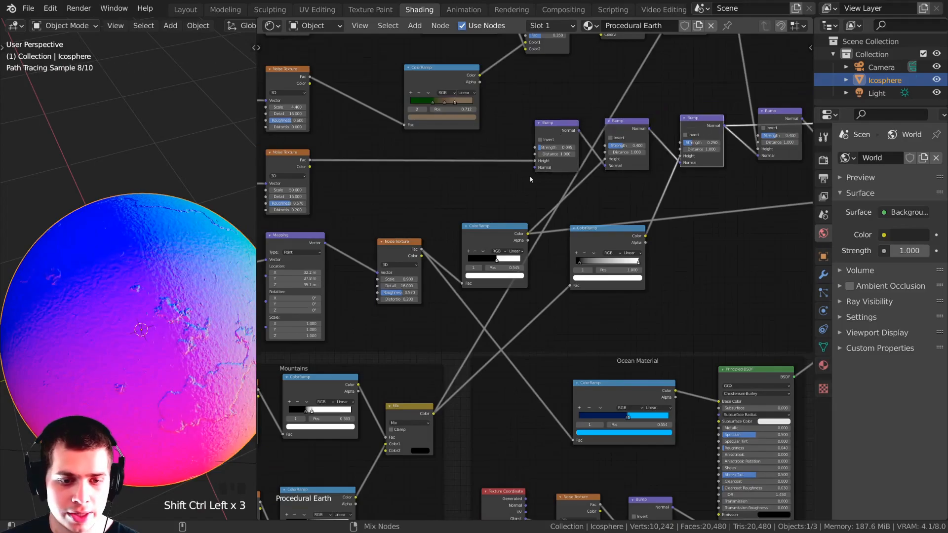
pyautogui.scroll(3, 553, 230)
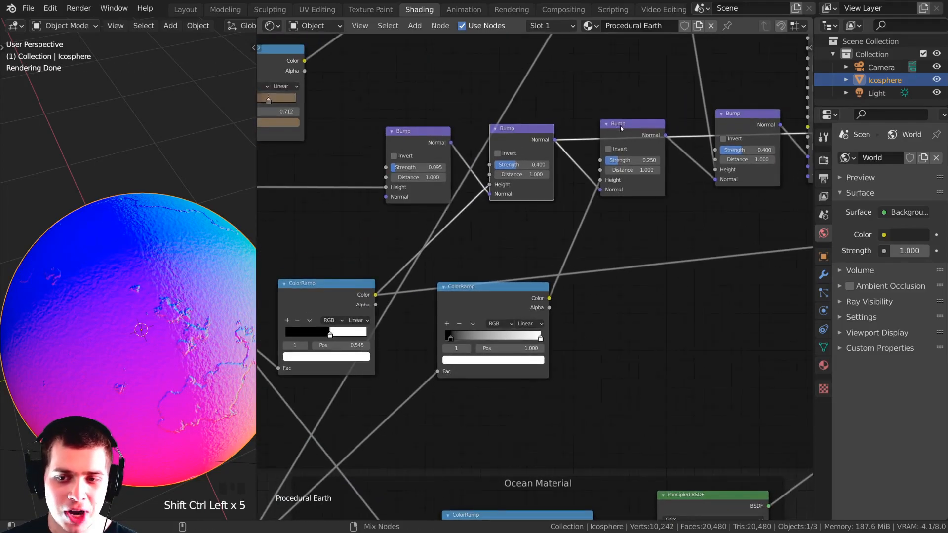
pyautogui.keyDown('ctrl'); pyautogui.keyDown('shift'); pyautogui.click(620, 126); pyautogui.keyUp('shift'); pyautogui.keyUp('ctrl')
pyautogui.moveTo(571, 160); pyautogui.dragTo(523, 193, button='middle')
pyautogui.scroll(3, 522, 192)
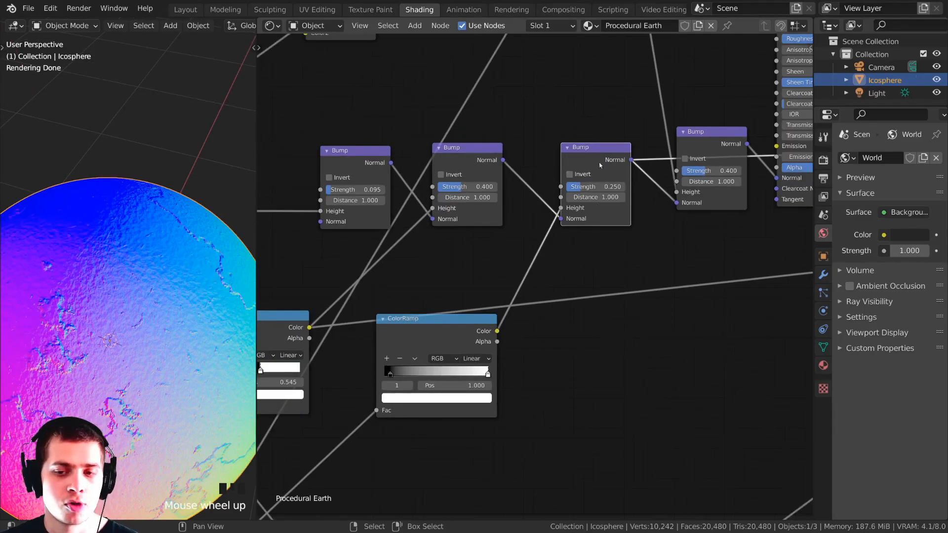
# Reposition the second and third Bump nodes in the land material chain to even out their spacing.
pyautogui.moveTo(594, 158); pyautogui.dragTo(582, 148)
pyautogui.moveTo(455, 164); pyautogui.dragTo(462, 163)
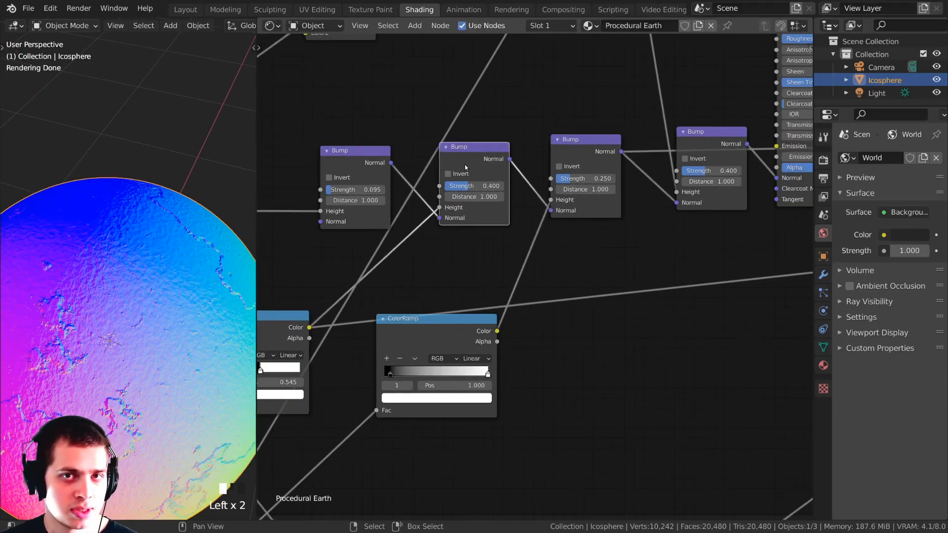
pyautogui.scroll(-15, 477, 166)
pyautogui.moveTo(503, 120); pyautogui.dragTo(513, 158, button='middle')
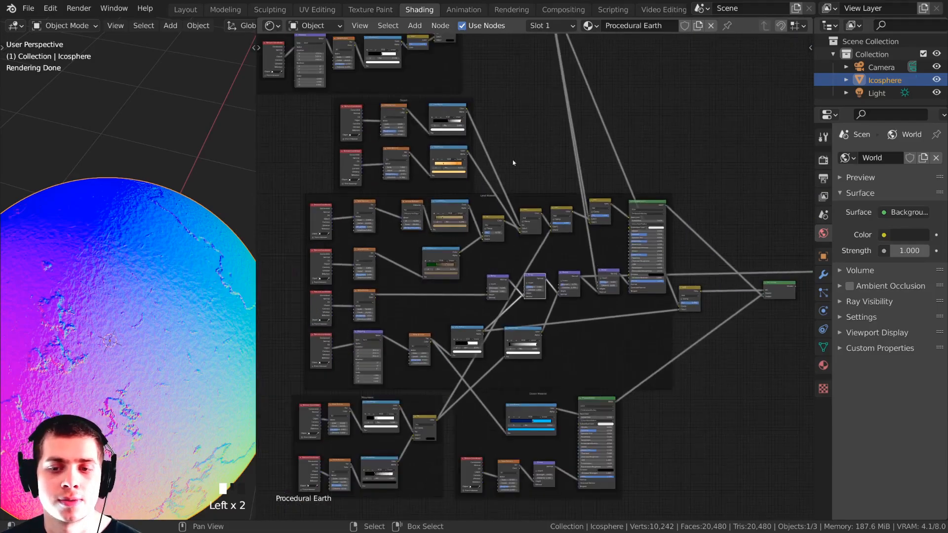
# Preview the desert Add node and the mountain Add node in the land material to compare their colors.
pyautogui.scroll(14, 557, 166)
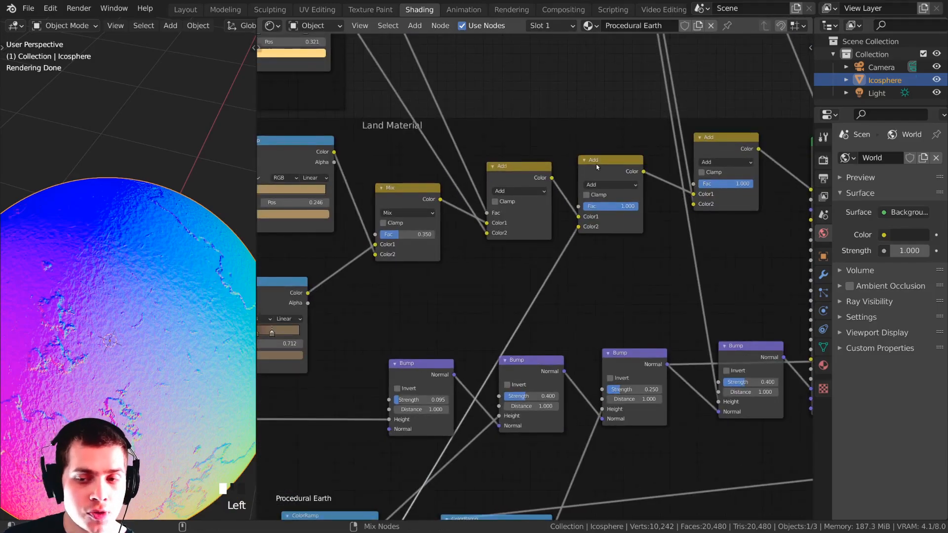
pyautogui.keyDown('ctrl'); pyautogui.keyDown('shift'); pyautogui.click(600, 165); pyautogui.keyUp('shift'); pyautogui.keyUp('ctrl')
pyautogui.moveTo(600, 165); pyautogui.dragTo(613, 161)
pyautogui.keyDown('ctrl'); pyautogui.keyDown('shift'); pyautogui.click(514, 173); pyautogui.keyUp('shift'); pyautogui.keyUp('ctrl')
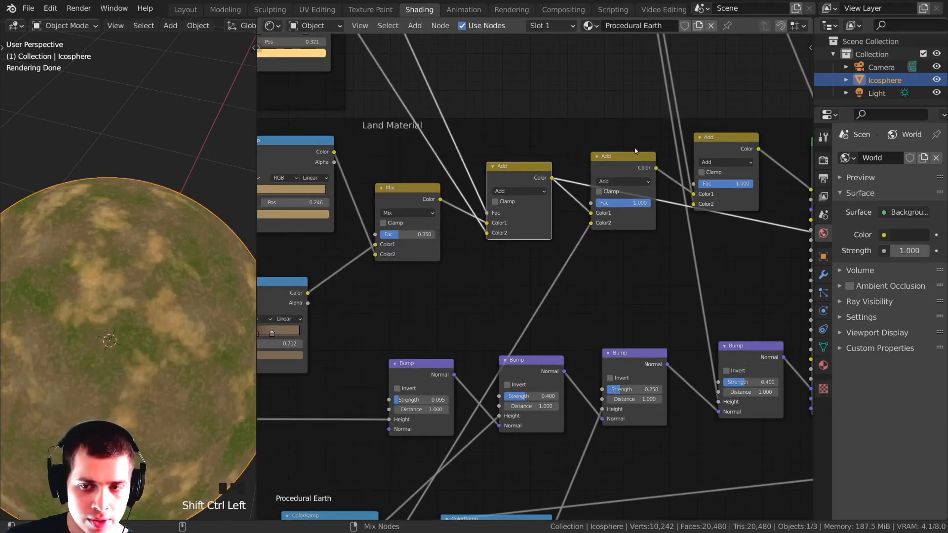
pyautogui.keyDown('ctrl'); pyautogui.keyDown('shift'); pyautogui.click(618, 155); pyautogui.keyUp('shift'); pyautogui.keyUp('ctrl')
pyautogui.moveTo(606, 178); pyautogui.dragTo(597, 181)
# Duplicate the mountain Add node and insert the copy on the link from the mountain mask into its Color2 input.
pyautogui.scroll(-3, 556, 242)
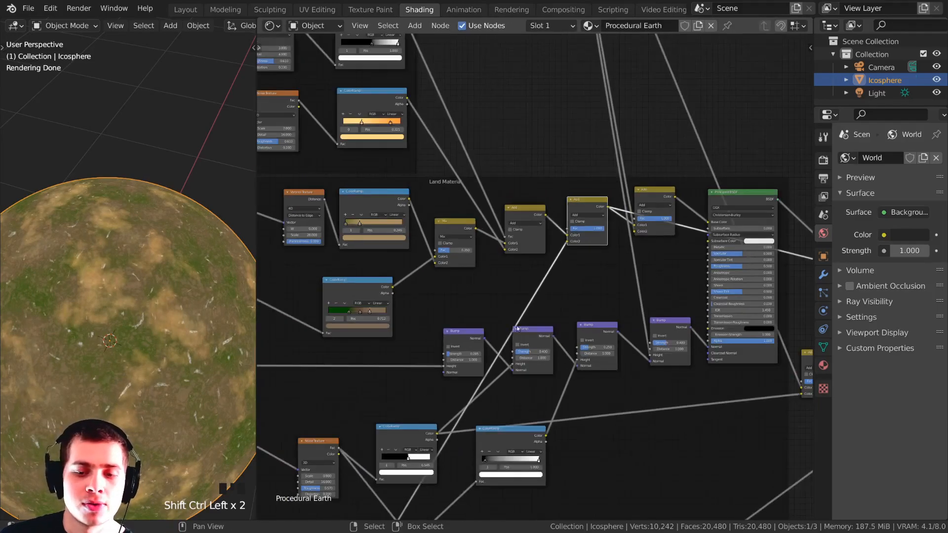
pyautogui.scroll(-1, 543, 269)
pyautogui.scroll(4, 602, 180)
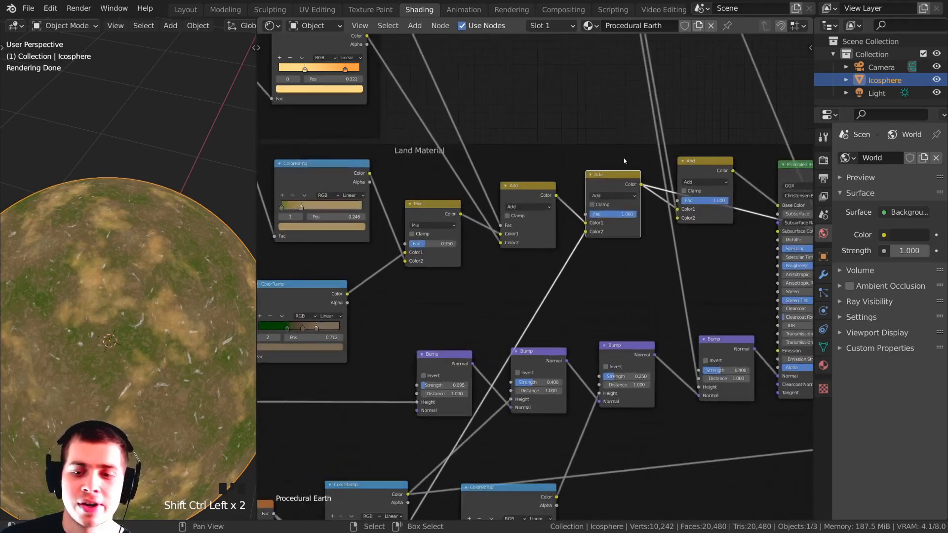
pyautogui.hotkey('shift', 'd')
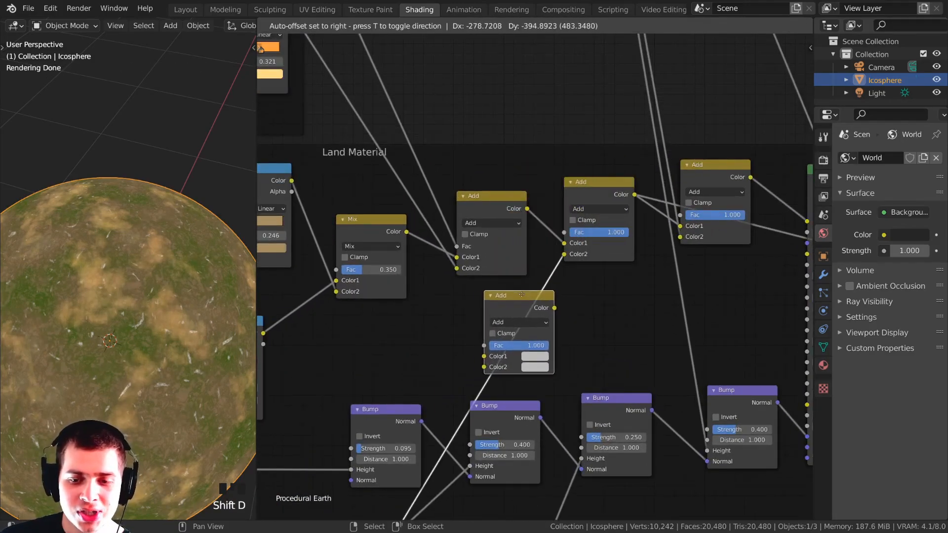
pyautogui.click(504, 297)
pyautogui.moveTo(505, 297); pyautogui.dragTo(500, 292)
pyautogui.scroll(2, 546, 303)
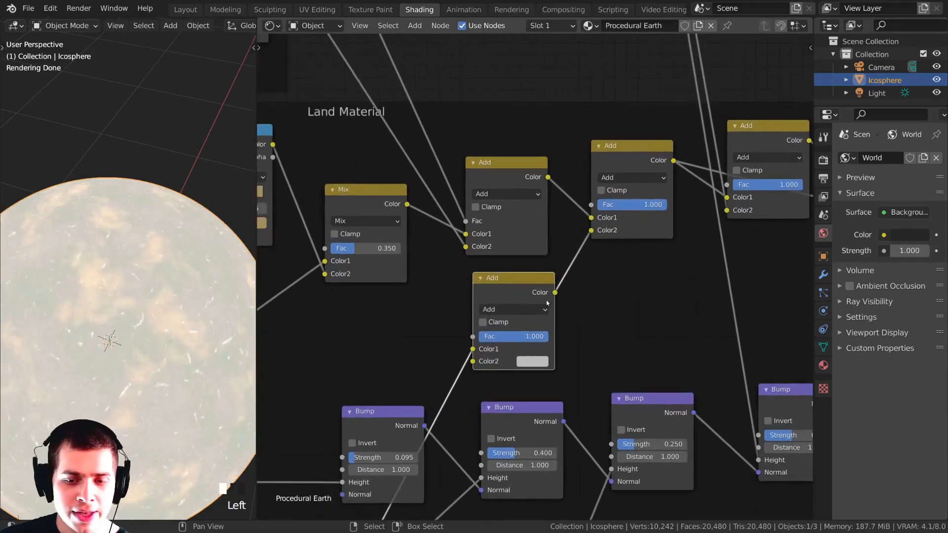
# Set the duplicated node's blending mode to Mix.
pyautogui.click(512, 309)
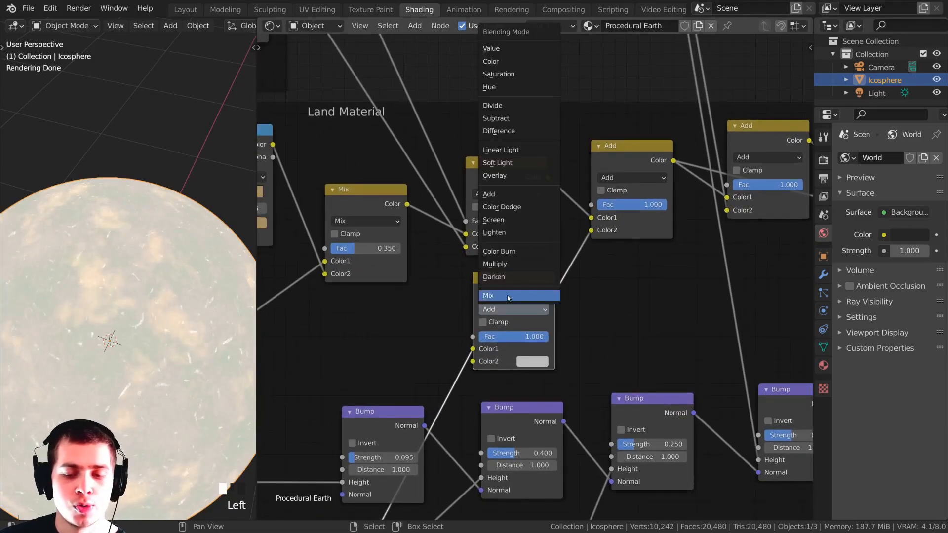
pyautogui.click(508, 296)
pyautogui.moveTo(508, 298); pyautogui.dragTo(523, 301)
# Preview the pole ColorRamp and connect its Color output to the Fac input of the new Mix node.
pyautogui.scroll(-4, 519, 316)
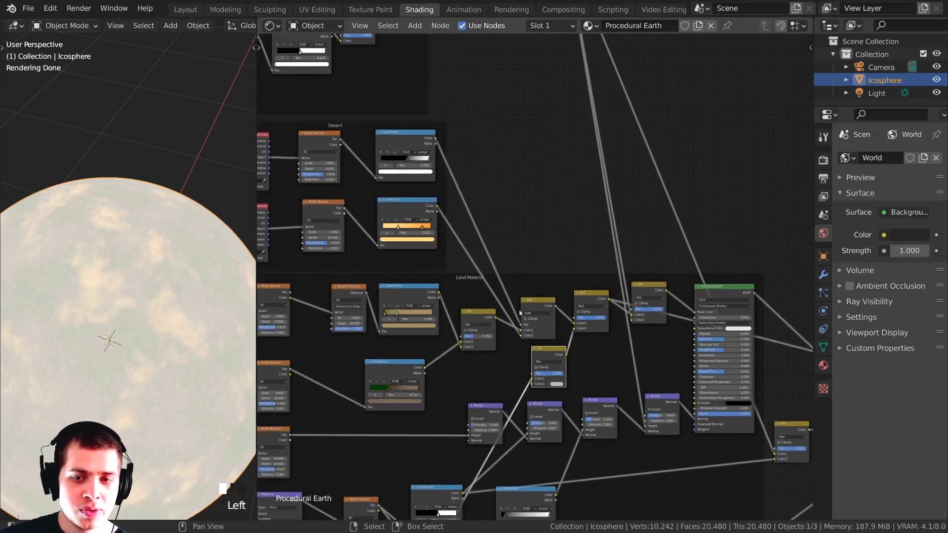
pyautogui.scroll(-2, 528, 302)
pyautogui.moveTo(553, 90); pyautogui.dragTo(545, 83)
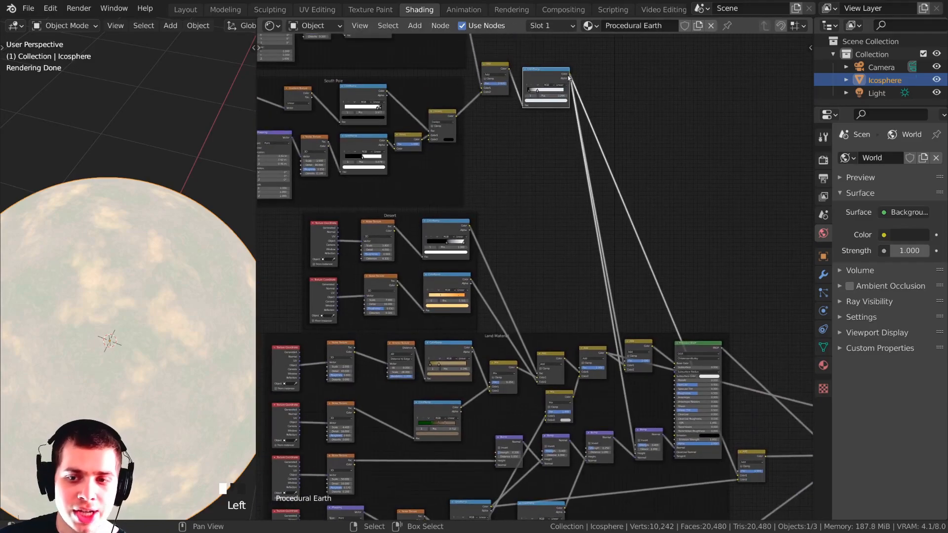
pyautogui.keyDown('ctrl'); pyautogui.keyDown('shift'); pyautogui.click(550, 78); pyautogui.keyUp('shift'); pyautogui.keyUp('ctrl')
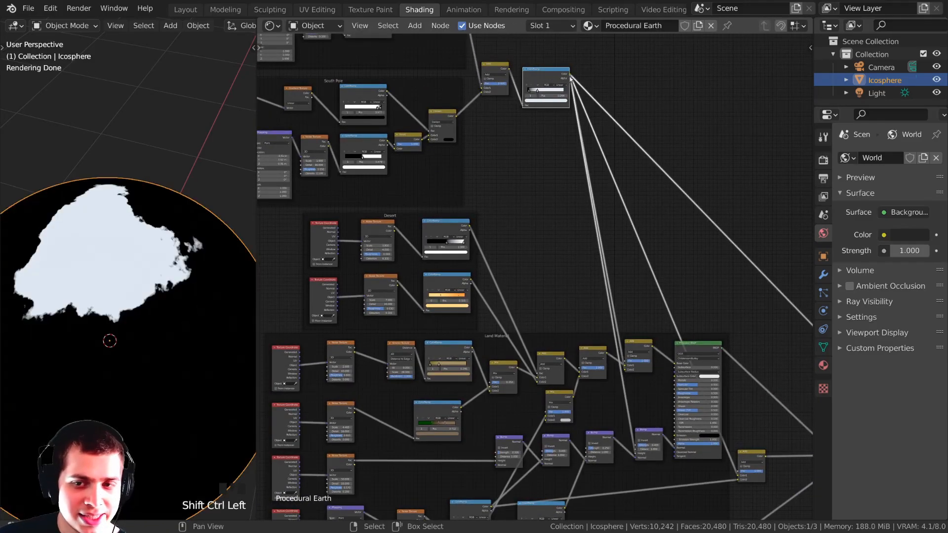
pyautogui.moveTo(570, 77); pyautogui.dragTo(571, 63, button='middle')
pyautogui.moveTo(568, 62); pyautogui.dragTo(575, 76)
pyautogui.moveTo(578, 207); pyautogui.dragTo(543, 398)
# Preview the new Mix node and inspect how the pole area masks the mountains on the sphere.
pyautogui.keyDown('ctrl'); pyautogui.keyDown('shift'); pyautogui.click(516, 221); pyautogui.keyUp('shift'); pyautogui.keyUp('ctrl')
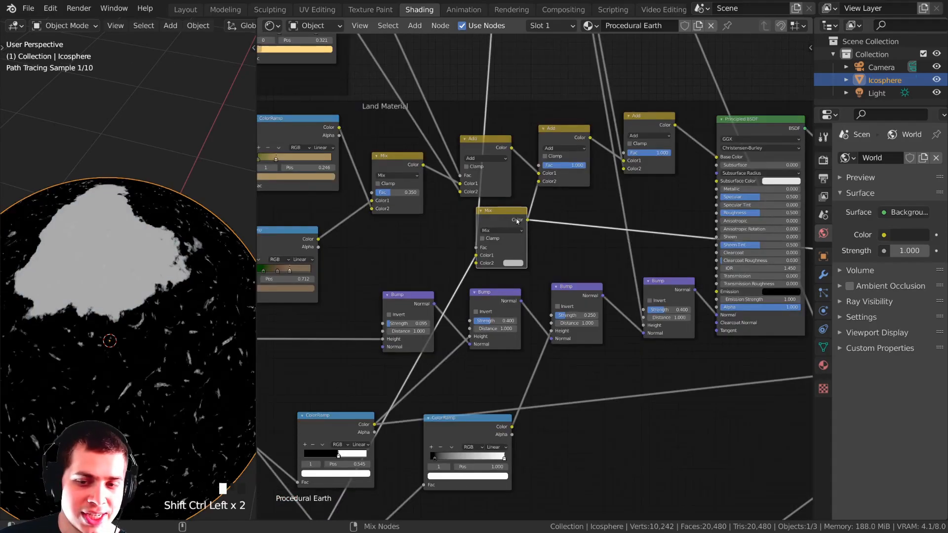
pyautogui.keyDown('ctrl'); pyautogui.keyDown('shift'); pyautogui.click(507, 219); pyautogui.keyUp('shift'); pyautogui.keyUp('ctrl')
pyautogui.moveTo(496, 225); pyautogui.dragTo(506, 227)
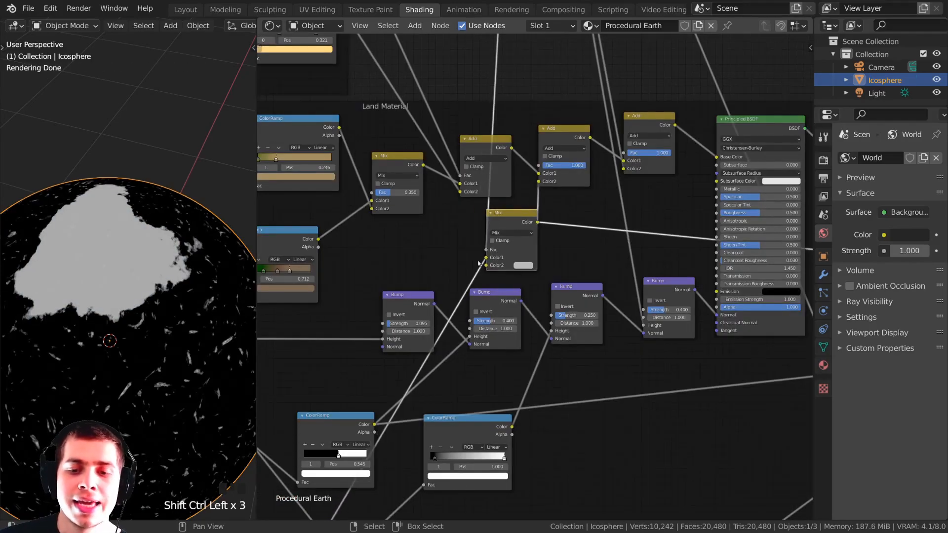
pyautogui.scroll(-3, 534, 173)
pyautogui.scroll(3, 337, 409)
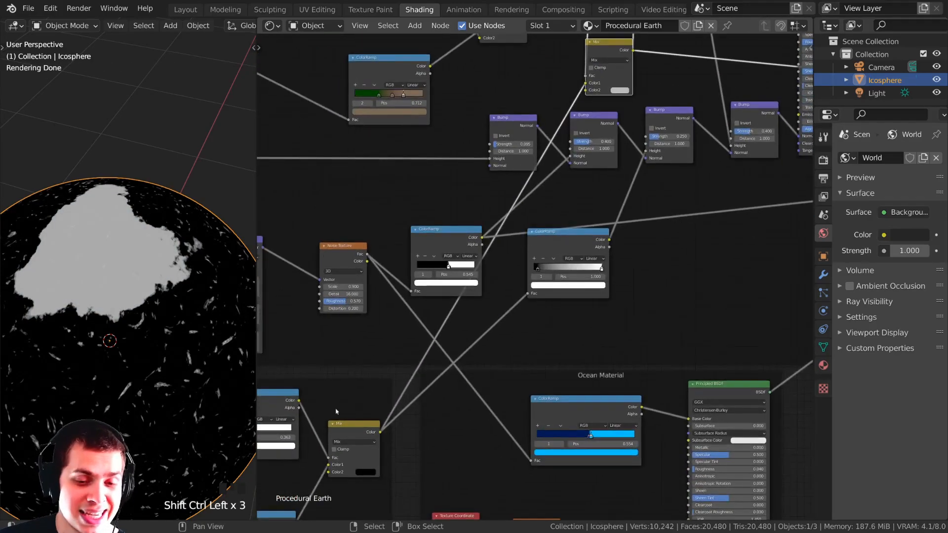
pyautogui.moveTo(605, 66); pyautogui.dragTo(520, 274, button='middle')
pyautogui.scroll(6, 521, 274)
pyautogui.moveTo(88, 246); pyautogui.dragTo(86, 301, button='middle')
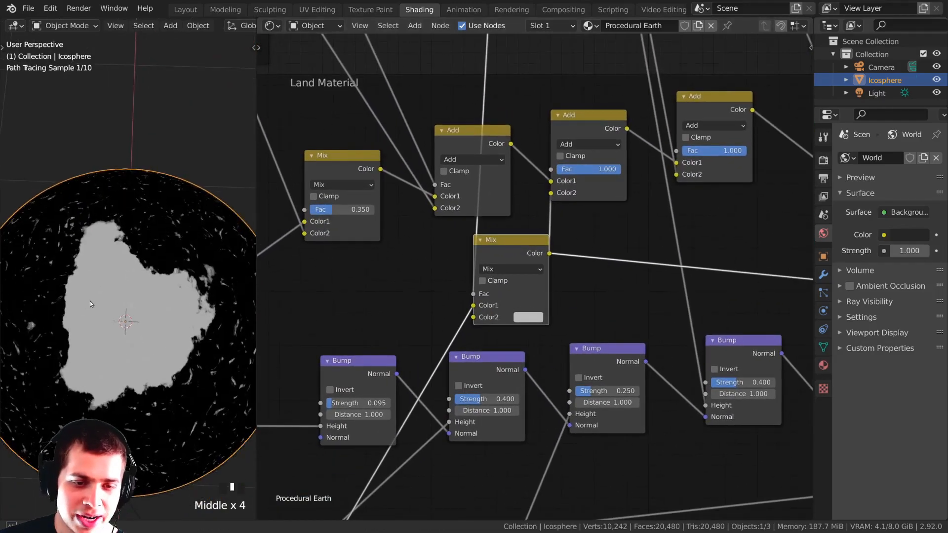
pyautogui.scroll(1, 151, 243)
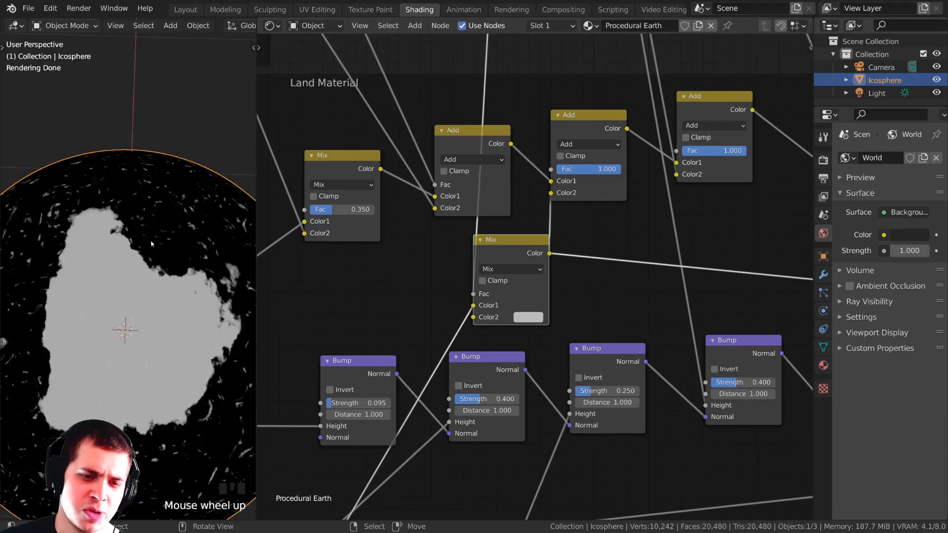
pyautogui.scroll(-1, 146, 308)
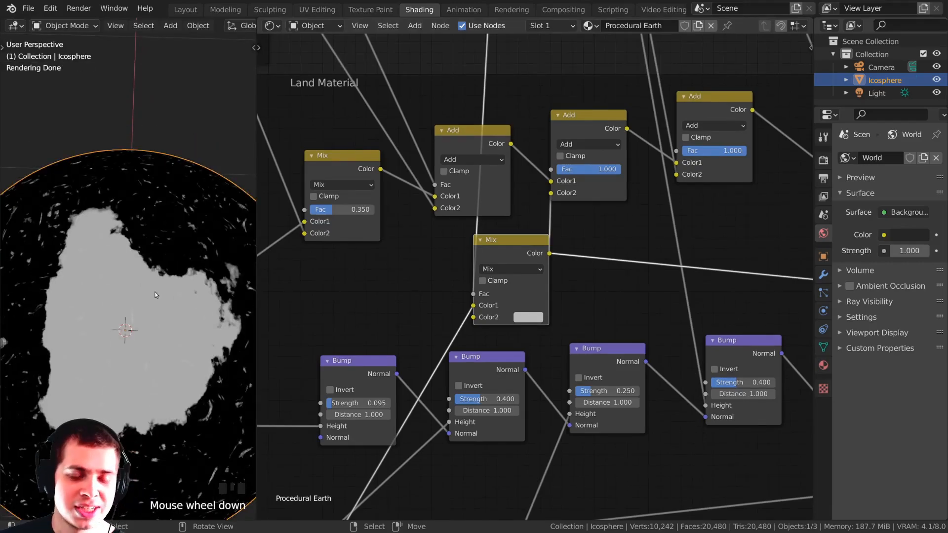
pyautogui.moveTo(187, 314); pyautogui.dragTo(186, 278, button='middle')
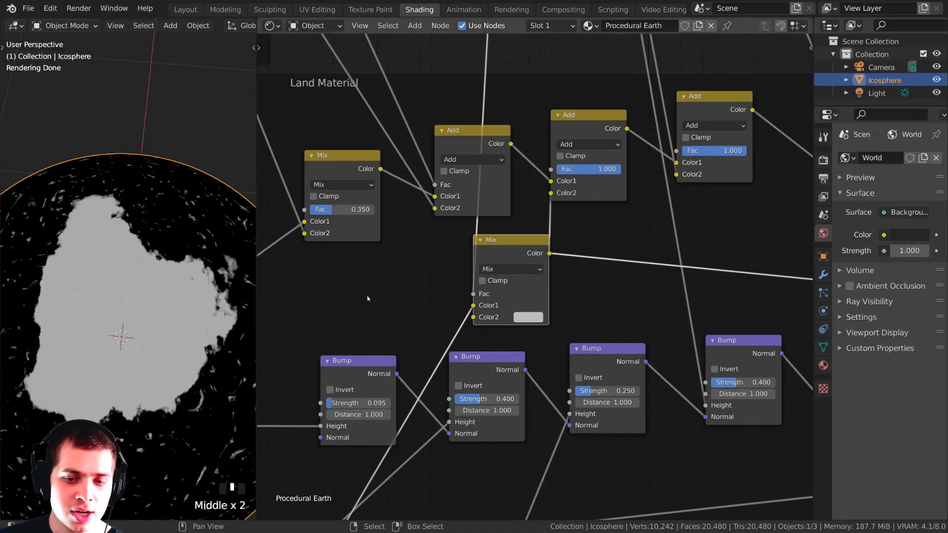
# Set the new Mix node's Color2 to black (hex 000000) and inspect the pole area for leftover mountains.
pyautogui.click(527, 318)
pyautogui.moveTo(603, 196); pyautogui.dragTo(607, 242)
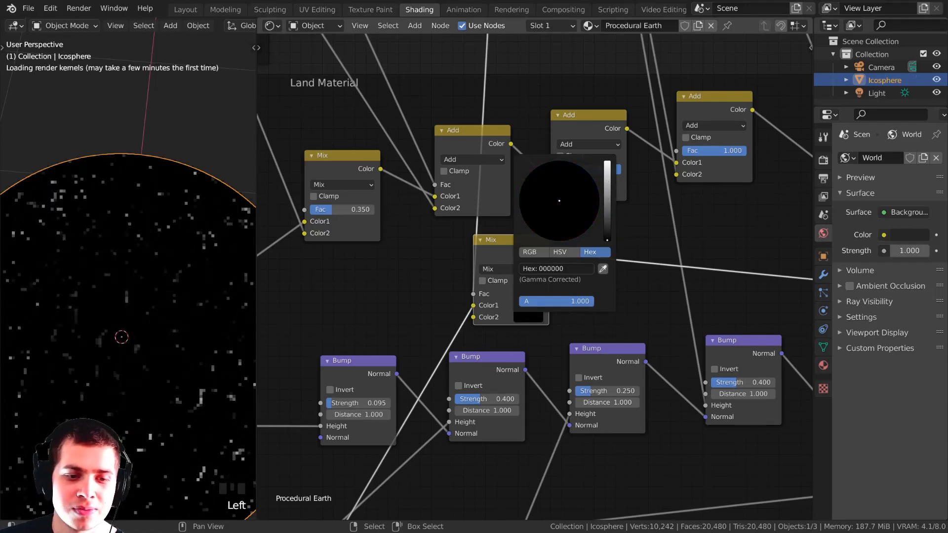
pyautogui.scroll(1, 463, 301)
pyautogui.moveTo(123, 291); pyautogui.dragTo(131, 284, button='middle')
pyautogui.scroll(2, 129, 286)
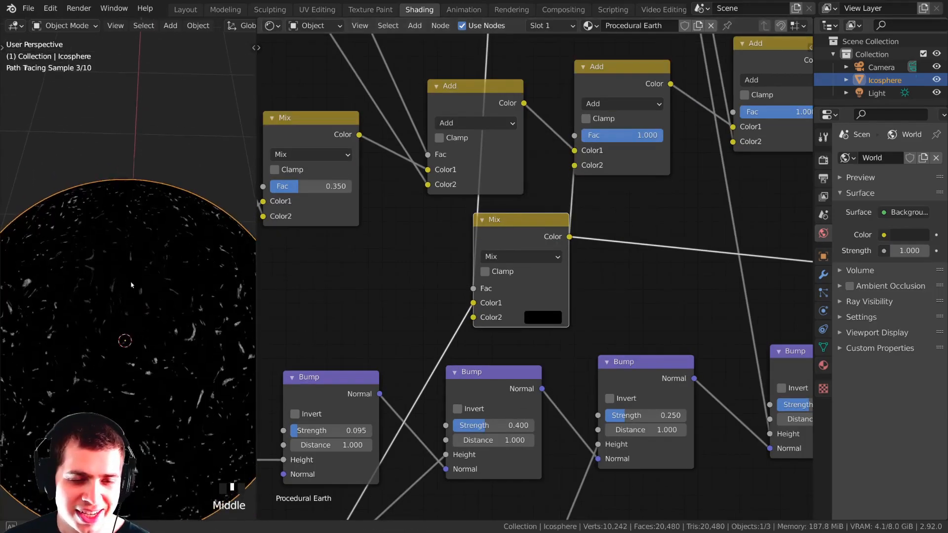
pyautogui.scroll(1, 129, 262)
pyautogui.moveTo(115, 250); pyautogui.dragTo(93, 262, button='middle')
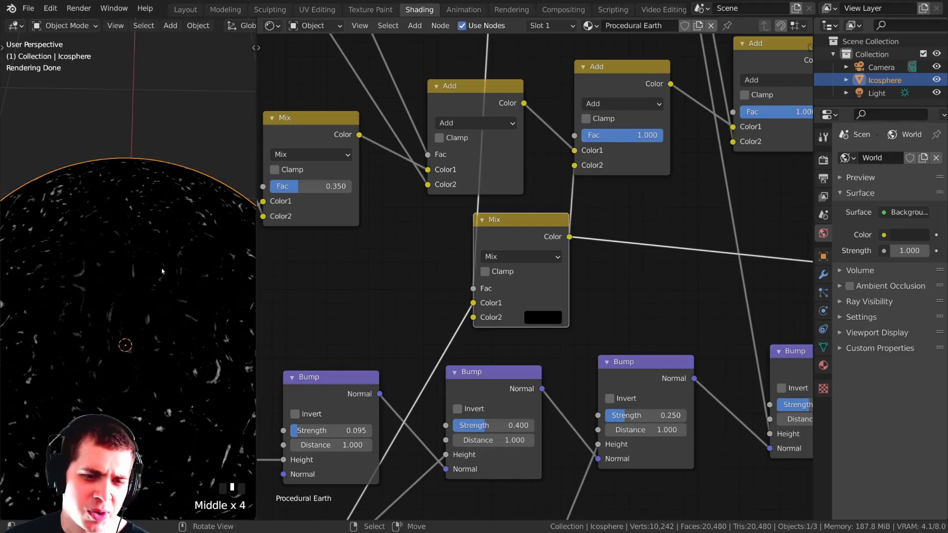
# Preview the pole ColorRamp and the new Mix node in turn to compare the ice area with the masked mountains.
pyautogui.scroll(-2, 161, 279)
pyautogui.scroll(-14, 609, 127)
pyautogui.moveTo(609, 127); pyautogui.dragTo(603, 215, button='middle')
pyautogui.keyDown('ctrl'); pyautogui.keyDown('shift'); pyautogui.click(497, 54); pyautogui.keyUp('shift'); pyautogui.keyUp('ctrl')
pyautogui.moveTo(529, 80); pyautogui.dragTo(517, 185, button='middle')
pyautogui.scroll(2, 501, 449)
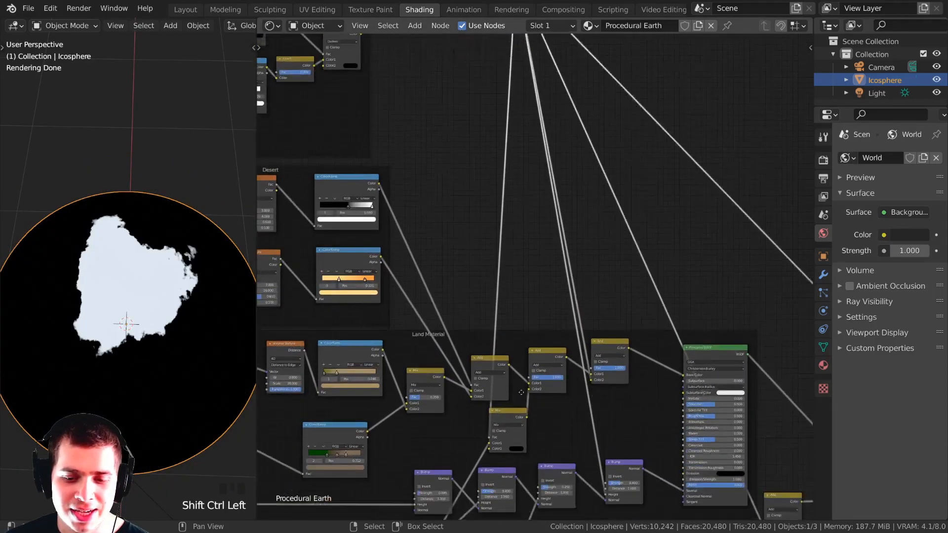
pyautogui.keyDown('ctrl'); pyautogui.keyDown('shift'); pyautogui.click(502, 449); pyautogui.keyUp('shift'); pyautogui.keyUp('ctrl')
# Add a ColorRamp node on the link between the pole ColorRamp and the new Mix node's Fac input.
pyautogui.hotkey('shift', 'a')
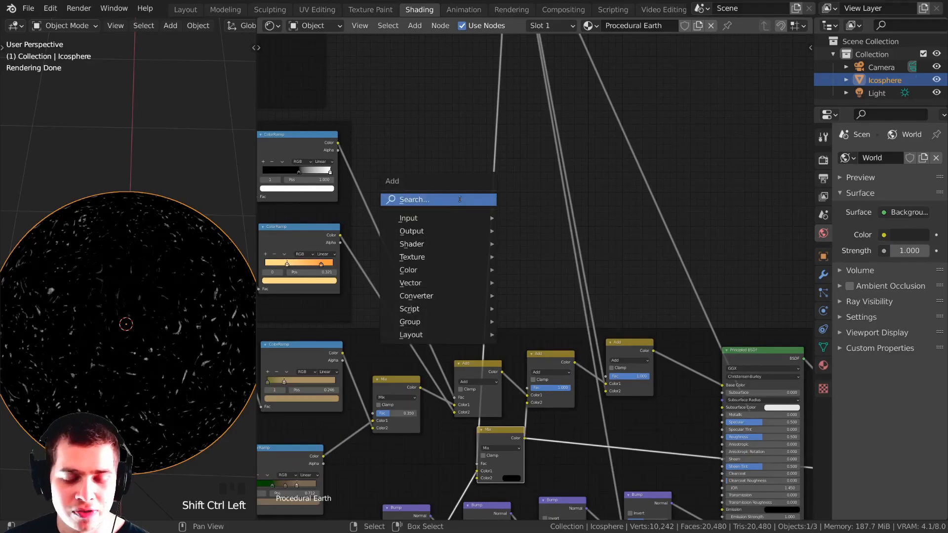
pyautogui.click(469, 199)
pyautogui.write('col')
pyautogui.click(499, 236)
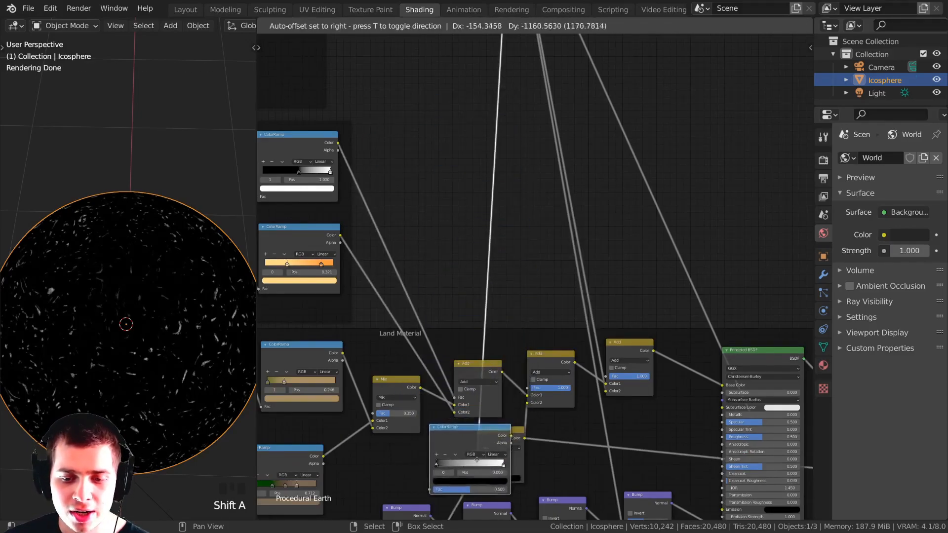
pyautogui.click(565, 174)
# Preview the added ColorRamp and move its white stop to about 0.124.
pyautogui.press('Home')
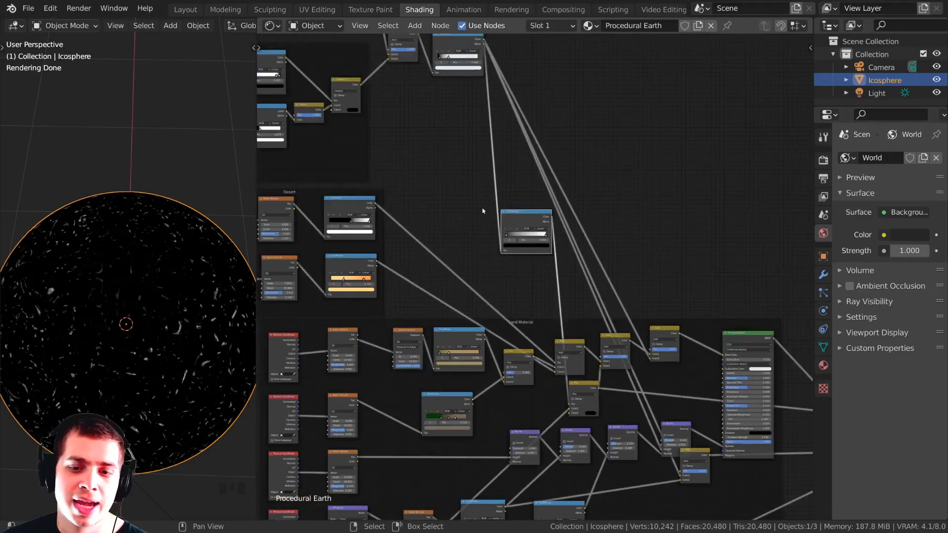
pyautogui.scroll(-2, 425, 378)
pyautogui.moveTo(363, 429); pyautogui.dragTo(383, 341, button='middle')
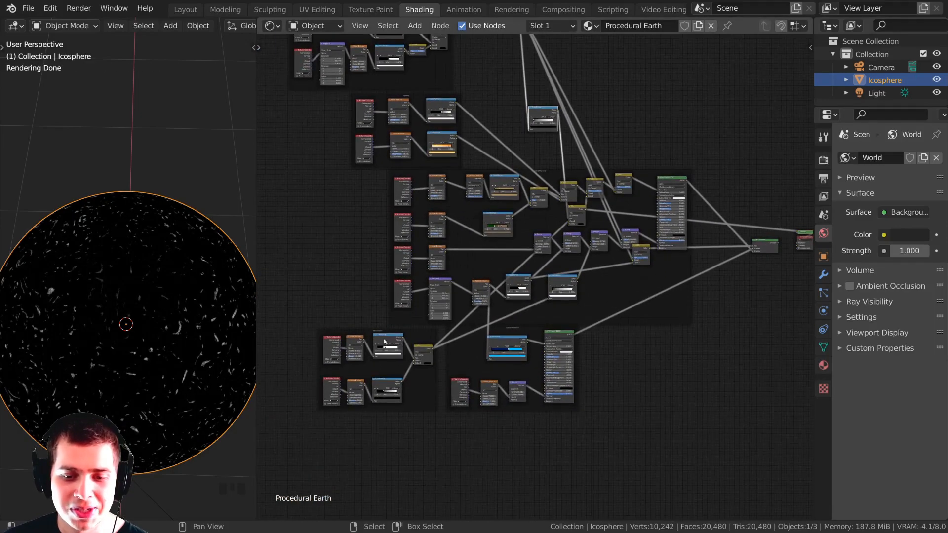
pyautogui.moveTo(412, 337); pyautogui.dragTo(397, 351)
pyautogui.moveTo(453, 359); pyautogui.dragTo(459, 385)
pyautogui.moveTo(416, 319); pyautogui.dragTo(388, 320)
pyautogui.moveTo(394, 237); pyautogui.dragTo(364, 298, button='middle')
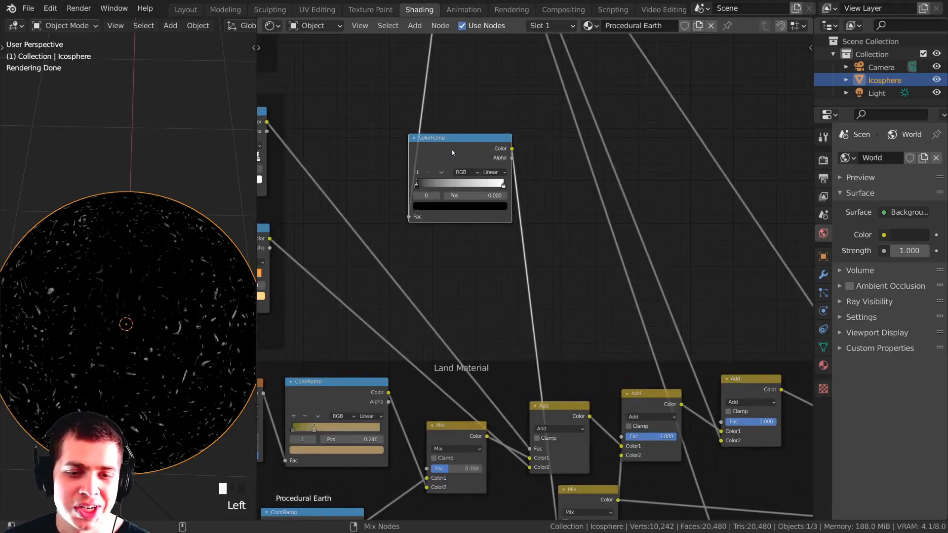
pyautogui.keyDown('ctrl'); pyautogui.keyDown('shift'); pyautogui.click(456, 148); pyautogui.keyUp('shift'); pyautogui.keyUp('ctrl')
pyautogui.scroll(2, 444, 148)
pyautogui.moveTo(553, 209); pyautogui.dragTo(428, 208)
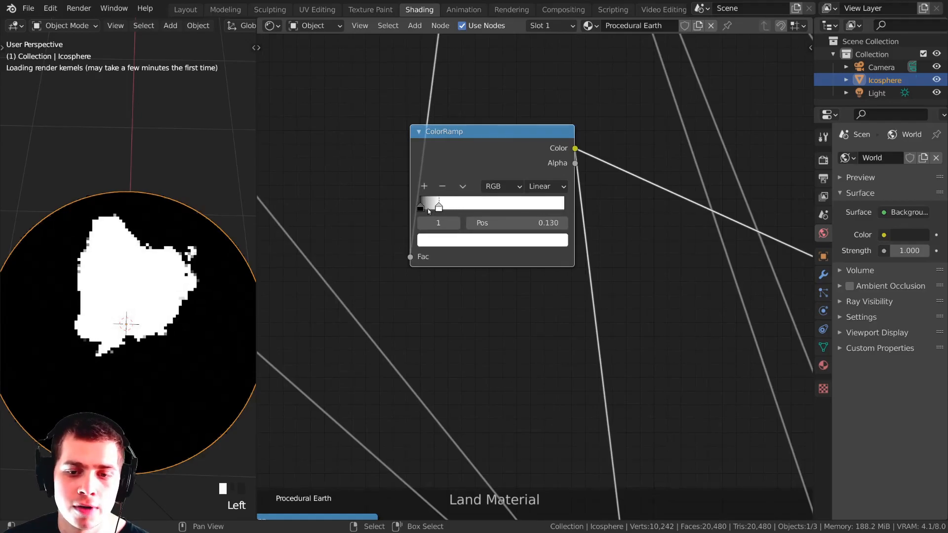
# Preview the pole ColorRamp and the added ColorRamp in turn to compare the ice tint with the mask.
pyautogui.scroll(-3, 428, 208)
pyautogui.moveTo(470, 127); pyautogui.dragTo(471, 311, button='middle')
pyautogui.keyDown('ctrl'); pyautogui.keyDown('shift'); pyautogui.click(451, 65); pyautogui.keyUp('shift'); pyautogui.keyUp('ctrl')
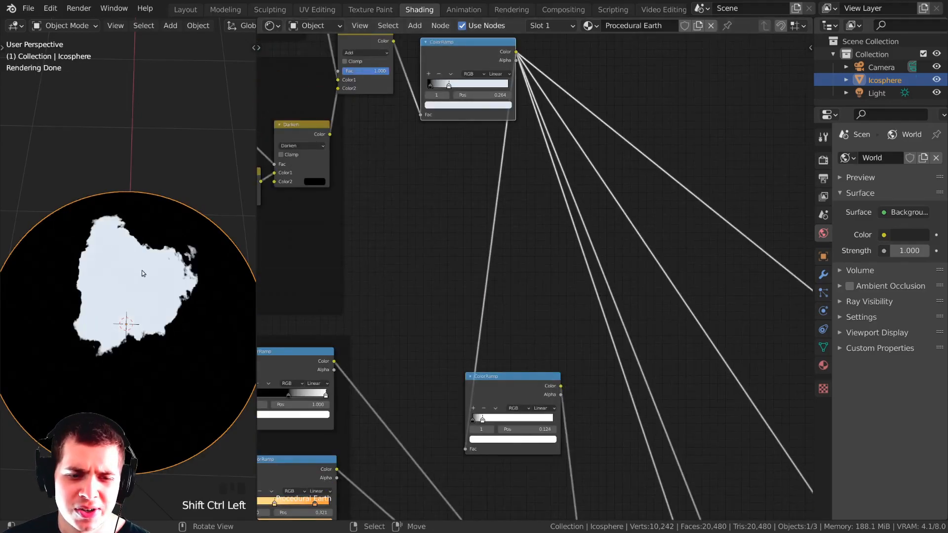
pyautogui.scroll(1, 146, 269)
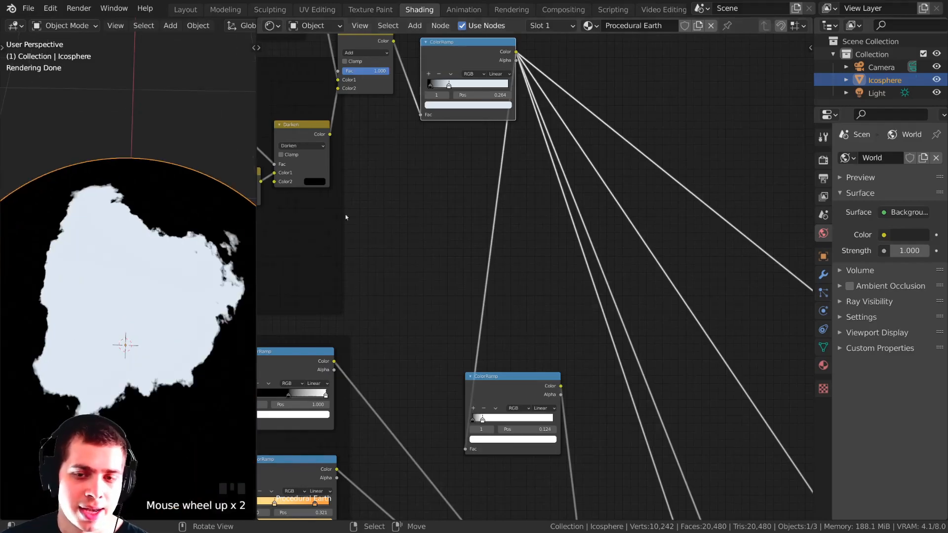
pyautogui.click(466, 106)
pyautogui.moveTo(392, 334); pyautogui.dragTo(396, 249)
pyautogui.keyDown('ctrl'); pyautogui.keyDown('shift'); pyautogui.click(355, 323); pyautogui.keyUp('shift'); pyautogui.keyUp('ctrl')
pyautogui.scroll(2, 465, 354)
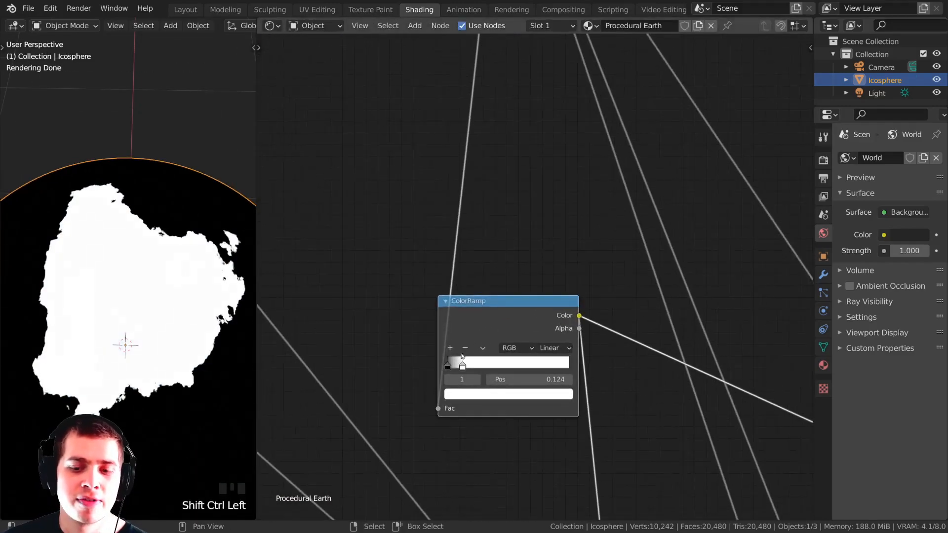
# Nudge the added ColorRamp's white stop to about 0.127.
pyautogui.click(462, 368)
pyautogui.moveTo(462, 368); pyautogui.dragTo(486, 218, button='middle')
pyautogui.scroll(2, 458, 200)
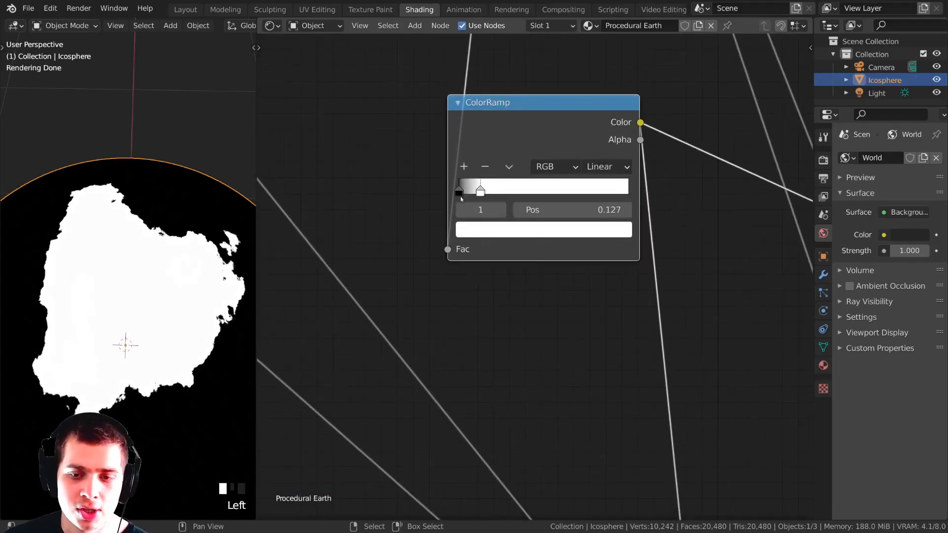
pyautogui.moveTo(482, 193)
pyautogui.mouseDown()
pyautogui.moveTo(545, 191)
pyautogui.moveTo(484, 192)
pyautogui.mouseUp()
# Preview the new Mix node again and inspect the pole area for remaining mountains.
pyautogui.scroll(-3, 532, 238)
pyautogui.moveTo(543, 259); pyautogui.dragTo(523, 250)
pyautogui.moveTo(617, 411); pyautogui.dragTo(569, 196, button='middle')
pyautogui.keyDown('ctrl'); pyautogui.keyDown('shift'); pyautogui.click(617, 376); pyautogui.keyUp('shift'); pyautogui.keyUp('ctrl')
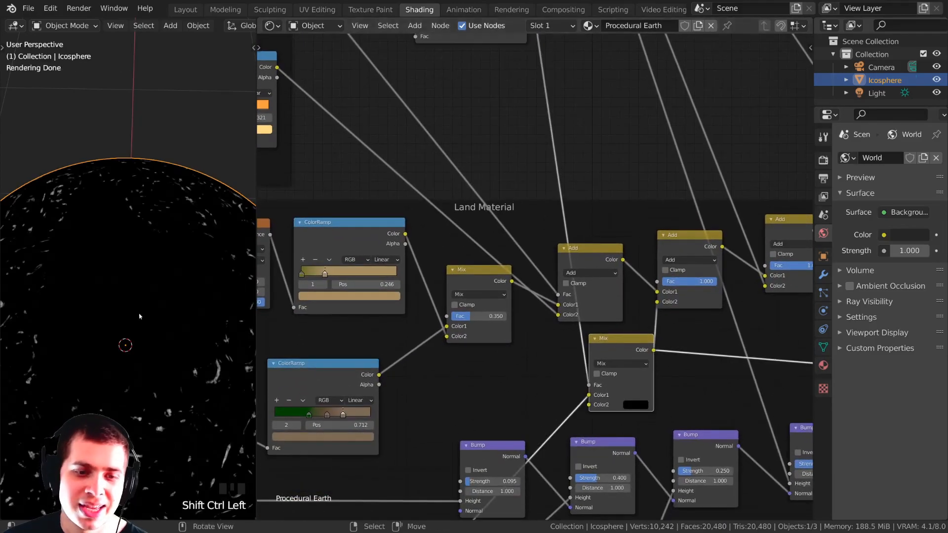
pyautogui.moveTo(242, 345); pyautogui.dragTo(259, 350, button='middle')
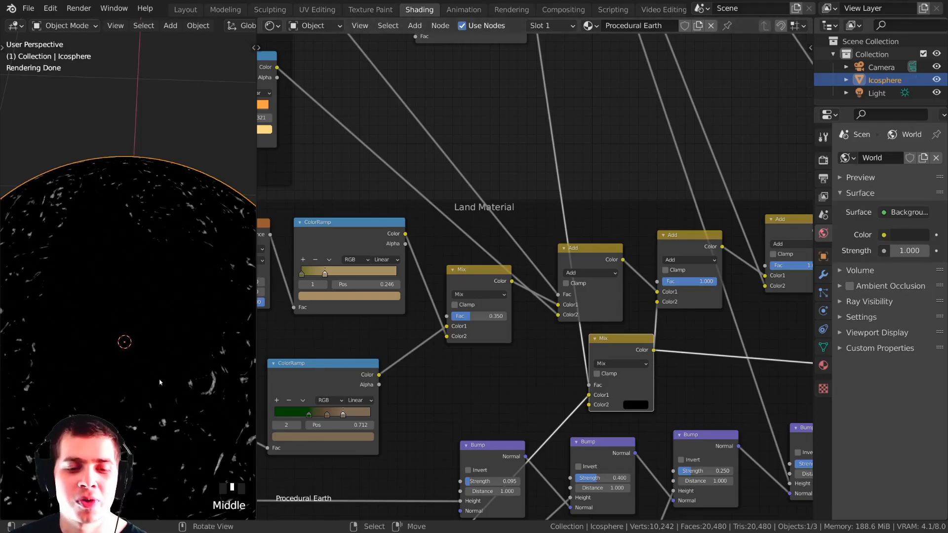
# Preview the second Add node in the Land Material frame and inspect the land color around the pole.
pyautogui.scroll(-2, 162, 382)
pyautogui.moveTo(161, 382); pyautogui.dragTo(180, 375, button='middle')
pyautogui.moveTo(605, 345); pyautogui.dragTo(445, 304, button='middle')
pyautogui.scroll(-1, 445, 304)
pyautogui.moveTo(445, 304); pyautogui.dragTo(439, 304)
pyautogui.click(471, 257)
pyautogui.moveTo(471, 257); pyautogui.dragTo(472, 247)
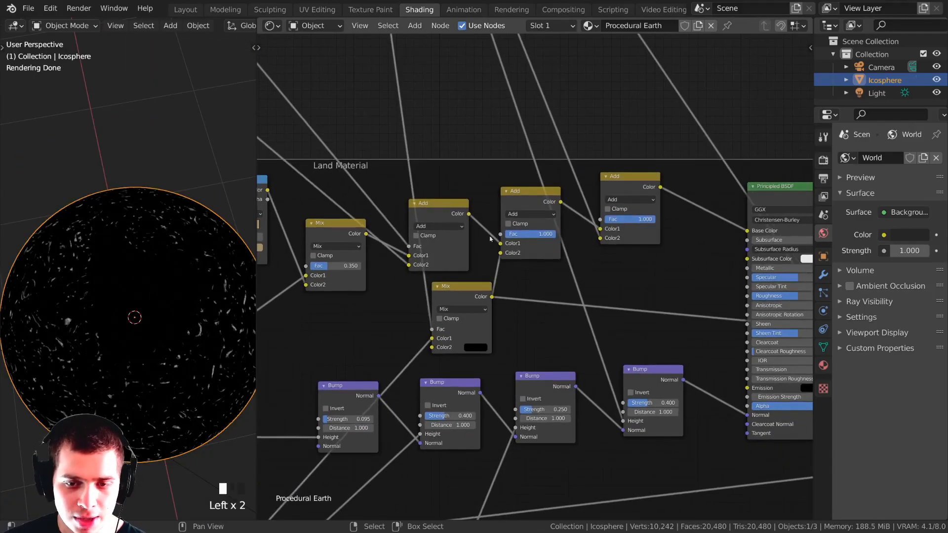
pyautogui.keyDown('ctrl'); pyautogui.keyDown('shift'); pyautogui.click(527, 199); pyautogui.keyUp('shift'); pyautogui.keyUp('ctrl')
pyautogui.moveTo(527, 199); pyautogui.dragTo(532, 200)
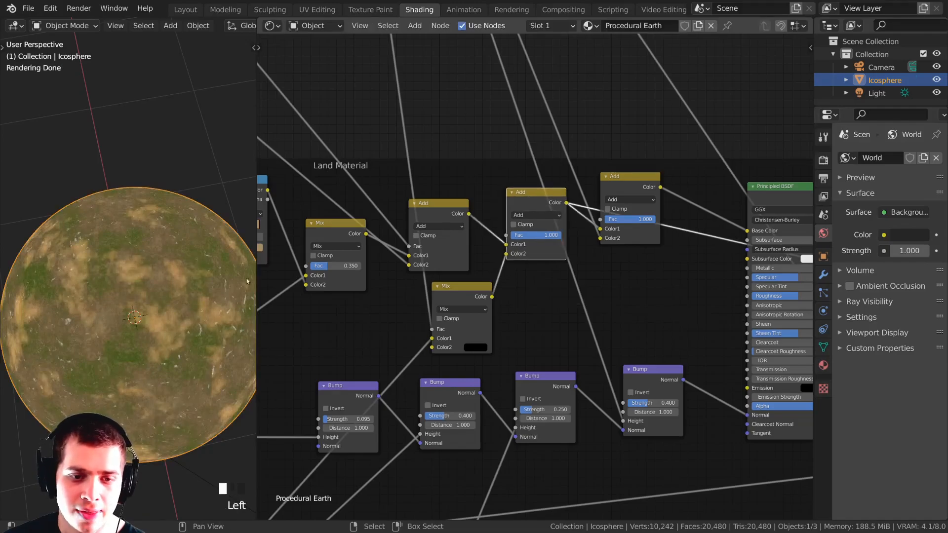
pyautogui.scroll(2, 101, 334)
pyautogui.scroll(-2, 135, 374)
pyautogui.moveTo(136, 374); pyautogui.dragTo(116, 393, button='middle')
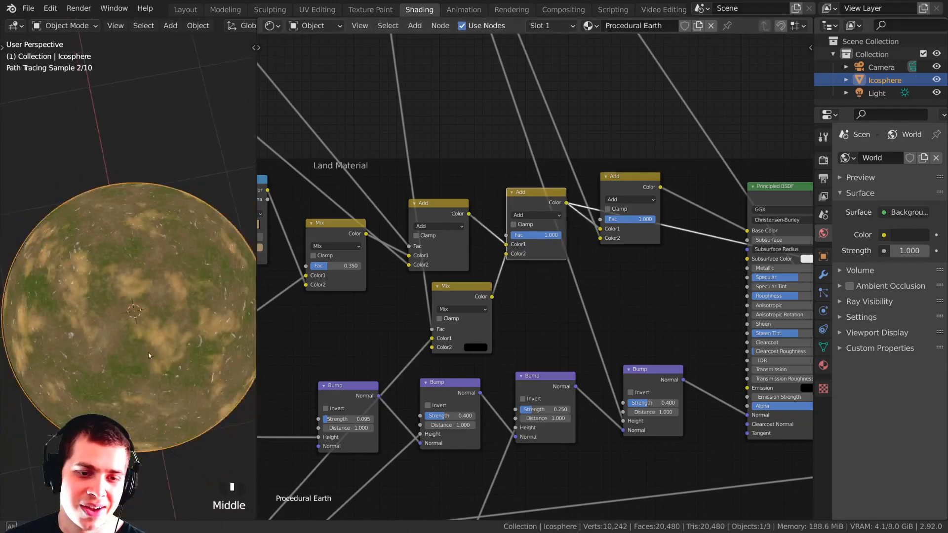
# Preview the last Add node and the land Principled BSDF in turn to check the ice over the land.
pyautogui.keyDown('ctrl'); pyautogui.keyDown('shift'); pyautogui.click(620, 186); pyautogui.keyUp('shift'); pyautogui.keyUp('ctrl')
pyautogui.scroll(-2, 677, 359)
pyautogui.scroll(-3, 676, 358)
pyautogui.moveTo(718, 253); pyautogui.dragTo(639, 256, button='middle')
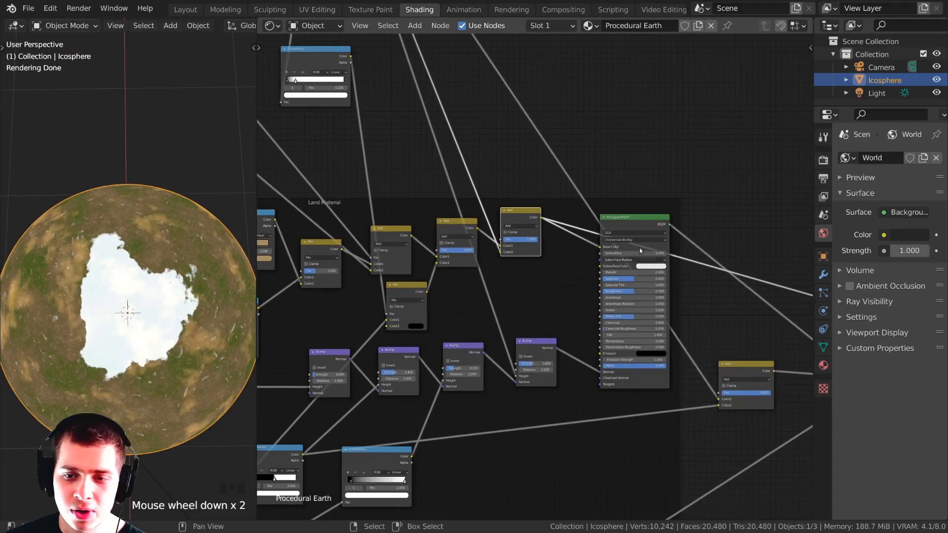
pyautogui.keyDown('ctrl'); pyautogui.keyDown('shift'); pyautogui.click(628, 226); pyautogui.keyUp('shift'); pyautogui.keyUp('ctrl')
pyautogui.scroll(-4, 681, 380)
pyautogui.moveTo(743, 375); pyautogui.dragTo(615, 338, button='middle')
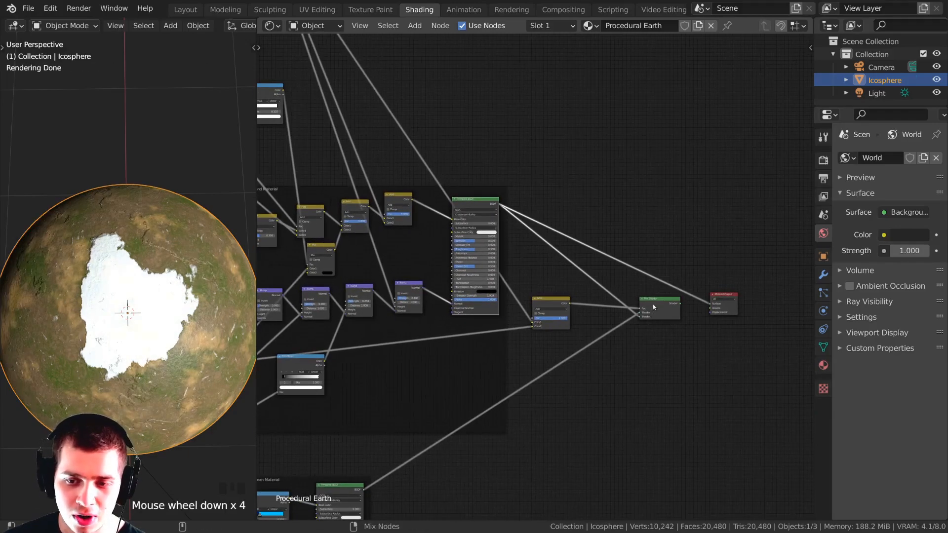
# Preview the Mix Shader and examine the pole ice closely for mountain relief.
pyautogui.keyDown('ctrl'); pyautogui.keyDown('shift'); pyautogui.click(657, 306); pyautogui.keyUp('shift'); pyautogui.keyUp('ctrl')
pyautogui.scroll(8, 157, 348)
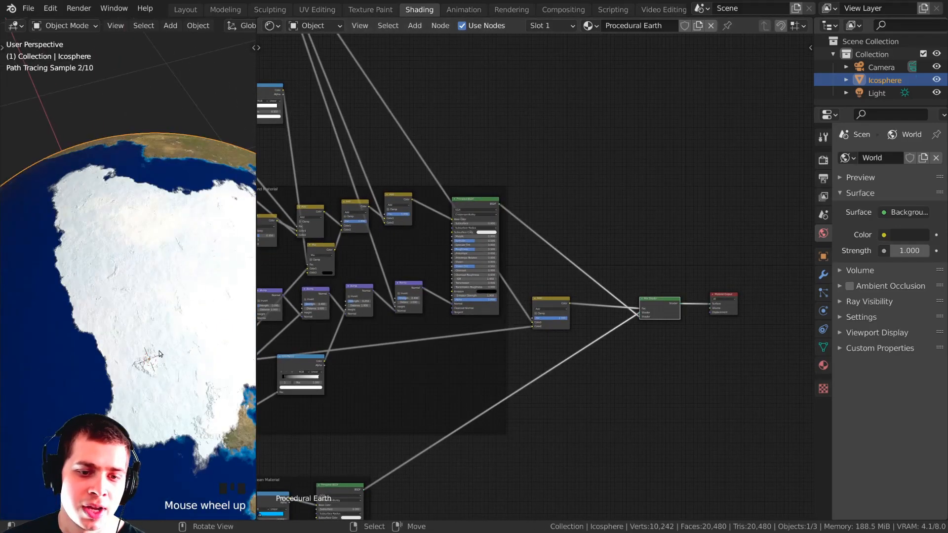
pyautogui.scroll(2, 158, 344)
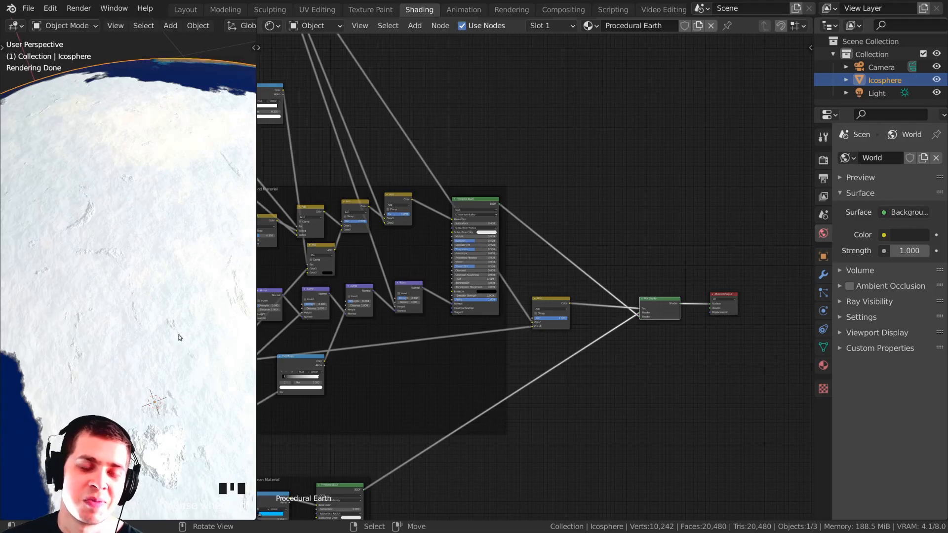
pyautogui.scroll(-2, 177, 333)
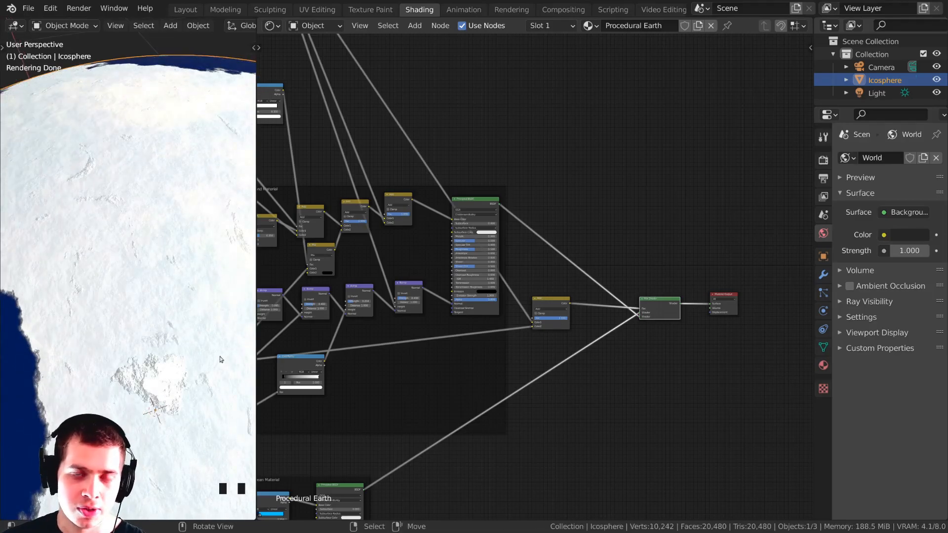
pyautogui.scroll(1, 529, 355)
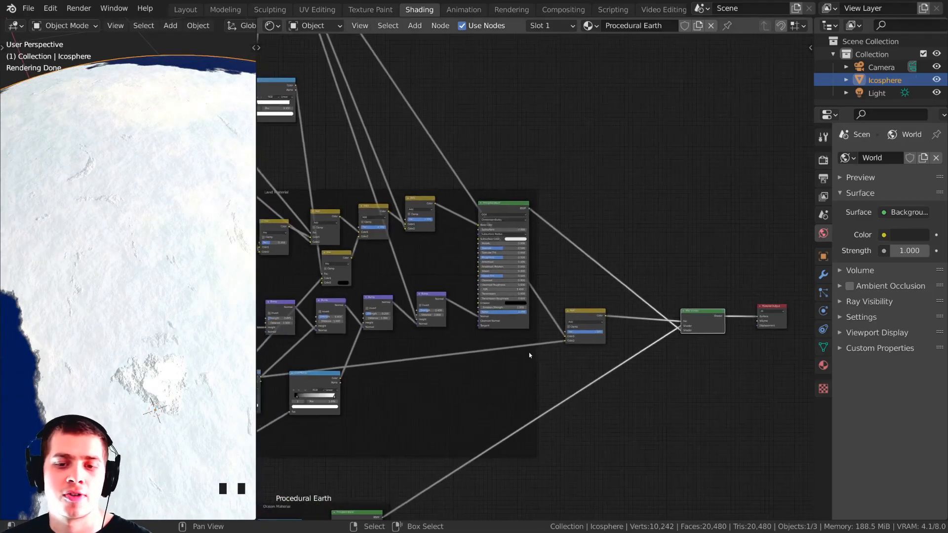
# Preview the land Principled BSDF, the last Add node and the Mix Shader to compare ice color with surface relief.
pyautogui.scroll(1, 529, 355)
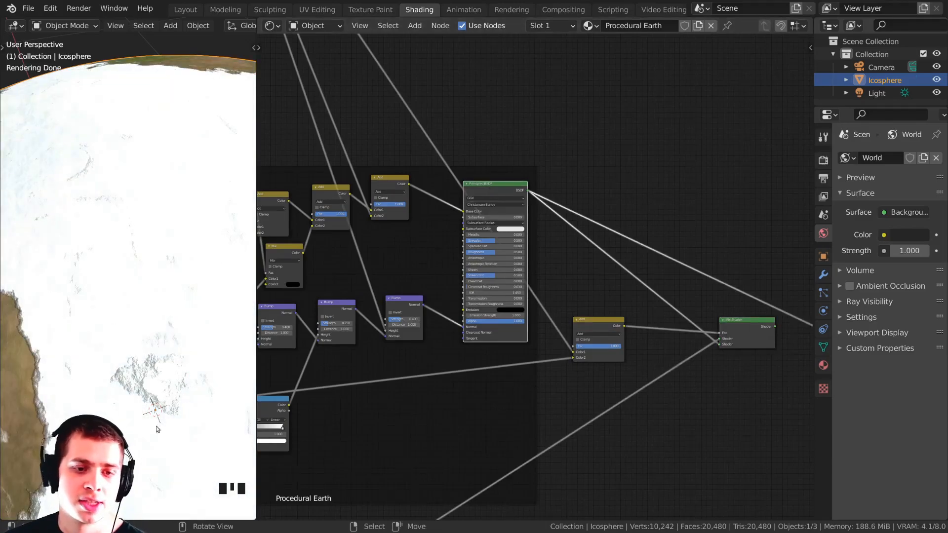
pyautogui.keyDown('ctrl'); pyautogui.keyDown('shift'); pyautogui.click(387, 184); pyautogui.keyUp('shift'); pyautogui.keyUp('ctrl')
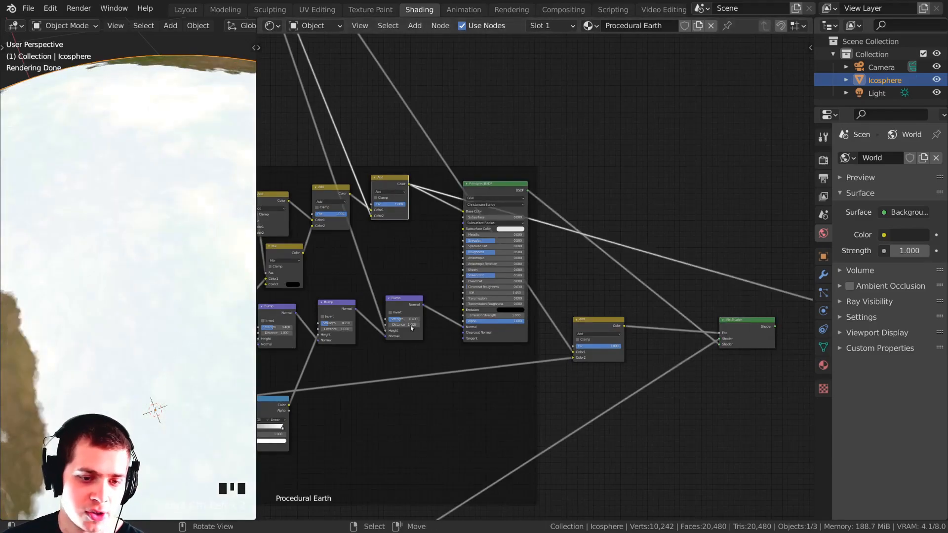
pyautogui.keyDown('ctrl'); pyautogui.keyDown('shift'); pyautogui.click(744, 321); pyautogui.keyUp('shift'); pyautogui.keyUp('ctrl')
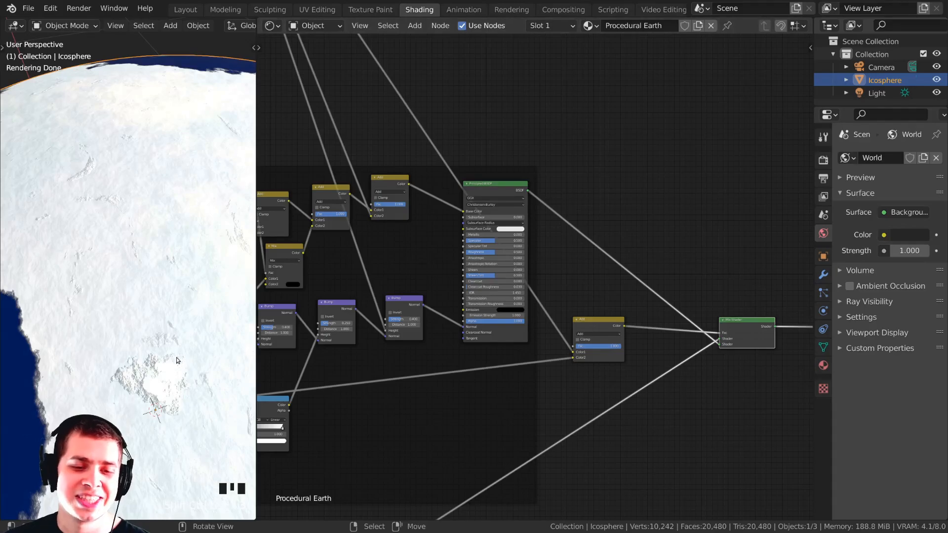
# Preview the normals of the third Bump node in the Land Material frame.
pyautogui.scroll(-3, 527, 275)
pyautogui.moveTo(537, 288); pyautogui.dragTo(588, 272, button='middle')
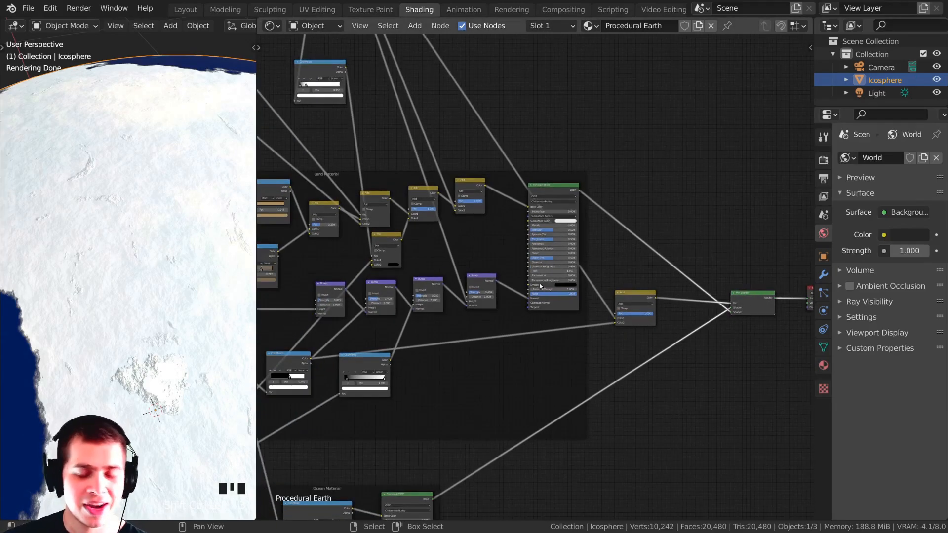
pyautogui.moveTo(524, 280); pyautogui.dragTo(610, 247, button='middle')
pyautogui.scroll(6, 601, 243)
pyautogui.moveTo(590, 226); pyautogui.dragTo(591, 229, button='right')
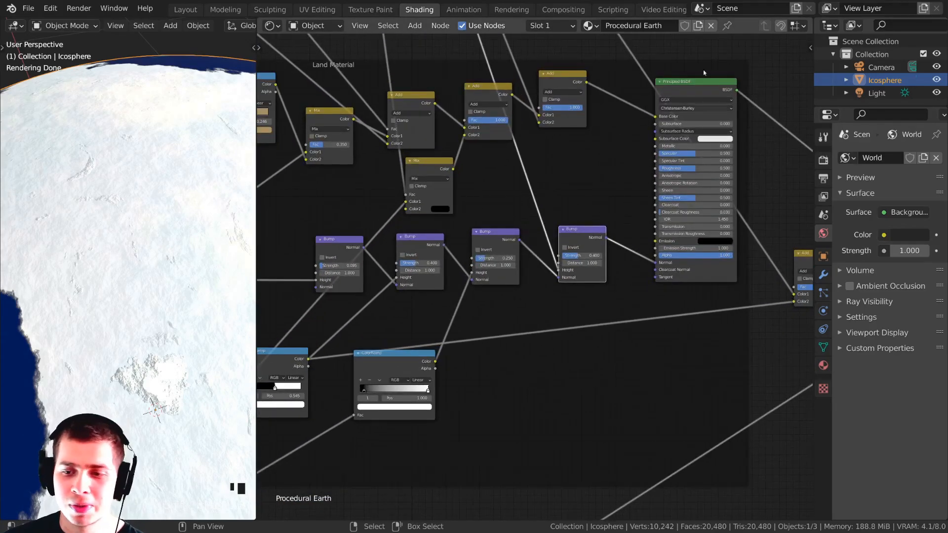
pyautogui.rightClick(694, 97)
pyautogui.scroll(-5, 695, 190)
pyautogui.scroll(4, 410, 221)
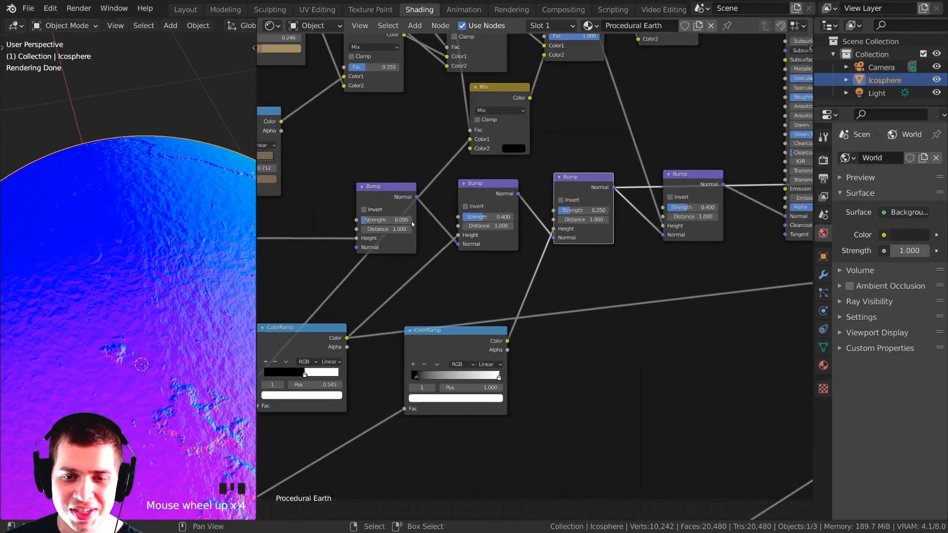
# Preview the first, second and third Bump nodes in turn to identify which one adds the mountain relief.
pyautogui.keyDown('ctrl'); pyautogui.keyDown('shift'); pyautogui.click(381, 201); pyautogui.keyUp('shift'); pyautogui.keyUp('ctrl')
pyautogui.keyDown('ctrl'); pyautogui.keyDown('shift'); pyautogui.click(494, 192); pyautogui.keyUp('shift'); pyautogui.keyUp('ctrl')
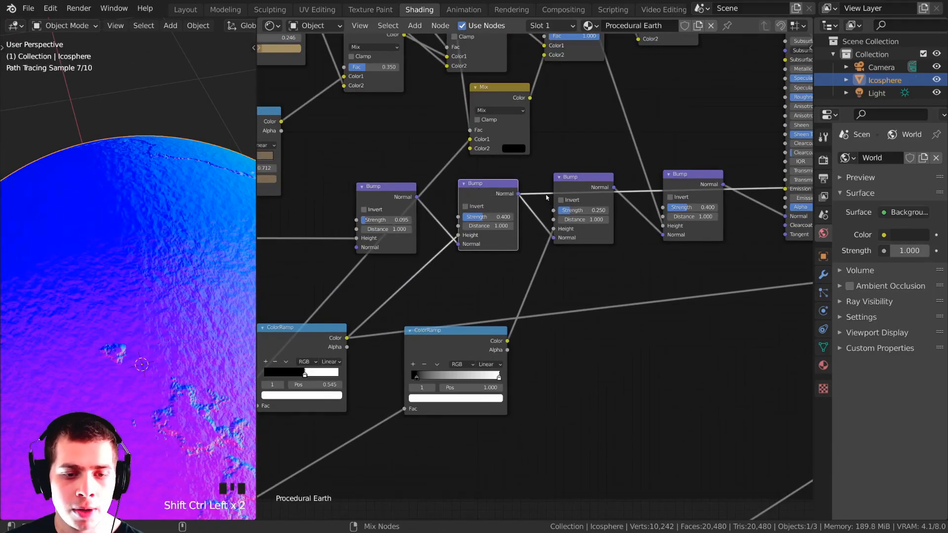
pyautogui.keyDown('ctrl'); pyautogui.keyDown('shift'); pyautogui.click(585, 178); pyautogui.keyUp('shift'); pyautogui.keyUp('ctrl')
pyautogui.moveTo(582, 184); pyautogui.dragTo(587, 186)
pyautogui.scroll(-2, 199, 313)
pyautogui.scroll(1, 194, 280)
pyautogui.scroll(-1, 545, 352)
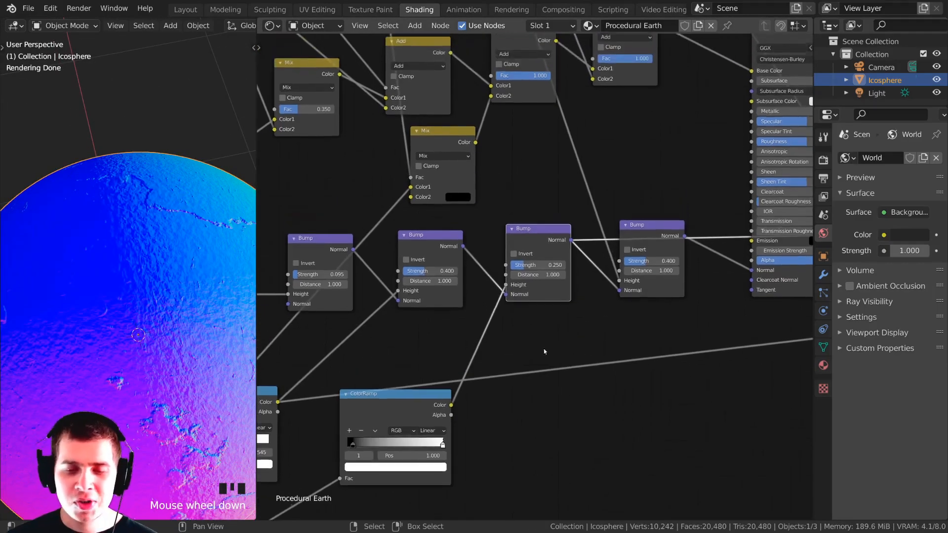
# Label the third Bump node "Mountain Bump".
pyautogui.moveTo(544, 351); pyautogui.dragTo(549, 399, button='middle')
pyautogui.moveTo(512, 225); pyautogui.dragTo(524, 248, button='middle')
pyautogui.scroll(-1, 508, 163)
pyautogui.scroll(1, 503, 205)
pyautogui.moveTo(510, 294); pyautogui.dragTo(517, 293)
pyautogui.press('n')
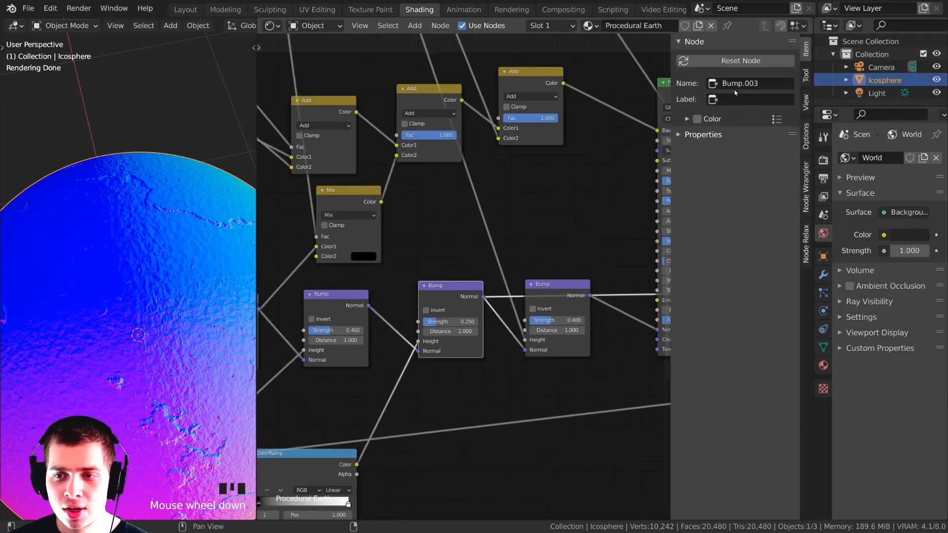
pyautogui.click(748, 101)
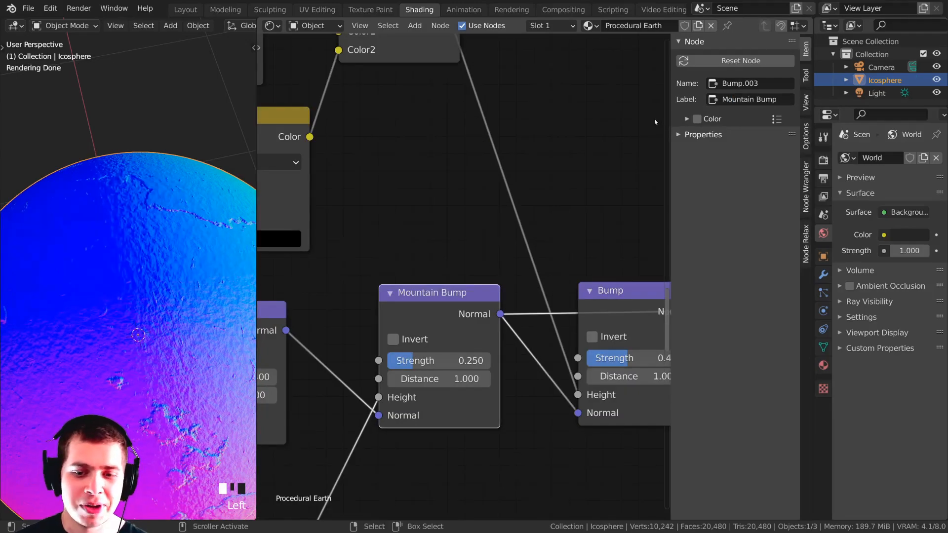
# Preview the Bump node following Mountain Bump and give it a "Poles" name.
pyautogui.scroll(-4, 466, 310)
pyautogui.moveTo(565, 290); pyautogui.dragTo(534, 276, button='middle')
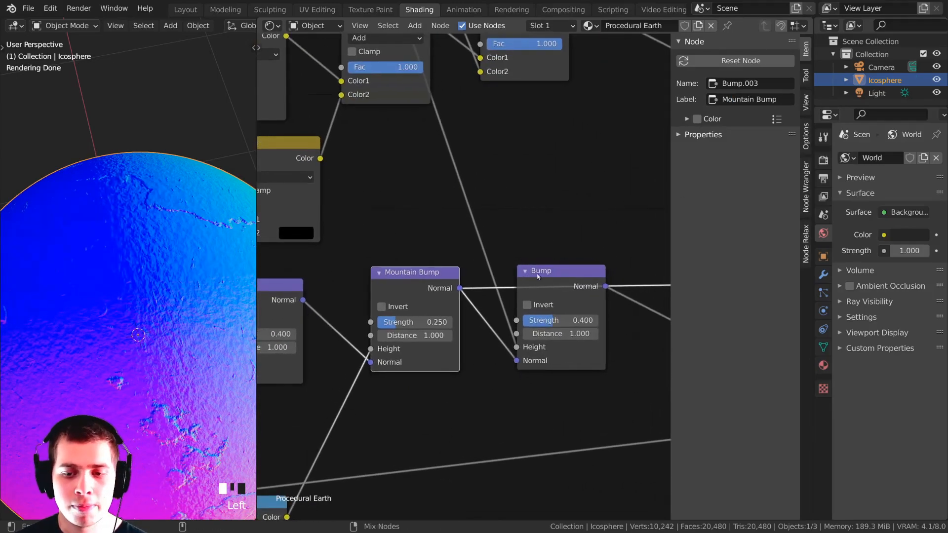
pyautogui.keyDown('ctrl'); pyautogui.keyDown('shift'); pyautogui.click(535, 273); pyautogui.keyUp('shift'); pyautogui.keyUp('ctrl')
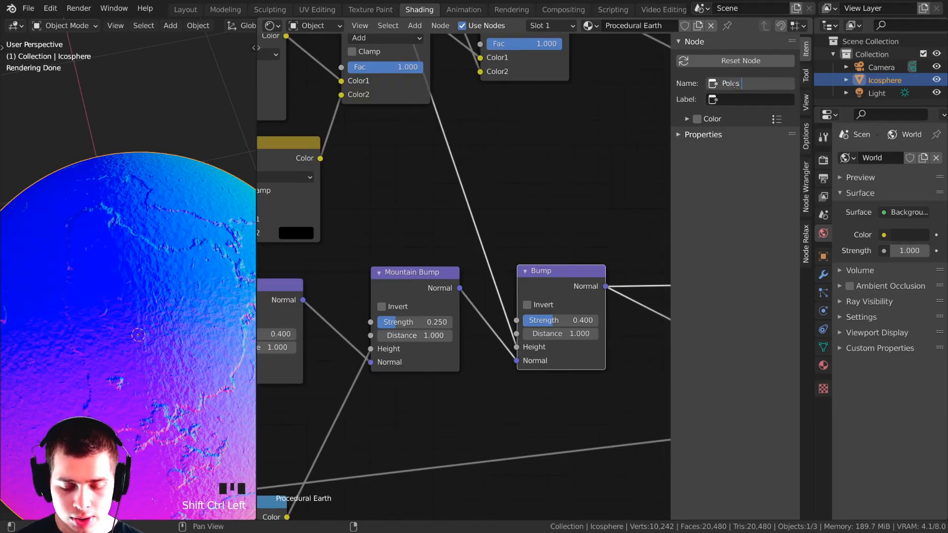
pyautogui.press('Return')
# Preview the Bump node preceding Mountain Bump and set its name to "Land Bump".
pyautogui.scroll(-1, 403, 274)
pyautogui.moveTo(404, 274); pyautogui.dragTo(468, 275, button='middle')
pyautogui.keyDown('ctrl'); pyautogui.keyDown('shift'); pyautogui.click(329, 292); pyautogui.keyUp('shift'); pyautogui.keyUp('ctrl')
pyautogui.scroll(-2, 241, 299)
pyautogui.moveTo(276, 297); pyautogui.dragTo(353, 298, button='middle')
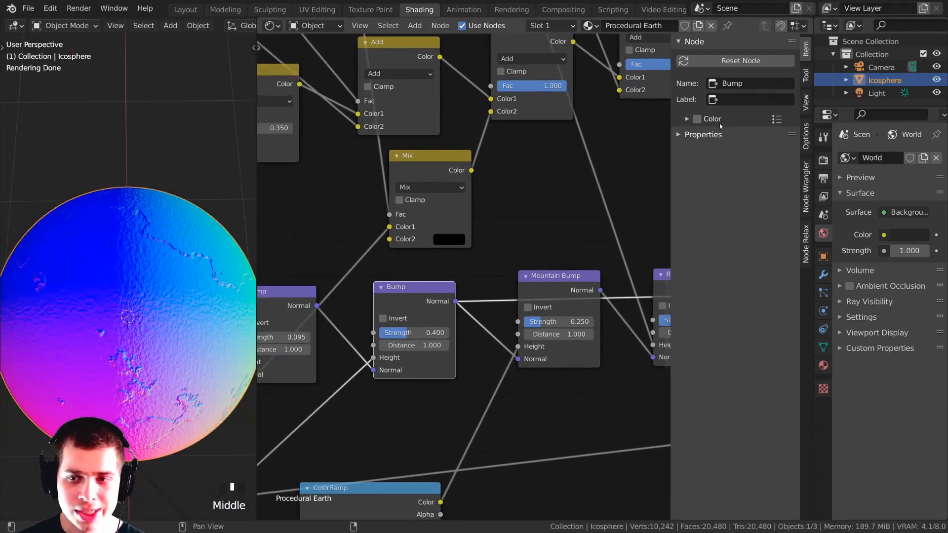
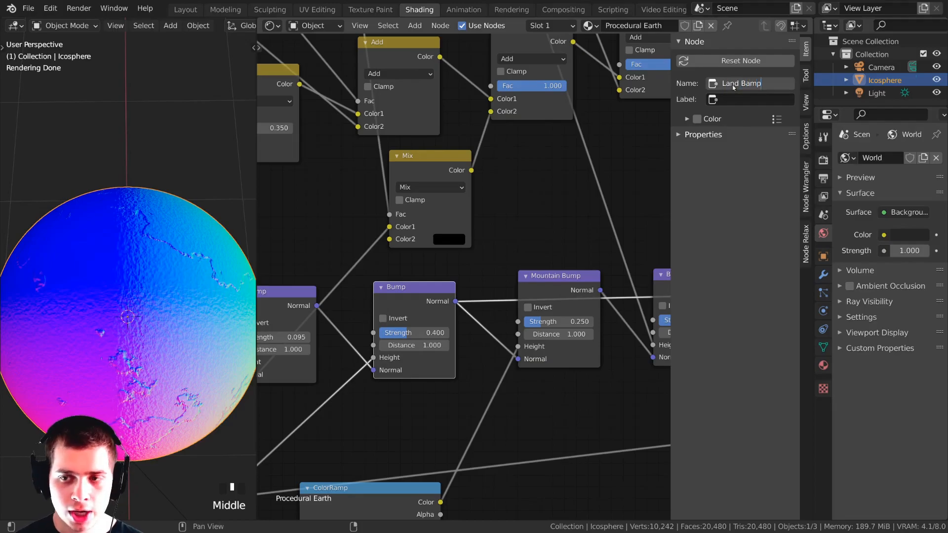
pyautogui.press('Return')
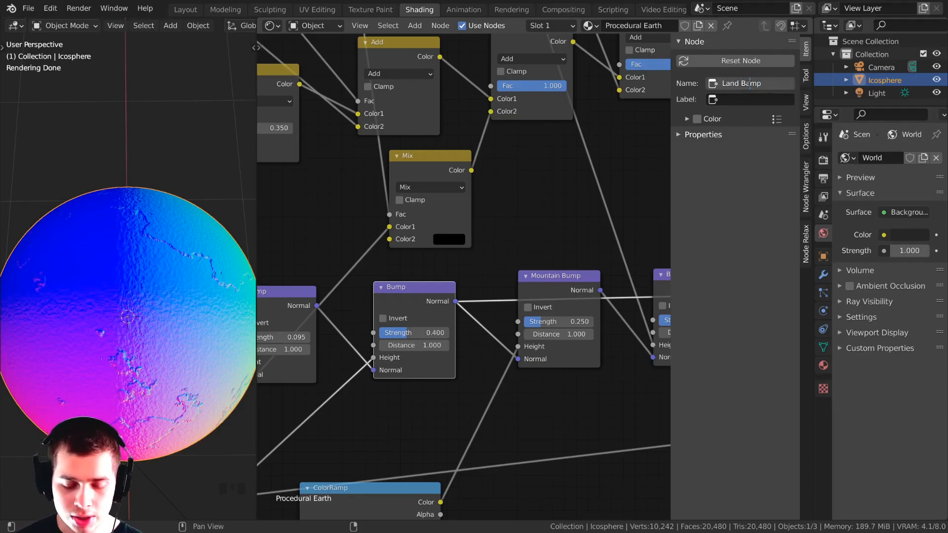
# Set the name and label of the bump node with strength 0.095 to "Noise Bump".
pyautogui.click(748, 84)
pyautogui.moveTo(272, 318); pyautogui.dragTo(377, 283, button='middle')
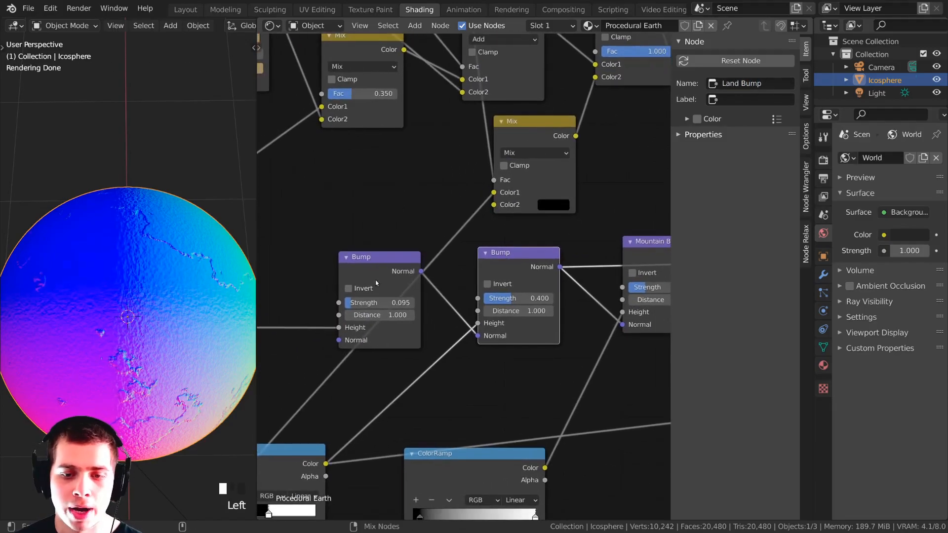
pyautogui.keyDown('ctrl'); pyautogui.keyDown('shift'); pyautogui.click(376, 284); pyautogui.keyUp('shift'); pyautogui.keyUp('ctrl')
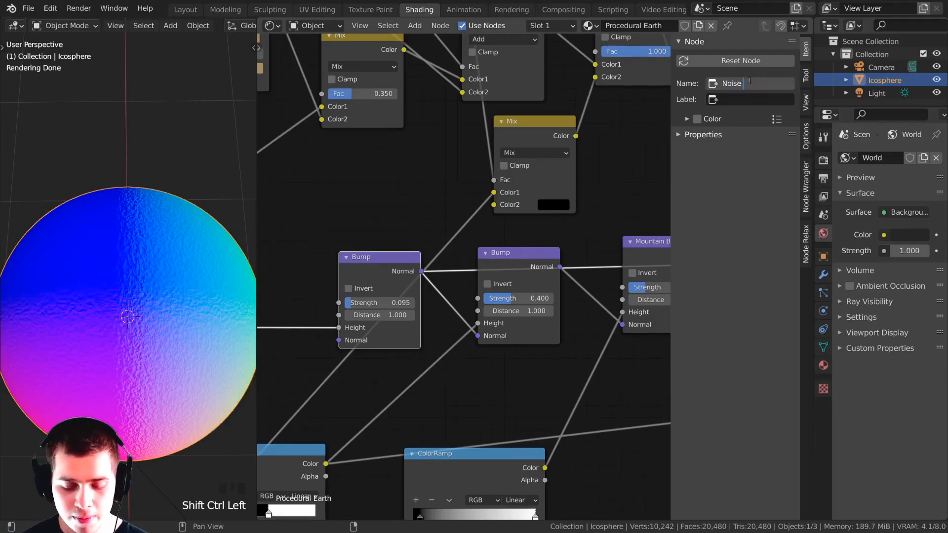
pyautogui.write('Bump')
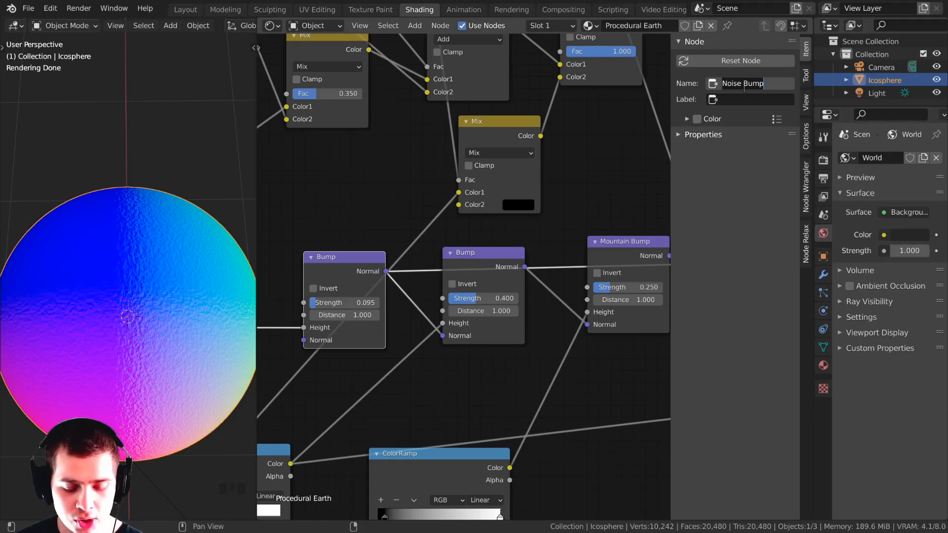
pyautogui.click(745, 100)
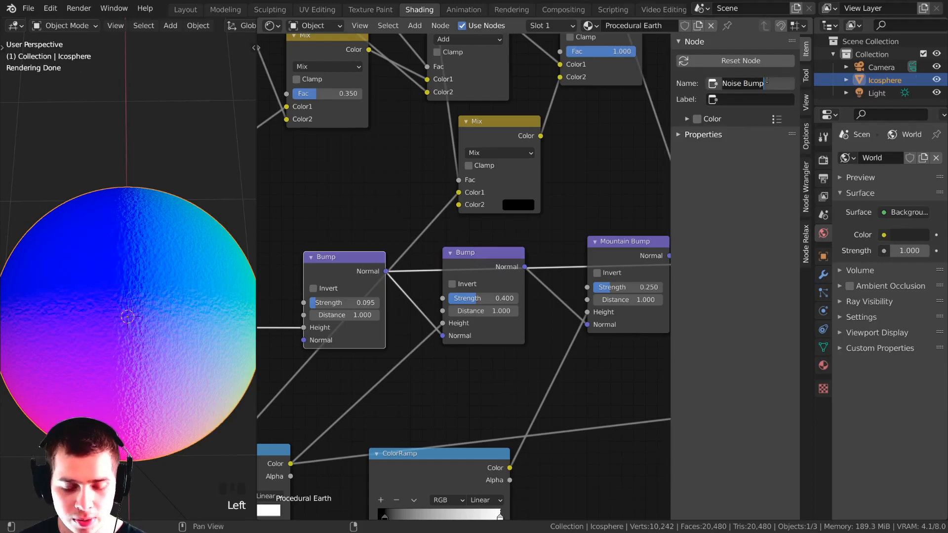
pyautogui.click(758, 99)
pyautogui.click(757, 99)
pyautogui.write('Noise Bump')
pyautogui.press('Return')
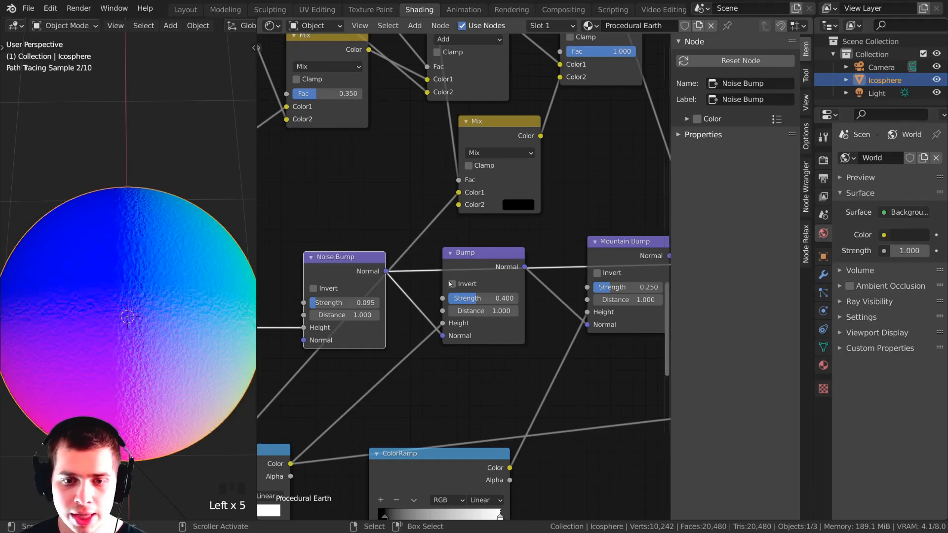
# Label the bump node between Noise Bump and Mountain Bump "Land Bump".
pyautogui.moveTo(468, 264); pyautogui.dragTo(457, 265, button='middle')
pyautogui.rightClick(457, 262)
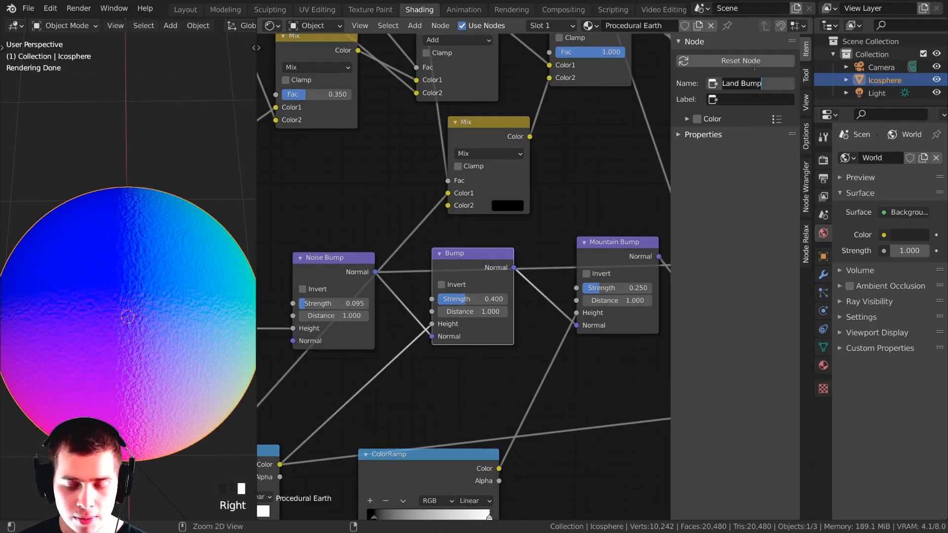
pyautogui.click(755, 99)
pyautogui.click(755, 99)
pyautogui.write('Land Bump')
pyautogui.press('Return')
# Preview the Noise Bump, Land Bump and Mountain Bump nodes one after another on the sphere.
pyautogui.moveTo(426, 242); pyautogui.dragTo(445, 251, button='middle')
pyautogui.keyDown('ctrl'); pyautogui.keyDown('shift'); pyautogui.click(352, 256); pyautogui.keyUp('shift'); pyautogui.keyUp('ctrl')
pyautogui.keyDown('ctrl'); pyautogui.keyDown('shift'); pyautogui.click(433, 246); pyautogui.keyUp('shift'); pyautogui.keyUp('ctrl')
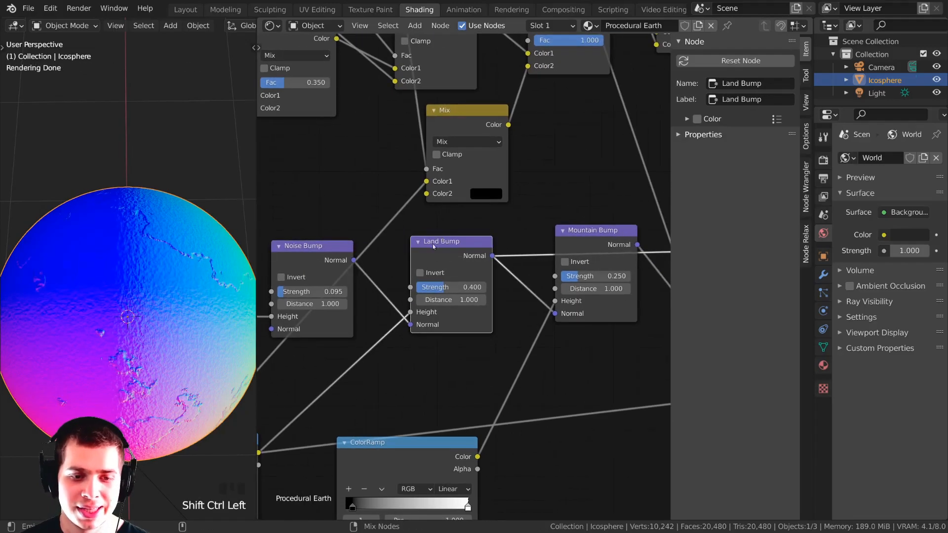
pyautogui.moveTo(560, 259); pyautogui.dragTo(518, 270, button='middle')
pyautogui.keyDown('ctrl'); pyautogui.keyDown('shift'); pyautogui.click(548, 247); pyautogui.keyUp('shift'); pyautogui.keyUp('ctrl')
pyautogui.moveTo(658, 248); pyautogui.dragTo(550, 253, button='middle')
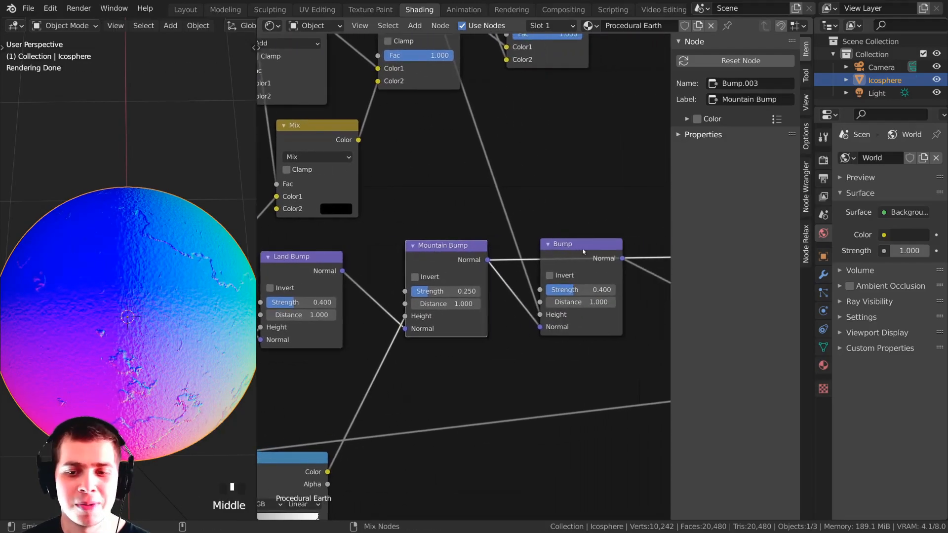
# Preview the last bump node in the chain and set its name and label to "Poles Bump".
pyautogui.keyDown('ctrl'); pyautogui.keyDown('shift'); pyautogui.click(582, 249); pyautogui.keyUp('shift'); pyautogui.keyUp('ctrl')
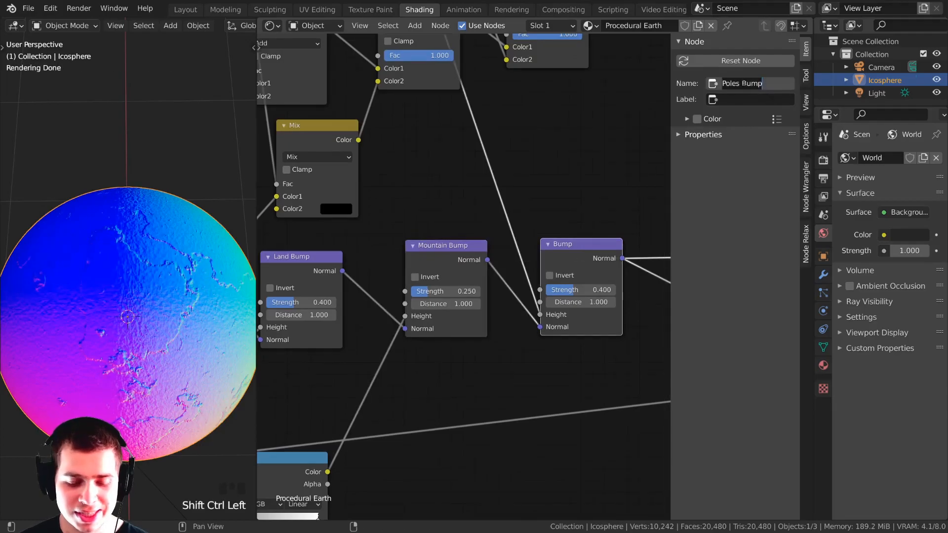
pyautogui.click(750, 135)
pyautogui.click(730, 99)
pyautogui.write('Poles Bump')
pyautogui.press('Return')
# Preview the Mountain Bump node, hide the node properties sidebar and widen the node editor slightly.
pyautogui.scroll(-4, 464, 278)
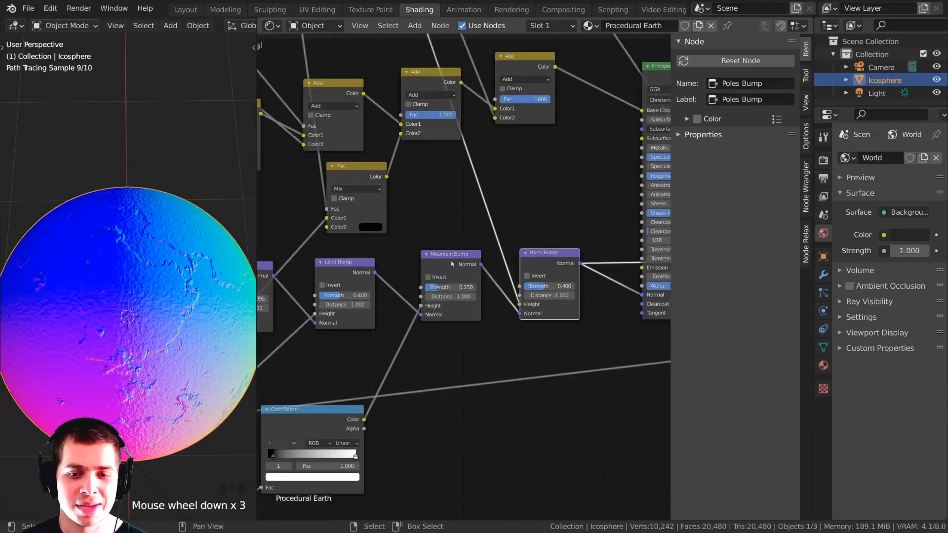
pyautogui.moveTo(384, 276); pyautogui.dragTo(460, 246, button='middle')
pyautogui.scroll(3, 477, 277)
pyautogui.keyDown('ctrl'); pyautogui.keyDown('shift'); pyautogui.click(470, 260); pyautogui.keyUp('shift'); pyautogui.keyUp('ctrl')
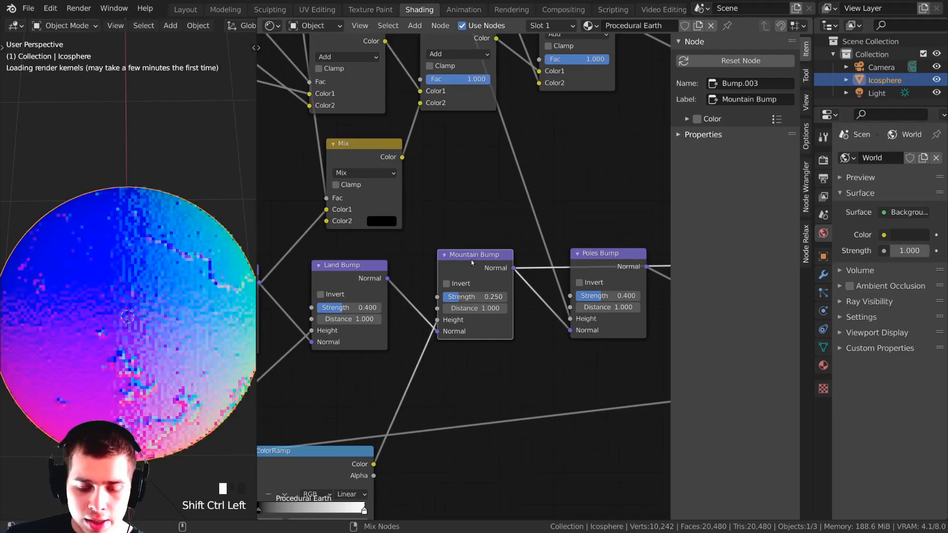
pyautogui.press('n')
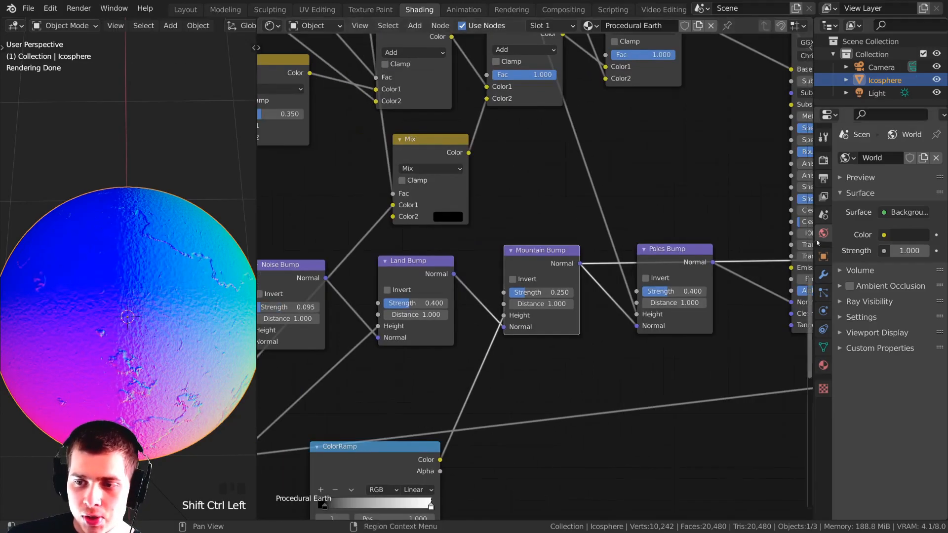
pyautogui.moveTo(814, 241); pyautogui.dragTo(827, 241)
# Examine the mountain relief up close and preview the color ramp that feeds the Mountain Bump's height.
pyautogui.moveTo(148, 356)
pyautogui.mouseDown(button='middle')
pyautogui.moveTo(165, 357)
pyautogui.moveTo(154, 349)
pyautogui.mouseUp(button='middle')
pyautogui.scroll(4, 164, 357)
pyautogui.scroll(-4, 154, 345)
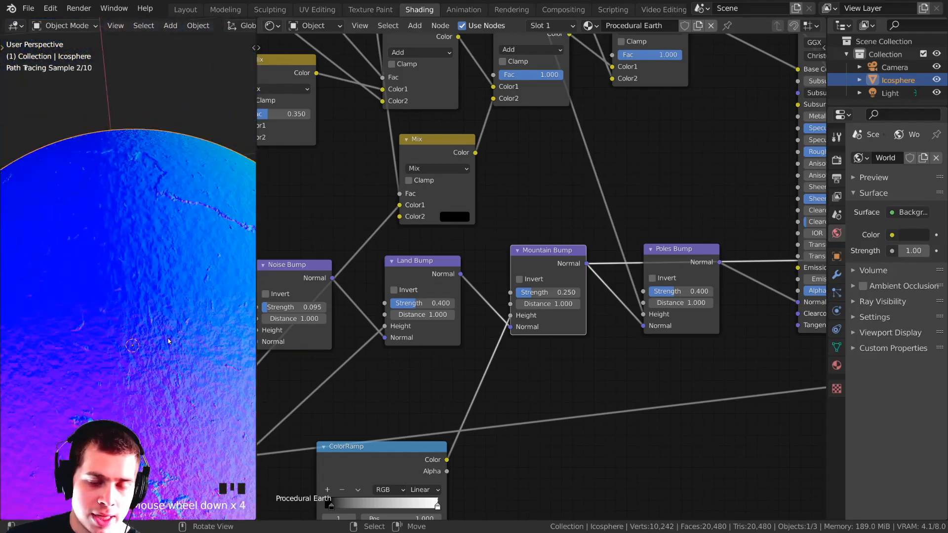
pyautogui.scroll(-1, 541, 275)
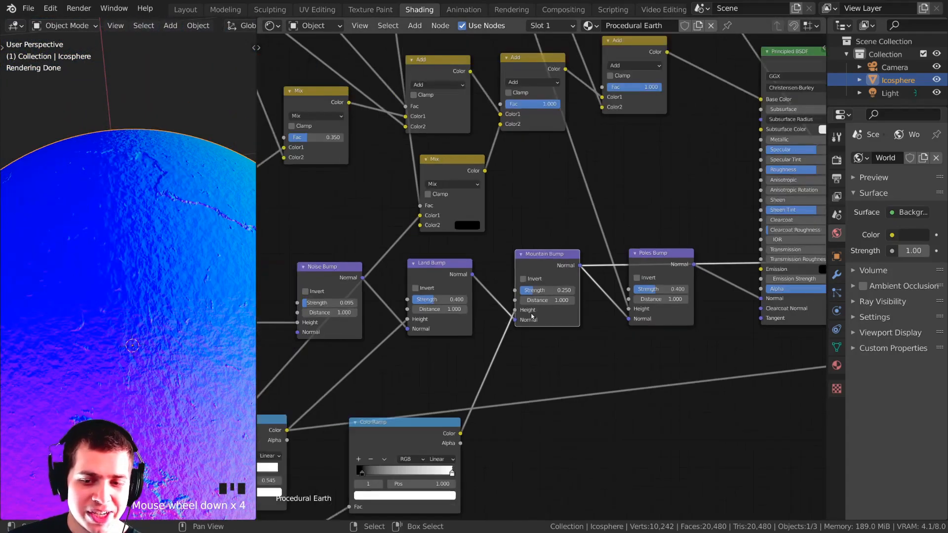
pyautogui.scroll(-7, 543, 264)
pyautogui.moveTo(543, 265); pyautogui.dragTo(569, 248, button='middle')
pyautogui.scroll(4, 443, 286)
pyautogui.moveTo(443, 287); pyautogui.dragTo(476, 281, button='middle')
pyautogui.scroll(1, 477, 284)
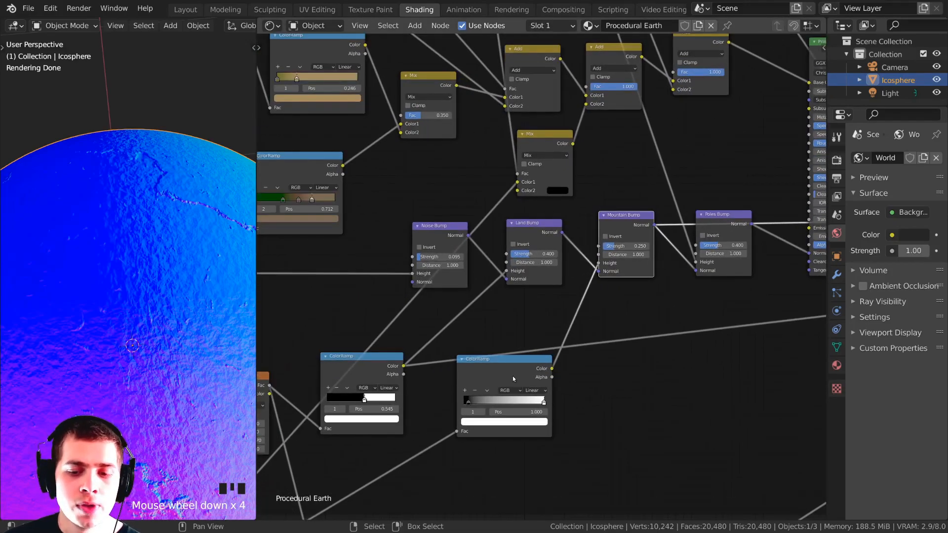
pyautogui.keyDown('ctrl'); pyautogui.keyDown('shift'); pyautogui.click(502, 377); pyautogui.keyUp('shift'); pyautogui.keyUp('ctrl')
pyautogui.scroll(-1, 93, 318)
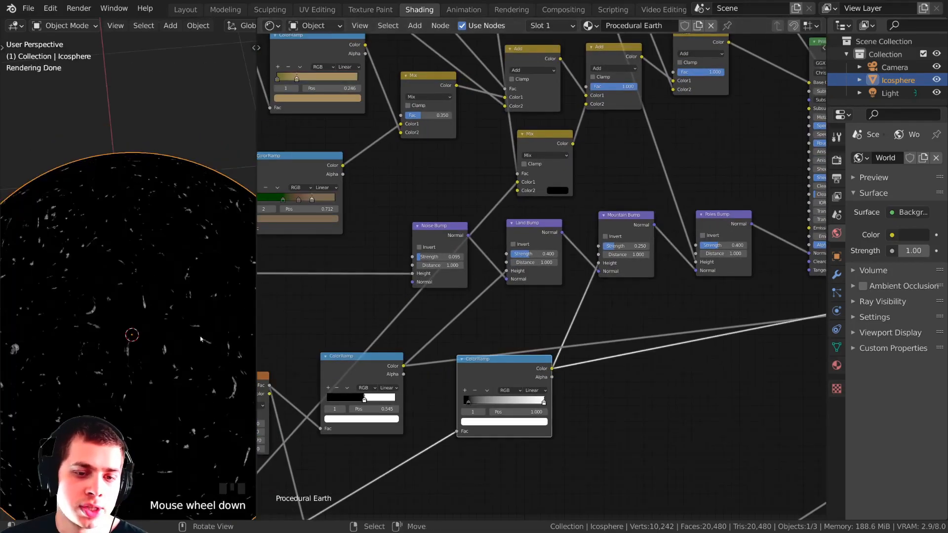
# Reposition the mountain color ramp and shift the black Mix node above Land Bump slightly to the left.
pyautogui.scroll(-1, 494, 339)
pyautogui.moveTo(494, 339); pyautogui.dragTo(510, 301, button='middle')
pyautogui.scroll(-2, 483, 397)
pyautogui.moveTo(482, 397); pyautogui.dragTo(636, 251, button='middle')
pyautogui.moveTo(339, 401); pyautogui.dragTo(339, 402)
pyautogui.moveTo(665, 225); pyautogui.dragTo(475, 340, button='middle')
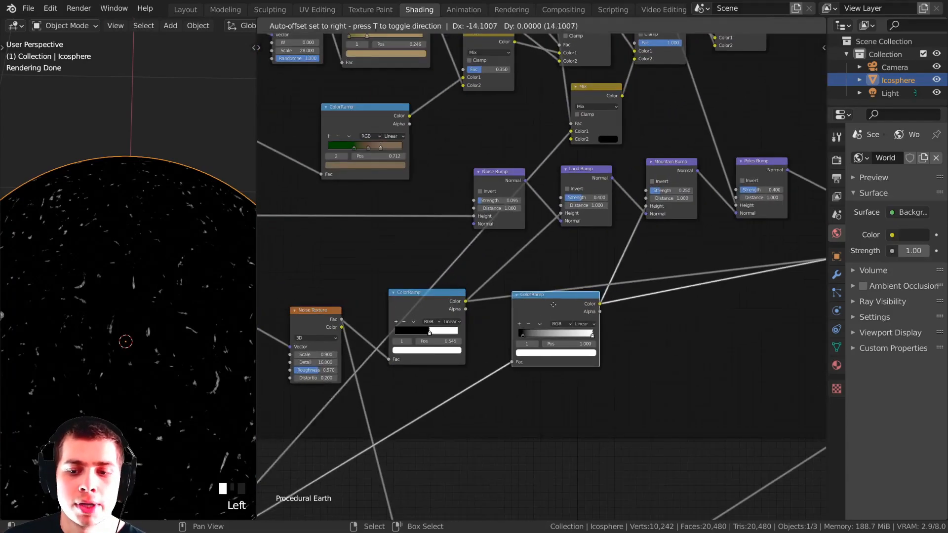
pyautogui.scroll(2, 589, 132)
pyautogui.moveTo(558, 165); pyautogui.dragTo(552, 178, button='middle')
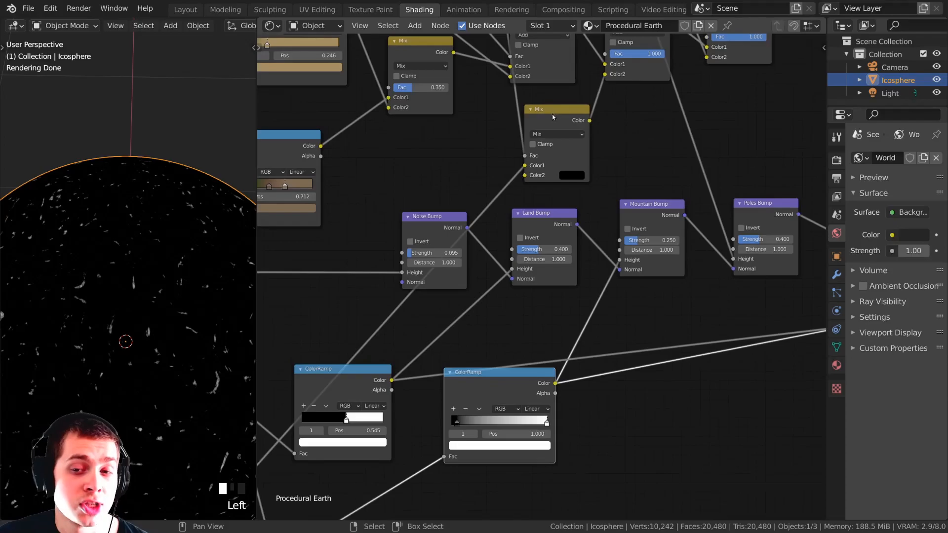
pyautogui.moveTo(561, 118); pyautogui.dragTo(551, 119)
# Compare the previews of the Mix node and the mountain color ramp, and connect the Mix node's Color output to Mountain Bump's Height.
pyautogui.keyDown('ctrl'); pyautogui.keyDown('shift'); pyautogui.click(537, 132); pyautogui.keyUp('shift'); pyautogui.keyUp('ctrl')
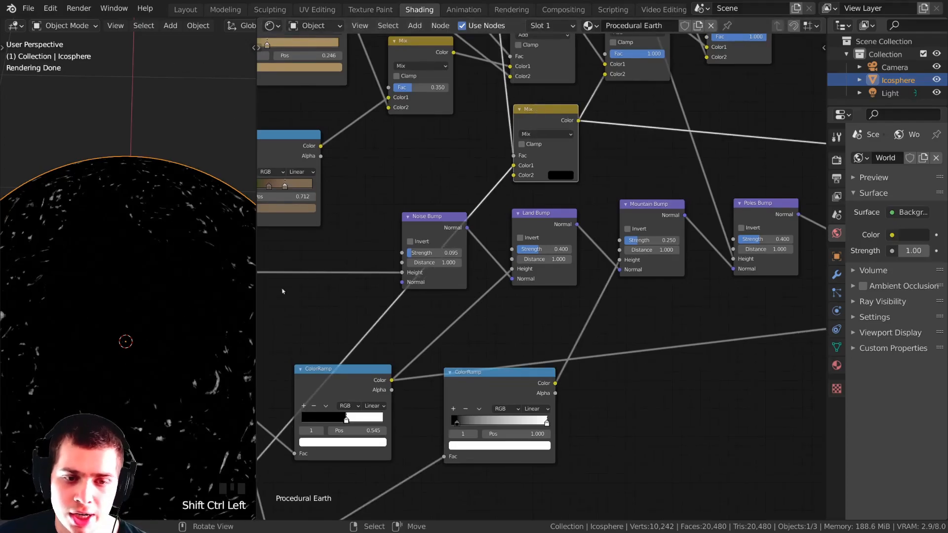
pyautogui.keyDown('ctrl'); pyautogui.keyDown('shift'); pyautogui.click(489, 383); pyautogui.keyUp('shift'); pyautogui.keyUp('ctrl')
pyautogui.keyDown('ctrl'); pyautogui.keyDown('shift'); pyautogui.click(545, 115); pyautogui.keyUp('shift'); pyautogui.keyUp('ctrl')
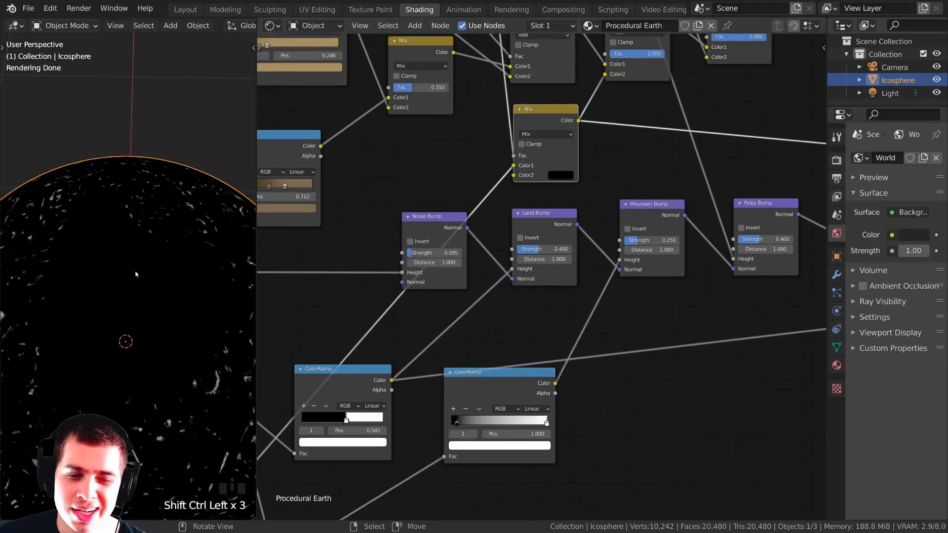
pyautogui.moveTo(579, 123); pyautogui.dragTo(589, 100)
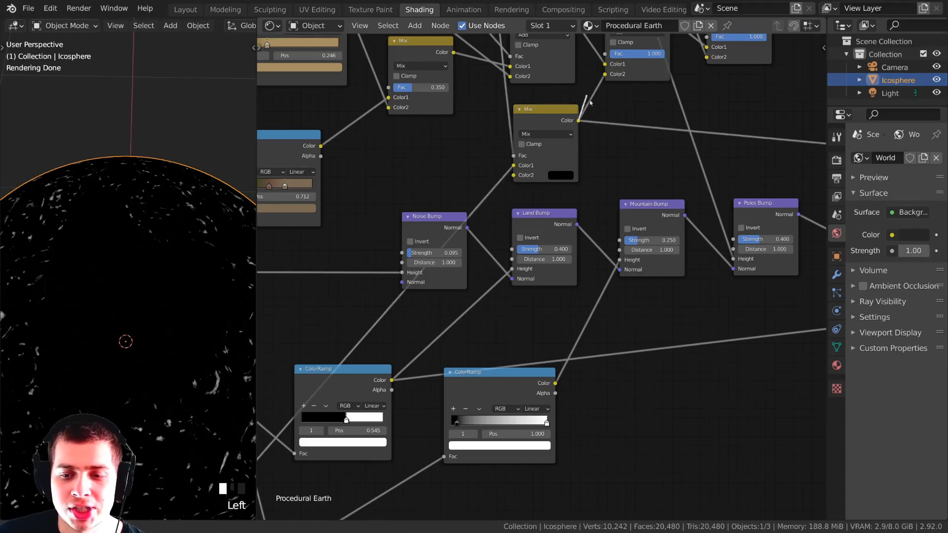
pyautogui.moveTo(617, 259); pyautogui.dragTo(618, 259)
pyautogui.scroll(-5, 618, 259)
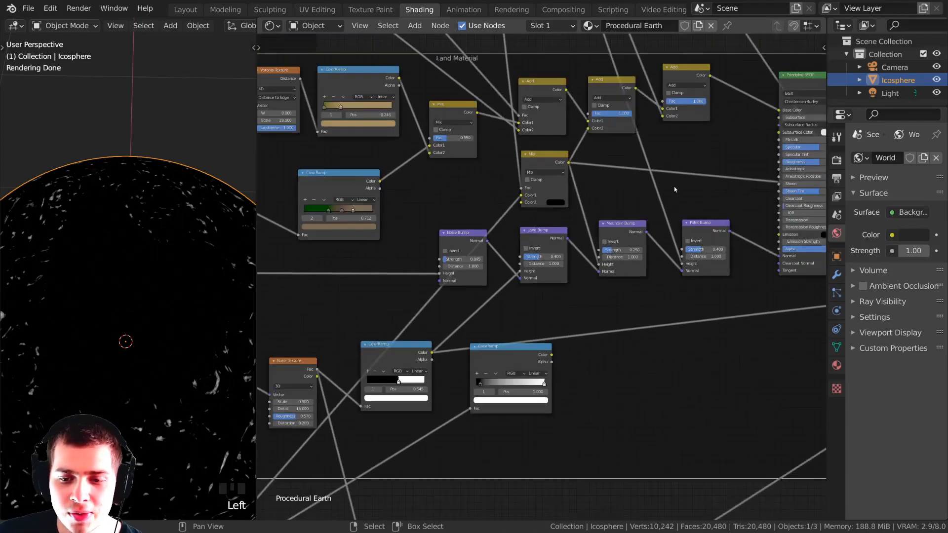
# Compare previews of the land Principled BSDF, the final Mix Shader, the second Add node and the disconnected color ramp.
pyautogui.keyDown('ctrl'); pyautogui.keyDown('shift'); pyautogui.click(570, 158); pyautogui.keyUp('shift'); pyautogui.keyUp('ctrl')
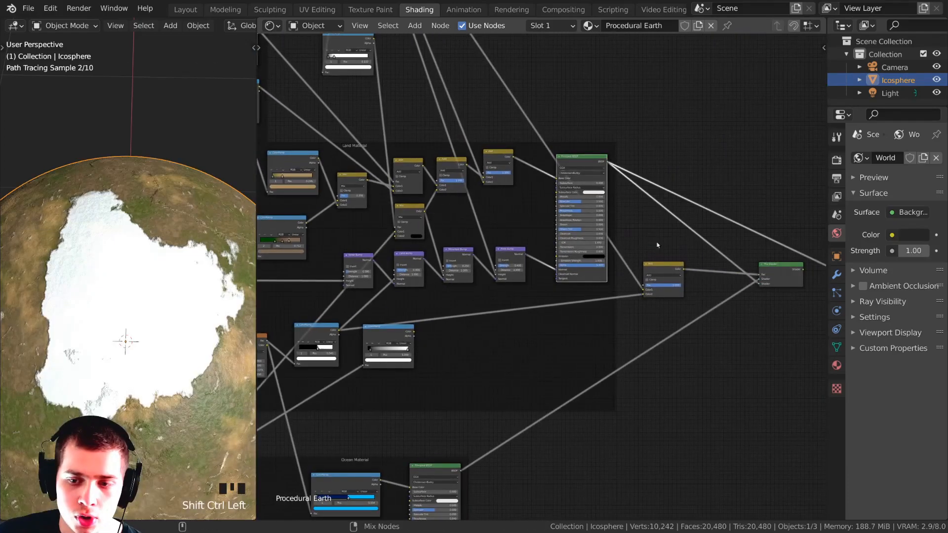
pyautogui.keyDown('ctrl'); pyautogui.keyDown('shift'); pyautogui.click(765, 275); pyautogui.keyUp('shift'); pyautogui.keyUp('ctrl')
pyautogui.scroll(4, 140, 286)
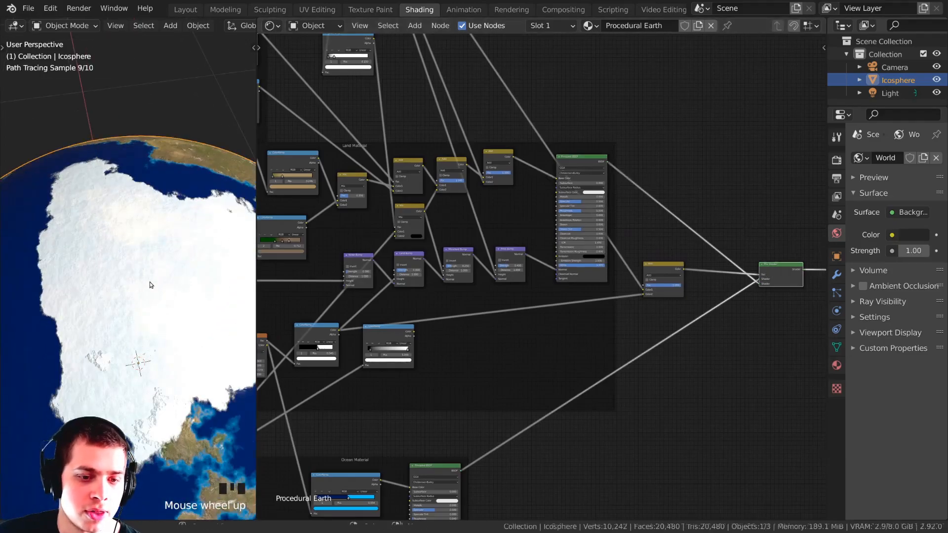
pyautogui.moveTo(582, 257); pyautogui.dragTo(578, 253, button='middle')
pyautogui.moveTo(428, 231); pyautogui.dragTo(491, 217, button='middle')
pyautogui.scroll(6, 491, 218)
pyautogui.moveTo(515, 146); pyautogui.dragTo(510, 168, button='middle')
pyautogui.keyDown('ctrl'); pyautogui.keyDown('shift'); pyautogui.click(487, 106); pyautogui.keyUp('shift'); pyautogui.keyUp('ctrl')
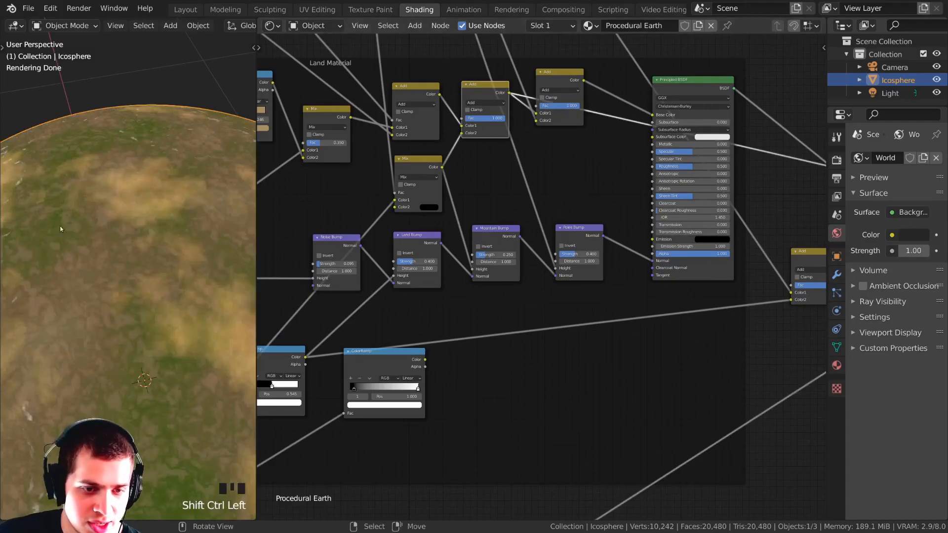
pyautogui.keyDown('ctrl'); pyautogui.keyDown('shift'); pyautogui.click(387, 353); pyautogui.keyUp('shift'); pyautogui.keyUp('ctrl')
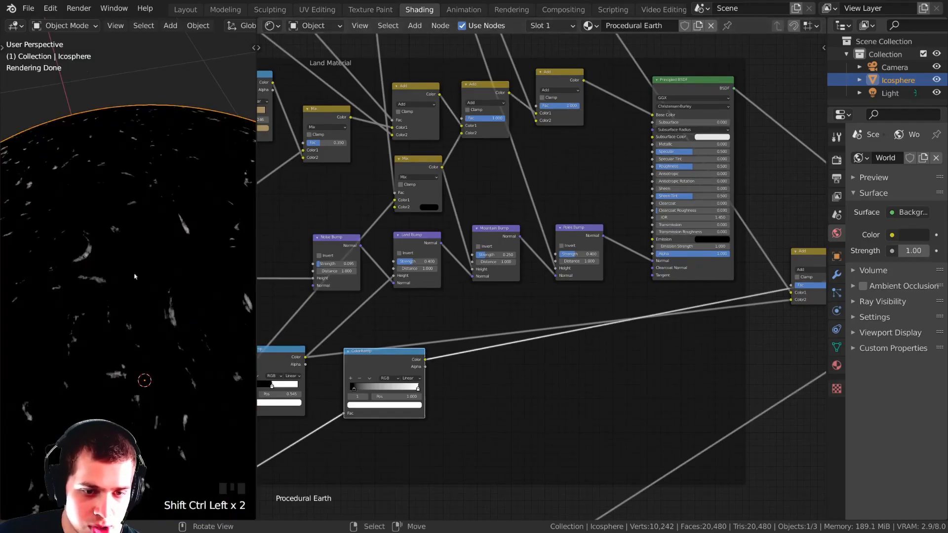
pyautogui.scroll(-2, 299, 289)
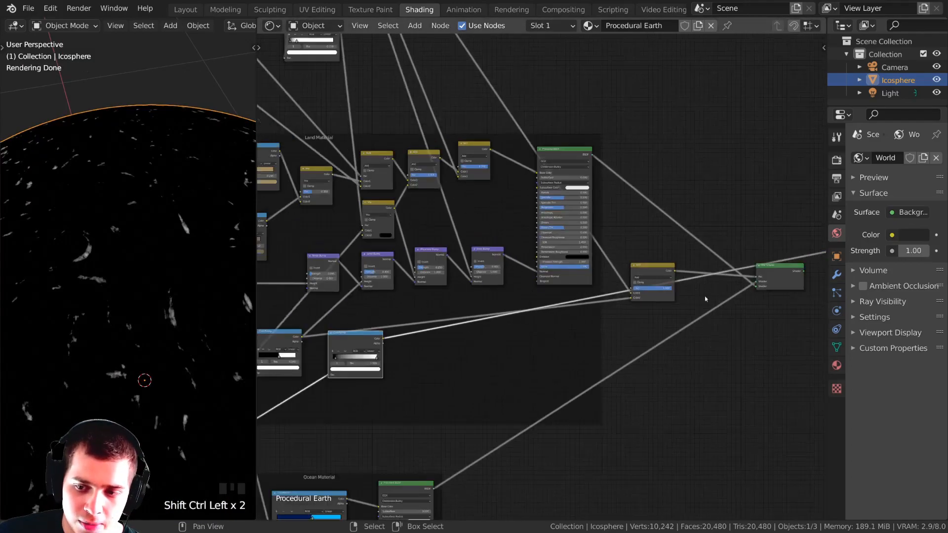
pyautogui.keyDown('ctrl'); pyautogui.keyDown('shift'); pyautogui.click(771, 275); pyautogui.keyUp('shift'); pyautogui.keyUp('ctrl')
# Preview the final Mix Shader and delete the disconnected mountain color ramp from the Land Material frame.
pyautogui.moveTo(338, 342); pyautogui.dragTo(500, 270, button='middle')
pyautogui.scroll(5, 501, 272)
pyautogui.keyDown('ctrl'); pyautogui.keyDown('shift'); pyautogui.moveTo(501, 272); pyautogui.dragTo(547, 291); pyautogui.keyUp('shift'); pyautogui.keyUp('ctrl')
pyautogui.scroll(-7, 545, 289)
pyautogui.moveTo(775, 247); pyautogui.dragTo(598, 297, button='middle')
pyautogui.scroll(-3, 598, 296)
pyautogui.keyDown('ctrl'); pyautogui.keyDown('shift'); pyautogui.click(696, 271); pyautogui.keyUp('shift'); pyautogui.keyUp('ctrl')
pyautogui.scroll(3, 546, 307)
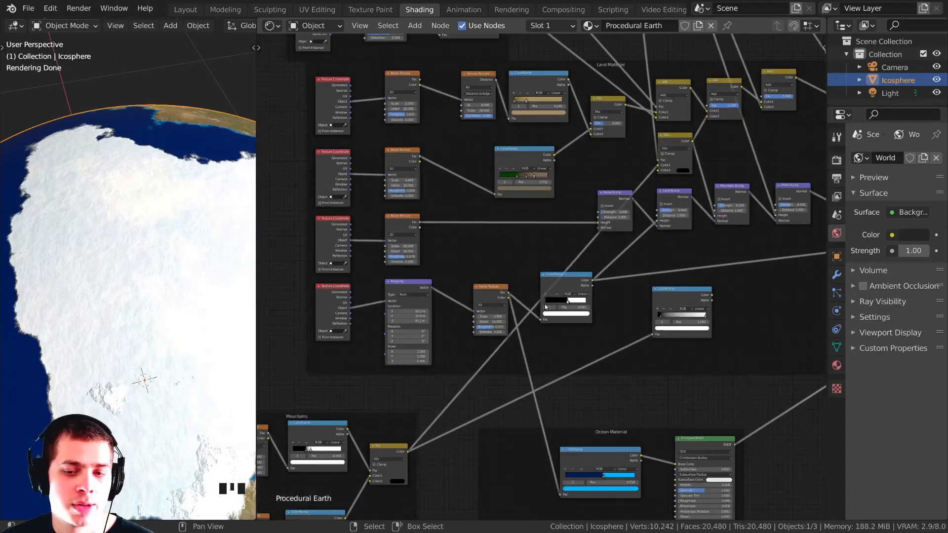
pyautogui.moveTo(674, 291); pyautogui.dragTo(639, 295)
pyautogui.moveTo(639, 295); pyautogui.dragTo(592, 285, button='middle')
pyautogui.press('x')
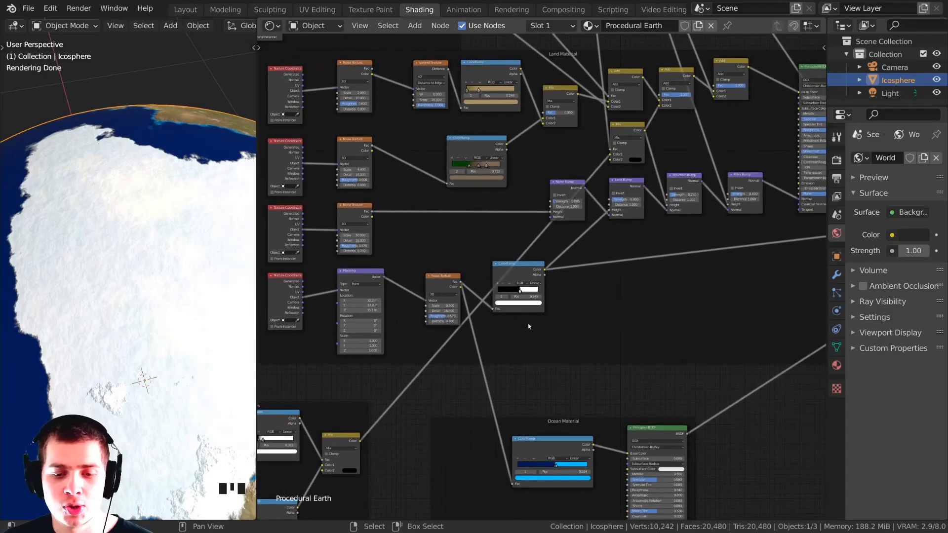
# Nudge the remaining land color ramp and a neighbouring node into a tidier position, and save the file.
pyautogui.moveTo(533, 324); pyautogui.dragTo(523, 323, button='middle')
pyautogui.moveTo(498, 277); pyautogui.dragTo(510, 280)
pyautogui.moveTo(626, 223); pyautogui.dragTo(608, 240, button='middle')
pyautogui.scroll(1, 608, 239)
pyautogui.moveTo(601, 136)
pyautogui.mouseDown()
pyautogui.moveTo(579, 142)
pyautogui.moveTo(595, 139)
pyautogui.mouseUp()
pyautogui.moveTo(662, 195); pyautogui.dragTo(570, 234, button='middle')
pyautogui.scroll(3, 570, 234)
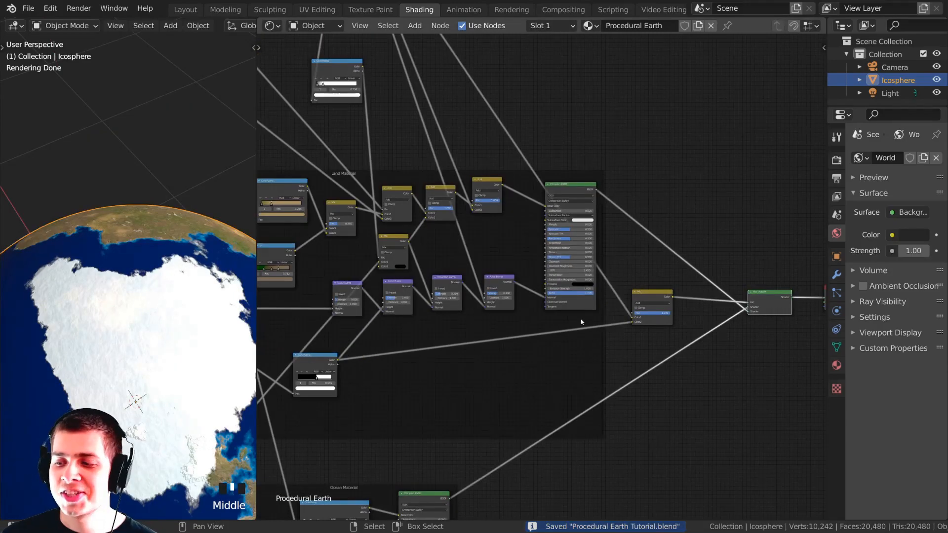
# Review the complete node tree and inspect the finished globe from several angles.
pyautogui.moveTo(580, 316); pyautogui.dragTo(606, 330, button='middle')
pyautogui.scroll(-11, 536, 346)
pyautogui.moveTo(536, 341); pyautogui.dragTo(588, 352, button='middle')
pyautogui.scroll(-4, 198, 336)
pyautogui.keyDown('shift'); pyautogui.moveTo(198, 336); pyautogui.dragTo(166, 289, button='middle'); pyautogui.keyUp('shift')
pyautogui.moveTo(165, 288); pyautogui.dragTo(123, 301, button='middle')
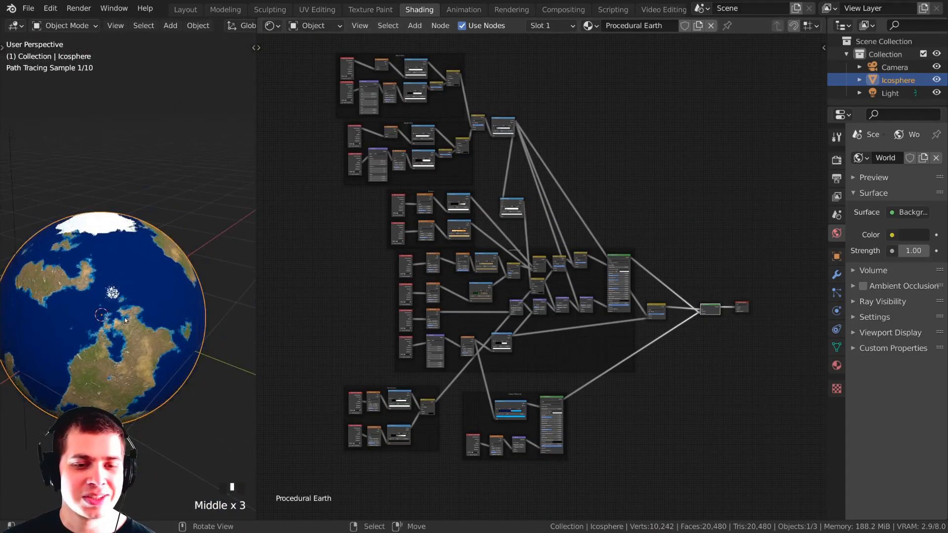
pyautogui.scroll(-2, 493, 312)
pyautogui.moveTo(493, 319); pyautogui.dragTo(484, 342, button='middle')
pyautogui.scroll(2, 483, 342)
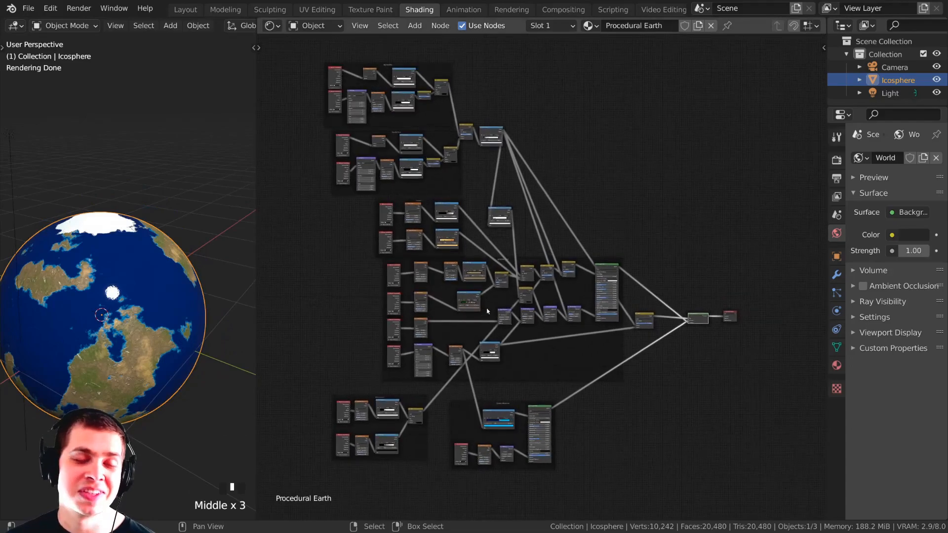
pyautogui.moveTo(514, 288); pyautogui.dragTo(518, 283, button='middle')
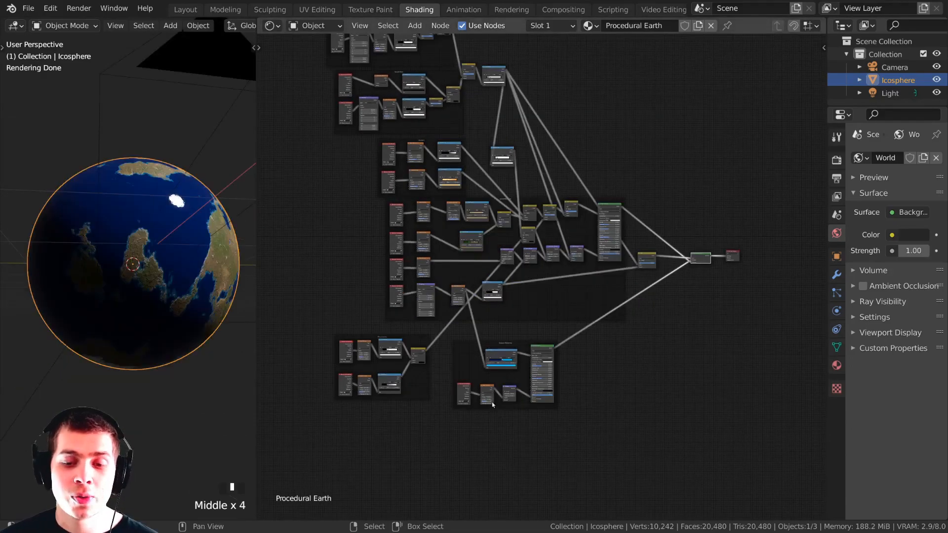
pyautogui.scroll(3, 491, 402)
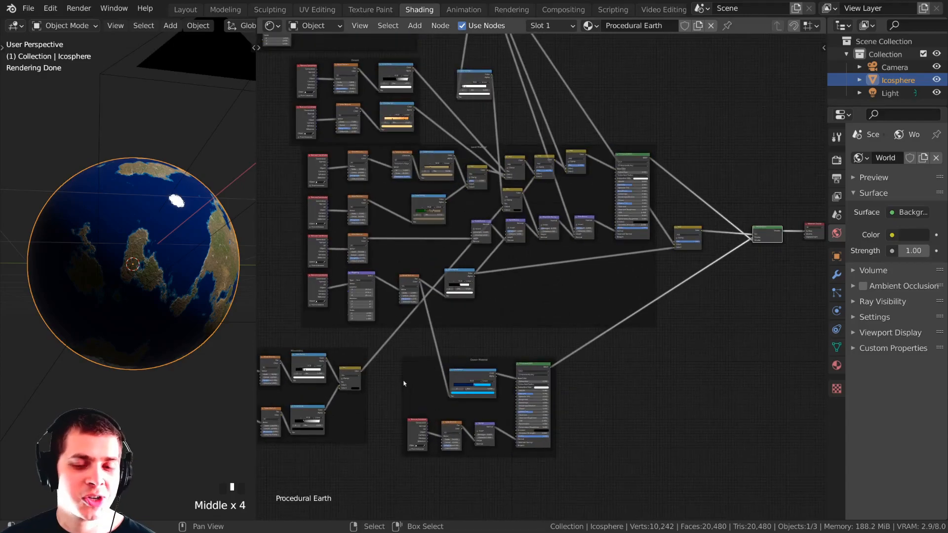
pyautogui.scroll(1, 453, 375)
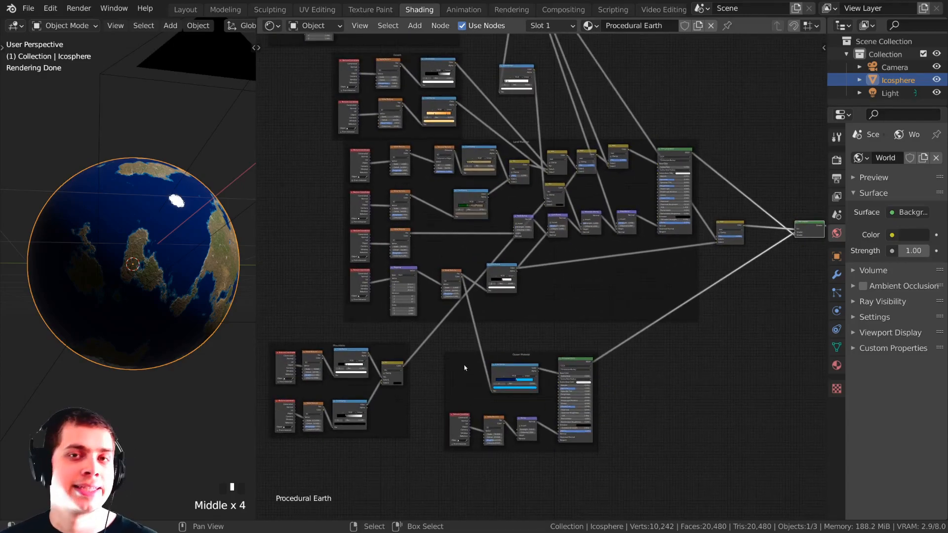
# Inspect the globe's continents and its unlit side from close up and from farther away.
pyautogui.moveTo(194, 380); pyautogui.dragTo(163, 347, button='middle')
pyautogui.scroll(2, 217, 365)
pyautogui.scroll(1, 149, 229)
pyautogui.moveTo(153, 381); pyautogui.dragTo(144, 314, button='middle')
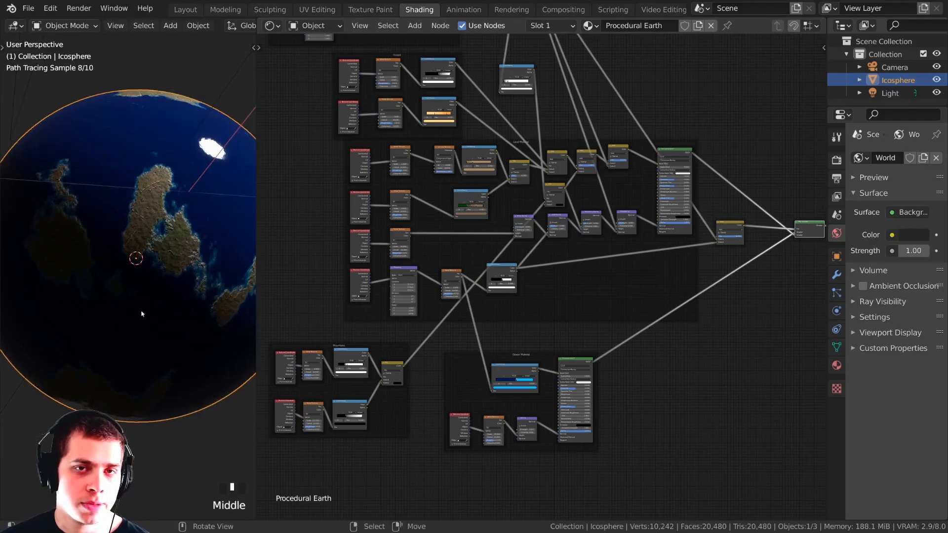
pyautogui.scroll(-4, 176, 331)
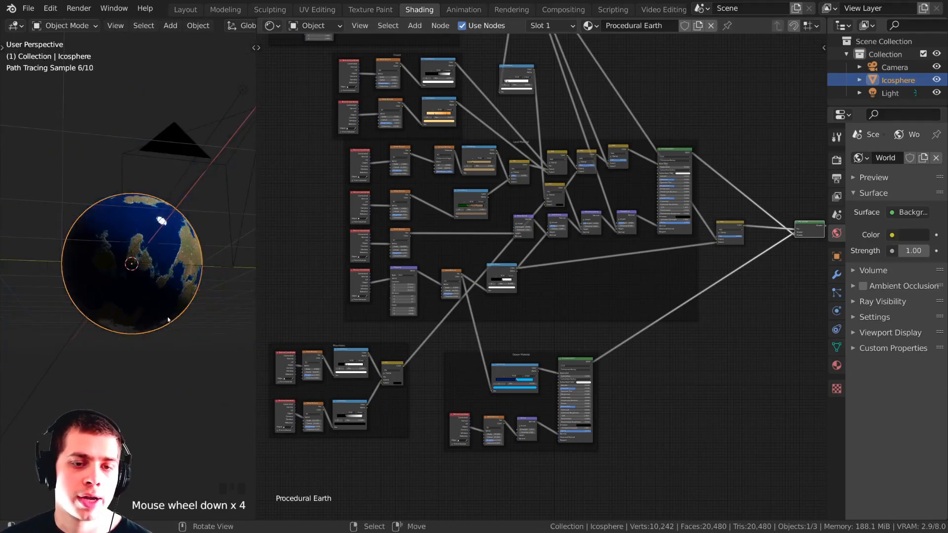
pyautogui.moveTo(242, 341); pyautogui.dragTo(95, 280, button='middle')
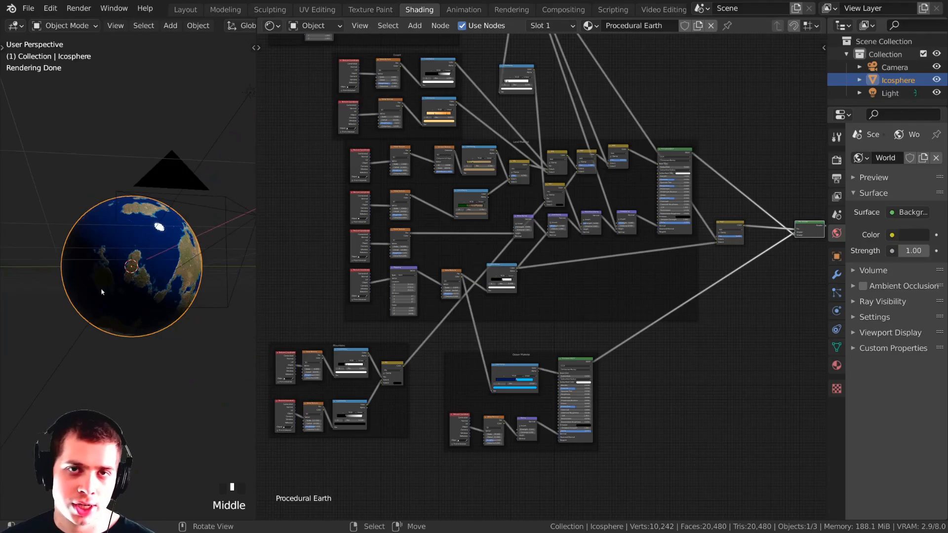
# Rearrange the Mountains and Ocean Material frames so Mountains sits under the Land Material frame with Ocean Material below it.
pyautogui.moveTo(279, 333); pyautogui.dragTo(528, 231, button='middle')
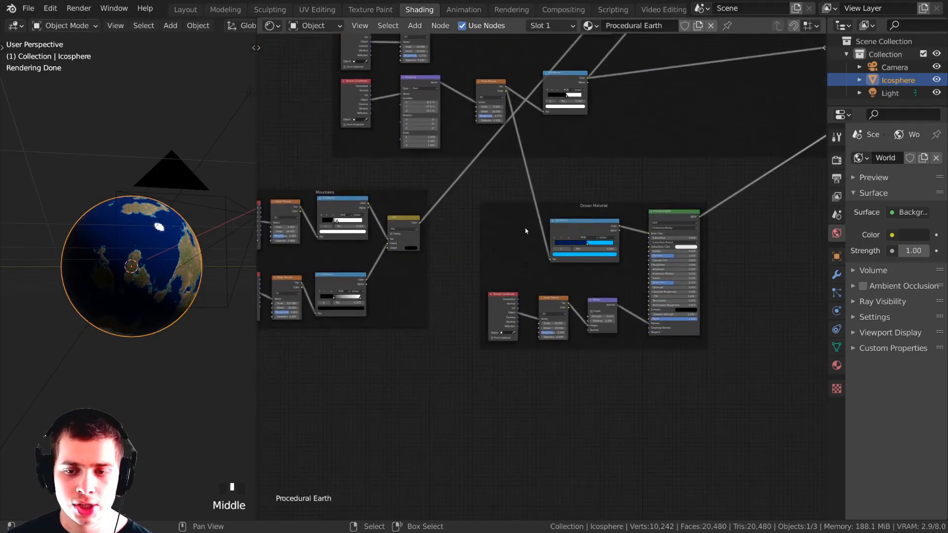
pyautogui.moveTo(475, 219); pyautogui.dragTo(504, 247, button='middle')
pyautogui.moveTo(413, 233); pyautogui.dragTo(385, 210)
pyautogui.moveTo(536, 266); pyautogui.dragTo(475, 231)
pyautogui.scroll(-3, 419, 242)
pyautogui.moveTo(420, 241); pyautogui.dragTo(442, 268, button='middle')
pyautogui.moveTo(442, 247); pyautogui.dragTo(376, 382)
pyautogui.moveTo(431, 244); pyautogui.dragTo(496, 245)
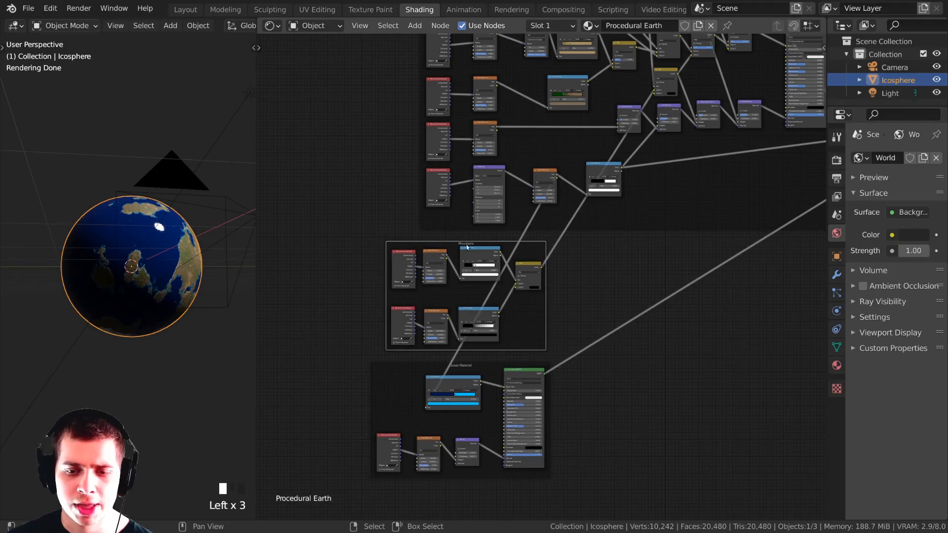
# Nudge the Ocean Material and Mountains frames into a neat stack beneath the Land Material frame.
pyautogui.click(413, 377)
pyautogui.moveTo(413, 377); pyautogui.dragTo(420, 371)
pyautogui.click(453, 250)
pyautogui.scroll(-4, 453, 250)
pyautogui.moveTo(453, 251); pyautogui.dragTo(431, 225, button='middle')
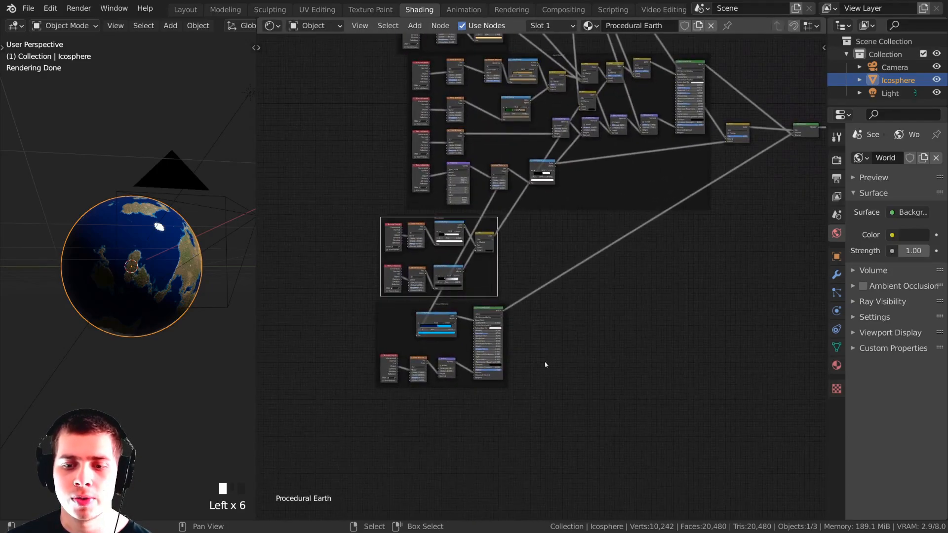
# Move the Ocean Material frame farther down and away from the Mountains frame to free space beside the mountain nodes.
pyautogui.scroll(6, 543, 370)
pyautogui.moveTo(422, 276); pyautogui.dragTo(362, 362, button='middle')
pyautogui.moveTo(363, 359); pyautogui.dragTo(521, 396)
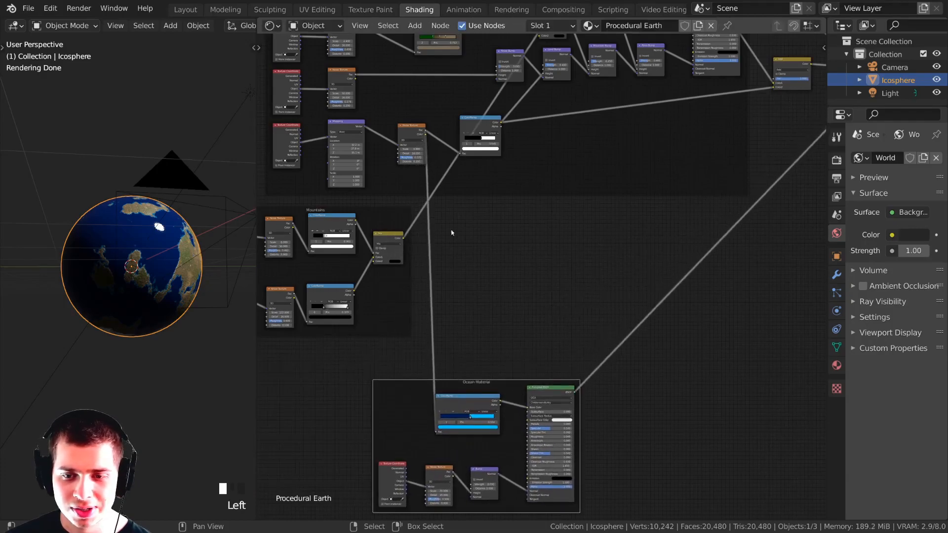
pyautogui.scroll(2, 635, 267)
pyautogui.moveTo(455, 270); pyautogui.dragTo(465, 296, button='middle')
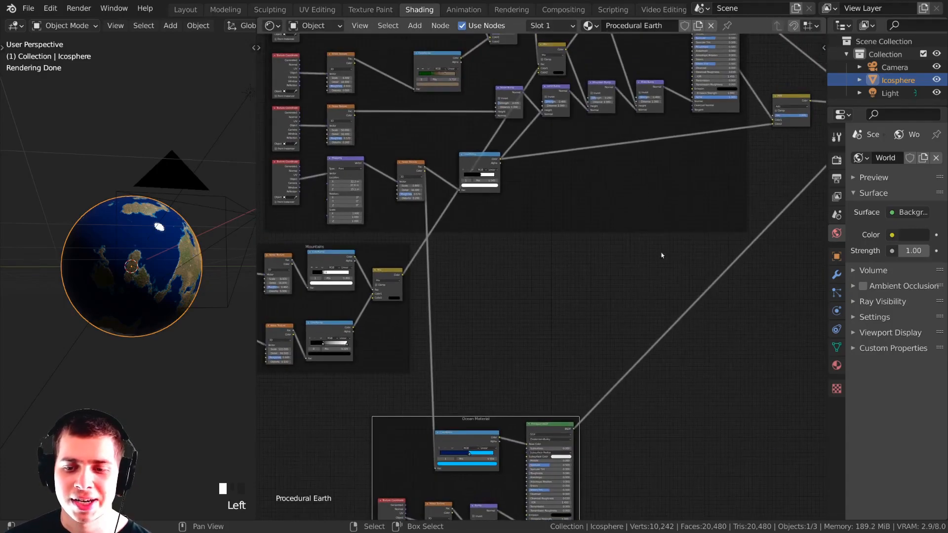
# Add an empty Frame node in the free space between the Mountains and Ocean Material frames.
pyautogui.scroll(3, 503, 260)
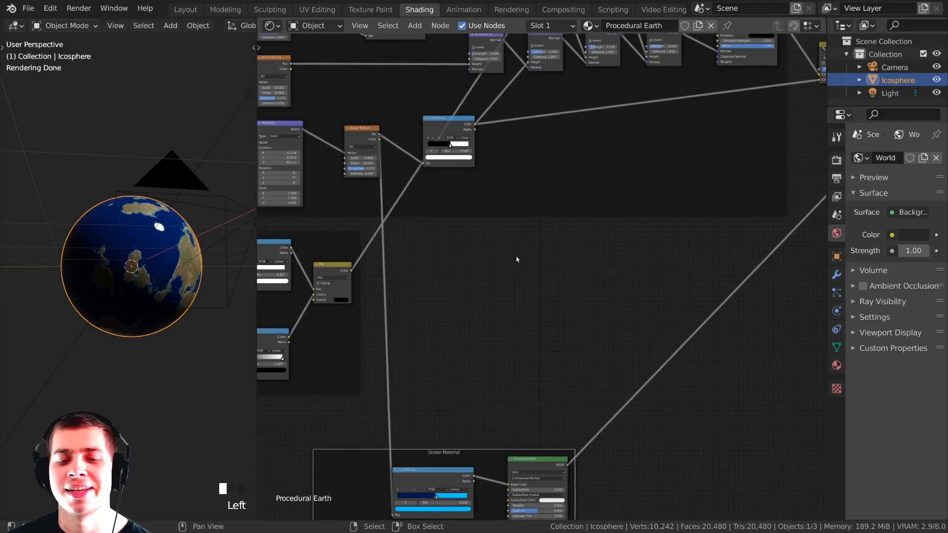
pyautogui.hotkey('shift', 'a')
pyautogui.click(484, 212)
pyautogui.write('fra')
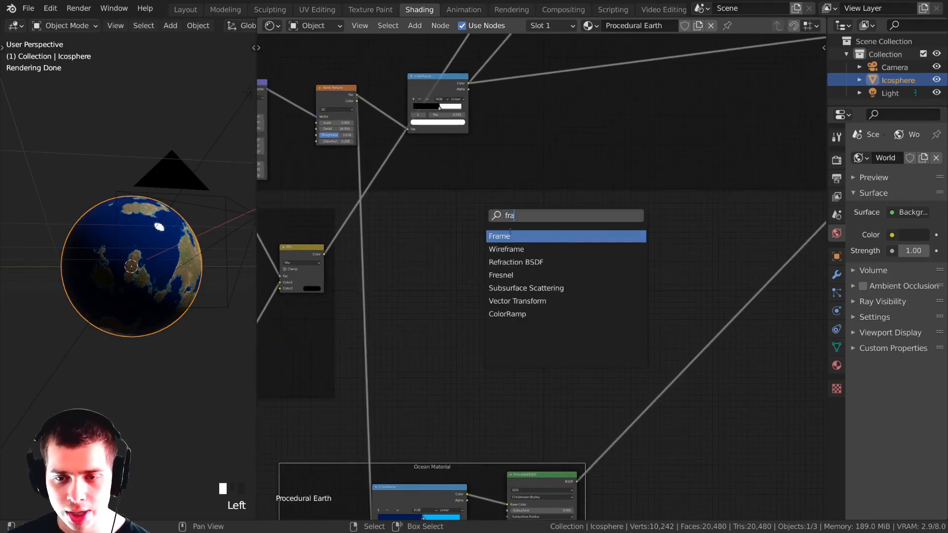
pyautogui.click(507, 237)
pyautogui.click(498, 244)
pyautogui.scroll(2, 502, 245)
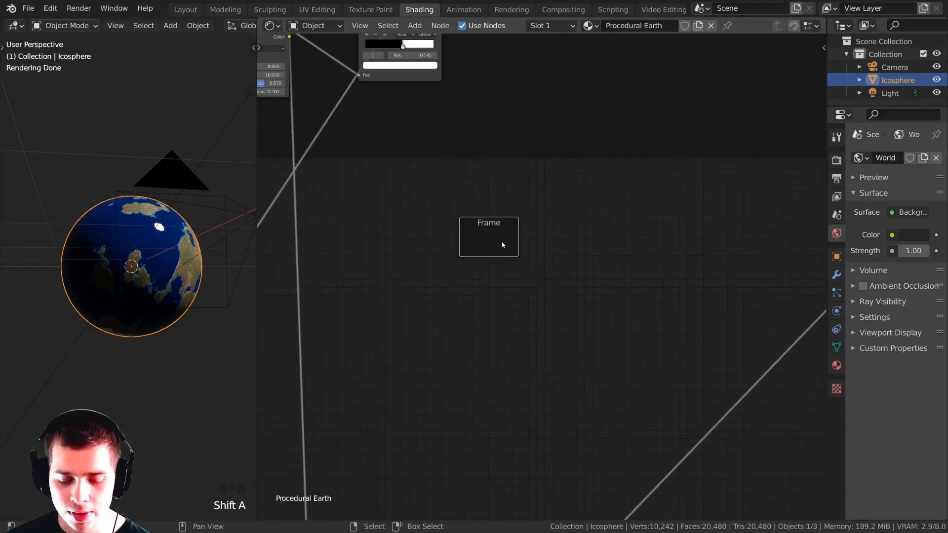
# Set both the name and the label of the new frame to City Lights.
pyautogui.press('n')
pyautogui.click(754, 84)
pyautogui.write('C')
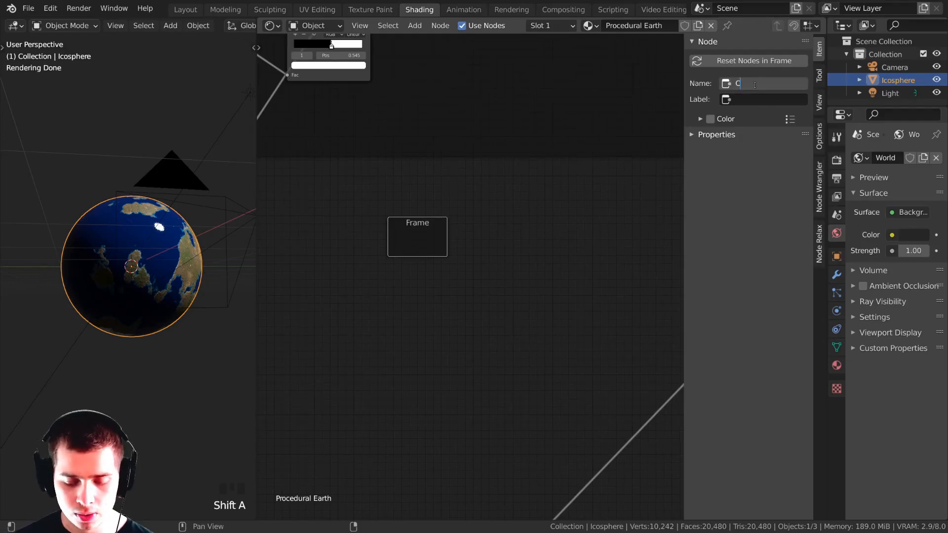
pyautogui.write('ity Lights')
pyautogui.press('Return')
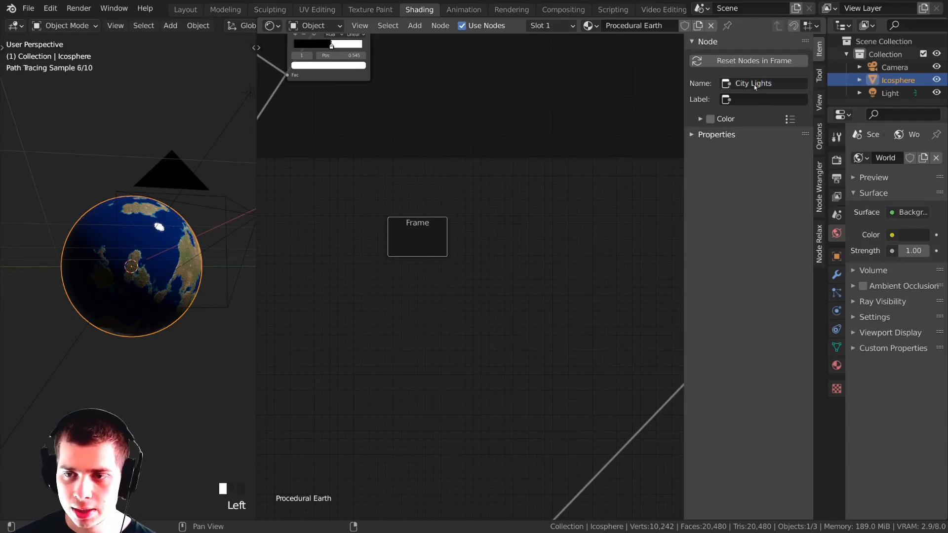
pyautogui.click(753, 85)
pyautogui.hotkey('ctrl', 'c')
pyautogui.click(748, 99)
pyautogui.hotkey('ctrl', 'v')
pyautogui.press('Return')
pyautogui.moveTo(414, 254); pyautogui.dragTo(427, 256)
pyautogui.moveTo(447, 258); pyautogui.dragTo(488, 248, button='middle')
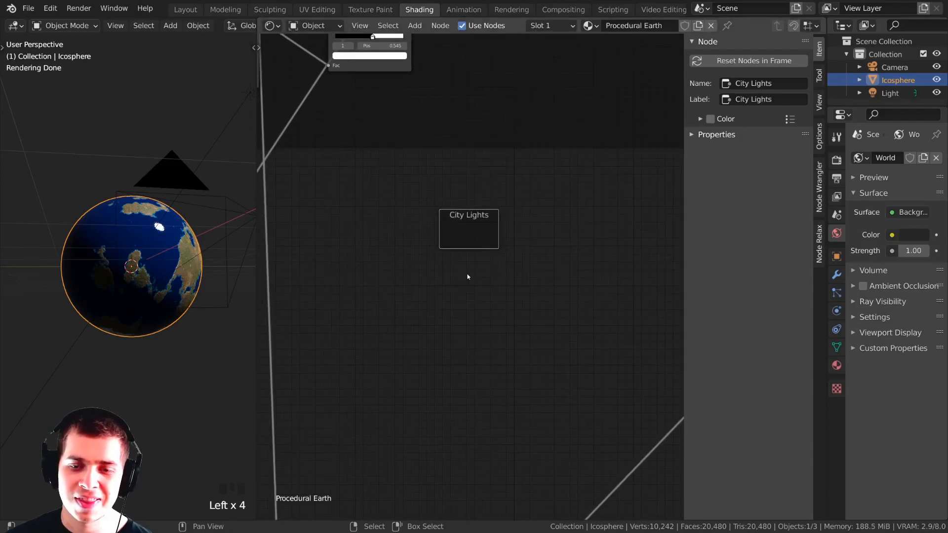
# Add a Noise Texture node inside the City Lights frame.
pyautogui.scroll(1, 467, 277)
pyautogui.hotkey('shift', 'a')
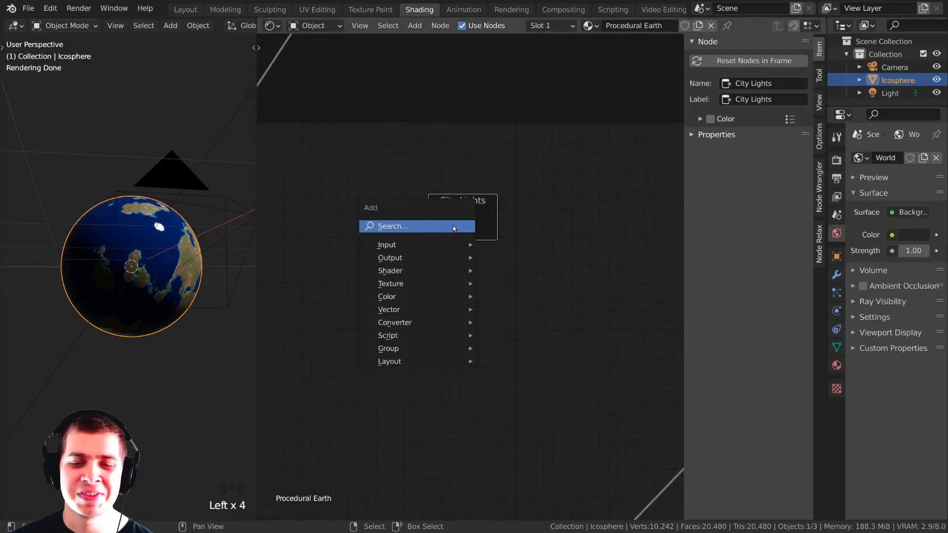
pyautogui.click(452, 226)
pyautogui.write('no')
pyautogui.click(479, 249)
pyautogui.click(464, 232)
# Add a Texture Coordinate node to the City Lights frame and connect its Object output to the Noise Texture's Vector input.
pyautogui.hotkey('shift', 'a')
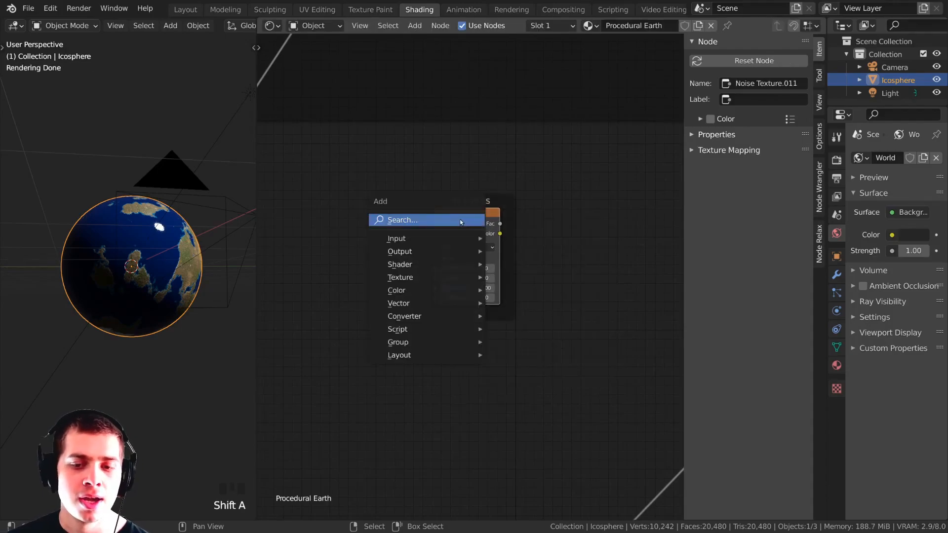
pyautogui.click(461, 219)
pyautogui.write('tex')
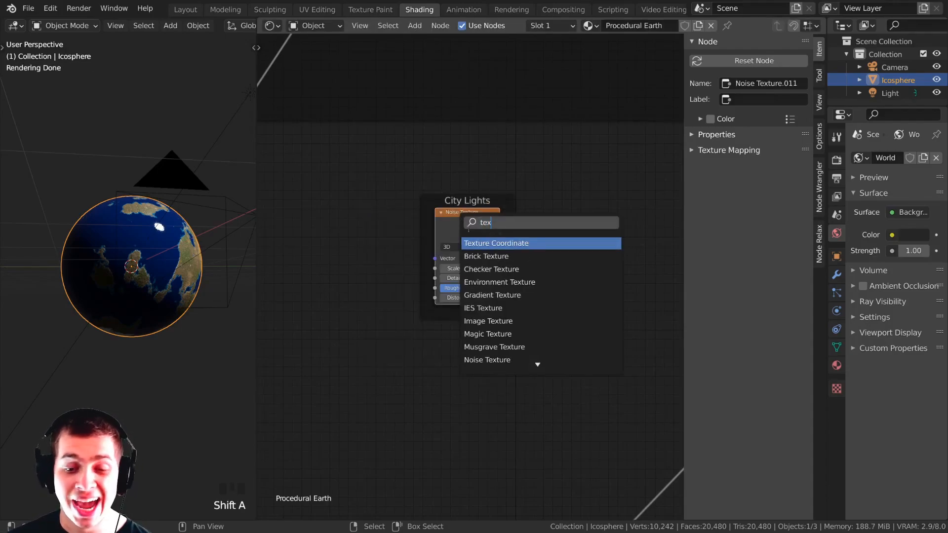
pyautogui.click(482, 244)
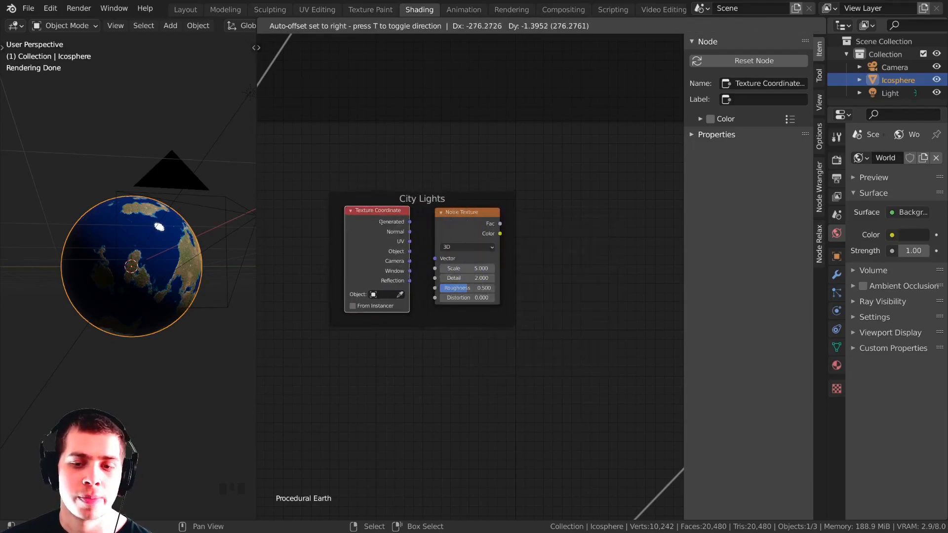
pyautogui.click(379, 245)
pyautogui.moveTo(390, 250); pyautogui.dragTo(434, 258)
pyautogui.moveTo(472, 213); pyautogui.dragTo(483, 214)
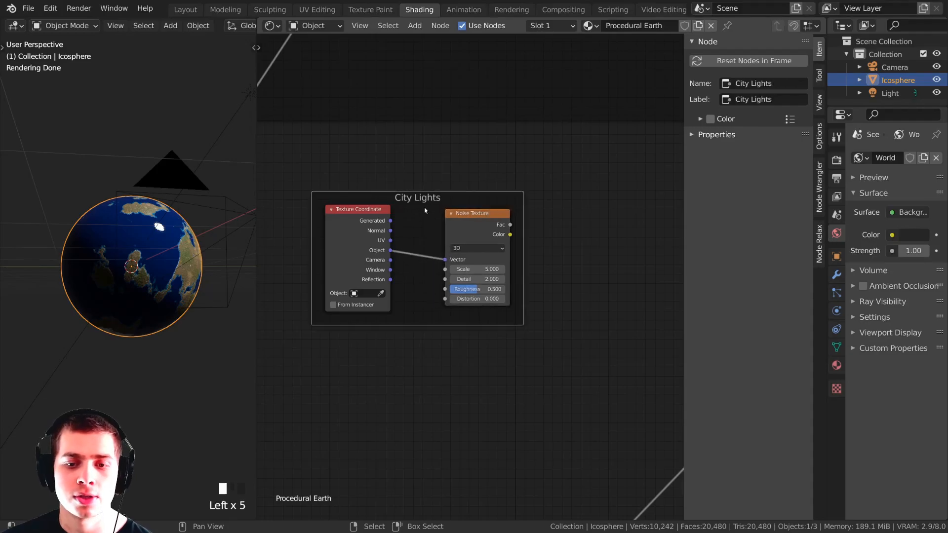
# Set the City Lights Noise Texture's scale to 785 and preview the noise on the globe.
pyautogui.scroll(2, 425, 211)
pyautogui.click(367, 287)
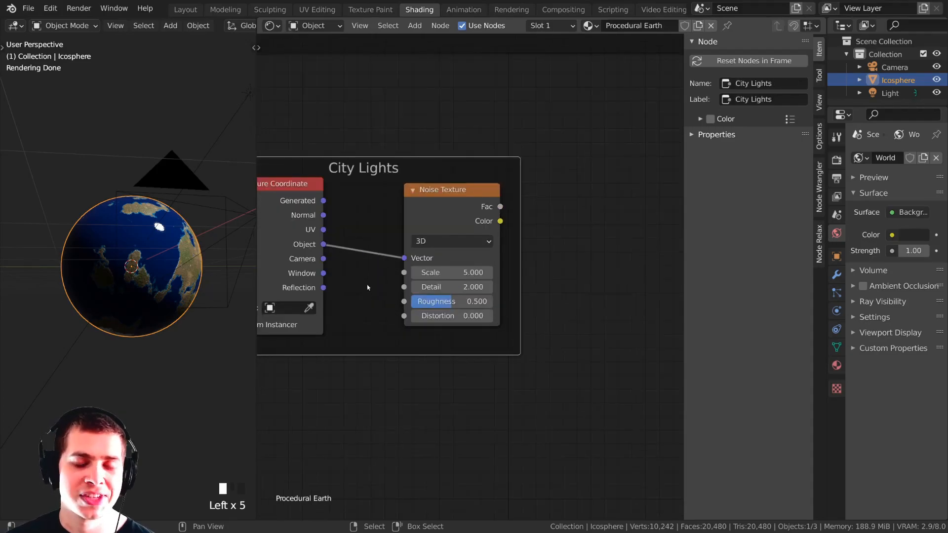
pyautogui.click(446, 272)
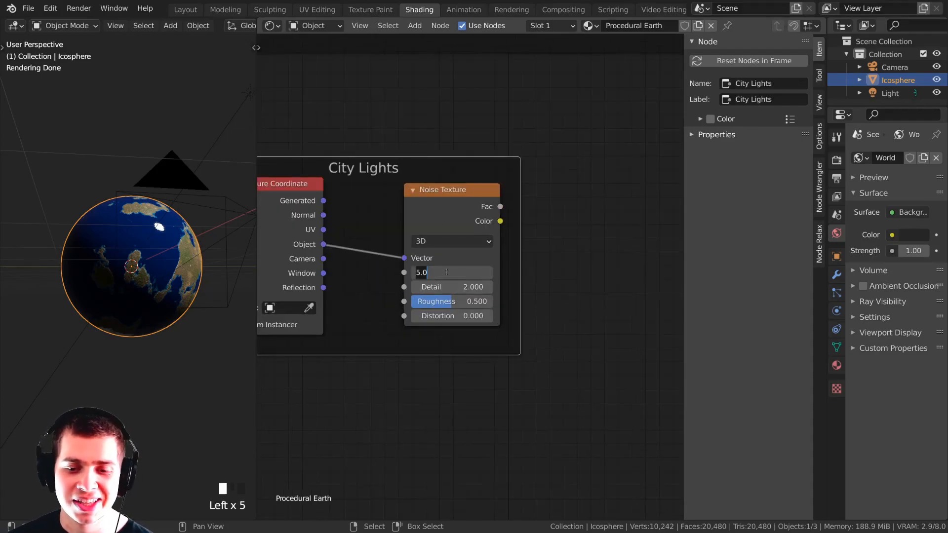
pyautogui.write('78')
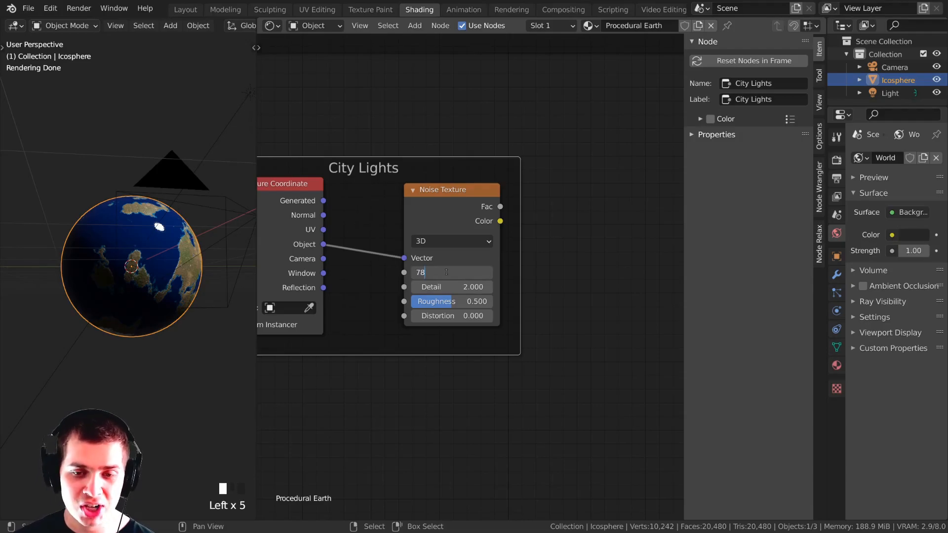
pyautogui.write('5')
pyautogui.press('Return')
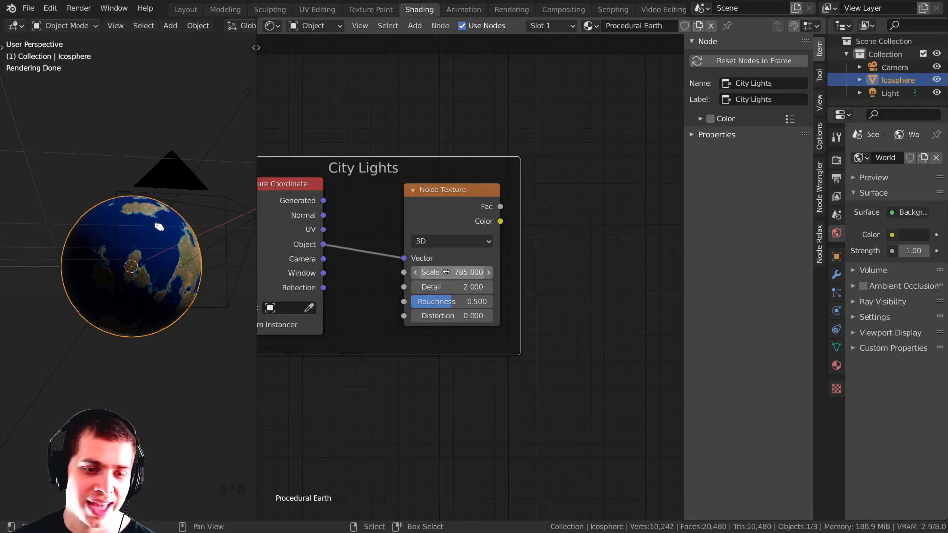
pyautogui.keyDown('ctrl'); pyautogui.keyDown('shift'); pyautogui.click(467, 206); pyautogui.keyUp('shift'); pyautogui.keyUp('ctrl')
pyautogui.scroll(6, 84, 275)
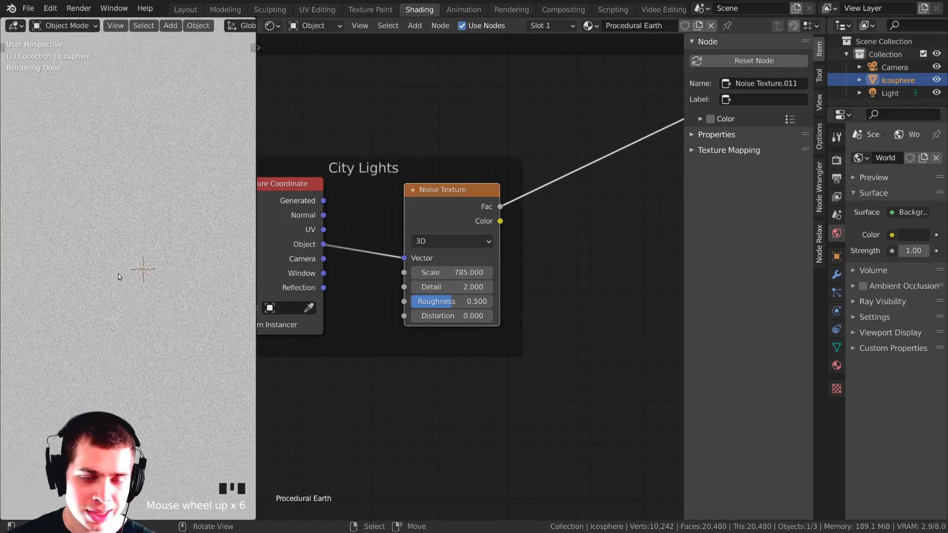
pyautogui.scroll(1, 126, 272)
pyautogui.scroll(-1, 114, 241)
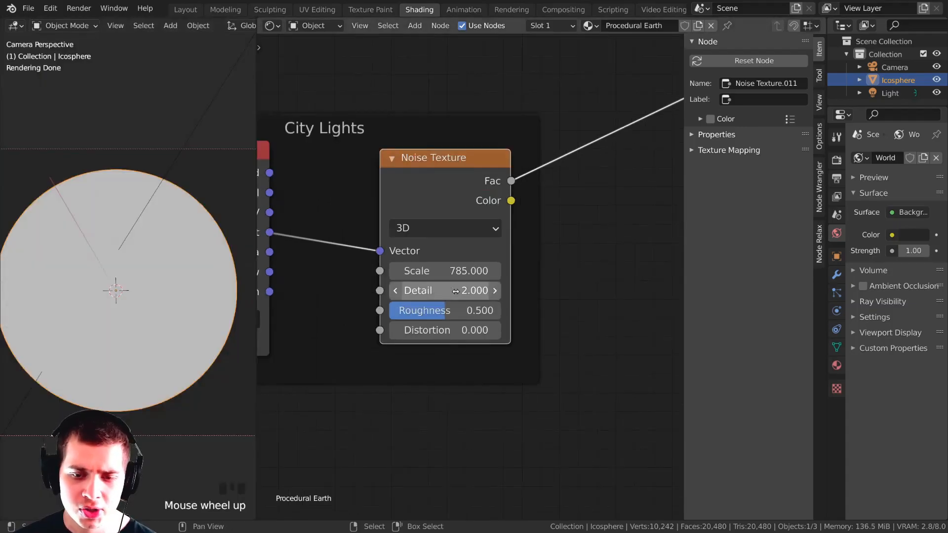
# Set the City Lights Noise Texture's detail to 3 and roughness to 0.7.
pyautogui.click(456, 292)
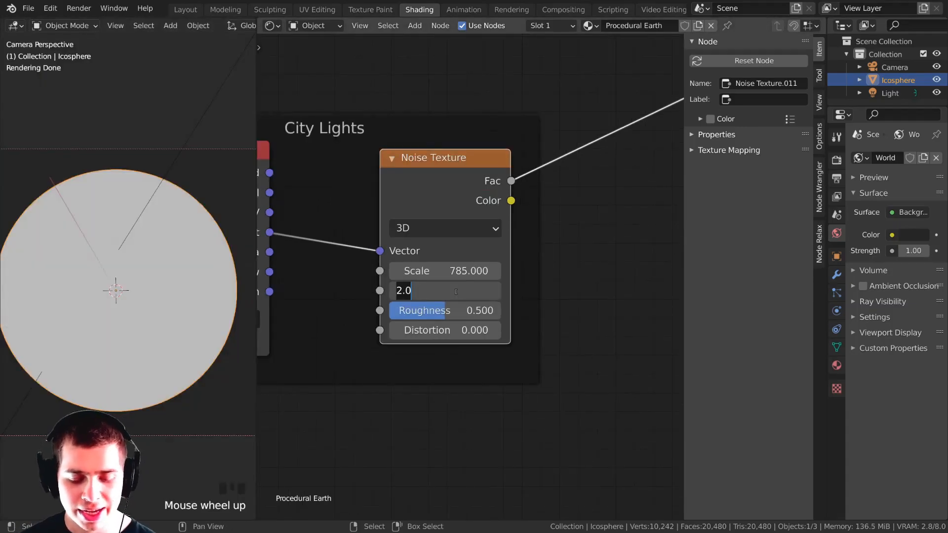
pyautogui.write('3')
pyautogui.press('Return')
pyautogui.click(442, 309)
pyautogui.write('.7')
pyautogui.press('Return')
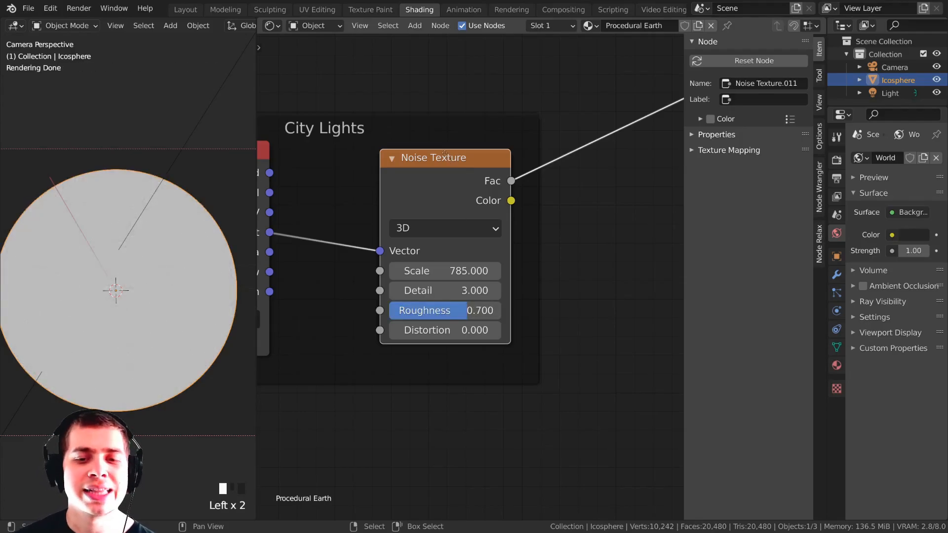
pyautogui.moveTo(446, 157); pyautogui.dragTo(439, 150)
pyautogui.scroll(-3, 433, 327)
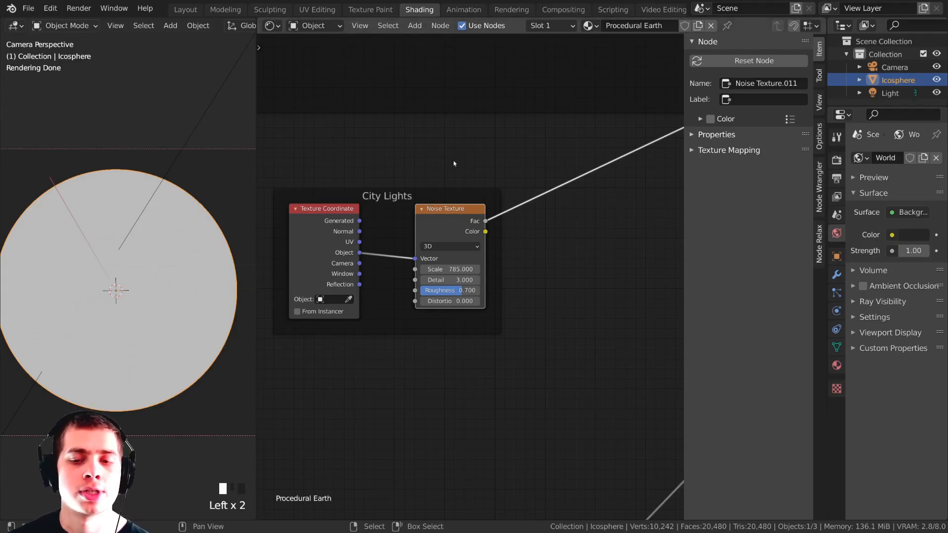
# Insert a ColorRamp on the previewed output of the City Lights Noise Texture.
pyautogui.hotkey('shift', 'a')
pyautogui.write('col')
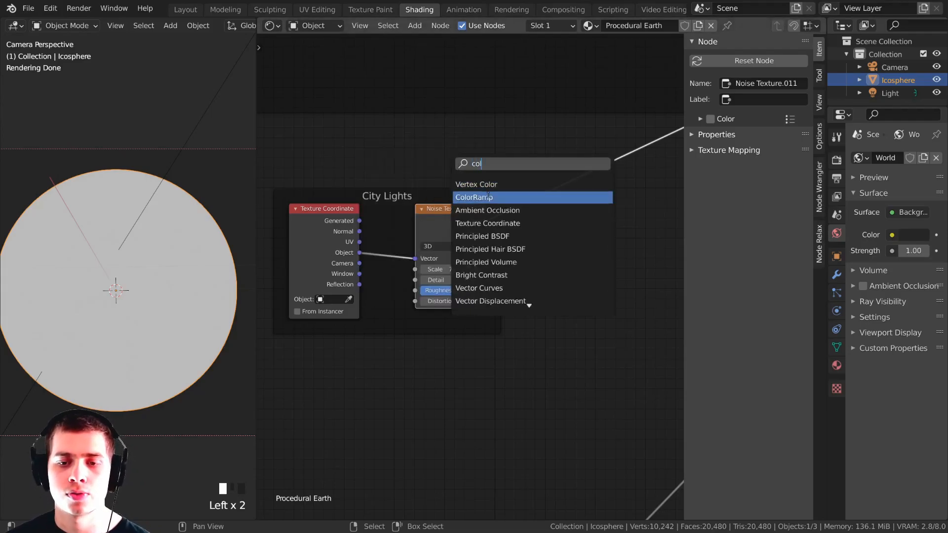
pyautogui.click(487, 197)
pyautogui.click(529, 225)
pyautogui.moveTo(561, 226)
pyautogui.mouseDown()
pyautogui.moveTo(492, 226)
pyautogui.moveTo(545, 223)
pyautogui.moveTo(547, 212)
pyautogui.mouseUp()
pyautogui.scroll(1, 511, 218)
pyautogui.moveTo(511, 219); pyautogui.dragTo(490, 222, button='middle')
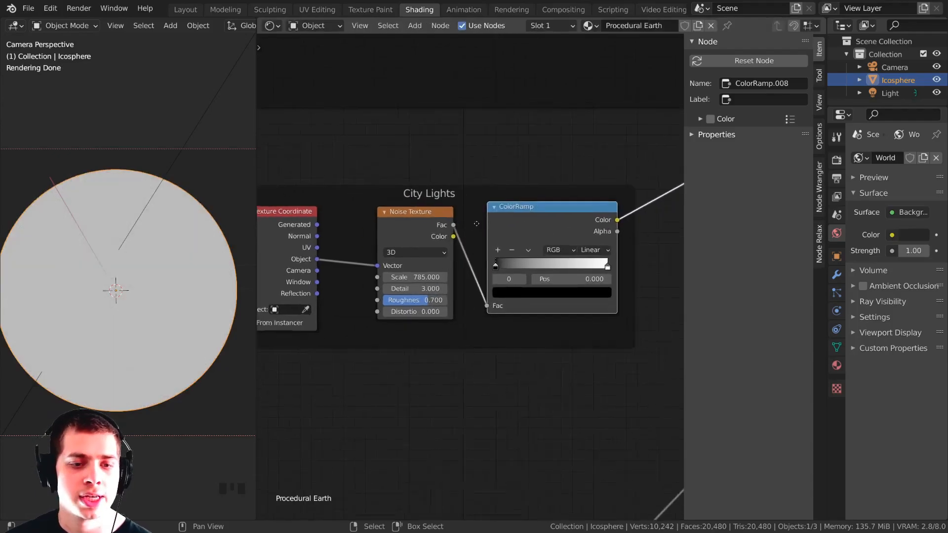
# Sharpen the City Lights ColorRamp by moving the black stop to about 0.591 and the white stop just above it.
pyautogui.scroll(4, 489, 222)
pyautogui.moveTo(333, 243); pyautogui.dragTo(472, 259)
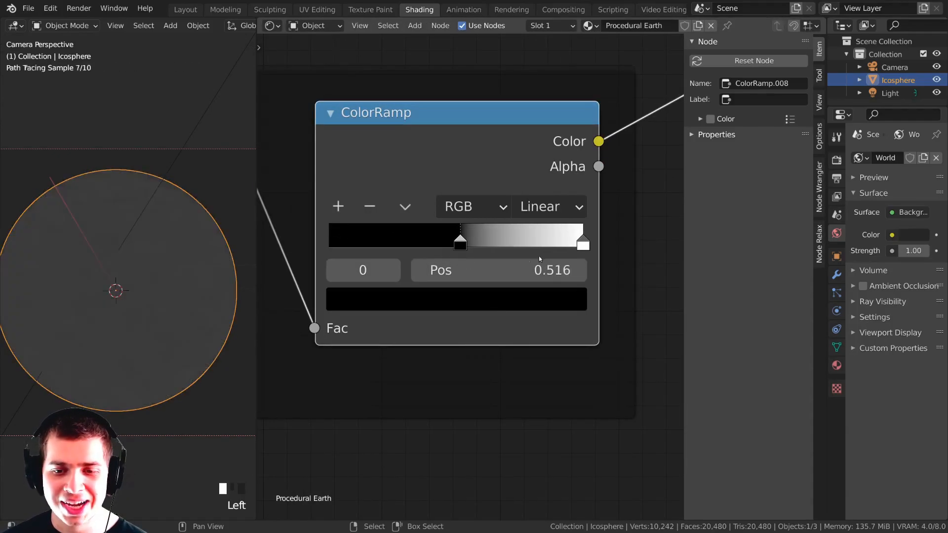
pyautogui.moveTo(582, 242); pyautogui.dragTo(480, 241)
pyautogui.scroll(4, 148, 290)
pyautogui.moveTo(471, 231); pyautogui.dragTo(482, 229)
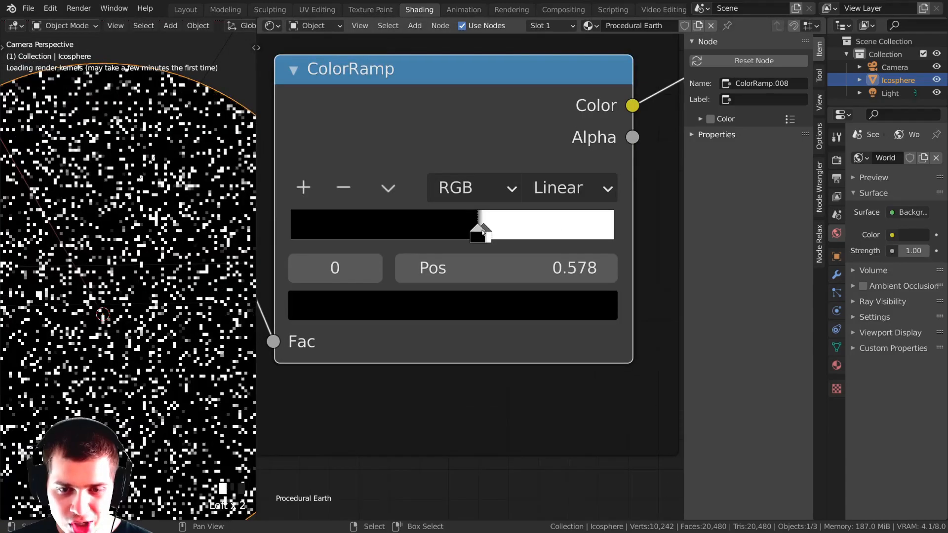
pyautogui.scroll(4, 148, 277)
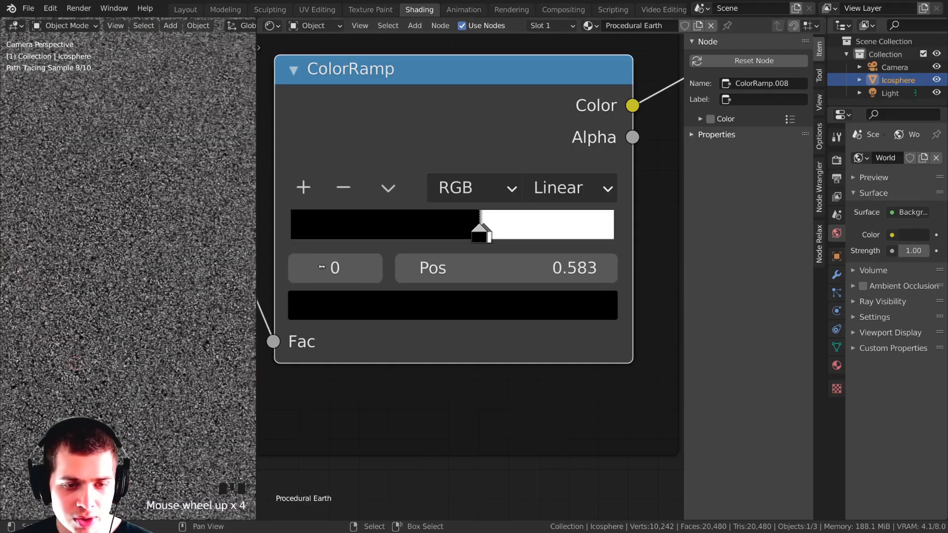
pyautogui.click(486, 231)
pyautogui.click(477, 232)
pyautogui.moveTo(477, 232); pyautogui.dragTo(478, 232)
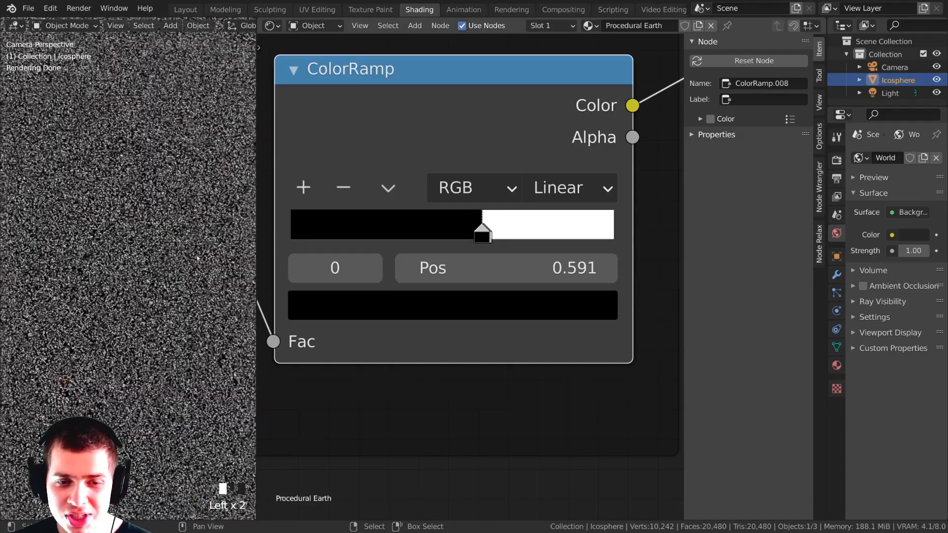
pyautogui.scroll(-5, 148, 260)
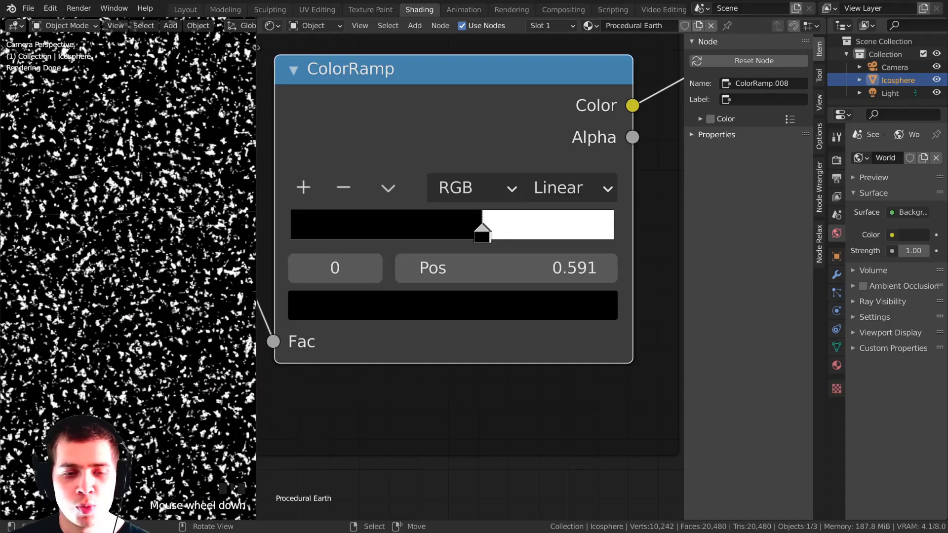
pyautogui.scroll(-18, 119, 222)
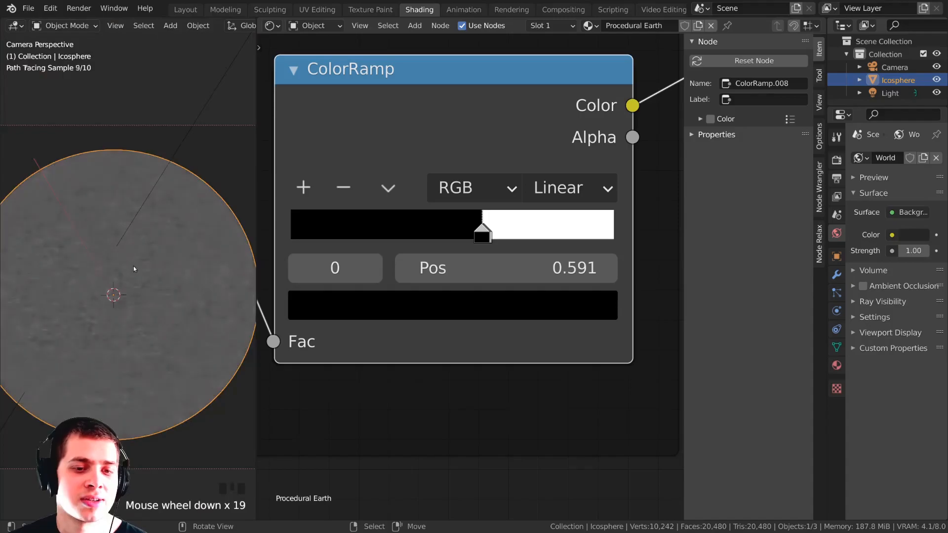
pyautogui.scroll(-2, 286, 276)
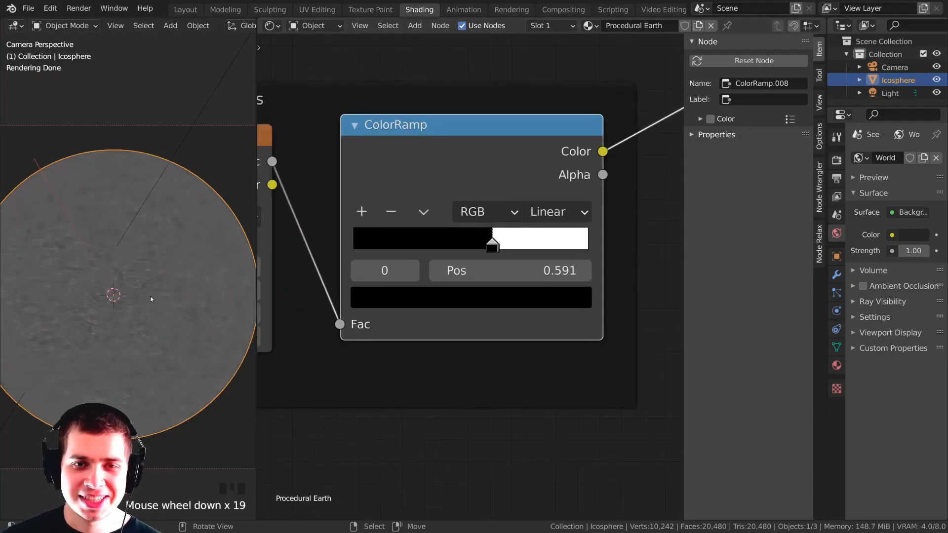
pyautogui.scroll(2, 85, 340)
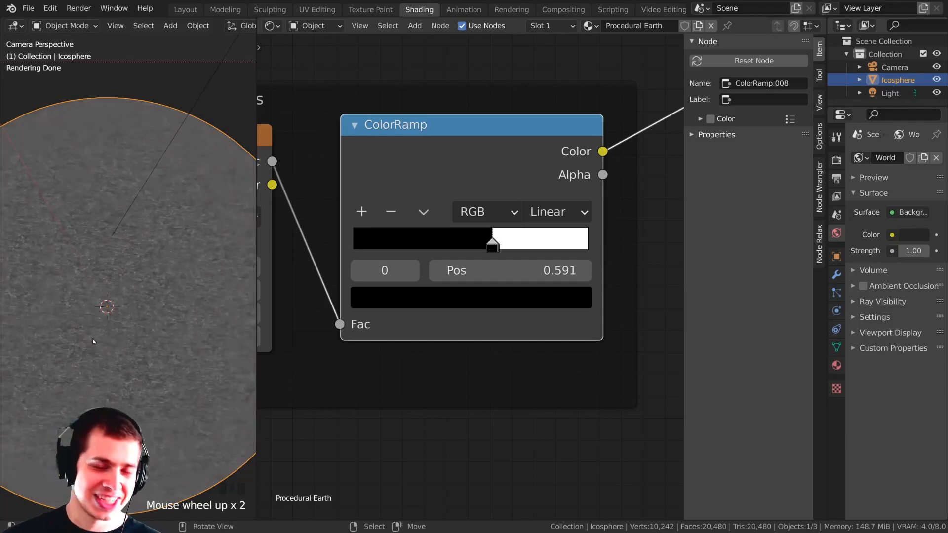
pyautogui.scroll(-4, 440, 236)
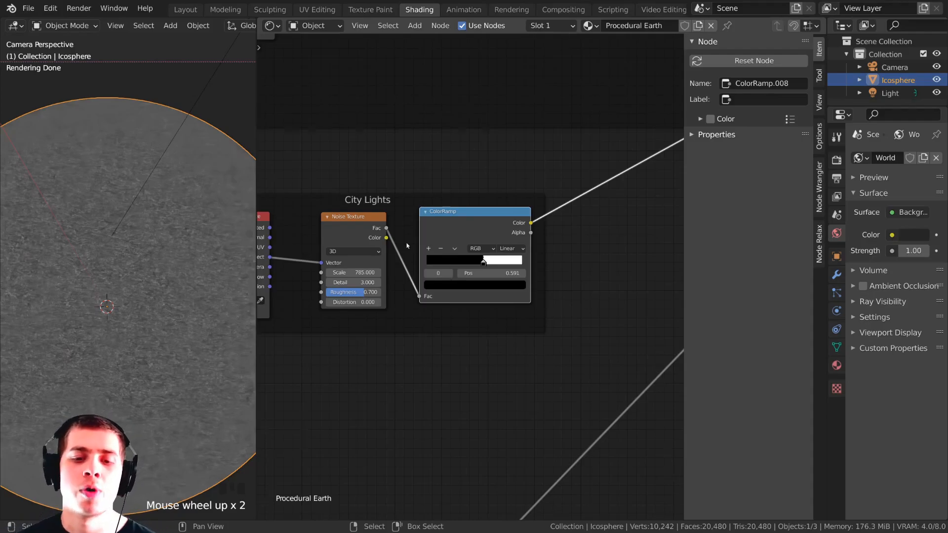
# Shift the City Lights Noise Texture slightly closer to its Texture Coordinate node.
pyautogui.scroll(-3, 406, 246)
pyautogui.moveTo(406, 245); pyautogui.dragTo(510, 255, button='middle')
pyautogui.scroll(3, 473, 264)
pyautogui.click(464, 233)
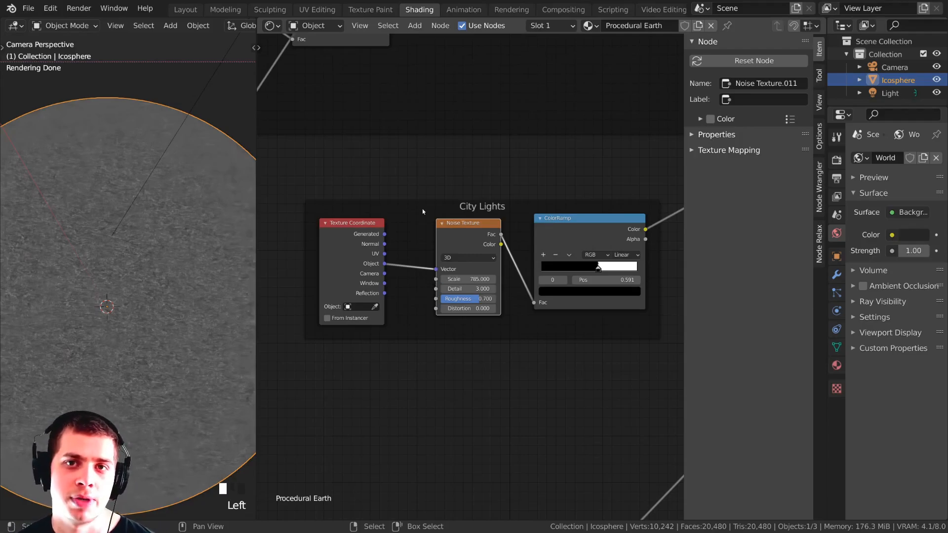
pyautogui.moveTo(458, 226); pyautogui.dragTo(451, 226)
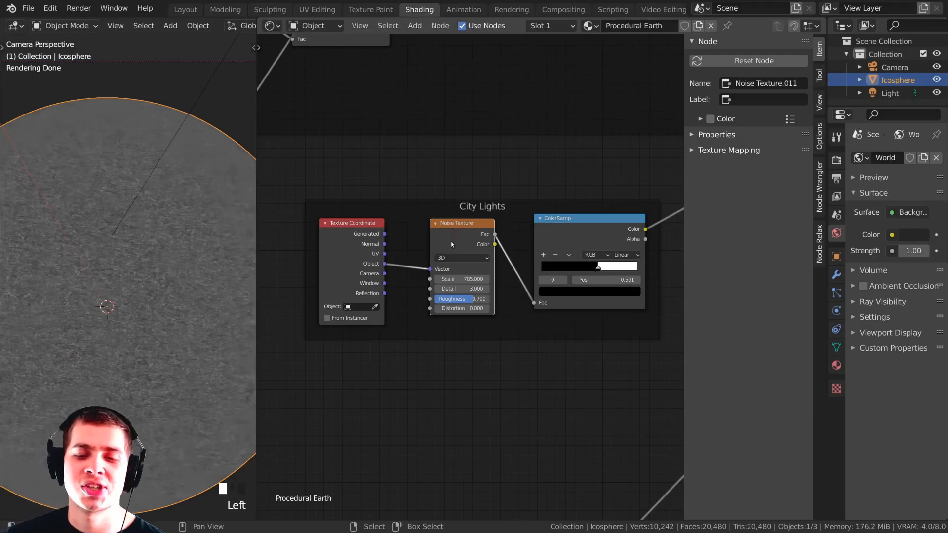
# Duplicate the City Lights Texture Coordinate and Noise Texture nodes together and place the copies below the originals.
pyautogui.scroll(1, 459, 232)
pyautogui.rightClick(457, 236)
pyautogui.keyDown('shift'); pyautogui.rightClick(359, 229); pyautogui.keyUp('shift')
pyautogui.scroll(-3, 398, 269)
pyautogui.moveTo(443, 260); pyautogui.dragTo(442, 209, button='middle')
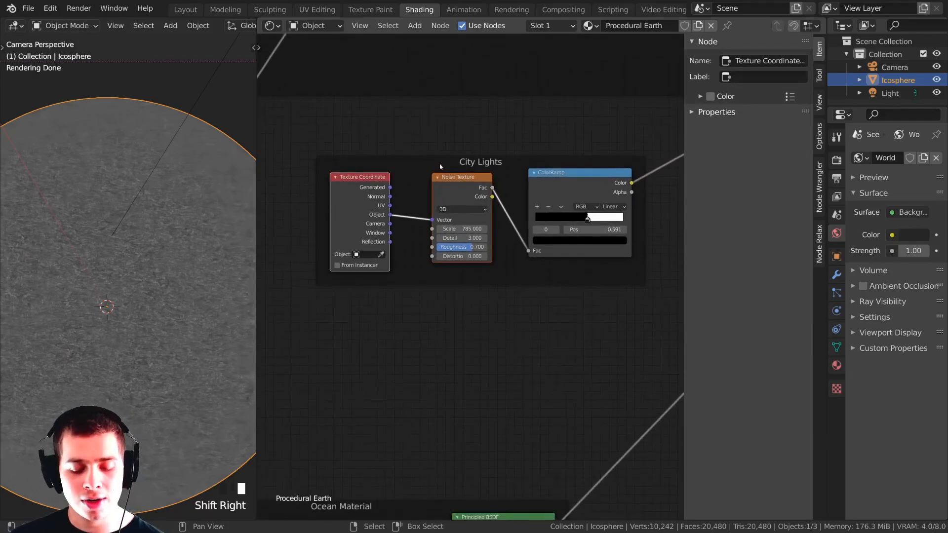
pyautogui.hotkey('shift', 'd')
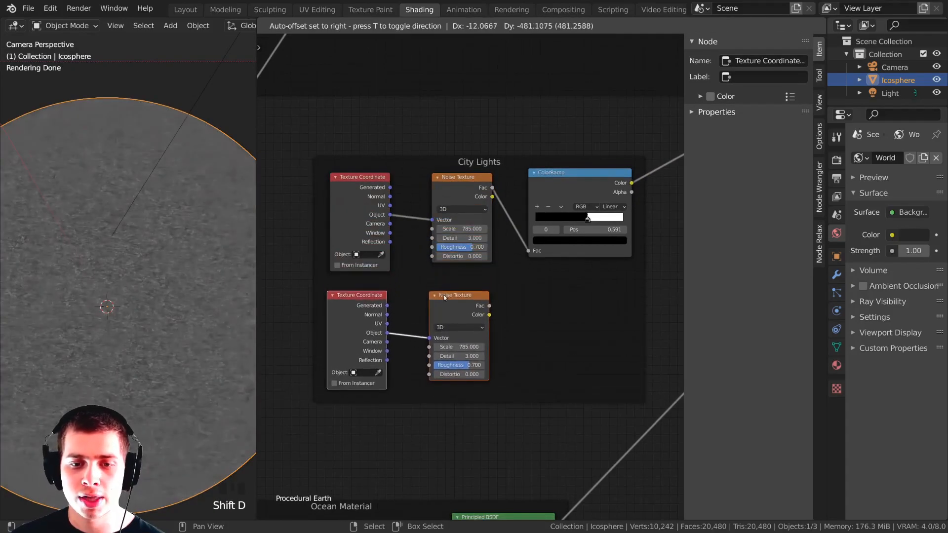
pyautogui.click(443, 296)
# Set the duplicated Noise Texture's scale to 50.
pyautogui.scroll(-2, 486, 252)
pyautogui.moveTo(470, 260); pyautogui.dragTo(433, 232)
pyautogui.scroll(5, 436, 260)
pyautogui.doubleClick(494, 333)
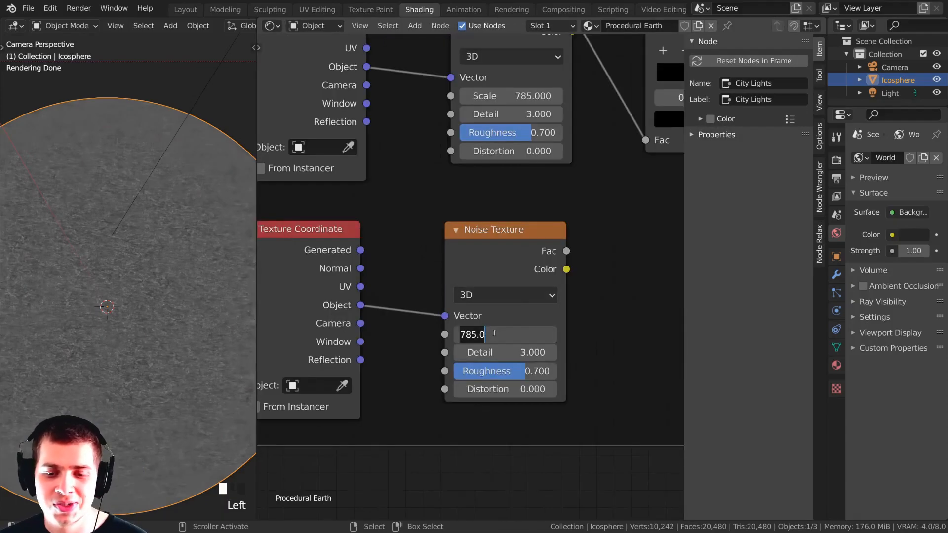
pyautogui.write('50')
pyautogui.press('Return')
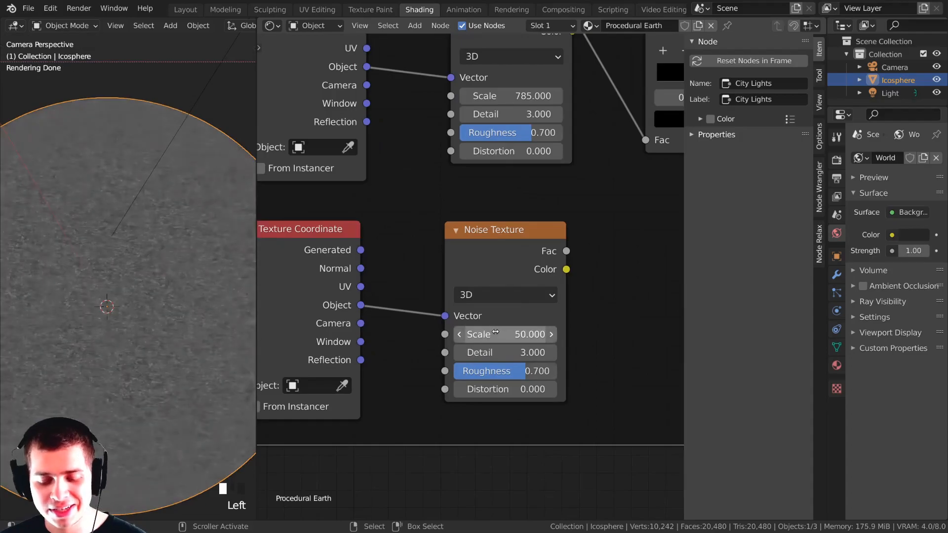
# Hide the node sidebar and preview the duplicated Noise Texture on the globe from the camera view.
pyautogui.press('n')
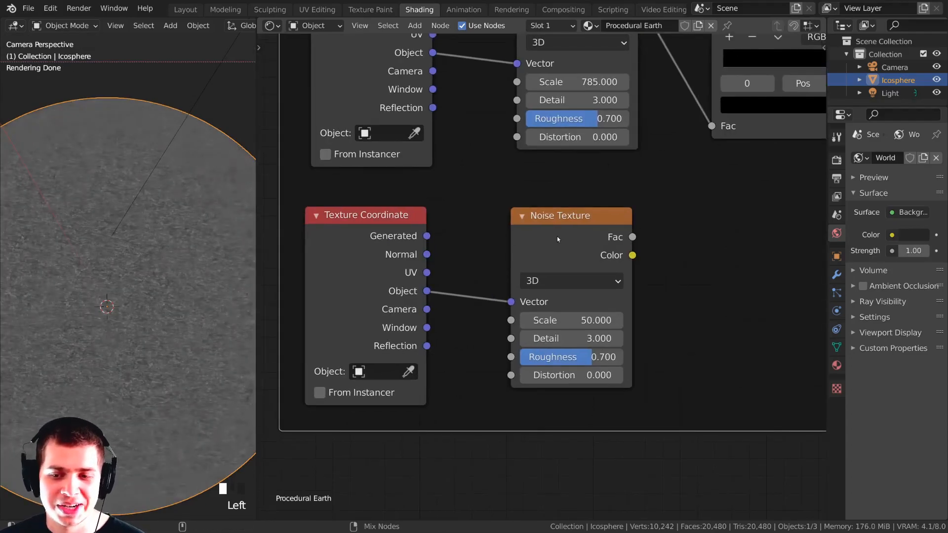
pyautogui.keyDown('ctrl'); pyautogui.keyDown('shift'); pyautogui.click(557, 236); pyautogui.keyUp('shift'); pyautogui.keyUp('ctrl')
pyautogui.moveTo(543, 284); pyautogui.dragTo(488, 259, button='middle')
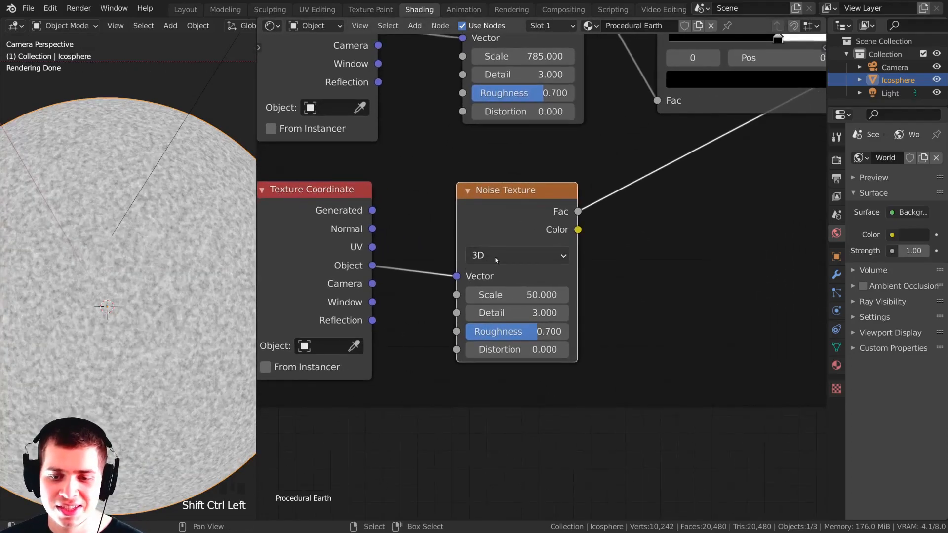
pyautogui.scroll(-1, 496, 260)
pyautogui.moveTo(179, 281); pyautogui.dragTo(147, 268, button='middle')
pyautogui.press('KP_0')
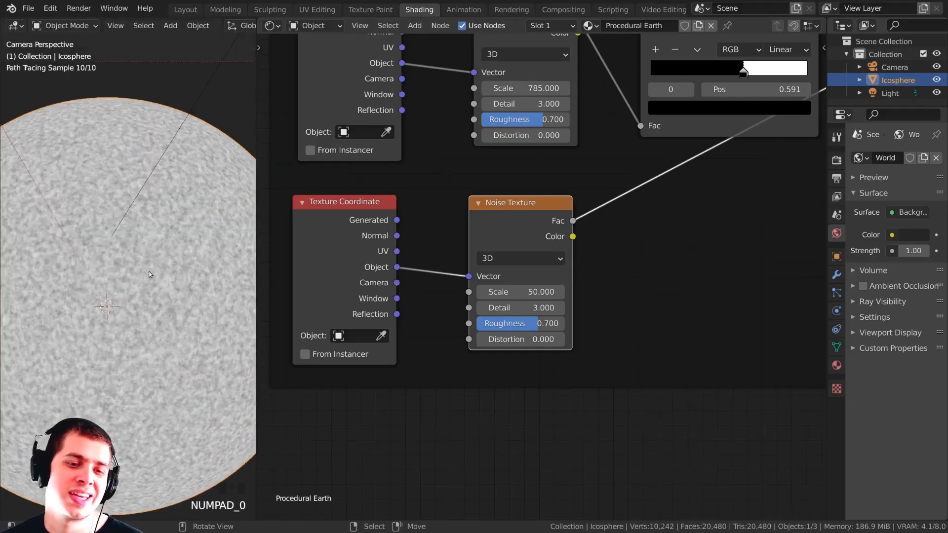
# Duplicate the City Lights ColorRamp and insert the copy on the previewed output of the lower Noise Texture.
pyautogui.scroll(-3, 441, 319)
pyautogui.rightClick(609, 136)
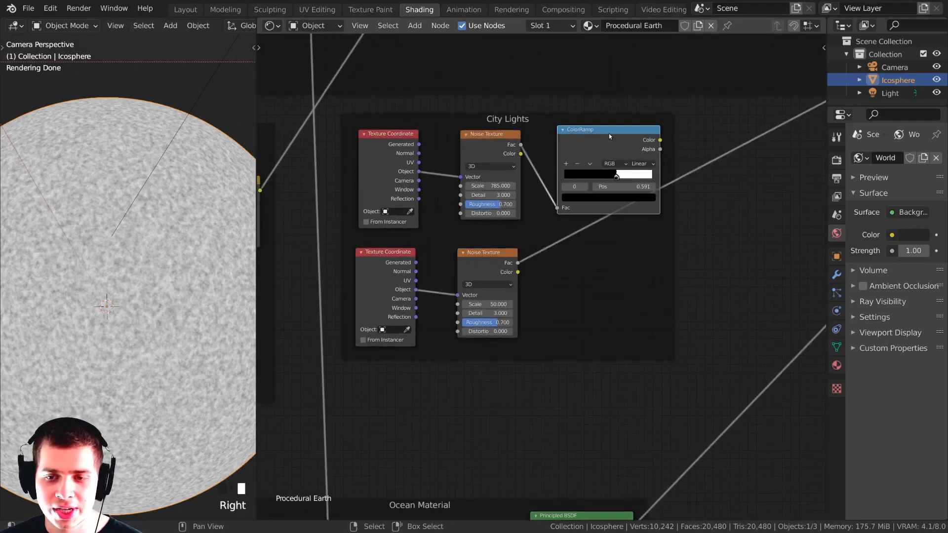
pyautogui.hotkey('shift', 'd')
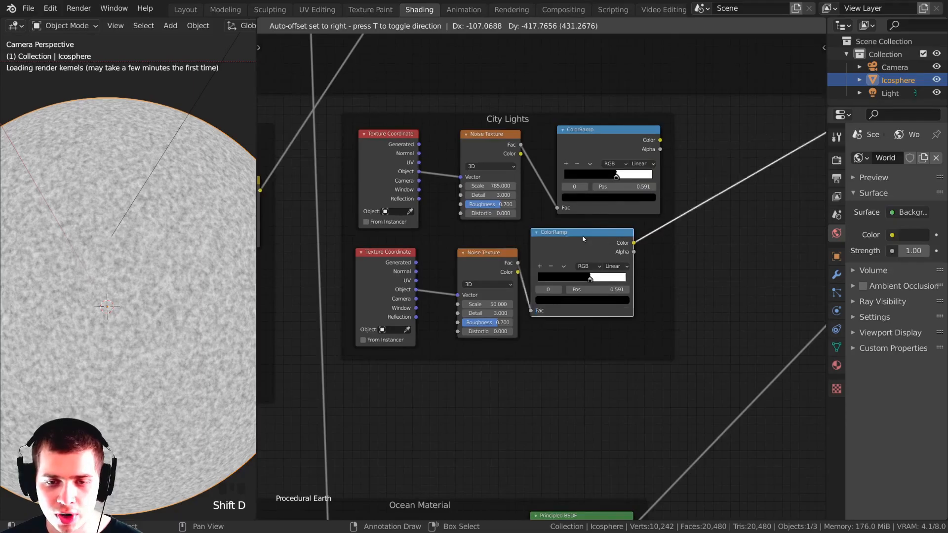
pyautogui.click(605, 241)
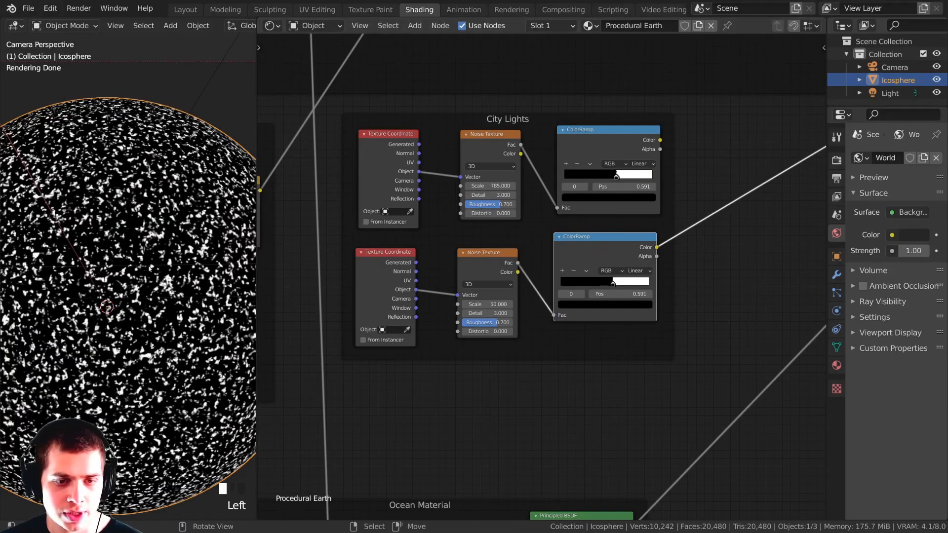
# Lower the duplicated ColorRamp's stops, placing the white stop at about 0.337 and the black stop slightly below it.
pyautogui.scroll(2, 148, 269)
pyautogui.scroll(1, 138, 266)
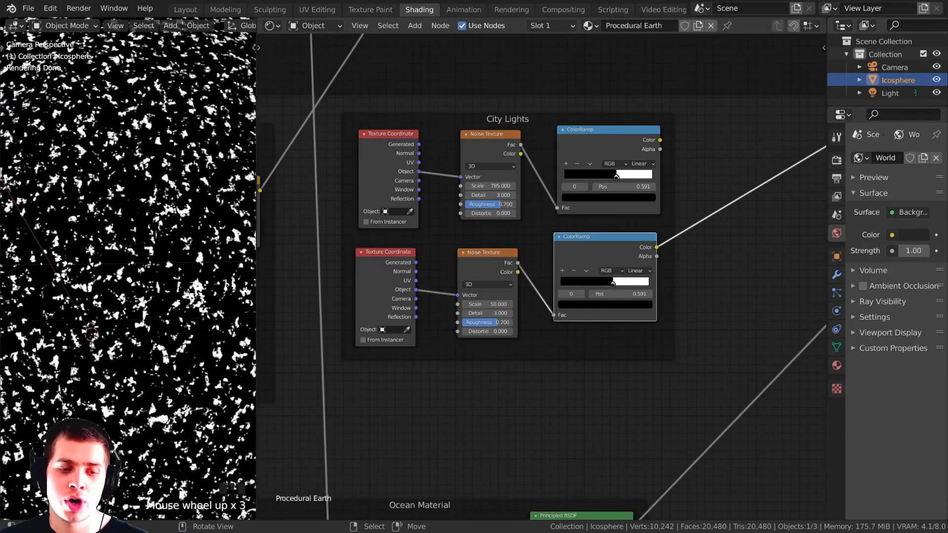
pyautogui.scroll(1, 147, 272)
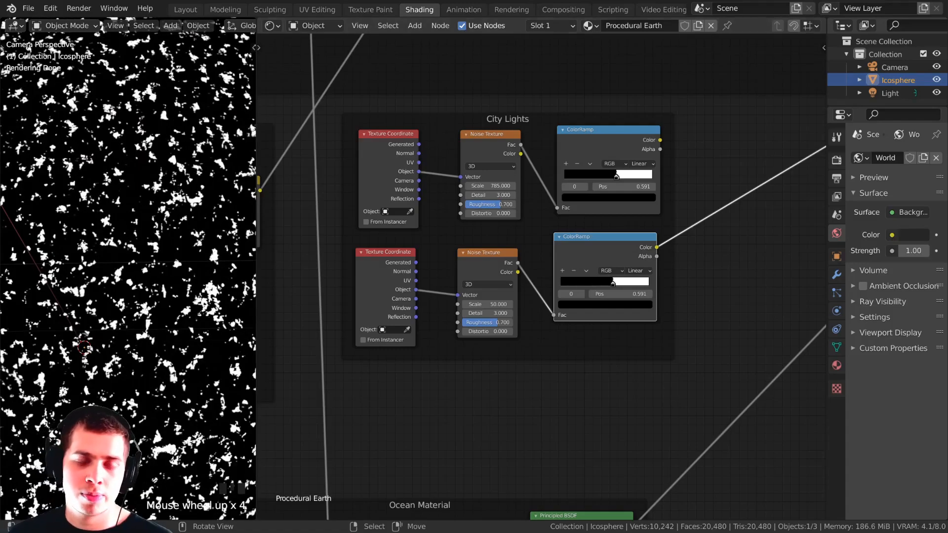
pyautogui.scroll(4, 632, 279)
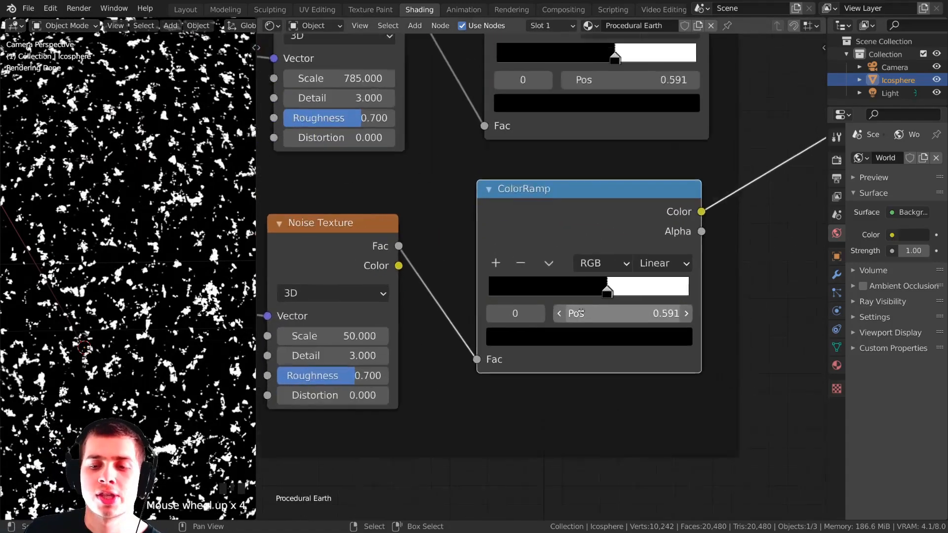
pyautogui.scroll(1, 558, 284)
pyautogui.moveTo(549, 282); pyautogui.dragTo(562, 282)
pyautogui.moveTo(548, 283); pyautogui.dragTo(518, 285)
pyautogui.moveTo(148, 277); pyautogui.dragTo(172, 267, button='middle')
pyautogui.scroll(2, 172, 266)
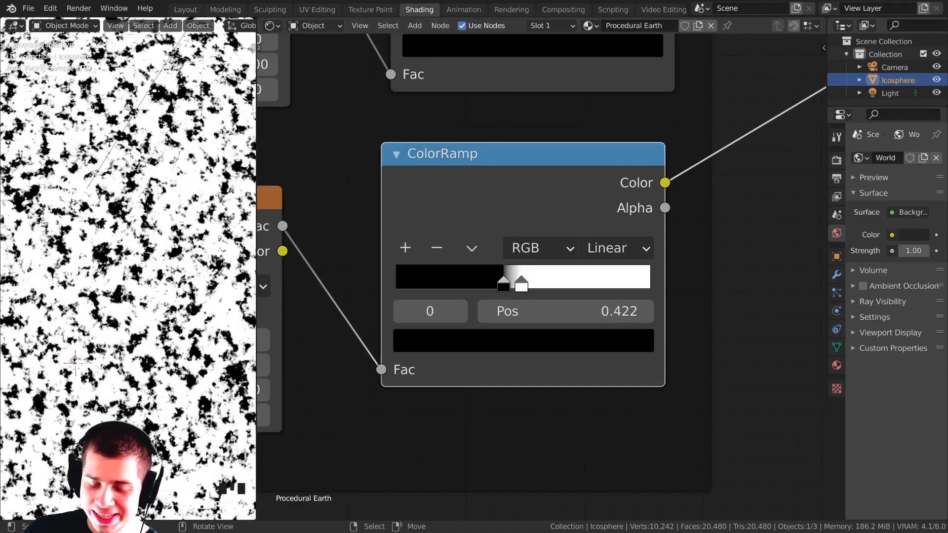
pyautogui.scroll(2, 542, 279)
pyautogui.moveTo(497, 283); pyautogui.dragTo(458, 286)
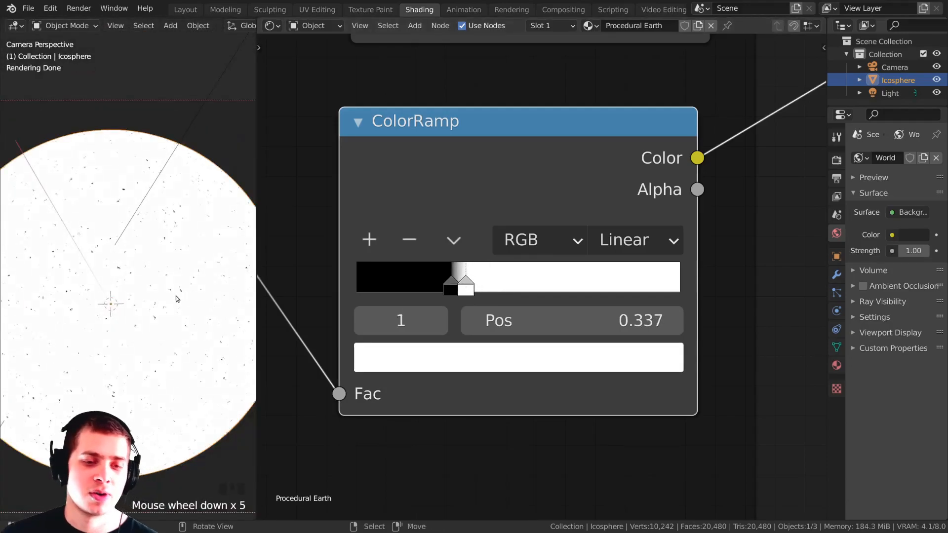
# Sharpen the duplicated ColorRamp by bringing its black stop up against the white stop at about 0.342.
pyautogui.scroll(-4, 107, 301)
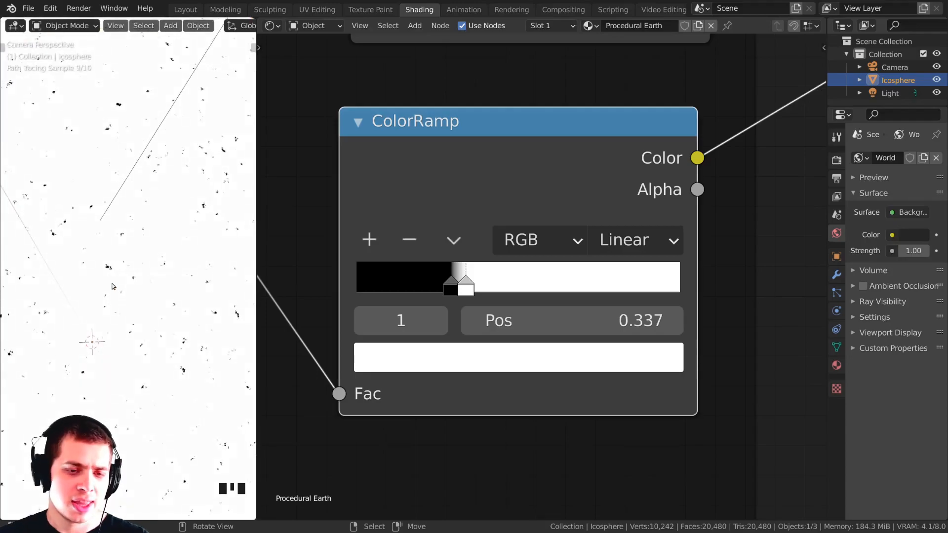
pyautogui.moveTo(455, 286)
pyautogui.mouseDown()
pyautogui.moveTo(501, 281)
pyautogui.moveTo(466, 284)
pyautogui.mouseUp()
pyautogui.moveTo(171, 247); pyautogui.dragTo(132, 250, button='middle')
pyautogui.scroll(4, 155, 245)
pyautogui.scroll(-4, 132, 249)
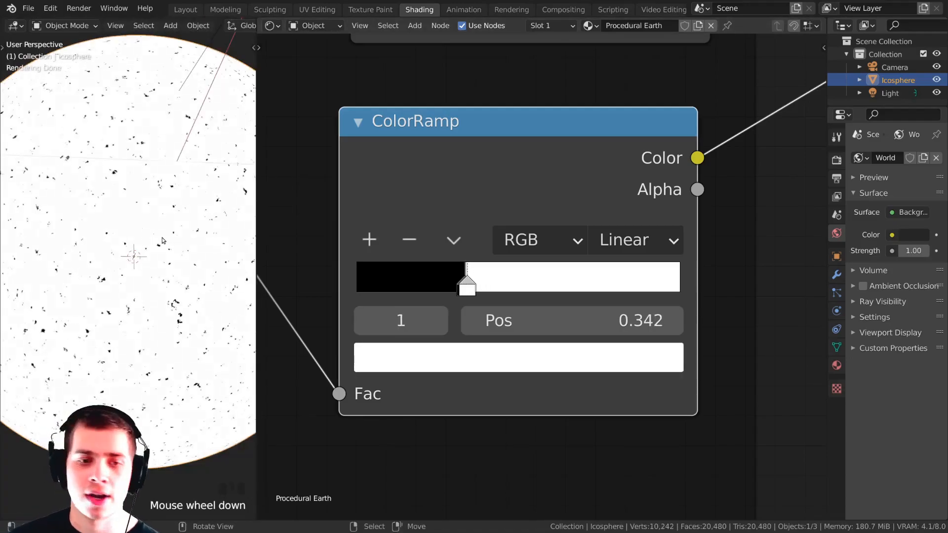
pyautogui.press('KP_0')
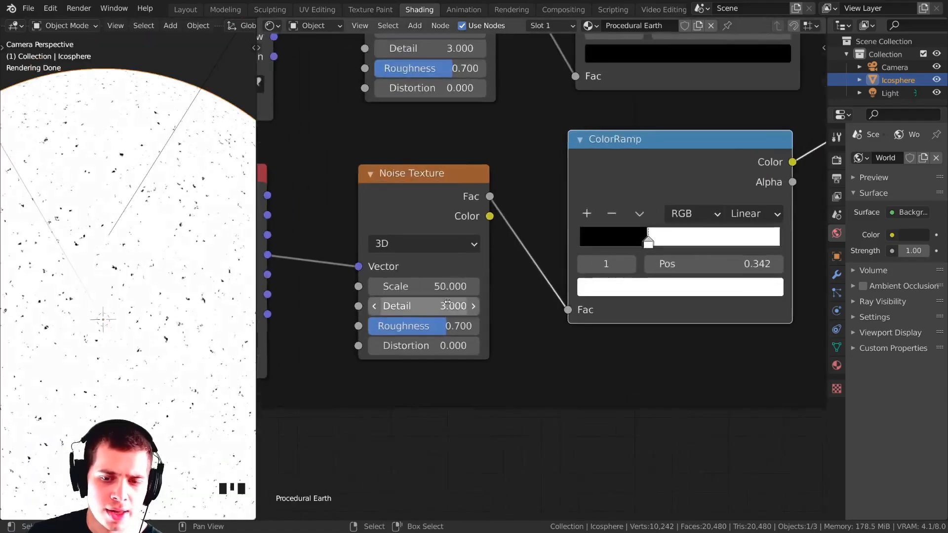
# Try a scale of 30 on the lower City Lights Noise Texture.
pyautogui.scroll(1, 444, 306)
pyautogui.click(450, 280)
pyautogui.write('30')
pyautogui.press('Return')
pyautogui.moveTo(660, 244); pyautogui.dragTo(642, 241, button='middle')
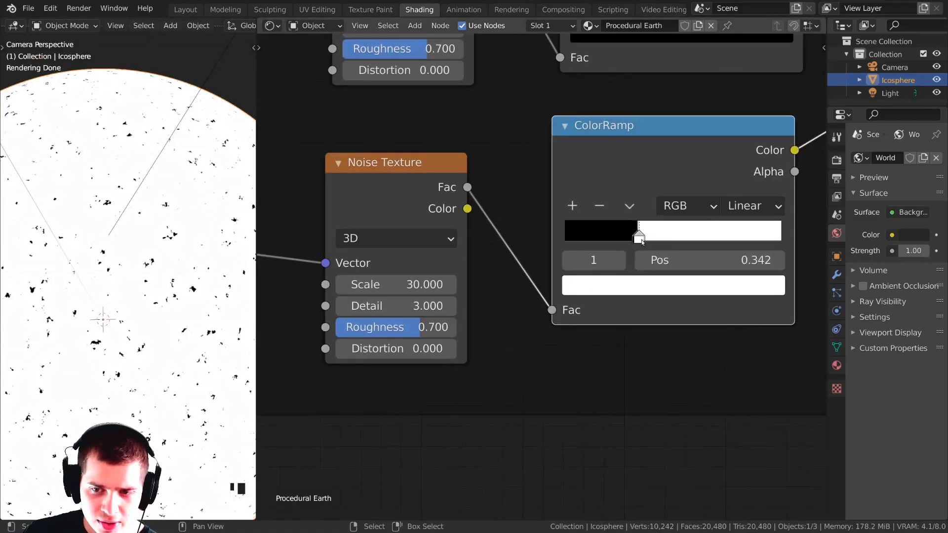
# Set the lower City Lights Noise Texture's scale to 40 and check the whole globe.
pyautogui.click(406, 290)
pyautogui.write('49')
pyautogui.press('BackSpace')
pyautogui.write('0')
pyautogui.press('Return')
pyautogui.scroll(-2, 190, 283)
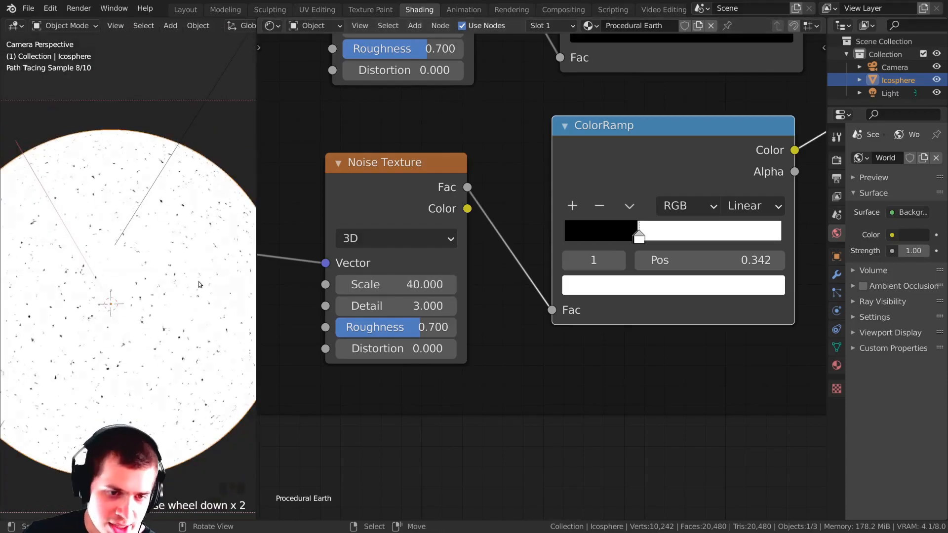
# Add a MixRGB node inside the City Lights frame, beyond the outputs of the two ColorRamps.
pyautogui.keyDown('shift'); pyautogui.moveTo(498, 175); pyautogui.dragTo(529, 172, button='middle'); pyautogui.keyUp('shift')
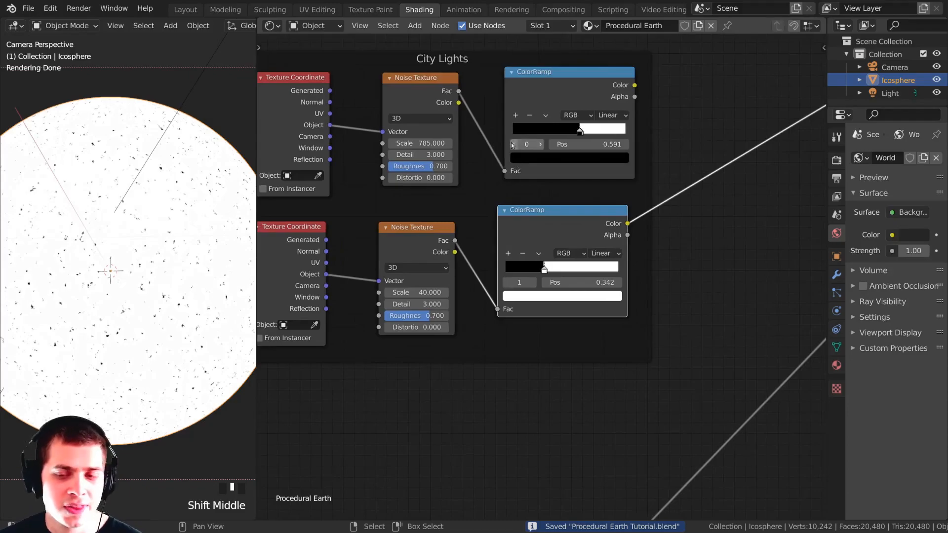
pyautogui.hotkey('shift', 'a')
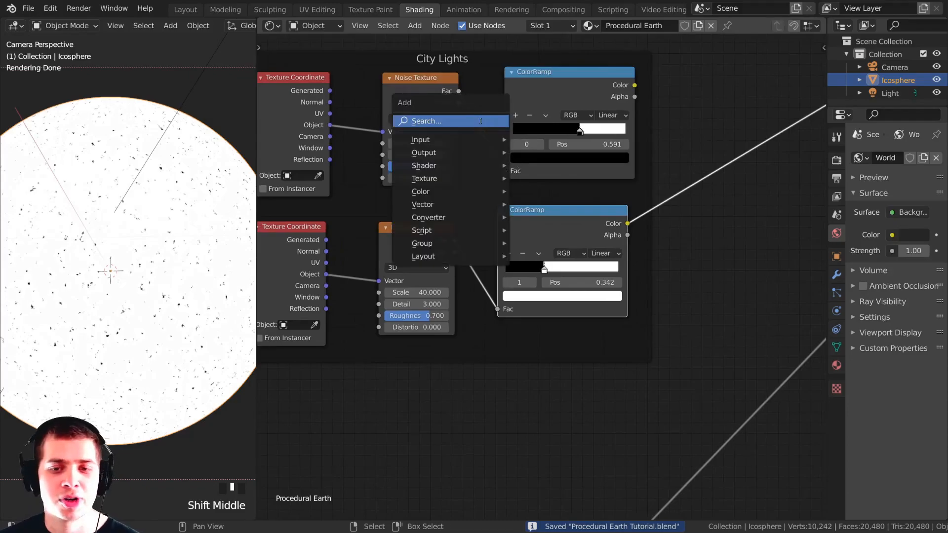
pyautogui.write('mi')
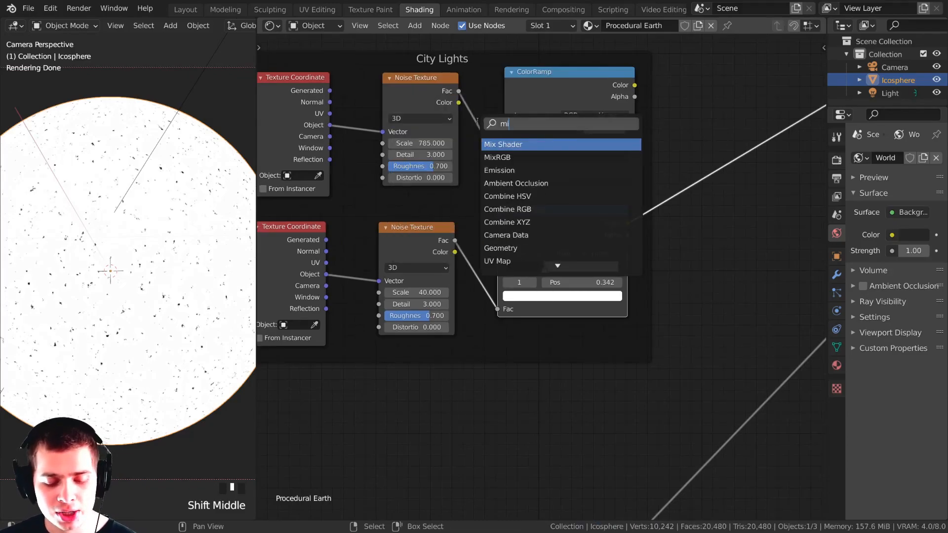
pyautogui.click(617, 163)
pyautogui.moveTo(637, 105); pyautogui.dragTo(710, 122)
# Connect the lower ColorRamp's color to the Mix node's Fac and the upper ColorRamp's color to Color1.
pyautogui.keyDown('ctrl'); pyautogui.keyDown('shift'); pyautogui.click(570, 224); pyautogui.keyUp('shift'); pyautogui.keyUp('ctrl')
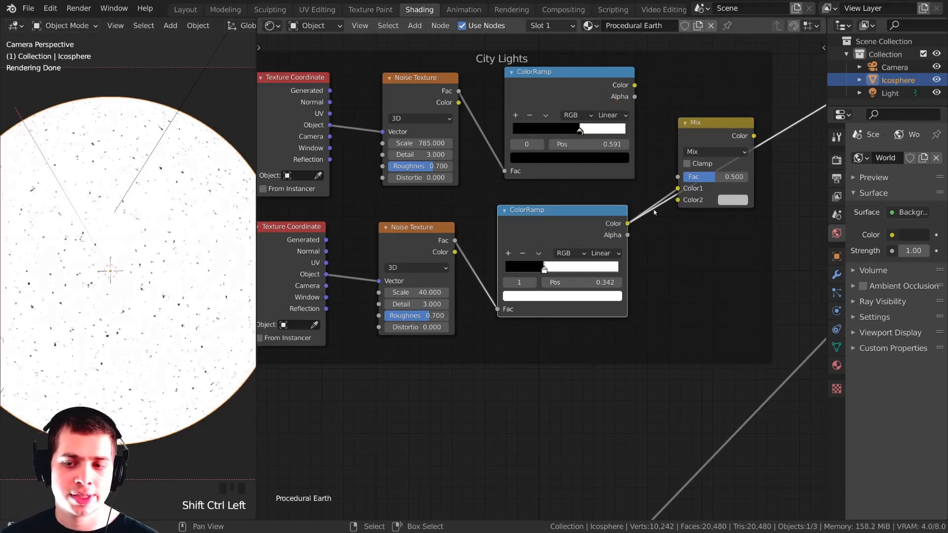
pyautogui.moveTo(677, 188)
pyautogui.mouseDown()
pyautogui.moveTo(635, 207)
pyautogui.moveTo(677, 177)
pyautogui.mouseUp()
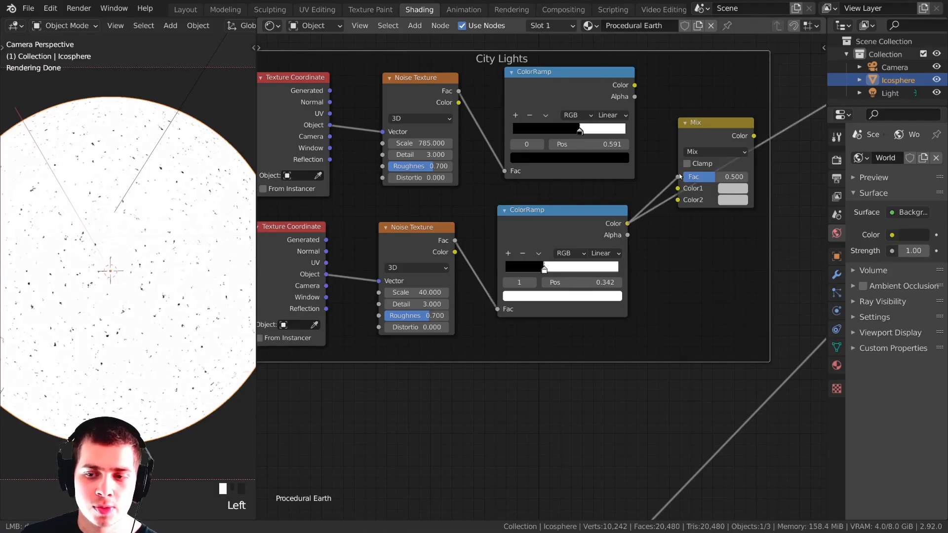
pyautogui.moveTo(697, 135); pyautogui.dragTo(702, 128)
pyautogui.moveTo(587, 100); pyautogui.dragTo(682, 182)
# Set the Mix node's Color2 to black and preview the mixed result on the globe.
pyautogui.click(739, 195)
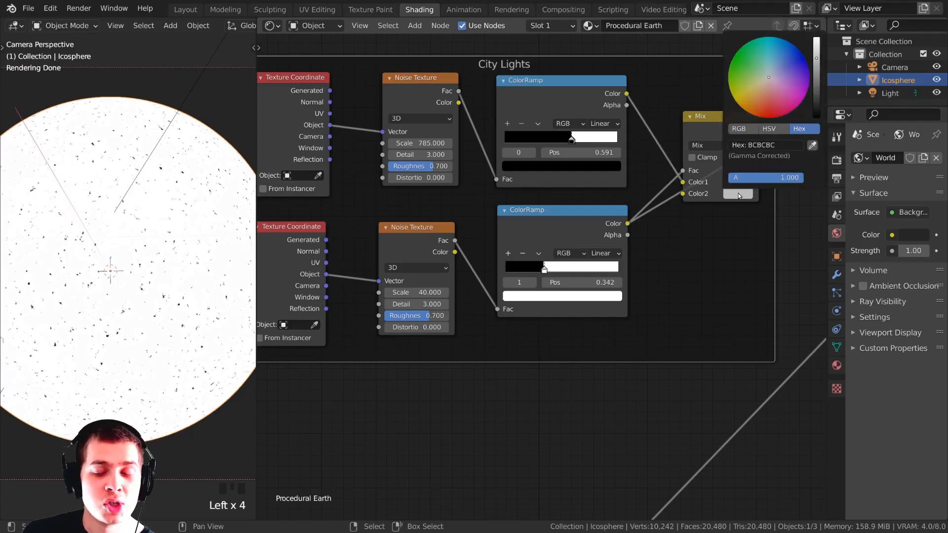
pyautogui.moveTo(817, 88); pyautogui.dragTo(817, 118)
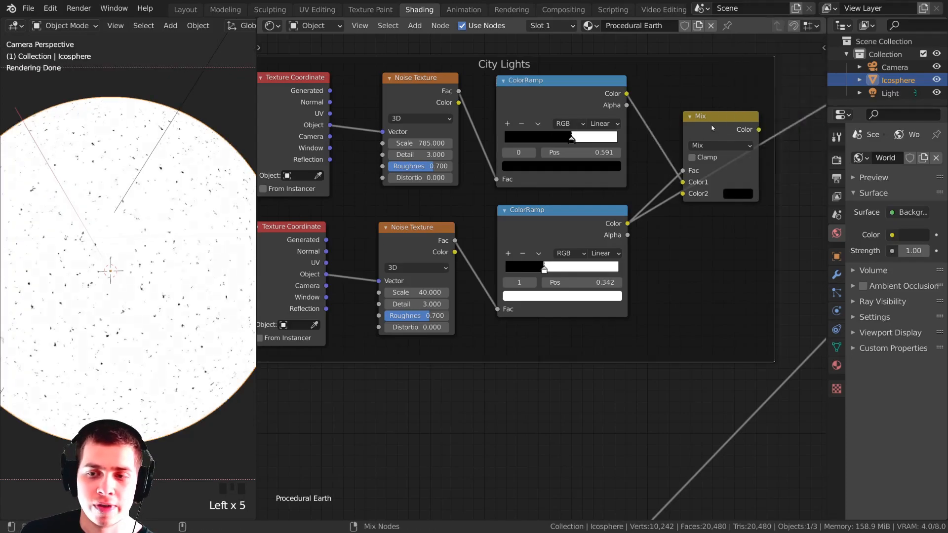
pyautogui.keyDown('ctrl'); pyautogui.keyDown('shift'); pyautogui.click(714, 124); pyautogui.keyUp('shift'); pyautogui.keyUp('ctrl')
pyautogui.scroll(-2, 125, 260)
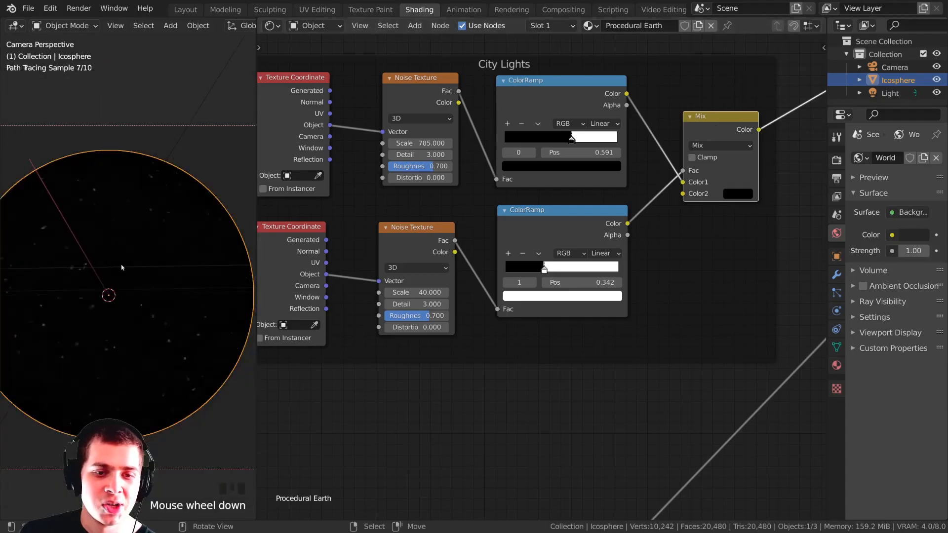
pyautogui.scroll(2, 124, 268)
pyautogui.scroll(6, 137, 258)
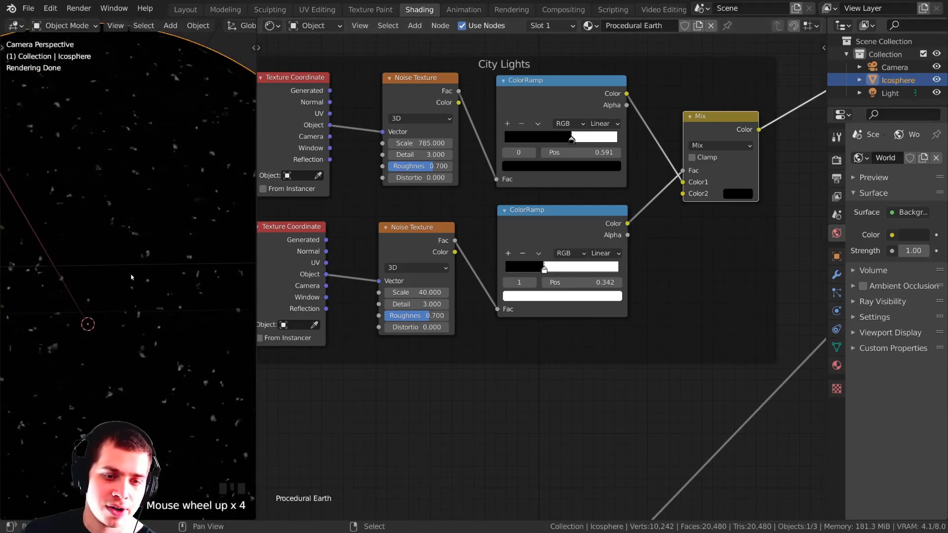
# Preview the lower ColorRamp, the upper ColorRamp and the Mix node in turn and compare the masked light clusters on the globe.
pyautogui.scroll(5, 175, 300)
pyautogui.keyDown('shift'); pyautogui.moveTo(176, 300); pyautogui.dragTo(146, 271, button='middle'); pyautogui.keyUp('shift')
pyautogui.scroll(4, 144, 216)
pyautogui.scroll(5, 149, 232)
pyautogui.scroll(4, 111, 208)
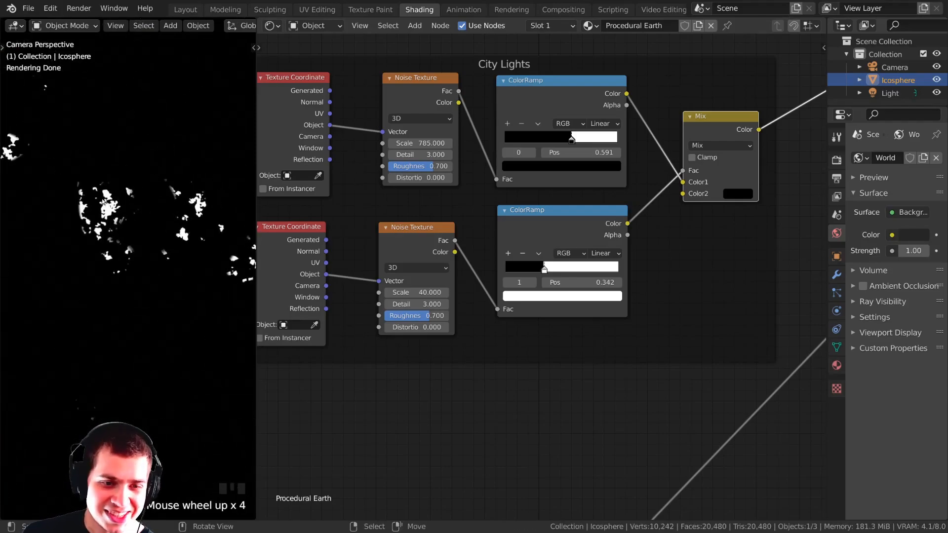
pyautogui.scroll(-5, 312, 176)
pyautogui.moveTo(483, 228); pyautogui.dragTo(452, 222, button='middle')
pyautogui.scroll(2, 452, 222)
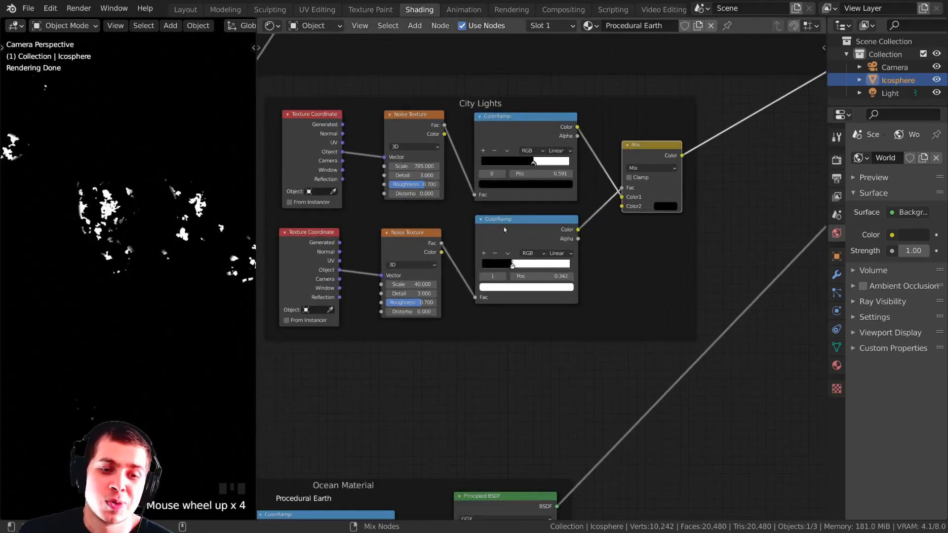
pyautogui.keyDown('ctrl'); pyautogui.keyDown('shift'); pyautogui.click(504, 229); pyautogui.keyUp('shift'); pyautogui.keyUp('ctrl')
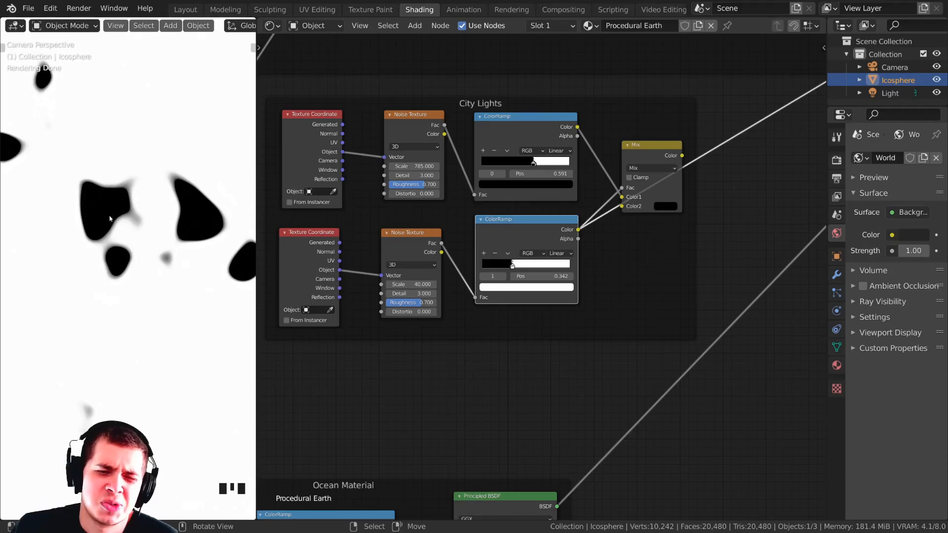
pyautogui.keyDown('ctrl'); pyautogui.keyDown('shift'); pyautogui.click(508, 146); pyautogui.keyUp('shift'); pyautogui.keyUp('ctrl')
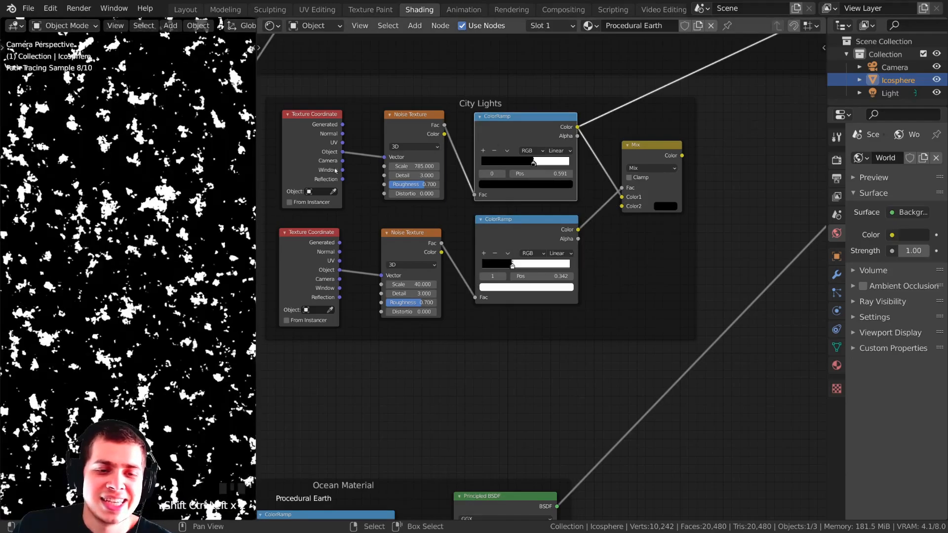
pyautogui.keyDown('ctrl'); pyautogui.keyDown('shift'); pyautogui.click(638, 144); pyautogui.keyUp('shift'); pyautogui.keyUp('ctrl')
pyautogui.scroll(-10, 170, 220)
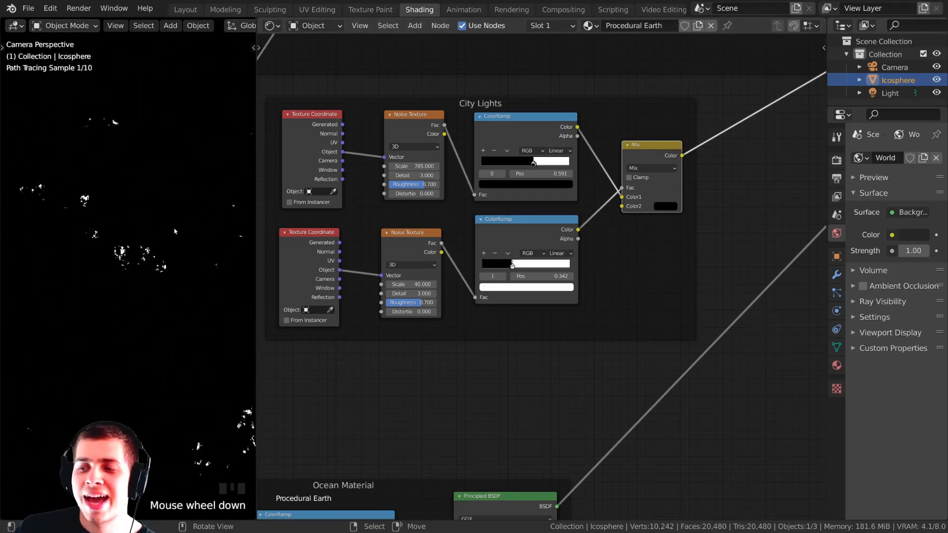
pyautogui.scroll(-4, 170, 220)
pyautogui.scroll(-1, 681, 185)
# Add a ColorRamp node directly after the Mix node's color output inside the City Lights frame.
pyautogui.moveTo(681, 185); pyautogui.dragTo(541, 279, button='middle')
pyautogui.click(541, 279)
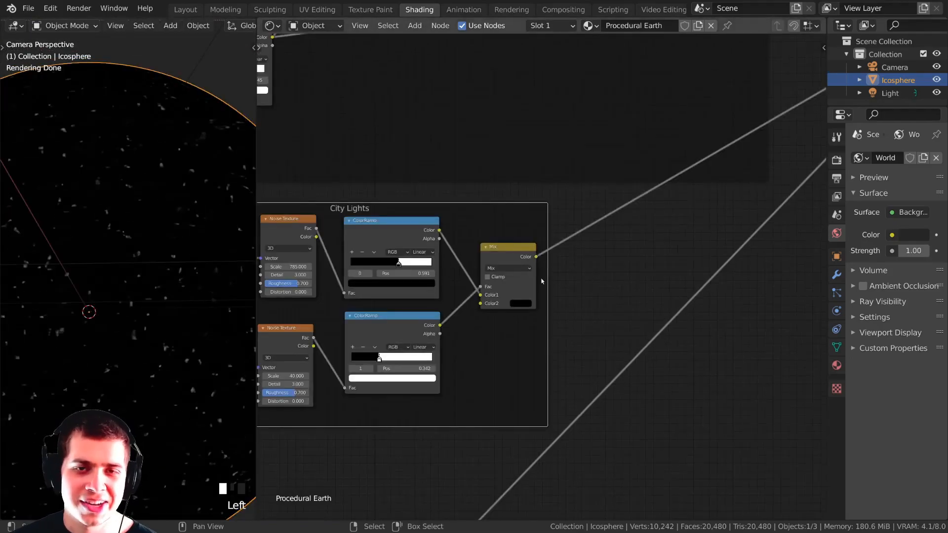
pyautogui.scroll(5, 157, 345)
pyautogui.scroll(3, 160, 347)
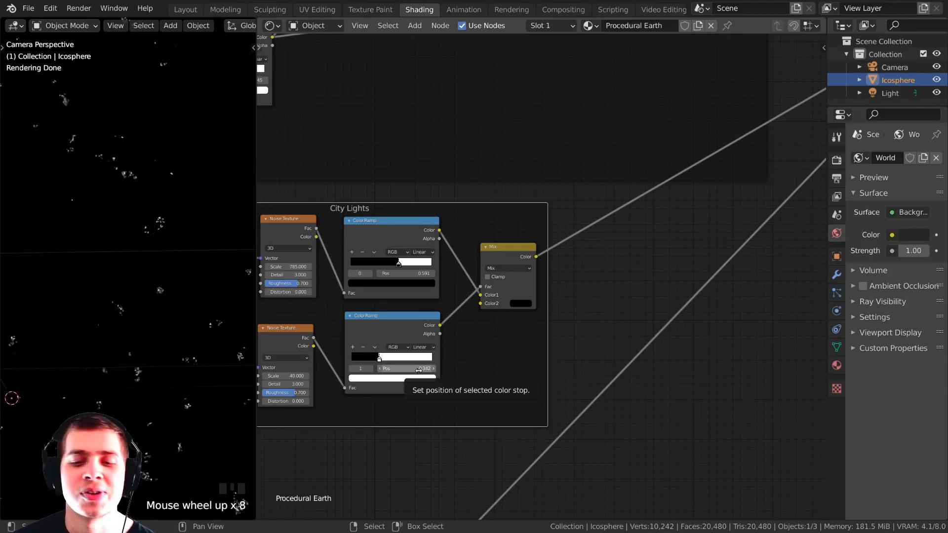
pyautogui.hotkey('shift', 'a')
pyautogui.click(523, 296)
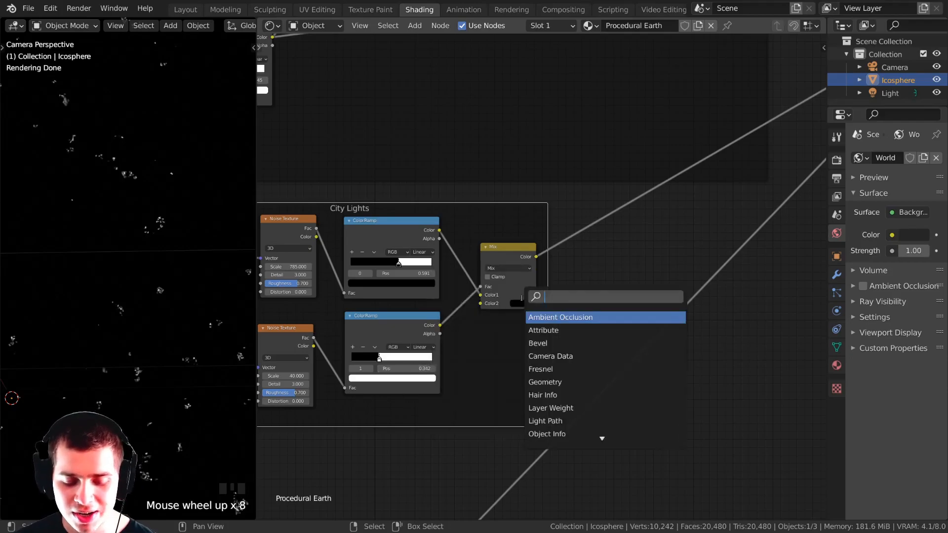
pyautogui.write('cl')
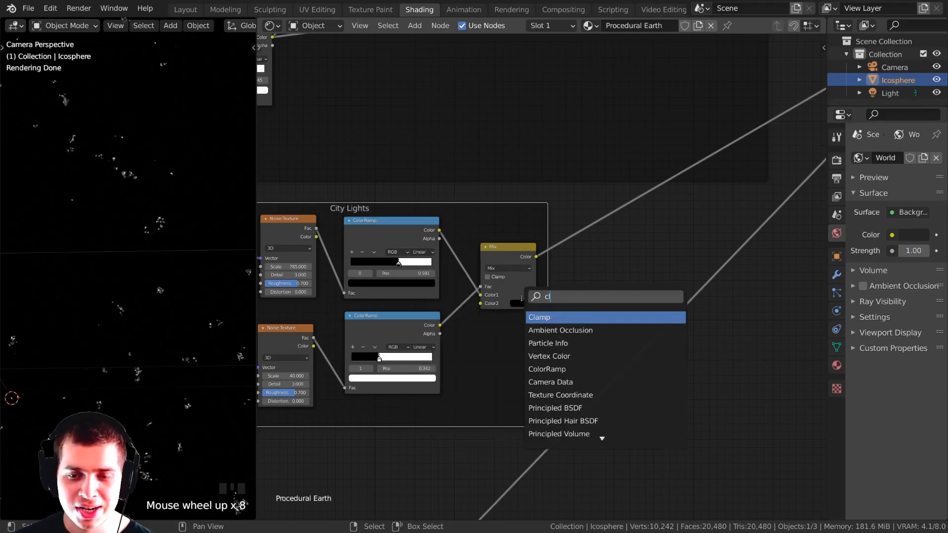
pyautogui.press('BackSpace')
pyautogui.write('ol')
pyautogui.click(543, 330)
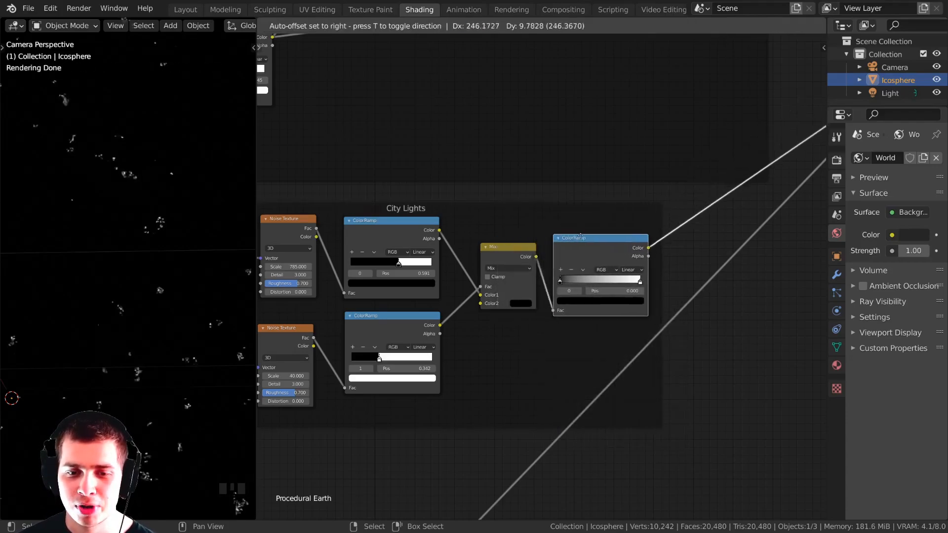
pyautogui.click(567, 241)
pyautogui.scroll(4, 552, 283)
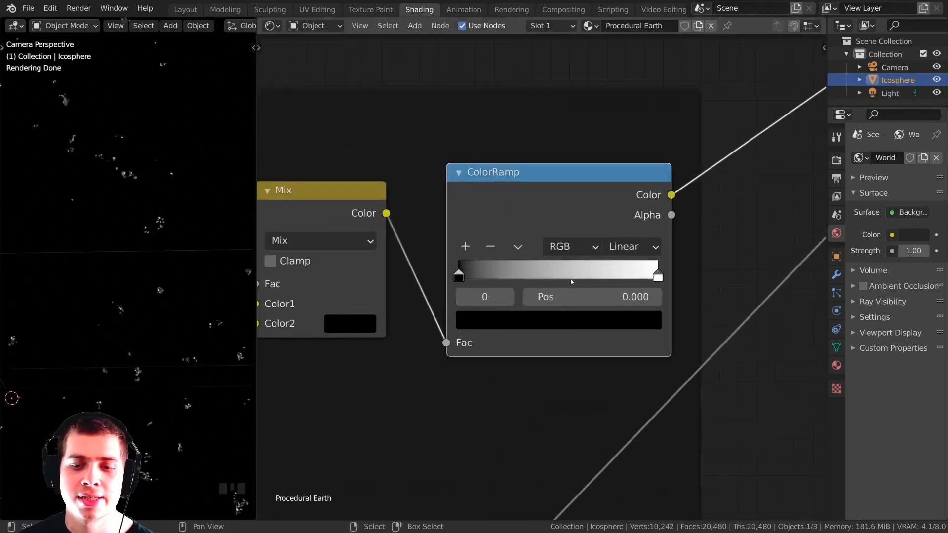
# Change the white stop of the final City Lights ColorRamp to a warm yellow-orange and check the tint on the light clusters.
pyautogui.click(651, 274)
pyautogui.click(585, 315)
pyautogui.moveTo(525, 129); pyautogui.dragTo(523, 127)
pyautogui.scroll(4, 169, 222)
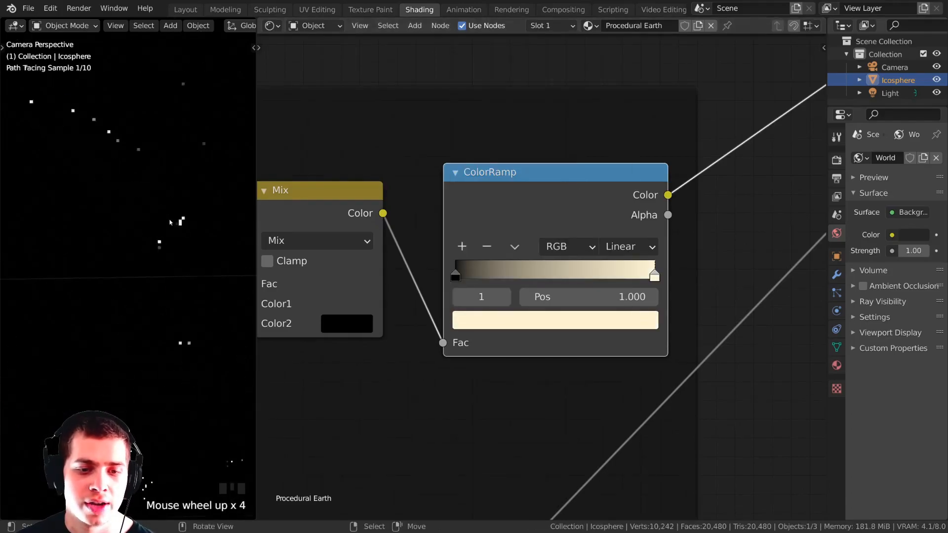
pyautogui.scroll(2, 169, 222)
pyautogui.click(548, 323)
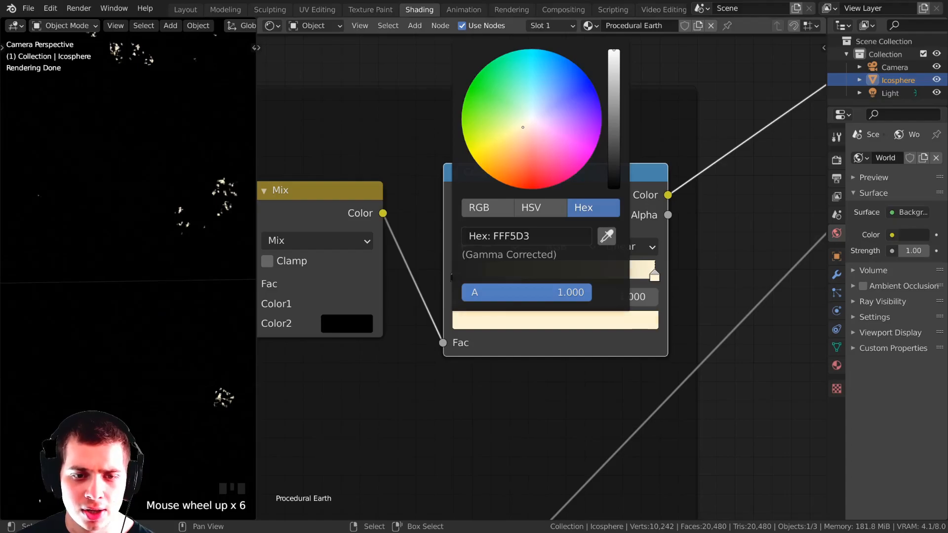
pyautogui.moveTo(523, 127); pyautogui.dragTo(515, 137)
pyautogui.keyDown('shift'); pyautogui.moveTo(145, 83); pyautogui.dragTo(141, 150, button='middle'); pyautogui.keyUp('shift')
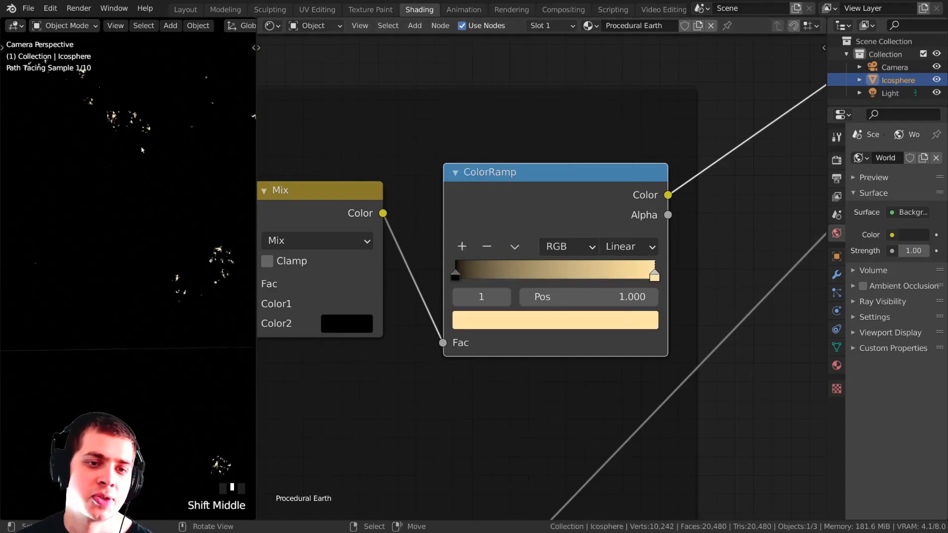
# Add an Emission node after the final City Lights ColorRamp, fed by the ramp's color.
pyautogui.scroll(-7, 458, 388)
pyautogui.scroll(-5, 458, 388)
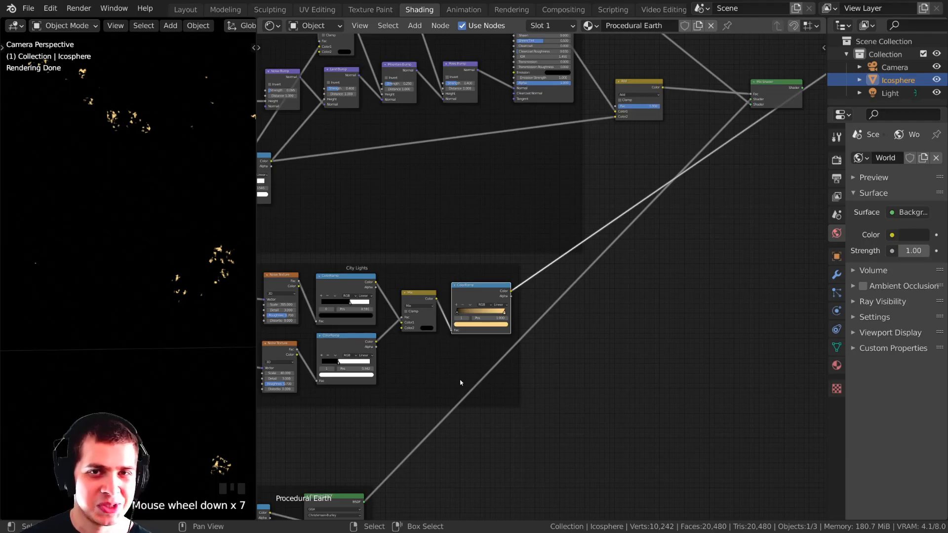
pyautogui.scroll(3, 531, 271)
pyautogui.scroll(-3, 489, 237)
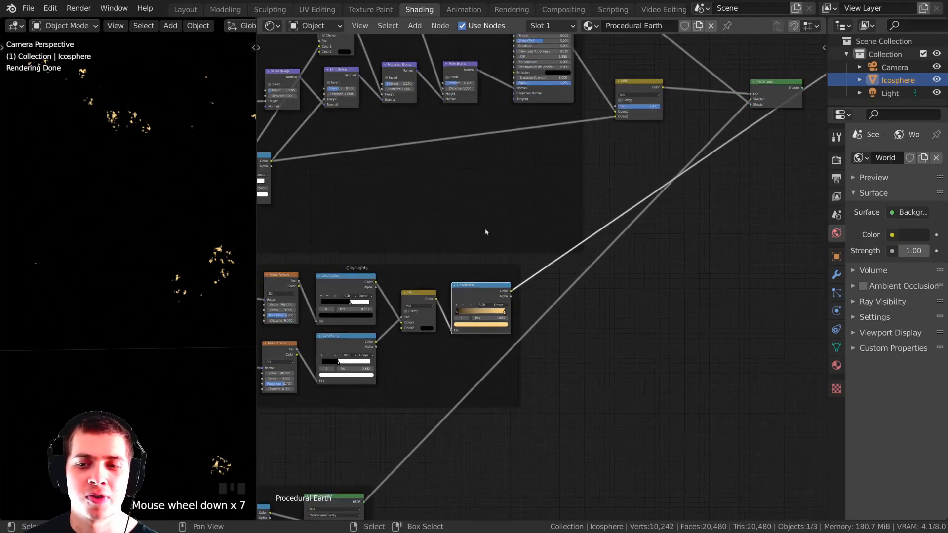
pyautogui.moveTo(489, 237); pyautogui.dragTo(527, 324, button='middle')
pyautogui.moveTo(569, 54); pyautogui.dragTo(566, 49)
pyautogui.moveTo(523, 348); pyautogui.dragTo(487, 280, button='middle')
pyautogui.scroll(3, 487, 281)
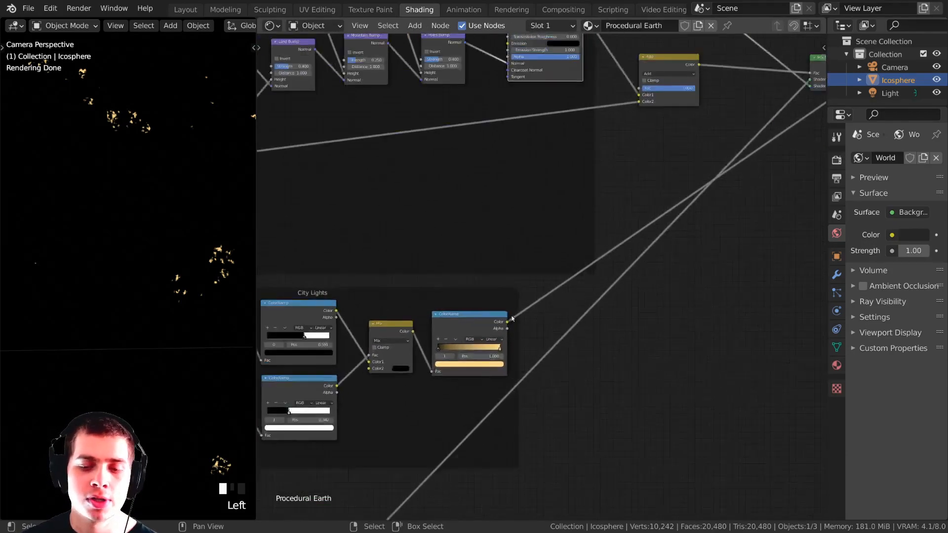
pyautogui.hotkey('shift', 'a')
pyautogui.click(487, 281)
pyautogui.write('em')
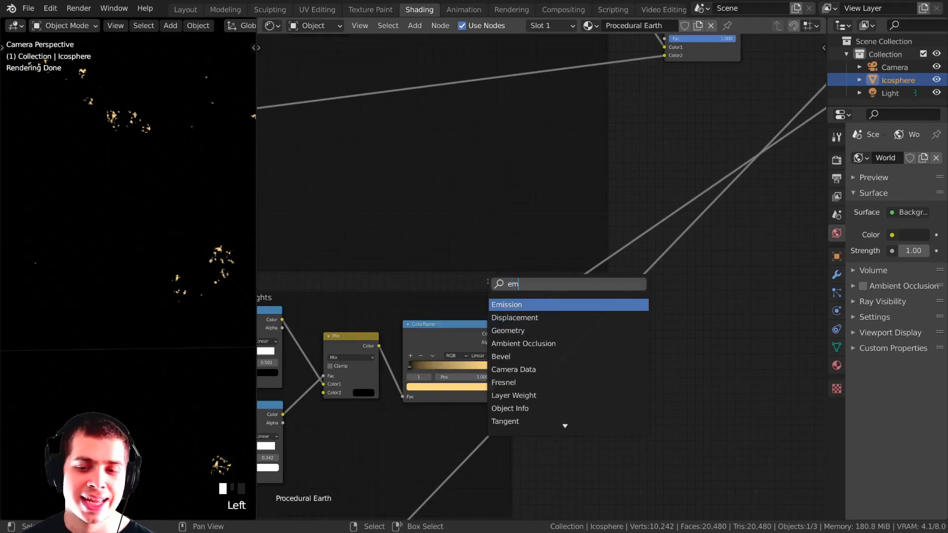
pyautogui.click(508, 305)
pyautogui.click(536, 306)
# Preview the Emission node's output on the globe.
pyautogui.scroll(-2, 536, 306)
pyautogui.moveTo(536, 306); pyautogui.dragTo(490, 348, button='middle')
pyautogui.keyDown('ctrl'); pyautogui.keyDown('shift'); pyautogui.click(490, 348); pyautogui.keyUp('shift'); pyautogui.keyUp('ctrl')
pyautogui.keyDown('ctrl'); pyautogui.keyDown('shift'); pyautogui.click(490, 348); pyautogui.keyUp('shift'); pyautogui.keyUp('ctrl')
pyautogui.keyDown('ctrl'); pyautogui.keyDown('shift'); pyautogui.click(490, 348); pyautogui.keyUp('shift'); pyautogui.keyUp('ctrl')
pyautogui.scroll(-1, 196, 271)
pyautogui.scroll(2, 196, 271)
pyautogui.keyDown('shift'); pyautogui.moveTo(196, 271); pyautogui.dragTo(170, 264, button='middle'); pyautogui.keyUp('shift')
pyautogui.keyDown('shift'); pyautogui.moveTo(477, 295); pyautogui.dragTo(482, 193, button='middle'); pyautogui.keyUp('shift')
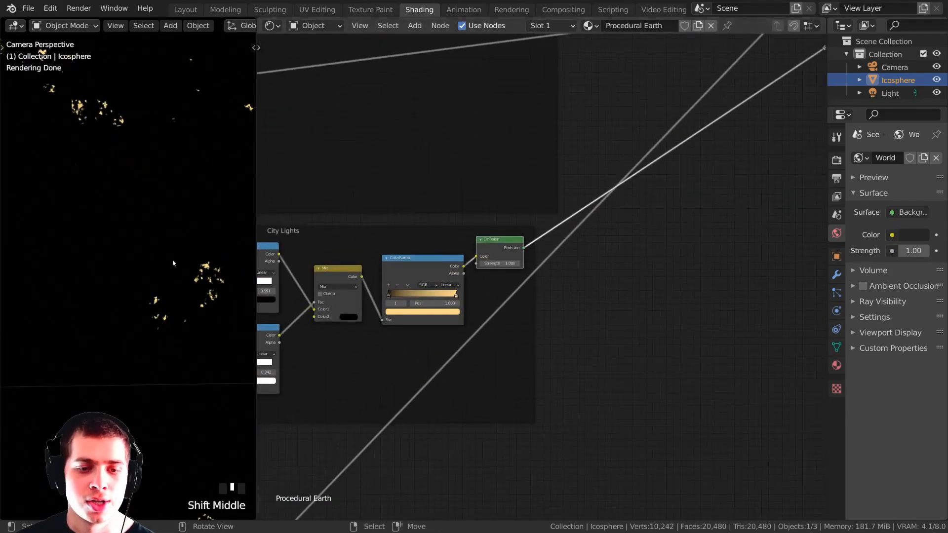
# Set the Emission node's strength to 10.
pyautogui.scroll(4, 393, 291)
pyautogui.moveTo(395, 291); pyautogui.dragTo(342, 303, button='middle')
pyautogui.scroll(1, 355, 273)
pyautogui.scroll(3, 361, 278)
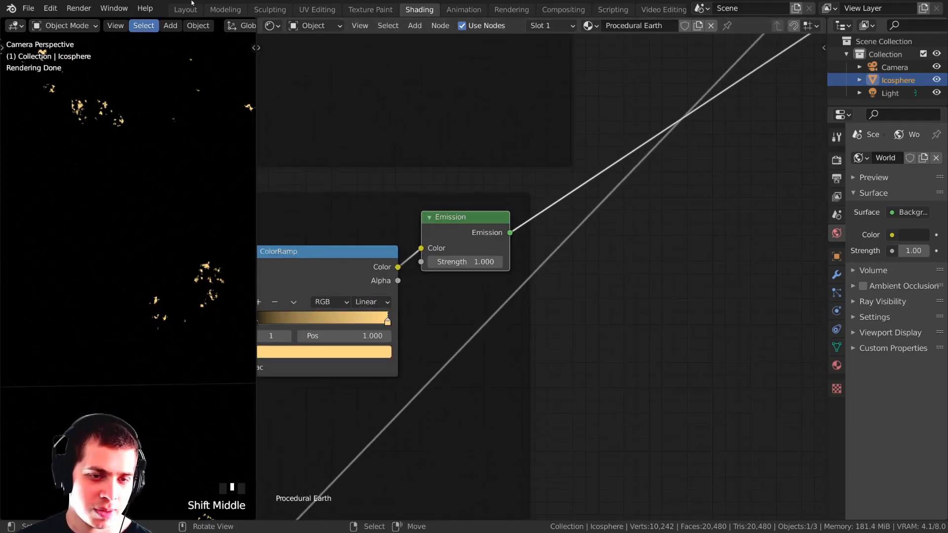
pyautogui.keyDown('shift'); pyautogui.moveTo(173, 99); pyautogui.dragTo(170, 112, button='middle'); pyautogui.keyUp('shift')
pyautogui.click(466, 262)
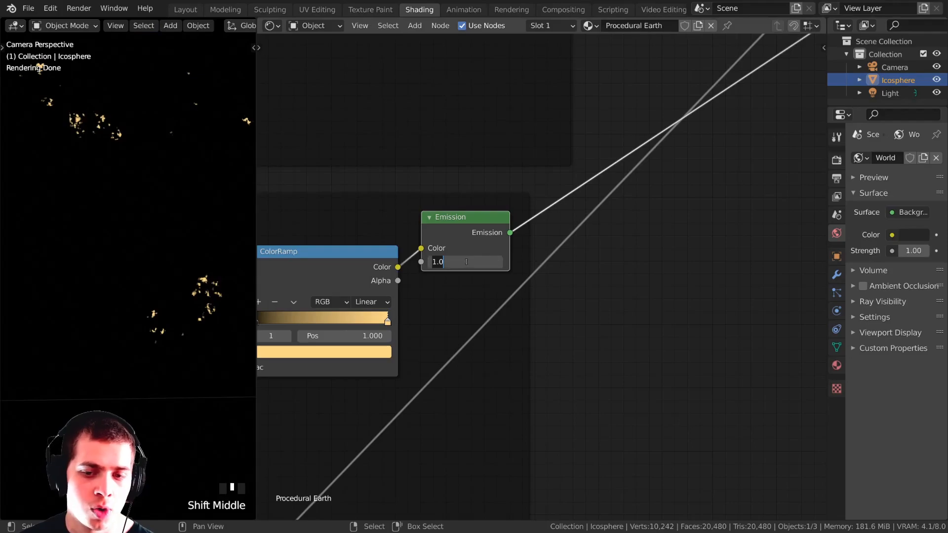
pyautogui.write('10')
pyautogui.click(173, 258)
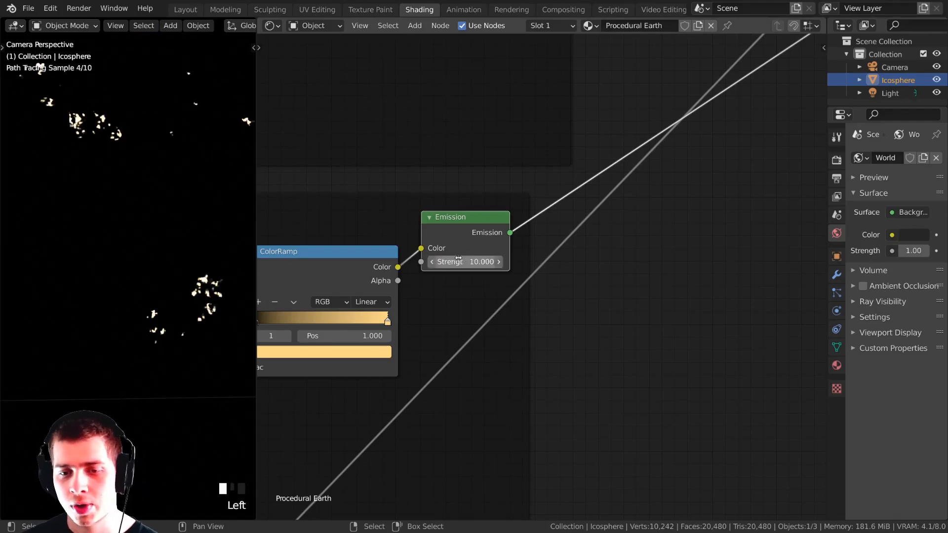
# Examine the glowing city lights on the globe up close, from another angle and from the camera view.
pyautogui.keyDown('shift'); pyautogui.moveTo(173, 258); pyautogui.dragTo(170, 266, button='middle'); pyautogui.keyUp('shift')
pyautogui.scroll(3, 170, 266)
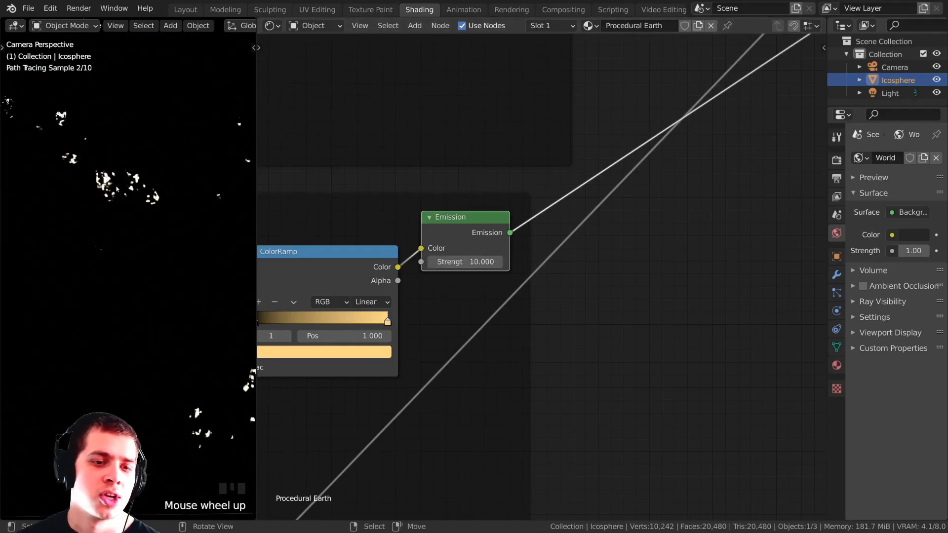
pyautogui.scroll(1, 375, 345)
pyautogui.moveTo(326, 359); pyautogui.dragTo(380, 340, button='middle')
pyautogui.scroll(-6, 188, 271)
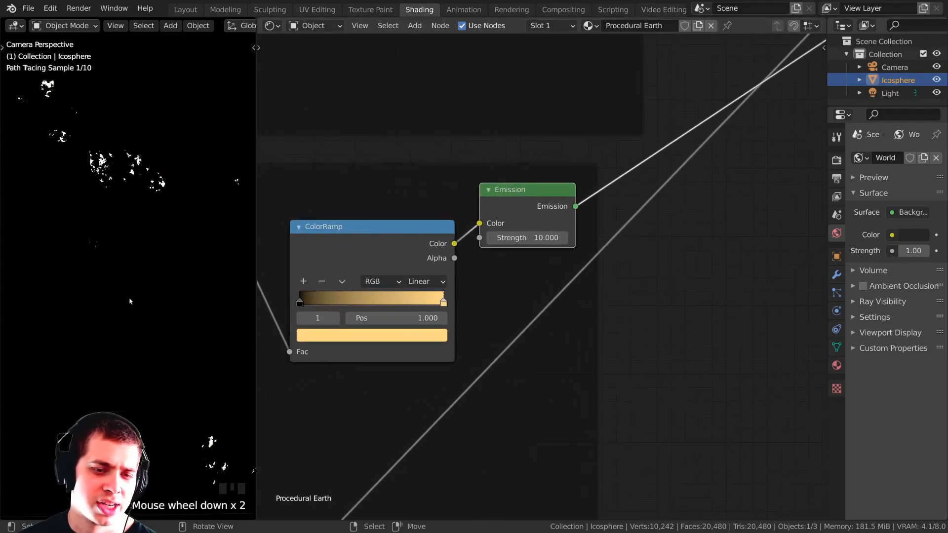
pyautogui.moveTo(190, 165); pyautogui.dragTo(179, 147, button='middle')
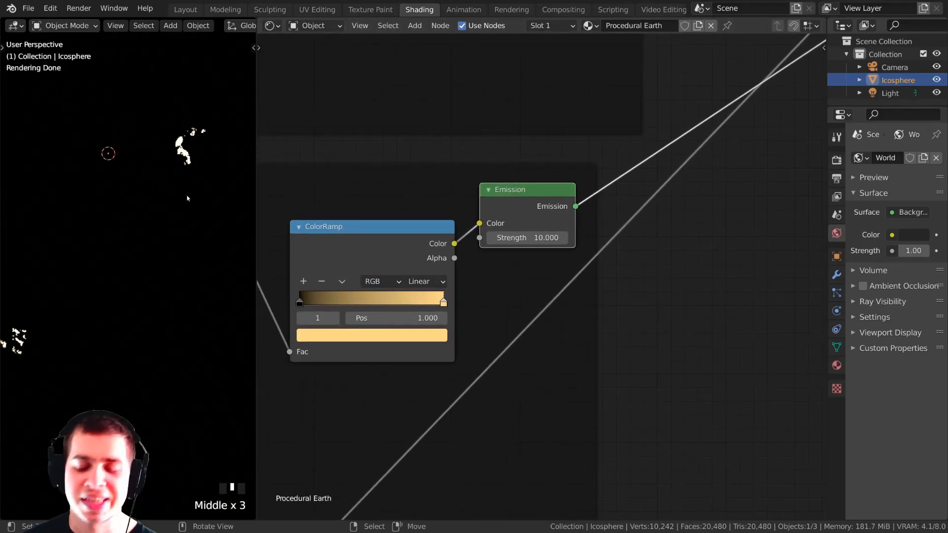
pyautogui.press('KP_0')
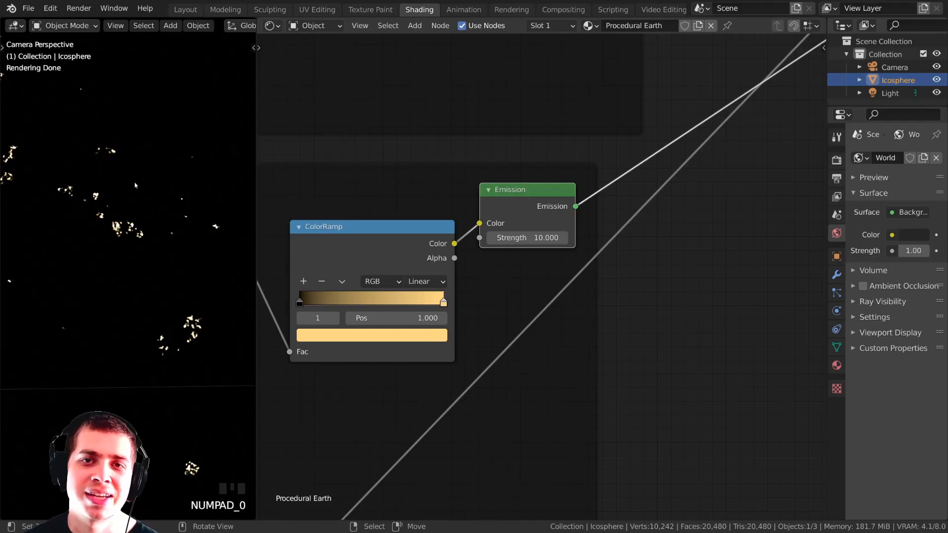
pyautogui.scroll(-4, 136, 178)
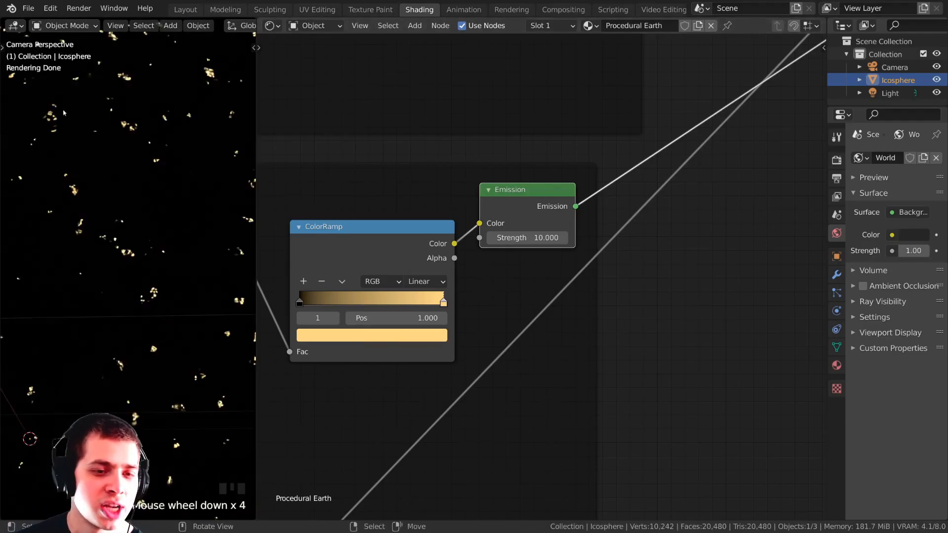
pyautogui.keyDown('shift'); pyautogui.moveTo(63, 108); pyautogui.dragTo(91, 144, button='middle'); pyautogui.keyUp('shift')
pyautogui.scroll(-2, 91, 144)
# Save the file, shift the City Lights frame between the land and ocean groups, and review the node layout.
pyautogui.moveTo(472, 208); pyautogui.dragTo(485, 215)
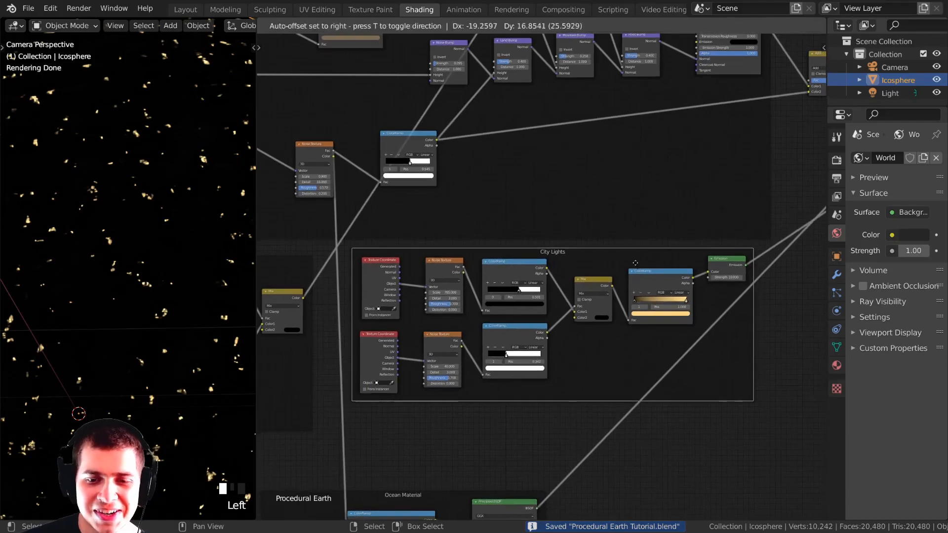
pyautogui.moveTo(635, 262); pyautogui.dragTo(635, 262)
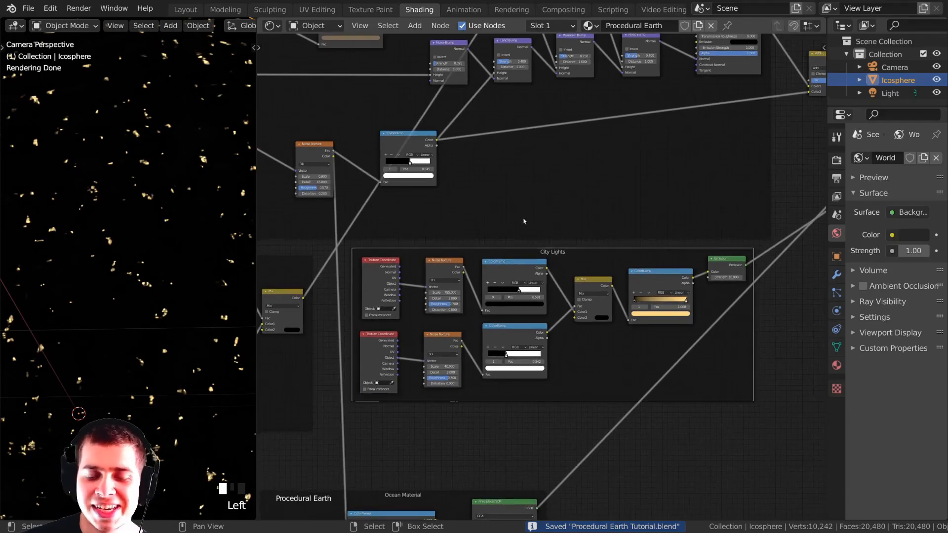
pyautogui.moveTo(537, 207); pyautogui.dragTo(447, 254, button='middle')
pyautogui.scroll(-2, 457, 249)
pyautogui.scroll(1, 532, 234)
pyautogui.scroll(-1, 490, 218)
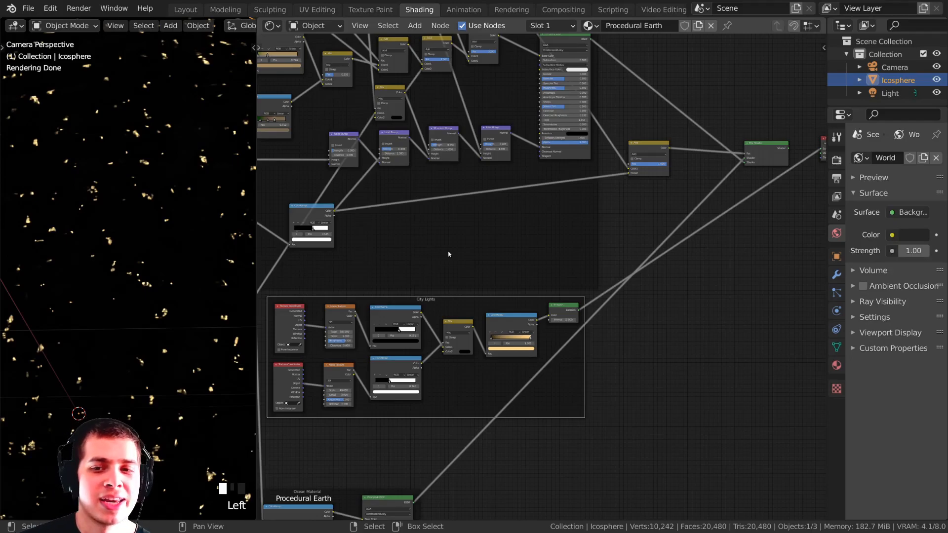
pyautogui.press('Home')
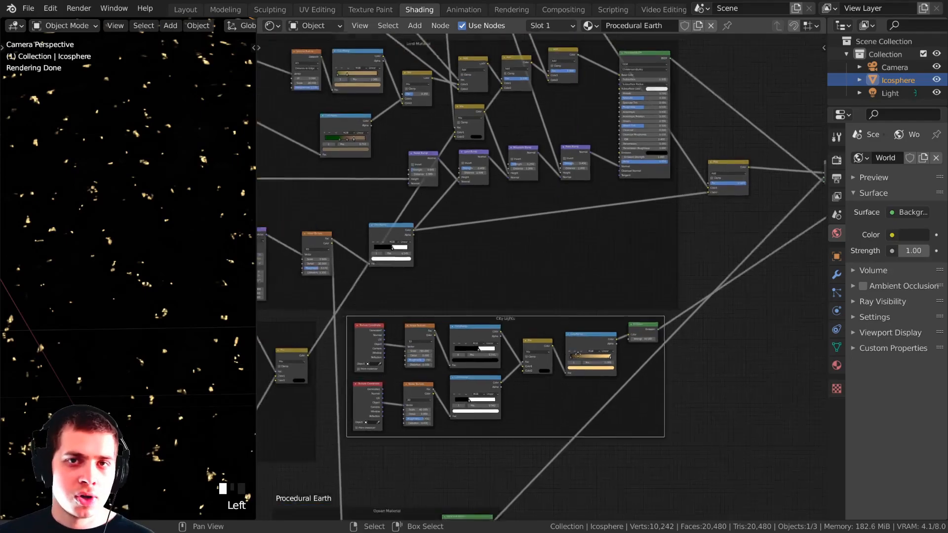
pyautogui.scroll(-1, 526, 333)
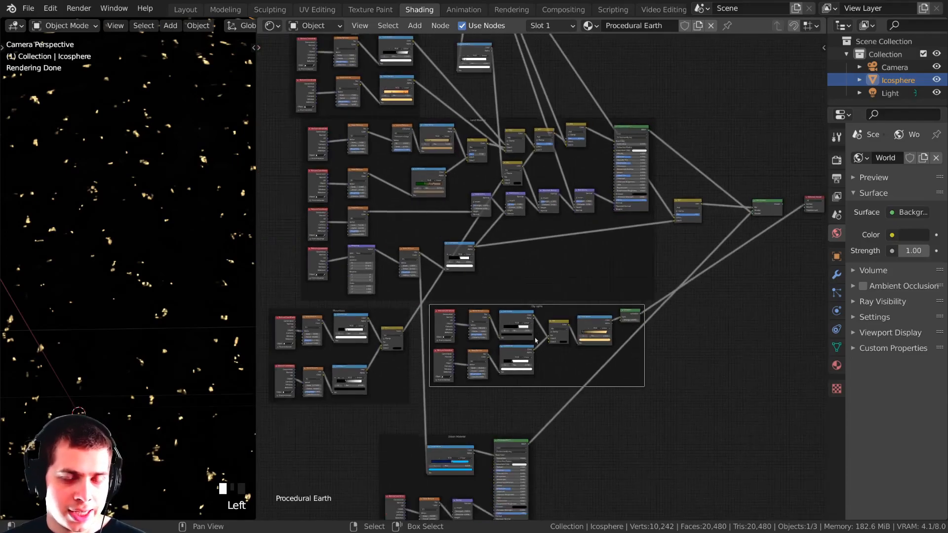
# Switch the viewport to solid shading and open the Layout workspace with the whole scene in view.
pyautogui.moveTo(342, 329)
pyautogui.mouseDown(button='middle')
pyautogui.moveTo(358, 341)
pyautogui.moveTo(262, 317)
pyautogui.mouseUp(button='middle')
pyautogui.press('z')
pyautogui.click(292, 162)
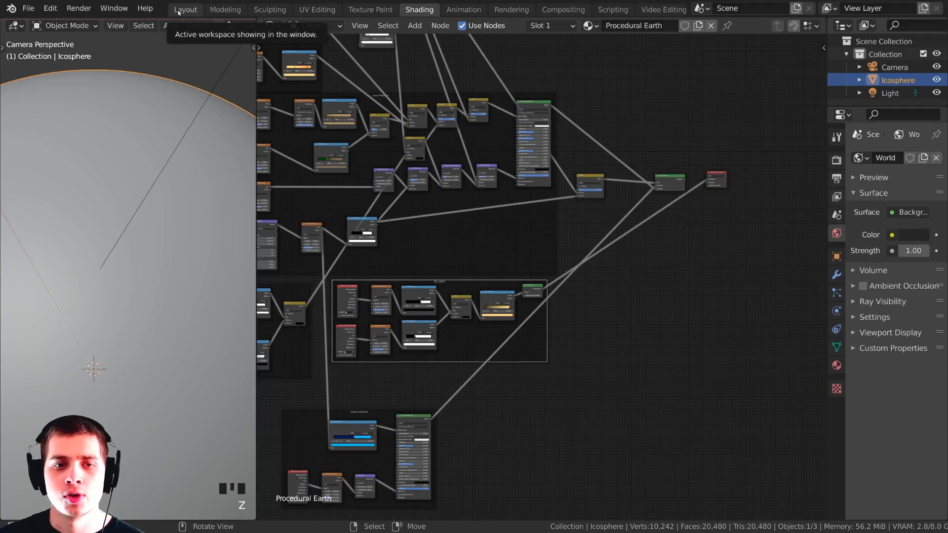
pyautogui.click(181, 11)
pyautogui.press('z')
pyautogui.moveTo(323, 203); pyautogui.dragTo(402, 209, button='middle')
pyautogui.hotkey('shift', 'c')
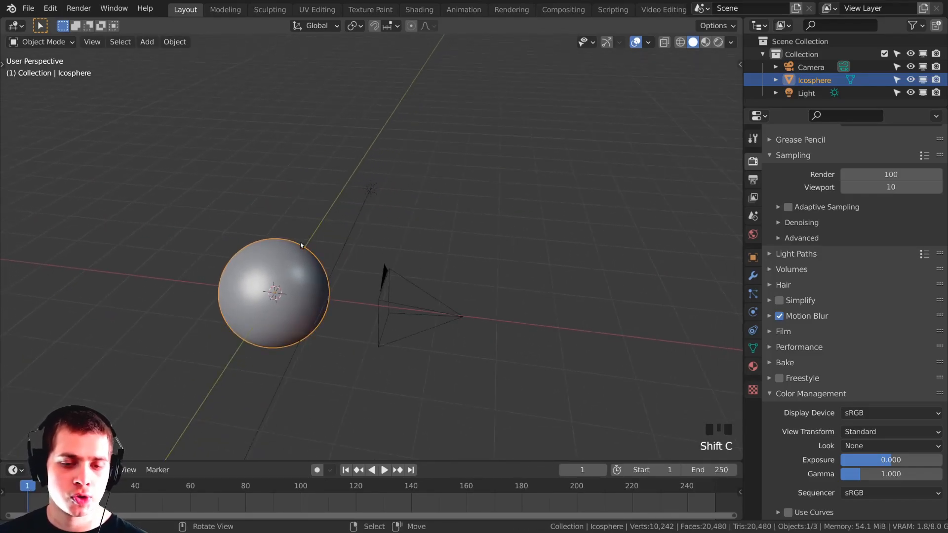
# Add a Plain Axes empty at the globe's centre and scale it up until its axes stick out of the sphere.
pyautogui.keyDown('shift'); pyautogui.moveTo(303, 201); pyautogui.dragTo(326, 172, button='middle'); pyautogui.keyUp('shift')
pyautogui.hotkey('shift', 'a')
pyautogui.moveTo(327, 173)
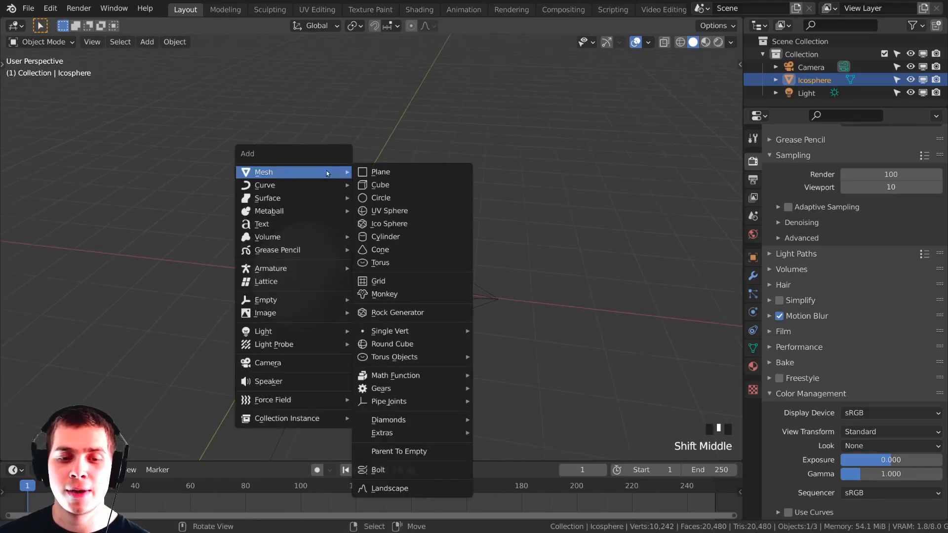
pyautogui.moveTo(278, 302)
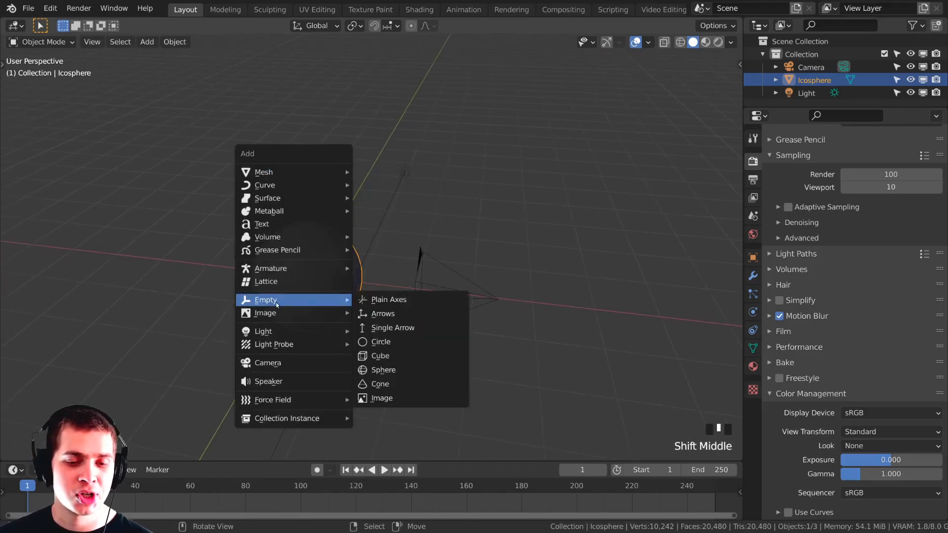
pyautogui.click(396, 302)
pyautogui.scroll(2, 466, 271)
pyautogui.keyDown('shift'); pyautogui.moveTo(467, 271); pyautogui.dragTo(440, 275, button='middle'); pyautogui.keyUp('shift')
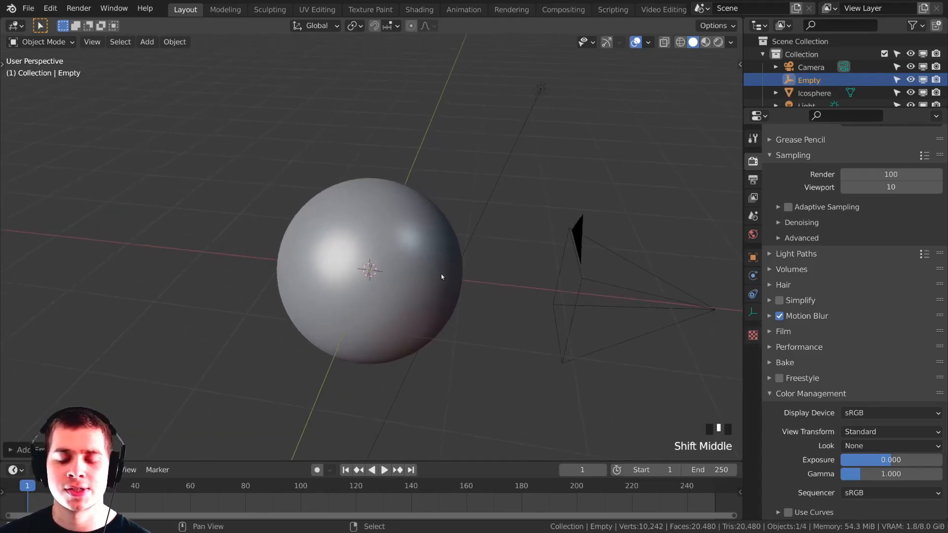
pyautogui.press('s')
pyautogui.click(436, 178)
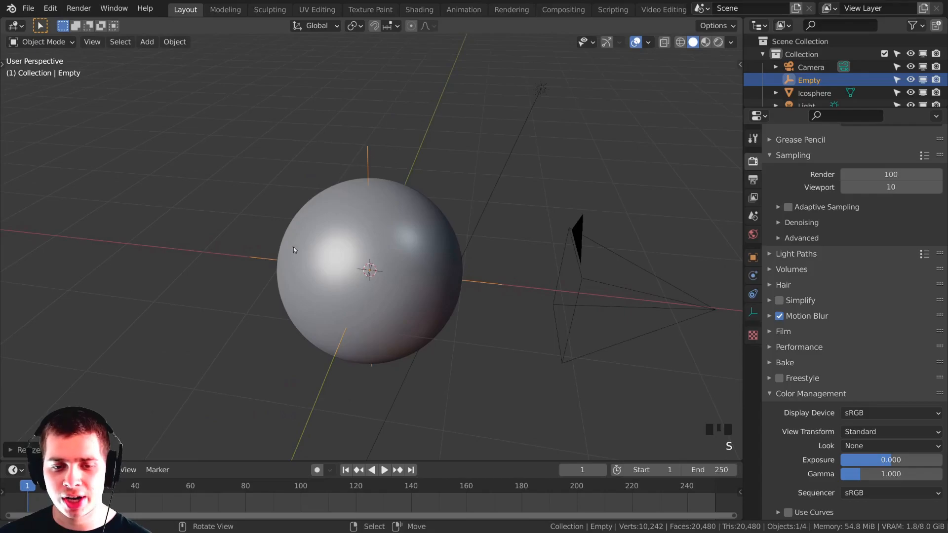
# Parent the empty to the icosphere with the Object option.
pyautogui.moveTo(502, 379); pyautogui.dragTo(398, 220, button='middle')
pyautogui.scroll(1, 377, 167)
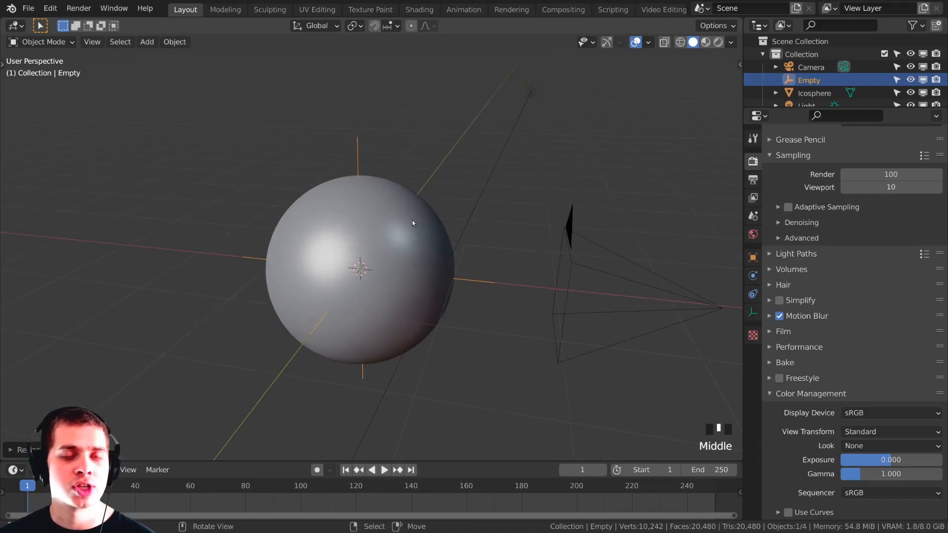
pyautogui.scroll(1, 420, 219)
pyautogui.moveTo(428, 220); pyautogui.dragTo(431, 224, button='middle')
pyautogui.moveTo(353, 132); pyautogui.dragTo(367, 166, button='middle')
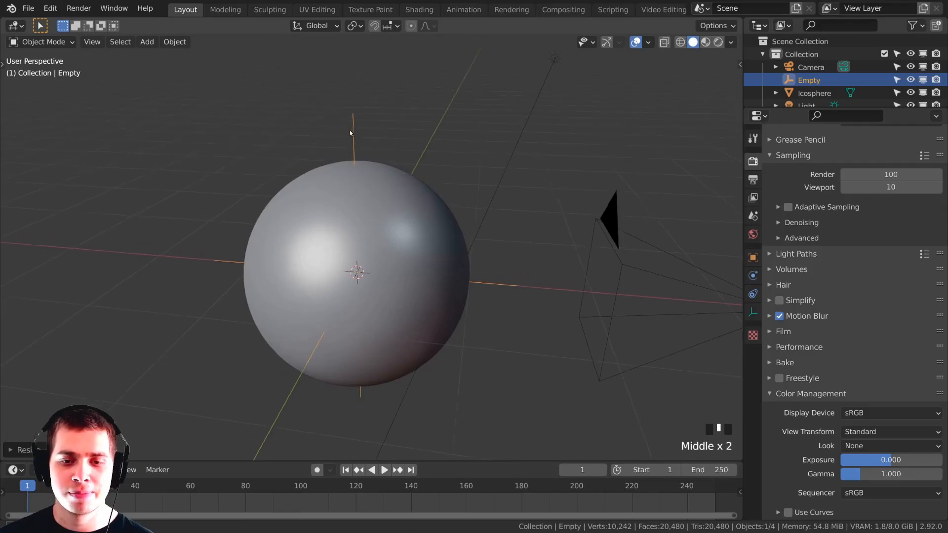
pyautogui.keyDown('shift'); pyautogui.rightClick(396, 180); pyautogui.keyUp('shift')
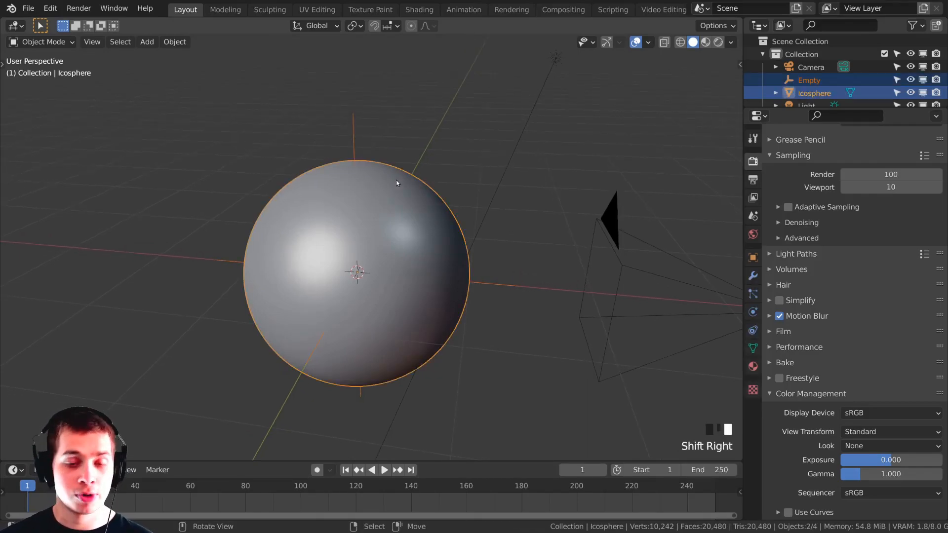
pyautogui.hotkey('ctrl', 'p')
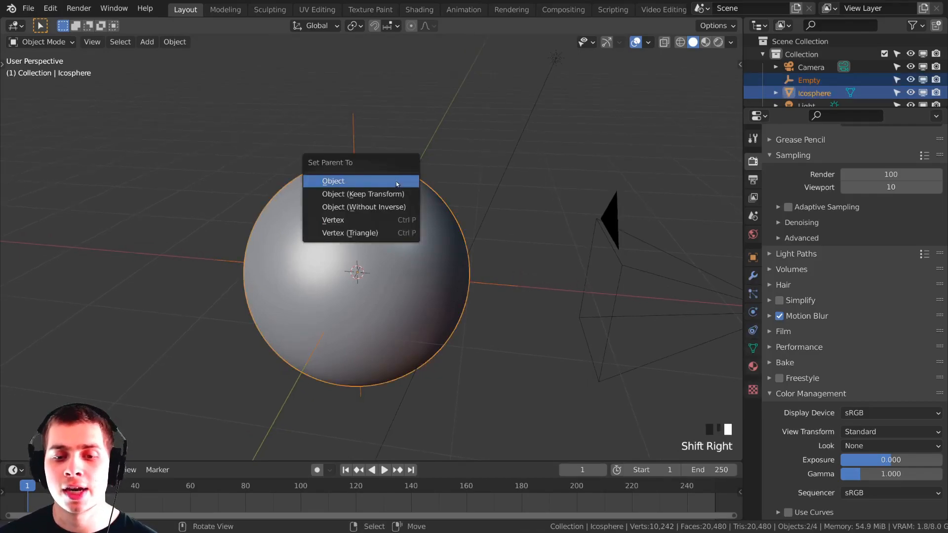
pyautogui.click(353, 181)
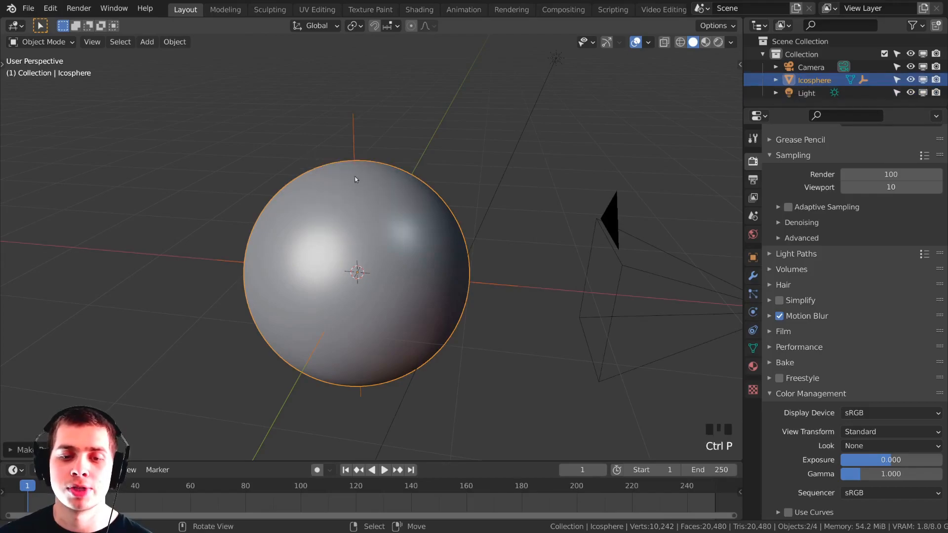
# Try moving the light to different positions around the globe.
pyautogui.rightClick(487, 249)
pyautogui.scroll(-2, 479, 237)
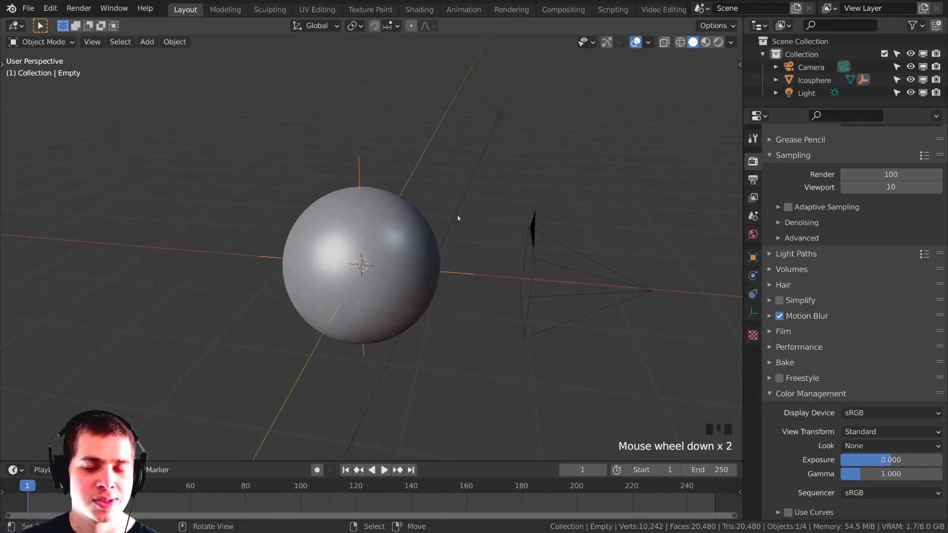
pyautogui.moveTo(459, 217); pyautogui.dragTo(458, 241, button='middle')
pyautogui.scroll(-1, 437, 186)
pyautogui.moveTo(438, 186); pyautogui.dragTo(431, 190, button='middle')
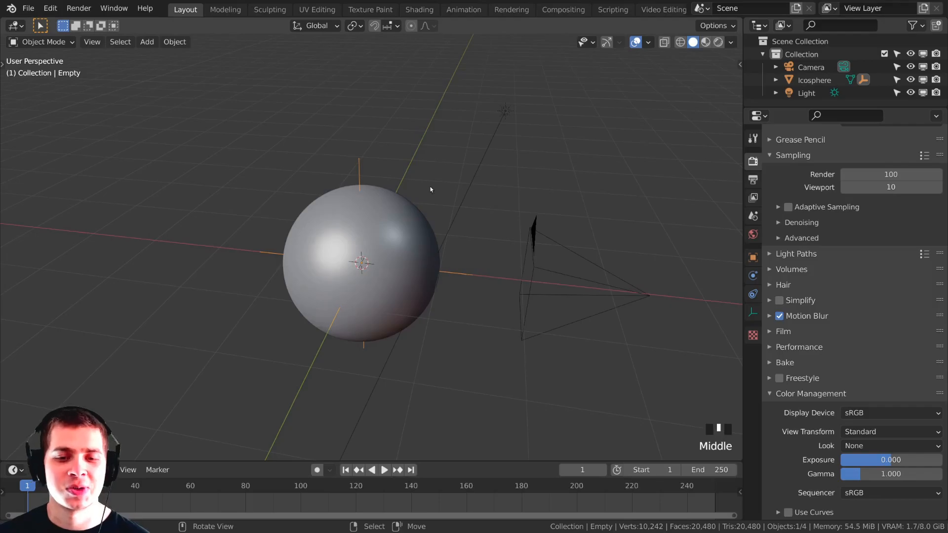
pyautogui.moveTo(486, 229); pyautogui.dragTo(502, 126, button='middle')
pyautogui.moveTo(444, 305); pyautogui.dragTo(518, 238, button='middle')
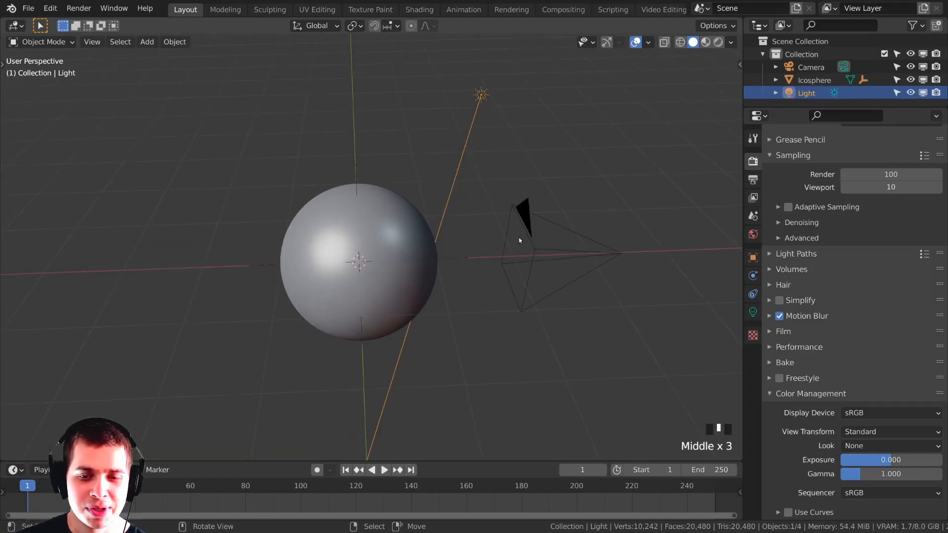
pyautogui.press('g')
pyautogui.click(443, 203)
pyautogui.moveTo(443, 204); pyautogui.dragTo(284, 246, button='middle')
pyautogui.press('g')
pyautogui.click(378, 240)
pyautogui.press('g')
pyautogui.click(453, 316)
# Add a Track To constraint to the empty.
pyautogui.rightClick(362, 197)
pyautogui.scroll(2, 357, 199)
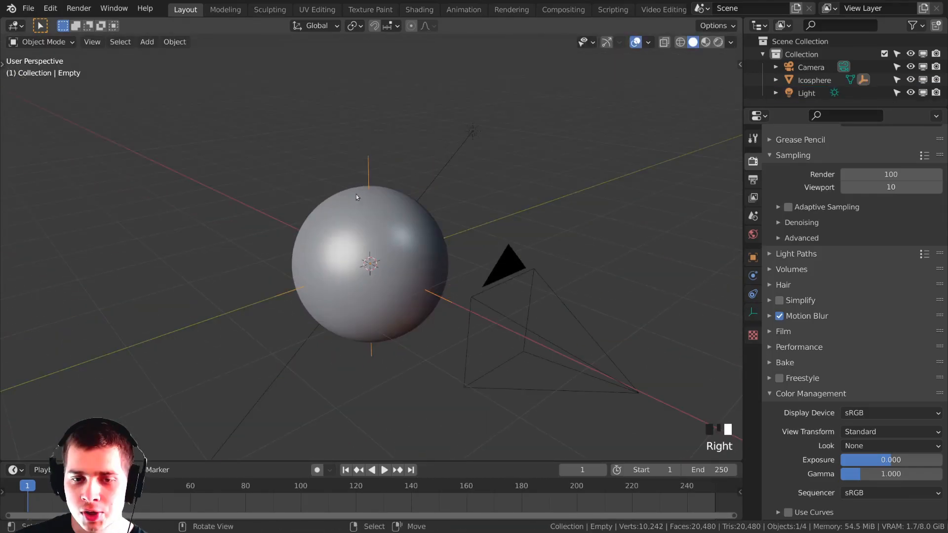
pyautogui.moveTo(373, 152); pyautogui.dragTo(368, 153, button='middle')
pyautogui.moveTo(421, 165); pyautogui.dragTo(449, 182, button='middle')
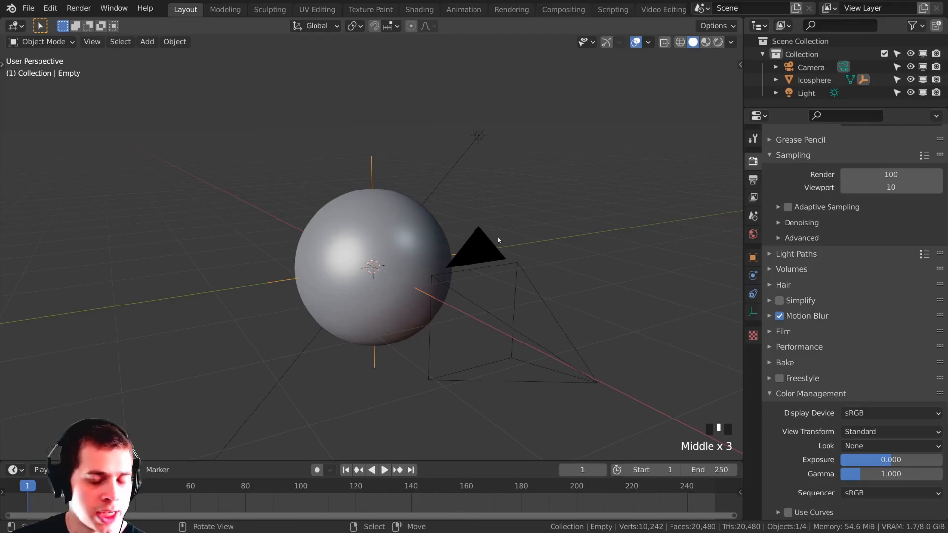
pyautogui.scroll(1, 498, 240)
pyautogui.moveTo(498, 240); pyautogui.dragTo(488, 252, button='middle')
pyautogui.moveTo(341, 184); pyautogui.dragTo(381, 207, button='middle')
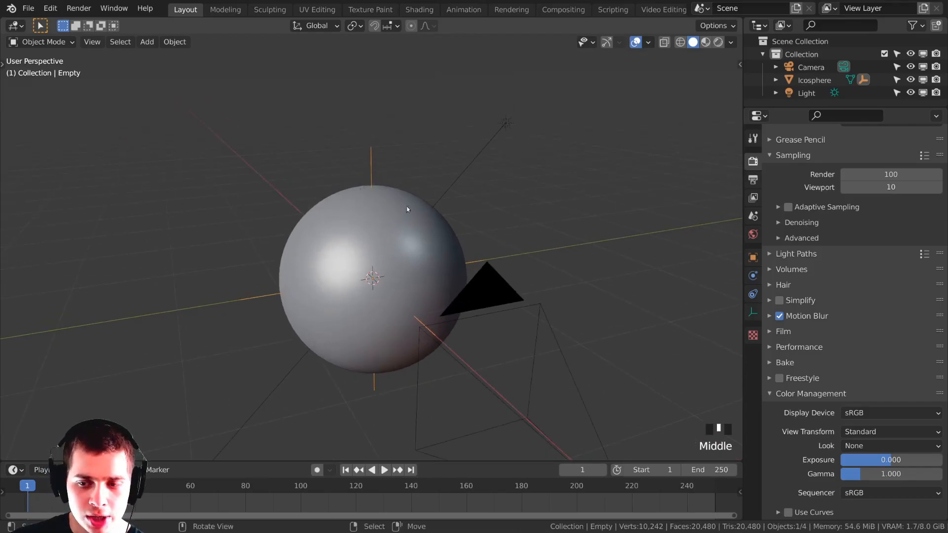
pyautogui.click(750, 294)
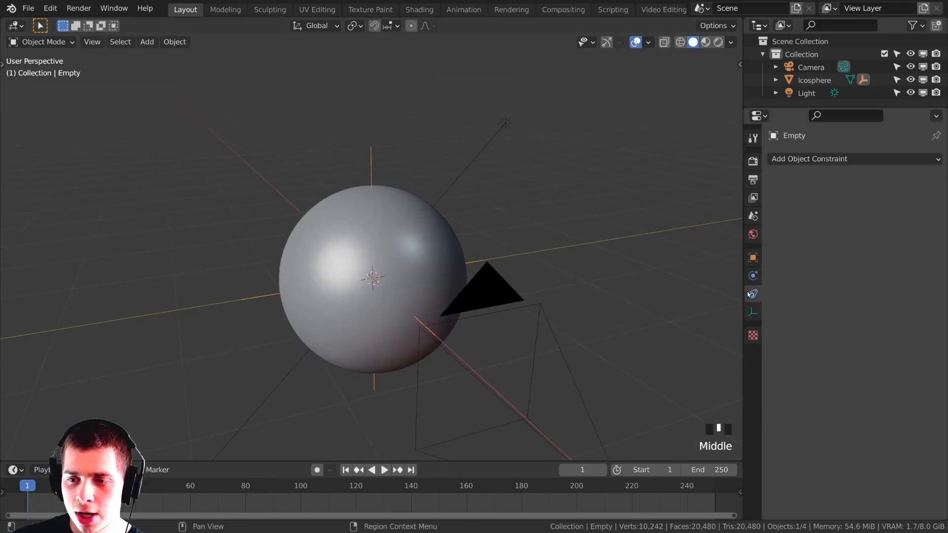
pyautogui.click(804, 163)
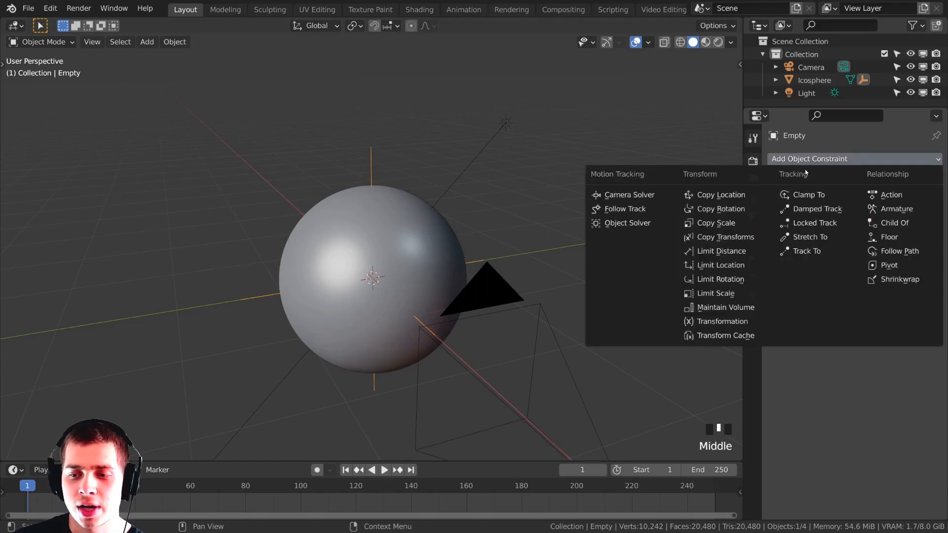
pyautogui.click(808, 252)
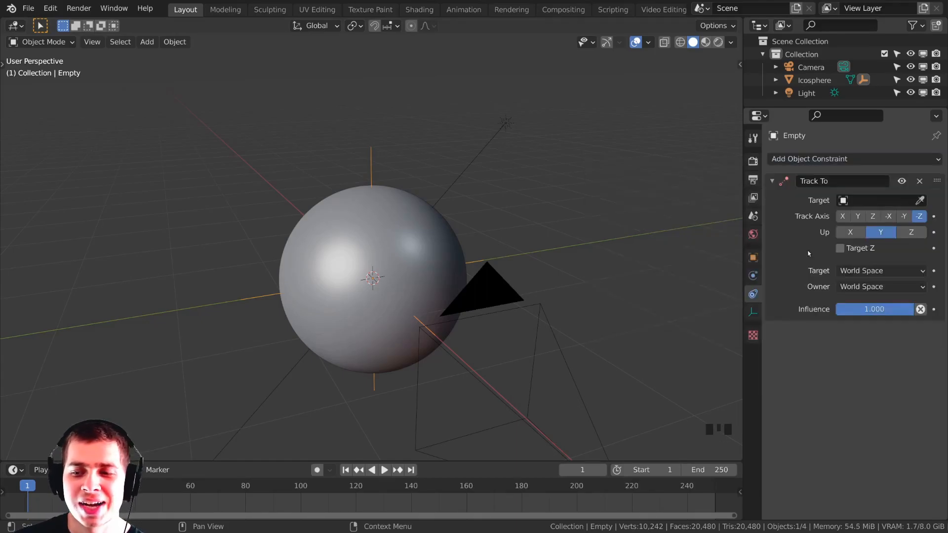
pyautogui.moveTo(388, 174); pyautogui.dragTo(396, 172, button='middle')
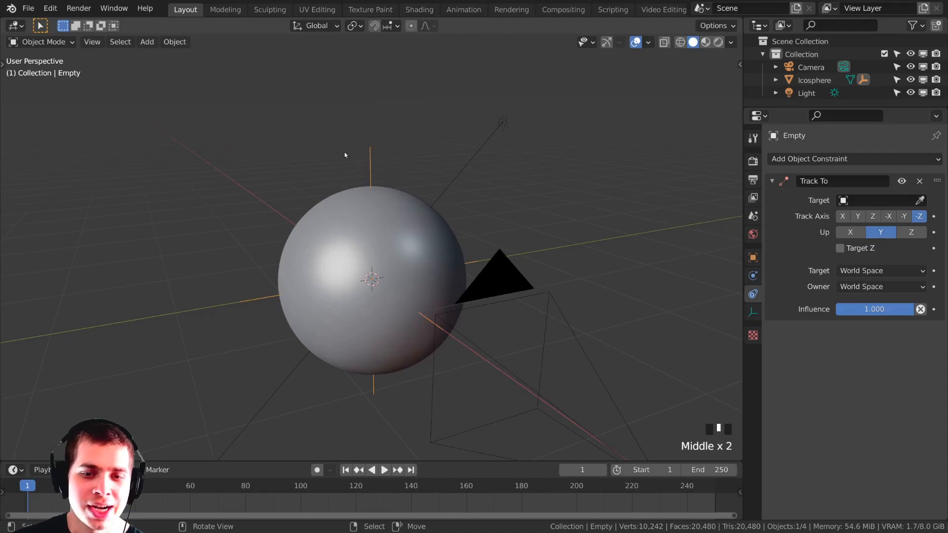
pyautogui.click(504, 123)
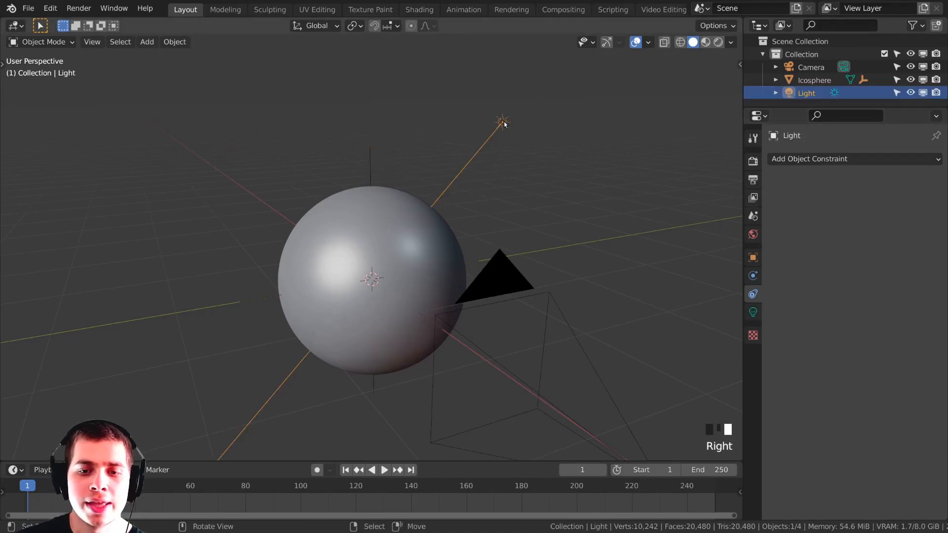
pyautogui.rightClick(371, 155)
pyautogui.click(859, 200)
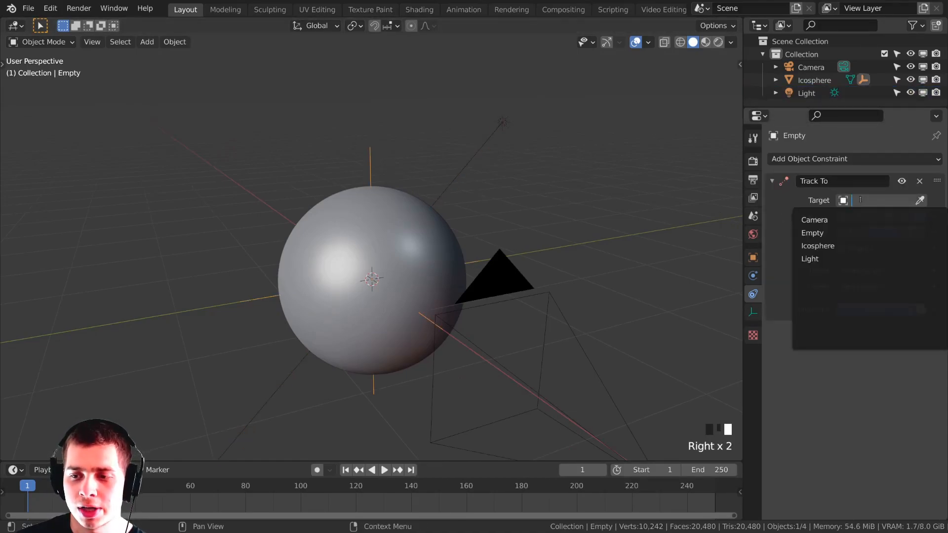
pyautogui.press('Down')
pyautogui.press('Down')
pyautogui.press('Down')
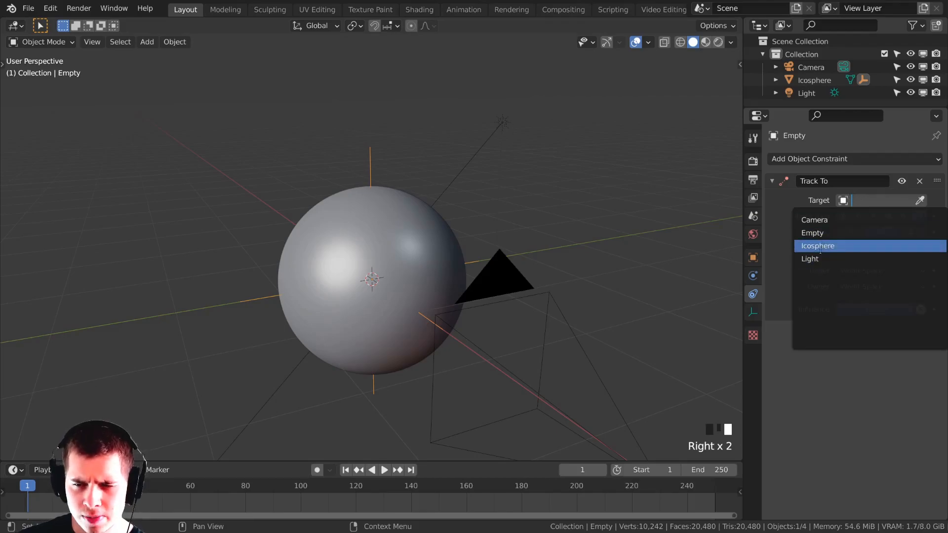
pyautogui.press('Up')
pyautogui.press('Escape')
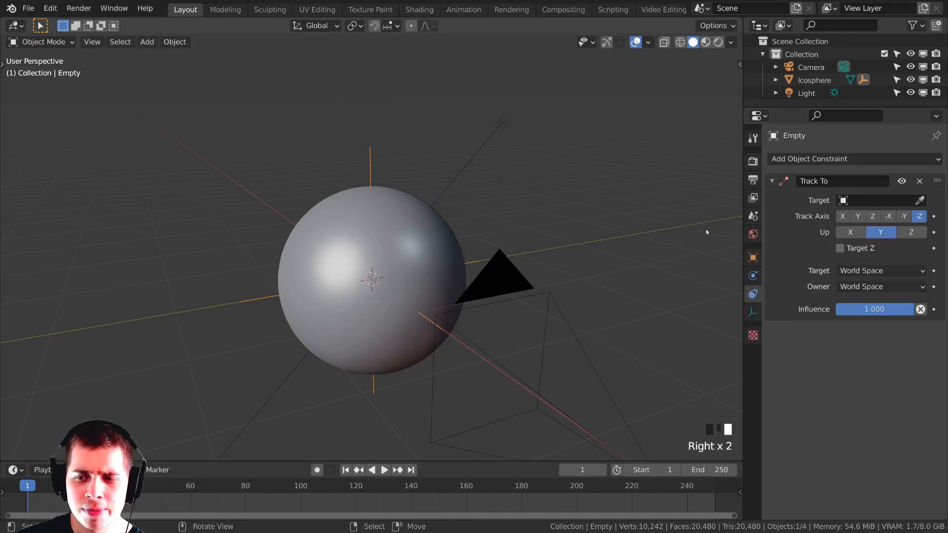
# Make the Outliner taller and rename the icosphere object to Earth.
pyautogui.moveTo(762, 124); pyautogui.dragTo(761, 156)
pyautogui.moveTo(374, 180); pyautogui.dragTo(407, 184, button='middle')
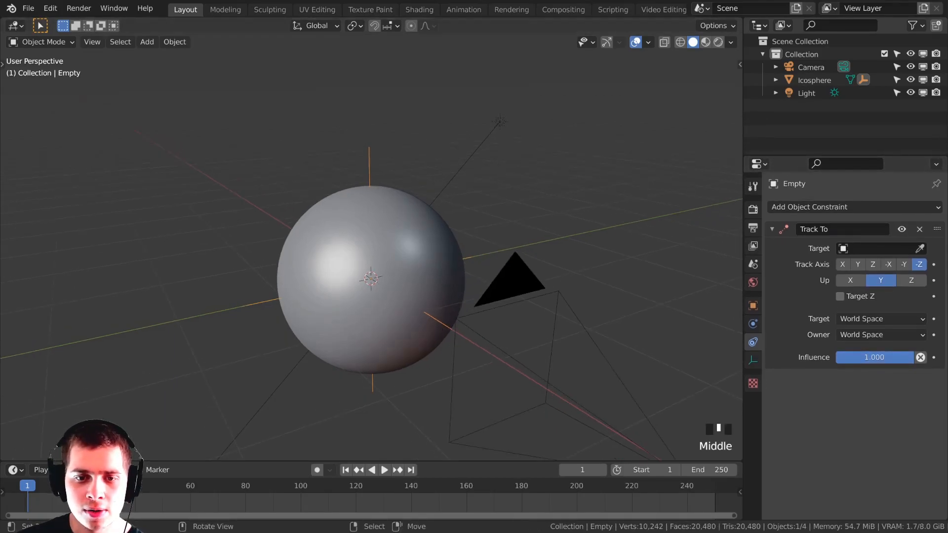
pyautogui.click(776, 80)
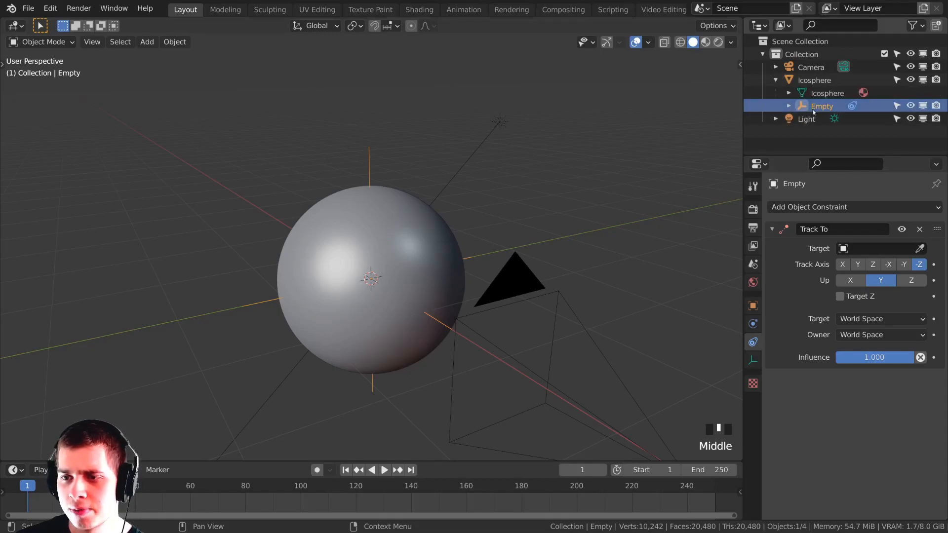
pyautogui.click(777, 80)
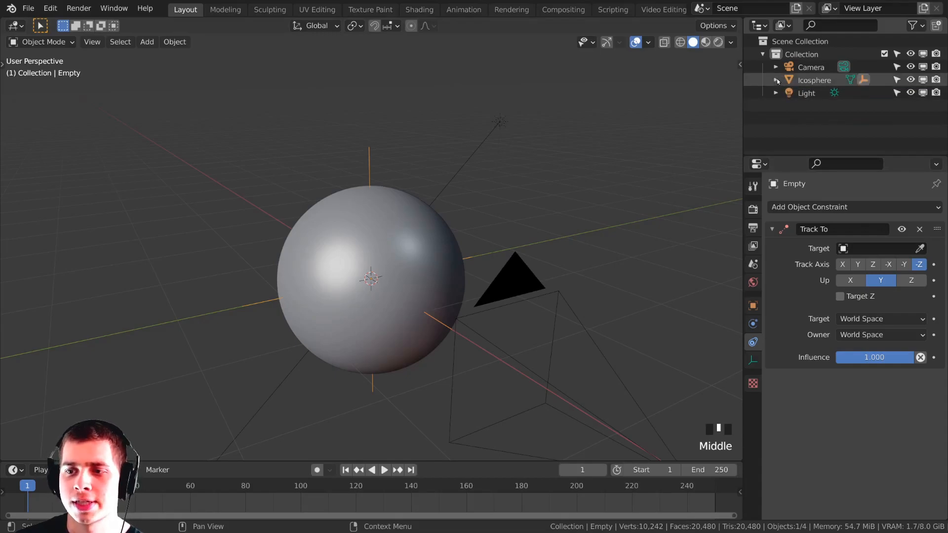
pyautogui.rightClick(396, 199)
pyautogui.doubleClick(805, 79)
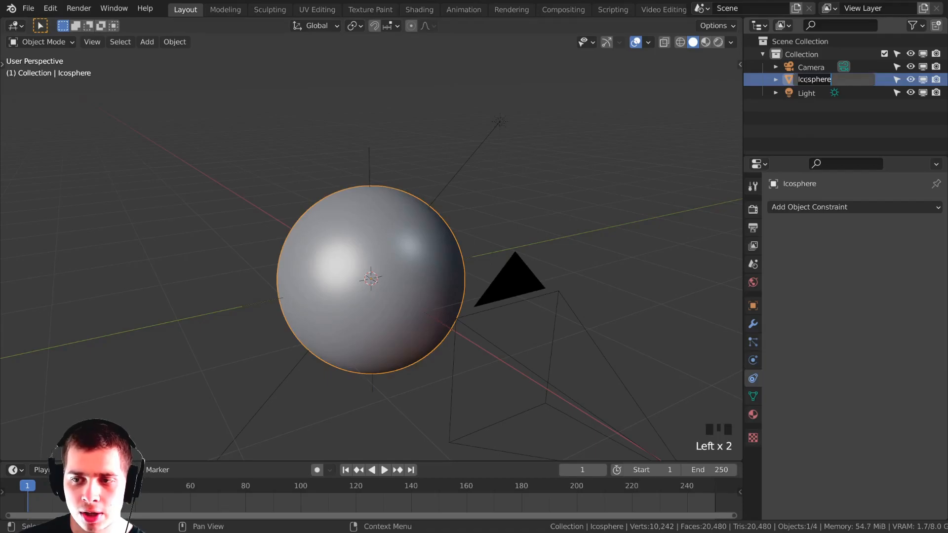
pyautogui.doubleClick(806, 80)
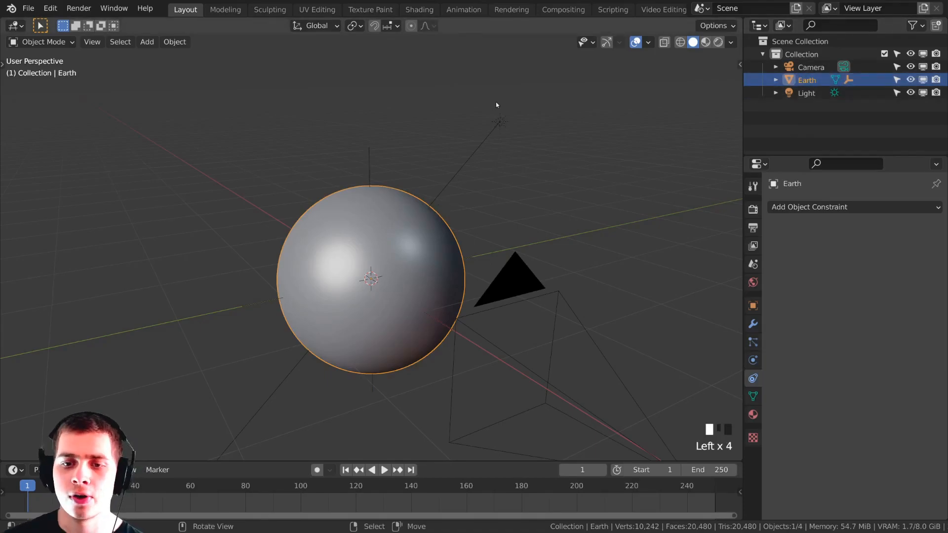
# Rename the light object to Sun.
pyautogui.click(498, 121)
pyautogui.doubleClick(806, 92)
pyautogui.write('Sun')
pyautogui.click(808, 101)
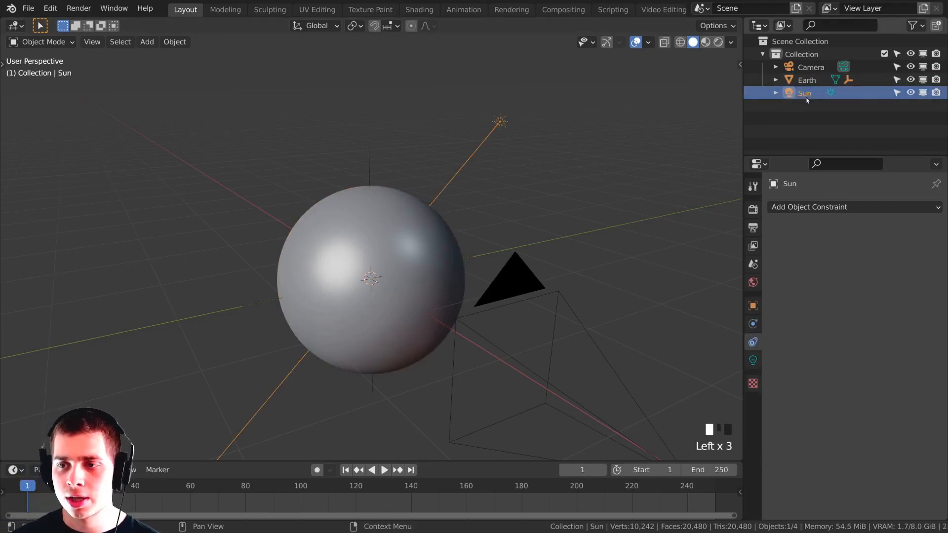
# Set the target of the empty's Track To constraint to Sun and widen the properties area.
pyautogui.rightClick(374, 175)
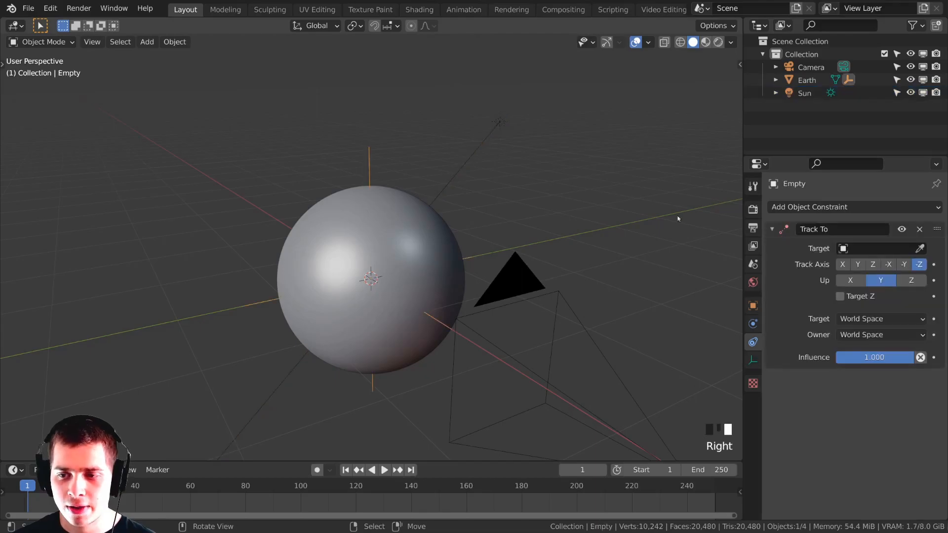
pyautogui.click(862, 251)
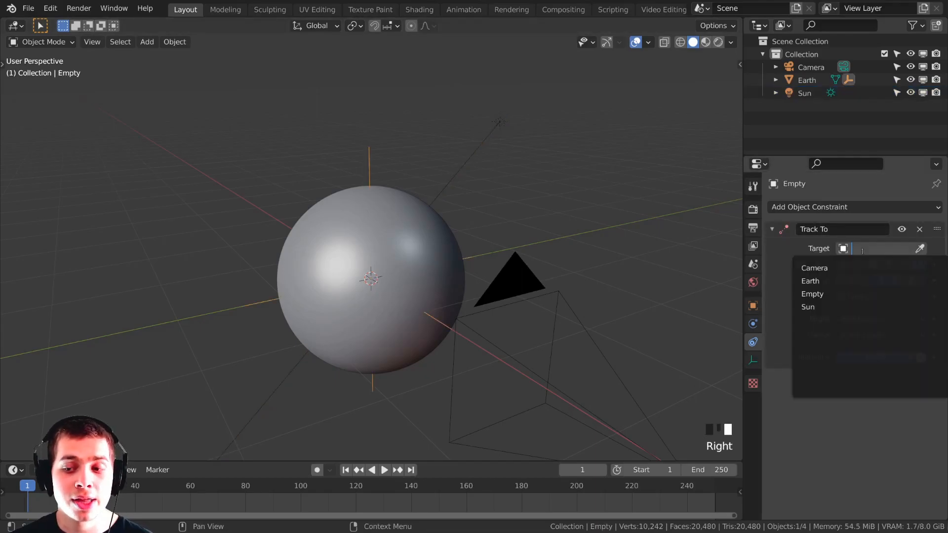
pyautogui.click(821, 308)
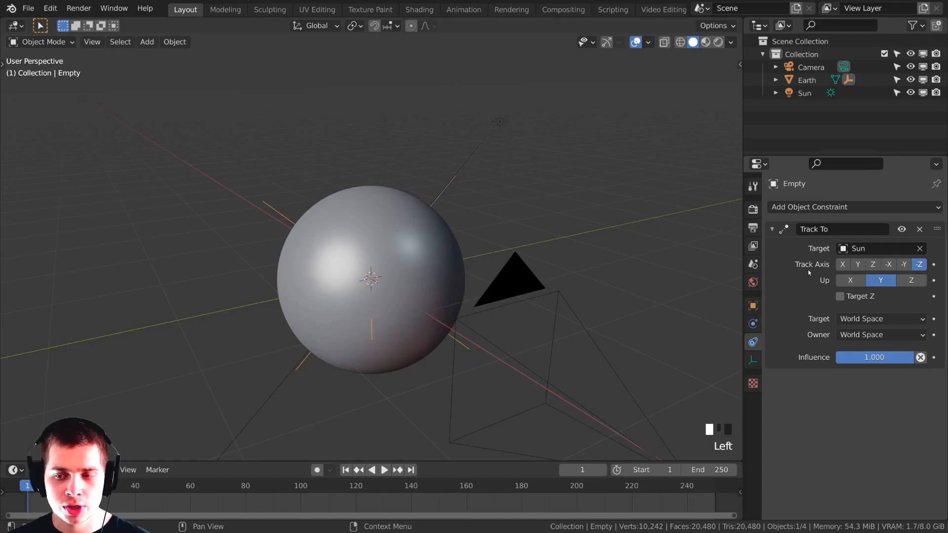
pyautogui.moveTo(743, 267); pyautogui.dragTo(725, 266)
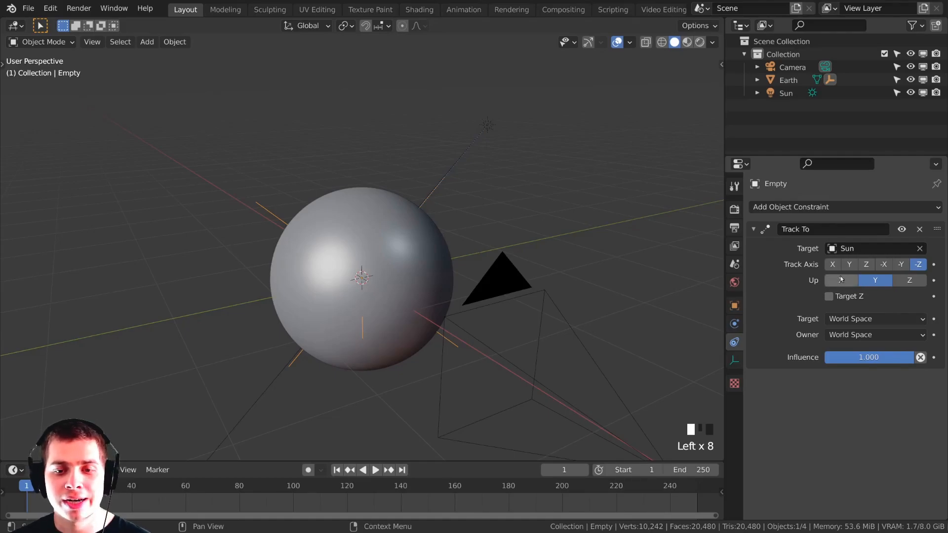
# Try moving the Sun light around the globe to check how the empty tracks it.
pyautogui.moveTo(420, 280); pyautogui.dragTo(385, 266, button='middle')
pyautogui.rightClick(489, 122)
pyautogui.moveTo(428, 173); pyautogui.dragTo(446, 187, button='middle')
pyautogui.rightClick(445, 186)
pyautogui.rightClick(491, 123)
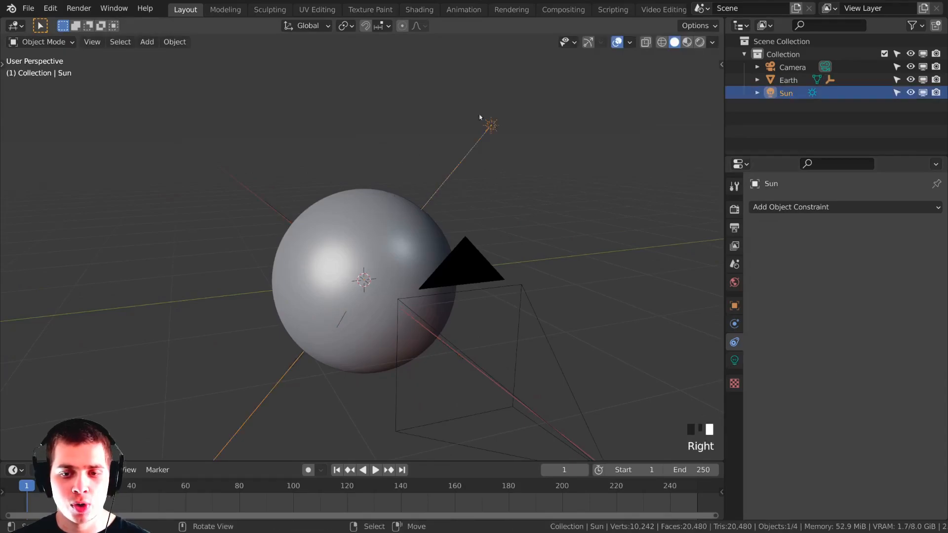
pyautogui.press('g')
pyautogui.rightClick(512, 140)
pyautogui.press('g')
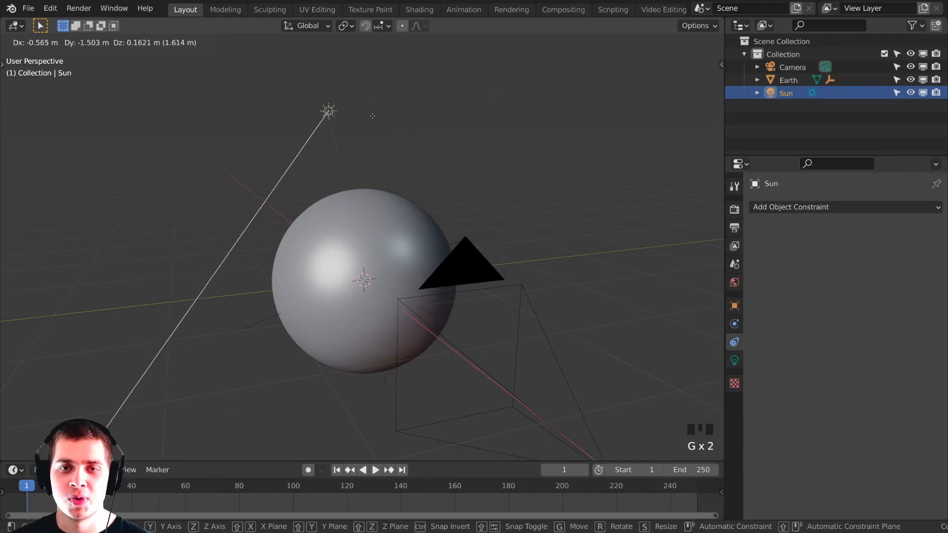
pyautogui.rightClick(514, 101)
# Try moving and rotating the empty on its own to check that it stays aimed at the Sun.
pyautogui.moveTo(442, 167); pyautogui.dragTo(421, 195, button='middle')
pyautogui.scroll(1, 459, 202)
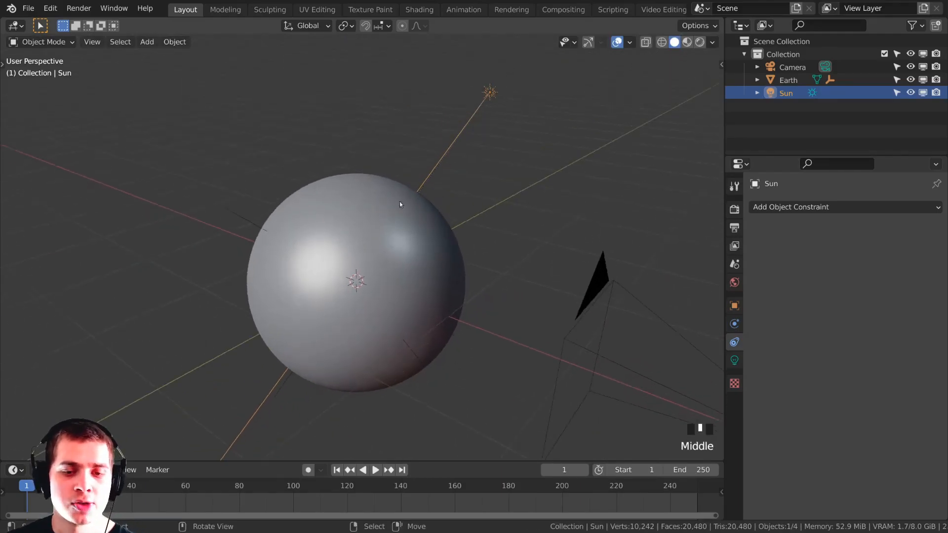
pyautogui.scroll(-1, 395, 200)
pyautogui.moveTo(353, 207); pyautogui.dragTo(342, 200, button='middle')
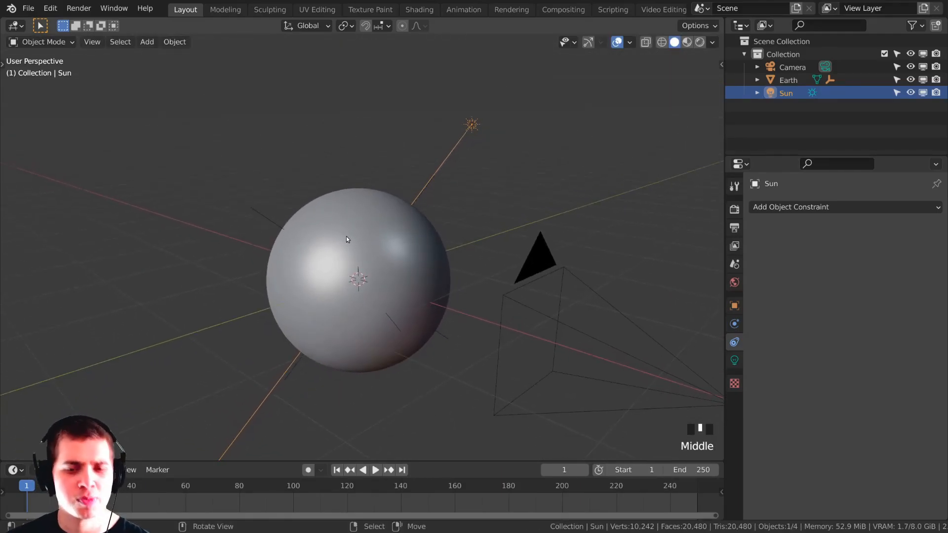
pyautogui.moveTo(346, 236); pyautogui.dragTo(293, 217, button='middle')
pyautogui.rightClick(276, 223)
pyautogui.press('g')
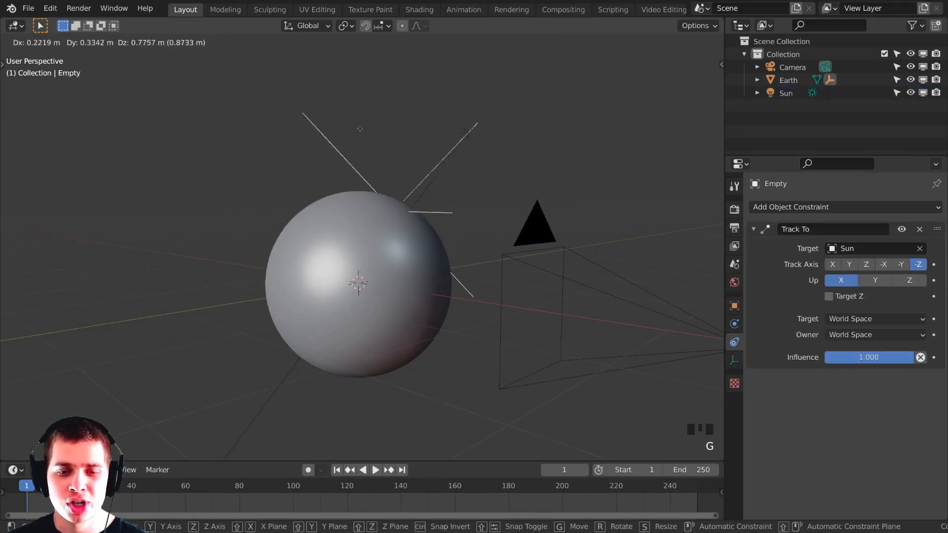
pyautogui.rightClick(333, 221)
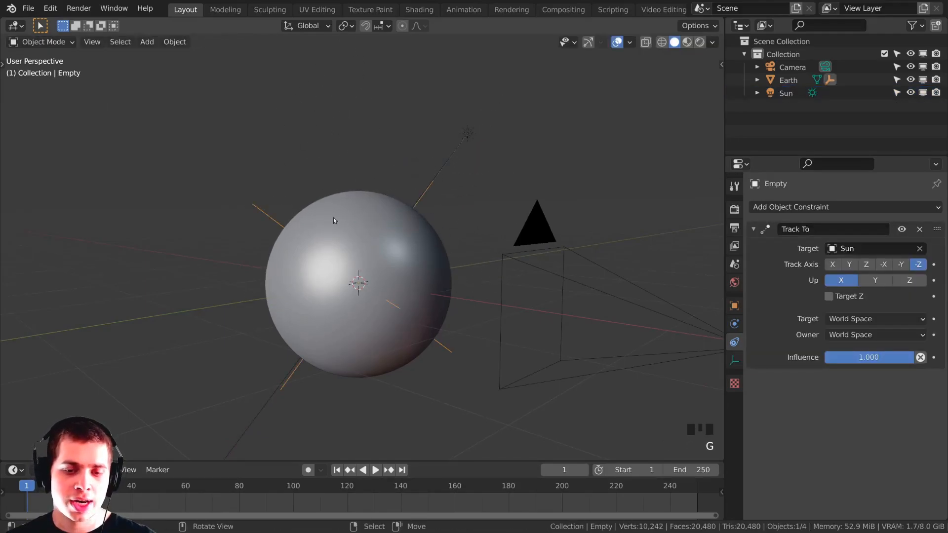
pyautogui.scroll(2, 337, 248)
pyautogui.scroll(-2, 336, 248)
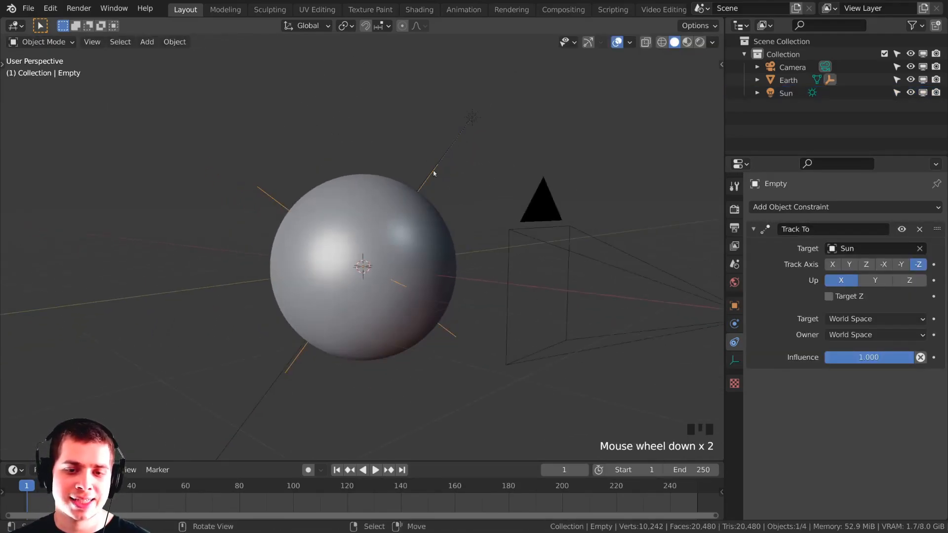
pyautogui.press('r')
pyautogui.rightClick(442, 161)
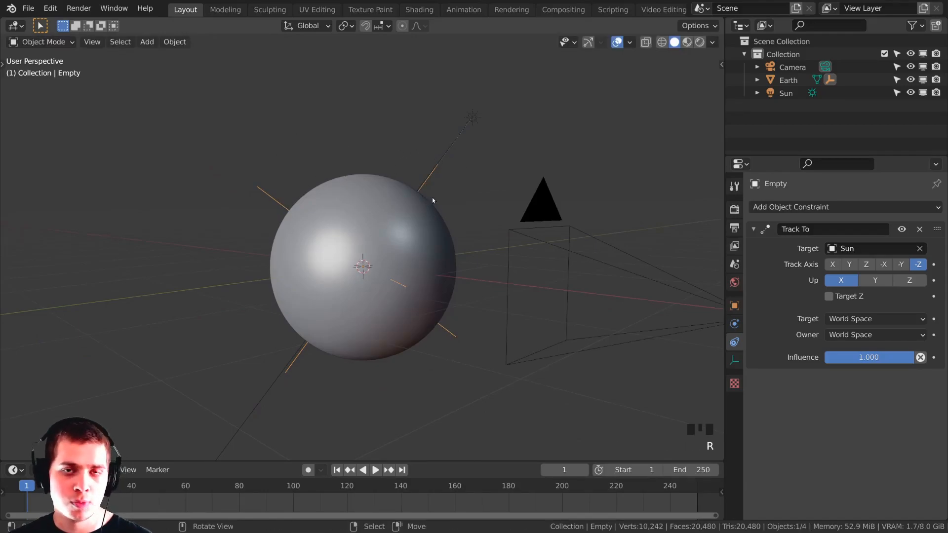
pyautogui.scroll(2, 433, 200)
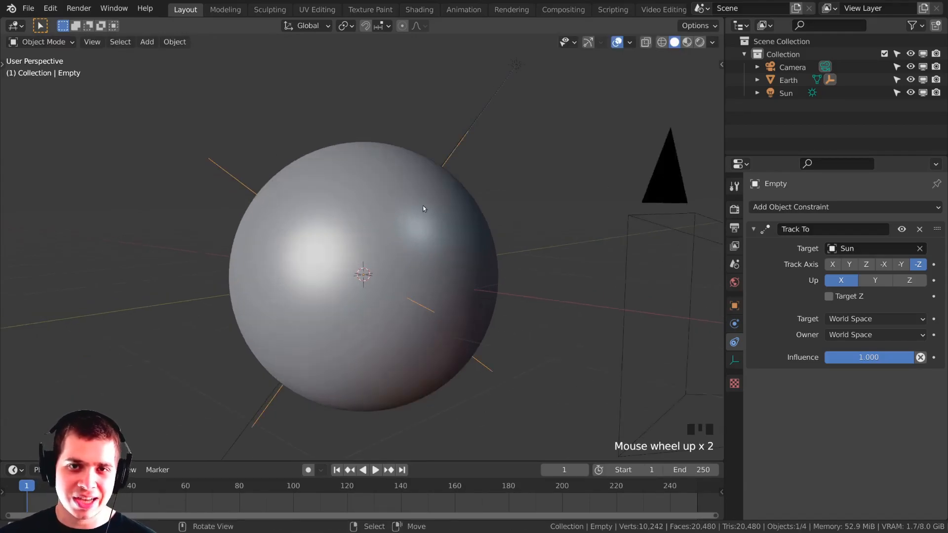
pyautogui.scroll(-1, 429, 205)
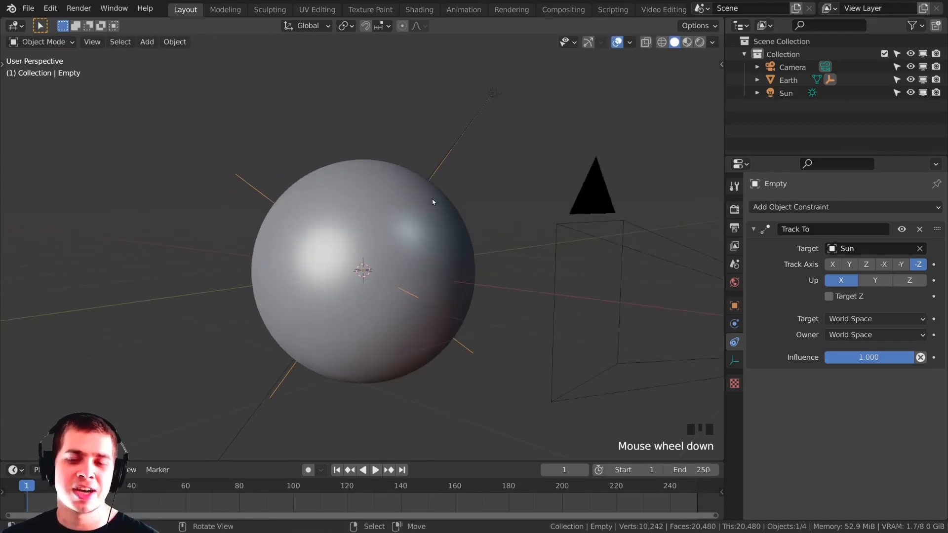
# Try moving the Sun light to both sides of the globe, comparing its direction with the empty's.
pyautogui.rightClick(482, 109)
pyautogui.press('g')
pyautogui.rightClick(277, 124)
pyautogui.scroll(-1, 277, 124)
pyautogui.moveTo(360, 226); pyautogui.dragTo(249, 212, button='middle')
pyautogui.rightClick(283, 206)
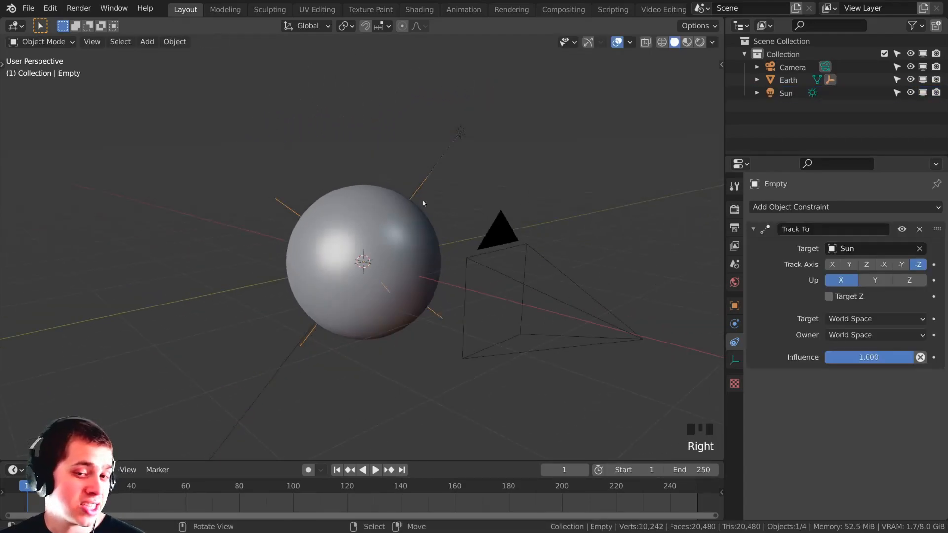
pyautogui.rightClick(461, 138)
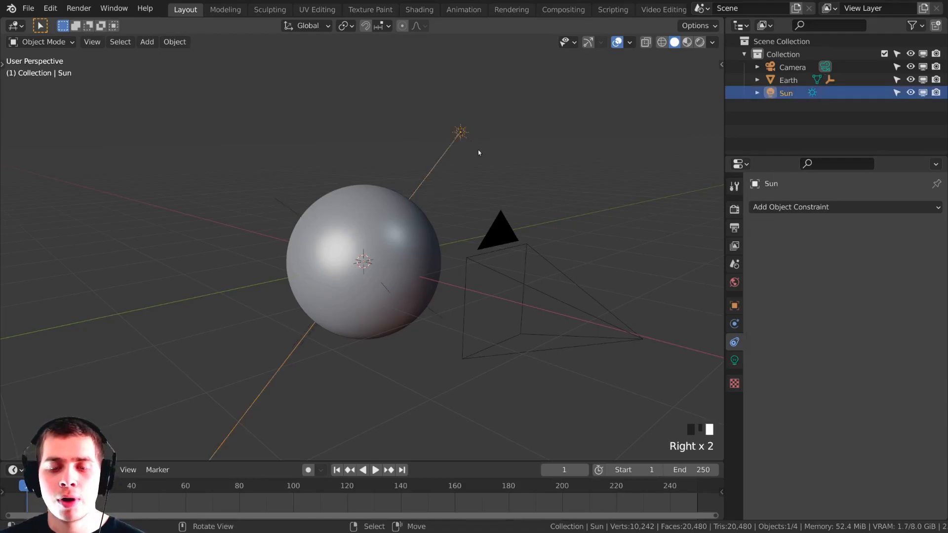
pyautogui.press('g')
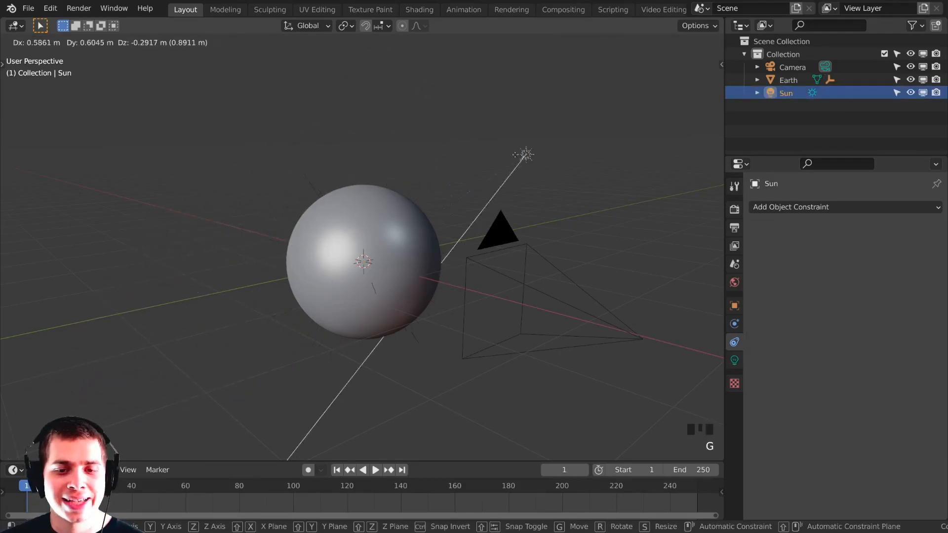
pyautogui.rightClick(479, 141)
# Try moving the Sun light across the globe and rotating it by hand toward Earth, and undo the move.
pyautogui.scroll(-2, 428, 228)
pyautogui.moveTo(433, 280); pyautogui.dragTo(435, 226, button='middle')
pyautogui.scroll(2, 436, 227)
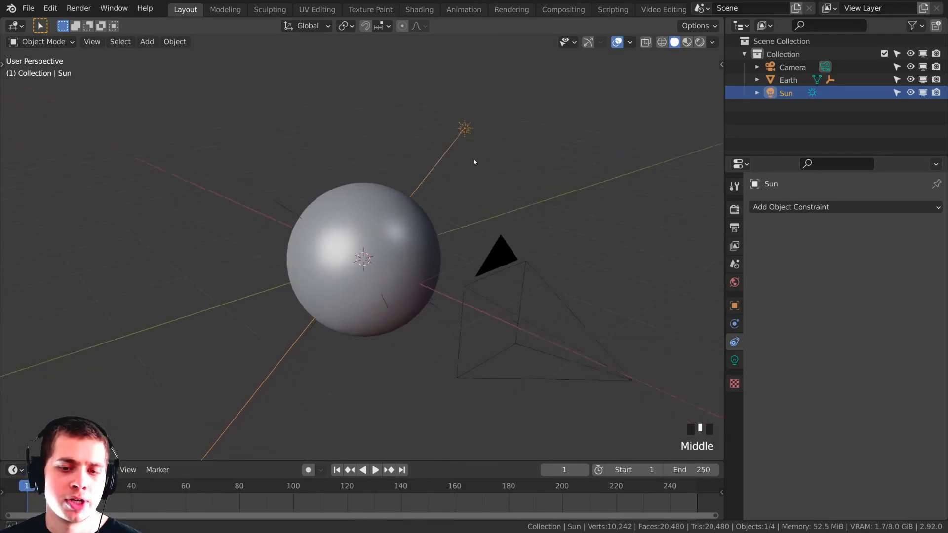
pyautogui.scroll(-2, 461, 175)
pyautogui.press('g')
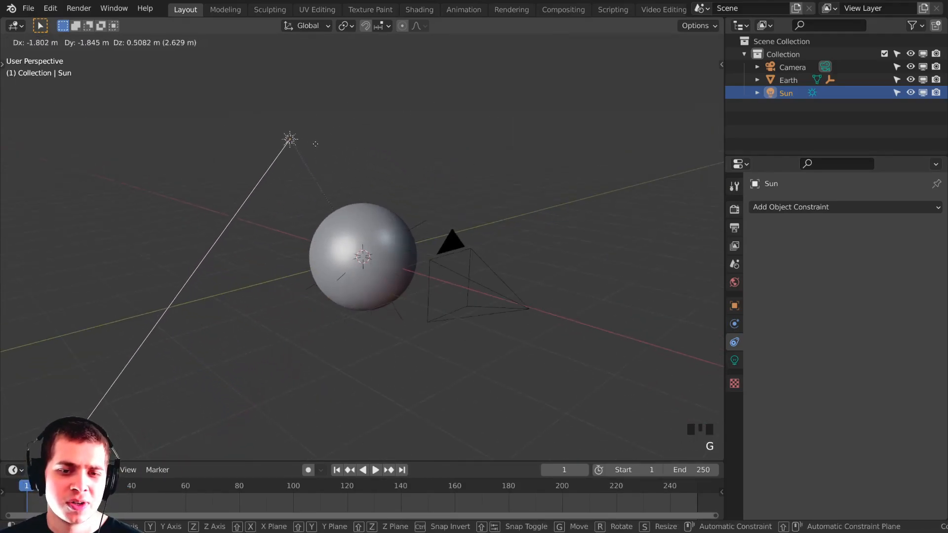
pyautogui.click(296, 169)
pyautogui.keyDown('shift'); pyautogui.moveTo(296, 169); pyautogui.dragTo(306, 188, button='middle'); pyautogui.keyUp('shift')
pyautogui.keyDown('shift'); pyautogui.moveTo(228, 212); pyautogui.dragTo(265, 232, button='middle'); pyautogui.keyUp('shift')
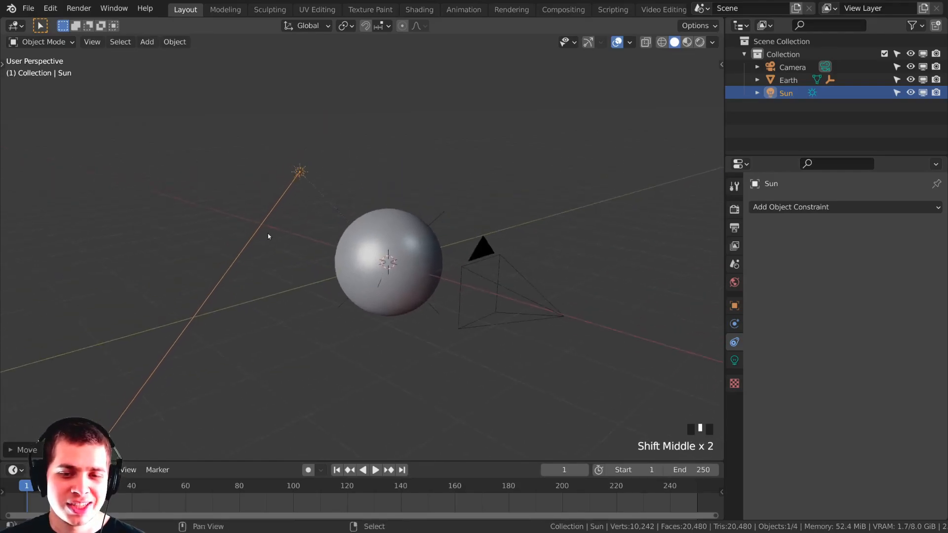
pyautogui.scroll(2, 428, 207)
pyautogui.moveTo(440, 233); pyautogui.dragTo(460, 211, button='middle')
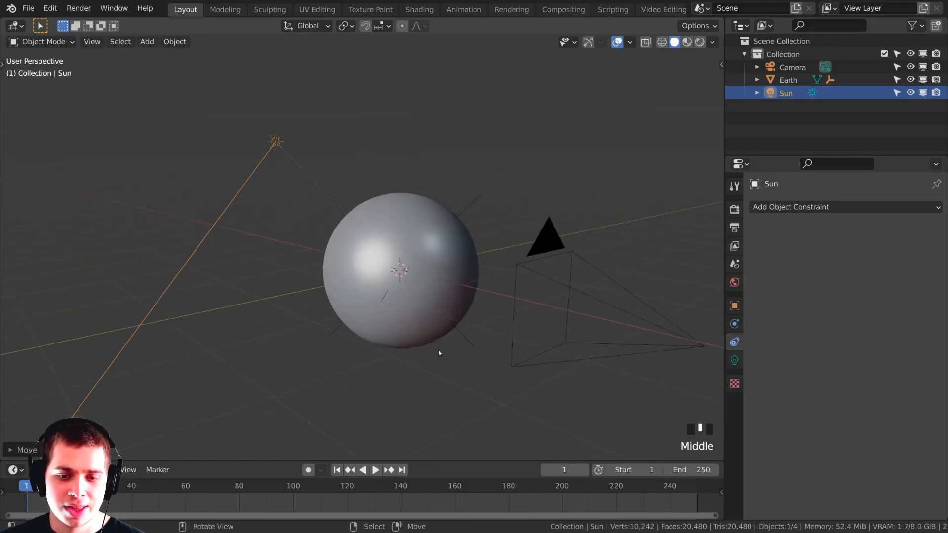
pyautogui.press('r')
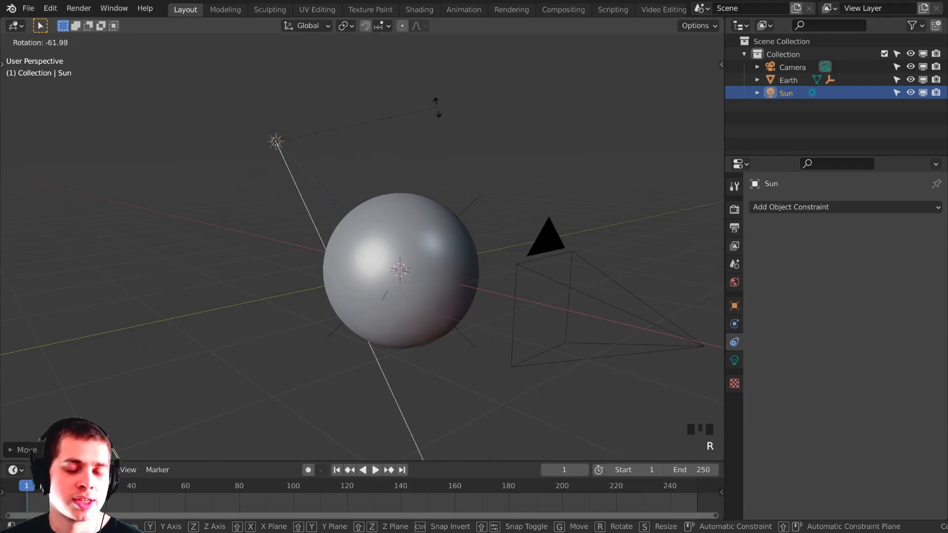
pyautogui.press('Escape')
pyautogui.hotkey('ctrl', 'z')
pyautogui.moveTo(395, 205); pyautogui.dragTo(411, 217, button='middle')
pyautogui.scroll(3, 411, 217)
pyautogui.scroll(-3, 425, 191)
pyautogui.press('g')
pyautogui.rightClick(414, 176)
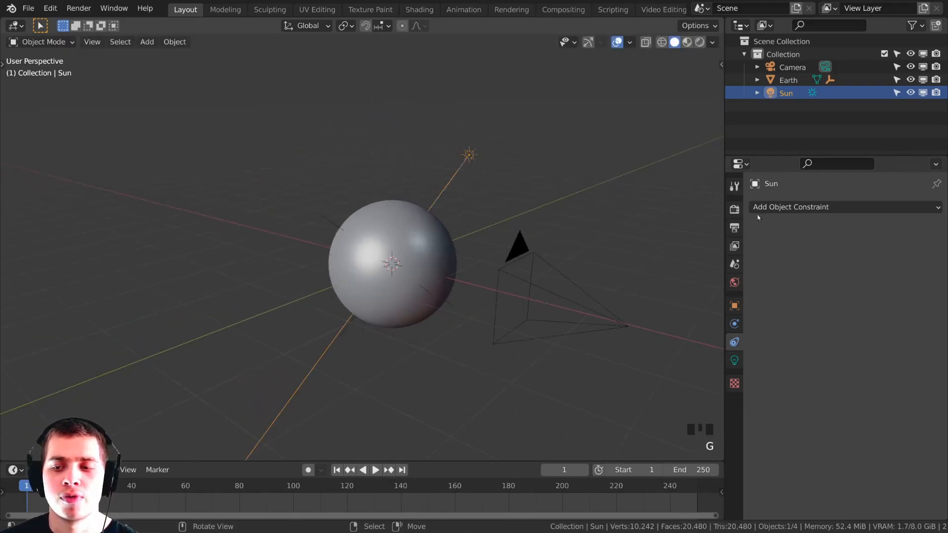
# Add a Track To constraint to the Sun light with Earth as target, track axis -Z and up axis X.
pyautogui.click(825, 208)
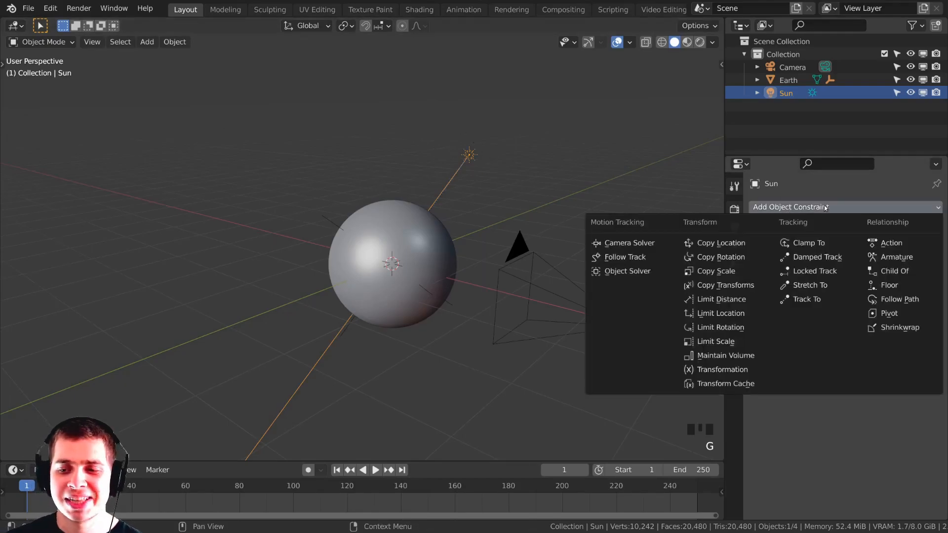
pyautogui.click(806, 299)
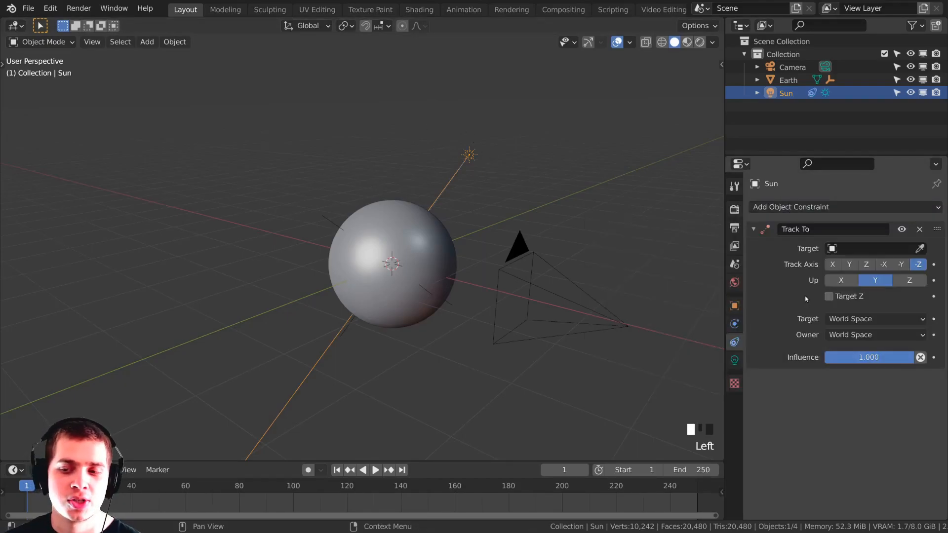
pyautogui.click(870, 249)
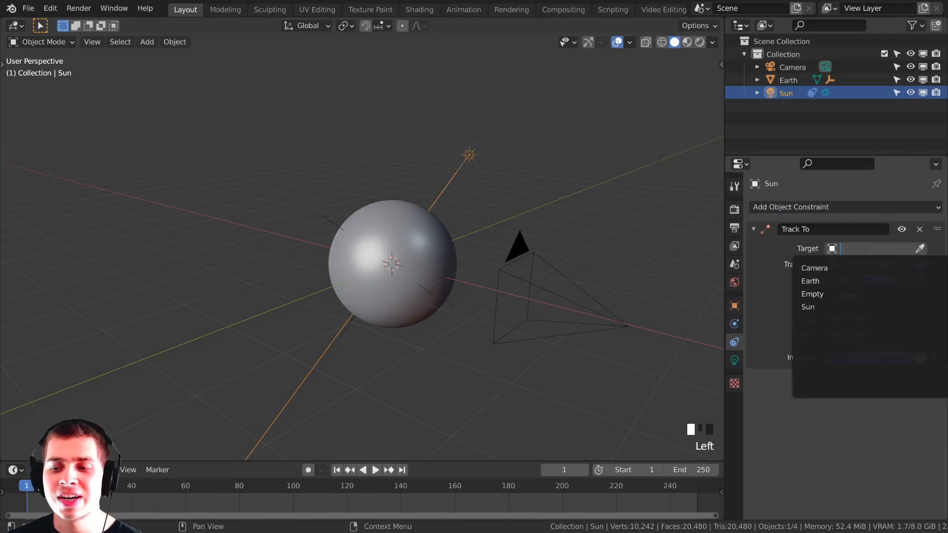
pyautogui.click(831, 281)
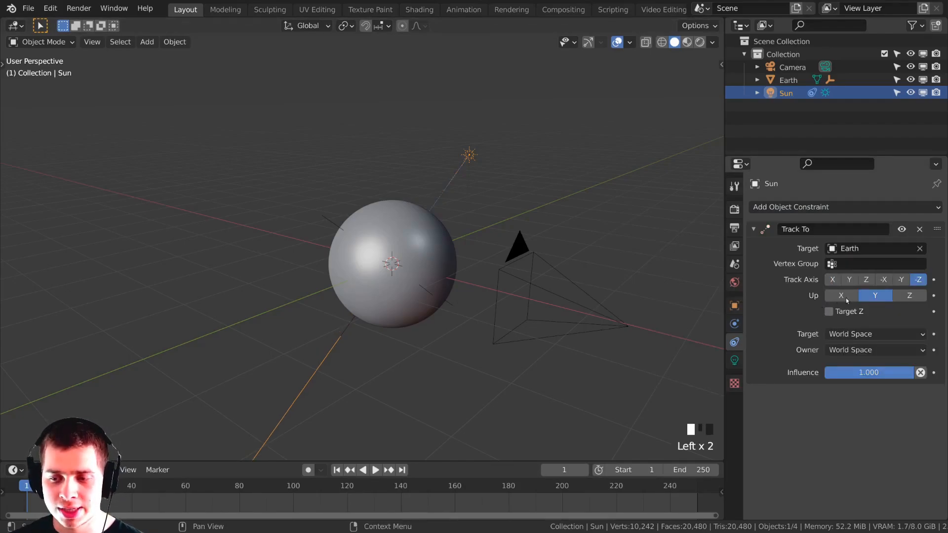
pyautogui.click(841, 296)
pyautogui.moveTo(554, 273); pyautogui.dragTo(568, 276, button='middle')
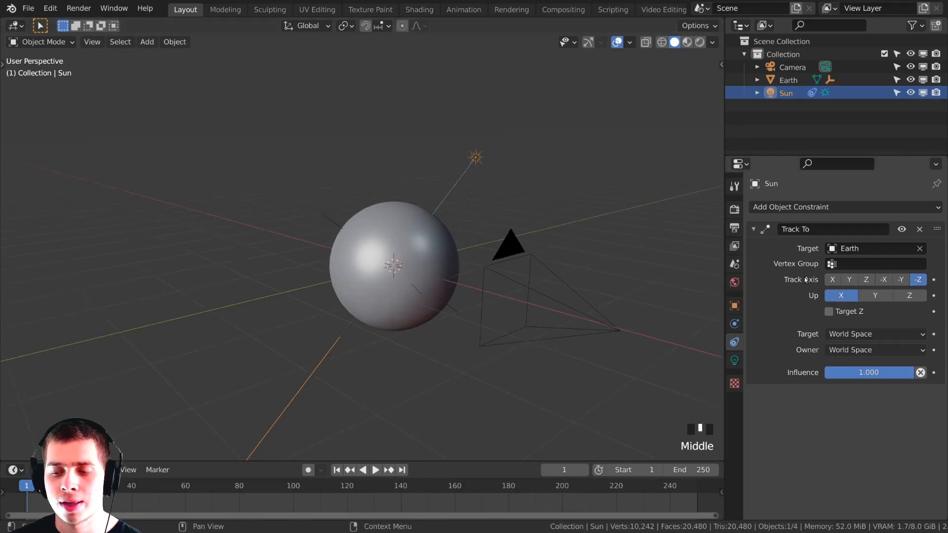
pyautogui.click(919, 280)
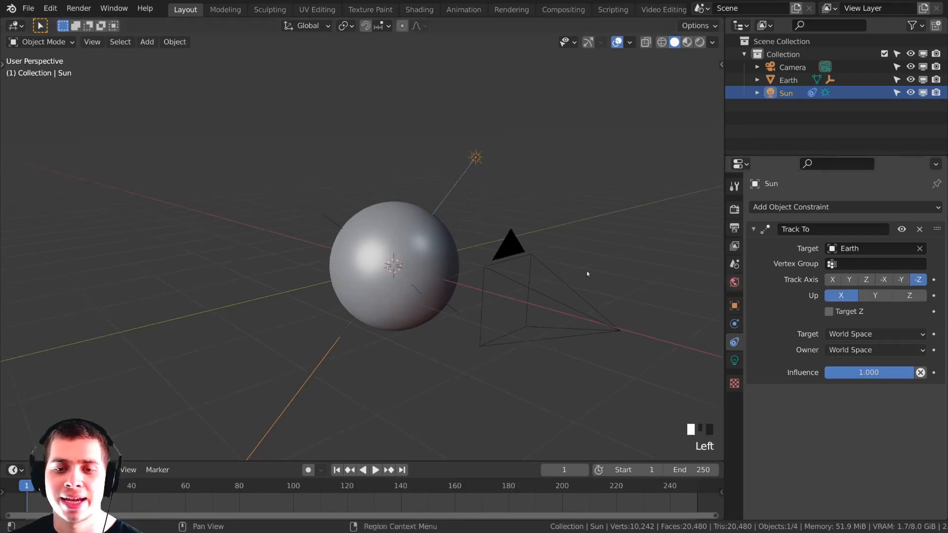
# Try moving the Sun light to different places around the globe to check that it keeps facing Earth.
pyautogui.moveTo(493, 206); pyautogui.dragTo(476, 199, button='middle')
pyautogui.press('g')
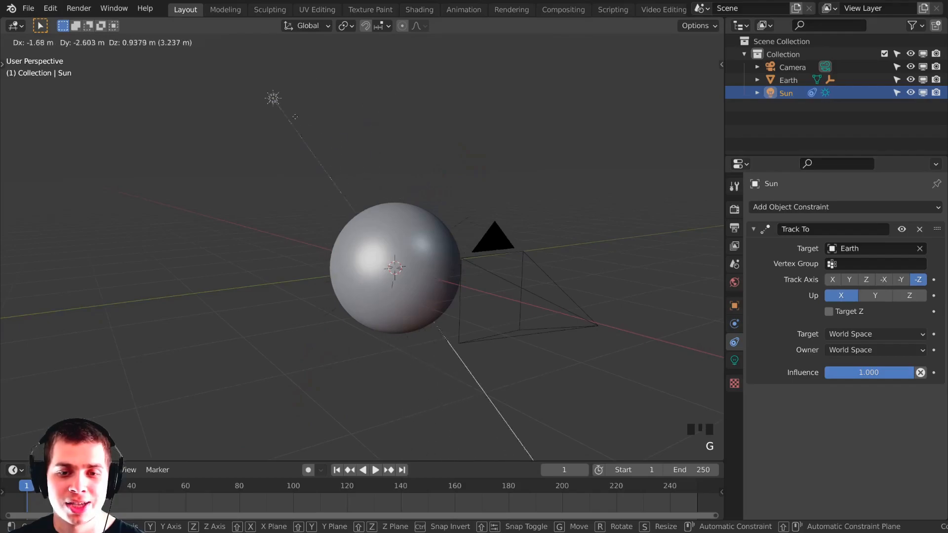
pyautogui.rightClick(433, 171)
pyautogui.press('g')
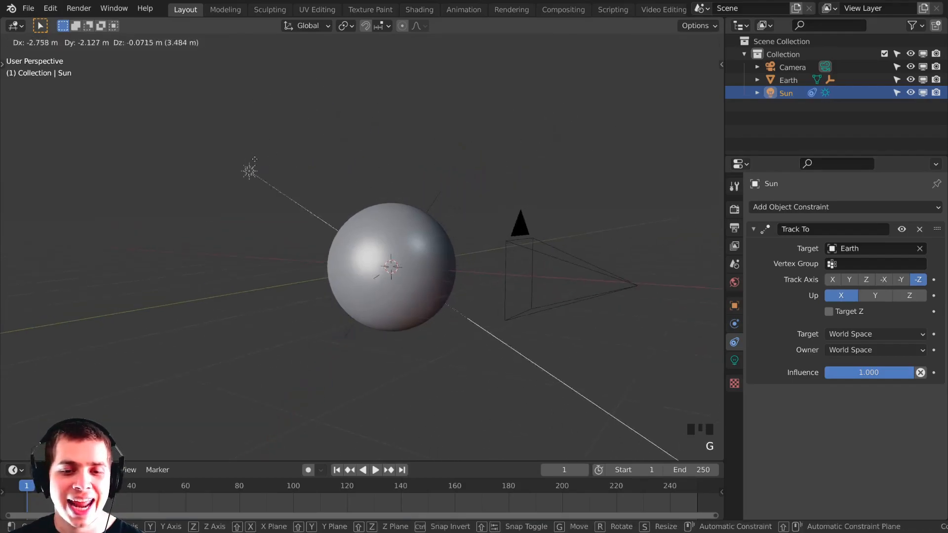
pyautogui.rightClick(222, 259)
pyautogui.moveTo(284, 247); pyautogui.dragTo(402, 207, button='middle')
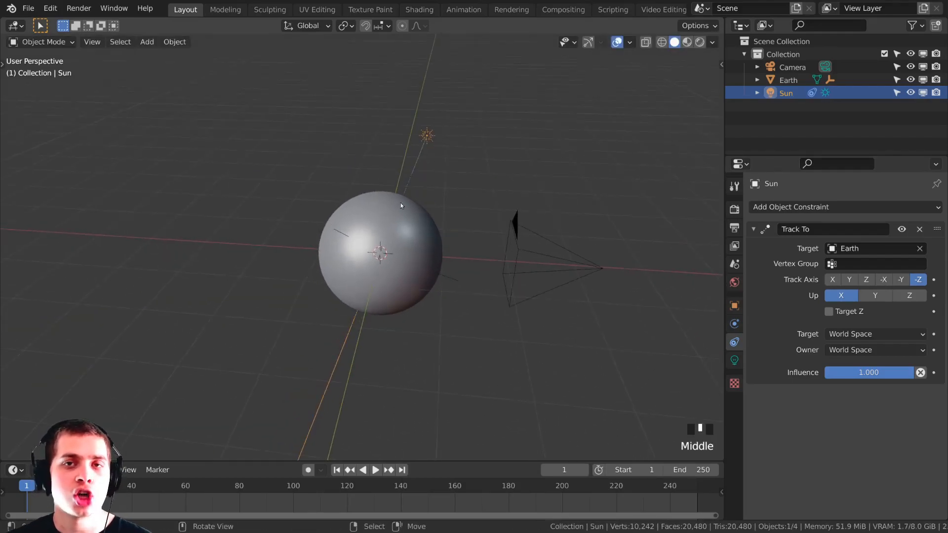
pyautogui.press('g')
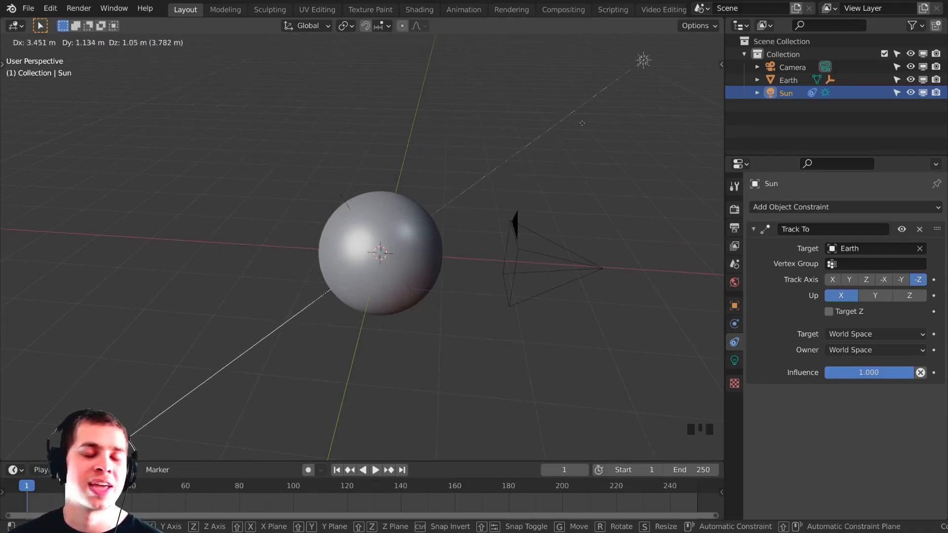
pyautogui.rightClick(369, 144)
pyautogui.moveTo(368, 144); pyautogui.dragTo(294, 125, button='middle')
pyautogui.press('g')
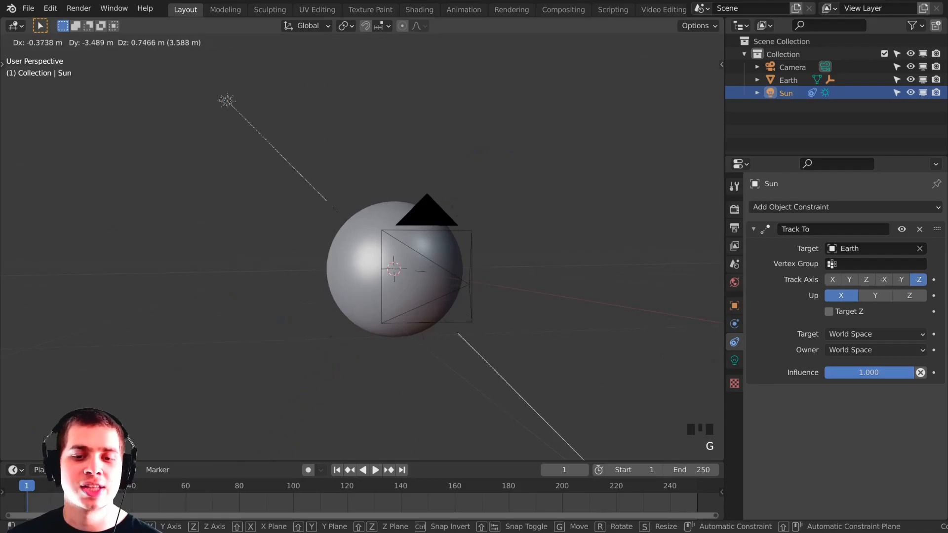
pyautogui.rightClick(244, 138)
pyautogui.press('g')
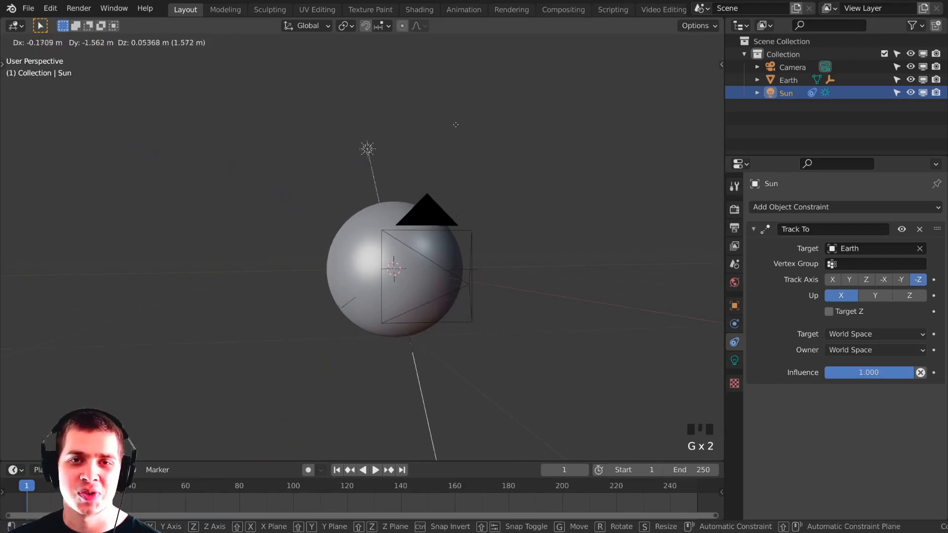
pyautogui.rightClick(492, 132)
pyautogui.moveTo(422, 168); pyautogui.dragTo(300, 109, button='middle')
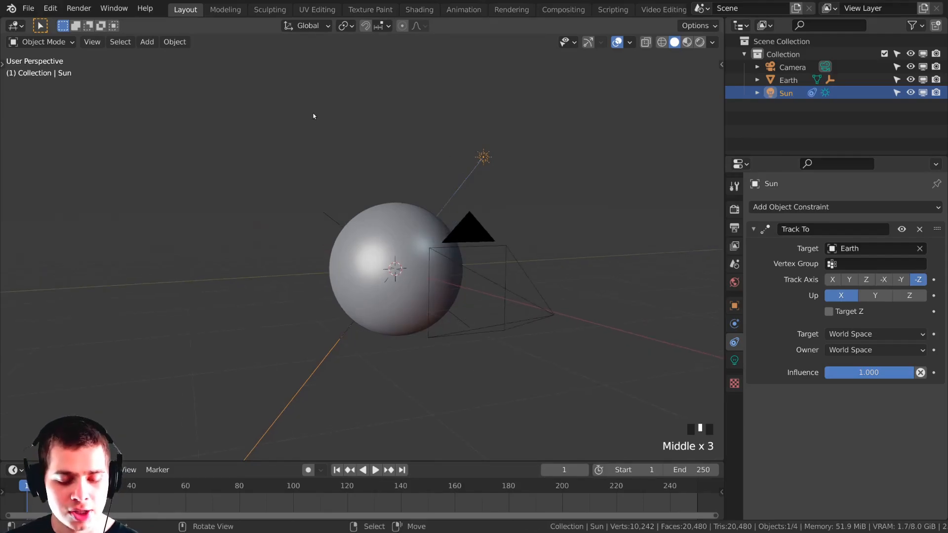
# Save the file and show the Earth object's material nodes in the Shading workspace.
pyautogui.hotkey('ctrl', 's')
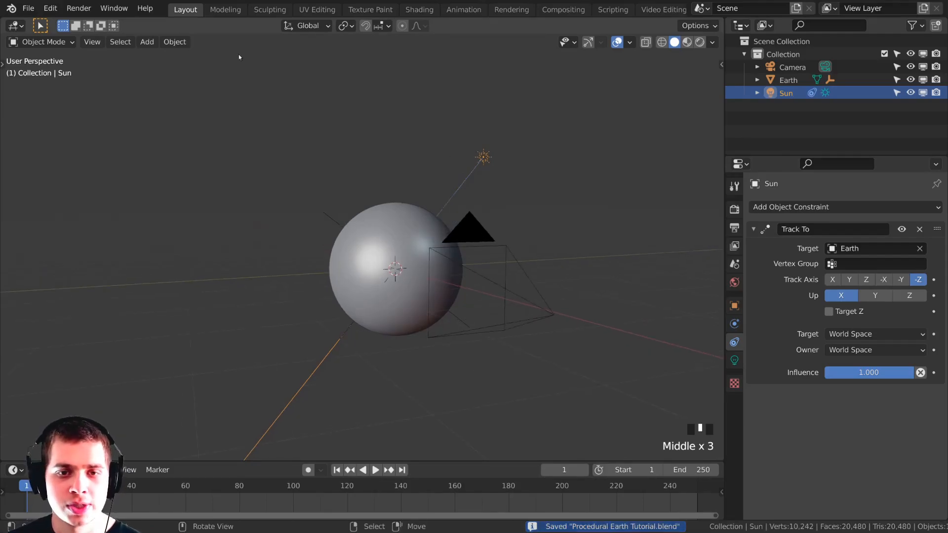
pyautogui.click(419, 9)
pyautogui.scroll(-4, 141, 260)
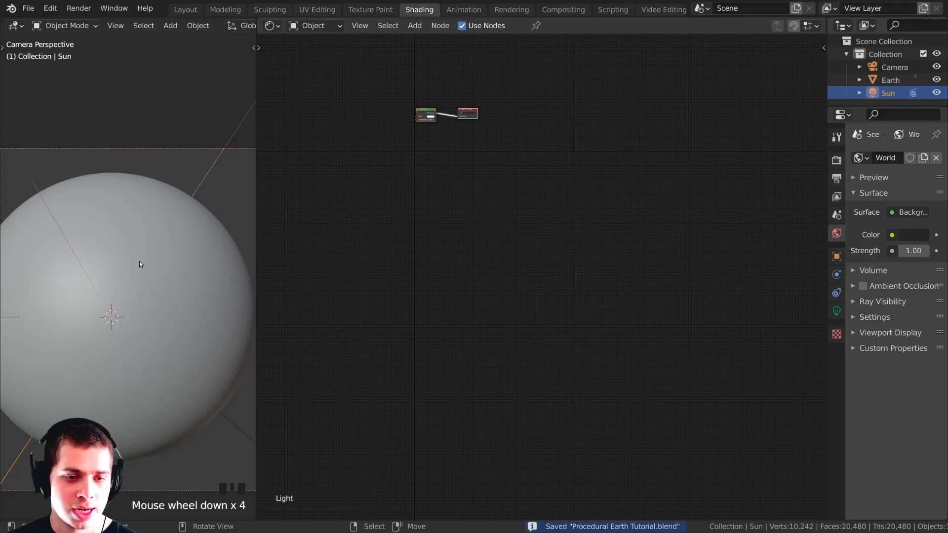
pyautogui.rightClick(142, 259)
# Examine the City Lights frame in the Procedural Earth material's node tree.
pyautogui.keyDown('shift'); pyautogui.moveTo(168, 238); pyautogui.dragTo(168, 218, button='middle'); pyautogui.keyUp('shift')
pyautogui.scroll(-3, 491, 258)
pyautogui.scroll(4, 491, 258)
pyautogui.keyDown('shift'); pyautogui.moveTo(398, 376); pyautogui.dragTo(529, 307, button='middle'); pyautogui.keyUp('shift')
pyautogui.scroll(4, 560, 283)
pyautogui.scroll(7, 529, 307)
pyautogui.keyDown('shift'); pyautogui.moveTo(645, 111); pyautogui.dragTo(602, 200, button='middle'); pyautogui.keyUp('shift')
pyautogui.press('g')
pyautogui.click(601, 202)
pyautogui.scroll(-3, 601, 203)
pyautogui.keyDown('shift'); pyautogui.moveTo(621, 236); pyautogui.dragTo(476, 245, button='middle'); pyautogui.keyUp('shift')
pyautogui.scroll(-1, 475, 245)
pyautogui.moveTo(475, 245); pyautogui.dragTo(461, 241)
pyautogui.scroll(4, 524, 229)
pyautogui.keyDown('shift'); pyautogui.moveTo(452, 231); pyautogui.dragTo(543, 150, button='middle'); pyautogui.keyUp('shift')
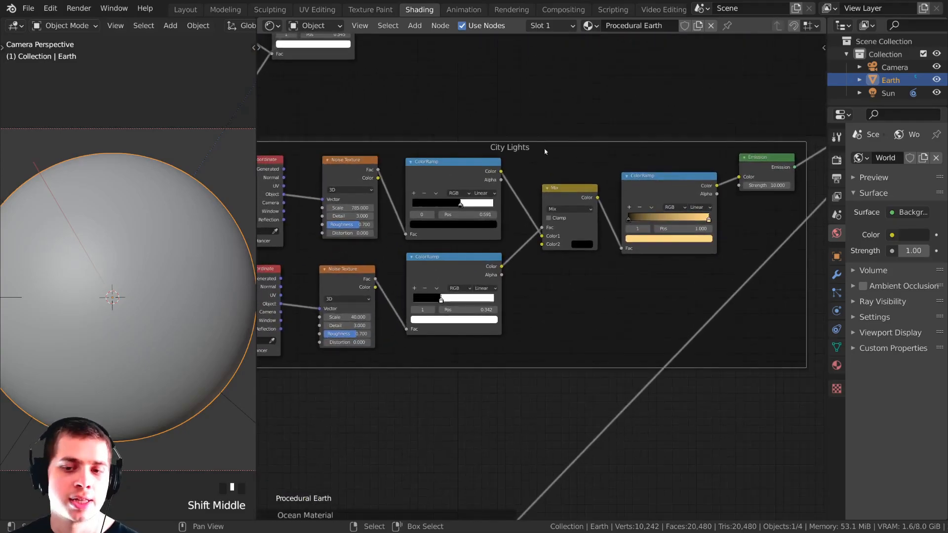
# Add a Texture Coordinate node beneath the lower ColorRamp in the City Lights frame.
pyautogui.scroll(-1, 543, 150)
pyautogui.scroll(1, 528, 219)
pyautogui.hotkey('shift', 'a')
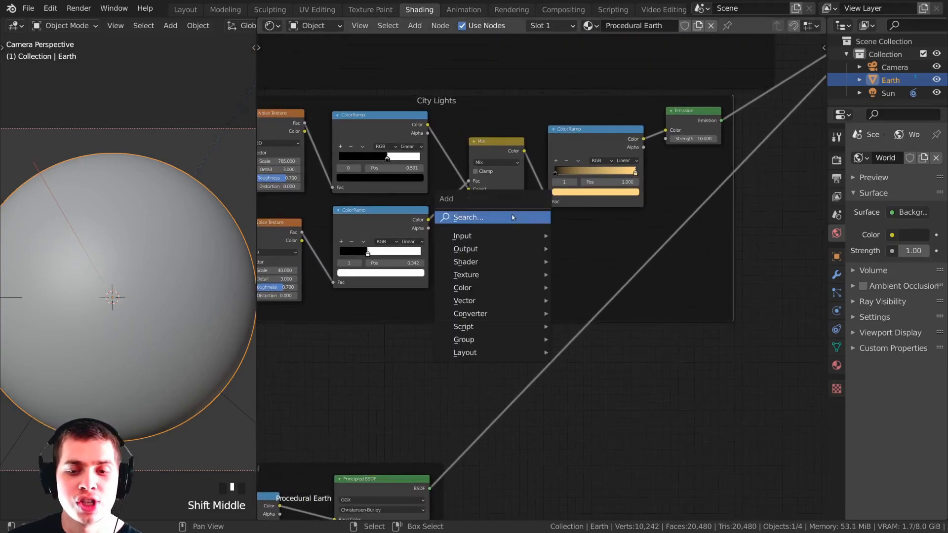
pyautogui.write('tex')
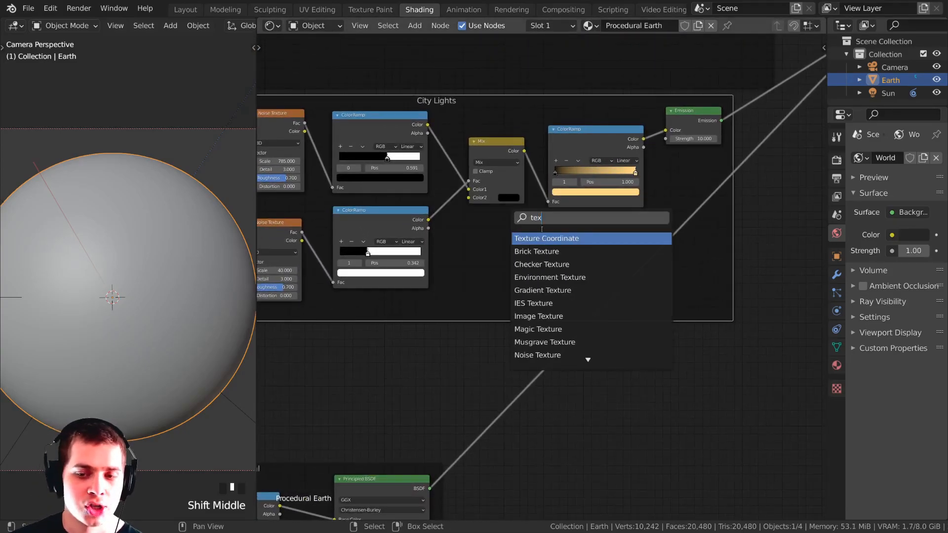
pyautogui.press('Return')
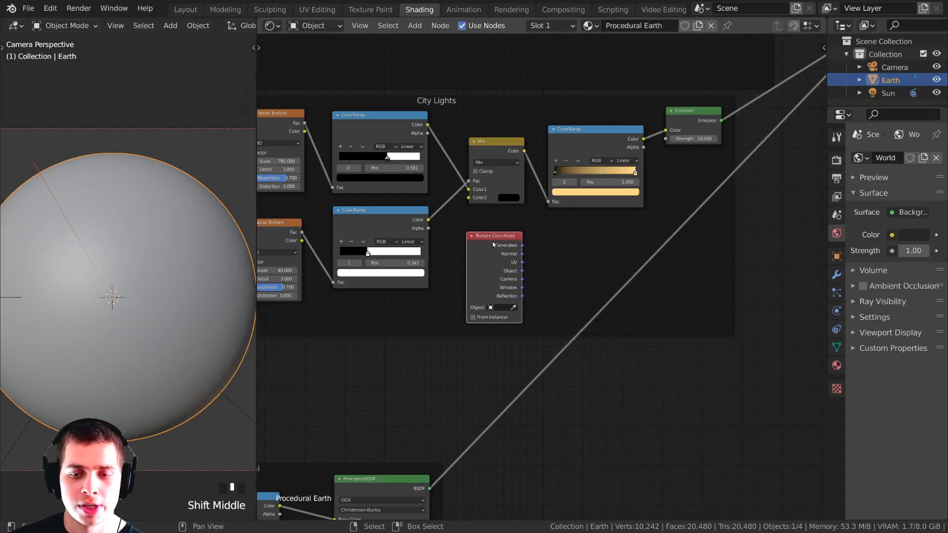
pyautogui.click(377, 308)
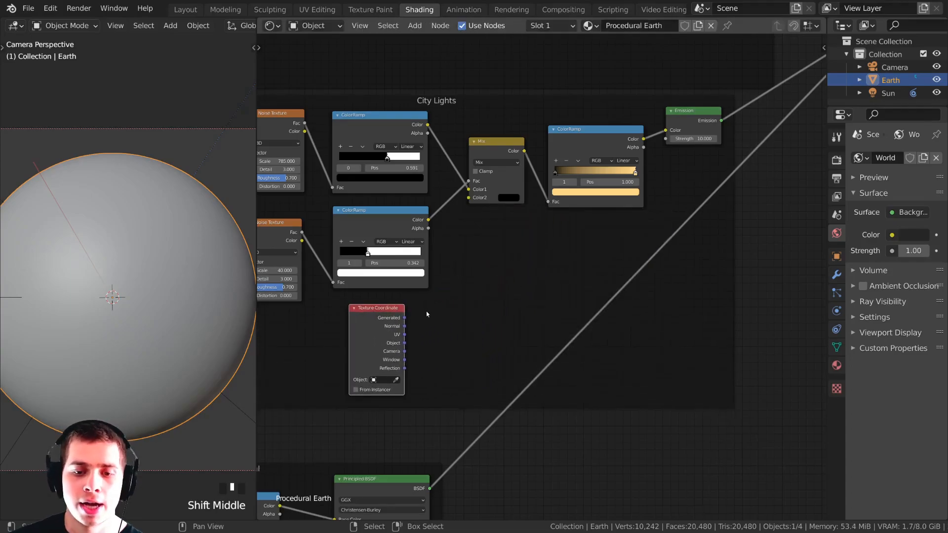
pyautogui.keyDown('shift'); pyautogui.moveTo(425, 313); pyautogui.dragTo(471, 311, button='middle'); pyautogui.keyUp('shift')
# Switch the viewport to rendered shading and preview the Texture Coordinate node's outputs on the globe one after another.
pyautogui.press('z')
pyautogui.scroll(2, 414, 362)
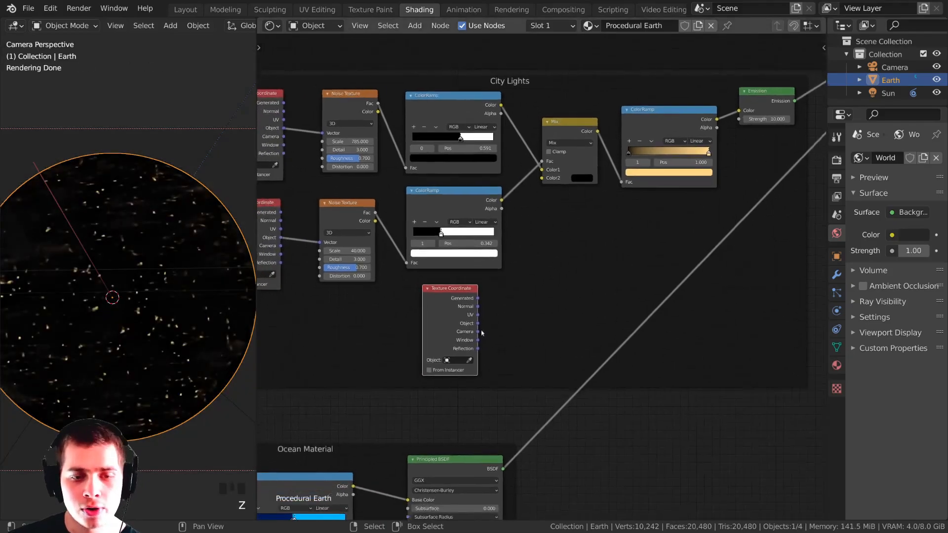
pyautogui.keyDown('ctrl'); pyautogui.keyDown('shift'); pyautogui.click(425, 314); pyautogui.keyUp('shift'); pyautogui.keyUp('ctrl')
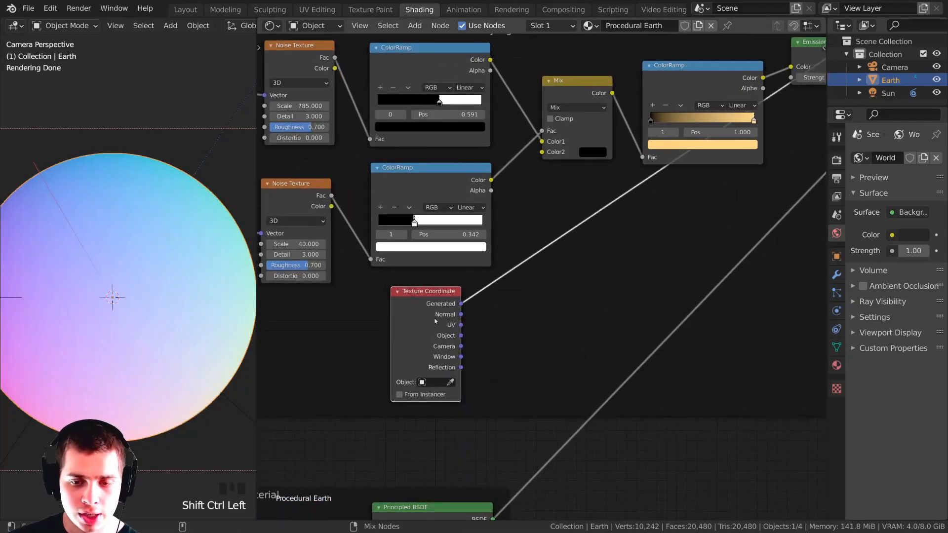
pyautogui.keyDown('ctrl'); pyautogui.keyDown('shift'); pyautogui.click(426, 314); pyautogui.keyUp('shift'); pyautogui.keyUp('ctrl')
pyautogui.keyDown('ctrl'); pyautogui.keyDown('shift'); pyautogui.click(444, 328); pyautogui.keyUp('shift'); pyautogui.keyUp('ctrl')
pyautogui.keyDown('ctrl'); pyautogui.keyDown('shift'); pyautogui.click(460, 341); pyautogui.keyUp('shift'); pyautogui.keyUp('ctrl')
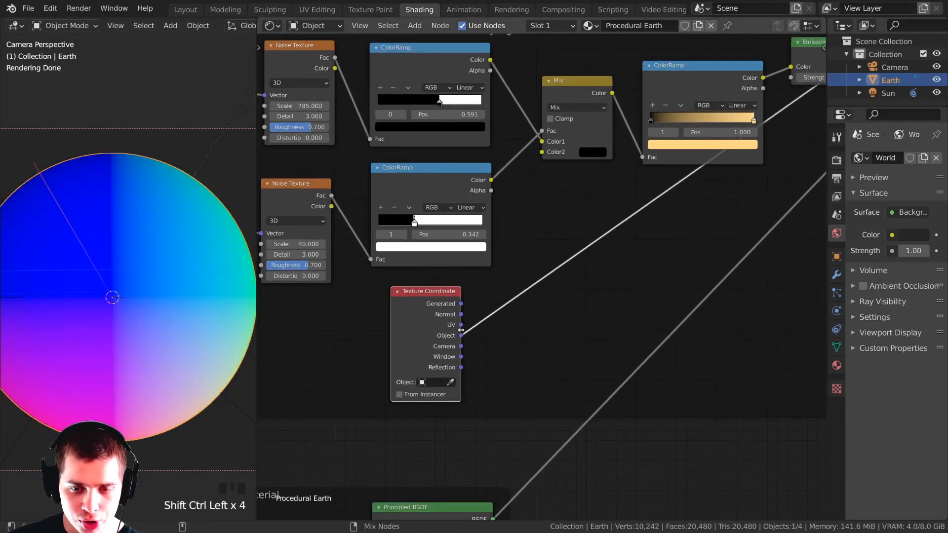
pyautogui.keyDown('ctrl'); pyautogui.keyDown('shift'); pyautogui.click(462, 341); pyautogui.keyUp('shift'); pyautogui.keyUp('ctrl')
pyautogui.keyDown('ctrl'); pyautogui.keyDown('shift'); pyautogui.click(459, 343); pyautogui.keyUp('shift'); pyautogui.keyUp('ctrl')
pyautogui.keyDown('ctrl'); pyautogui.keyDown('shift'); pyautogui.click(457, 345); pyautogui.keyUp('shift'); pyautogui.keyUp('ctrl')
pyautogui.scroll(1, 457, 345)
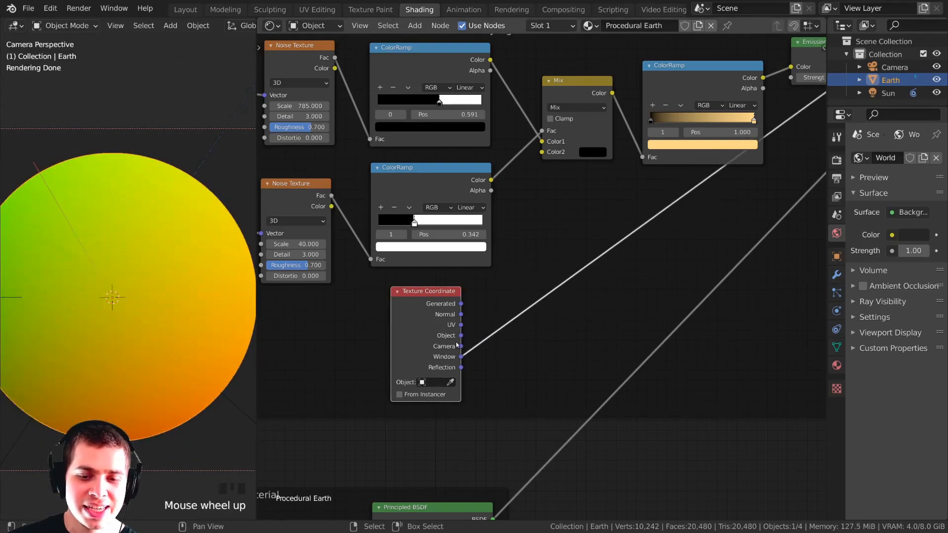
pyautogui.keyDown('ctrl'); pyautogui.keyDown('shift'); pyautogui.click(463, 339); pyautogui.keyUp('shift'); pyautogui.keyUp('ctrl')
# Cycle the material preview to the Texture Coordinate node's Object output.
pyautogui.scroll(5, 440, 346)
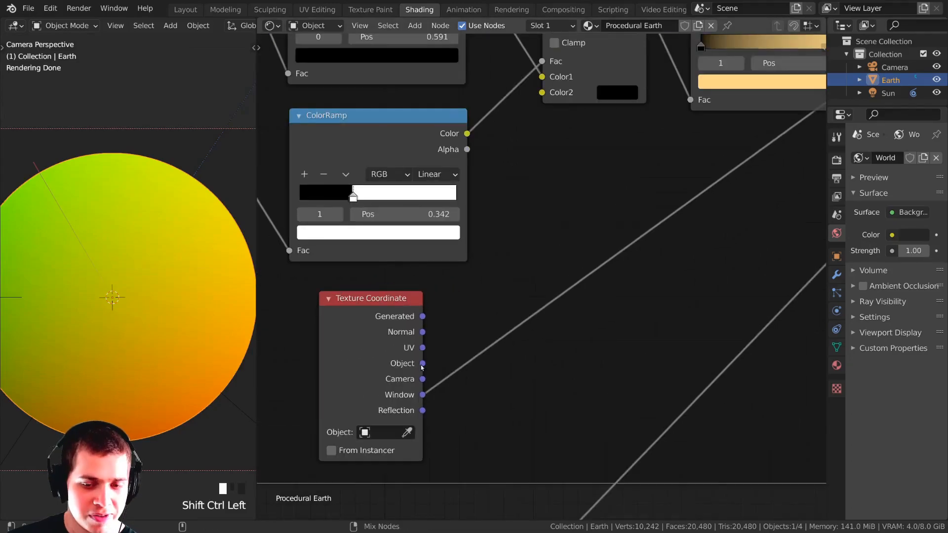
pyautogui.keyDown('ctrl'); pyautogui.keyDown('shift'); pyautogui.click(422, 365); pyautogui.keyUp('shift'); pyautogui.keyUp('ctrl')
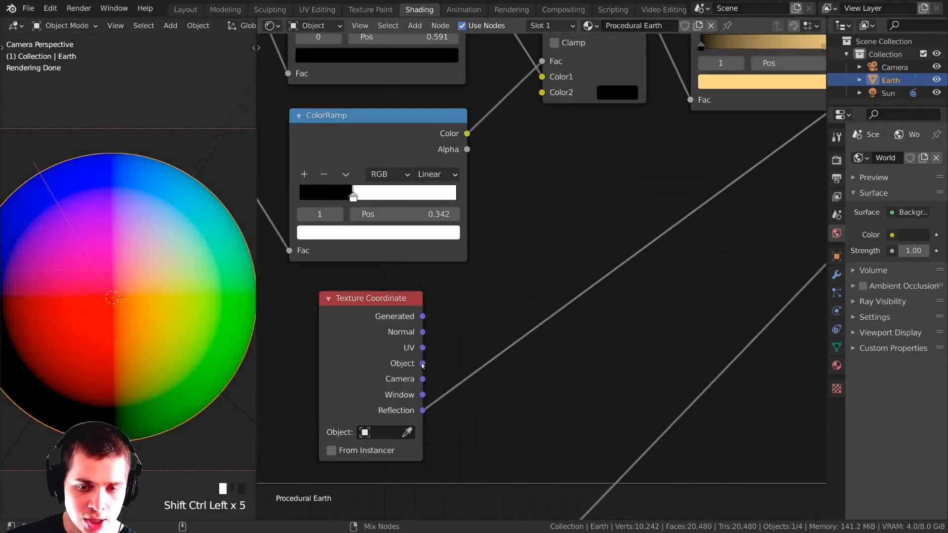
pyautogui.keyDown('ctrl'); pyautogui.keyDown('shift'); pyautogui.click(422, 365); pyautogui.keyUp('shift'); pyautogui.keyUp('ctrl')
pyautogui.keyDown('ctrl'); pyautogui.keyDown('shift'); pyautogui.click(422, 365); pyautogui.keyUp('shift'); pyautogui.keyUp('ctrl')
pyautogui.keyDown('ctrl'); pyautogui.keyDown('shift'); pyautogui.click(422, 365); pyautogui.keyUp('shift'); pyautogui.keyUp('ctrl')
pyautogui.keyDown('ctrl'); pyautogui.keyDown('shift'); pyautogui.click(422, 364); pyautogui.keyUp('shift'); pyautogui.keyUp('ctrl')
# Examine how the Object coordinate colours are distributed around the globe from several sides.
pyautogui.moveTo(114, 271); pyautogui.dragTo(166, 262, button='middle')
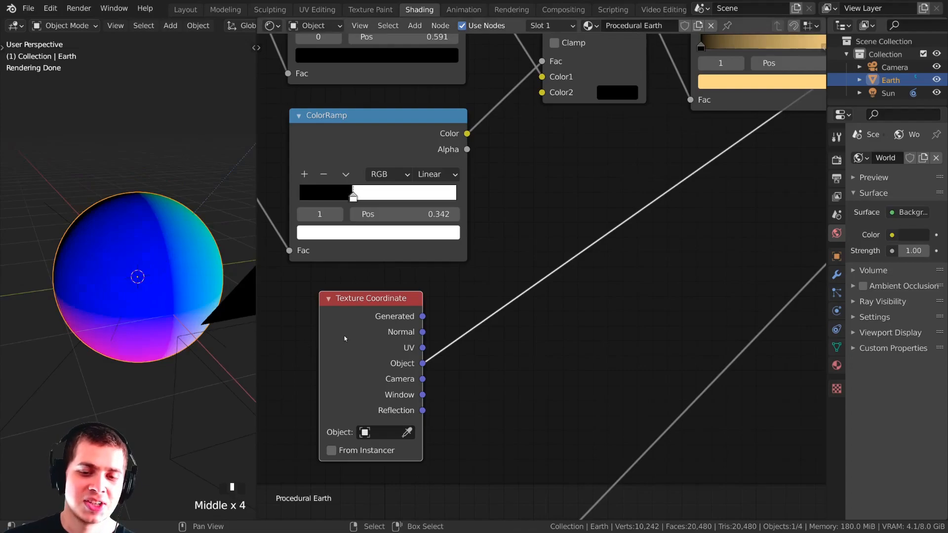
pyautogui.moveTo(244, 306); pyautogui.dragTo(212, 302, button='middle')
pyautogui.moveTo(212, 302); pyautogui.dragTo(227, 321, button='middle')
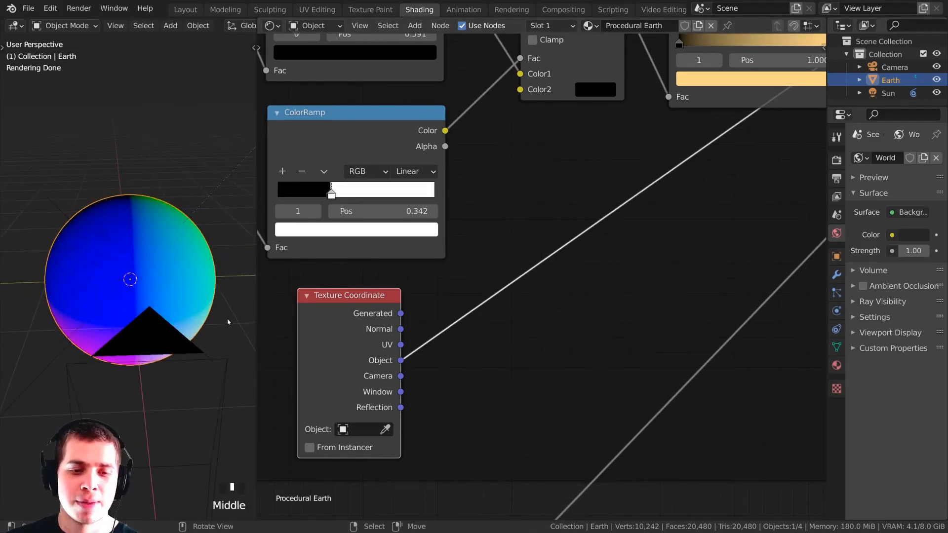
pyautogui.moveTo(243, 356); pyautogui.dragTo(131, 332, button='middle')
pyautogui.moveTo(160, 230); pyautogui.dragTo(179, 250, button='middle')
pyautogui.press('s')
pyautogui.rightClick(186, 222)
pyautogui.moveTo(532, 207); pyautogui.dragTo(525, 201, button='middle')
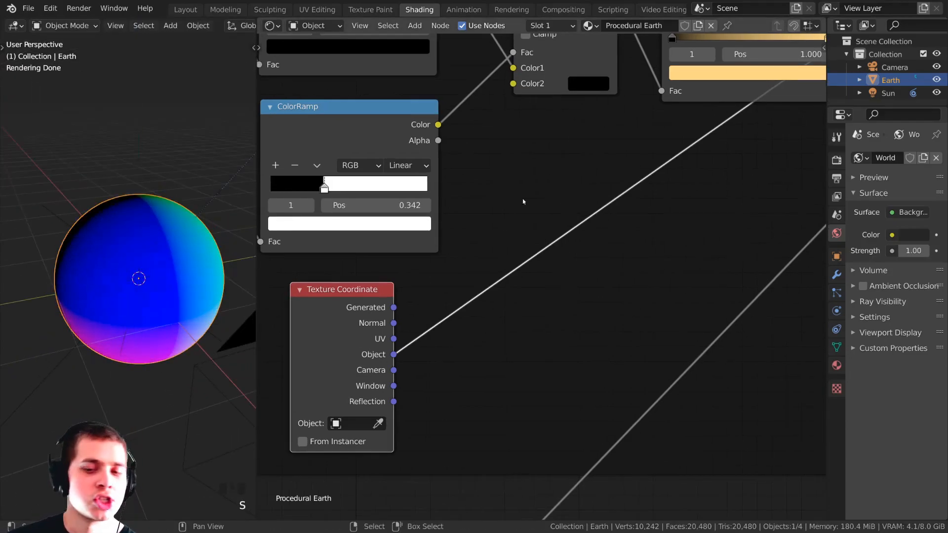
# Add a Separate XYZ node beside the Texture Coordinate node in the City Lights frame.
pyautogui.hotkey('shift', 'a')
pyautogui.click(516, 186)
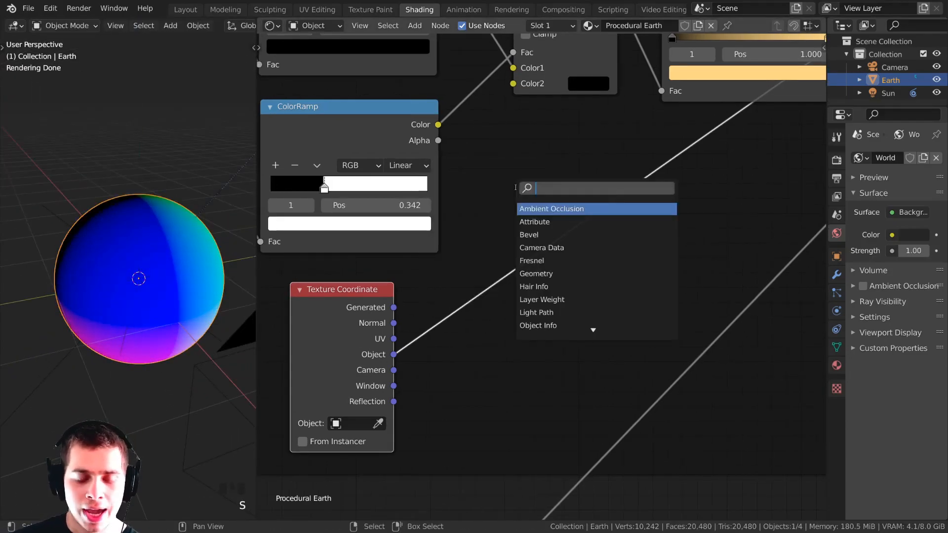
pyautogui.write('sep')
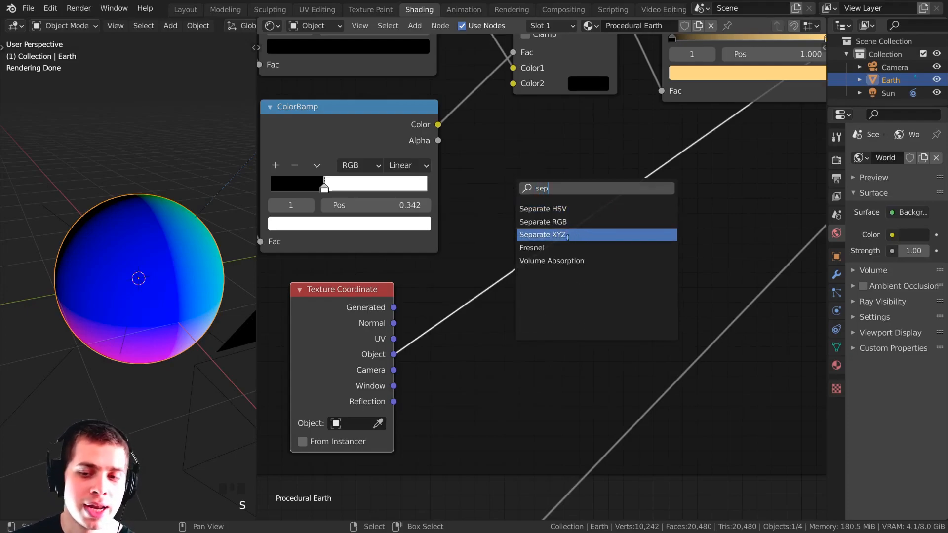
pyautogui.click(565, 235)
pyautogui.moveTo(354, 323); pyautogui.dragTo(343, 317)
# Insert the Separate XYZ node after the Texture Coordinate's Object output and preview its X output.
pyautogui.moveTo(112, 307); pyautogui.dragTo(72, 275, button='middle')
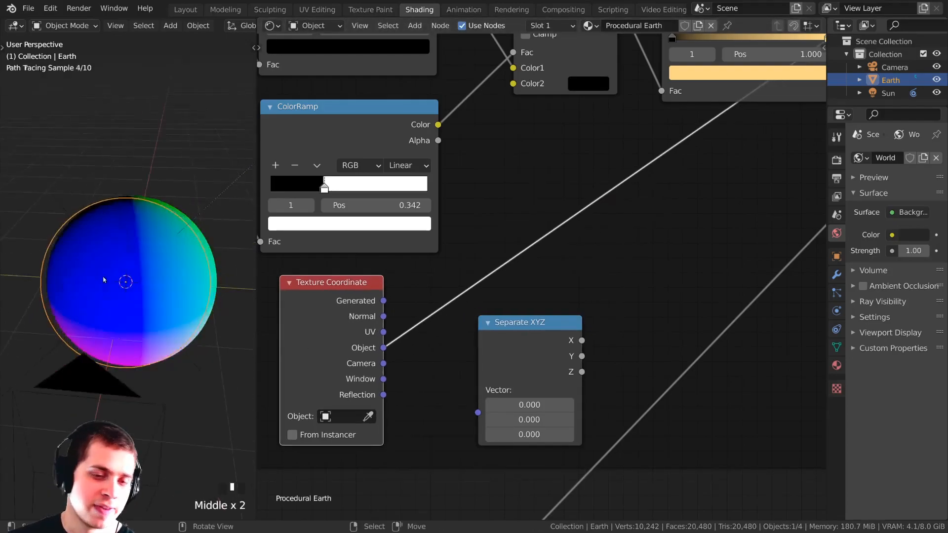
pyautogui.scroll(2, 72, 275)
pyautogui.scroll(-3, 250, 309)
pyautogui.moveTo(135, 290); pyautogui.dragTo(163, 277, button='middle')
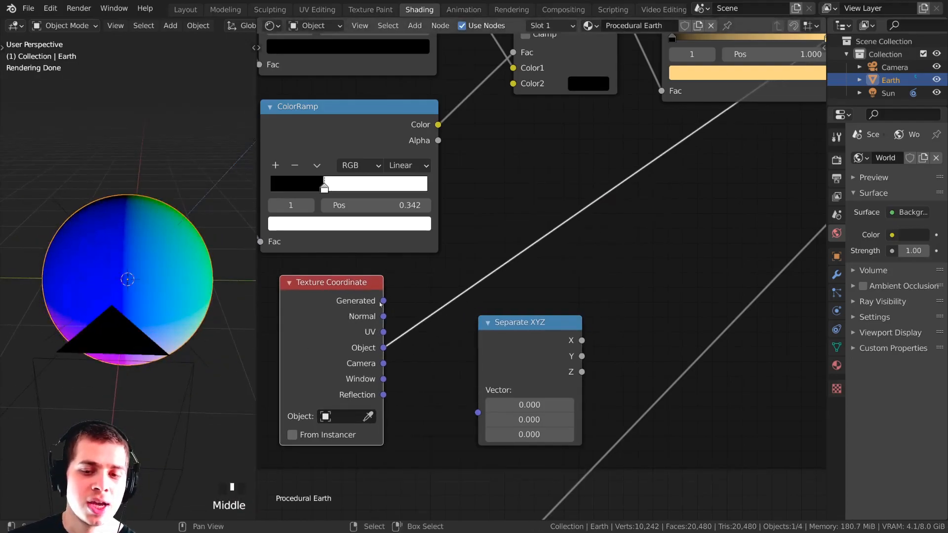
pyautogui.moveTo(498, 351); pyautogui.dragTo(496, 340)
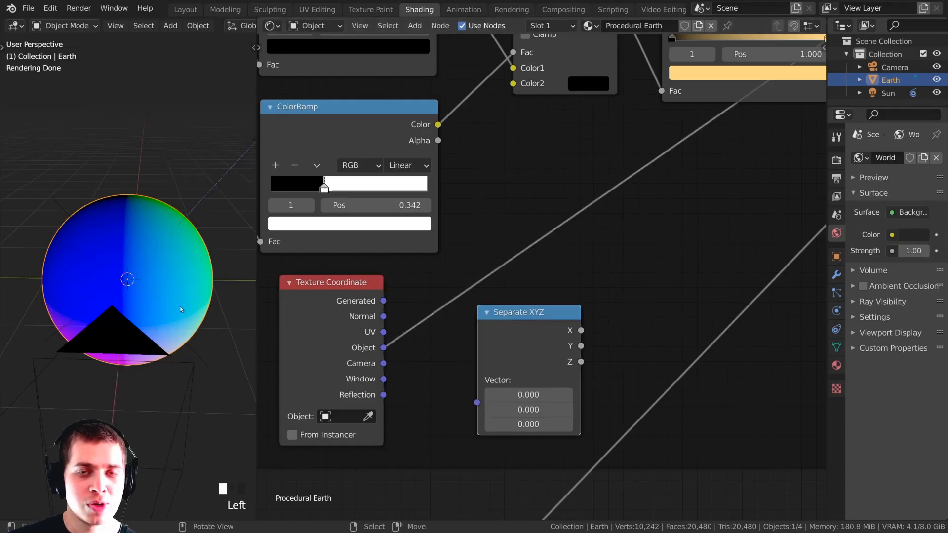
pyautogui.moveTo(183, 311); pyautogui.dragTo(179, 303, button='middle')
pyautogui.moveTo(546, 343); pyautogui.dragTo(533, 268)
pyautogui.click(519, 251)
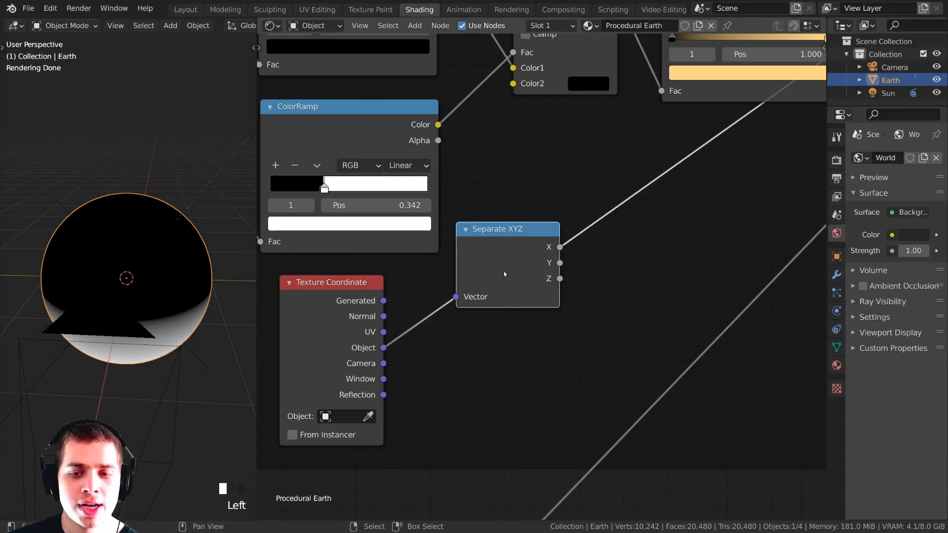
# Preview the Separate XYZ node's X, Y and Z gradients on the globe, ending with the Z output.
pyautogui.moveTo(149, 247); pyautogui.dragTo(138, 232, button='middle')
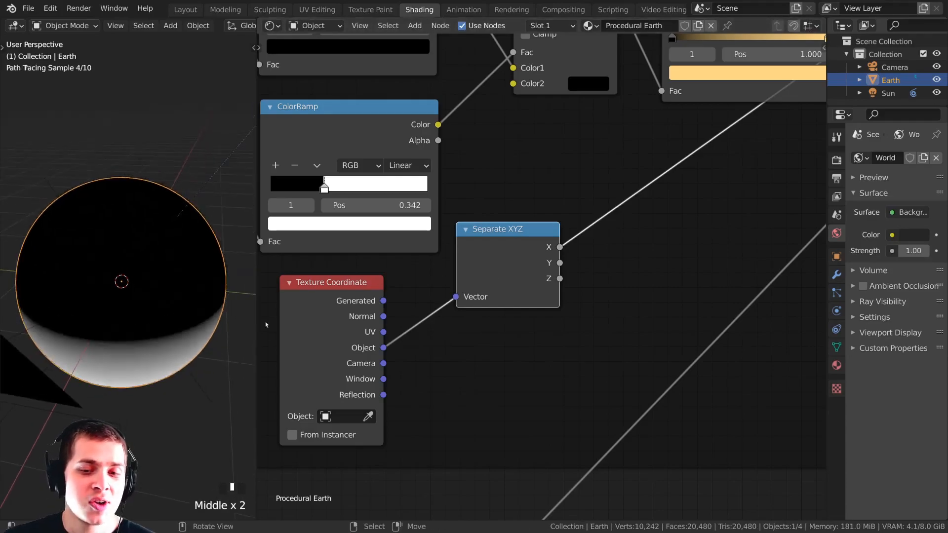
pyautogui.keyDown('ctrl'); pyautogui.keyDown('shift'); pyautogui.click(511, 244); pyautogui.keyUp('shift'); pyautogui.keyUp('ctrl')
pyautogui.keyDown('ctrl'); pyautogui.keyDown('shift'); pyautogui.click(510, 246); pyautogui.keyUp('shift'); pyautogui.keyUp('ctrl')
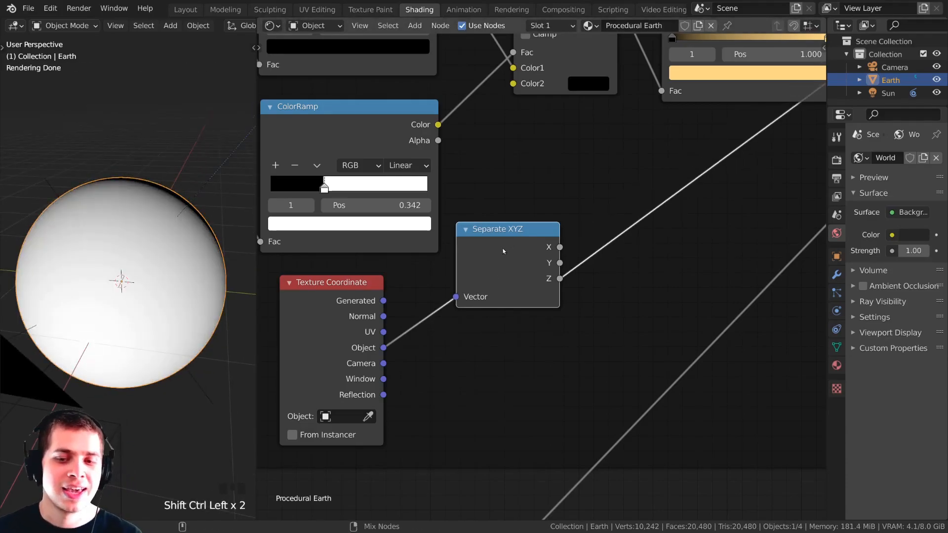
pyautogui.keyDown('ctrl'); pyautogui.keyDown('shift'); pyautogui.click(503, 251); pyautogui.keyUp('shift'); pyautogui.keyUp('ctrl')
pyautogui.moveTo(128, 276); pyautogui.dragTo(148, 271, button='middle')
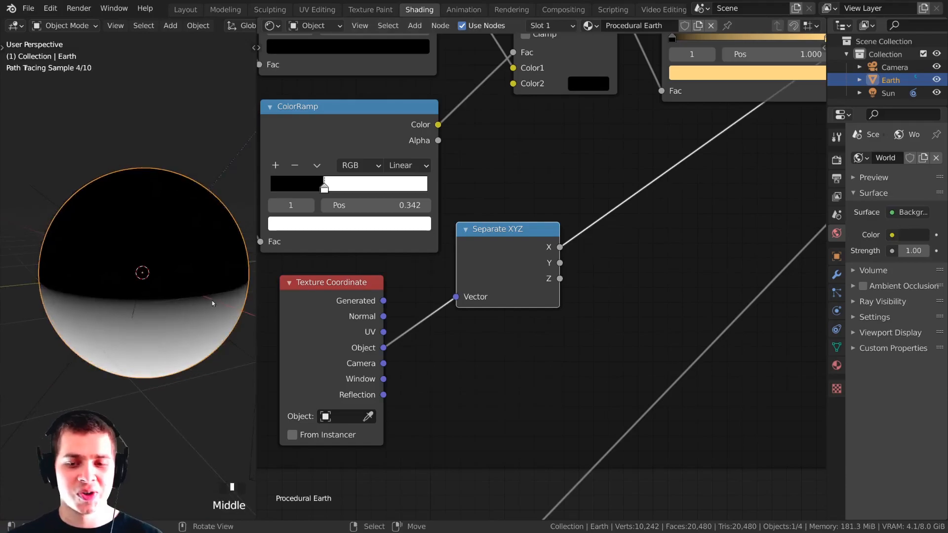
pyautogui.keyDown('ctrl'); pyautogui.keyDown('shift'); pyautogui.click(500, 251); pyautogui.keyUp('shift'); pyautogui.keyUp('ctrl')
pyautogui.keyDown('ctrl'); pyautogui.keyDown('shift'); pyautogui.click(498, 248); pyautogui.keyUp('shift'); pyautogui.keyUp('ctrl')
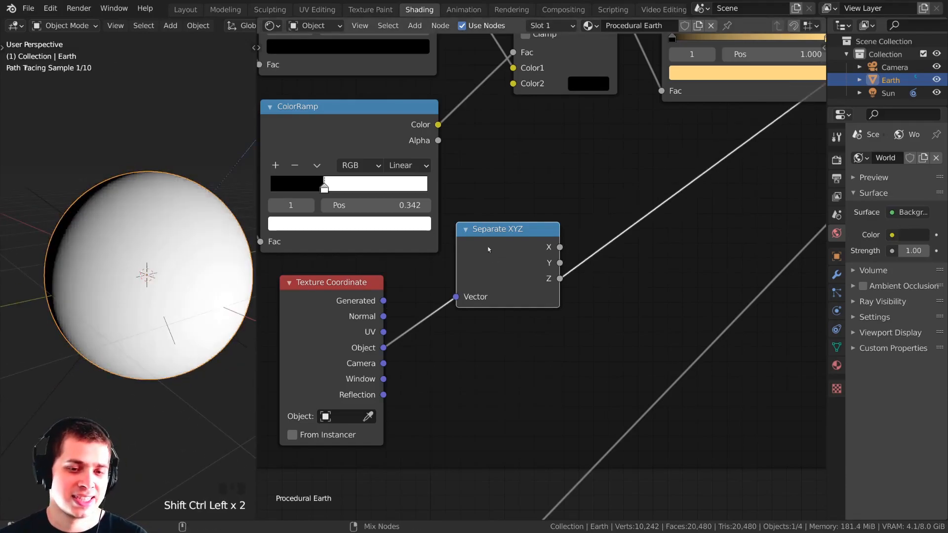
pyautogui.moveTo(143, 268); pyautogui.dragTo(144, 286, button='middle')
pyautogui.scroll(7, 165, 326)
pyautogui.scroll(-7, 161, 310)
pyautogui.scroll(-2, 150, 291)
# Try moving the Sun light around the globe to check whether the Z gradient follows it, and reselect Earth.
pyautogui.moveTo(150, 290); pyautogui.dragTo(103, 220, button='middle')
pyautogui.click(103, 220)
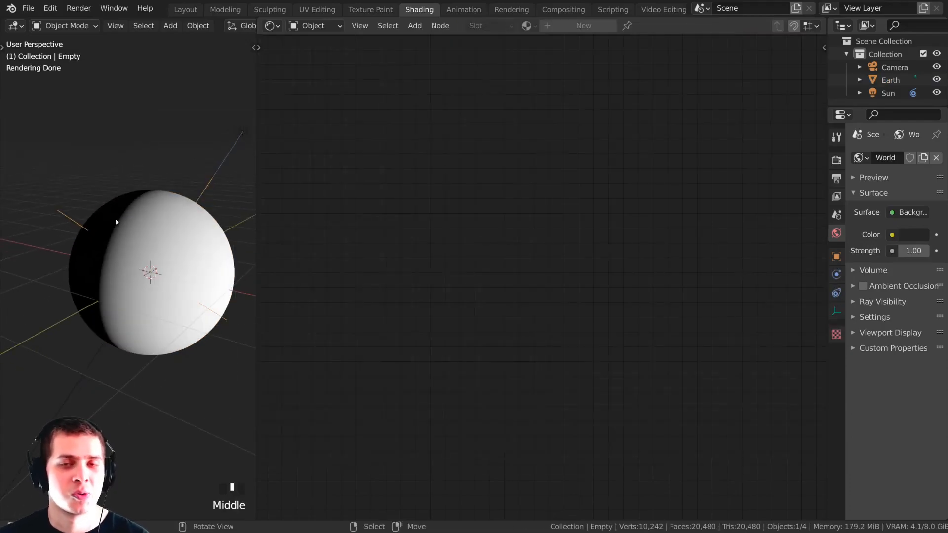
pyautogui.click(242, 132)
pyautogui.press('g')
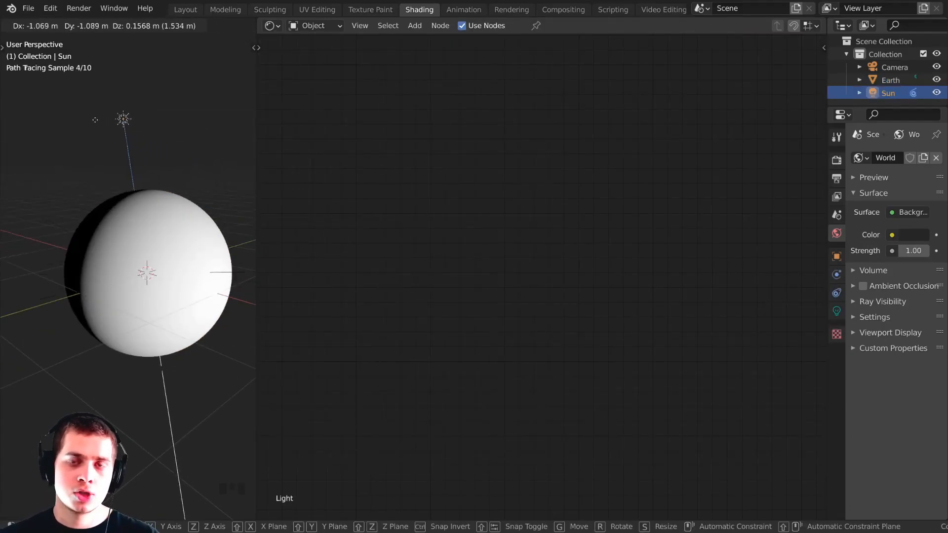
pyautogui.press('Escape')
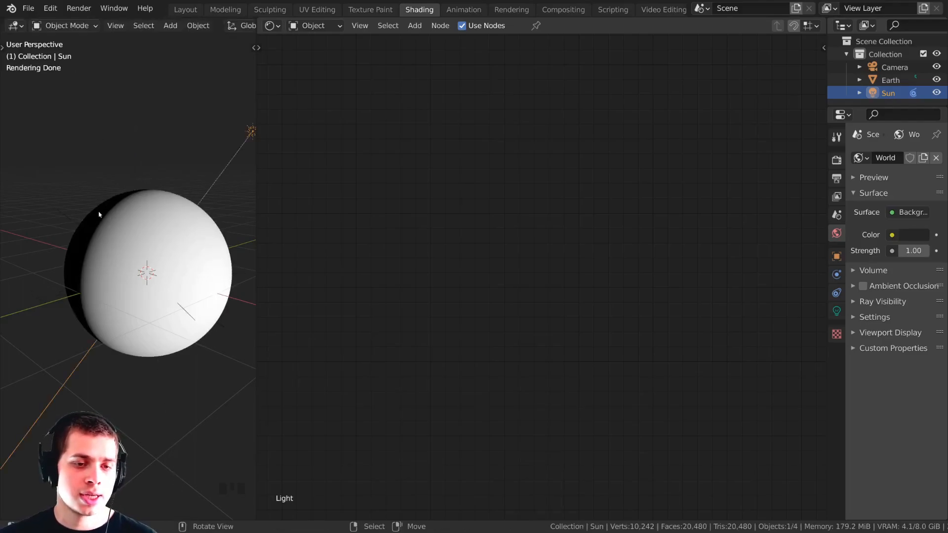
pyautogui.press('g')
pyautogui.press('Escape')
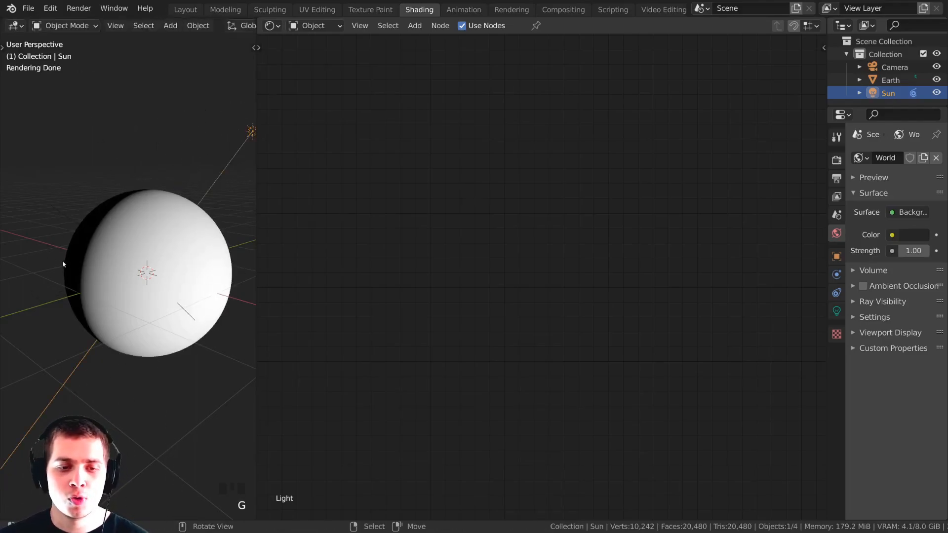
pyautogui.rightClick(60, 222)
pyautogui.rightClick(133, 228)
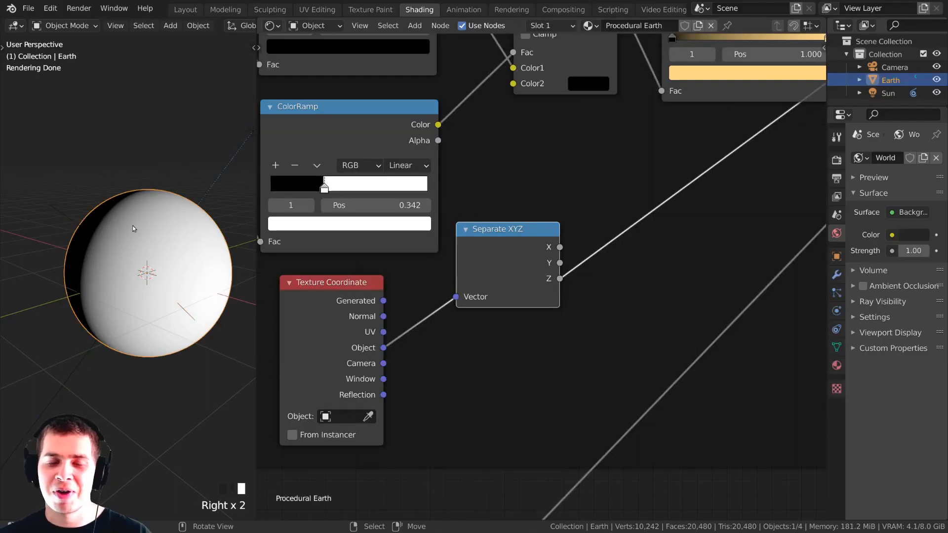
# Move the Separate XYZ node away from the Texture Coordinate node and set the Texture Coordinate's Object to Empty.
pyautogui.moveTo(484, 275); pyautogui.dragTo(499, 316)
pyautogui.moveTo(461, 326); pyautogui.dragTo(514, 276, button='middle')
pyautogui.scroll(1, 514, 275)
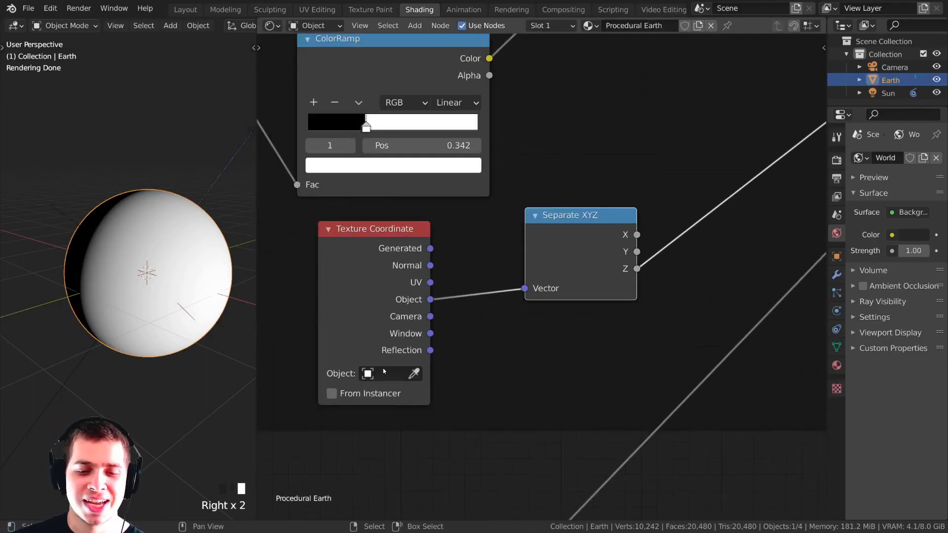
pyautogui.click(382, 373)
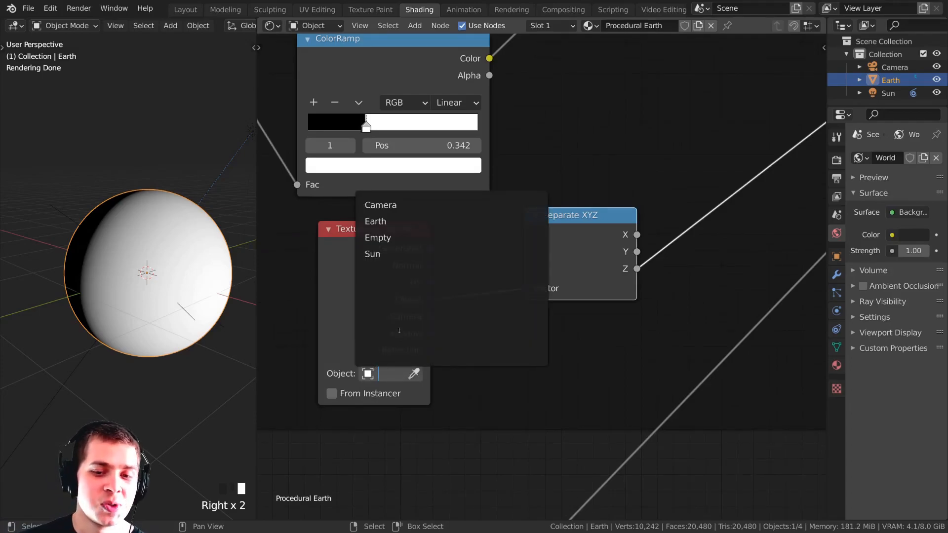
pyautogui.click(378, 238)
# Test moving the Sun light around the globe to check how the Empty-based gradient follows it, and reselect Earth.
pyautogui.moveTo(144, 283)
pyautogui.mouseDown(button='middle')
pyautogui.moveTo(158, 286)
pyautogui.moveTo(116, 287)
pyautogui.mouseUp(button='middle')
pyautogui.scroll(-2, 117, 287)
pyautogui.click(202, 174)
pyautogui.press('g')
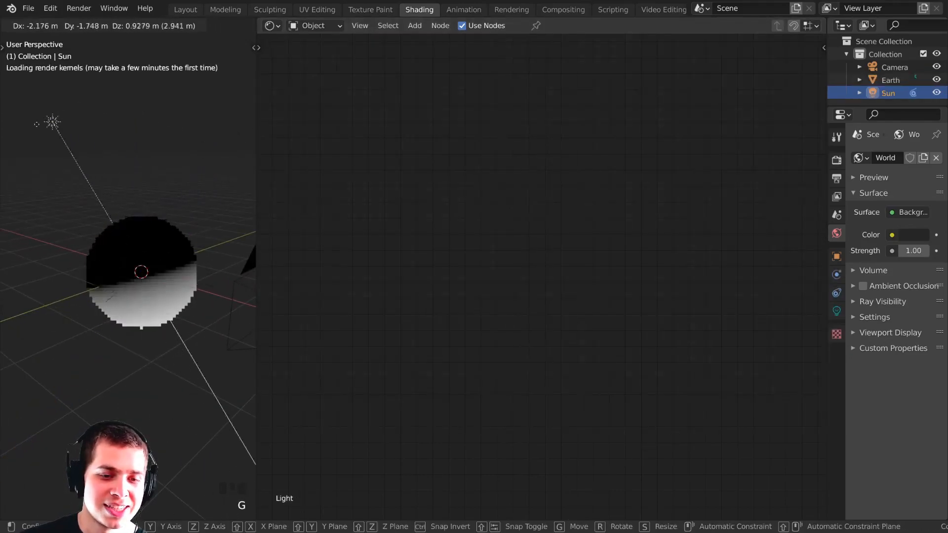
pyautogui.click(198, 178)
pyautogui.scroll(2, 167, 228)
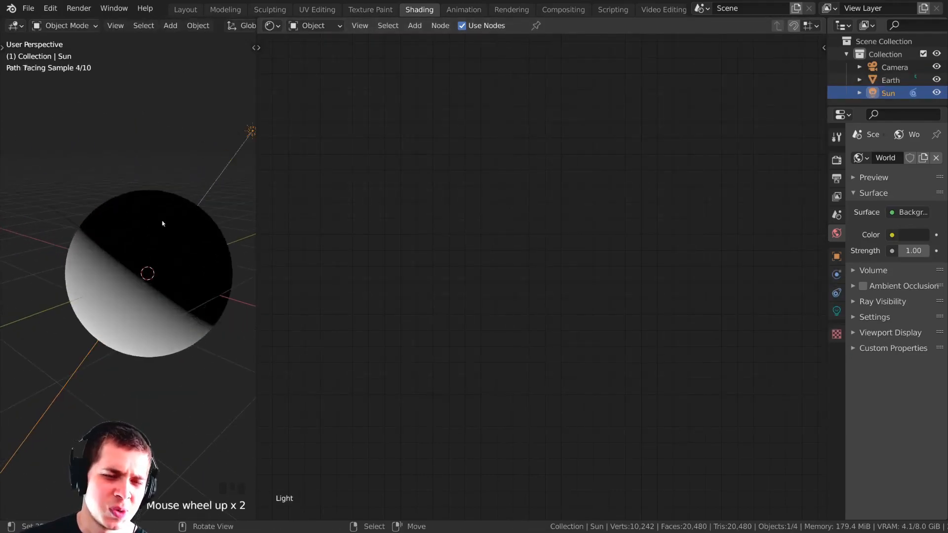
pyautogui.scroll(-2, 140, 350)
pyautogui.moveTo(140, 349); pyautogui.dragTo(169, 193, button='middle')
pyautogui.press('g')
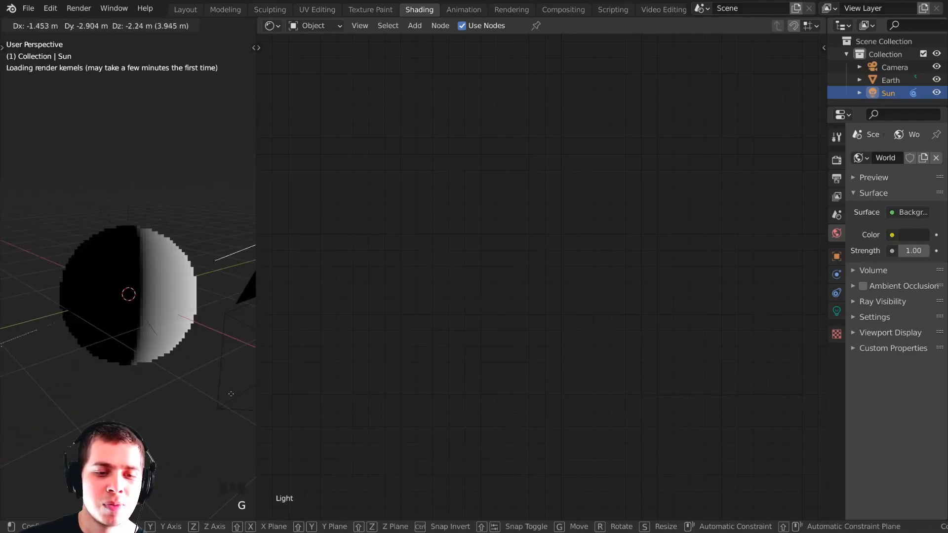
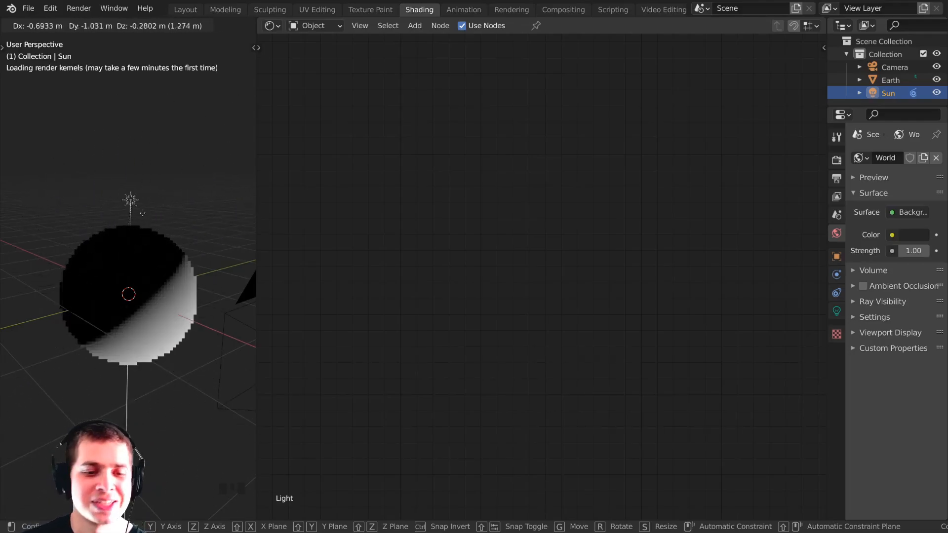
pyautogui.click(151, 304)
pyautogui.rightClick(90, 251)
# Cycle the preview through the Separate XYZ node's outputs, ending on Z.
pyautogui.moveTo(529, 253); pyautogui.dragTo(519, 271, button='middle')
pyautogui.moveTo(522, 271); pyautogui.dragTo(489, 273, button='right')
pyautogui.scroll(-1, 454, 287)
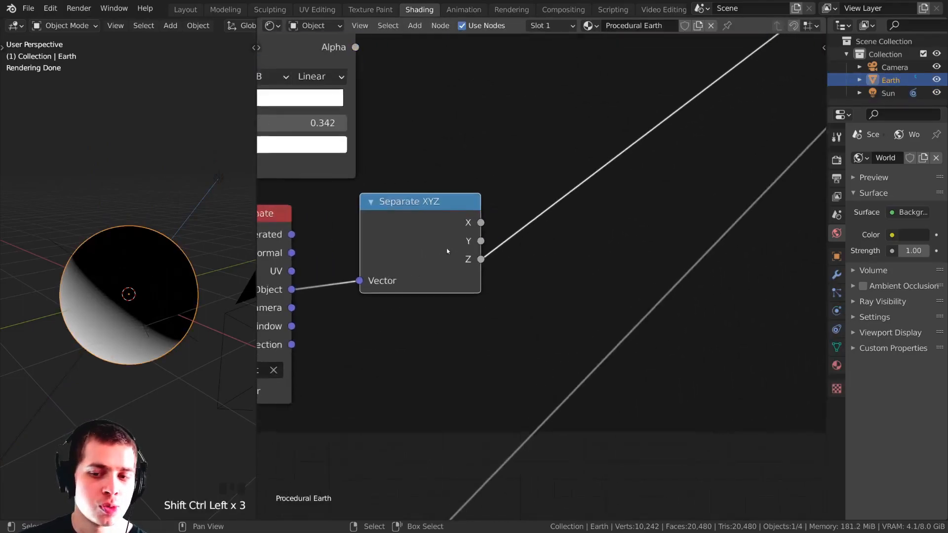
# Compare the Separate XYZ node's outputs on the globe from several angles, ending with Z previewed.
pyautogui.scroll(1, 446, 249)
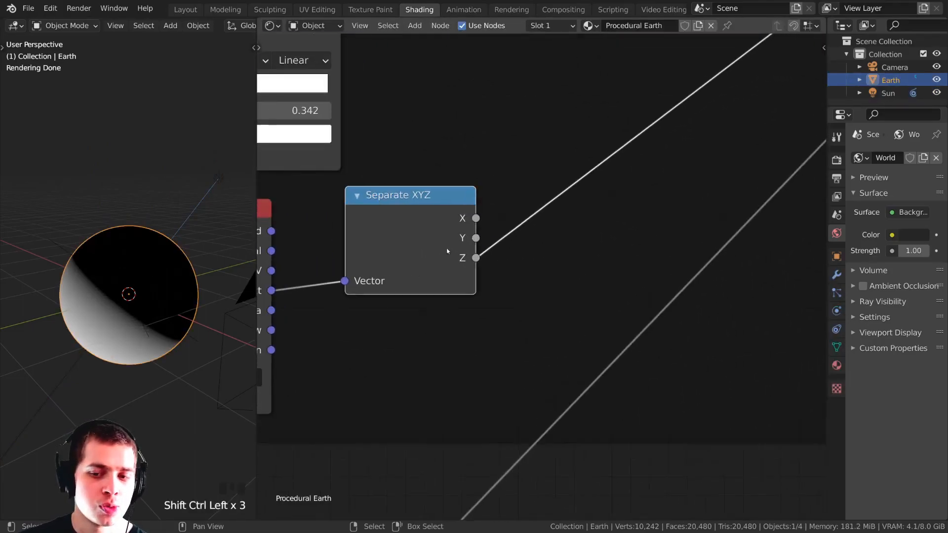
pyautogui.keyDown('ctrl'); pyautogui.keyDown('shift'); pyautogui.click(422, 227); pyautogui.keyUp('shift'); pyautogui.keyUp('ctrl')
pyautogui.keyDown('ctrl'); pyautogui.keyDown('shift'); pyautogui.click(422, 227); pyautogui.keyUp('shift'); pyautogui.keyUp('ctrl')
pyautogui.moveTo(168, 336)
pyautogui.mouseDown(button='middle')
pyautogui.moveTo(203, 349)
pyautogui.moveTo(179, 237)
pyautogui.mouseUp(button='middle')
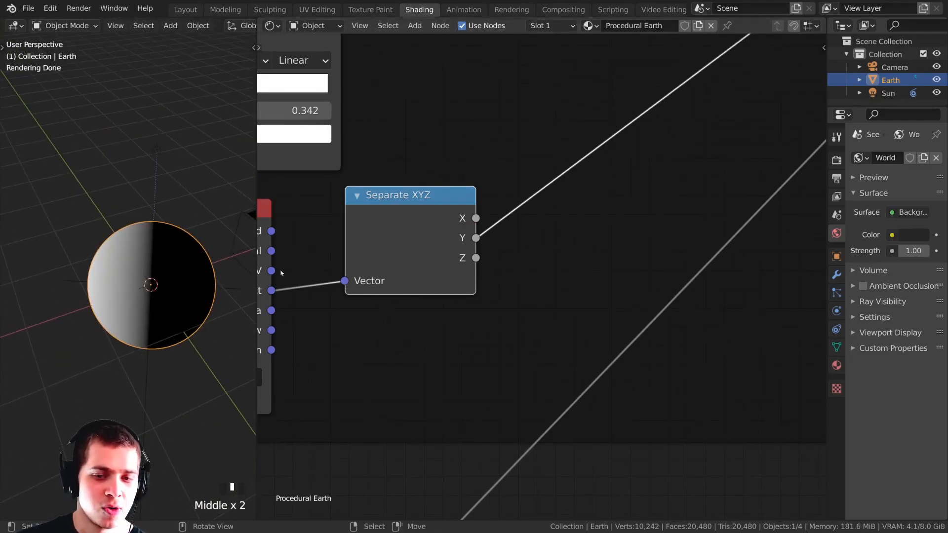
pyautogui.keyDown('ctrl'); pyautogui.keyDown('shift'); pyautogui.click(413, 206); pyautogui.keyUp('shift'); pyautogui.keyUp('ctrl')
pyautogui.keyDown('ctrl'); pyautogui.keyDown('shift'); pyautogui.click(414, 206); pyautogui.keyUp('shift'); pyautogui.keyUp('ctrl')
pyautogui.moveTo(127, 198); pyautogui.dragTo(20, 247, button='middle')
pyautogui.scroll(1, 277, 282)
pyautogui.moveTo(196, 289); pyautogui.dragTo(222, 279, button='middle')
pyautogui.keyDown('ctrl'); pyautogui.keyDown('shift'); pyautogui.click(404, 237); pyautogui.keyUp('shift'); pyautogui.keyUp('ctrl')
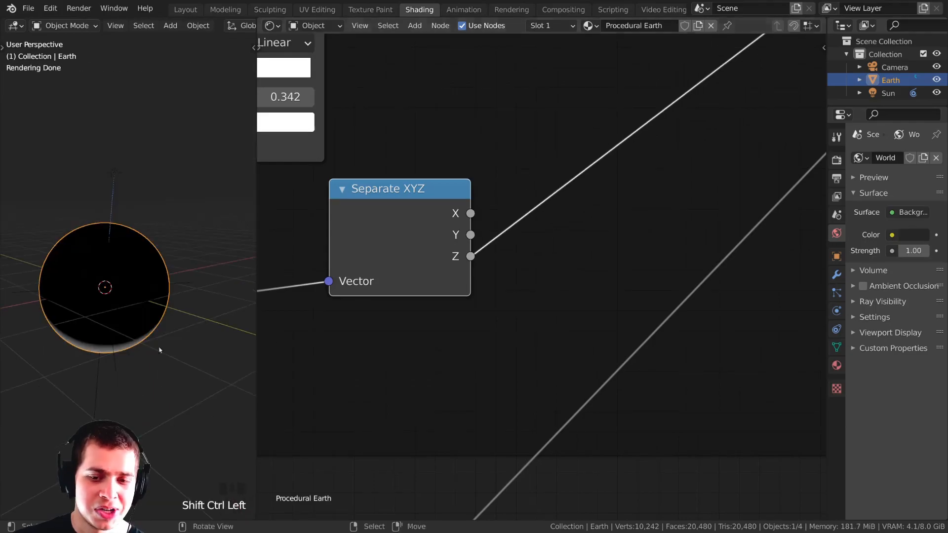
pyautogui.moveTo(158, 349); pyautogui.dragTo(203, 266, button='middle')
pyautogui.moveTo(122, 304); pyautogui.dragTo(146, 296, button='middle')
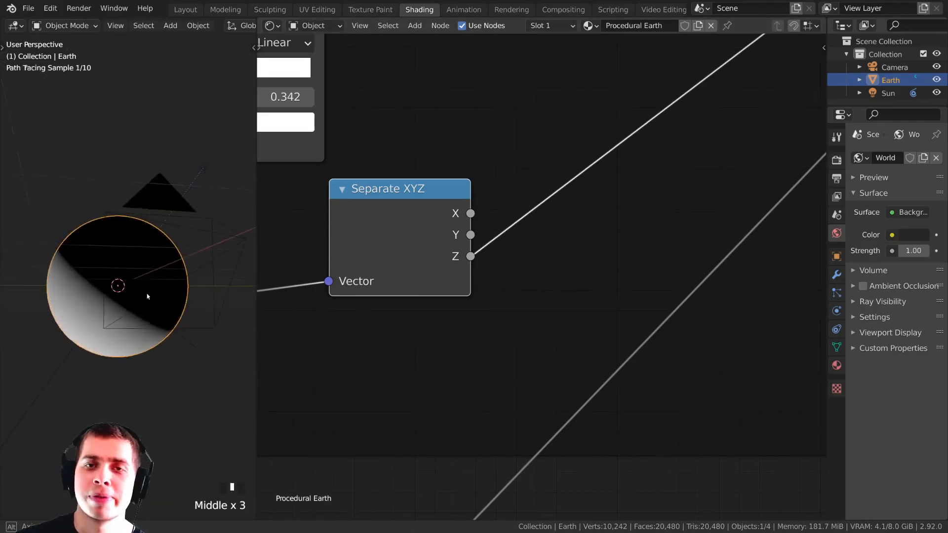
pyautogui.scroll(-3, 440, 206)
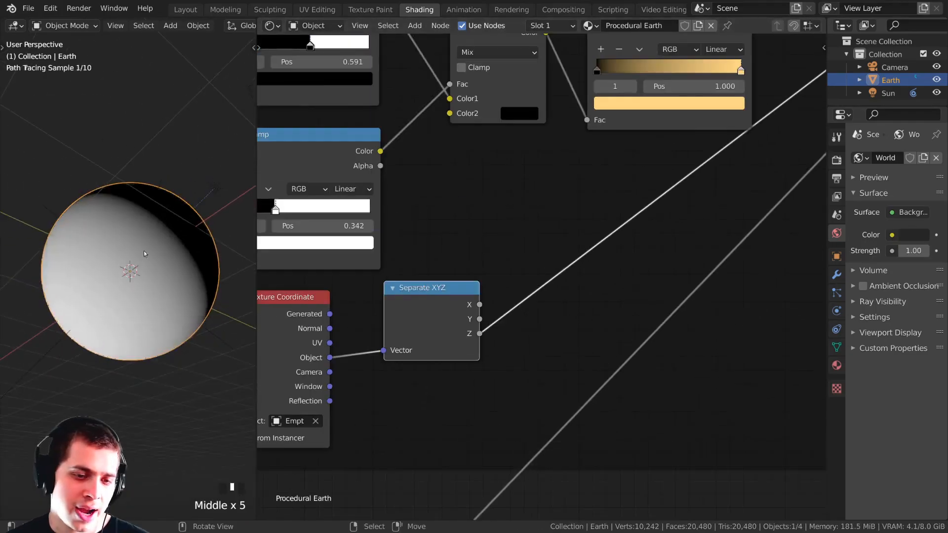
pyautogui.scroll(1, 117, 255)
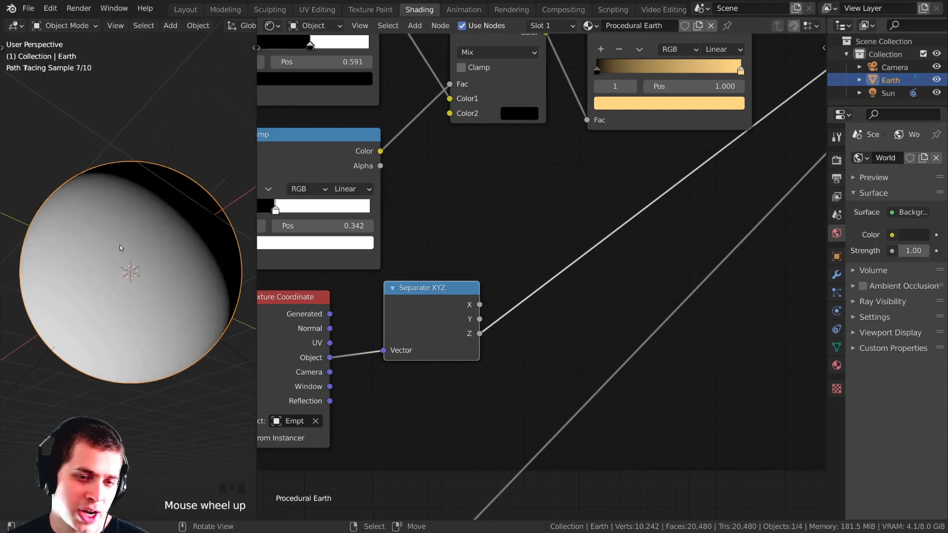
pyautogui.moveTo(100, 292)
pyautogui.mouseDown(button='middle')
pyautogui.moveTo(124, 269)
pyautogui.moveTo(97, 283)
pyautogui.moveTo(116, 282)
pyautogui.moveTo(106, 322)
pyautogui.mouseUp(button='middle')
pyautogui.scroll(-1, 105, 327)
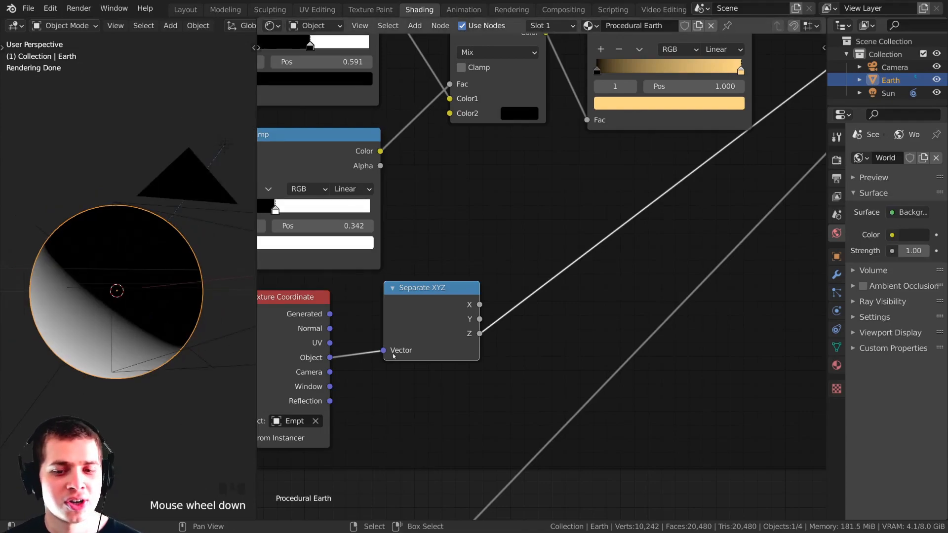
# Move Separate XYZ closer to the Texture Coordinate node and insert a ColorRamp on the link leaving its Z output.
pyautogui.moveTo(409, 326); pyautogui.dragTo(401, 339)
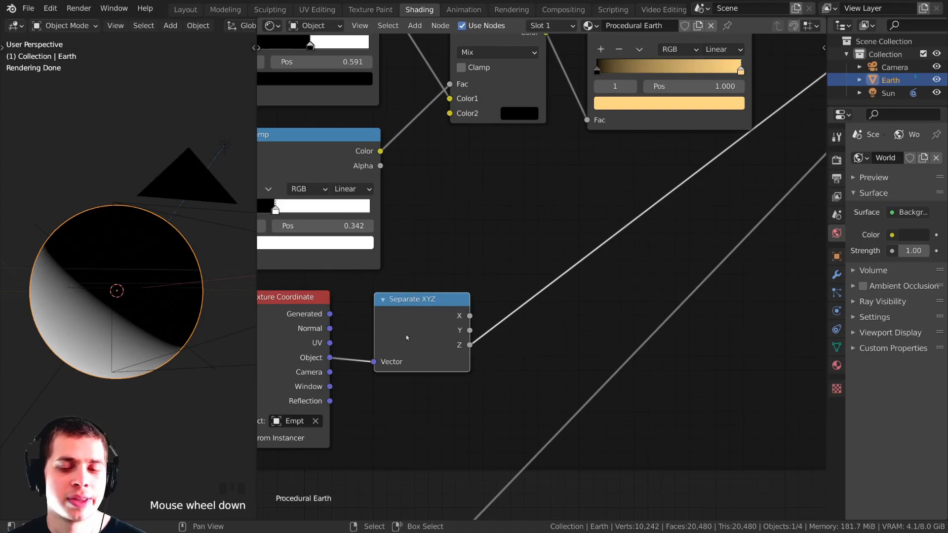
pyautogui.hotkey('shift', 'a')
pyautogui.click(439, 213)
pyautogui.write('col')
pyautogui.click(487, 246)
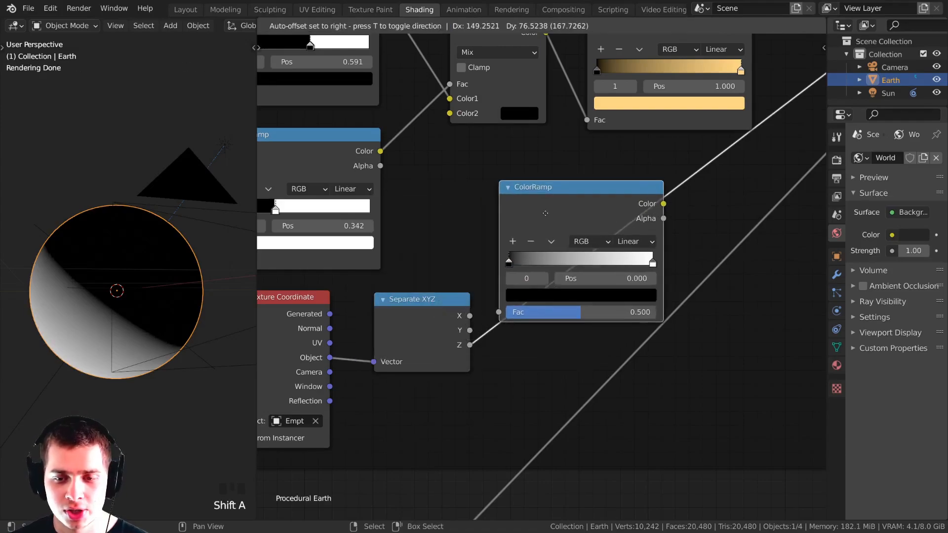
pyautogui.click(570, 232)
# Move the new ColorRamp's white stop to position 0.111, checking the edge between light and dark on the globe.
pyautogui.scroll(2, 570, 232)
pyautogui.moveTo(609, 282); pyautogui.dragTo(417, 292)
pyautogui.moveTo(448, 294); pyautogui.dragTo(570, 299, button='middle')
pyautogui.scroll(3, 570, 298)
pyautogui.moveTo(560, 292); pyautogui.dragTo(551, 292)
pyautogui.moveTo(190, 311); pyautogui.dragTo(167, 309, button='middle')
pyautogui.scroll(2, 166, 309)
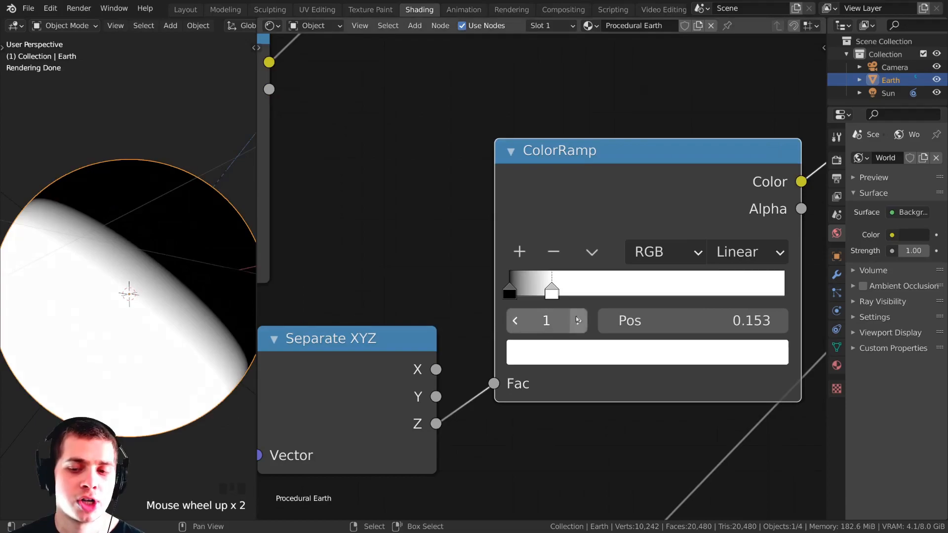
pyautogui.moveTo(550, 292); pyautogui.dragTo(560, 293)
pyautogui.moveTo(117, 263)
pyautogui.mouseDown(button='middle')
pyautogui.moveTo(161, 274)
pyautogui.moveTo(165, 258)
pyautogui.mouseUp(button='middle')
pyautogui.scroll(-2, 106, 305)
pyautogui.moveTo(106, 305)
pyautogui.mouseDown(button='middle')
pyautogui.moveTo(142, 273)
pyautogui.moveTo(142, 316)
pyautogui.mouseUp(button='middle')
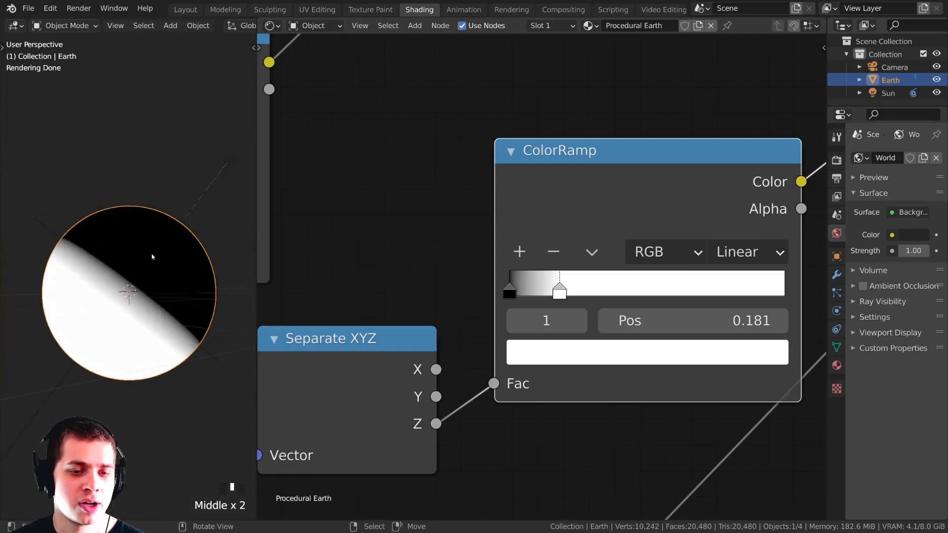
pyautogui.scroll(2, 152, 255)
pyautogui.moveTo(556, 290); pyautogui.dragTo(559, 288)
pyautogui.moveTo(560, 286); pyautogui.dragTo(551, 277, button='middle')
pyautogui.moveTo(550, 276); pyautogui.dragTo(533, 277)
pyautogui.moveTo(99, 326); pyautogui.dragTo(89, 332, button='middle')
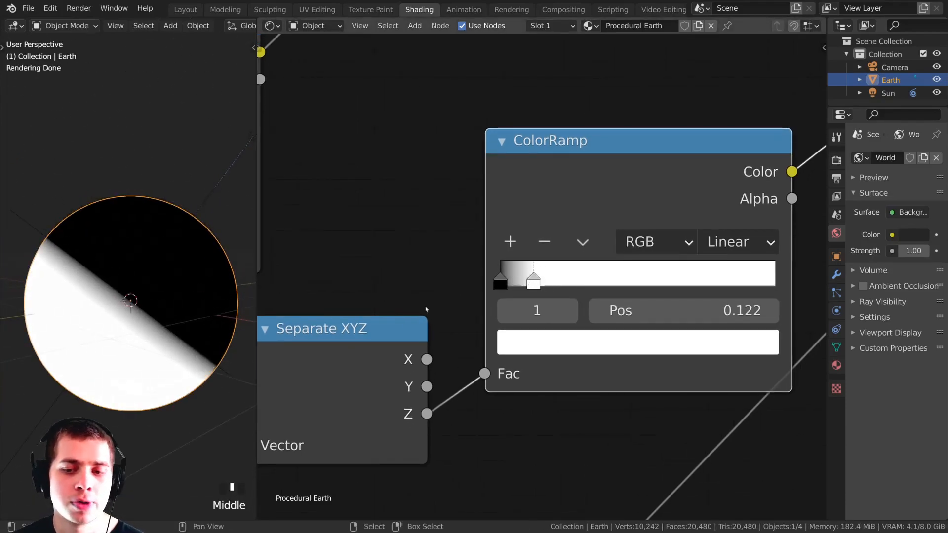
pyautogui.moveTo(533, 278); pyautogui.dragTo(530, 277)
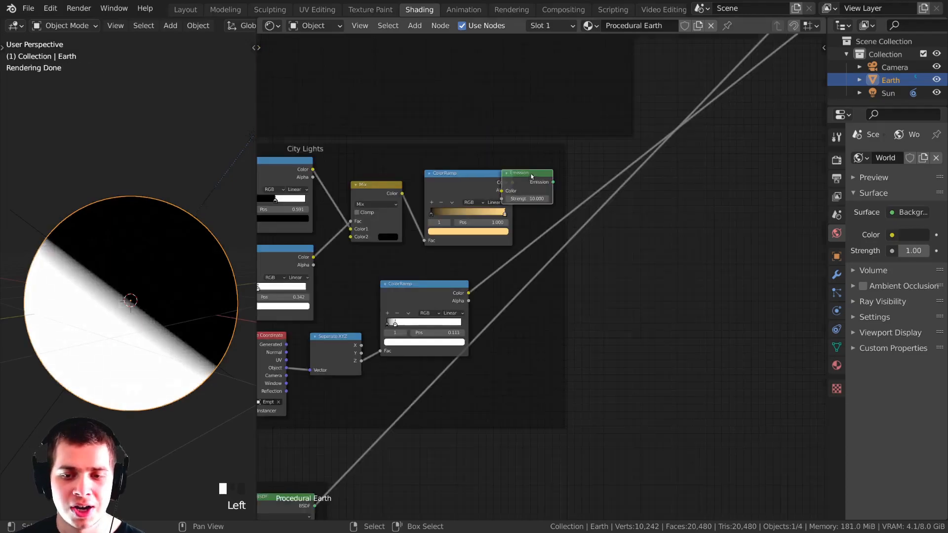
# Move the Emission node and the golden ColorRamp farther from the City Lights Mix node to make room between them.
pyautogui.moveTo(532, 176); pyautogui.dragTo(564, 159)
pyautogui.scroll(3, 564, 159)
pyautogui.moveTo(563, 159); pyautogui.dragTo(595, 161, button='middle')
pyautogui.moveTo(596, 132); pyautogui.dragTo(744, 126)
pyautogui.moveTo(475, 165); pyautogui.dragTo(626, 148)
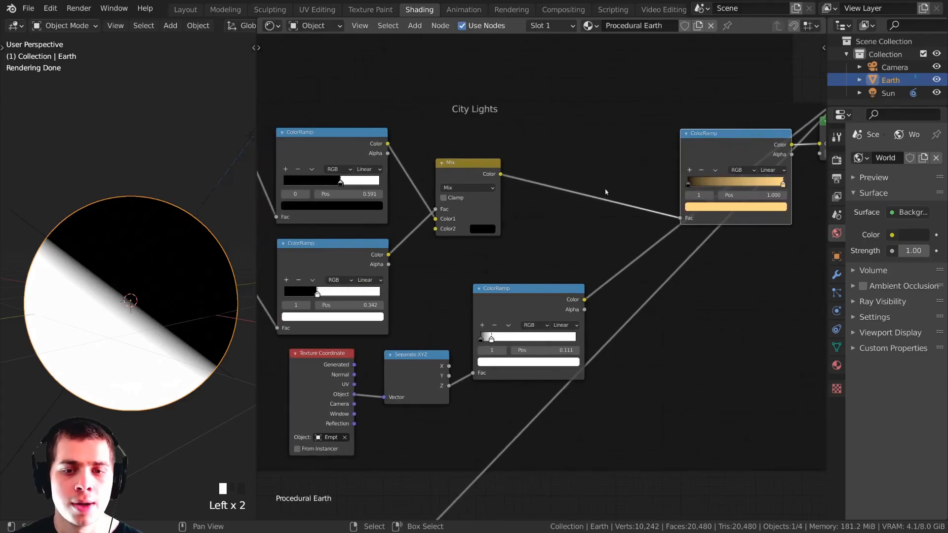
pyautogui.moveTo(504, 309); pyautogui.dragTo(498, 298)
pyautogui.moveTo(710, 145); pyautogui.dragTo(715, 141)
pyautogui.scroll(-2, 640, 138)
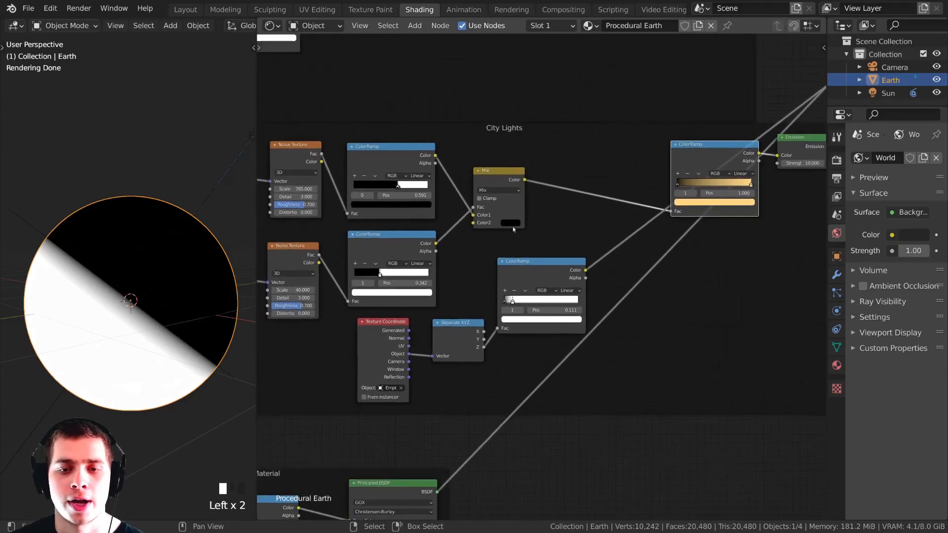
# Insert a Math node set to Multiply between the City Lights Mix node and the golden ColorRamp.
pyautogui.scroll(1, 627, 143)
pyautogui.moveTo(559, 139); pyautogui.dragTo(564, 148)
pyautogui.hotkey('shift', 'a')
pyautogui.click(563, 141)
pyautogui.write('math')
pyautogui.click(591, 167)
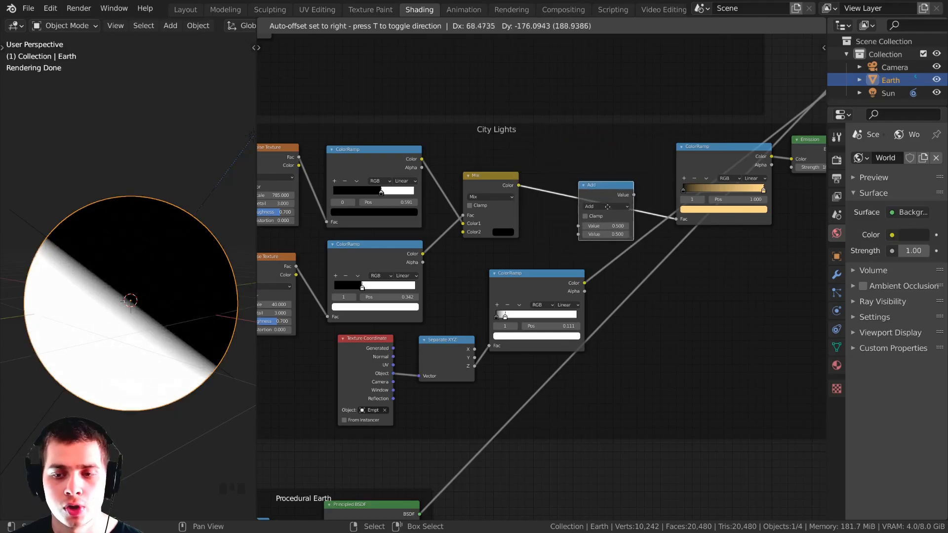
pyautogui.click(605, 202)
pyautogui.moveTo(604, 201); pyautogui.dragTo(614, 203)
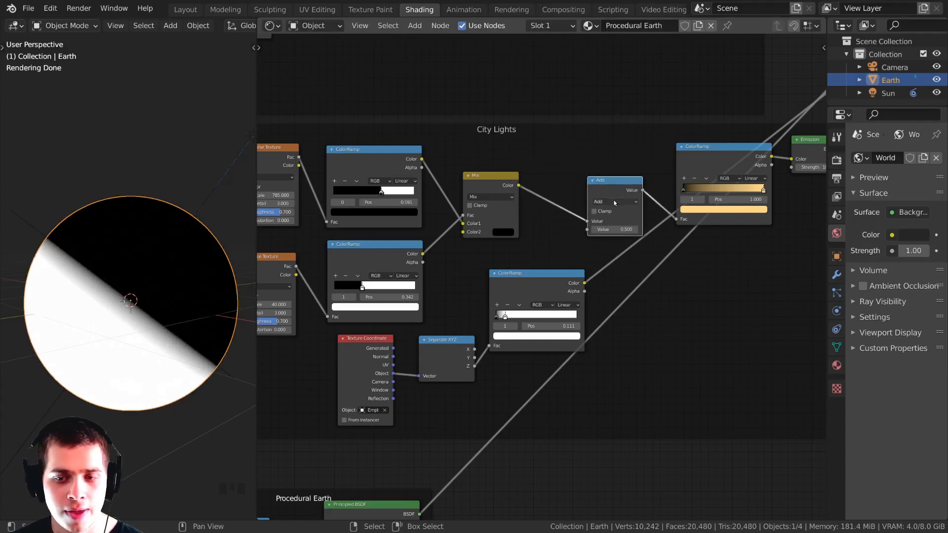
pyautogui.click(613, 202)
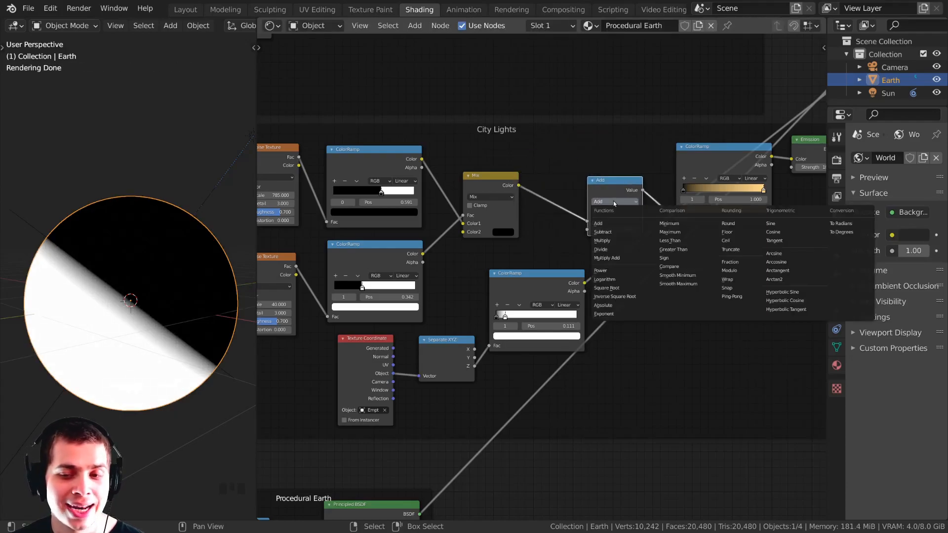
pyautogui.click(609, 241)
# Preview the City Lights Mix node and the Z gradient's ColorRamp in turn to compare the two masks on the globe.
pyautogui.scroll(2, 490, 217)
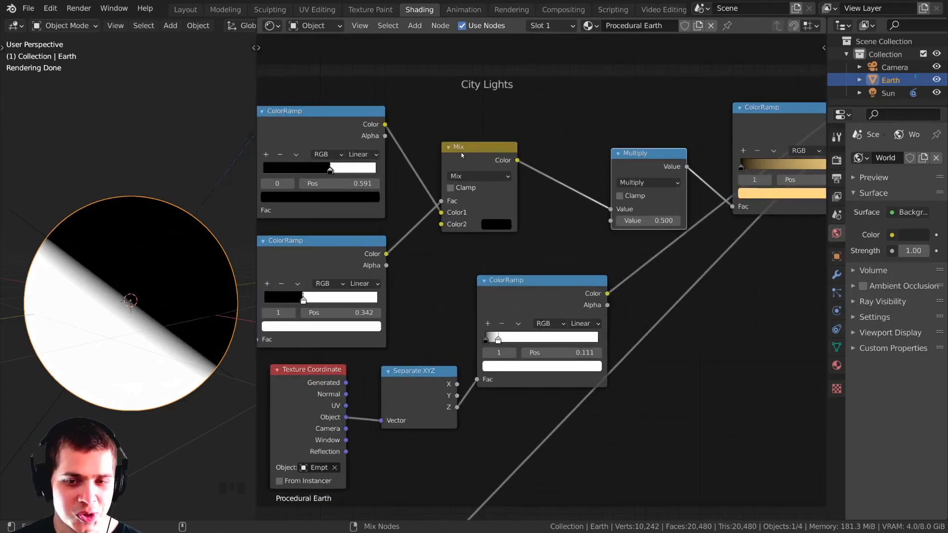
pyautogui.keyDown('ctrl'); pyautogui.keyDown('shift'); pyautogui.click(472, 156); pyautogui.keyUp('shift'); pyautogui.keyUp('ctrl')
pyautogui.scroll(3, 142, 288)
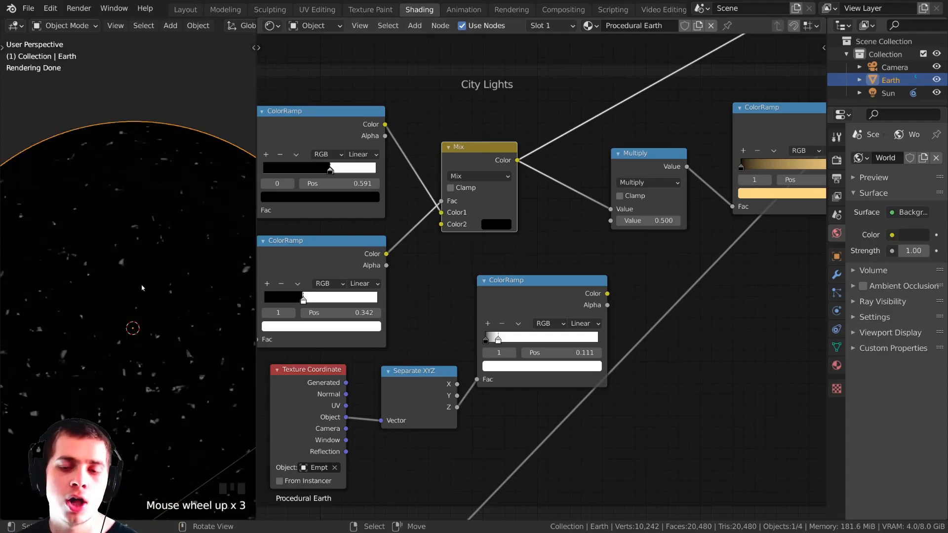
pyautogui.keyDown('ctrl'); pyautogui.keyDown('shift'); pyautogui.click(548, 298); pyautogui.keyUp('shift'); pyautogui.keyUp('ctrl')
pyautogui.moveTo(548, 299); pyautogui.dragTo(541, 293)
pyautogui.scroll(-4, 187, 319)
pyautogui.moveTo(183, 318); pyautogui.dragTo(173, 310, button='middle')
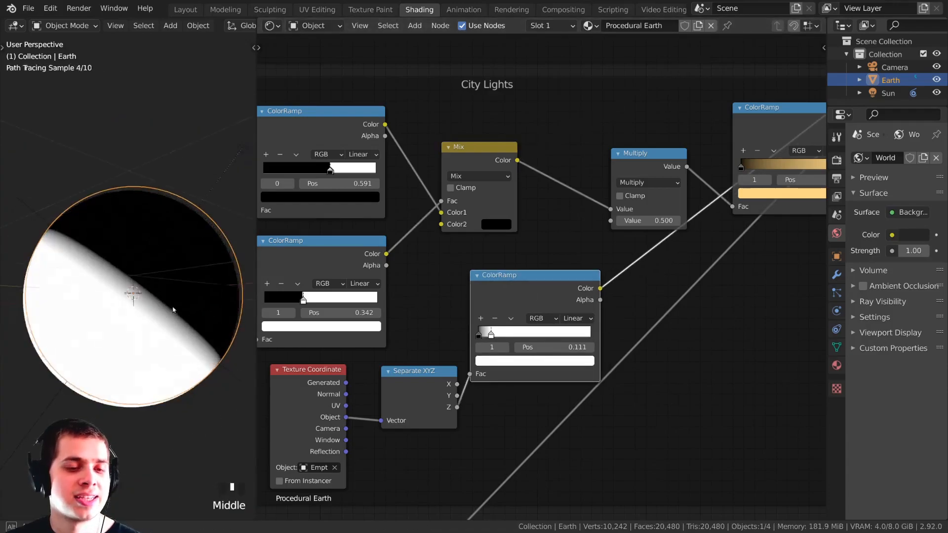
pyautogui.scroll(1, 175, 308)
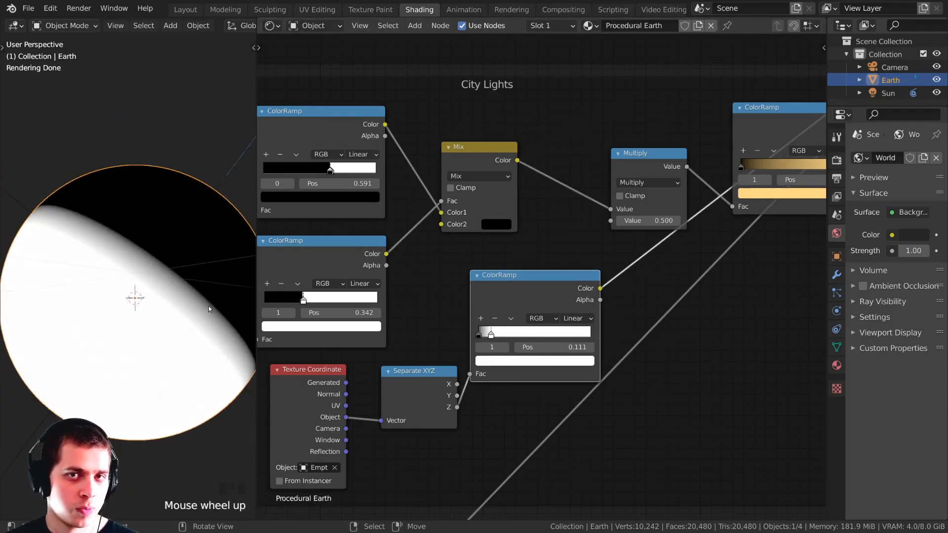
# Connect the Z gradient ColorRamp's Color to the Multiply node's second value and adjust the Multiply node's placement.
pyautogui.moveTo(599, 288); pyautogui.dragTo(530, 151)
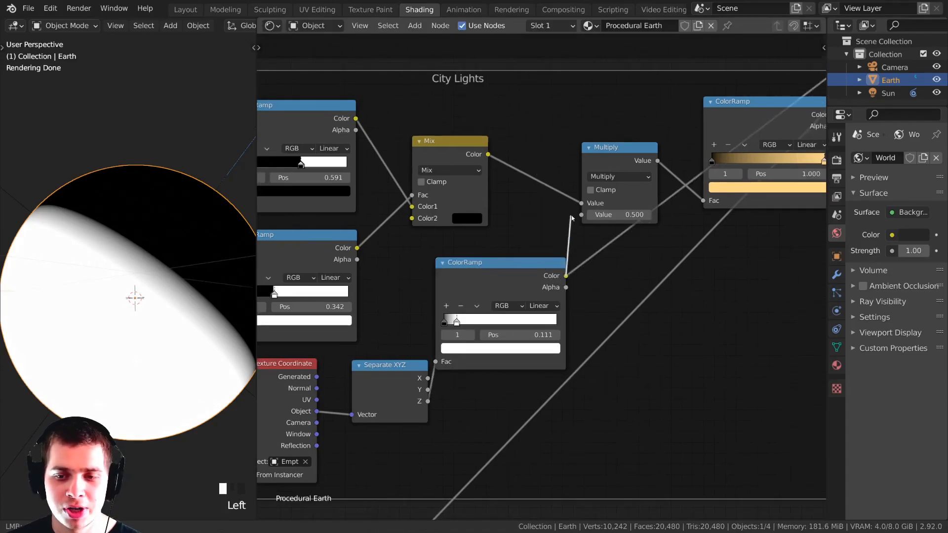
pyautogui.moveTo(583, 216); pyautogui.dragTo(585, 216)
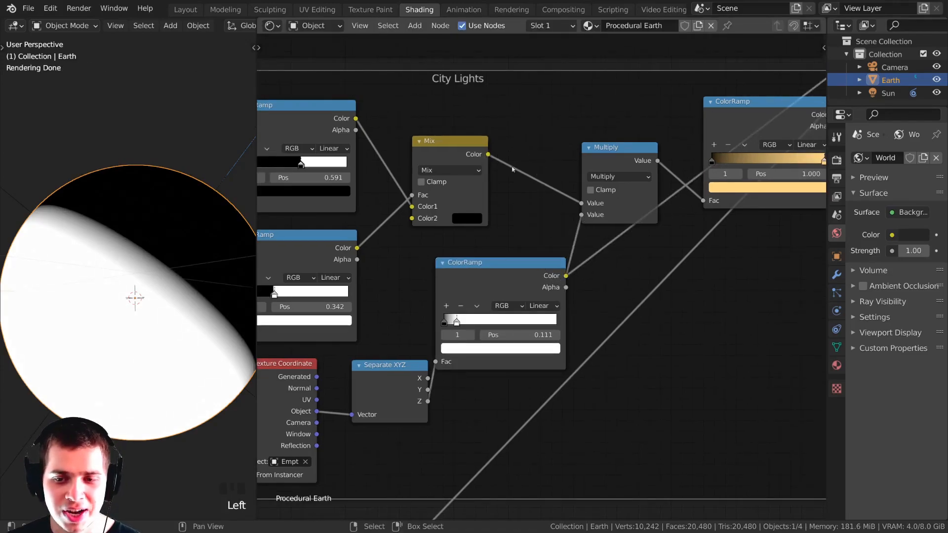
pyautogui.moveTo(615, 158); pyautogui.dragTo(627, 161)
pyautogui.scroll(-3, 624, 173)
pyautogui.moveTo(616, 193); pyautogui.dragTo(591, 200, button='middle')
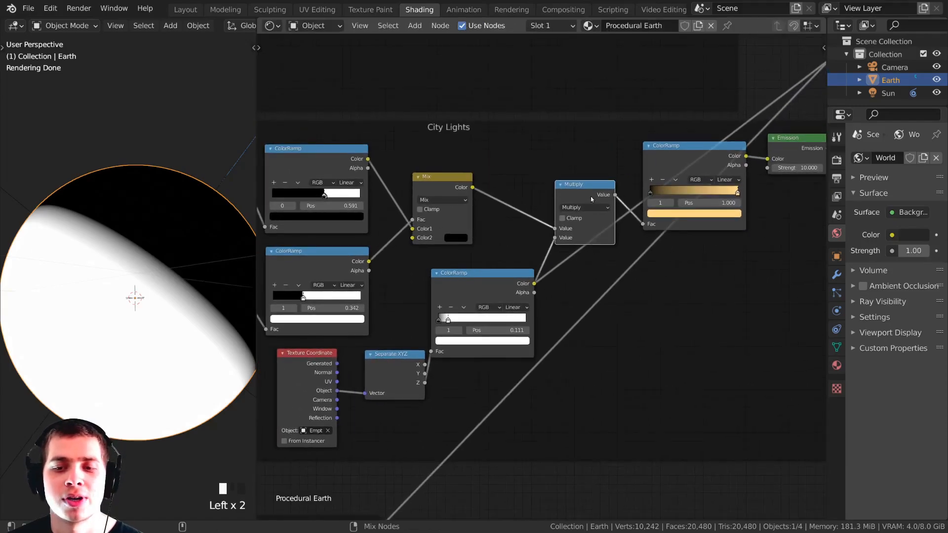
# Preview the Multiply node's result, examine where the city lights fade out on the globe, and reselect Earth.
pyautogui.keyDown('ctrl'); pyautogui.keyDown('shift'); pyautogui.click(580, 191); pyautogui.keyUp('shift'); pyautogui.keyUp('ctrl')
pyautogui.scroll(-2, 206, 199)
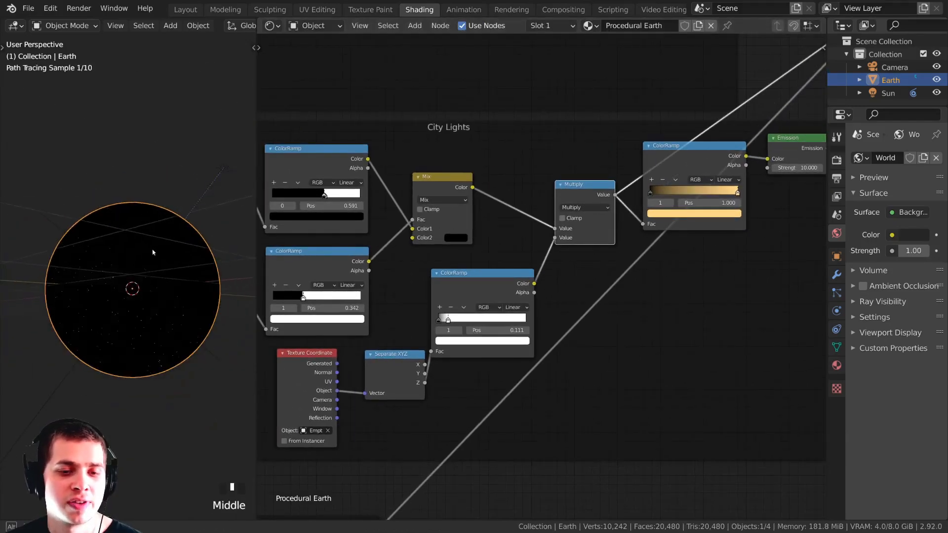
pyautogui.rightClick(185, 197)
pyautogui.scroll(5, 195, 218)
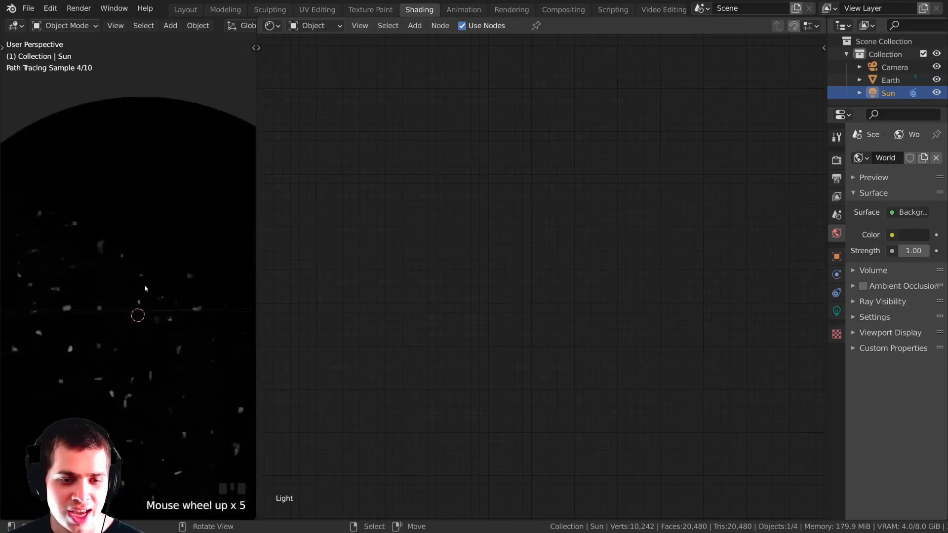
pyautogui.hotkey('alt', 'a')
pyautogui.moveTo(131, 262); pyautogui.dragTo(133, 265, button='middle')
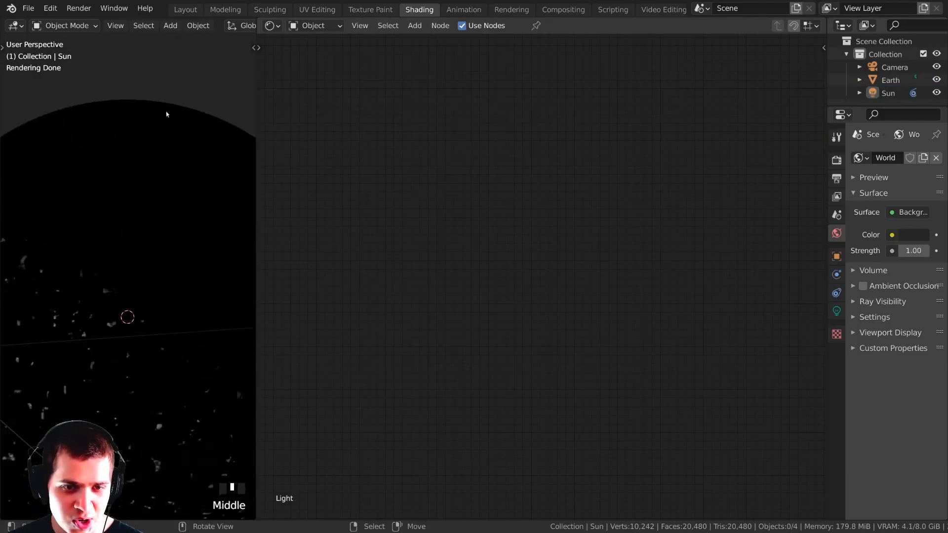
pyautogui.keyDown('ctrl'); pyautogui.moveTo(173, 117); pyautogui.dragTo(173, 148, button='middle'); pyautogui.keyUp('ctrl')
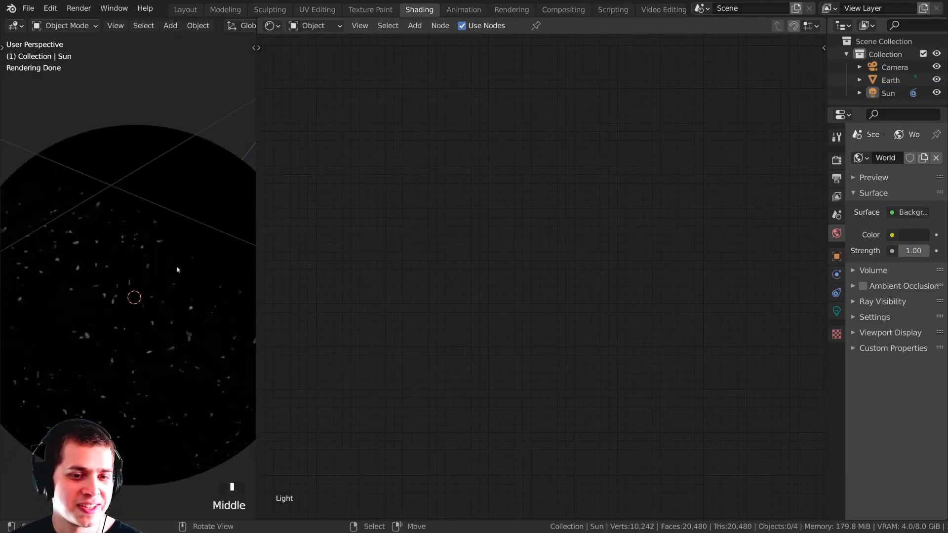
pyautogui.rightClick(148, 246)
# Preview the golden ColorRamp and the Emission node in turn, and examine the glowing city lights around the globe.
pyautogui.keyDown('ctrl'); pyautogui.keyDown('shift'); pyautogui.click(627, 208); pyautogui.keyUp('shift'); pyautogui.keyUp('ctrl')
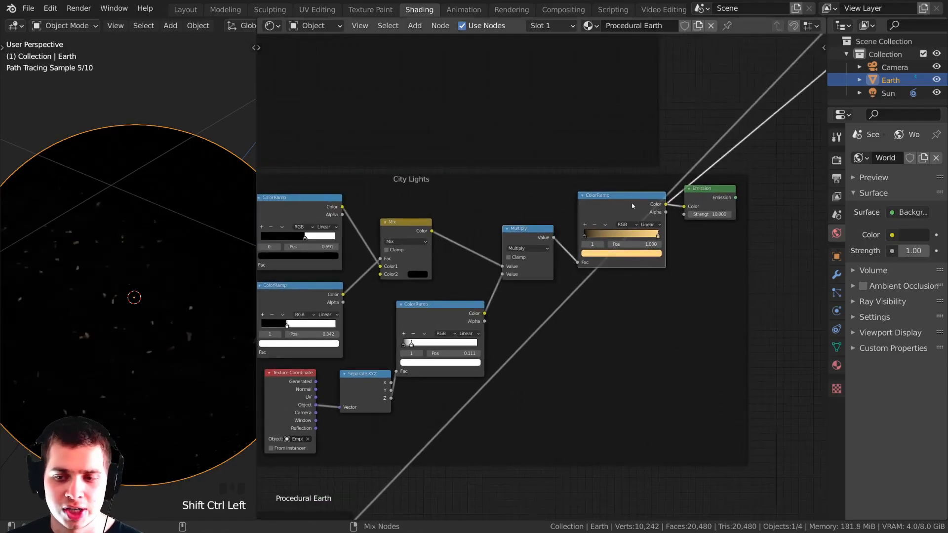
pyautogui.keyDown('ctrl'); pyautogui.keyDown('shift'); pyautogui.click(701, 195); pyautogui.keyUp('shift'); pyautogui.keyUp('ctrl')
pyautogui.moveTo(134, 277); pyautogui.dragTo(71, 216, button='middle')
pyautogui.scroll(2, 130, 254)
pyautogui.scroll(-1, 70, 215)
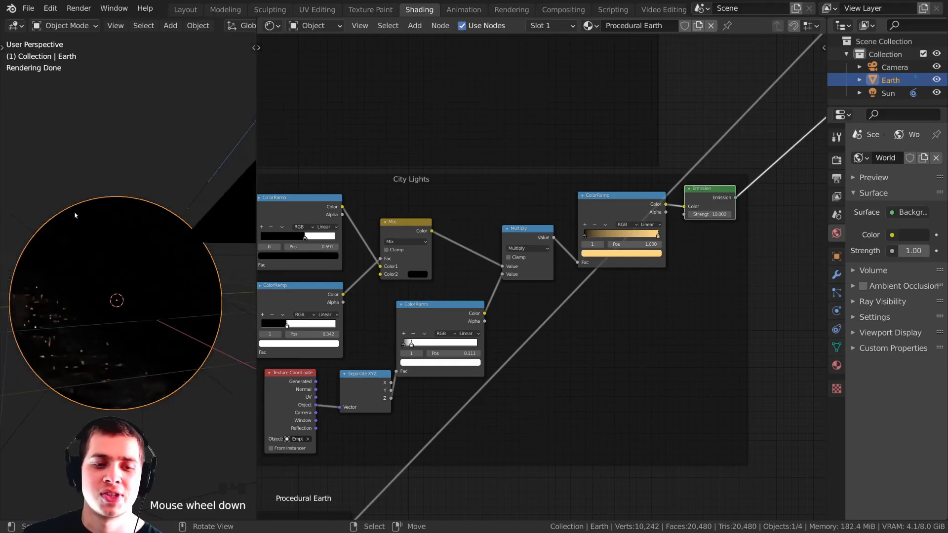
pyautogui.moveTo(78, 260); pyautogui.dragTo(108, 324, button='middle')
pyautogui.scroll(1, 108, 324)
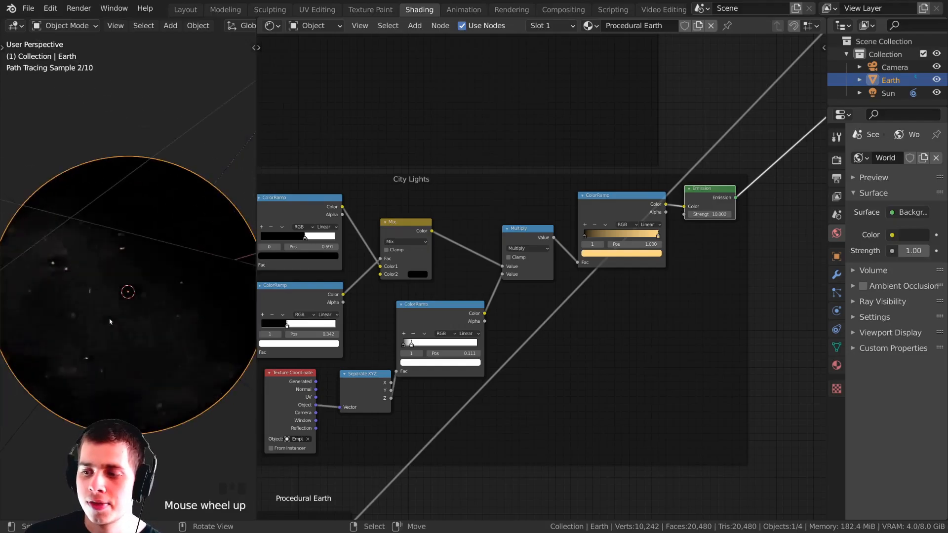
# Restore the final Mix Shader as the Material Output's surface and inspect the complete Earth material.
pyautogui.scroll(-5, 725, 212)
pyautogui.scroll(-5, 725, 211)
pyautogui.moveTo(773, 151); pyautogui.dragTo(666, 210, button='middle')
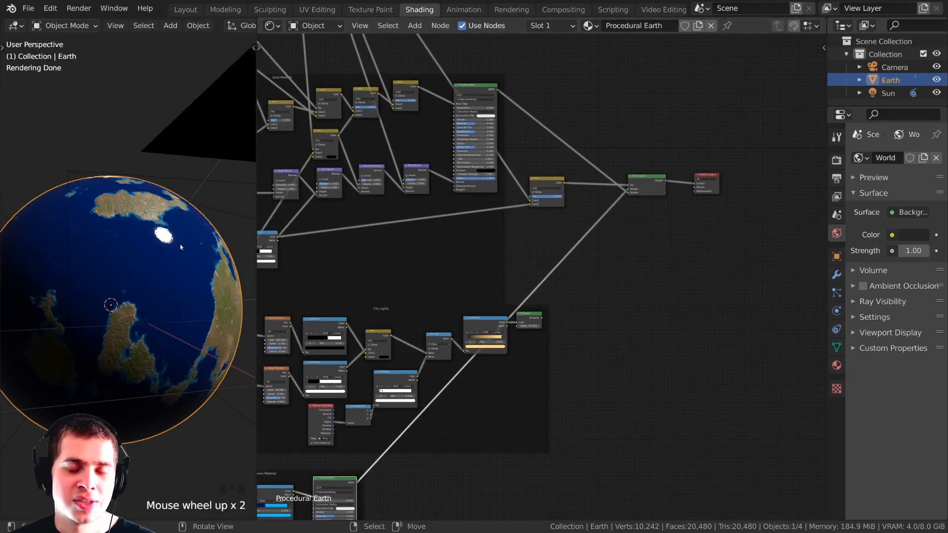
pyautogui.scroll(2, 681, 130)
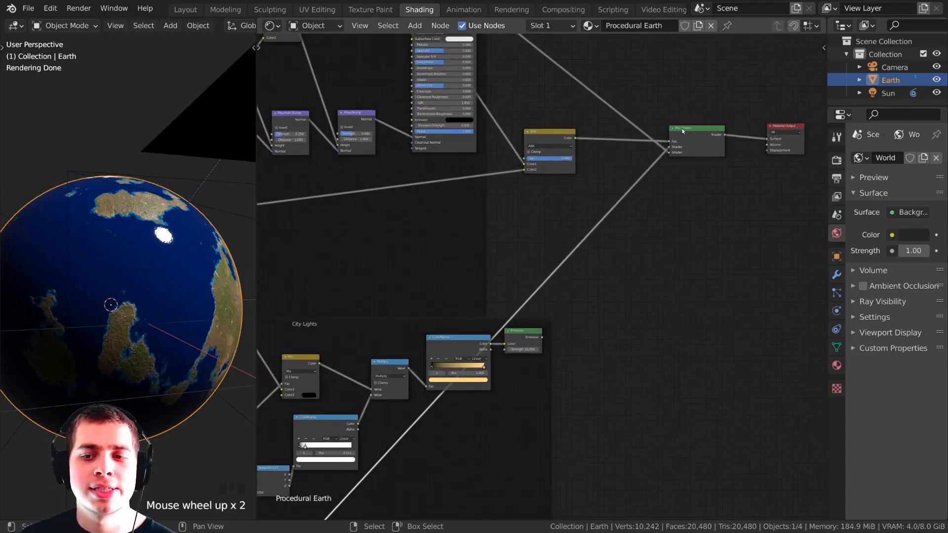
pyautogui.moveTo(215, 276); pyautogui.dragTo(189, 297, button='middle')
pyautogui.scroll(2, 193, 315)
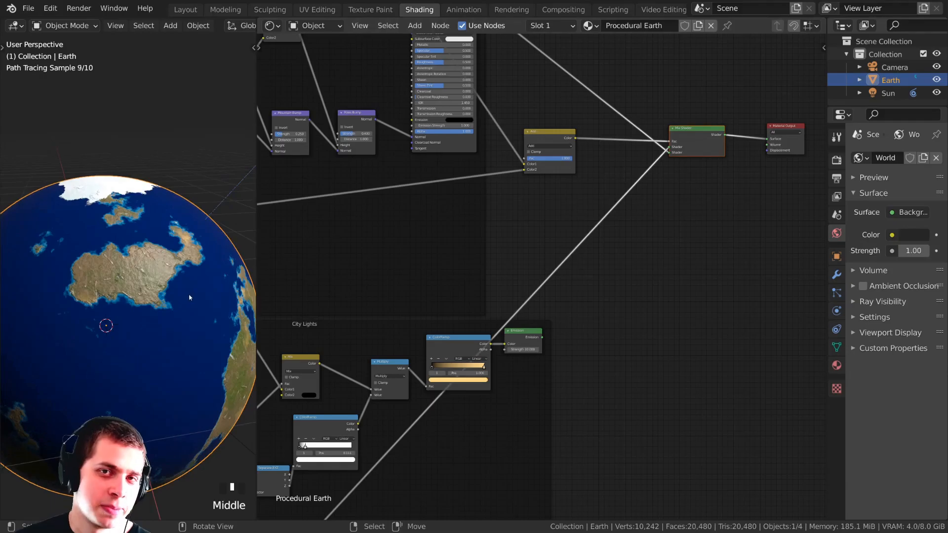
# Duplicate the final Mix Shader and place the copy in the empty space below it.
pyautogui.scroll(2, 189, 295)
pyautogui.scroll(-3, 641, 185)
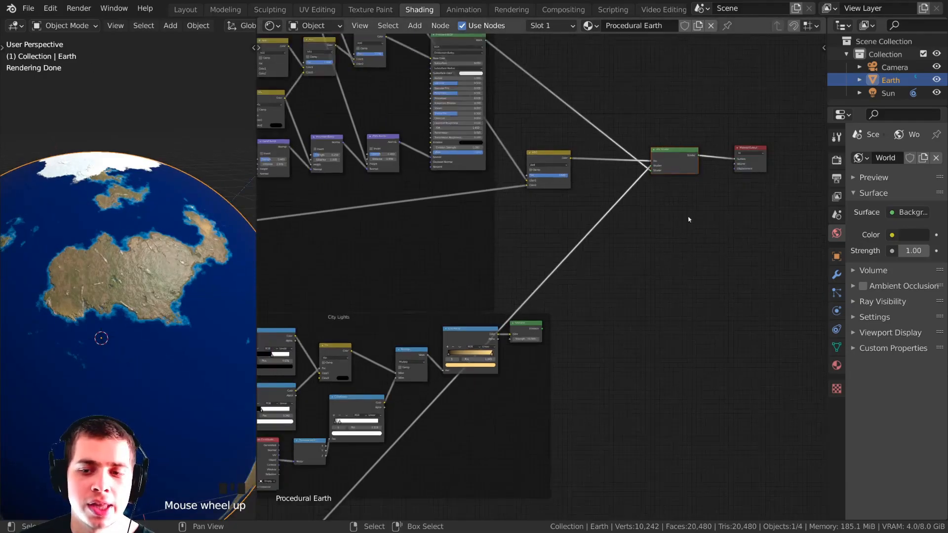
pyautogui.scroll(5, 641, 185)
pyautogui.rightClick(624, 180)
pyautogui.scroll(2, 454, 368)
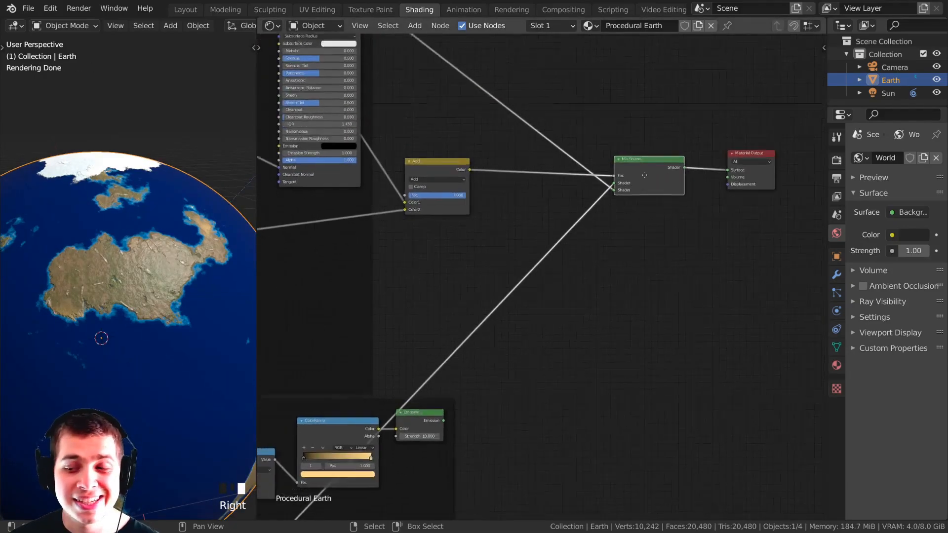
pyautogui.hotkey('shift', 'd')
pyautogui.click(546, 329)
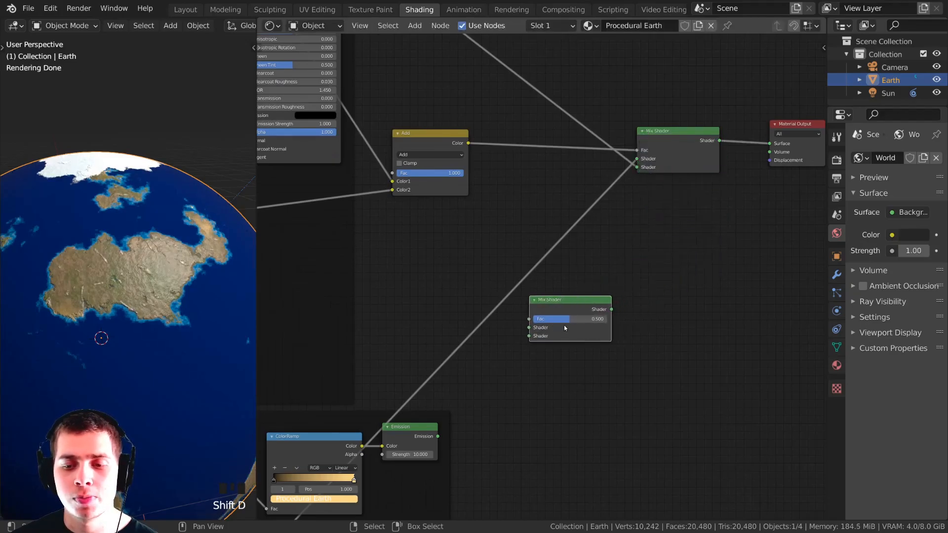
# Connect the land Principled BSDF to the copied Mix Shader's first Shader input and the city lights Emission to its second.
pyautogui.moveTo(518, 379); pyautogui.dragTo(541, 285, button='middle')
pyautogui.moveTo(459, 341); pyautogui.dragTo(551, 241)
pyautogui.moveTo(592, 206); pyautogui.dragTo(630, 167)
pyautogui.scroll(-3, 445, 123)
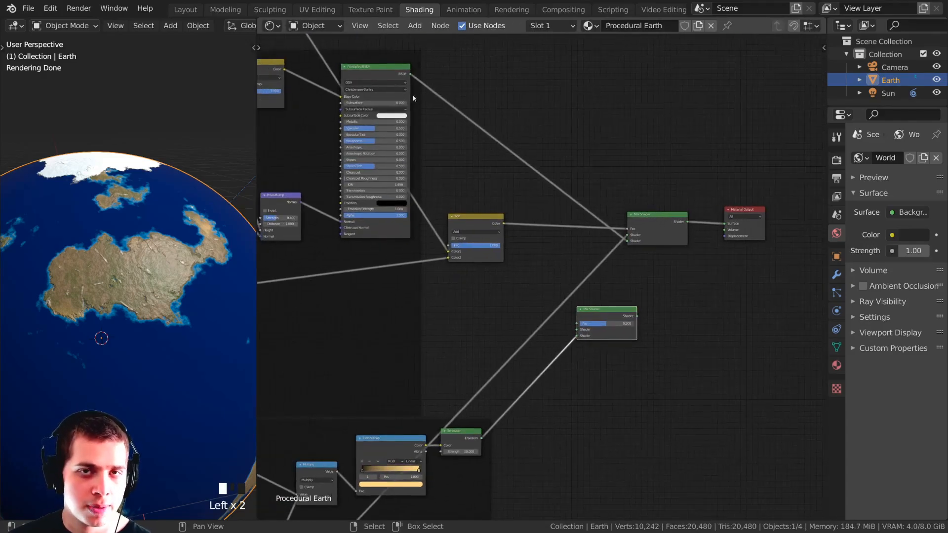
pyautogui.keyDown('ctrl'); pyautogui.keyDown('shift'); pyautogui.click(371, 67); pyautogui.keyUp('shift'); pyautogui.keyUp('ctrl')
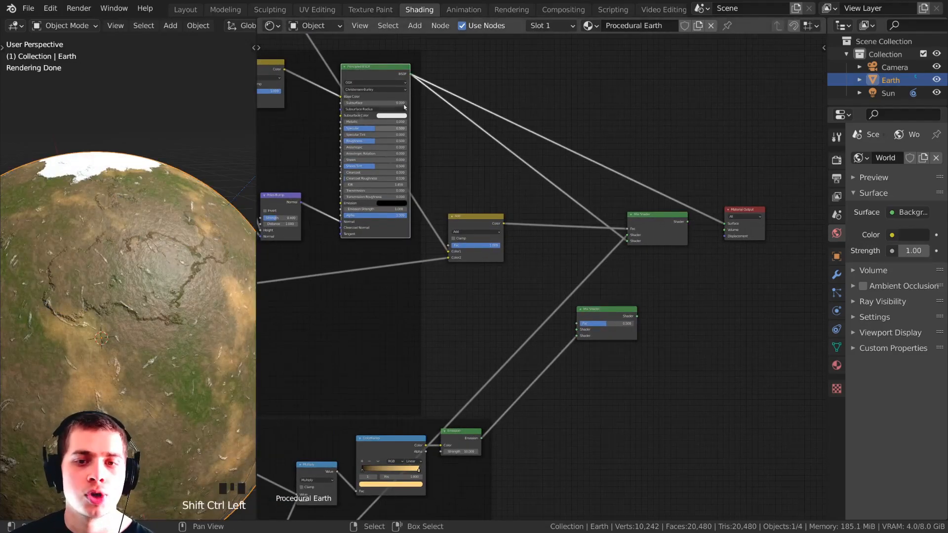
pyautogui.scroll(1, 405, 117)
pyautogui.moveTo(396, 52); pyautogui.dragTo(528, 36)
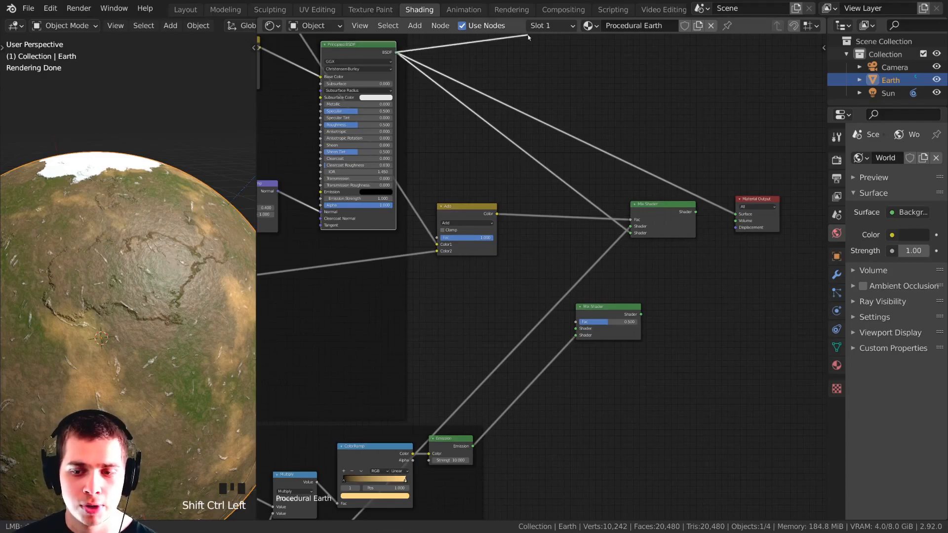
pyautogui.moveTo(594, 305); pyautogui.dragTo(594, 308)
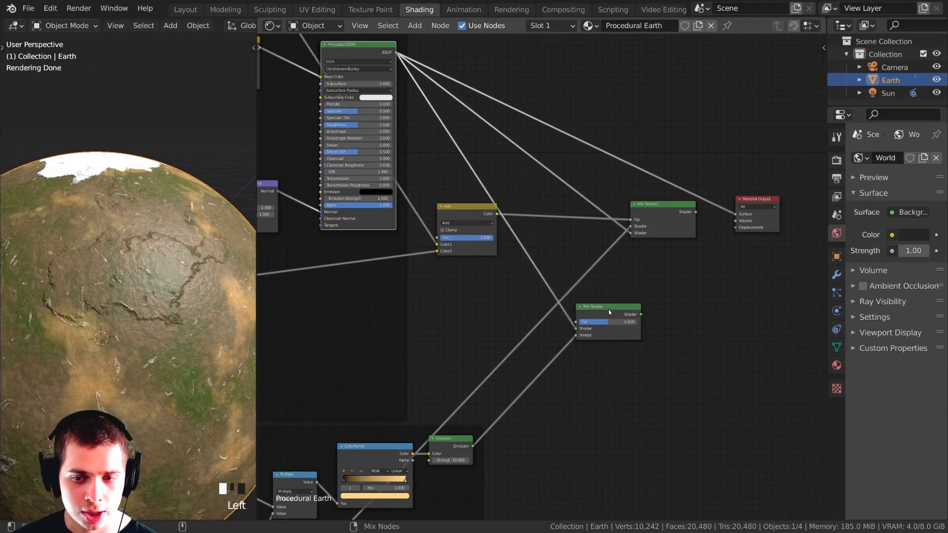
# Preview the new Mix Shader's output and examine the city lights over the land material.
pyautogui.keyDown('ctrl'); pyautogui.keyDown('shift'); pyautogui.click(609, 312); pyautogui.keyUp('shift'); pyautogui.keyUp('ctrl')
pyautogui.moveTo(406, 330); pyautogui.dragTo(416, 287, button='middle')
pyautogui.moveTo(110, 332); pyautogui.dragTo(148, 276, button='middle')
pyautogui.scroll(-3, 169, 293)
pyautogui.scroll(3, 148, 277)
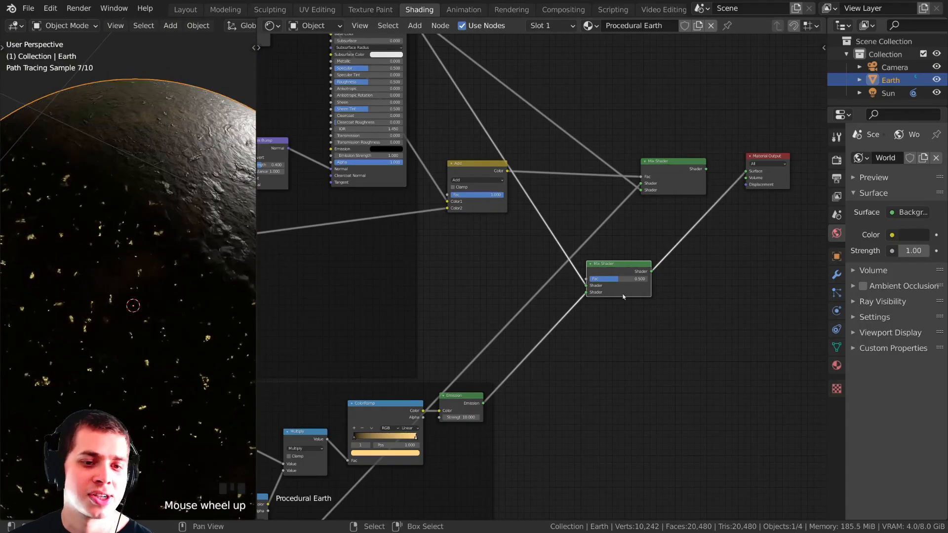
pyautogui.scroll(2, 623, 297)
pyautogui.moveTo(163, 316); pyautogui.dragTo(131, 359, button='middle')
pyautogui.moveTo(535, 343); pyautogui.dragTo(536, 275, button='middle')
# Preview the city lights Multiply node's result and inspect the black-and-white mask on the globe.
pyautogui.moveTo(629, 222)
pyautogui.mouseDown()
pyautogui.moveTo(588, 222)
pyautogui.moveTo(656, 223)
pyautogui.moveTo(627, 223)
pyautogui.mouseUp()
pyautogui.scroll(-4, 507, 365)
pyautogui.moveTo(265, 460); pyautogui.dragTo(383, 402, button='middle')
pyautogui.moveTo(386, 354); pyautogui.dragTo(376, 347)
pyautogui.keyDown('ctrl'); pyautogui.keyDown('shift'); pyautogui.click(376, 348); pyautogui.keyUp('shift'); pyautogui.keyUp('ctrl')
pyautogui.moveTo(246, 326); pyautogui.dragTo(228, 308, button='middle')
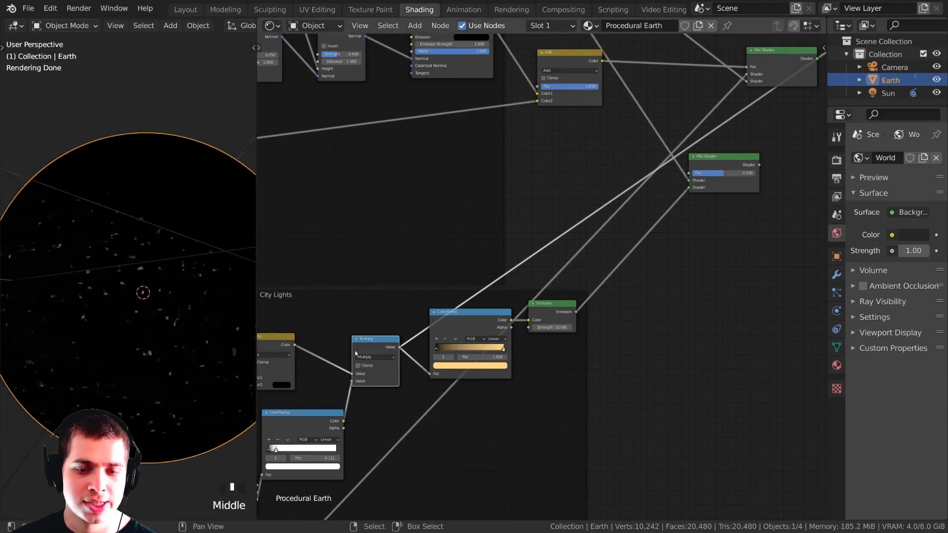
pyautogui.scroll(1, 201, 364)
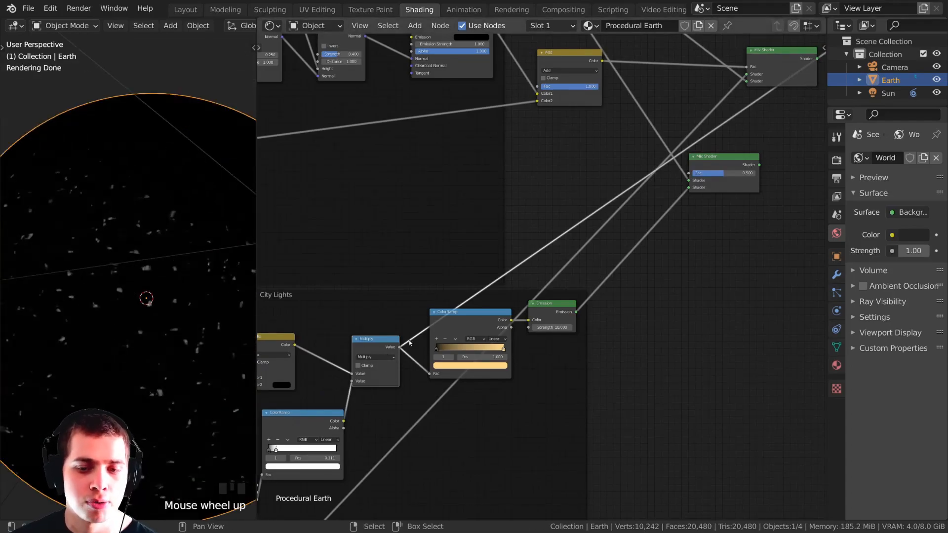
# Connect the Multiply node's Value to the new Mix Shader's Fac and shift the Multiply and gradient ColorRamp nodes aside.
pyautogui.moveTo(399, 348); pyautogui.dragTo(689, 172)
pyautogui.click(375, 355)
pyautogui.moveTo(375, 355); pyautogui.dragTo(367, 347)
pyautogui.moveTo(316, 415); pyautogui.dragTo(304, 413)
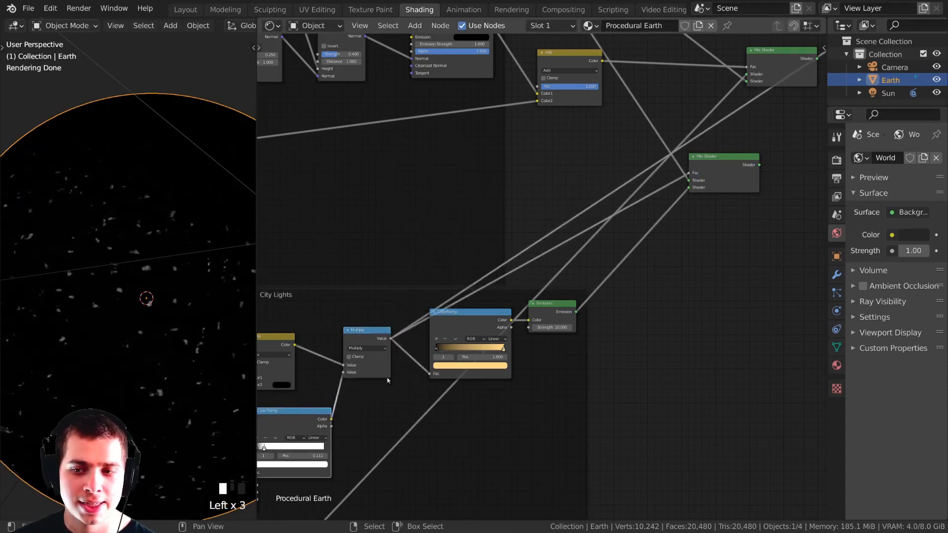
# Preview the new Mix Shader with its mask and inspect the city lights around the globe.
pyautogui.keyDown('ctrl'); pyautogui.keyDown('shift'); pyautogui.click(701, 159); pyautogui.keyUp('shift'); pyautogui.keyUp('ctrl')
pyautogui.moveTo(700, 159); pyautogui.dragTo(698, 150)
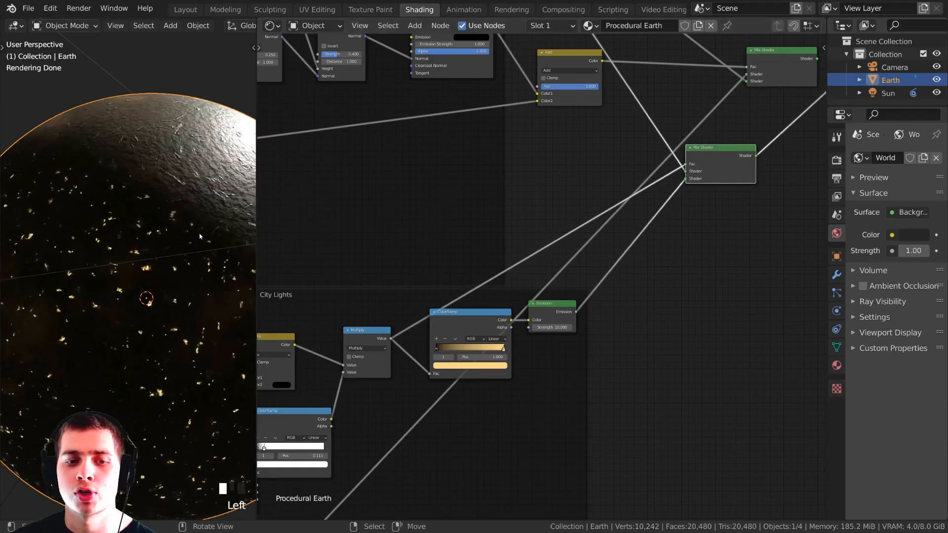
pyautogui.scroll(-2, 143, 269)
pyautogui.moveTo(143, 269)
pyautogui.mouseDown(button='middle')
pyautogui.moveTo(135, 296)
pyautogui.moveTo(138, 245)
pyautogui.moveTo(153, 271)
pyautogui.mouseUp(button='middle')
pyautogui.scroll(1, 137, 245)
pyautogui.scroll(1, 146, 264)
# Move the new Mix Shader into the gap between the Add node and the final Mix Shader.
pyautogui.moveTo(783, 75); pyautogui.dragTo(492, 285, button='middle')
pyautogui.click(492, 285)
pyautogui.moveTo(492, 285); pyautogui.dragTo(516, 285)
pyautogui.moveTo(516, 285); pyautogui.dragTo(627, 198, button='middle')
pyautogui.moveTo(526, 271); pyautogui.dragTo(504, 238)
pyautogui.moveTo(660, 185); pyautogui.dragTo(667, 188)
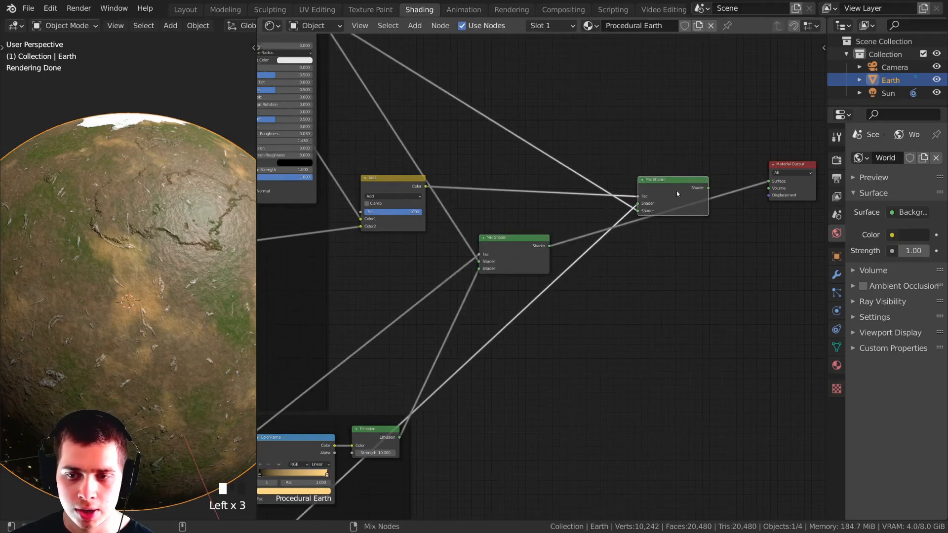
# Preview the final Mix Shader and the land Principled BSDF in turn to compare the complete Earth with the plain land.
pyautogui.keyDown('ctrl'); pyautogui.keyDown('shift'); pyautogui.click(677, 193); pyautogui.keyUp('shift'); pyautogui.keyUp('ctrl')
pyautogui.moveTo(678, 193); pyautogui.dragTo(724, 183, button='middle')
pyautogui.moveTo(436, 84); pyautogui.dragTo(410, 108, button='middle')
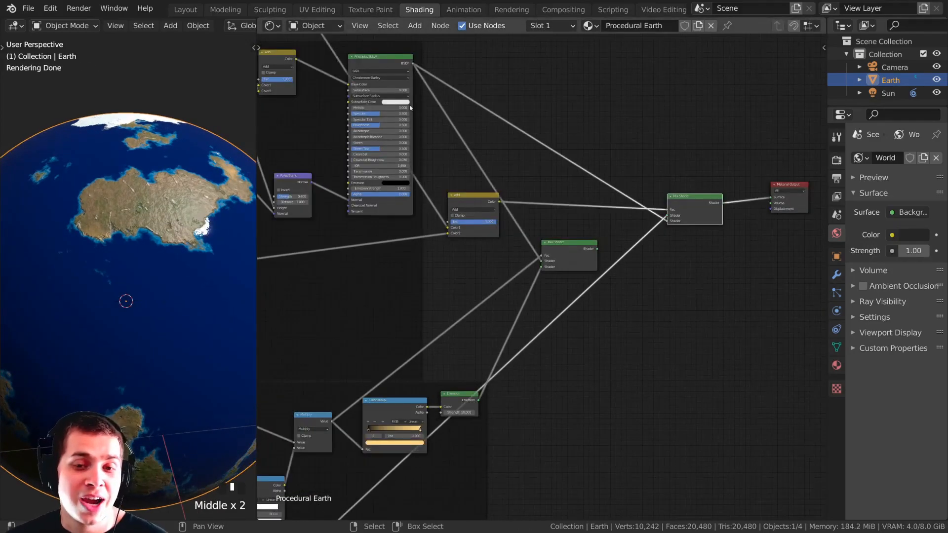
pyautogui.keyDown('ctrl'); pyautogui.keyDown('shift'); pyautogui.click(380, 72); pyautogui.keyUp('shift'); pyautogui.keyUp('ctrl')
pyautogui.moveTo(187, 249); pyautogui.dragTo(172, 262, button='middle')
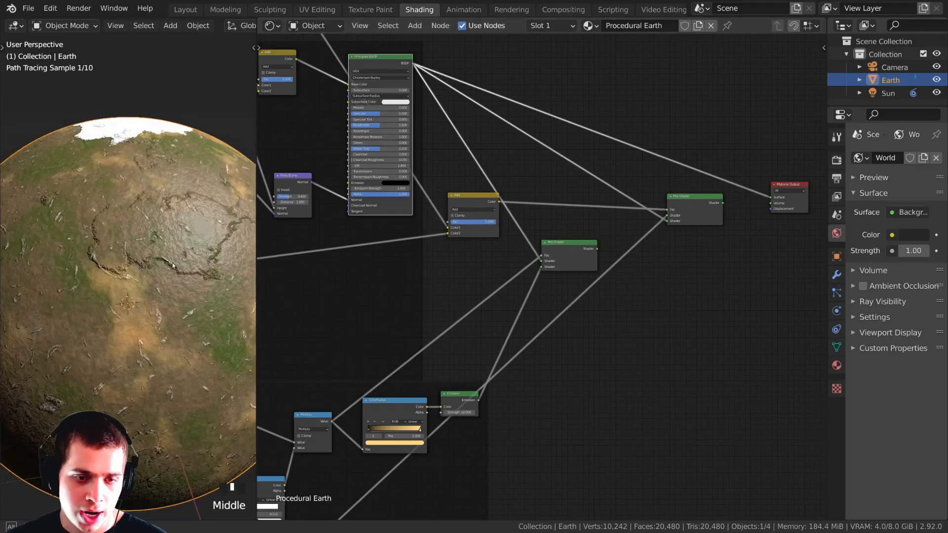
# Compare the night side with the city lights Mix Shader and with the land Principled BSDF alone.
pyautogui.keyDown('ctrl'); pyautogui.keyDown('shift'); pyautogui.click(570, 254); pyautogui.keyUp('shift'); pyautogui.keyUp('ctrl')
pyautogui.moveTo(578, 256); pyautogui.dragTo(574, 275, button='middle')
pyautogui.moveTo(213, 246); pyautogui.dragTo(163, 229, button='middle')
pyautogui.scroll(-1, 170, 229)
pyautogui.scroll(2, 555, 237)
pyautogui.moveTo(569, 262); pyautogui.dragTo(568, 252)
pyautogui.moveTo(364, 154); pyautogui.dragTo(376, 176, button='middle')
pyautogui.keyDown('ctrl'); pyautogui.keyDown('shift'); pyautogui.click(358, 67); pyautogui.keyUp('shift'); pyautogui.keyUp('ctrl')
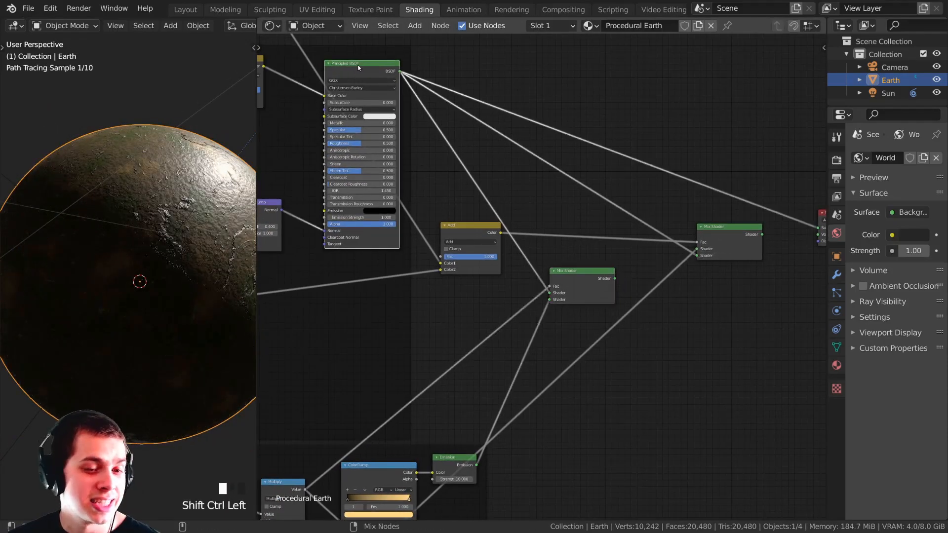
pyautogui.keyDown('ctrl'); pyautogui.keyDown('shift'); pyautogui.click(584, 290); pyautogui.keyUp('shift'); pyautogui.keyUp('ctrl')
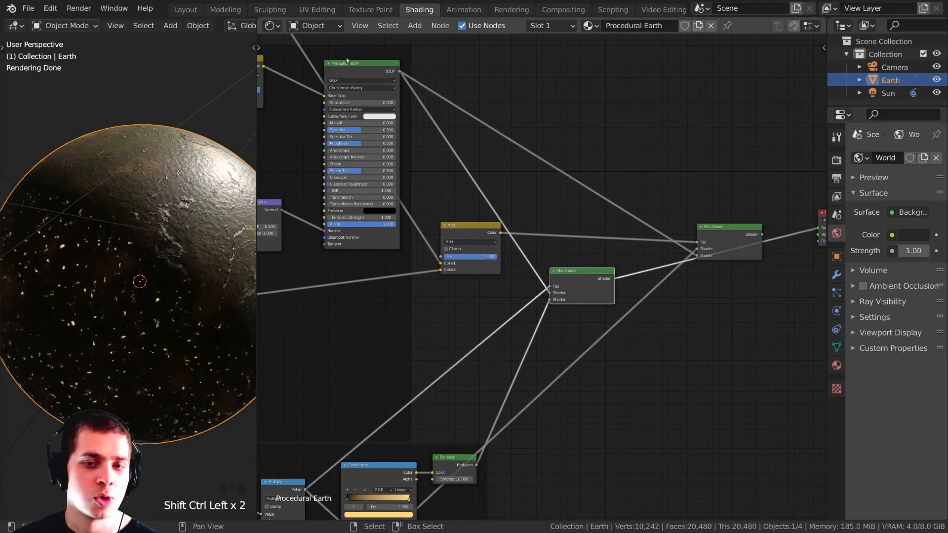
# Connect the city lights Mix Shader's output to the final Mix Shader's second Shader input in place of the land material.
pyautogui.moveTo(726, 249); pyautogui.dragTo(737, 249)
pyautogui.moveTo(636, 278); pyautogui.dragTo(589, 272, button='middle')
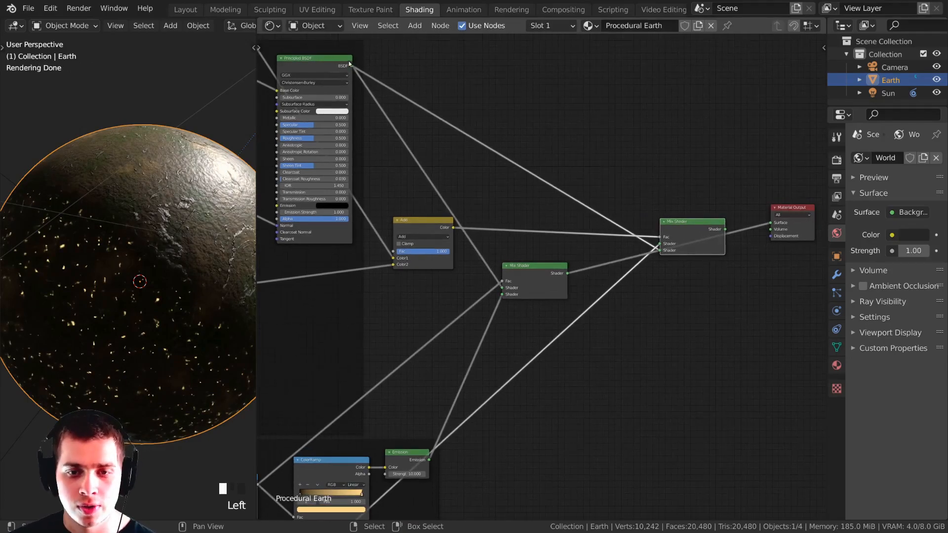
pyautogui.scroll(3, 591, 284)
pyautogui.moveTo(573, 273); pyautogui.dragTo(562, 134)
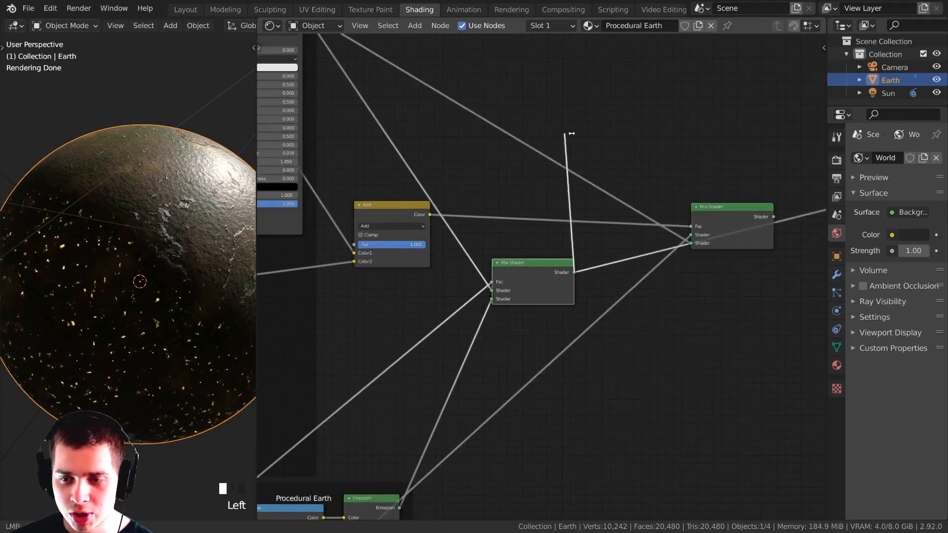
pyautogui.moveTo(692, 245); pyautogui.dragTo(691, 244)
# Raise the city lights Mix Shader in the node layout and review the land material and Add mask nodes feeding the mix.
pyautogui.moveTo(543, 262); pyautogui.dragTo(554, 141)
pyautogui.scroll(-10, 444, 296)
pyautogui.moveTo(339, 384); pyautogui.dragTo(483, 333, button='middle')
pyautogui.moveTo(483, 333); pyautogui.dragTo(479, 340)
pyautogui.moveTo(507, 217); pyautogui.dragTo(513, 218)
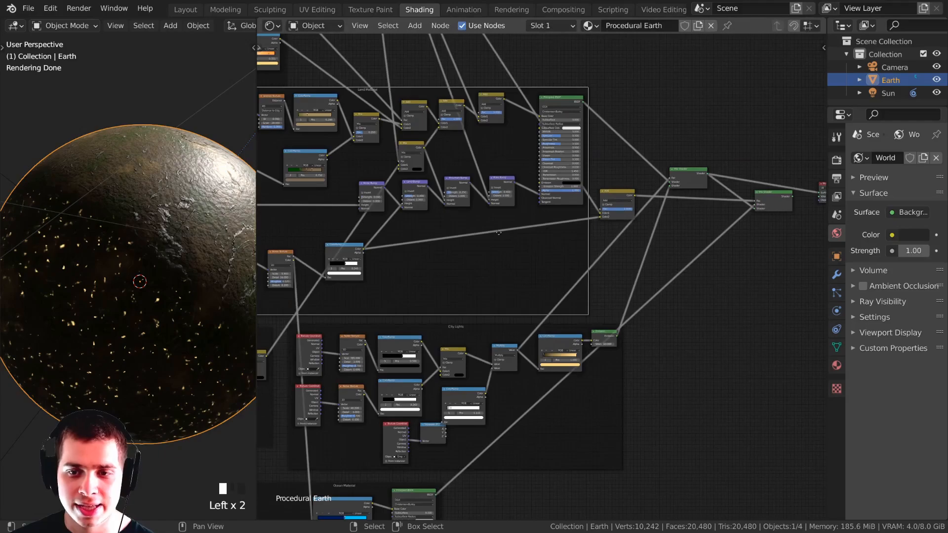
pyautogui.scroll(5, 514, 218)
pyautogui.moveTo(514, 218); pyautogui.dragTo(405, 303, button='middle')
pyautogui.moveTo(473, 100); pyautogui.dragTo(478, 100)
pyautogui.moveTo(450, 122); pyautogui.dragTo(534, 130, button='middle')
pyautogui.moveTo(391, 168); pyautogui.dragTo(351, 184, button='middle')
pyautogui.moveTo(610, 272); pyautogui.dragTo(611, 275)
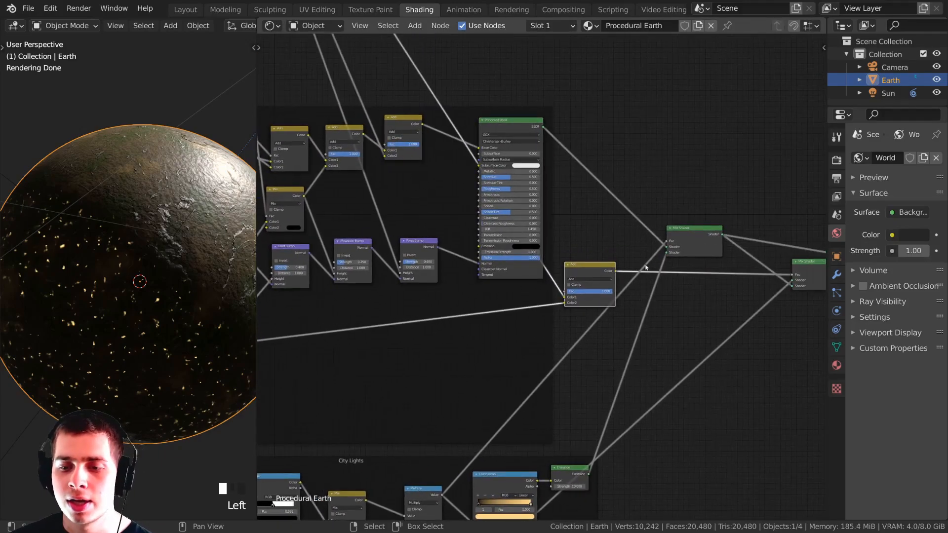
# Restore the final Mix Shader as the Material Output's surface, tidy both Mix Shaders' placement, and save the file.
pyautogui.moveTo(697, 238); pyautogui.dragTo(694, 249)
pyautogui.moveTo(694, 250); pyautogui.dragTo(474, 250, button='middle')
pyautogui.moveTo(599, 267); pyautogui.dragTo(604, 259)
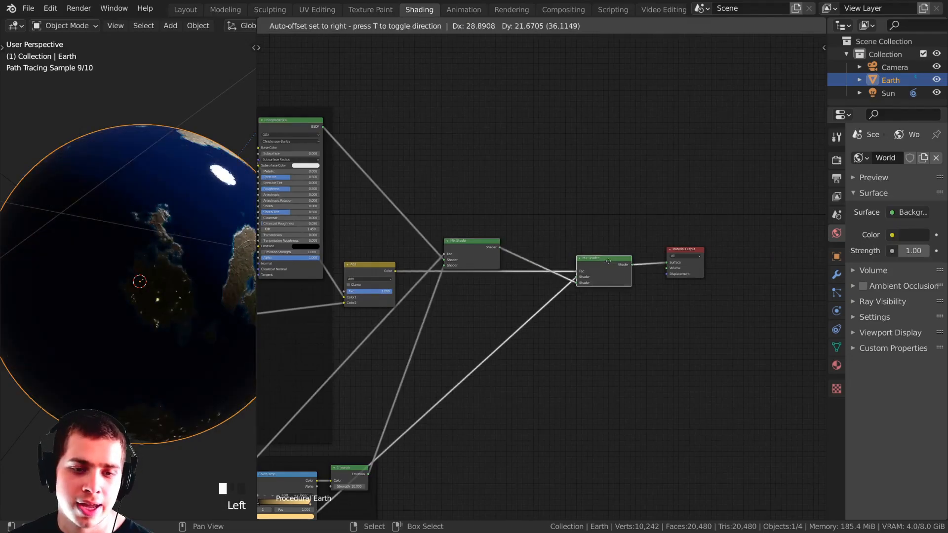
pyautogui.moveTo(586, 281); pyautogui.dragTo(621, 235, button='middle')
pyautogui.scroll(2, 504, 209)
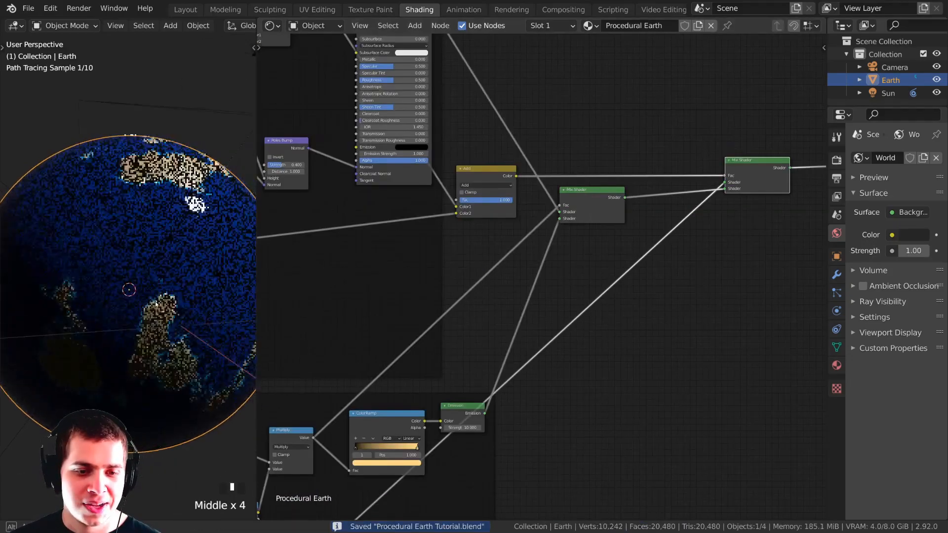
# Examine the finished globe on its day and night sides, checking the city lights on the land up close.
pyautogui.moveTo(148, 296)
pyautogui.mouseDown(button='middle')
pyautogui.moveTo(128, 301)
pyautogui.moveTo(143, 314)
pyautogui.moveTo(134, 269)
pyautogui.moveTo(101, 266)
pyautogui.moveTo(111, 254)
pyautogui.moveTo(99, 227)
pyautogui.moveTo(129, 246)
pyautogui.moveTo(134, 265)
pyautogui.moveTo(112, 286)
pyautogui.moveTo(123, 276)
pyautogui.moveTo(138, 285)
pyautogui.mouseUp(button='middle')
pyautogui.scroll(1, 133, 234)
pyautogui.scroll(-2, 154, 227)
pyautogui.scroll(-1, 112, 286)
pyautogui.scroll(6, 123, 276)
pyautogui.scroll(3, 134, 284)
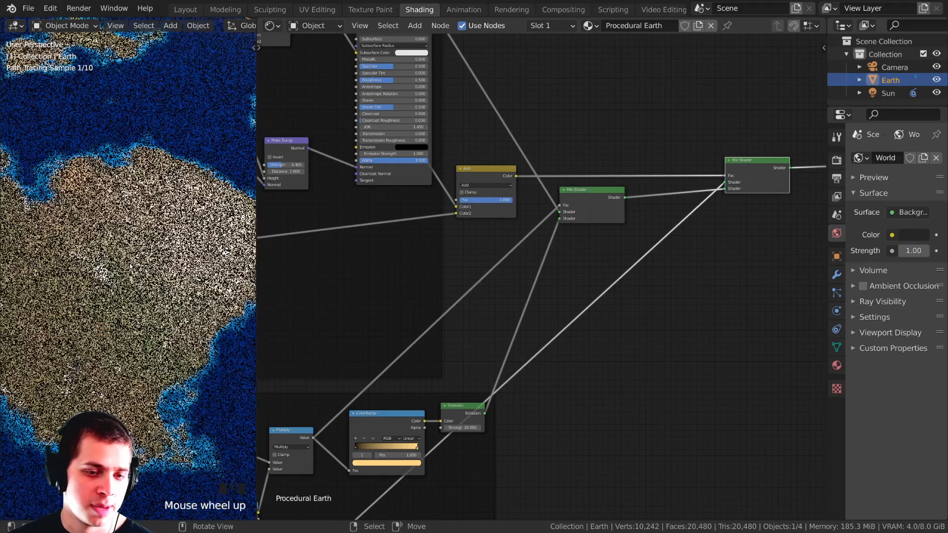
pyautogui.scroll(-4, 184, 301)
pyautogui.moveTo(184, 301); pyautogui.dragTo(85, 311, button='middle')
pyautogui.scroll(2, 158, 243)
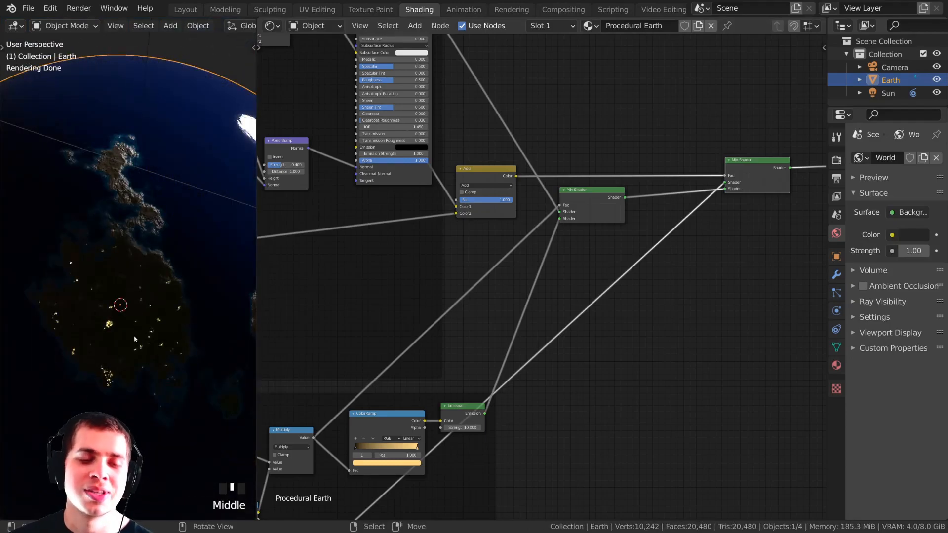
pyautogui.moveTo(189, 348); pyautogui.dragTo(141, 302, button='middle')
pyautogui.scroll(2, 147, 306)
pyautogui.scroll(1, 131, 247)
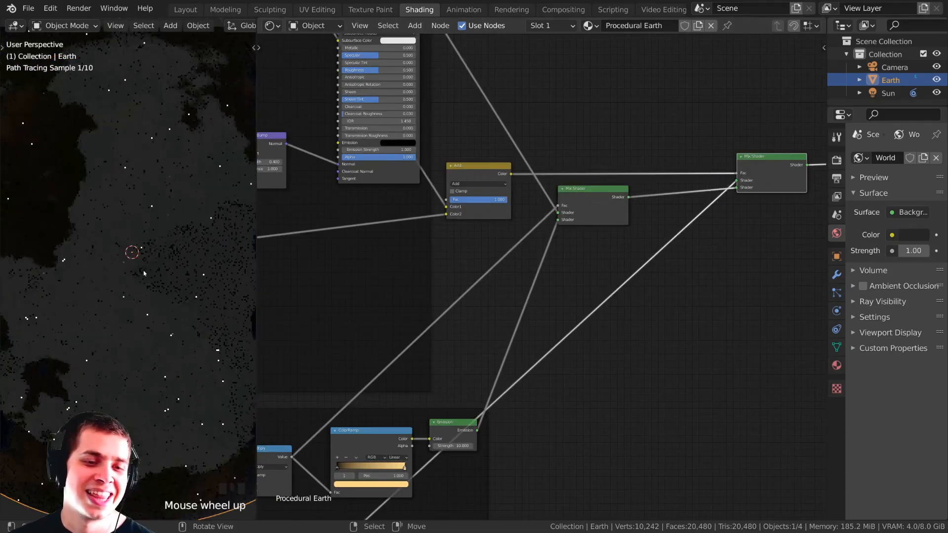
pyautogui.scroll(-3, 139, 296)
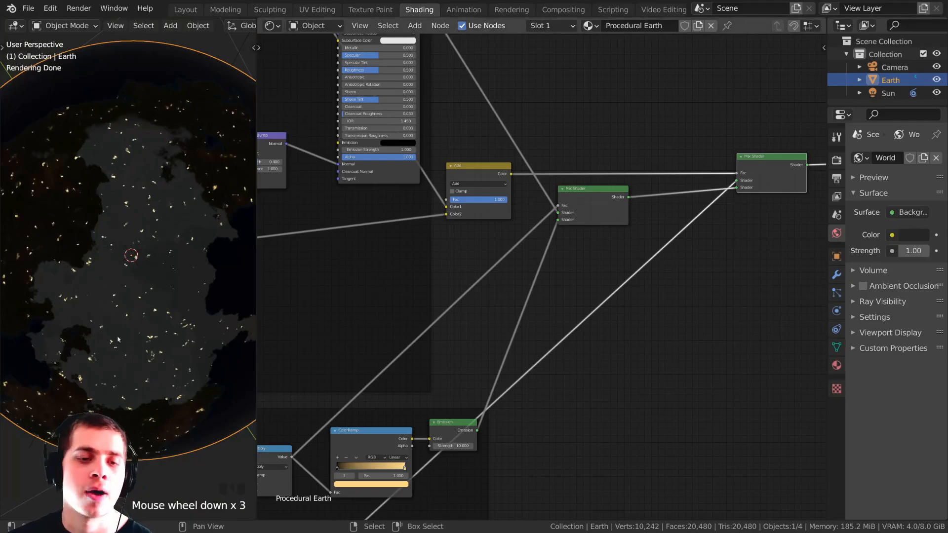
# Add a Mix color node between the City Lights Multiply node and the golden ColorRamp.
pyautogui.scroll(-3, 431, 275)
pyautogui.moveTo(414, 296); pyautogui.dragTo(577, 279, button='middle')
pyautogui.moveTo(506, 447); pyautogui.dragTo(517, 300, button='middle')
pyautogui.scroll(-1, 516, 300)
pyautogui.moveTo(480, 227); pyautogui.dragTo(489, 217)
pyautogui.scroll(9, 490, 217)
pyautogui.moveTo(489, 217); pyautogui.dragTo(511, 294, button='middle')
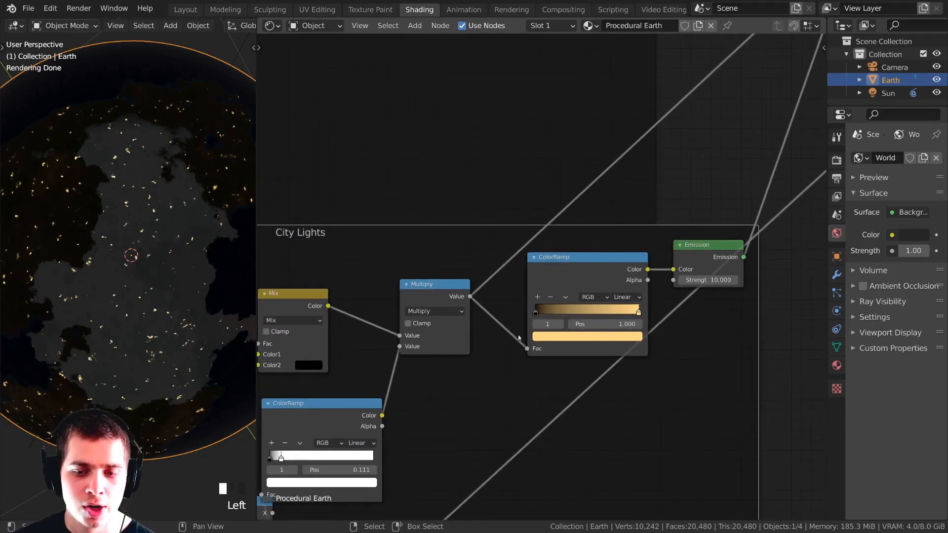
pyautogui.hotkey('shift', 'a')
pyautogui.click(461, 303)
pyautogui.write('mix')
pyautogui.click(476, 333)
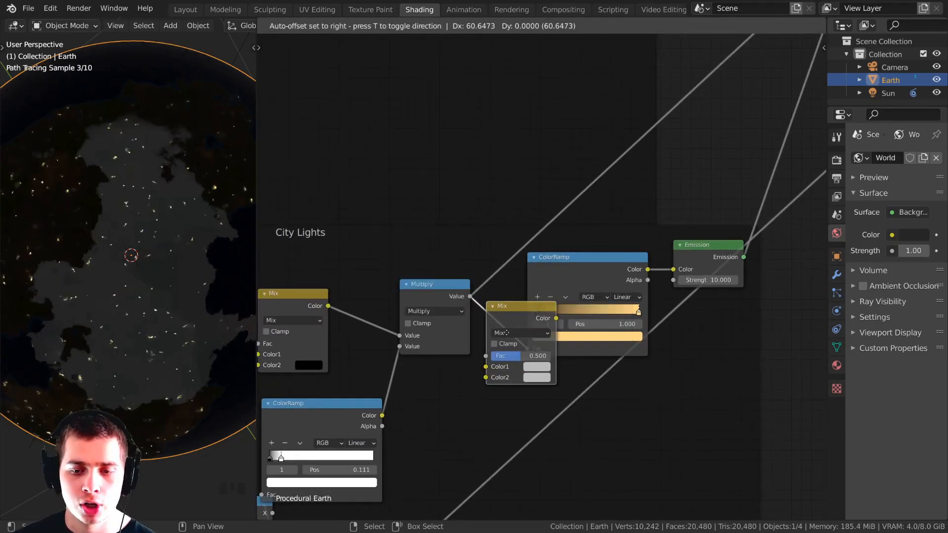
pyautogui.click(506, 332)
pyautogui.moveTo(520, 317); pyautogui.dragTo(548, 295)
# Adjust the new Mix node's placement and set its Color2 to black.
pyautogui.scroll(-3, 544, 321)
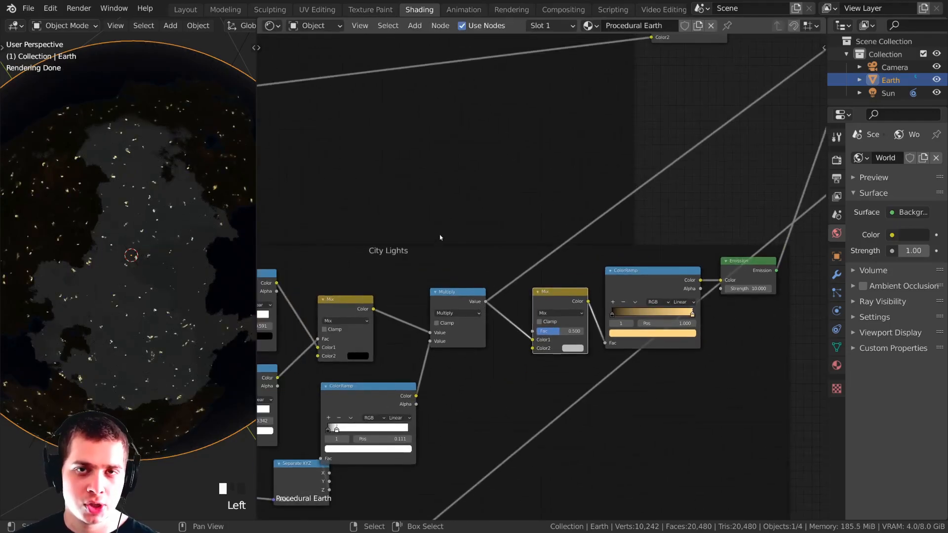
pyautogui.moveTo(440, 238); pyautogui.dragTo(450, 262, button='middle')
pyautogui.scroll(2, 539, 304)
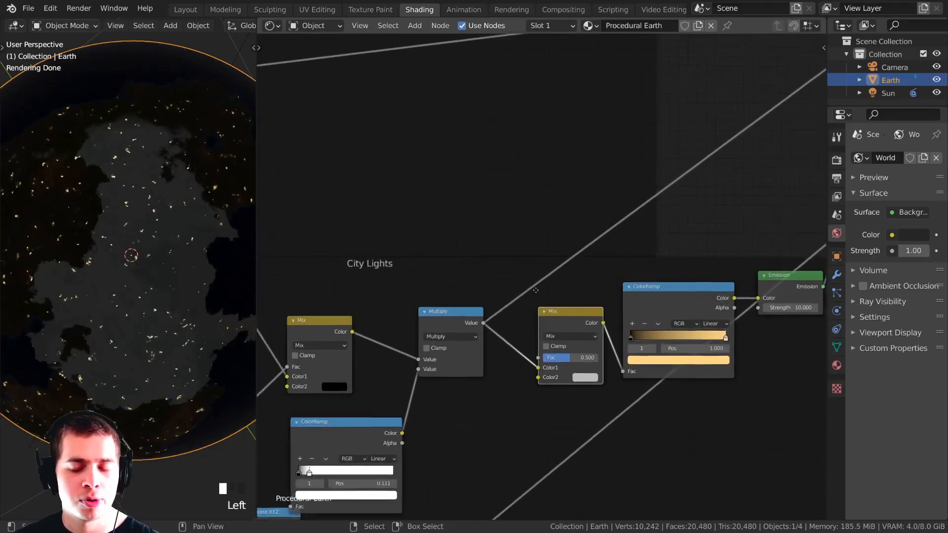
pyautogui.moveTo(538, 305); pyautogui.dragTo(532, 278, button='middle')
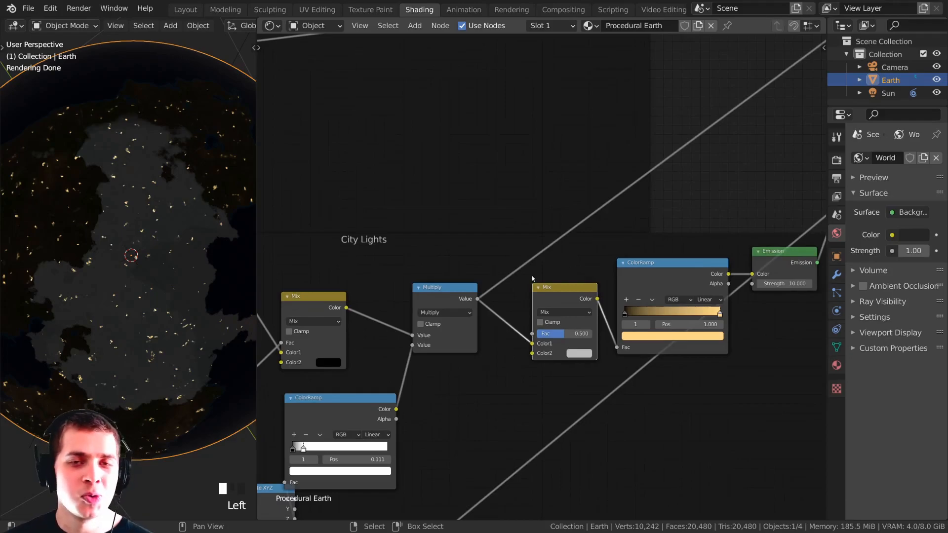
pyautogui.moveTo(552, 293); pyautogui.dragTo(552, 288)
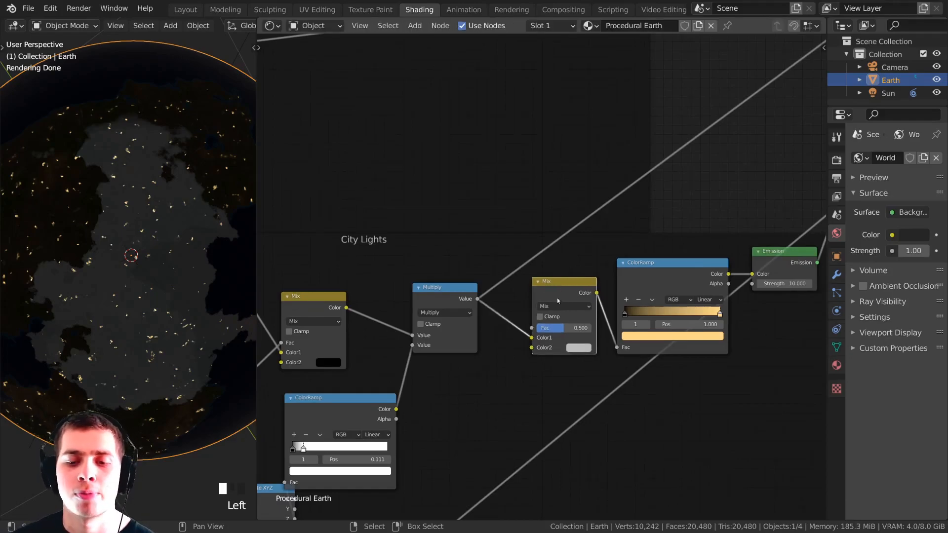
pyautogui.moveTo(527, 382); pyautogui.dragTo(524, 362, button='middle')
pyautogui.click(579, 328)
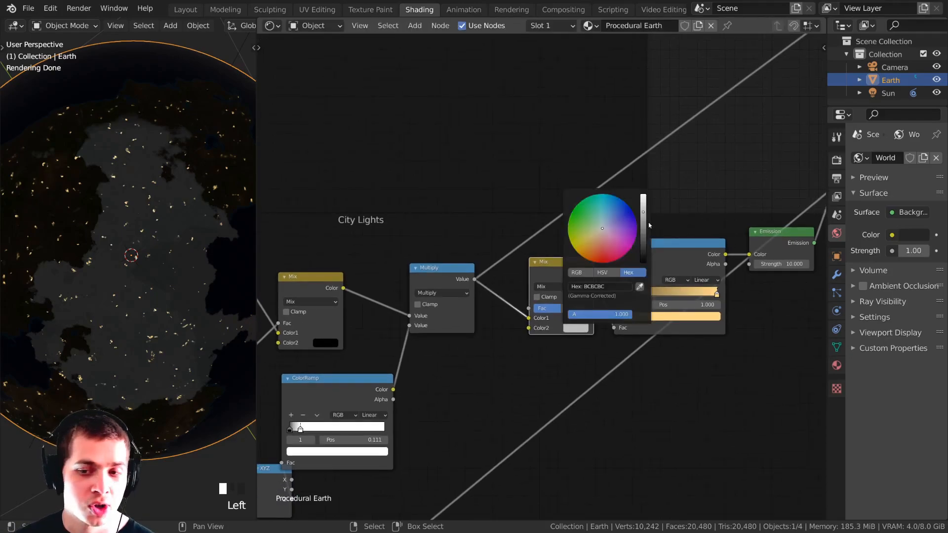
pyautogui.moveTo(644, 218); pyautogui.dragTo(643, 263)
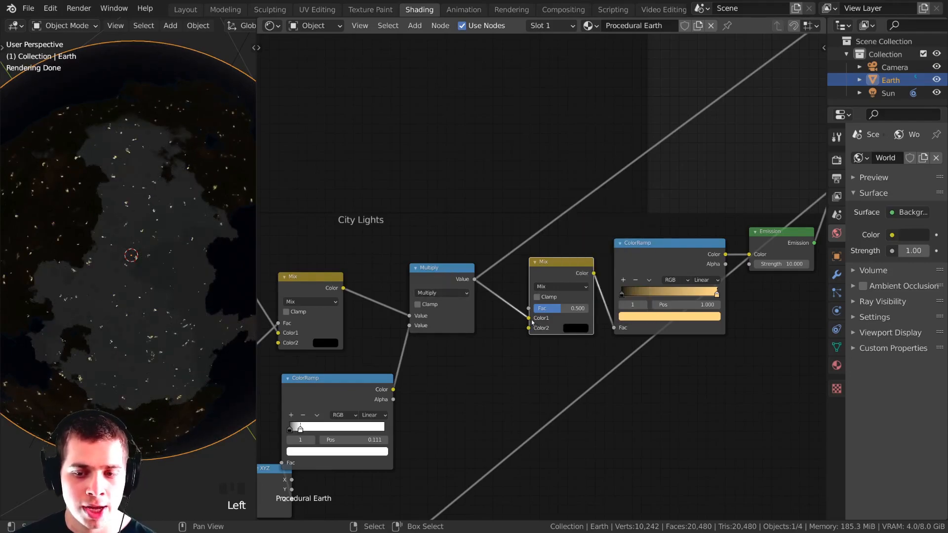
# Set the standalone ColorRamp between the pole groups and the Land Material to Constant interpolation and preview its mask on the globe.
pyautogui.scroll(-2, 537, 296)
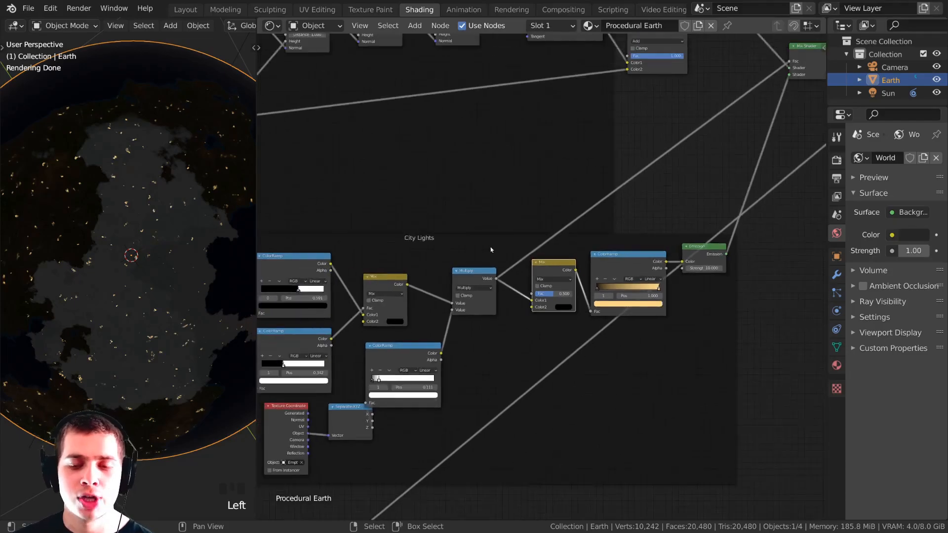
pyautogui.scroll(-4, 455, 246)
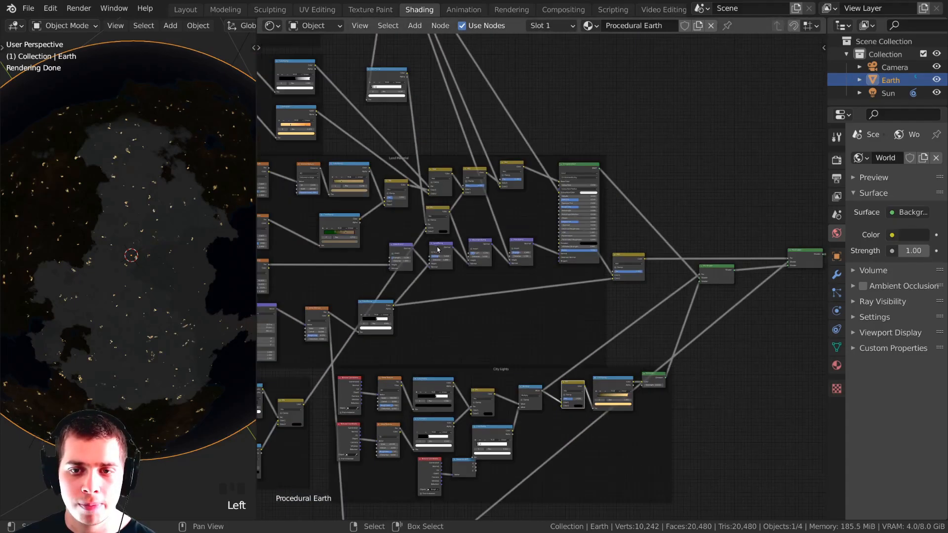
pyautogui.scroll(1, 457, 220)
pyautogui.moveTo(375, 114); pyautogui.dragTo(524, 330, button='middle')
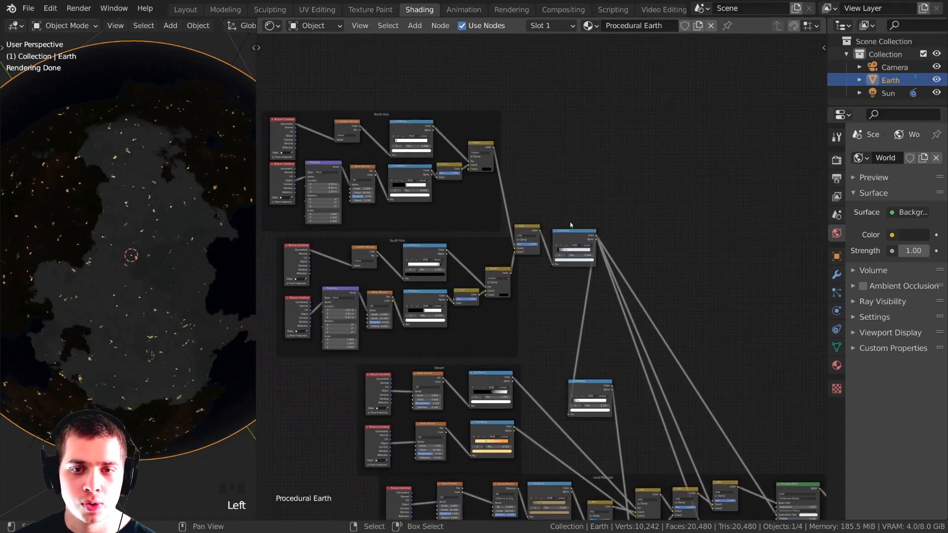
pyautogui.moveTo(570, 223); pyautogui.dragTo(522, 204, button='middle')
pyautogui.scroll(3, 522, 205)
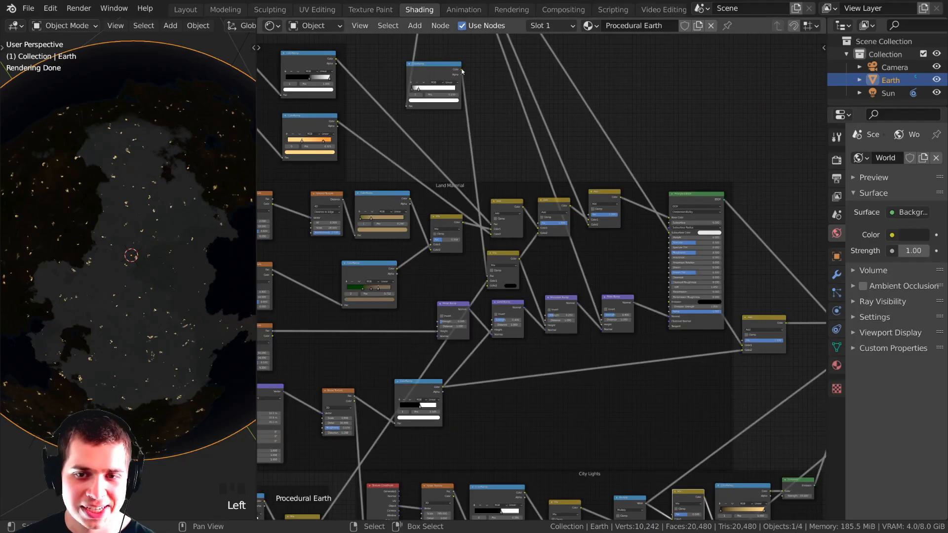
pyautogui.moveTo(462, 67); pyautogui.dragTo(481, 140)
pyautogui.scroll(-1, 499, 192)
pyautogui.moveTo(500, 192); pyautogui.dragTo(506, 161, button='middle')
pyautogui.scroll(-1, 506, 161)
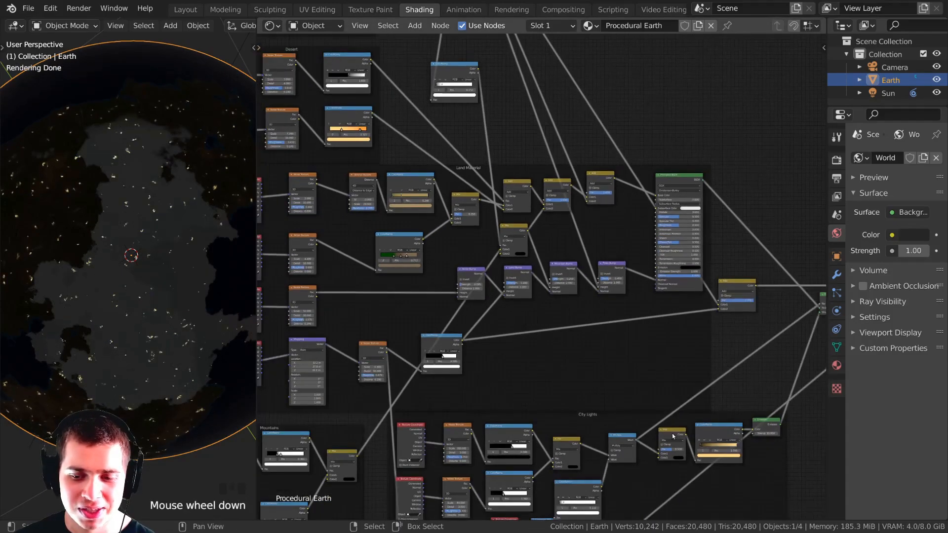
pyautogui.scroll(2, 669, 442)
pyautogui.moveTo(435, 36); pyautogui.dragTo(430, 49, button='middle')
pyautogui.moveTo(430, 50); pyautogui.dragTo(430, 53)
pyautogui.moveTo(435, 109); pyautogui.dragTo(649, 504, button='middle')
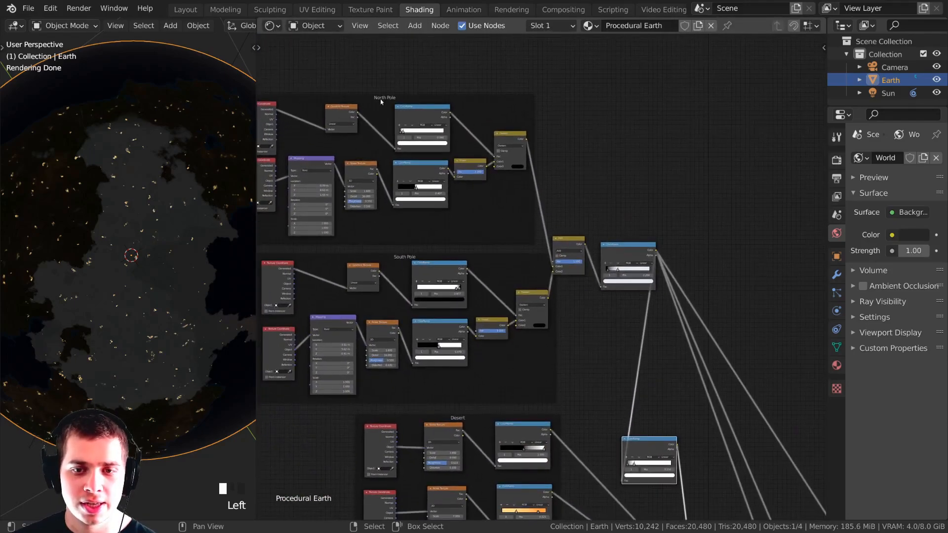
pyautogui.press('KP_Decimal')
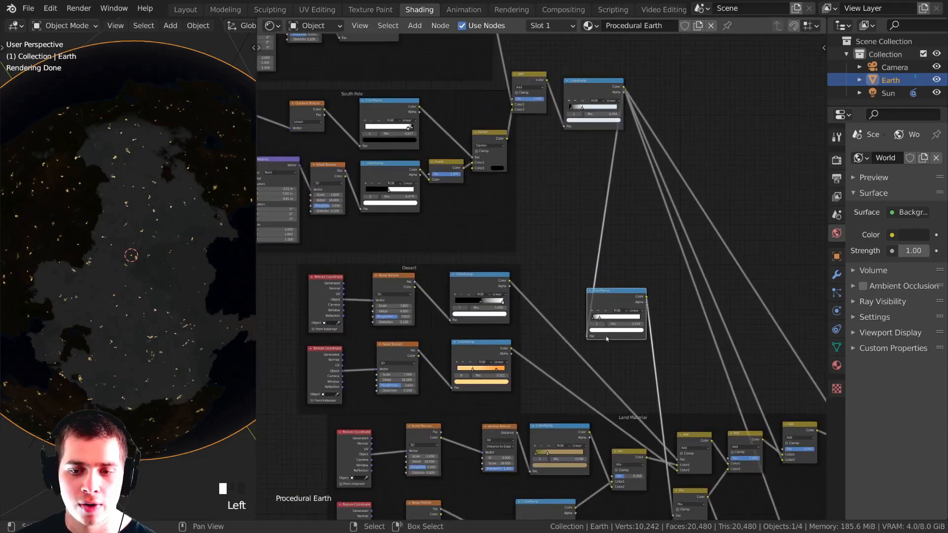
pyautogui.click(553, 292)
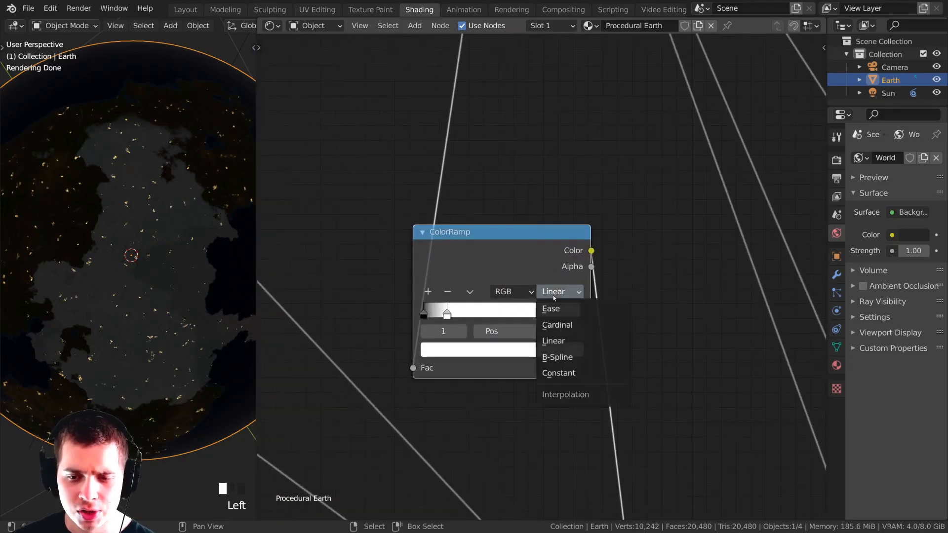
pyautogui.click(558, 373)
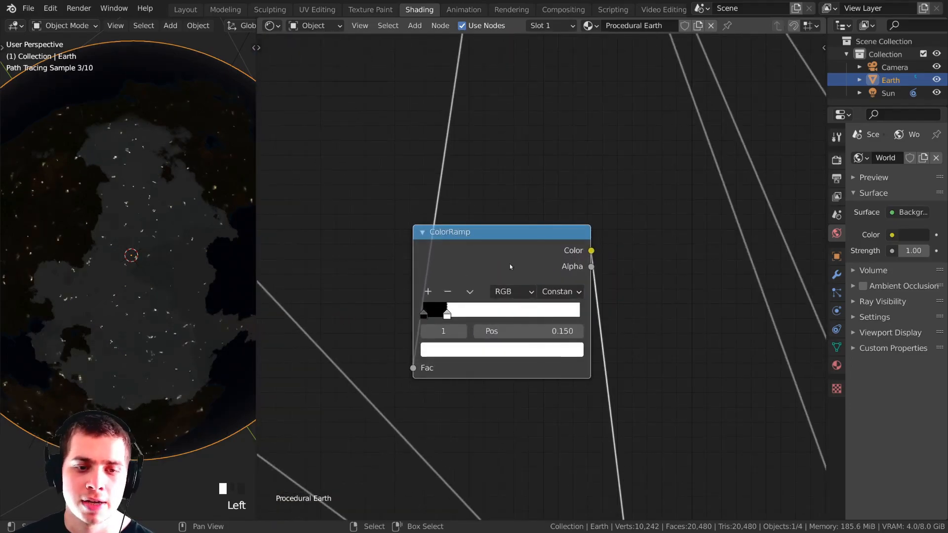
pyautogui.keyDown('ctrl'); pyautogui.keyDown('shift'); pyautogui.click(508, 259); pyautogui.keyUp('shift'); pyautogui.keyUp('ctrl')
# Connect the polar mask ColorRamp's Color output to the Fac of the new Mix node in the City Lights group.
pyautogui.scroll(-2, 511, 247)
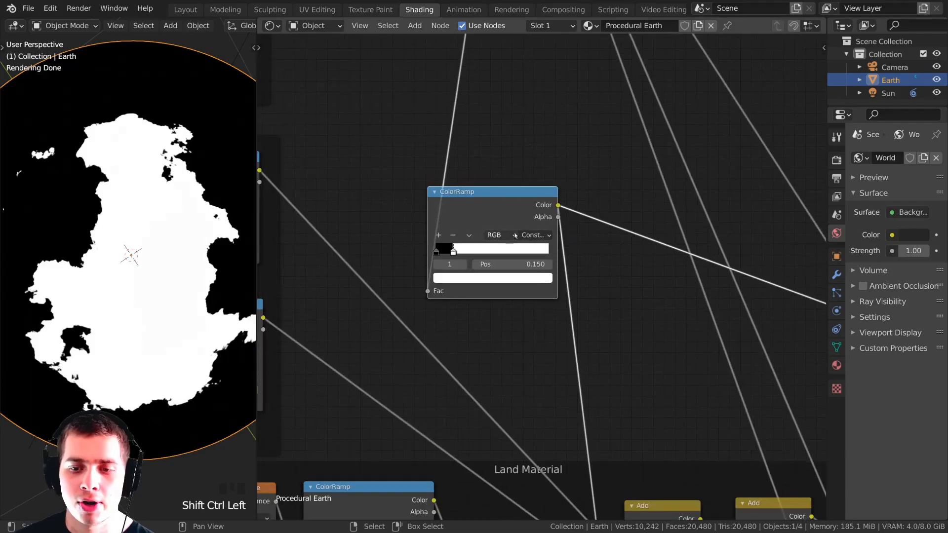
pyautogui.moveTo(533, 439); pyautogui.dragTo(546, 334, button='middle')
pyautogui.scroll(-10, 546, 333)
pyautogui.moveTo(559, 297); pyautogui.dragTo(525, 200, button='middle')
pyautogui.scroll(-1, 520, 125)
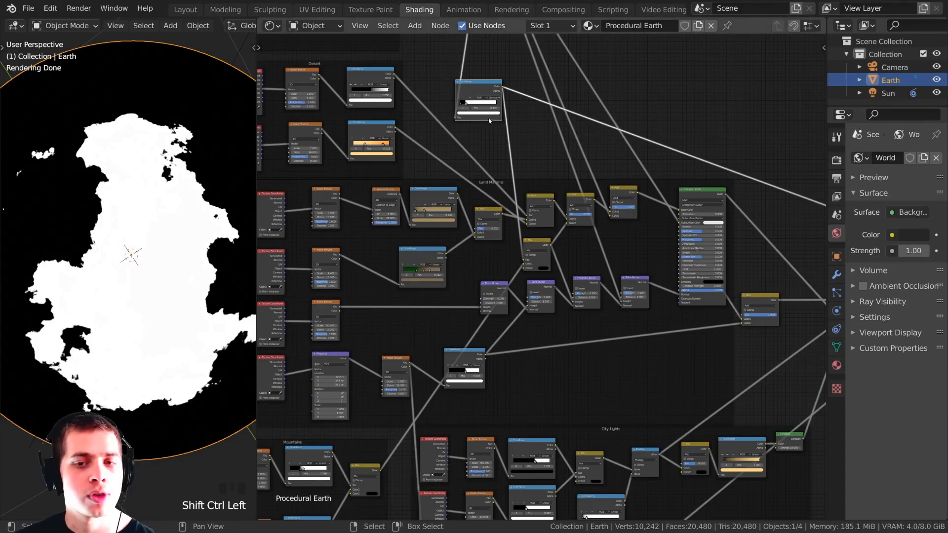
pyautogui.moveTo(475, 97); pyautogui.dragTo(461, 78, button='middle')
pyautogui.keyDown('alt'); pyautogui.moveTo(465, 69); pyautogui.dragTo(643, 367, button='right'); pyautogui.keyUp('alt')
pyautogui.moveTo(683, 436)
pyautogui.keyDown('alt'); pyautogui.mouseDown(button='right')
pyautogui.moveTo(634, 439)
pyautogui.moveTo(674, 445)
pyautogui.mouseUp(button='right'); pyautogui.keyUp('alt')
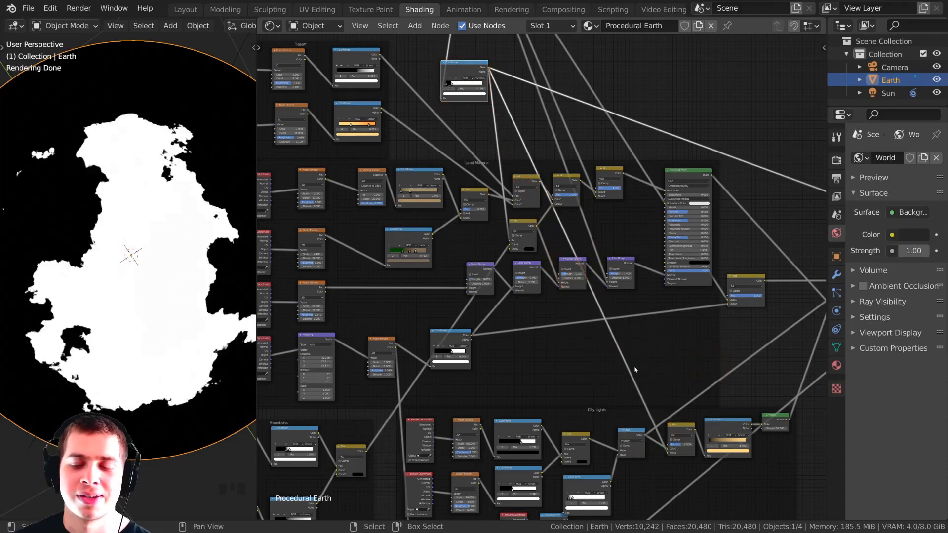
pyautogui.moveTo(703, 467); pyautogui.dragTo(609, 328, button='middle')
pyautogui.scroll(17, 609, 328)
pyautogui.moveTo(671, 445); pyautogui.dragTo(580, 338, button='middle')
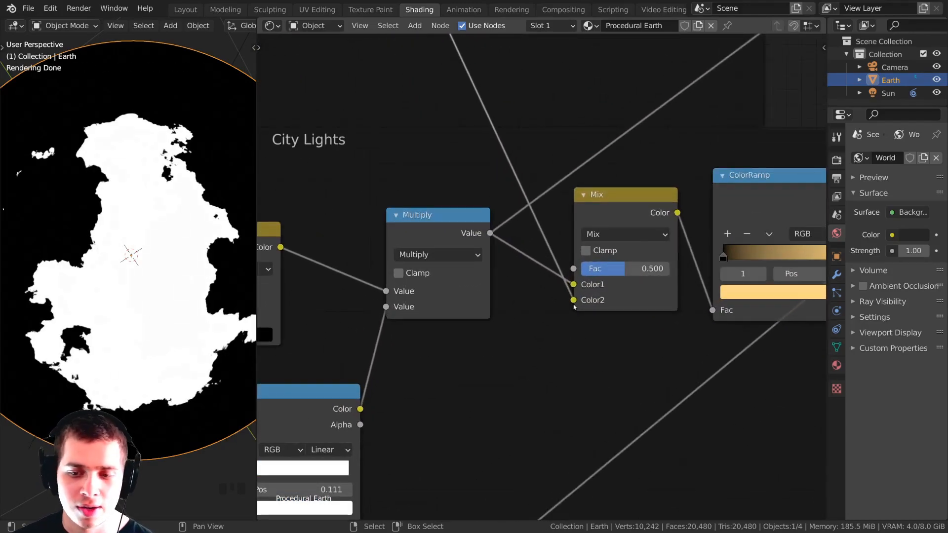
pyautogui.moveTo(573, 301); pyautogui.dragTo(571, 269)
# Preview the golden City Lights ColorRamp's output on the globe.
pyautogui.scroll(-3, 623, 235)
pyautogui.keyDown('ctrl'); pyautogui.keyDown('shift'); pyautogui.click(624, 237); pyautogui.keyUp('shift'); pyautogui.keyUp('ctrl')
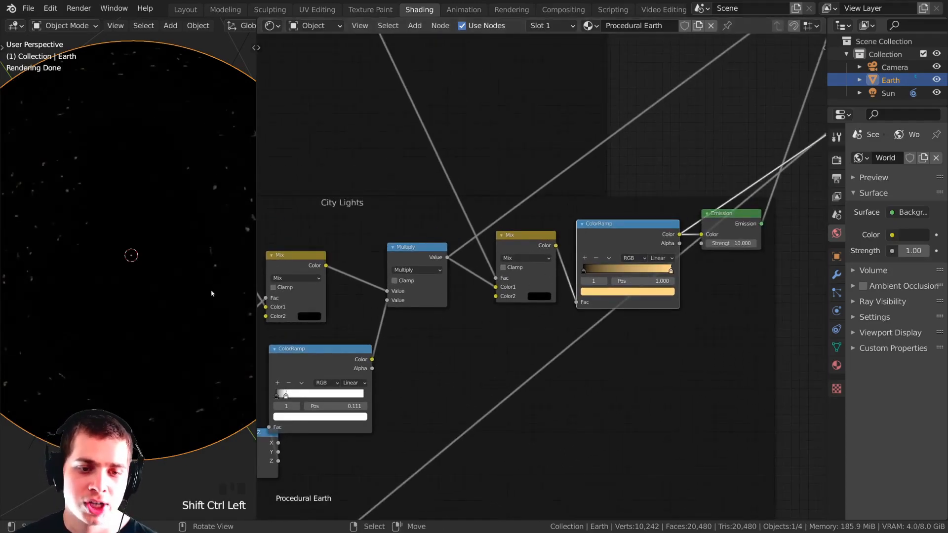
pyautogui.moveTo(151, 309); pyautogui.dragTo(155, 297, button='middle')
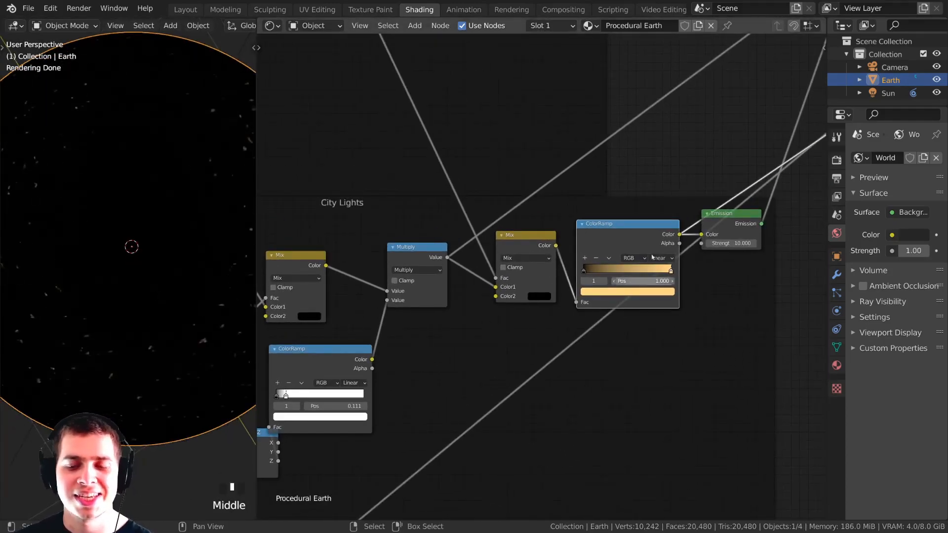
# Restore the final Mix Shader as the Material Output's surface and examine the city lights around the polar ice on the night side.
pyautogui.scroll(-2, 277, 271)
pyautogui.scroll(1, 203, 277)
pyautogui.scroll(-2, 579, 215)
pyautogui.keyDown('ctrl'); pyautogui.keyDown('shift'); pyautogui.click(653, 178); pyautogui.keyUp('shift'); pyautogui.keyUp('ctrl')
pyautogui.scroll(-2, 162, 256)
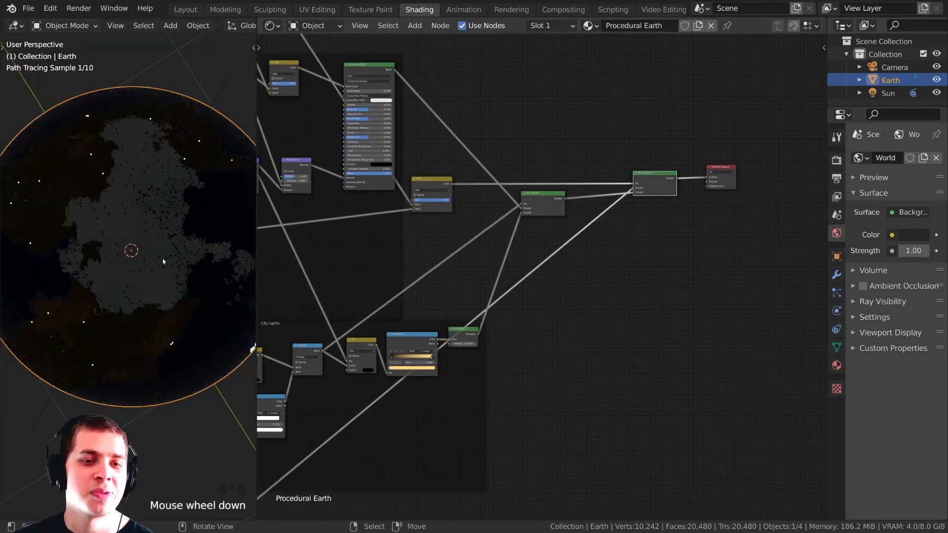
pyautogui.moveTo(162, 257); pyautogui.dragTo(157, 231, button='middle')
pyautogui.scroll(2, 157, 231)
pyautogui.moveTo(141, 305); pyautogui.dragTo(122, 304, button='middle')
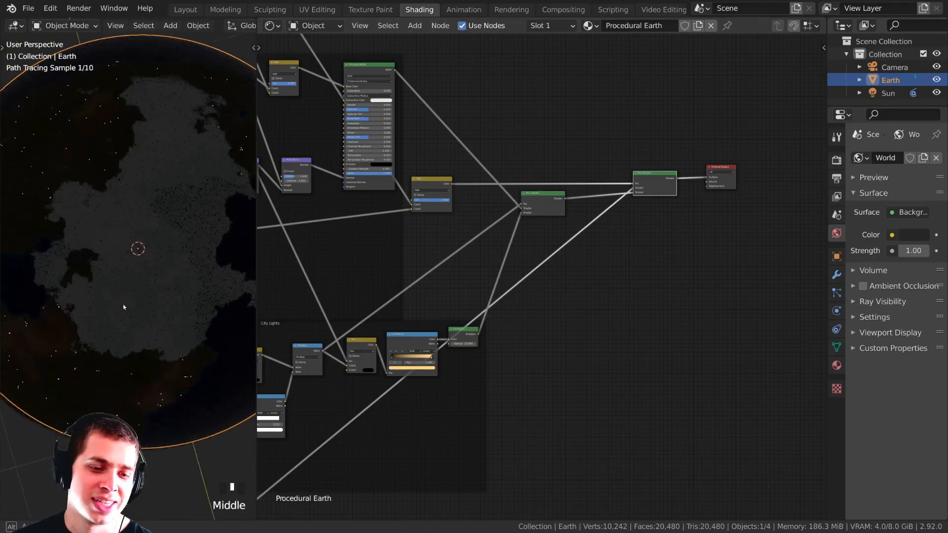
pyautogui.scroll(3, 123, 304)
pyautogui.scroll(2, 140, 313)
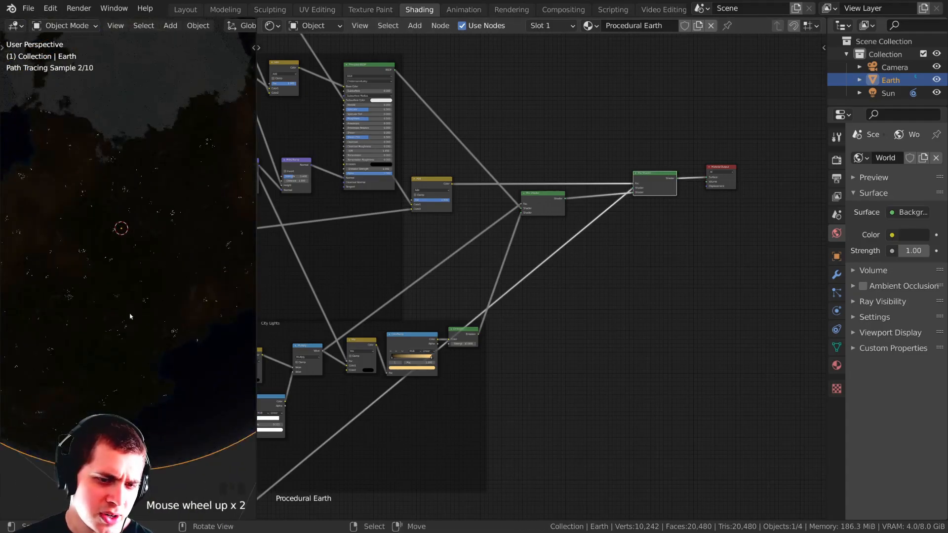
pyautogui.moveTo(112, 298); pyautogui.dragTo(182, 298, button='middle')
pyautogui.moveTo(266, 373); pyautogui.dragTo(388, 313, button='middle')
pyautogui.scroll(-1, 198, 316)
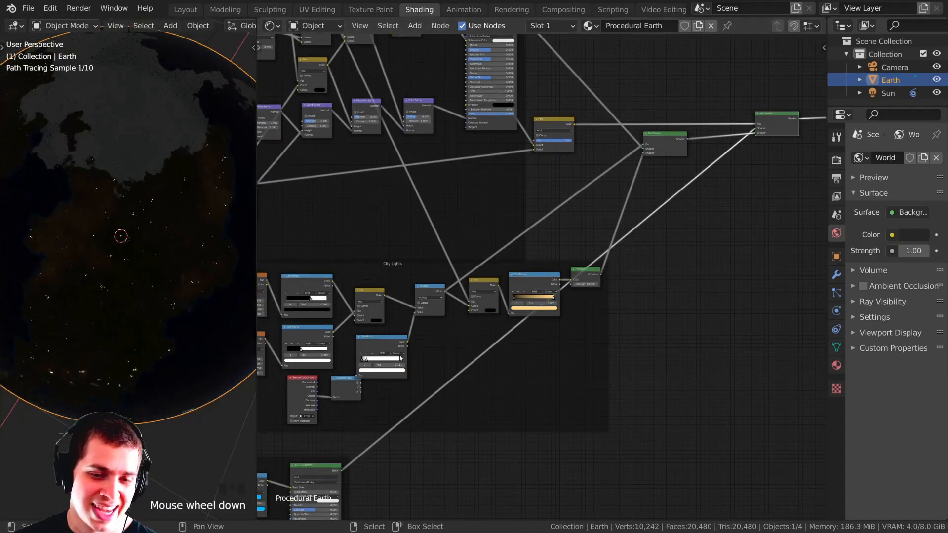
# Tidy the placement of the Separate XYZ node beside its Texture Coordinate node in the City Lights group and save the file.
pyautogui.moveTo(381, 356); pyautogui.dragTo(427, 366, button='middle')
pyautogui.moveTo(428, 365); pyautogui.dragTo(427, 366)
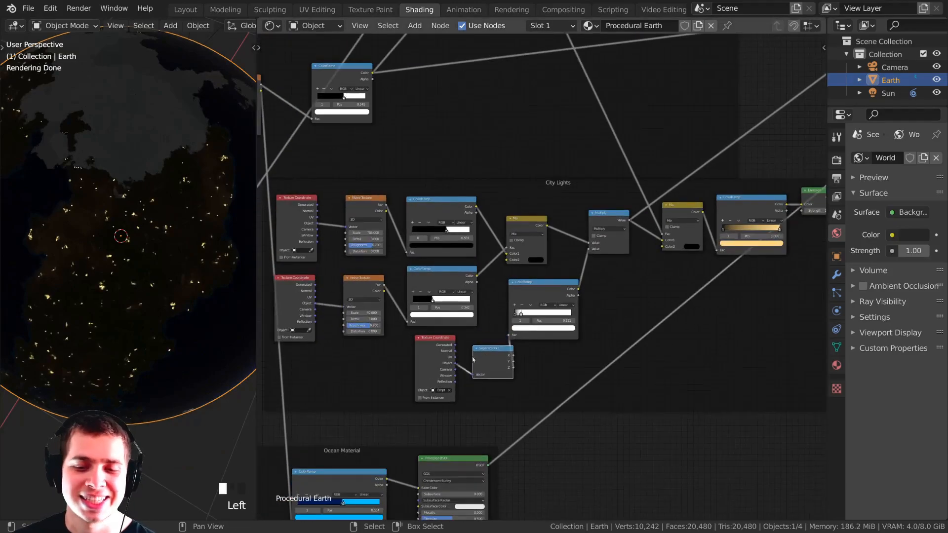
pyautogui.click(427, 365)
pyautogui.moveTo(488, 364); pyautogui.dragTo(472, 359)
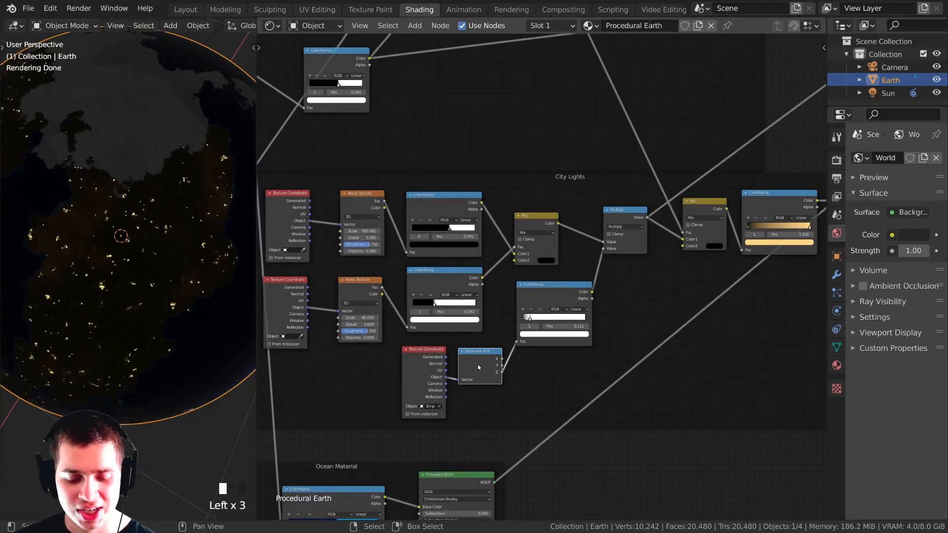
pyautogui.hotkey('ctrl', 's')
# Preview the ColorRamp of the scale 40 Noise Texture in the City Lights group on the globe.
pyautogui.moveTo(114, 301)
pyautogui.mouseDown(button='middle')
pyautogui.moveTo(114, 291)
pyautogui.moveTo(114, 312)
pyautogui.mouseUp(button='middle')
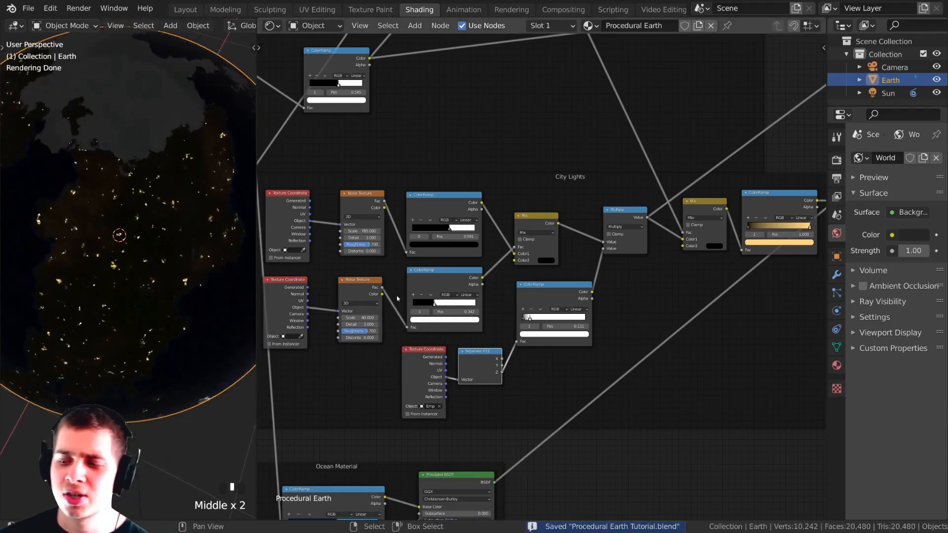
pyautogui.moveTo(430, 241); pyautogui.dragTo(549, 250, button='middle')
pyautogui.moveTo(548, 249); pyautogui.dragTo(546, 256)
pyautogui.scroll(2, 548, 257)
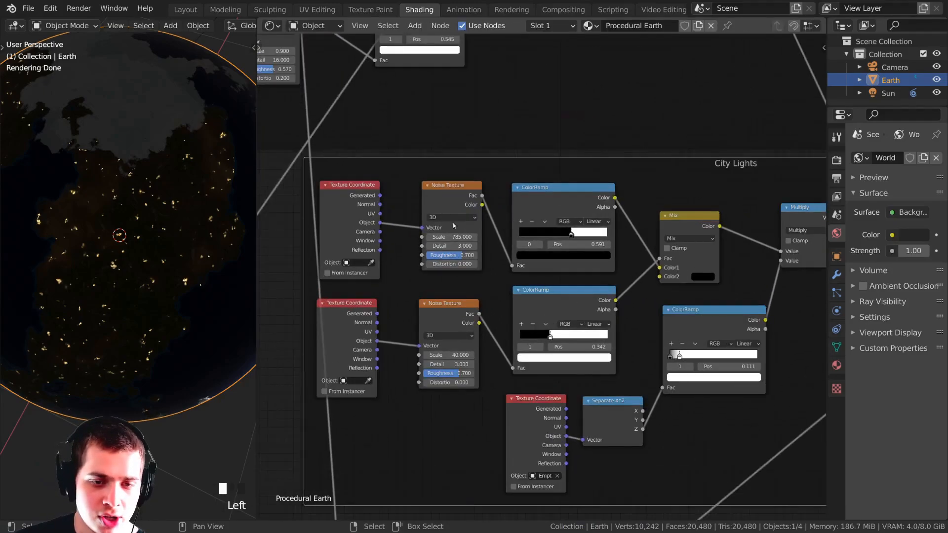
pyautogui.scroll(1, 547, 230)
pyautogui.click(564, 185)
pyautogui.scroll(2, 567, 259)
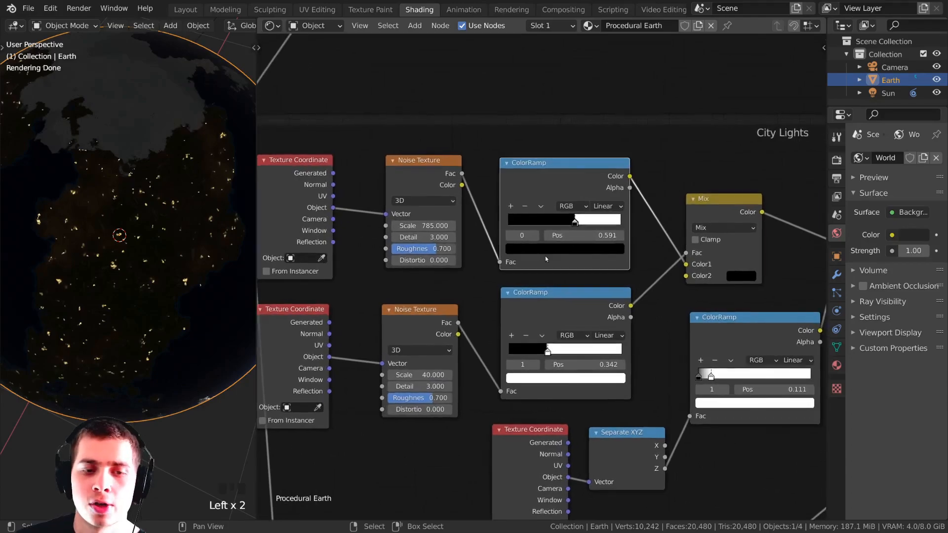
pyautogui.moveTo(574, 283); pyautogui.dragTo(565, 284, button='middle')
pyautogui.keyDown('ctrl'); pyautogui.keyDown('shift'); pyautogui.click(589, 310); pyautogui.keyUp('shift'); pyautogui.keyUp('ctrl')
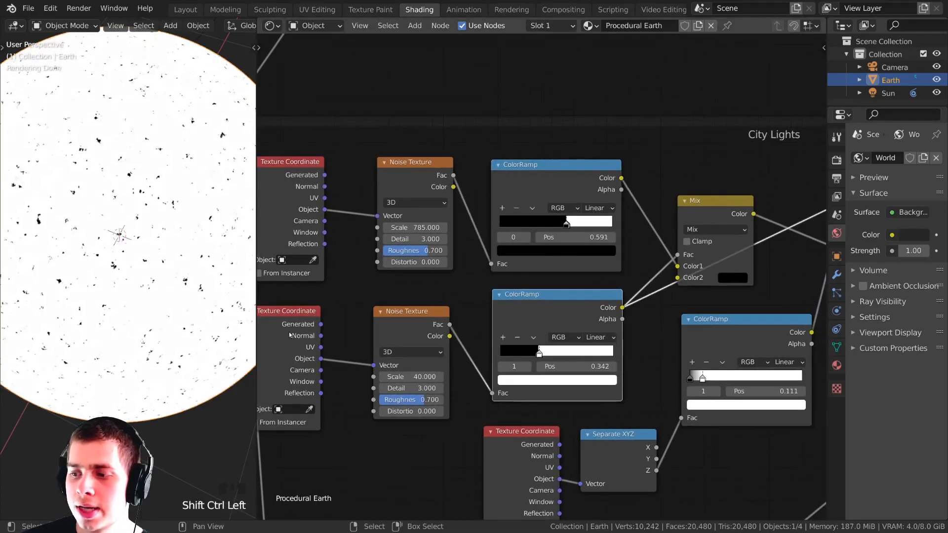
pyautogui.scroll(5, 558, 351)
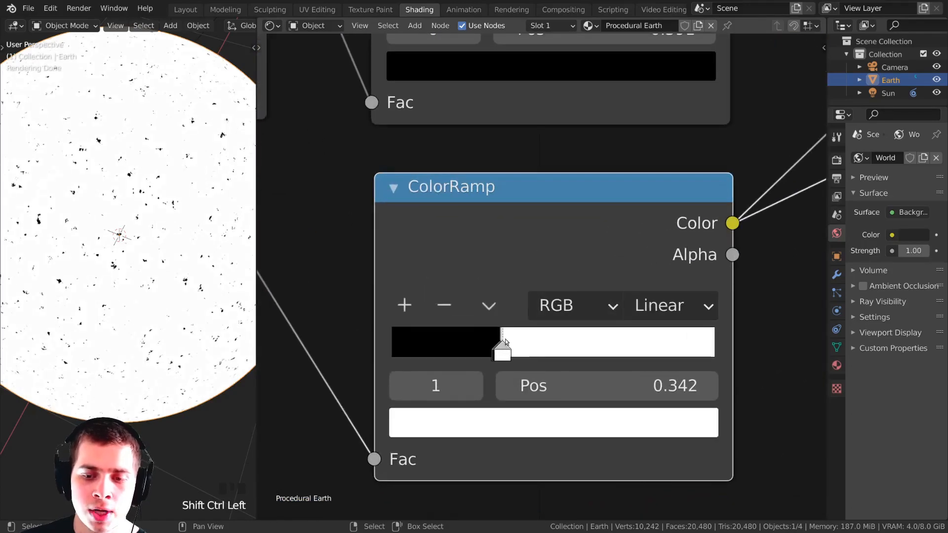
# Adjust the City Lights ColorRamp's black stop to position 0.306, with the white stop just after it.
pyautogui.moveTo(504, 342); pyautogui.dragTo(489, 312, button='middle')
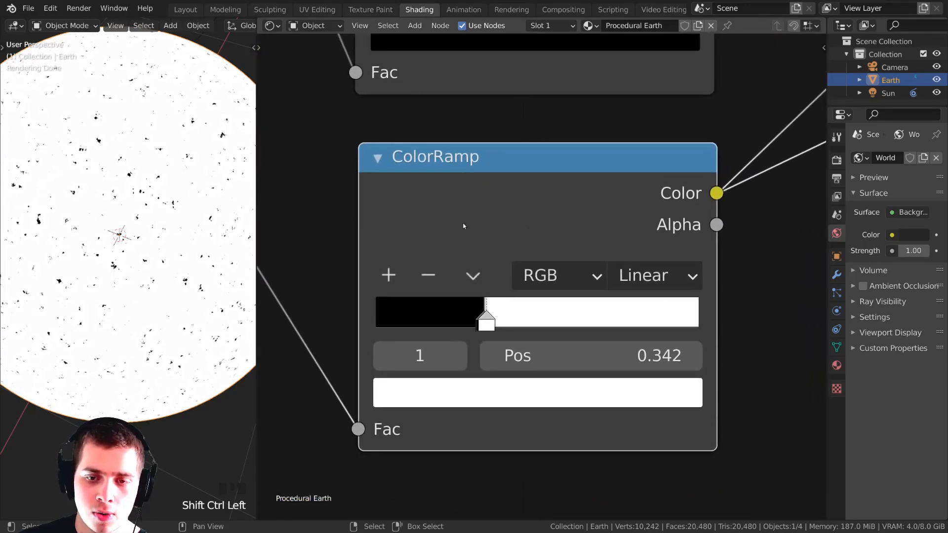
pyautogui.moveTo(488, 323)
pyautogui.mouseDown()
pyautogui.moveTo(467, 323)
pyautogui.moveTo(482, 318)
pyautogui.mouseUp()
pyautogui.click(467, 319)
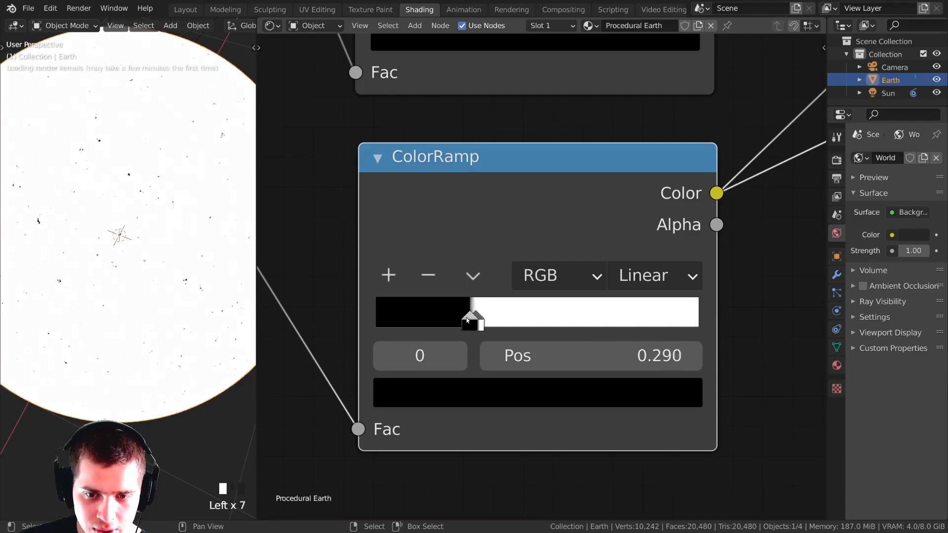
pyautogui.click(482, 318)
pyautogui.moveTo(473, 320); pyautogui.dragTo(467, 320)
pyautogui.moveTo(480, 319); pyautogui.dragTo(472, 320)
pyautogui.click(482, 321)
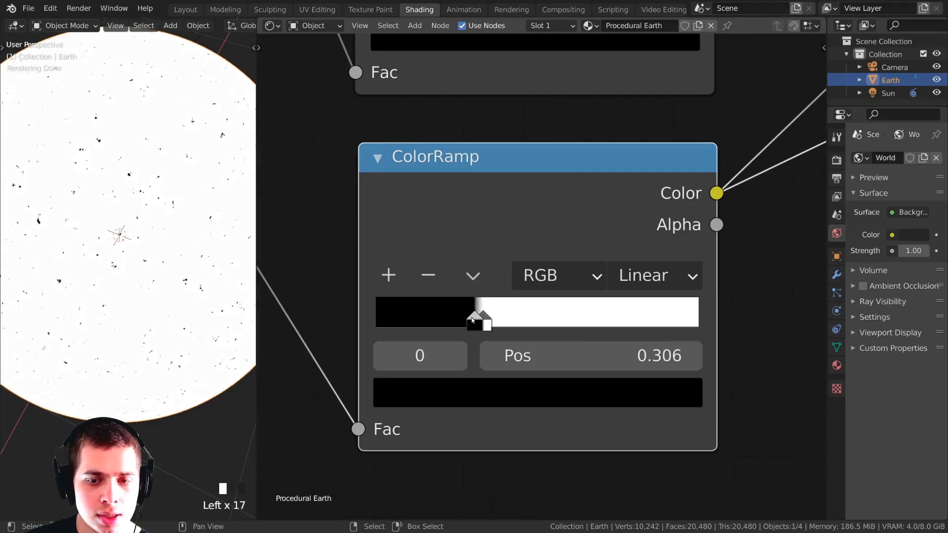
pyautogui.click(473, 321)
# Connect the final Mix Shader to the Material Output again and save the file.
pyautogui.scroll(-10, 472, 321)
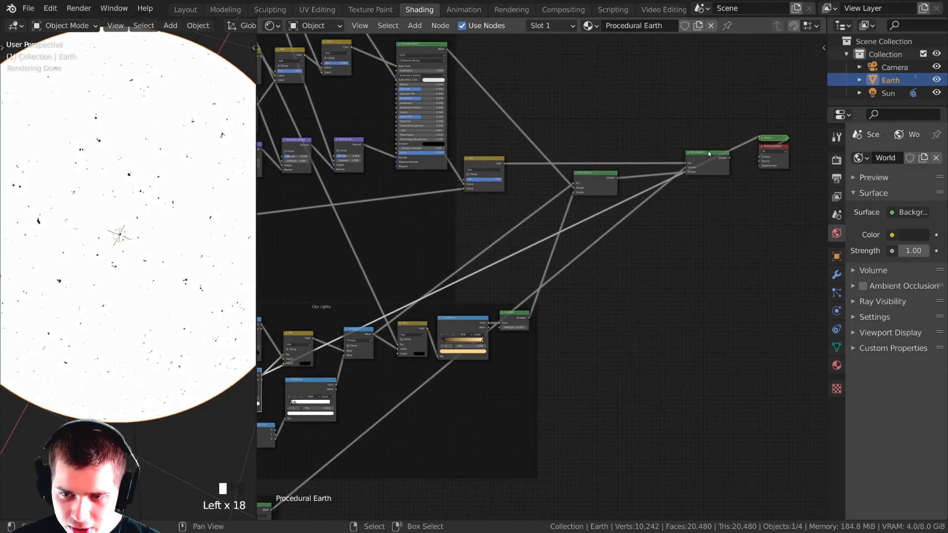
pyautogui.keyDown('ctrl'); pyautogui.keyDown('shift'); pyautogui.click(705, 157); pyautogui.keyUp('shift'); pyautogui.keyUp('ctrl')
pyautogui.scroll(-5, 158, 305)
pyautogui.moveTo(158, 304); pyautogui.dragTo(61, 282, button='middle')
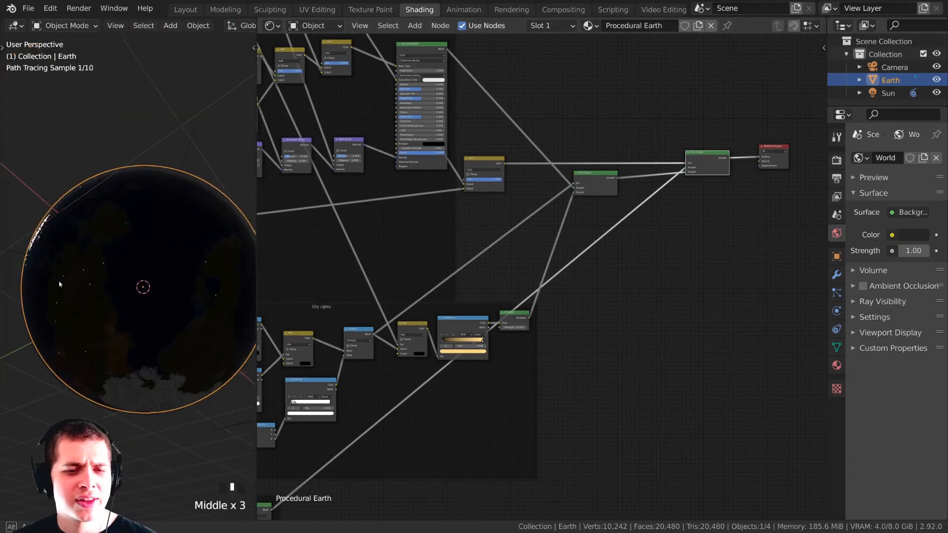
pyautogui.moveTo(205, 258); pyautogui.dragTo(163, 346, button='middle')
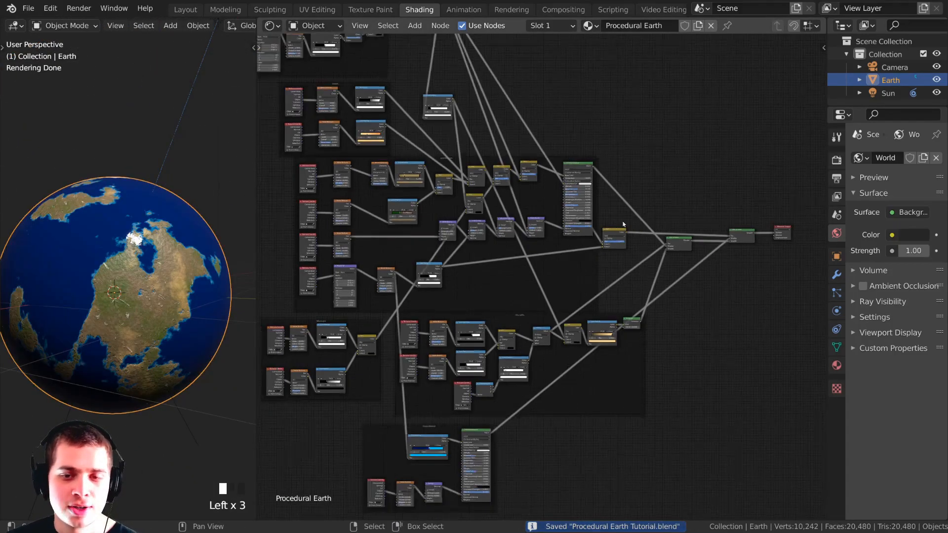
# View the Earth through the scene camera in the 3D viewport.
pyautogui.scroll(-1, 622, 224)
pyautogui.moveTo(533, 197); pyautogui.dragTo(554, 188, button='middle')
pyautogui.press('KP_0')
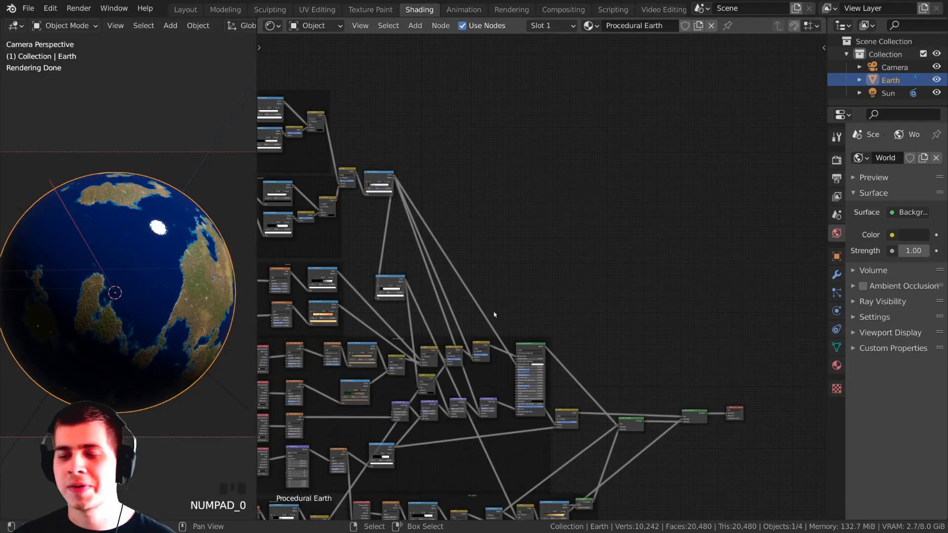
# Add a Frame node in the empty area above the Land Material nodes.
pyautogui.moveTo(514, 276); pyautogui.dragTo(509, 268, button='middle')
pyautogui.scroll(5, 510, 284)
pyautogui.scroll(-6, 514, 258)
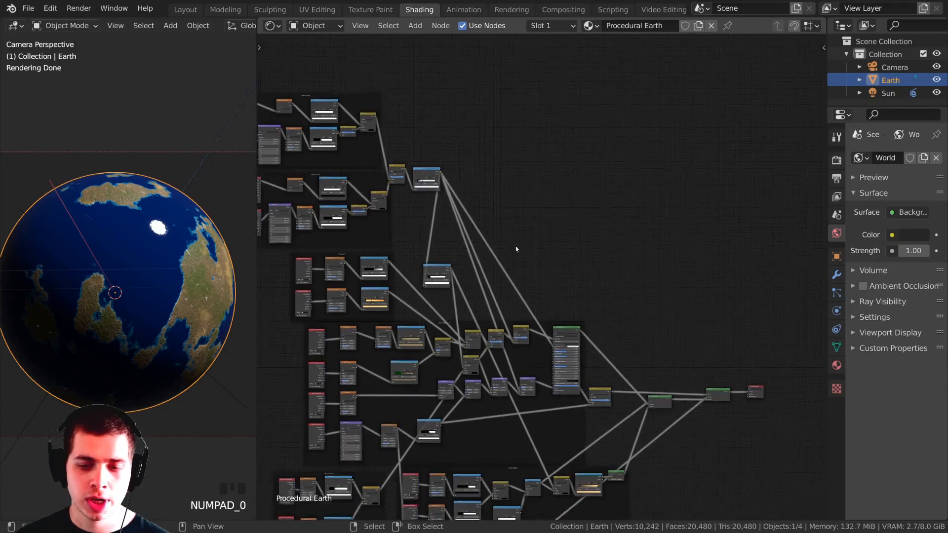
pyautogui.scroll(-1, 516, 247)
pyautogui.moveTo(483, 216); pyautogui.dragTo(503, 201, button='middle')
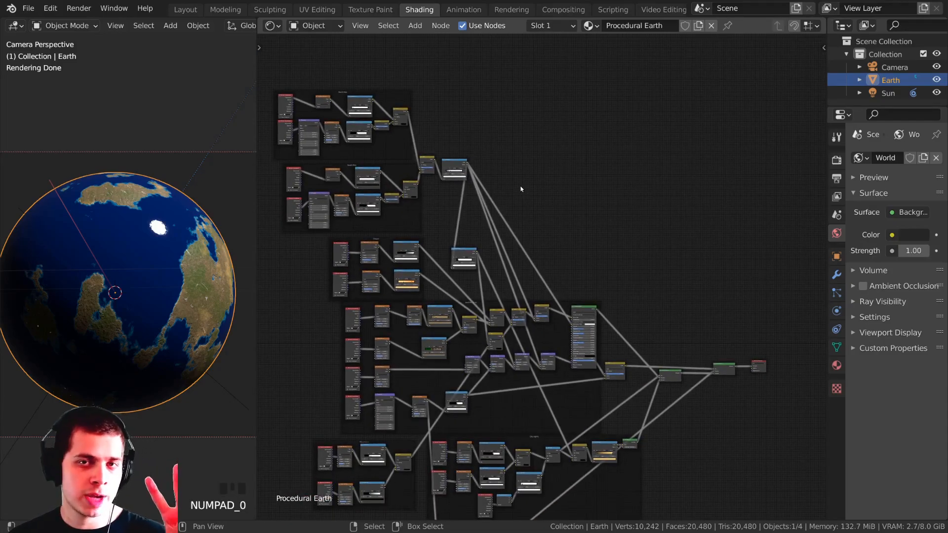
pyautogui.scroll(2, 545, 270)
pyautogui.scroll(8, 598, 214)
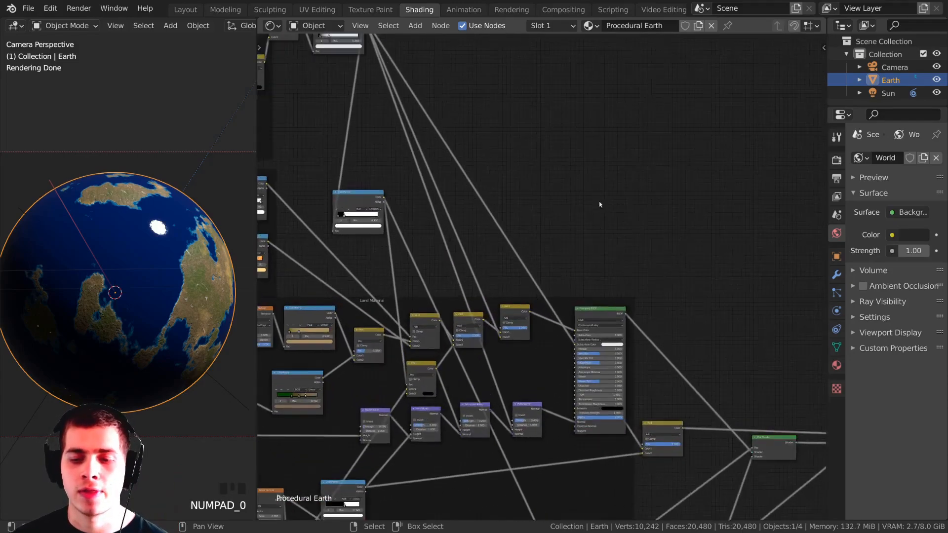
pyautogui.hotkey('shift', 'a')
pyautogui.write('fram')
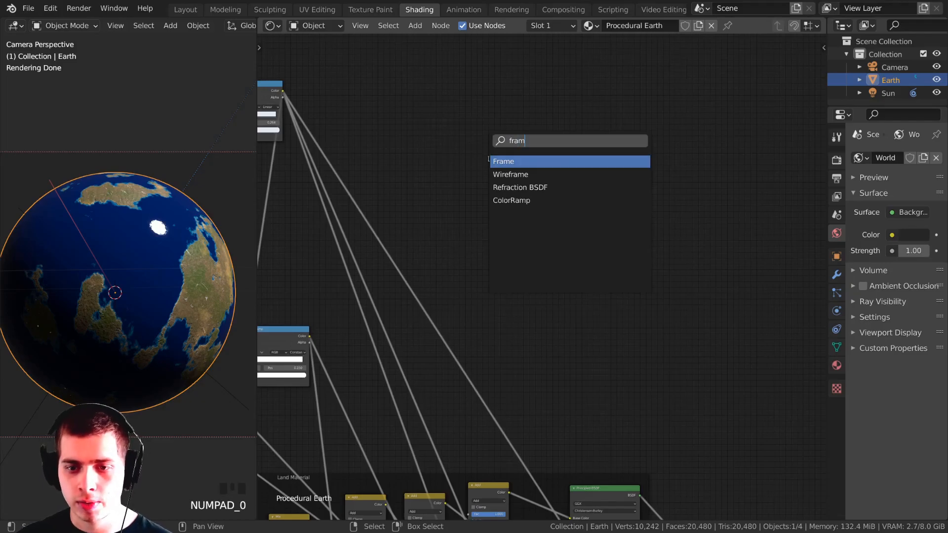
pyautogui.press('Return')
pyautogui.click(486, 155)
# Set both the name and the label of the new frame to "Puffy Clouds".
pyautogui.press('n')
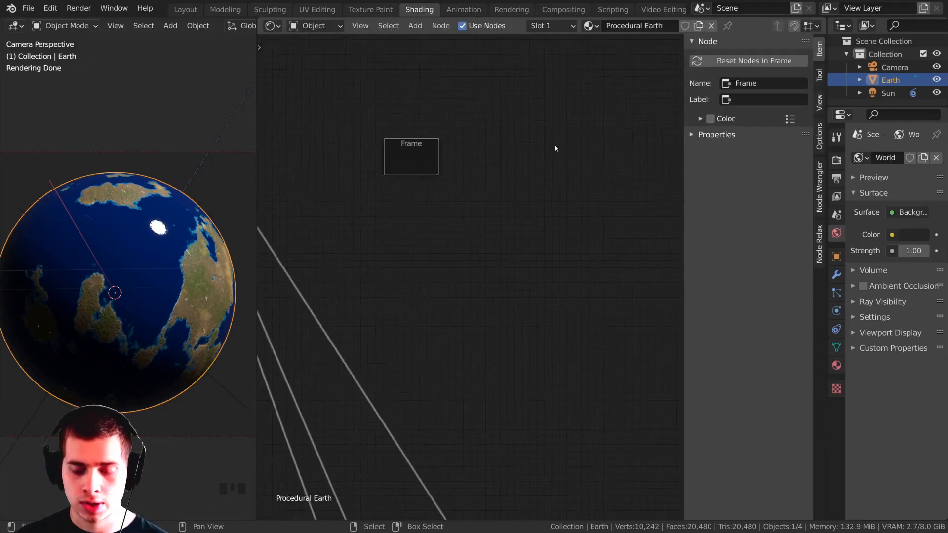
pyautogui.click(747, 84)
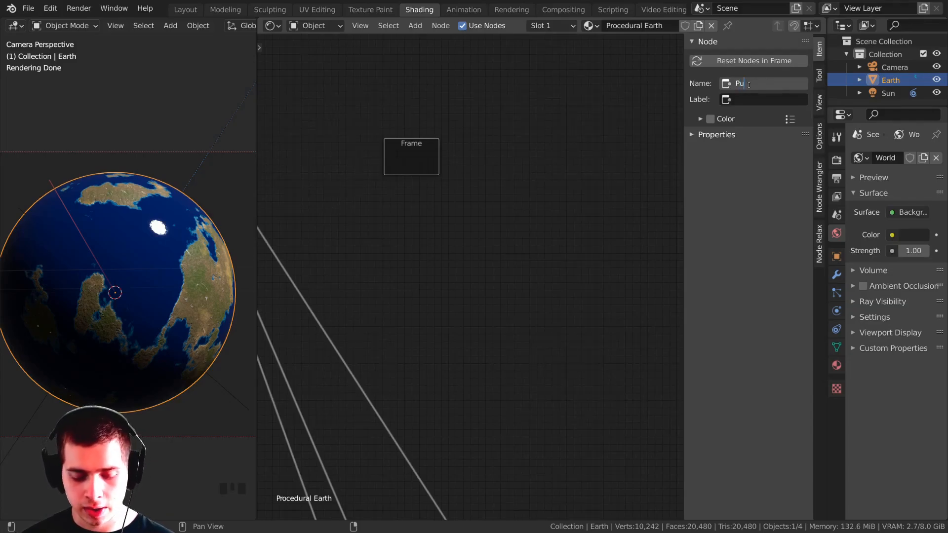
pyautogui.press('Return')
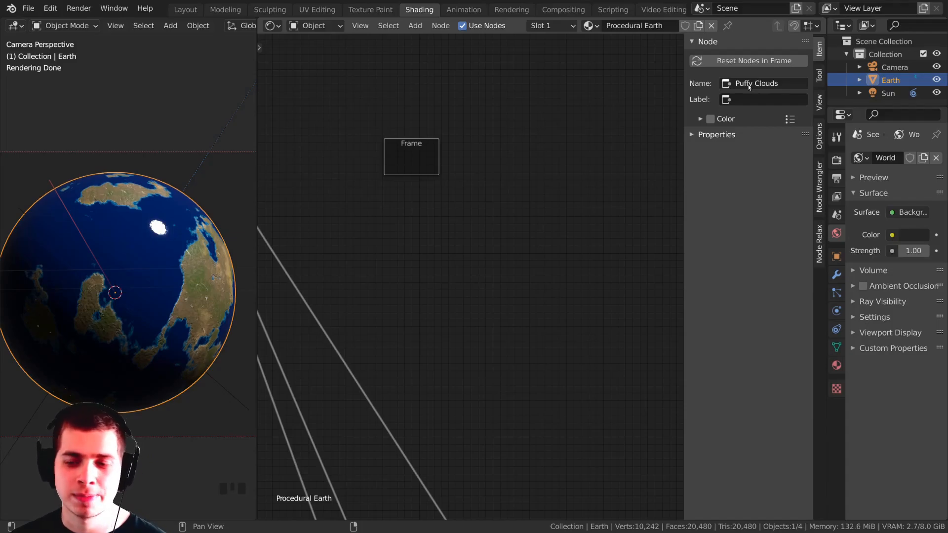
pyautogui.click(776, 86)
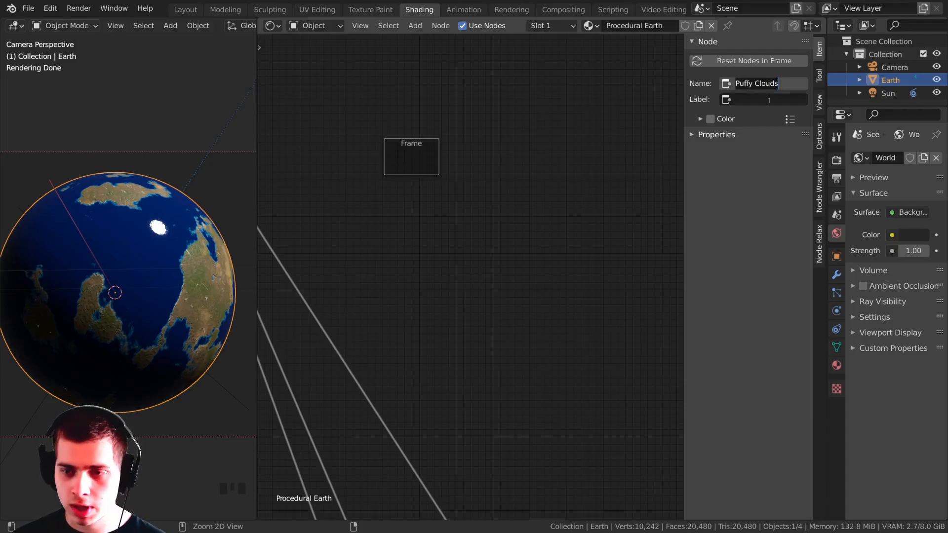
pyautogui.click(769, 98)
pyautogui.write('Puffy Clouds')
pyautogui.press('Return')
# Add a Noise Texture node inside the Puffy Clouds frame.
pyautogui.moveTo(408, 161); pyautogui.dragTo(429, 176, button='middle')
pyautogui.hotkey('shift', 'a')
pyautogui.click(428, 144)
pyautogui.write('no')
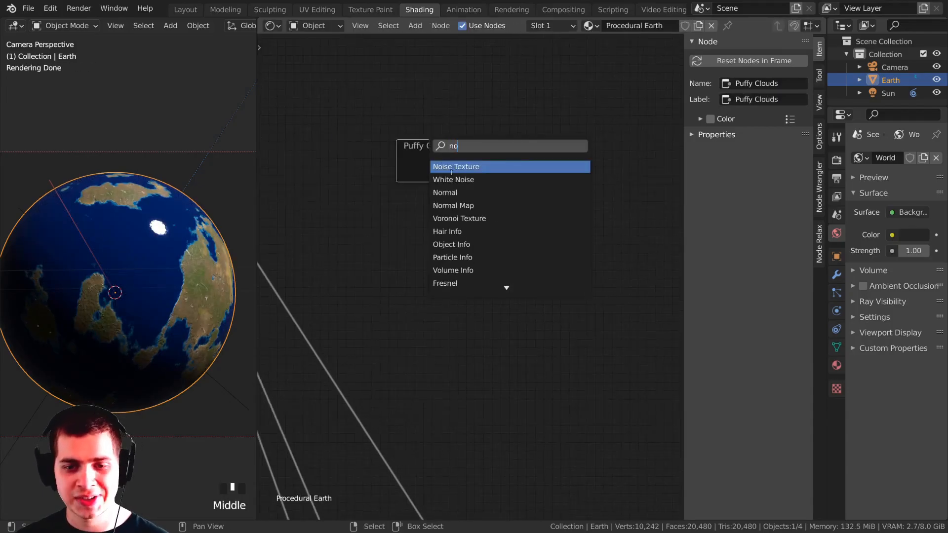
pyautogui.click(451, 171)
pyautogui.click(443, 164)
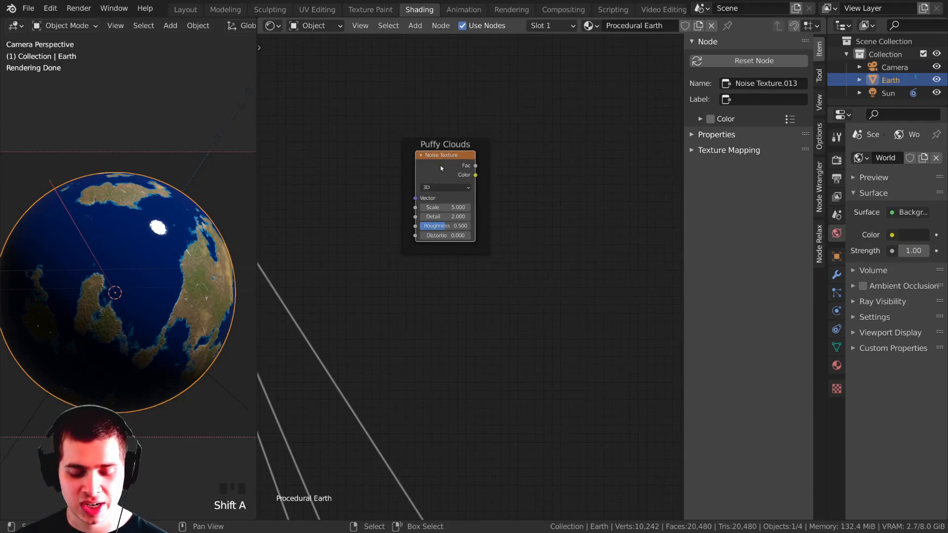
# Add a Texture Coordinate node before the Noise Texture in the frame and link its Object output to the Vector input.
pyautogui.scroll(1, 441, 168)
pyautogui.hotkey('shift', 'a')
pyautogui.click(443, 151)
pyautogui.write('tr')
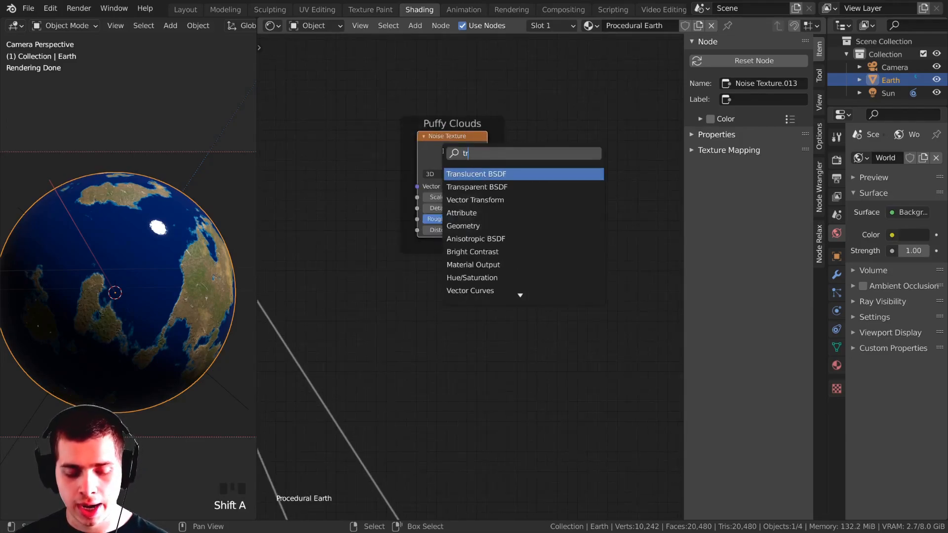
pyautogui.press('BackSpace')
pyautogui.write('ex')
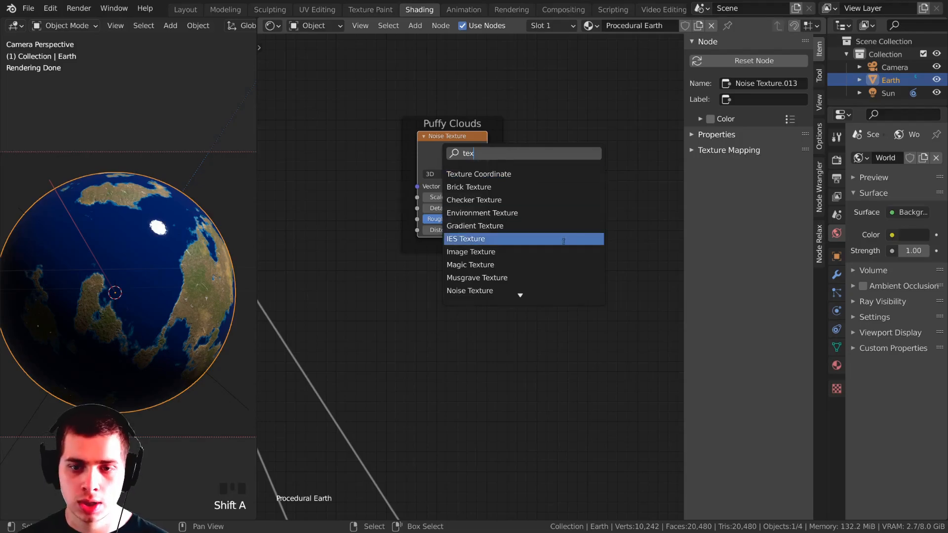
pyautogui.click(458, 174)
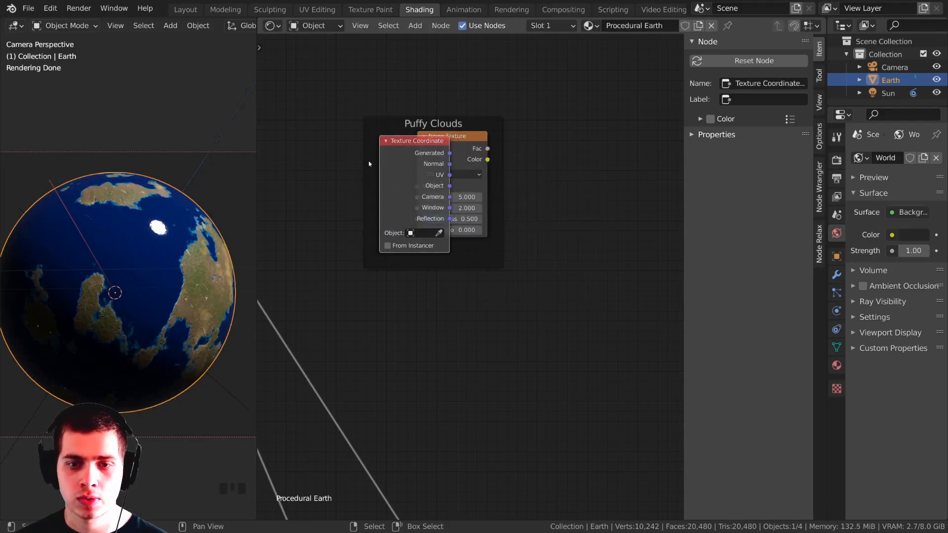
pyautogui.click(330, 166)
pyautogui.moveTo(390, 189); pyautogui.dragTo(417, 187)
# Preview the Noise Texture on the sphere and set its Detail to 16.
pyautogui.click(442, 148)
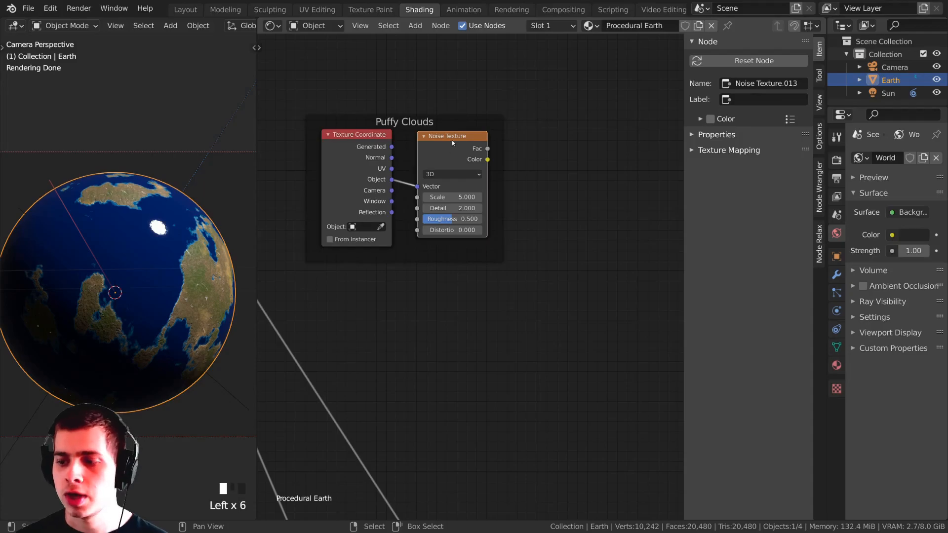
pyautogui.moveTo(450, 146); pyautogui.dragTo(455, 143)
pyautogui.keyDown('ctrl'); pyautogui.keyDown('shift'); pyautogui.click(456, 147); pyautogui.keyUp('shift'); pyautogui.keyUp('ctrl')
pyautogui.moveTo(361, 214); pyautogui.dragTo(401, 246, button='middle')
pyautogui.scroll(6, 473, 274)
pyautogui.moveTo(495, 237); pyautogui.dragTo(547, 237)
pyautogui.moveTo(466, 236); pyautogui.dragTo(416, 259, button='middle')
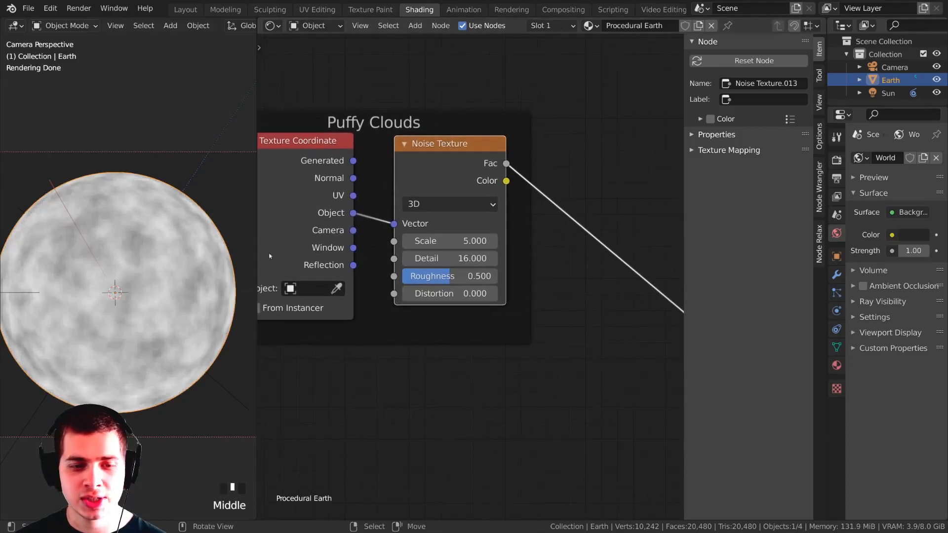
# Set the Noise Texture's Scale to 6 and its Roughness to 0.65.
pyautogui.click(460, 240)
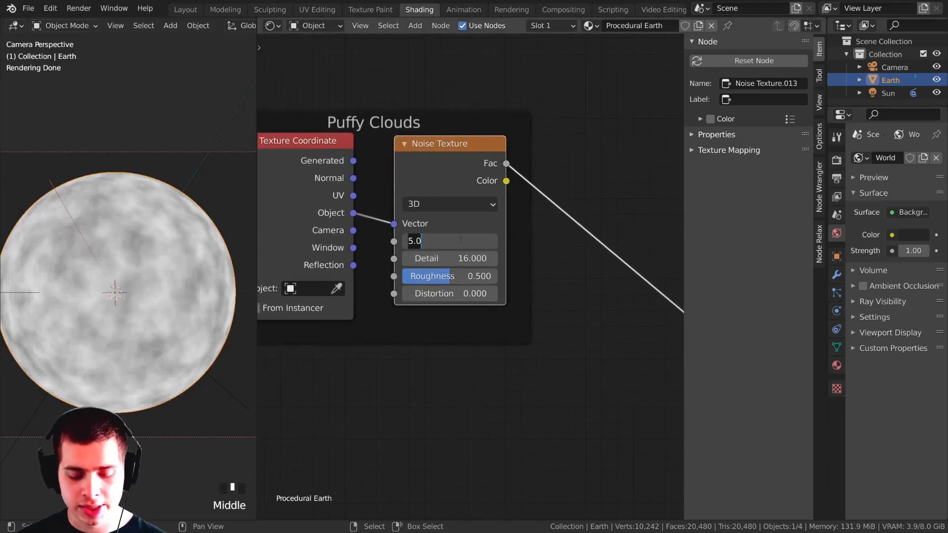
pyautogui.click(555, 218)
pyautogui.moveTo(454, 278); pyautogui.dragTo(466, 278)
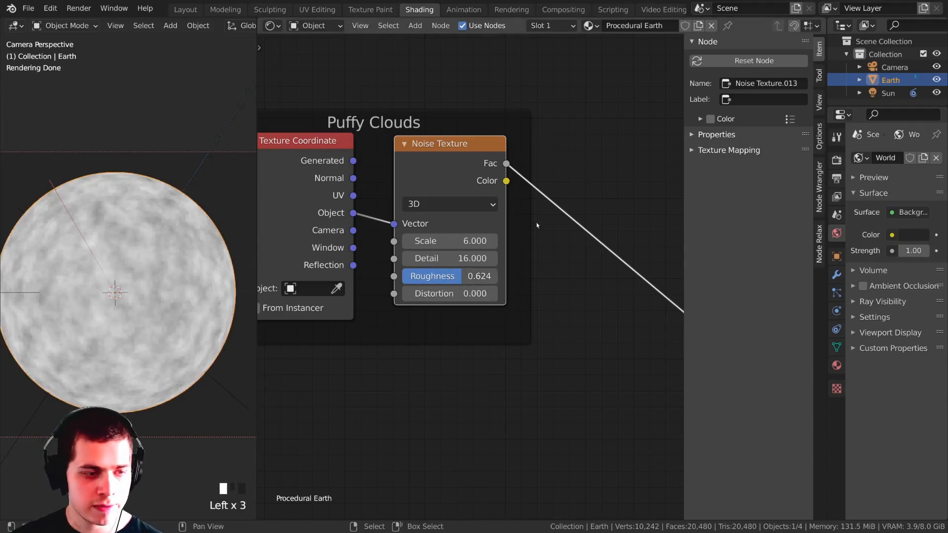
pyautogui.scroll(1, 536, 223)
pyautogui.click(445, 284)
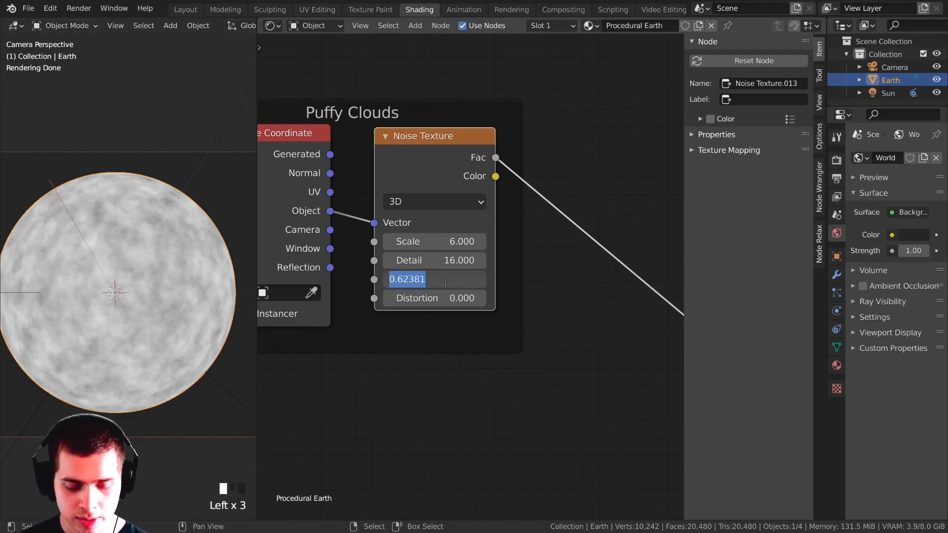
pyautogui.write('.65')
pyautogui.press('Return')
# Set the Noise Texture's Distortion to 0.1.
pyautogui.moveTo(481, 250); pyautogui.dragTo(473, 226, button='middle')
pyautogui.moveTo(449, 354); pyautogui.dragTo(442, 352, button='middle')
pyautogui.click(427, 278)
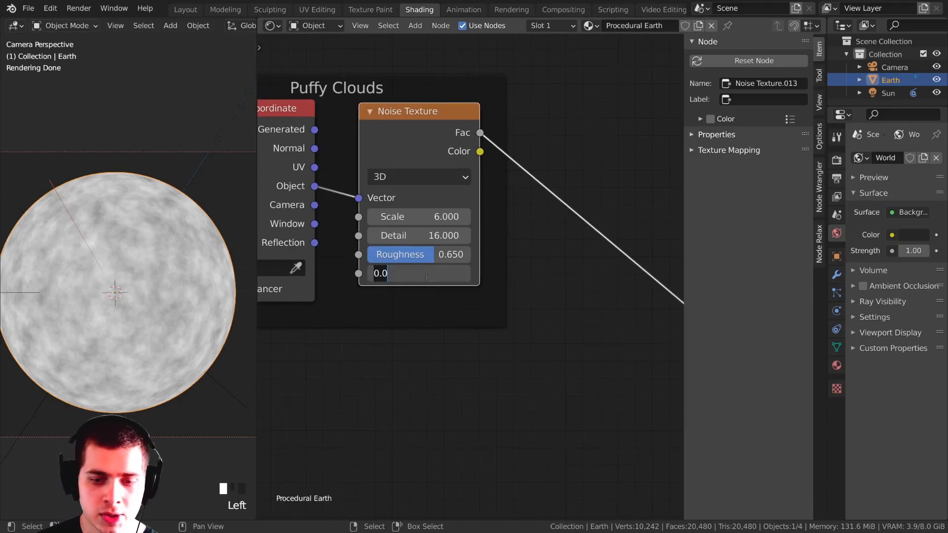
pyautogui.press('Return')
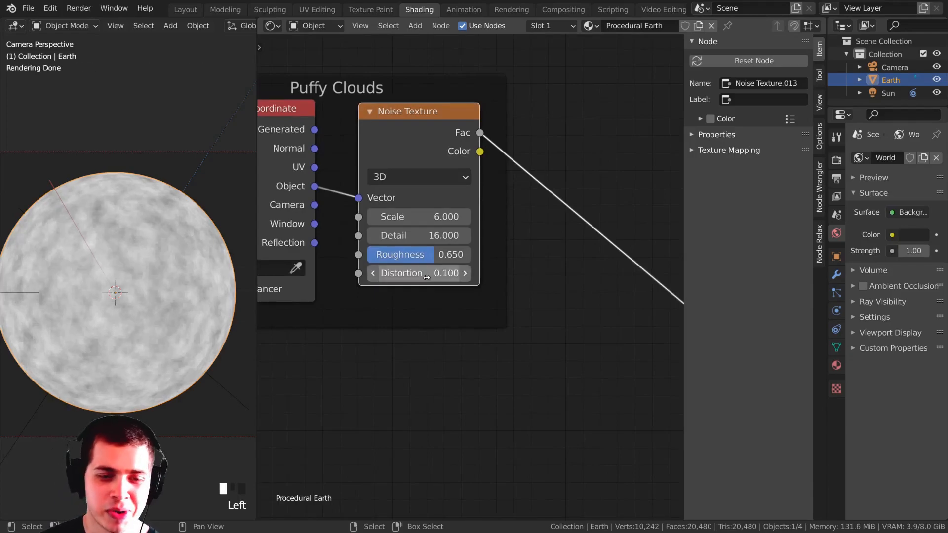
# Insert a ColorRamp node on the link after the Noise Texture in the Puffy Clouds frame.
pyautogui.scroll(-5, 438, 146)
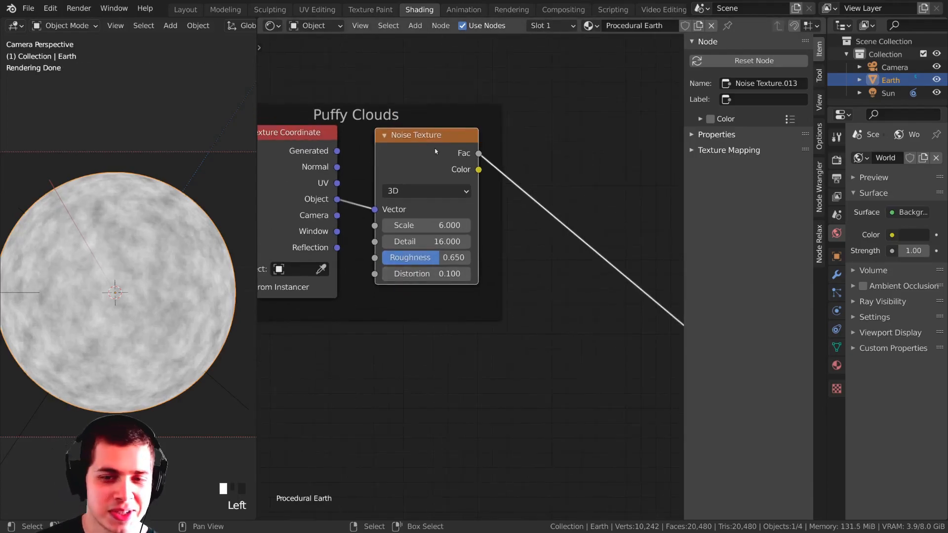
pyautogui.scroll(1, 419, 294)
pyautogui.moveTo(315, 347); pyautogui.dragTo(330, 347, button='middle')
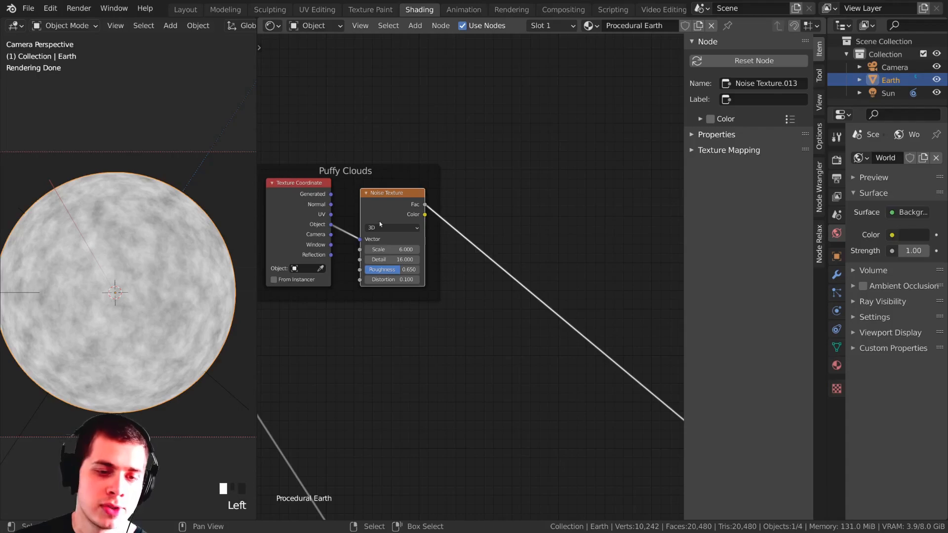
pyautogui.moveTo(379, 221); pyautogui.dragTo(369, 225, button='middle')
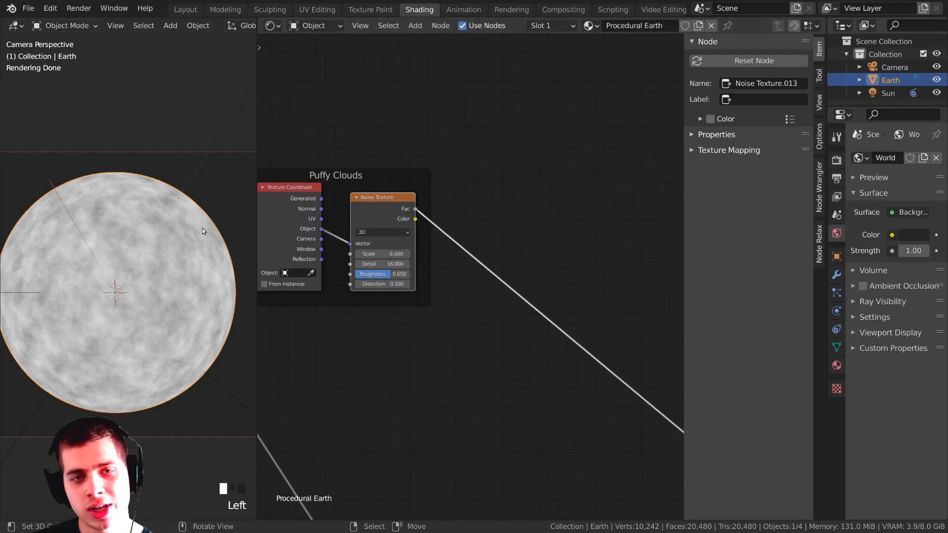
pyautogui.scroll(1, 468, 305)
pyautogui.hotkey('shift', 'a')
pyautogui.click(406, 152)
pyautogui.write('col')
pyautogui.click(441, 188)
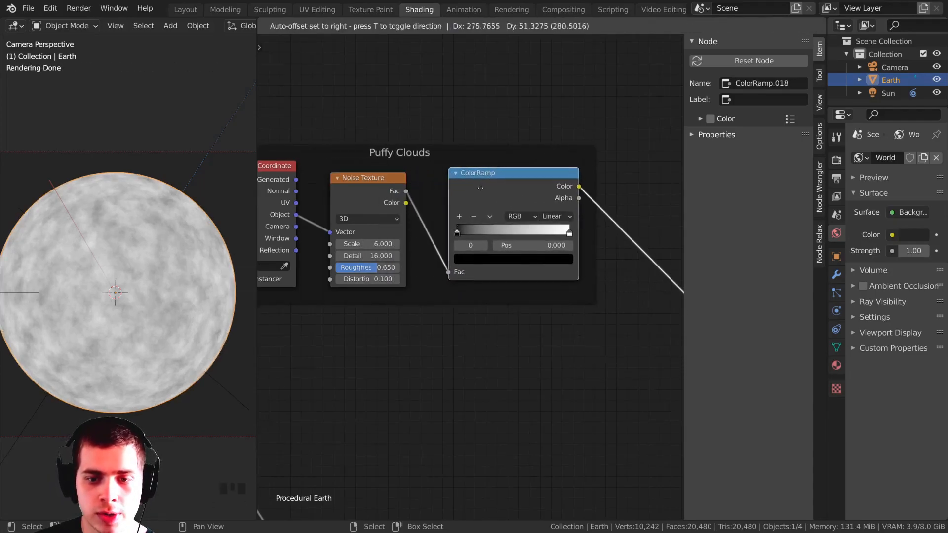
pyautogui.click(493, 190)
# Sharpen the cloud ColorRamp by moving the white stop to 0.446 and the black stop slightly before it.
pyautogui.scroll(2, 409, 223)
pyautogui.moveTo(368, 220); pyautogui.dragTo(416, 220)
pyautogui.moveTo(508, 221); pyautogui.dragTo(402, 207)
pyautogui.scroll(2, 451, 224)
pyautogui.click(448, 206)
pyautogui.moveTo(419, 207); pyautogui.dragTo(416, 207)
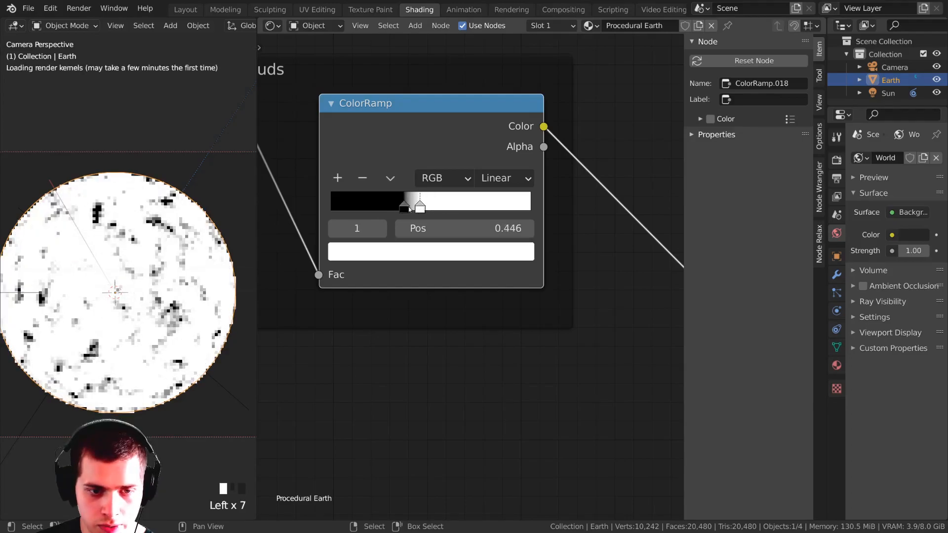
# Move the whole Puffy Clouds frame slightly up and to the right in the node tree.
pyautogui.scroll(-5, 366, 348)
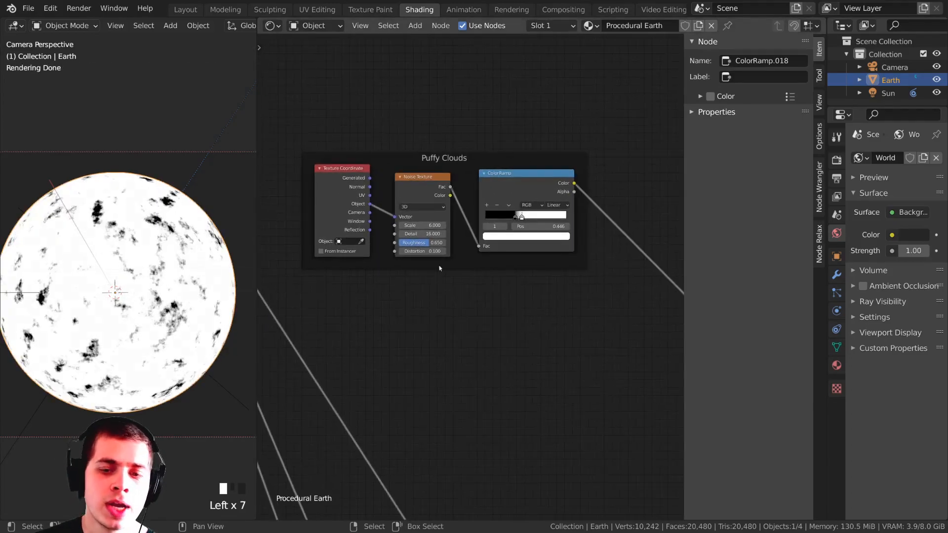
pyautogui.moveTo(437, 268); pyautogui.dragTo(450, 256)
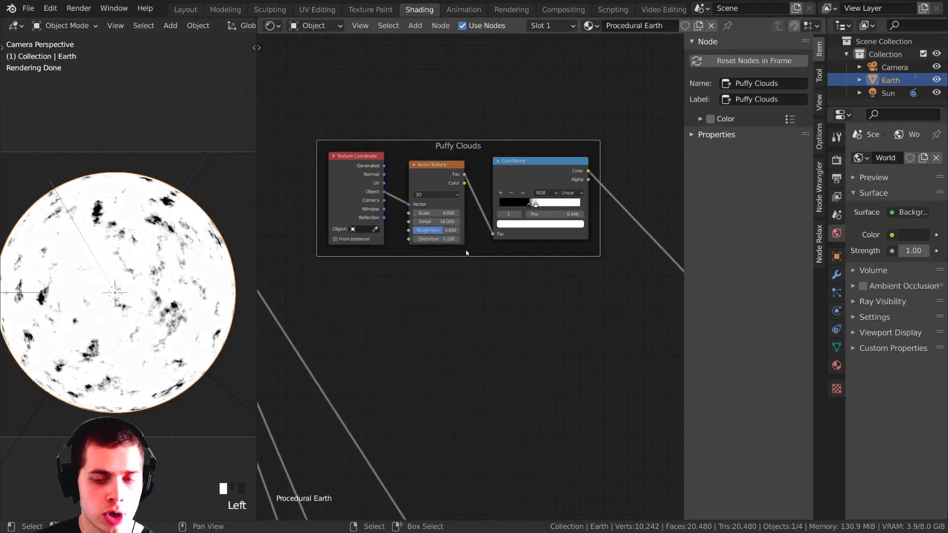
pyautogui.scroll(1, 467, 263)
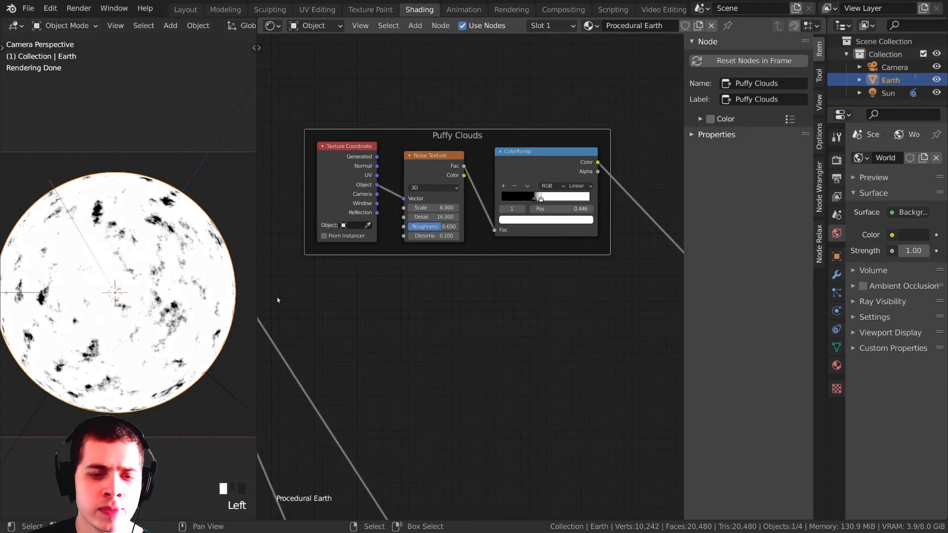
pyautogui.scroll(1, 496, 256)
pyautogui.moveTo(457, 249); pyautogui.dragTo(422, 250, button='middle')
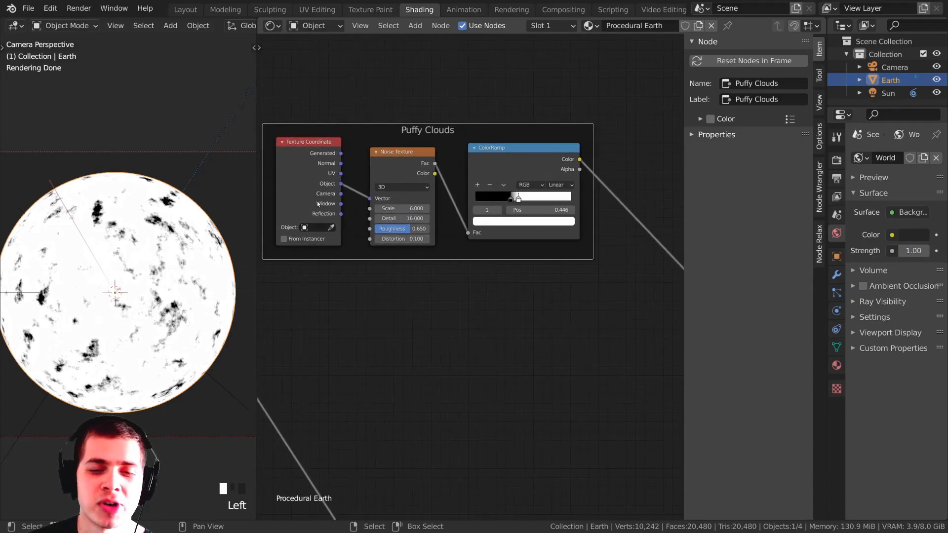
pyautogui.hotkey('shift', 'a')
pyautogui.write('v')
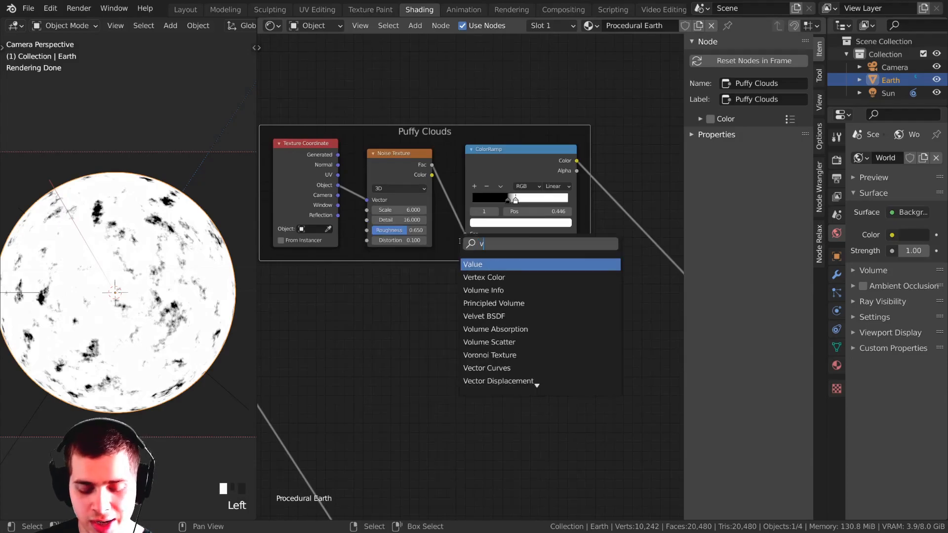
pyautogui.write('or')
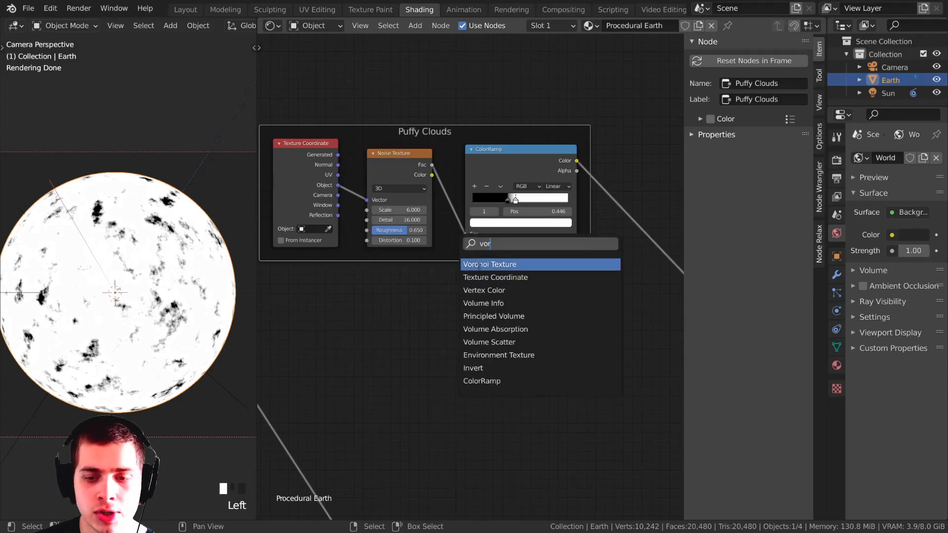
pyautogui.press('Return')
pyautogui.click(444, 240)
pyautogui.moveTo(459, 250); pyautogui.dragTo(526, 216)
pyautogui.moveTo(525, 215); pyautogui.dragTo(498, 185, button='middle')
pyautogui.moveTo(498, 185); pyautogui.dragTo(496, 168)
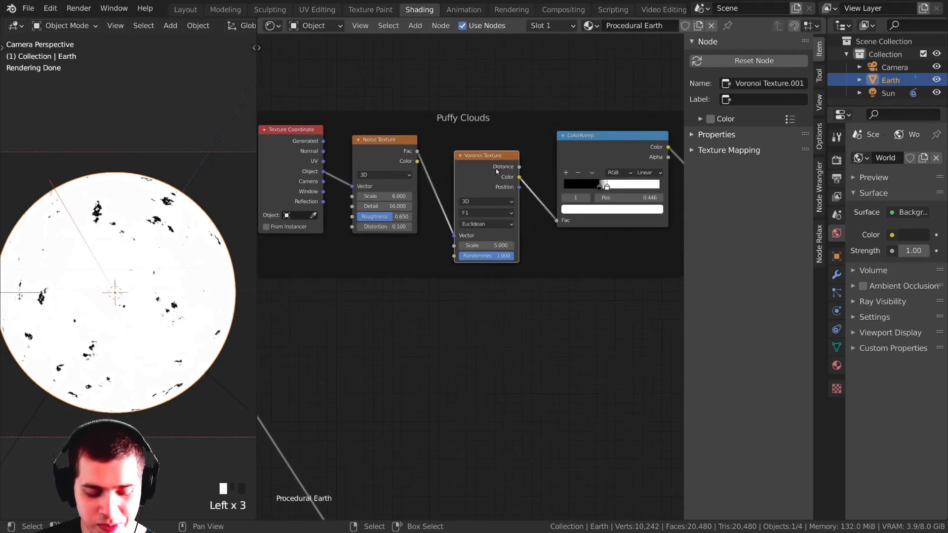
pyautogui.hotkey('ctrl', 'x')
pyautogui.moveTo(418, 152); pyautogui.dragTo(524, 204)
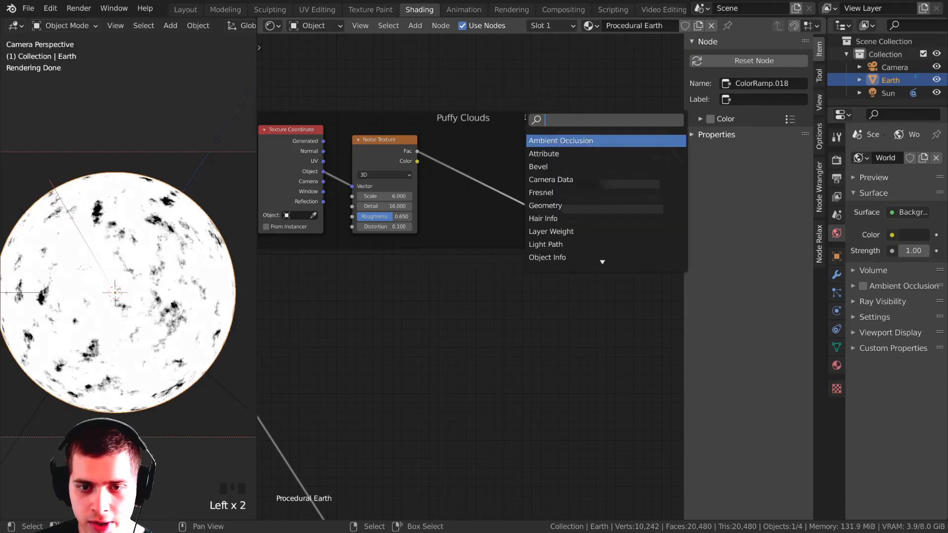
# Add a Voronoi Texture node inside the Puffy Clouds frame, unconnected and below the existing node chain.
pyautogui.write('vor')
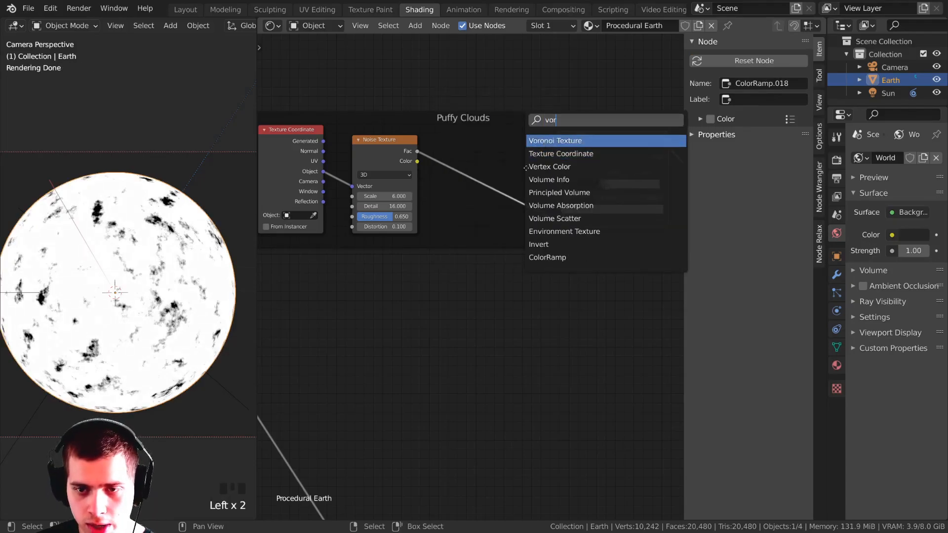
pyautogui.click(549, 140)
pyautogui.click(480, 294)
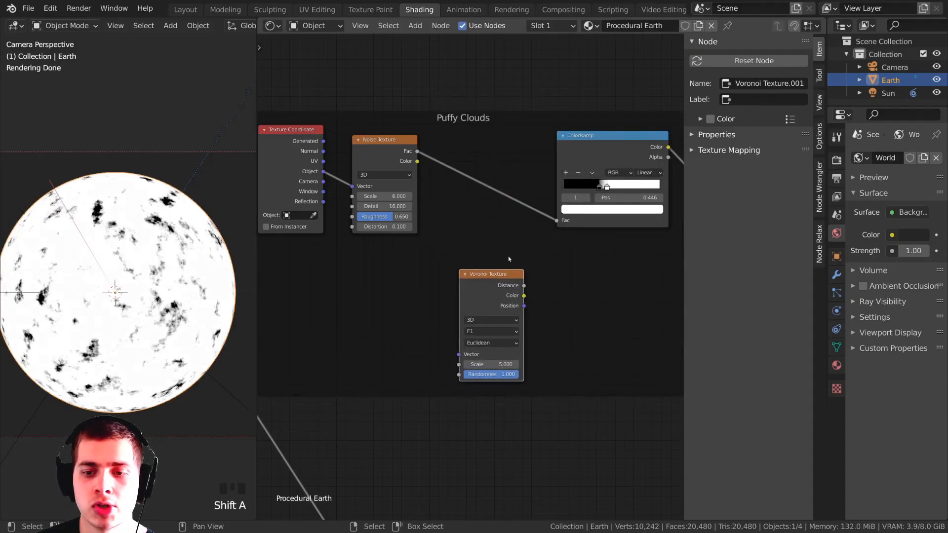
pyautogui.scroll(-1, 471, 274)
pyautogui.moveTo(571, 176); pyautogui.dragTo(519, 173)
pyautogui.moveTo(520, 173); pyautogui.dragTo(516, 172)
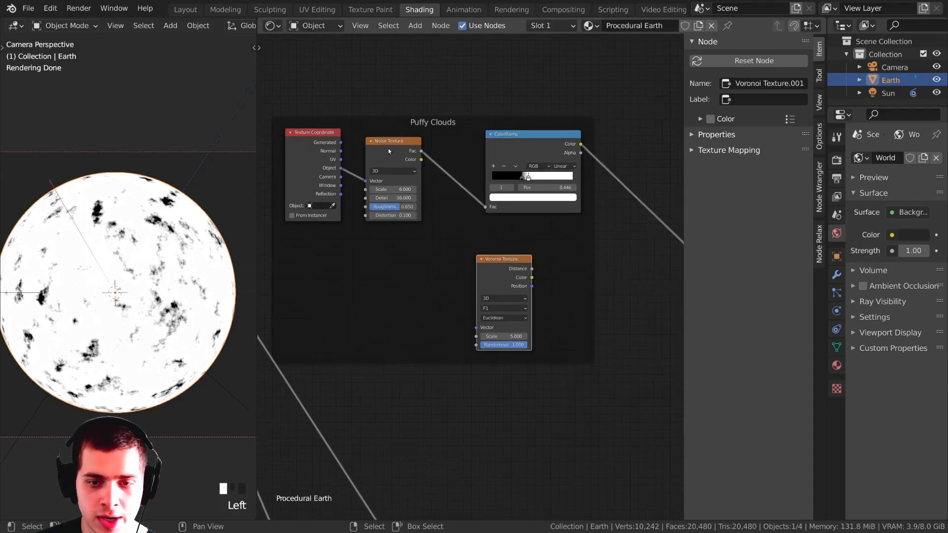
# Duplicate the Texture Coordinate and Noise Texture nodes and place the copies beside the Voronoi Texture.
pyautogui.rightClick(388, 151)
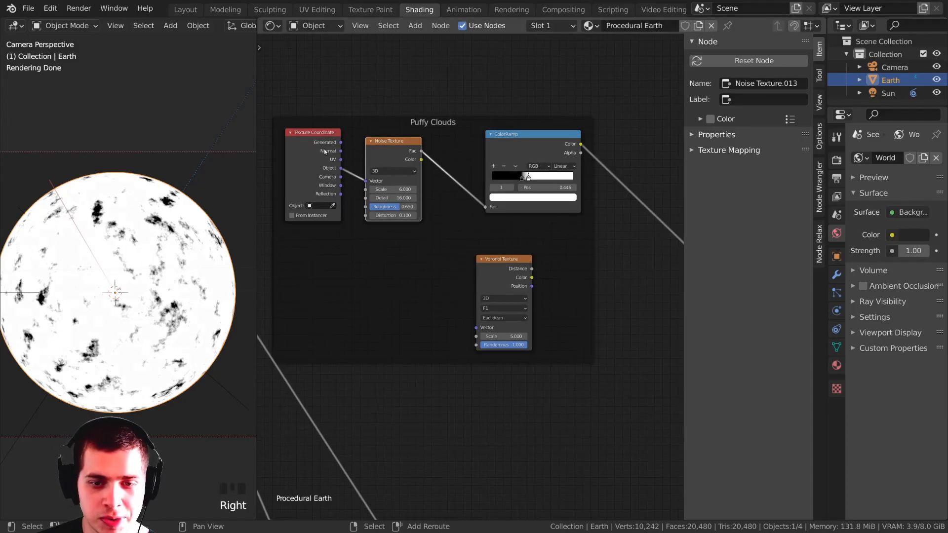
pyautogui.keyDown('shift'); pyautogui.rightClick(317, 150); pyautogui.keyUp('shift')
pyautogui.hotkey('shift', 'd')
pyautogui.click(391, 275)
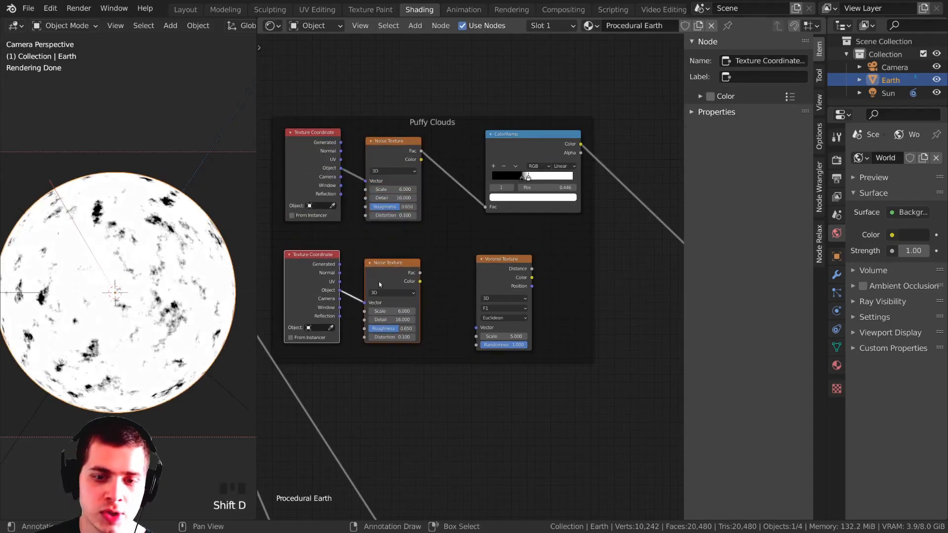
# Connect the duplicated Noise Texture's Fac output to the Voronoi Texture's Vector input and preview the Voronoi Texture on the Earth.
pyautogui.click(390, 271)
pyautogui.scroll(3, 425, 275)
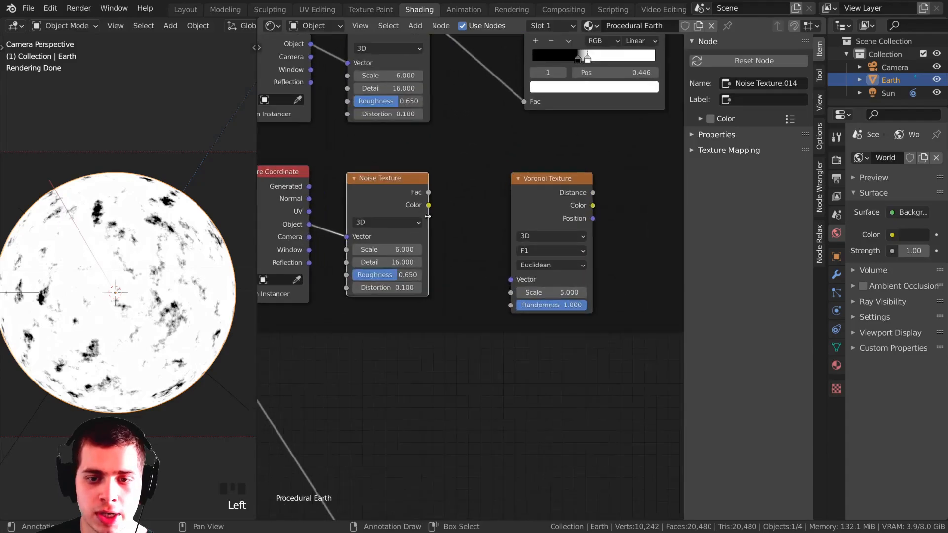
pyautogui.moveTo(448, 253); pyautogui.dragTo(527, 343)
pyautogui.moveTo(552, 264); pyautogui.dragTo(564, 258)
pyautogui.moveTo(564, 258); pyautogui.dragTo(497, 259, button='middle')
pyautogui.scroll(1, 496, 258)
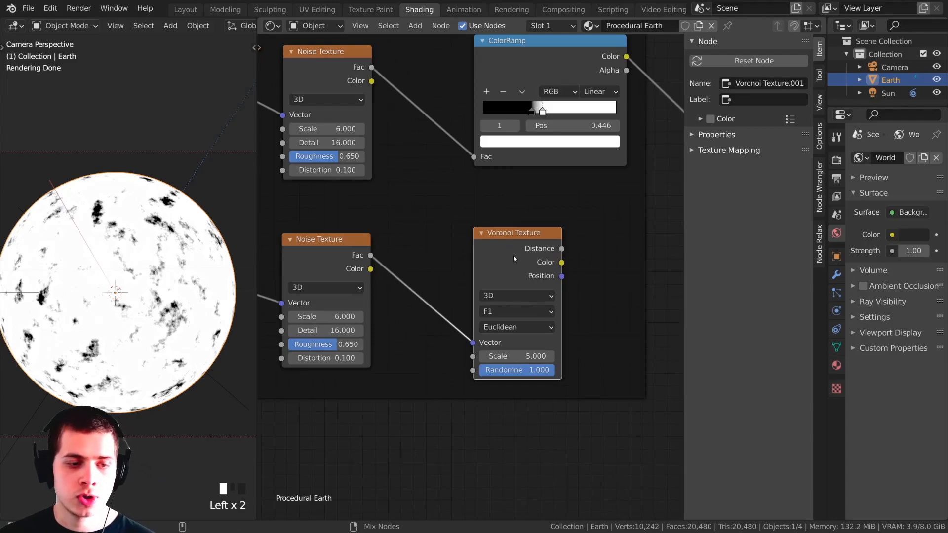
pyautogui.keyDown('ctrl'); pyautogui.keyDown('shift'); pyautogui.click(513, 255); pyautogui.keyUp('shift'); pyautogui.keyUp('ctrl')
pyautogui.moveTo(507, 258); pyautogui.dragTo(508, 227, button='middle')
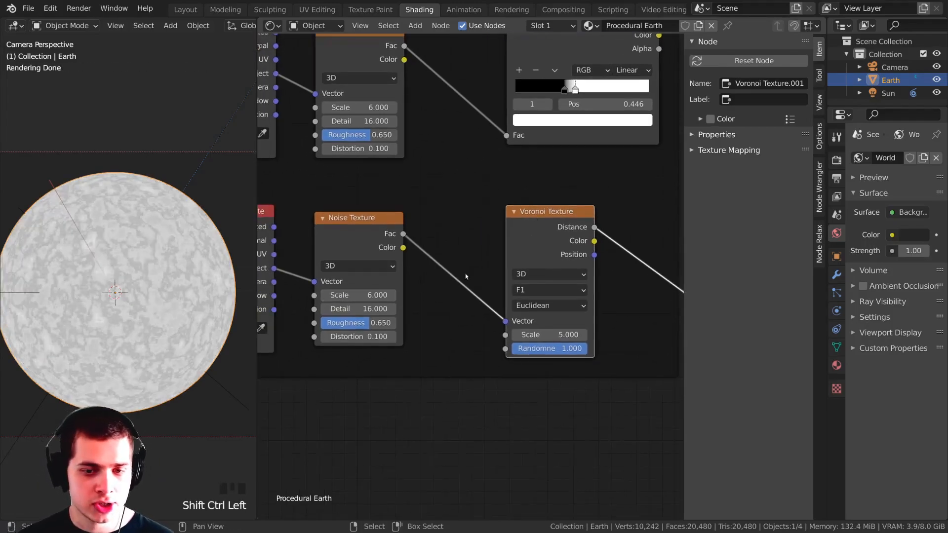
pyautogui.moveTo(465, 276); pyautogui.dragTo(498, 248, button='middle')
pyautogui.moveTo(559, 243); pyautogui.dragTo(477, 231, button='middle')
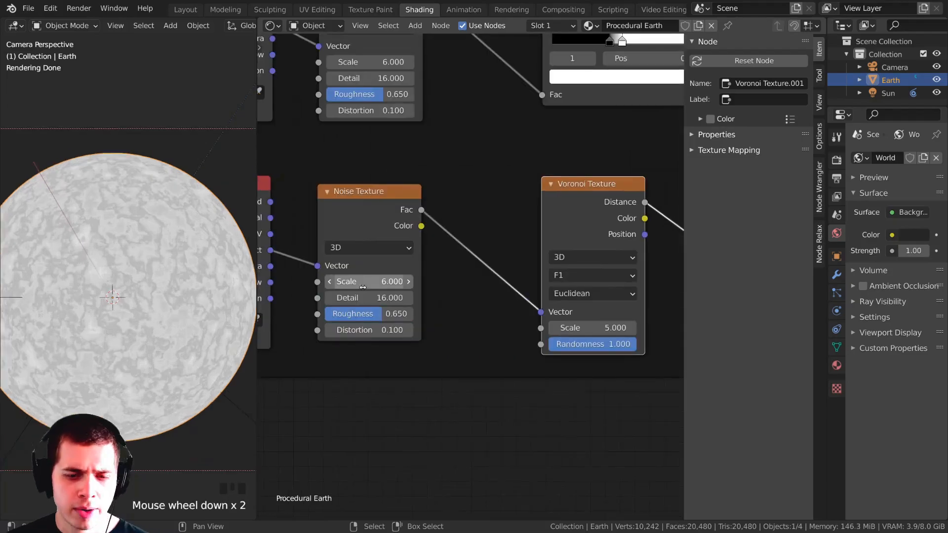
# Set the duplicated Noise Texture's Scale to 5 and its Roughness to 0.72.
pyautogui.scroll(-1, 386, 282)
pyautogui.moveTo(386, 282); pyautogui.dragTo(401, 284, button='middle')
pyautogui.click(402, 284)
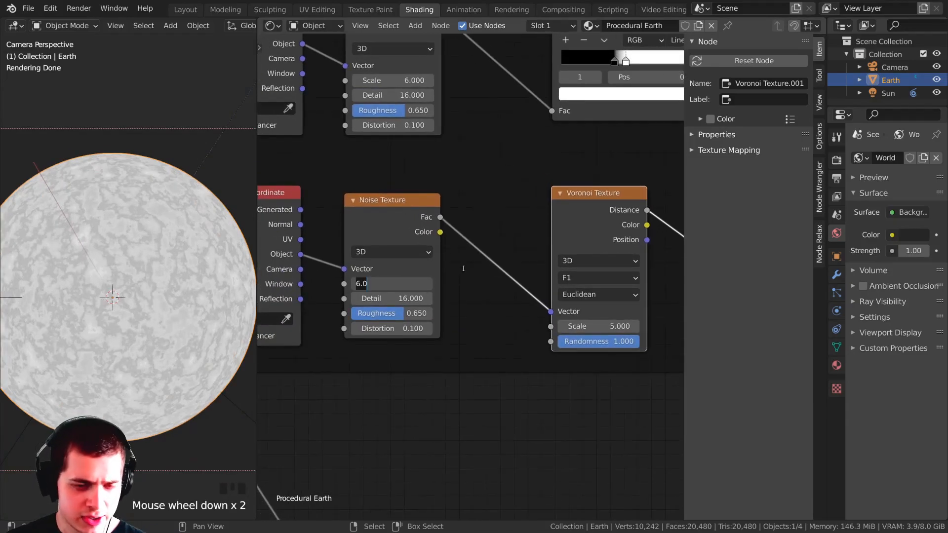
pyautogui.press('BackSpace')
pyautogui.press('BackSpace')
pyautogui.press('BackSpace')
pyautogui.write('5')
pyautogui.click(168, 242)
pyautogui.moveTo(395, 199); pyautogui.dragTo(412, 206)
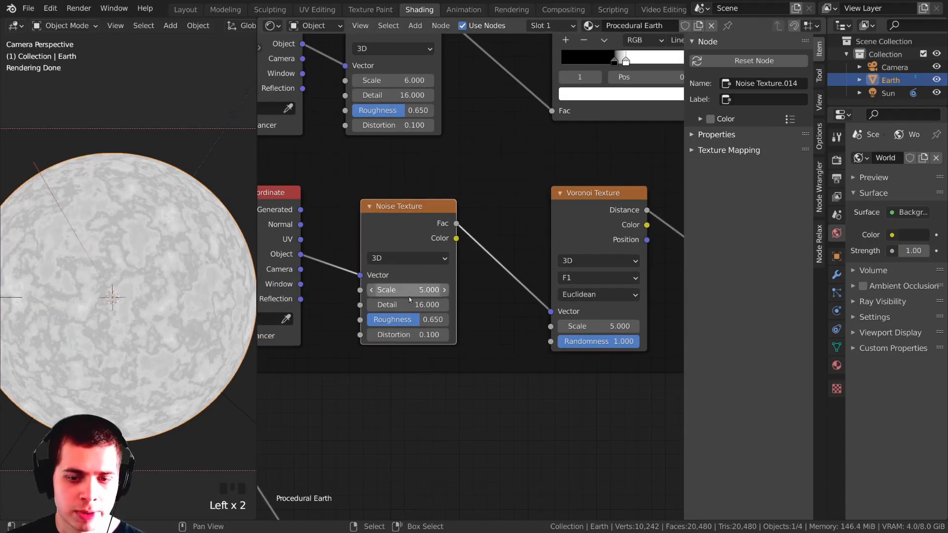
pyautogui.click(416, 320)
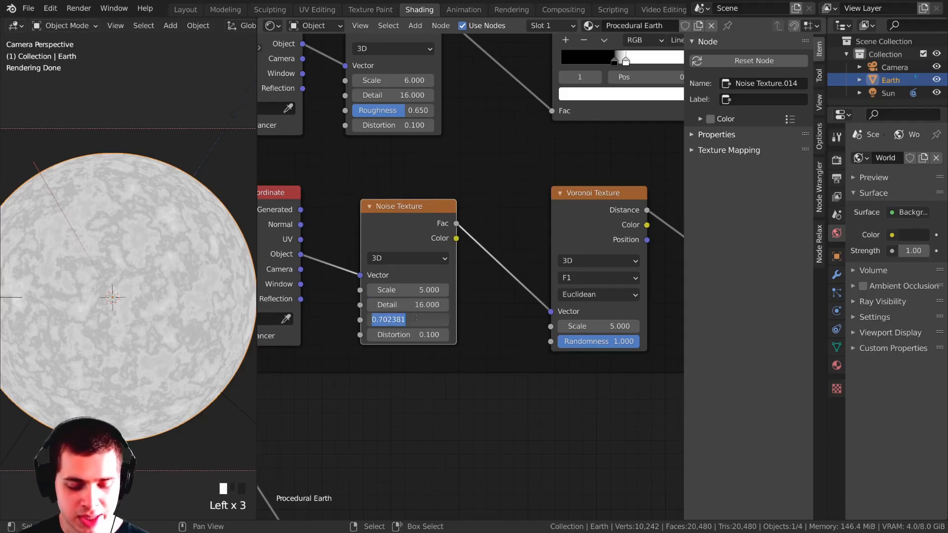
pyautogui.write('.72')
pyautogui.press('Return')
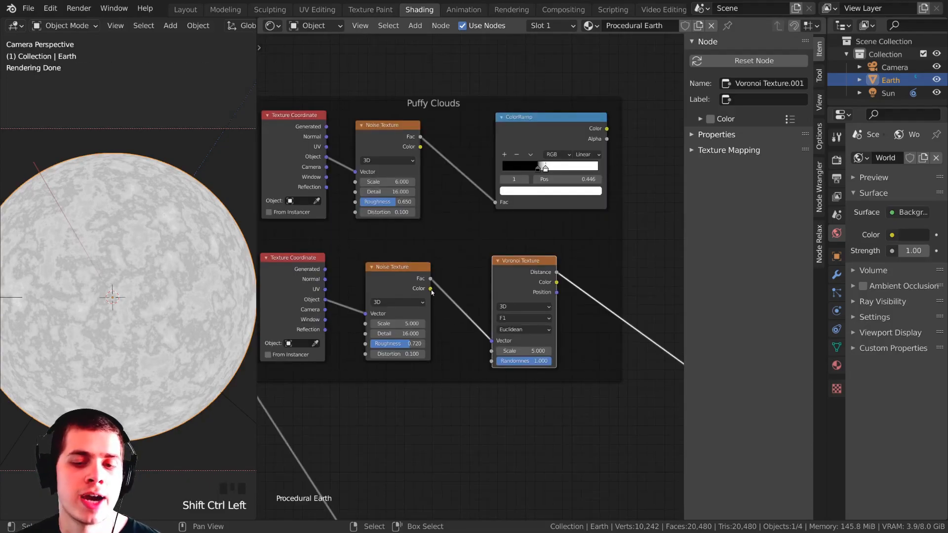
# Feed the Voronoi Texture's Vector input from the duplicated Noise Texture's Color output instead of Fac.
pyautogui.moveTo(431, 289); pyautogui.dragTo(497, 342)
pyautogui.moveTo(513, 277); pyautogui.dragTo(534, 270)
pyautogui.scroll(-3, 547, 241)
pyautogui.moveTo(534, 270); pyautogui.dragTo(453, 283, button='middle')
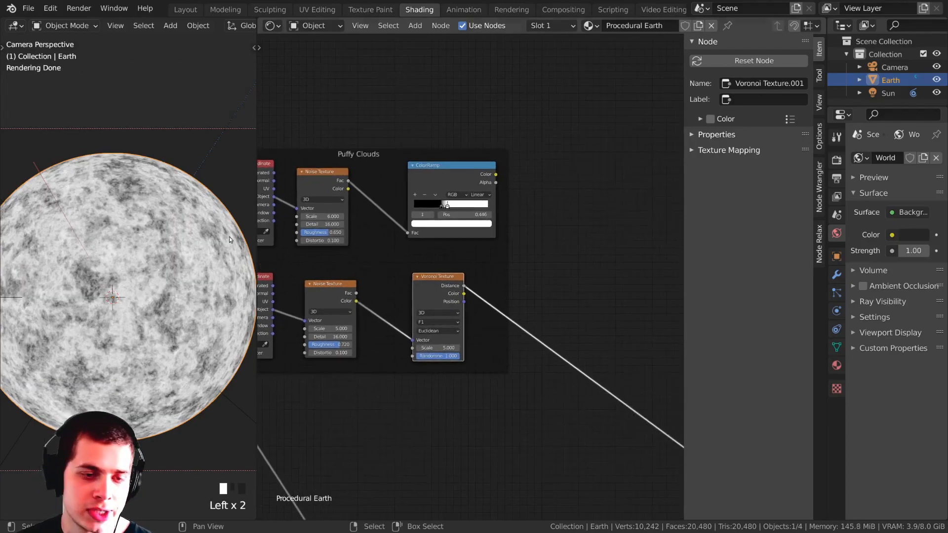
# Insert a MixRGB node with the Voronoi Distance in Color1 and connect the cloud ColorRamp's Color to its Fac.
pyautogui.scroll(1, 469, 279)
pyautogui.hotkey('shift', 'a')
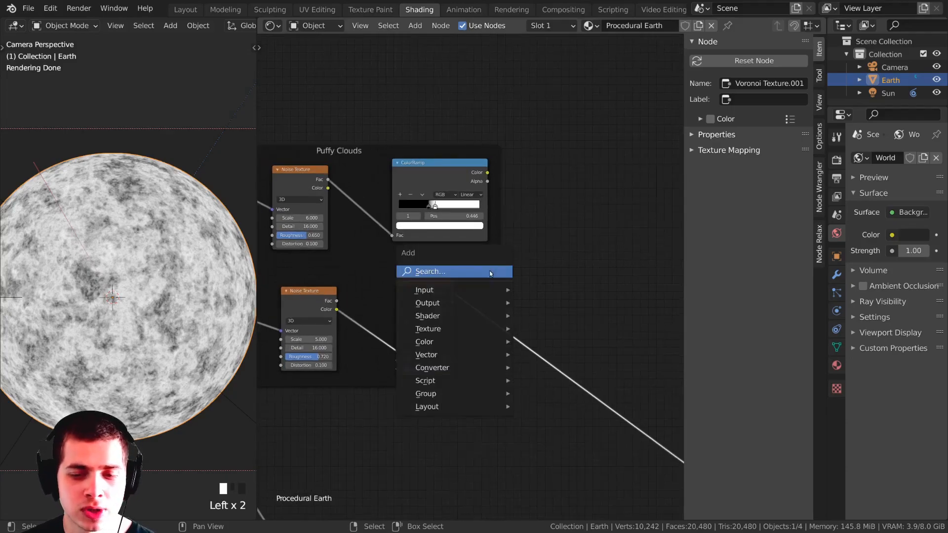
pyautogui.click(482, 270)
pyautogui.write('mix')
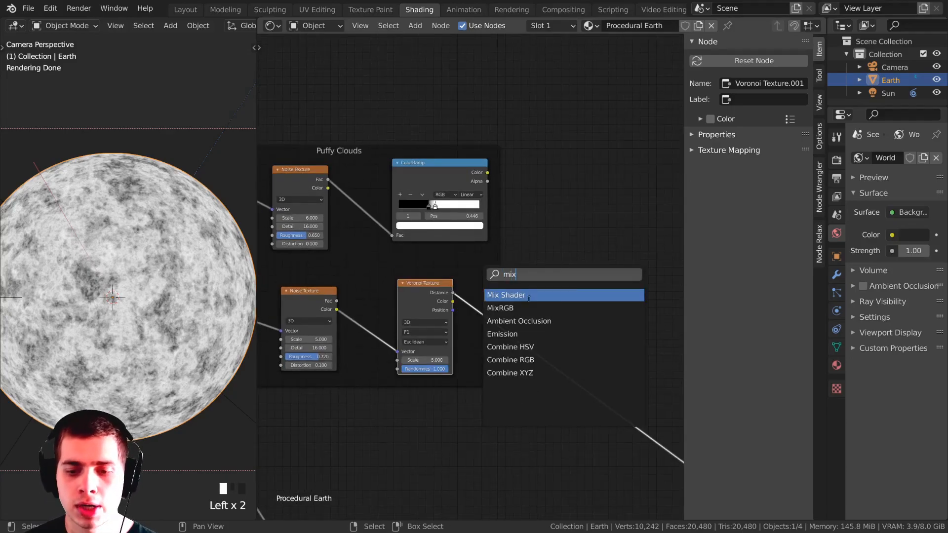
pyautogui.click(528, 307)
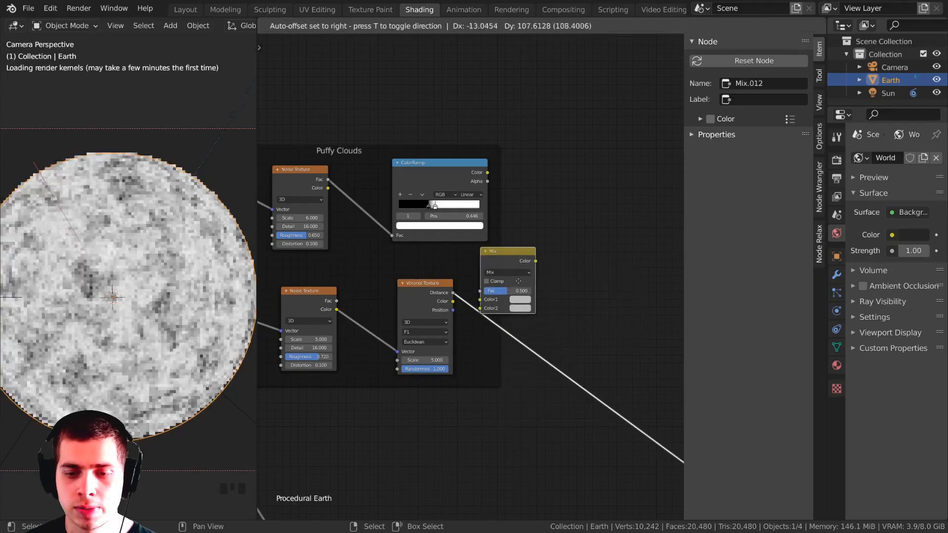
pyautogui.moveTo(569, 261); pyautogui.dragTo(570, 259)
pyautogui.moveTo(570, 259)
pyautogui.mouseDown()
pyautogui.moveTo(479, 280)
pyautogui.moveTo(567, 255)
pyautogui.mouseUp()
pyautogui.moveTo(540, 226); pyautogui.dragTo(423, 135, button='middle')
pyautogui.moveTo(423, 135); pyautogui.dragTo(473, 250)
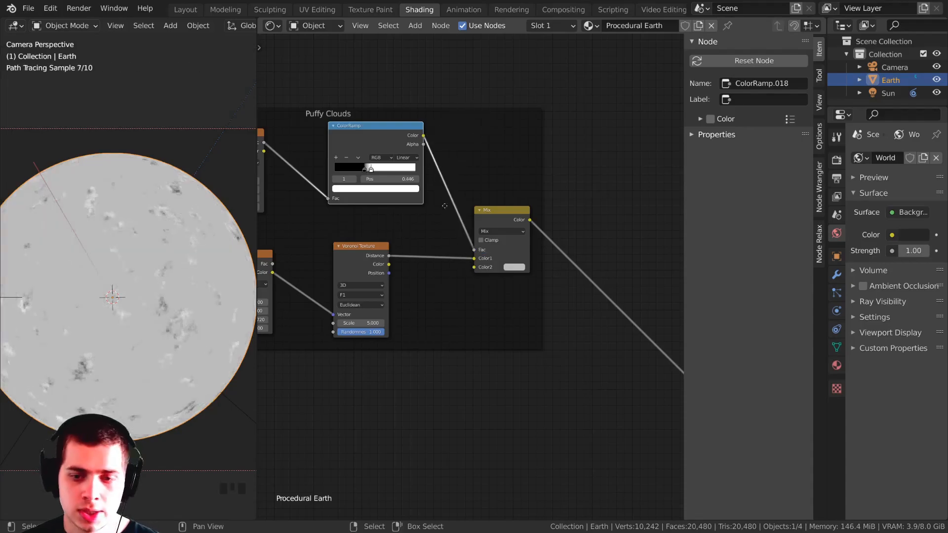
# Preview the cloud ColorRamp alone on the Earth to examine its black-and-white mask.
pyautogui.moveTo(473, 250); pyautogui.dragTo(490, 260, button='middle')
pyautogui.keyDown('ctrl'); pyautogui.keyDown('shift'); pyautogui.click(390, 163); pyautogui.keyUp('shift'); pyautogui.keyUp('ctrl')
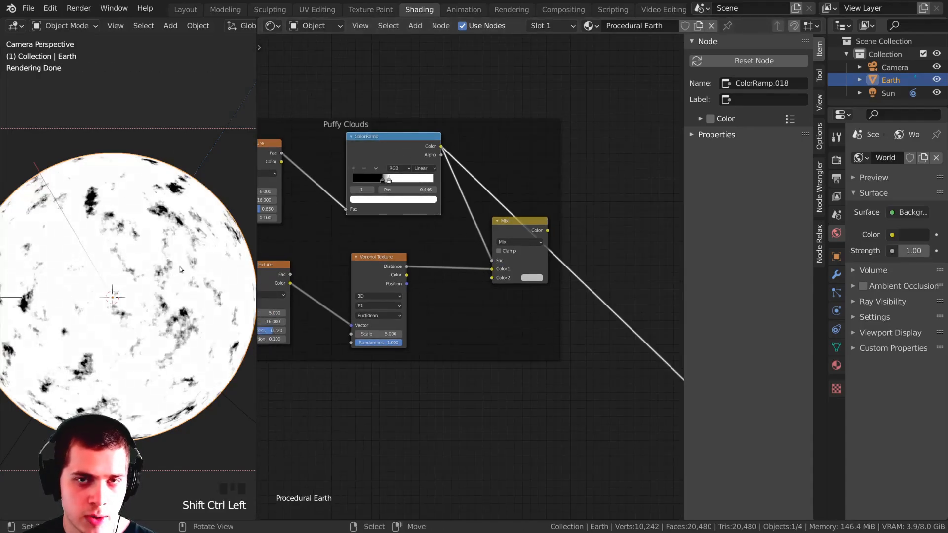
pyautogui.scroll(2, 184, 269)
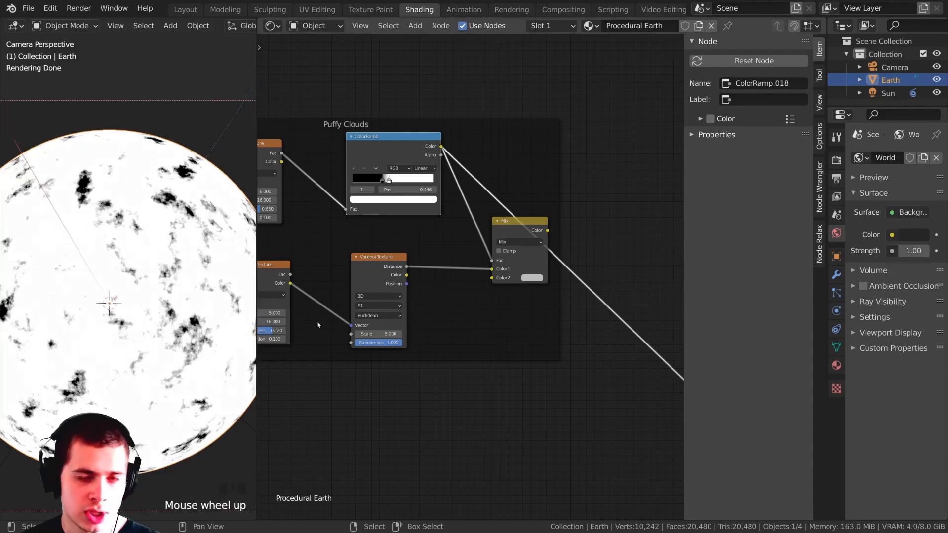
# Preview the Mix node's output on the Earth and set its Color2 to black.
pyautogui.moveTo(516, 227); pyautogui.dragTo(502, 221, button='middle')
pyautogui.keyDown('ctrl'); pyautogui.keyDown('shift'); pyautogui.click(502, 221); pyautogui.keyUp('shift'); pyautogui.keyUp('ctrl')
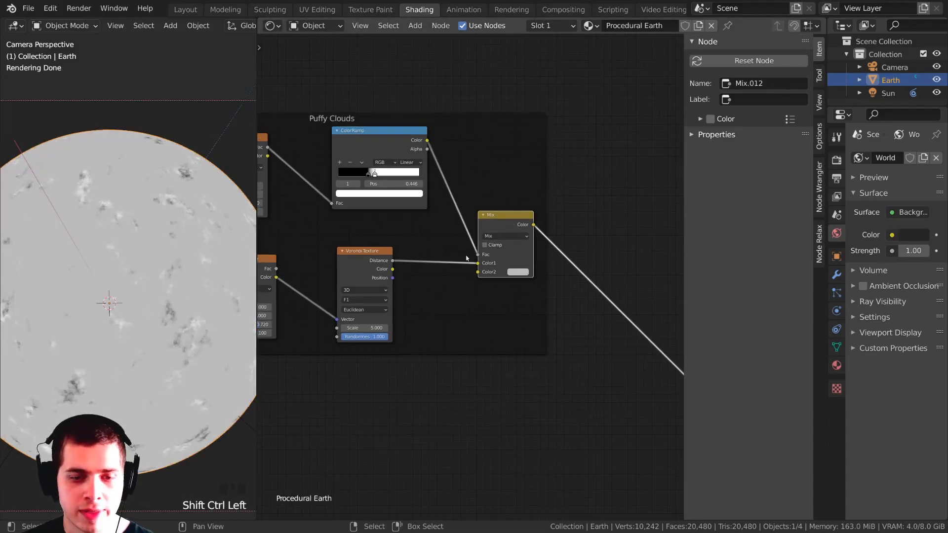
pyautogui.click(512, 273)
pyautogui.click(576, 215)
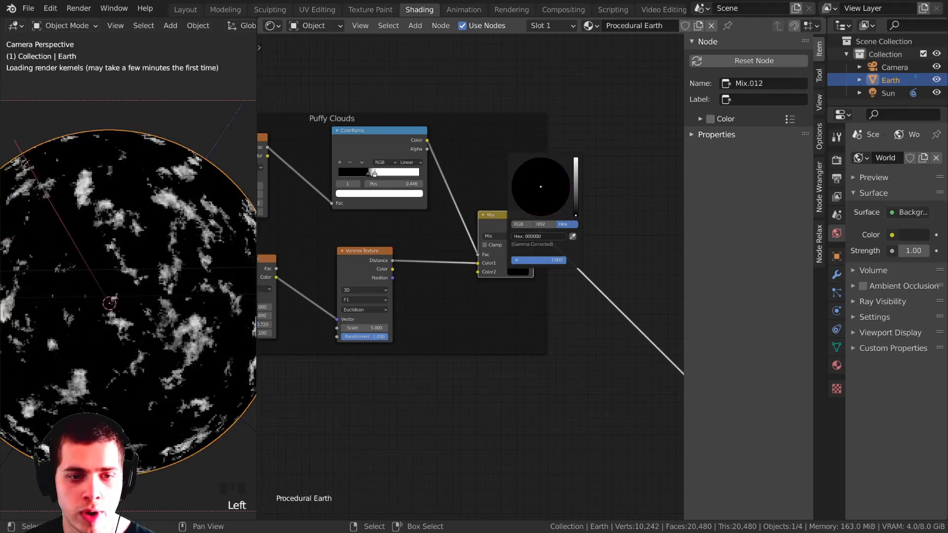
# Compare the clouds up close with the Voronoi Distance link to Color1 removed and restored, and return to the camera view.
pyautogui.keyDown('shift'); pyautogui.scroll(5, 109, 190); pyautogui.keyUp('shift')
pyautogui.scroll(2, 110, 189)
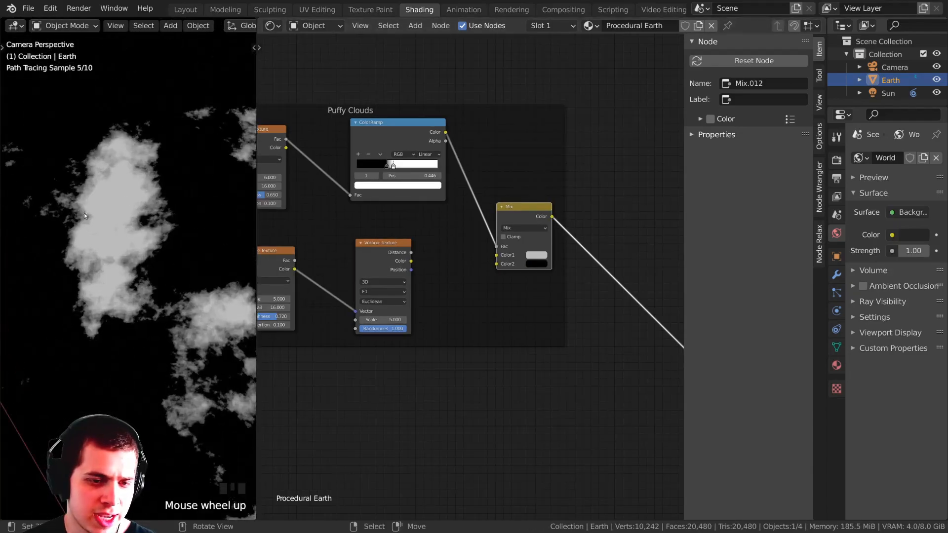
pyautogui.moveTo(410, 253); pyautogui.dragTo(496, 255)
pyautogui.scroll(4, 126, 251)
pyautogui.scroll(-2, 141, 253)
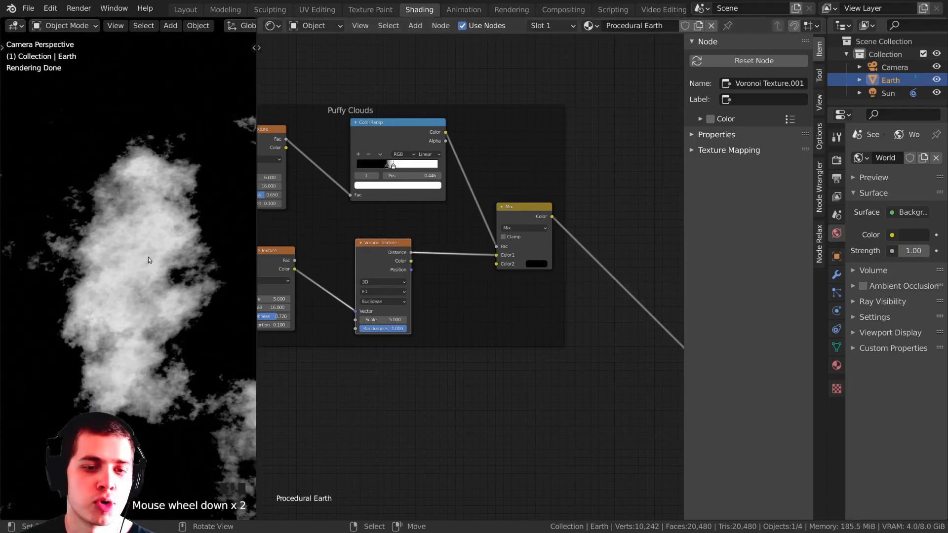
pyautogui.scroll(-9, 141, 255)
pyautogui.keyDown('shift'); pyautogui.moveTo(141, 256); pyautogui.dragTo(167, 301, button='middle'); pyautogui.keyUp('shift')
pyautogui.scroll(-4, 158, 333)
pyautogui.press('KP_0')
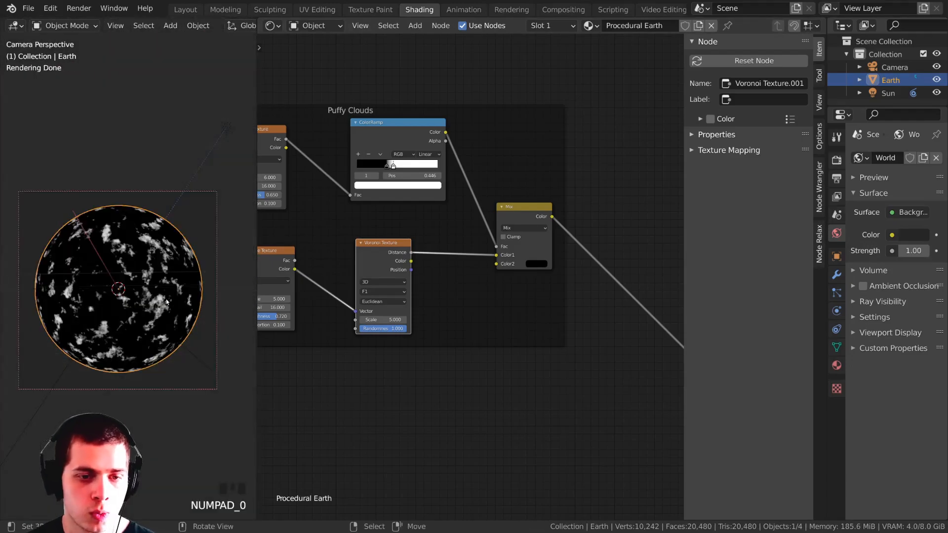
# Move the Puffy Clouds frame further up and left in the node tree, and shift its Mix node slightly right.
pyautogui.scroll(-3, 469, 176)
pyautogui.moveTo(391, 198); pyautogui.dragTo(391, 157)
pyautogui.moveTo(392, 157); pyautogui.dragTo(415, 156, button='middle')
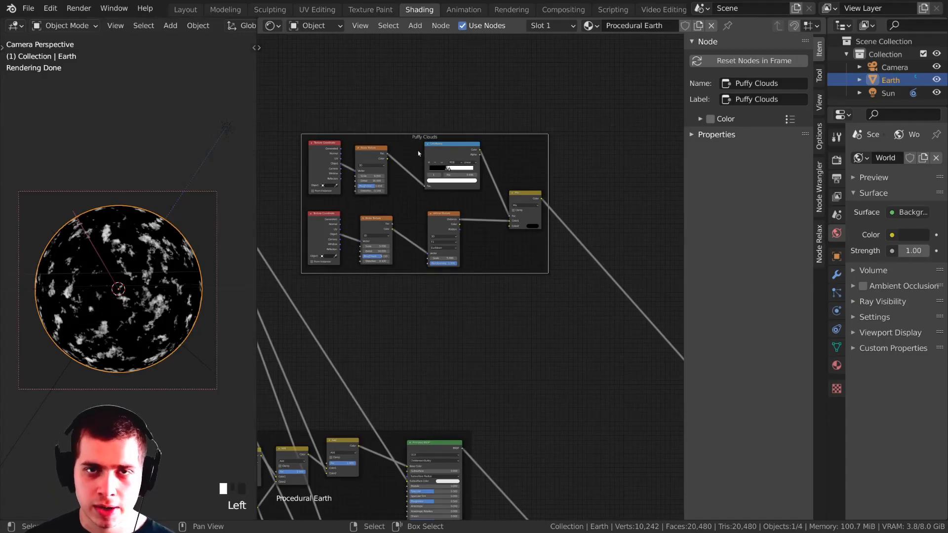
pyautogui.moveTo(405, 143); pyautogui.dragTo(383, 86)
pyautogui.moveTo(450, 227); pyautogui.dragTo(520, 226, button='middle')
pyautogui.moveTo(529, 210); pyautogui.dragTo(518, 199, button='right')
pyautogui.moveTo(557, 164); pyautogui.dragTo(563, 174, button='middle')
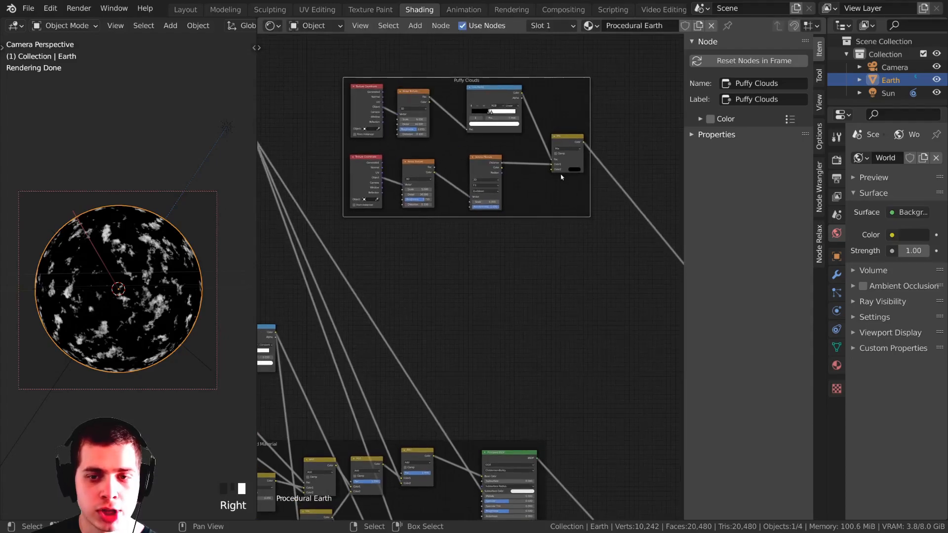
pyautogui.moveTo(565, 170); pyautogui.dragTo(581, 171)
pyautogui.moveTo(571, 138); pyautogui.dragTo(561, 137)
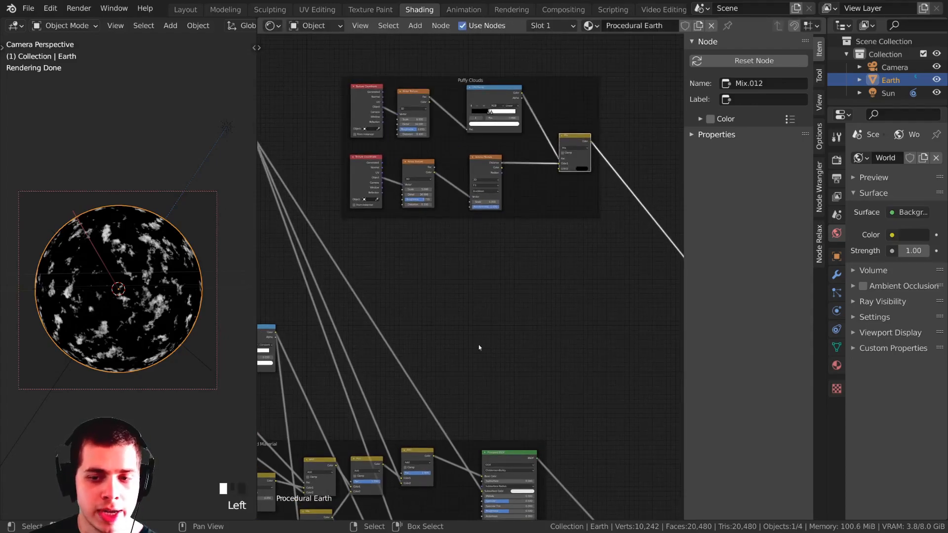
# Add a Frame node in the empty space below the Puffy Clouds frame and name it Windy Clouds.
pyautogui.scroll(1, 467, 273)
pyautogui.moveTo(466, 273); pyautogui.dragTo(454, 256, button='middle')
pyautogui.hotkey('shift', 'a')
pyautogui.click(473, 242)
pyautogui.write('fra')
pyautogui.click(489, 268)
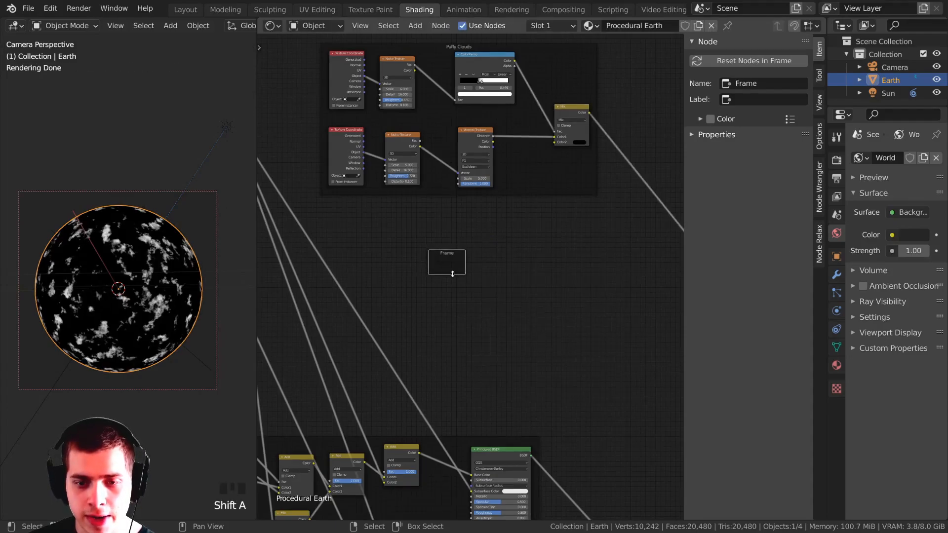
pyautogui.click(753, 85)
pyautogui.press('BackSpace')
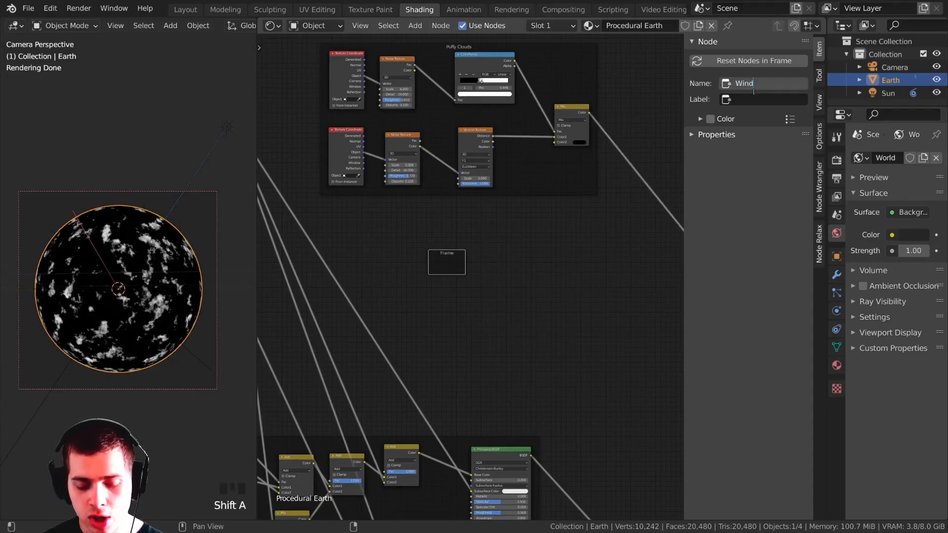
pyautogui.write('Windy Cloud')
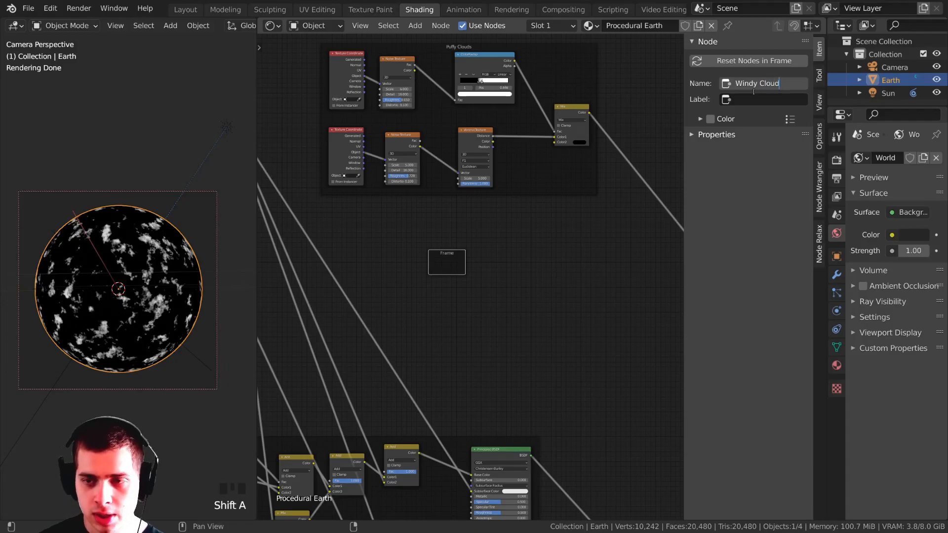
pyautogui.write('s')
pyautogui.press('Return')
pyautogui.scroll(3, 546, 317)
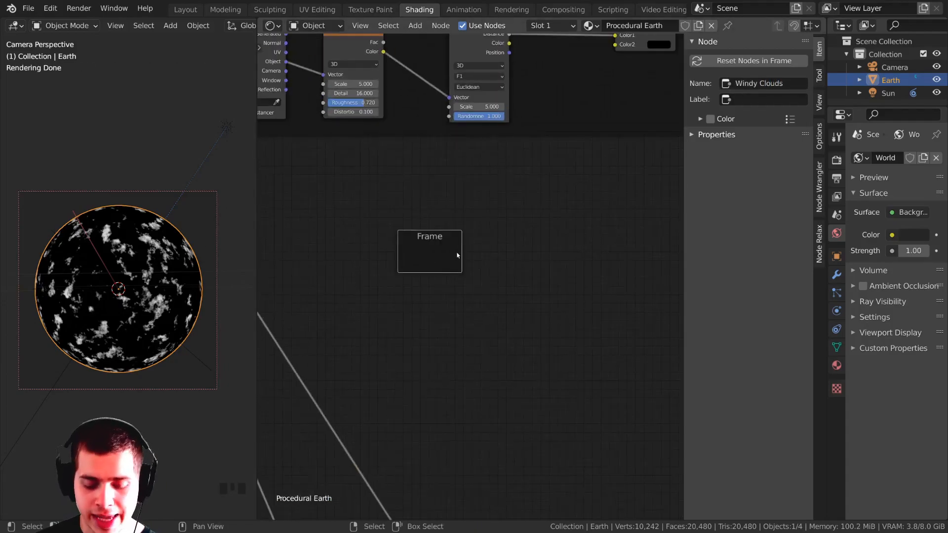
# Copy the name Windy Clouds into the new frame's label and nudge the frame slightly.
pyautogui.click(760, 86)
pyautogui.hotkey('ctrl', 'c')
pyautogui.click(739, 72)
pyautogui.click(751, 99)
pyautogui.hotkey('ctrl', 'v')
pyautogui.click(445, 207)
pyautogui.moveTo(433, 246); pyautogui.dragTo(436, 250)
# Add a Noise Texture node inside the Windy Clouds frame.
pyautogui.scroll(-2, 442, 259)
pyautogui.scroll(4, 444, 264)
pyautogui.hotkey('shift', 'a')
pyautogui.click(446, 234)
pyautogui.write('no')
pyautogui.click(496, 258)
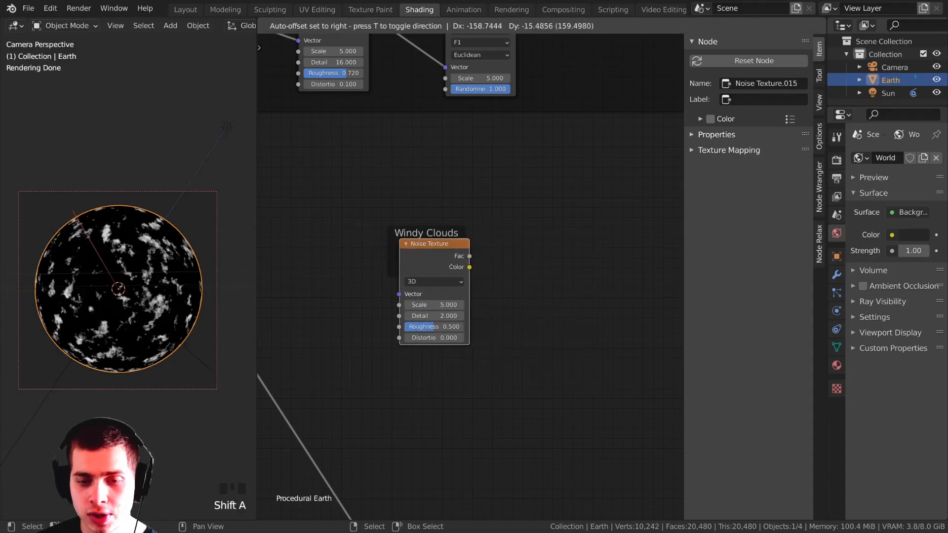
pyautogui.click(444, 231)
# Add a Texture Coordinate node before the Windy Clouds Noise Texture and connect its Object output to the Vector input.
pyautogui.hotkey('shift', 'a')
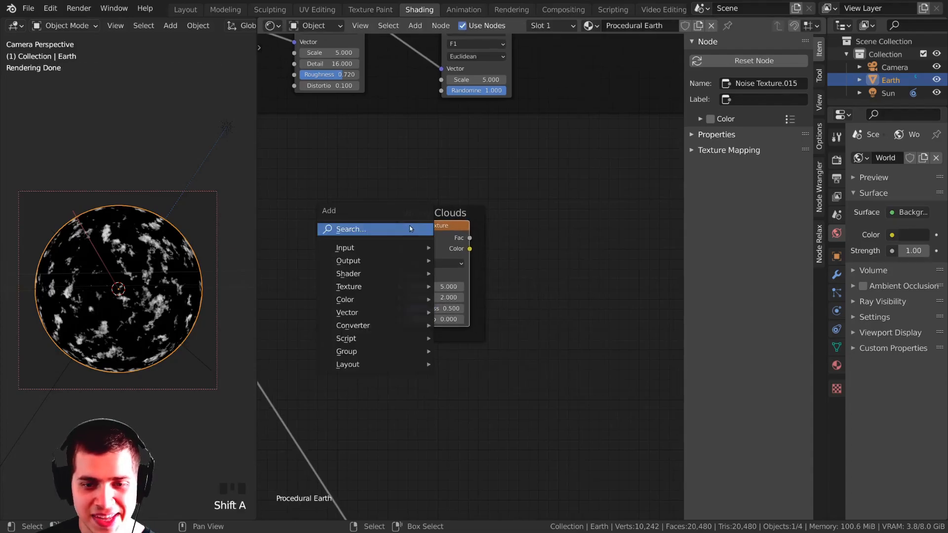
pyautogui.click(409, 226)
pyautogui.write('tr')
pyautogui.press('BackSpace')
pyautogui.write('ex')
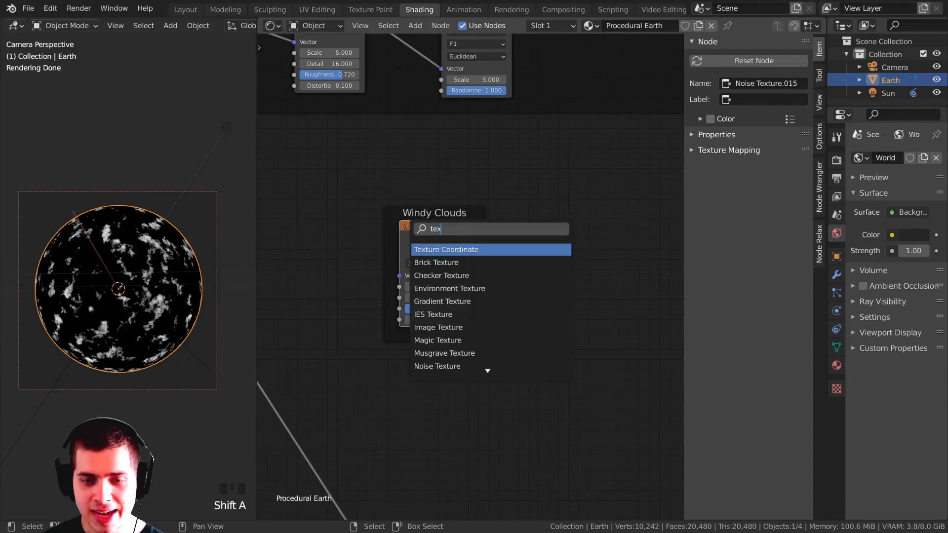
pyautogui.press('Return')
pyautogui.click(323, 253)
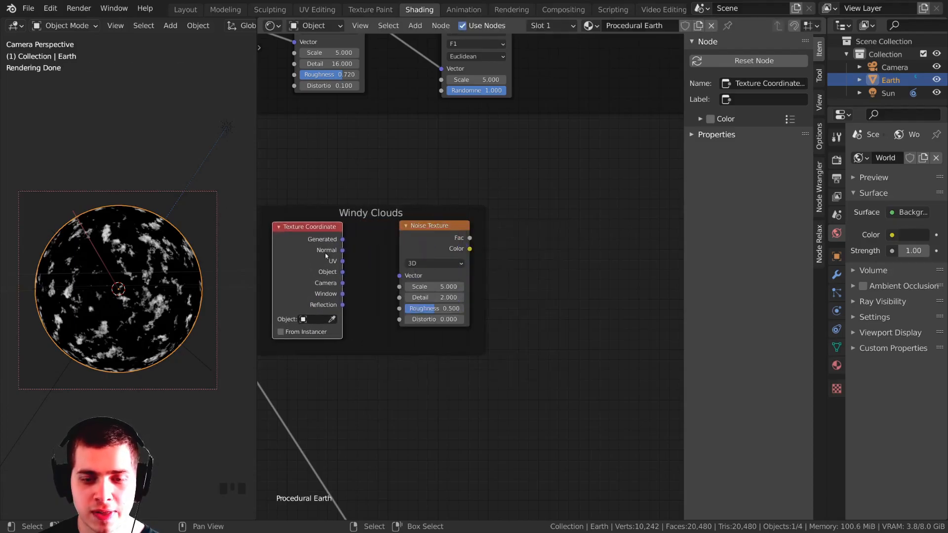
pyautogui.moveTo(343, 272); pyautogui.dragTo(408, 166)
pyautogui.moveTo(409, 277); pyautogui.dragTo(410, 277)
pyautogui.scroll(-3, 469, 296)
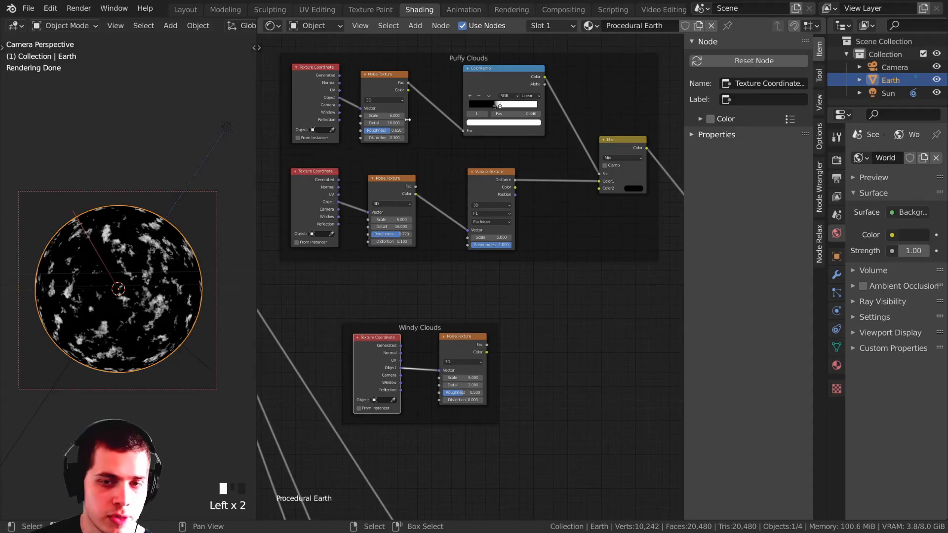
# Preview the Puffy Clouds ColorRamp, the lower Noise Texture and the Mix node in turn on the Earth.
pyautogui.moveTo(395, 87); pyautogui.dragTo(404, 80)
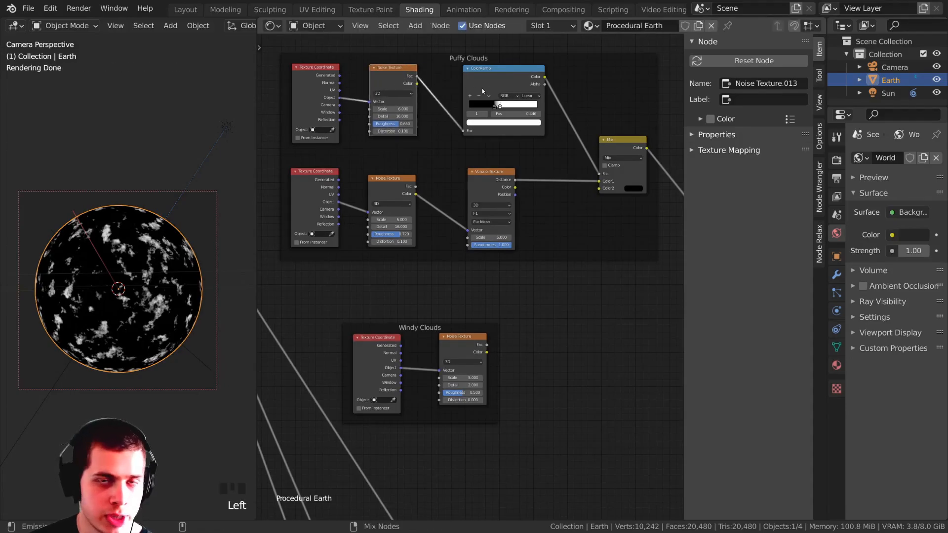
pyautogui.keyDown('ctrl'); pyautogui.keyDown('shift'); pyautogui.click(492, 80); pyautogui.keyUp('shift'); pyautogui.keyUp('ctrl')
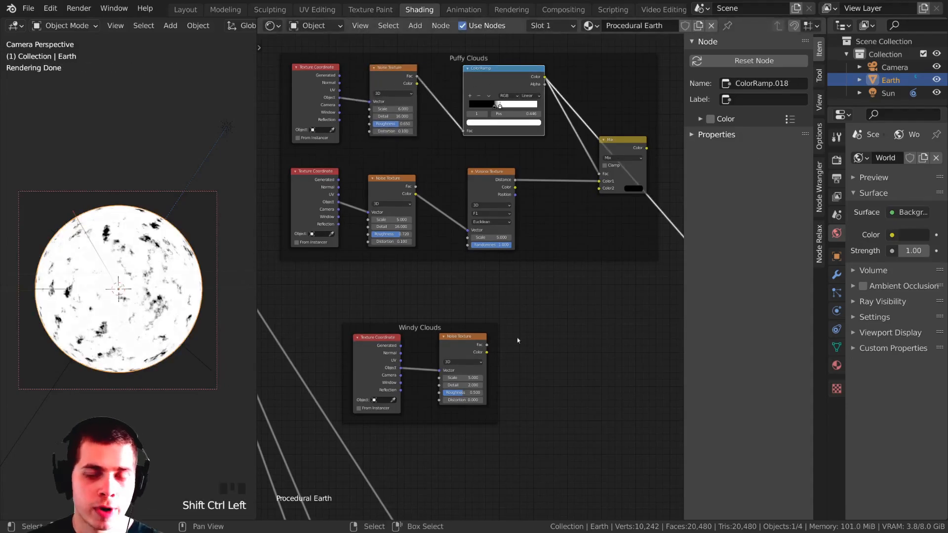
pyautogui.scroll(2, 388, 179)
pyautogui.keyDown('ctrl'); pyautogui.keyDown('shift'); pyautogui.click(371, 156); pyautogui.keyUp('shift'); pyautogui.keyUp('ctrl')
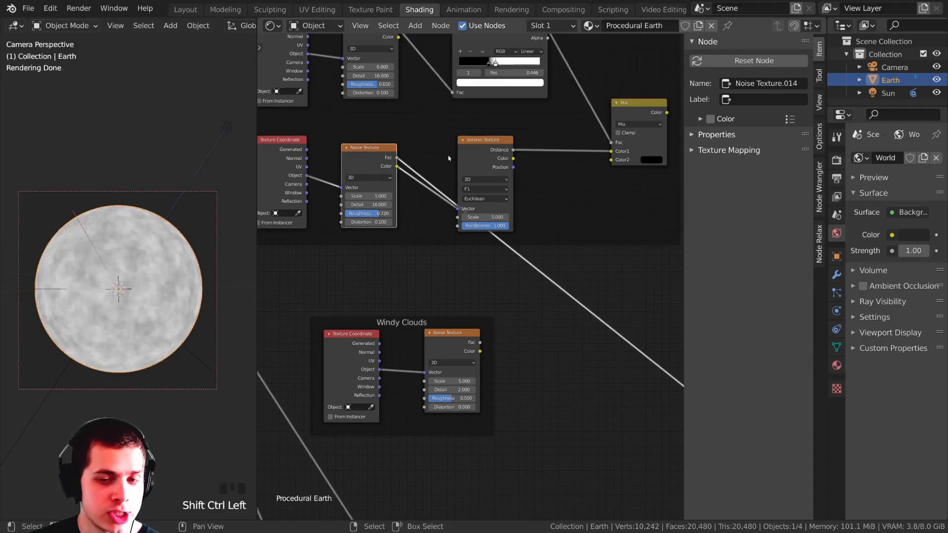
pyautogui.moveTo(528, 153); pyautogui.dragTo(490, 156, button='middle')
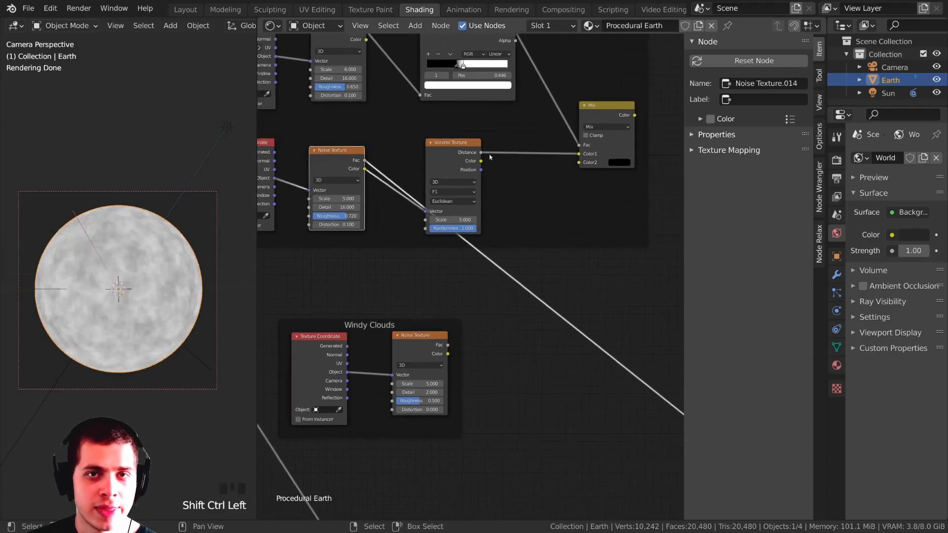
pyautogui.keyDown('ctrl'); pyautogui.keyDown('shift'); pyautogui.click(604, 111); pyautogui.keyUp('shift'); pyautogui.keyUp('ctrl')
# Move the Windy Clouds frame slightly up and add a ColorRamp to the right of its Noise Texture.
pyautogui.moveTo(401, 335); pyautogui.dragTo(422, 292, button='middle')
pyautogui.moveTo(397, 287); pyautogui.dragTo(397, 263)
pyautogui.moveTo(410, 277); pyautogui.dragTo(404, 261, button='middle')
pyautogui.scroll(5, 404, 261)
pyautogui.hotkey('shift', 'a')
pyautogui.click(419, 241)
pyautogui.write('color')
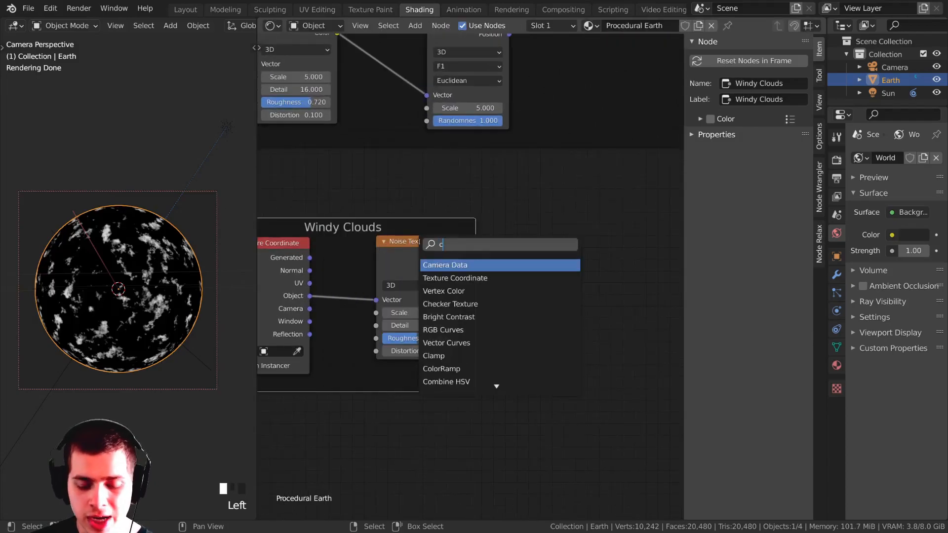
pyautogui.press('Down')
pyautogui.press('Return')
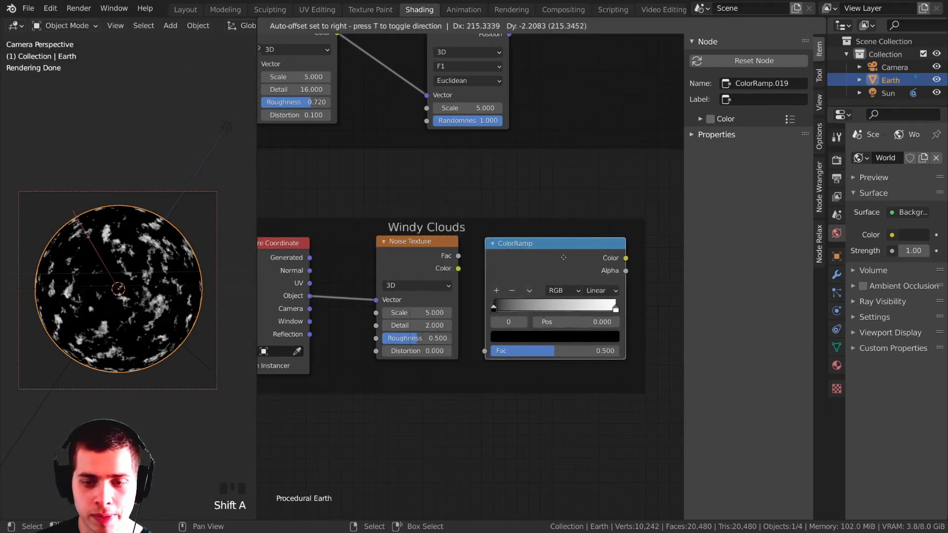
pyautogui.click(540, 258)
# Connect the Windy Clouds Noise Texture's Fac output to the ColorRamp's Fac input and shift the ColorRamp slightly right.
pyautogui.moveTo(450, 269); pyautogui.dragTo(421, 245, button='middle')
pyautogui.moveTo(430, 236); pyautogui.dragTo(479, 316)
pyautogui.moveTo(521, 241); pyautogui.dragTo(539, 241)
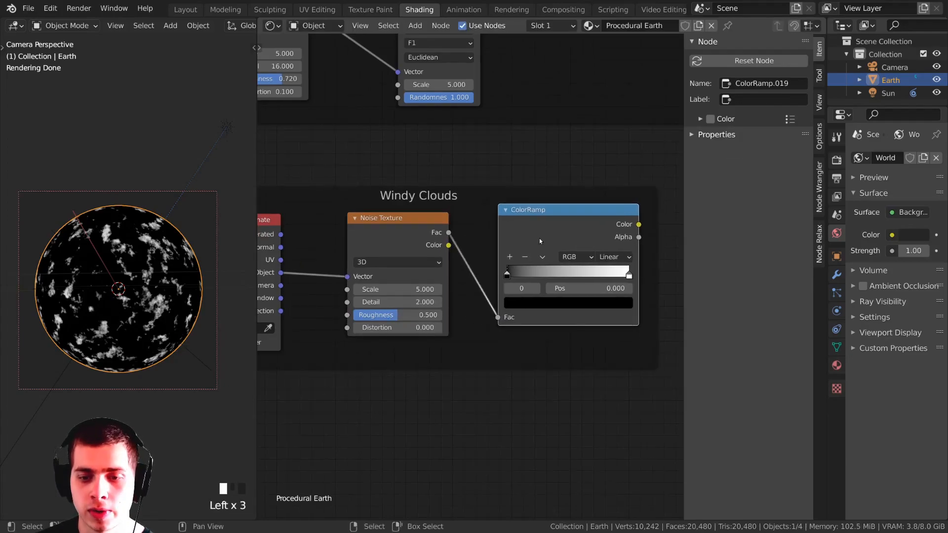
pyautogui.moveTo(535, 286); pyautogui.dragTo(496, 287, button='middle')
# Preview the Windy Clouds ColorRamp on the Earth, moving its black stop to 0.337 and its white stop inward near it.
pyautogui.moveTo(468, 275); pyautogui.dragTo(504, 275)
pyautogui.keyDown('ctrl'); pyautogui.keyDown('shift'); pyautogui.click(533, 217); pyautogui.keyUp('shift'); pyautogui.keyUp('ctrl')
pyautogui.scroll(2, 505, 281)
pyautogui.moveTo(597, 302); pyautogui.dragTo(501, 303)
pyautogui.scroll(4, 267, 330)
pyautogui.moveTo(267, 331); pyautogui.dragTo(313, 293, button='middle')
pyautogui.moveTo(334, 204); pyautogui.dragTo(395, 205, button='middle')
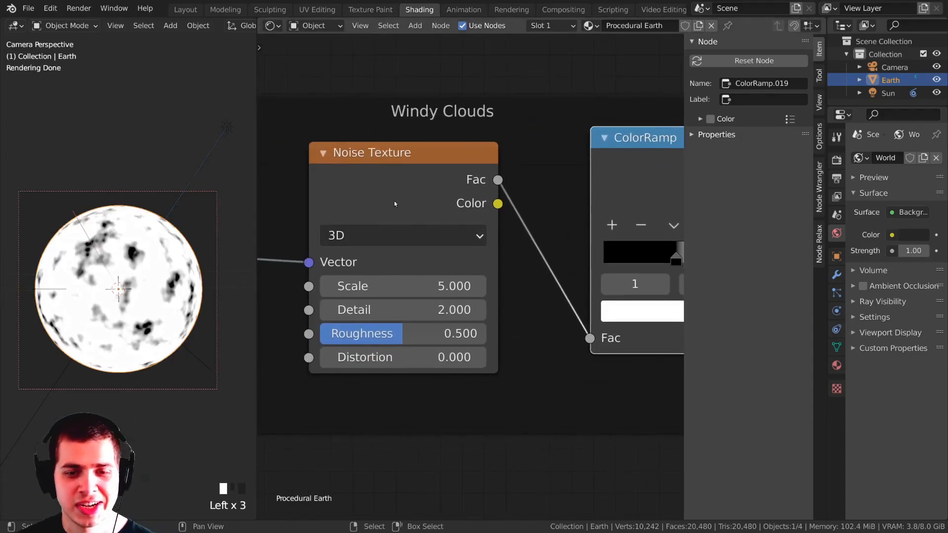
# Set the Windy Clouds Noise Texture's Scale to 6.7 and Detail to 16.
pyautogui.moveTo(396, 205); pyautogui.dragTo(387, 201)
pyautogui.scroll(-1, 440, 247)
pyautogui.moveTo(469, 268); pyautogui.dragTo(483, 281, button='middle')
pyautogui.press('n')
pyautogui.click(485, 274)
pyautogui.write('6.7')
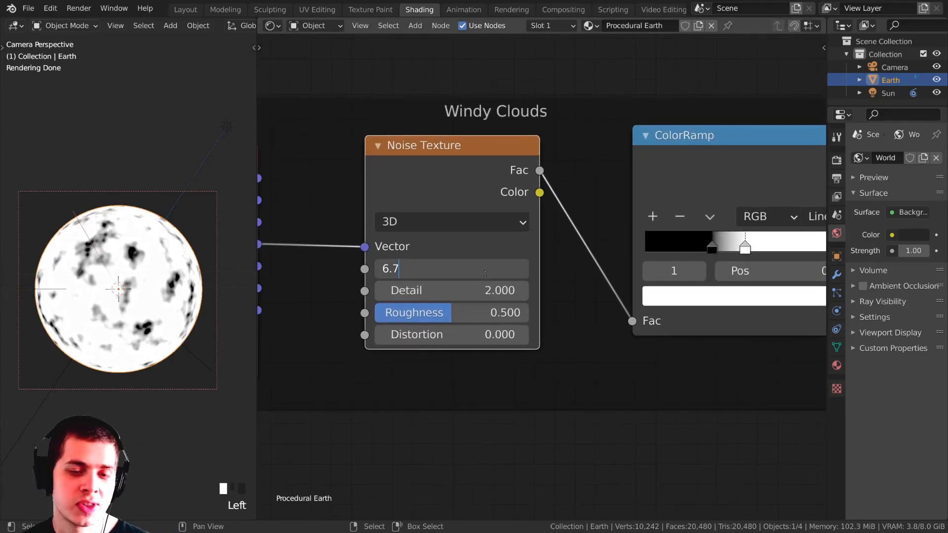
pyautogui.press('Return')
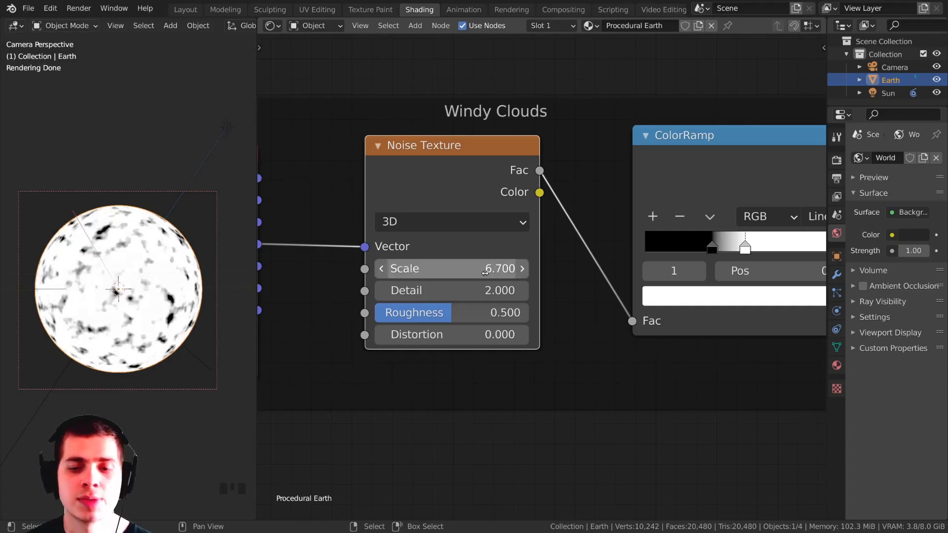
pyautogui.moveTo(437, 291); pyautogui.dragTo(493, 291)
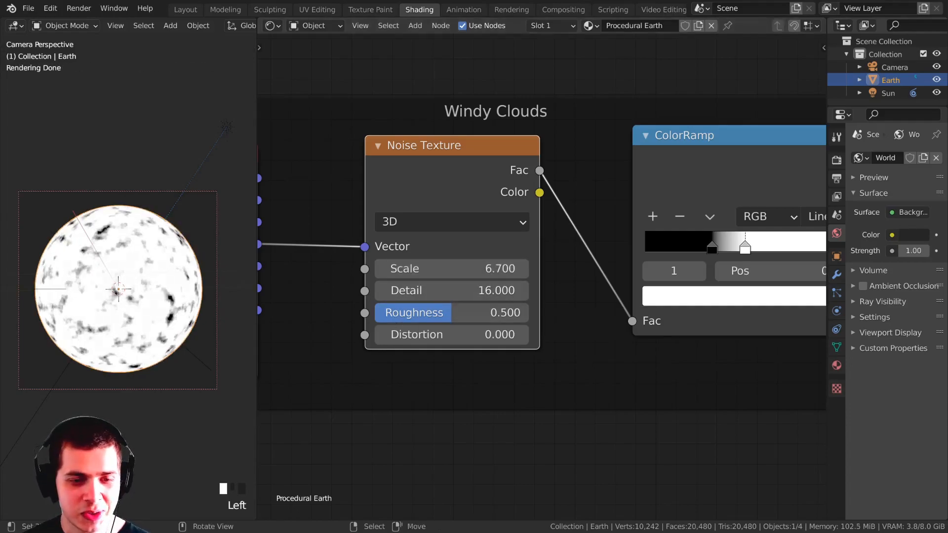
# Try a Distortion of 0.5 on the Windy Clouds Noise Texture.
pyautogui.scroll(2, 428, 318)
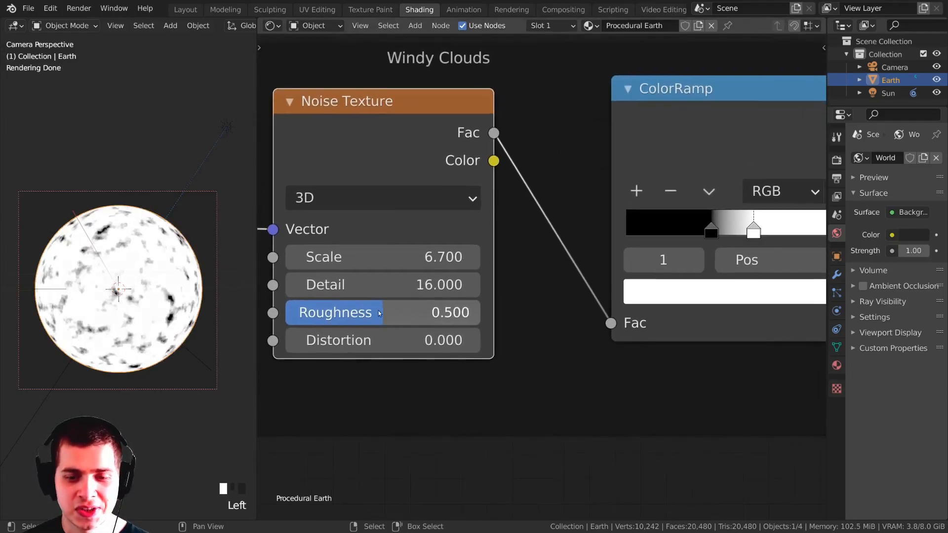
pyautogui.click(404, 349)
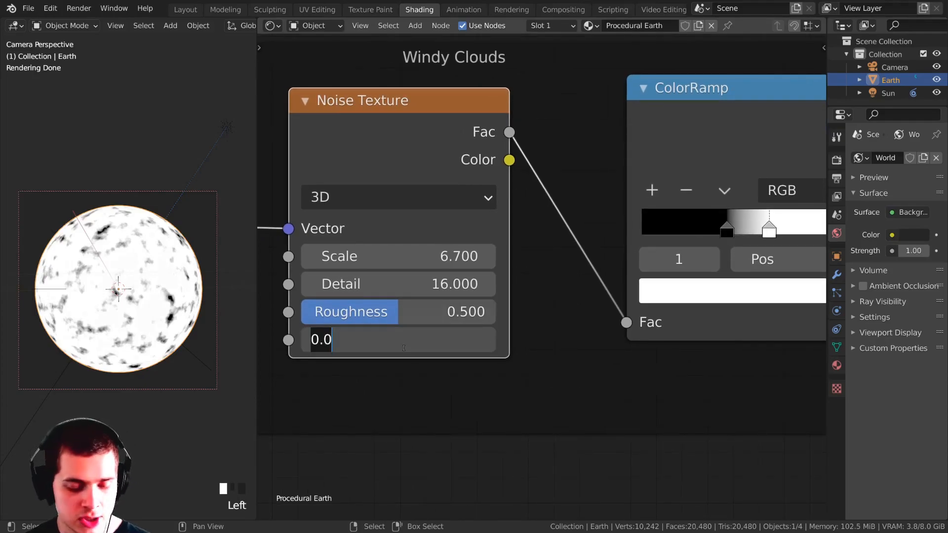
pyautogui.write('.5')
pyautogui.press('Return')
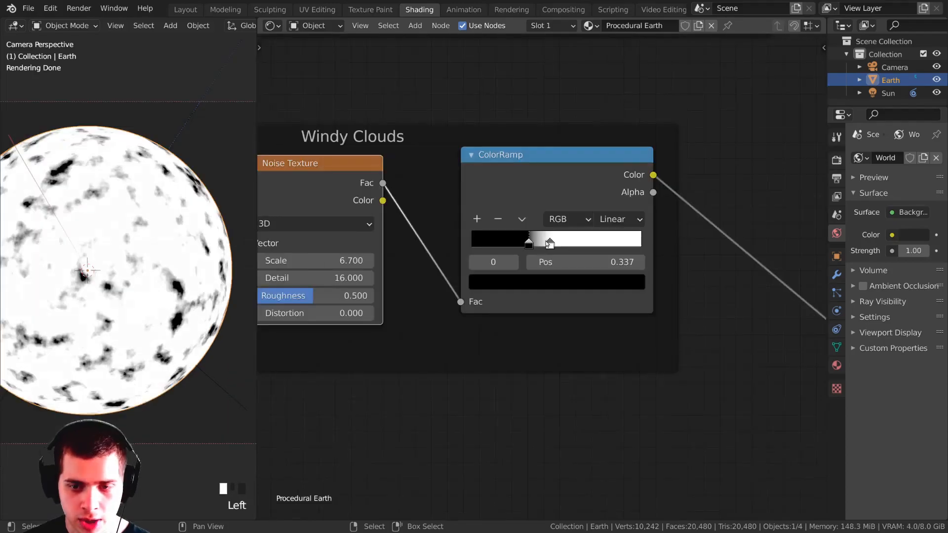
# Sharpen the Windy Clouds ColorRamp by moving the black stop close to the white stop and placing the white stop at 0.490.
pyautogui.moveTo(550, 244)
pyautogui.mouseDown()
pyautogui.moveTo(558, 244)
pyautogui.moveTo(542, 245)
pyautogui.moveTo(555, 242)
pyautogui.mouseUp()
pyautogui.click(562, 243)
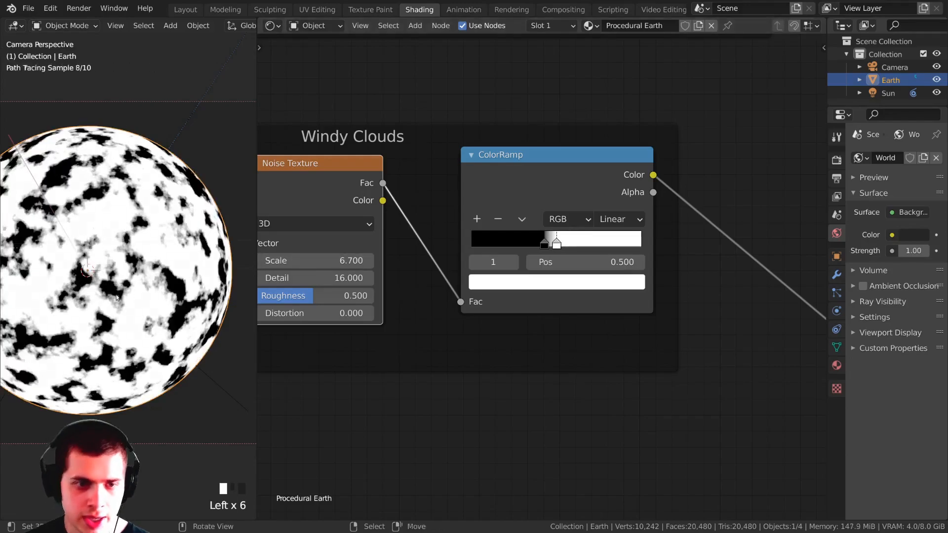
pyautogui.scroll(-4, 476, 172)
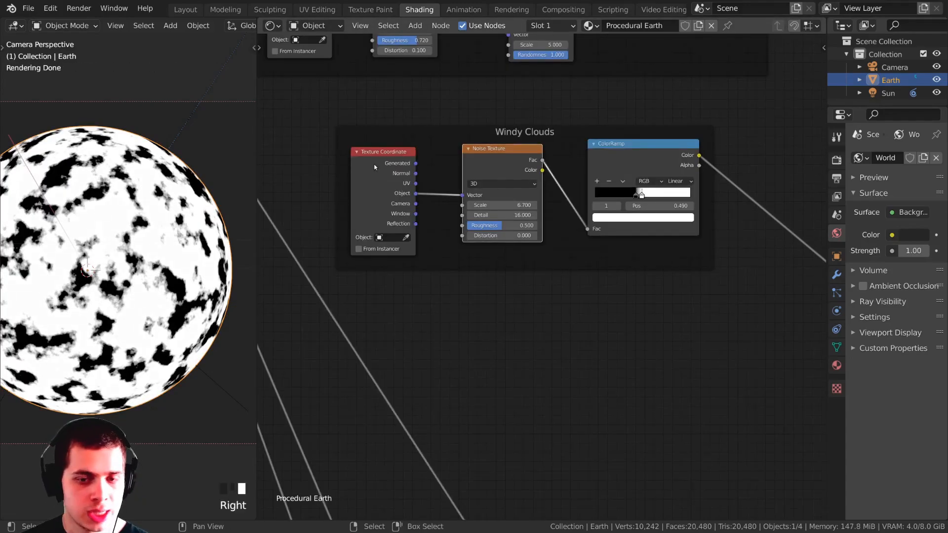
# Duplicate the Windy Clouds Texture Coordinate and Noise Texture nodes and place the copies below the originals.
pyautogui.keyDown('shift'); pyautogui.rightClick(499, 158); pyautogui.keyUp('shift')
pyautogui.hotkey('shift', 'd')
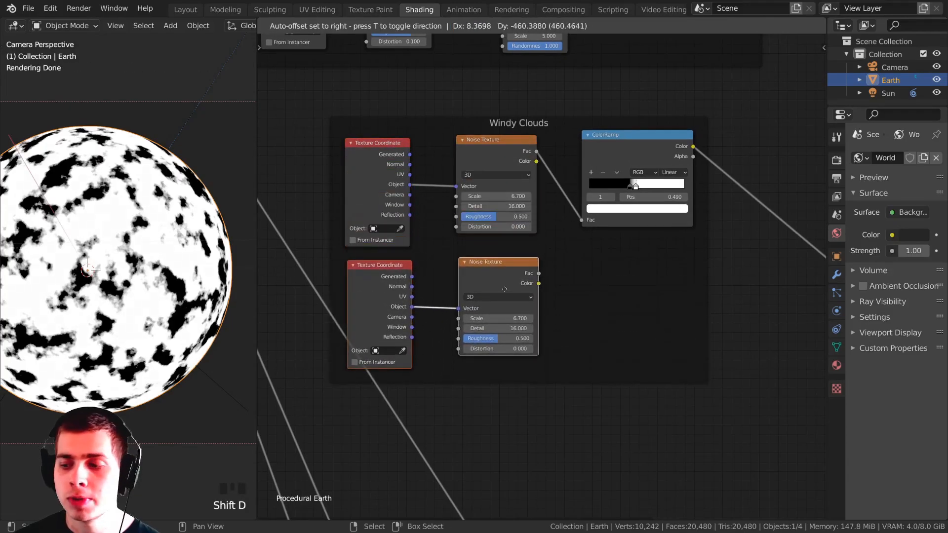
pyautogui.click(506, 290)
# Preview the duplicated Noise Texture on the Earth and set its Distortion to 9.6.
pyautogui.scroll(2, 493, 291)
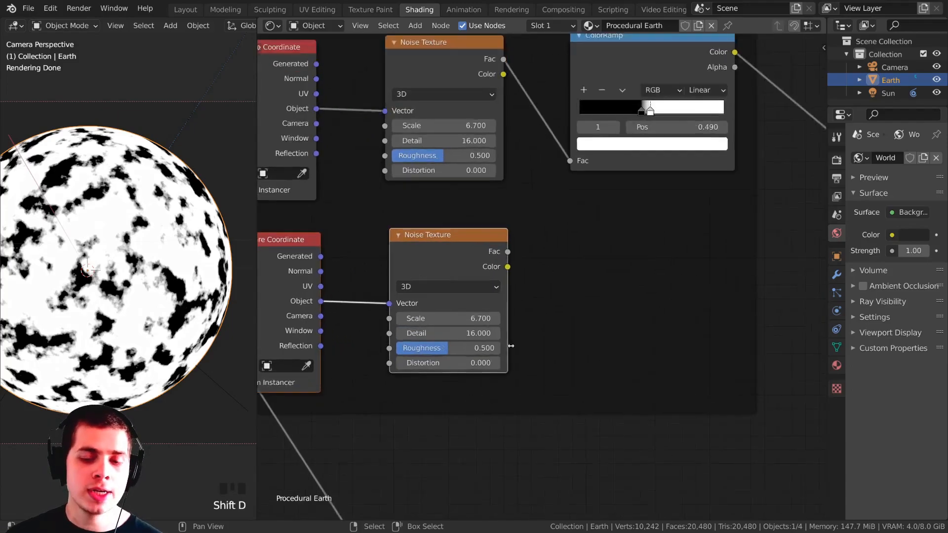
pyautogui.scroll(2, 469, 366)
pyautogui.keyDown('ctrl'); pyautogui.keyDown('shift'); pyautogui.click(482, 205); pyautogui.keyUp('shift'); pyautogui.keyUp('ctrl')
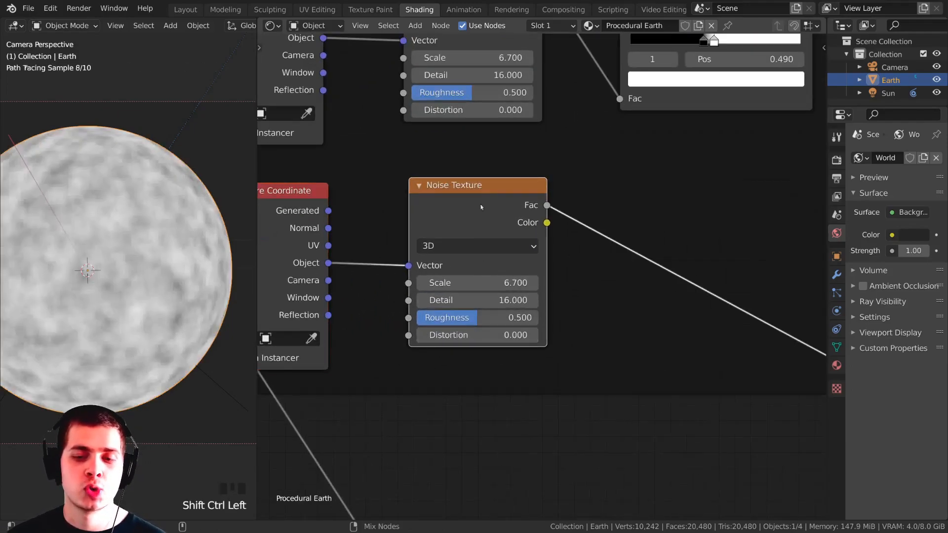
pyautogui.scroll(1, 450, 330)
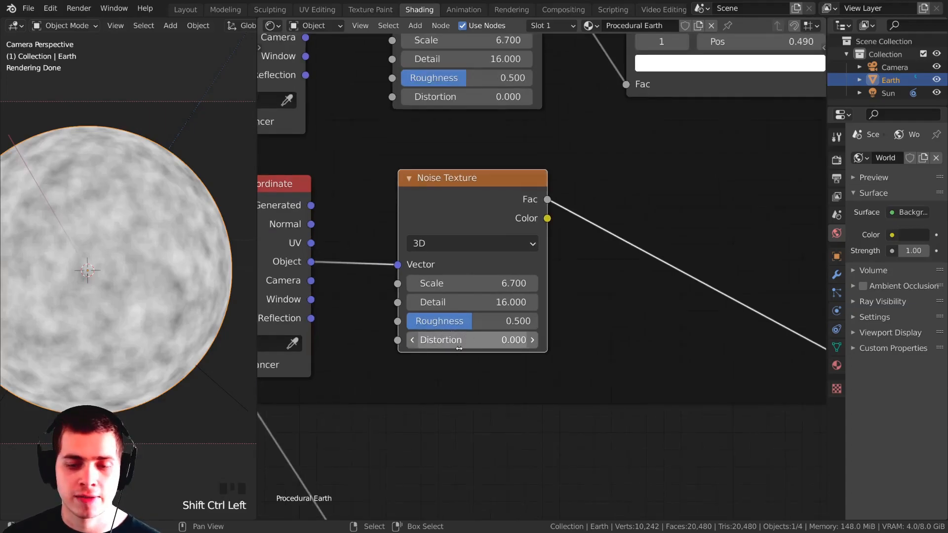
pyautogui.click(451, 340)
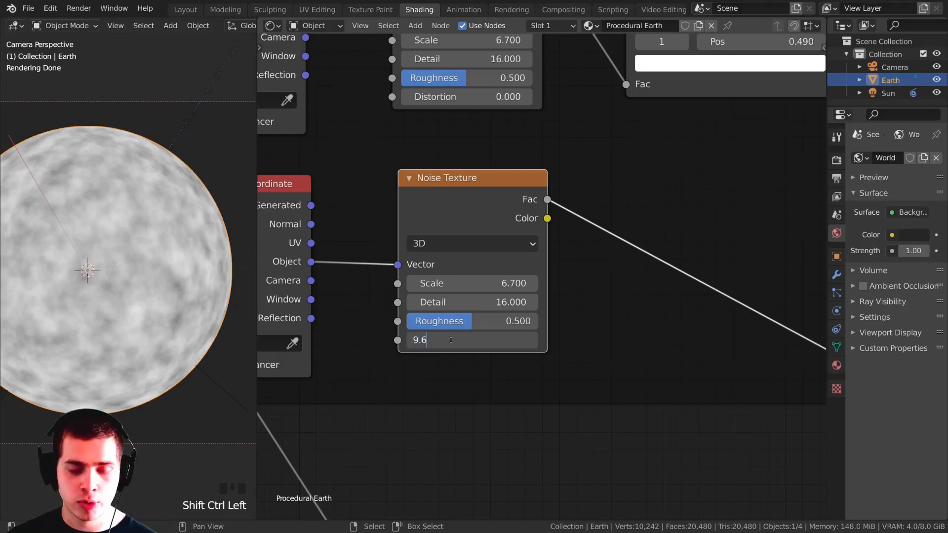
pyautogui.write('9.6')
pyautogui.press('Return')
pyautogui.keyDown('shift'); pyautogui.moveTo(177, 203); pyautogui.dragTo(163, 236, button='middle'); pyautogui.keyUp('shift')
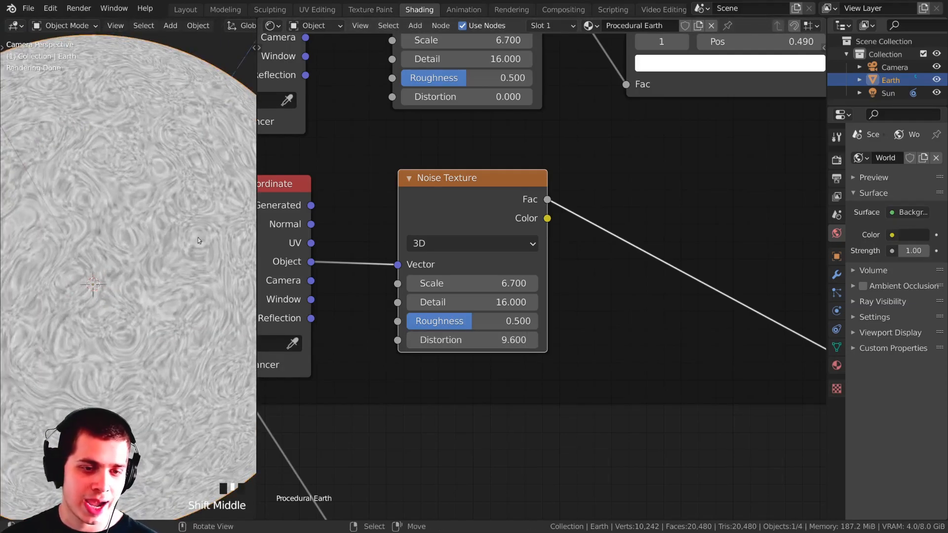
# Set the duplicated Noise Texture's Scale to 2.
pyautogui.scroll(-3, 496, 228)
pyautogui.moveTo(503, 229); pyautogui.dragTo(511, 233)
pyautogui.scroll(1, 505, 266)
pyautogui.moveTo(505, 295); pyautogui.dragTo(497, 281, button='middle')
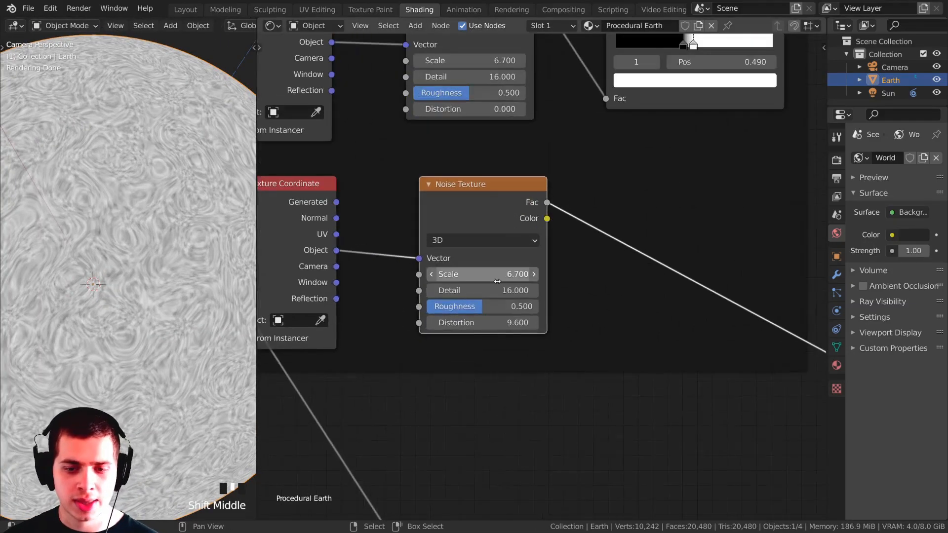
pyautogui.click(494, 277)
pyautogui.write('2')
pyautogui.press('Return')
pyautogui.scroll(-2, 151, 287)
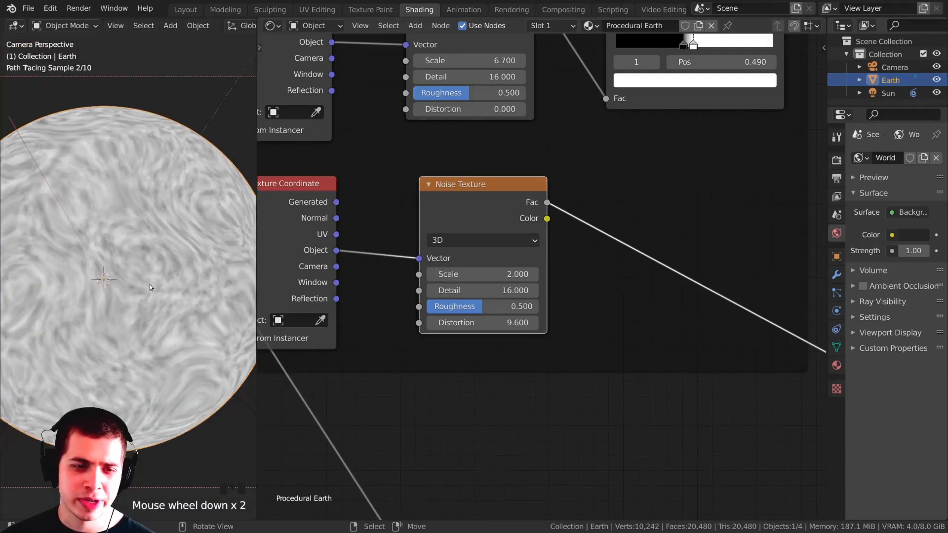
# Duplicate the Windy Clouds ColorRamp and drop the copy onto the lower Noise Texture's output link, so it feeds the preview.
pyautogui.moveTo(500, 172); pyautogui.dragTo(490, 171)
pyautogui.moveTo(476, 225); pyautogui.dragTo(472, 219)
pyautogui.scroll(-2, 444, 285)
pyautogui.rightClick(594, 78)
pyautogui.hotkey('shift', 'd')
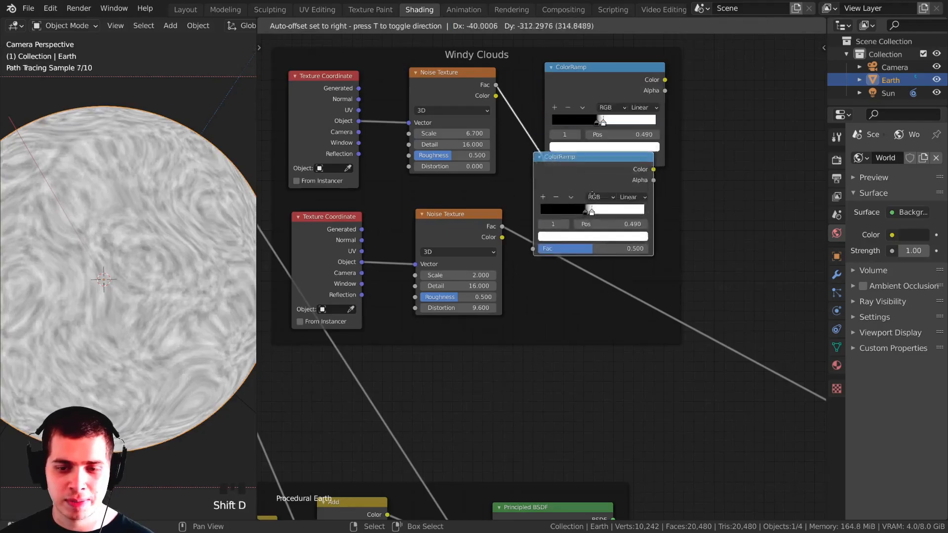
pyautogui.click(592, 236)
pyautogui.moveTo(592, 237); pyautogui.dragTo(586, 218, button='middle')
pyautogui.scroll(14, 583, 247)
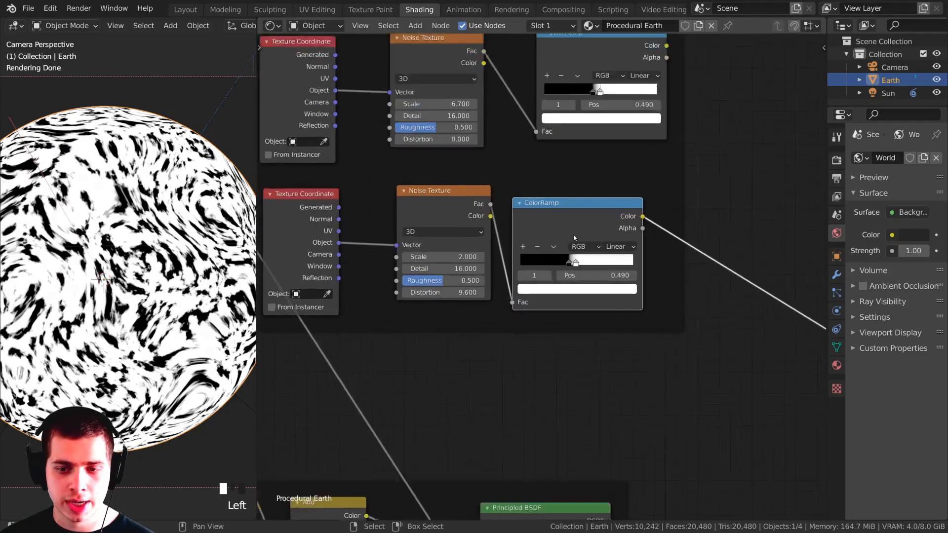
# Move the black stop of the lower Windy Clouds ColorRamp to position 0.448.
pyautogui.moveTo(588, 262); pyautogui.dragTo(523, 286, button='middle')
pyautogui.moveTo(528, 276)
pyautogui.mouseDown()
pyautogui.moveTo(536, 276)
pyautogui.moveTo(513, 279)
pyautogui.mouseUp()
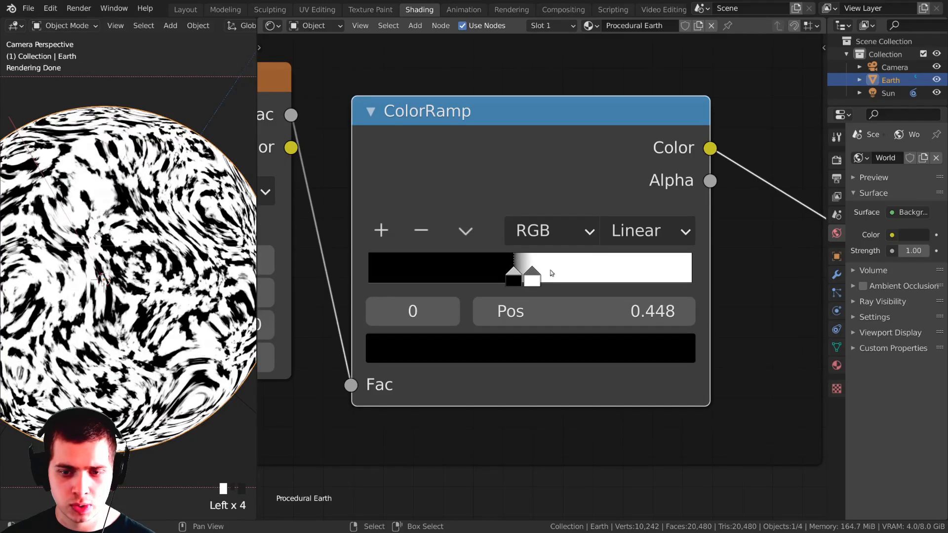
pyautogui.scroll(-5, 567, 232)
pyautogui.scroll(1, 502, 244)
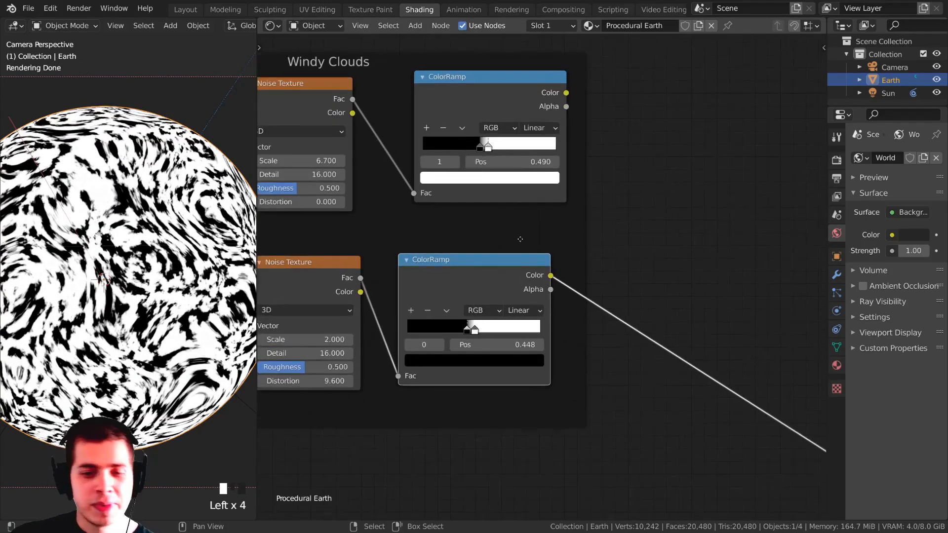
pyautogui.hotkey('shift', 'a')
pyautogui.click(472, 236)
pyautogui.write('mix')
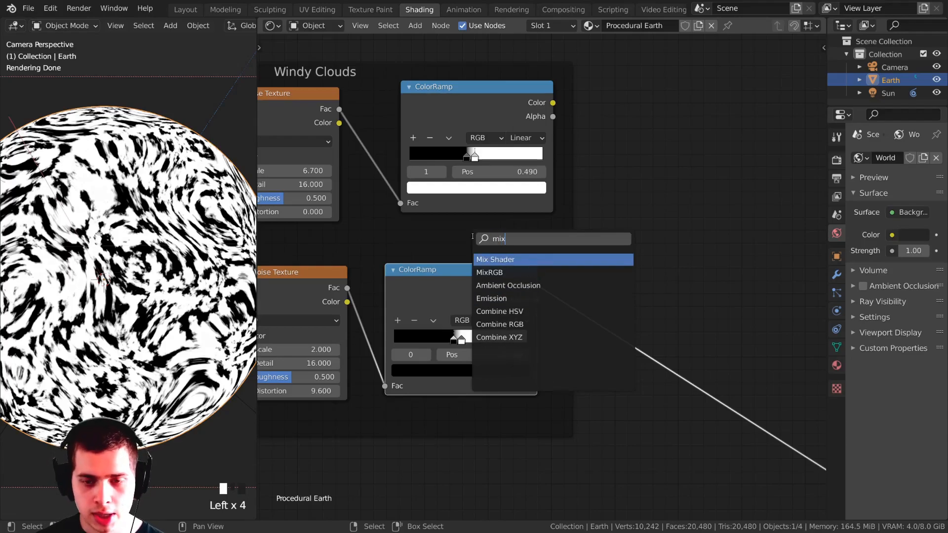
pyautogui.click(489, 271)
pyautogui.click(473, 247)
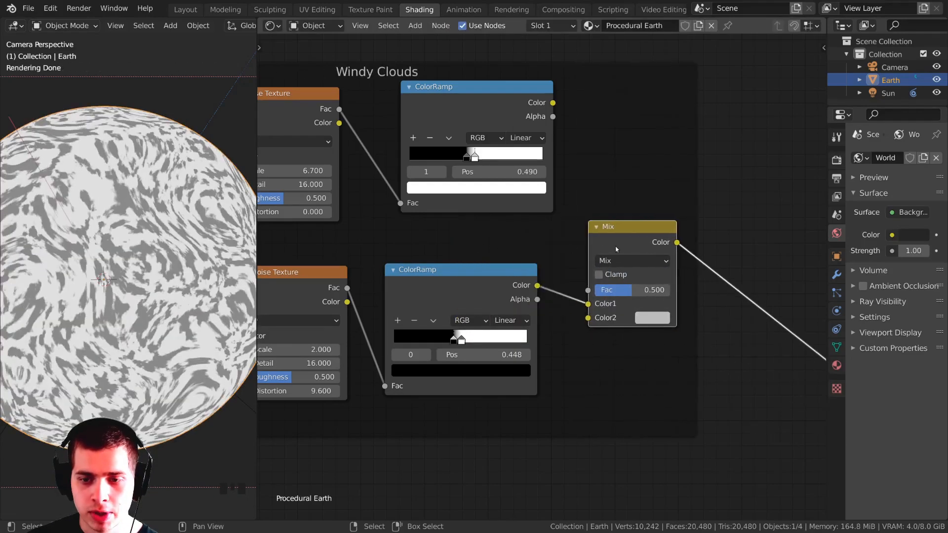
pyautogui.moveTo(614, 250); pyautogui.dragTo(629, 220)
pyautogui.moveTo(460, 251); pyautogui.dragTo(436, 325, button='middle')
pyautogui.scroll(1, 380, 326)
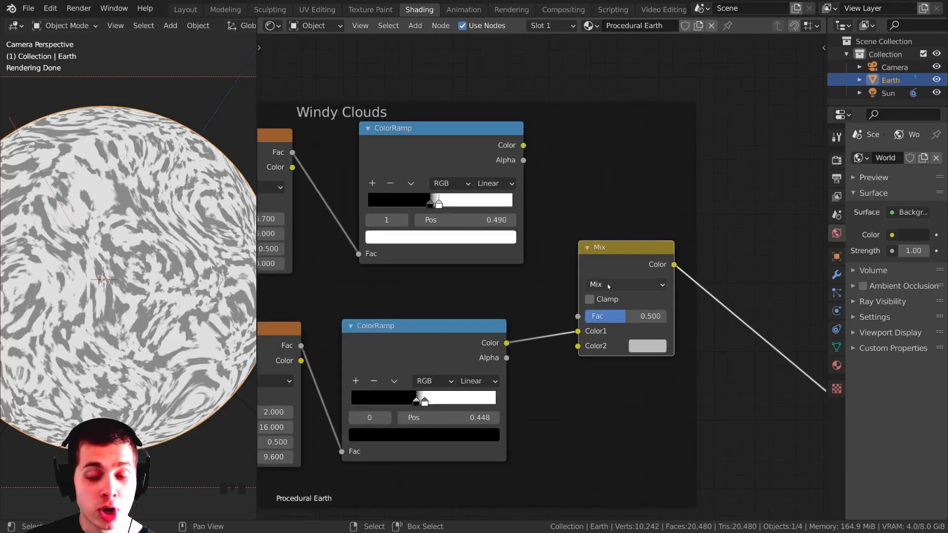
pyautogui.click(607, 284)
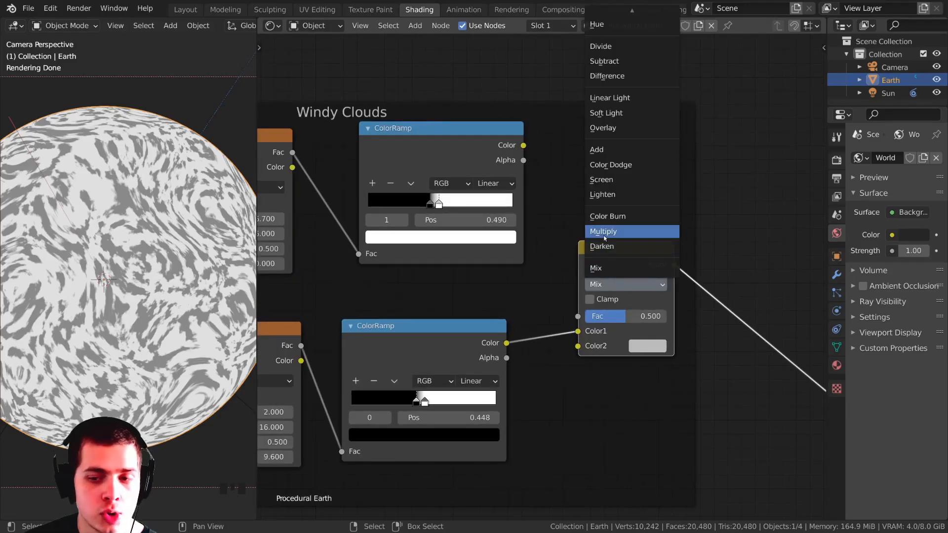
pyautogui.click(603, 232)
pyautogui.moveTo(524, 146); pyautogui.dragTo(526, 127)
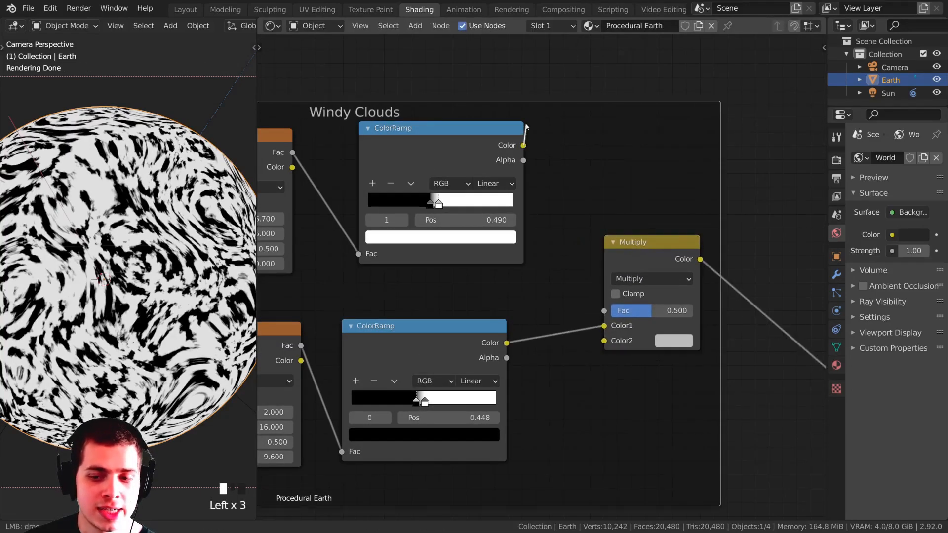
pyautogui.moveTo(601, 345); pyautogui.dragTo(603, 341)
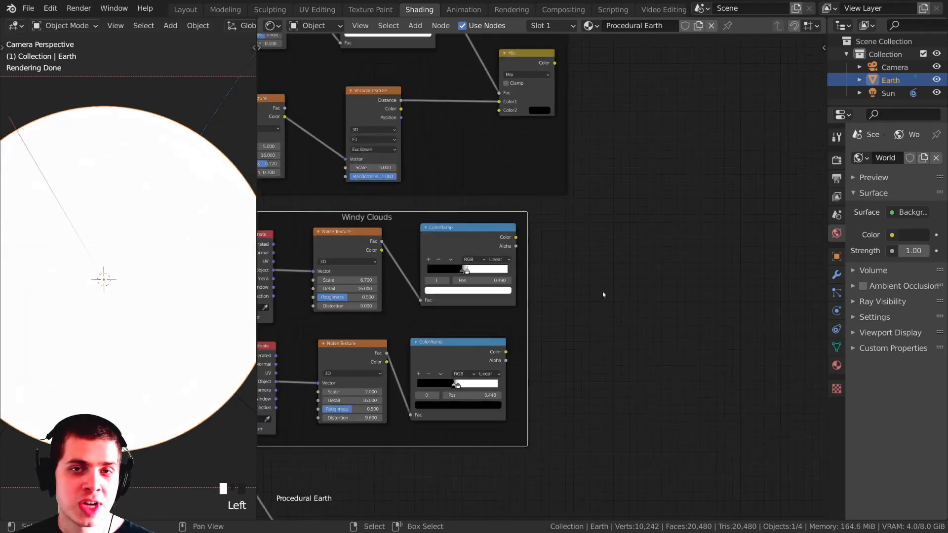
# Add an unconnected MixRGB node beside the two ColorRamps in the Windy Clouds frame.
pyautogui.moveTo(612, 287); pyautogui.dragTo(489, 243, button='middle')
pyautogui.hotkey('shift', 'a')
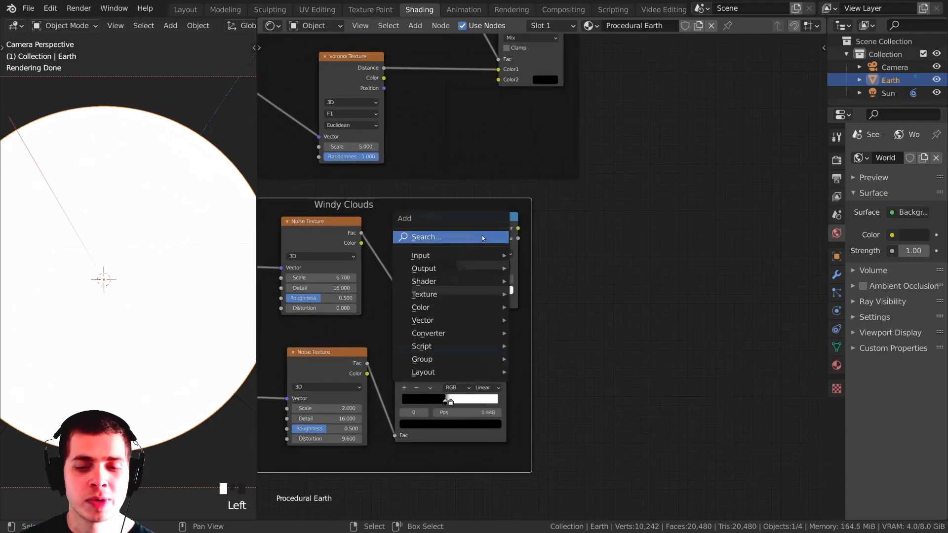
pyautogui.click(482, 236)
pyautogui.write('mi')
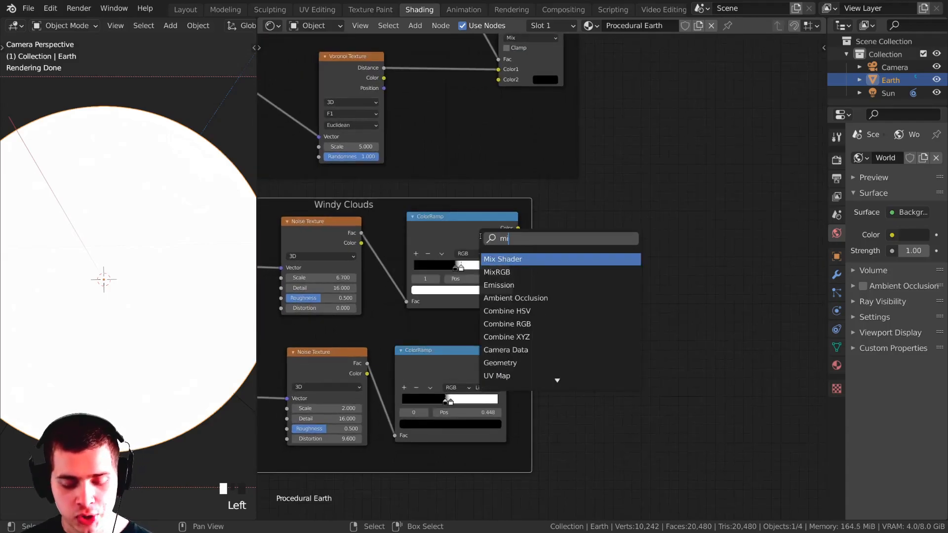
pyautogui.write('x')
pyautogui.click(497, 272)
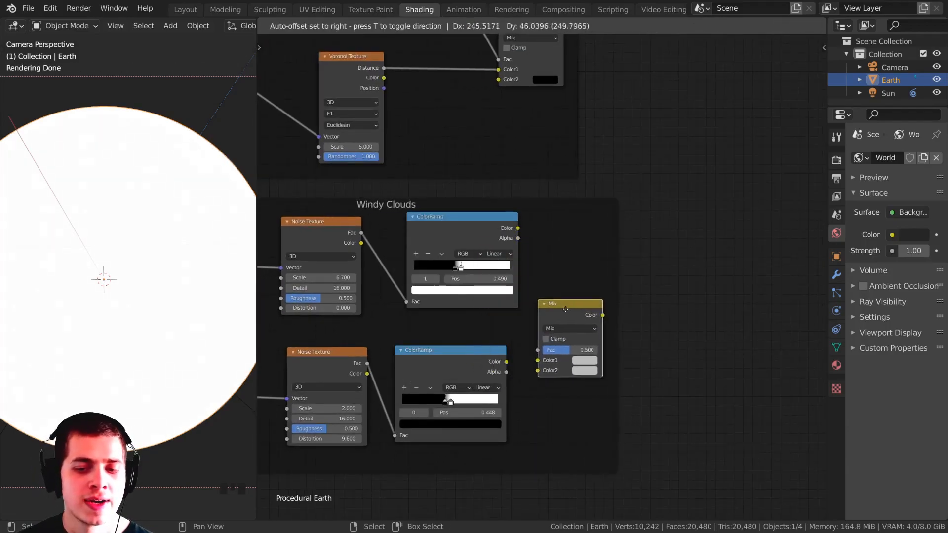
pyautogui.click(580, 317)
# Set the new Mix node's blending mode to Multiply and move it slightly away from the ColorRamps.
pyautogui.scroll(2, 556, 300)
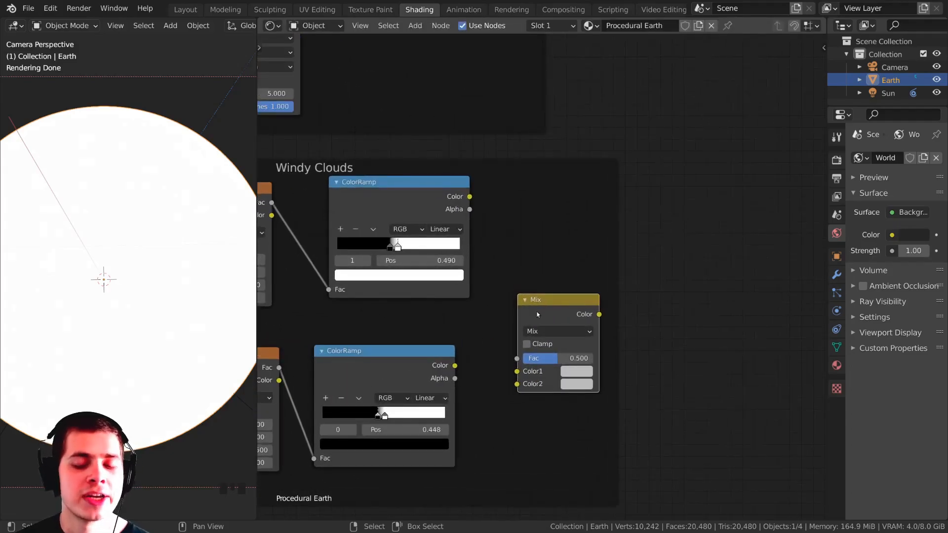
pyautogui.moveTo(540, 335); pyautogui.dragTo(554, 315, button='middle')
pyautogui.click(554, 312)
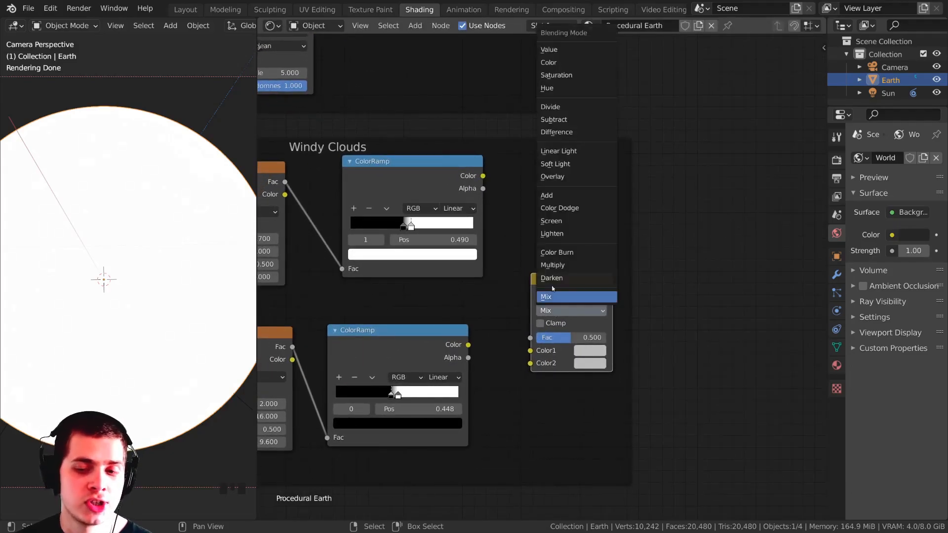
pyautogui.click(552, 265)
pyautogui.moveTo(567, 290); pyautogui.dragTo(588, 283)
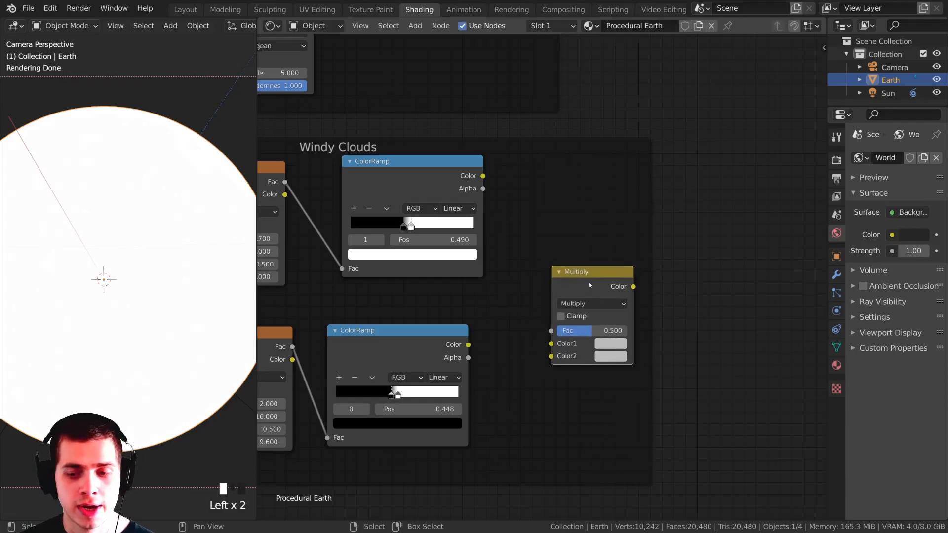
# Connect the upper ColorRamp's Color to the Multiply node's Color2 and the lower ColorRamp's Color to Color1.
pyautogui.keyDown('ctrl'); pyautogui.keyDown('shift'); pyautogui.click(425, 182); pyautogui.keyUp('shift'); pyautogui.keyUp('ctrl')
pyautogui.moveTo(482, 176); pyautogui.dragTo(551, 356)
pyautogui.keyDown('ctrl'); pyautogui.keyDown('shift'); pyautogui.click(446, 352); pyautogui.keyUp('shift'); pyautogui.keyUp('ctrl')
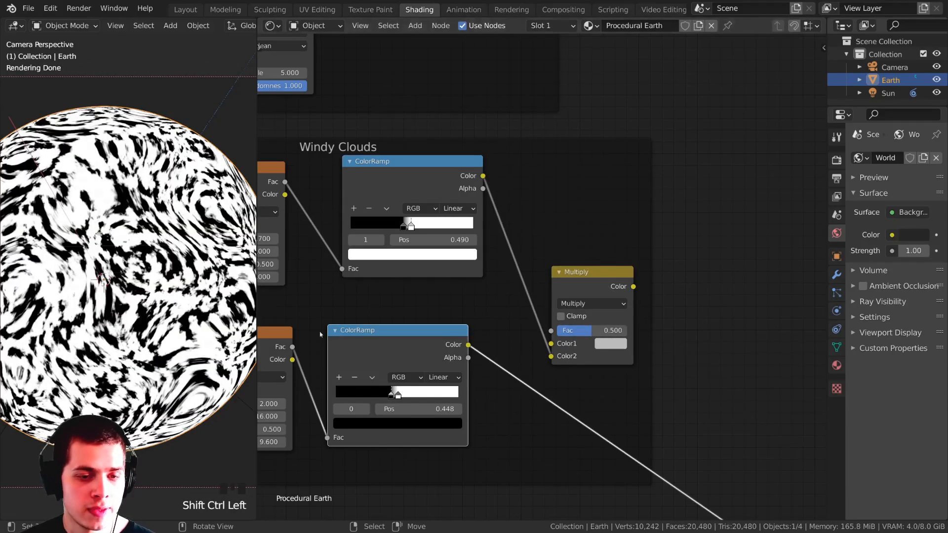
pyautogui.moveTo(468, 344); pyautogui.dragTo(551, 344)
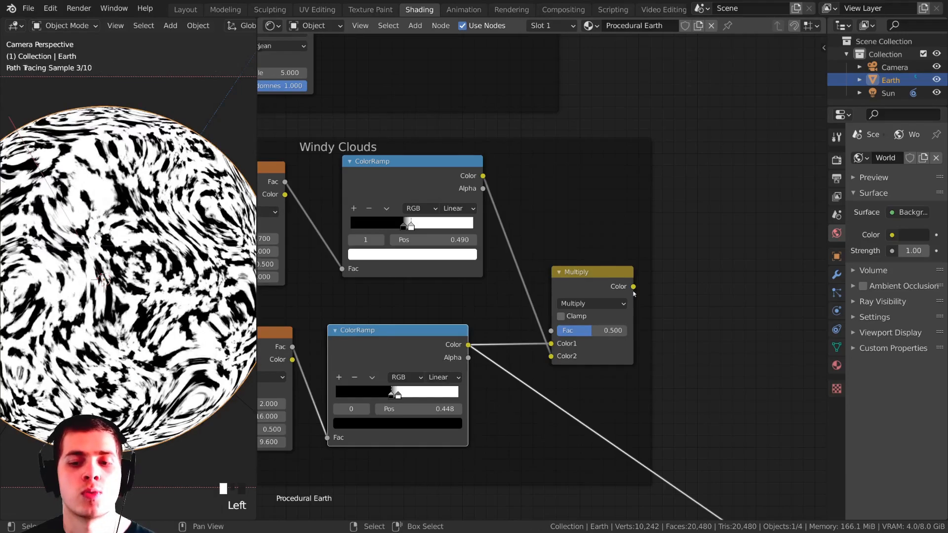
# Preview the Multiply node on the Earth and set its Fac to 1.
pyautogui.keyDown('ctrl'); pyautogui.keyDown('shift'); pyautogui.click(583, 280); pyautogui.keyUp('shift'); pyautogui.keyUp('ctrl')
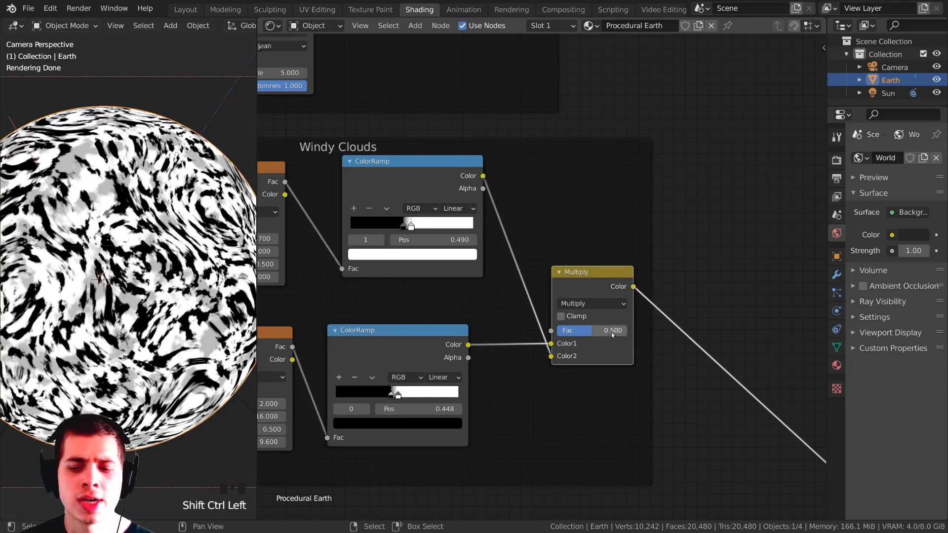
pyautogui.moveTo(590, 333); pyautogui.dragTo(626, 333)
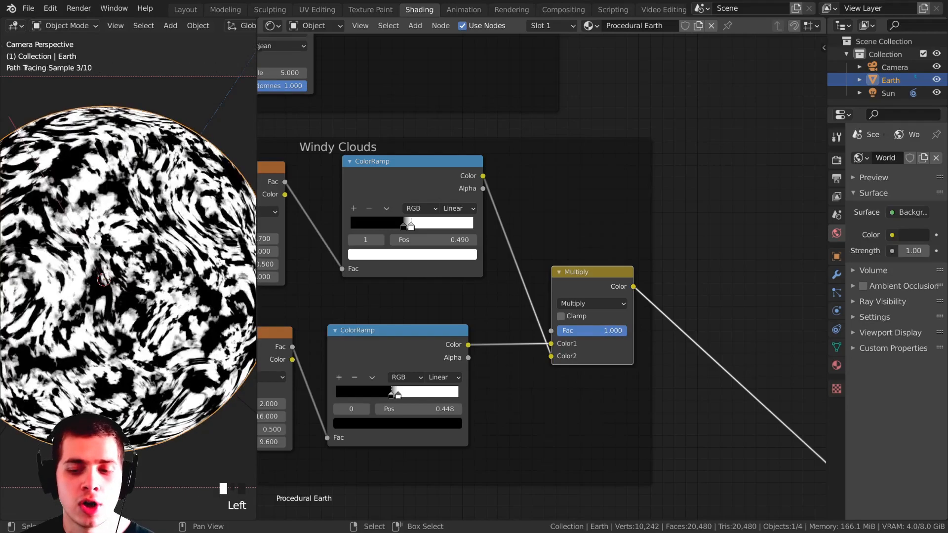
pyautogui.click(598, 335)
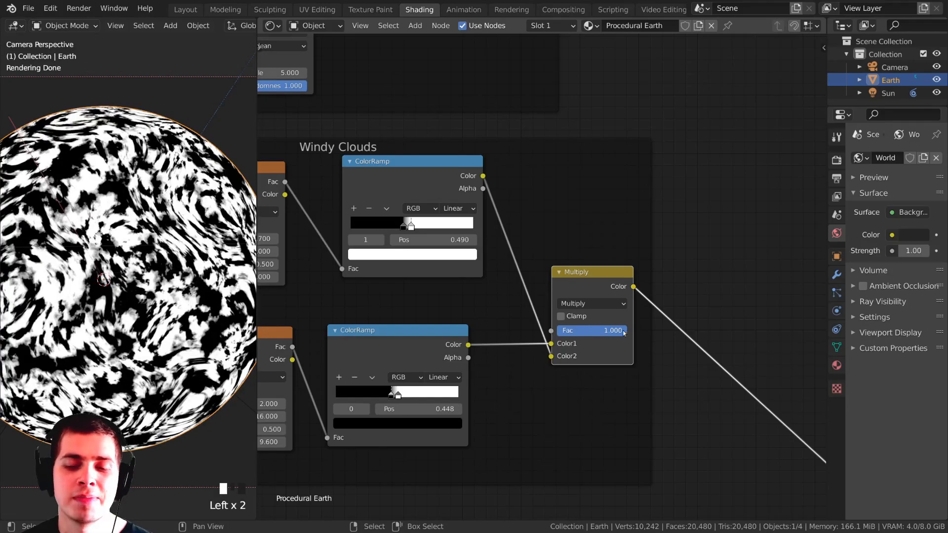
# Set the upper Windy Clouds ColorRamp's white stop to 0.632 and black stop to 0.521, and the lower ColorRamp's black stop to 0.487.
pyautogui.scroll(3, 420, 224)
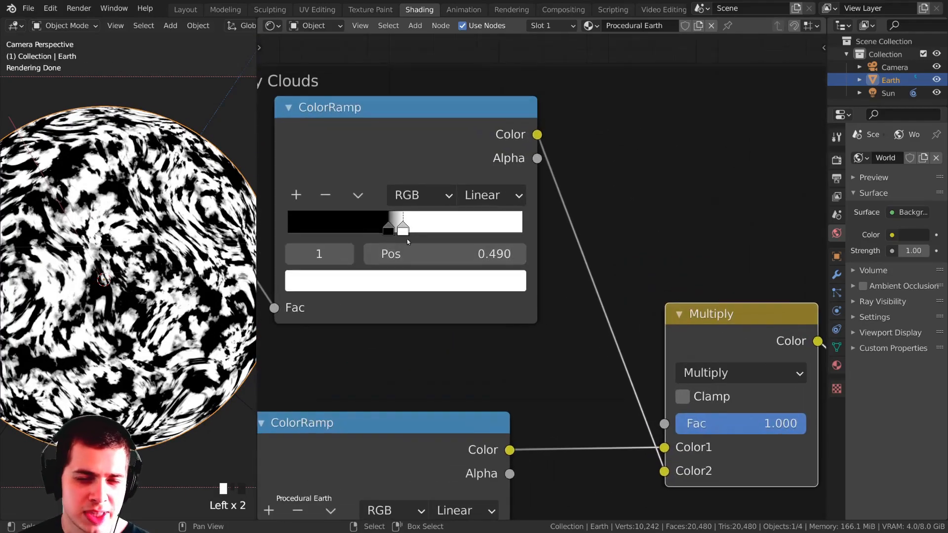
pyautogui.click(412, 228)
pyautogui.moveTo(404, 232); pyautogui.dragTo(436, 237)
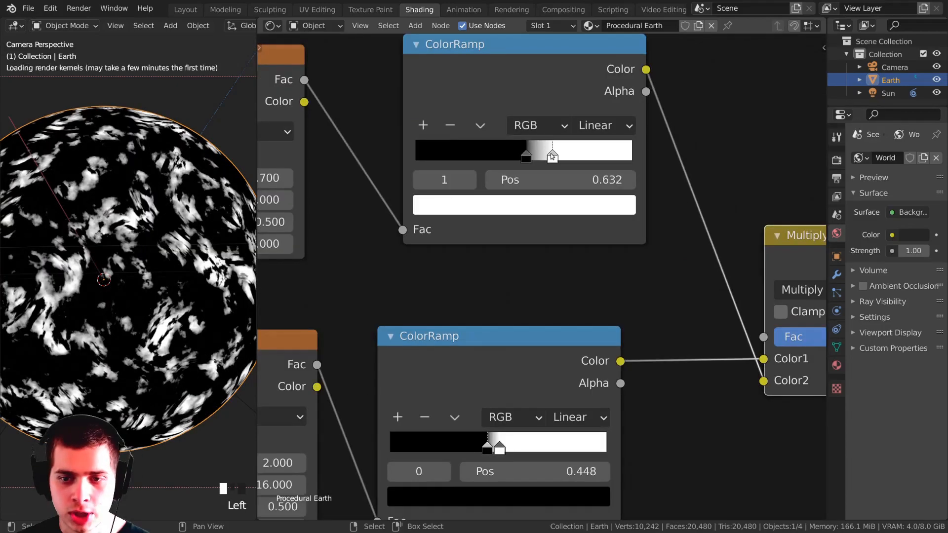
pyautogui.click(528, 157)
pyautogui.click(504, 448)
pyautogui.moveTo(509, 449)
pyautogui.mouseDown()
pyautogui.moveTo(522, 449)
pyautogui.moveTo(495, 449)
pyautogui.mouseUp()
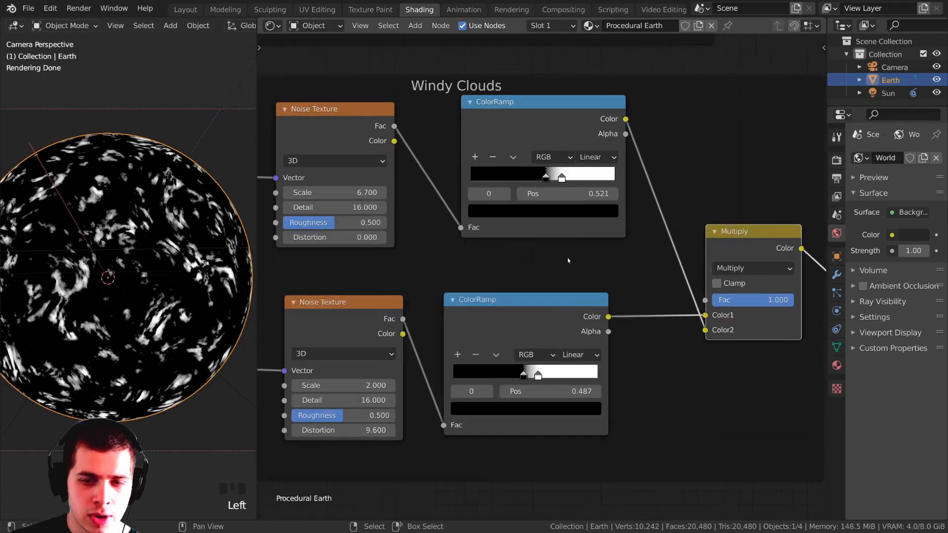
# Set the Roughness of the lower Windy Clouds Noise Texture to 0.74 and inspect the clouds up close.
pyautogui.scroll(1, 567, 258)
pyautogui.moveTo(567, 258); pyautogui.dragTo(590, 219, button='middle')
pyautogui.moveTo(427, 271); pyautogui.dragTo(463, 264, button='middle')
pyautogui.moveTo(469, 303); pyautogui.dragTo(447, 296, button='middle')
pyautogui.scroll(1, 491, 261)
pyautogui.moveTo(357, 310); pyautogui.dragTo(402, 277, button='middle')
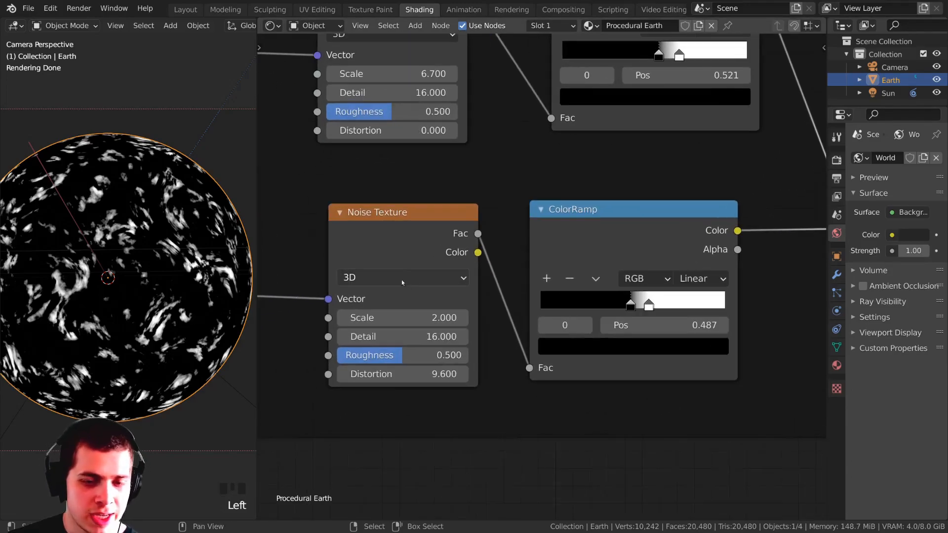
pyautogui.scroll(1, 401, 278)
pyautogui.moveTo(399, 330); pyautogui.dragTo(390, 377, button='middle')
pyautogui.moveTo(390, 376); pyautogui.dragTo(424, 376)
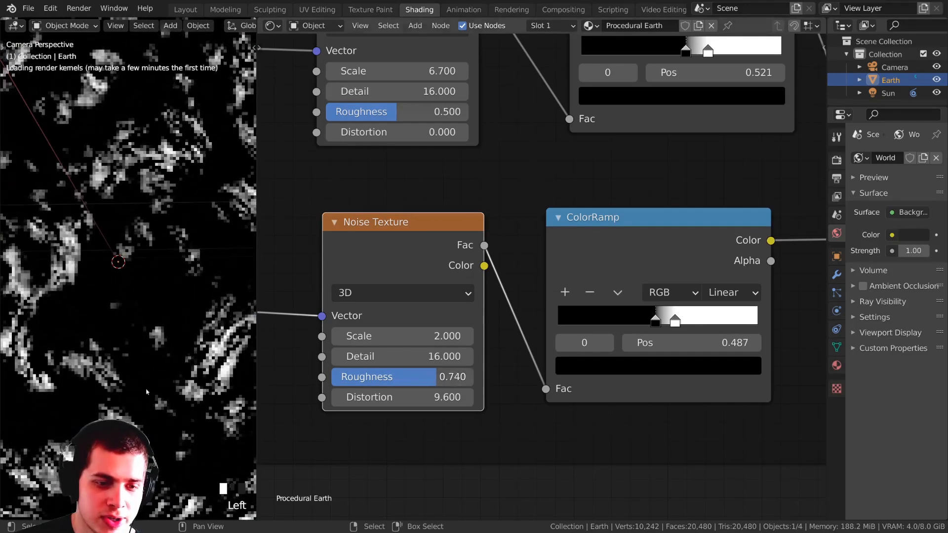
pyautogui.scroll(3, 102, 332)
pyautogui.scroll(-2, 145, 357)
pyautogui.keyDown('shift'); pyautogui.moveTo(145, 357); pyautogui.dragTo(143, 415, button='middle'); pyautogui.keyUp('shift')
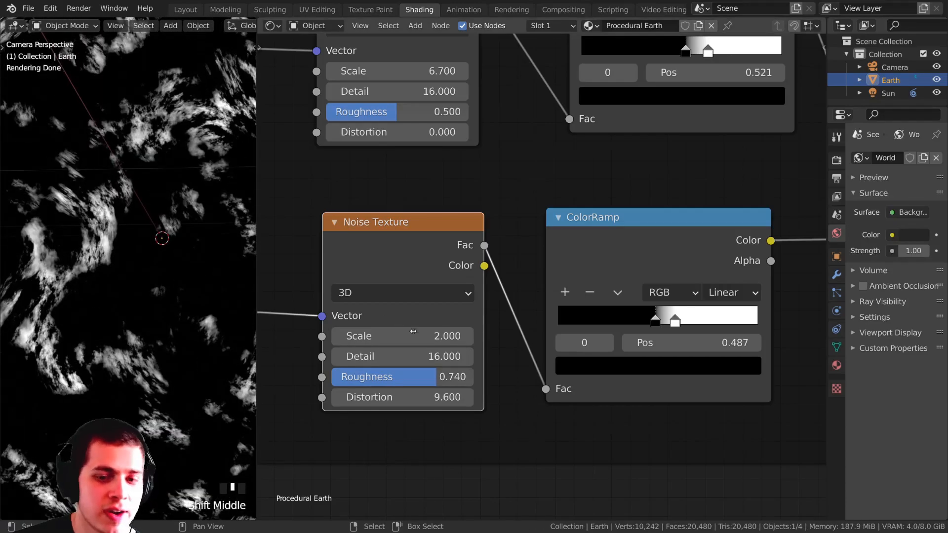
# Set the lower Noise Texture's Roughness to 0.87 and the upper Windy Clouds ColorRamp's black stop to 0.510.
pyautogui.click(424, 377)
pyautogui.press('BackSpace')
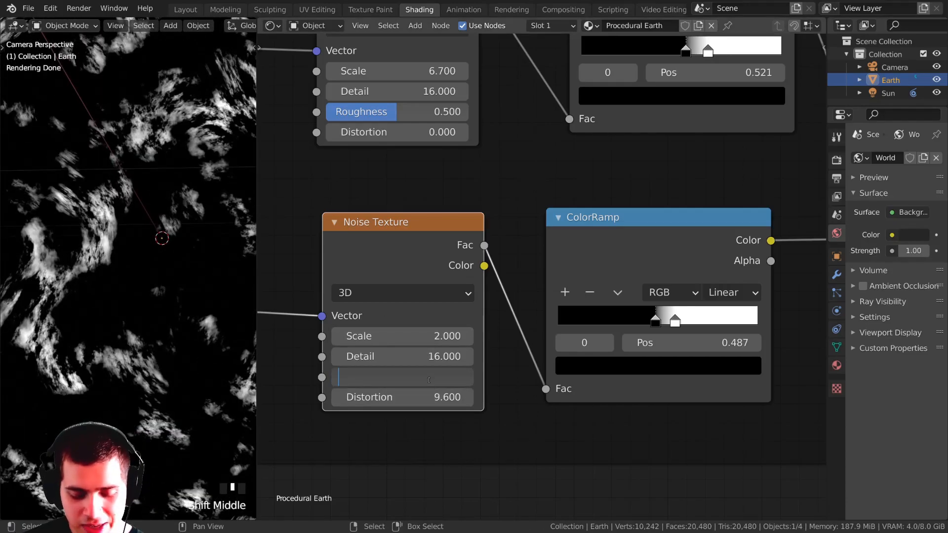
pyautogui.write('.87')
pyautogui.press('Return')
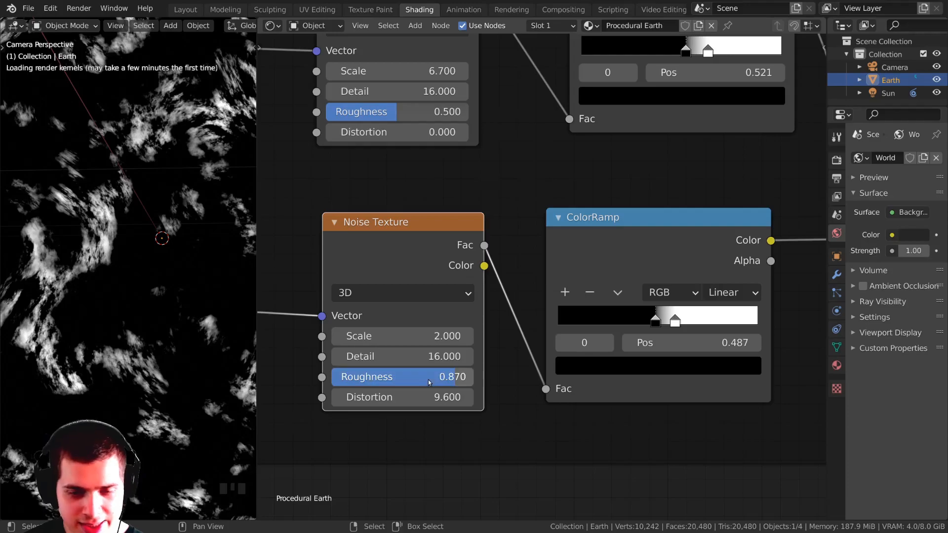
pyautogui.scroll(-4, 172, 212)
pyautogui.keyDown('shift'); pyautogui.moveTo(173, 213); pyautogui.dragTo(146, 204, button='middle'); pyautogui.keyUp('shift')
pyautogui.scroll(4, 166, 232)
pyautogui.scroll(-3, 166, 232)
pyautogui.scroll(-4, 146, 204)
pyautogui.scroll(-8, 543, 277)
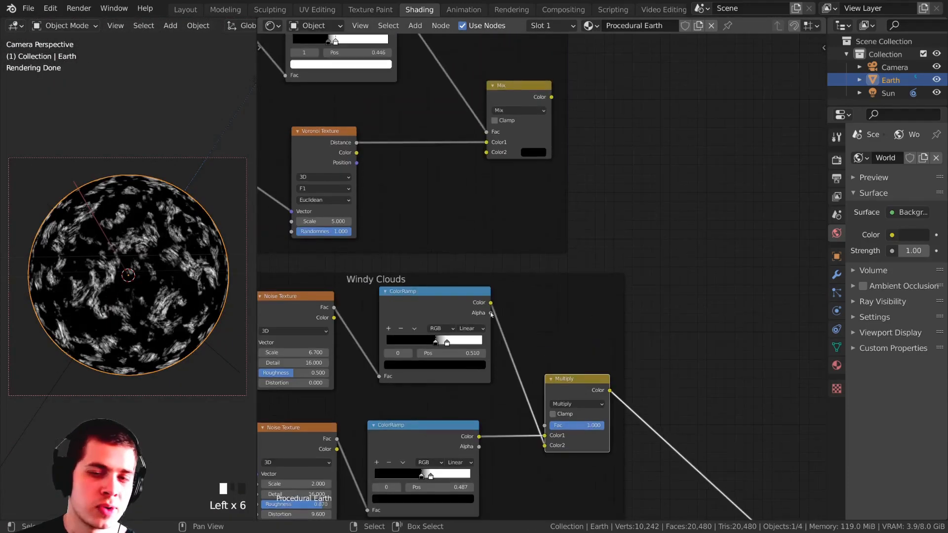
# Preview the Puffy Clouds Mix node and the Windy Clouds Multiply node in turn on the Earth.
pyautogui.scroll(-2, 544, 282)
pyautogui.moveTo(545, 282); pyautogui.dragTo(553, 303, button='middle')
pyautogui.keyDown('ctrl'); pyautogui.keyDown('shift'); pyautogui.click(526, 162); pyautogui.keyUp('shift'); pyautogui.keyUp('ctrl')
pyautogui.moveTo(526, 162); pyautogui.dragTo(531, 161)
pyautogui.keyDown('ctrl'); pyautogui.keyDown('shift'); pyautogui.click(570, 381); pyautogui.keyUp('shift'); pyautogui.keyUp('ctrl')
pyautogui.scroll(-3, 552, 326)
pyautogui.moveTo(548, 325); pyautogui.dragTo(589, 275, button='middle')
pyautogui.moveTo(550, 209); pyautogui.dragTo(560, 211)
pyautogui.moveTo(573, 253); pyautogui.dragTo(633, 185)
# Add a MixRGB node beyond both cloud frames, inserted on the Windy Clouds Multiply node's output link.
pyautogui.hotkey('shift', 'a')
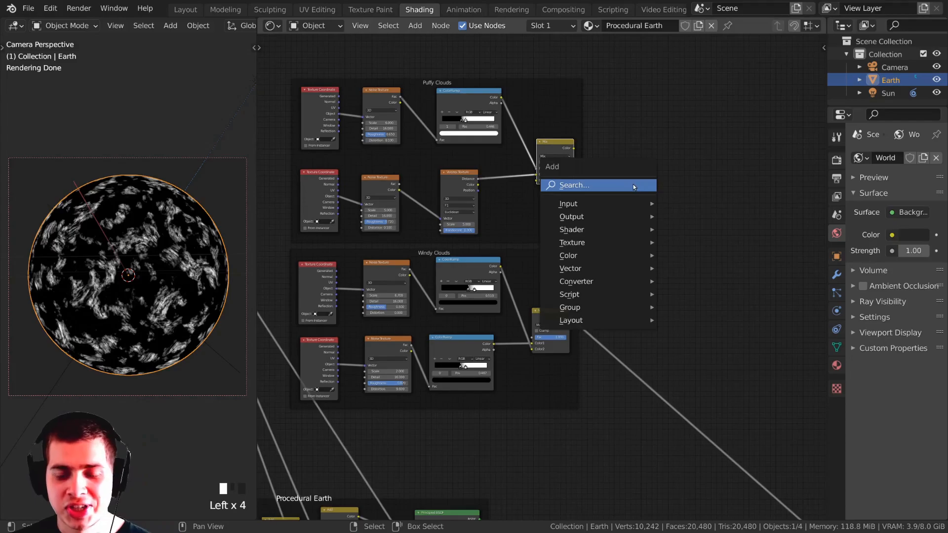
pyautogui.write('mi')
pyautogui.click(650, 220)
pyautogui.click(644, 288)
pyautogui.moveTo(644, 288); pyautogui.dragTo(653, 259)
# Set the new Mix node to Add, with the Puffy Clouds Mix feeding Color1 and the Windy Clouds Multiply feeding Color2.
pyautogui.scroll(3, 653, 260)
pyautogui.click(619, 318)
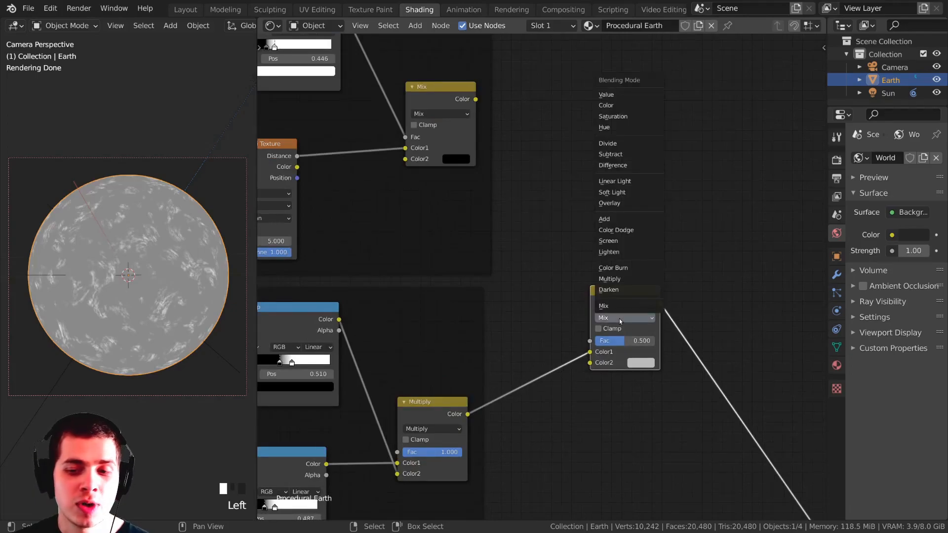
pyautogui.click(615, 218)
pyautogui.moveTo(475, 100); pyautogui.dragTo(589, 354)
pyautogui.moveTo(589, 355)
pyautogui.mouseDown(button='middle')
pyautogui.moveTo(622, 311)
pyautogui.moveTo(632, 332)
pyautogui.moveTo(599, 341)
pyautogui.mouseUp(button='middle')
pyautogui.scroll(2, 620, 303)
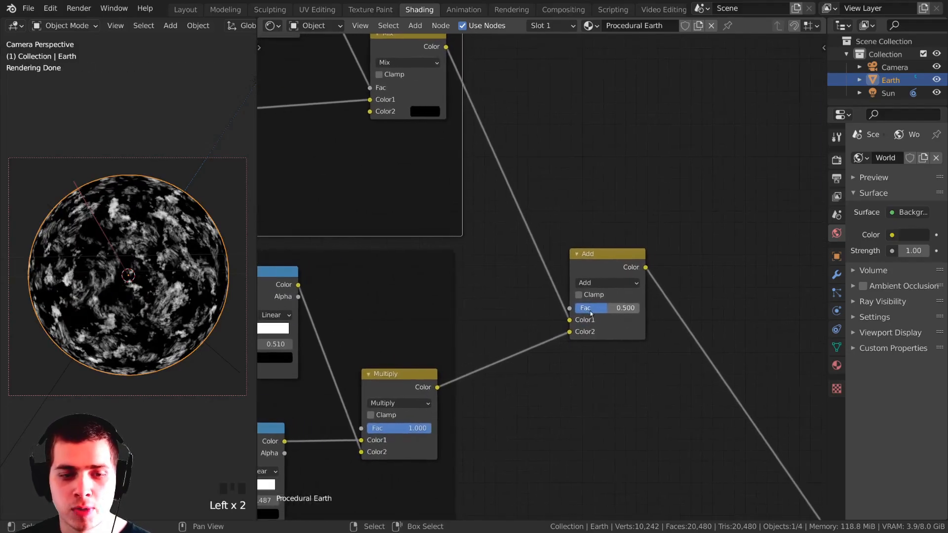
# Set the Add node's Fac to 1 and preview its output on the Earth.
pyautogui.moveTo(624, 316); pyautogui.dragTo(666, 316)
pyautogui.moveTo(624, 290); pyautogui.dragTo(602, 311, button='middle')
pyautogui.moveTo(601, 272); pyautogui.dragTo(605, 256)
pyautogui.keyDown('ctrl'); pyautogui.keyDown('shift'); pyautogui.click(605, 256); pyautogui.keyUp('shift'); pyautogui.keyUp('ctrl')
# Examine the combined puffy and windy clouds on the Earth and the shader nodes leading to the Material Output.
pyautogui.scroll(4, 135, 294)
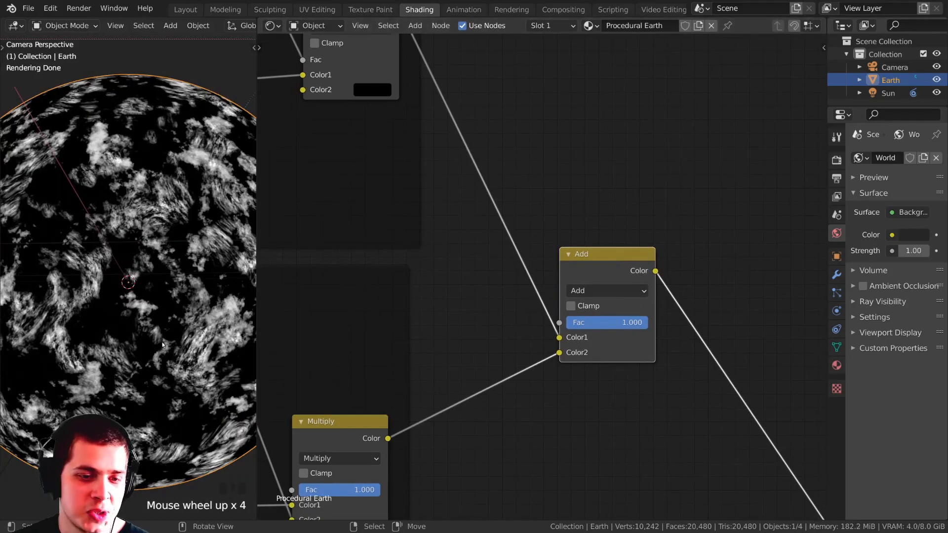
pyautogui.scroll(-3, 172, 330)
pyautogui.scroll(-2, 623, 355)
pyautogui.scroll(-5, 623, 354)
pyautogui.scroll(2, 178, 359)
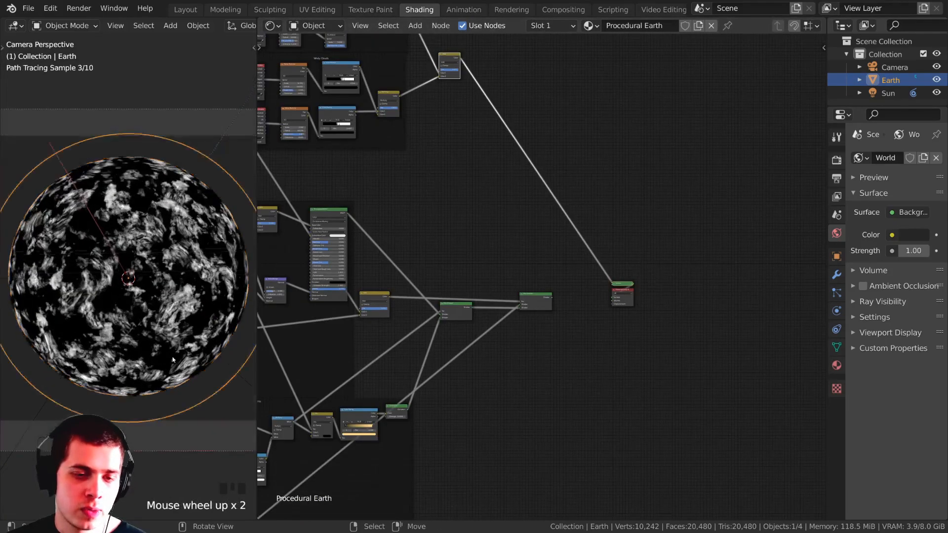
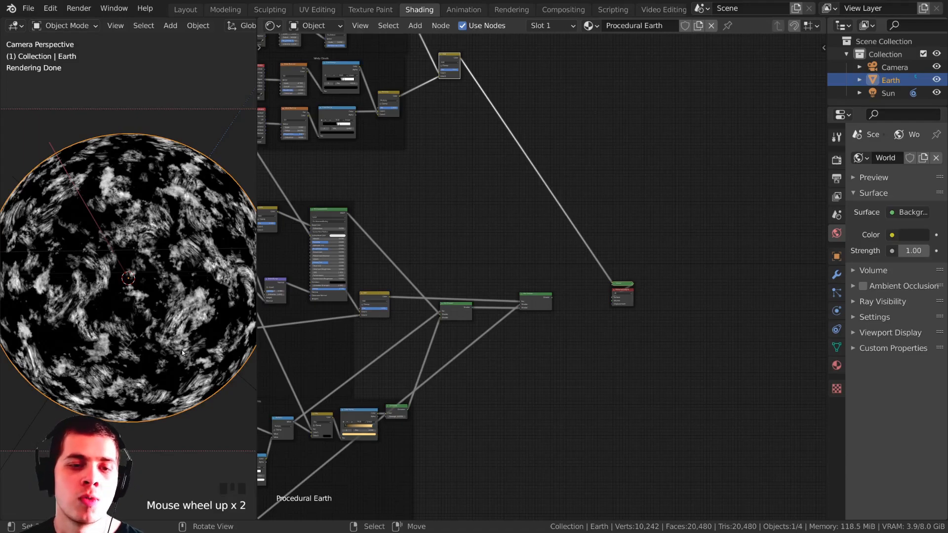
pyautogui.moveTo(579, 436); pyautogui.dragTo(540, 312, button='middle')
pyautogui.moveTo(478, 278); pyautogui.dragTo(446, 372, button='middle')
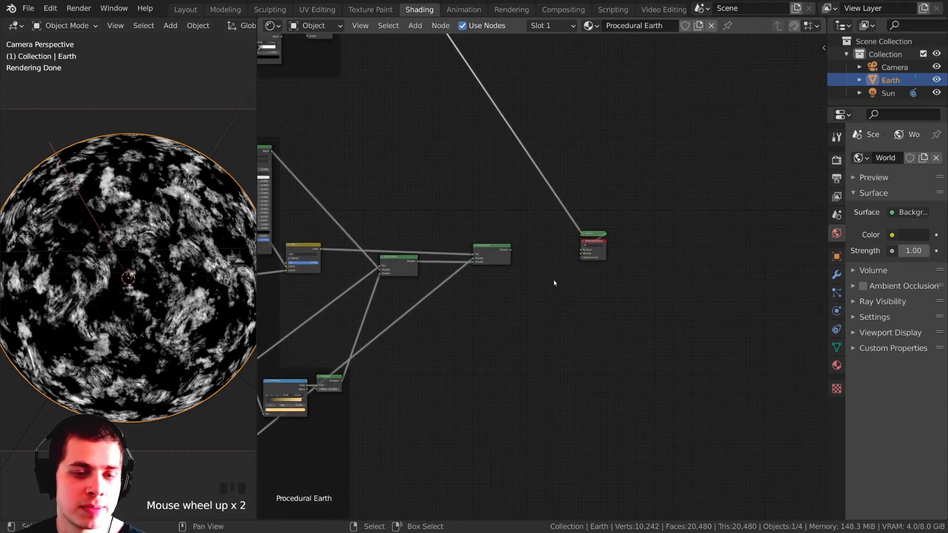
# Add a Frame node in the empty space below the final Mix Shader and save the file.
pyautogui.scroll(2, 553, 279)
pyautogui.hotkey('shift', 'a')
pyautogui.click(519, 206)
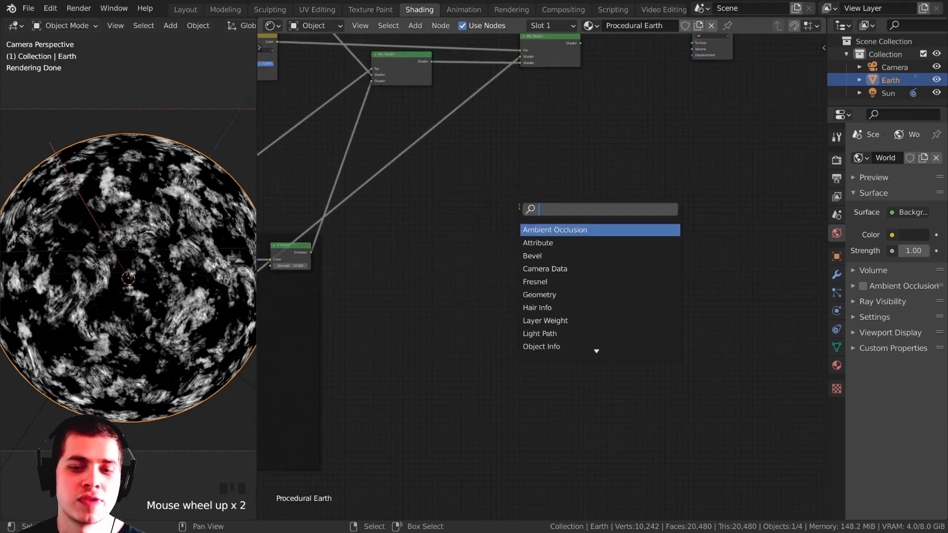
pyautogui.write('fra')
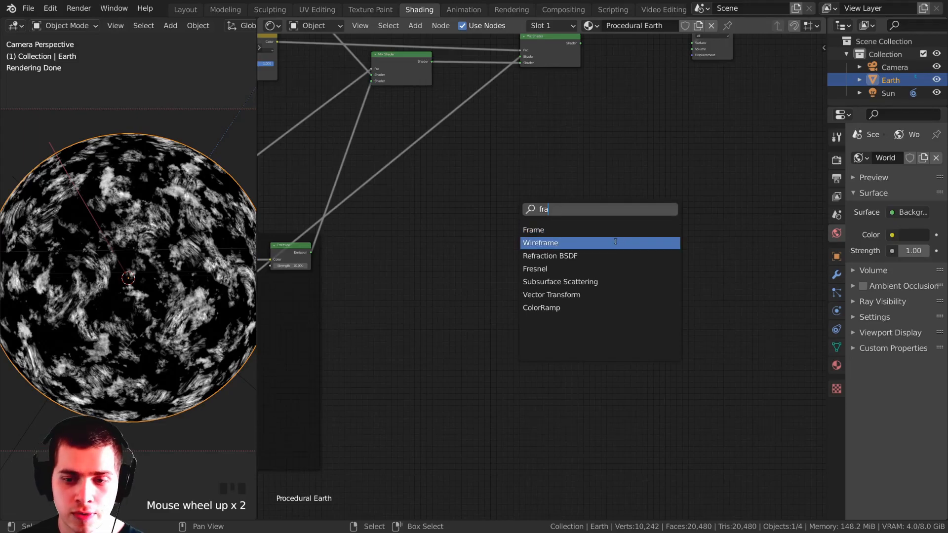
pyautogui.click(579, 227)
pyautogui.click(566, 225)
pyautogui.hotkey('ctrl', 's')
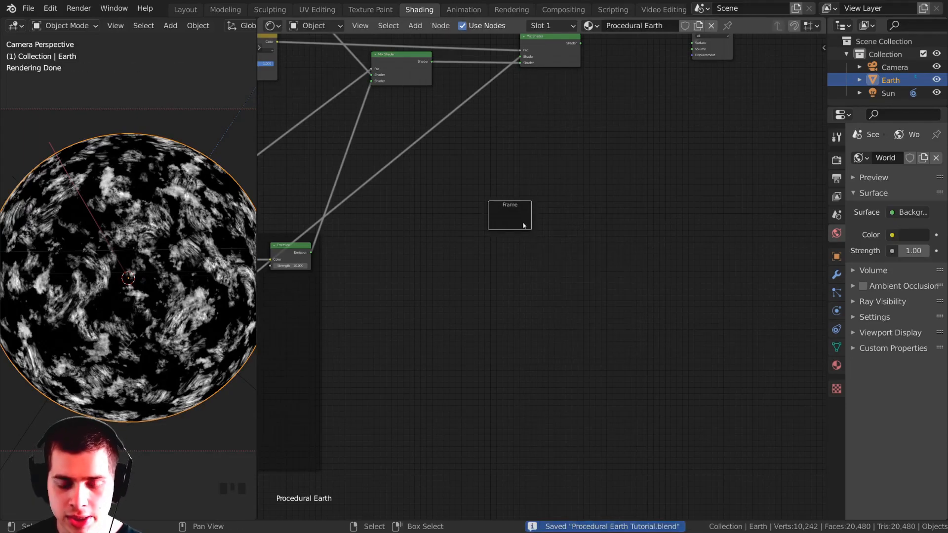
# Name the new frame Cloud Material.
pyautogui.scroll(-1, 533, 245)
pyautogui.press('n')
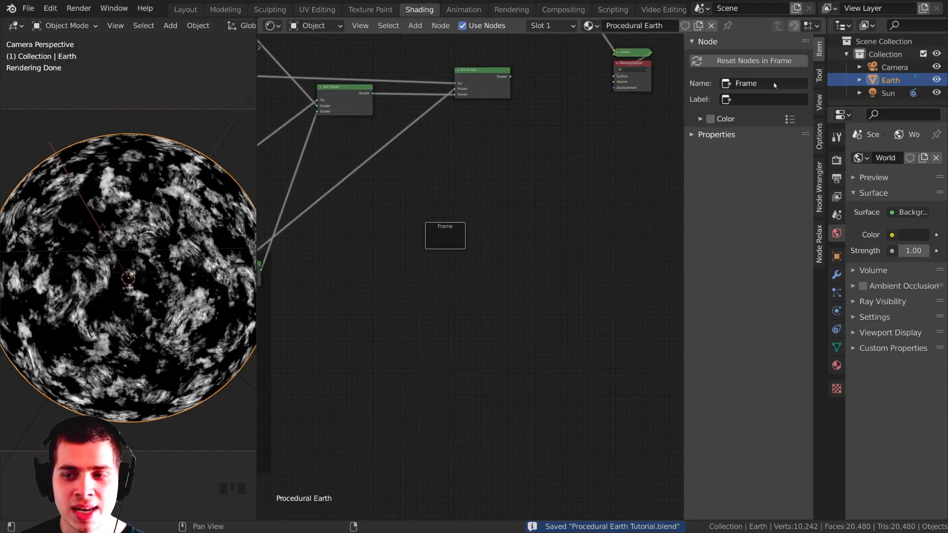
pyautogui.click(768, 84)
pyautogui.write('Cloud Mai')
pyautogui.write('l')
pyautogui.press('Return')
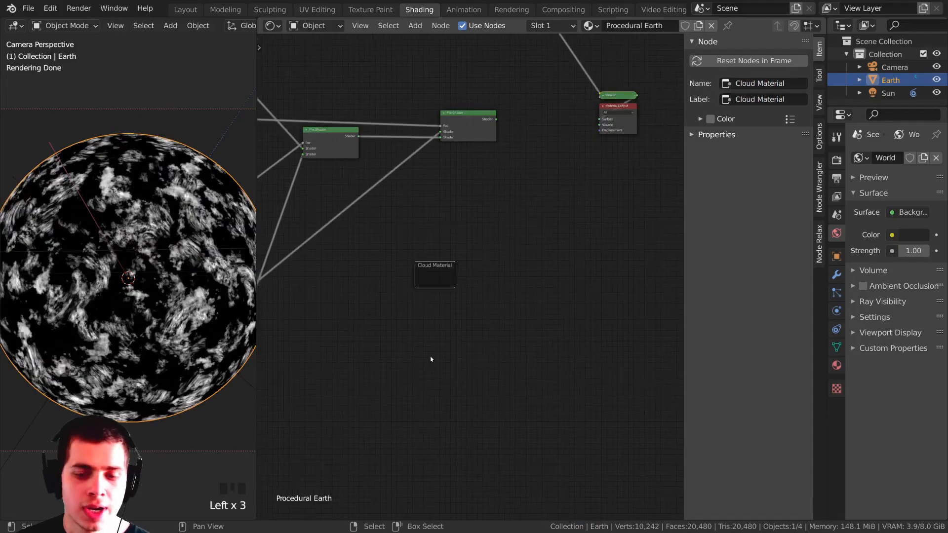
# Add a Principled BSDF node inside the Cloud Material frame.
pyautogui.moveTo(432, 360); pyautogui.dragTo(430, 356, button='middle')
pyautogui.hotkey('shift', 'a')
pyautogui.click(440, 275)
pyautogui.write('pre')
pyautogui.press('Down')
pyautogui.press('Down')
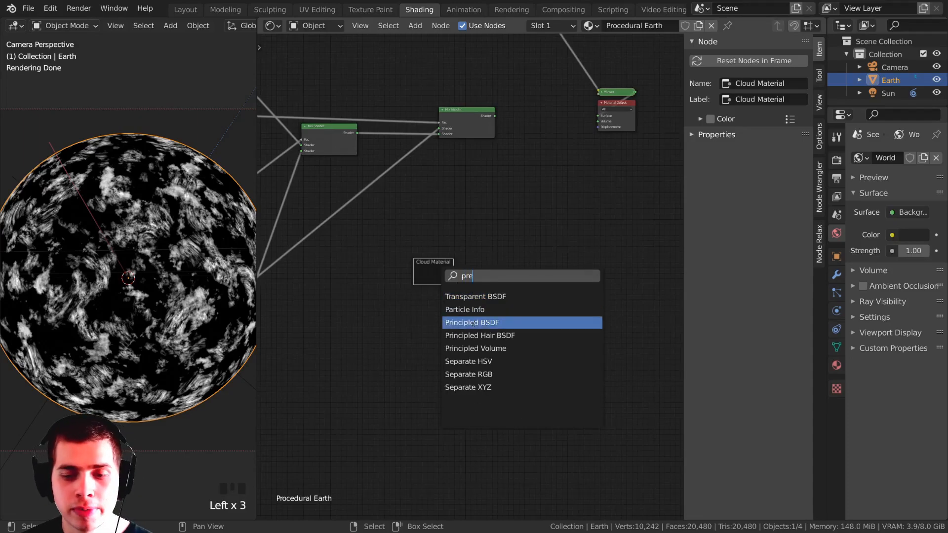
pyautogui.press('Return')
pyautogui.click(441, 278)
pyautogui.moveTo(441, 277); pyautogui.dragTo(447, 251)
pyautogui.moveTo(448, 251); pyautogui.dragTo(448, 244, button='middle')
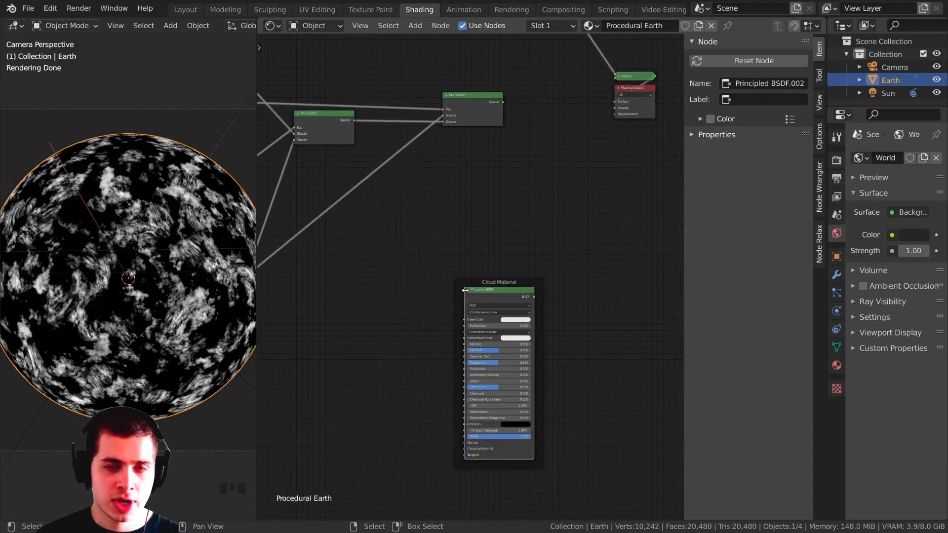
pyautogui.moveTo(475, 304); pyautogui.dragTo(470, 285, button='middle')
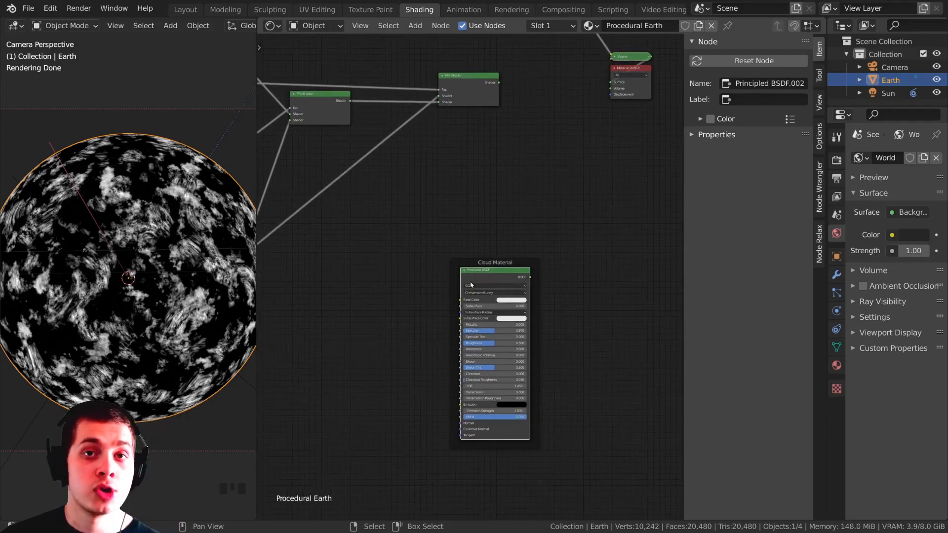
pyautogui.scroll(1, 469, 267)
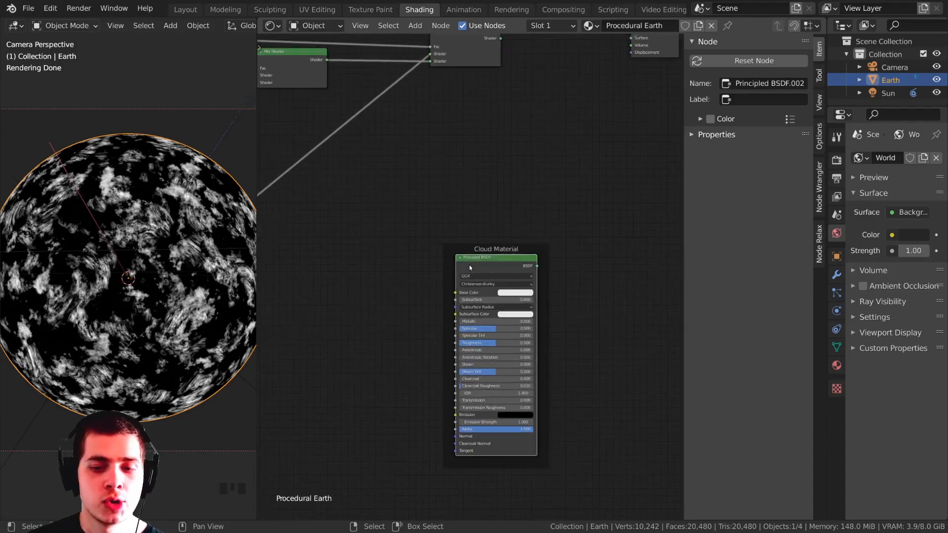
pyautogui.scroll(1, 455, 252)
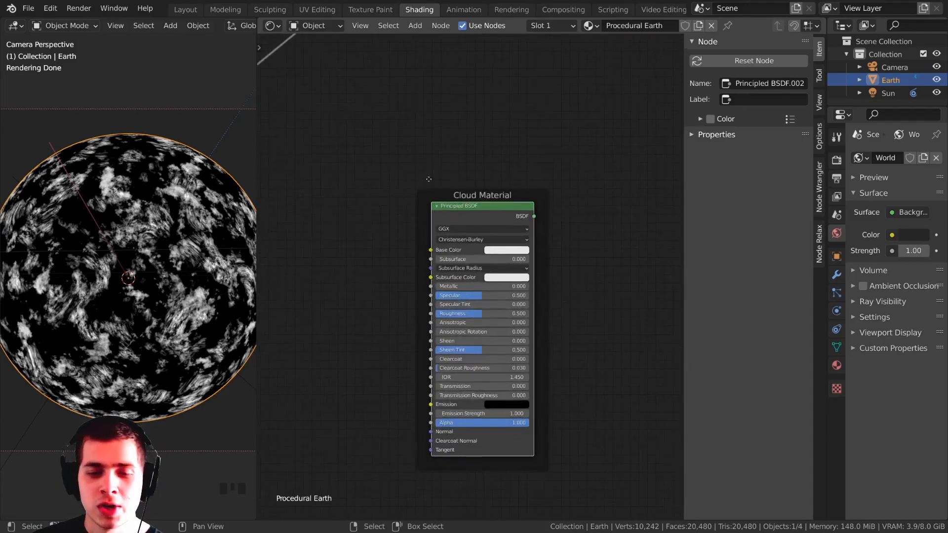
# Add a Noise Texture node ahead of the Principled BSDF inside the Cloud Material frame.
pyautogui.hotkey('shift', 'a')
pyautogui.click(435, 166)
pyautogui.write('no')
pyautogui.press('Return')
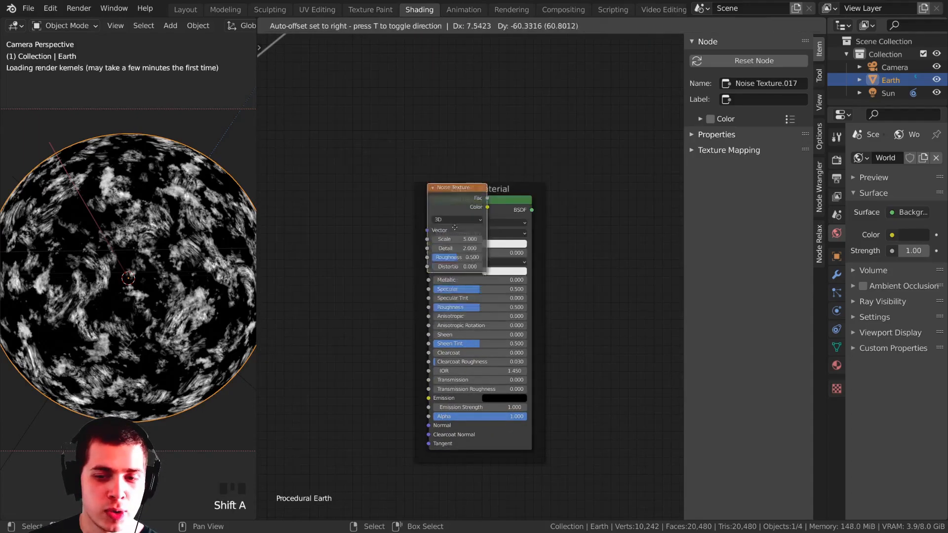
pyautogui.click(292, 351)
pyautogui.moveTo(292, 351); pyautogui.dragTo(469, 251, button='middle')
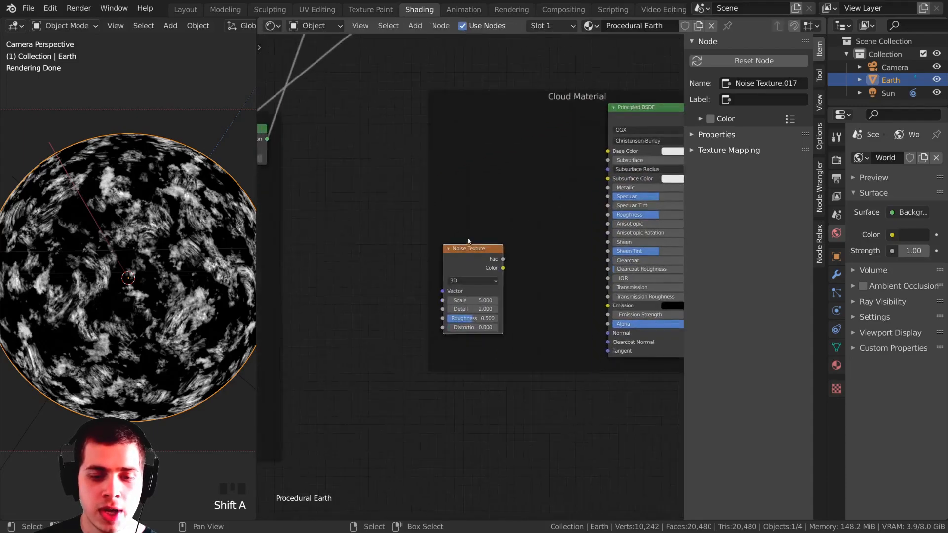
# Add a Texture Coordinate node ahead of the Noise Texture, with its Object output feeding the noise's Vector.
pyautogui.scroll(-3, 481, 236)
pyautogui.hotkey('shift', 'a')
pyautogui.click(469, 212)
pyautogui.write('te')
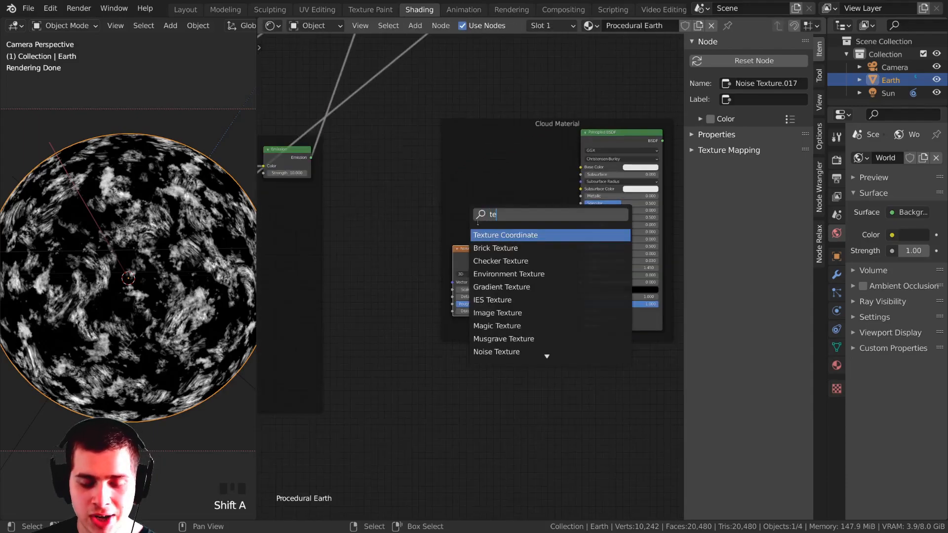
pyautogui.click(489, 236)
pyautogui.click(469, 207)
pyautogui.moveTo(468, 208); pyautogui.dragTo(426, 279)
pyautogui.scroll(7, 402, 283)
pyautogui.scroll(2, 402, 283)
pyautogui.click(450, 260)
pyautogui.scroll(-3, 450, 260)
pyautogui.scroll(4, 501, 213)
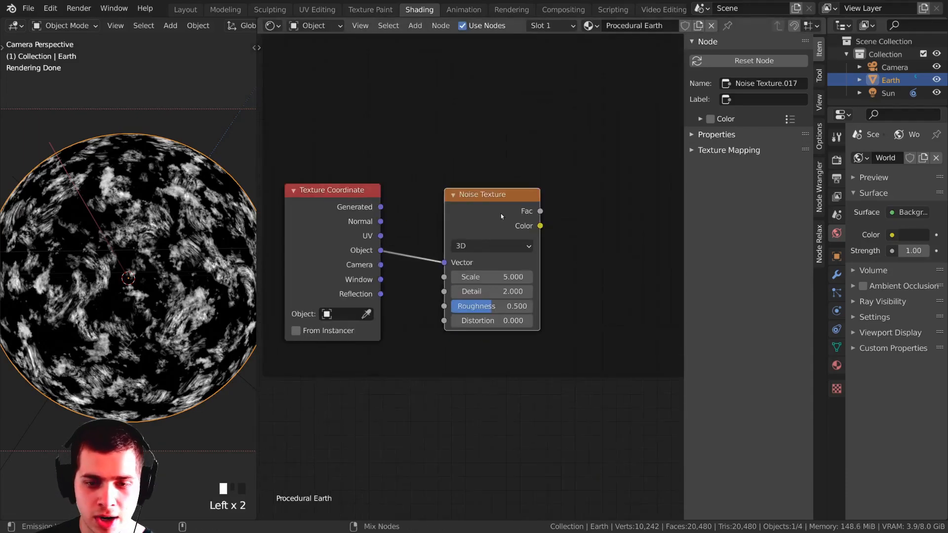
# Preview the Noise Texture on the Earth and set its Scale to 45 and Detail to 16.
pyautogui.keyDown('ctrl'); pyautogui.keyDown('shift'); pyautogui.click(489, 214); pyautogui.keyUp('shift'); pyautogui.keyUp('ctrl')
pyautogui.scroll(1, 484, 279)
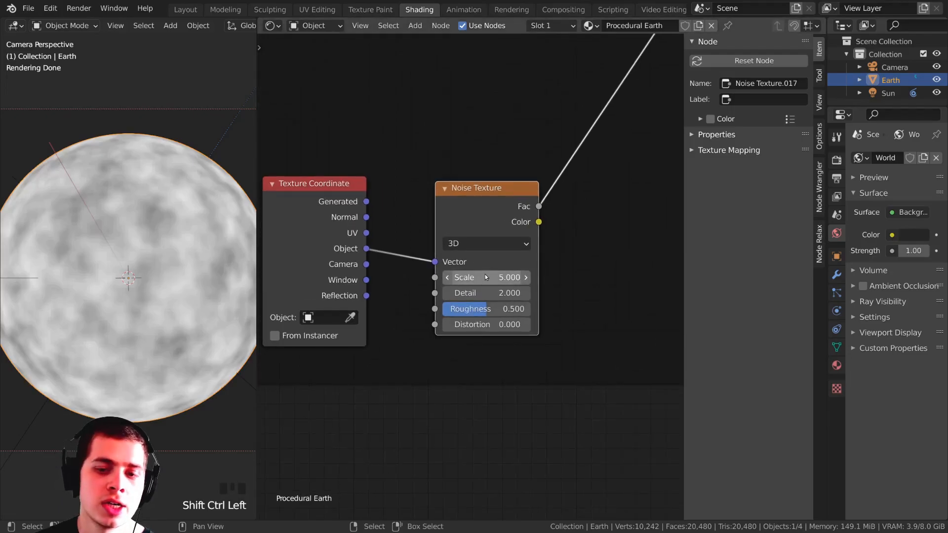
pyautogui.click(485, 274)
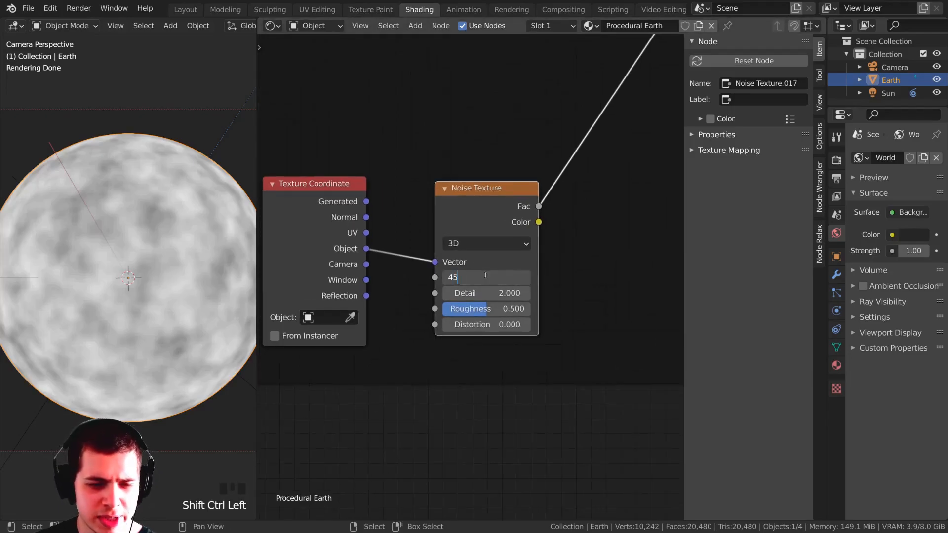
pyautogui.write('45')
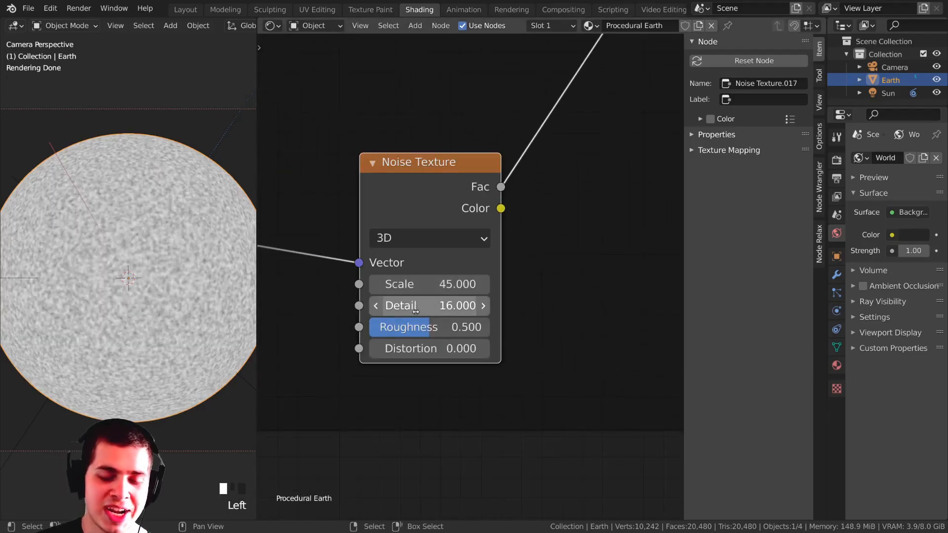
pyautogui.click(414, 307)
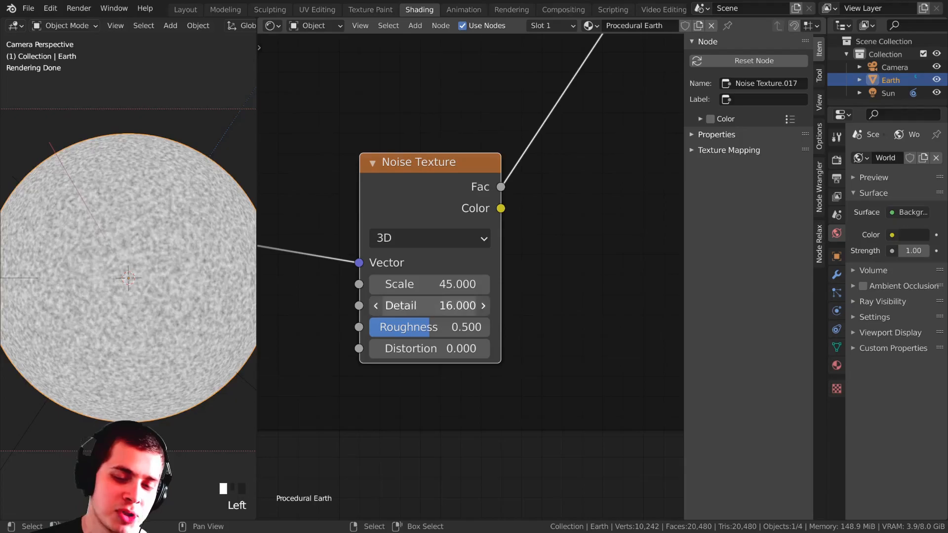
pyautogui.moveTo(549, 245); pyautogui.dragTo(557, 244)
# Set the Noise Texture's Distortion to 0.1 and Roughness to 0.638.
pyautogui.moveTo(441, 325); pyautogui.dragTo(415, 312, button='middle')
pyautogui.click(424, 336)
pyautogui.write('.1')
pyautogui.press('Return')
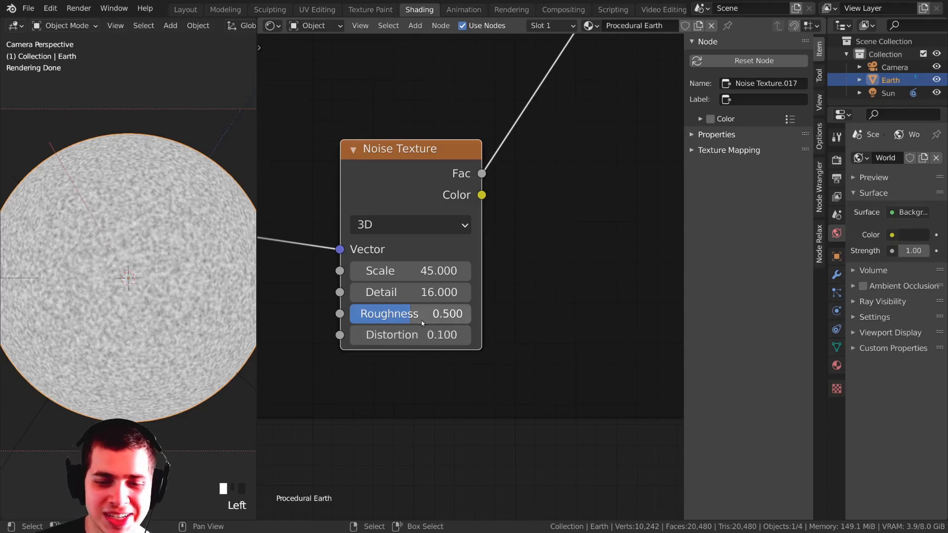
pyautogui.moveTo(411, 316); pyautogui.dragTo(418, 316)
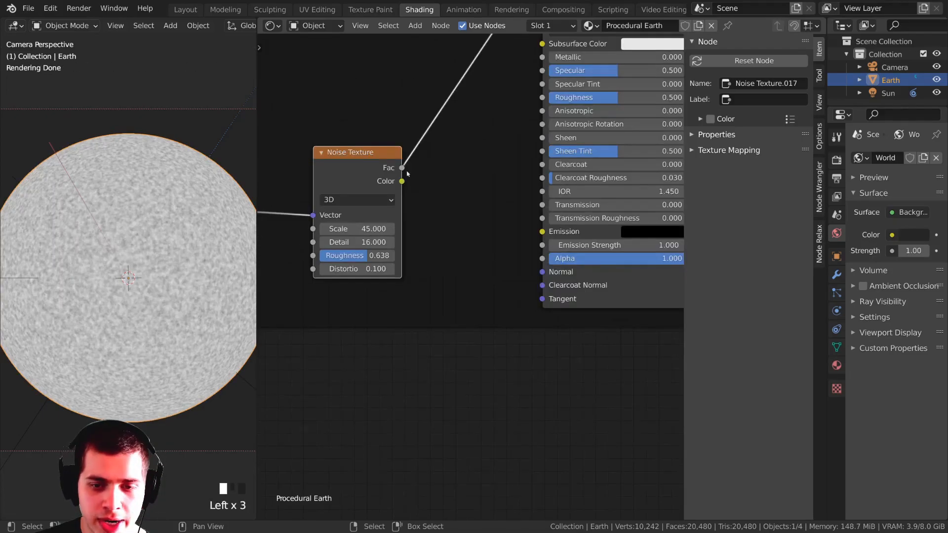
# Link the Noise Texture's Fac to the Principled BSDF's Normal and insert a Bump node on that link.
pyautogui.moveTo(402, 167); pyautogui.dragTo(541, 272)
pyautogui.moveTo(401, 168); pyautogui.dragTo(518, 241)
pyautogui.moveTo(445, 167); pyautogui.dragTo(468, 170, button='middle')
pyautogui.hotkey('shift', 'a')
pyautogui.click(468, 169)
pyautogui.write('bum')
pyautogui.click(482, 196)
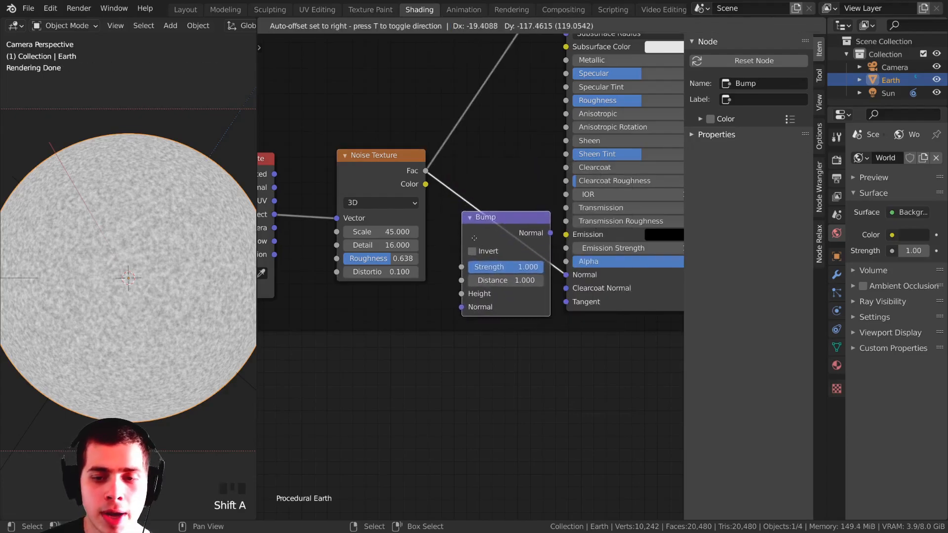
pyautogui.click(515, 207)
# Feed the noise Fac into the Bump's Height and the Bump's Normal output into the Principled BSDF's Normal.
pyautogui.click(469, 127)
pyautogui.click(513, 285)
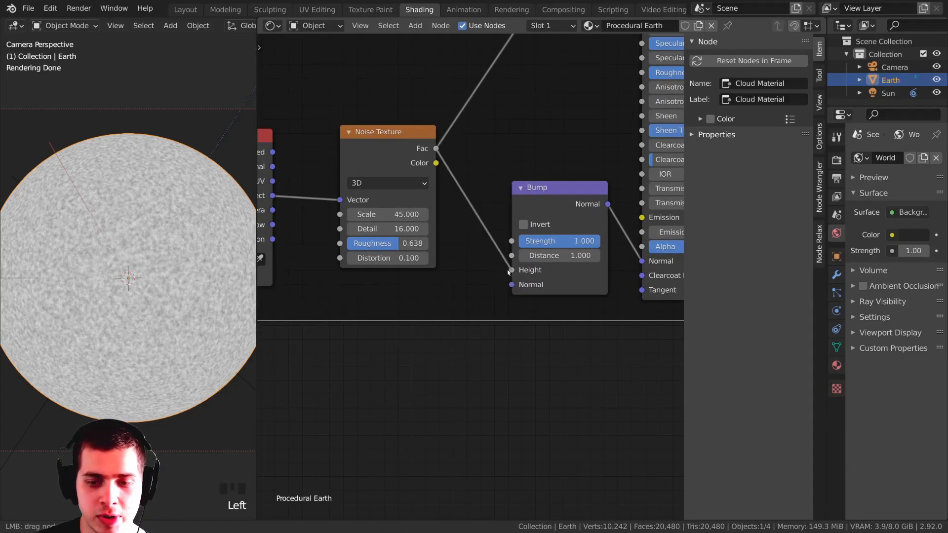
pyautogui.moveTo(569, 204); pyautogui.dragTo(551, 199)
pyautogui.scroll(2, 490, 215)
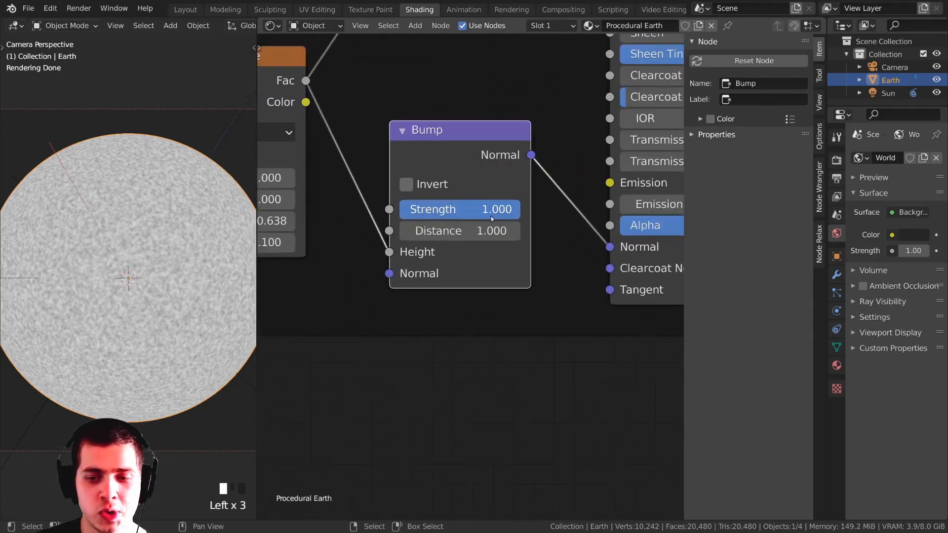
pyautogui.moveTo(531, 154); pyautogui.dragTo(607, 244)
# Preview the Bump node on the Earth and set its Strength to 0.15.
pyautogui.scroll(-2, 404, 169)
pyautogui.moveTo(436, 156); pyautogui.dragTo(445, 158)
pyautogui.keyDown('ctrl'); pyautogui.keyDown('shift'); pyautogui.click(446, 158); pyautogui.keyUp('shift'); pyautogui.keyUp('ctrl')
pyautogui.scroll(2, 458, 241)
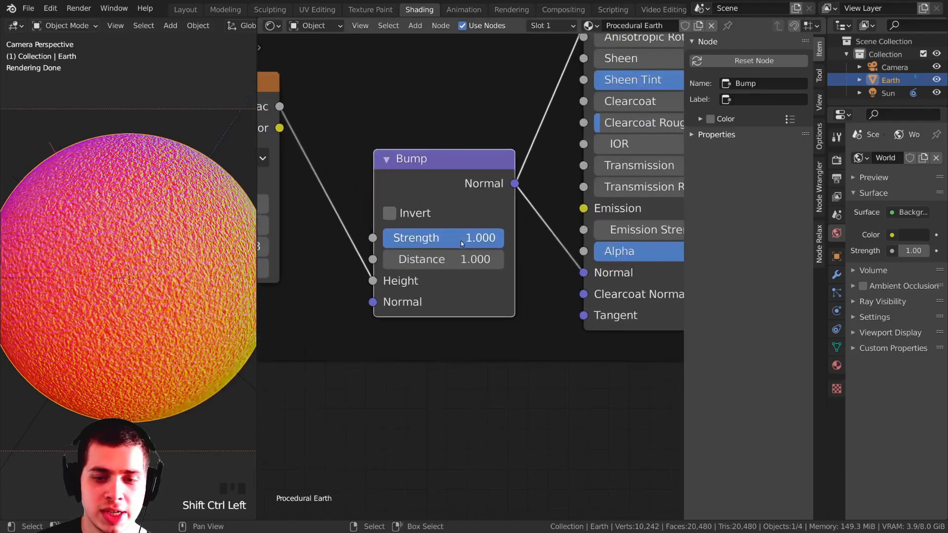
pyautogui.click(435, 239)
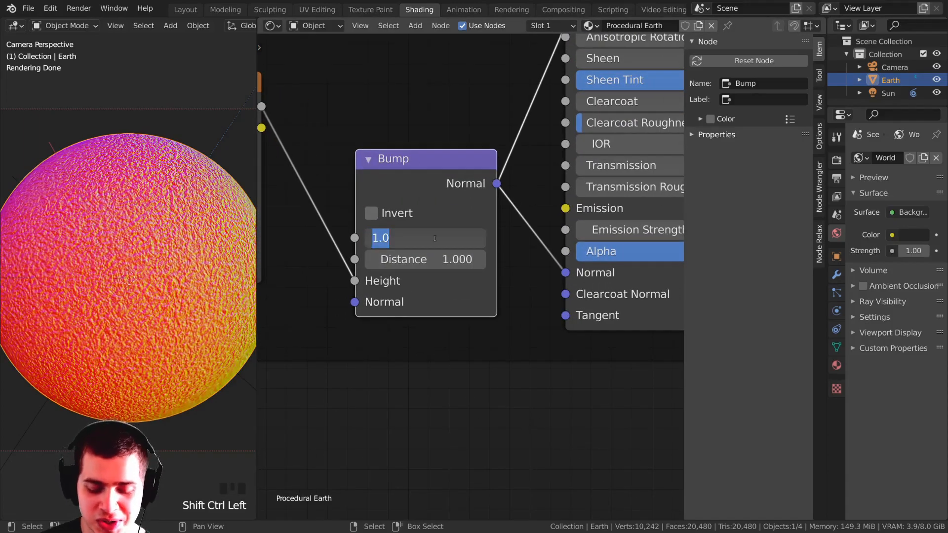
pyautogui.write('.15')
pyautogui.press('Return')
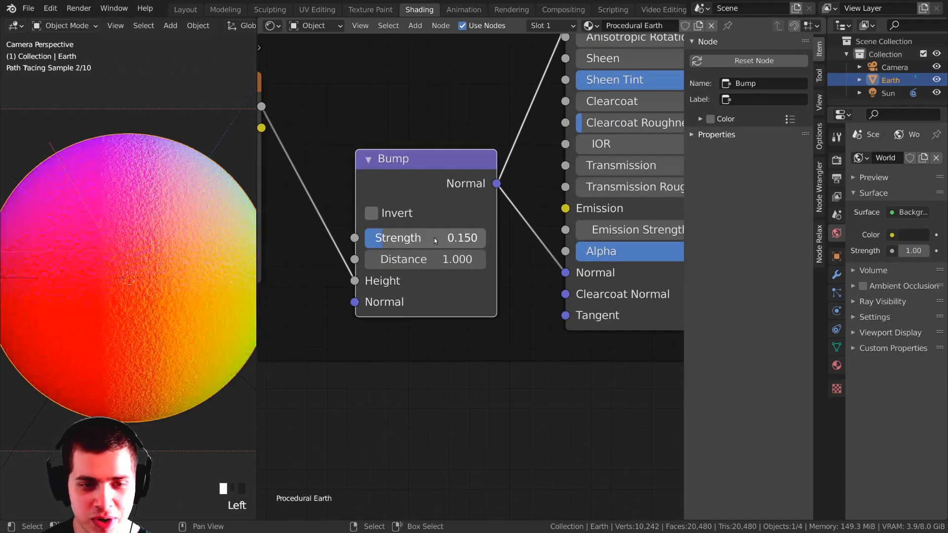
# Preview the Cloud Material's Principled BSDF on the Earth and inspect its bumpy surface.
pyautogui.scroll(-2, 520, 151)
pyautogui.scroll(-2, 520, 152)
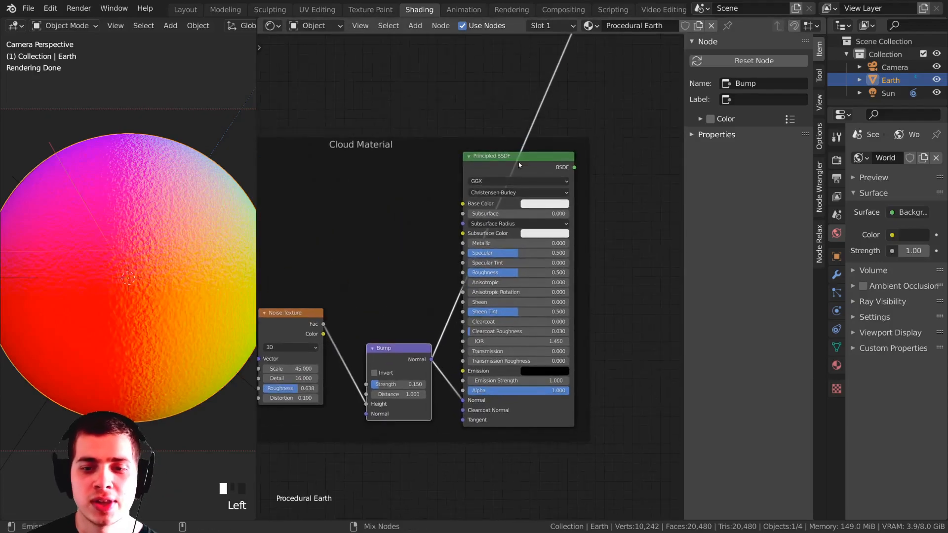
pyautogui.keyDown('ctrl'); pyautogui.keyDown('shift'); pyautogui.click(493, 162); pyautogui.keyUp('shift'); pyautogui.keyUp('ctrl')
pyautogui.scroll(3, 425, 213)
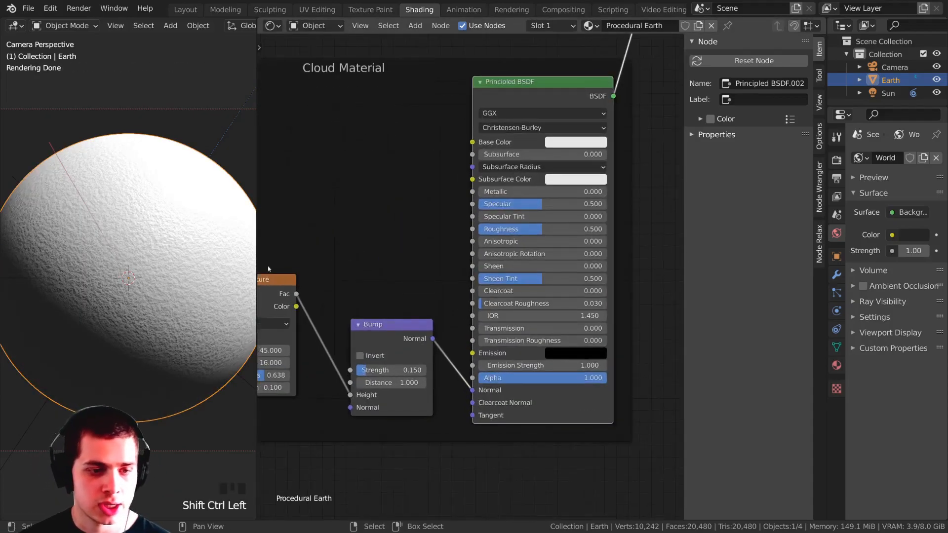
pyautogui.scroll(1, 148, 232)
pyautogui.scroll(-1, 520, 236)
pyautogui.click(521, 235)
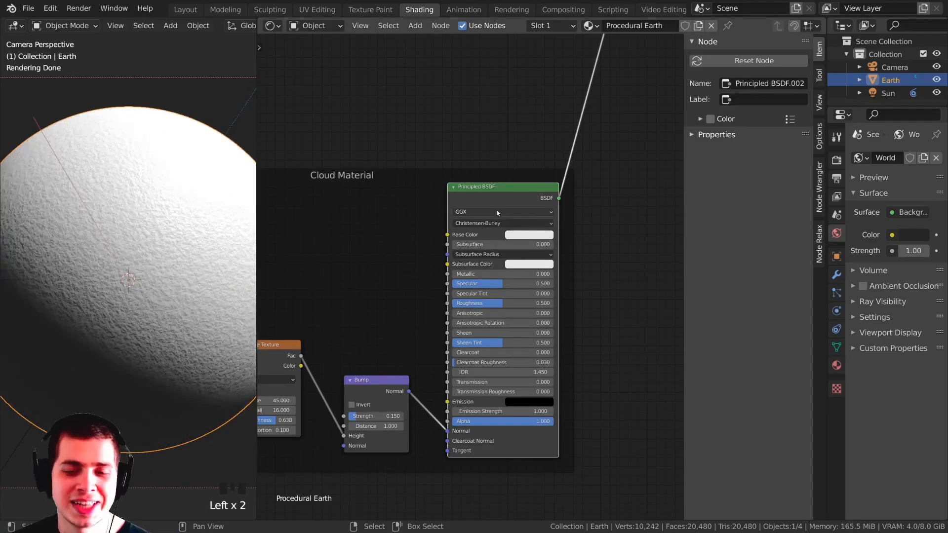
# Duplicate the final Mix Shader and place the copy between it and the Material Output.
pyautogui.moveTo(488, 198); pyautogui.dragTo(480, 200)
pyautogui.moveTo(479, 203); pyautogui.dragTo(467, 260, button='middle')
pyautogui.scroll(-5, 467, 261)
pyautogui.scroll(-3, 467, 260)
pyautogui.click(462, 111)
pyautogui.moveTo(462, 111); pyautogui.dragTo(441, 178, button='middle')
pyautogui.scroll(2, 434, 182)
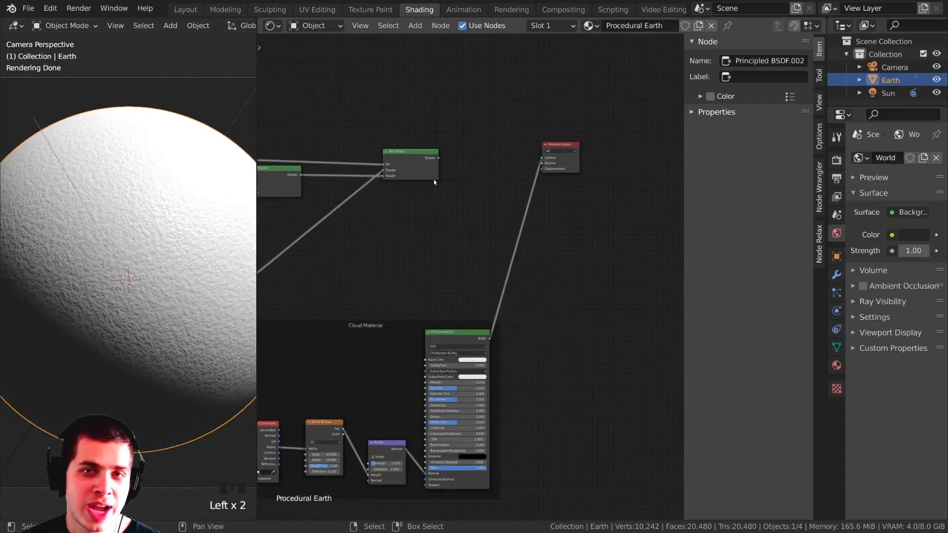
pyautogui.moveTo(407, 148); pyautogui.dragTo(399, 148, button='right')
pyautogui.hotkey('shift', 'd')
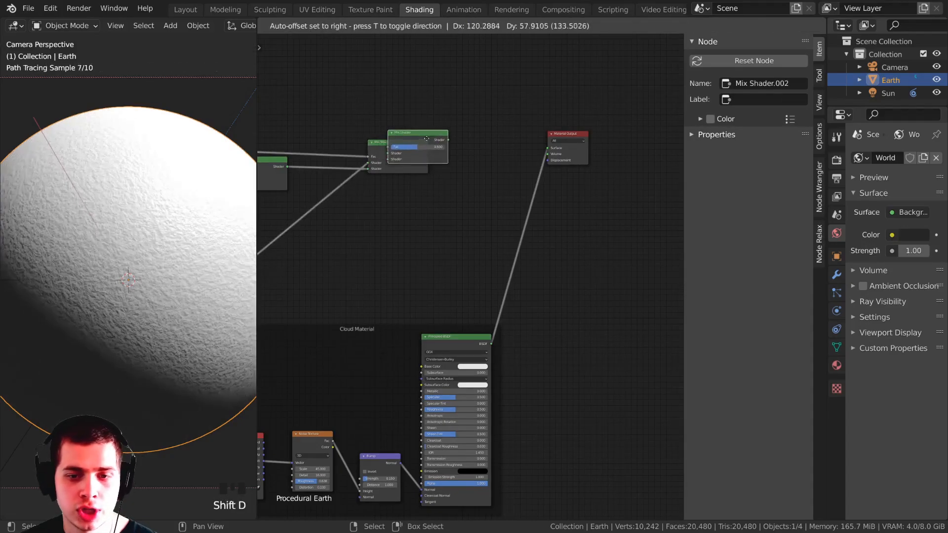
pyautogui.click(472, 163)
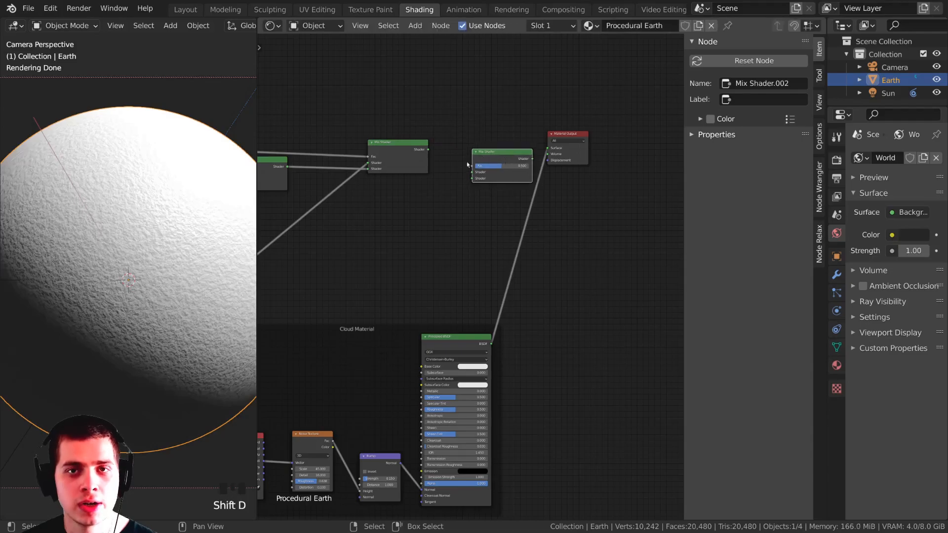
# Preview the surface Mix Shader on the Earth and connect its output to the duplicated Mix Shader's first Shader input.
pyautogui.scroll(3, 419, 248)
pyautogui.keyDown('ctrl'); pyautogui.keyDown('shift'); pyautogui.click(413, 116); pyautogui.keyUp('shift'); pyautogui.keyUp('ctrl')
pyautogui.scroll(-2, 158, 250)
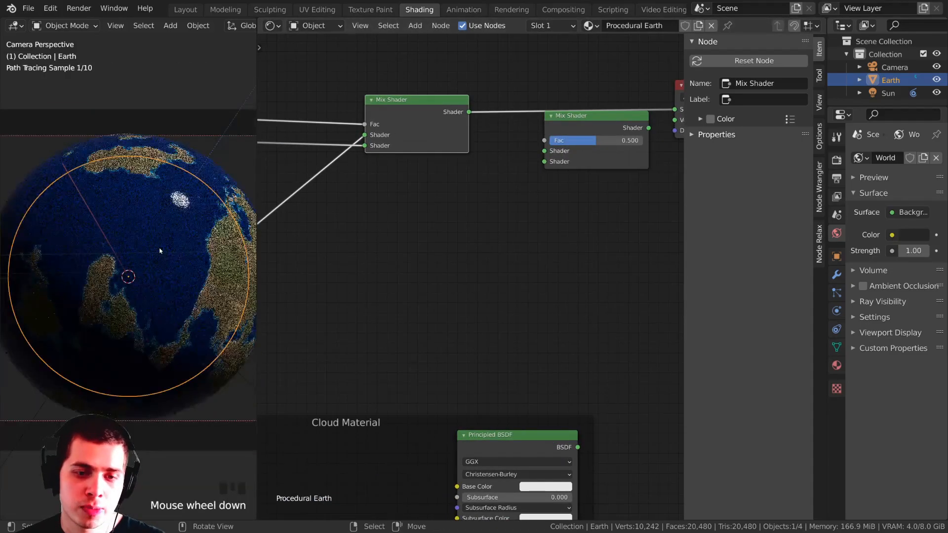
pyautogui.scroll(-2, 497, 202)
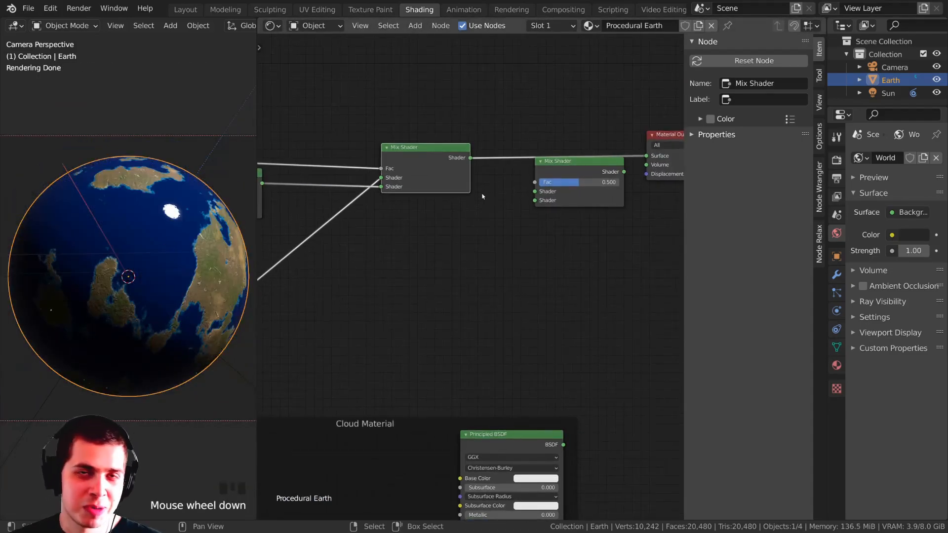
pyautogui.moveTo(470, 158); pyautogui.dragTo(510, 84)
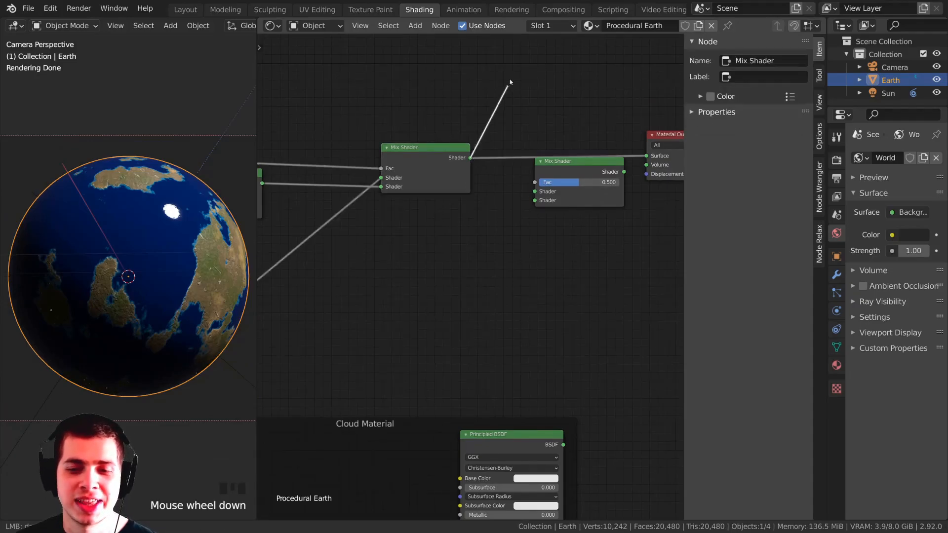
pyautogui.moveTo(528, 182)
pyautogui.mouseDown()
pyautogui.moveTo(534, 199)
pyautogui.moveTo(534, 192)
pyautogui.mouseUp()
# Space out the end nodes, feed the Cloud Material's Principled BSDF into the new Mix Shader's second Shader input, and preview the mix.
pyautogui.scroll(-5, 538, 349)
pyautogui.moveTo(476, 379); pyautogui.dragTo(446, 329, button='middle')
pyautogui.click(446, 330)
pyautogui.moveTo(585, 127); pyautogui.dragTo(680, 138)
pyautogui.moveTo(507, 156); pyautogui.dragTo(557, 160)
pyautogui.moveTo(511, 353); pyautogui.dragTo(534, 179)
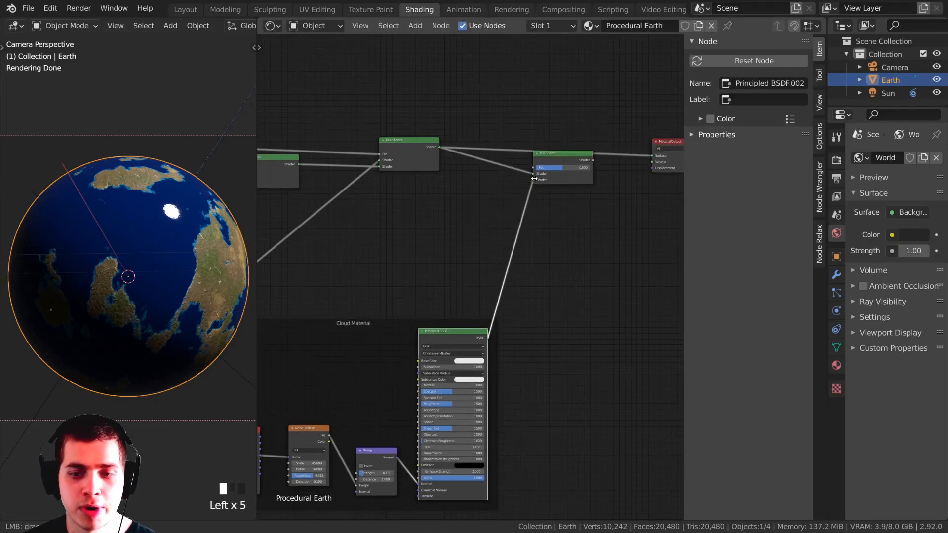
pyautogui.keyDown('ctrl'); pyautogui.keyDown('shift'); pyautogui.click(559, 157); pyautogui.keyUp('shift'); pyautogui.keyUp('ctrl')
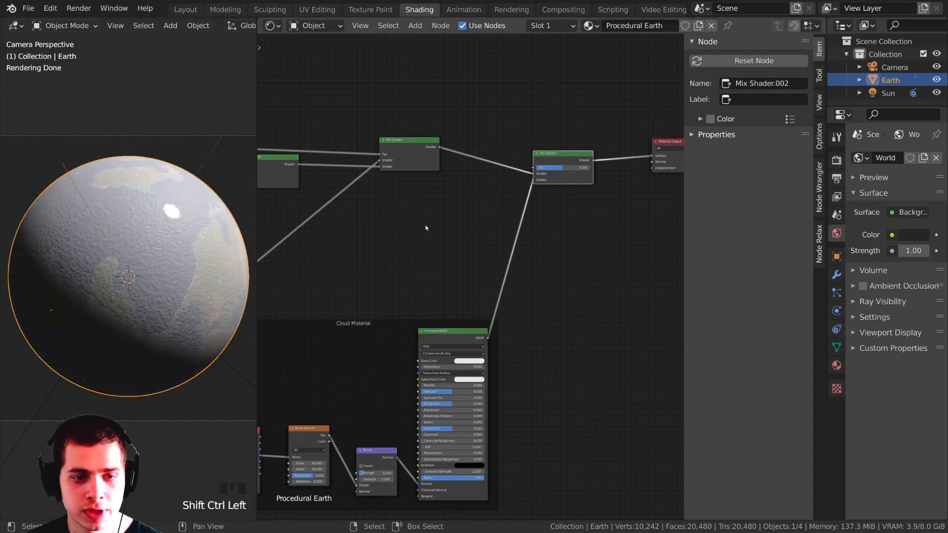
# Try varying the new Mix Shader's Fac to blend between the Earth surface and the cloud material.
pyautogui.scroll(3, 487, 249)
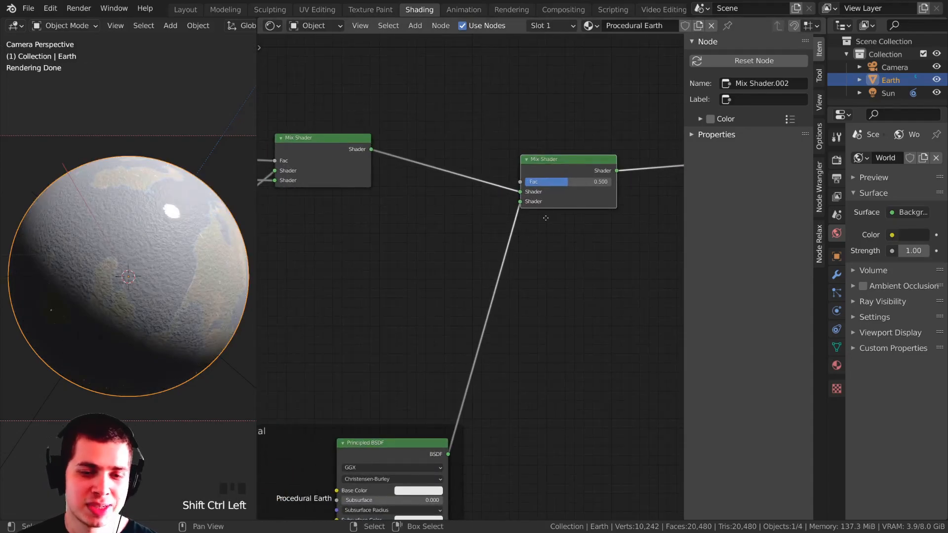
pyautogui.moveTo(545, 217); pyautogui.dragTo(542, 222, button='middle')
pyautogui.moveTo(555, 187); pyautogui.dragTo(598, 187)
pyautogui.scroll(-5, 434, 249)
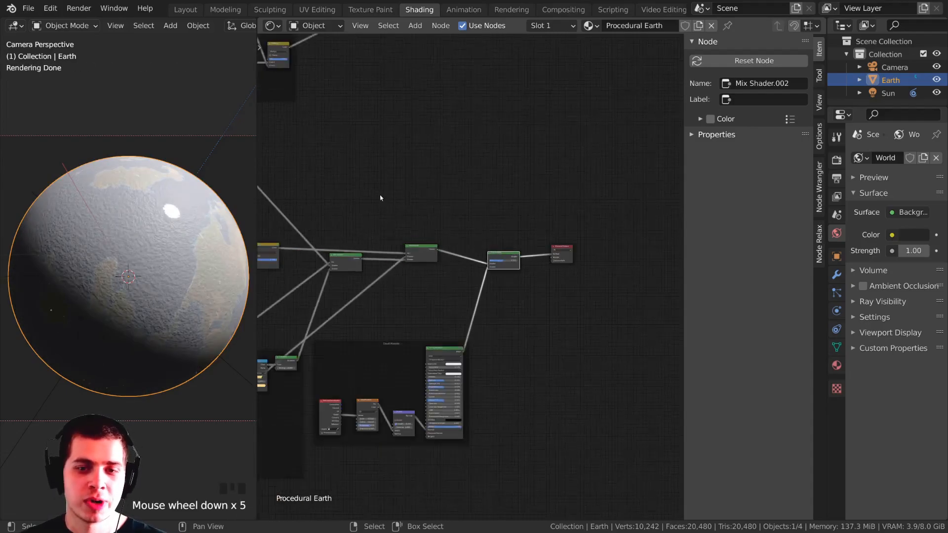
# Feed the combined cloud Mix node's Color into the new Mix Shader's Fac and preview the result on the Earth.
pyautogui.keyDown('ctrl'); pyautogui.keyDown('shift'); pyautogui.click(440, 201); pyautogui.keyUp('shift'); pyautogui.keyUp('ctrl')
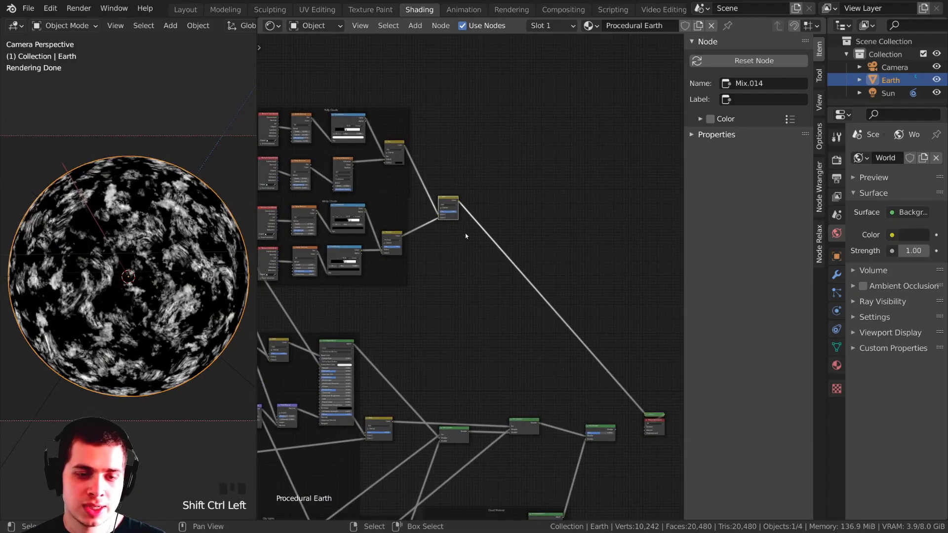
pyautogui.scroll(3, 461, 236)
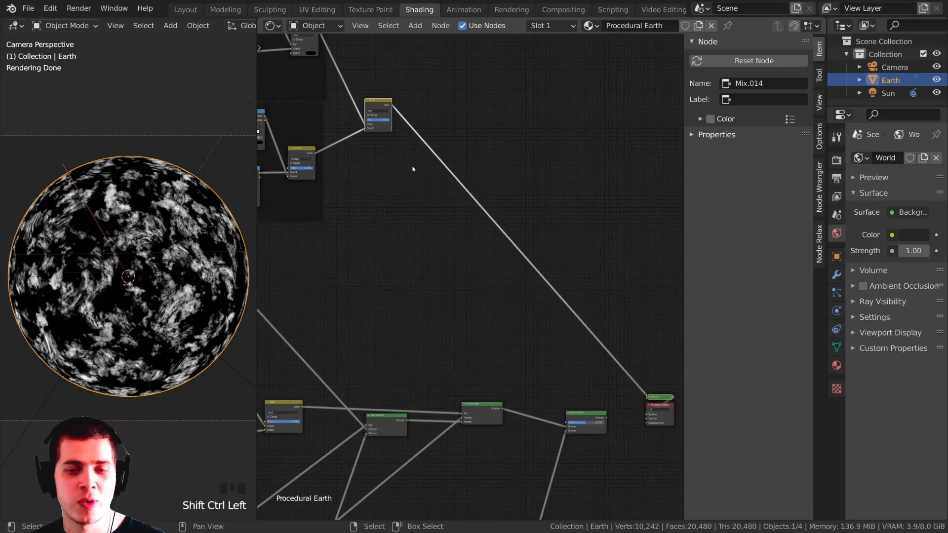
pyautogui.moveTo(390, 108); pyautogui.dragTo(568, 423)
pyautogui.keyDown('ctrl'); pyautogui.keyDown('shift'); pyautogui.click(573, 422); pyautogui.keyUp('shift'); pyautogui.keyUp('ctrl')
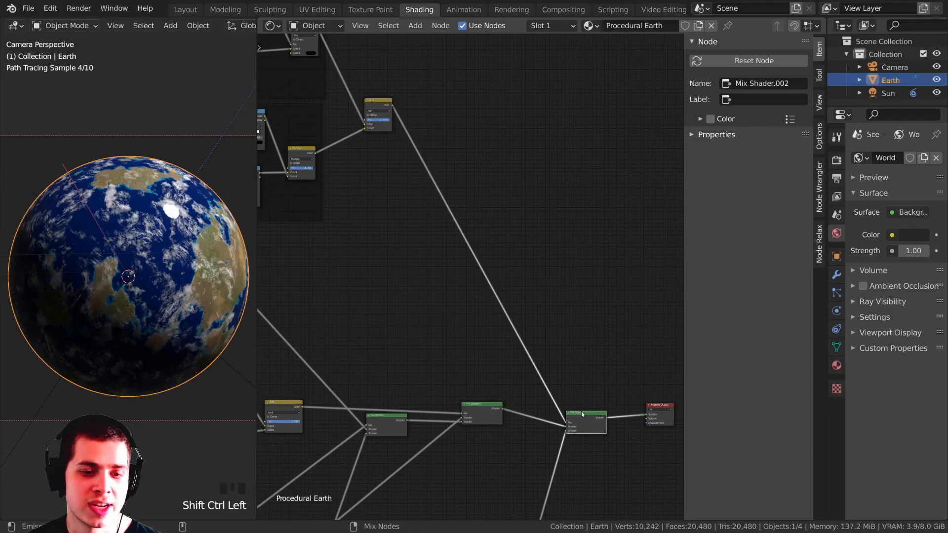
# Examine the clouds over the Earth's surface from close up and from other angles.
pyautogui.keyDown('shift'); pyautogui.moveTo(197, 271); pyautogui.dragTo(170, 232, button='middle'); pyautogui.keyUp('shift')
pyautogui.scroll(3, 181, 285)
pyautogui.scroll(5, 170, 230)
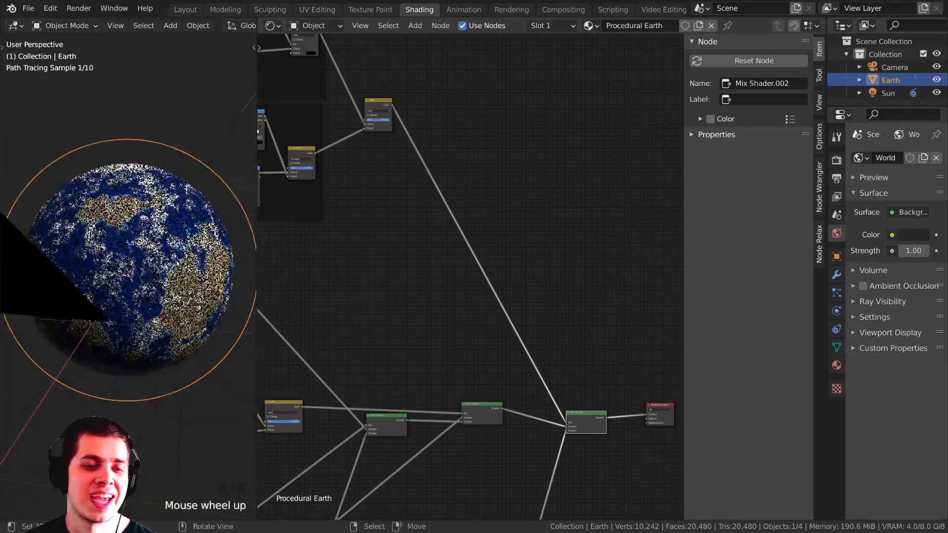
pyautogui.scroll(4, 135, 226)
pyautogui.scroll(-3, 136, 227)
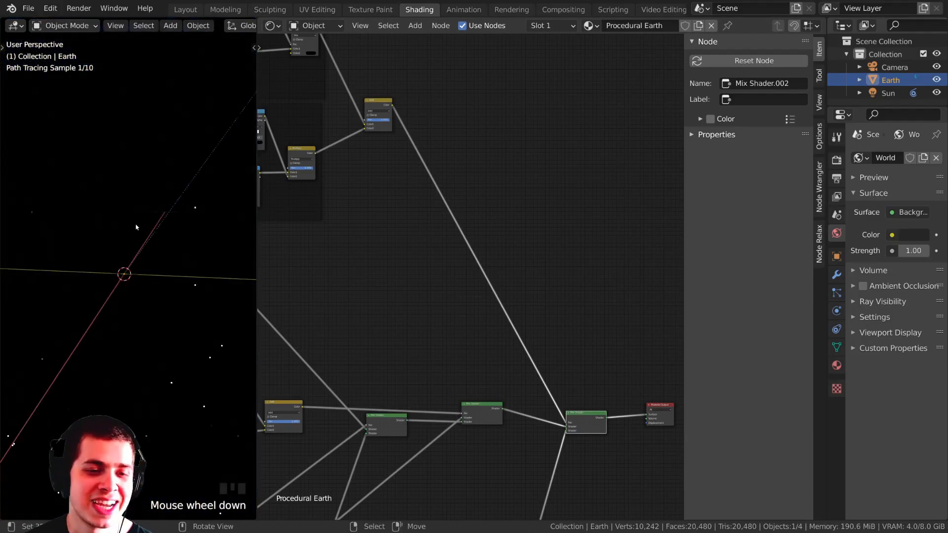
pyautogui.scroll(-1, 152, 239)
pyautogui.moveTo(152, 239); pyautogui.dragTo(129, 168, button='middle')
# Review the whole node tree and the clouded Earth, and save the file Procedural Earth Tutorial.blend.
pyautogui.moveTo(463, 270); pyautogui.dragTo(359, 161, button='middle')
pyautogui.scroll(-2, 360, 232)
pyautogui.moveTo(603, 260); pyautogui.dragTo(606, 234, button='middle')
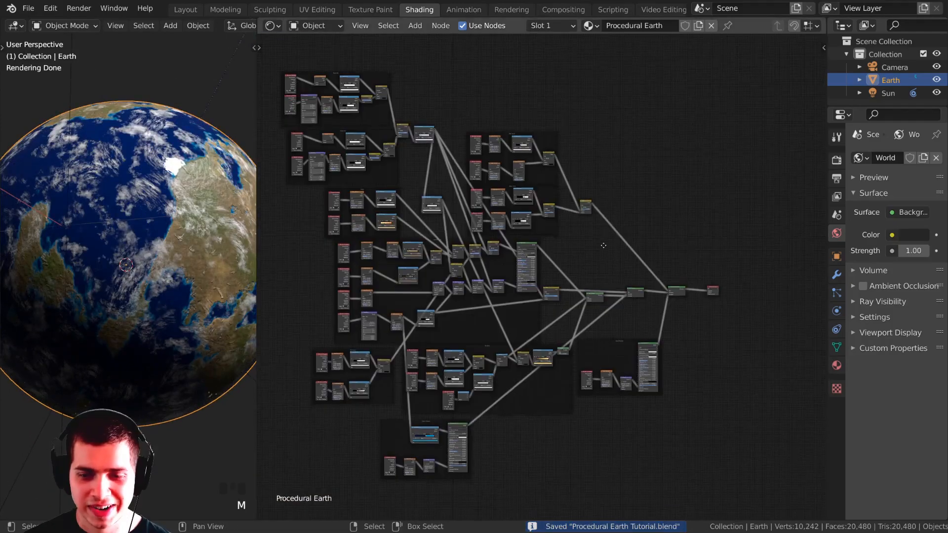
pyautogui.scroll(1, 606, 235)
pyautogui.moveTo(529, 208); pyautogui.dragTo(545, 222, button='middle')
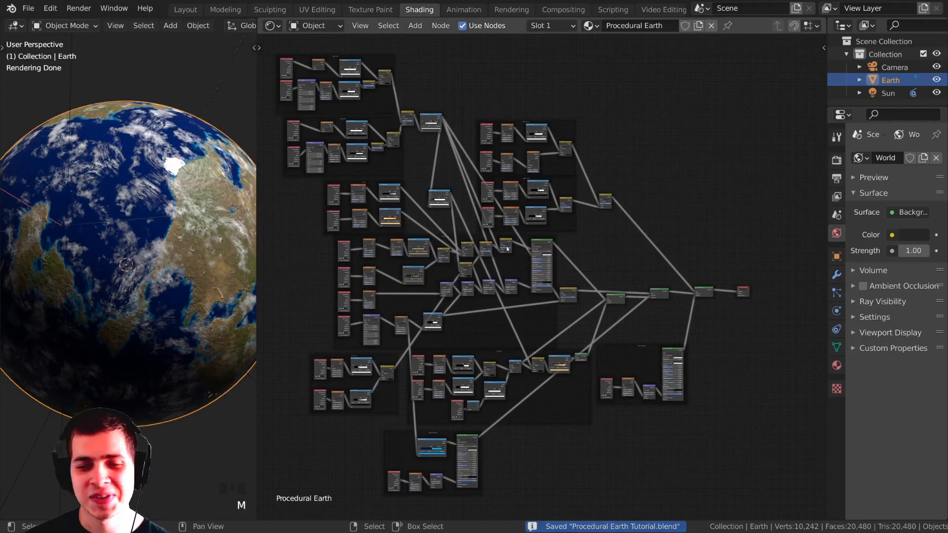
pyautogui.moveTo(121, 234); pyautogui.dragTo(129, 247, button='middle')
pyautogui.hotkey('ctrl', 's')
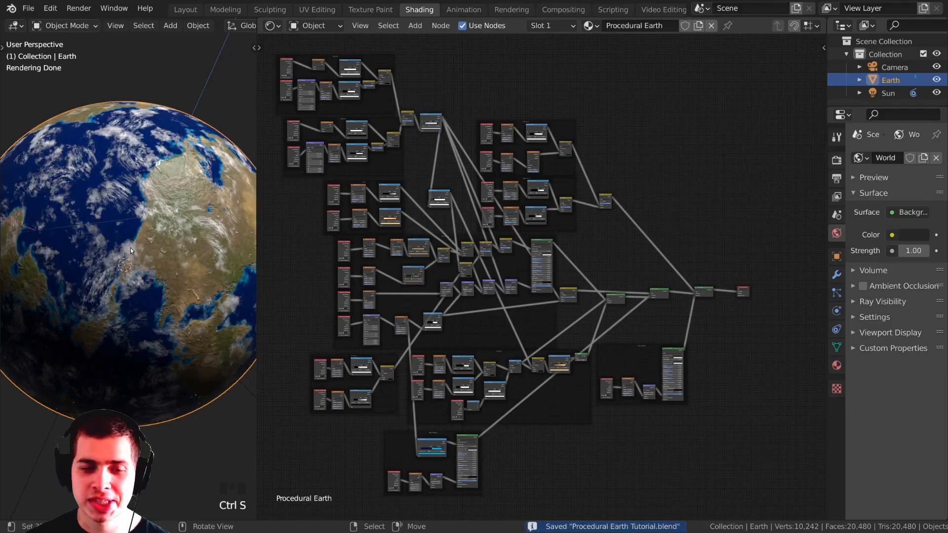
pyautogui.rightClick(131, 247)
pyautogui.rightClick(158, 245)
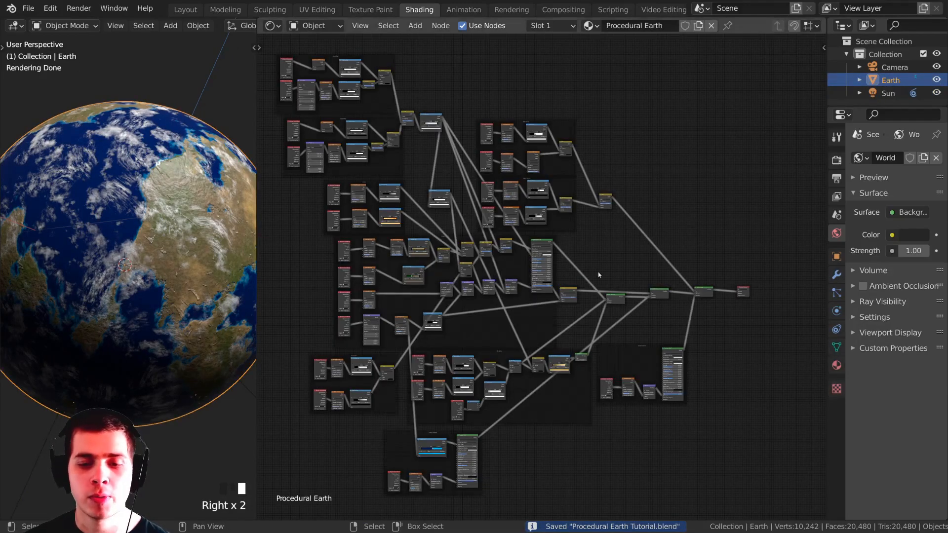
pyautogui.hotkey('ctrl', 's')
# Move the Material Output farther away from the final Mix Shader to make room for more nodes.
pyautogui.scroll(2, 618, 272)
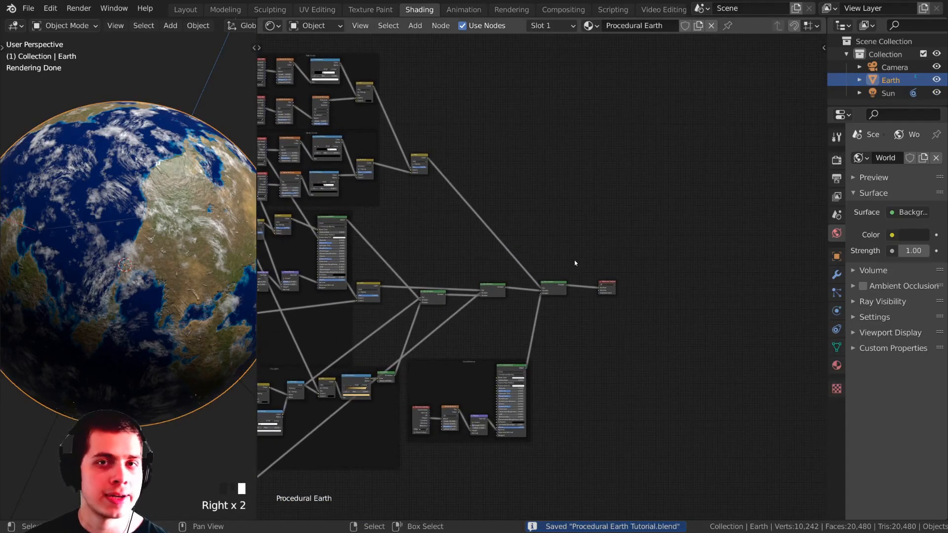
pyautogui.scroll(3, 573, 270)
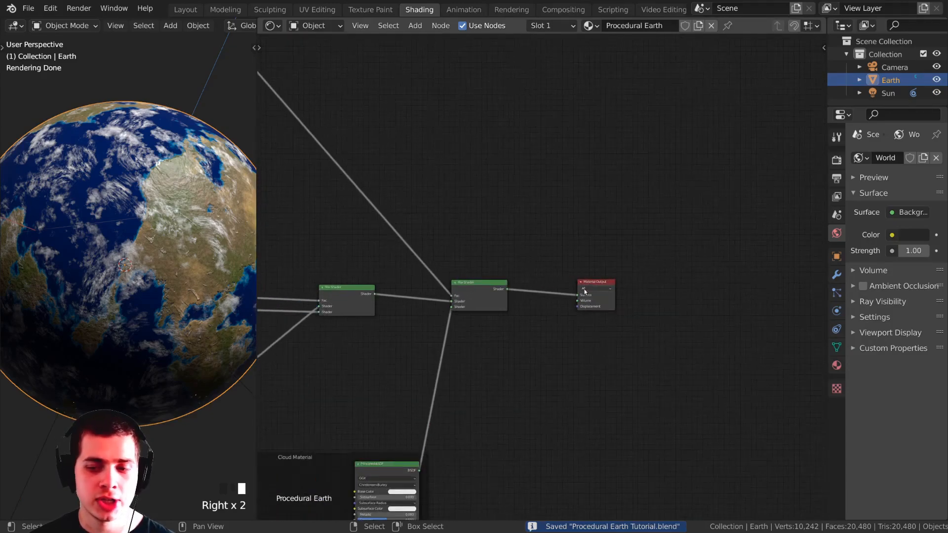
pyautogui.click(592, 287)
pyautogui.scroll(-6, 592, 288)
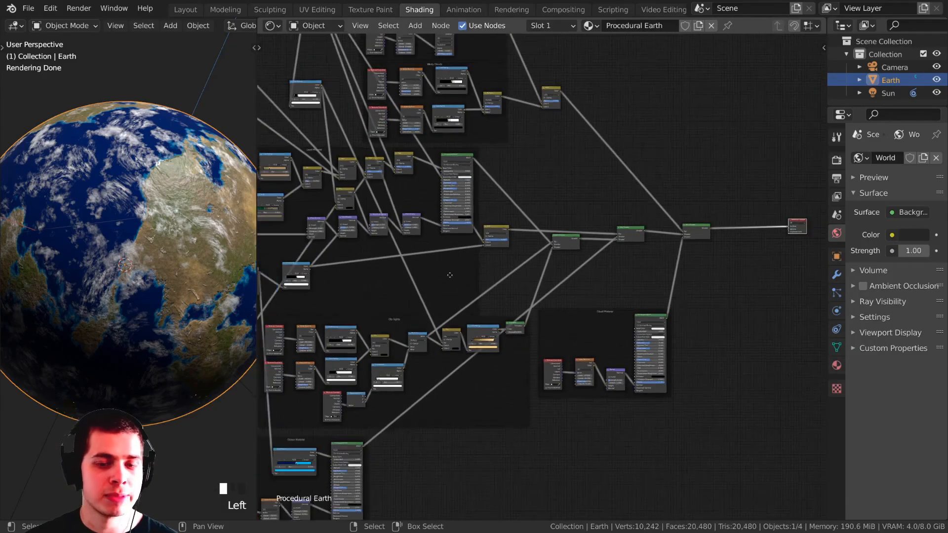
pyautogui.moveTo(409, 338); pyautogui.dragTo(406, 344)
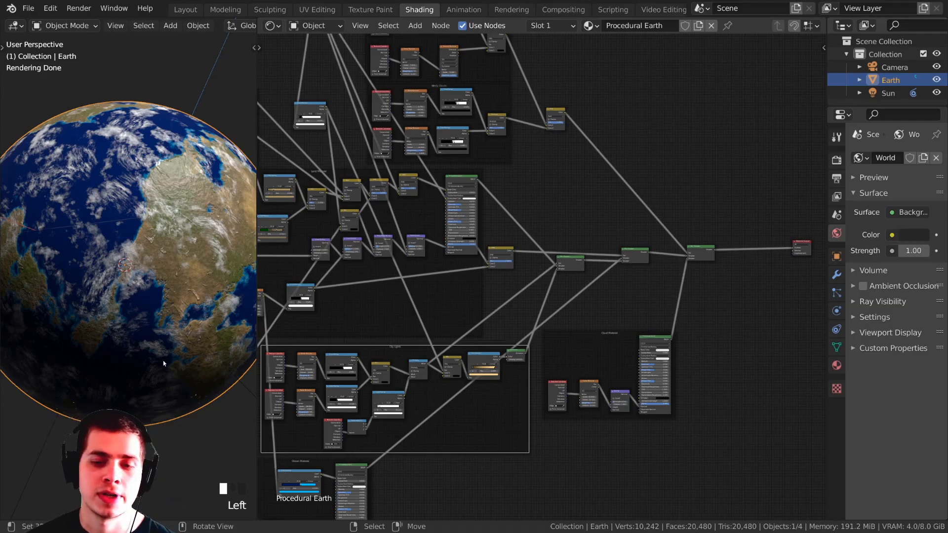
pyautogui.press('KP_Decimal')
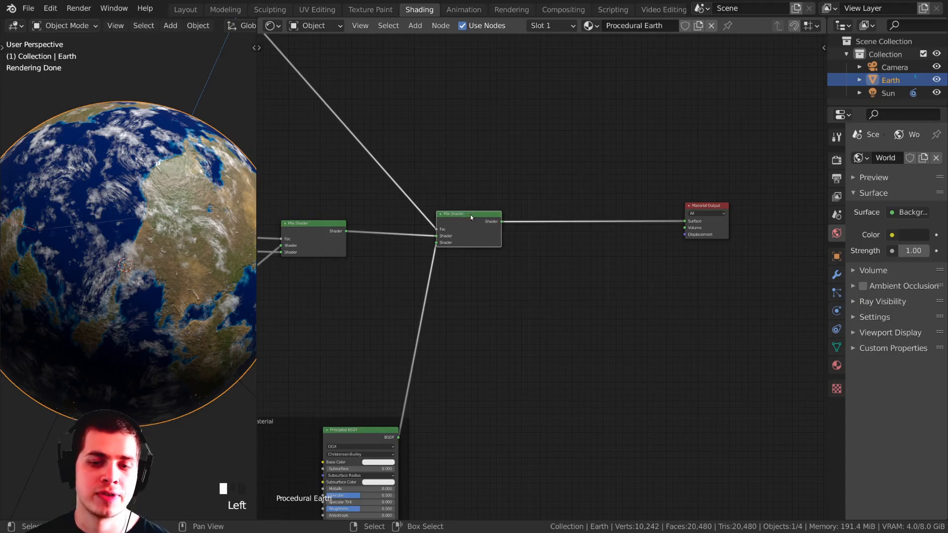
# Add a Layer Weight node above the gap between the final Mix Shader and the Material Output.
pyautogui.scroll(-1, 676, 199)
pyautogui.moveTo(579, 232); pyautogui.dragTo(559, 238, button='middle')
pyautogui.moveTo(495, 132); pyautogui.dragTo(492, 150, button='middle')
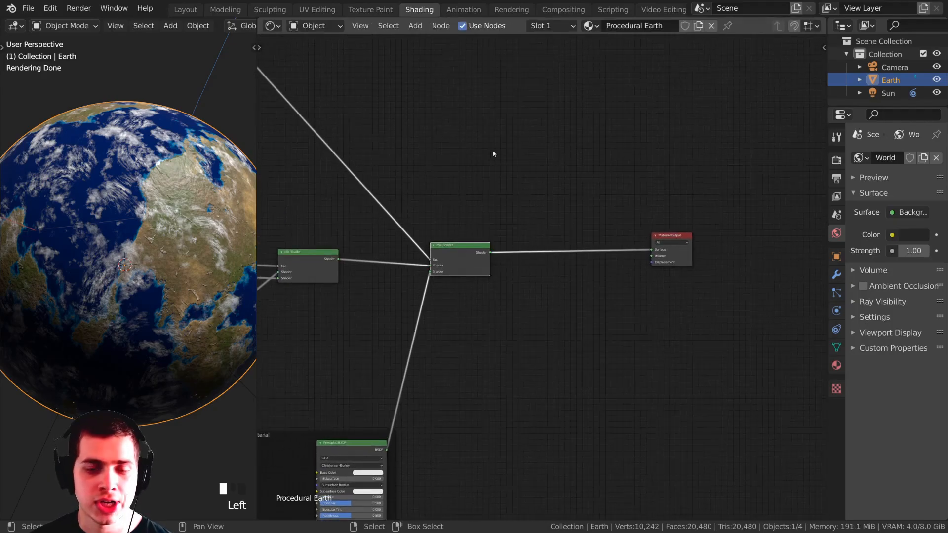
pyautogui.hotkey('shift', 'a')
pyautogui.click(464, 139)
pyautogui.write('lay')
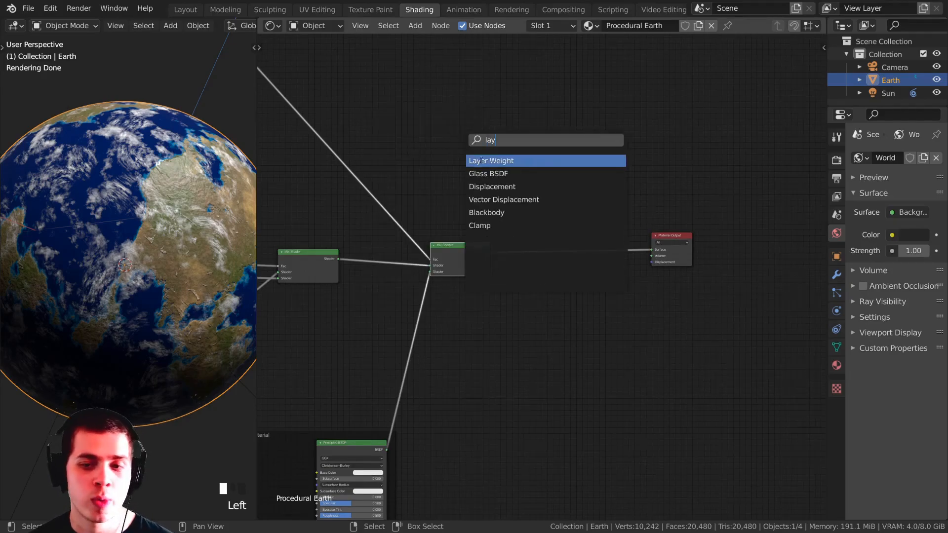
pyautogui.click(479, 158)
pyautogui.click(513, 194)
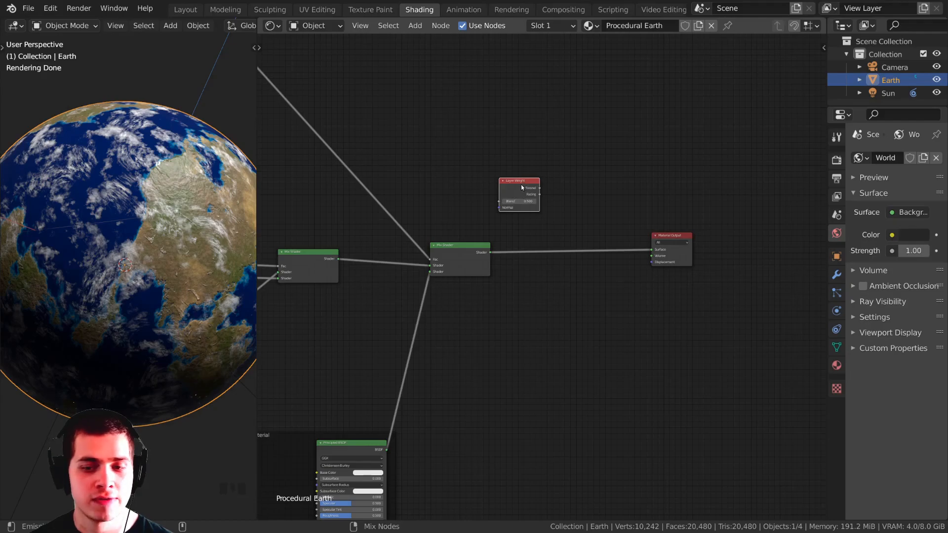
# Preview the Layer Weight's Fresnel output on the Earth and examine its edge falloff from different angles.
pyautogui.keyDown('ctrl'); pyautogui.keyDown('shift'); pyautogui.click(519, 187); pyautogui.keyUp('shift'); pyautogui.keyUp('ctrl')
pyautogui.moveTo(519, 187); pyautogui.dragTo(348, 252, button='middle')
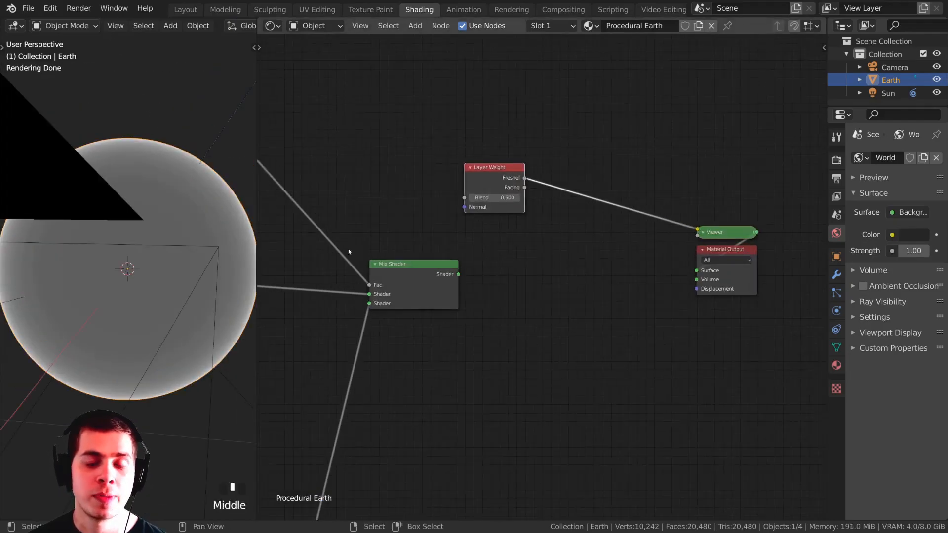
pyautogui.moveTo(118, 276); pyautogui.dragTo(111, 163, button='middle')
pyautogui.scroll(-2, 111, 163)
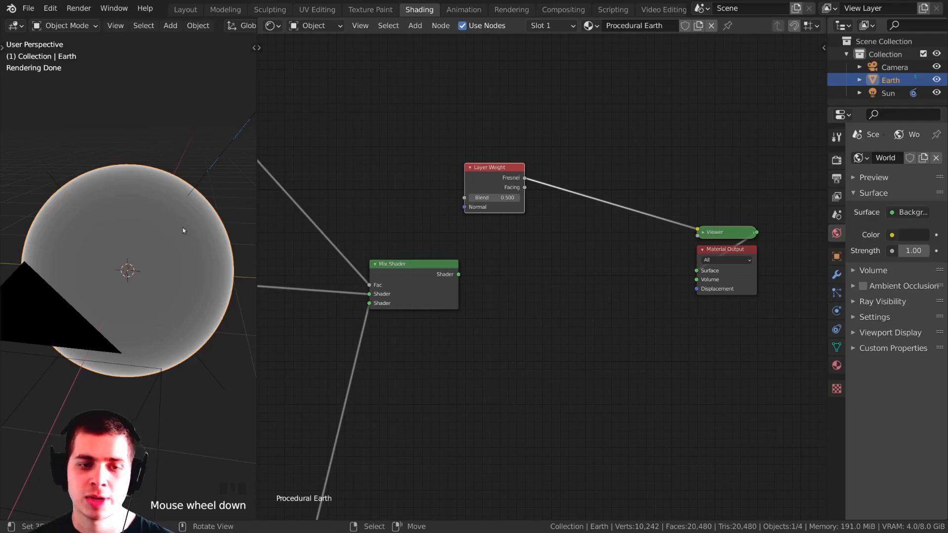
pyautogui.moveTo(183, 231); pyautogui.dragTo(141, 219, button='middle')
pyautogui.scroll(2, 144, 273)
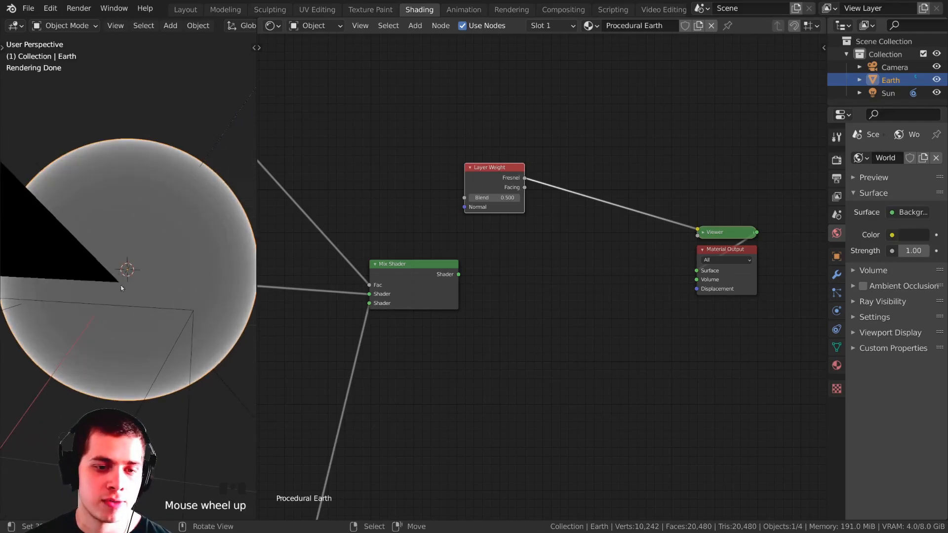
# Add a Frame node, put the Layer Weight node inside it, and select the frame.
pyautogui.moveTo(481, 235); pyautogui.dragTo(428, 234, button='middle')
pyautogui.moveTo(410, 194); pyautogui.dragTo(401, 176, button='middle')
pyautogui.hotkey('shift', 'a')
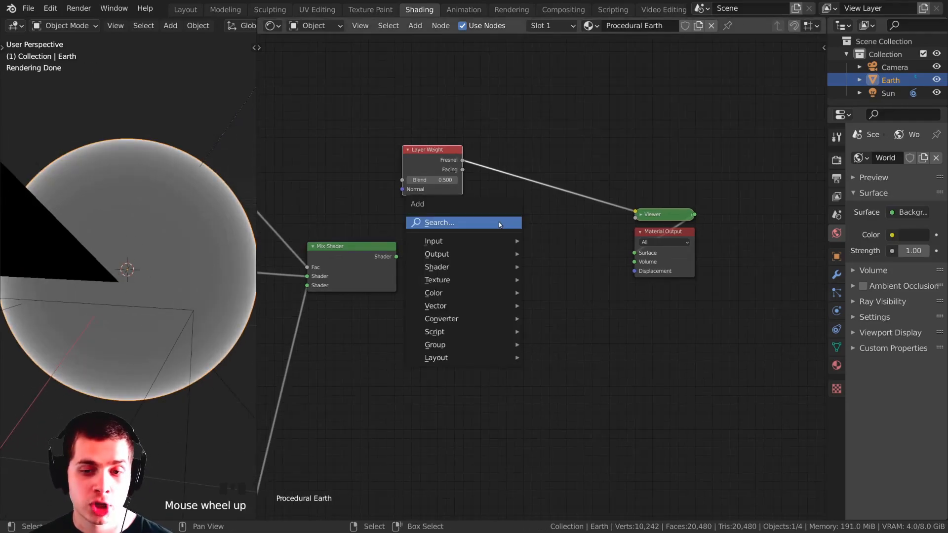
pyautogui.click(498, 221)
pyautogui.write('fra')
pyautogui.click(508, 246)
pyautogui.click(508, 246)
pyautogui.moveTo(412, 147); pyautogui.dragTo(439, 150)
pyautogui.rightClick(439, 149)
# Set the frame's name and label to Atmosphere and place the frame between the final Mix Shader and the Material Output.
pyautogui.moveTo(450, 151); pyautogui.dragTo(456, 165, button='middle')
pyautogui.press('n')
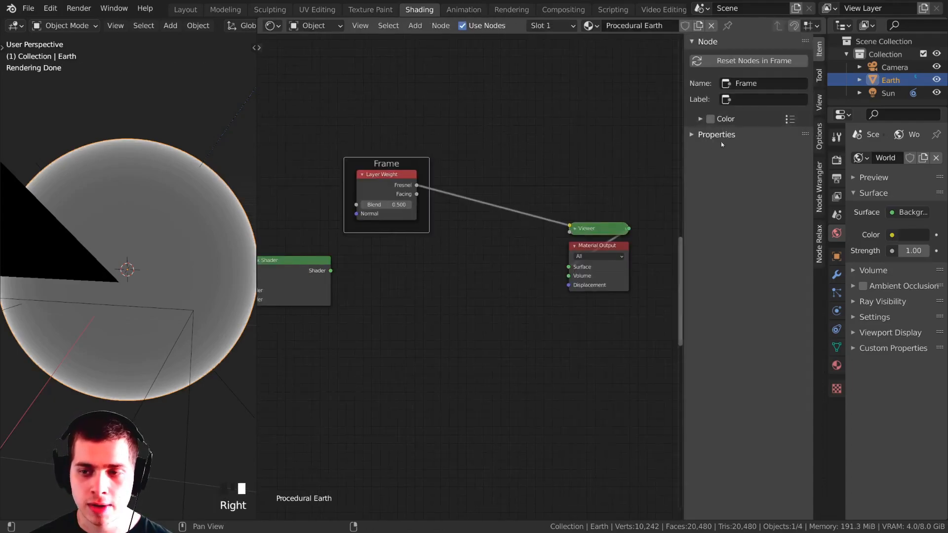
pyautogui.click(763, 85)
pyautogui.write('Atmosphere')
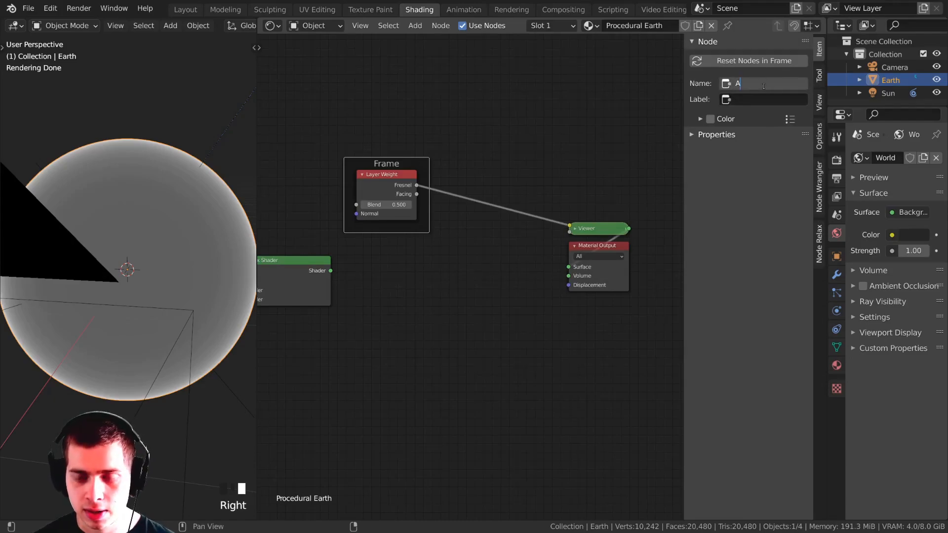
pyautogui.click(770, 104)
pyautogui.click(770, 101)
pyautogui.write('Atmosphere')
pyautogui.press('Return')
pyautogui.moveTo(379, 169); pyautogui.dragTo(391, 191)
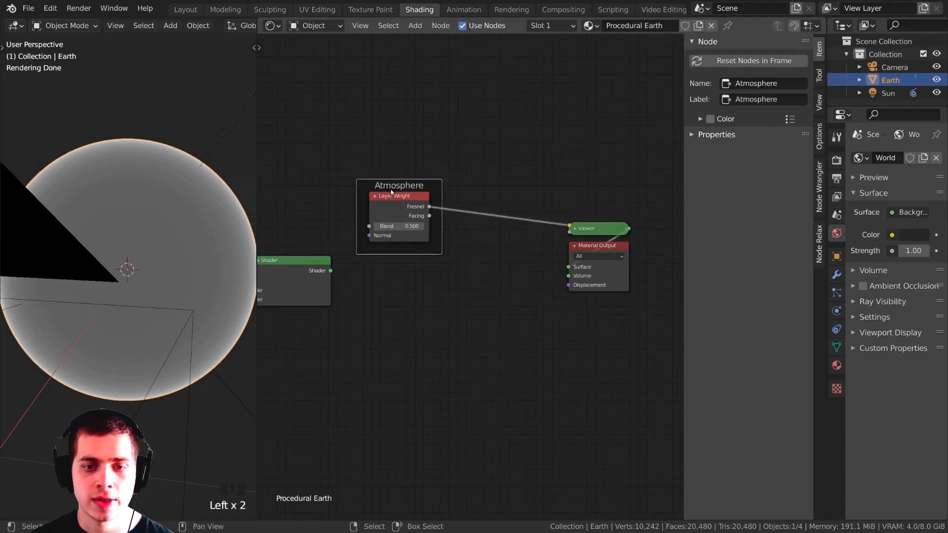
# Duplicate the final Mix Shader into the Atmosphere frame beside the Layer Weight node and preview the copy.
pyautogui.scroll(-1, 377, 291)
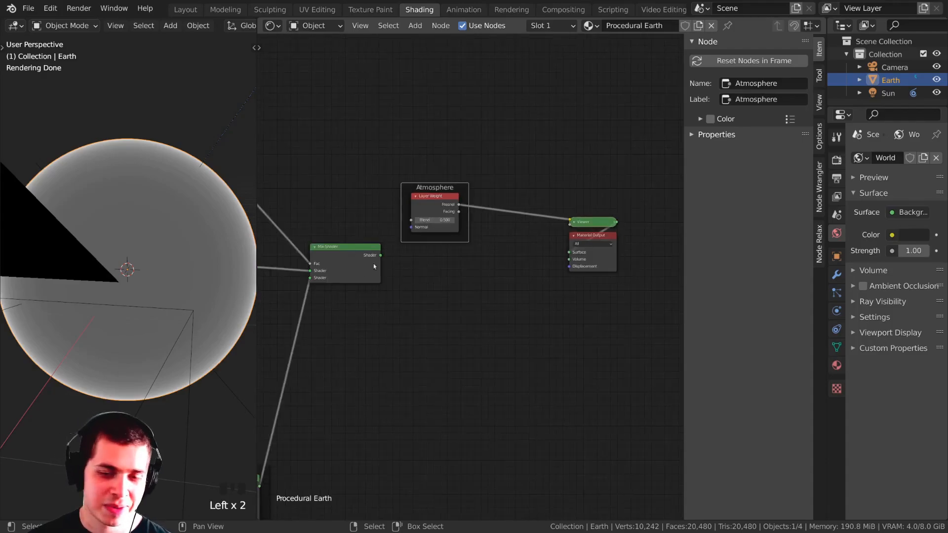
pyautogui.moveTo(357, 258); pyautogui.dragTo(331, 262, button='right')
pyautogui.hotkey('shift', 'd')
pyautogui.click(475, 248)
pyautogui.moveTo(443, 247); pyautogui.dragTo(457, 247)
pyautogui.moveTo(457, 246); pyautogui.dragTo(462, 234)
pyautogui.click(423, 193)
pyautogui.click(424, 207)
pyautogui.moveTo(458, 254); pyautogui.dragTo(432, 250)
pyautogui.keyDown('ctrl'); pyautogui.keyDown('shift'); pyautogui.click(433, 249); pyautogui.keyUp('shift'); pyautogui.keyUp('ctrl')
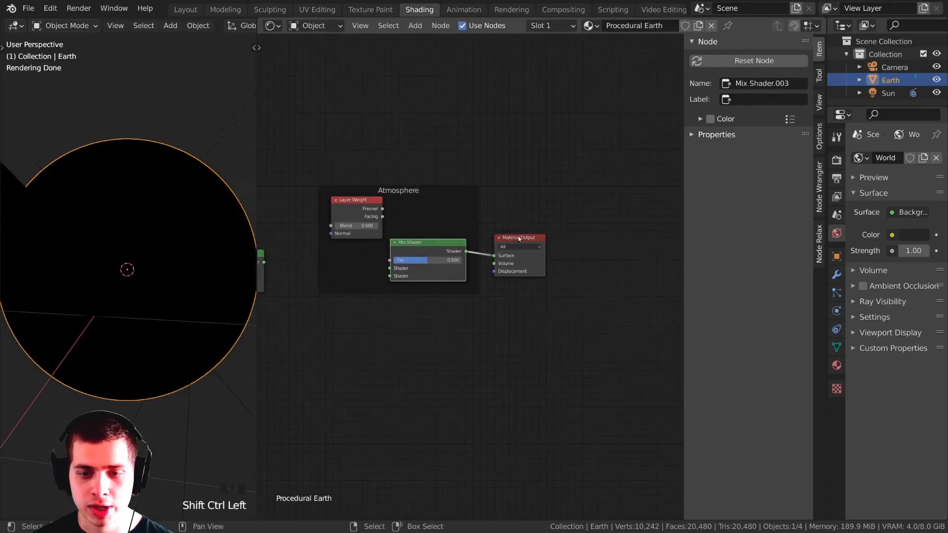
# Shift the Material Output and the copied Mix Shader away from the Layer Weight, and preview the Layer Weight's Fresnel on the Earth.
pyautogui.moveTo(518, 237); pyautogui.dragTo(563, 232)
pyautogui.moveTo(432, 247); pyautogui.dragTo(466, 244)
pyautogui.scroll(2, 446, 267)
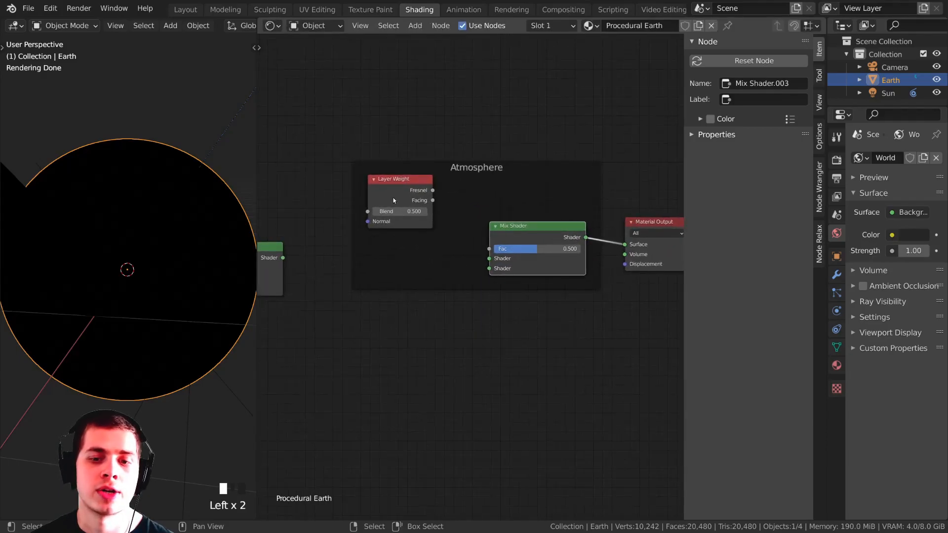
pyautogui.keyDown('ctrl'); pyautogui.keyDown('shift'); pyautogui.click(393, 199); pyautogui.keyUp('shift'); pyautogui.keyUp('ctrl')
pyautogui.scroll(1, 376, 242)
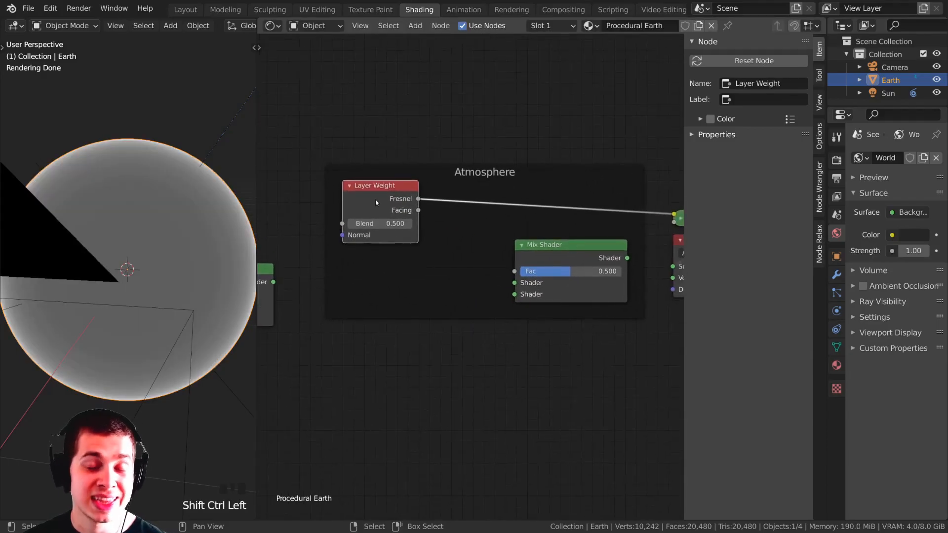
# Feed the Layer Weight's Fresnel into the Atmosphere Mix Shader's factor and preview that Mix Shader on the Earth.
pyautogui.moveTo(376, 203); pyautogui.dragTo(371, 202)
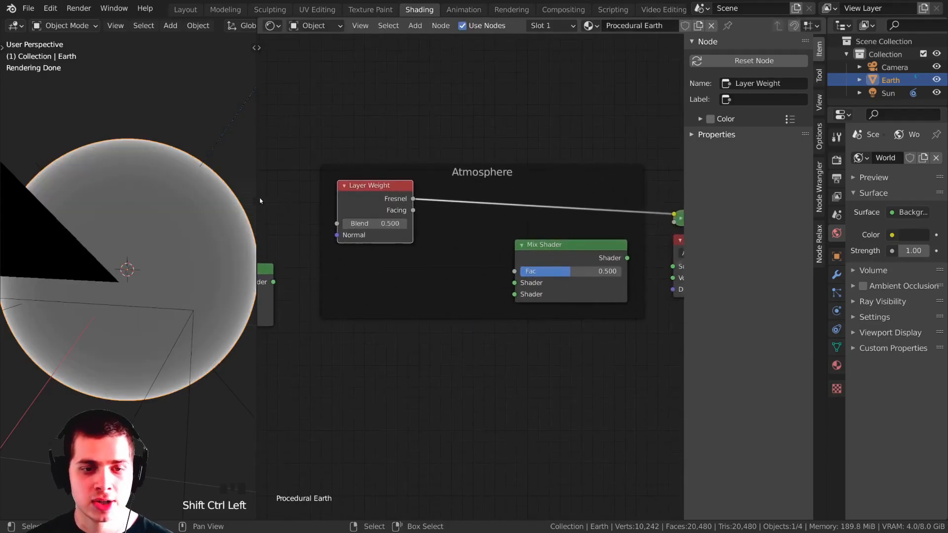
pyautogui.scroll(-1, 194, 211)
pyautogui.moveTo(184, 222); pyautogui.dragTo(191, 223, button='middle')
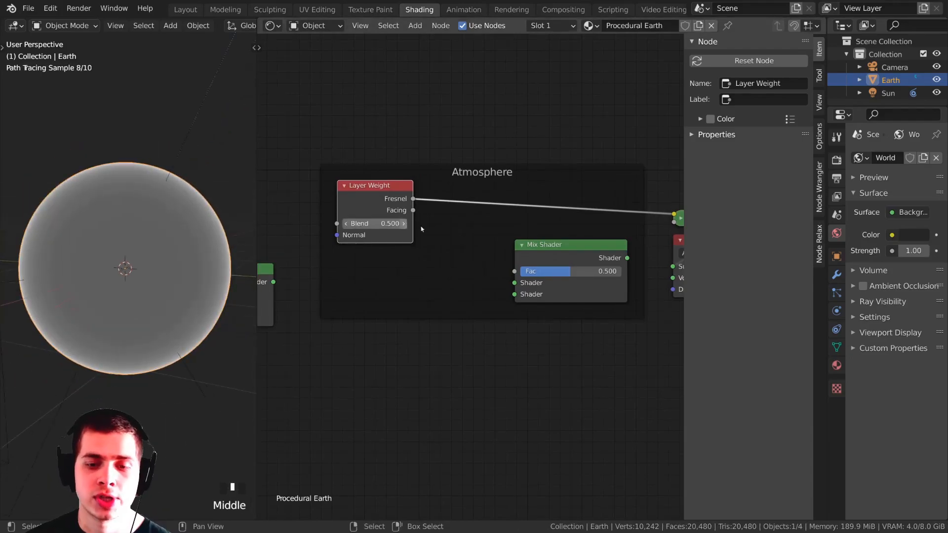
pyautogui.click(424, 174)
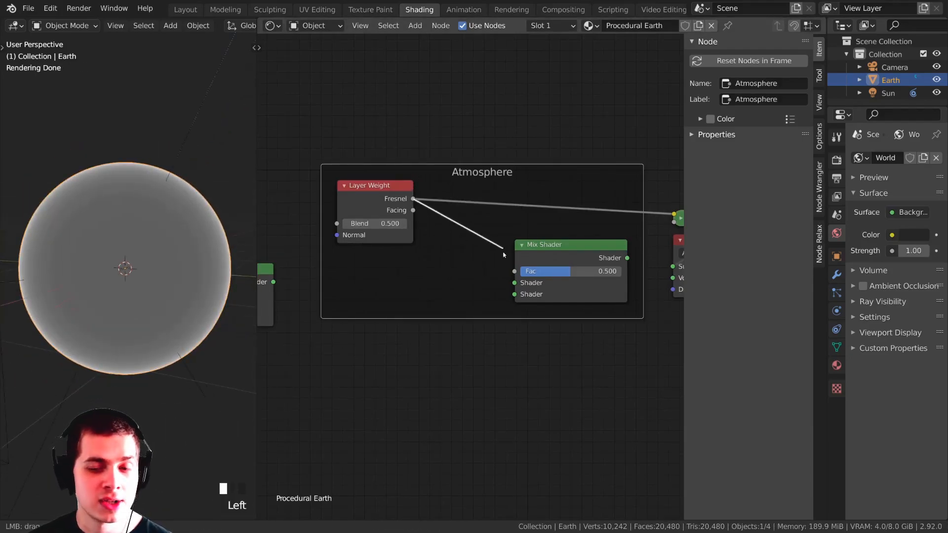
pyautogui.moveTo(513, 275); pyautogui.dragTo(514, 271)
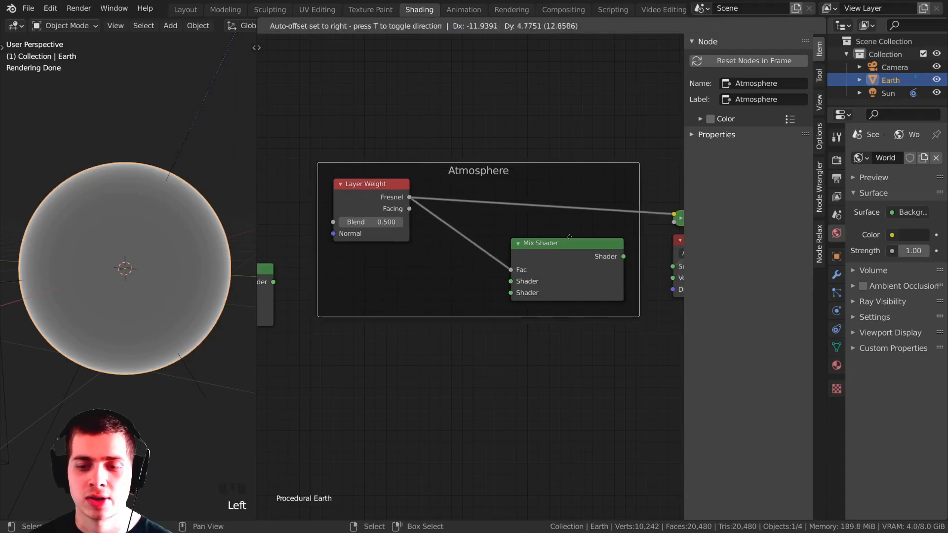
pyautogui.keyDown('ctrl'); pyautogui.keyDown('shift'); pyautogui.click(569, 240); pyautogui.keyUp('shift'); pyautogui.keyUp('ctrl')
# Connect the cloud Mix Shader's output to the first shader input of the Atmosphere Mix Shader.
pyautogui.scroll(-2, 569, 241)
pyautogui.moveTo(371, 274); pyautogui.dragTo(409, 230)
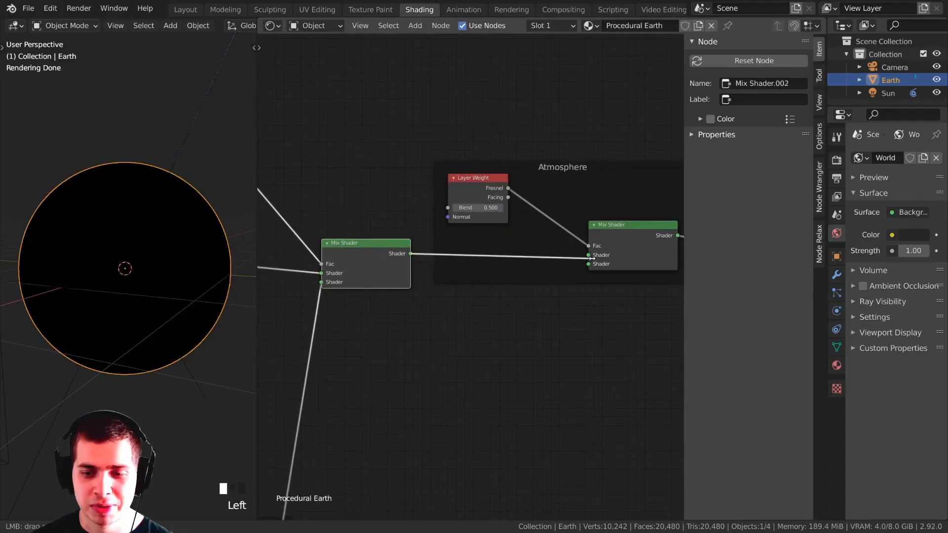
pyautogui.moveTo(594, 254); pyautogui.dragTo(594, 255)
pyautogui.scroll(-3, 594, 254)
pyautogui.moveTo(543, 276); pyautogui.dragTo(500, 289, button='middle')
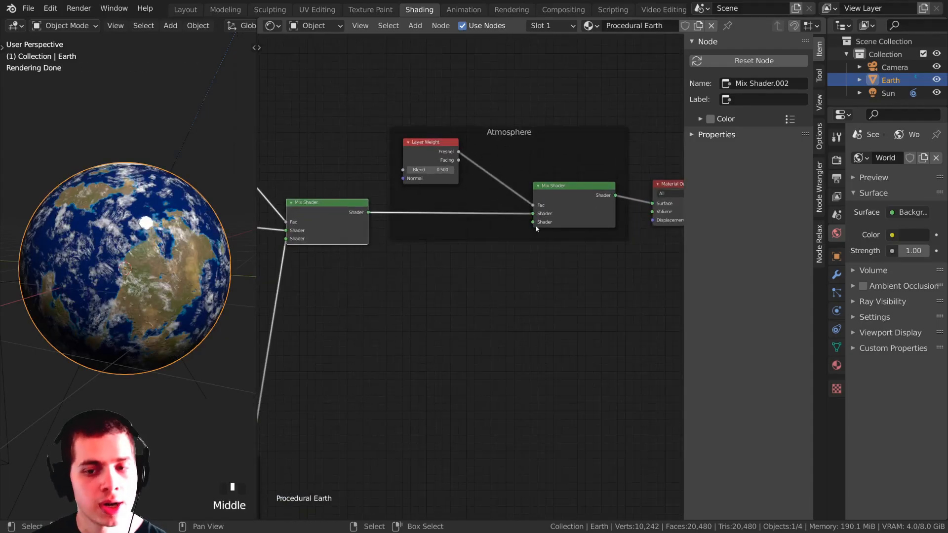
# Add a Principled BSDF to the Atmosphere frame below the Layer Weight, keeping the cloud Mix Shader wired to the first shader input.
pyautogui.hotkey('shift', 'a')
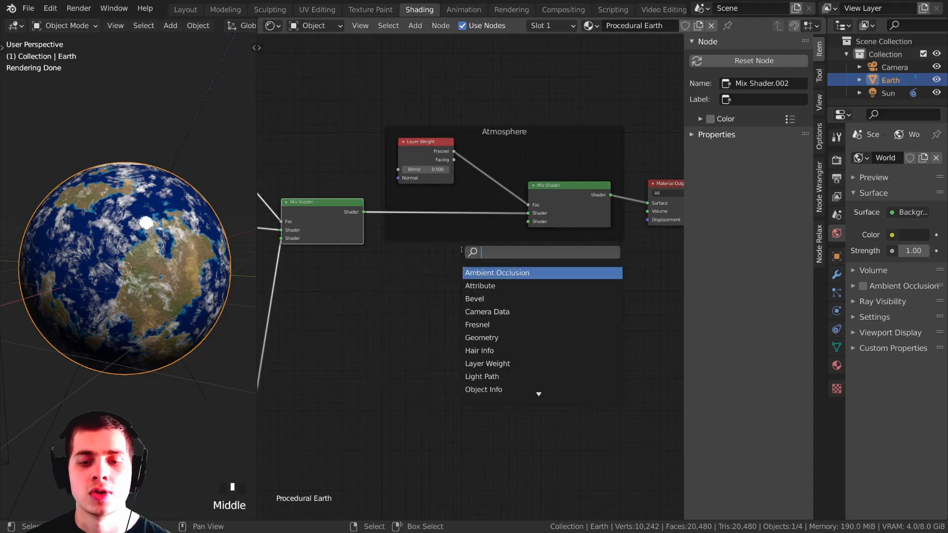
pyautogui.write('pri')
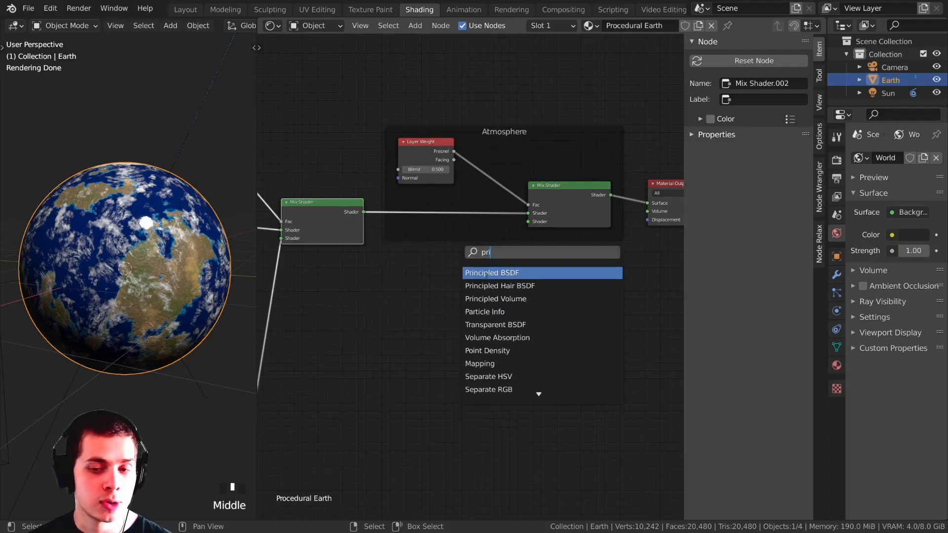
pyautogui.click(486, 273)
pyautogui.click(458, 282)
pyautogui.moveTo(364, 211); pyautogui.dragTo(469, 210)
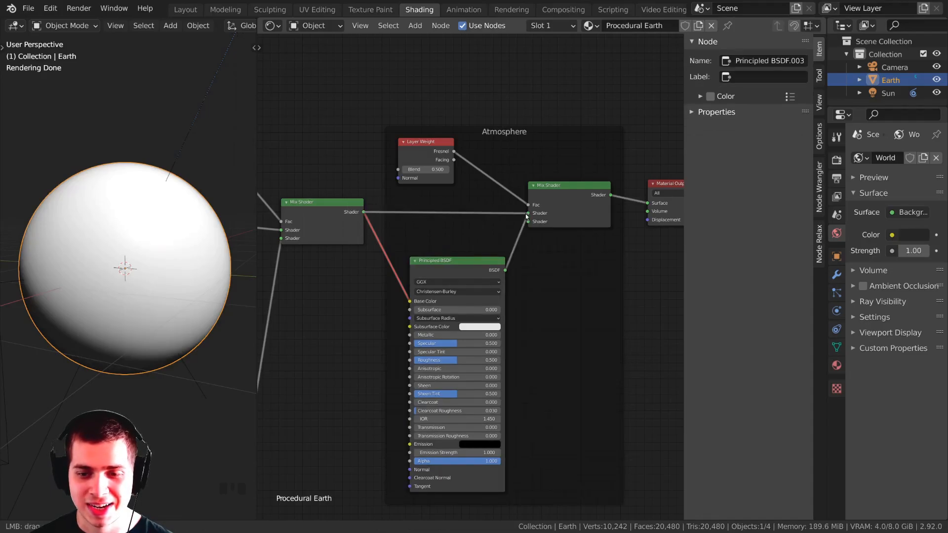
pyautogui.moveTo(526, 216); pyautogui.dragTo(527, 213)
pyautogui.moveTo(434, 300); pyautogui.dragTo(504, 275)
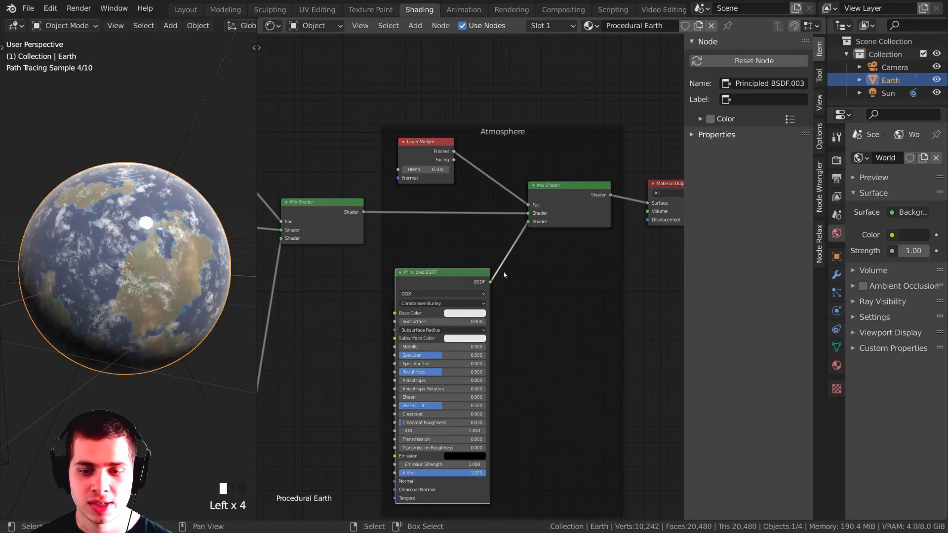
pyautogui.moveTo(527, 222); pyautogui.dragTo(454, 264)
# Set the Base Color of the Atmosphere's Principled BSDF to a bright sky blue.
pyautogui.scroll(10, 439, 326)
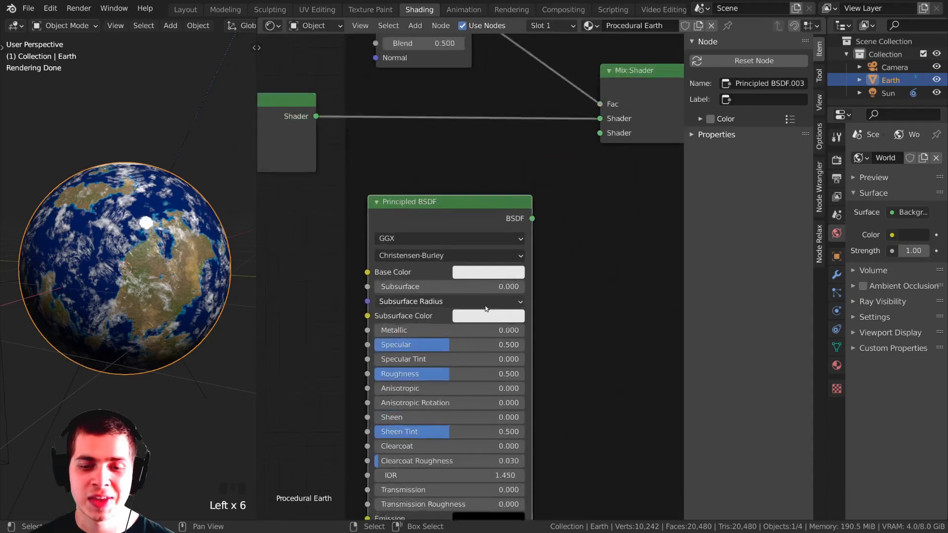
pyautogui.click(483, 269)
pyautogui.moveTo(529, 94); pyautogui.dragTo(550, 30)
pyautogui.scroll(2, 556, 32)
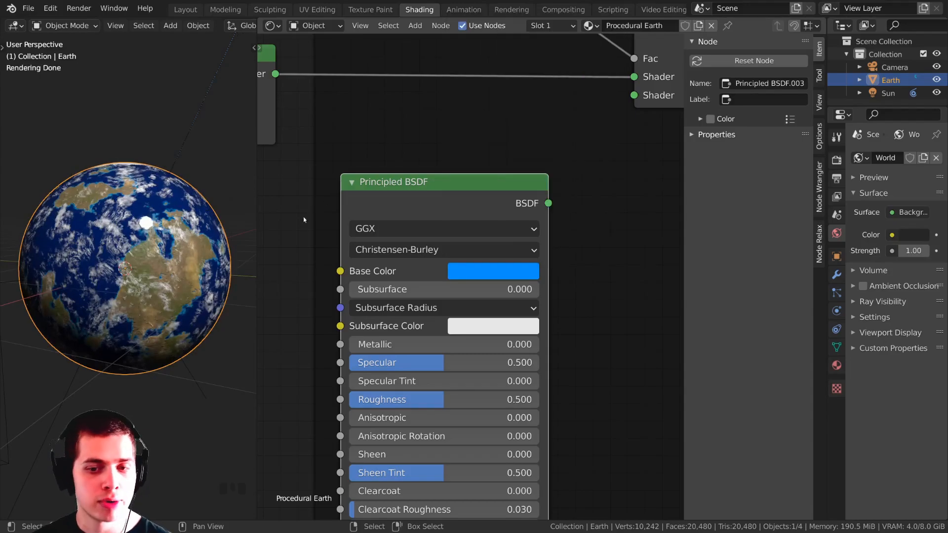
pyautogui.scroll(-2, 455, 222)
pyautogui.moveTo(454, 222); pyautogui.dragTo(435, 197, button='middle')
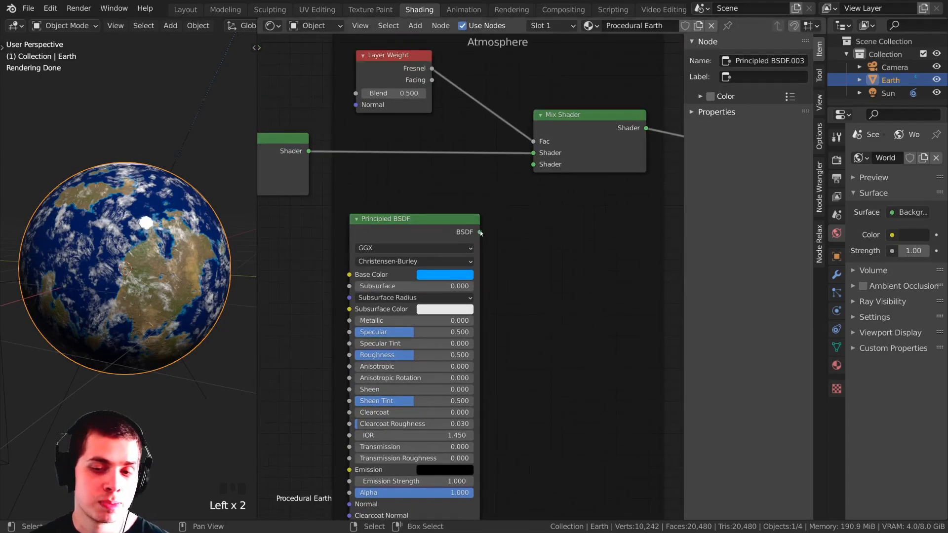
# Connect the blue Principled BSDF to the Atmosphere Mix Shader's second shader input and preview the mix on the Earth.
pyautogui.moveTo(480, 233); pyautogui.dragTo(532, 165)
pyautogui.moveTo(588, 132); pyautogui.dragTo(596, 138)
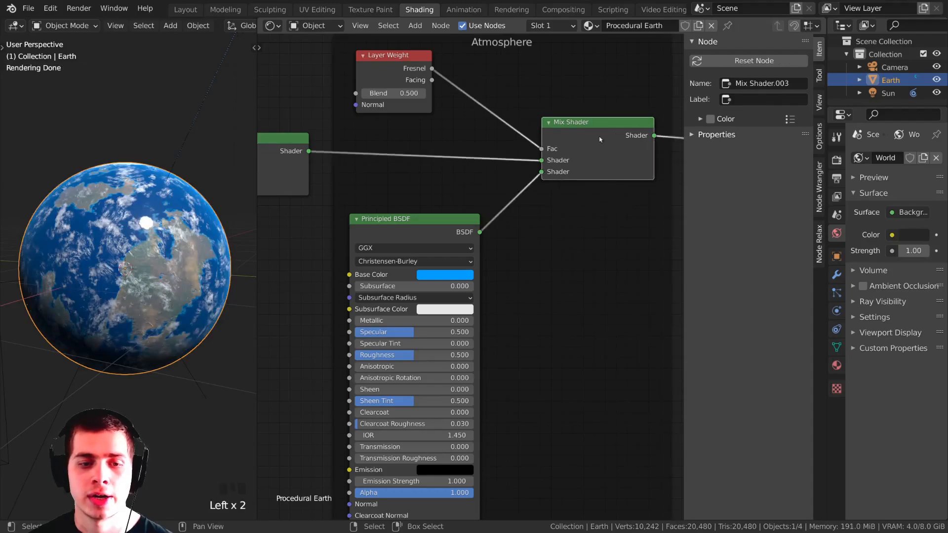
pyautogui.moveTo(596, 139); pyautogui.dragTo(574, 165, button='middle')
pyautogui.keyDown('ctrl'); pyautogui.keyDown('shift'); pyautogui.click(574, 165); pyautogui.keyUp('shift'); pyautogui.keyUp('ctrl')
pyautogui.scroll(-3, 573, 161)
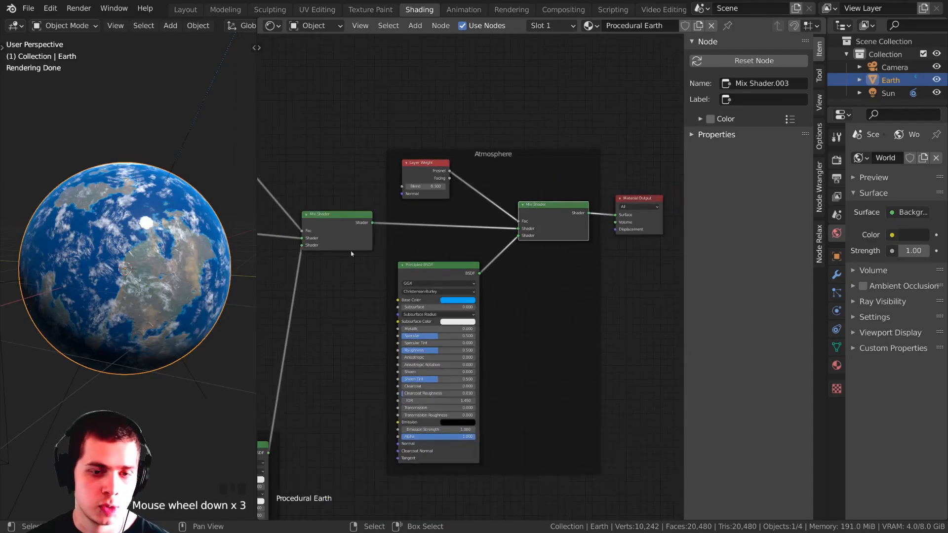
# Deselect everything and examine the atmosphere on the Earth from the camera view.
pyautogui.moveTo(125, 222); pyautogui.dragTo(119, 217, button='middle')
pyautogui.press('KP_0')
pyautogui.hotkey('alt', 'a')
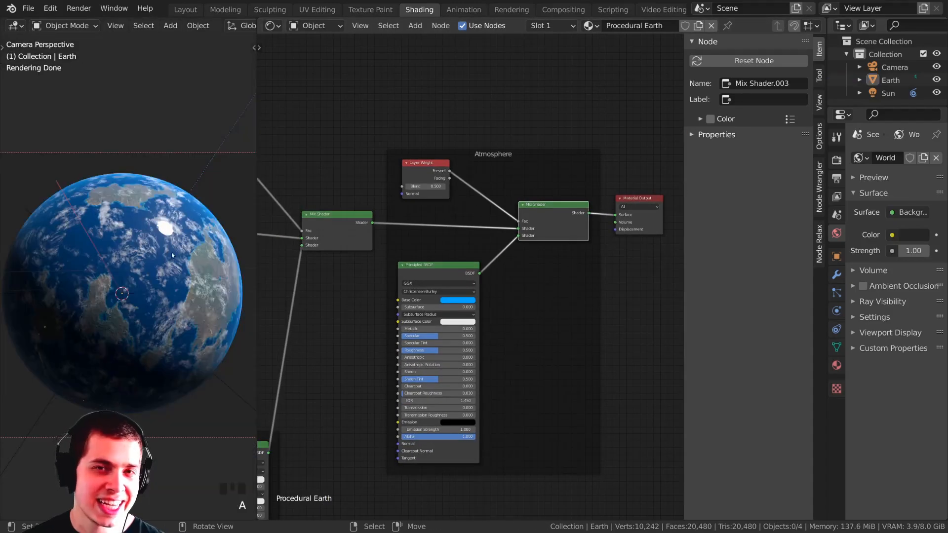
pyautogui.scroll(1, 200, 206)
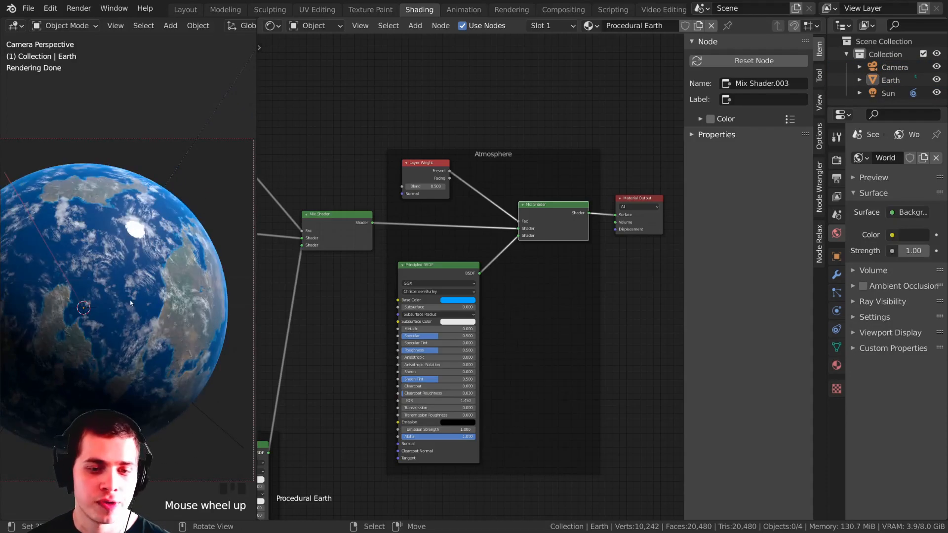
pyautogui.keyDown('shift'); pyautogui.moveTo(131, 302); pyautogui.dragTo(182, 312, button='middle'); pyautogui.keyUp('shift')
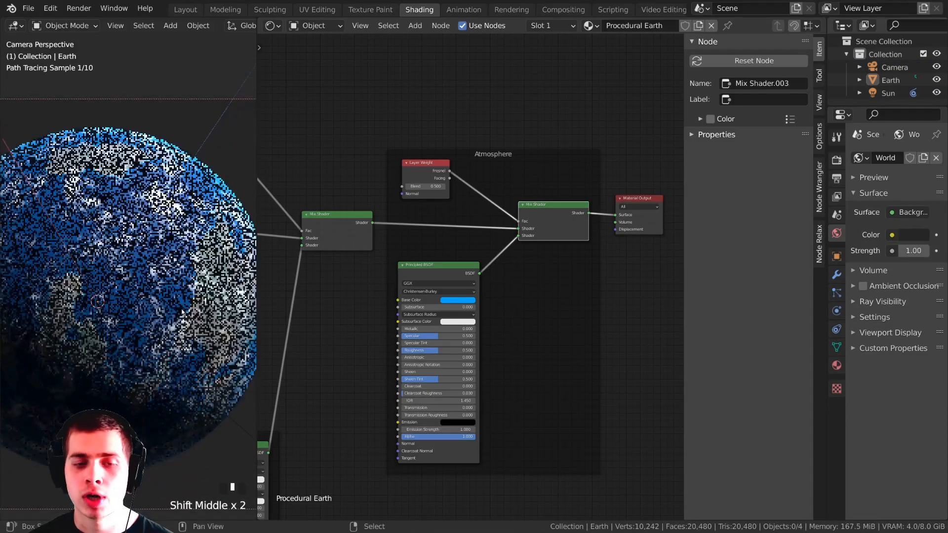
# Preview the Layer Weight's Fresnel on the Earth and shift the node away from the Mix Shader to make room.
pyautogui.moveTo(425, 167); pyautogui.dragTo(420, 212, button='middle')
pyautogui.keyDown('ctrl'); pyautogui.keyDown('shift'); pyautogui.click(420, 212); pyautogui.keyUp('shift'); pyautogui.keyUp('ctrl')
pyautogui.scroll(-1, 138, 268)
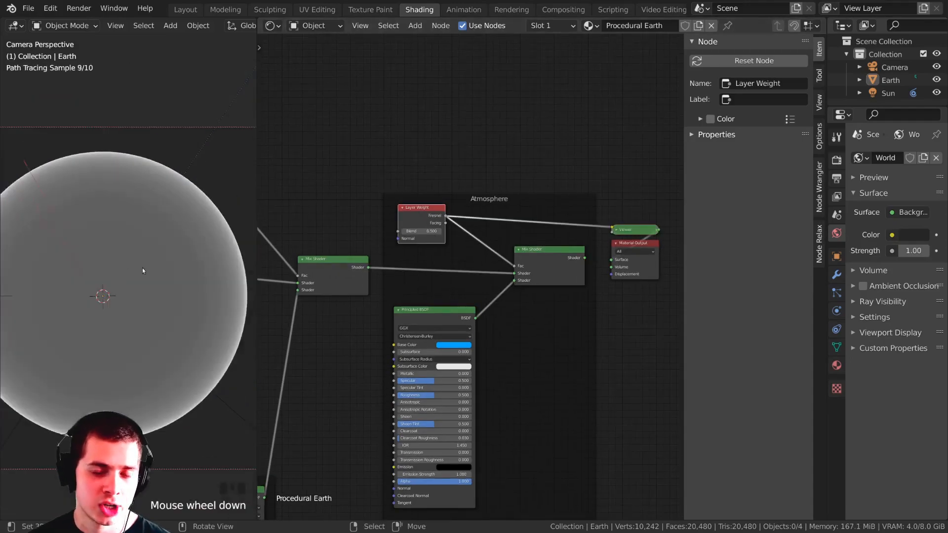
pyautogui.scroll(4, 347, 306)
pyautogui.moveTo(400, 195); pyautogui.dragTo(338, 167)
# Insert a ColorRamp between the Layer Weight's Fresnel and the Mix Shader's factor, and preview the Mix Shader.
pyautogui.hotkey('shift', 'a')
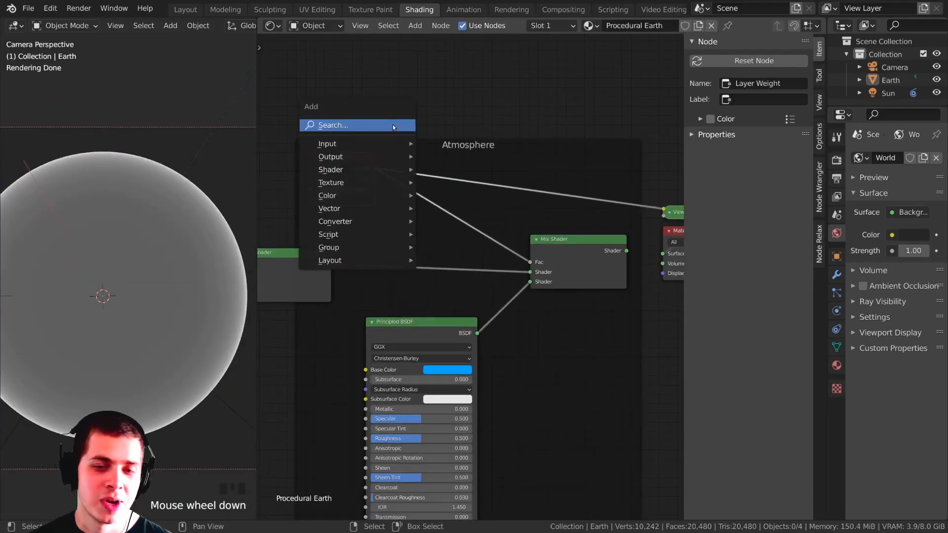
pyautogui.click(393, 124)
pyautogui.write('col')
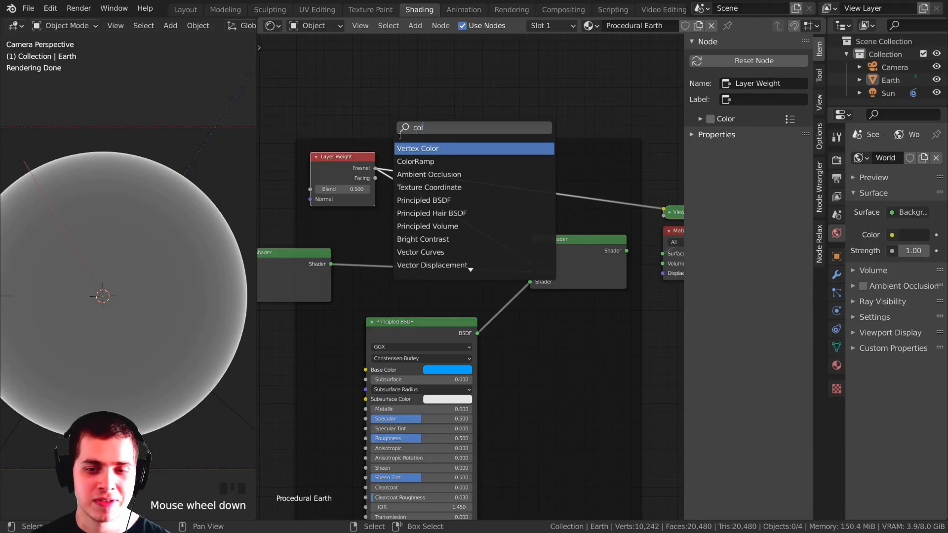
pyautogui.click(415, 162)
pyautogui.click(437, 195)
pyautogui.moveTo(438, 198); pyautogui.dragTo(430, 168)
pyautogui.moveTo(535, 210); pyautogui.dragTo(513, 227, button='middle')
pyautogui.keyDown('ctrl'); pyautogui.keyDown('shift'); pyautogui.click(472, 237); pyautogui.keyUp('shift'); pyautogui.keyUp('ctrl')
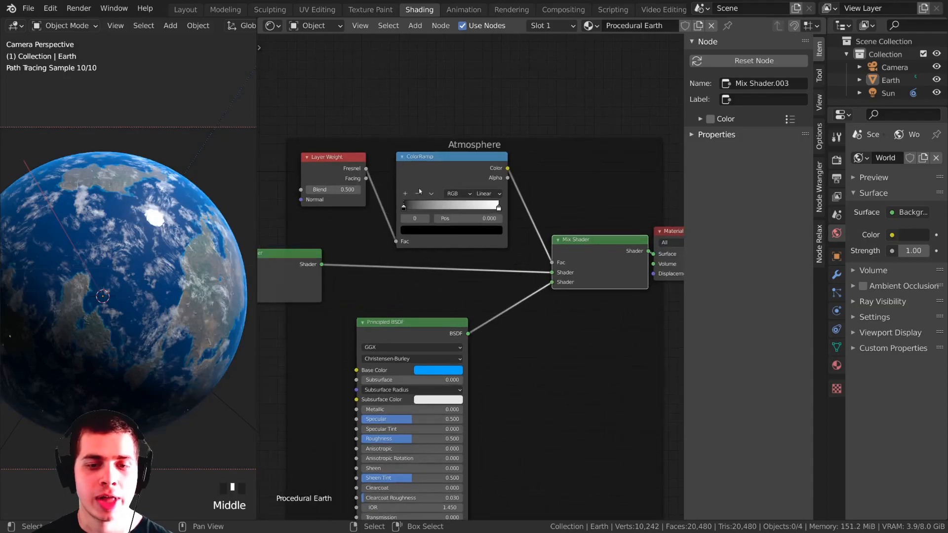
# Tidy the Layer Weight, ColorRamp and Mix Shader positions within the Atmosphere frame.
pyautogui.scroll(1, 444, 208)
pyautogui.moveTo(331, 169); pyautogui.dragTo(324, 168)
pyautogui.moveTo(413, 160); pyautogui.dragTo(411, 152)
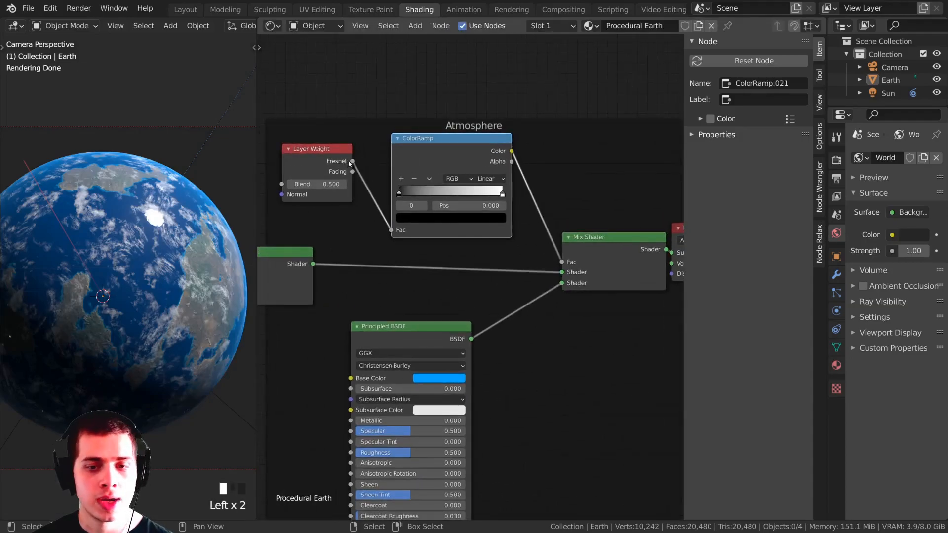
pyautogui.moveTo(602, 248); pyautogui.dragTo(592, 242)
pyautogui.moveTo(383, 204); pyautogui.dragTo(390, 230, button='middle')
# Move the Atmosphere ColorRamp's black stop to 0.106 and pull its white stop slightly inward.
pyautogui.scroll(3, 388, 229)
pyautogui.moveTo(388, 201); pyautogui.dragTo(417, 202)
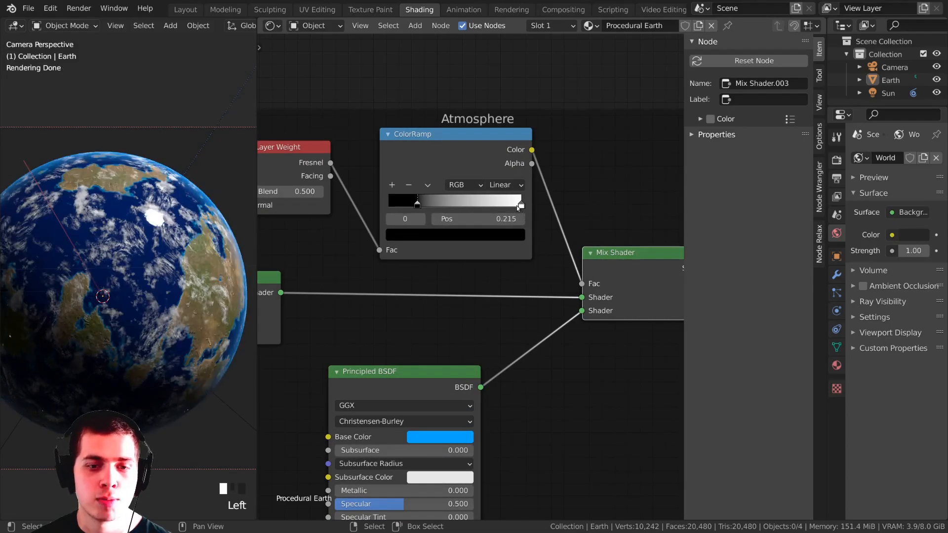
pyautogui.moveTo(519, 206); pyautogui.dragTo(503, 204)
pyautogui.moveTo(417, 203); pyautogui.dragTo(402, 203)
# Limit the viewport render to a region over the Earth's upper-right edge and examine the atmosphere up close.
pyautogui.keyDown('shift'); pyautogui.moveTo(128, 247); pyautogui.dragTo(107, 283, button='middle'); pyautogui.keyUp('shift')
pyautogui.hotkey('ctrl', 'b')
pyautogui.moveTo(118, 176); pyautogui.dragTo(207, 299)
pyautogui.keyDown('shift'); pyautogui.moveTo(177, 256); pyautogui.dragTo(159, 258, button='middle'); pyautogui.keyUp('shift')
pyautogui.scroll(1, 160, 258)
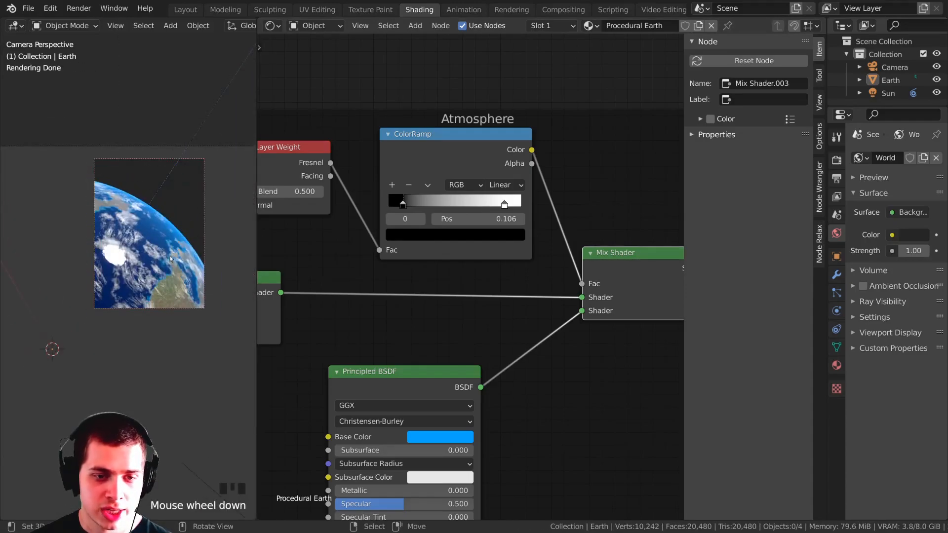
pyautogui.scroll(2, 144, 175)
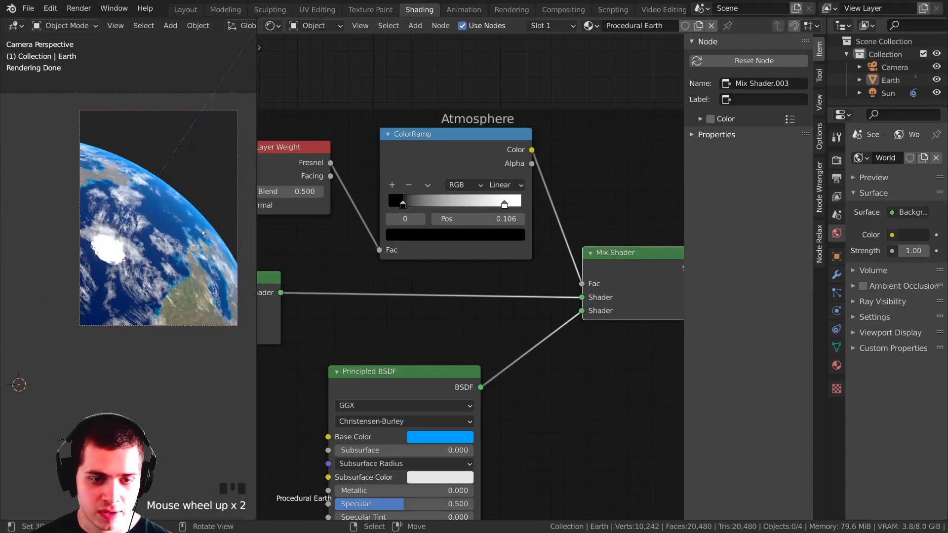
pyautogui.scroll(2, 202, 232)
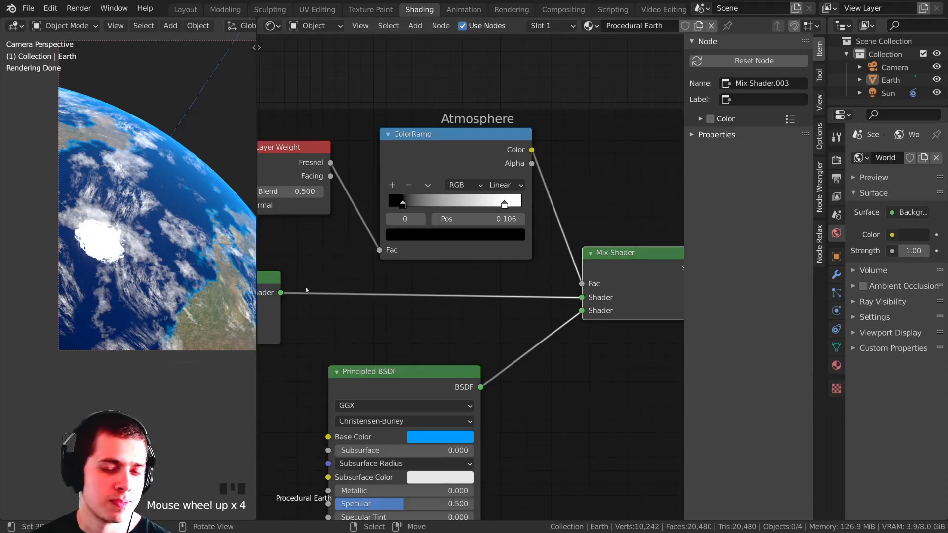
# Preview the Atmosphere ColorRamp on the Earth and extend the render region to cover the whole camera view.
pyautogui.keyDown('ctrl'); pyautogui.keyDown('shift'); pyautogui.click(441, 161); pyautogui.keyUp('shift'); pyautogui.keyUp('ctrl')
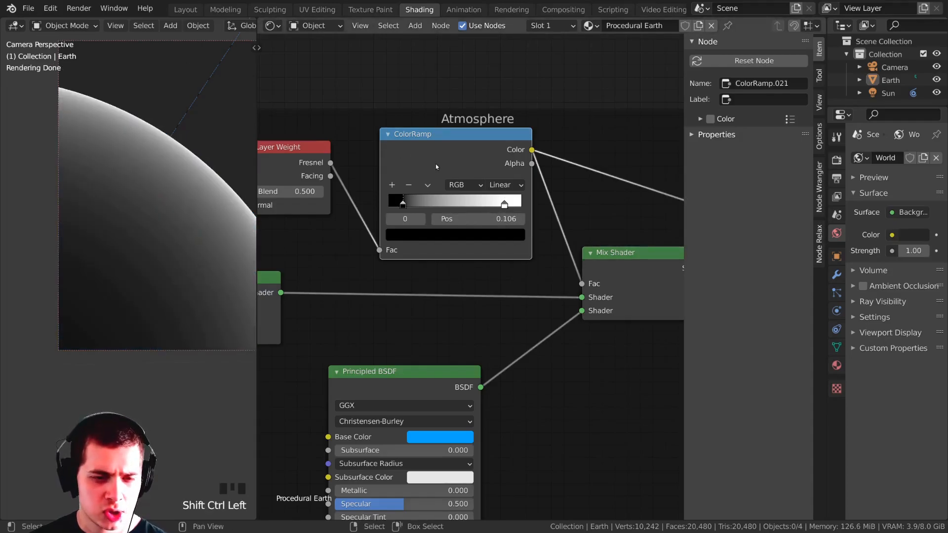
pyautogui.scroll(-3, 201, 165)
pyautogui.scroll(-4, 110, 214)
pyautogui.hotkey('ctrl', 'b')
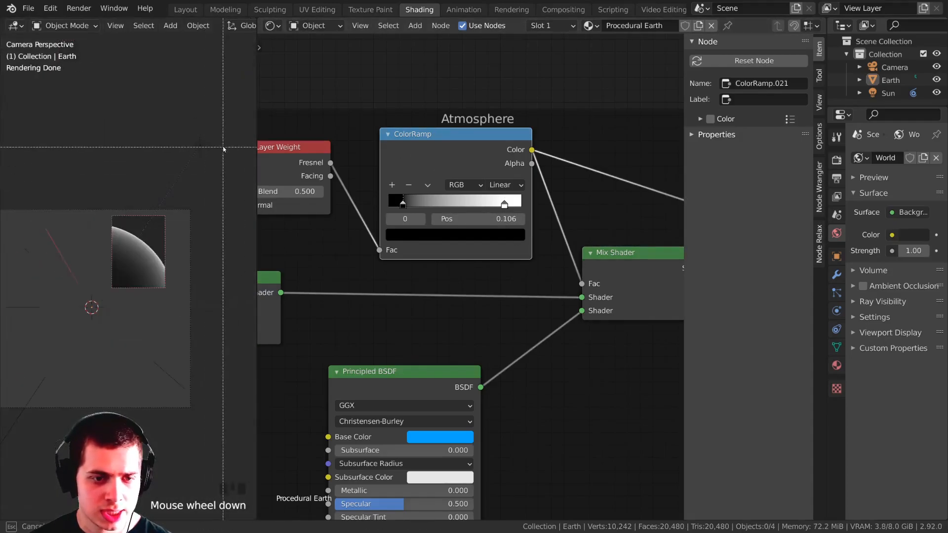
pyautogui.moveTo(245, 147); pyautogui.dragTo(4, 513)
pyautogui.keyDown('shift'); pyautogui.moveTo(64, 293); pyautogui.dragTo(98, 286, button='middle'); pyautogui.keyUp('shift')
pyautogui.hotkey('ctrl', 'b')
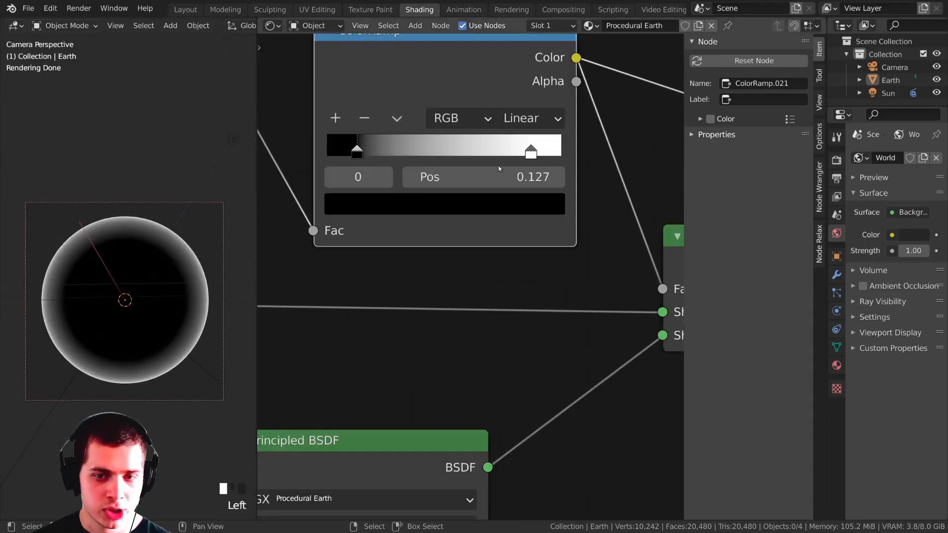
# Fine-tune the Atmosphere ColorRamp's black stop and move its white stop to 0.604.
pyautogui.moveTo(354, 151); pyautogui.dragTo(355, 153)
pyautogui.moveTo(531, 152); pyautogui.dragTo(468, 155)
pyautogui.scroll(6, 144, 222)
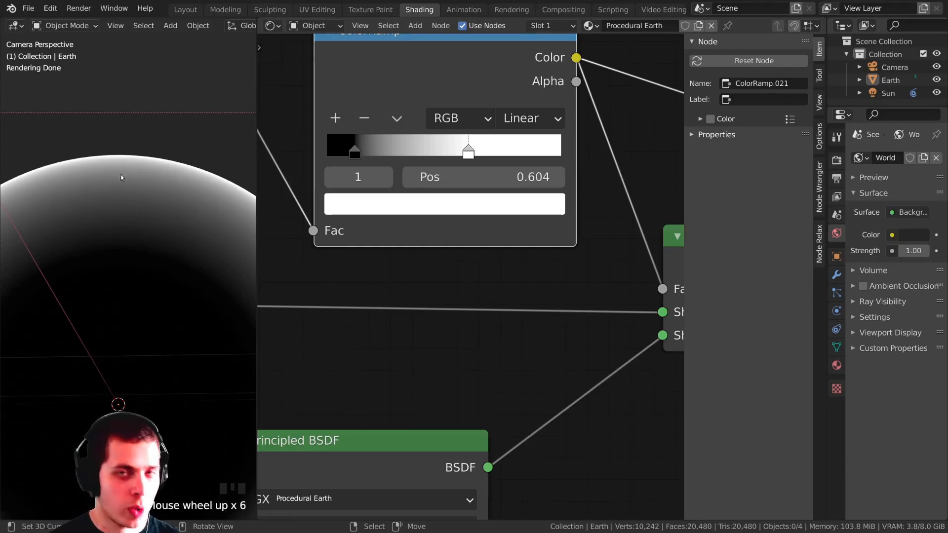
pyautogui.scroll(-6, 132, 206)
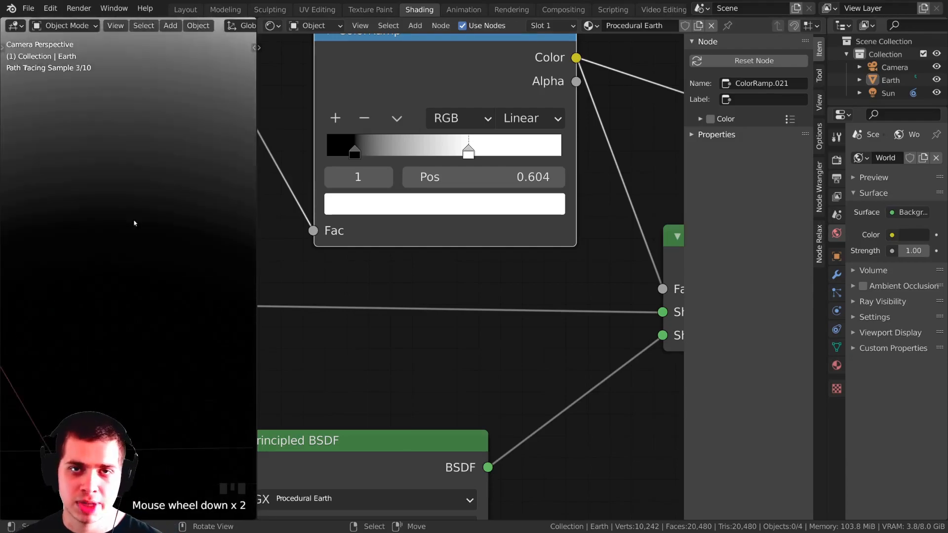
# Preview the Atmosphere Mix Shader on the Earth, inspect the planet's rim, and save the file.
pyautogui.scroll(-1, 595, 277)
pyautogui.moveTo(594, 276); pyautogui.dragTo(501, 276, button='middle')
pyautogui.keyDown('ctrl'); pyautogui.keyDown('shift'); pyautogui.click(562, 254); pyautogui.keyUp('shift'); pyautogui.keyUp('ctrl')
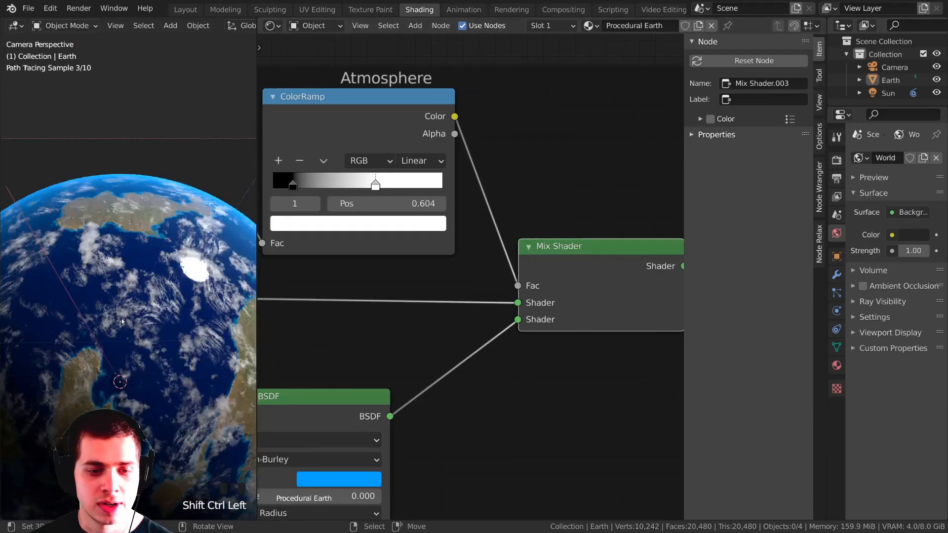
pyautogui.scroll(-3, 124, 208)
pyautogui.keyDown('shift'); pyautogui.moveTo(123, 207); pyautogui.dragTo(98, 208, button='middle'); pyautogui.keyUp('shift')
pyautogui.scroll(2, 165, 190)
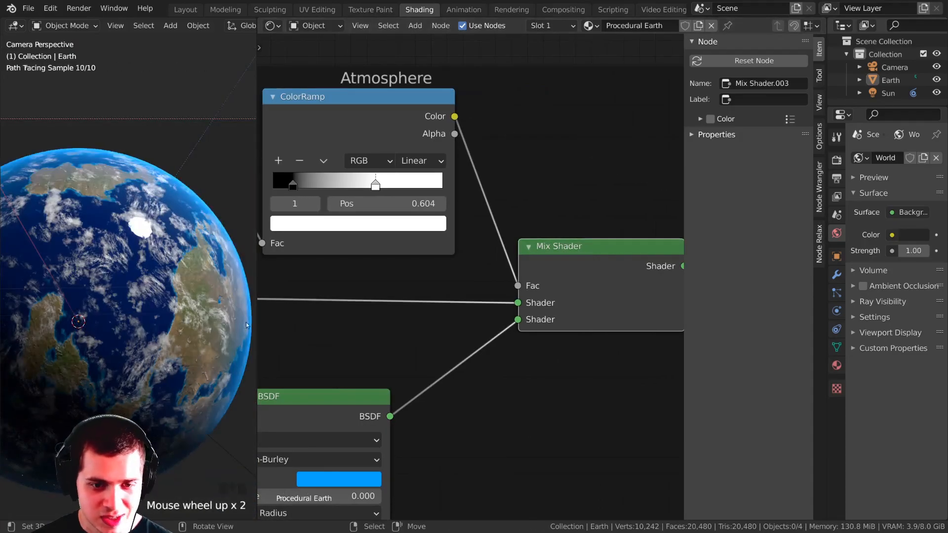
pyautogui.keyDown('shift'); pyautogui.moveTo(183, 198); pyautogui.dragTo(188, 194, button='middle'); pyautogui.keyUp('shift')
pyautogui.keyDown('shift'); pyautogui.moveTo(85, 223); pyautogui.dragTo(131, 221, button='middle'); pyautogui.keyUp('shift')
pyautogui.moveTo(5, 259)
pyautogui.keyDown('shift'); pyautogui.mouseDown(button='middle')
pyautogui.moveTo(62, 285)
pyautogui.moveTo(3, 275)
pyautogui.mouseUp(button='middle'); pyautogui.keyUp('shift')
pyautogui.keyDown('shift'); pyautogui.moveTo(62, 277); pyautogui.dragTo(3, 266, button='middle'); pyautogui.keyUp('shift')
pyautogui.hotkey('ctrl', 's')
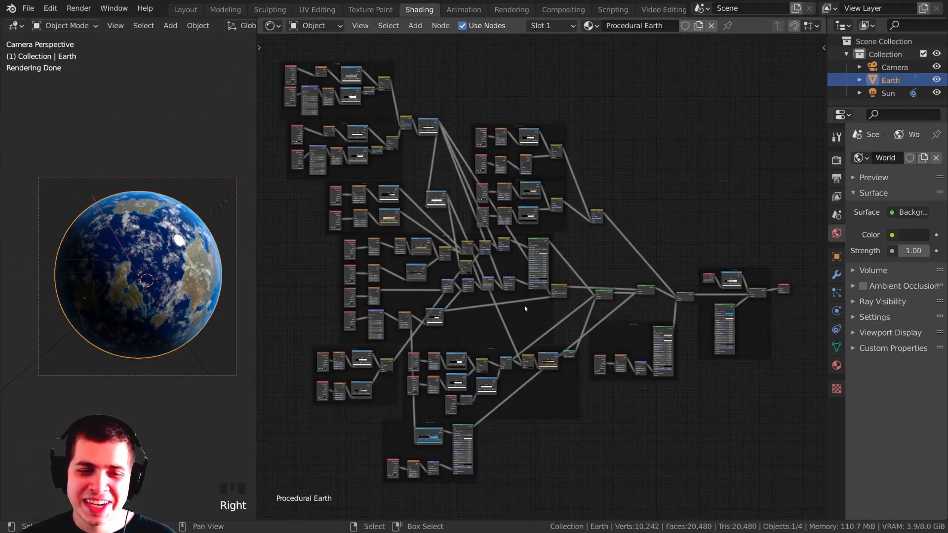
# Deselect everything, go to the Layout workspace with solid viewport shading, and save the file.
pyautogui.moveTo(686, 222); pyautogui.dragTo(681, 225, button='middle')
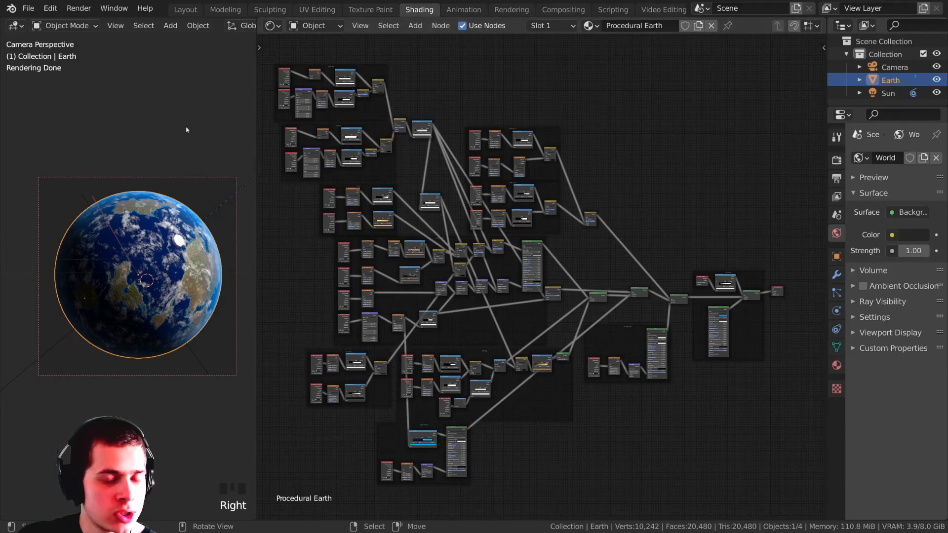
pyautogui.press('a')
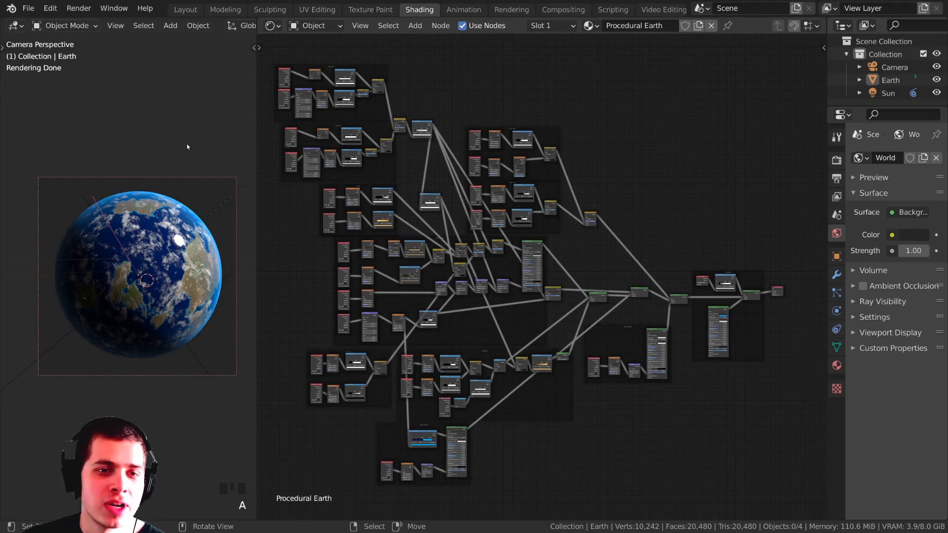
pyautogui.moveTo(187, 147); pyautogui.dragTo(169, 134, button='middle')
pyautogui.scroll(-3, 169, 134)
pyautogui.hotkey('shift', 'c')
pyautogui.press('z')
pyautogui.moveTo(137, 218); pyautogui.dragTo(233, 37, button='middle')
pyautogui.click(188, 9)
pyautogui.scroll(2, 395, 188)
pyautogui.moveTo(394, 187)
pyautogui.mouseDown(button='middle')
pyautogui.moveTo(422, 180)
pyautogui.moveTo(377, 147)
pyautogui.mouseUp(button='middle')
pyautogui.hotkey('ctrl', 's')
# Add a plane mesh and move it to the far side of the Earth, opposite the camera.
pyautogui.scroll(2, 393, 189)
pyautogui.hotkey('shift', 'a')
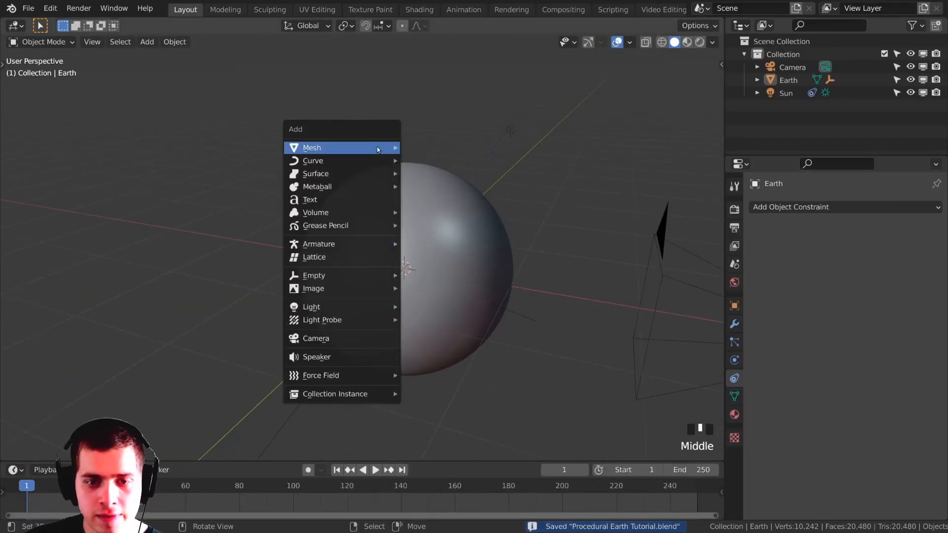
pyautogui.moveTo(377, 148)
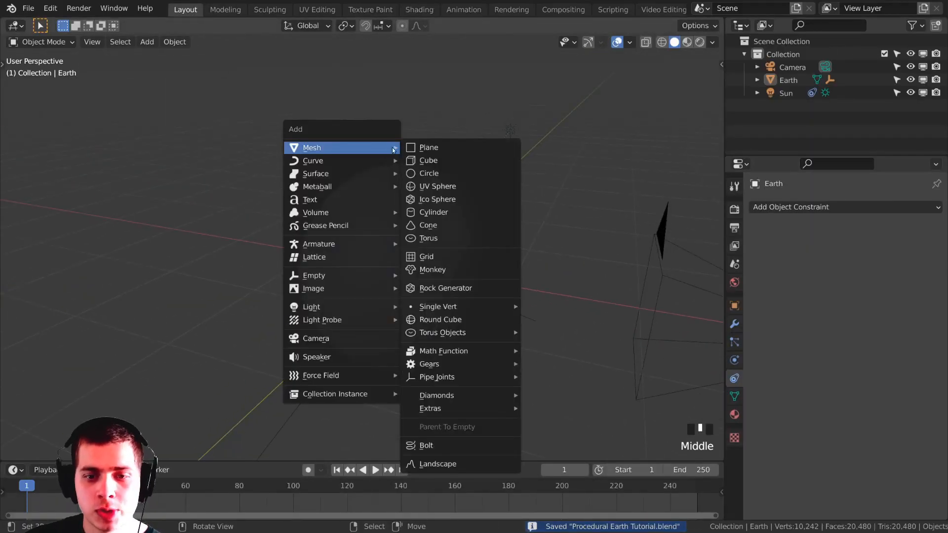
pyautogui.click(428, 147)
pyautogui.scroll(-3, 405, 177)
pyautogui.press('g')
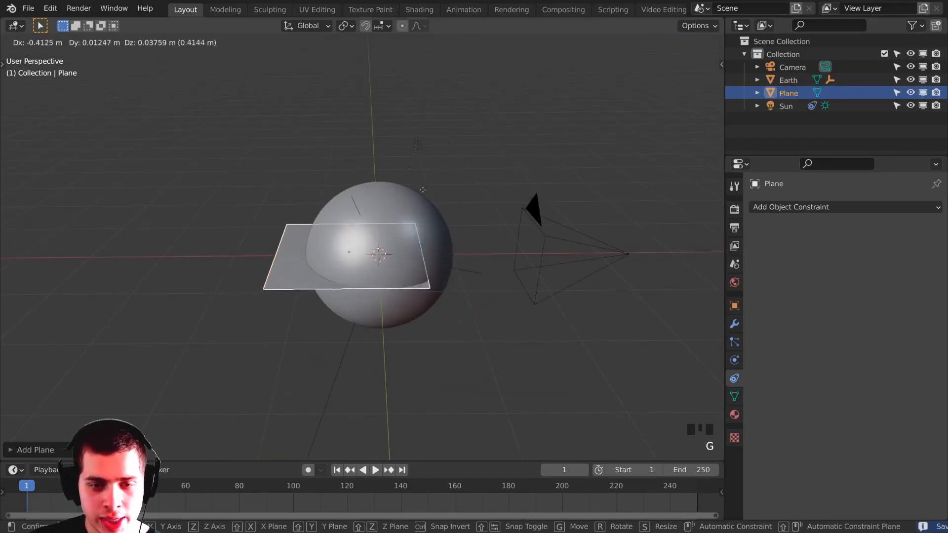
pyautogui.click(284, 201)
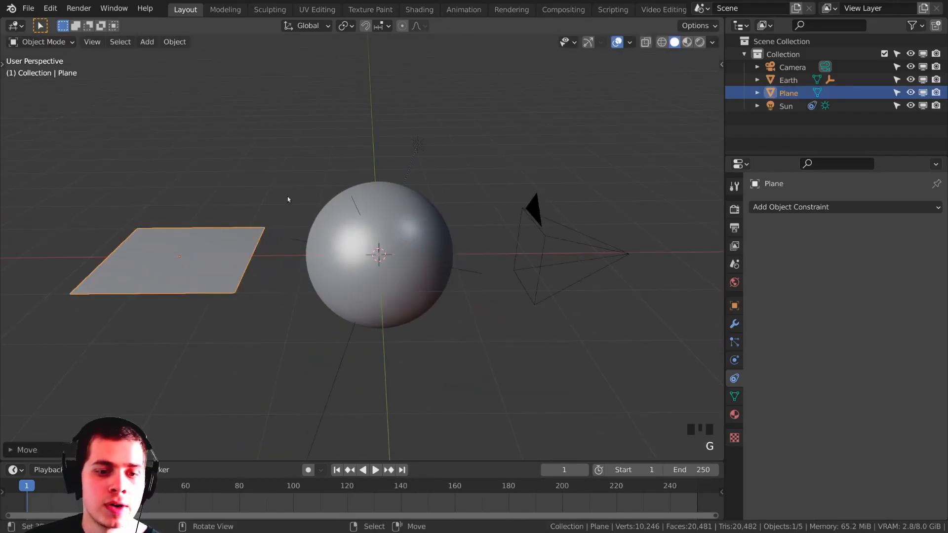
# Rotate the plane 90° around the global Y axis so it stands upright behind the Earth.
pyautogui.moveTo(285, 201); pyautogui.dragTo(294, 187, button='middle')
pyautogui.press('r')
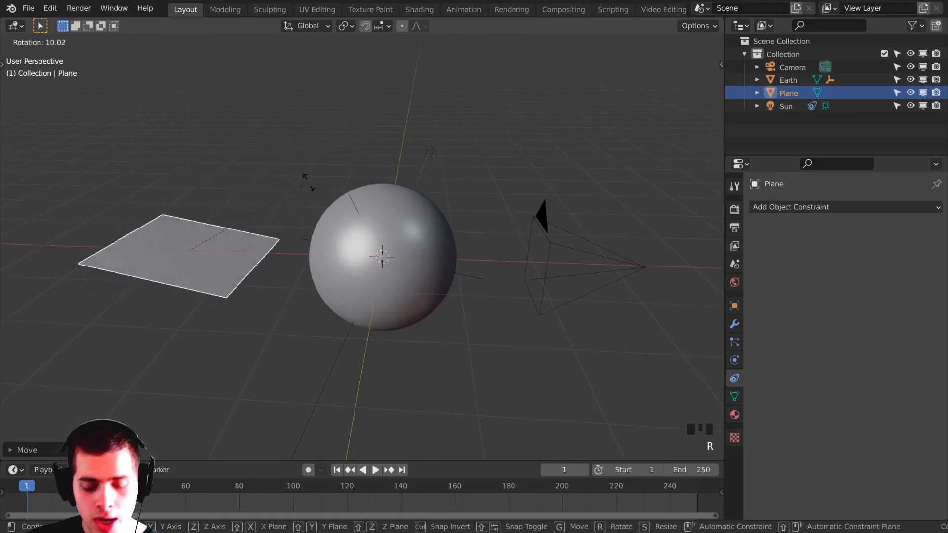
pyautogui.write('y')
pyautogui.write('90')
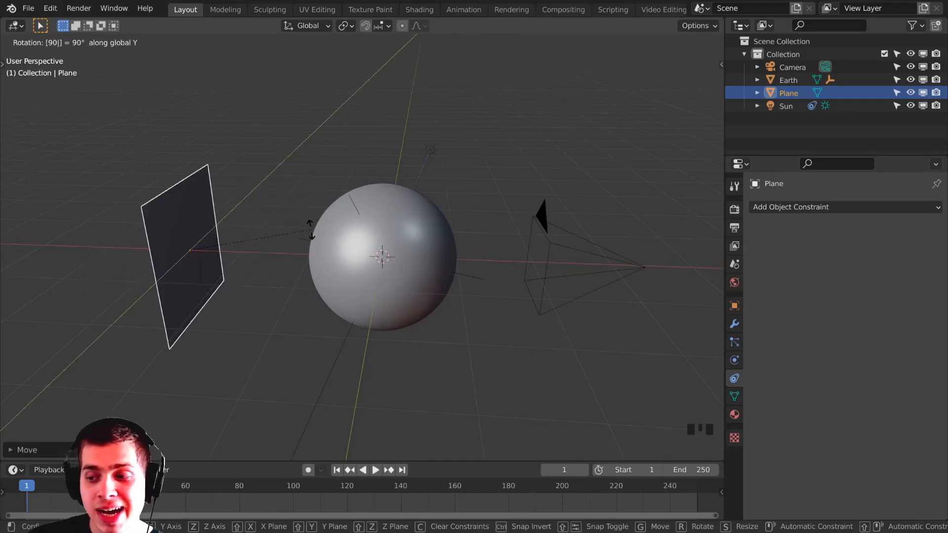
pyautogui.press('Return')
# Looking through the camera, enlarge the plane until it fills the whole frame and shift it slightly into place.
pyautogui.moveTo(318, 236); pyautogui.dragTo(219, 244, button='middle')
pyautogui.scroll(-2, 233, 251)
pyautogui.press('KP_0')
pyautogui.scroll(-1, 423, 279)
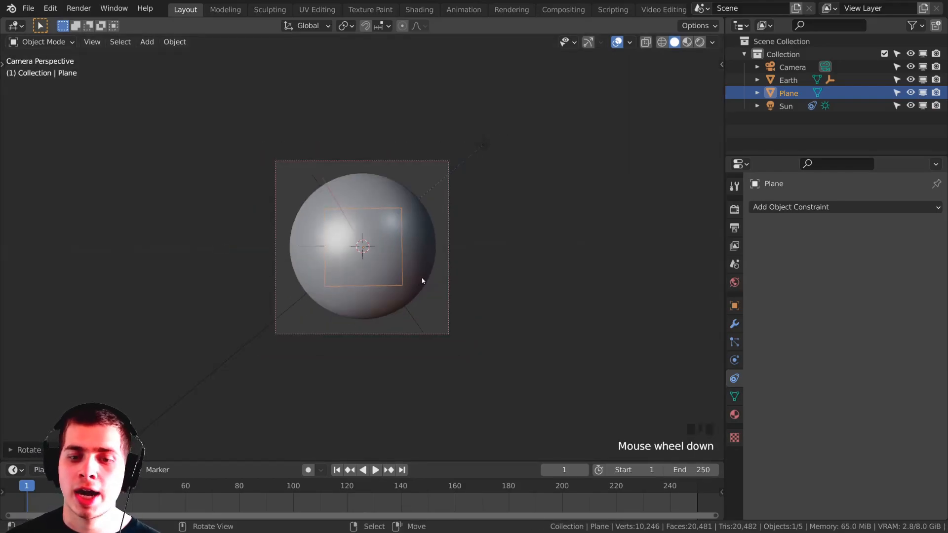
pyautogui.press('s')
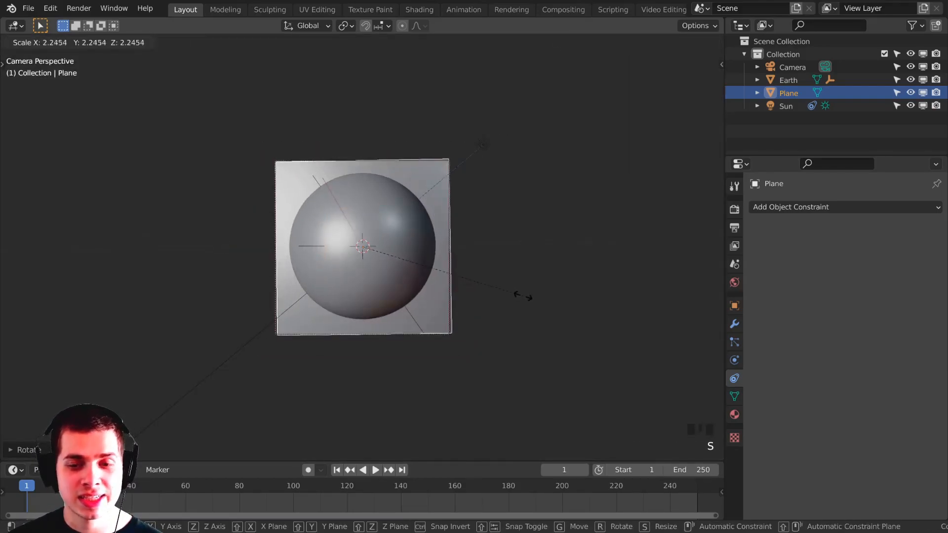
pyautogui.click(530, 301)
pyautogui.press('g')
pyautogui.click(524, 299)
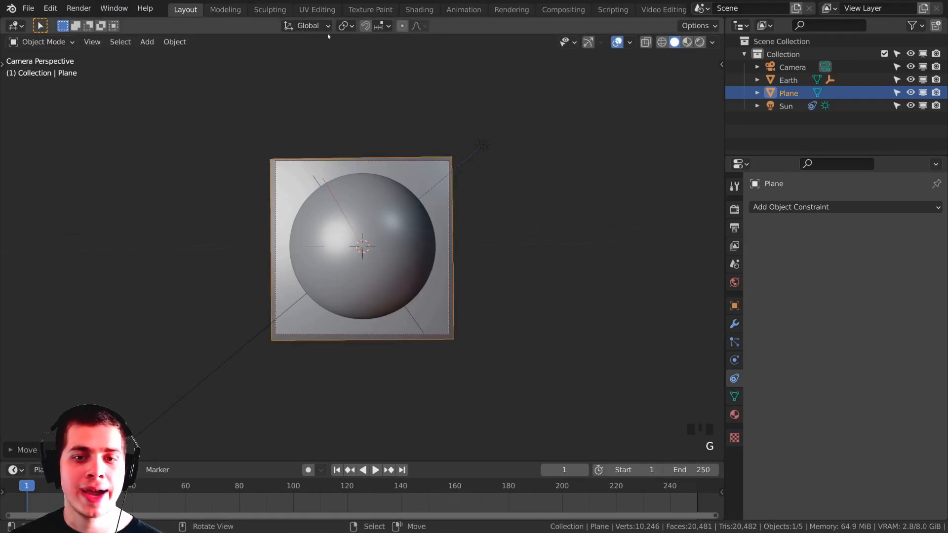
# Open the Shading workspace and show the Earth and plane through the camera in rendered shading.
pyautogui.click(420, 10)
pyautogui.keyDown('shift'); pyautogui.moveTo(99, 296); pyautogui.dragTo(114, 291, button='middle'); pyautogui.keyUp('shift')
pyautogui.press('KP_0')
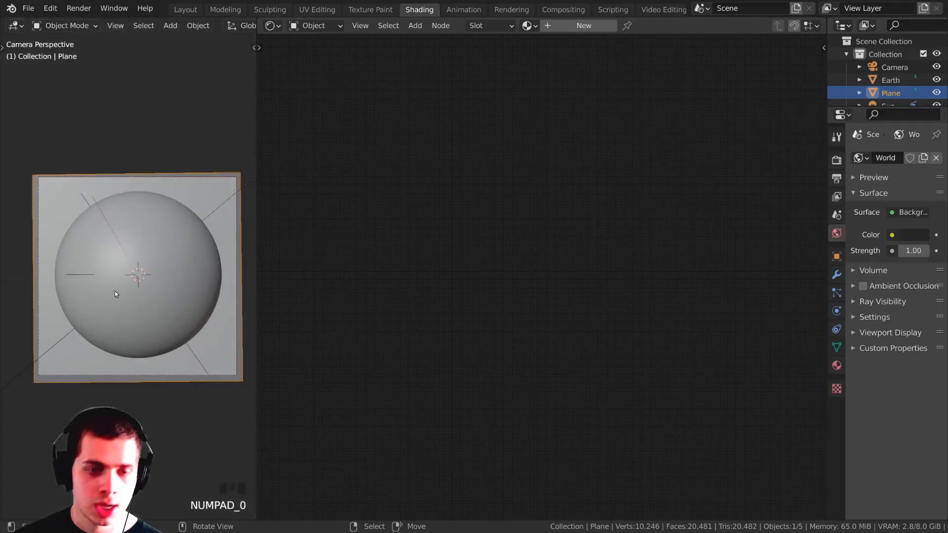
pyautogui.press('z')
pyautogui.moveTo(142, 228)
pyautogui.keyDown('shift'); pyautogui.mouseDown(button='middle')
pyautogui.moveTo(126, 232)
pyautogui.moveTo(173, 241)
pyautogui.mouseUp(button='middle'); pyautogui.keyUp('shift')
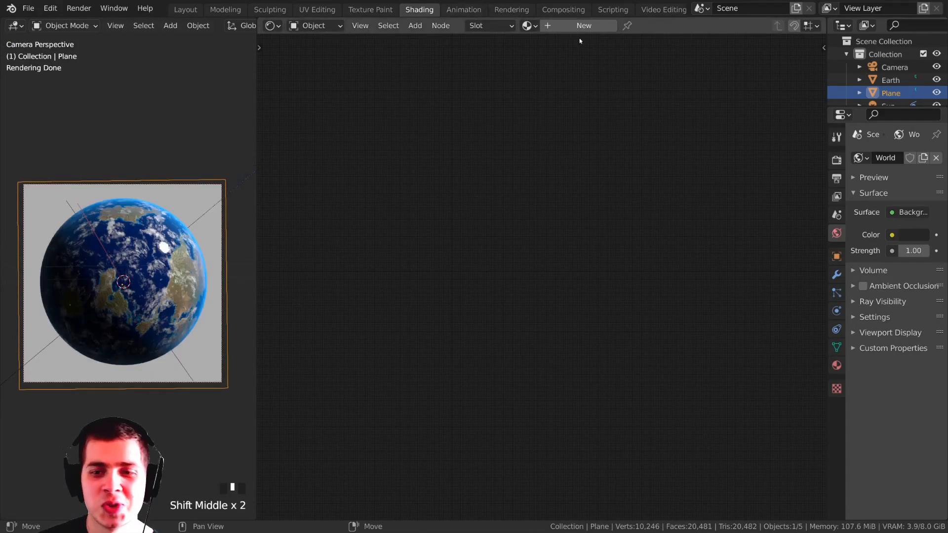
# Create a new material on the plane and name it Stars.
pyautogui.click(574, 26)
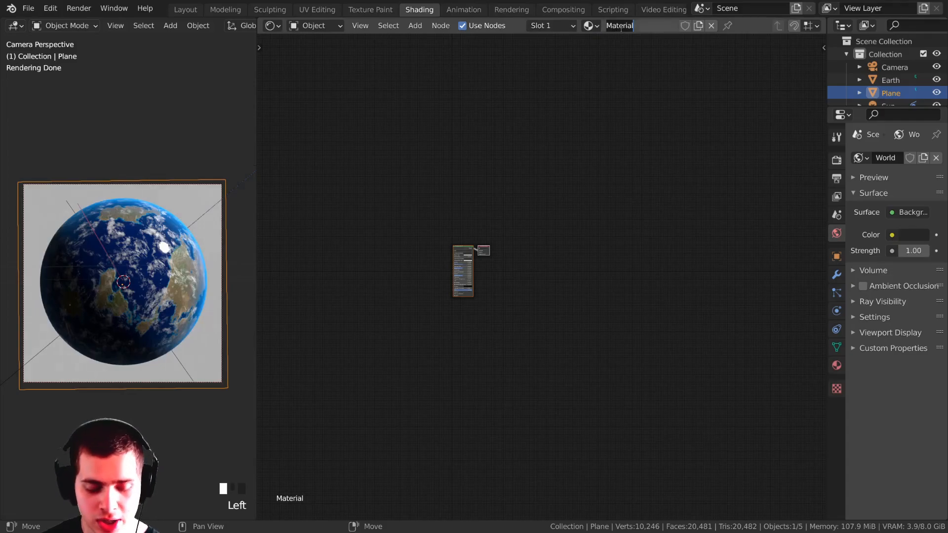
pyautogui.click(620, 29)
pyautogui.write('Stars')
pyautogui.press('Return')
# Replace the Principled BSDF with an Emission shader connected to the Material Output's Surface.
pyautogui.scroll(5, 565, 247)
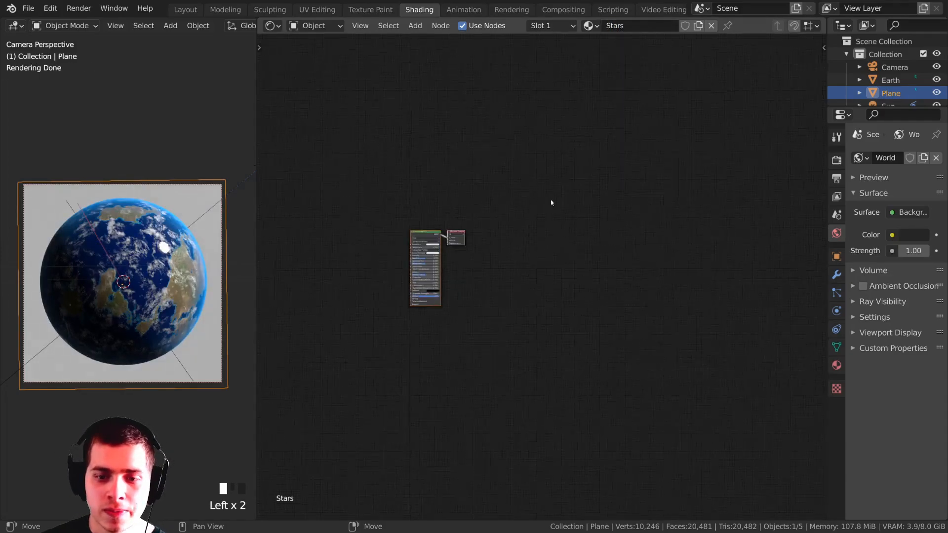
pyautogui.scroll(2, 579, 254)
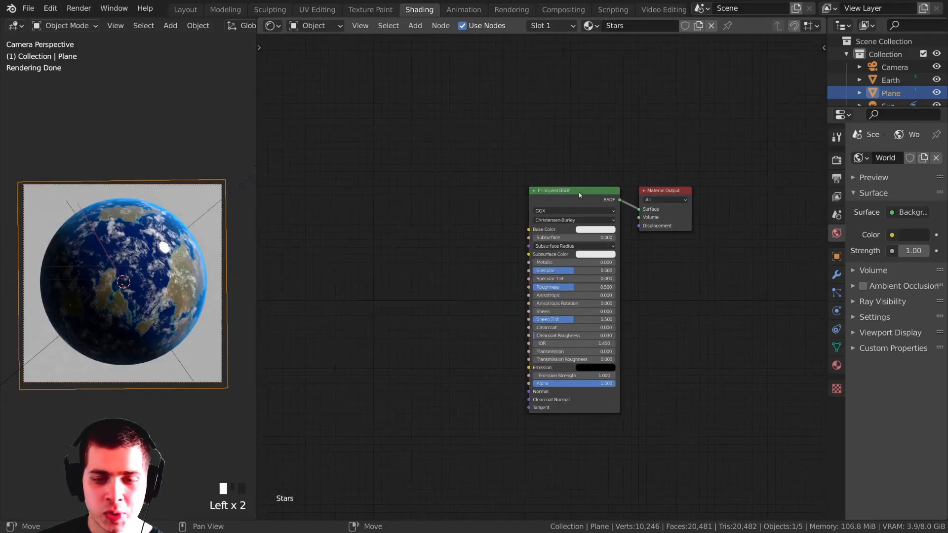
pyautogui.moveTo(571, 198); pyautogui.dragTo(543, 191)
pyautogui.press('x')
pyautogui.hotkey('shift', 'a')
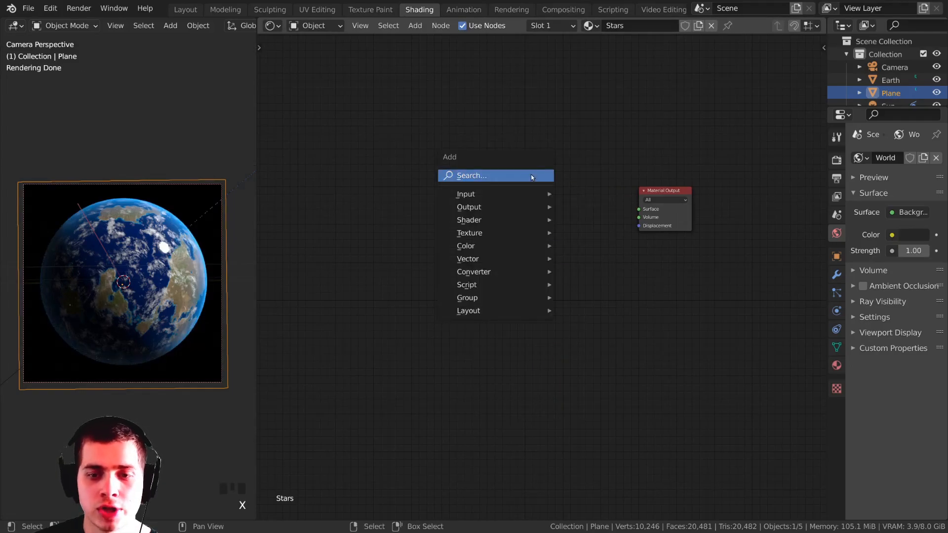
pyautogui.click(531, 175)
pyautogui.write('em')
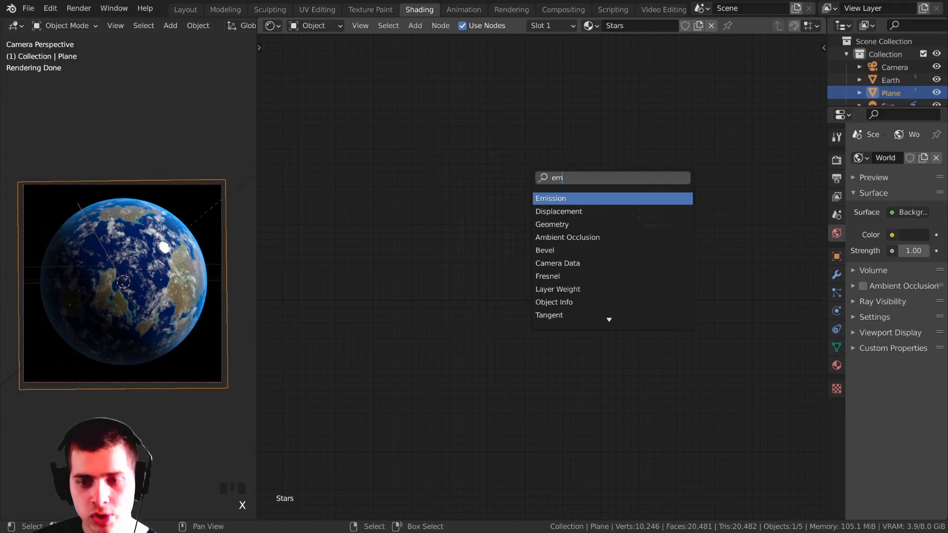
pyautogui.click(557, 199)
pyautogui.click(534, 206)
pyautogui.moveTo(529, 199); pyautogui.dragTo(638, 209)
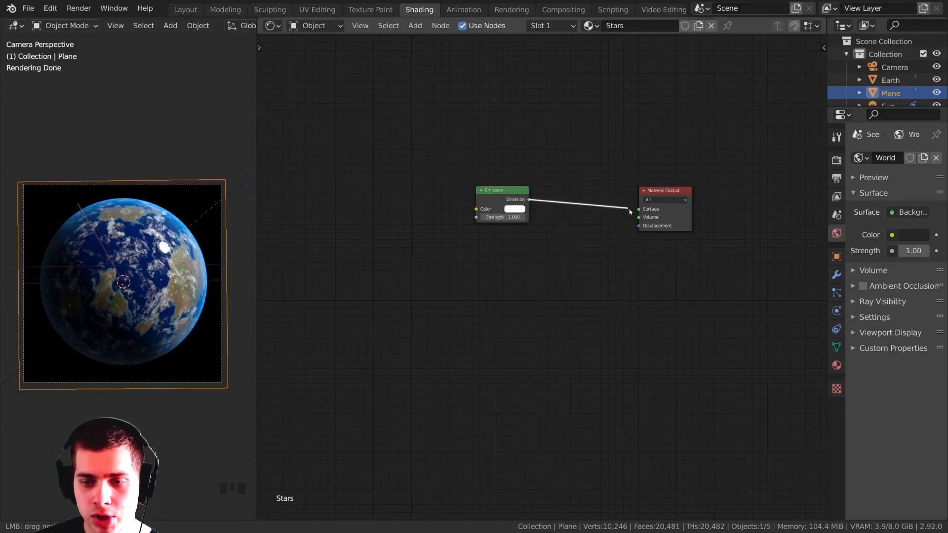
pyautogui.moveTo(501, 192); pyautogui.dragTo(562, 206)
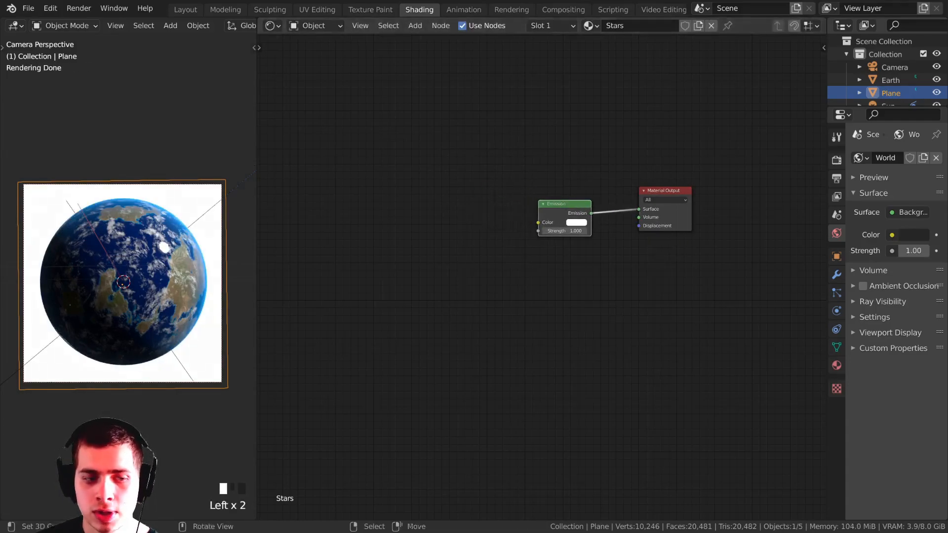
# Add a Voronoi Texture before the Emission shader and give it Texture Coordinate and Mapping nodes.
pyautogui.hotkey('shift', 'a')
pyautogui.click(416, 183)
pyautogui.write('voro')
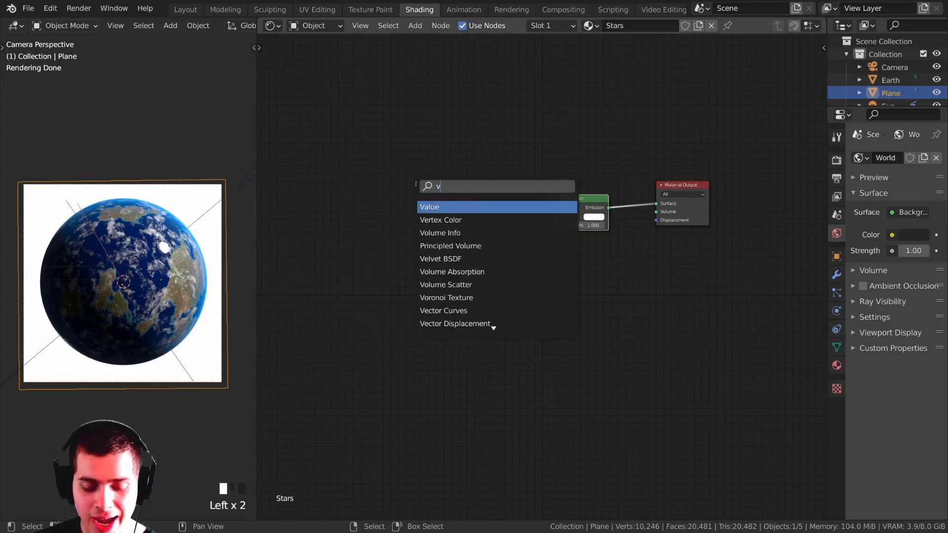
pyautogui.press('Return')
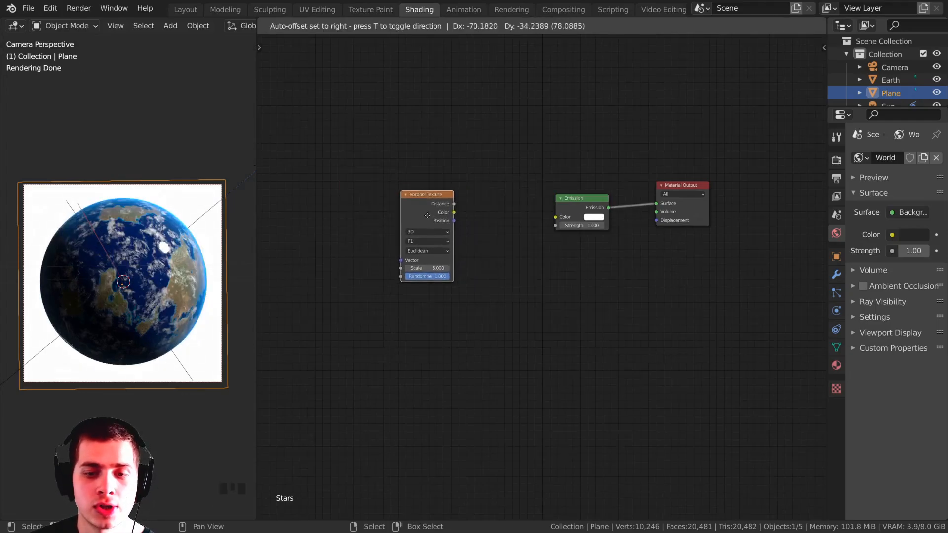
pyautogui.click(426, 217)
pyautogui.scroll(3, 428, 221)
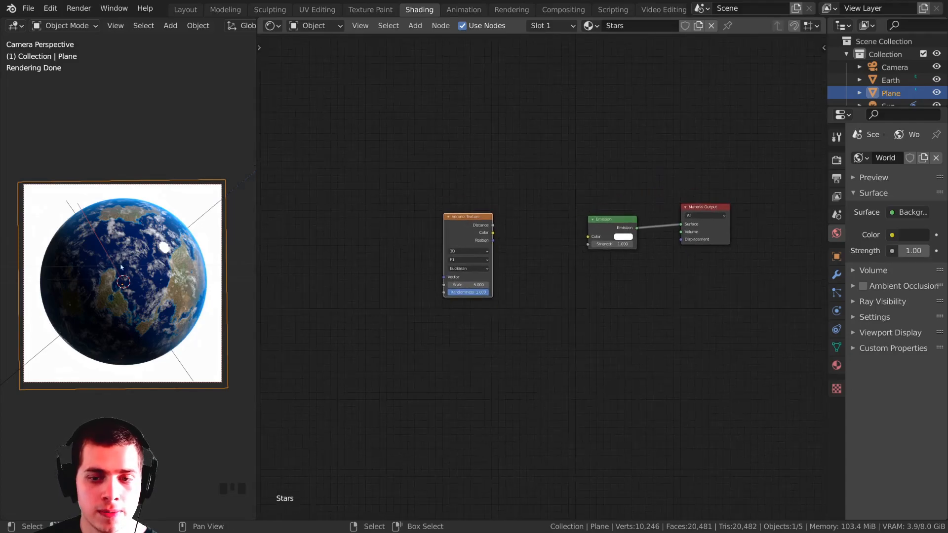
pyautogui.hotkey('ctrl', 't')
pyautogui.scroll(-2, 446, 224)
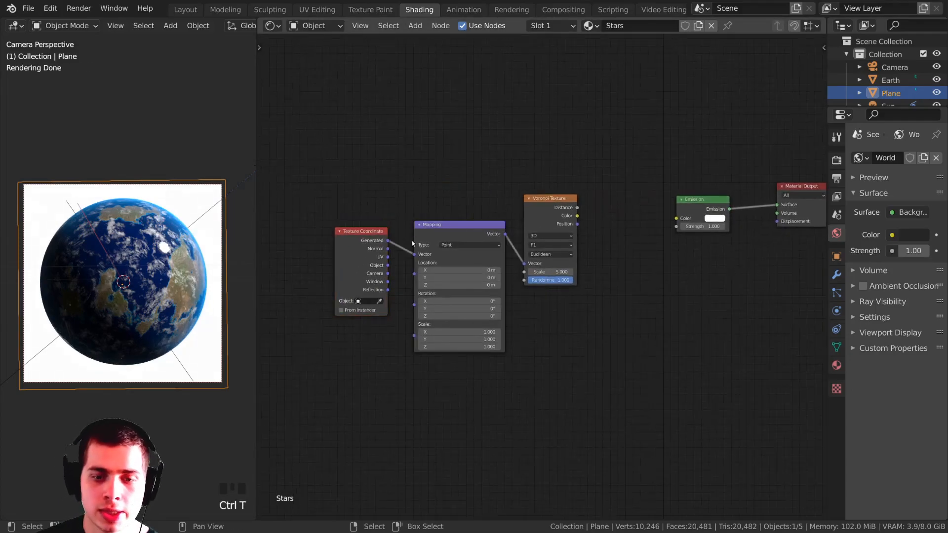
pyautogui.moveTo(370, 240); pyautogui.dragTo(378, 222)
pyautogui.click(378, 221)
pyautogui.scroll(2, 525, 199)
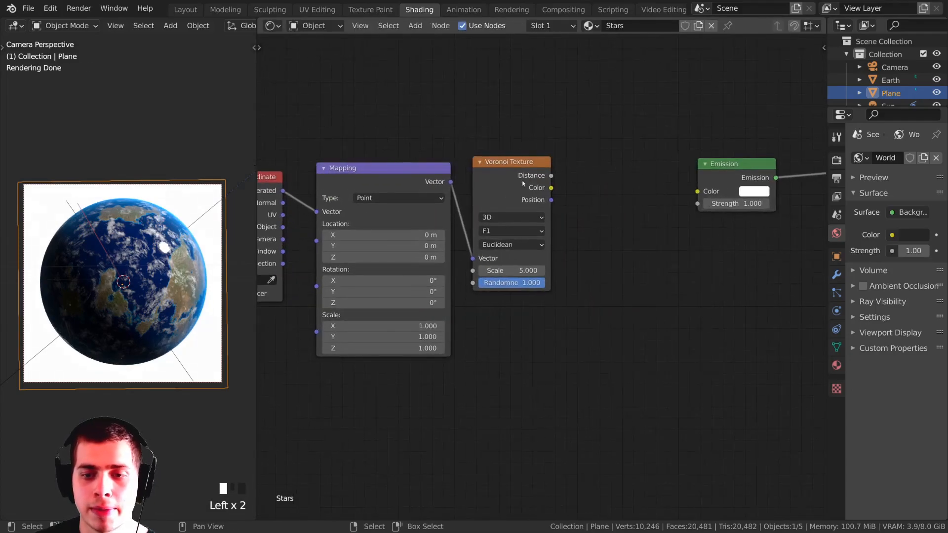
# Feed the Voronoi Texture's Distance into the Emission Color and set the Voronoi Scale to 30.
pyautogui.moveTo(524, 196); pyautogui.dragTo(570, 181)
pyautogui.moveTo(655, 214); pyautogui.dragTo(659, 210)
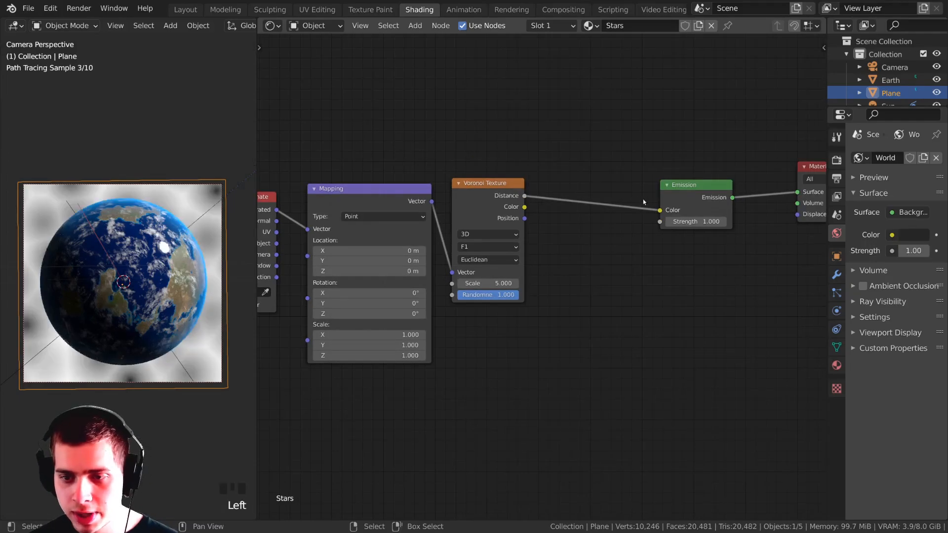
pyautogui.moveTo(163, 276); pyautogui.dragTo(146, 258, button='middle')
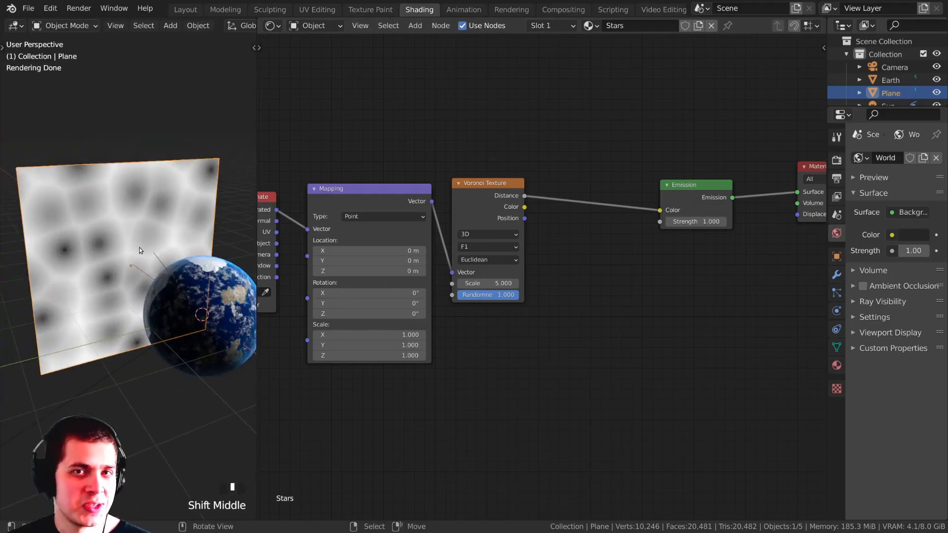
pyautogui.scroll(1, 490, 196)
pyautogui.click(457, 286)
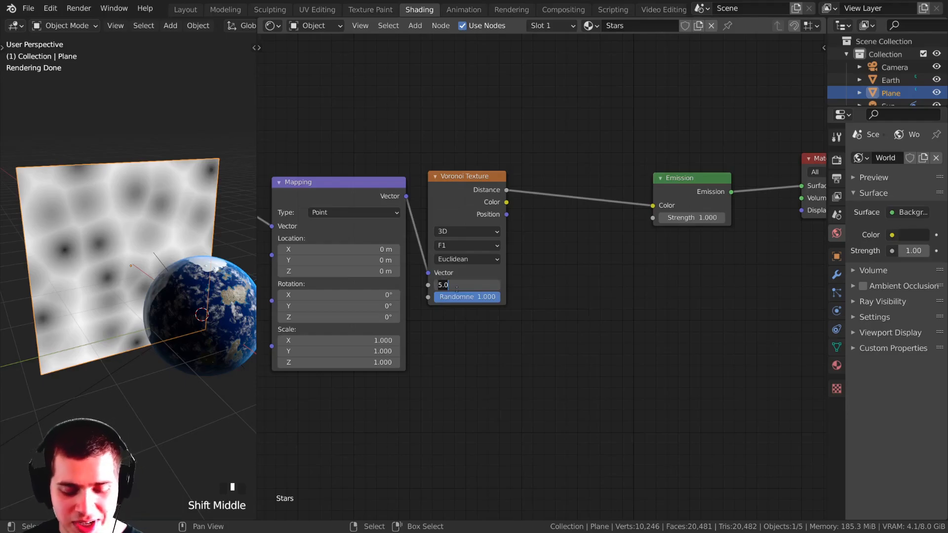
pyautogui.press('Return')
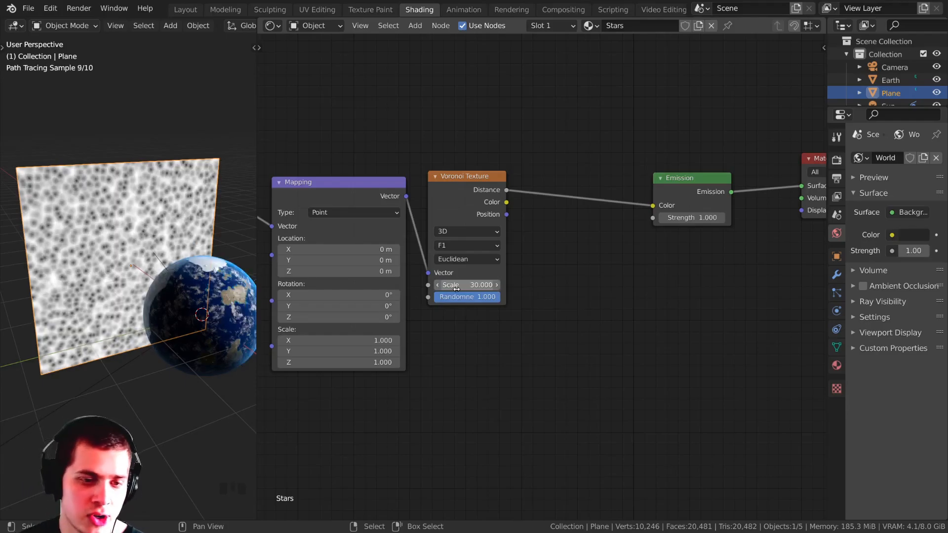
pyautogui.moveTo(168, 227); pyautogui.dragTo(203, 207, button='middle')
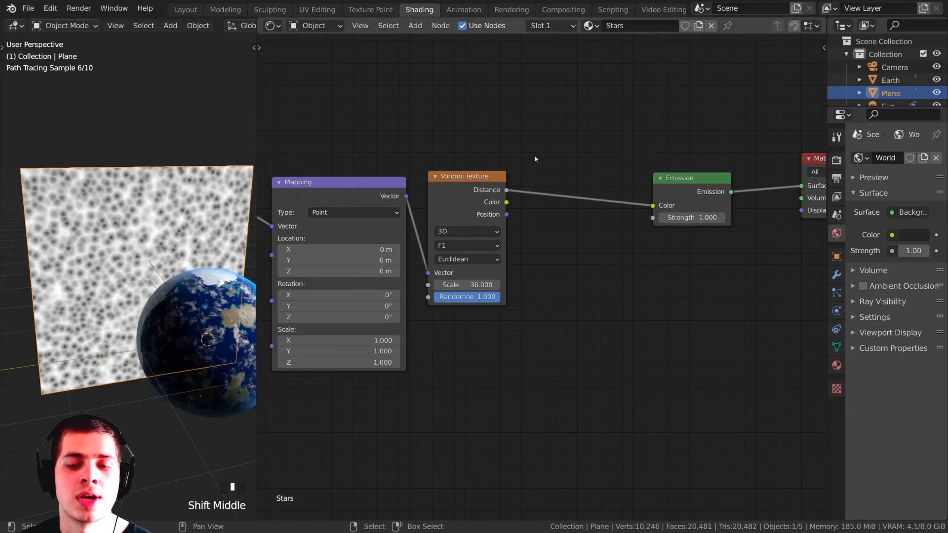
# Insert a ColorRamp between the Voronoi Texture's Distance and the Emission Color.
pyautogui.scroll(-4, 528, 148)
pyautogui.hotkey('shift', 'a')
pyautogui.click(522, 136)
pyautogui.write('col')
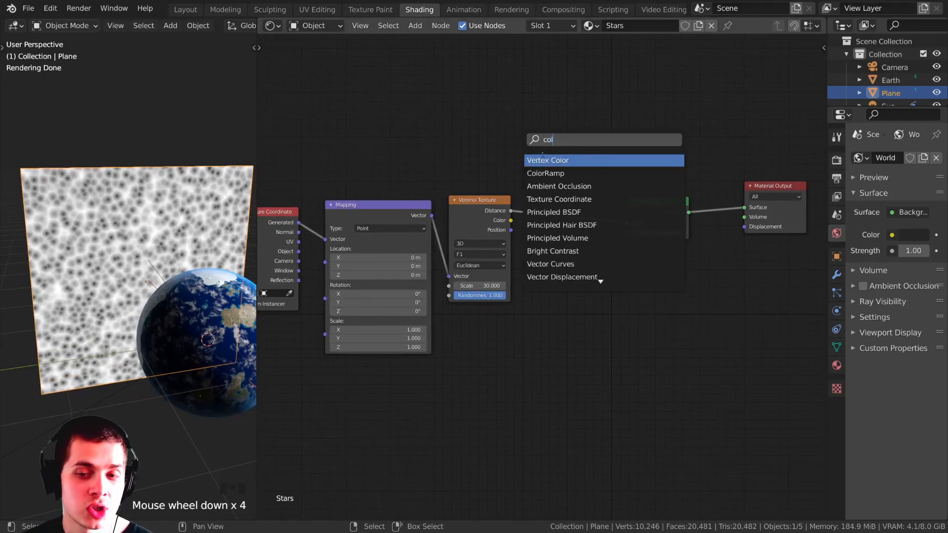
pyautogui.click(552, 172)
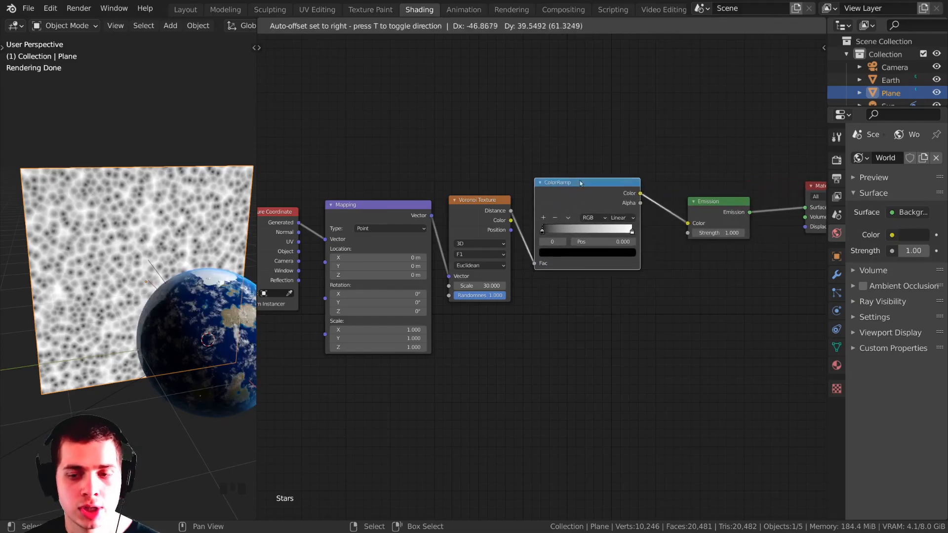
pyautogui.click(558, 217)
# Reverse the ColorRamp so white comes before black, and squeeze both stops close to the start for small star dots.
pyautogui.scroll(1, 548, 197)
pyautogui.scroll(1, 547, 209)
pyautogui.moveTo(471, 246); pyautogui.dragTo(510, 249)
pyautogui.moveTo(586, 246); pyautogui.dragTo(550, 246)
pyautogui.scroll(3, 548, 252)
pyautogui.moveTo(491, 231)
pyautogui.mouseDown()
pyautogui.moveTo(570, 230)
pyautogui.moveTo(480, 239)
pyautogui.mouseUp()
pyautogui.click(555, 232)
pyautogui.moveTo(554, 240); pyautogui.dragTo(476, 234)
pyautogui.click(481, 233)
pyautogui.scroll(2, 449, 224)
pyautogui.moveTo(404, 211); pyautogui.dragTo(393, 210)
pyautogui.scroll(2, 487, 248)
pyautogui.moveTo(448, 234); pyautogui.dragTo(433, 232)
pyautogui.moveTo(499, 240); pyautogui.dragTo(463, 240)
# Viewing the stars through the camera, fine-tune the ColorRamp with the black stop at 0.075 and the white stop at 0.047.
pyautogui.moveTo(128, 297); pyautogui.dragTo(105, 339, button='middle')
pyautogui.press('KP_0')
pyautogui.scroll(5, 105, 340)
pyautogui.scroll(1, 105, 339)
pyautogui.moveTo(460, 236); pyautogui.dragTo(446, 232)
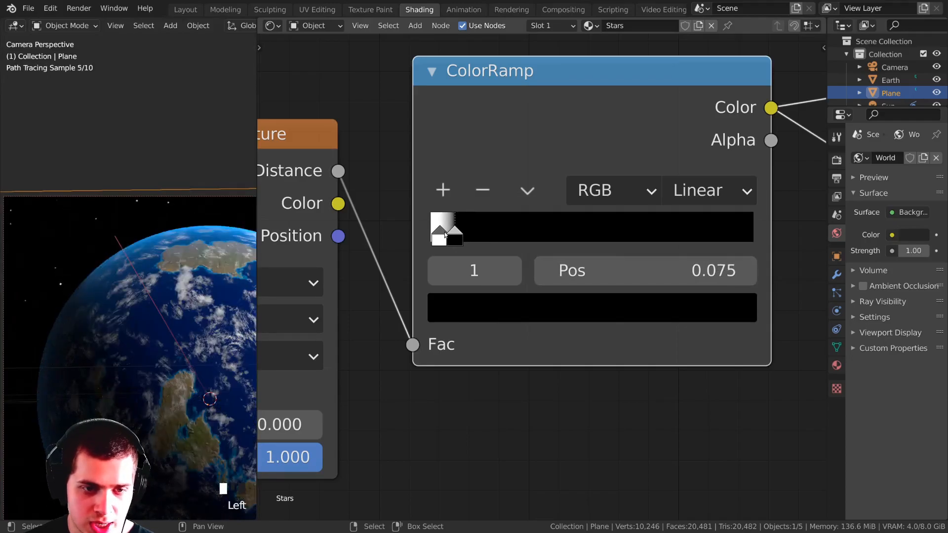
pyautogui.scroll(-5, 74, 344)
pyautogui.keyDown('shift'); pyautogui.moveTo(74, 344); pyautogui.dragTo(31, 316, button='middle'); pyautogui.keyUp('shift')
# Set the star material's Voronoi Texture Scale to 40.
pyautogui.scroll(5, 31, 316)
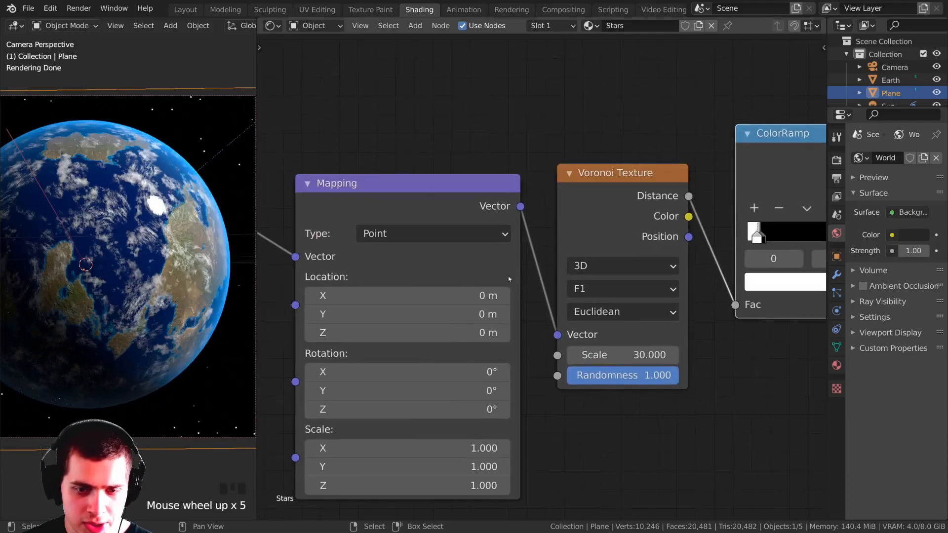
pyautogui.scroll(-2, 508, 277)
pyautogui.moveTo(434, 293); pyautogui.dragTo(406, 284, button='middle')
pyautogui.scroll(-1, 505, 274)
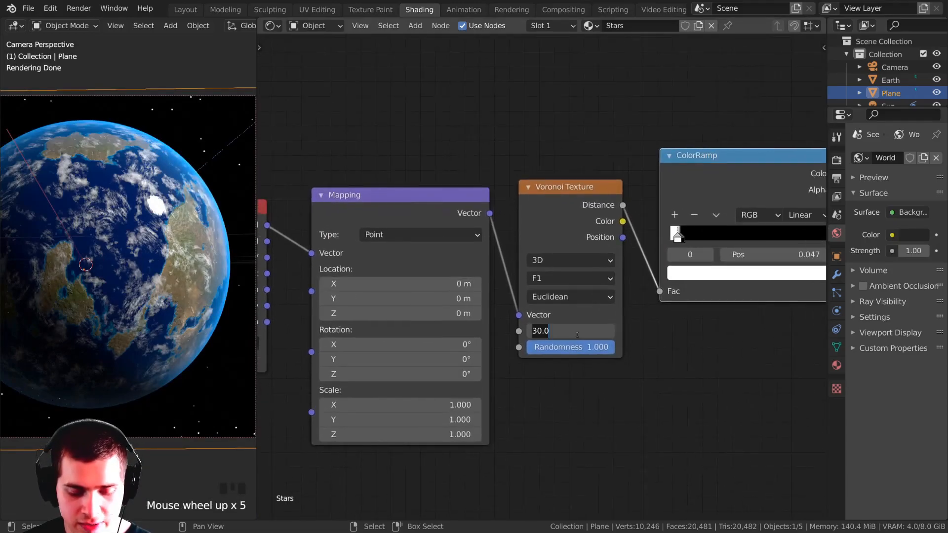
pyautogui.press('Return')
pyautogui.scroll(-1, 188, 257)
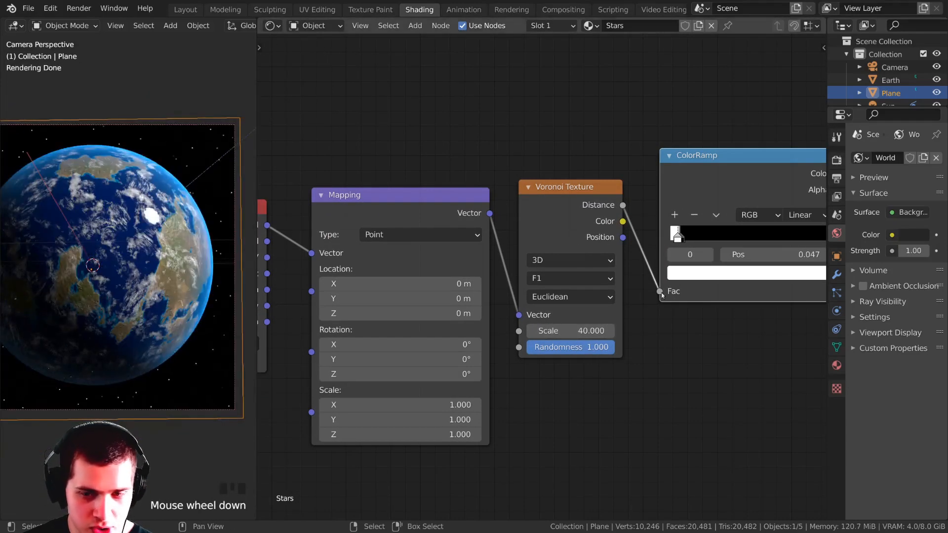
# Examine the Earth against the star background through the camera in a maximized viewport.
pyautogui.moveTo(659, 291); pyautogui.dragTo(543, 310, button='middle')
pyautogui.scroll(-1, 168, 271)
pyautogui.keyDown('shift'); pyautogui.moveTo(168, 271); pyautogui.dragTo(170, 274, button='middle'); pyautogui.keyUp('shift')
pyautogui.hotkey('ctrl', 'space')
pyautogui.scroll(-1, 370, 313)
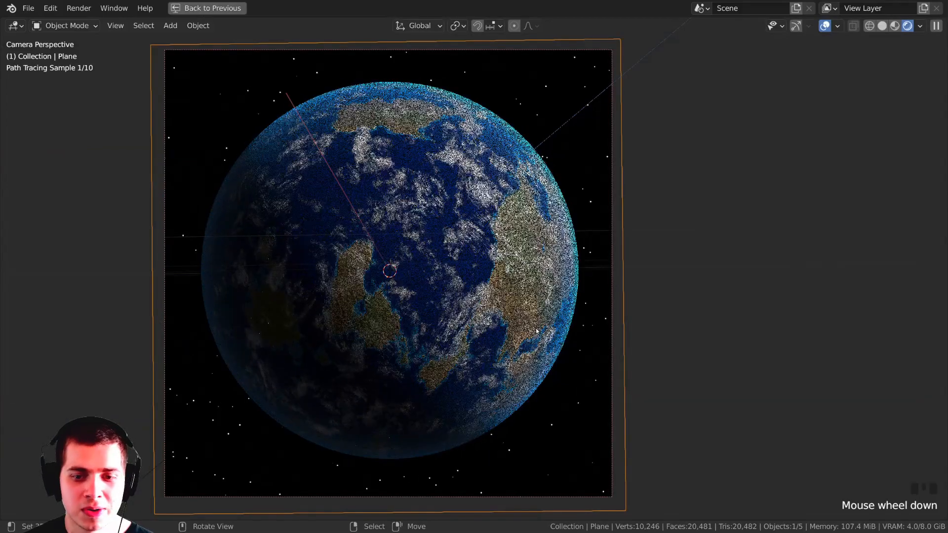
pyautogui.keyDown('shift'); pyautogui.moveTo(513, 306); pyautogui.dragTo(522, 308, button='middle'); pyautogui.keyUp('shift')
pyautogui.scroll(-2, 521, 307)
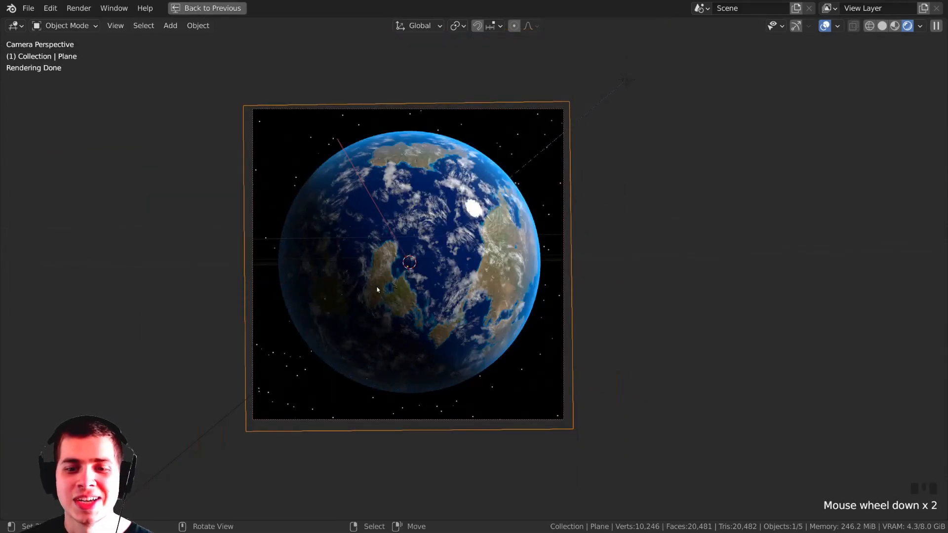
pyautogui.scroll(1, 378, 289)
pyautogui.scroll(-2, 395, 263)
# Orbit around the Earth to examine its ice cap, continents, clouds and dark side in the rendered view.
pyautogui.moveTo(395, 263); pyautogui.dragTo(425, 328, button='middle')
pyautogui.keyDown('shift'); pyautogui.moveTo(424, 208); pyautogui.dragTo(448, 372, button='middle'); pyautogui.keyUp('shift')
pyautogui.moveTo(519, 212); pyautogui.dragTo(525, 238, button='middle')
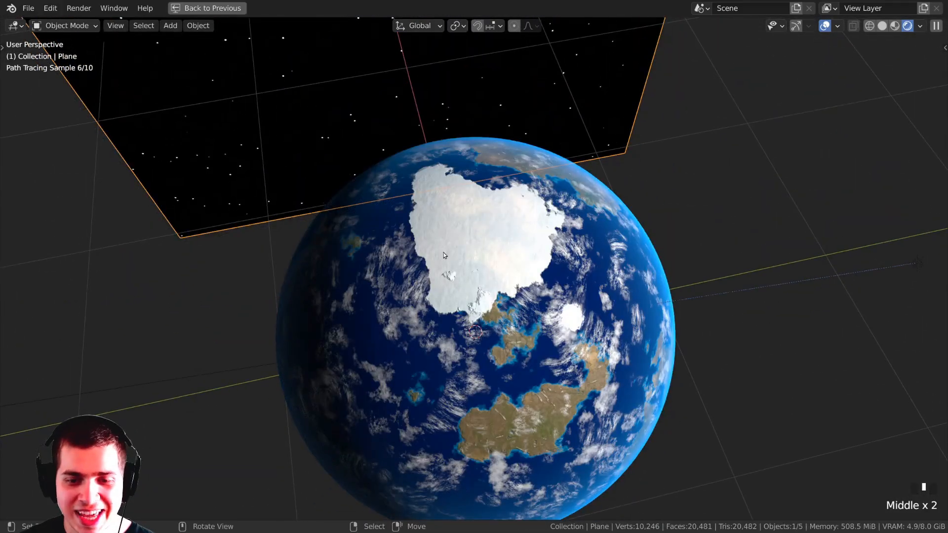
pyautogui.scroll(-2, 504, 344)
pyautogui.scroll(4, 504, 344)
pyautogui.moveTo(504, 344); pyautogui.dragTo(464, 326, button='middle')
pyautogui.keyDown('shift'); pyautogui.moveTo(463, 326); pyautogui.dragTo(419, 268, button='middle'); pyautogui.keyUp('shift')
pyautogui.scroll(-2, 497, 308)
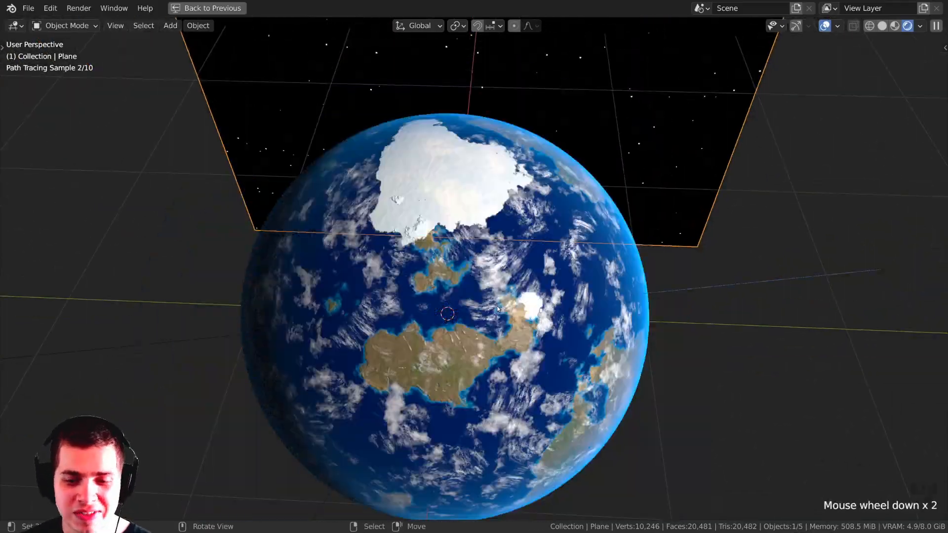
pyautogui.moveTo(510, 321); pyautogui.dragTo(383, 240, button='middle')
pyautogui.scroll(1, 447, 310)
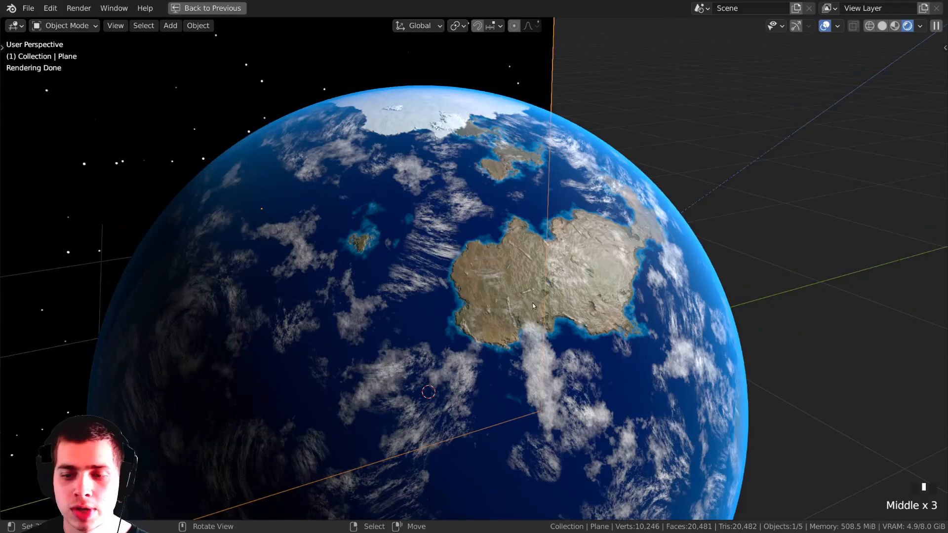
pyautogui.scroll(-3, 533, 306)
pyautogui.keyDown('shift'); pyautogui.scroll(-1, 533, 306); pyautogui.keyUp('shift')
pyautogui.moveTo(533, 306); pyautogui.dragTo(430, 200, button='middle')
pyautogui.scroll(-1, 468, 242)
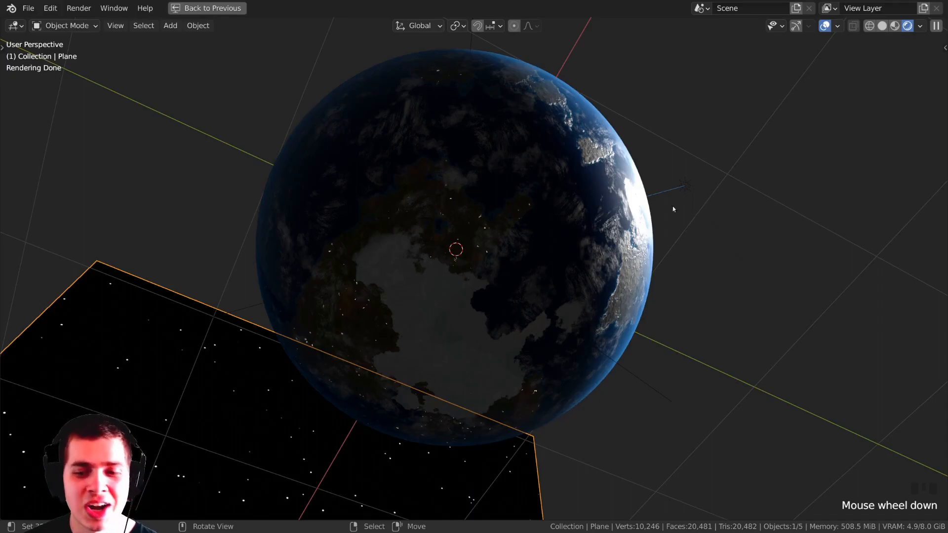
# Move the Sun light to the opposite side of the Earth and inspect the planet's changed lighting.
pyautogui.click(687, 187)
pyautogui.scroll(-4, 686, 187)
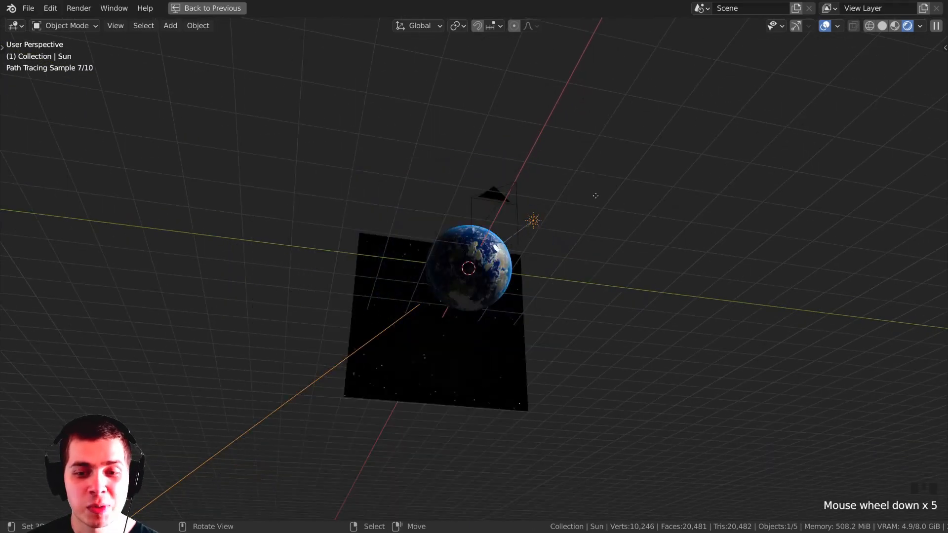
pyautogui.press('g')
pyautogui.click(387, 214)
pyautogui.press('g')
pyautogui.click(449, 332)
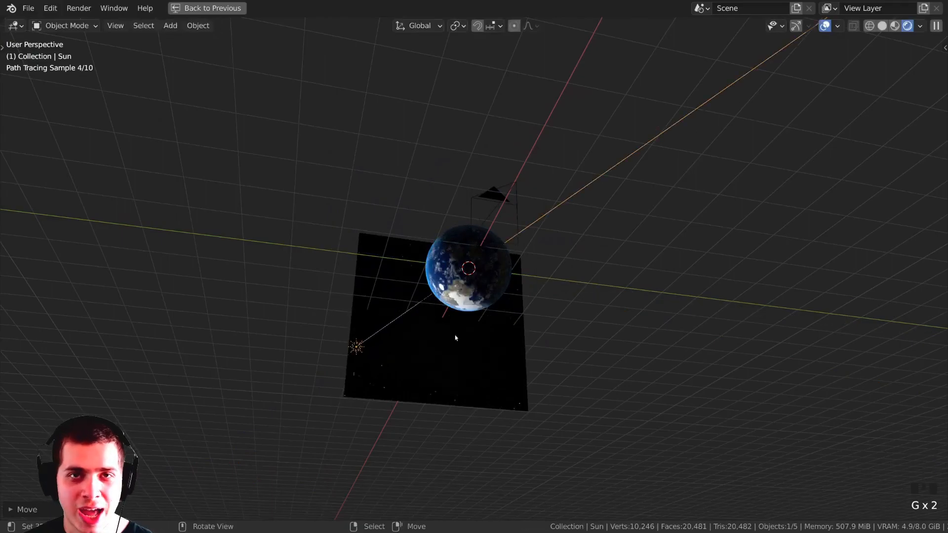
pyautogui.scroll(2, 461, 359)
pyautogui.scroll(8, 516, 399)
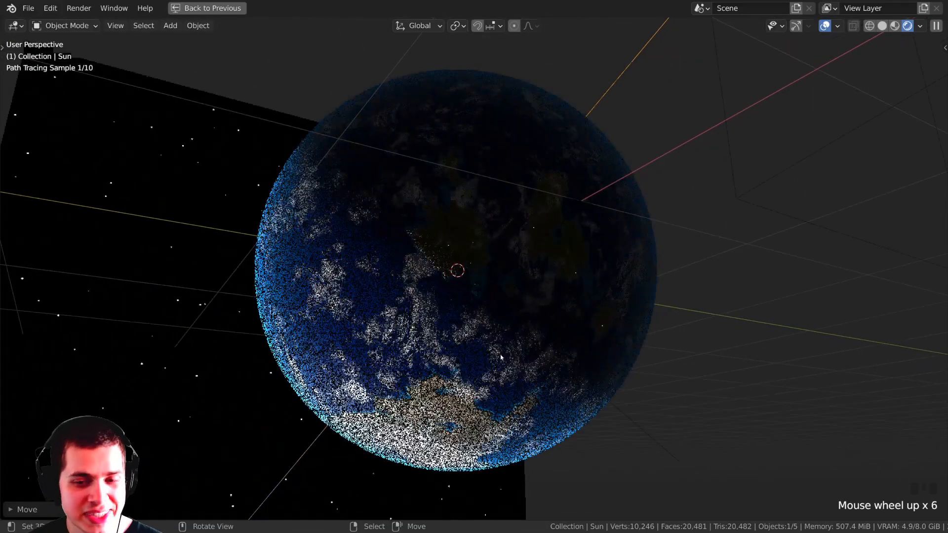
pyautogui.moveTo(509, 390); pyautogui.dragTo(497, 379, button='middle')
pyautogui.scroll(2, 497, 379)
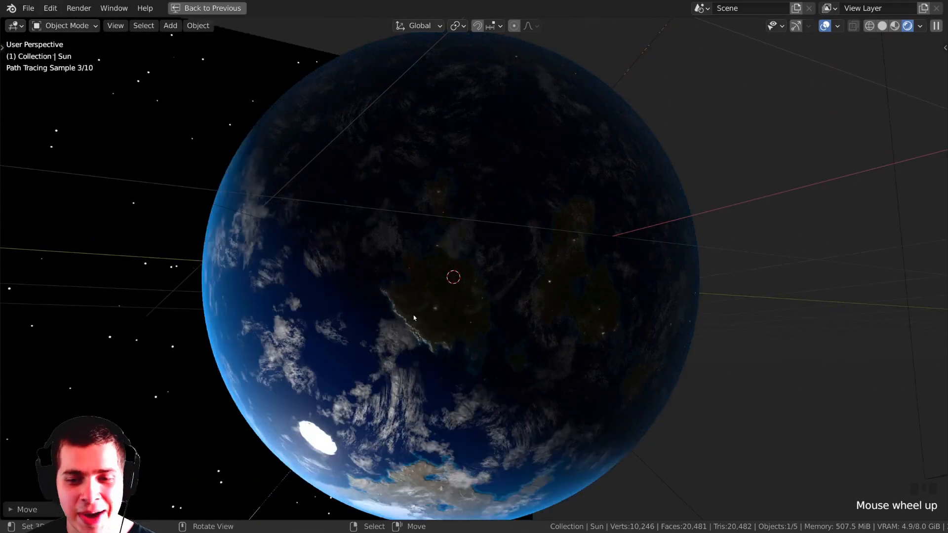
pyautogui.scroll(1, 521, 333)
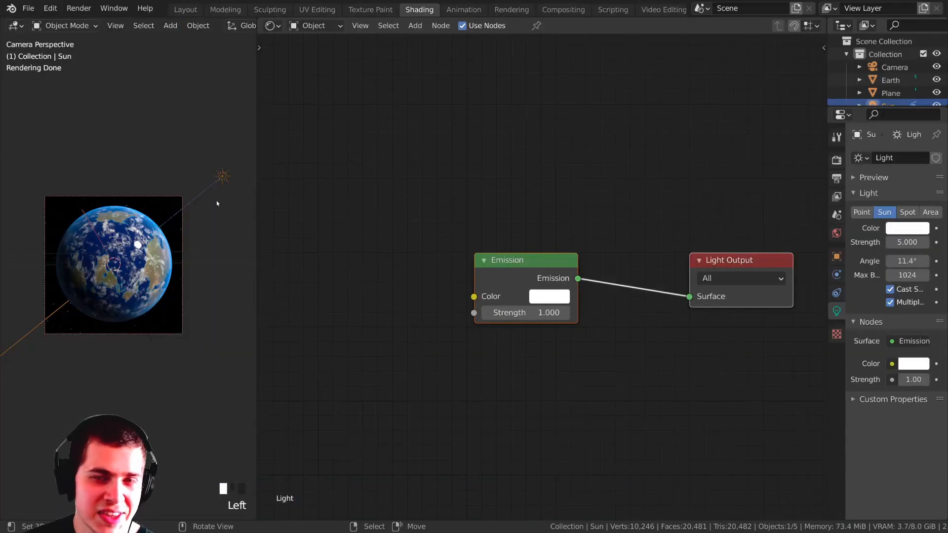
# Widen the Sun's light settings and set its Angle to 0°, checking the reflection on the ocean.
pyautogui.scroll(2, 216, 204)
pyautogui.keyDown('shift'); pyautogui.moveTo(148, 346); pyautogui.dragTo(164, 363, button='middle'); pyautogui.keyUp('shift')
pyautogui.scroll(2, 135, 334)
pyautogui.scroll(2, 134, 321)
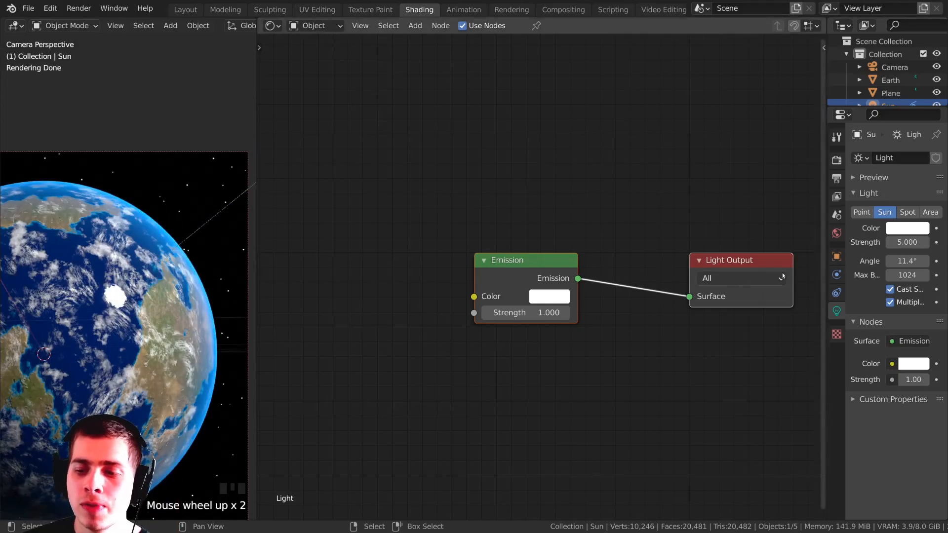
pyautogui.moveTo(827, 258); pyautogui.dragTo(596, 258)
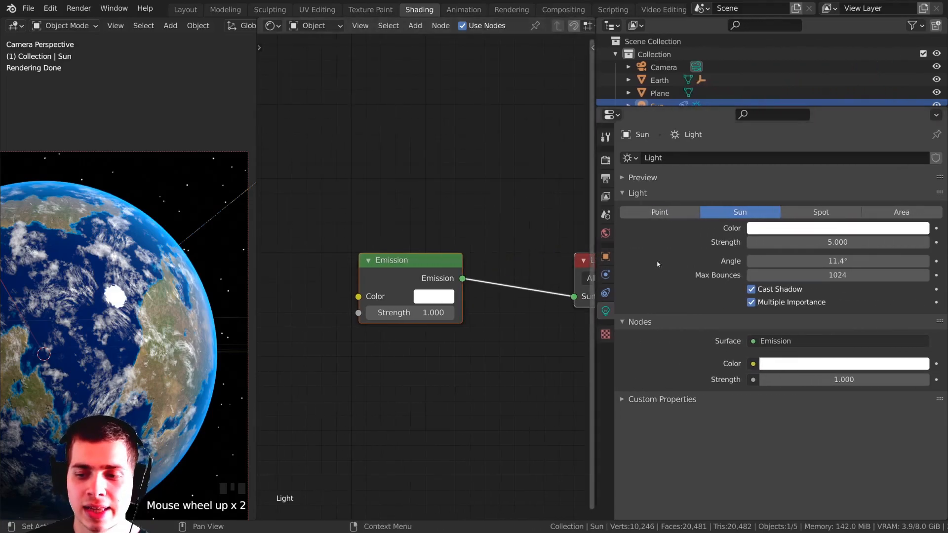
pyautogui.moveTo(856, 261); pyautogui.dragTo(799, 261)
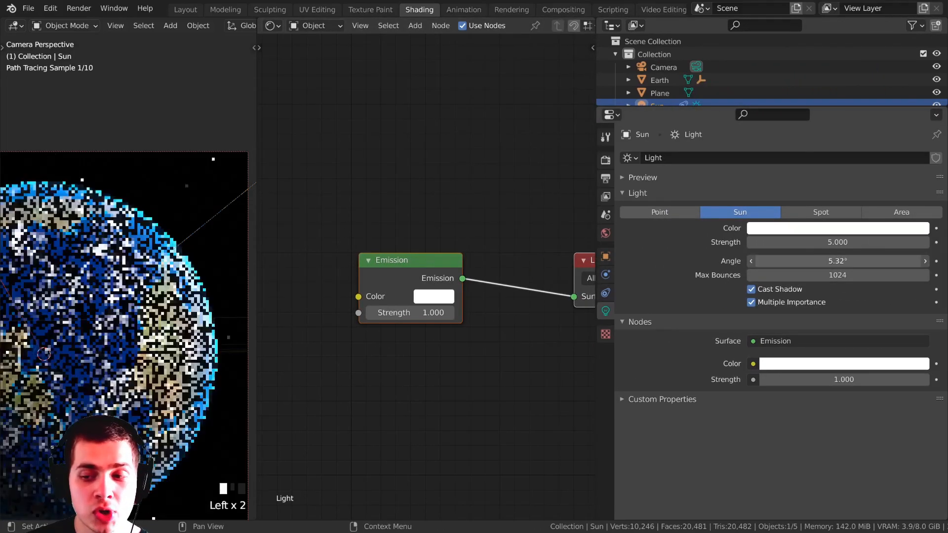
pyautogui.scroll(5, 115, 284)
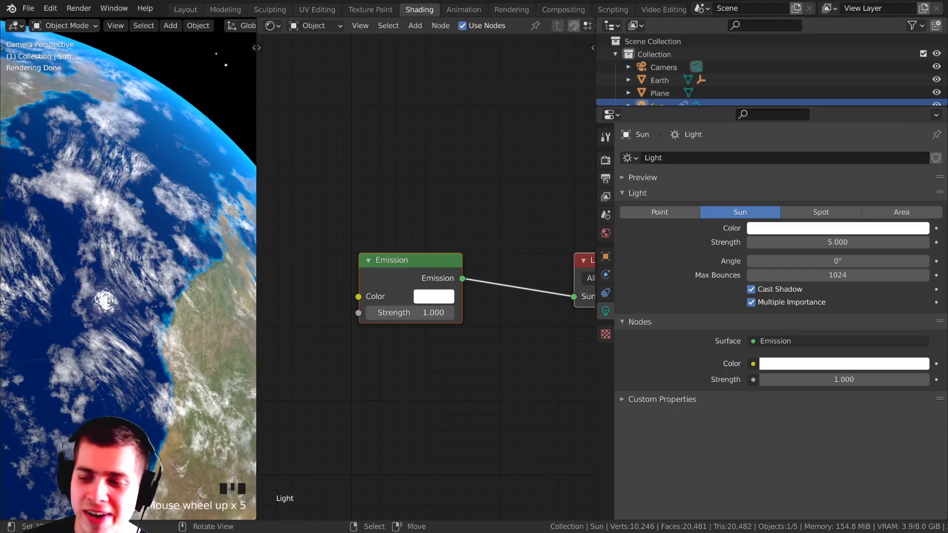
pyautogui.scroll(-6, 108, 299)
pyautogui.keyDown('shift'); pyautogui.moveTo(108, 300); pyautogui.dragTo(168, 268, button='middle'); pyautogui.keyUp('shift')
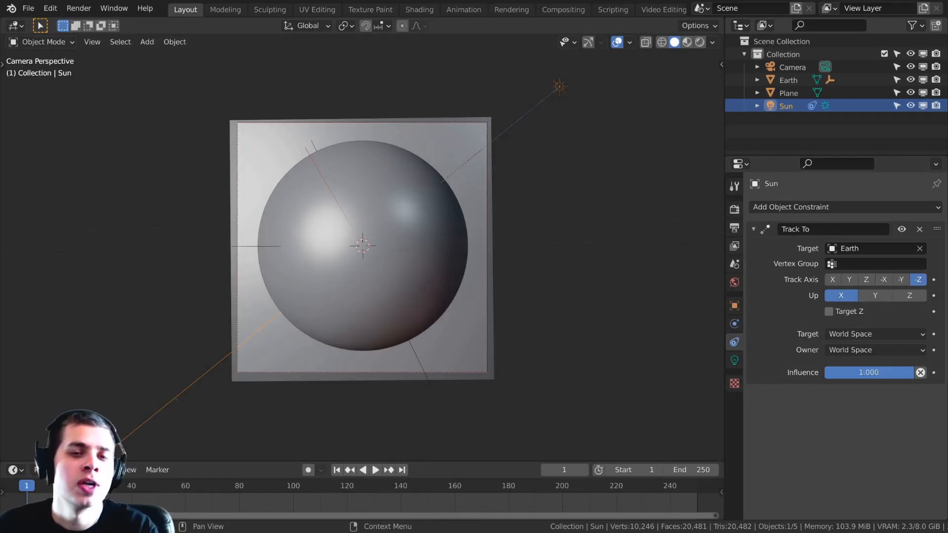
# Switch the Layout viewport to Rendered shading and limit rendering to a region around the sun's ocean reflection.
pyautogui.press('z')
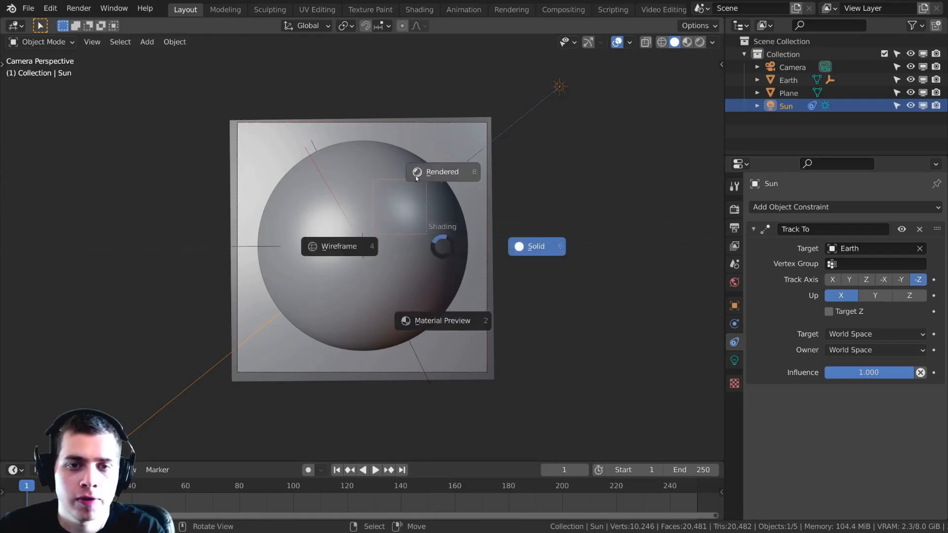
pyautogui.click(419, 193)
pyautogui.scroll(2, 432, 213)
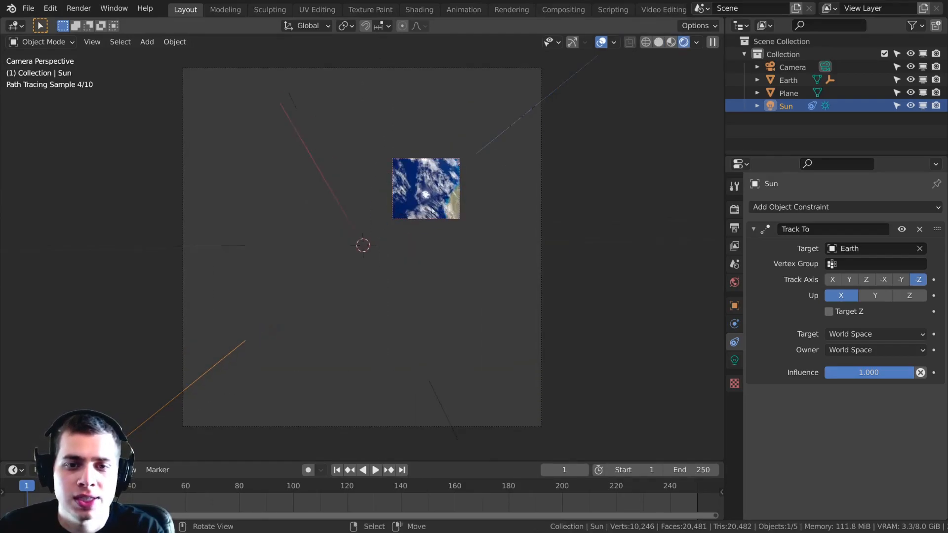
pyautogui.scroll(2, 429, 196)
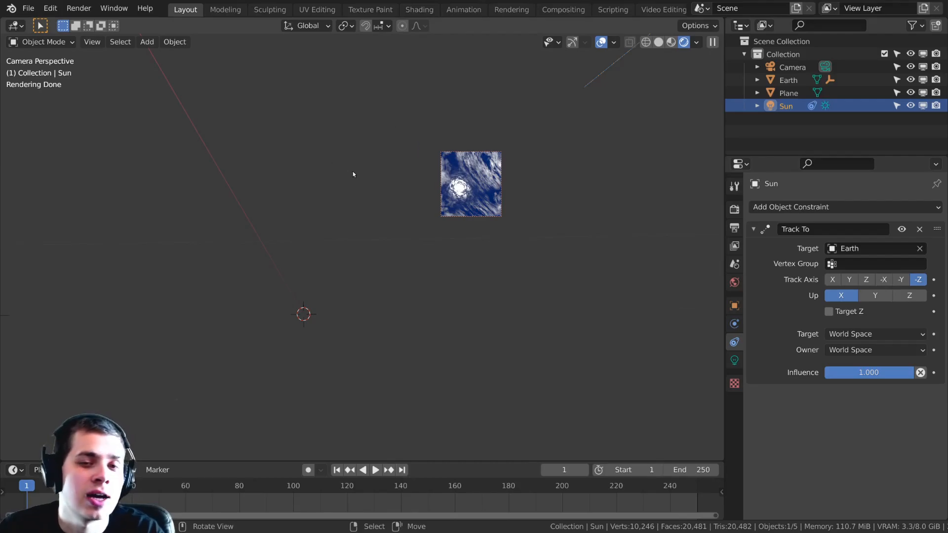
pyautogui.scroll(-2, 395, 157)
pyautogui.hotkey('ctrl', 'b')
pyautogui.moveTo(359, 140); pyautogui.dragTo(495, 250)
pyautogui.click(443, 204)
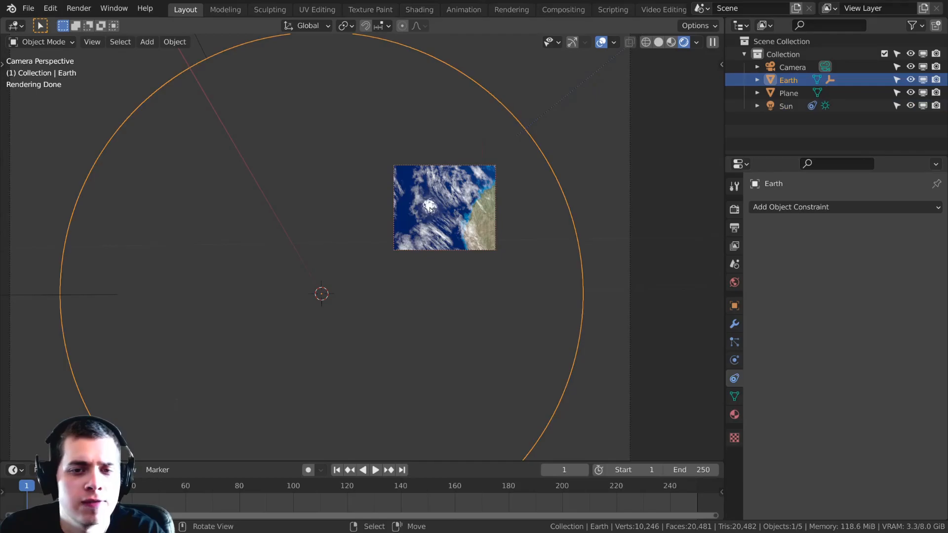
pyautogui.scroll(-4, 560, 114)
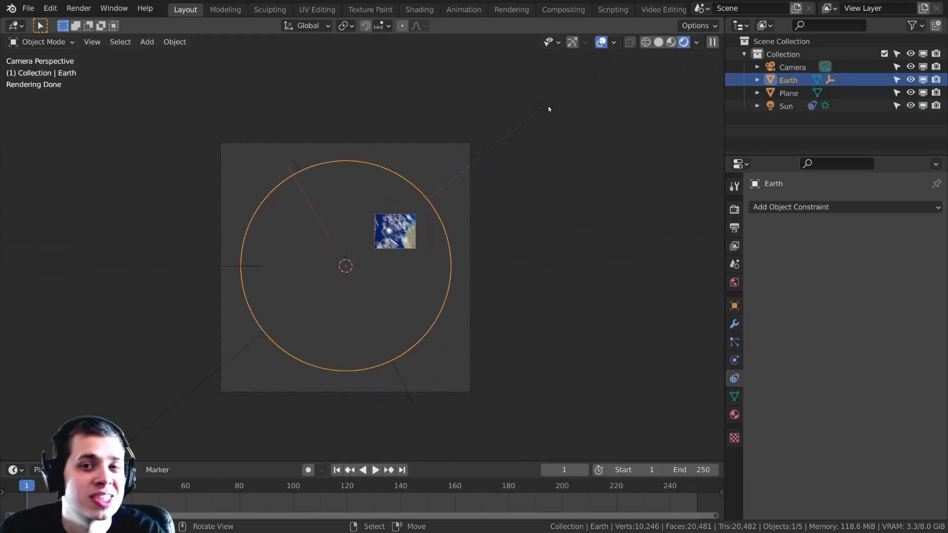
# Try turning off Glossy in the Sun's Ray Visibility, and enlarge the render region over the Earth.
pyautogui.click(543, 112)
pyautogui.scroll(3, 499, 150)
pyautogui.scroll(-5, 494, 205)
pyautogui.click(735, 306)
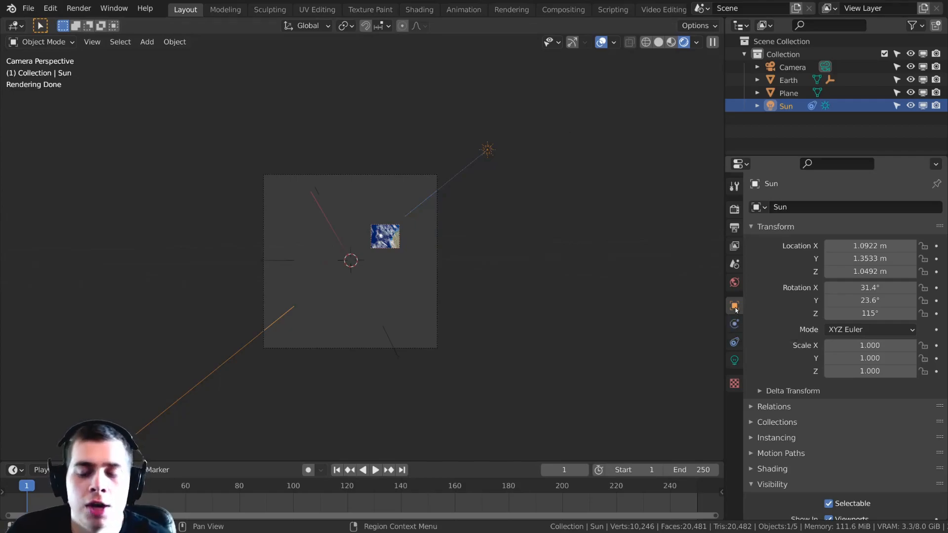
pyautogui.scroll(-5, 758, 288)
pyautogui.scroll(5, 533, 323)
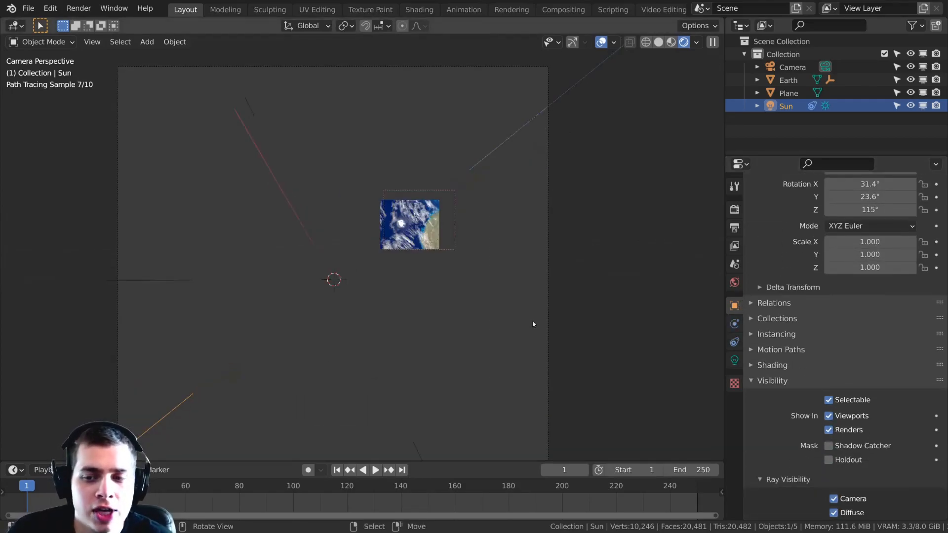
pyautogui.scroll(-4, 816, 359)
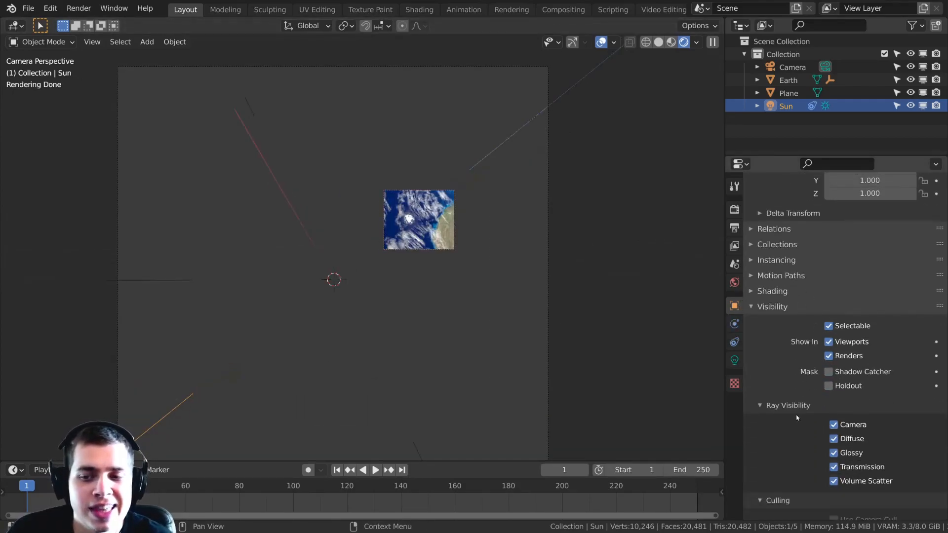
pyautogui.click(833, 453)
pyautogui.scroll(-1, 493, 304)
pyautogui.hotkey('ctrl', 'b')
pyautogui.moveTo(515, 155); pyautogui.dragTo(262, 351)
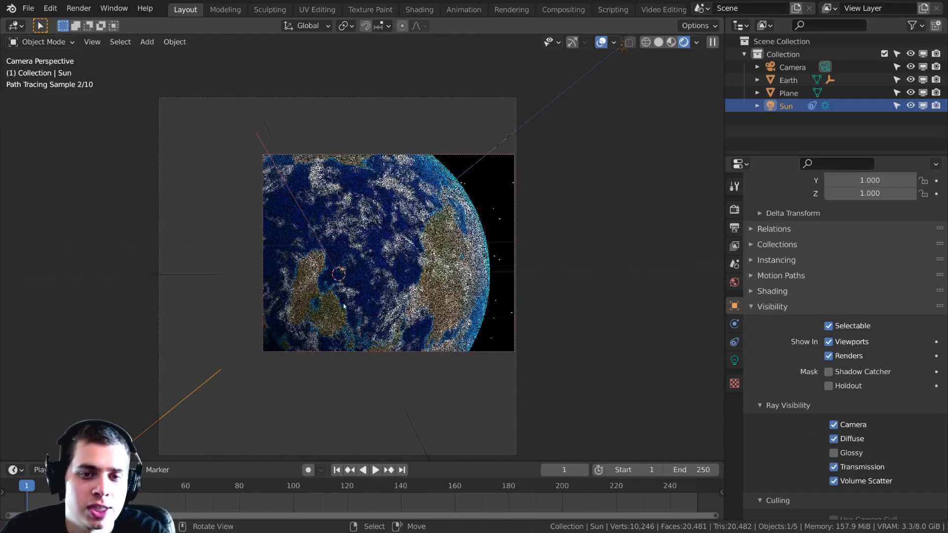
# Turn Glossy back on for the Sun and shrink the render region to the ocean reflection.
pyautogui.click(833, 453)
pyautogui.scroll(2, 469, 228)
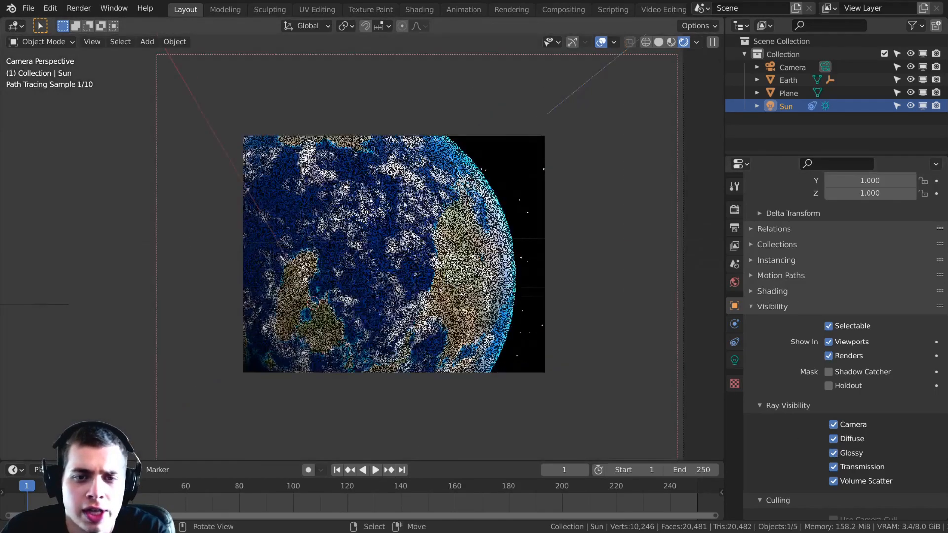
pyautogui.moveTo(469, 228); pyautogui.dragTo(470, 229)
pyautogui.scroll(-4, 483, 234)
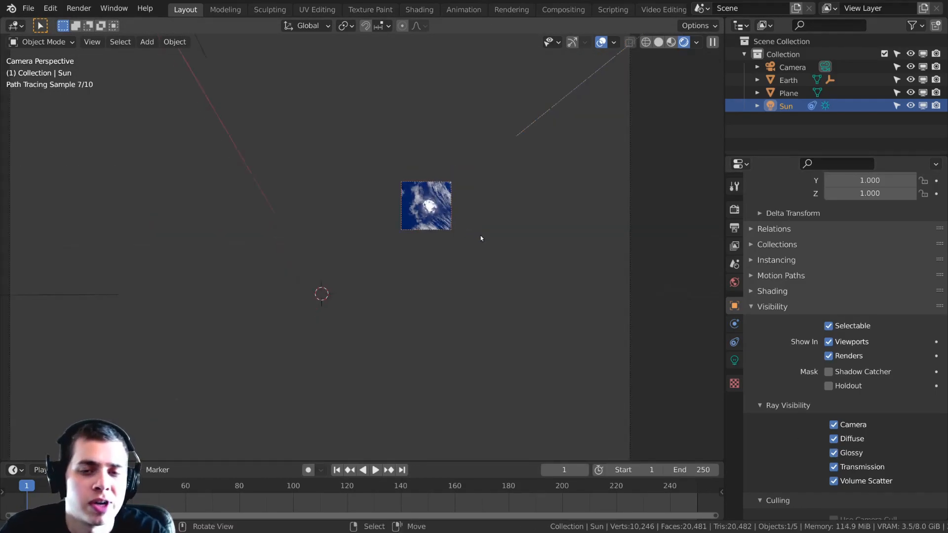
# Expand the render region over the whole camera frame and select the Earth.
pyautogui.hotkey('ctrl', 'b')
pyautogui.moveTo(554, 77); pyautogui.dragTo(9, 460)
pyautogui.rightClick(395, 341)
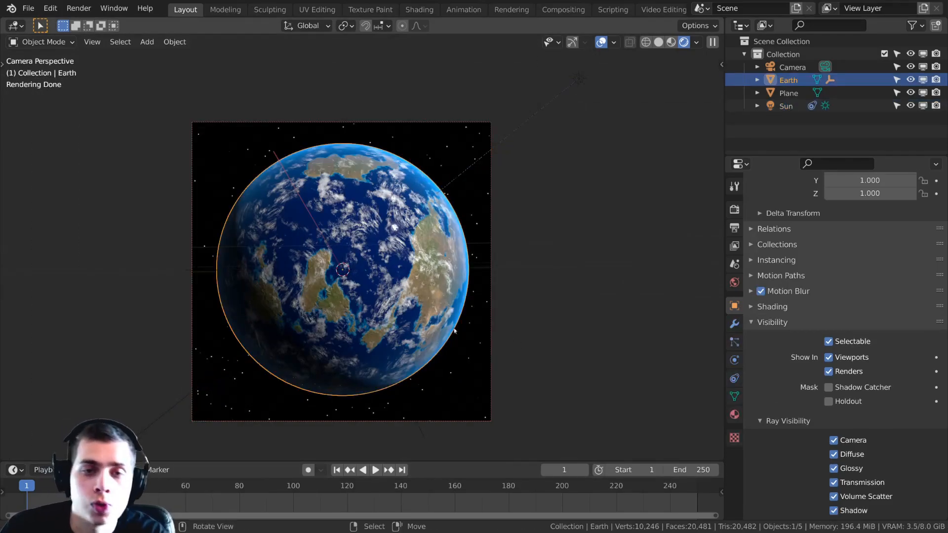
pyautogui.press('r')
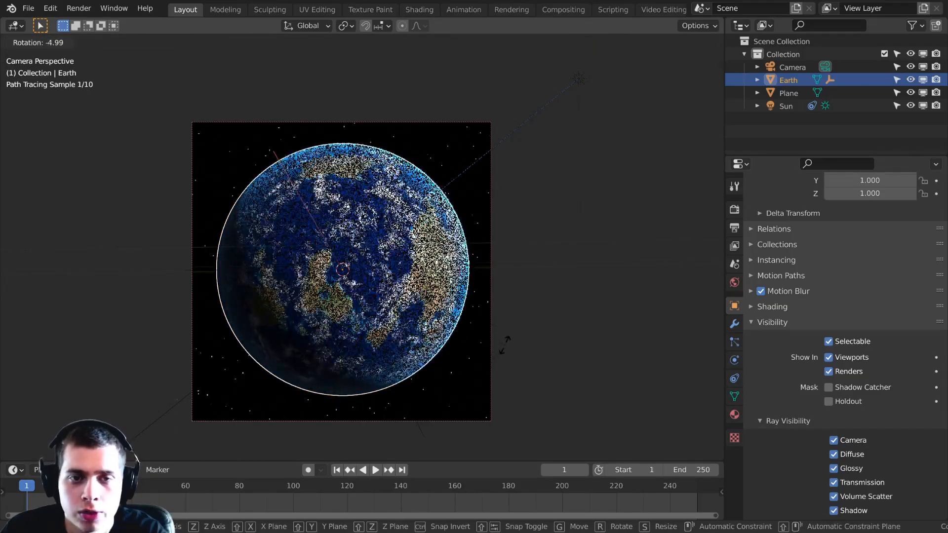
pyautogui.press('z')
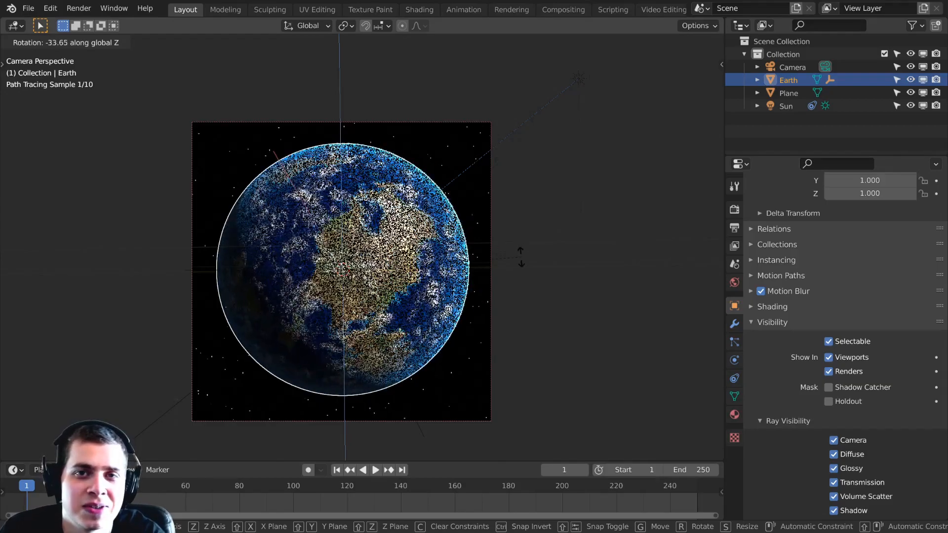
pyautogui.rightClick(543, 335)
pyautogui.scroll(-1, 546, 347)
# Rotate the Earth slightly about the global Z axis.
pyautogui.press('r')
pyautogui.press('z')
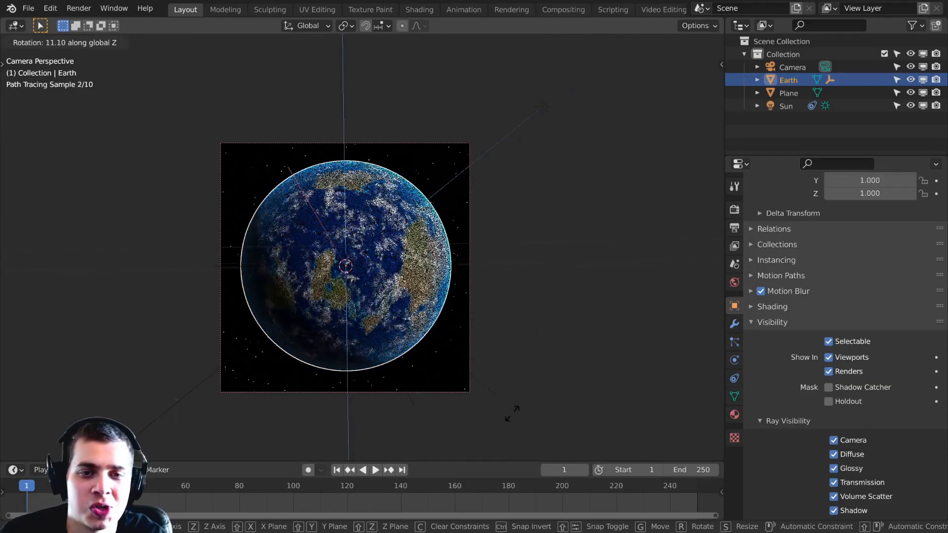
pyautogui.click(528, 359)
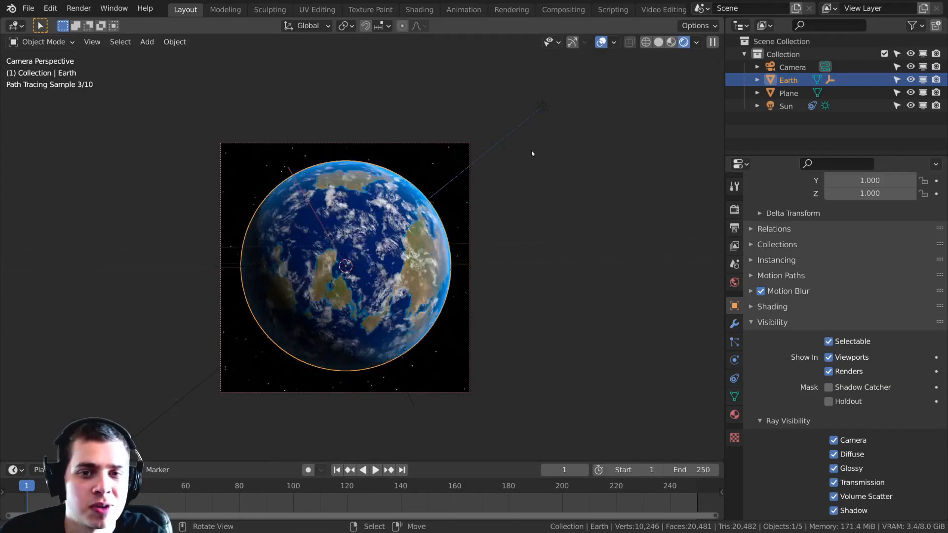
pyautogui.click(548, 101)
pyautogui.press('g')
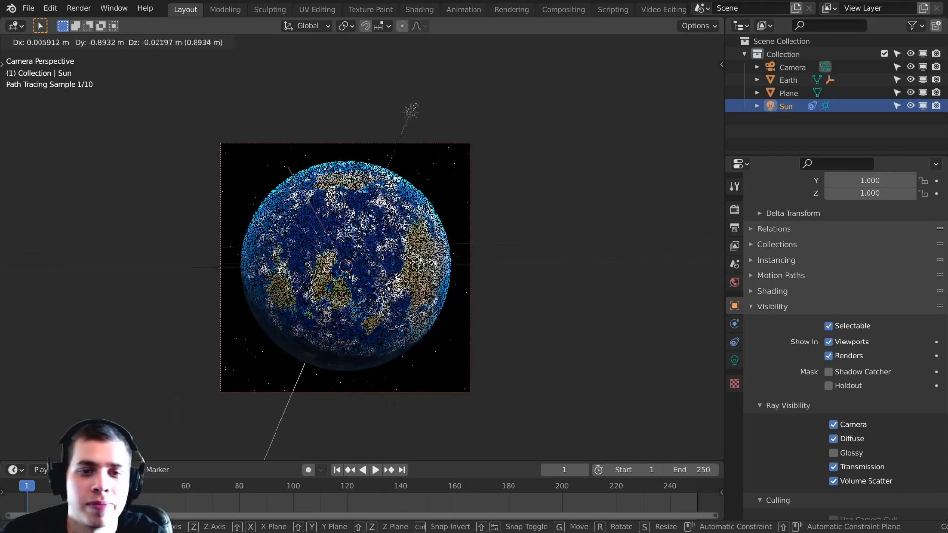
pyautogui.rightClick(573, 271)
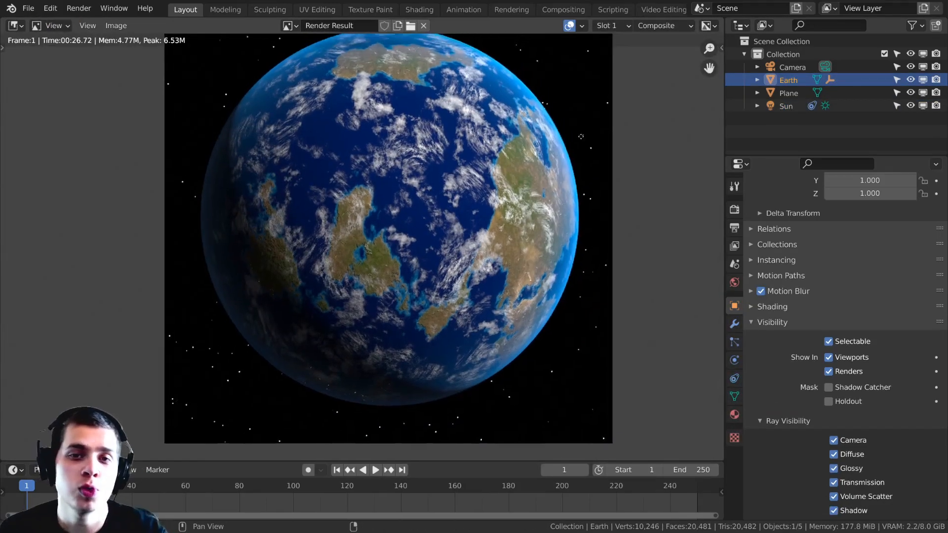
# Examine the finished render of the Earth closely, checking the atmosphere edge, clouds, continents and star background.
pyautogui.moveTo(411, 135)
pyautogui.mouseDown(button='middle')
pyautogui.moveTo(413, 147)
pyautogui.moveTo(424, 142)
pyautogui.mouseUp(button='middle')
pyautogui.scroll(1, 414, 145)
pyautogui.scroll(-1, 404, 107)
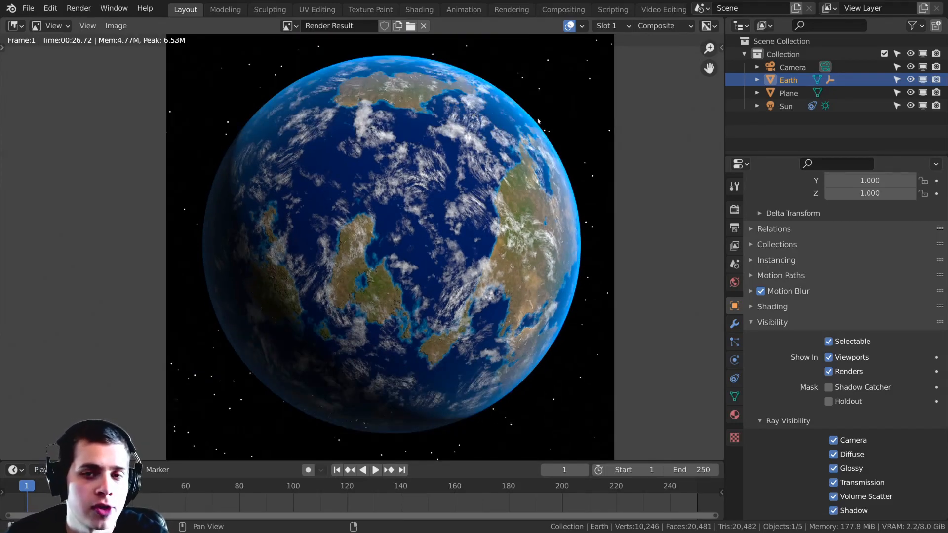
pyautogui.scroll(2, 493, 162)
pyautogui.scroll(1, 444, 200)
pyautogui.scroll(-2, 440, 222)
pyautogui.scroll(1, 434, 251)
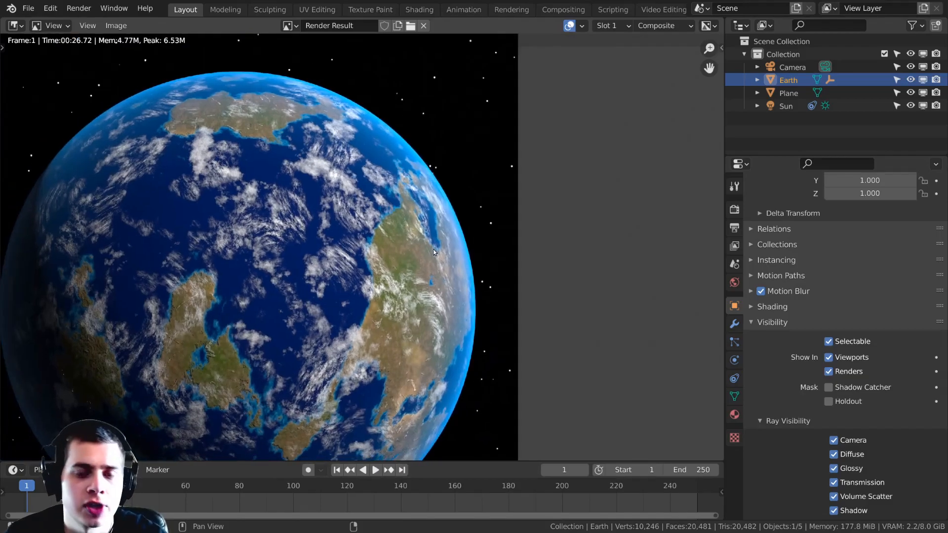
pyautogui.moveTo(454, 250); pyautogui.dragTo(533, 235, button='middle')
pyautogui.scroll(-1, 534, 235)
pyautogui.moveTo(366, 145); pyautogui.dragTo(397, 126, button='middle')
pyautogui.scroll(1, 482, 162)
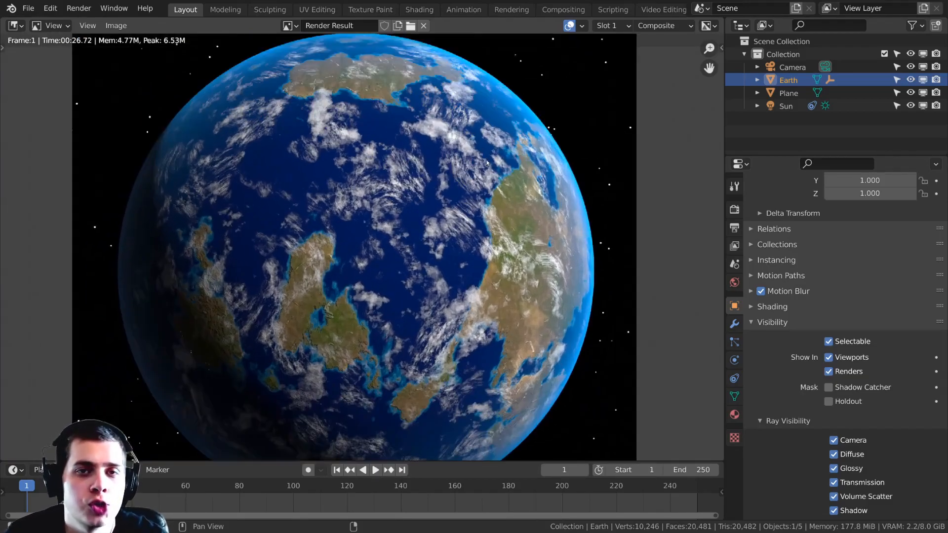
pyautogui.moveTo(482, 163); pyautogui.dragTo(509, 140, button='middle')
pyautogui.scroll(-1, 509, 140)
pyautogui.moveTo(413, 145); pyautogui.dragTo(412, 144, button='middle')
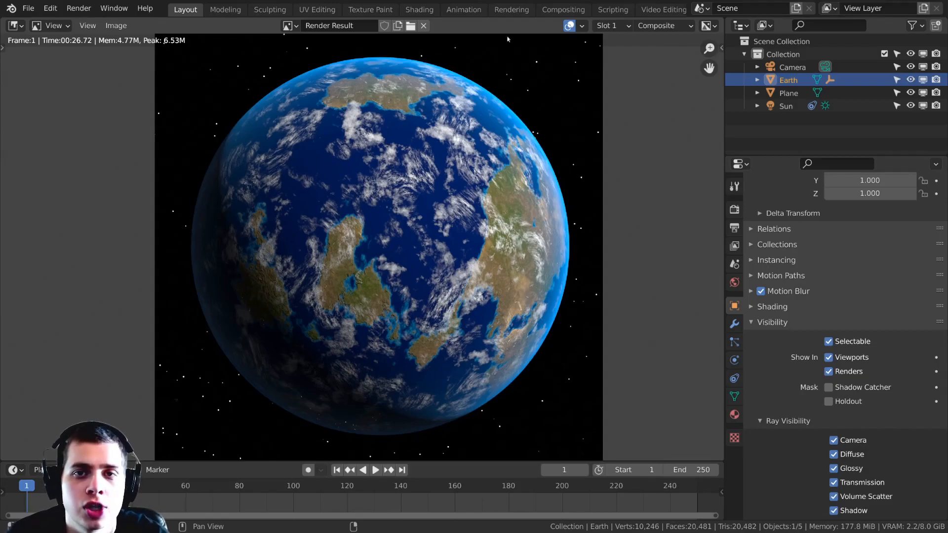
# Switch to the Compositing workspace and spread the Render Layers and Composite nodes apart to make room between them.
pyautogui.click(554, 10)
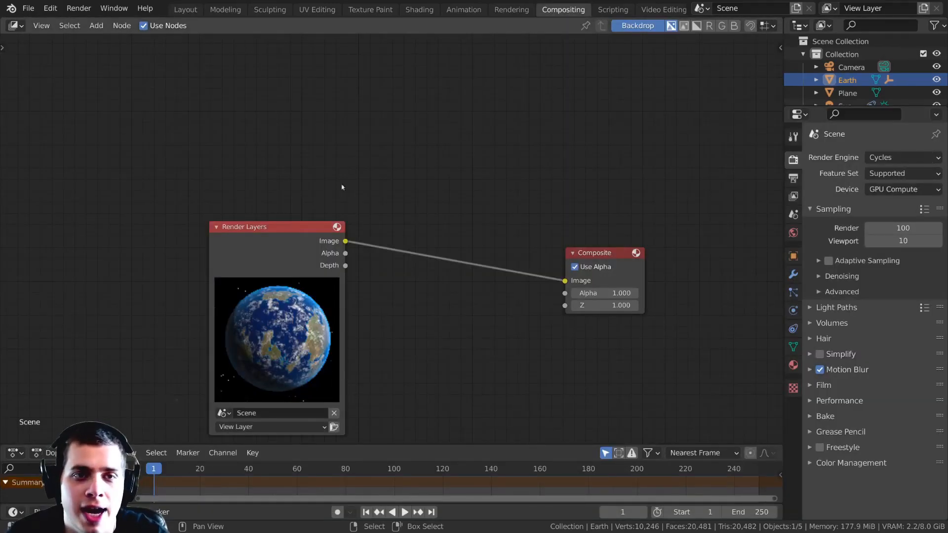
pyautogui.moveTo(281, 229); pyautogui.dragTo(269, 214)
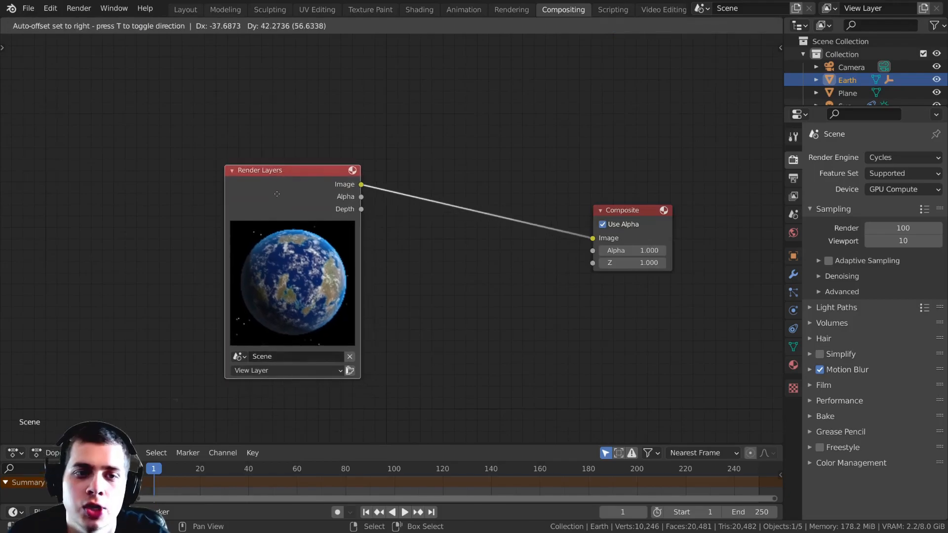
pyautogui.moveTo(632, 212); pyautogui.dragTo(613, 183)
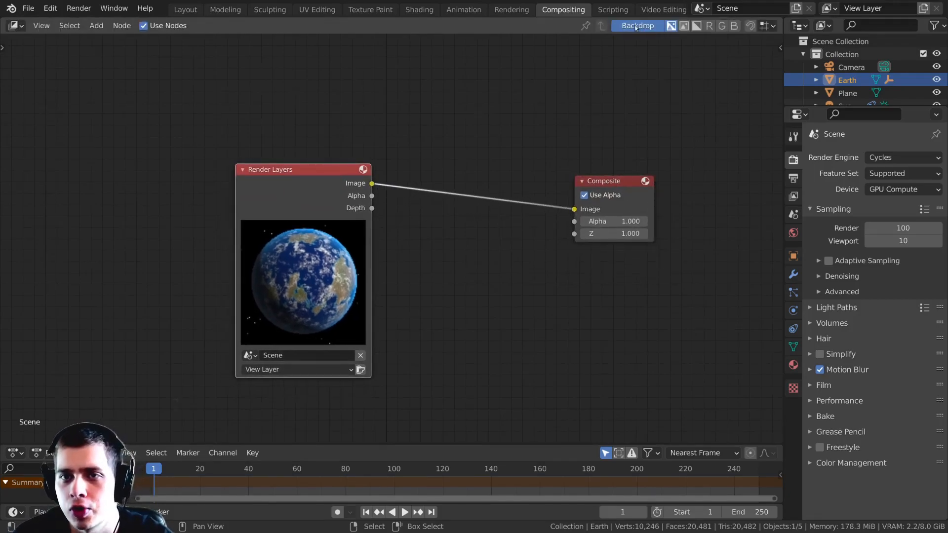
pyautogui.scroll(1, 283, 180)
pyautogui.moveTo(321, 195); pyautogui.dragTo(316, 201, button='middle')
pyautogui.moveTo(316, 201); pyautogui.dragTo(297, 191)
pyautogui.moveTo(628, 187); pyautogui.dragTo(637, 173)
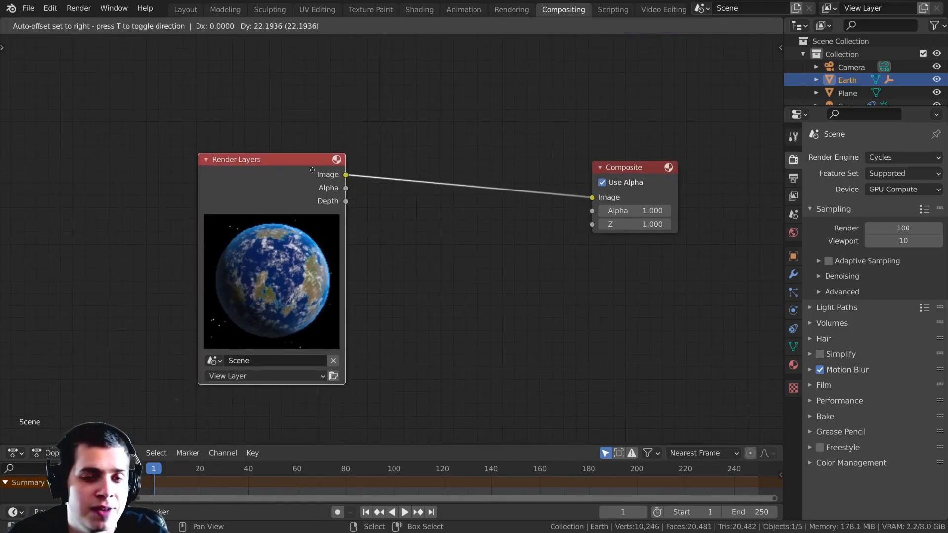
pyautogui.hotkey('shift', 'a')
pyautogui.click(504, 158)
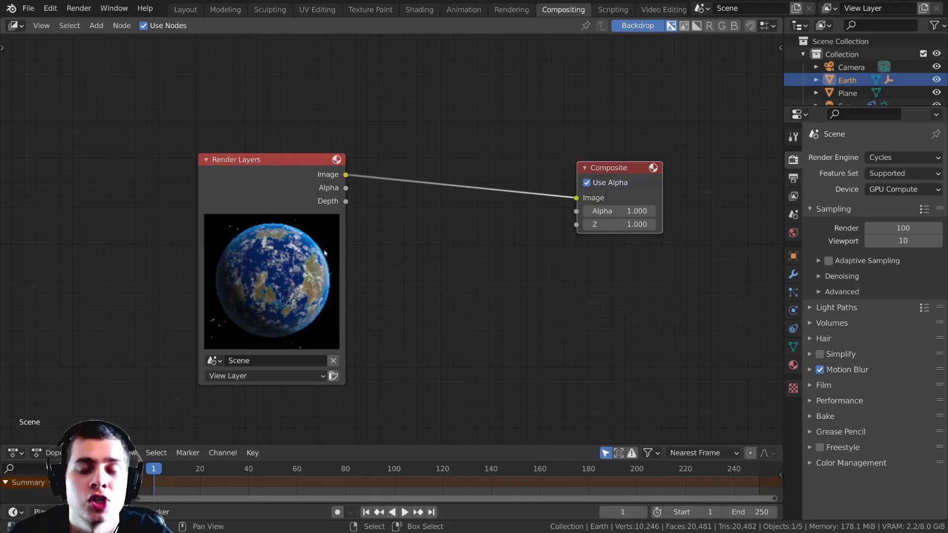
# Insert a Glare node between Render Layers and Composite and set its glare type to Fog Glow.
pyautogui.hotkey('shift', 'a')
pyautogui.click(317, 209)
pyautogui.write('gl')
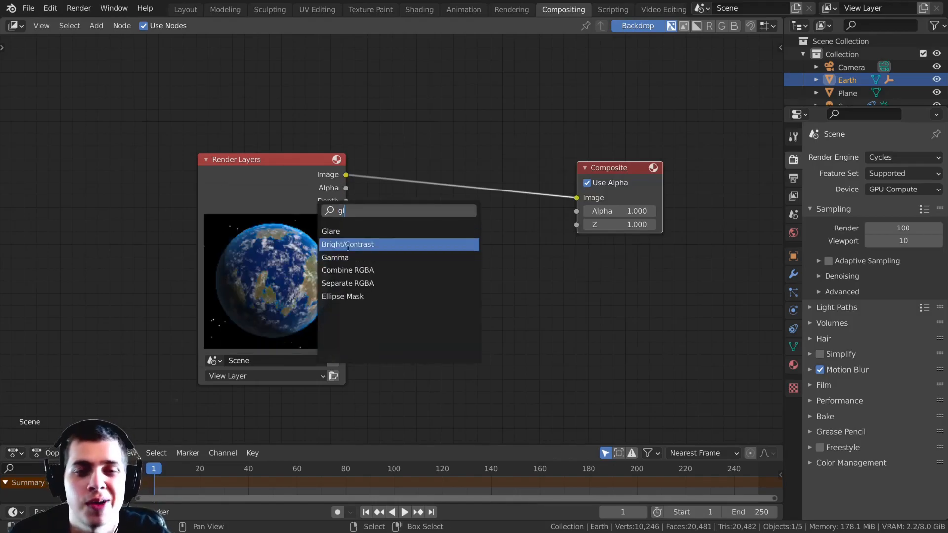
pyautogui.click(343, 231)
pyautogui.click(493, 158)
pyautogui.moveTo(493, 158); pyautogui.dragTo(488, 160)
pyautogui.click(471, 188)
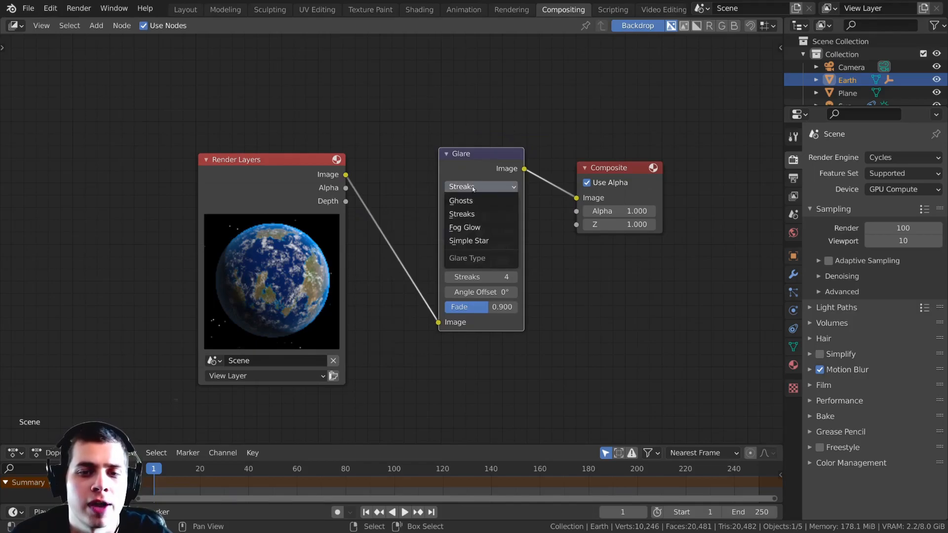
pyautogui.click(482, 228)
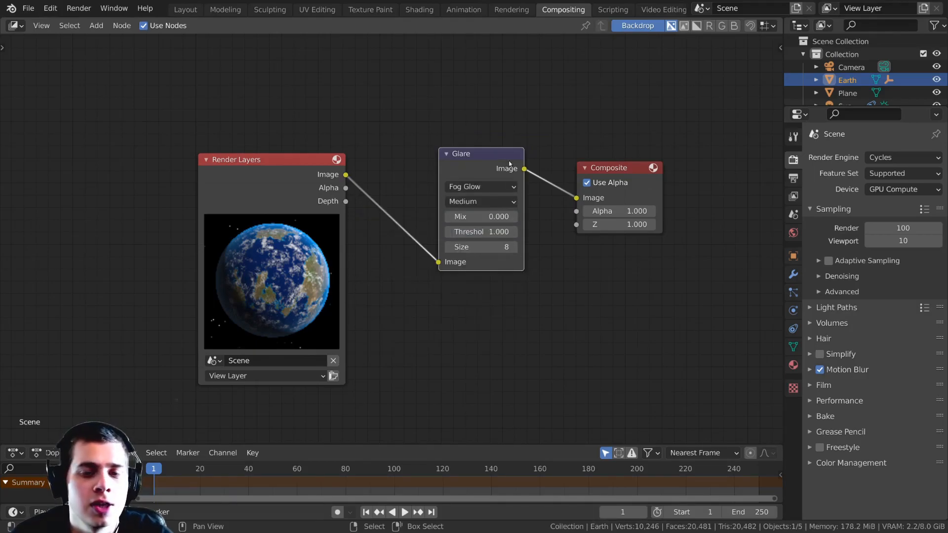
# Preview the Glare output through a Viewer node and place the Viewer above the Composite node.
pyautogui.keyDown('ctrl'); pyautogui.keyDown('shift'); pyautogui.click(479, 157); pyautogui.keyUp('shift'); pyautogui.keyUp('ctrl')
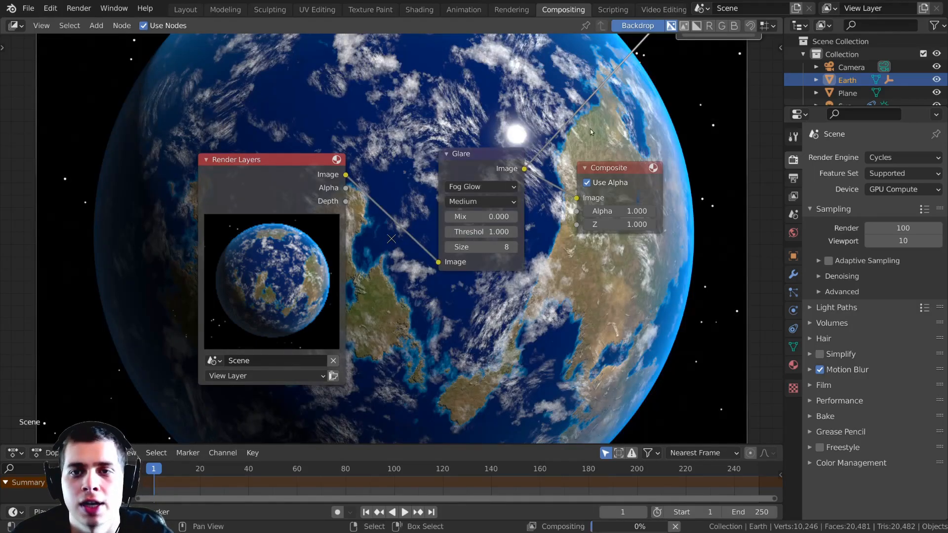
pyautogui.scroll(-1, 615, 152)
pyautogui.moveTo(652, 96); pyautogui.dragTo(590, 154)
pyautogui.scroll(2, 475, 272)
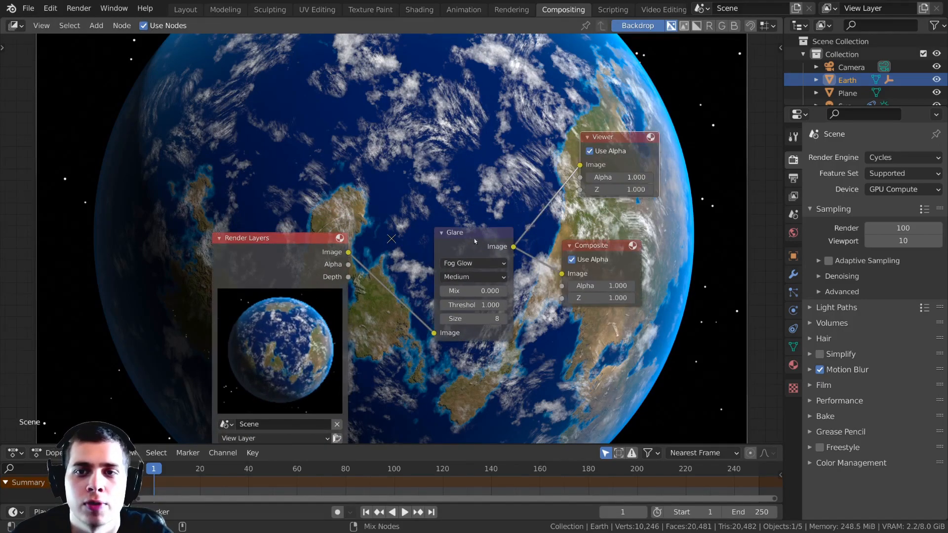
# Try High quality on the Glare node and settle on Low.
pyautogui.click(479, 283)
pyautogui.click(476, 300)
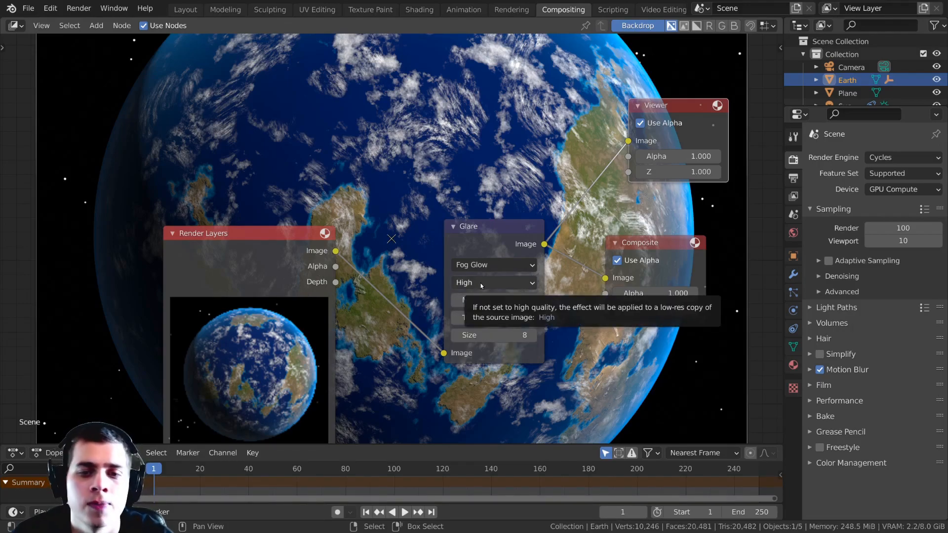
pyautogui.click(481, 282)
pyautogui.click(486, 333)
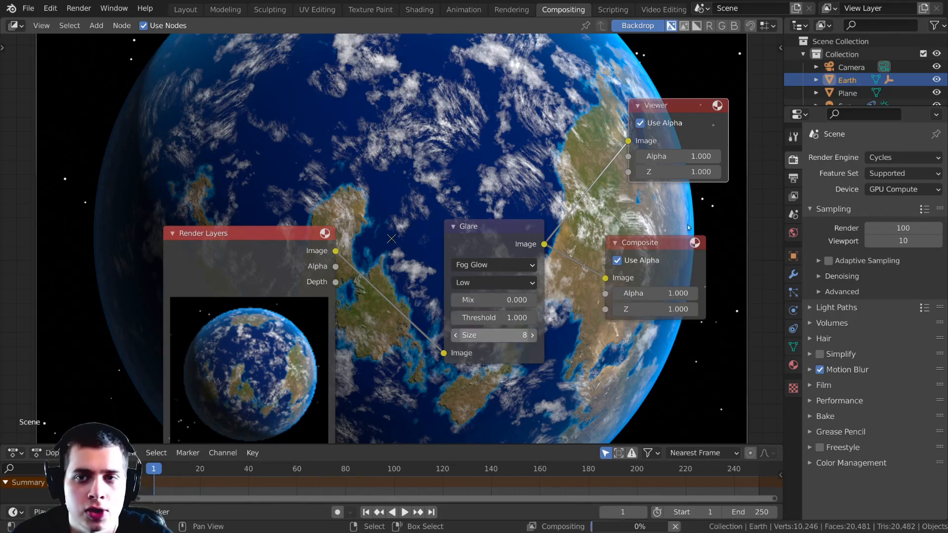
# Tidy the node layout by moving the Viewer just above the Composite node and widening the gap between Glare and the outputs.
pyautogui.moveTo(616, 111); pyautogui.dragTo(620, 156, button='middle')
pyautogui.moveTo(672, 152); pyautogui.dragTo(664, 197)
pyautogui.moveTo(494, 271); pyautogui.dragTo(474, 274)
pyautogui.scroll(2, 506, 250)
pyautogui.moveTo(506, 250); pyautogui.dragTo(492, 218, button='middle')
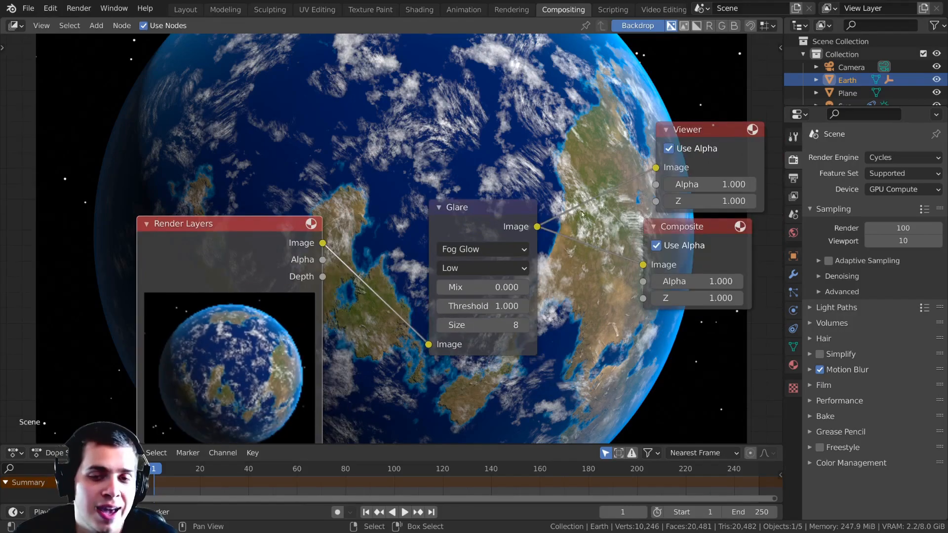
# Try a Threshold of 0.9 on the Glare node.
pyautogui.moveTo(574, 129); pyautogui.dragTo(685, 175, button='middle')
pyautogui.scroll(-3, 620, 159)
pyautogui.scroll(2, 686, 175)
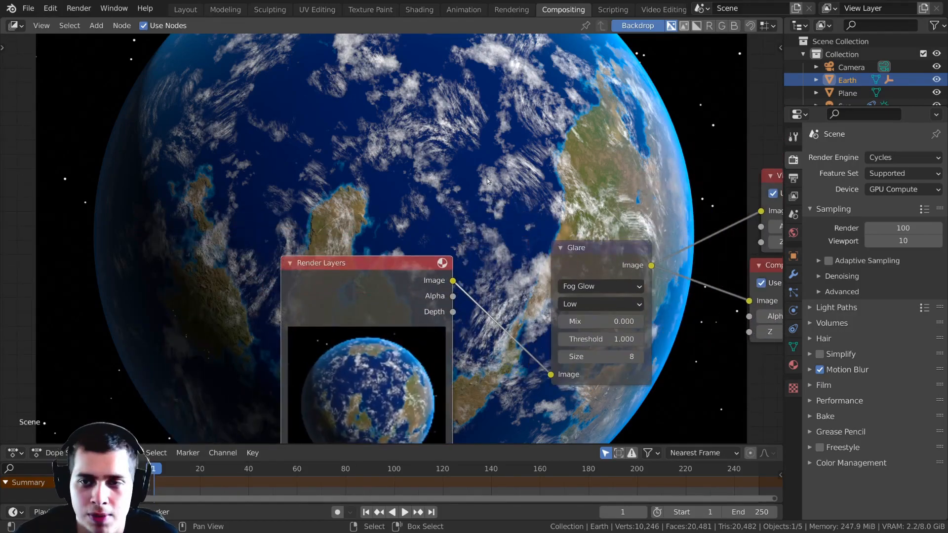
pyautogui.moveTo(494, 267); pyautogui.dragTo(332, 221, button='middle')
pyautogui.scroll(2, 457, 265)
pyautogui.moveTo(457, 265); pyautogui.dragTo(464, 256, button='middle')
pyautogui.scroll(2, 464, 257)
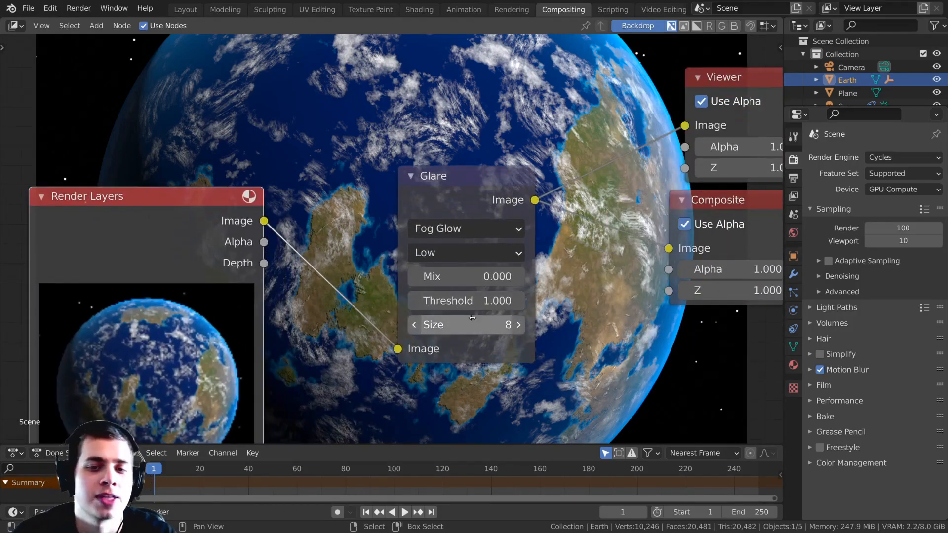
pyautogui.click(435, 302)
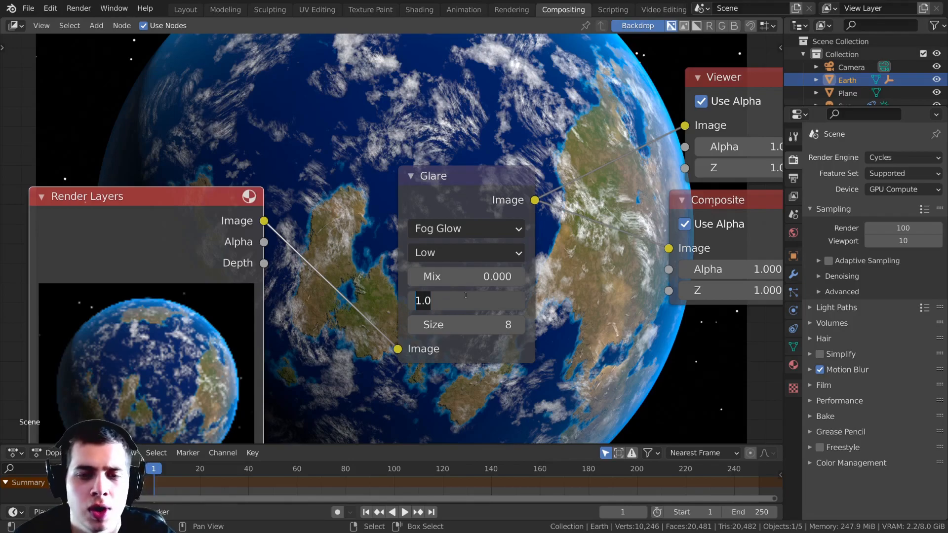
pyautogui.write('0.9')
pyautogui.press('Return')
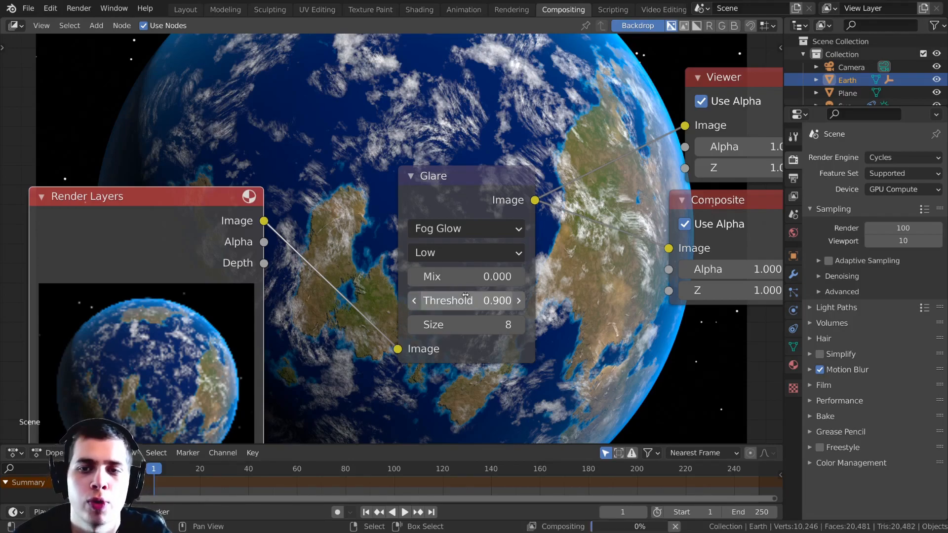
# Lower the Glare node's Threshold to 0.2 to strengthen the glow around the Earth.
pyautogui.moveTo(608, 159); pyautogui.dragTo(686, 192, button='middle')
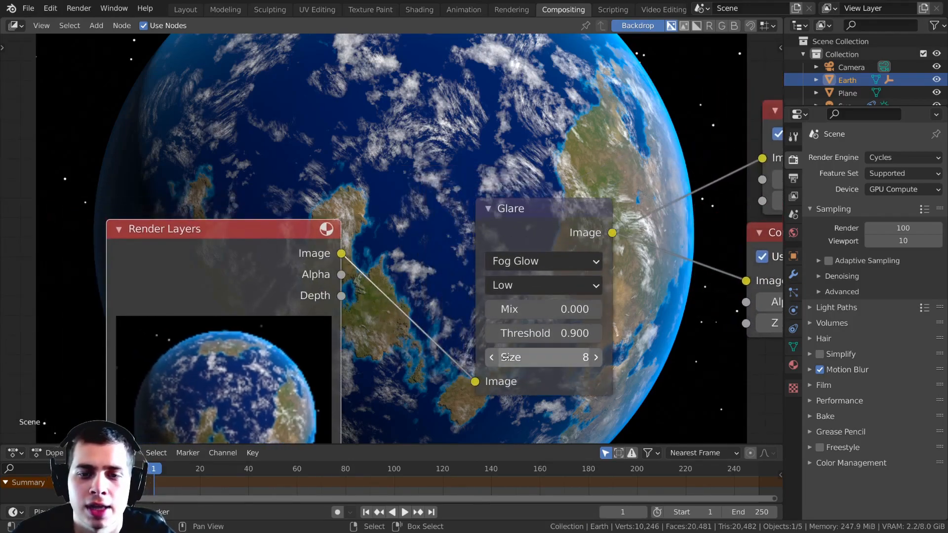
pyautogui.click(492, 334)
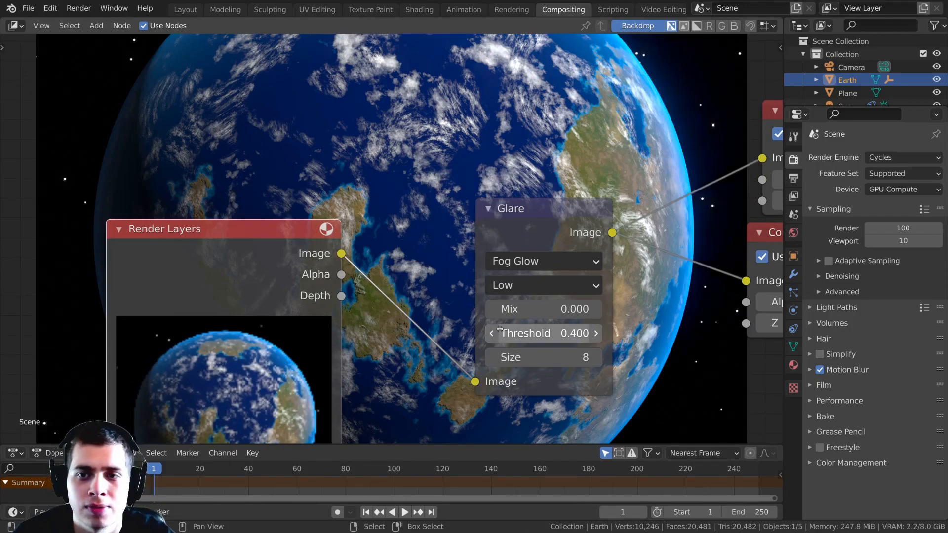
pyautogui.click(491, 333)
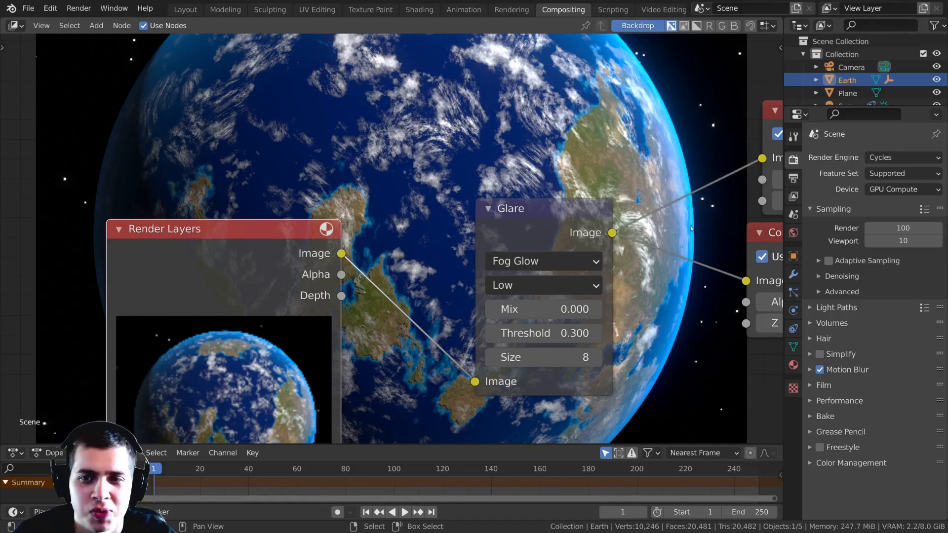
pyautogui.click(491, 333)
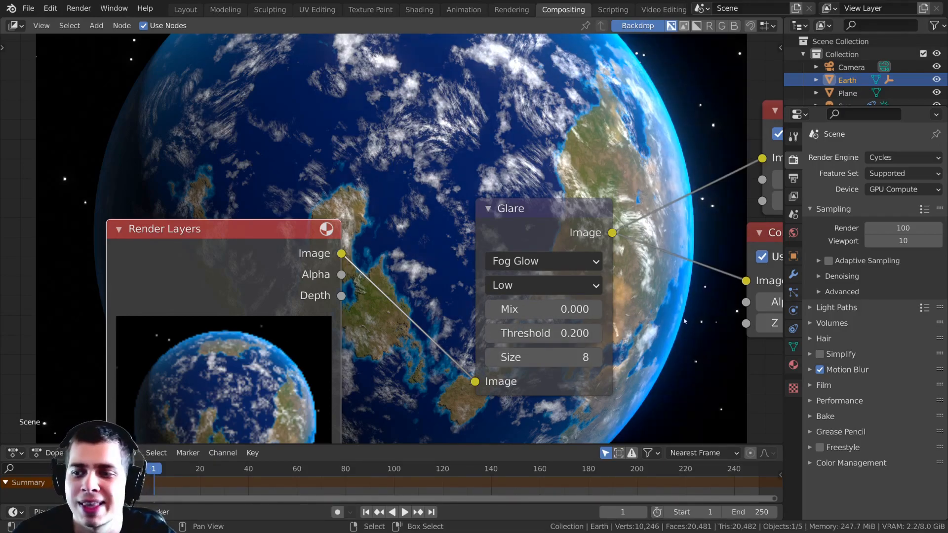
# Shrink the compositor backdrop and show the glowing Earth image full-screen to review the result.
pyautogui.scroll(-1, 456, 292)
pyautogui.press('v')
pyautogui.press('v')
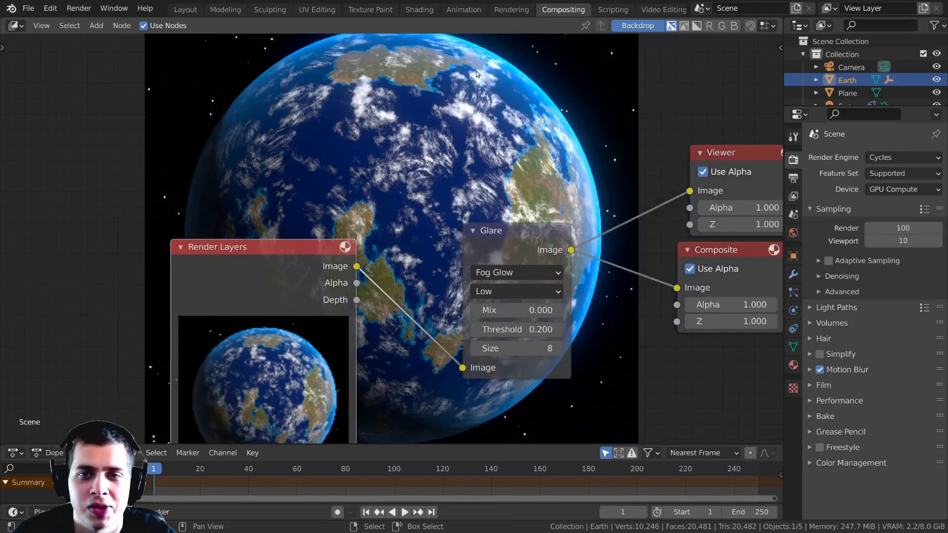
pyautogui.press('F11')
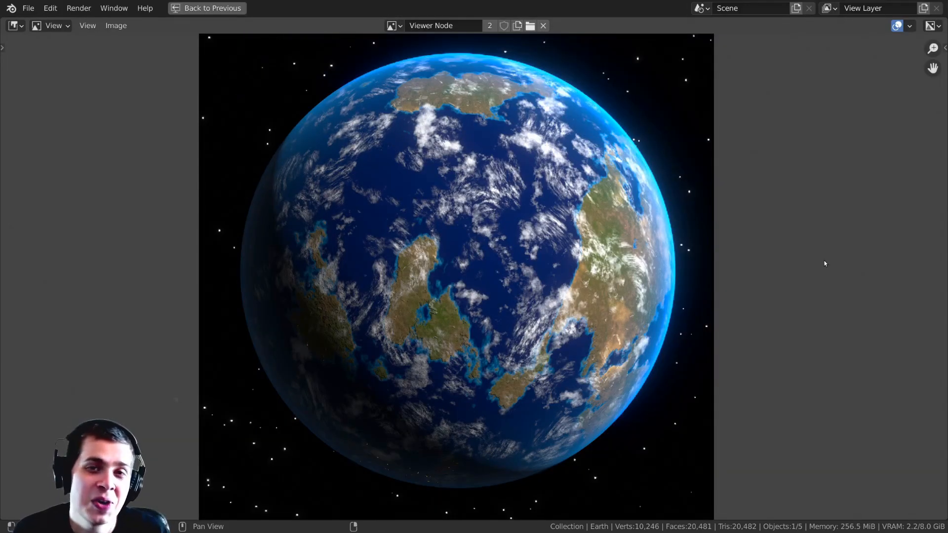